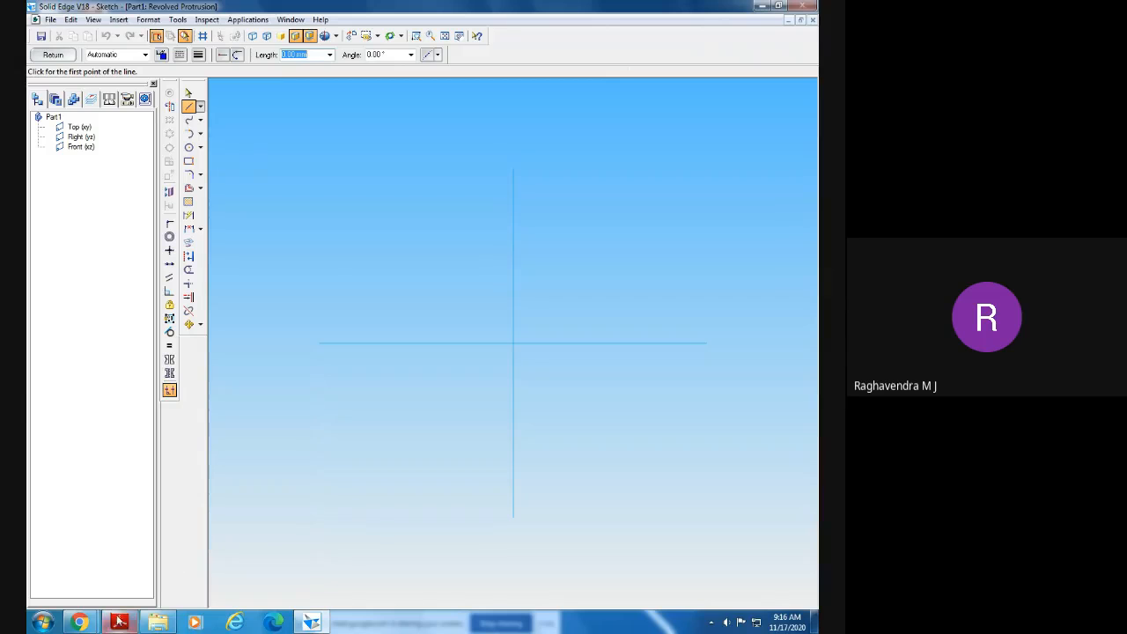
- Switch to the Screw Jack drawing in Adobe Reader and examine the dimensions of the body, item 1
left_click(81, 622)
left_click(209, 520)
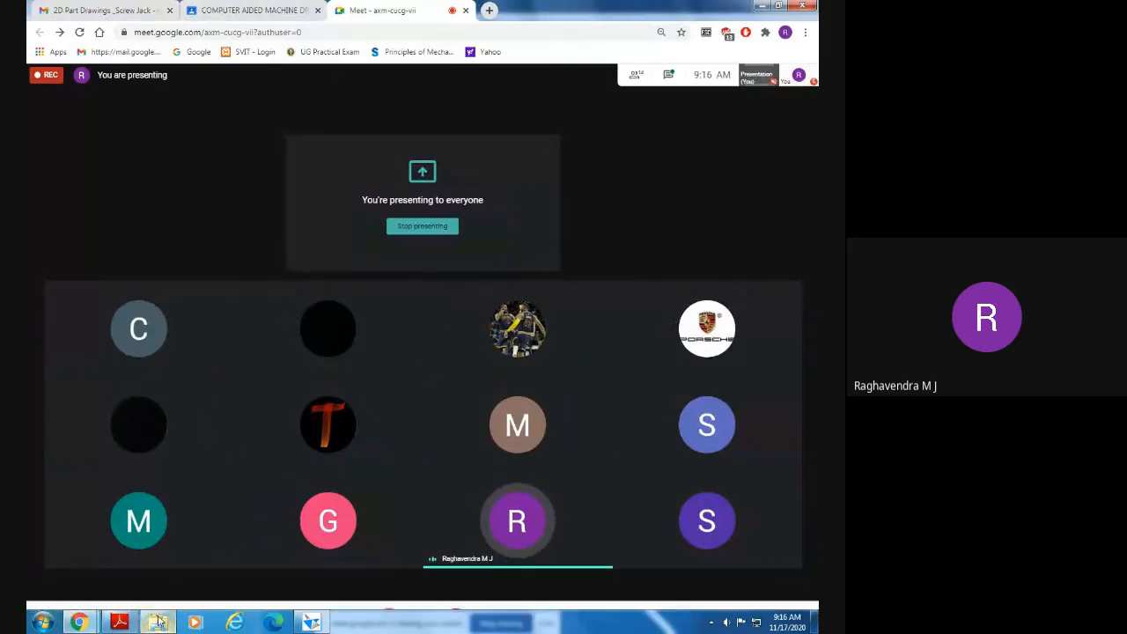
left_click(121, 623)
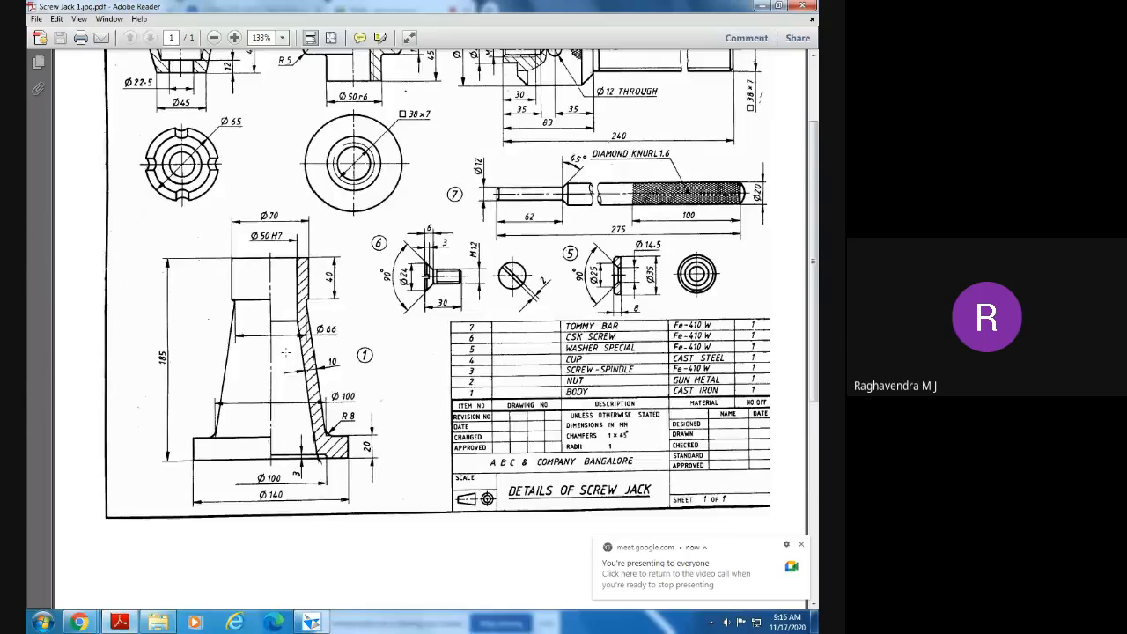
left_click(231, 346)
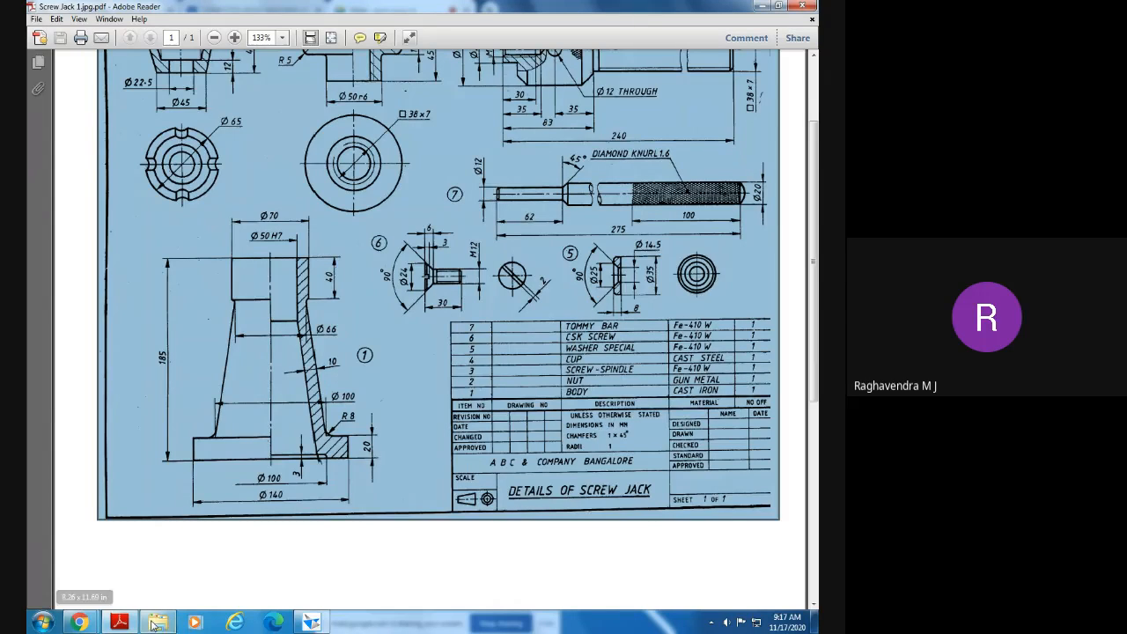
- Switch back to Solid Edge, leave the empty sketch and start a new Revolved Protrusion profile on the front reference plane
left_click(313, 624)
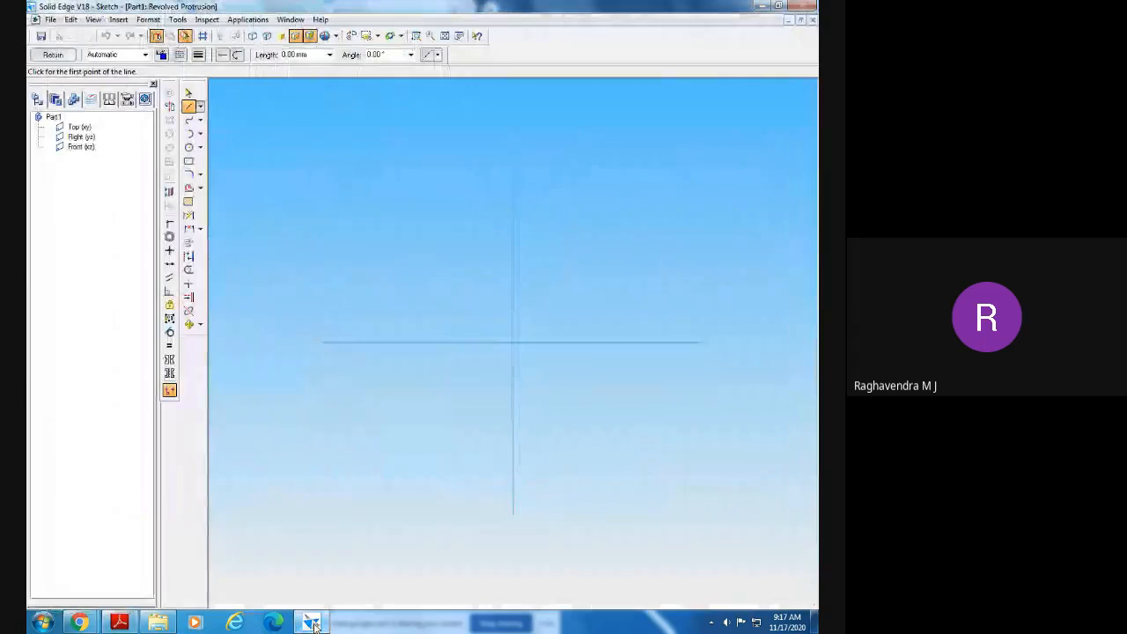
left_click(53, 54)
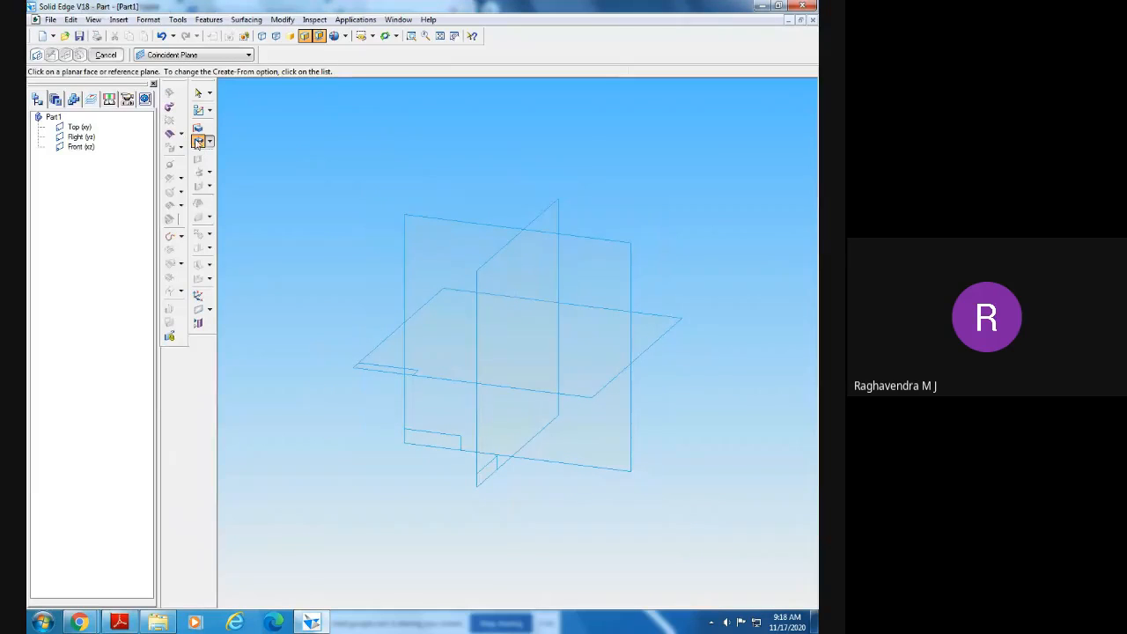
left_click(428, 252)
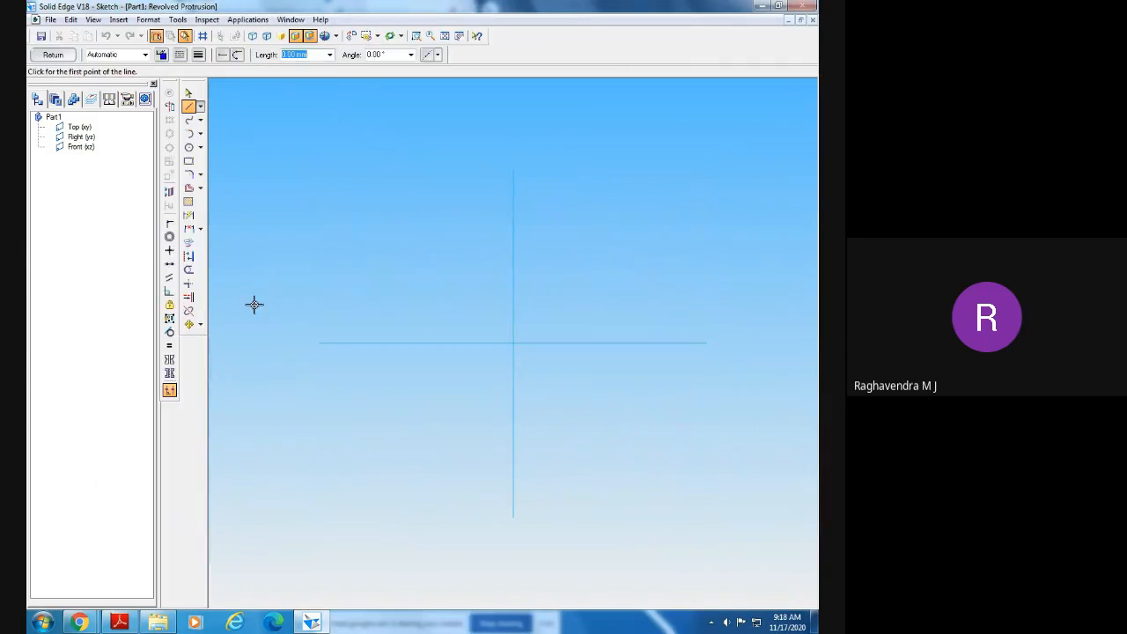
left_click(446, 39)
- Draw a 185 mm vertical line upward from the origin and turn off the display of sketch relationships
left_click(188, 107)
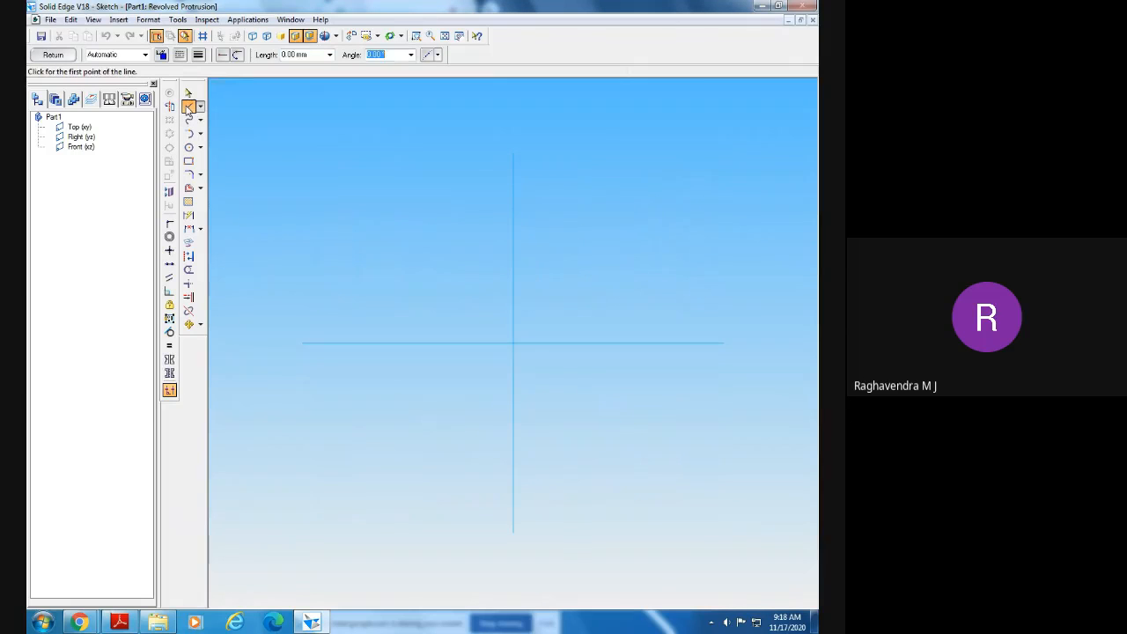
left_click(513, 343)
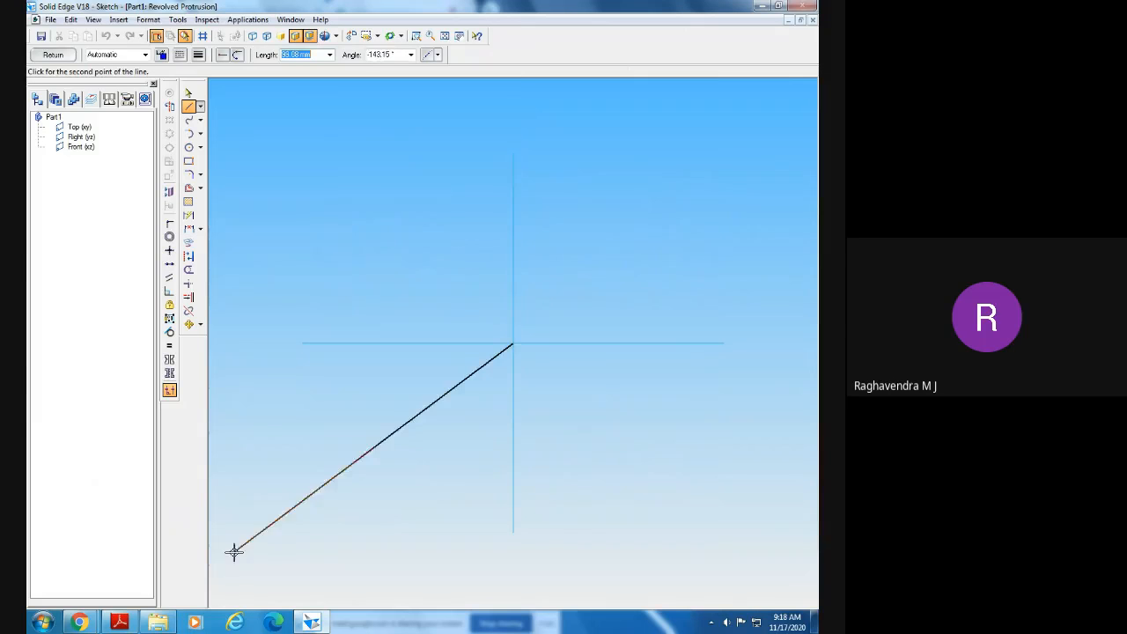
left_click(120, 623)
left_click(120, 622)
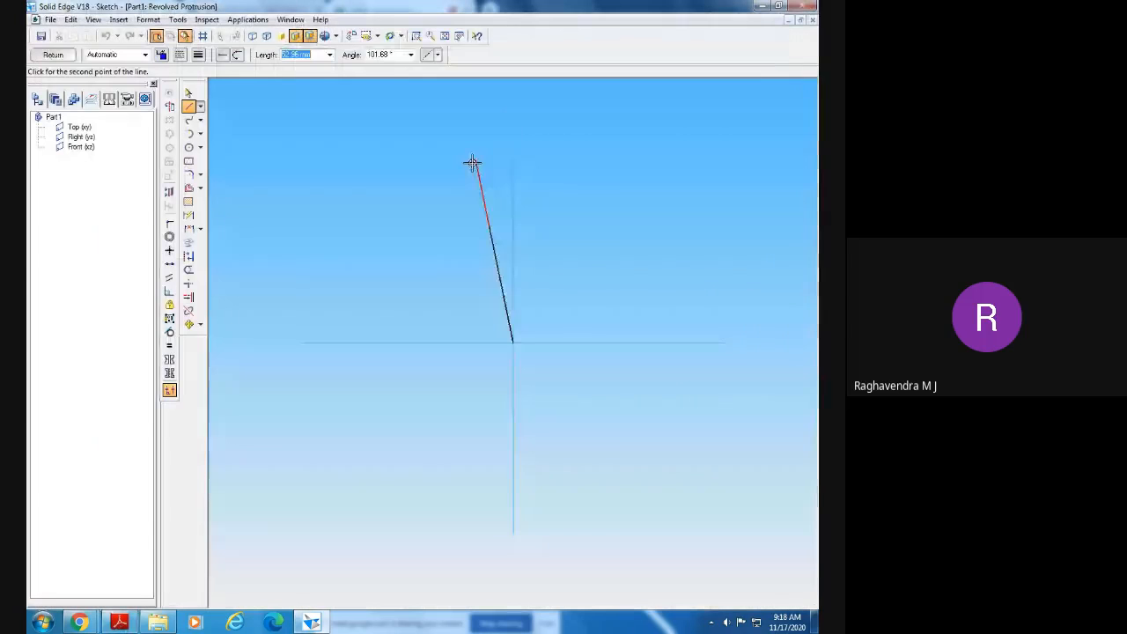
type("185")
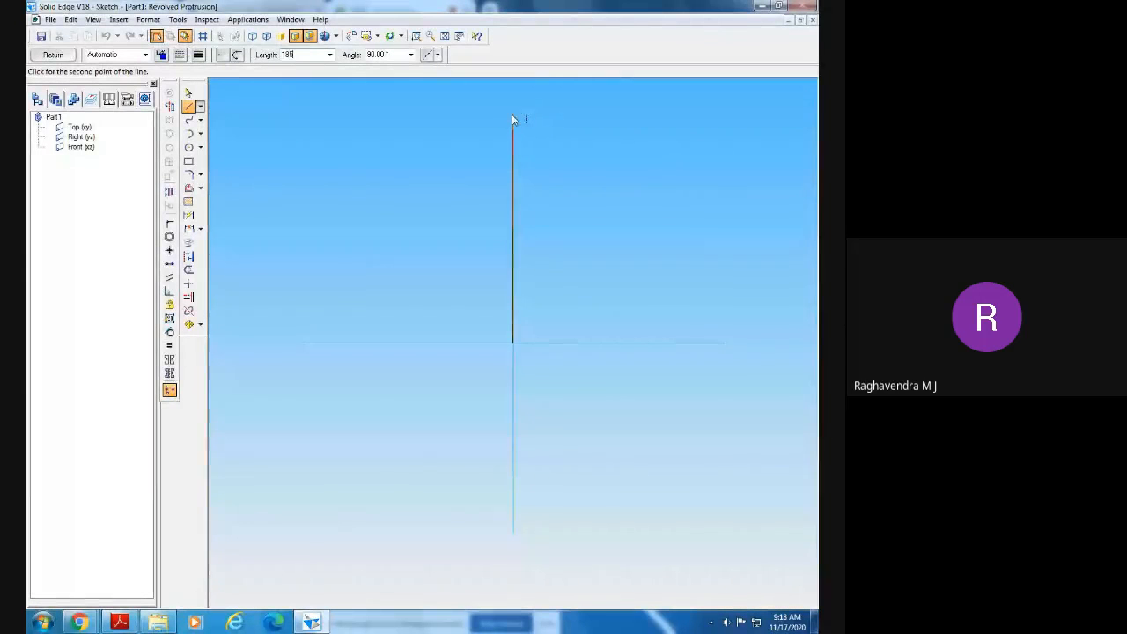
key("Tab")
left_click(513, 112)
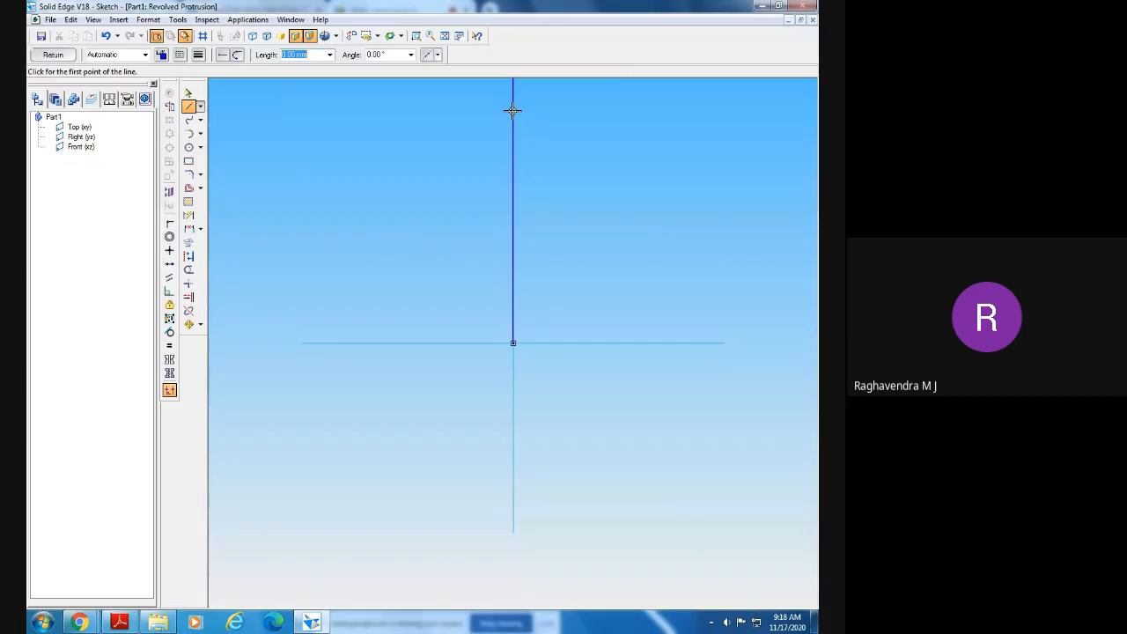
left_click(445, 35)
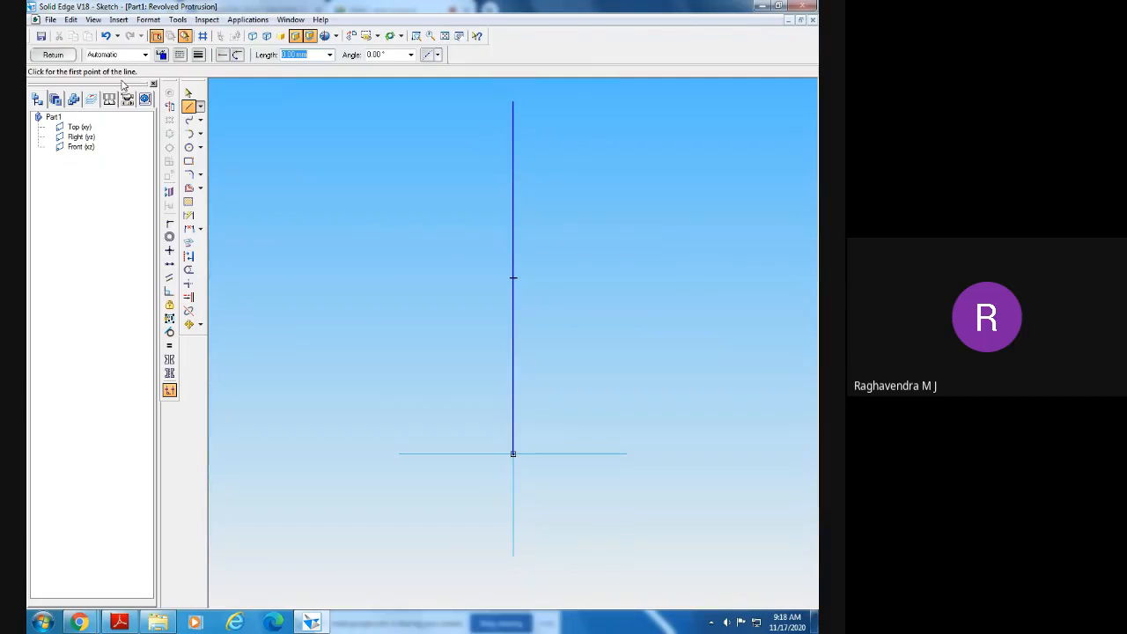
left_click(187, 92)
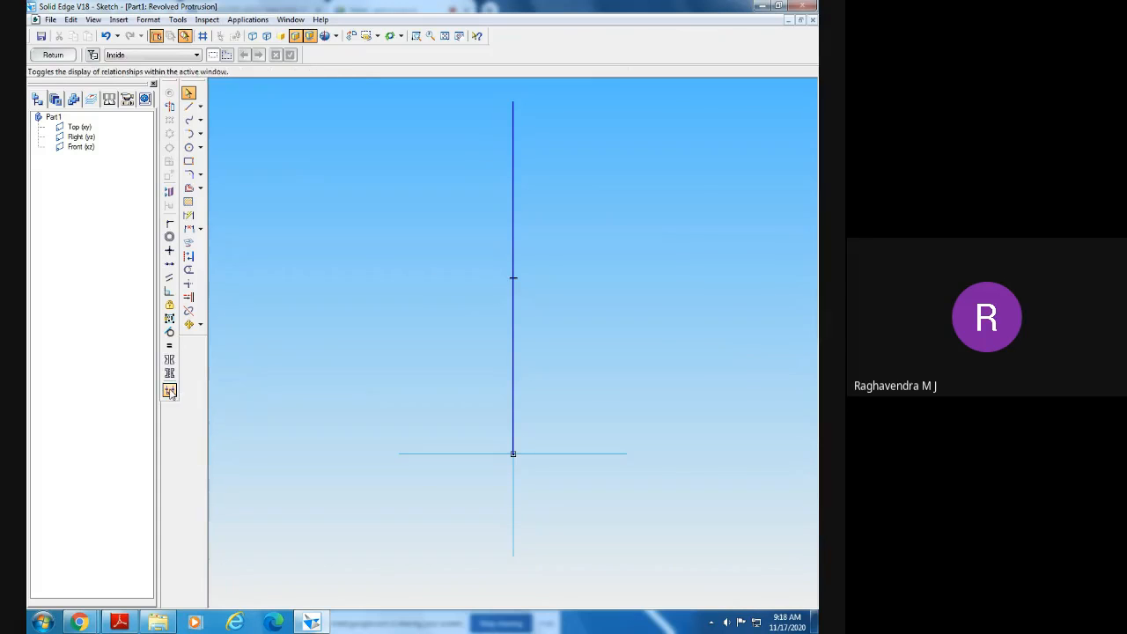
left_click(170, 391)
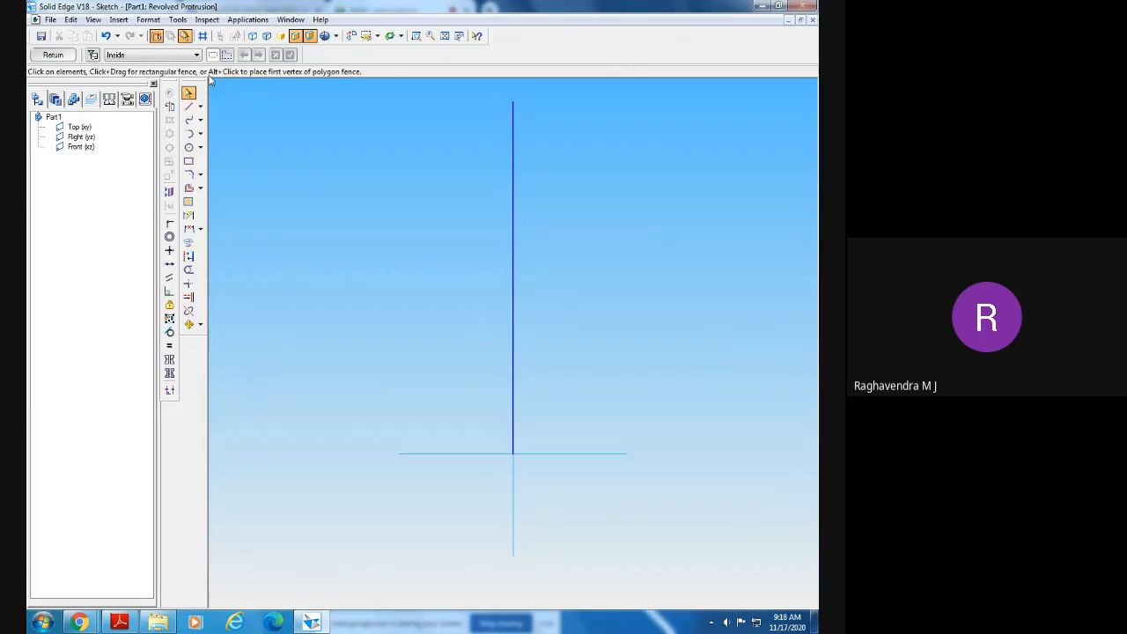
- Draw a 35 mm horizontal line outward from the upper end of the vertical line, checking the width against the screw jack drawing
left_click(189, 106)
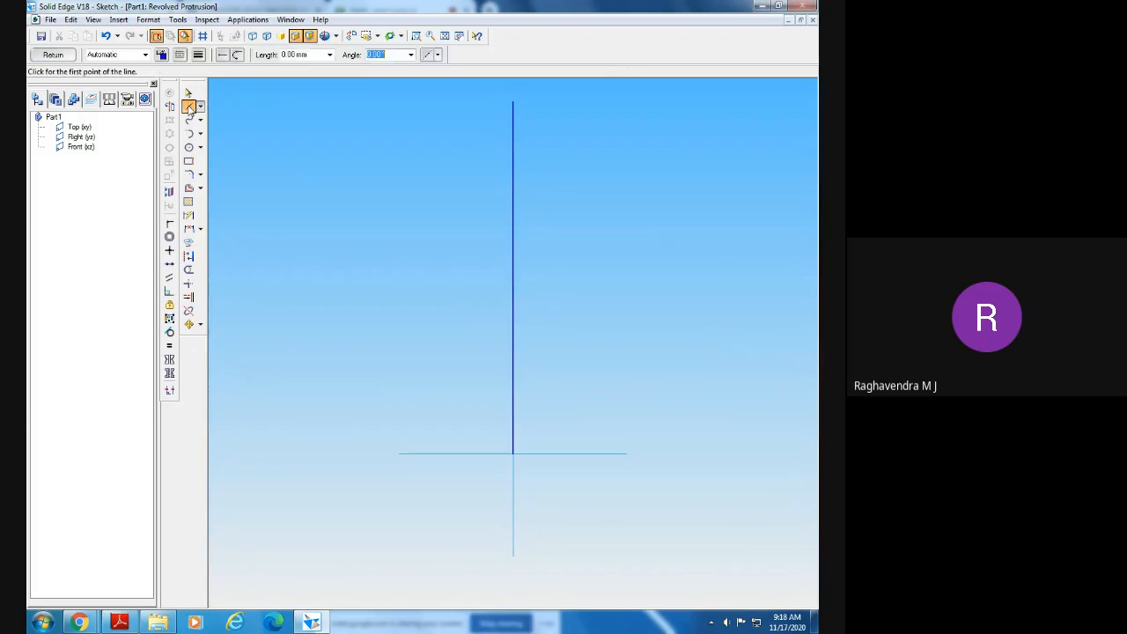
left_click(511, 102)
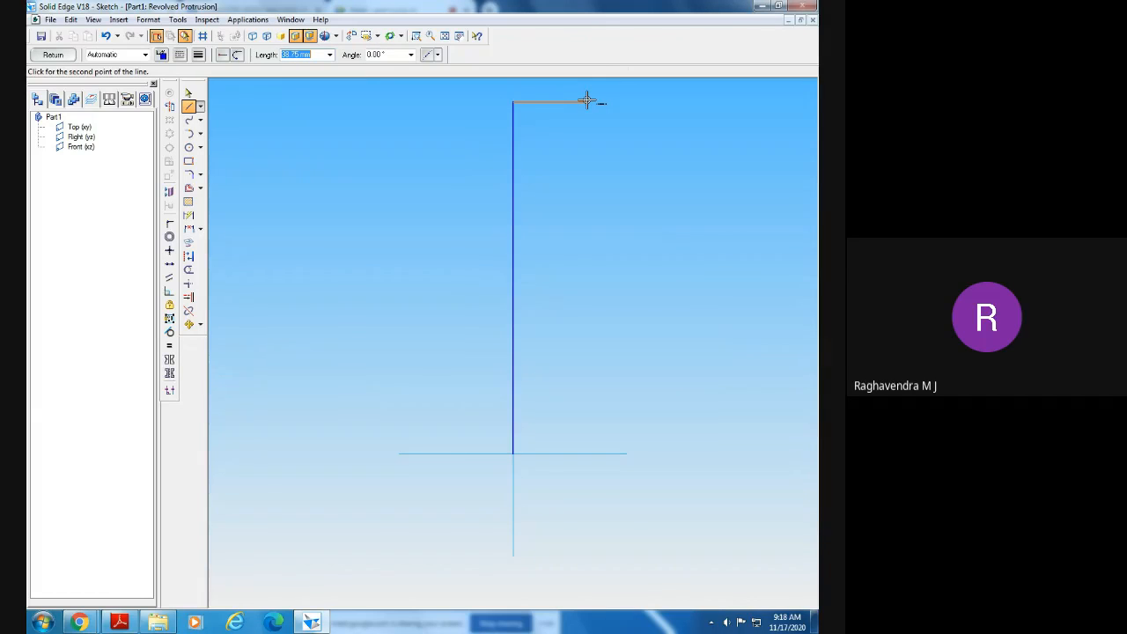
left_click(117, 623)
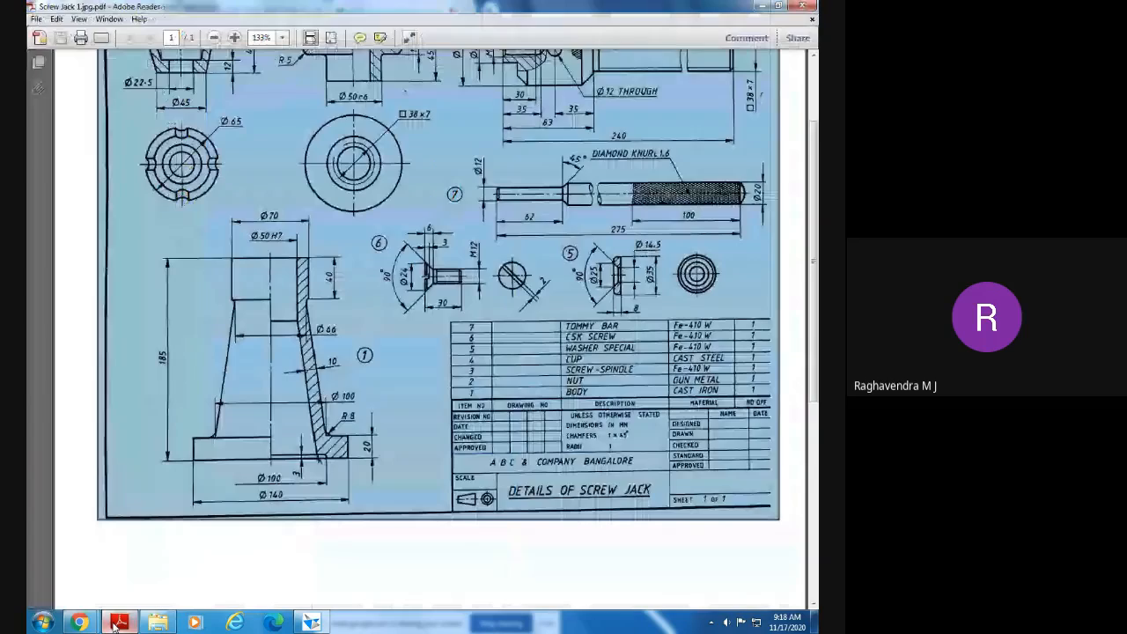
left_click(117, 622)
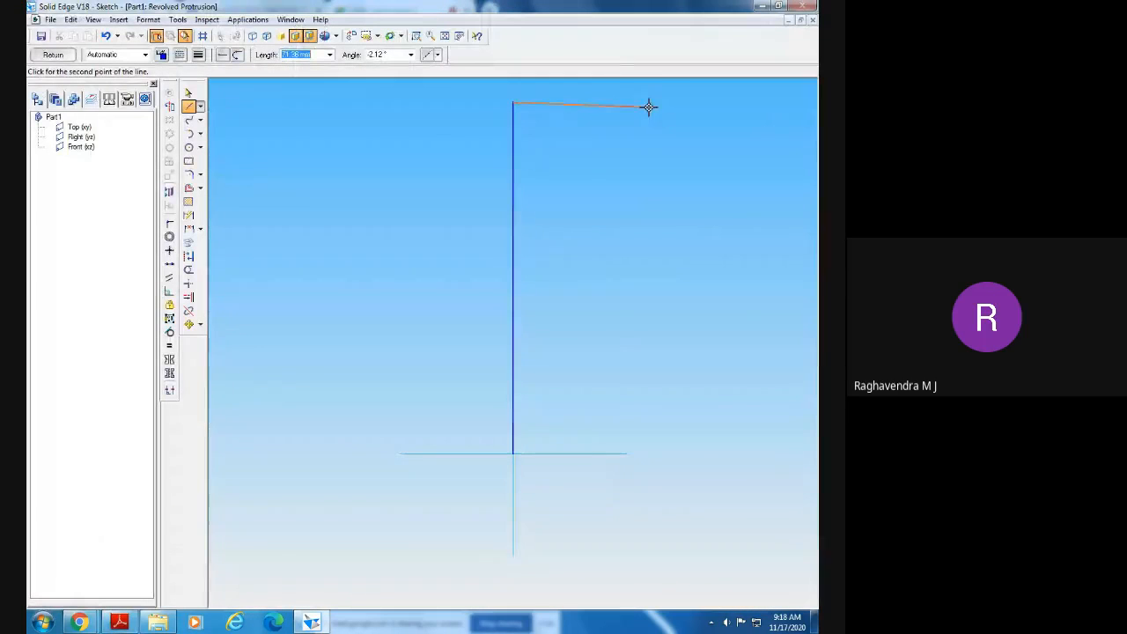
type("35")
key("Return")
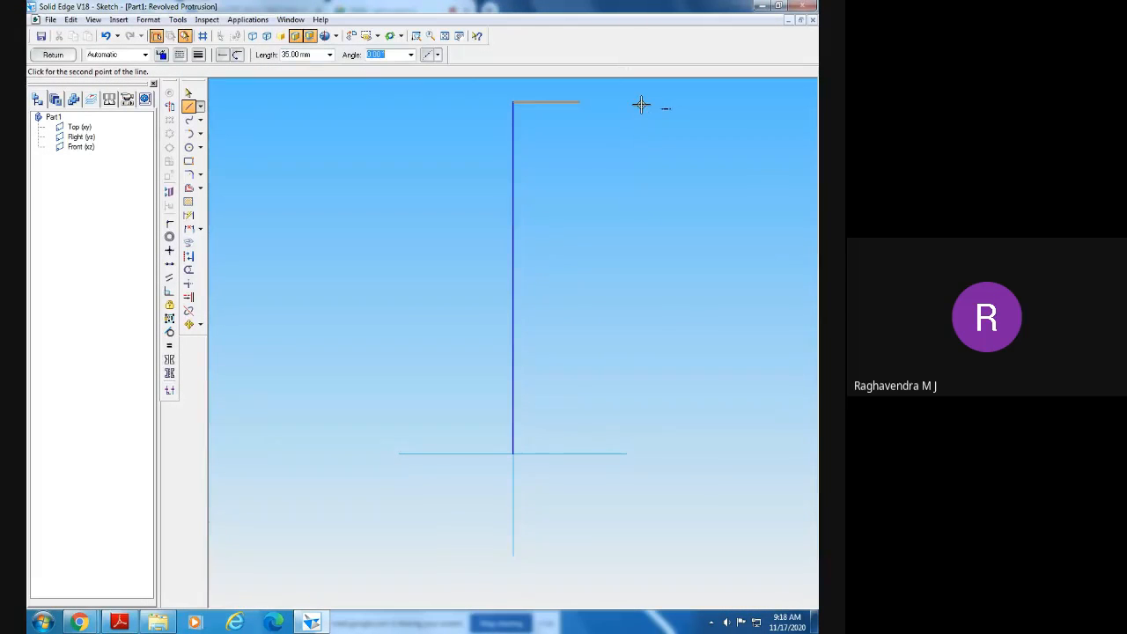
left_click(641, 105)
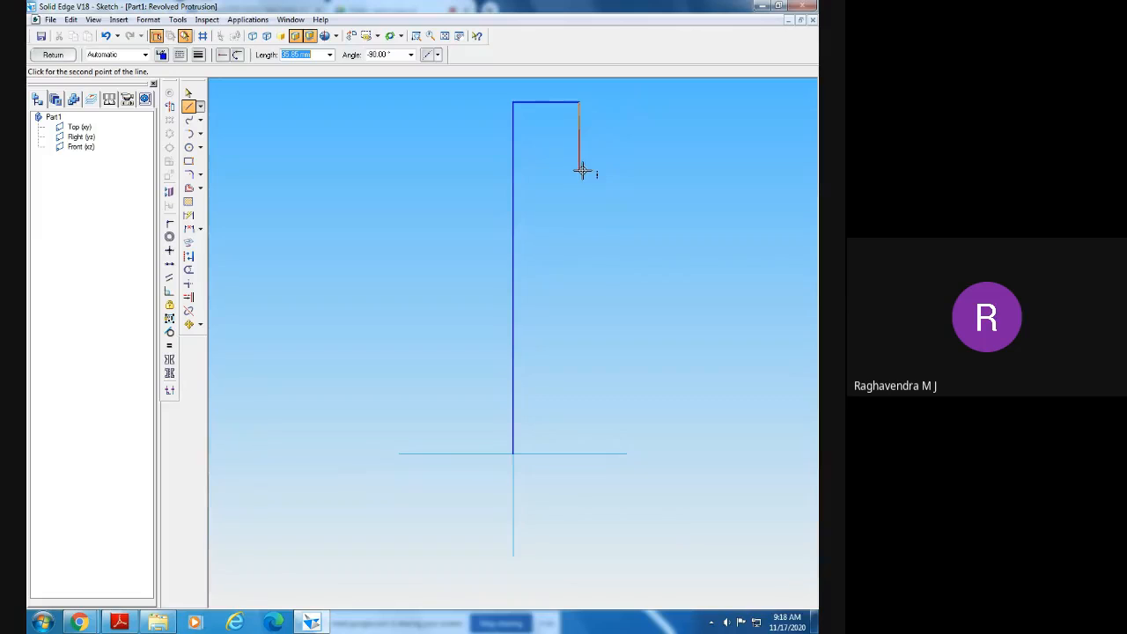
- Continue the outline with an edge about 36 mm down, a short inward step, a sloping side and a flange about 19 mm high, closing at the origin
left_click(579, 169)
left_click(568, 170)
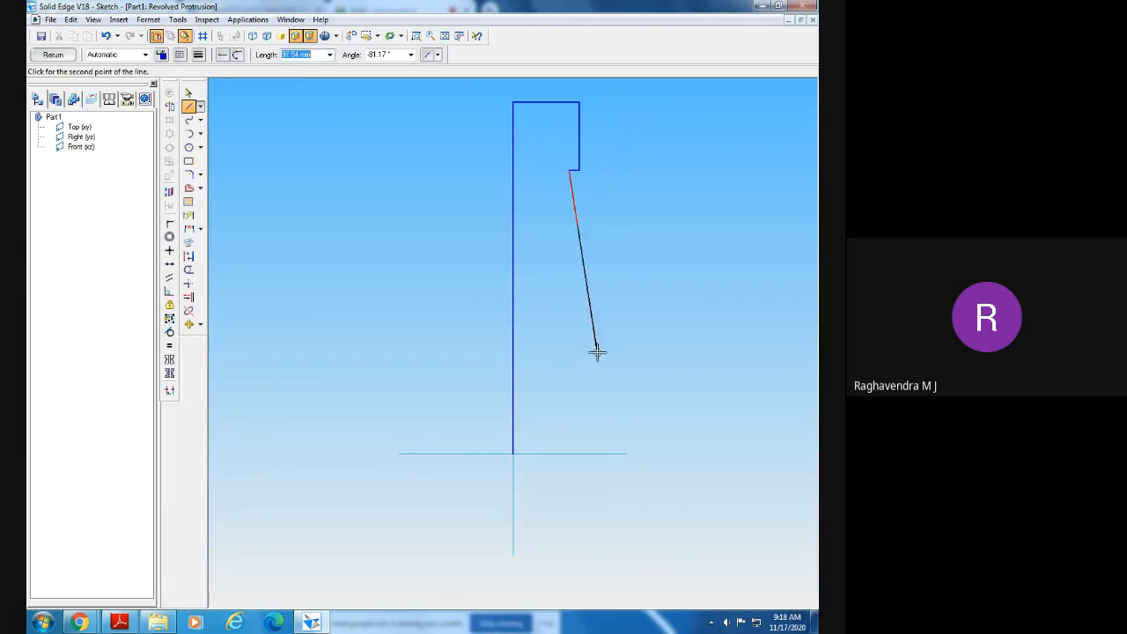
left_click(605, 418)
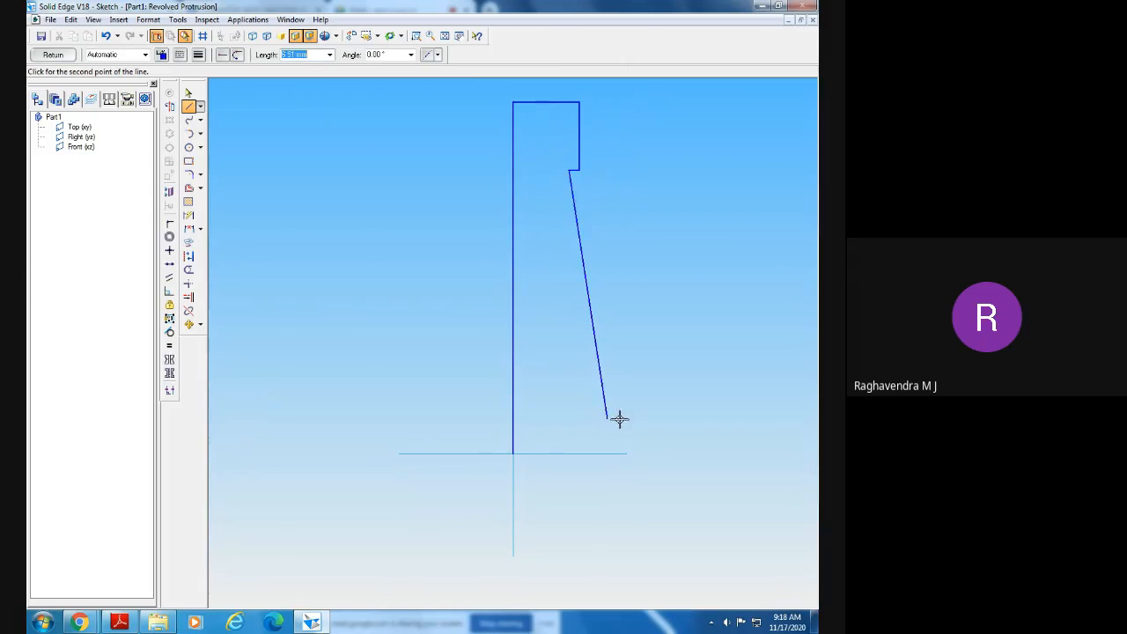
left_click(692, 418)
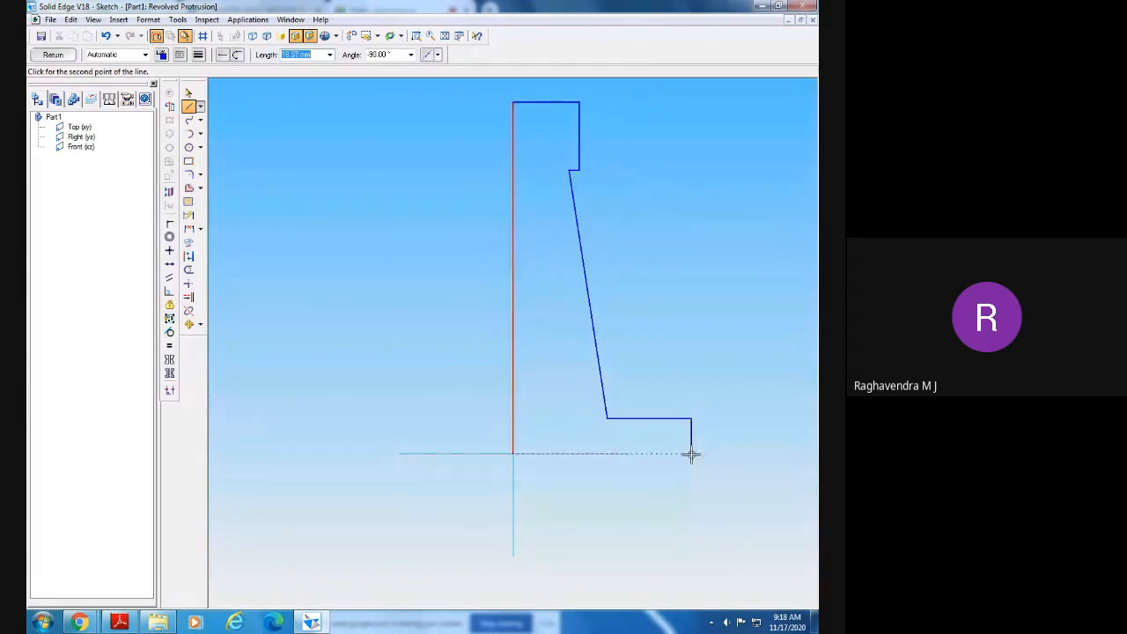
left_click(691, 453)
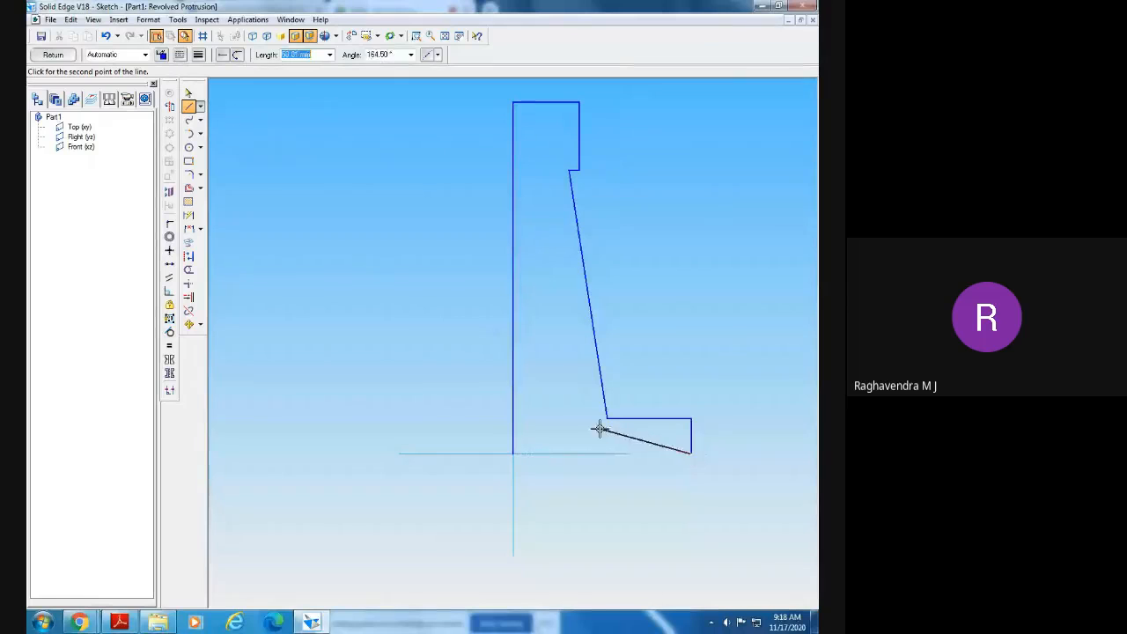
left_click(513, 454)
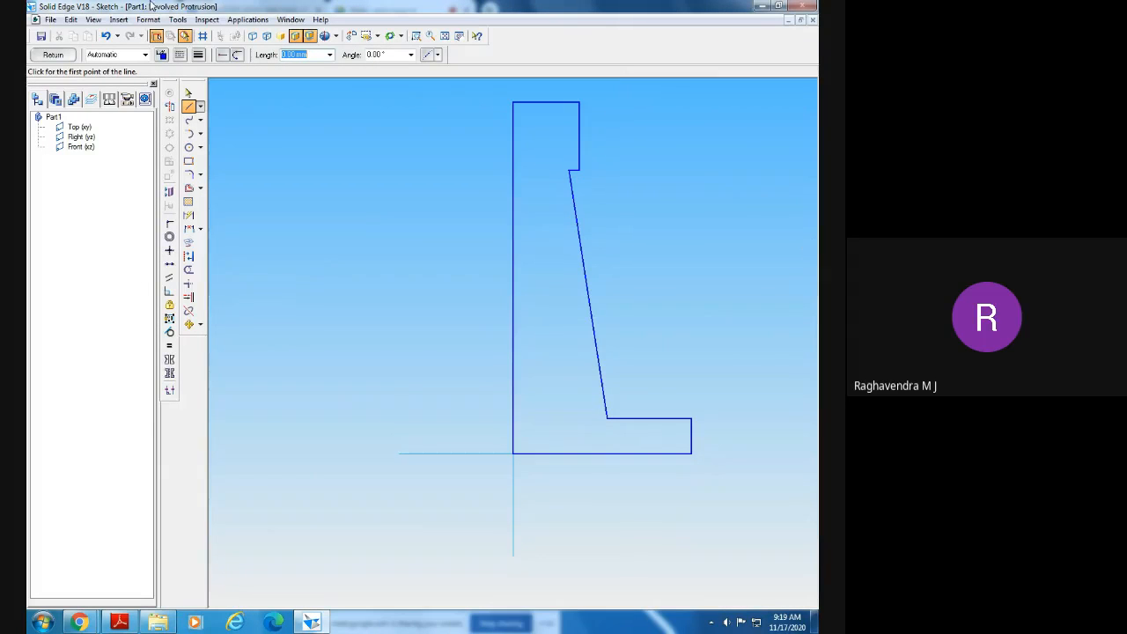
- Dimension the full height of the vertical axis line and the width of the profile's top edge
left_click(189, 214)
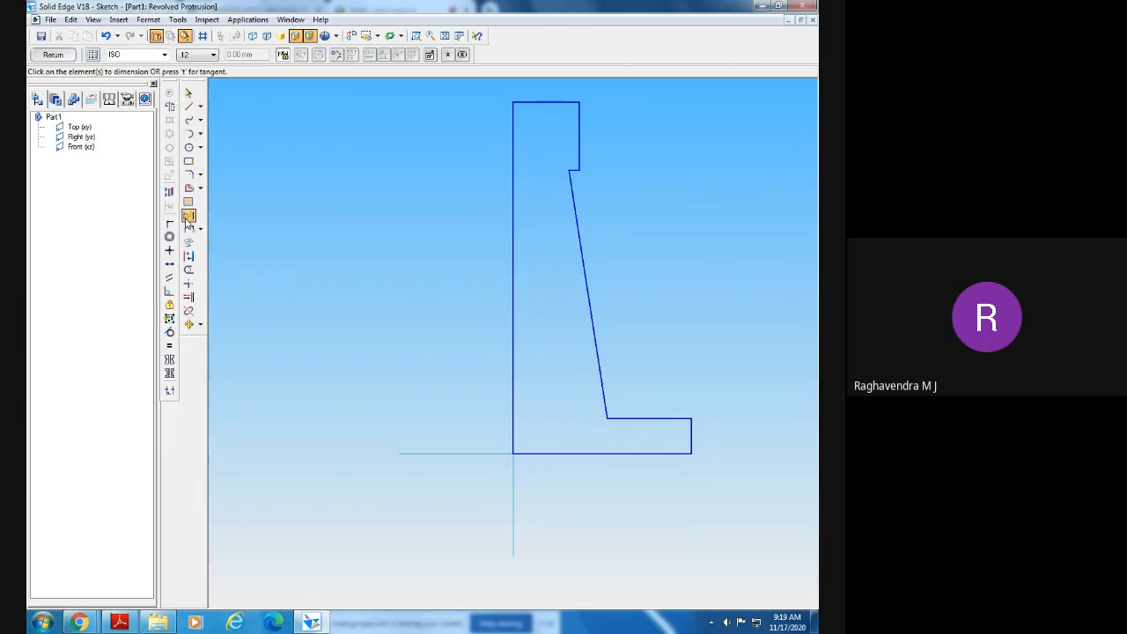
left_click(513, 143)
left_click(446, 174)
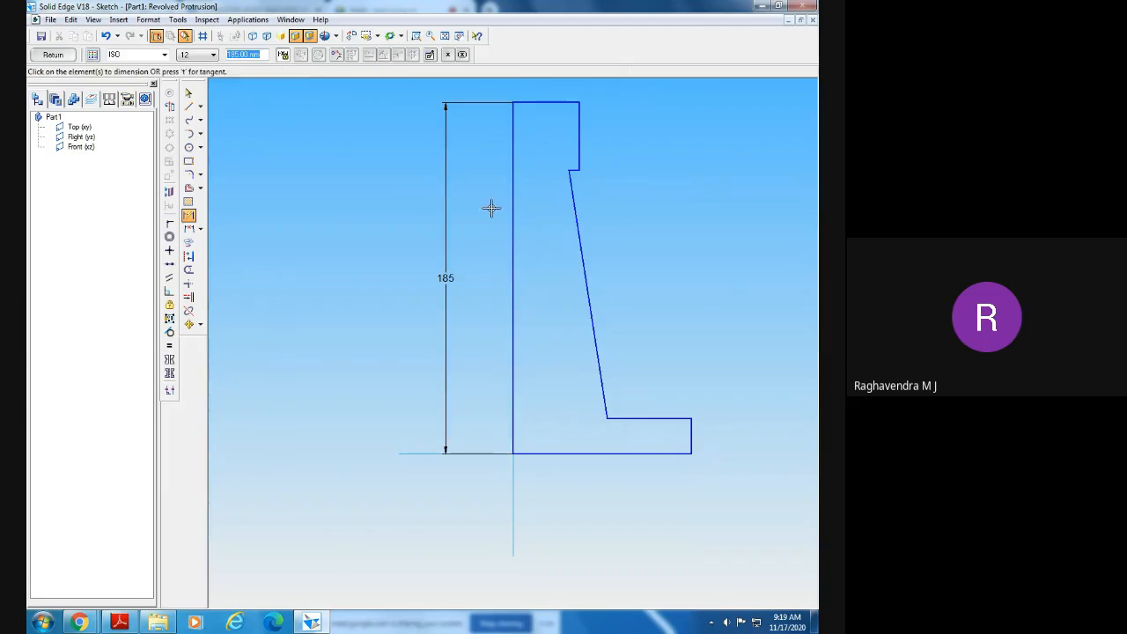
left_click(546, 102)
left_click(545, 88)
- Dimension the collar's outer vertical edge and set its length to 40 mm
left_click(579, 143)
left_click(608, 134)
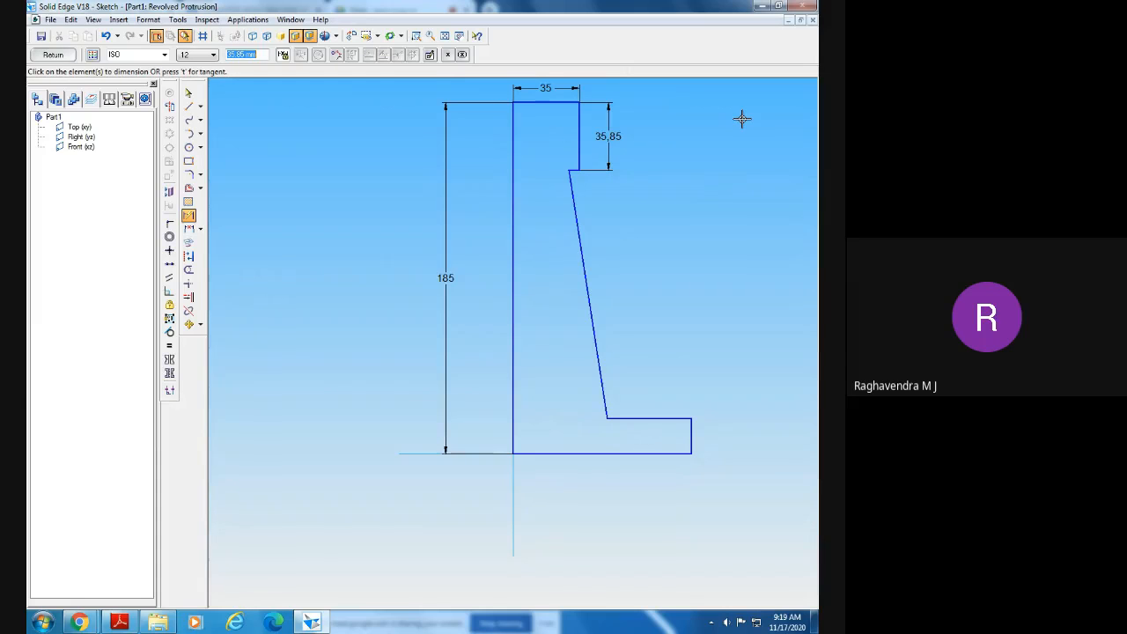
type("40")
key("Return")
- Dimension the distance from the axis line to the upper end of the sloping side and set it to 33 mm, following the drawing
left_click(188, 218)
left_click(512, 182)
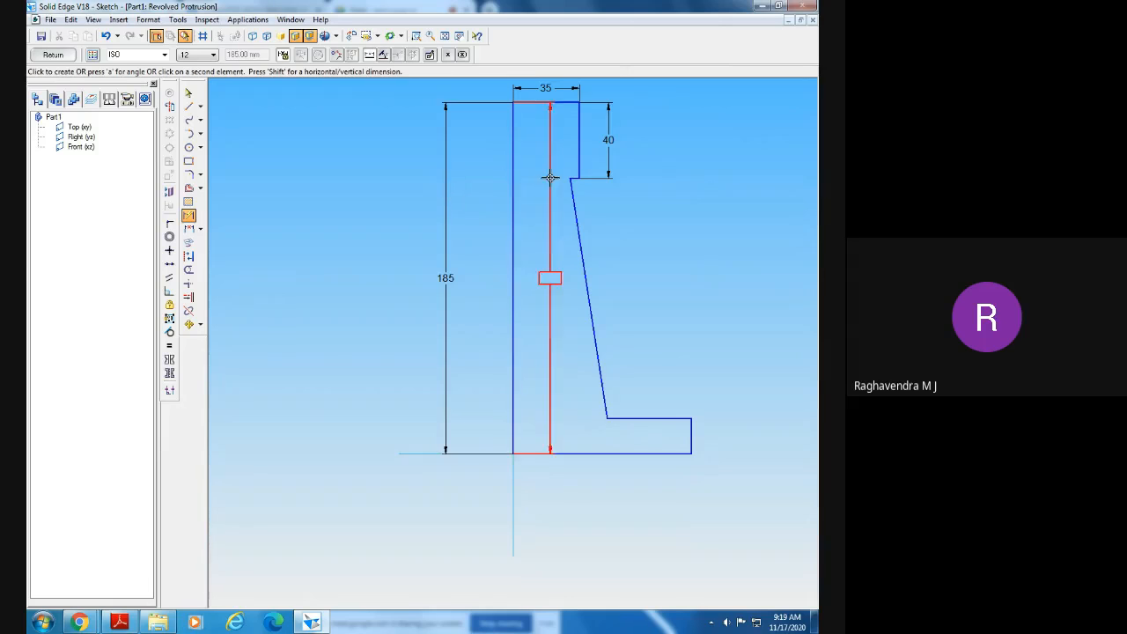
left_click(570, 178)
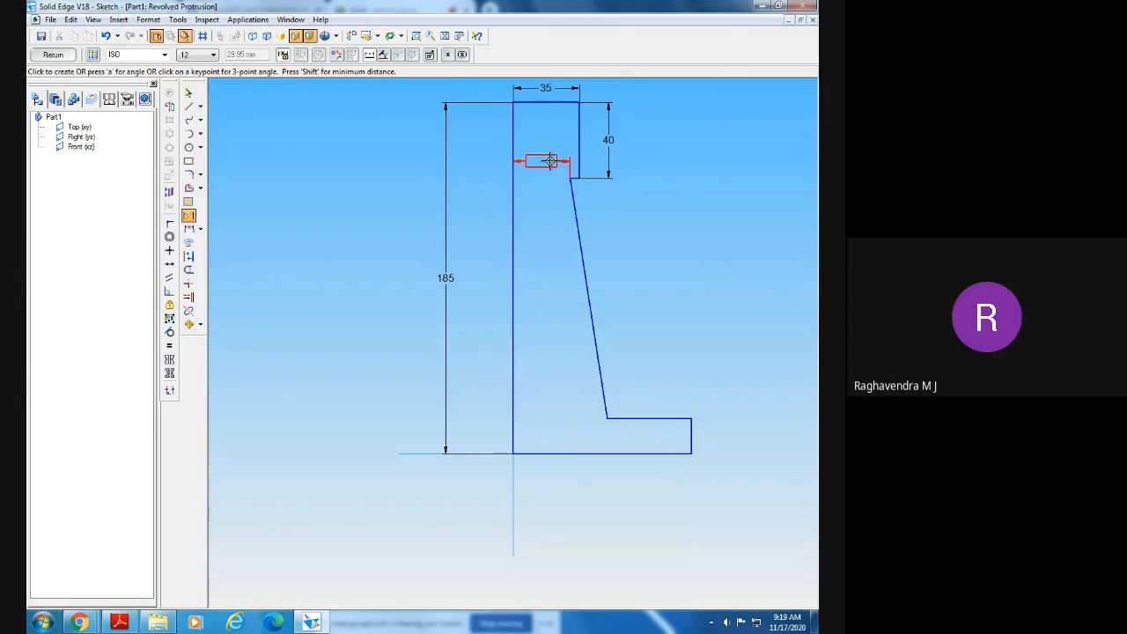
left_click(564, 202)
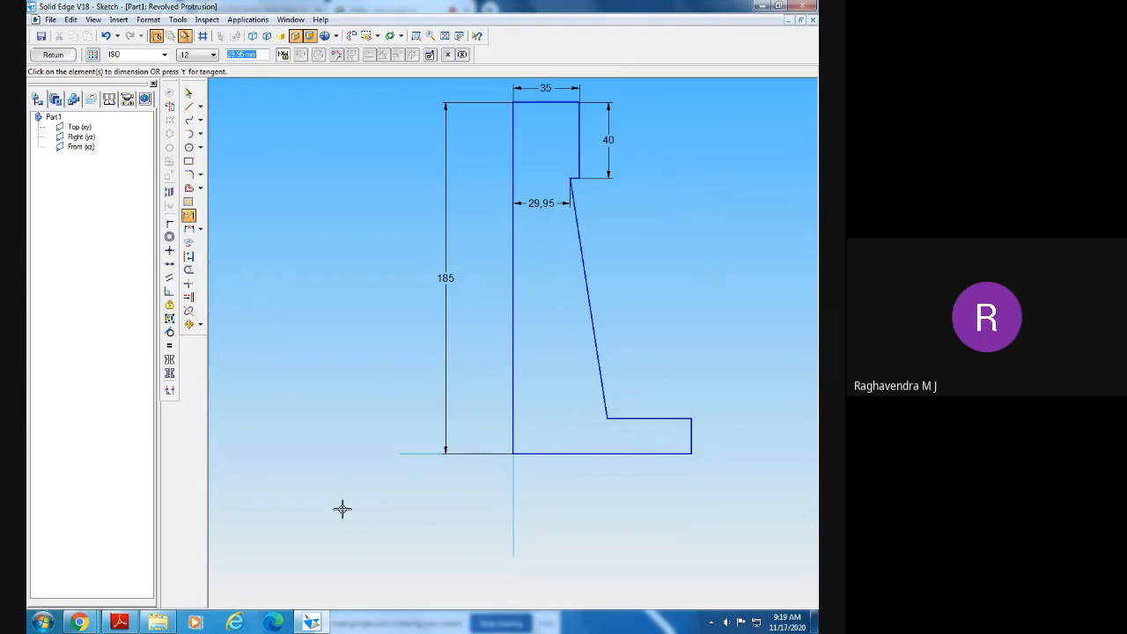
left_click(119, 622)
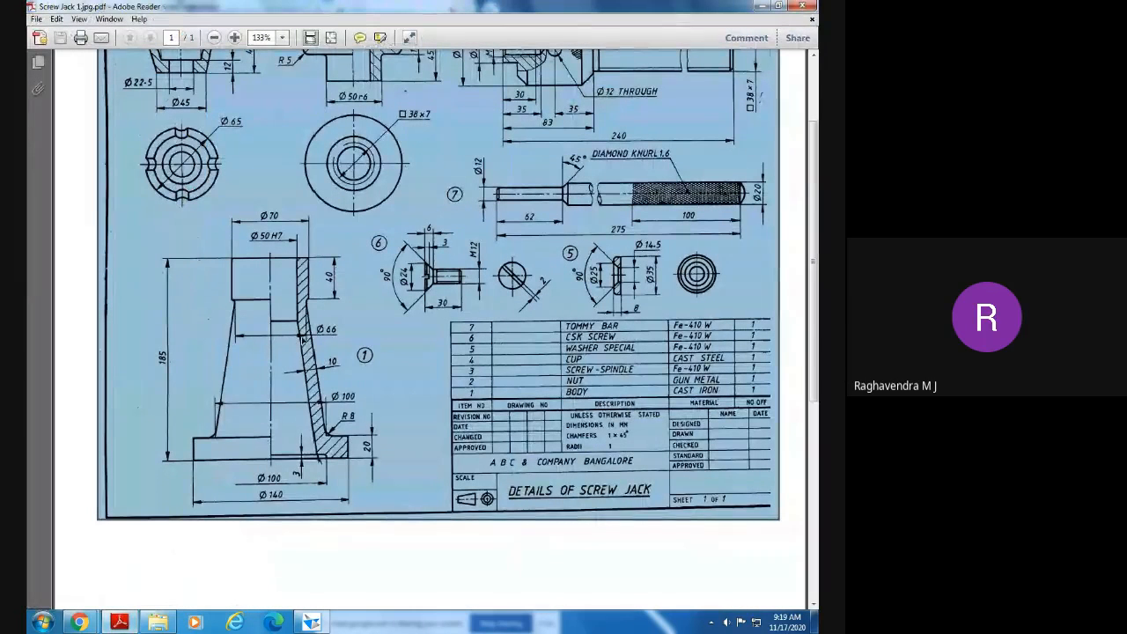
left_click(311, 622)
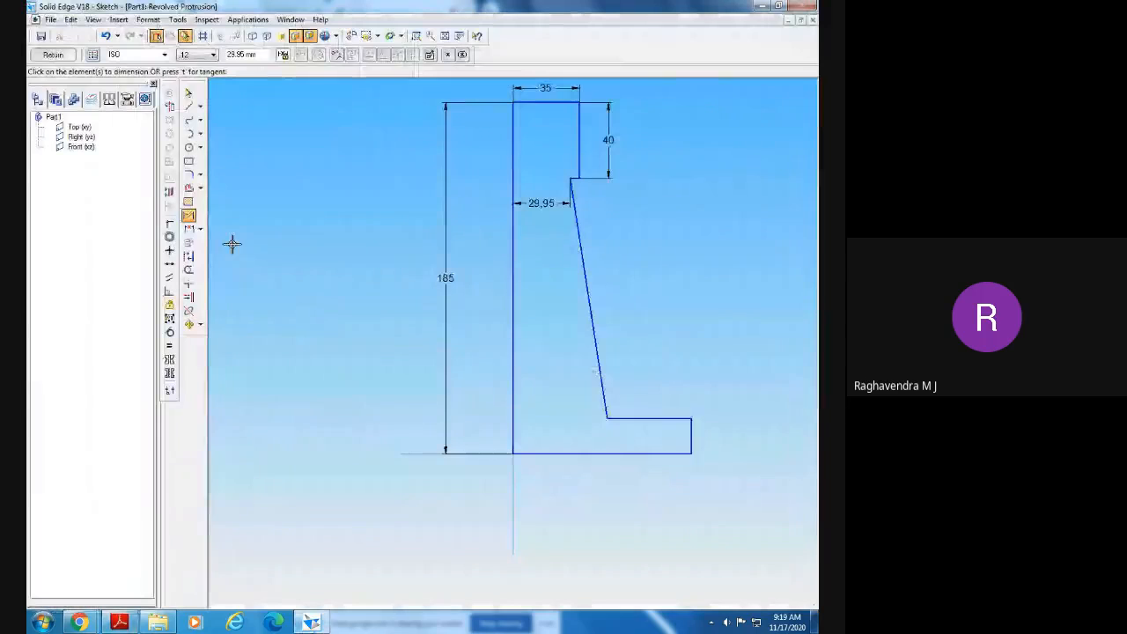
left_click(541, 203)
type("33")
key("Return")
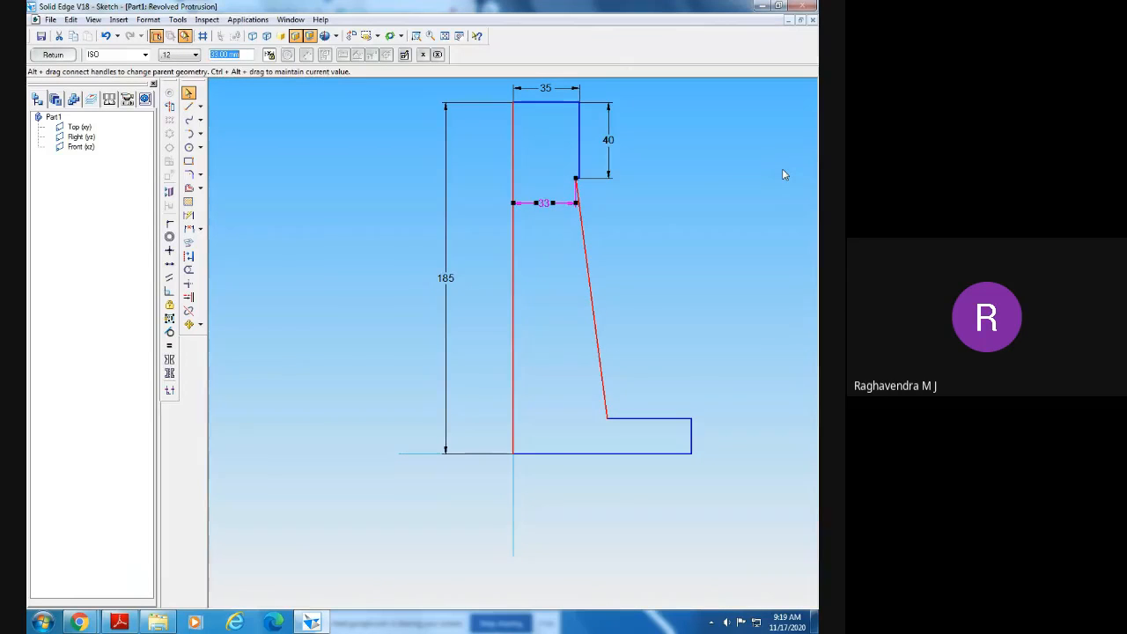
left_click(742, 225)
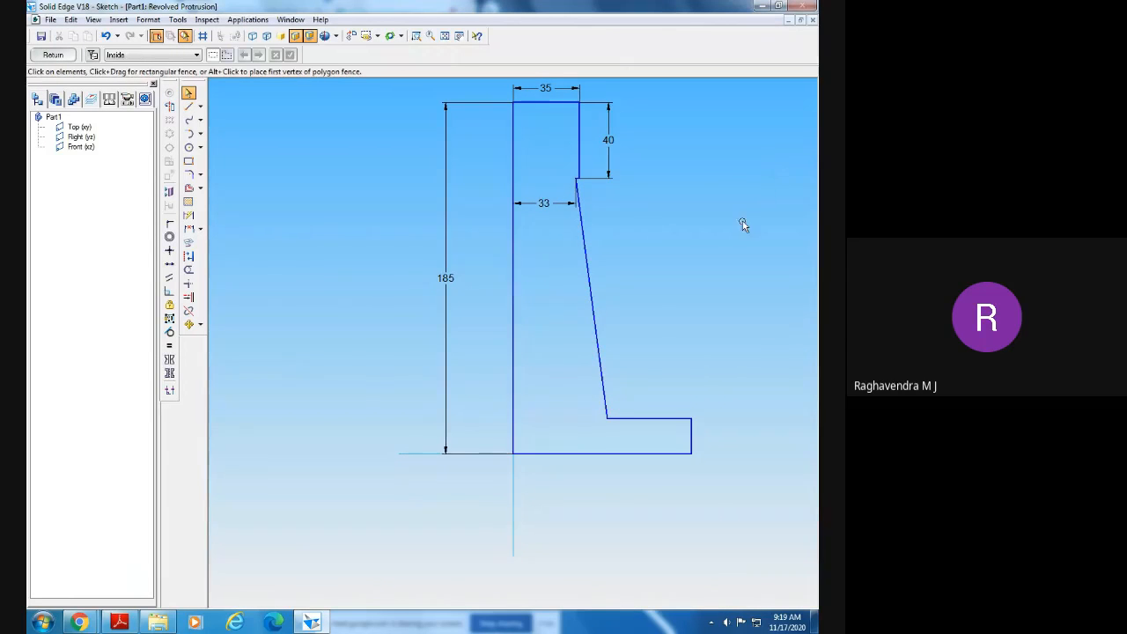
- Dimension the flange's outer vertical edge and set its height to 20 mm
left_click(189, 215)
left_click(691, 436)
left_click(766, 432)
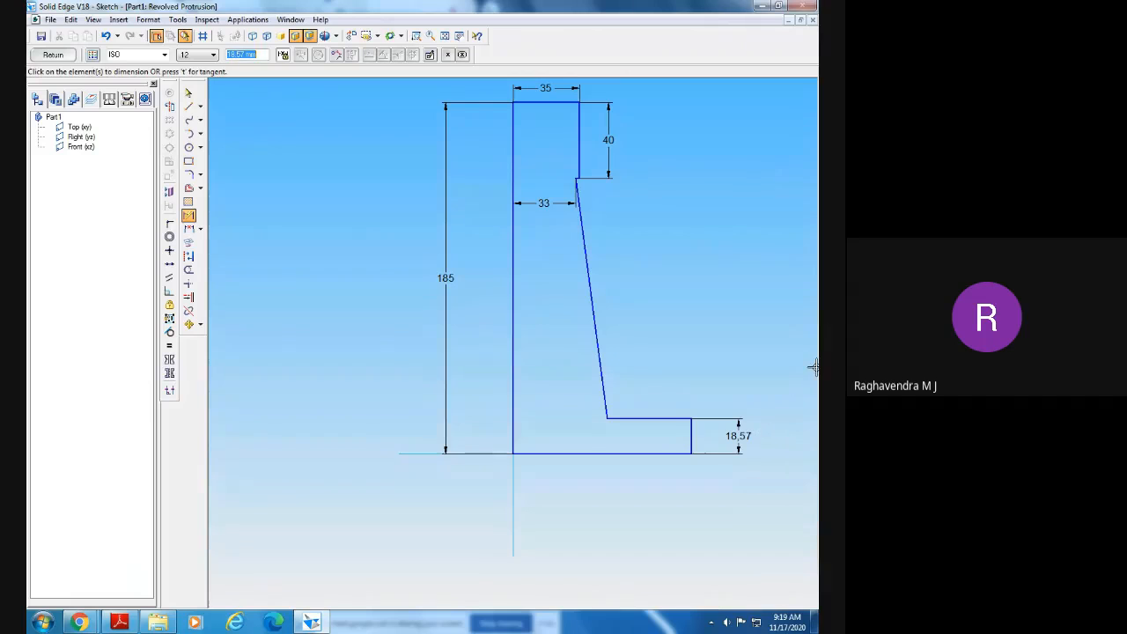
type("20")
key("Return")
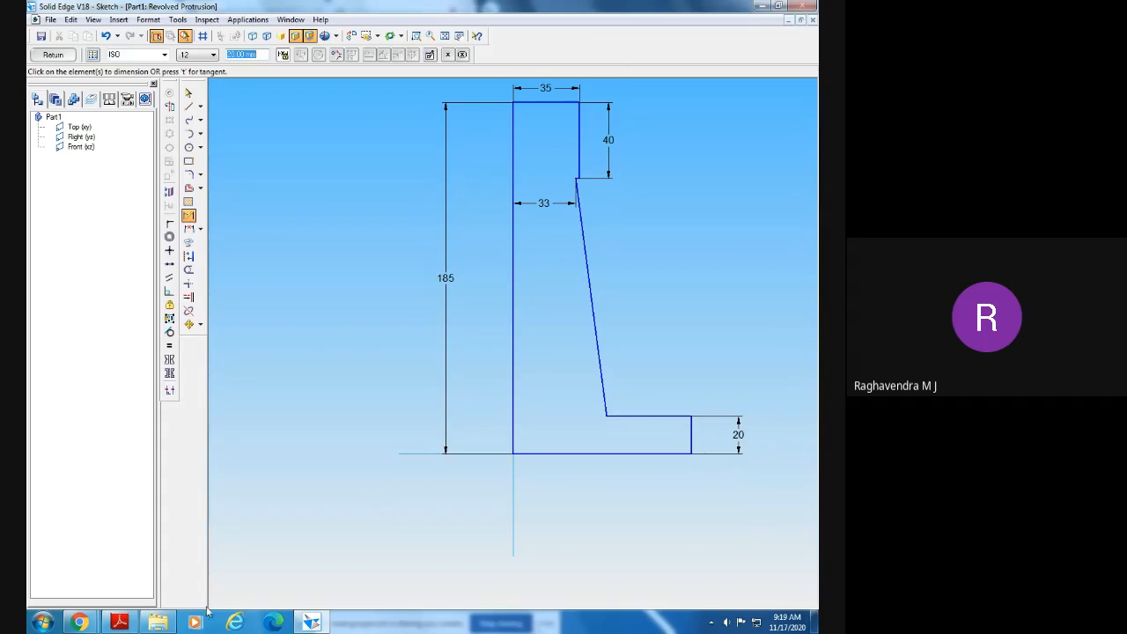
- Dimension the distance from the axis line to the lower end of the sloping side and set it to 50 mm, following the drawing
left_click(119, 622)
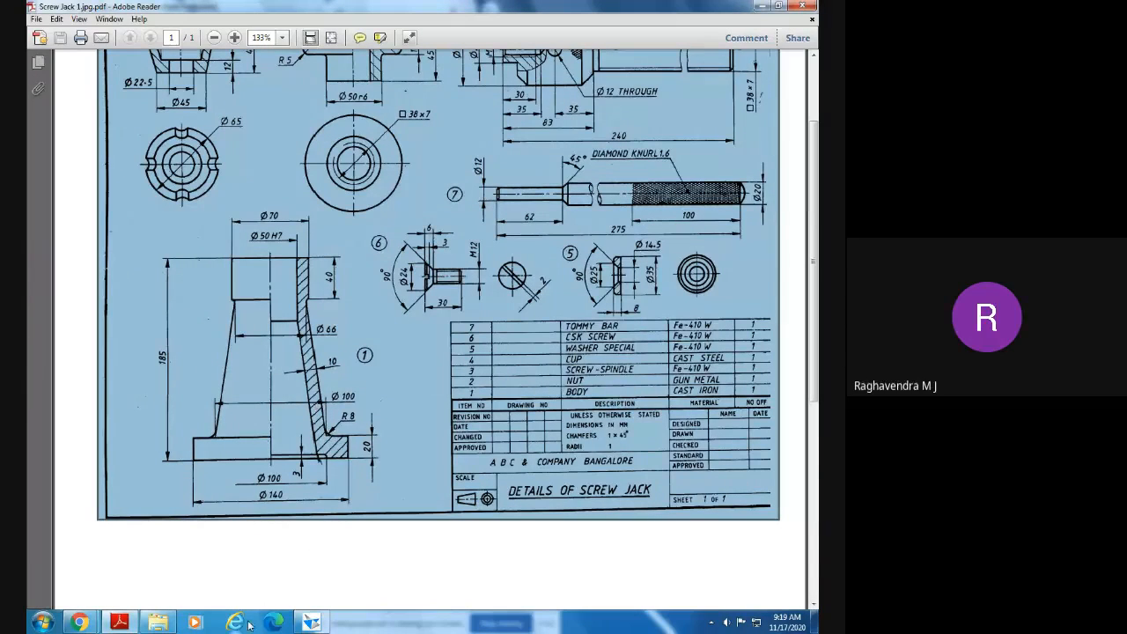
left_click(311, 623)
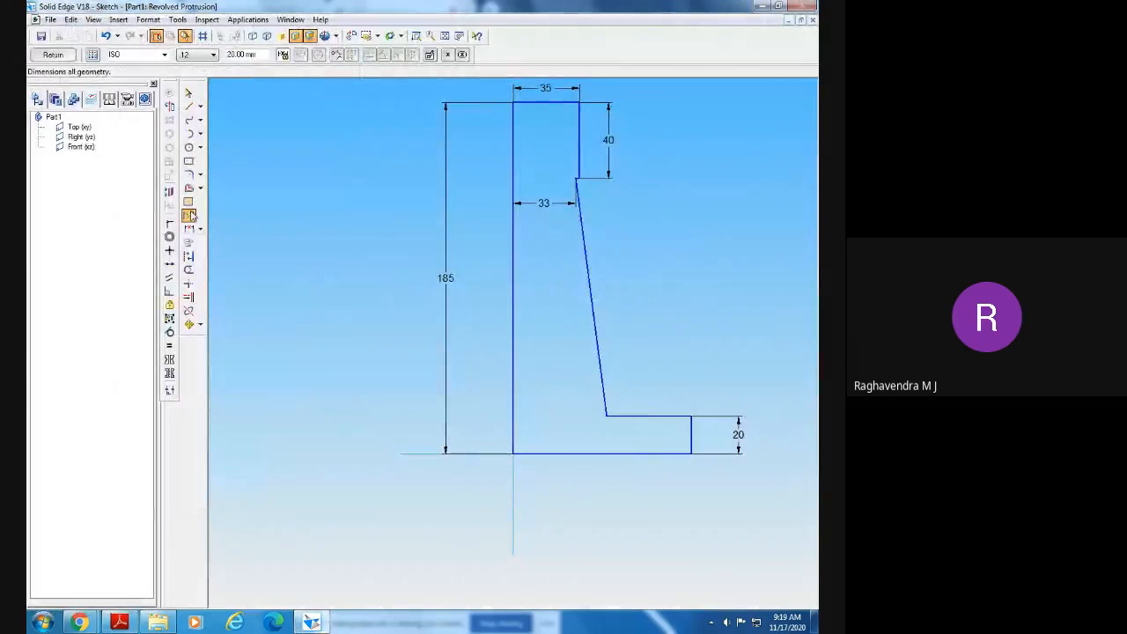
left_click(514, 421)
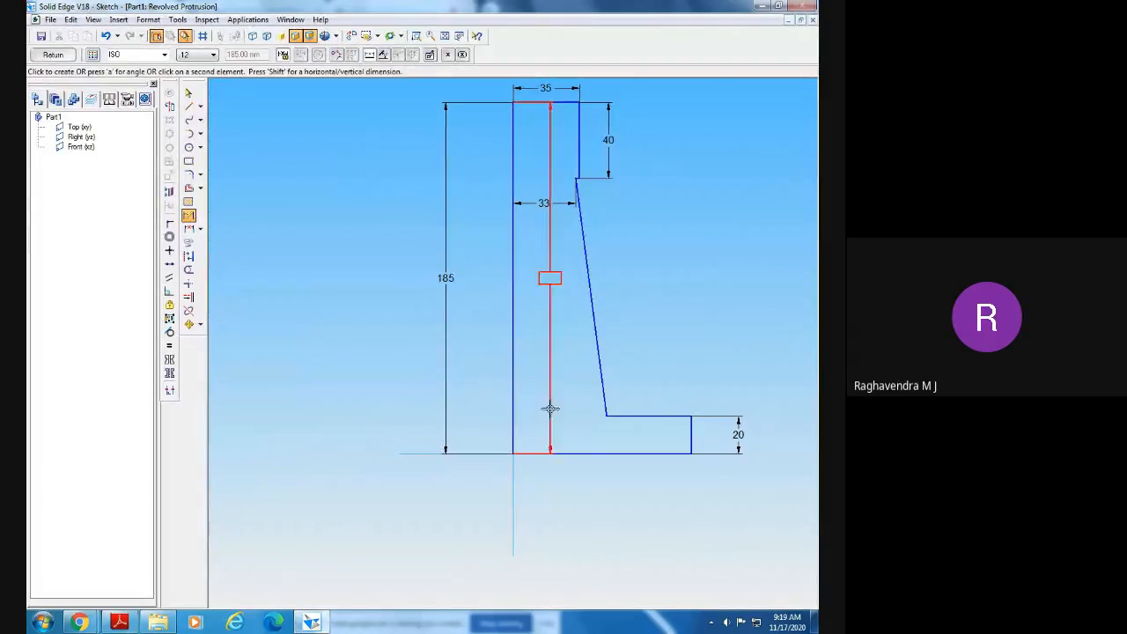
left_click(605, 412)
left_click(593, 432)
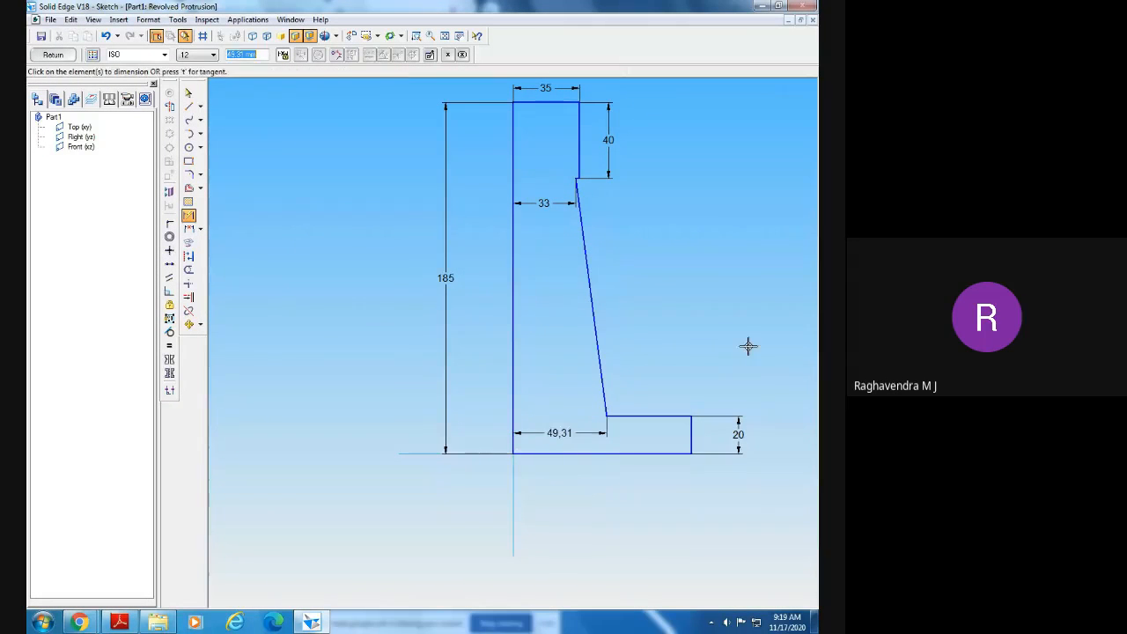
type("50")
key("Return")
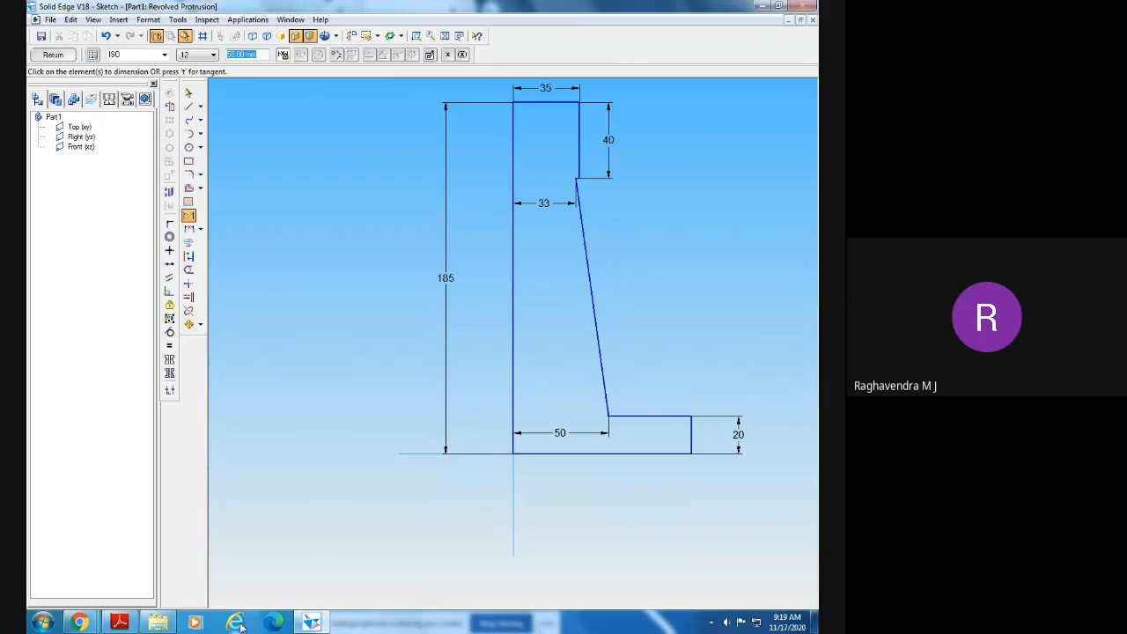
- Dimension the distance from the axis line to the flange's outer edge and set it to 70 mm, following the drawing
left_click(314, 623)
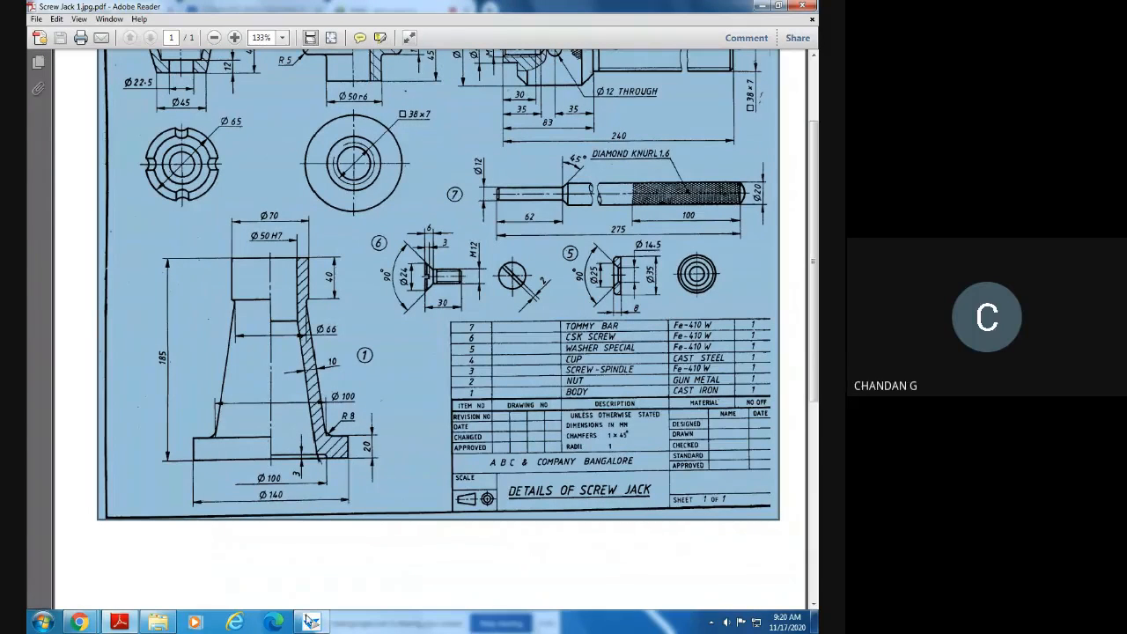
left_click(311, 623)
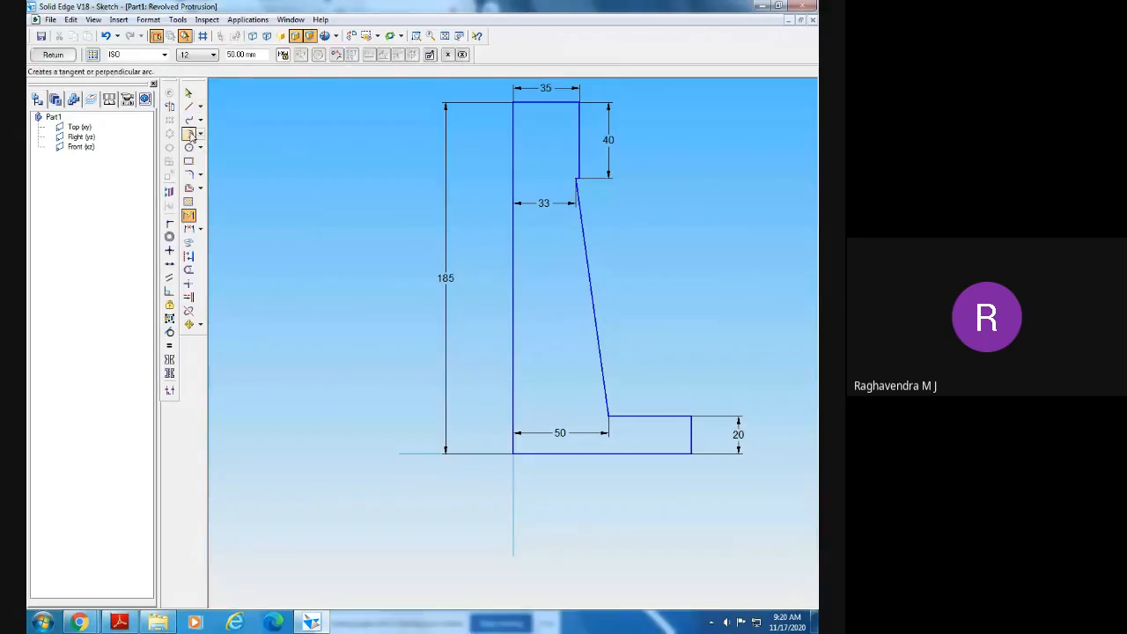
left_click(511, 415)
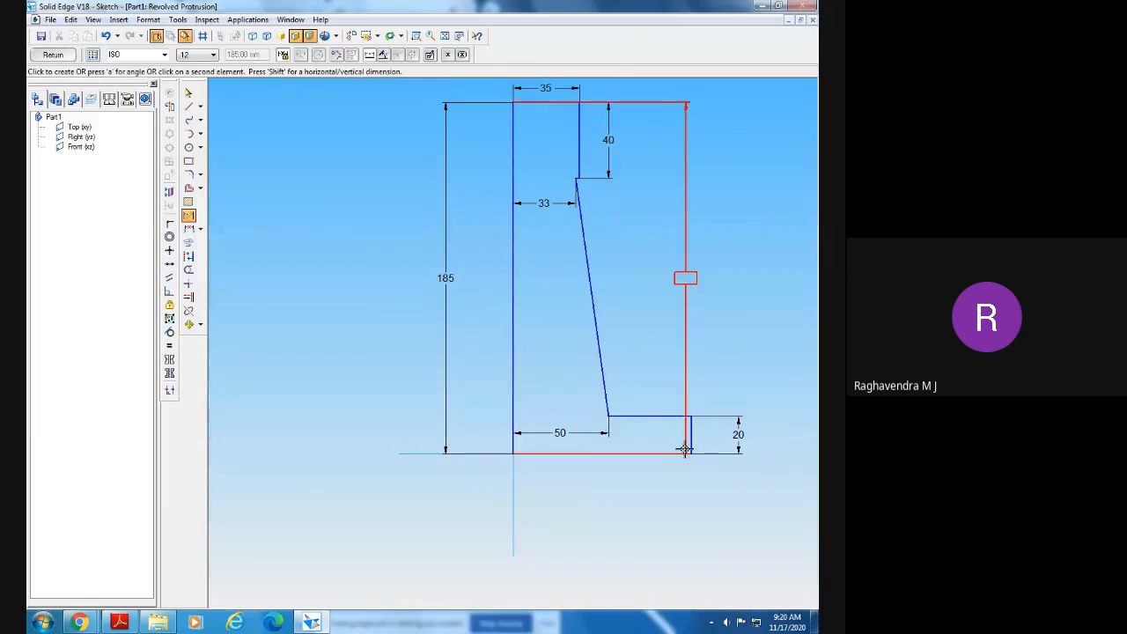
left_click(690, 276)
left_click(669, 490)
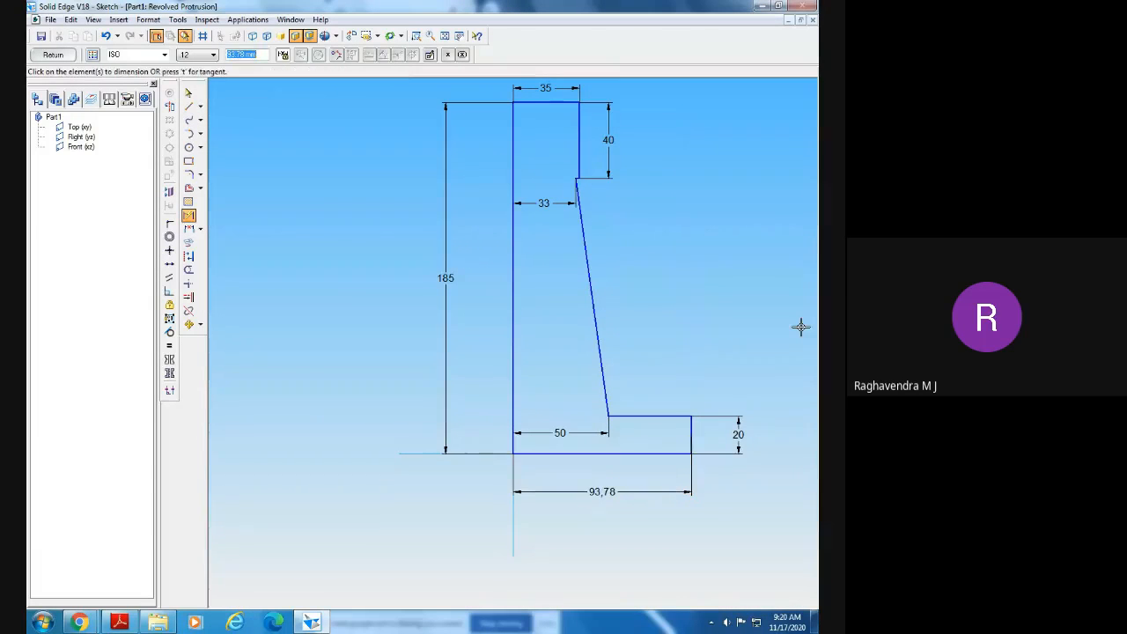
type("70")
key("Return")
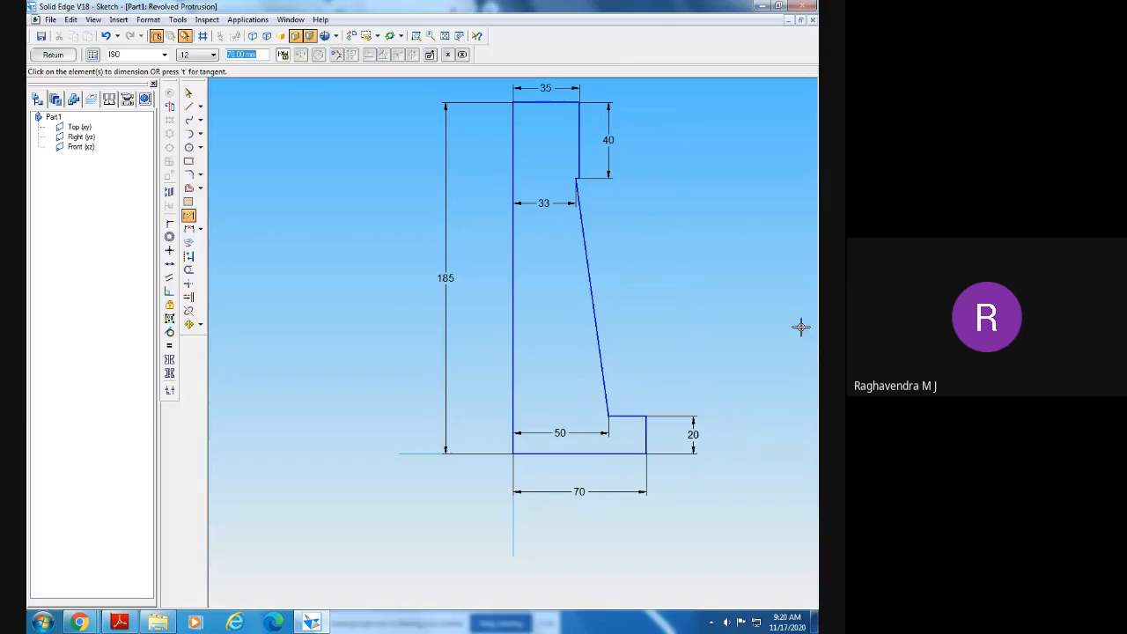
- Draw a vertical line about 65 mm long down from the profile's top edge, just inside the collar's outer edge
left_click(188, 105)
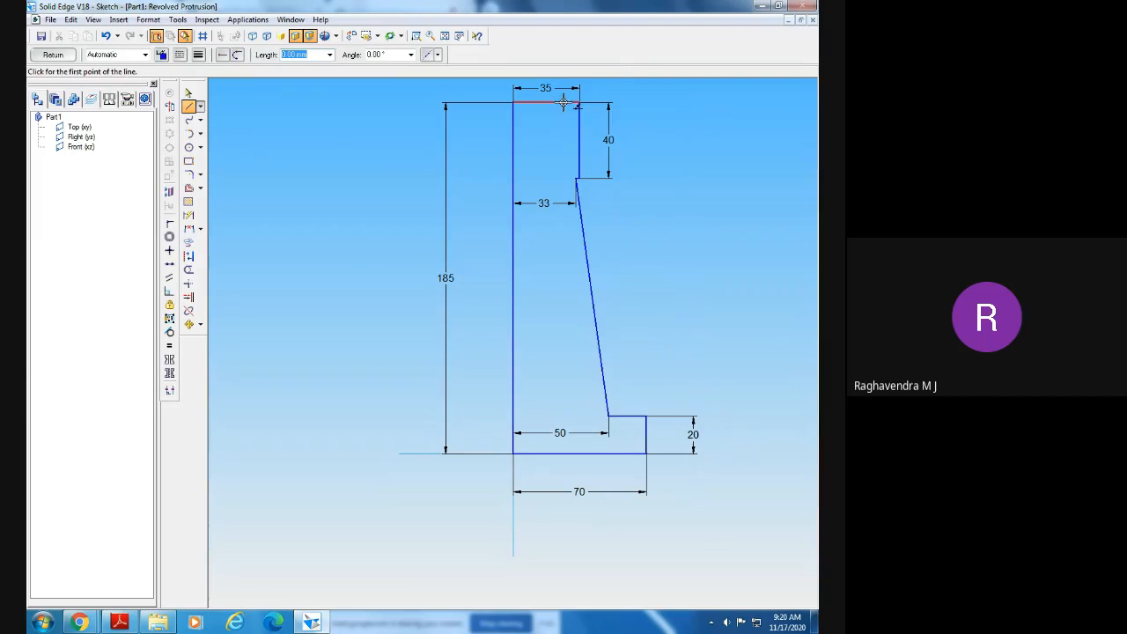
left_click(562, 102)
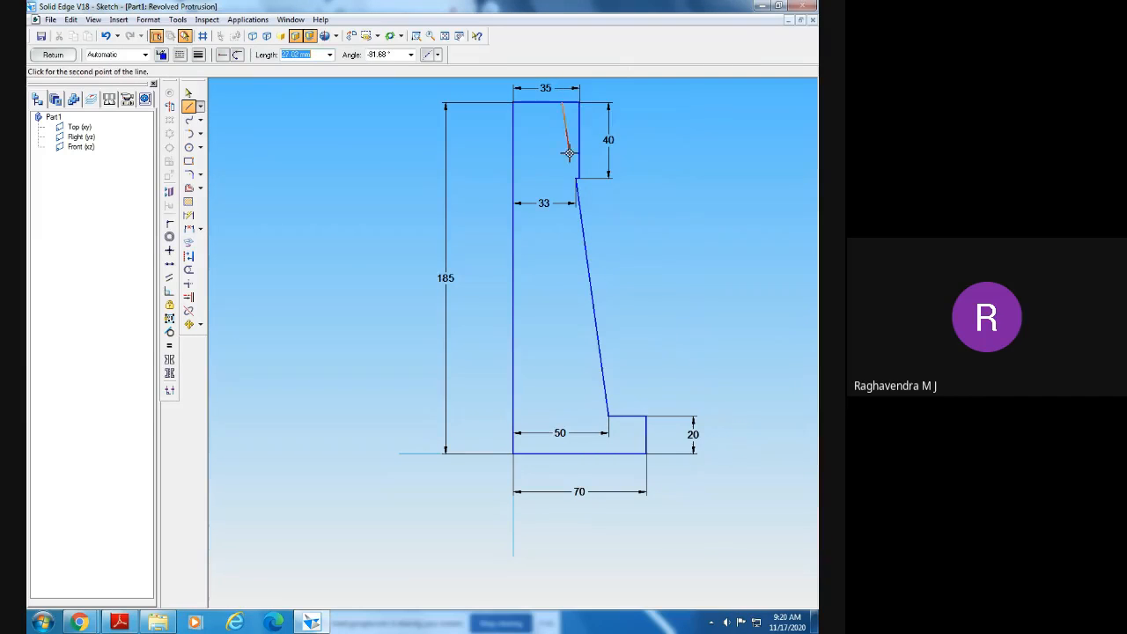
left_click(562, 226)
left_click(189, 215)
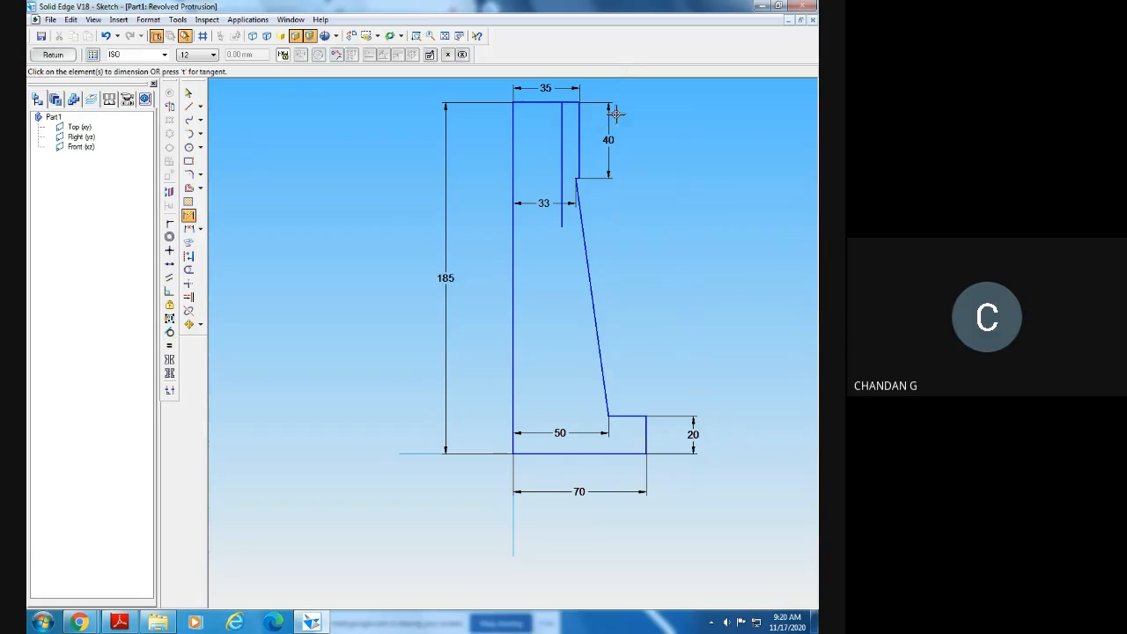
left_click(562, 130)
left_click(579, 135)
left_click(579, 138)
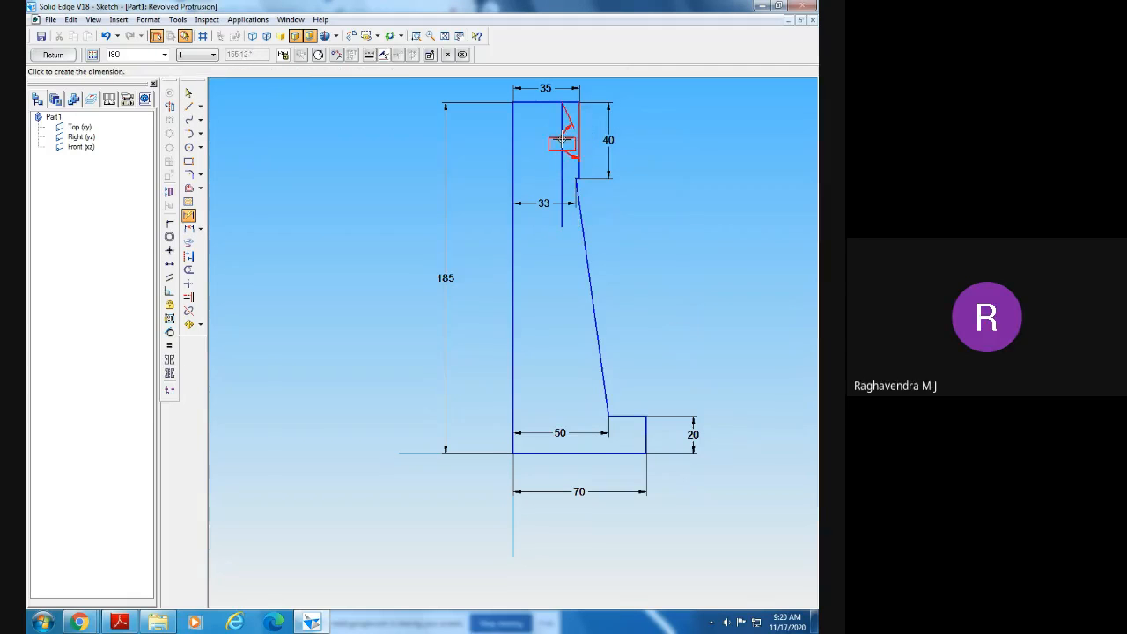
right_click(552, 135)
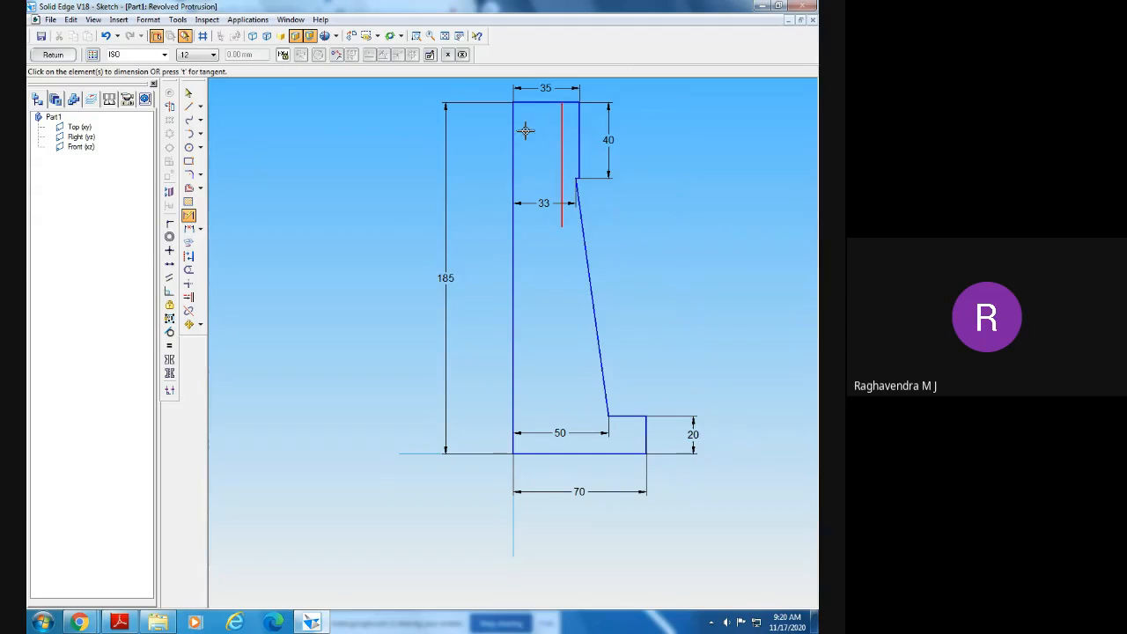
- Dimension the distance between the inner vertical line and the collar's outer edge and set it to 10 mm
left_click(562, 132)
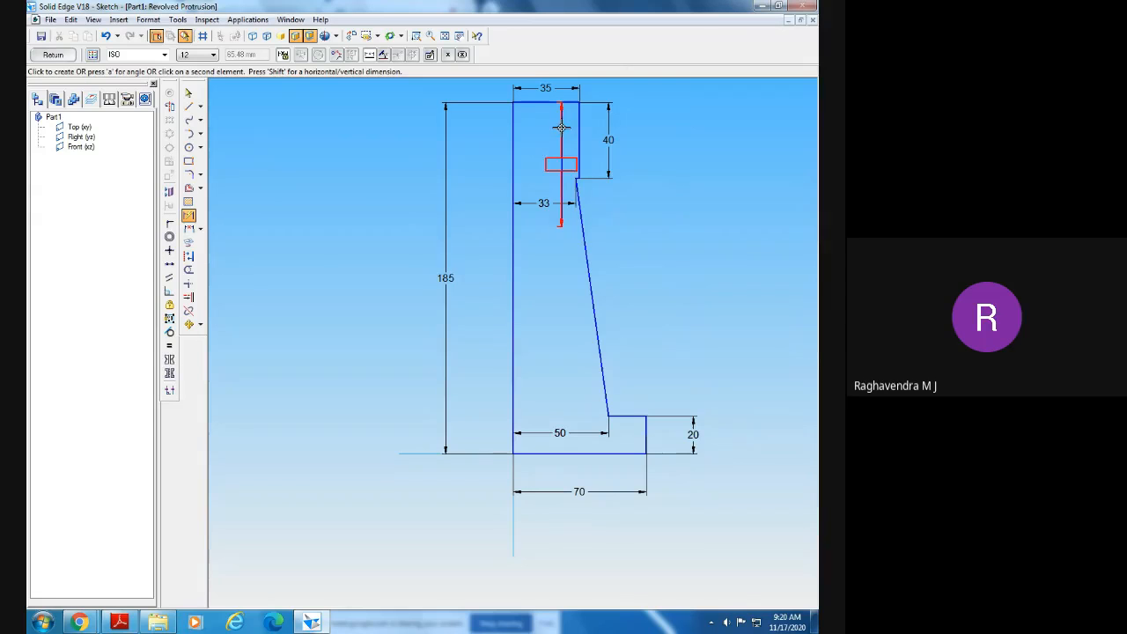
left_click(574, 127)
left_click(569, 132)
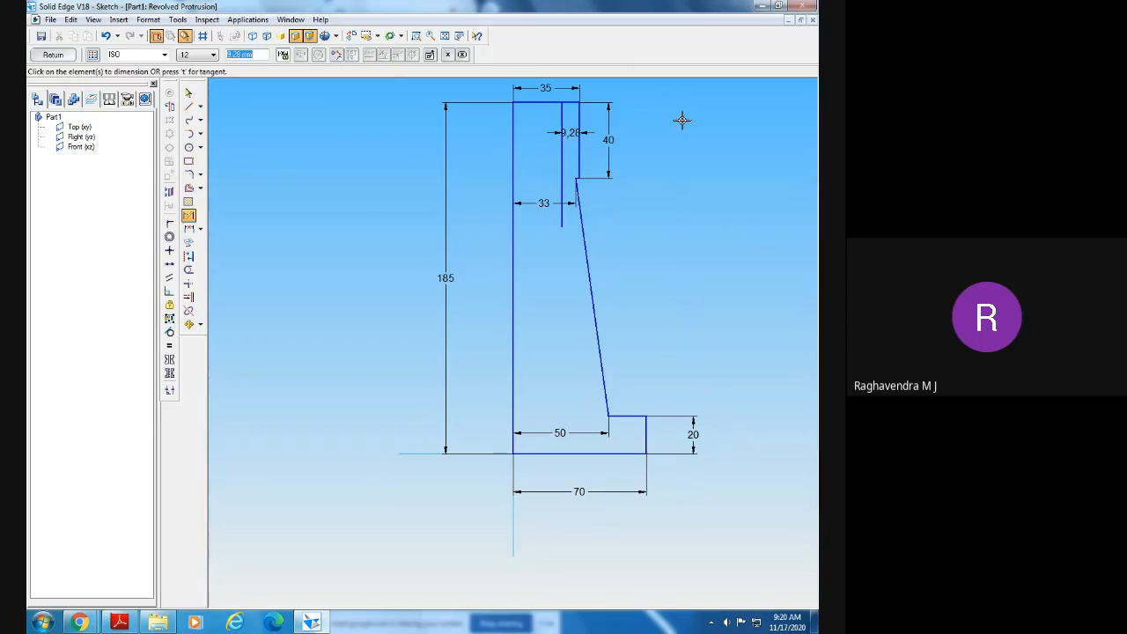
type("10")
key("Return")
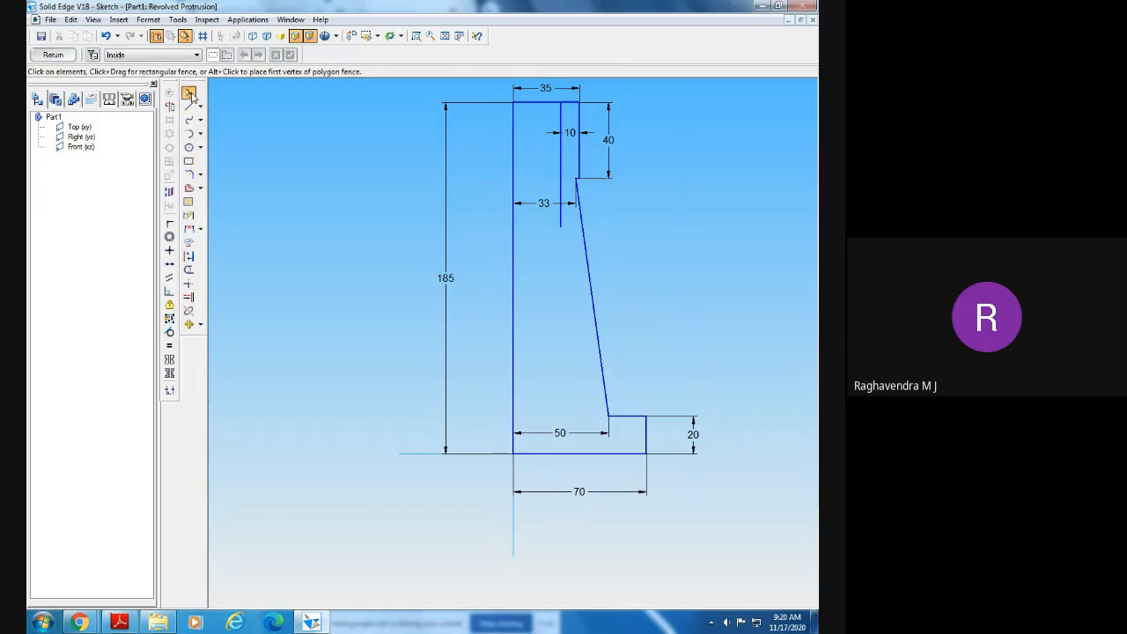
- Check the wall thickness in the part drawing and offset the sloping side as a single element by 10 mm toward the axis
left_click(311, 623)
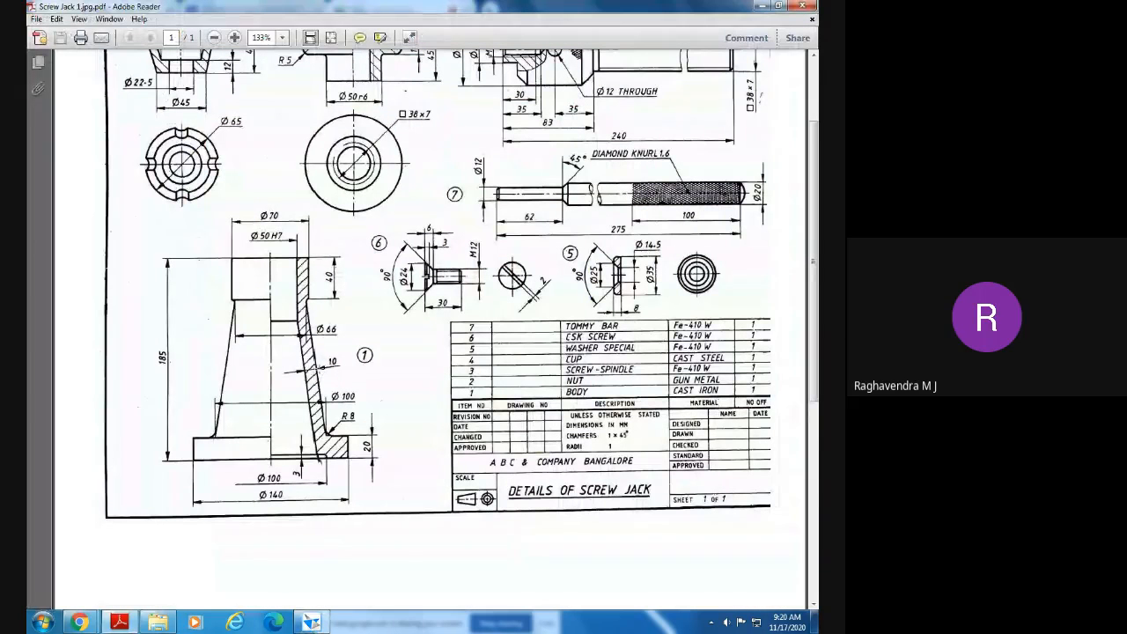
left_click(311, 372)
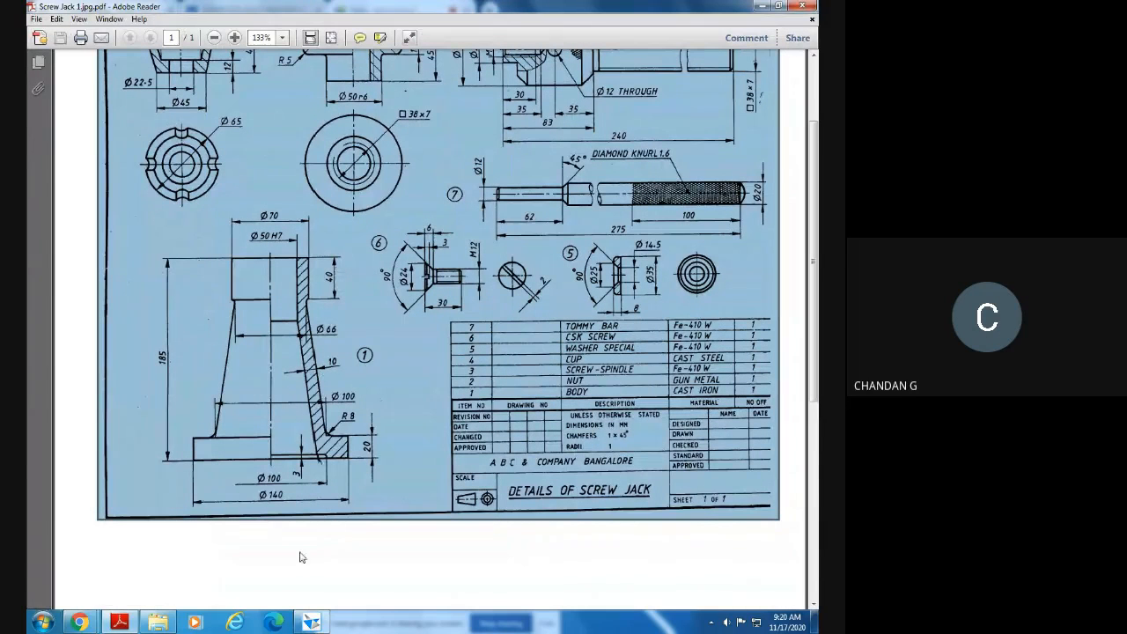
left_click(310, 622)
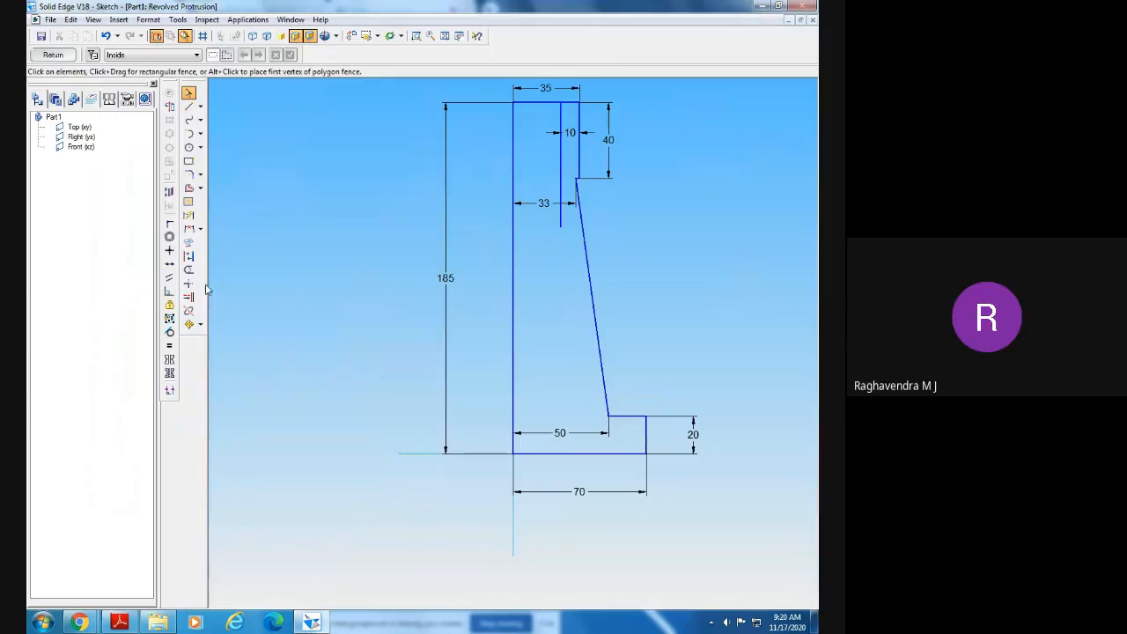
left_click(189, 106)
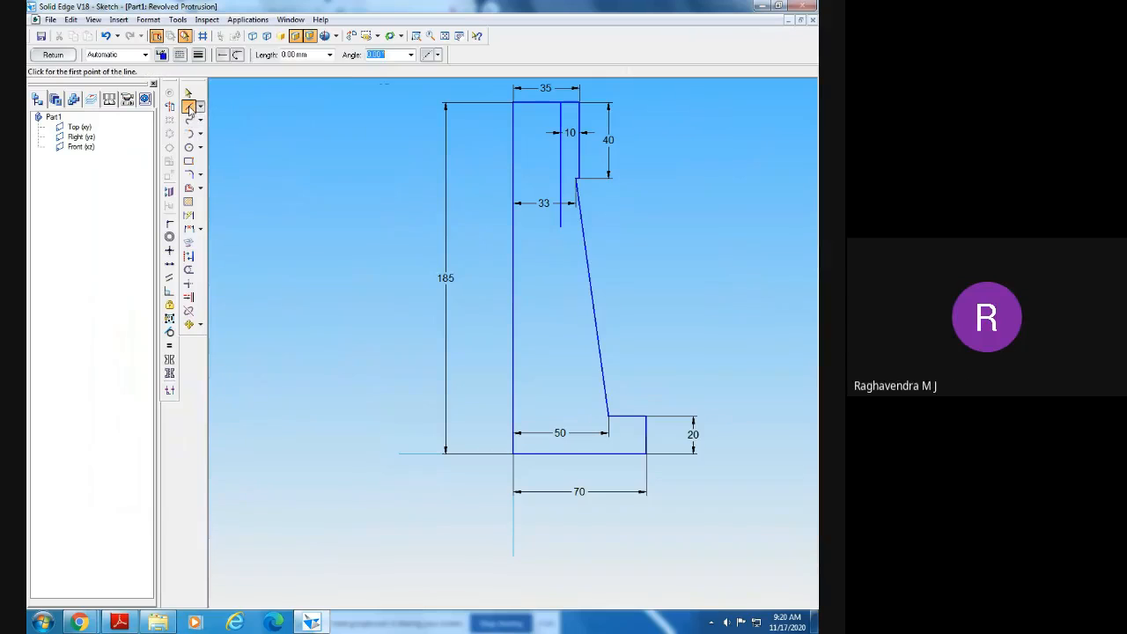
left_click(189, 92)
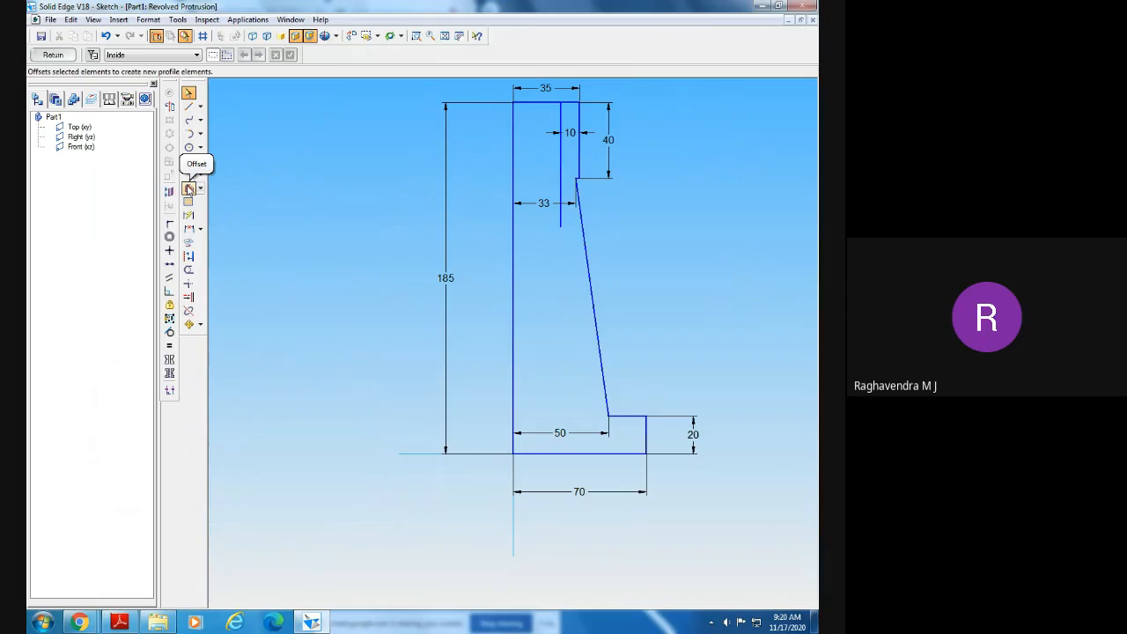
left_click(189, 189)
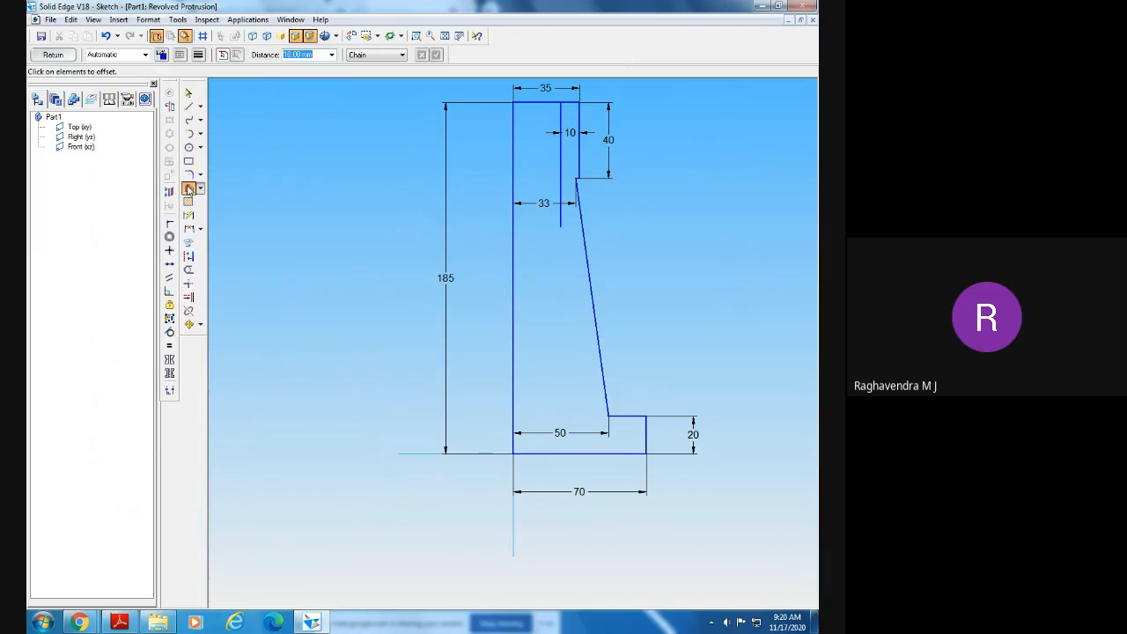
left_click(362, 55)
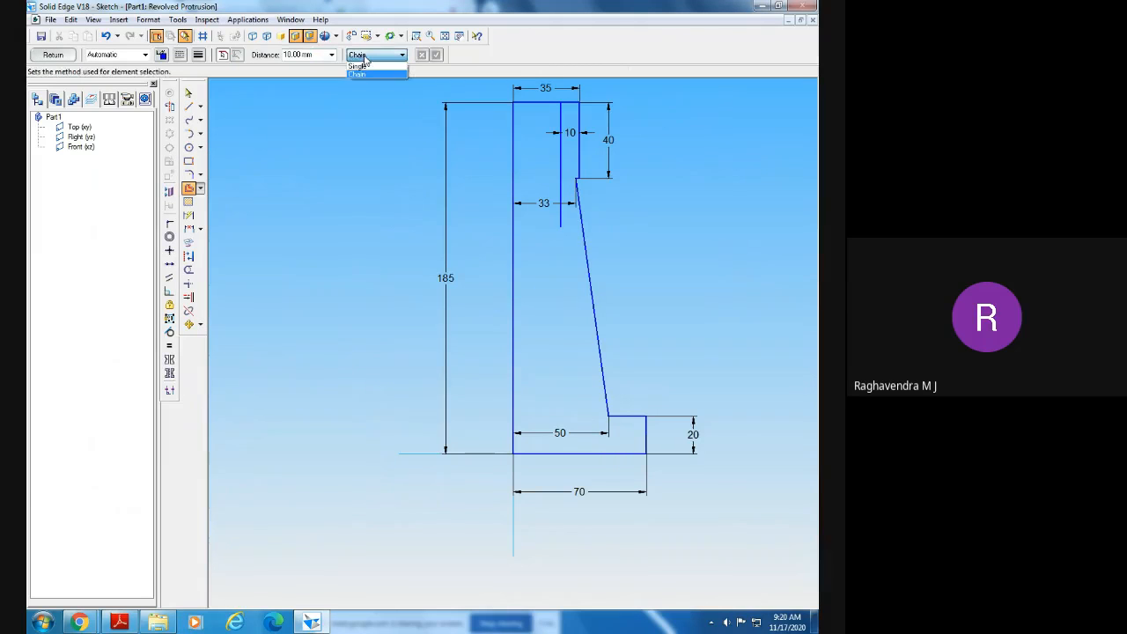
left_click(356, 70)
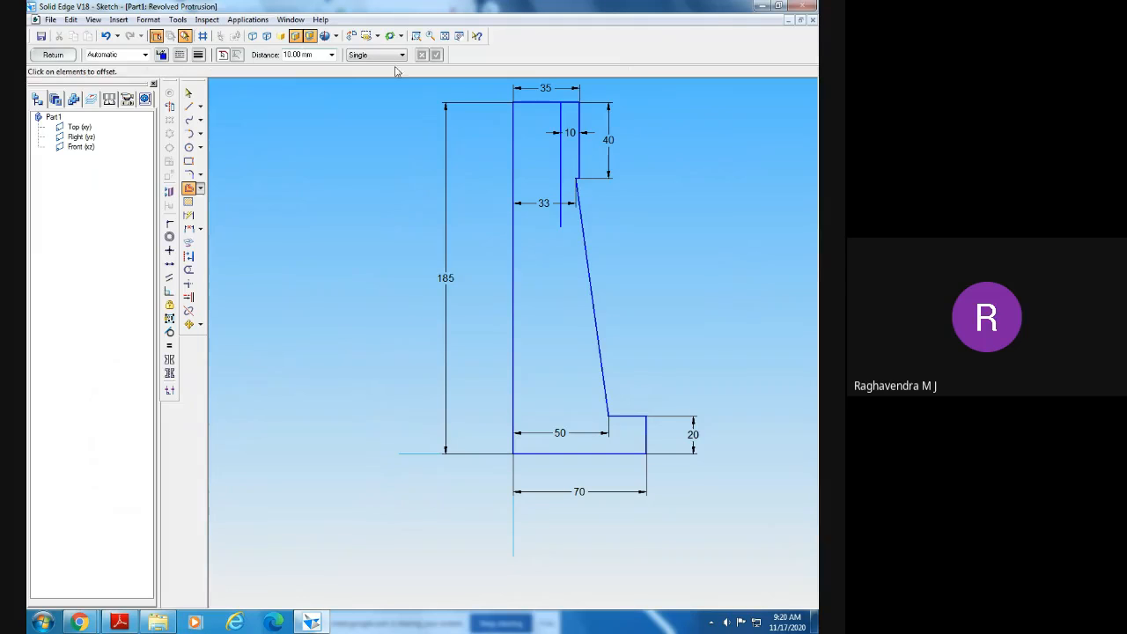
left_click(587, 262)
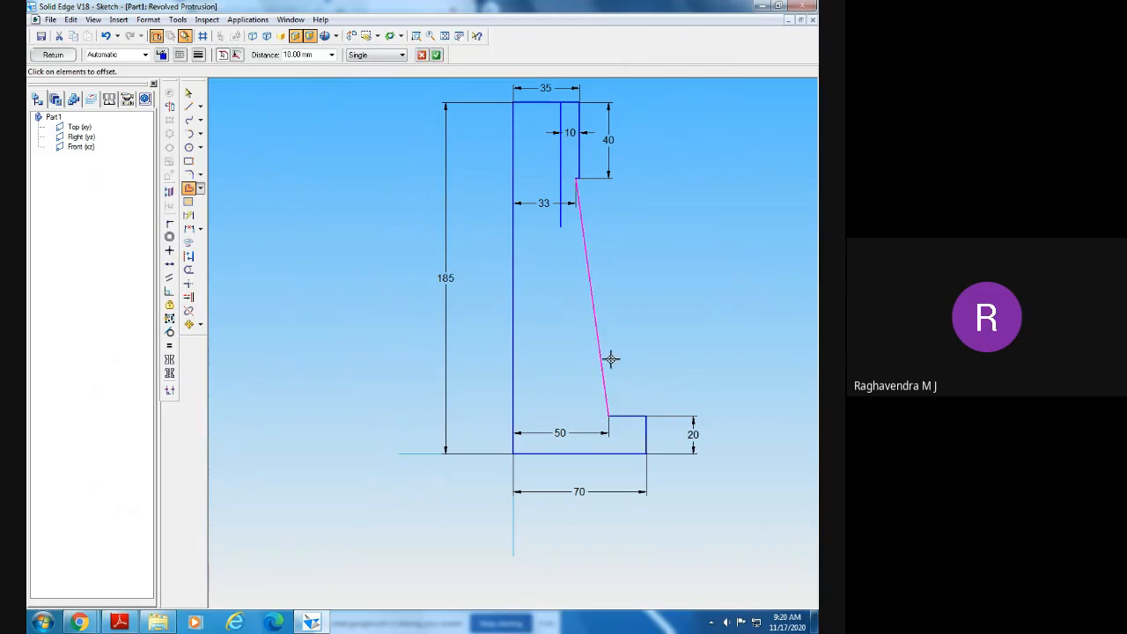
left_click(435, 54)
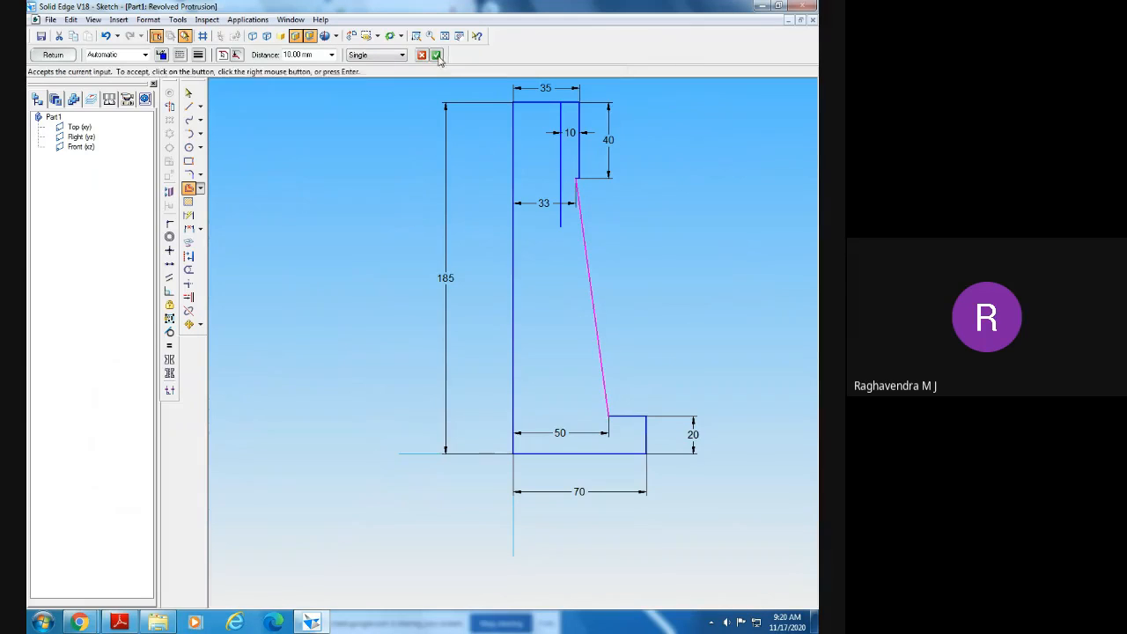
left_click(489, 274)
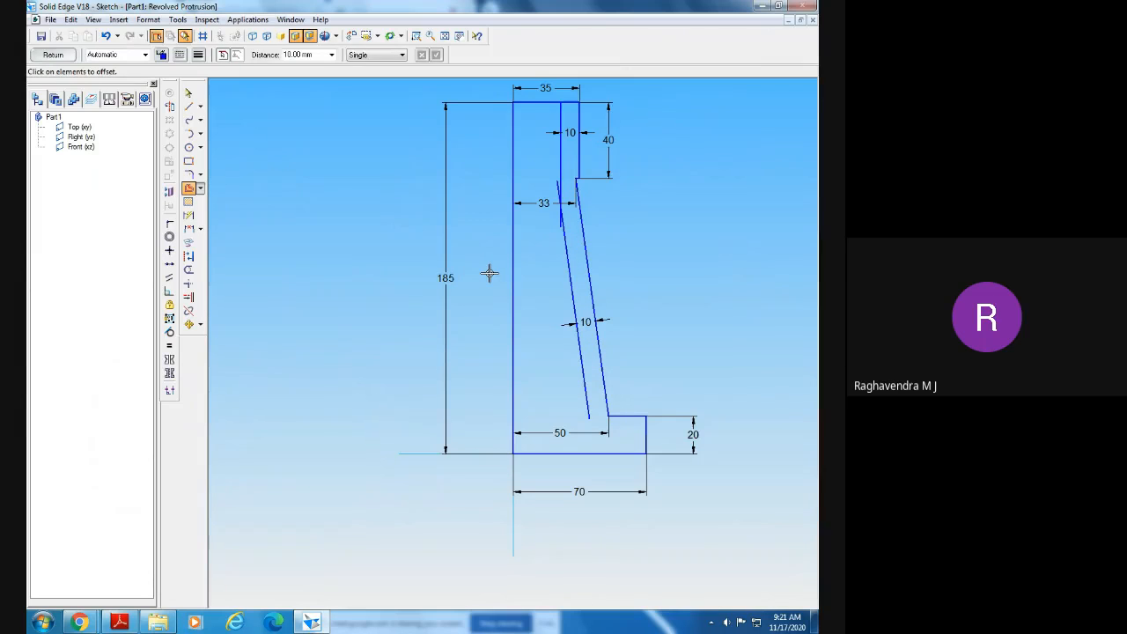
key("Escape")
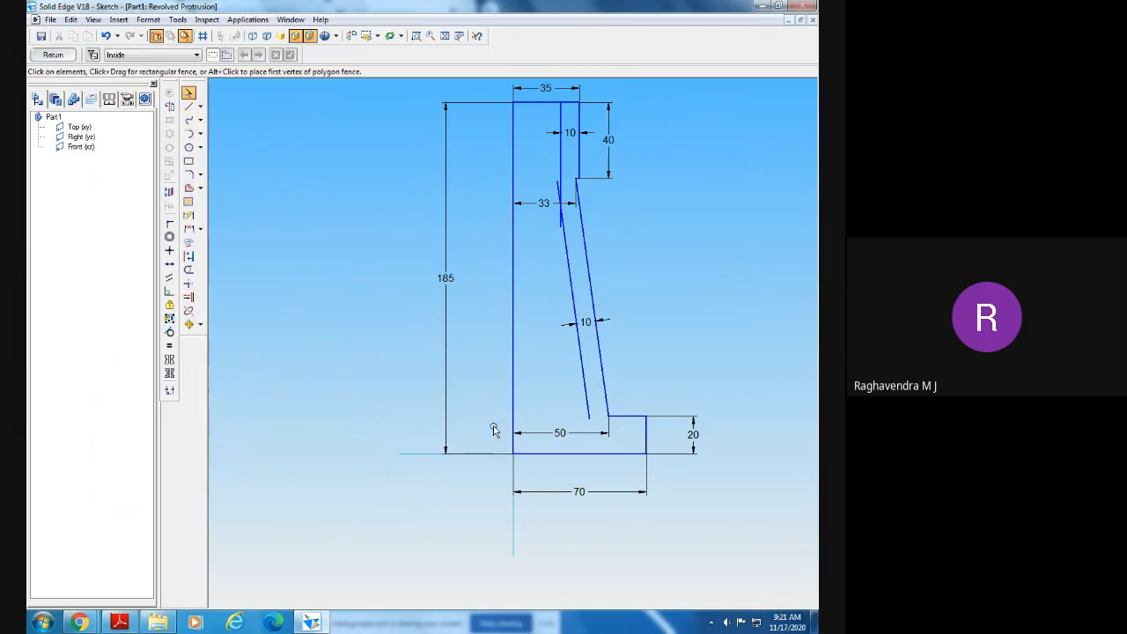
- Extend the offset sloping line down to the profile's bottom edge
left_click(188, 297)
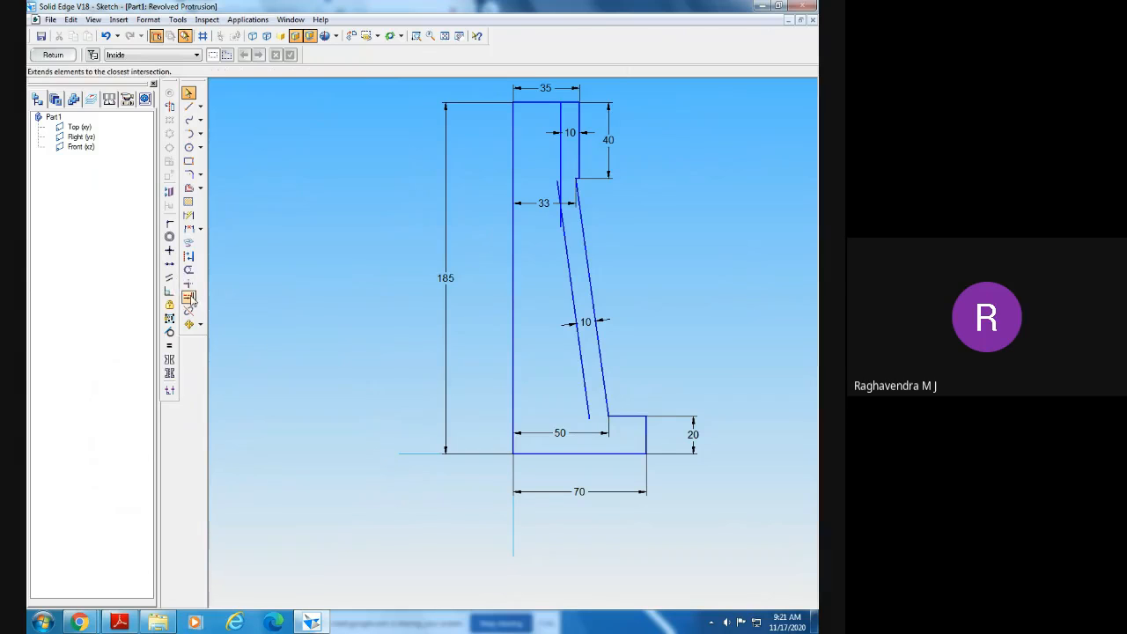
left_click(586, 404)
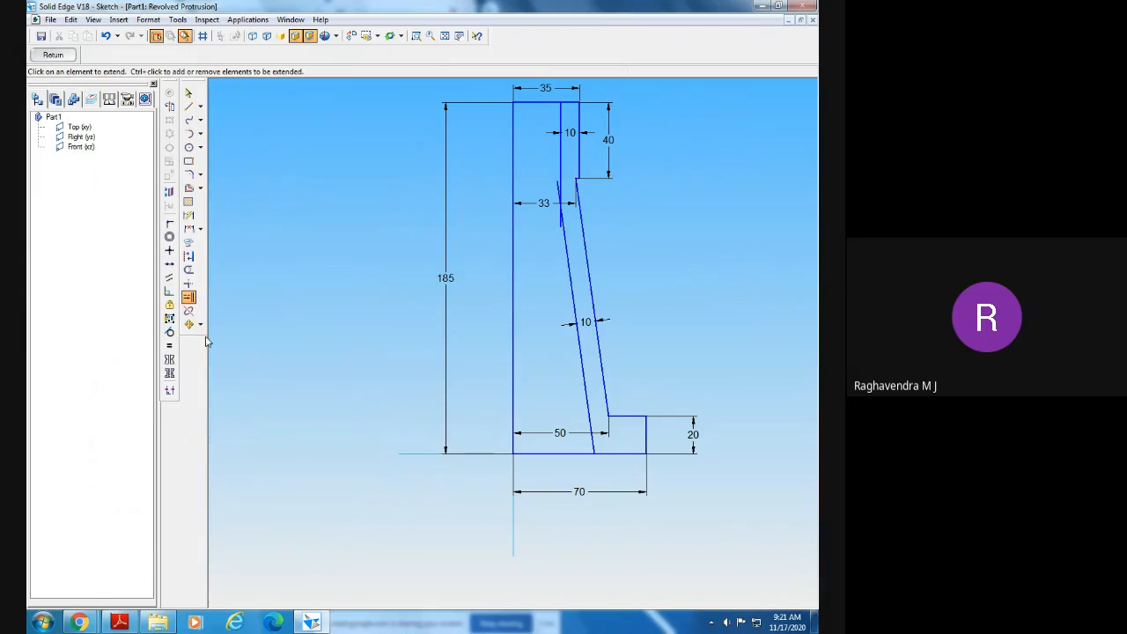
- Trim the overhanging ends where the inner vertical line crosses the offset sloping line
left_click(189, 269)
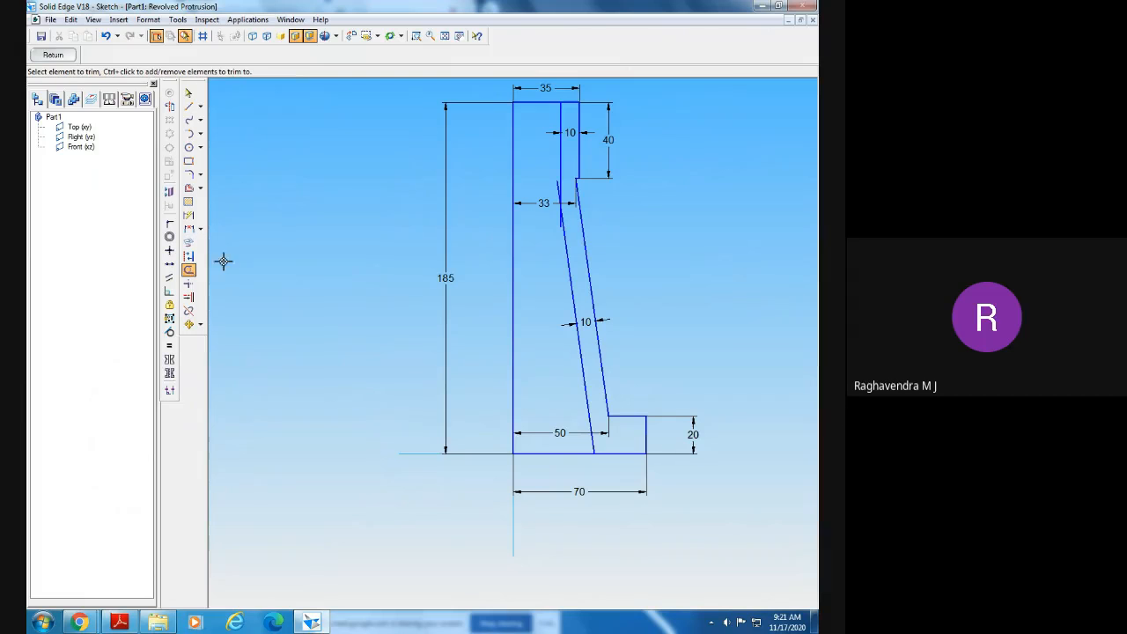
left_click(416, 35)
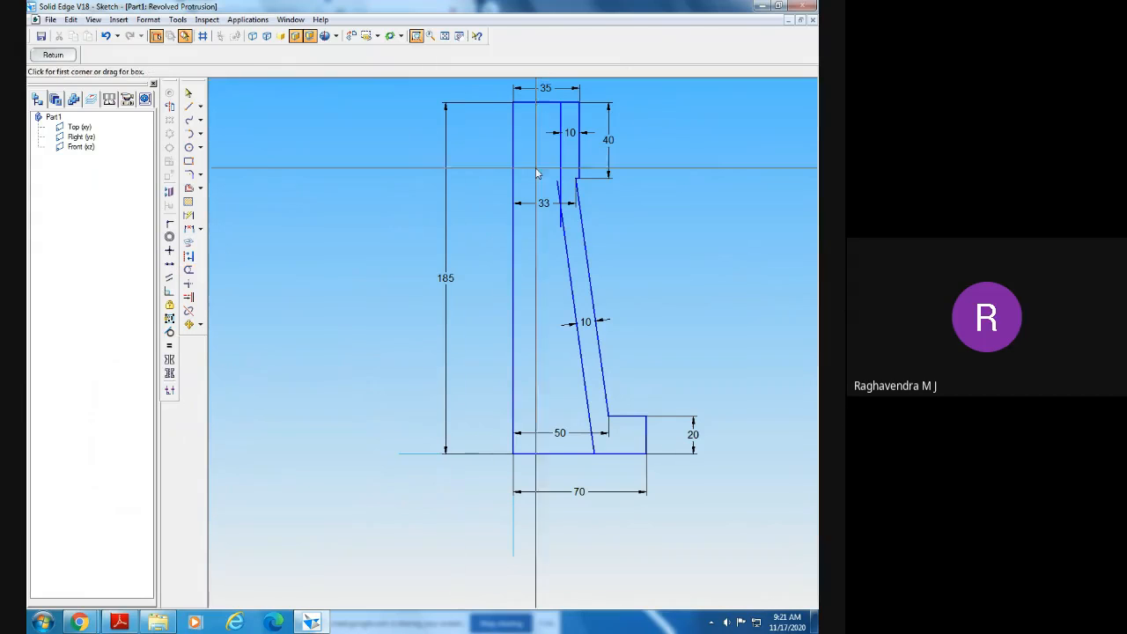
left_click_drag(517, 166, 599, 245)
left_click_drag(528, 455, 525, 453)
left_click(515, 299)
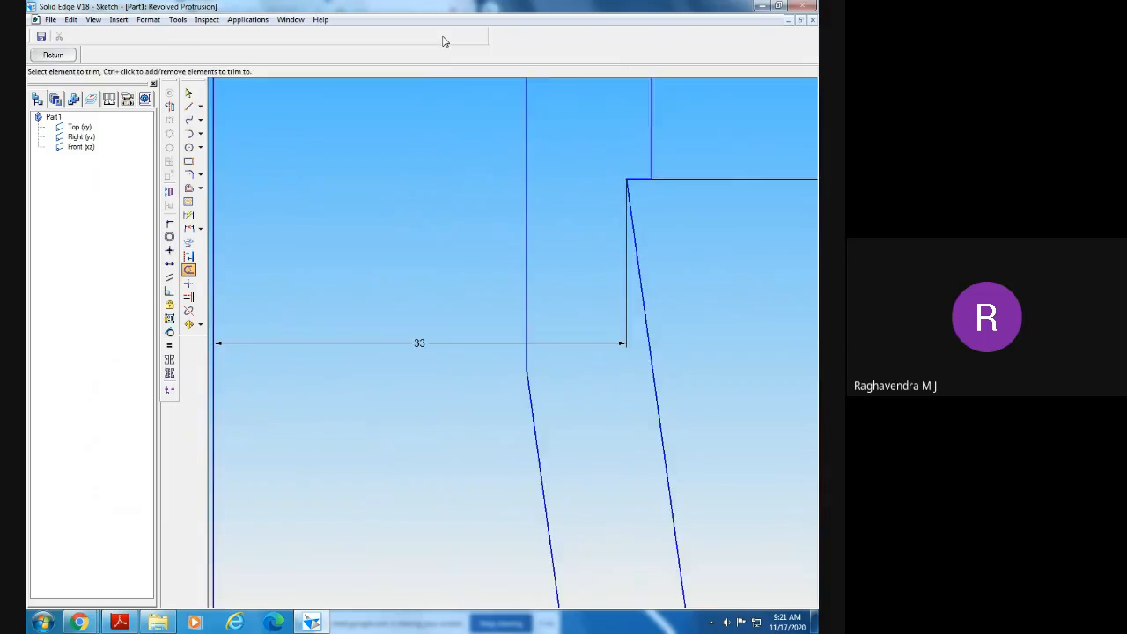
- Trim away the bottom and top edge segments between the central axis line and the inner wall lines
left_click(445, 35)
left_click_drag(480, 388, 640, 521)
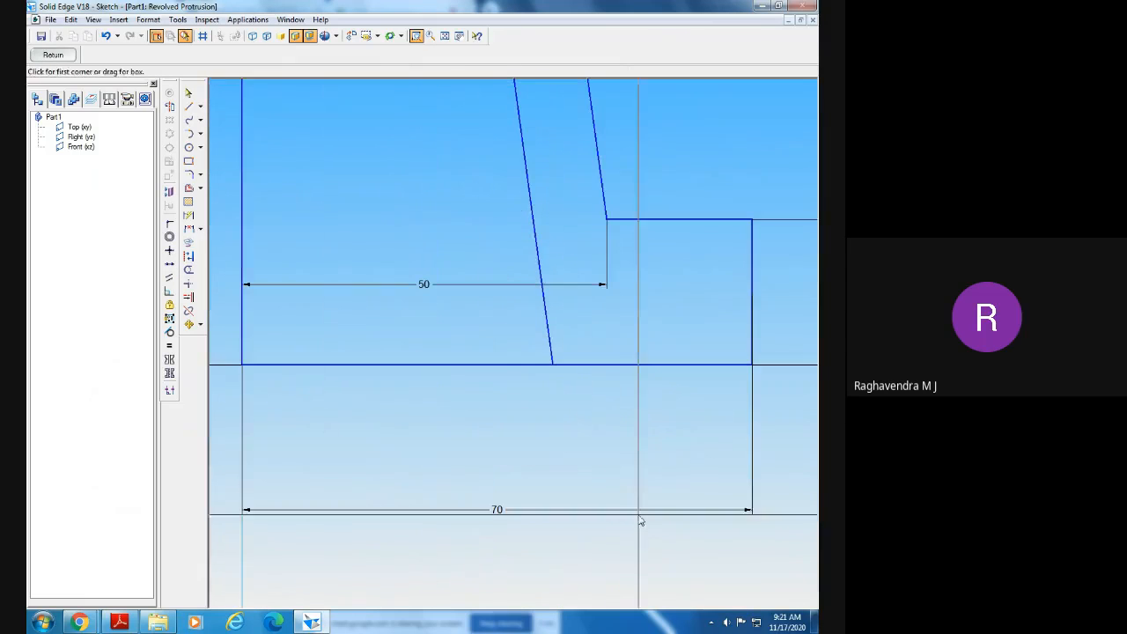
left_click(462, 361)
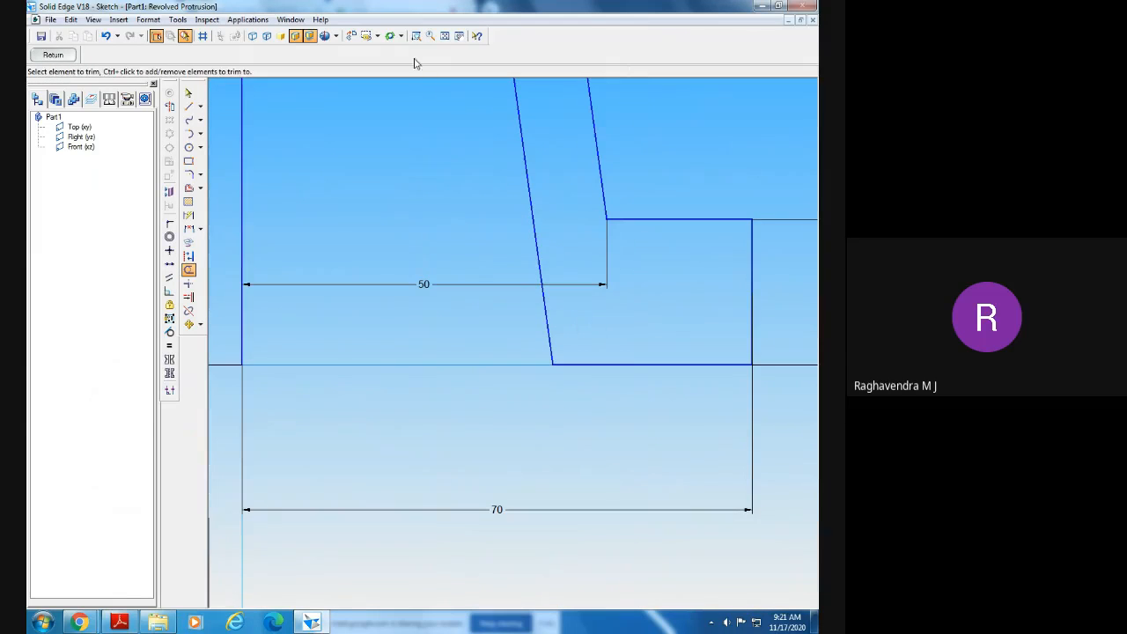
left_click(445, 35)
left_click(511, 118)
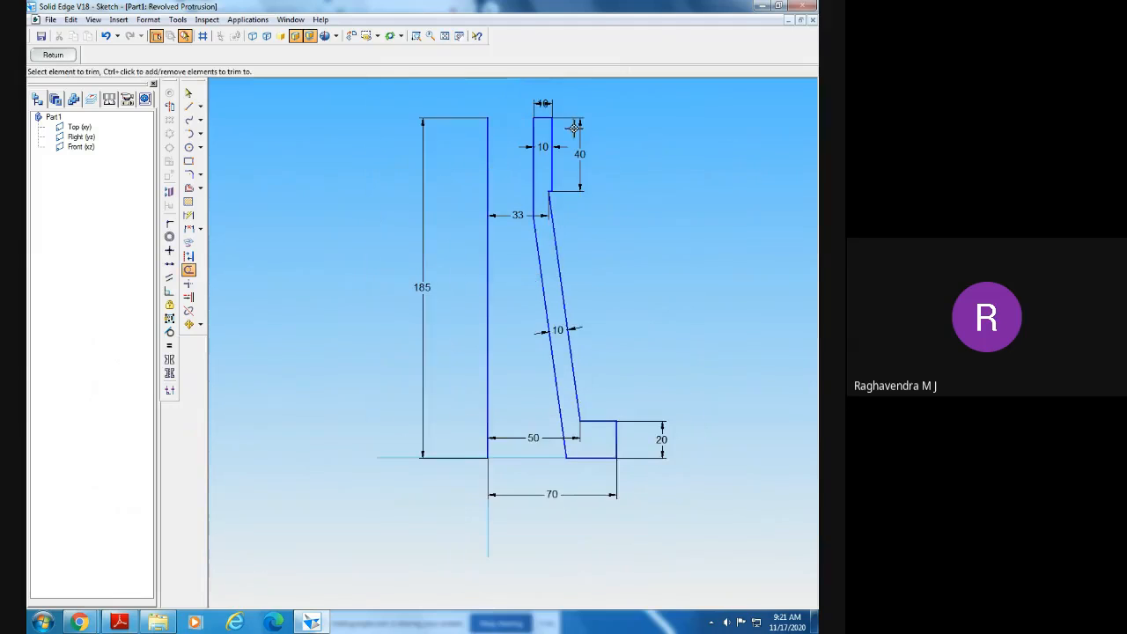
- Move the text of the dimension above the collar's top edge out beside its arrows
left_click(189, 94)
left_click_drag(542, 104, 505, 98)
left_click(715, 190)
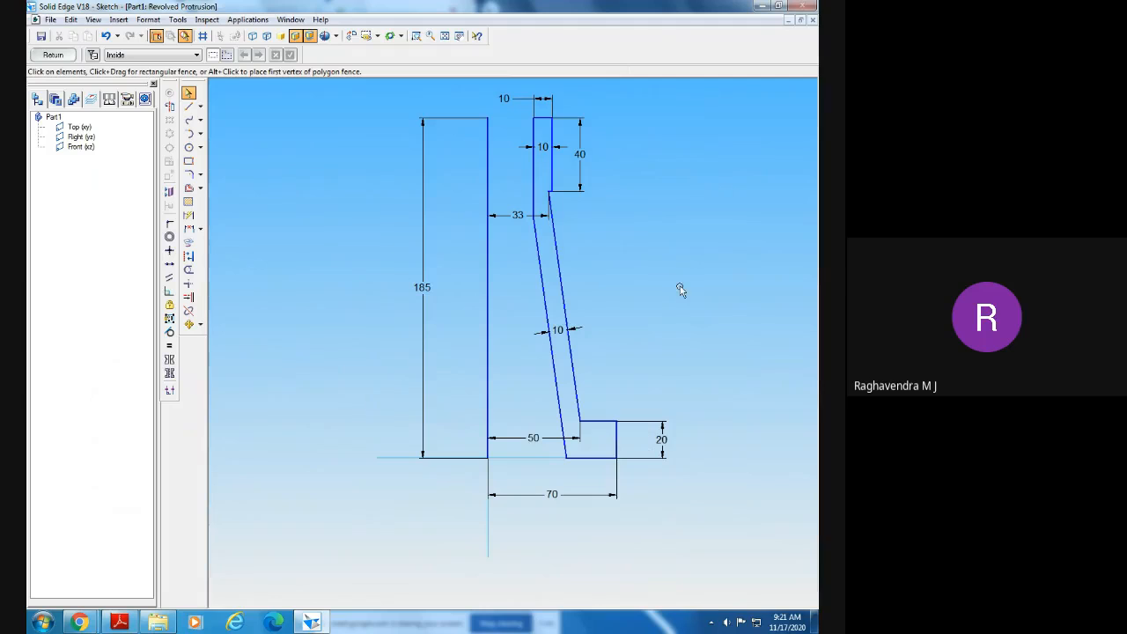
- Set the 185 mm vertical line as the profile's axis of revolution
left_click(170, 107)
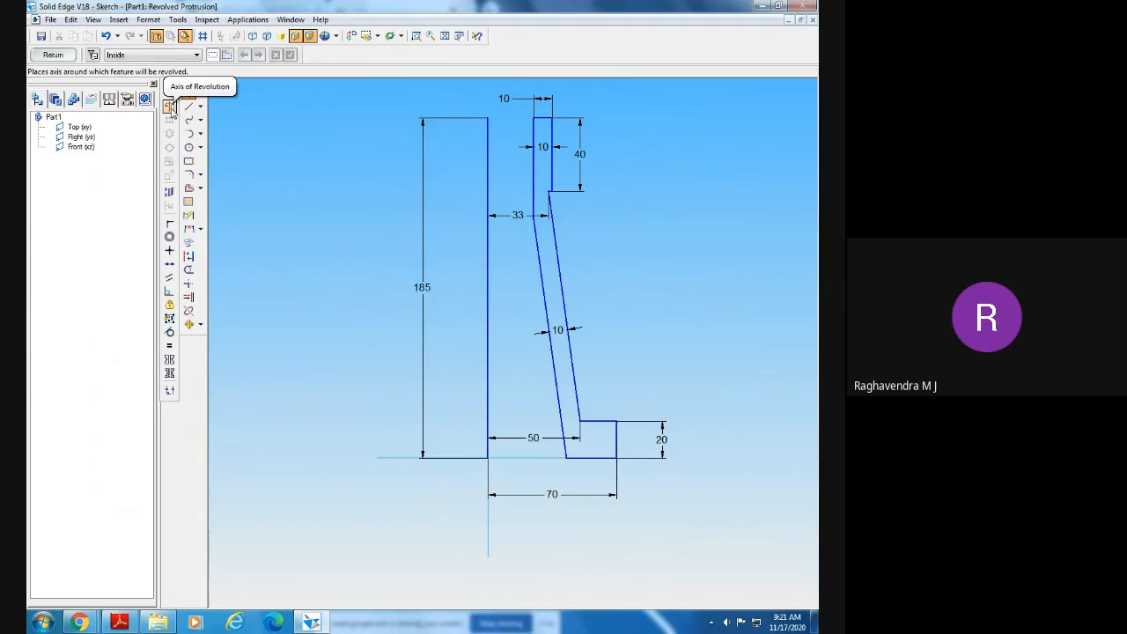
left_click(170, 106)
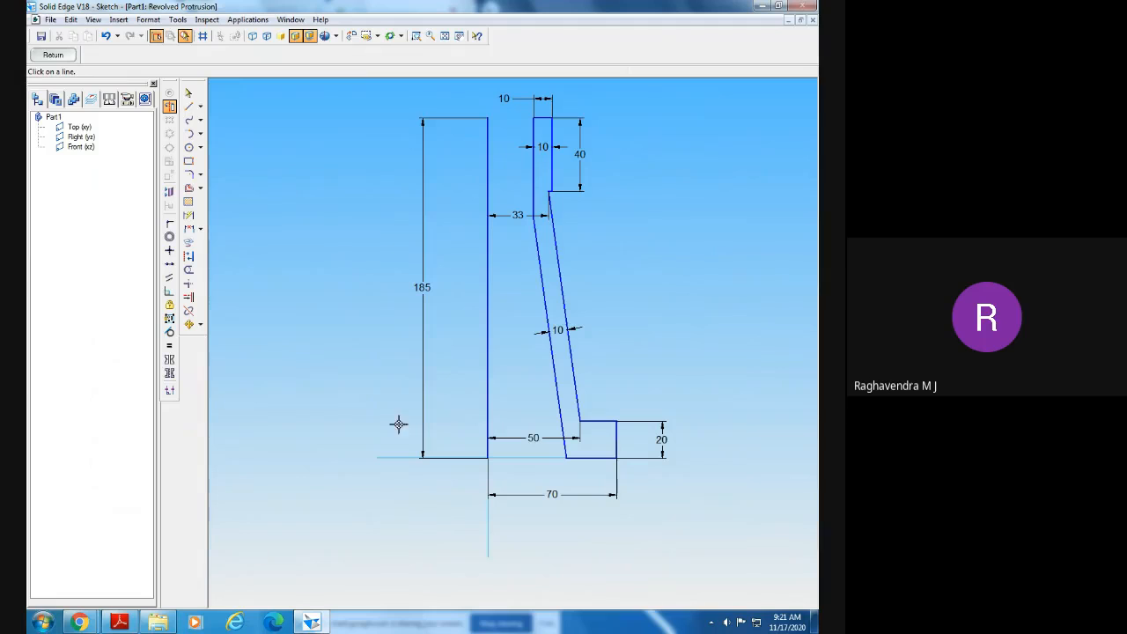
left_click(493, 344)
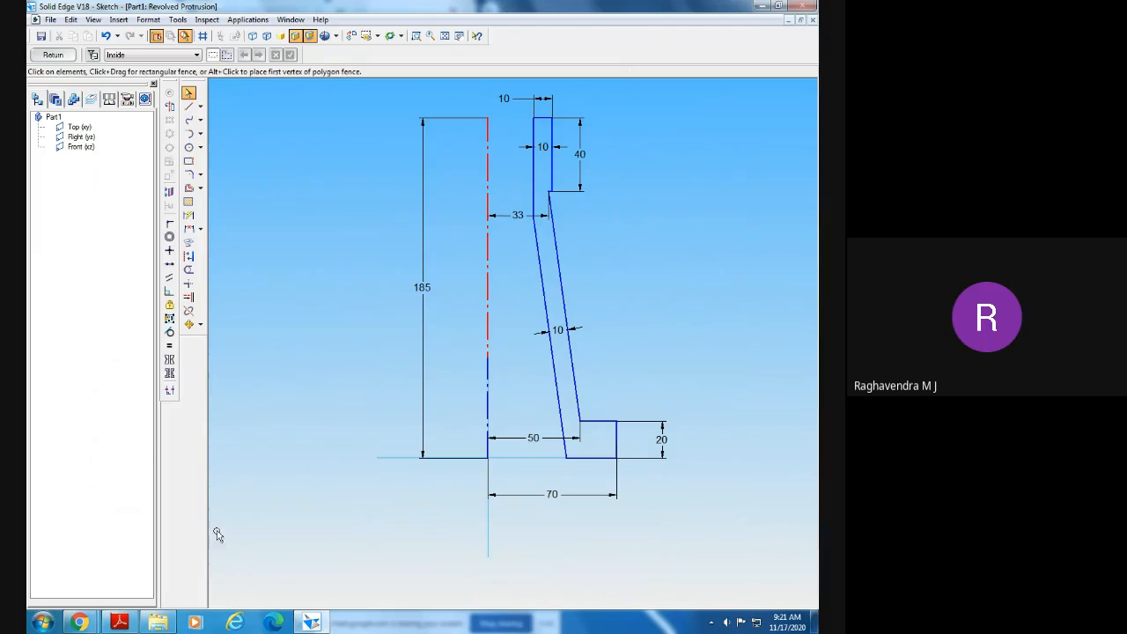
- Display the sketch relationship handles and examine the connection at the collar's upper inner corner
left_click(170, 391)
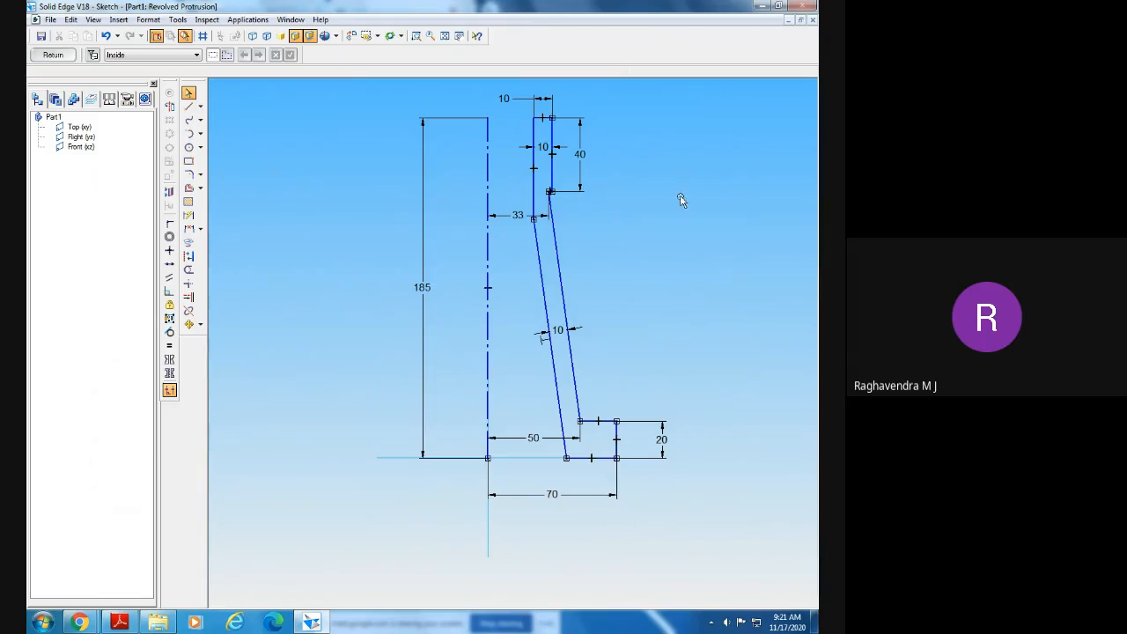
left_click(416, 36)
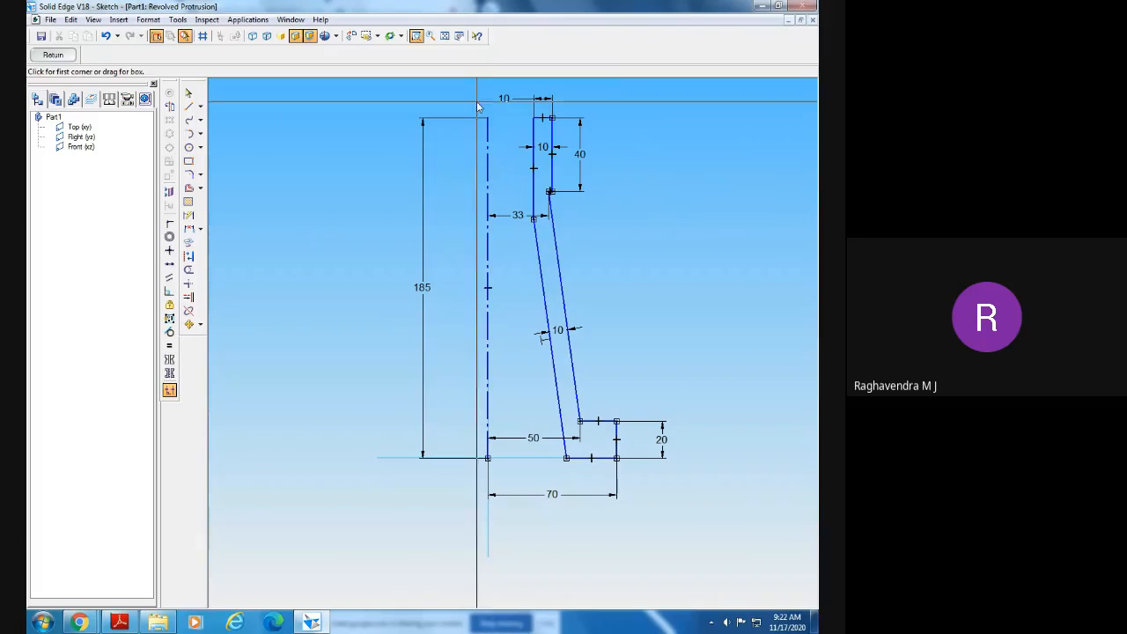
mouse_move(477, 106)
left_mouse_down()
mouse_move(693, 490)
mouse_move(692, 511)
left_mouse_up()
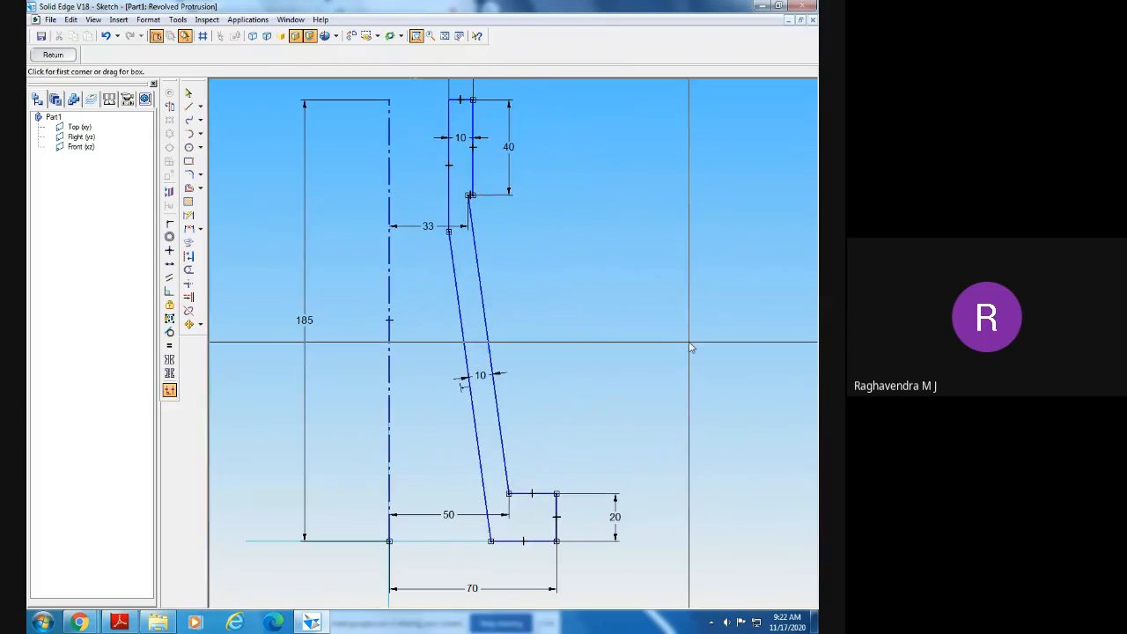
key("Escape")
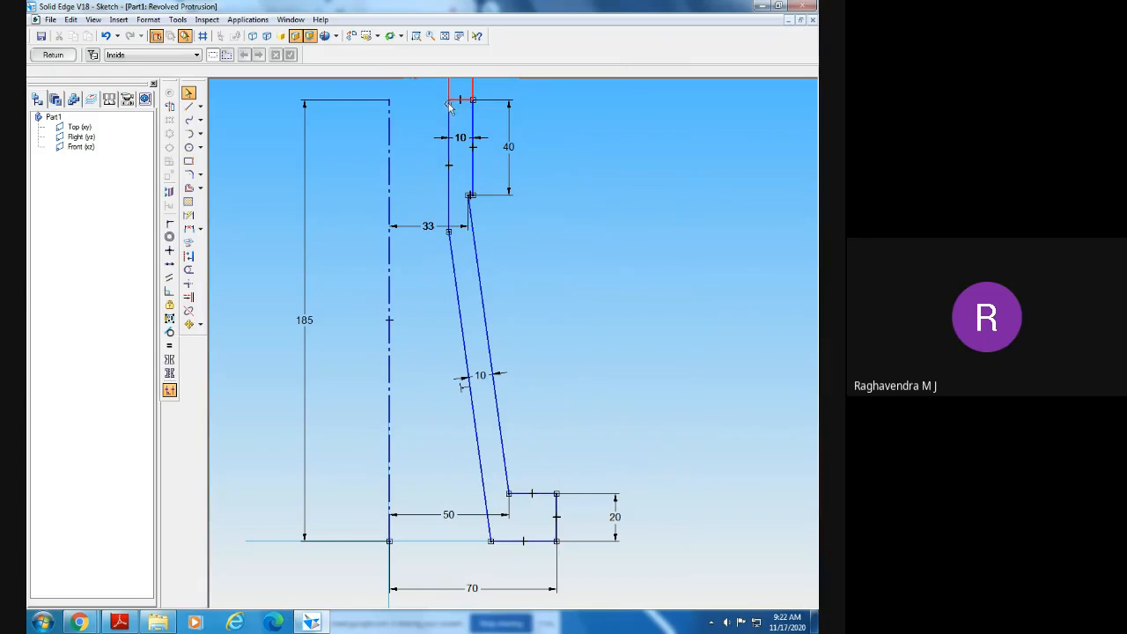
left_click(454, 100)
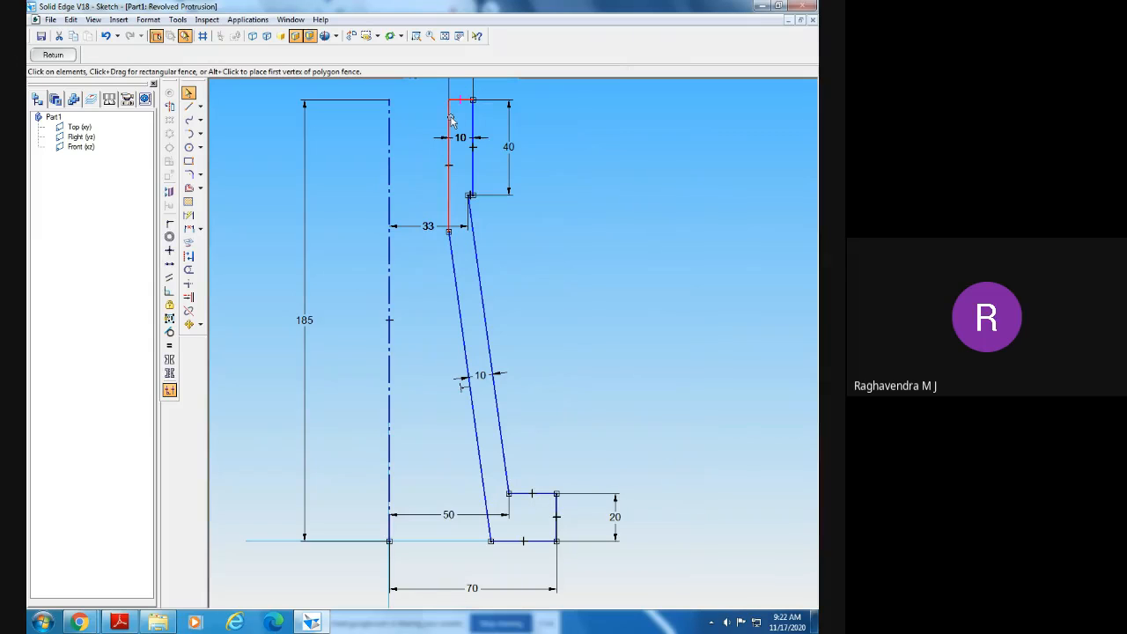
left_click(448, 115)
key("Escape")
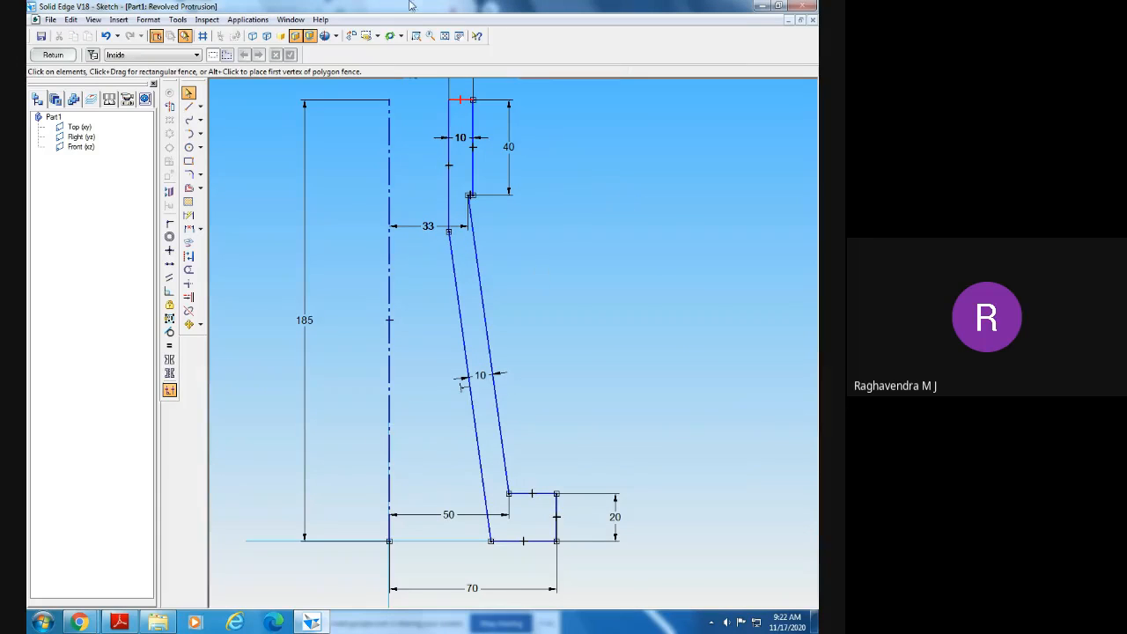
- Examine the endpoint connections at the small step between the collar's outer edge and the outer sloping side
left_click(416, 35)
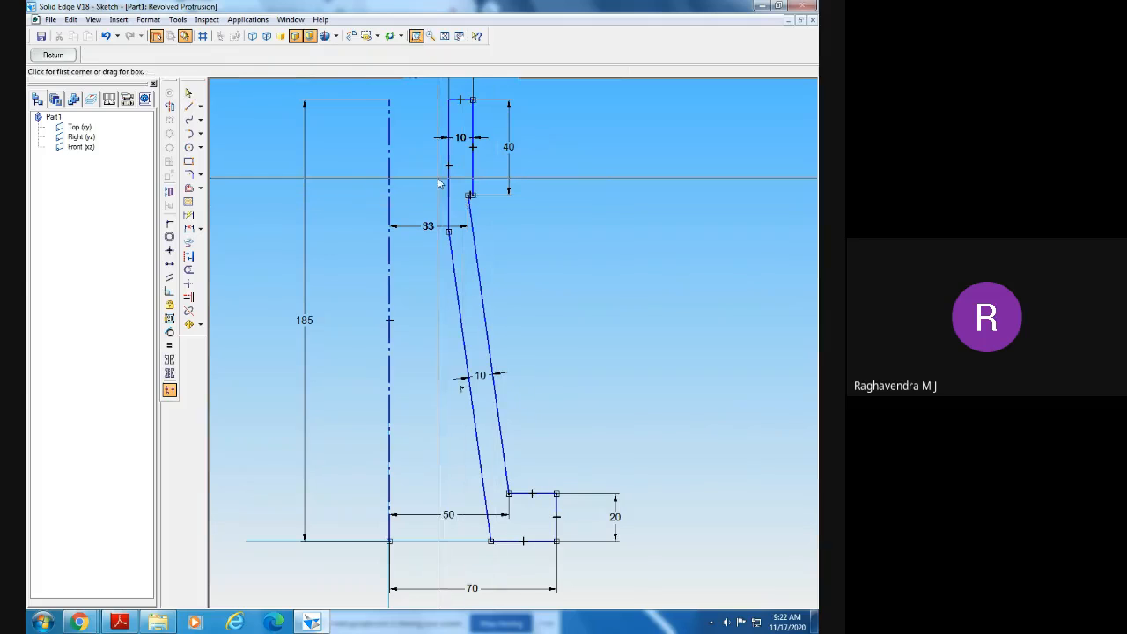
left_click_drag(443, 181, 533, 268)
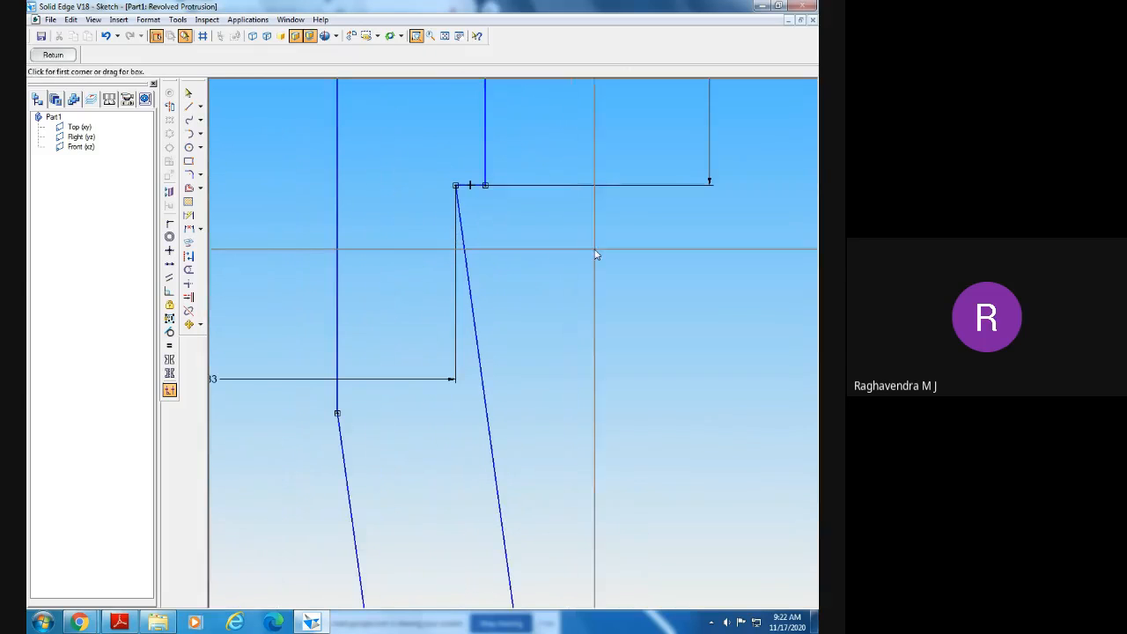
left_click(464, 188)
left_click(516, 232)
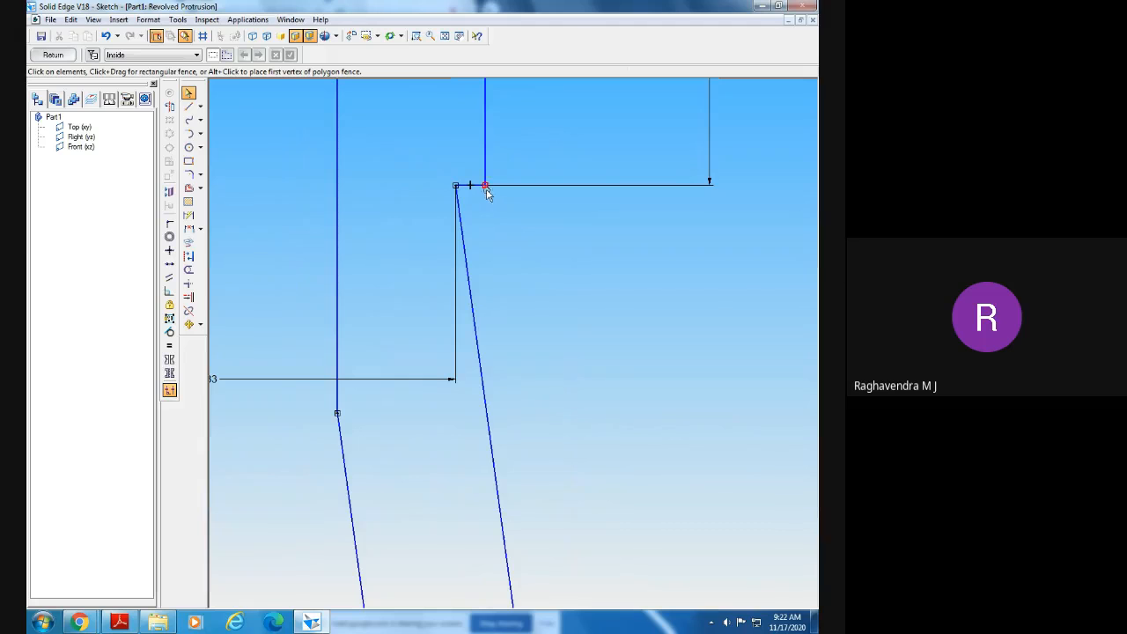
left_click(416, 35)
left_click_drag(412, 144, 531, 245)
key("Escape")
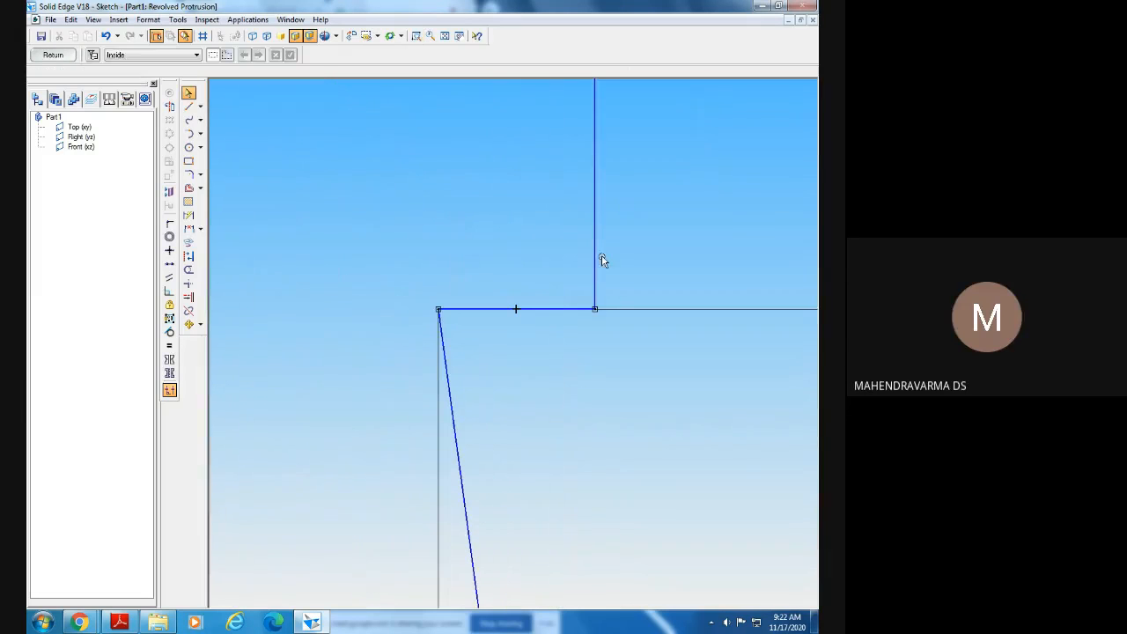
left_click(594, 253)
key("Escape")
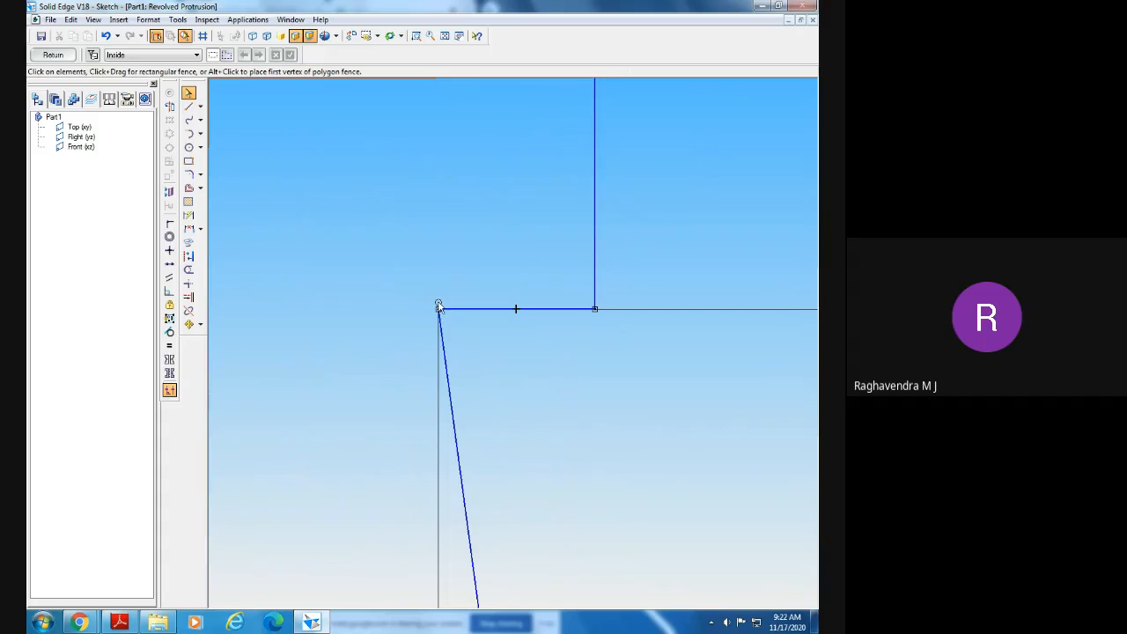
left_click(484, 319)
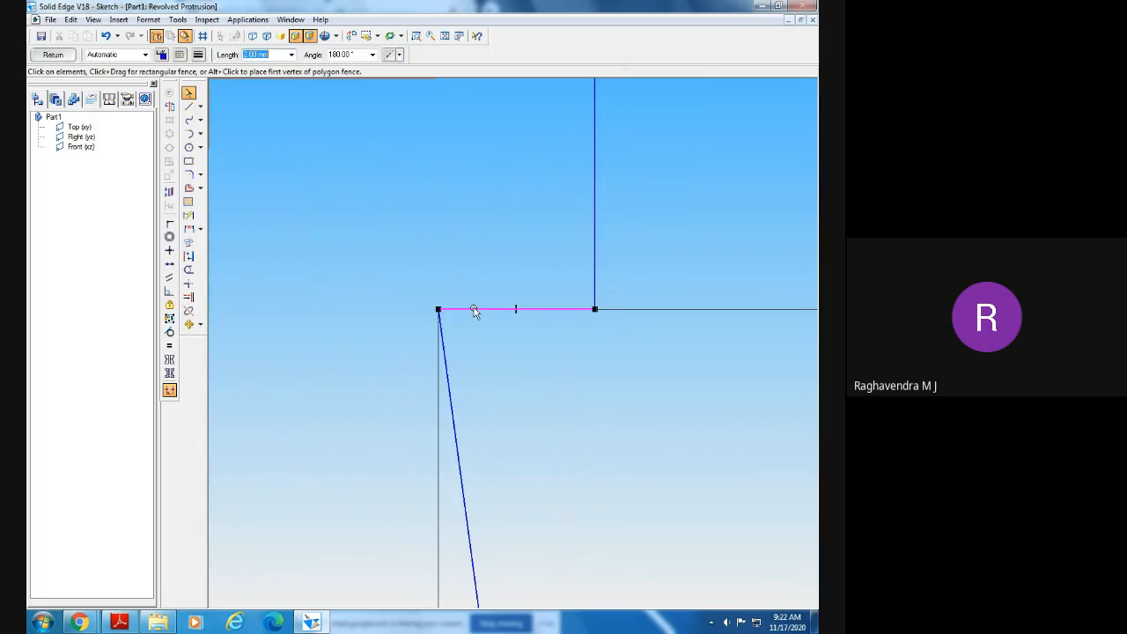
left_click(448, 344)
left_click(480, 346)
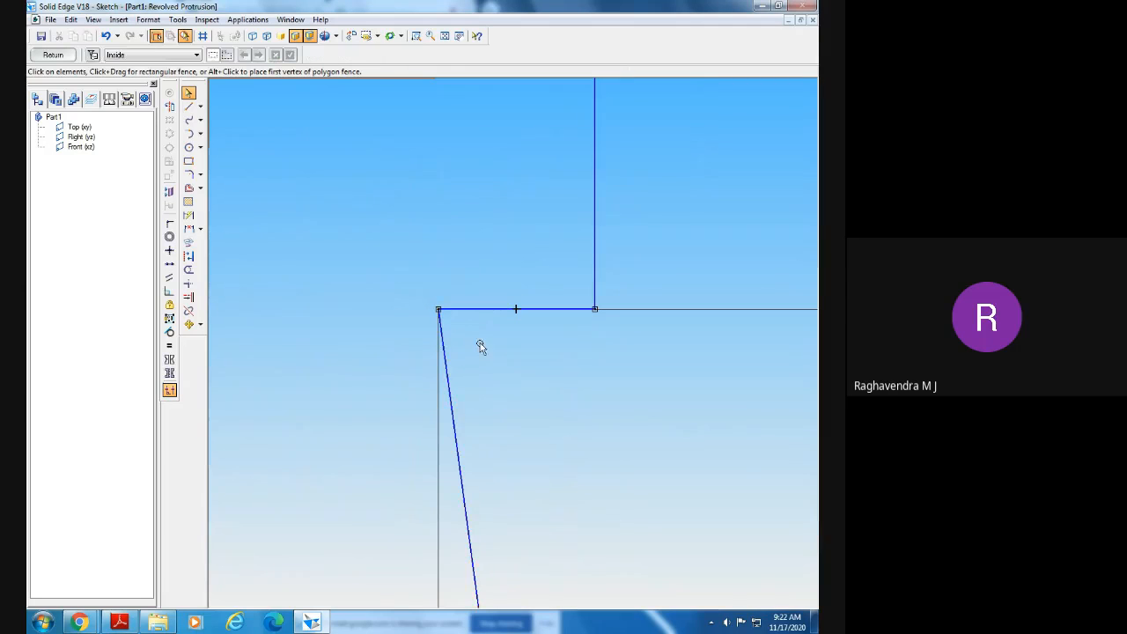
- Examine the corner connections along the collar's top edge and toggle the relationship handles off and on
left_click(445, 36)
left_click(416, 36)
left_click_drag(497, 111, 558, 137)
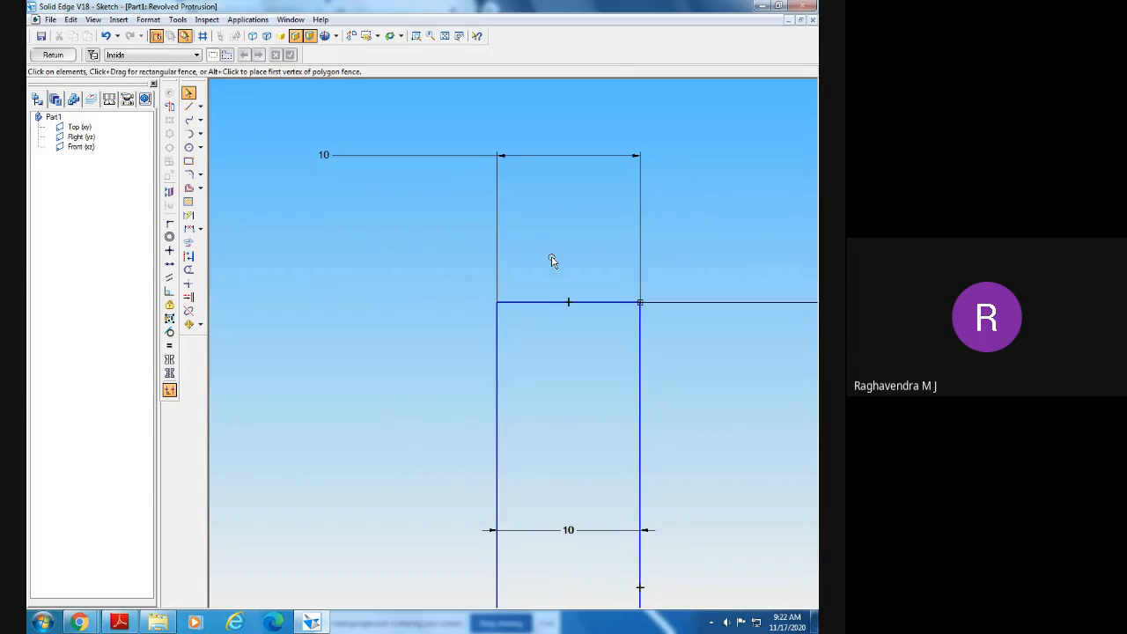
left_click(445, 36)
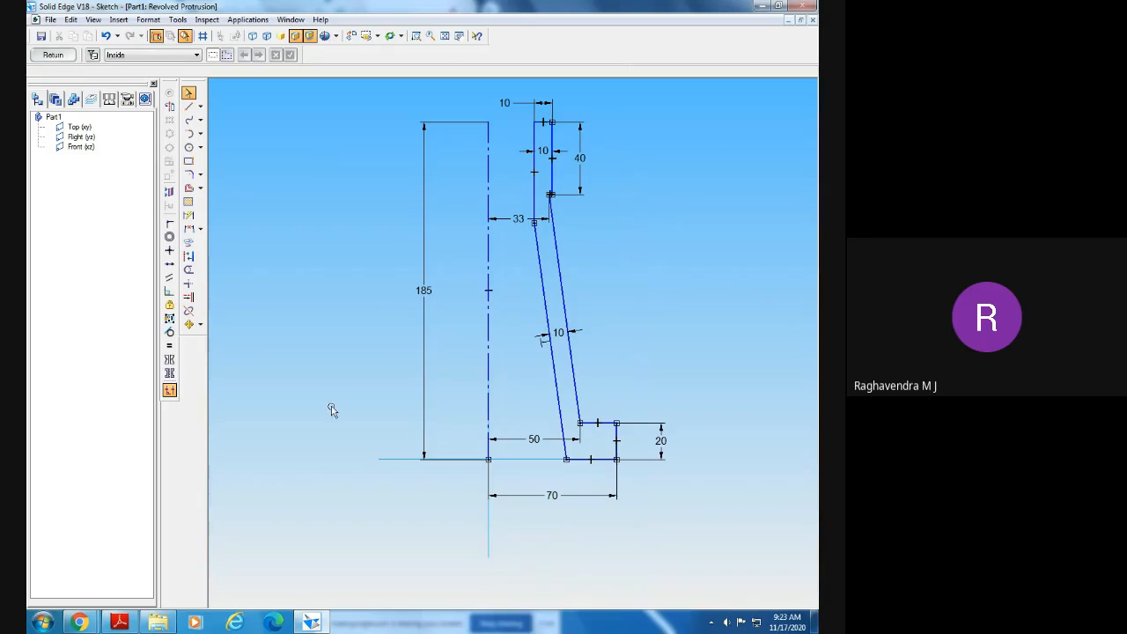
left_click(169, 391)
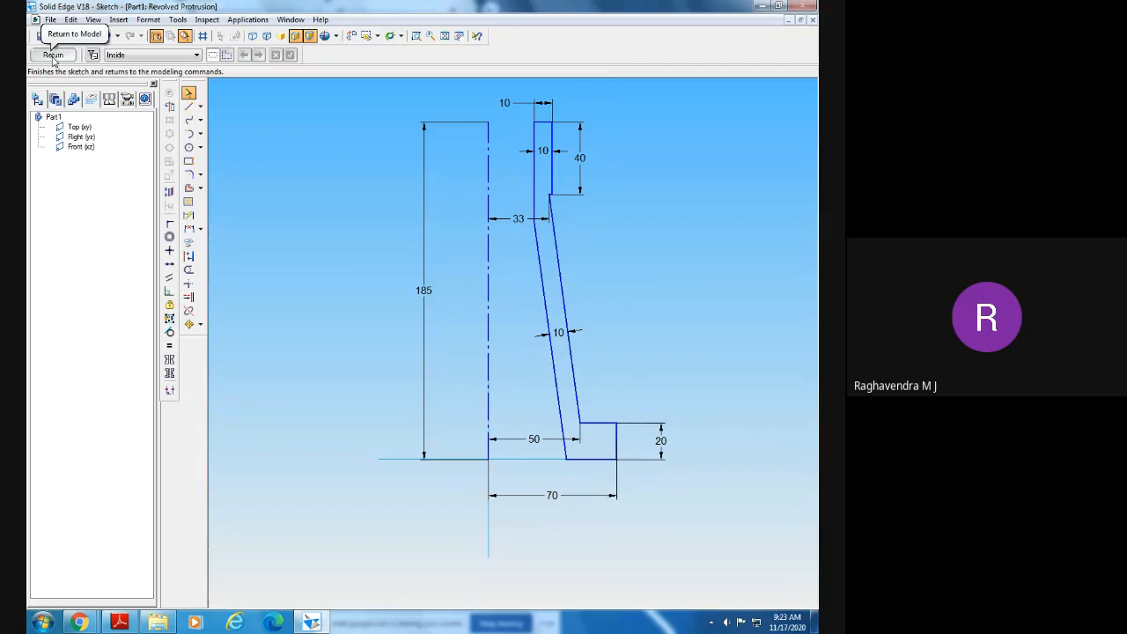
left_click(169, 390)
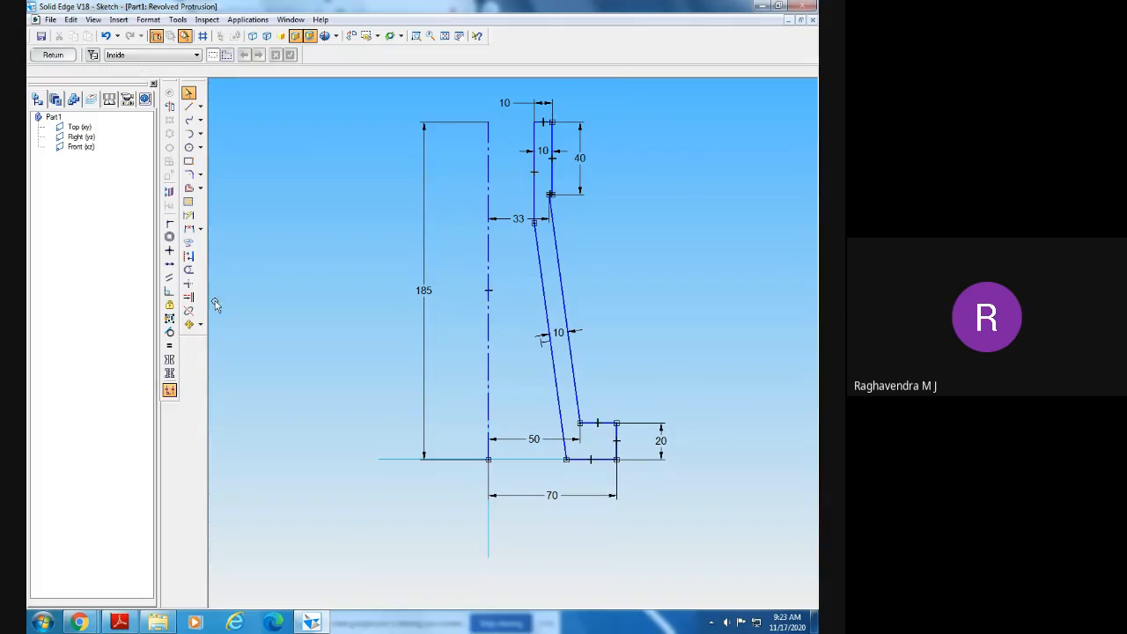
- Try to finish the sketch, highlight the elements behind the profile error, and close the error assistant
left_click(54, 54)
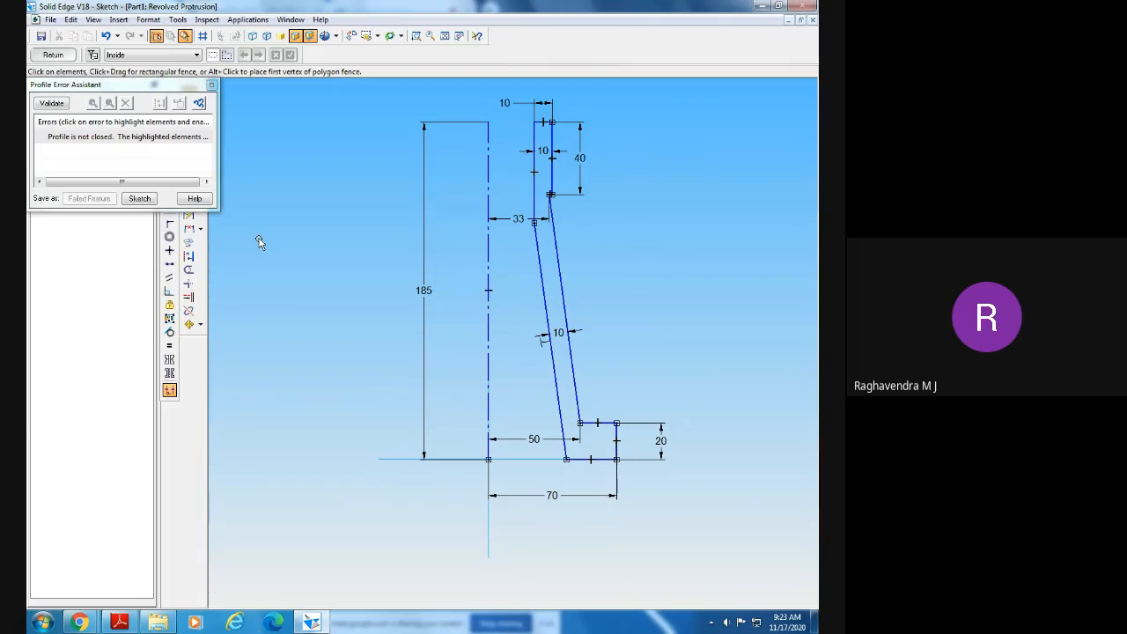
left_click(113, 138)
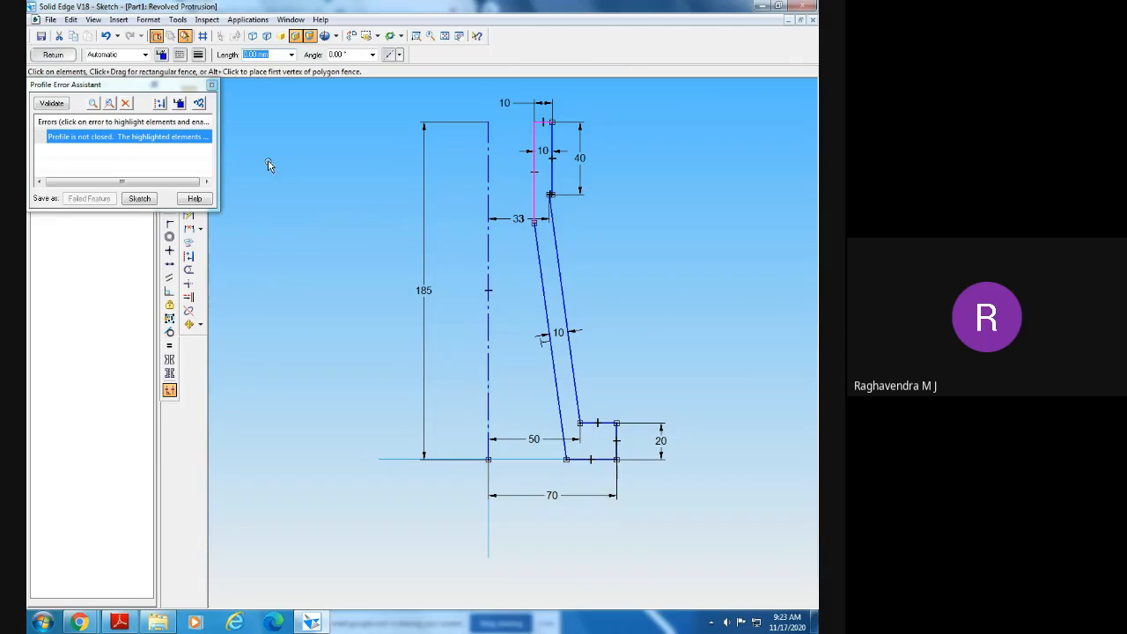
left_click(212, 87)
- Delete the horizontal line forming the collar's top edge
left_click(416, 35)
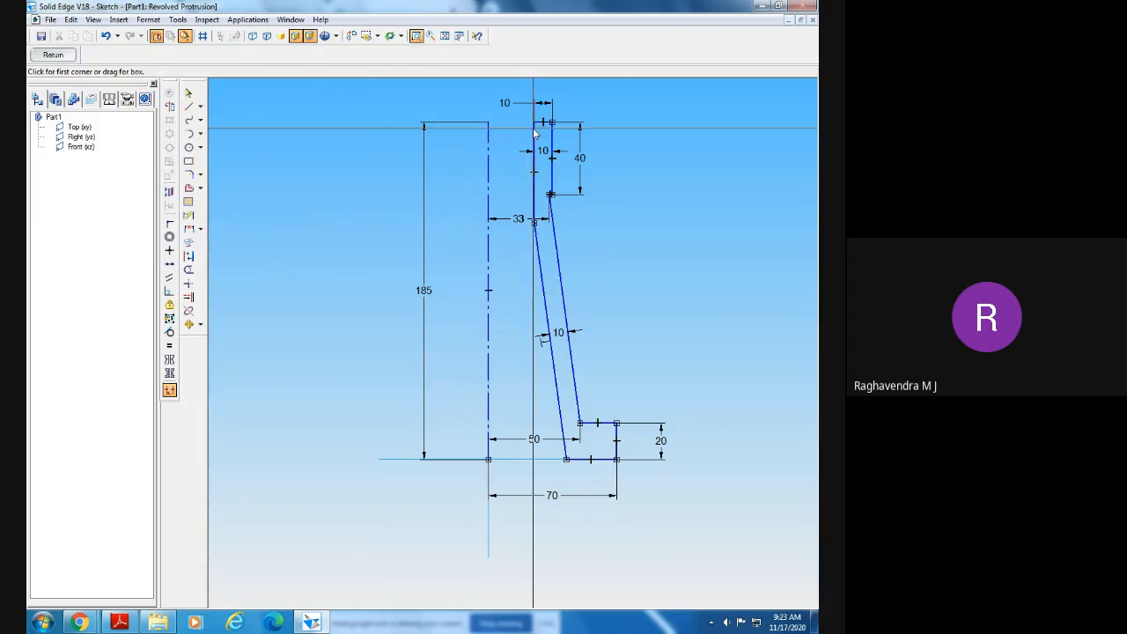
mouse_move(479, 96)
left_mouse_down()
mouse_move(627, 241)
mouse_move(662, 184)
left_mouse_up()
key("Escape")
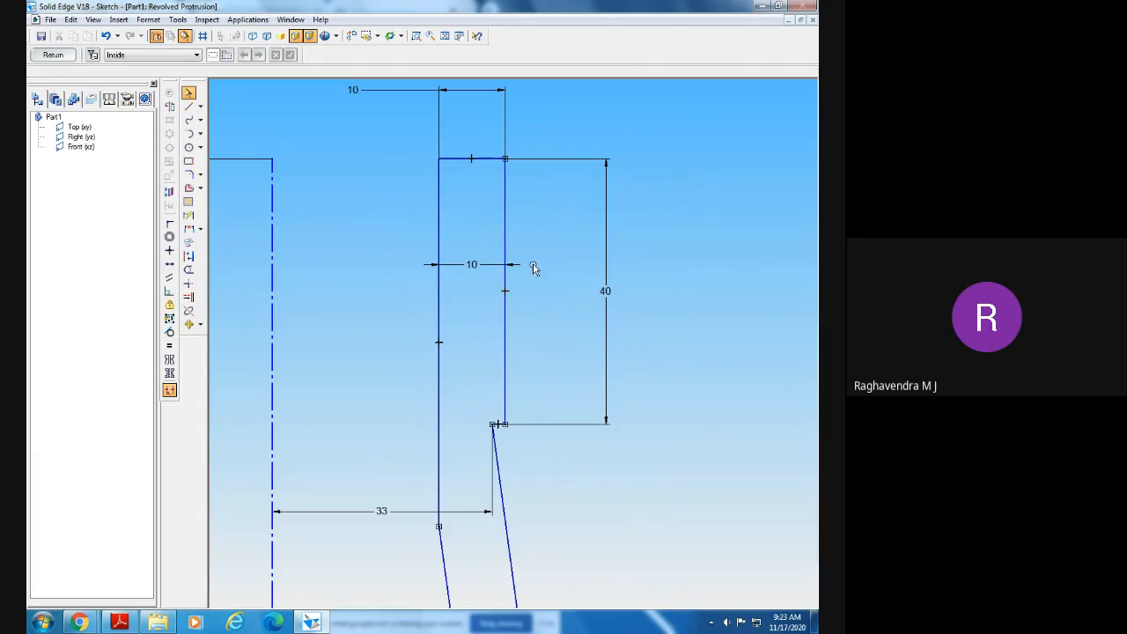
left_click(450, 165)
right_click(458, 167)
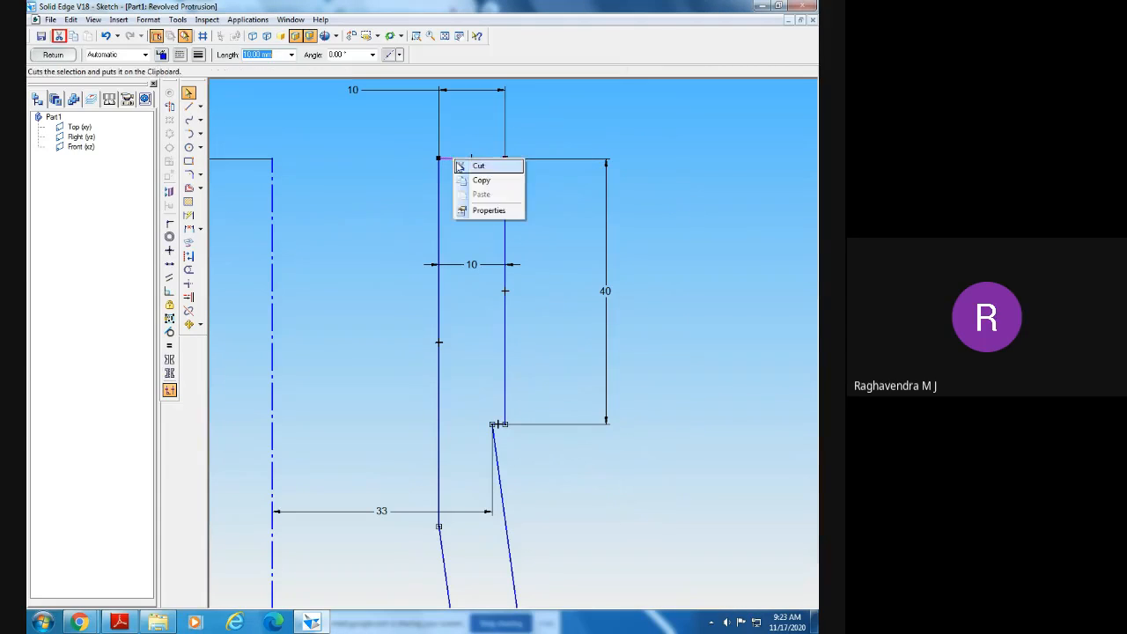
left_click(477, 166)
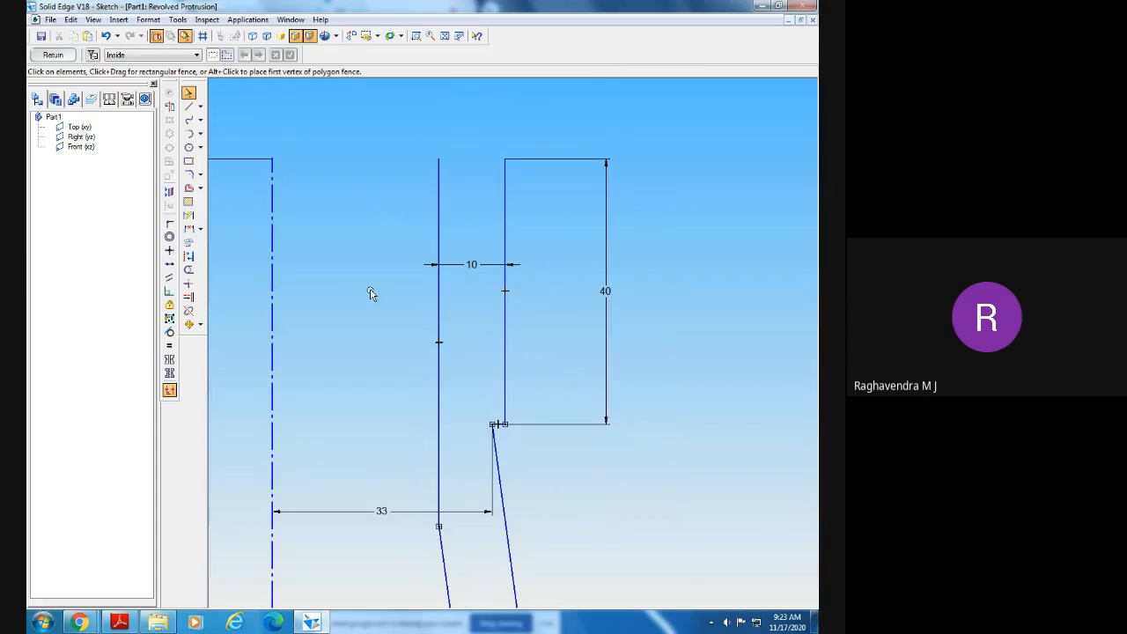
- Redraw the collar's top edge as a horizontal line joining the upper ends of its inner and outer vertical lines
left_click(188, 106)
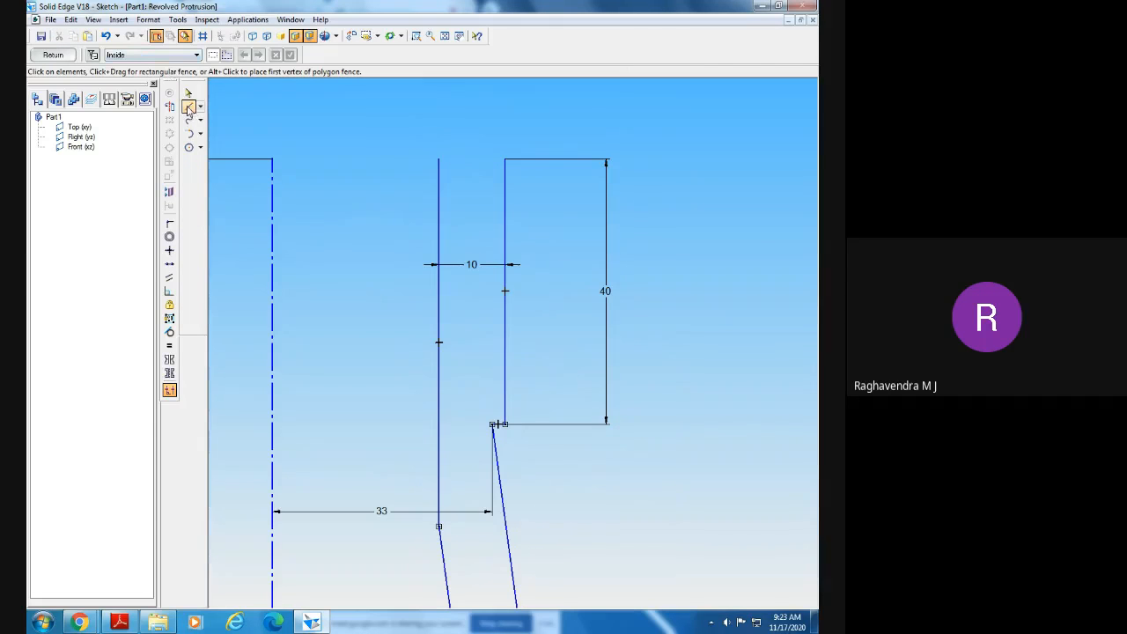
left_click(438, 158)
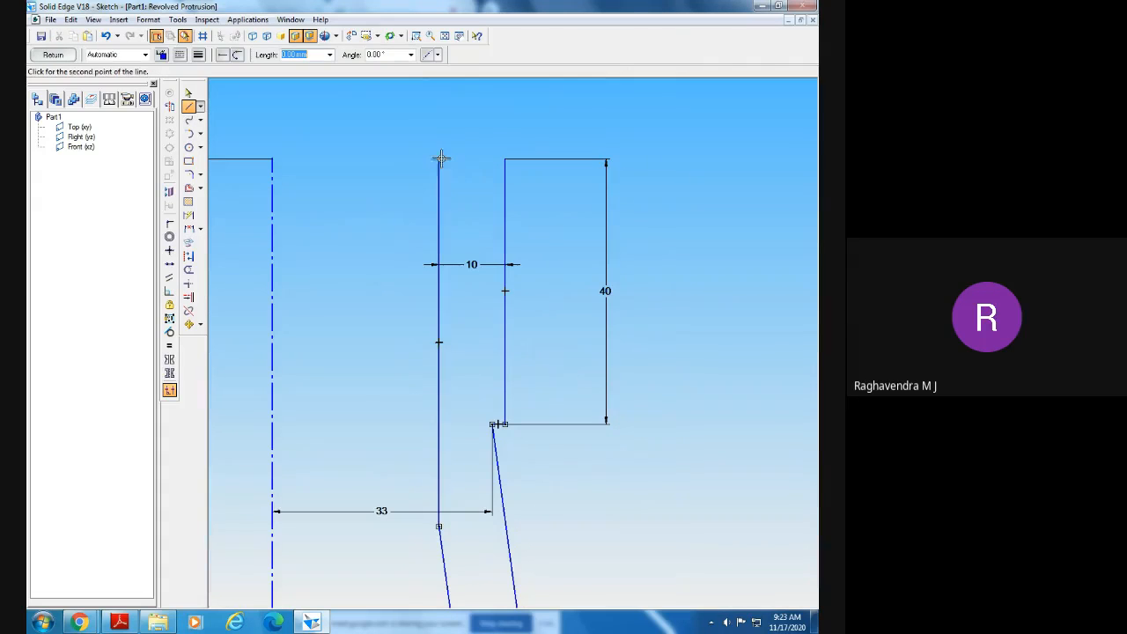
double_click(504, 158)
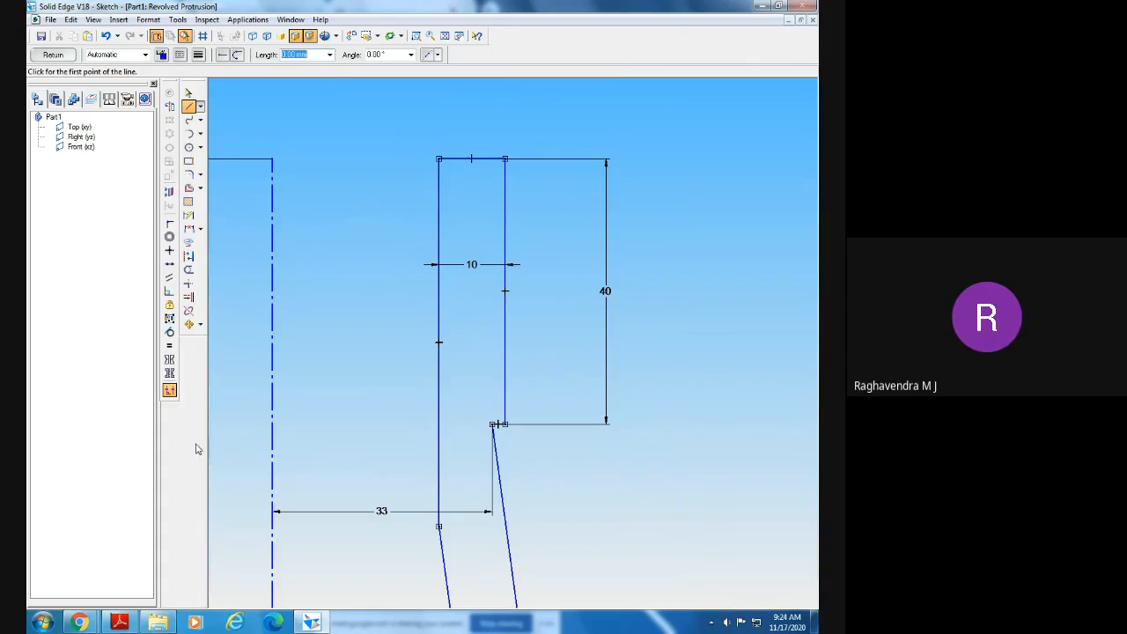
- Toggle the relationship handles off and on to check the corner connections of the redrawn top edge
left_click(169, 391)
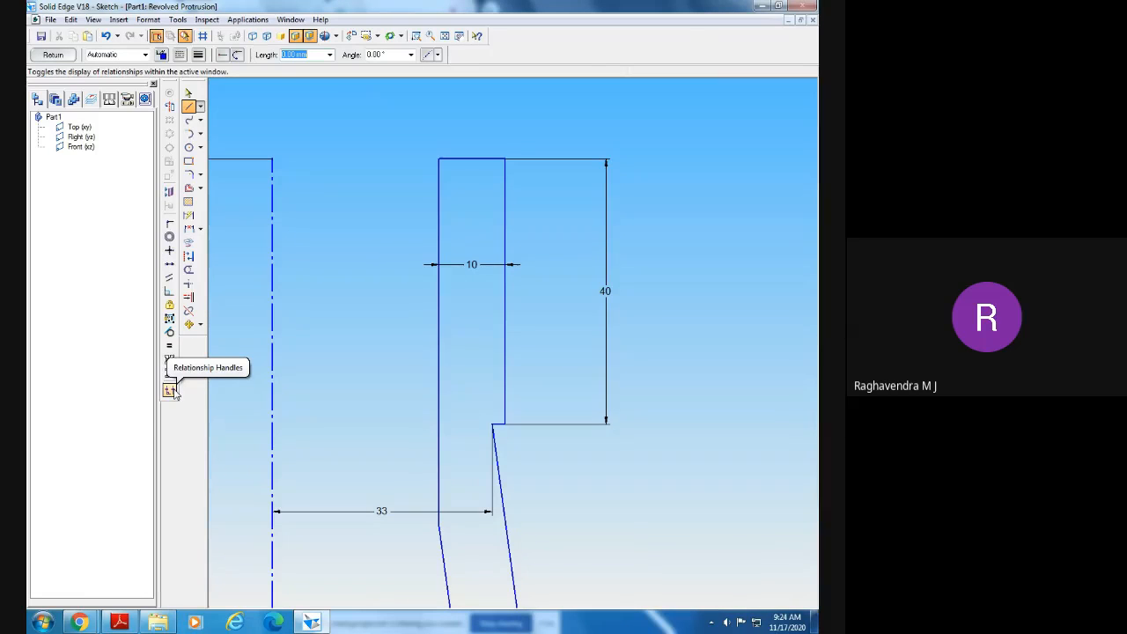
left_click(169, 391)
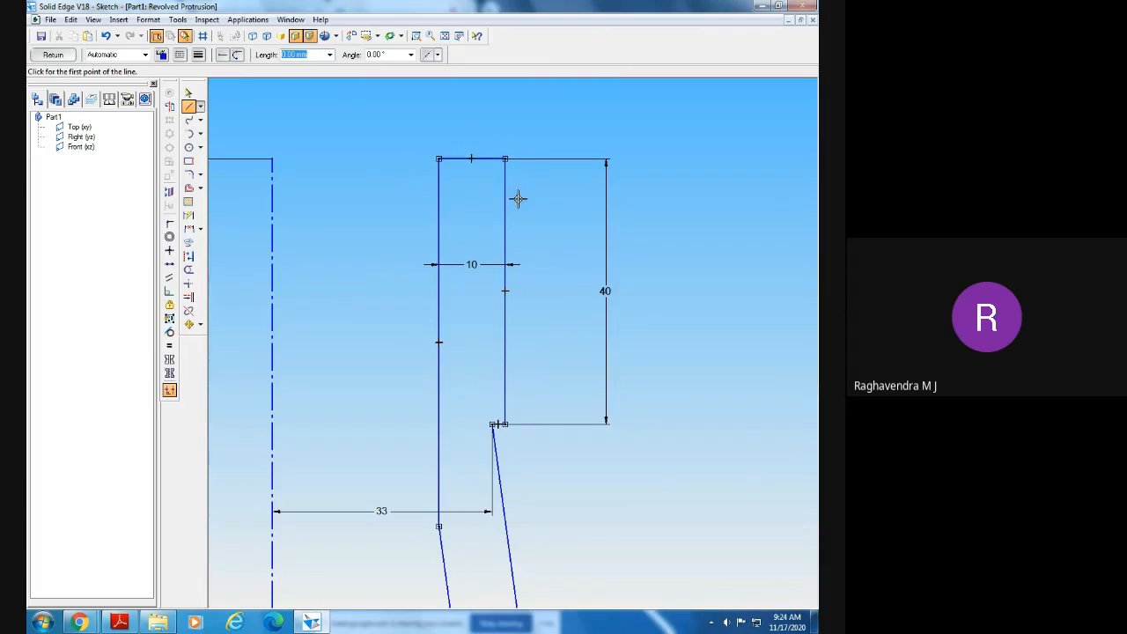
left_click(170, 390)
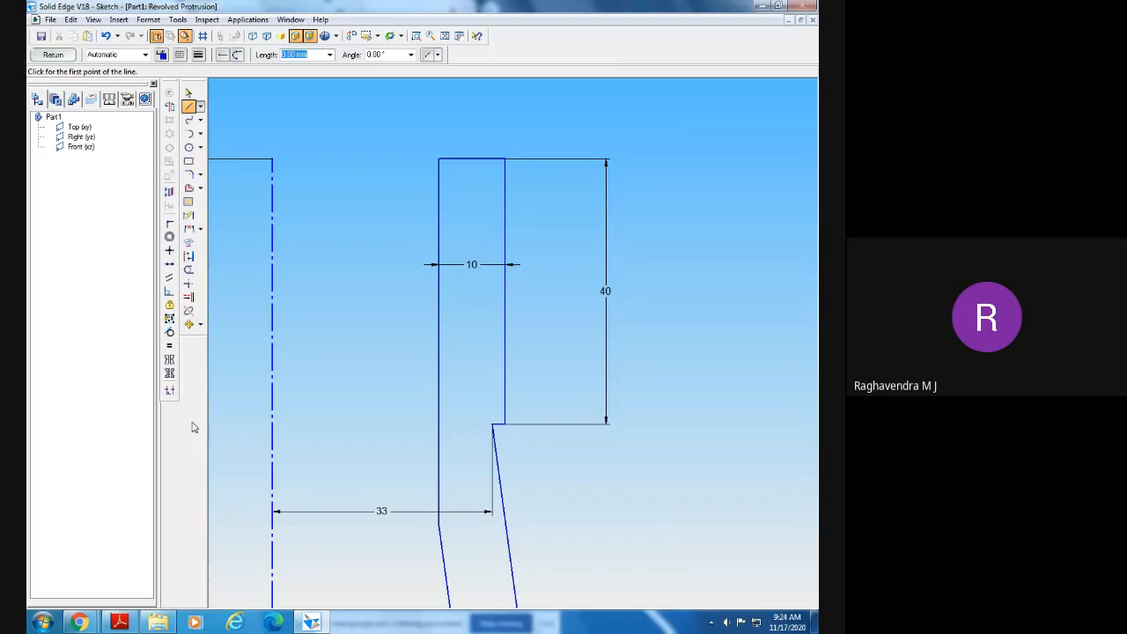
left_click(169, 390)
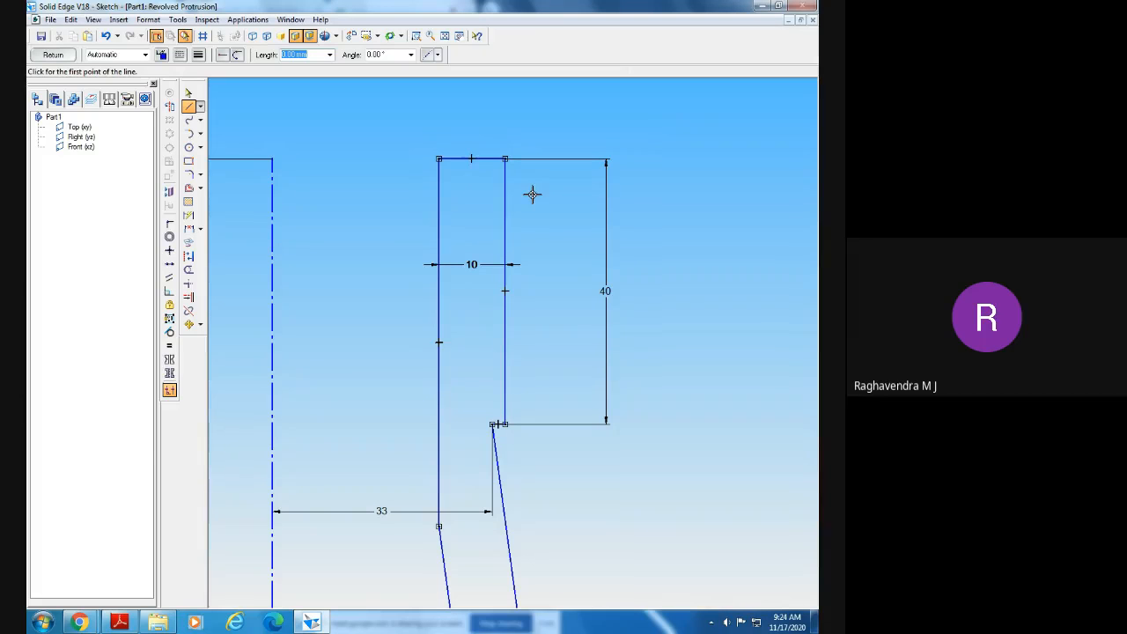
left_click(169, 390)
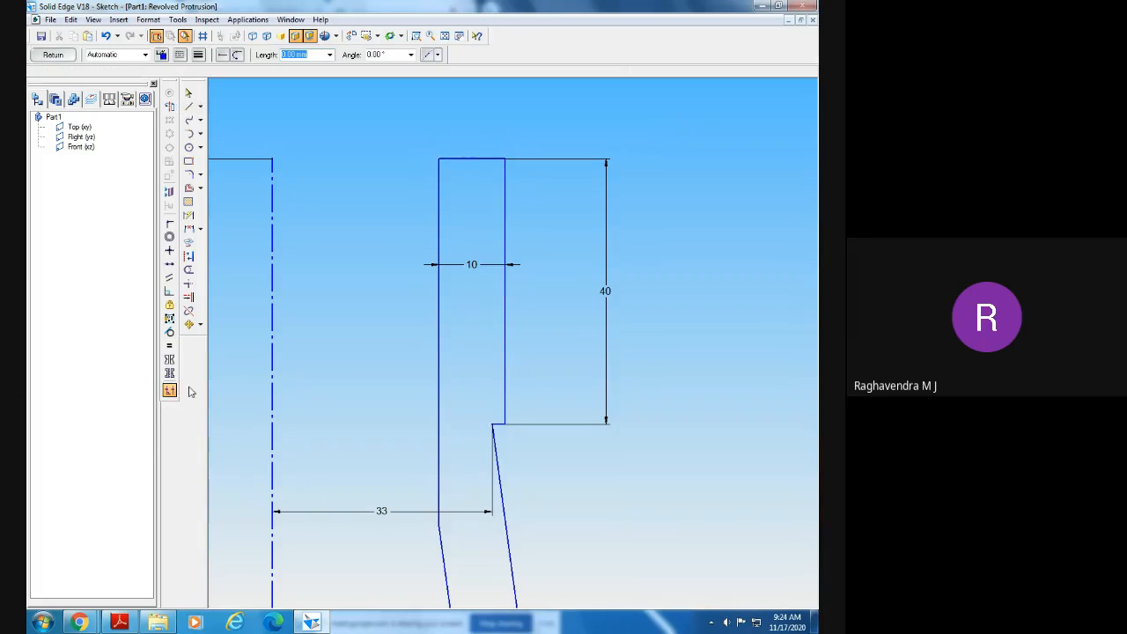
- Finish the profile sketch, revolve it 360° about the axis, and complete the revolved protrusion
left_click(53, 56)
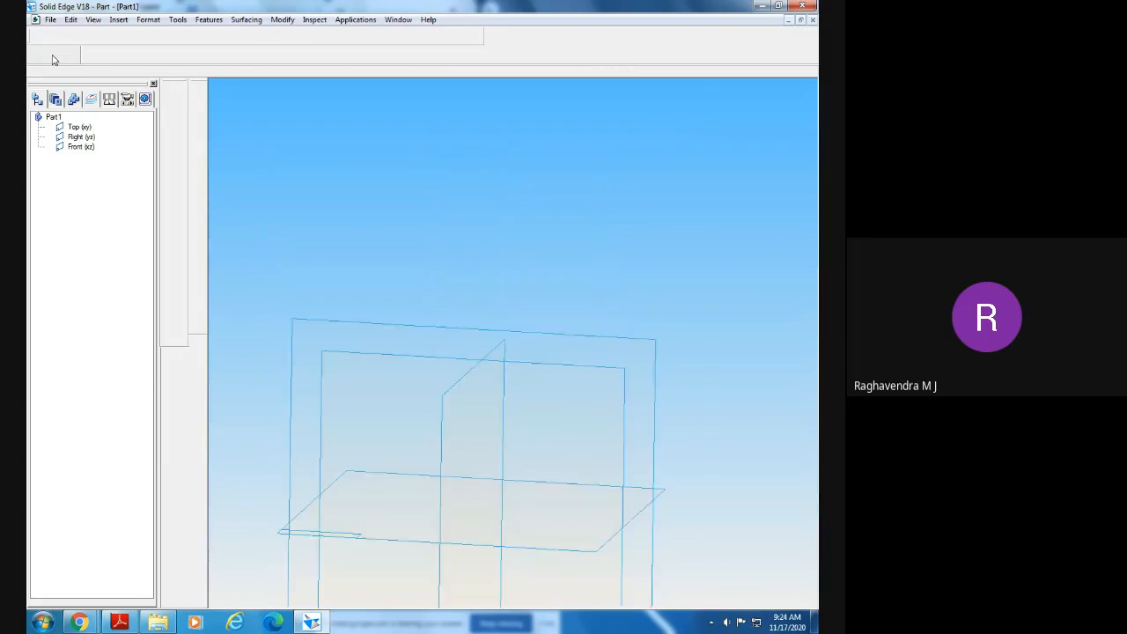
middle_click_drag(375, 302, 382, 384)
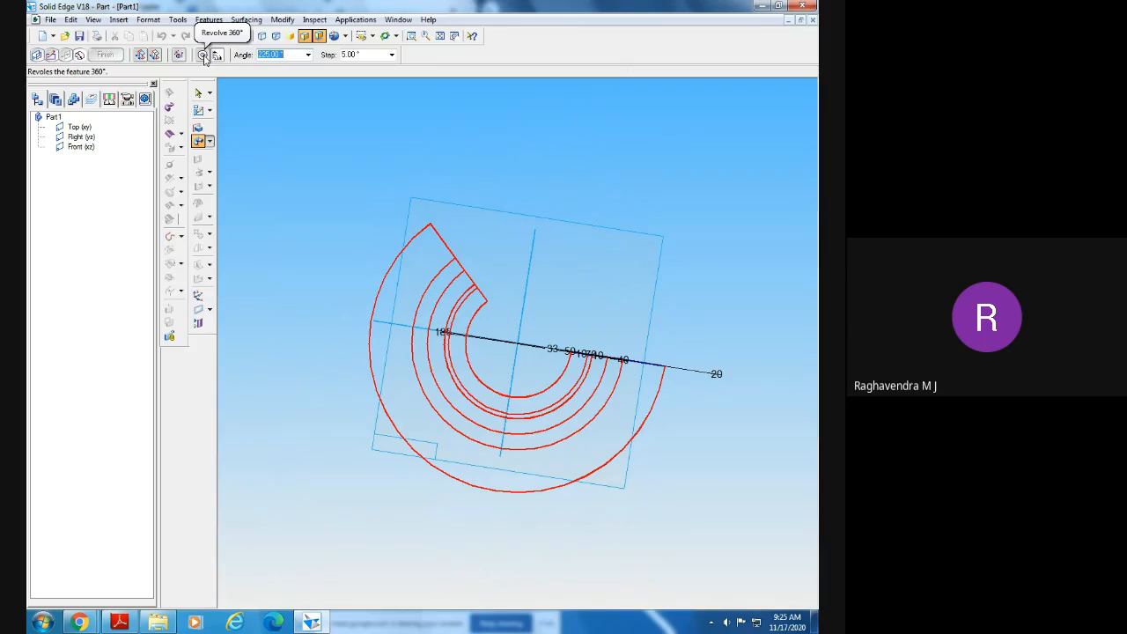
left_click(203, 55)
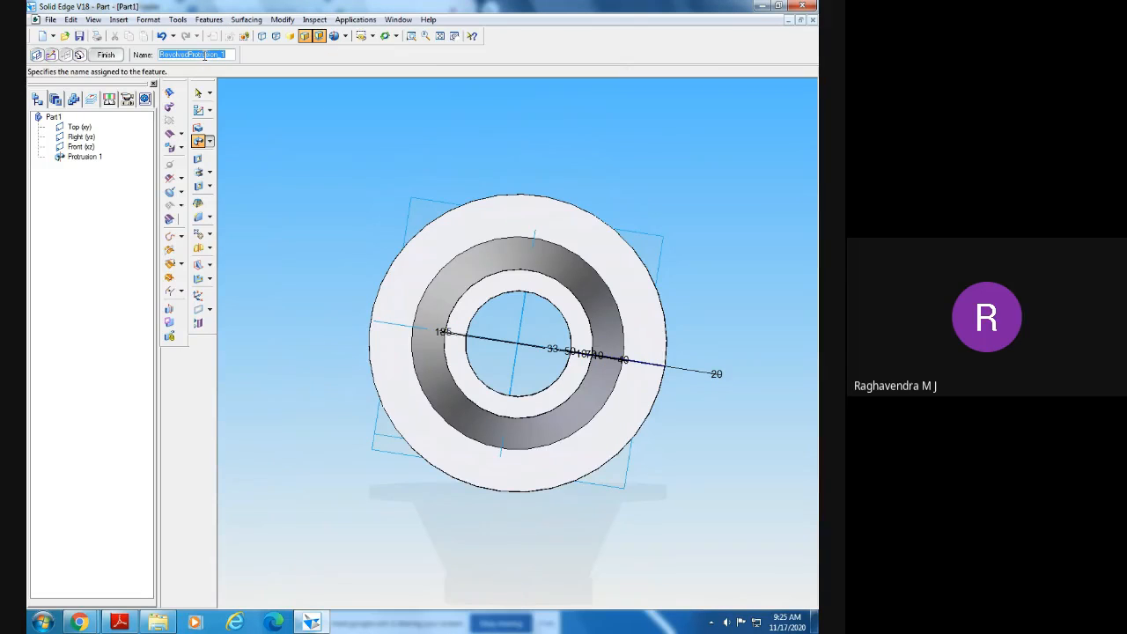
left_click(106, 54)
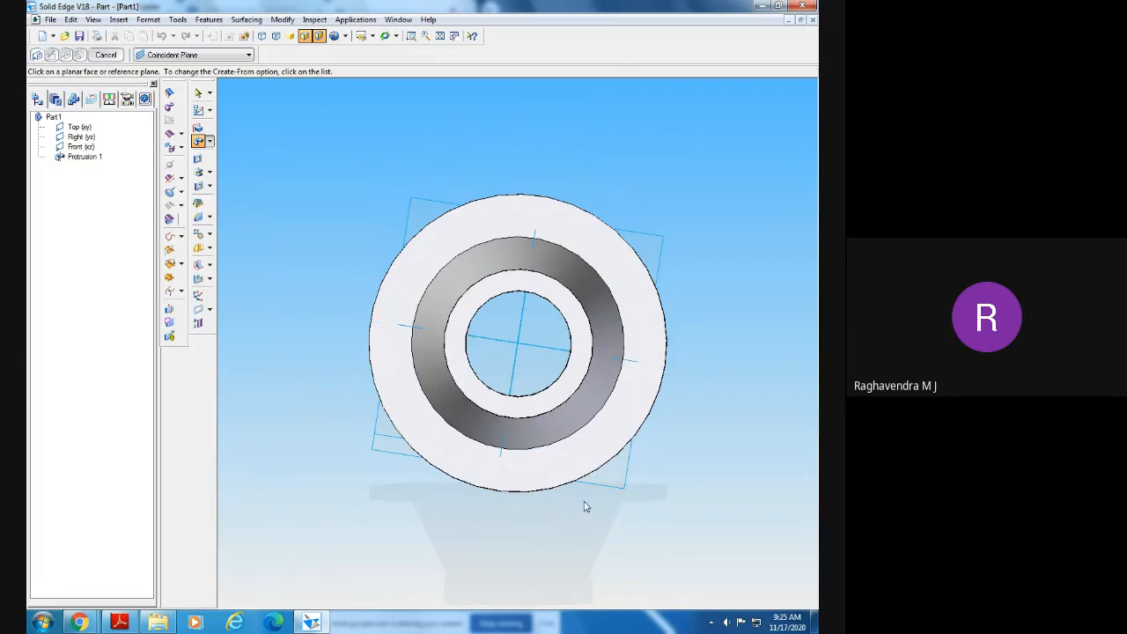
- Inspect the whole revolved body, and check the base recess dimensions on the screw jack drawing in Adobe Reader before returning to Solid Edge
middle_click_drag(692, 519, 682, 373)
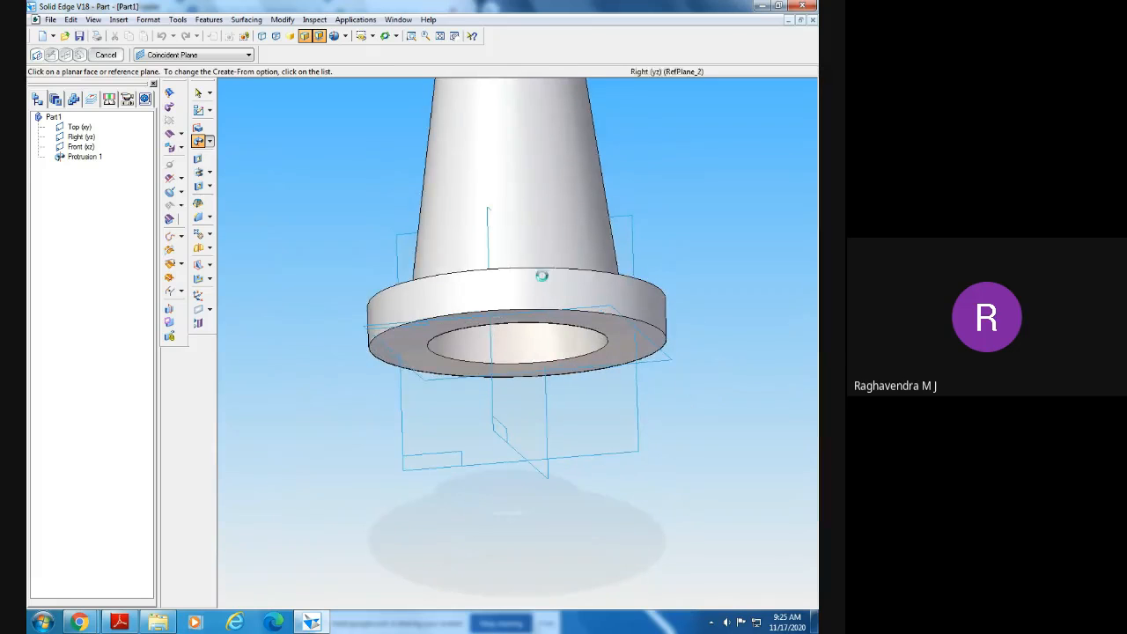
left_click(441, 37)
middle_click_drag(708, 306, 733, 292)
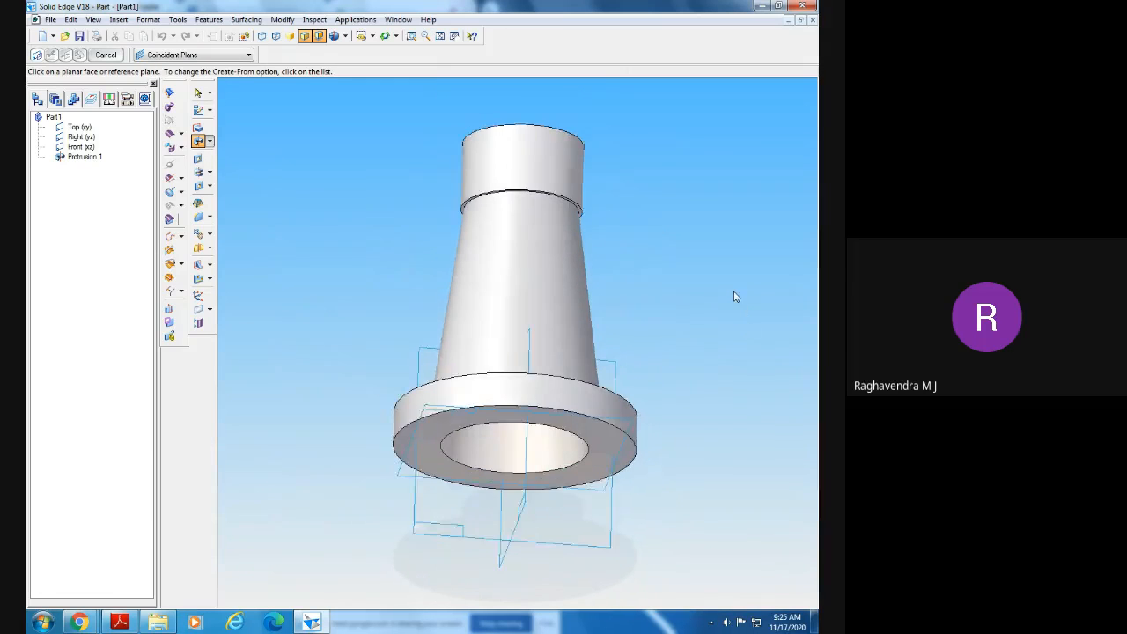
left_click(119, 623)
left_click(284, 460)
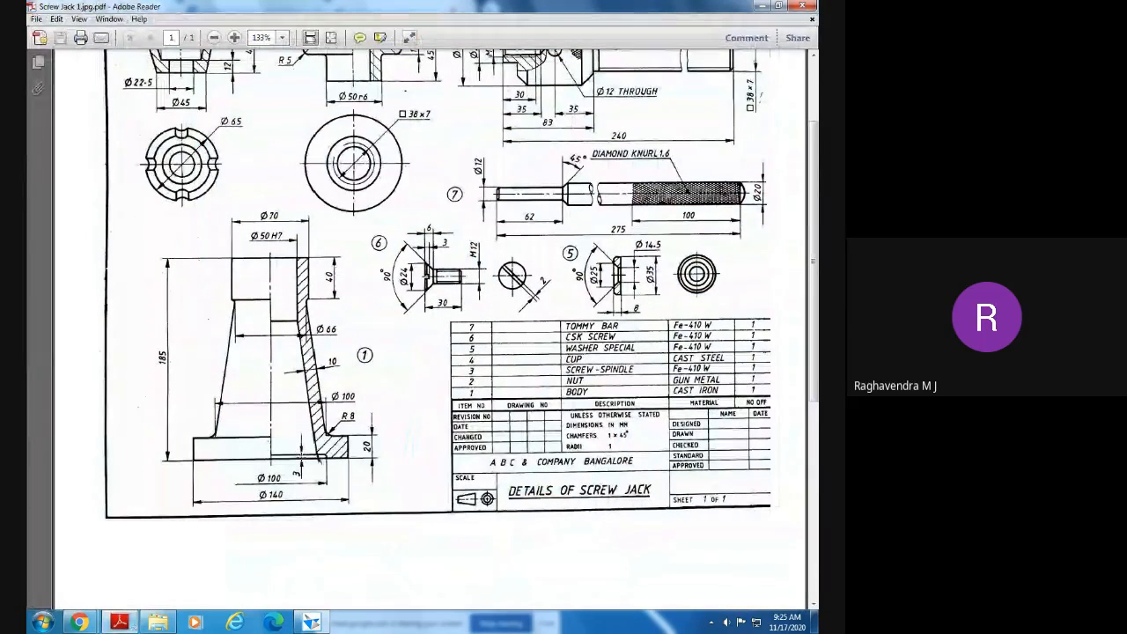
left_click(301, 451)
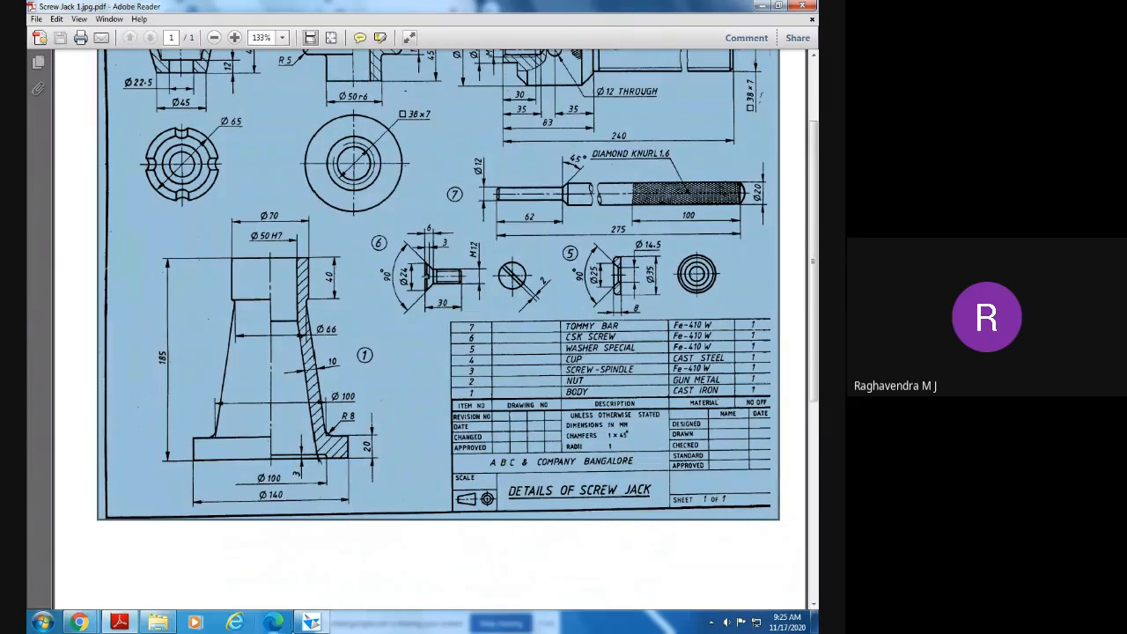
left_click(310, 622)
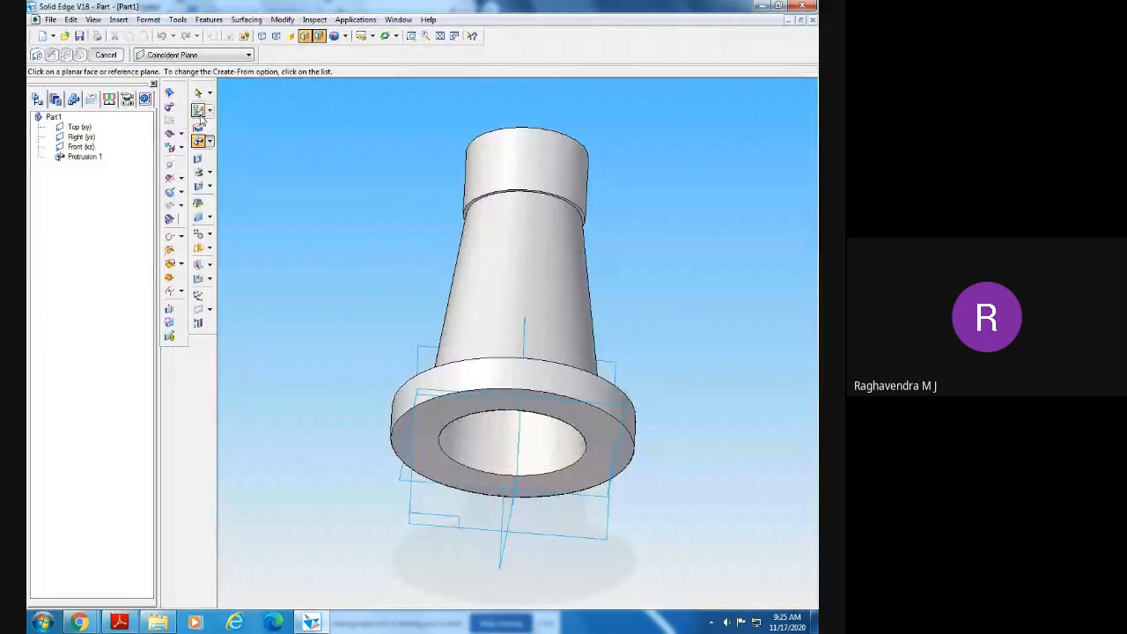
- Start a cutout on the underside of the base flange and sketch a 100 mm diameter circle centred on the bore
middle_click_drag(335, 475, 251, 520)
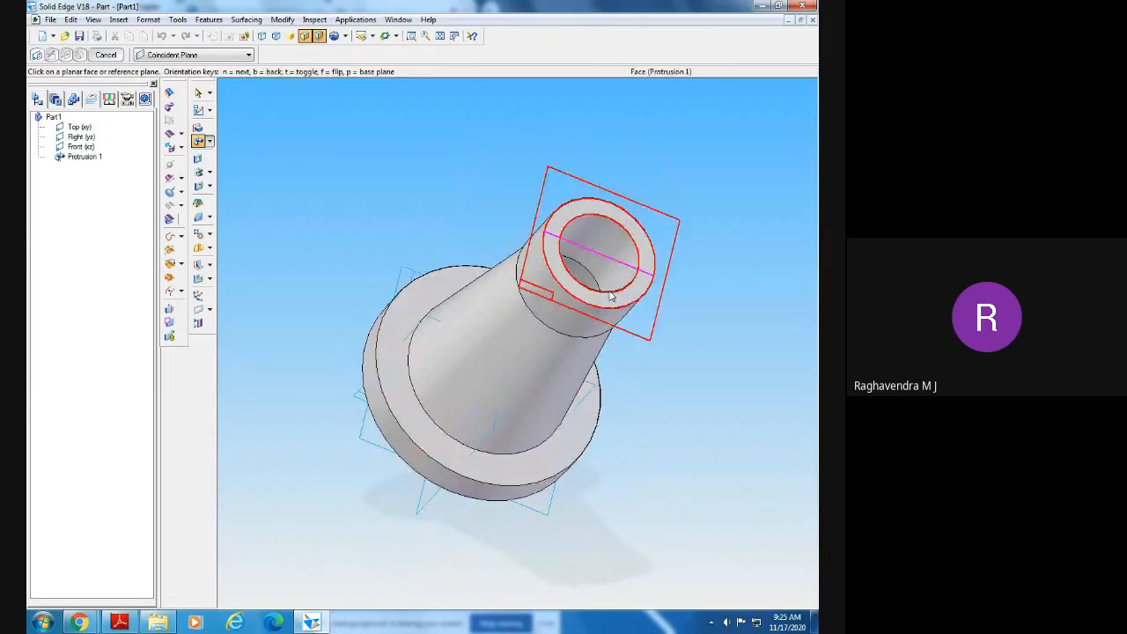
middle_click_drag(646, 420, 650, 454)
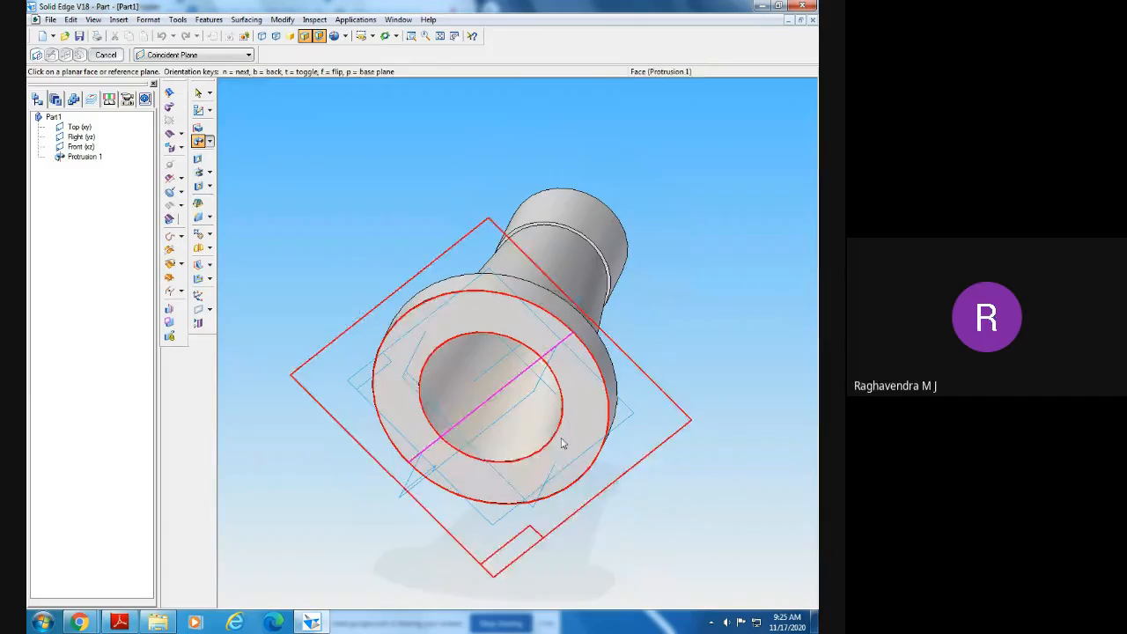
middle_click_drag(630, 509, 664, 504)
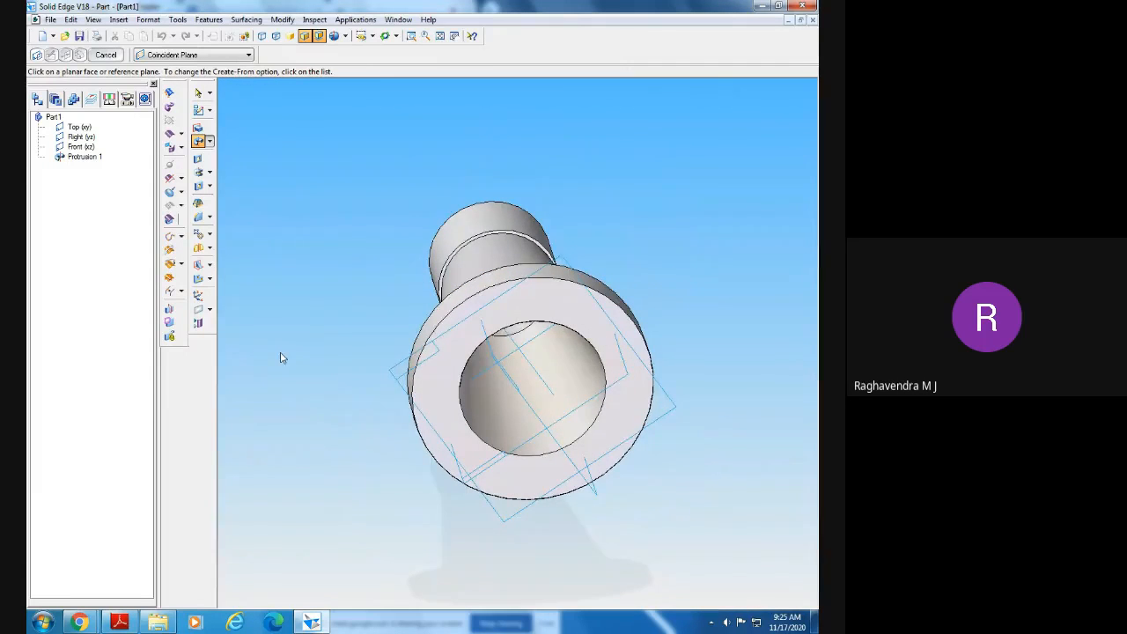
middle_click_drag(281, 357, 260, 381)
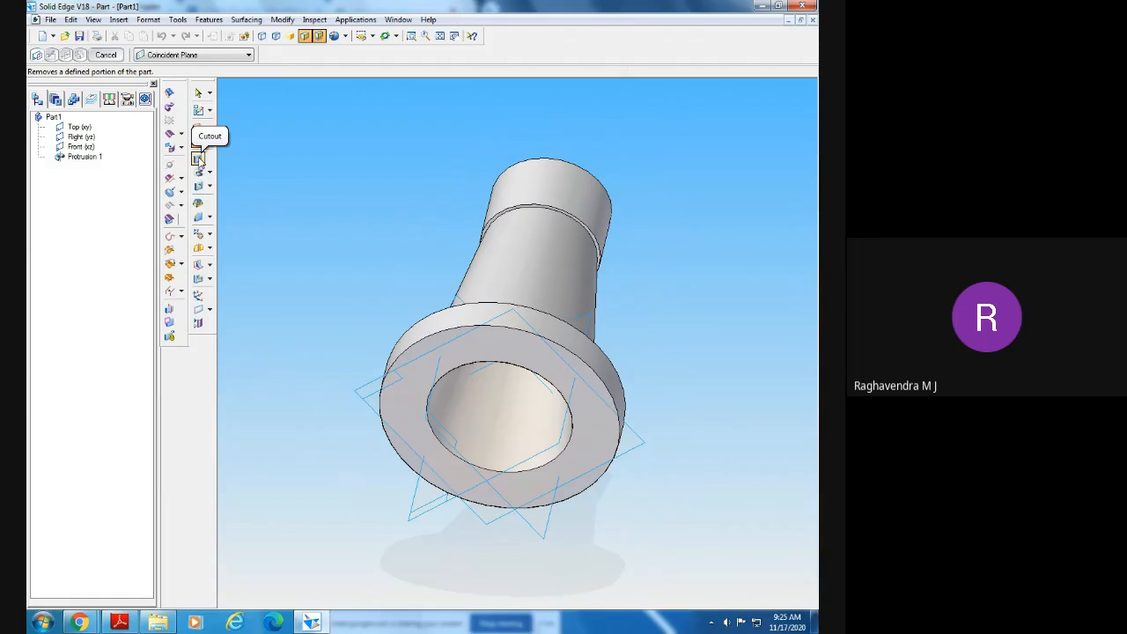
left_click(199, 158)
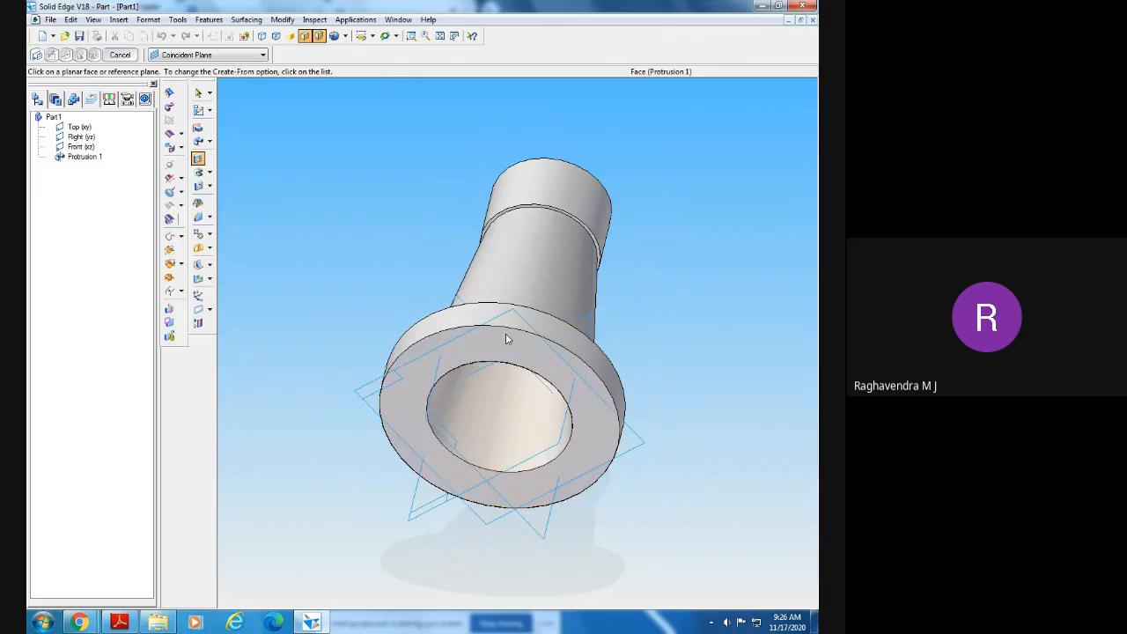
left_click(577, 452)
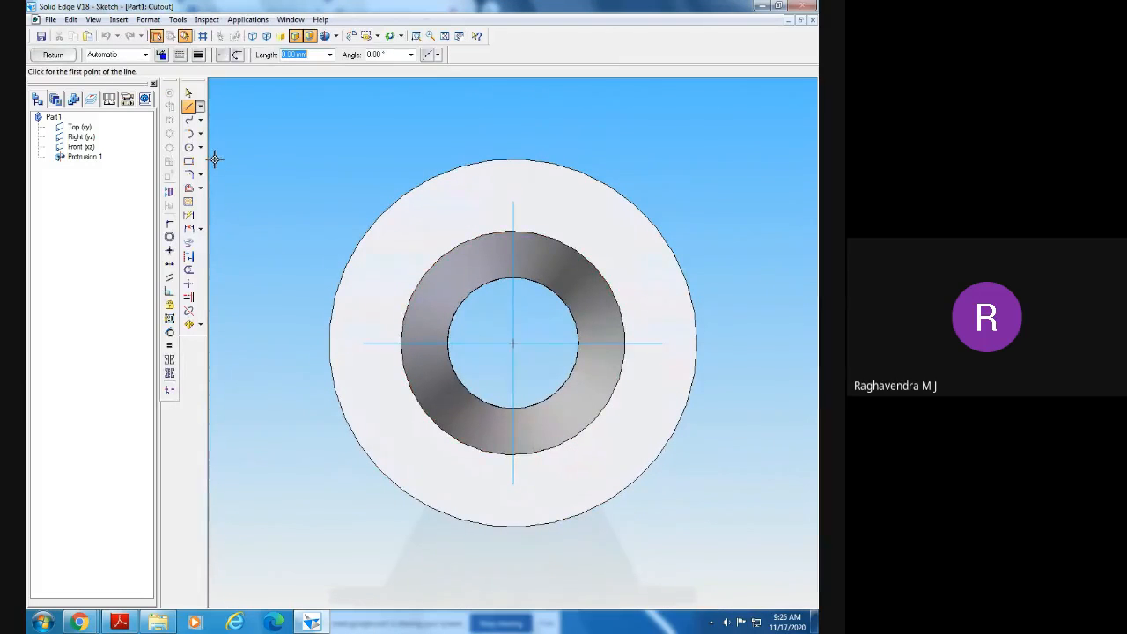
left_click(188, 148)
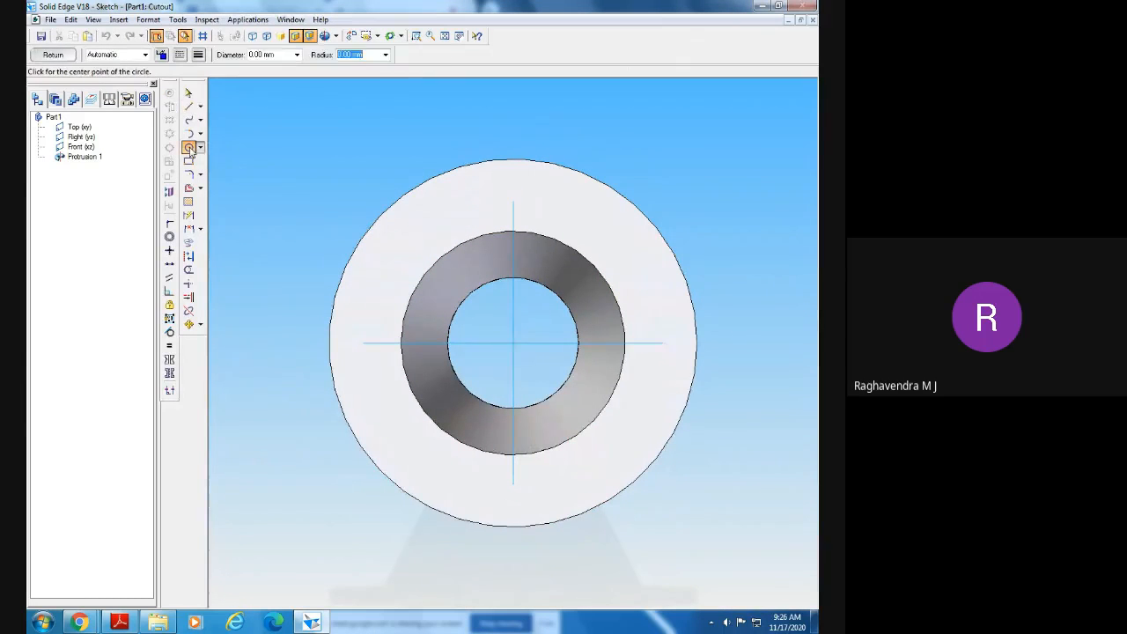
left_click(512, 343)
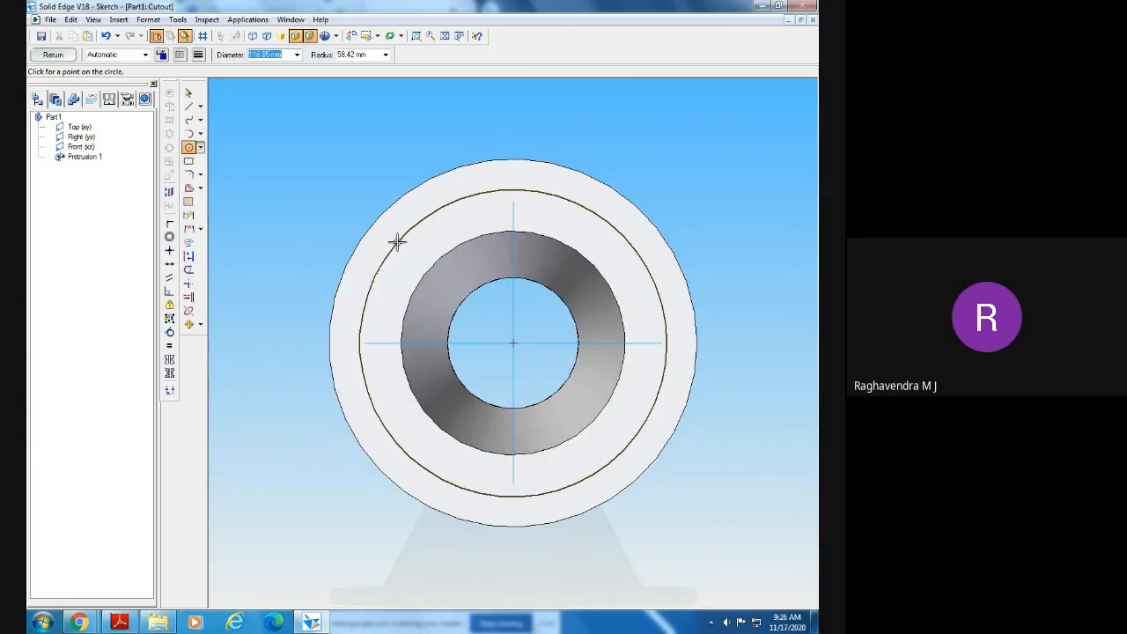
type("100")
key("Return")
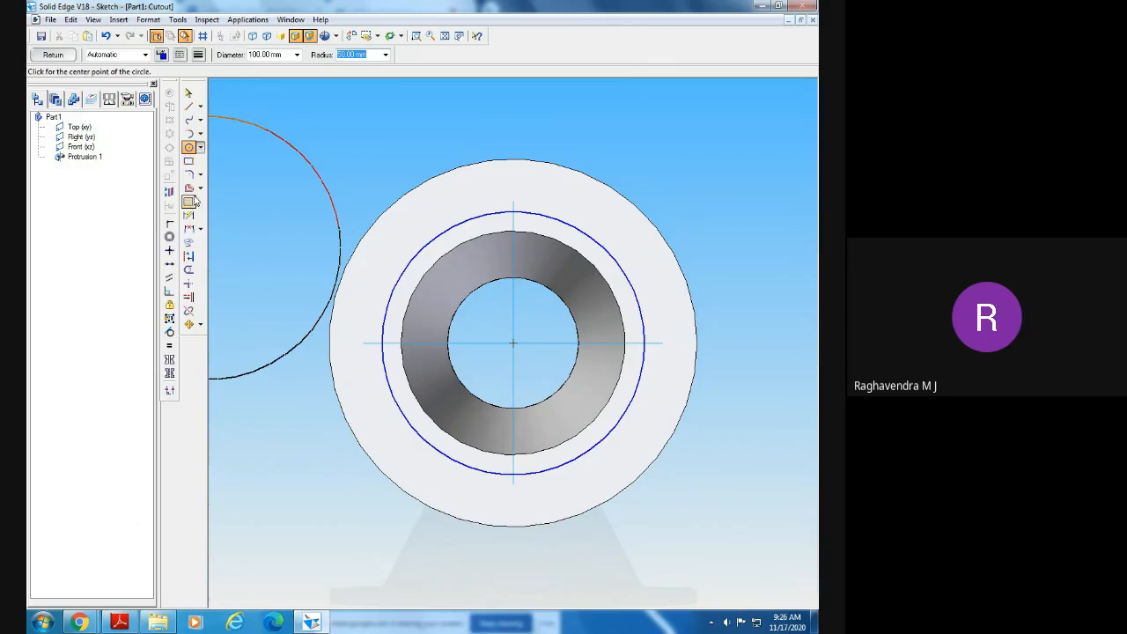
- Finish the circle sketch, cut it 3 mm deep upward into the base flange using the front view, and complete the cutout
left_click(53, 55)
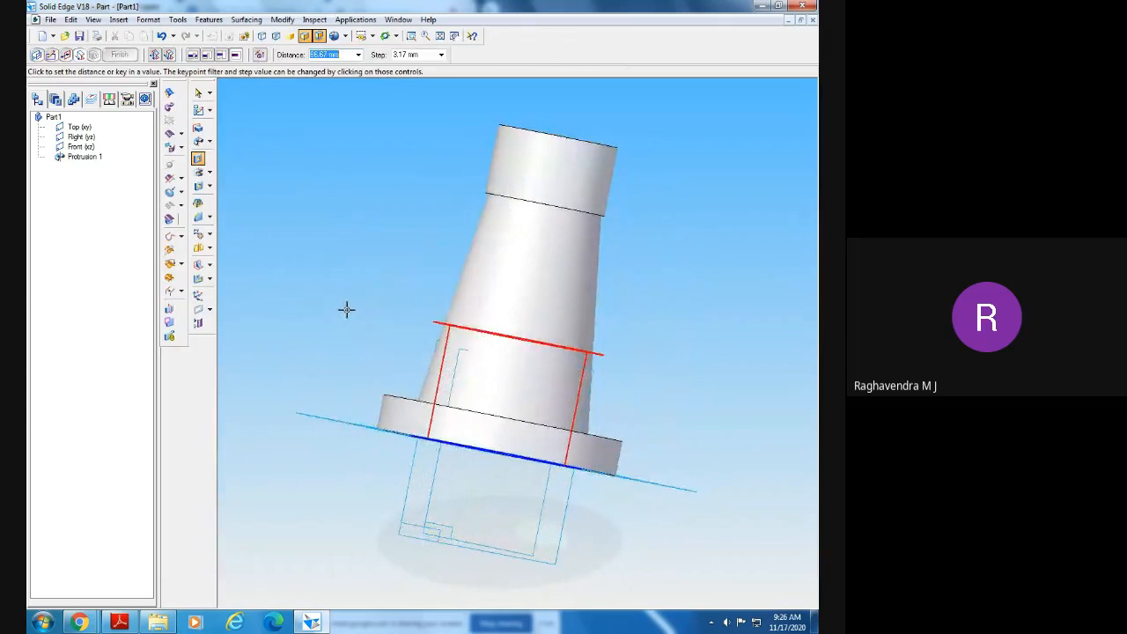
left_click(368, 36)
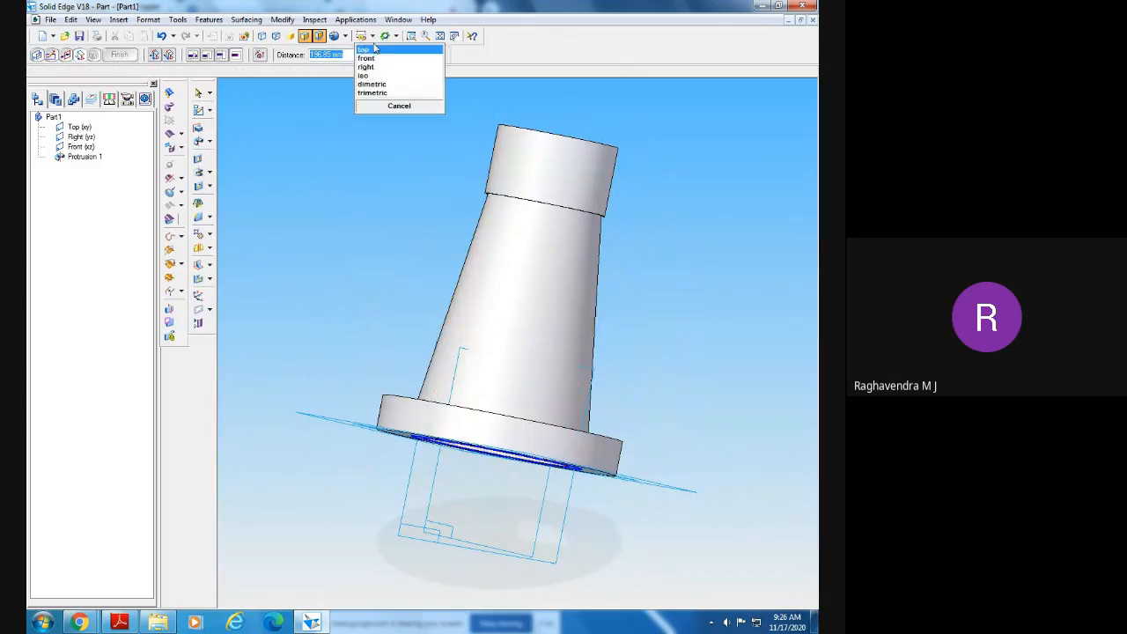
left_click(374, 53)
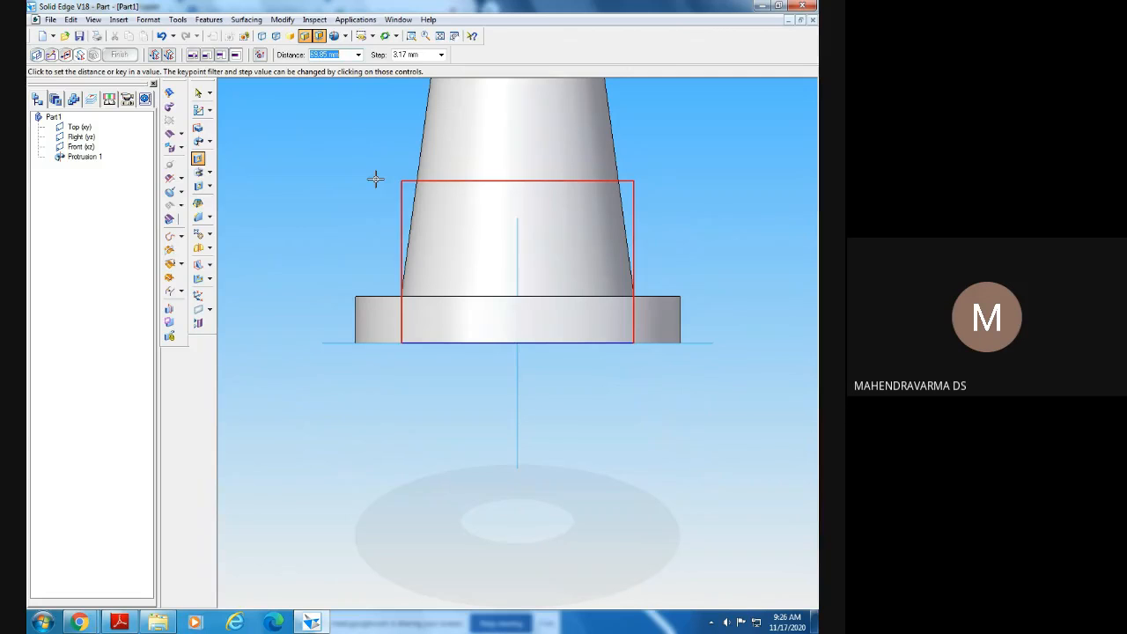
type("3")
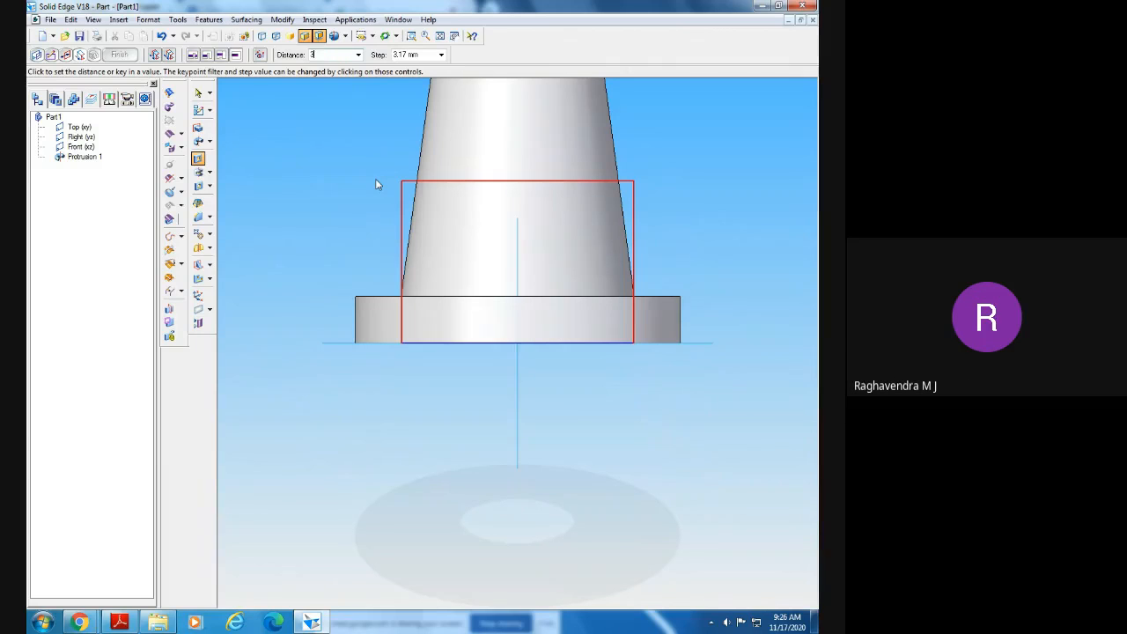
key("Return")
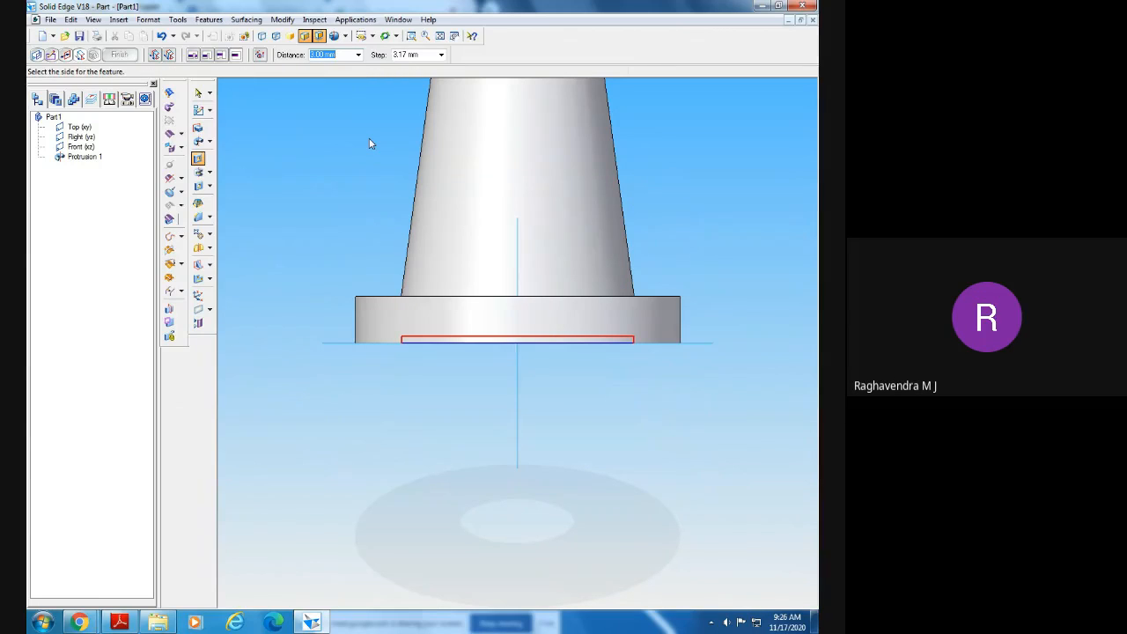
left_click(370, 144)
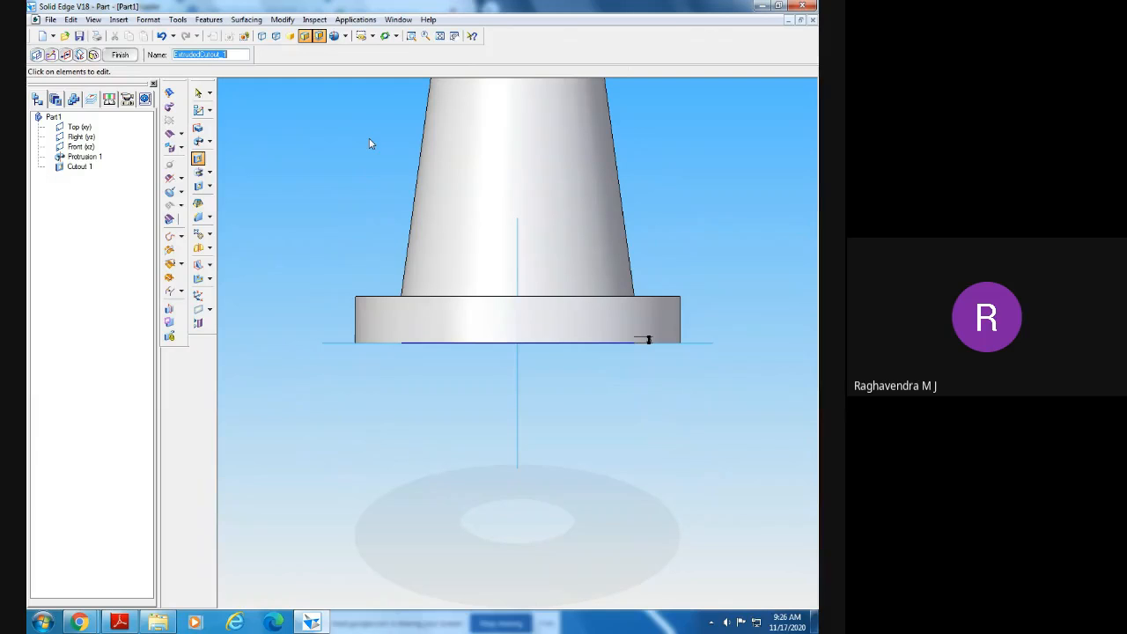
left_click(118, 56)
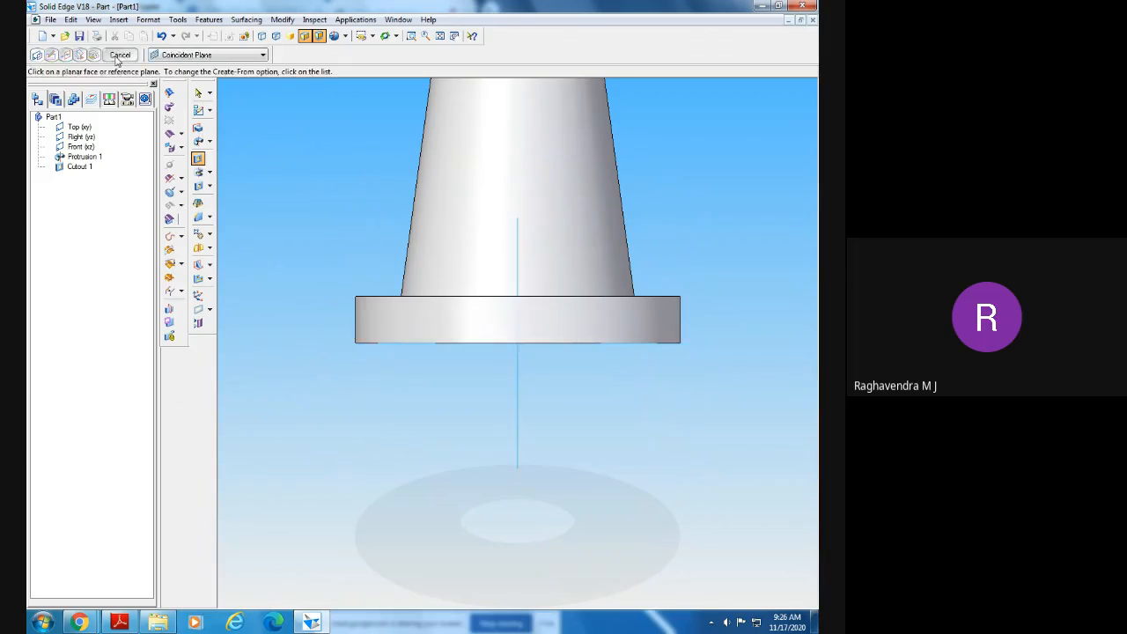
- View the recess in the base's underside and turn off the floor shadow beneath the model
middle_click_drag(307, 261, 232, 219)
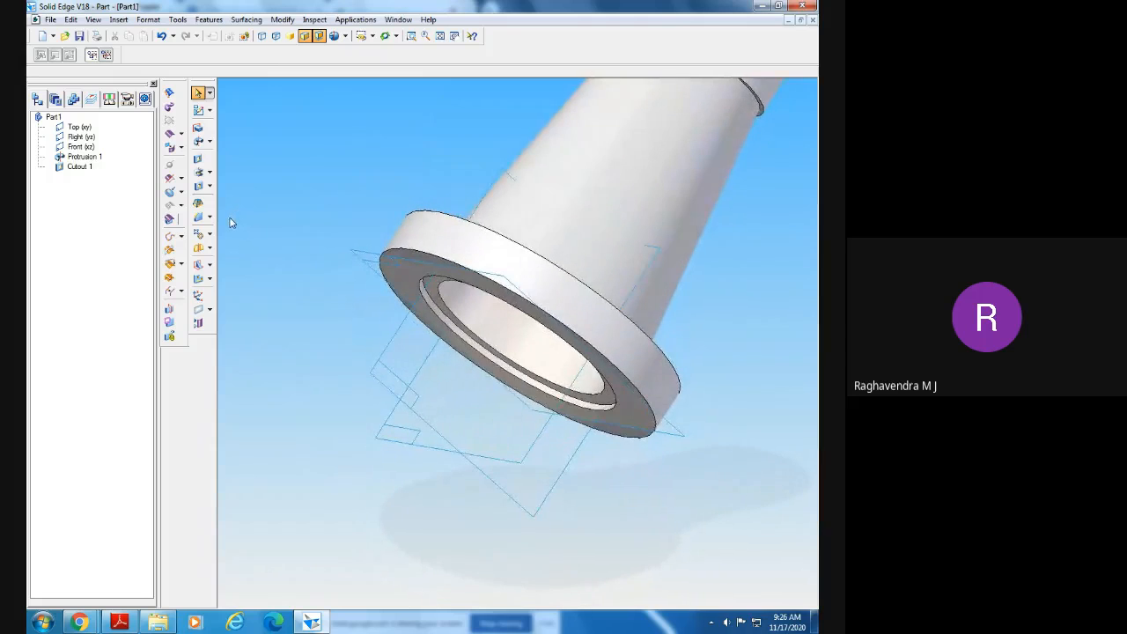
left_click(318, 36)
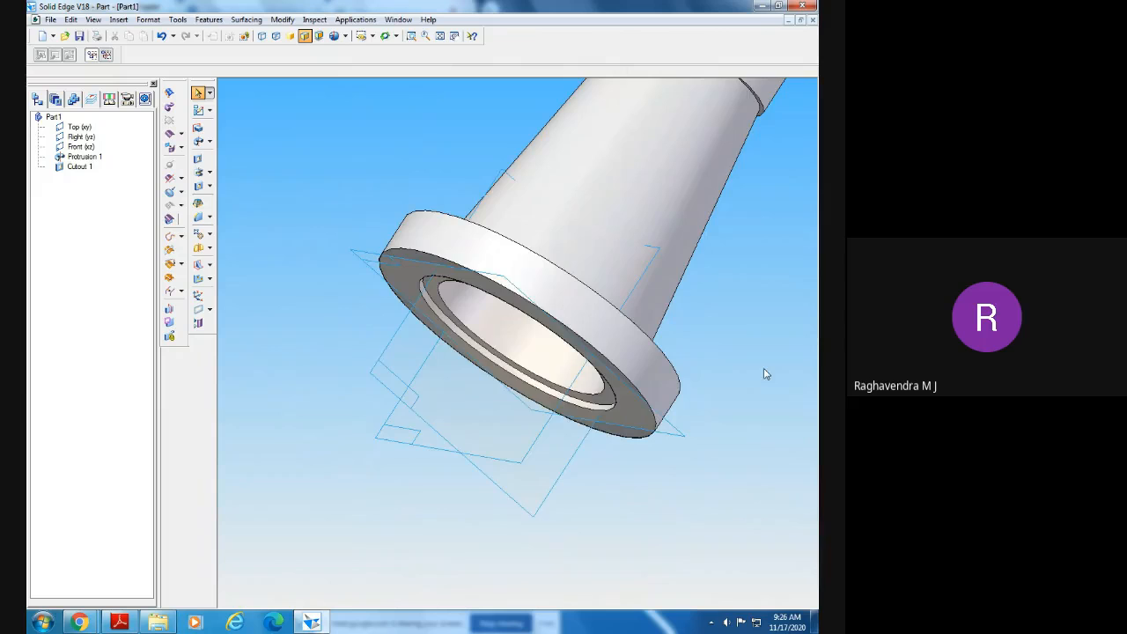
- Fit the whole body in view and apply cast iron as its material in the Material Table
mouse_move(768, 370)
middle_mouse_down()
mouse_move(775, 342)
mouse_move(755, 370)
mouse_move(765, 384)
middle_mouse_up()
left_click(439, 36)
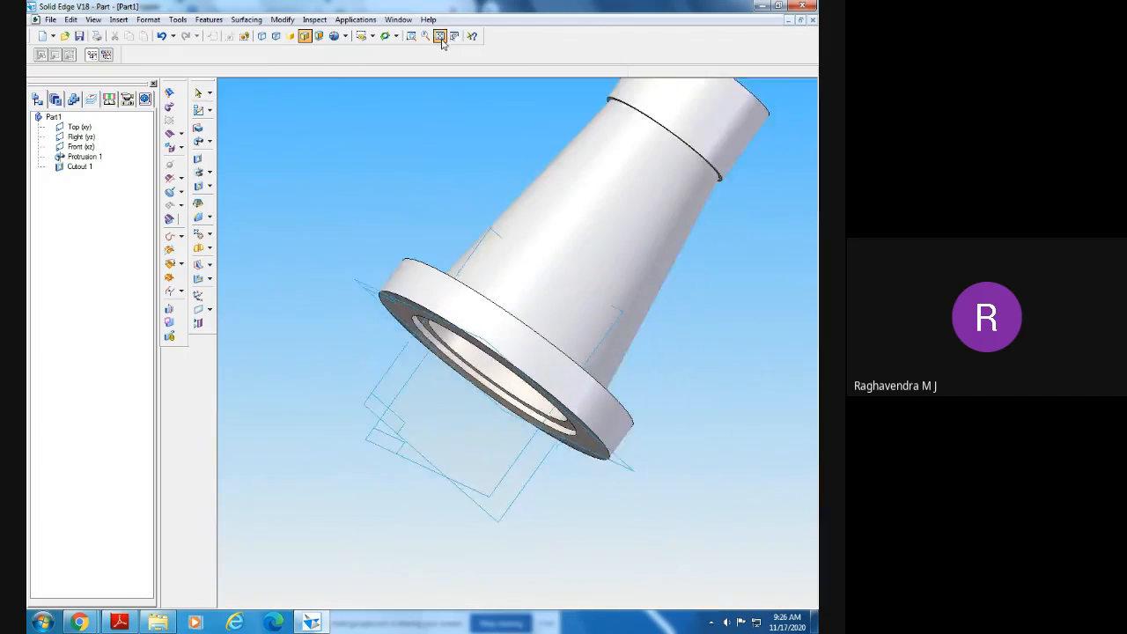
middle_click_drag(680, 309, 463, 204)
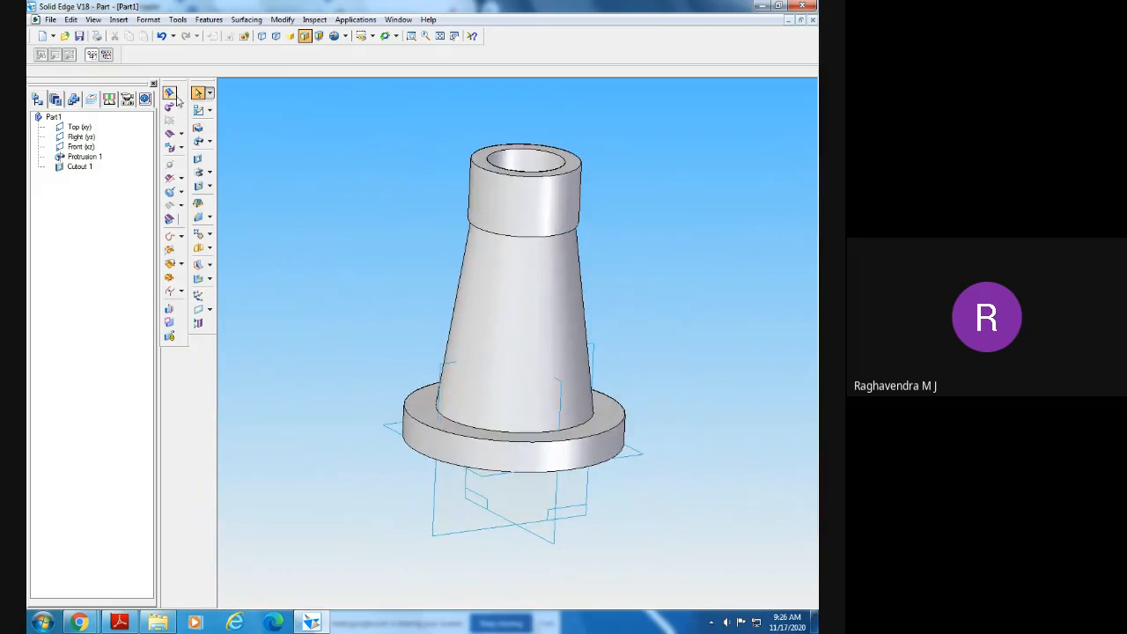
left_click(53, 20)
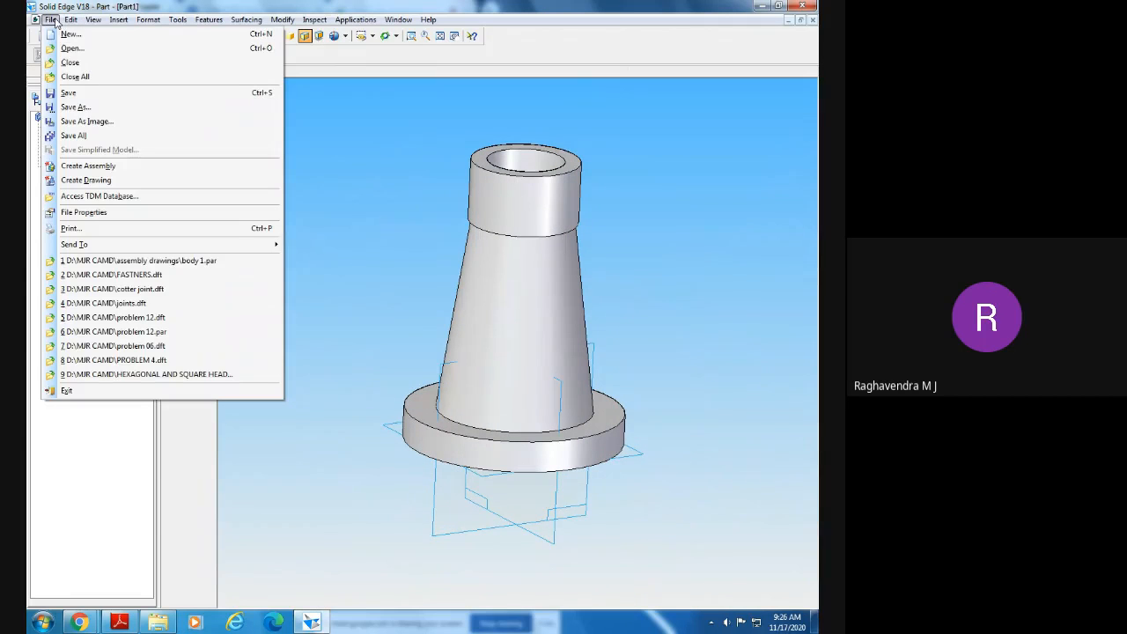
mouse_move(178, 21)
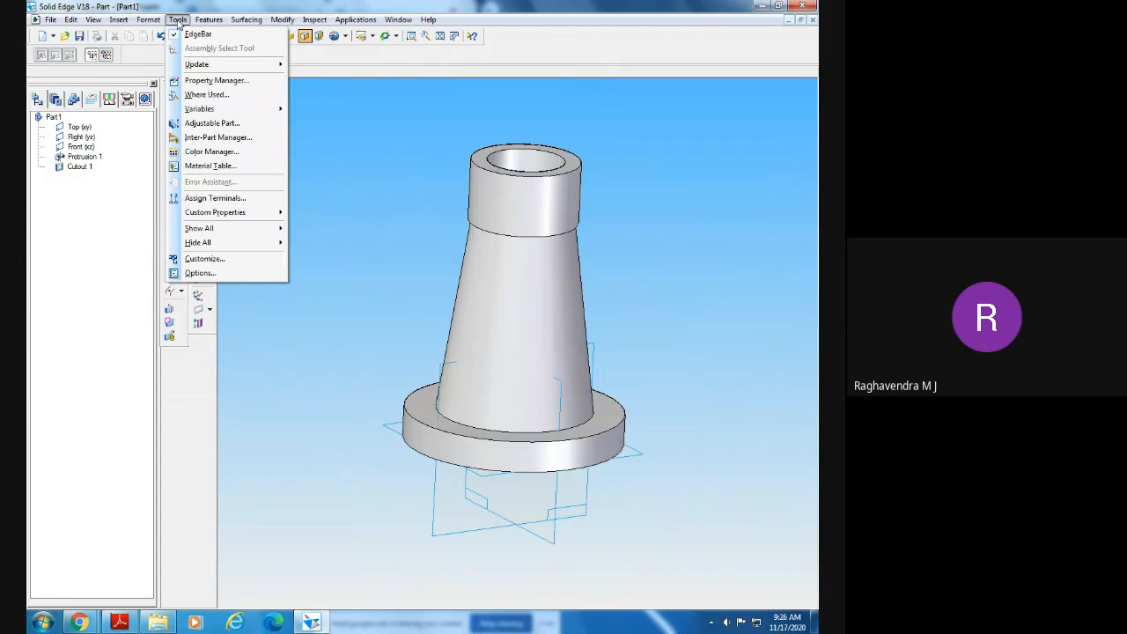
left_click(223, 165)
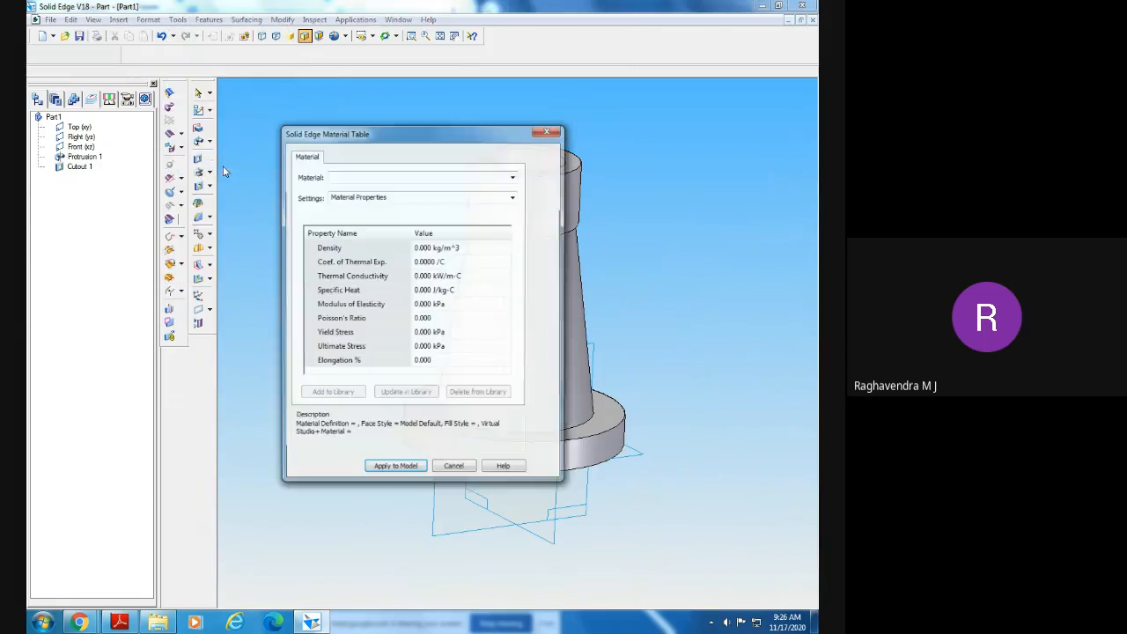
type("c")
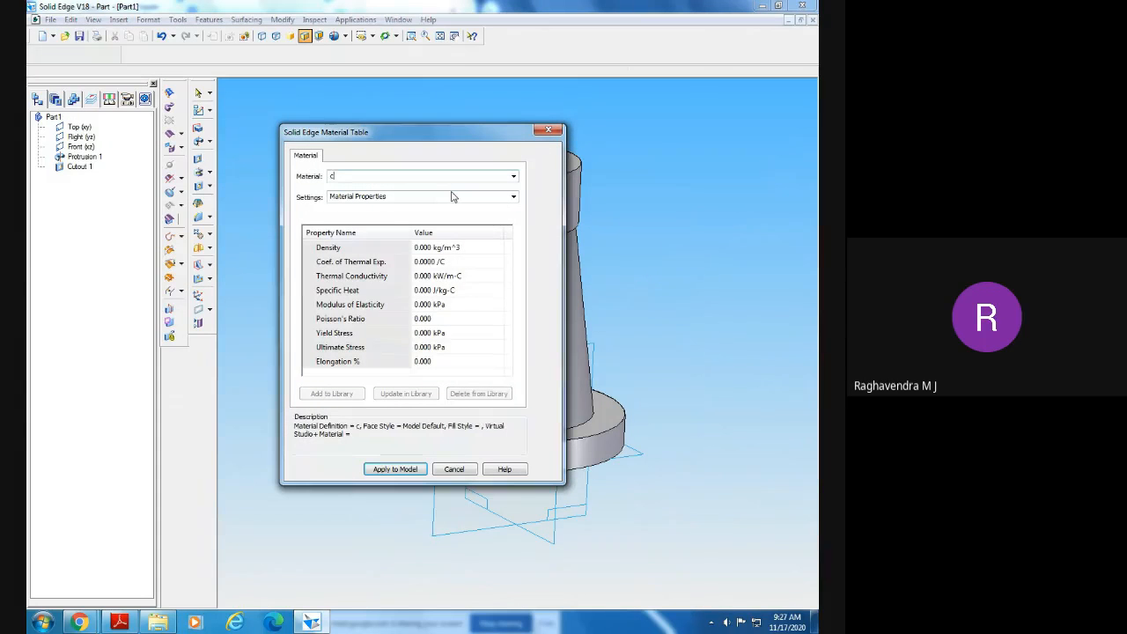
type("ast iron")
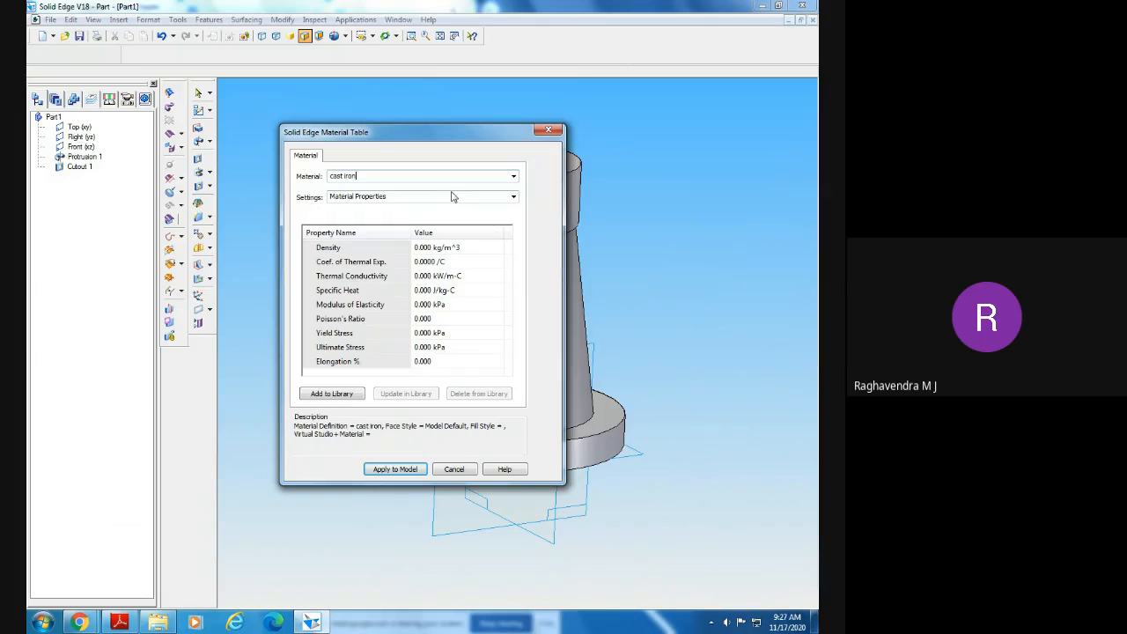
left_click(396, 469)
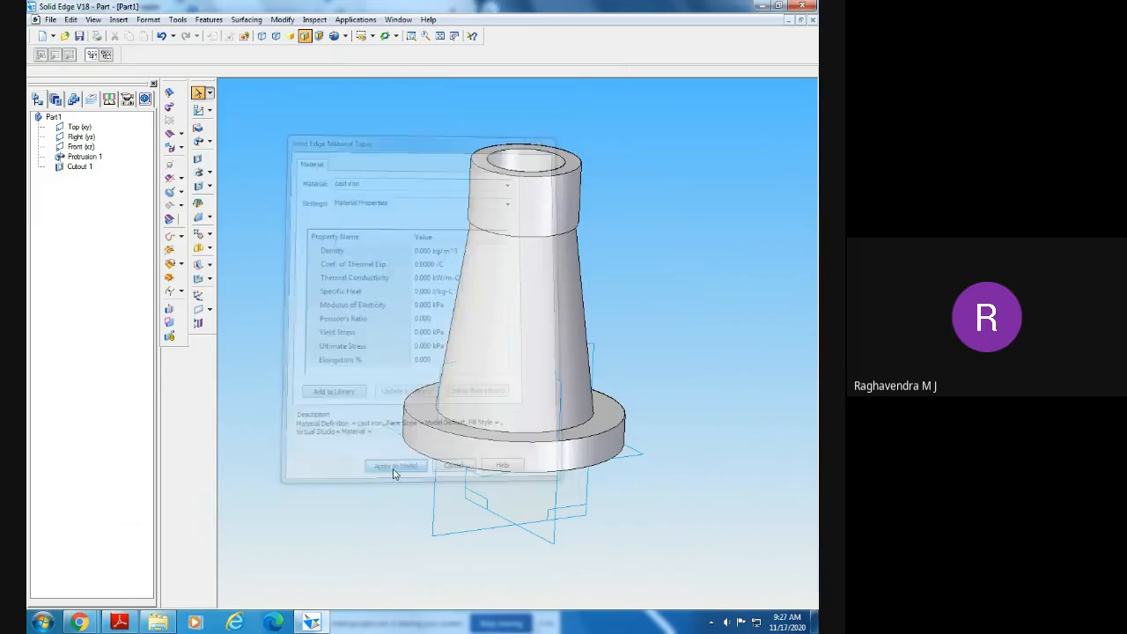
- Set the title in the part's file properties to body
left_click(50, 19)
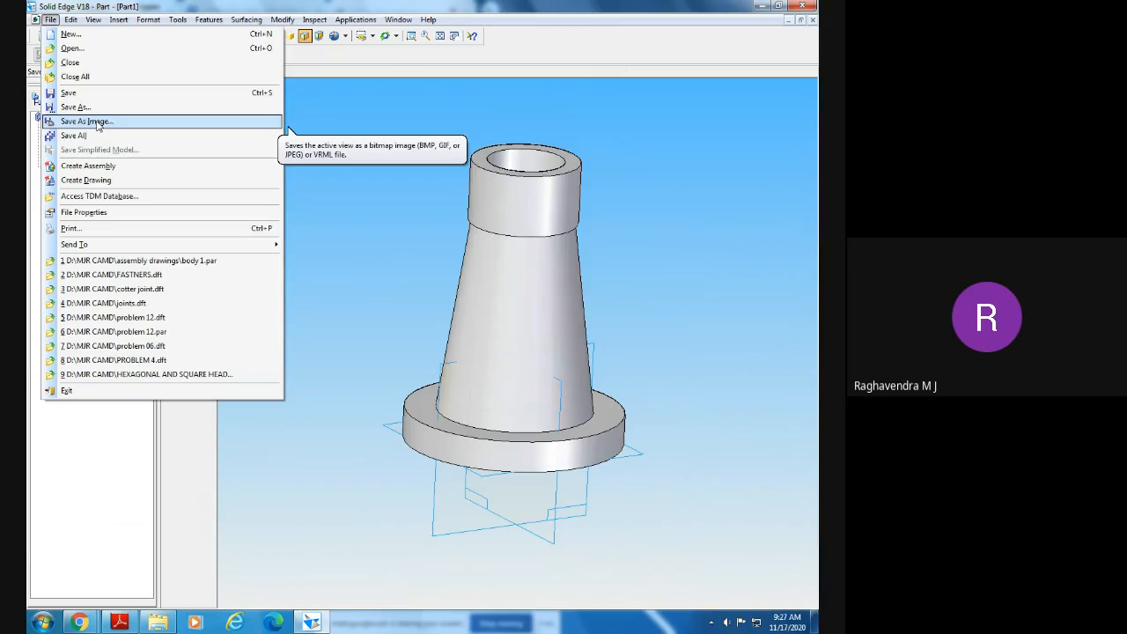
left_click(88, 212)
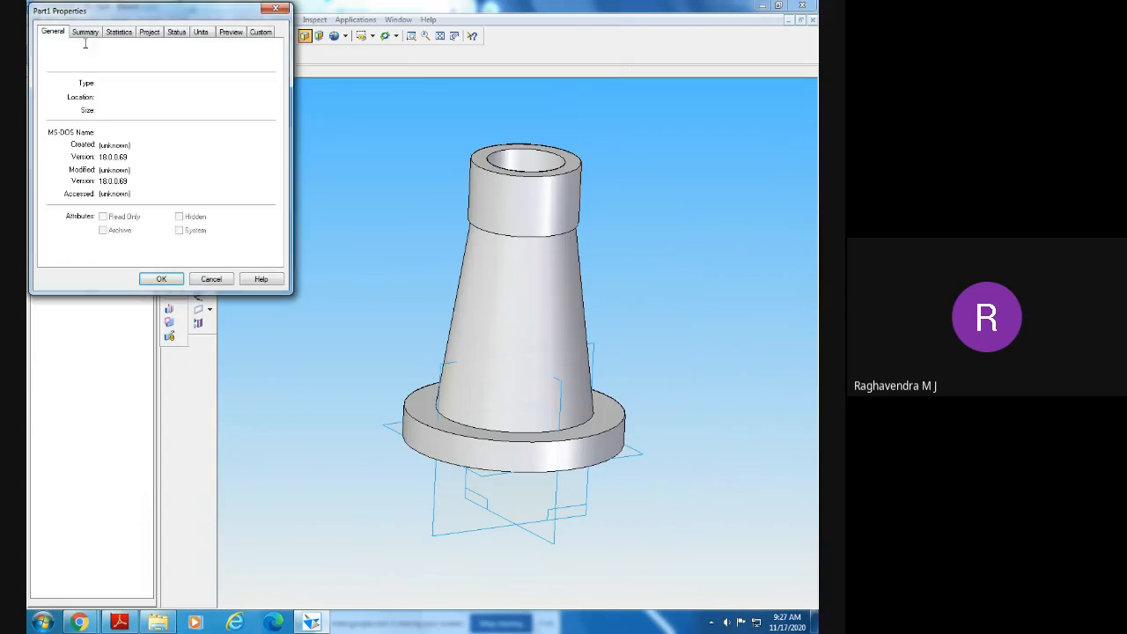
left_click(84, 32)
left_click(105, 55)
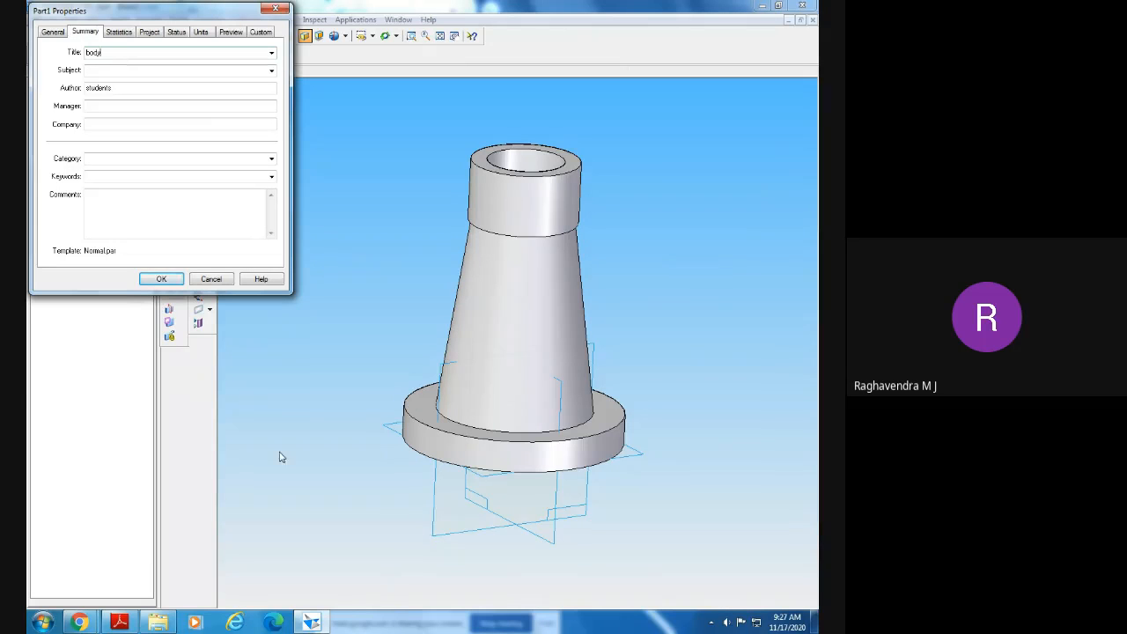
left_click(161, 278)
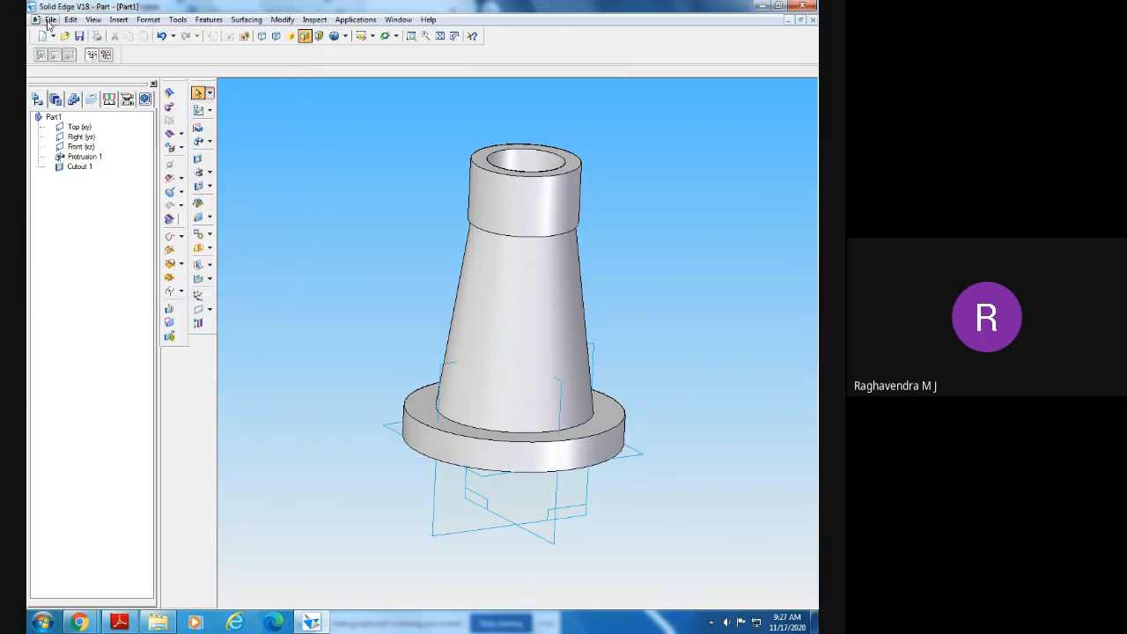
- Save the part as body 2 in the assembly drawings folder under MJR CAMD
left_click(50, 19)
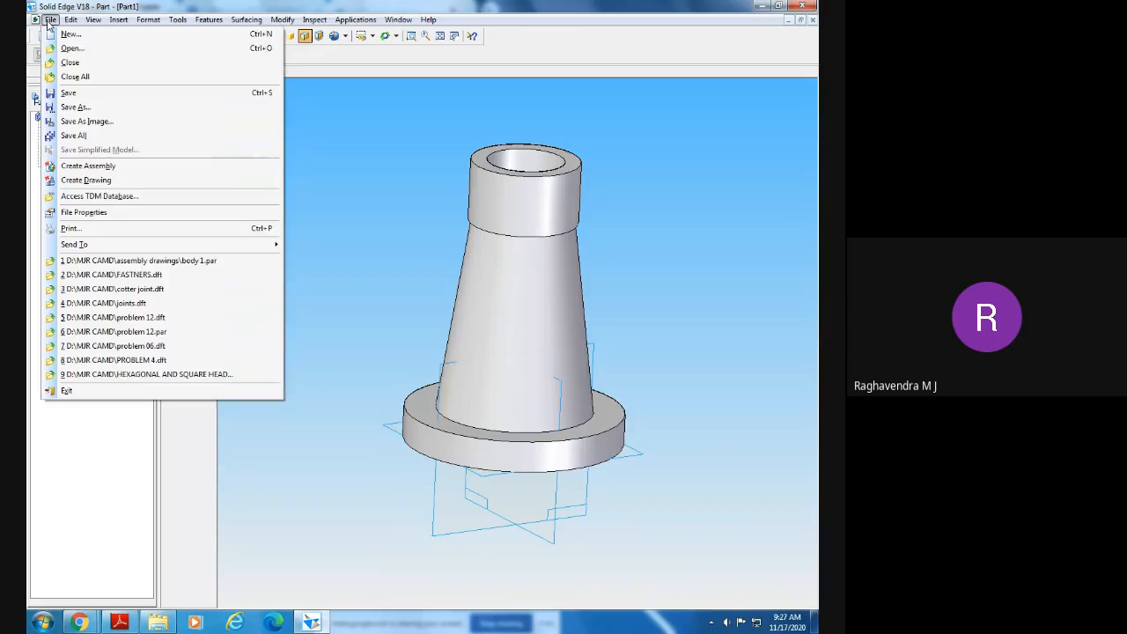
left_click(75, 92)
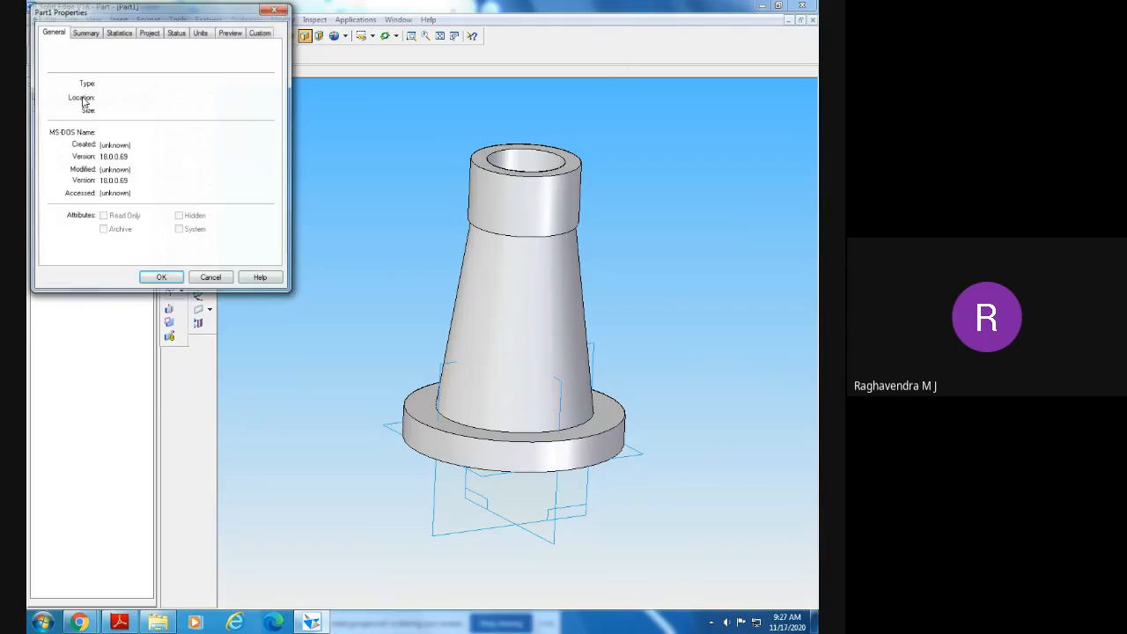
left_click(276, 9)
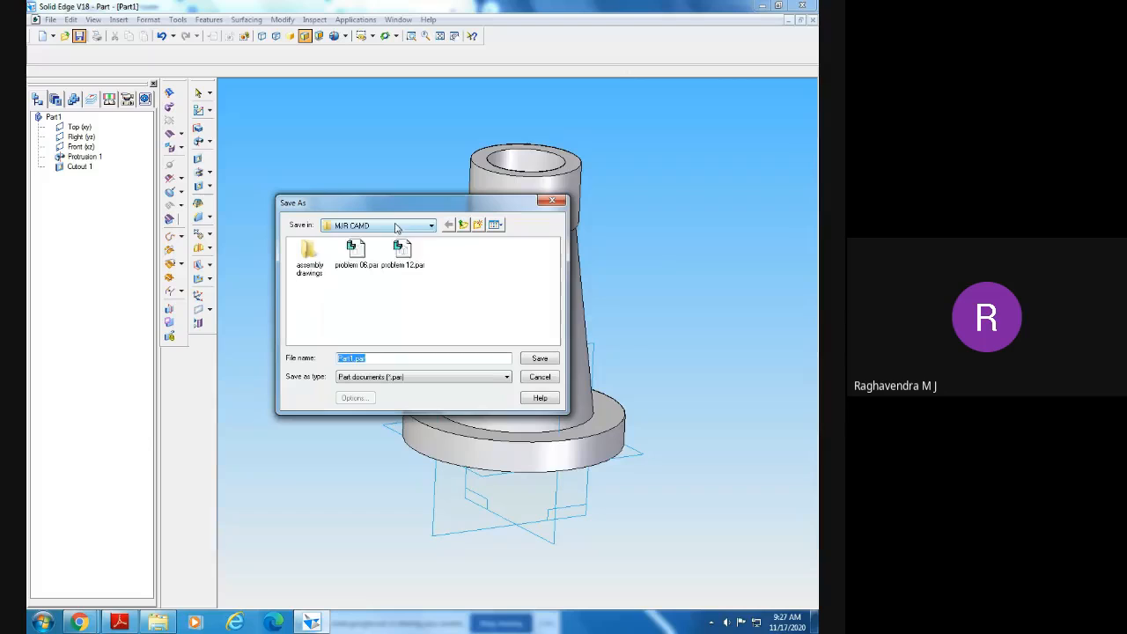
left_click(396, 226)
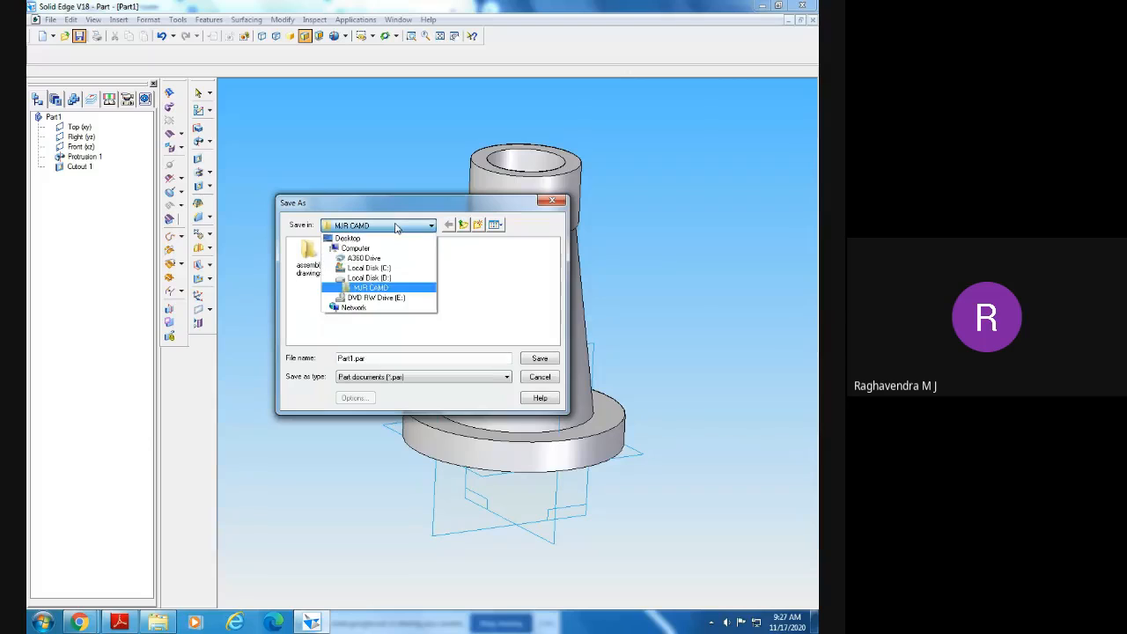
left_click(395, 287)
double_click(310, 255)
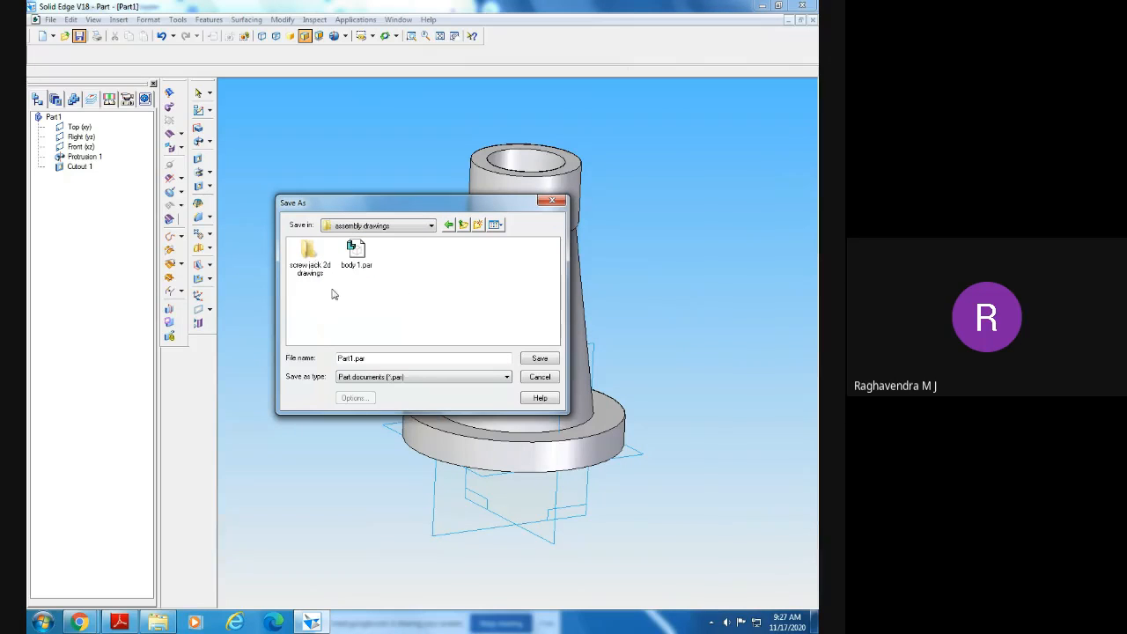
left_click(361, 359)
left_click_drag(352, 359, 311, 354)
type("body 2")
left_click(537, 362)
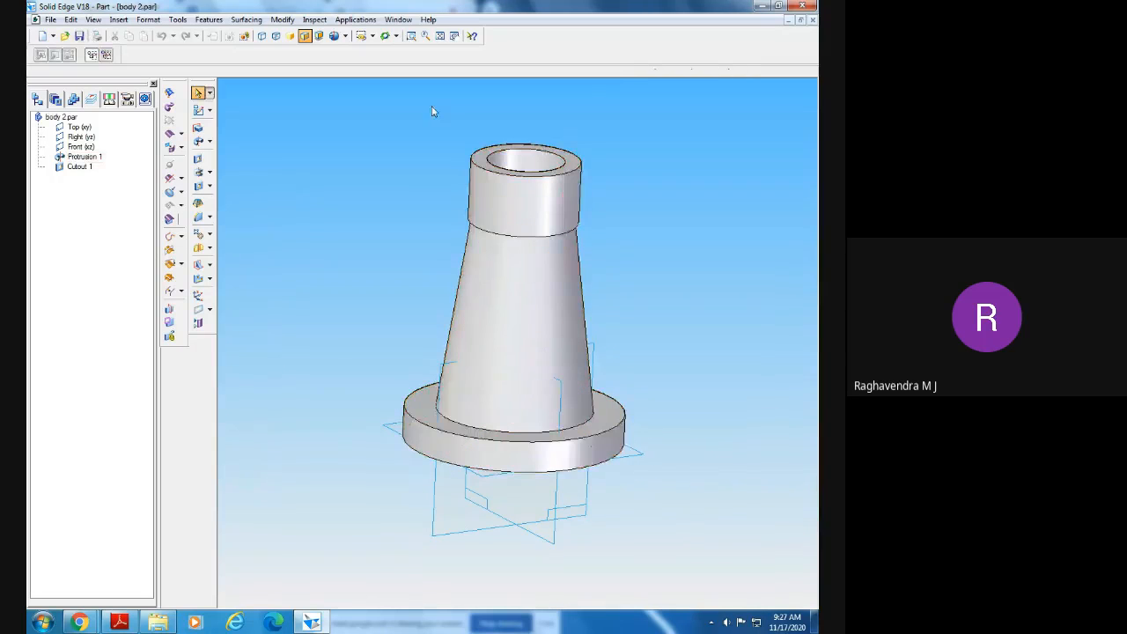
- Inspect the finished body in a side elevation, the top view and the isometric view, fitting it to the window
left_click(439, 38)
left_click(373, 36)
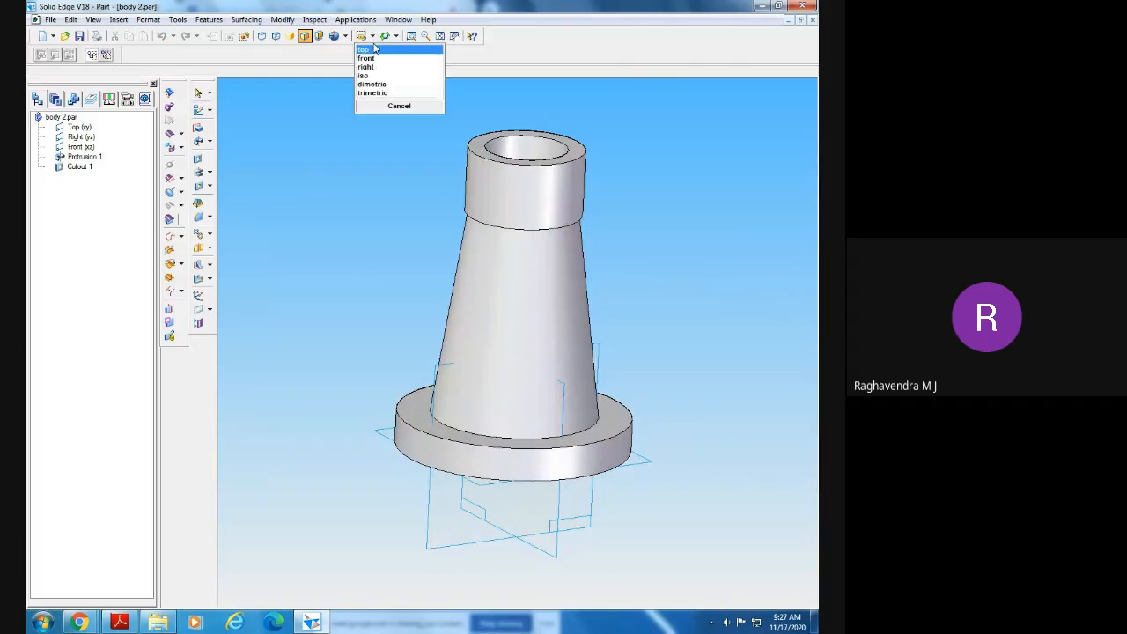
left_click(378, 63)
left_click(439, 36)
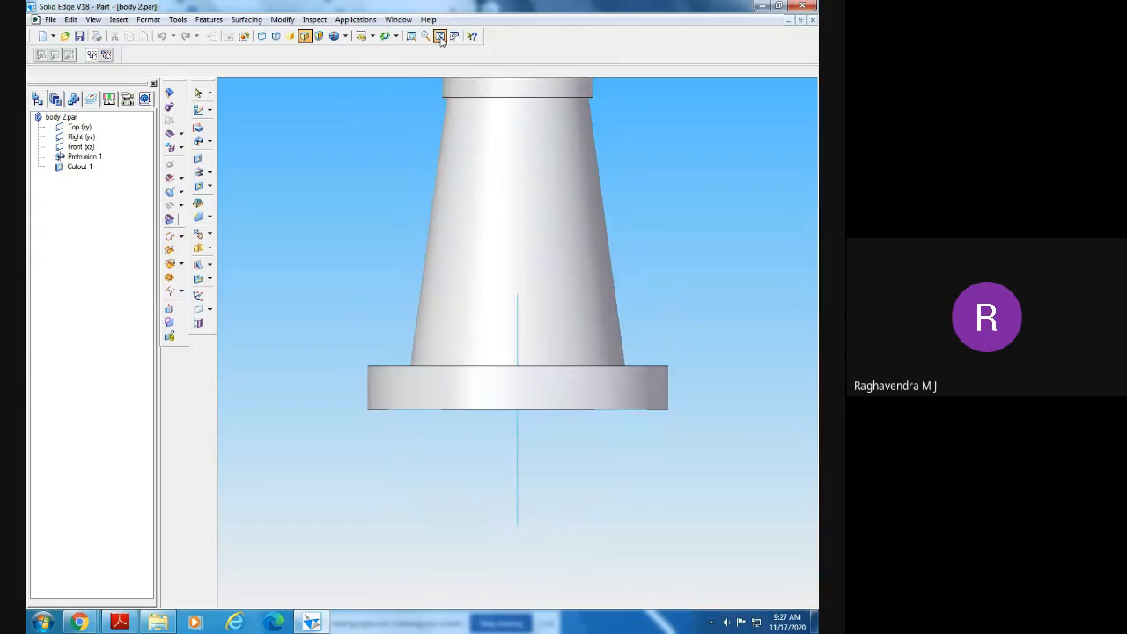
left_click(371, 36)
left_click(368, 51)
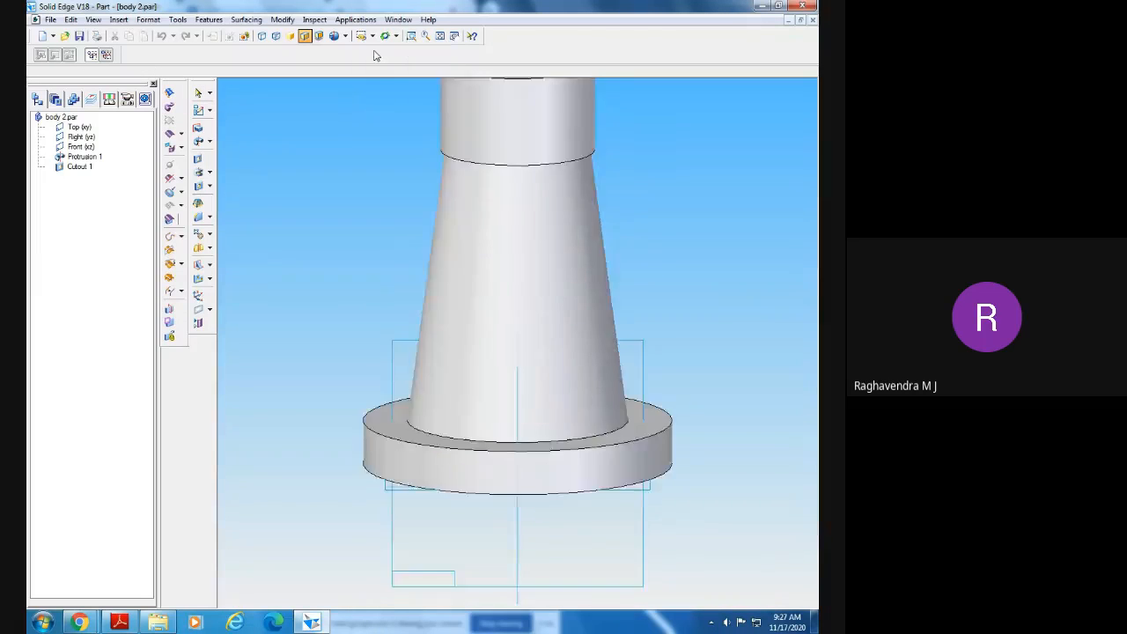
left_click(372, 36)
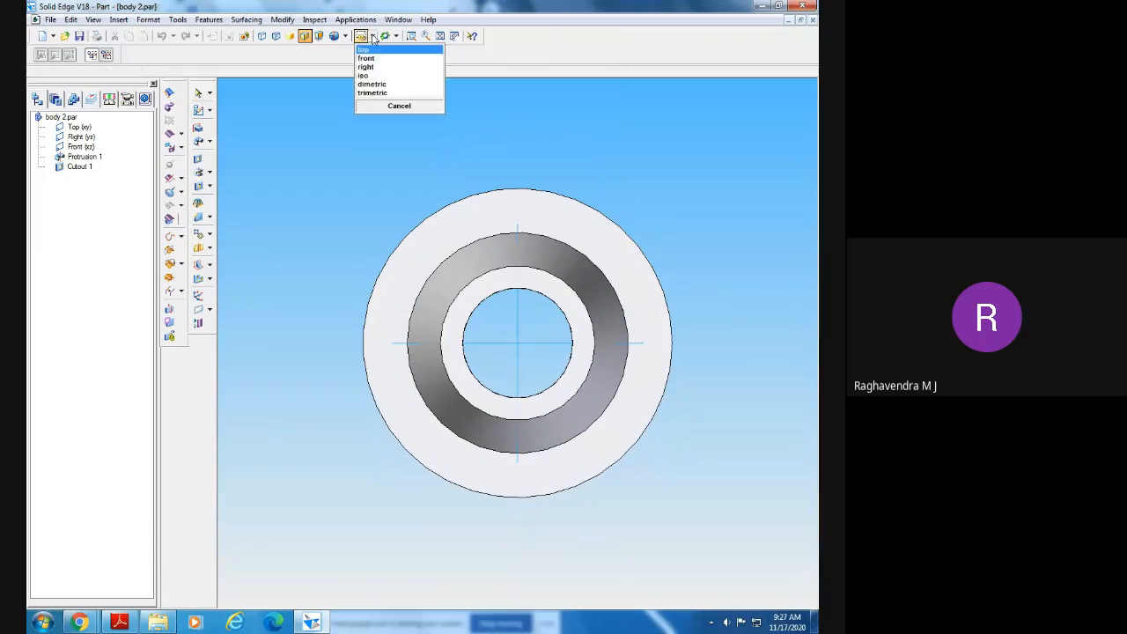
left_click(377, 80)
left_click(439, 36)
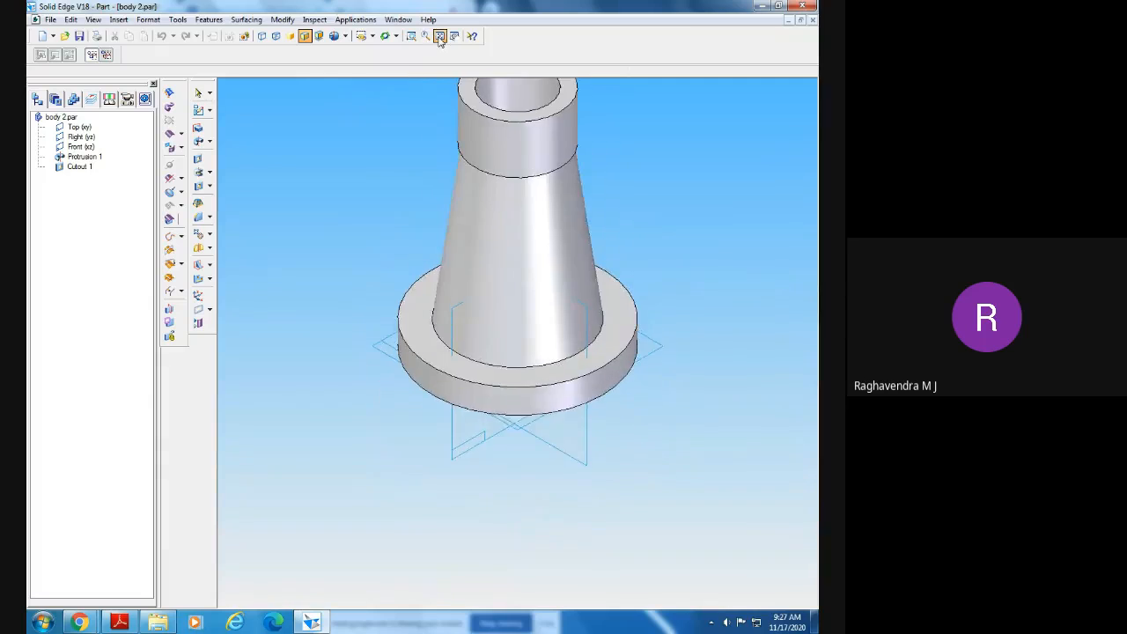
- Inspect the body in the dimetric and trimetric views and from a freely rotated angle
left_click(372, 36)
left_click(376, 85)
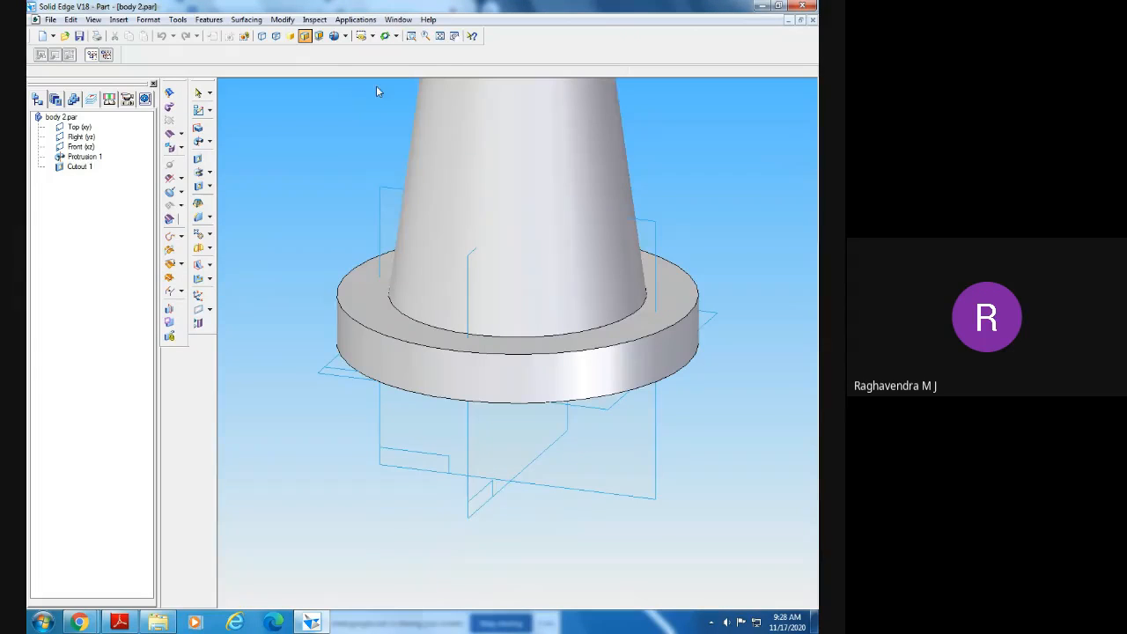
left_click(439, 37)
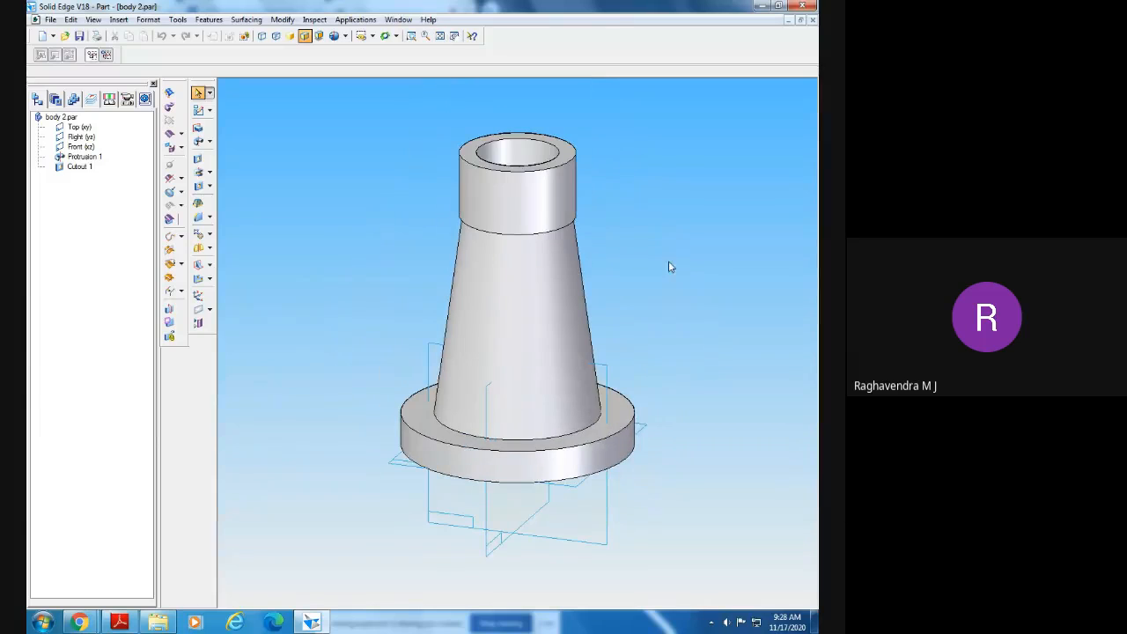
left_click(372, 36)
left_click(384, 94)
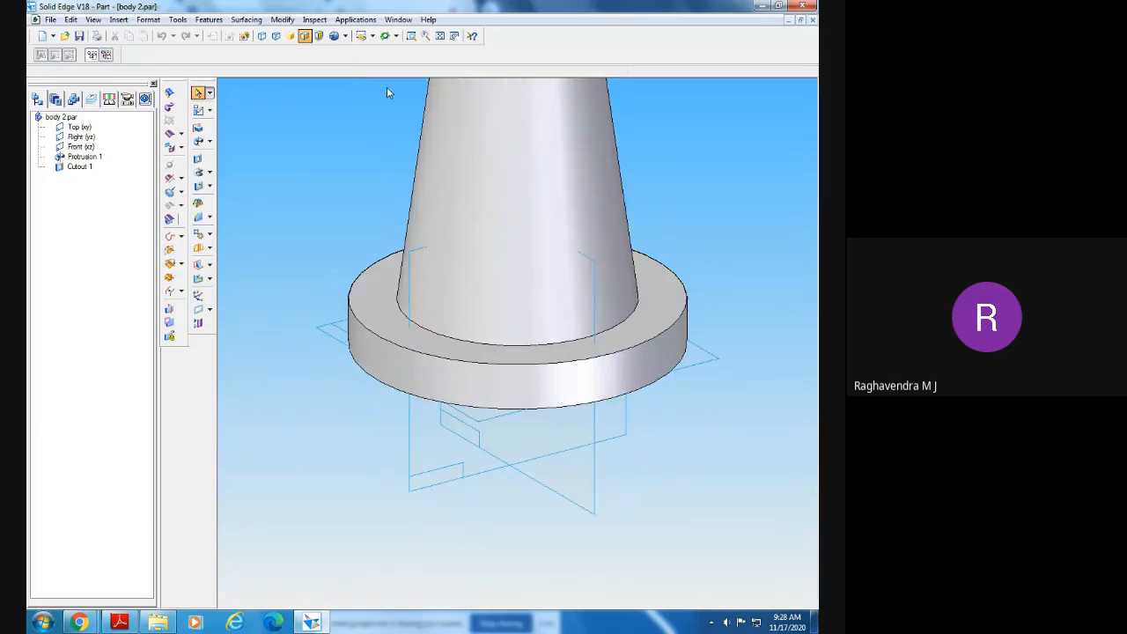
left_click(439, 36)
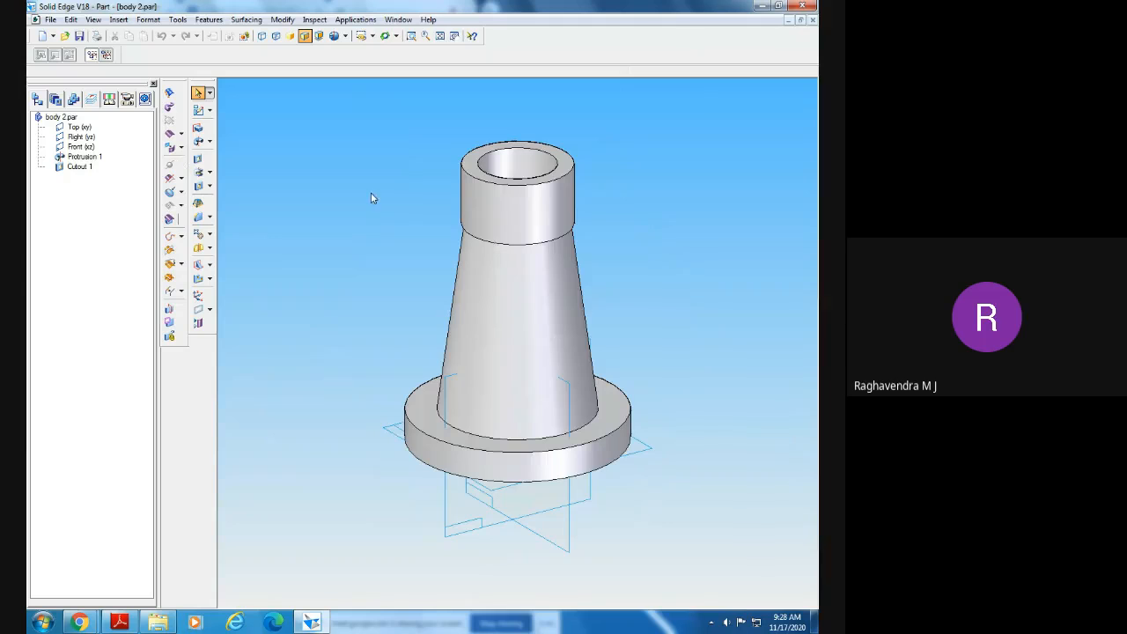
middle_click_drag(371, 193, 340, 169)
middle_click_drag(694, 430, 703, 368)
- Save and close the body file in its isometric view, and start a new solid part
left_click(372, 36)
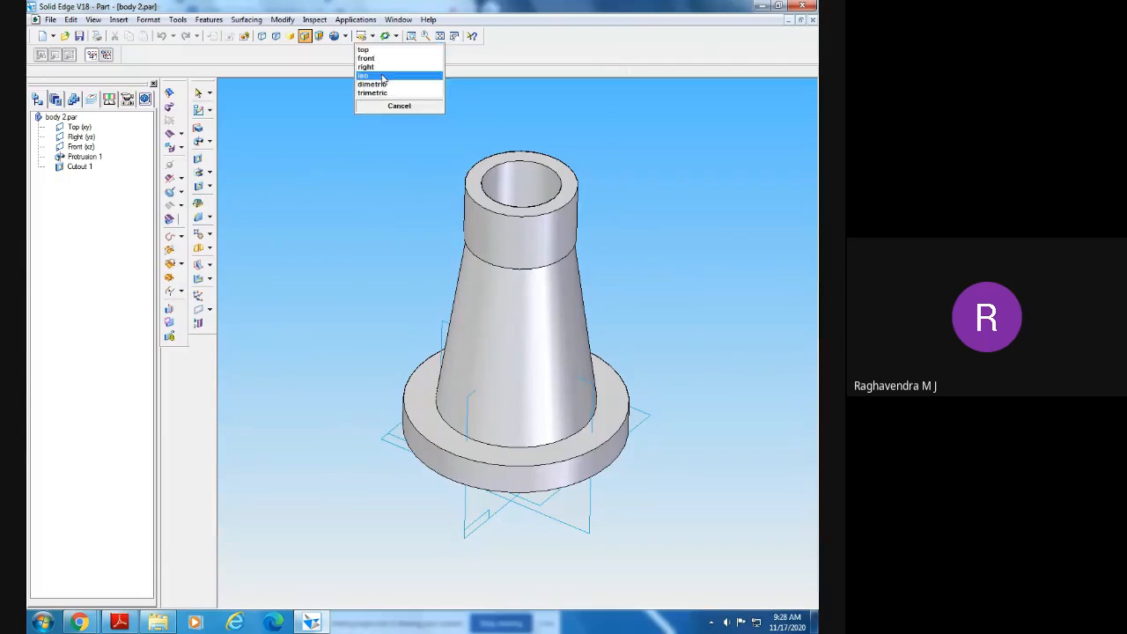
left_click(383, 78)
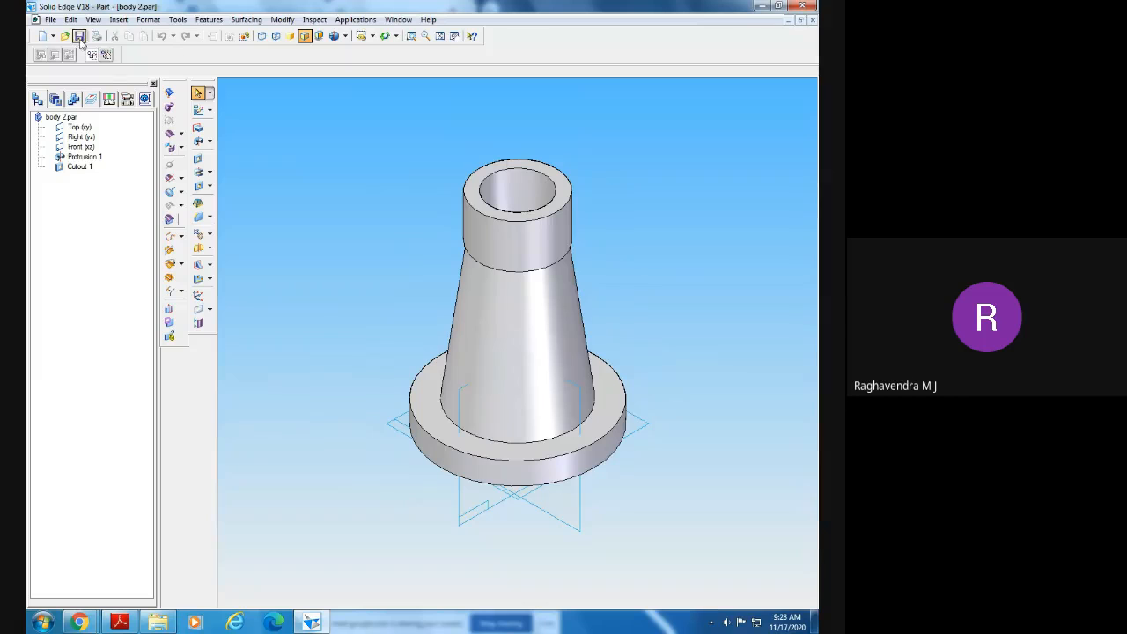
left_click(812, 21)
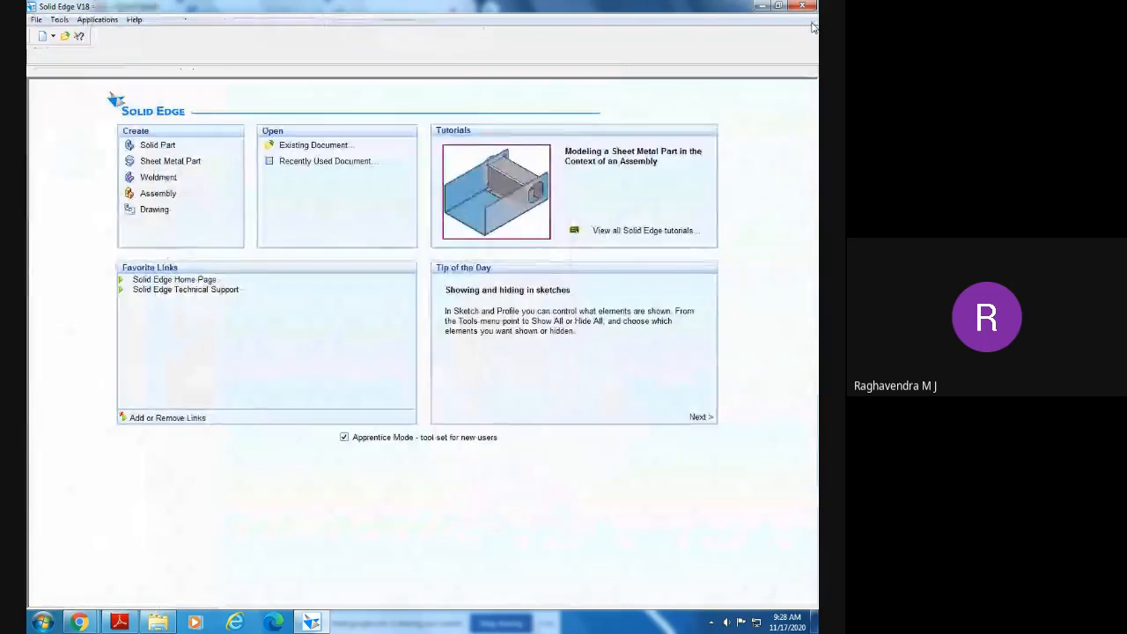
left_click(158, 145)
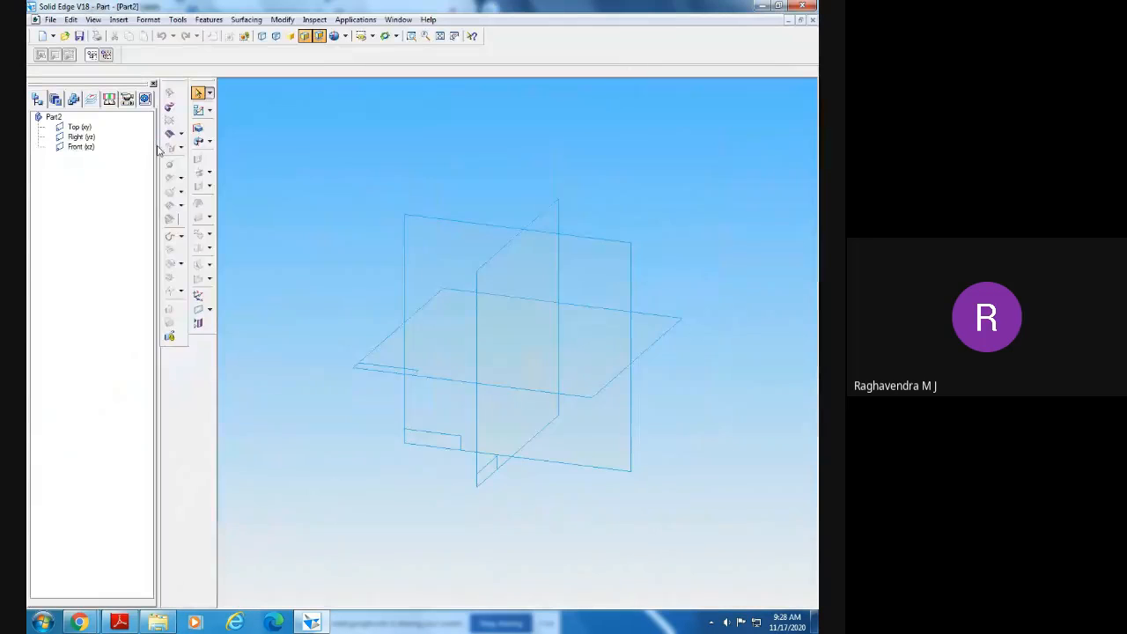
- Switch to the screw jack drawing in Adobe Reader and examine the dimensions of the nut, item 2
left_click(119, 623)
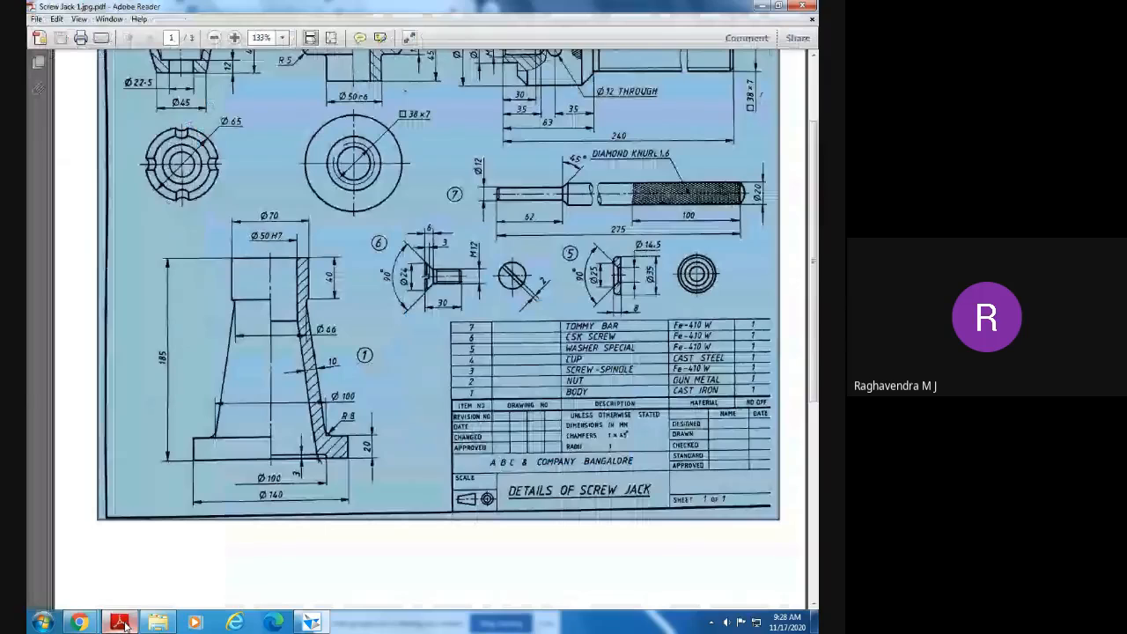
scroll(324, 284, "up", 3)
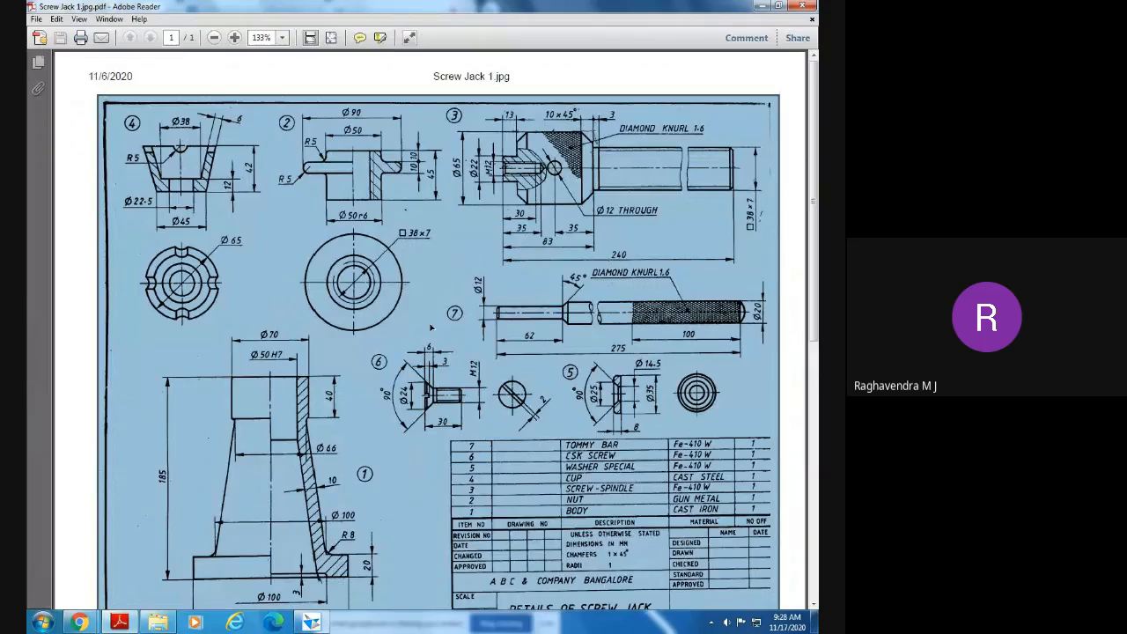
scroll(502, 448, "down", 2)
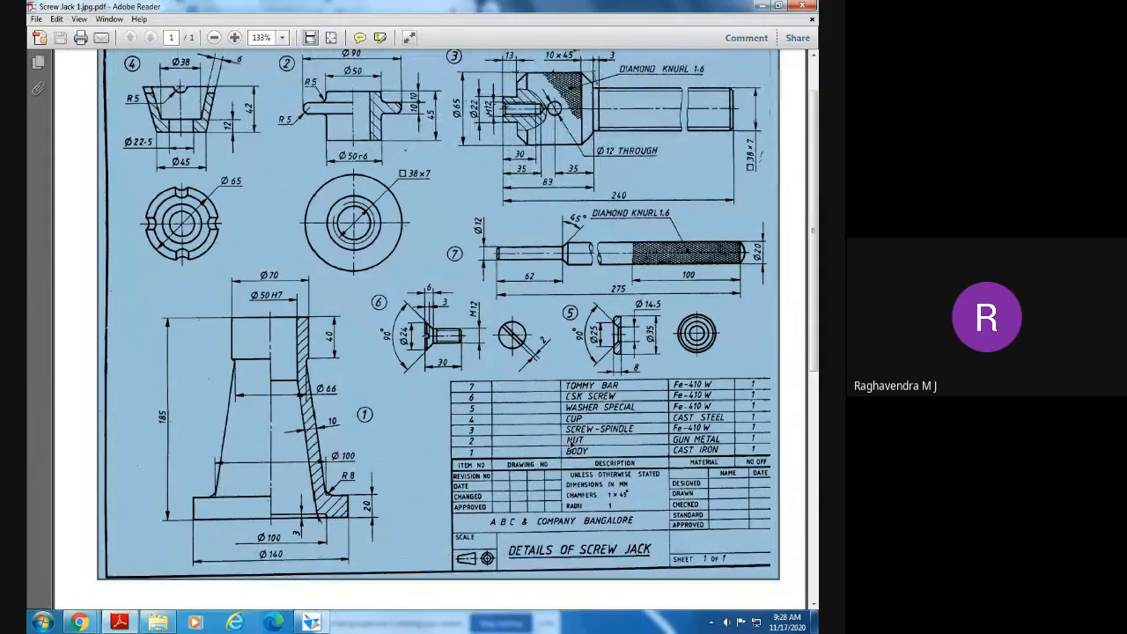
scroll(369, 143, "up", 2)
scroll(369, 142, "up", 2, "ctrl")
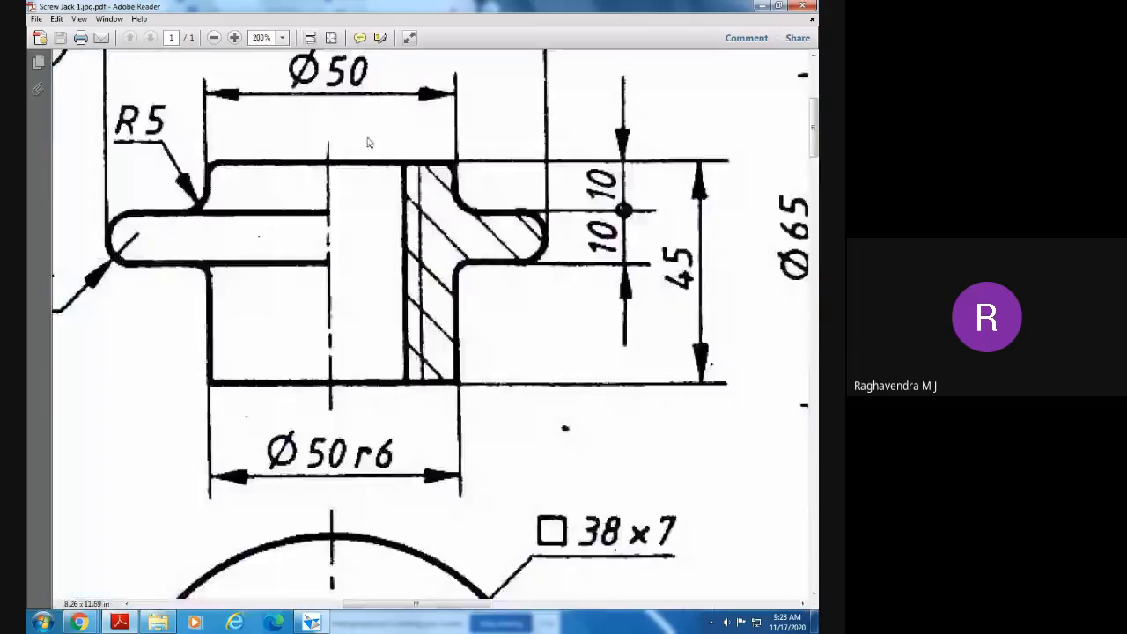
- Examine the nut's section and plan views, item 2, on the complete screw jack detail sheet
scroll(369, 142, "down", 3, "ctrl")
scroll(394, 115, "up", 1, "ctrl")
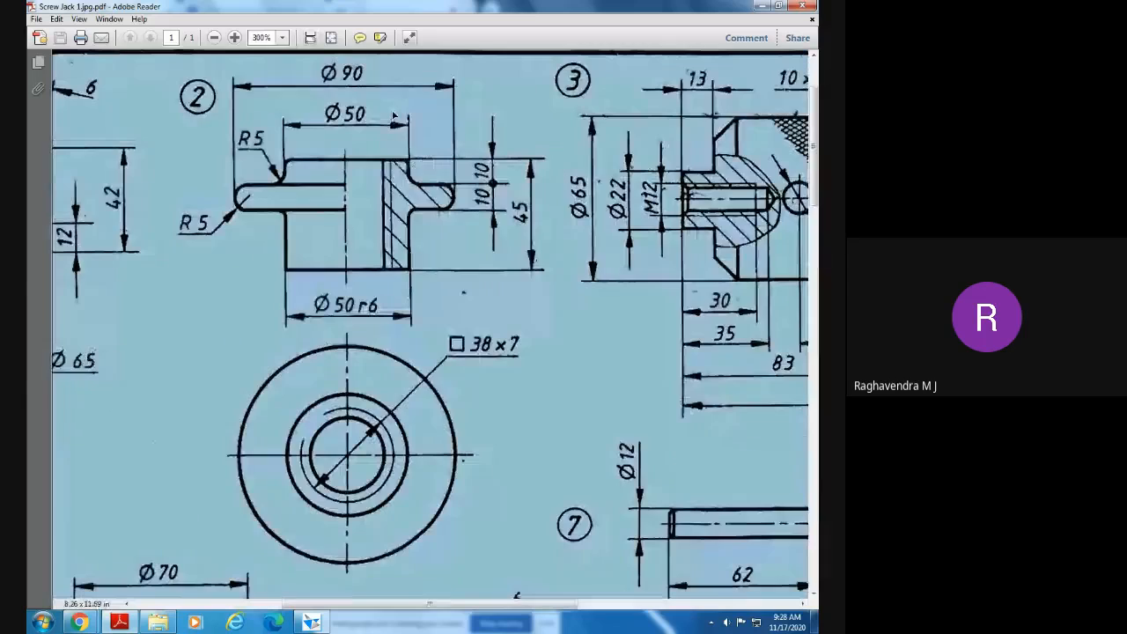
left_click(499, 297)
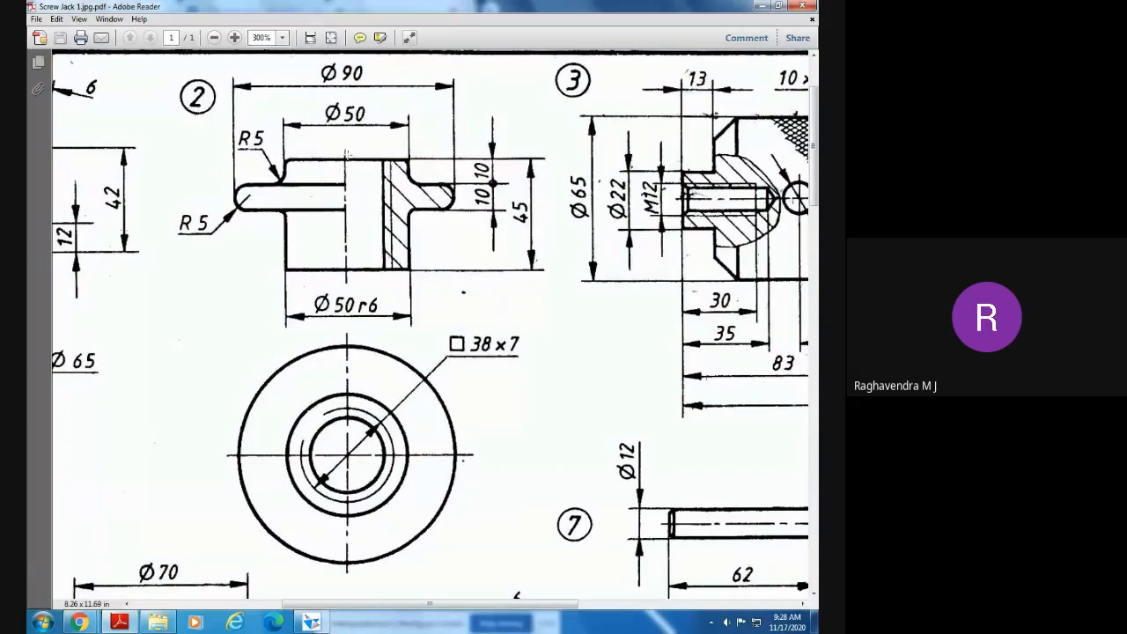
left_click(349, 148)
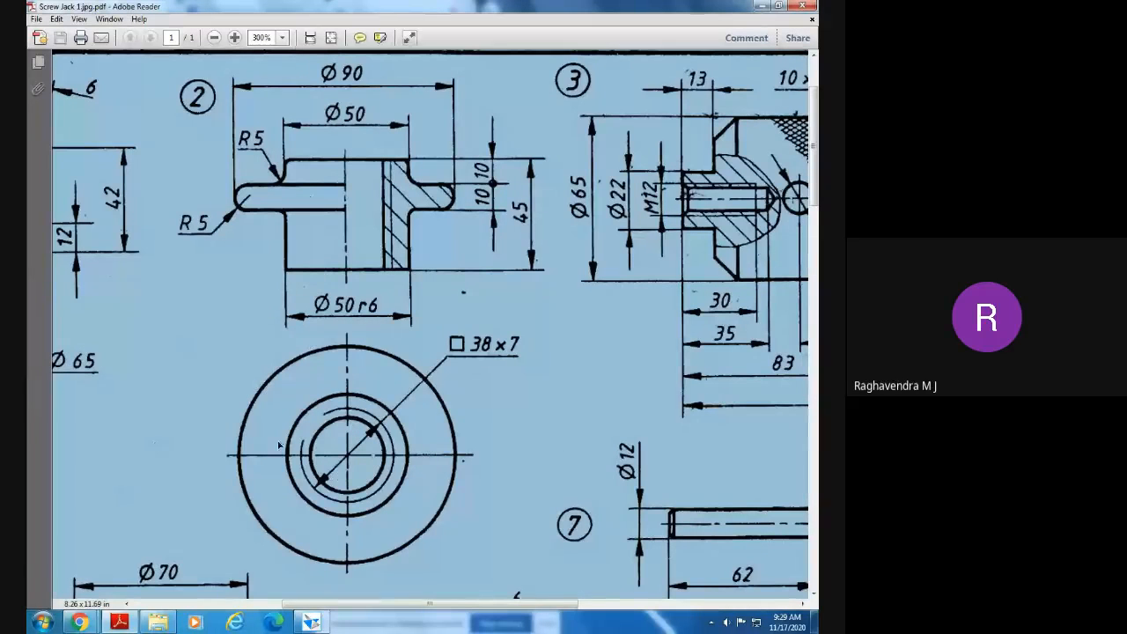
scroll(299, 311, "down", 5)
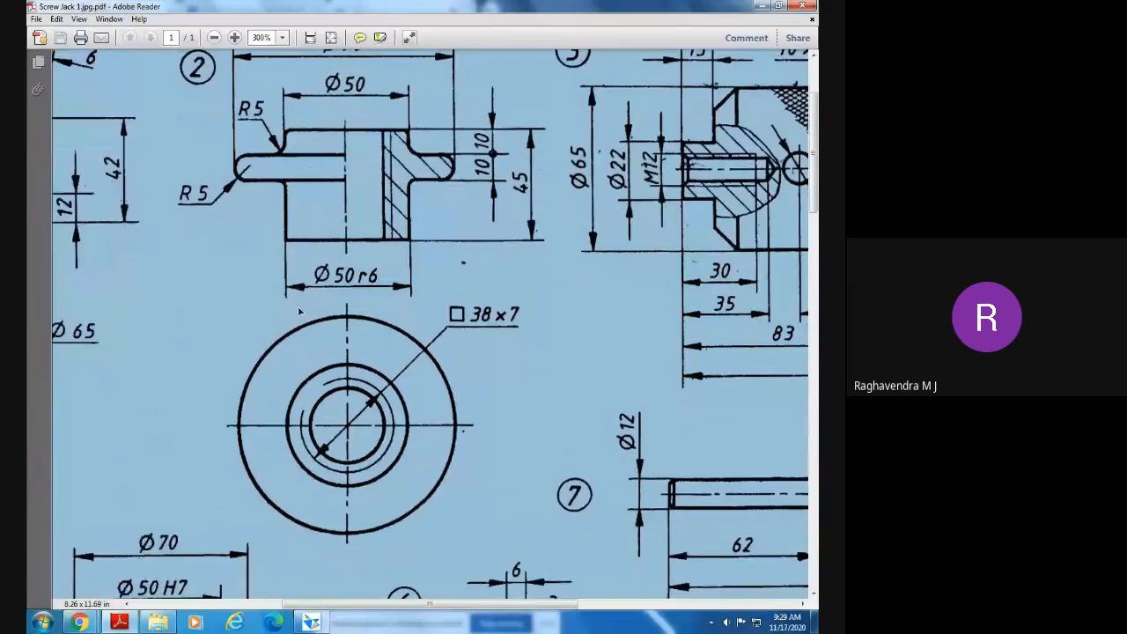
scroll(299, 311, "down", 3, "ctrl")
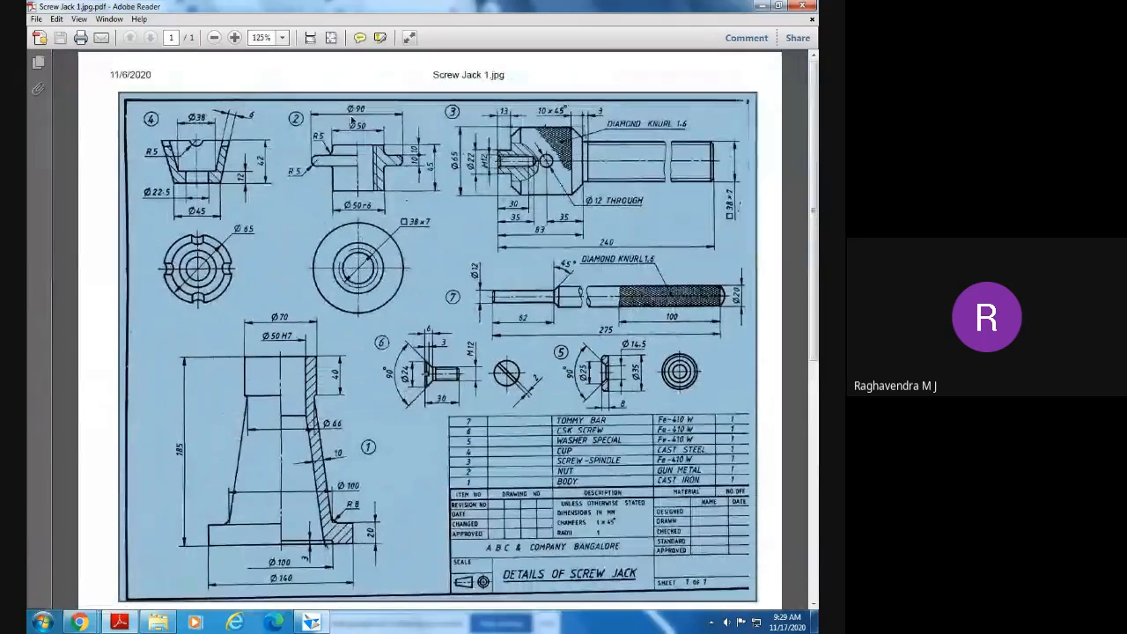
scroll(362, 158, "up", 1, "ctrl")
scroll(362, 154, "up", 1, "ctrl")
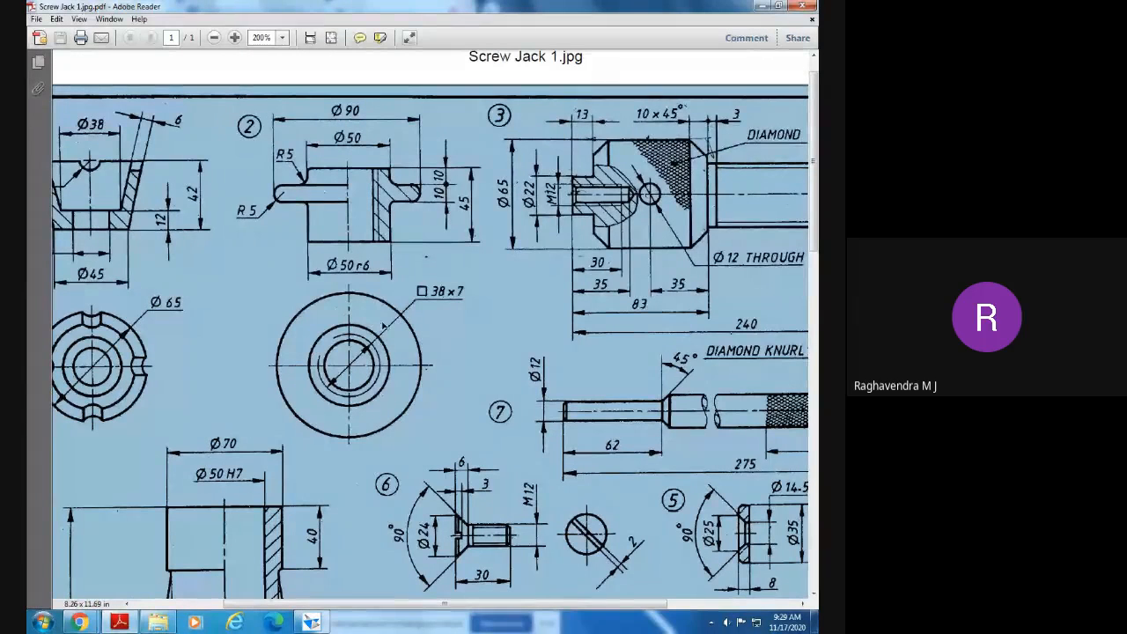
- Close the full sheet and open Screw Jack Part 2 Nut .jpg.pdf from the screw jack 2d drawings folder
left_click(810, 19)
left_click(803, 7)
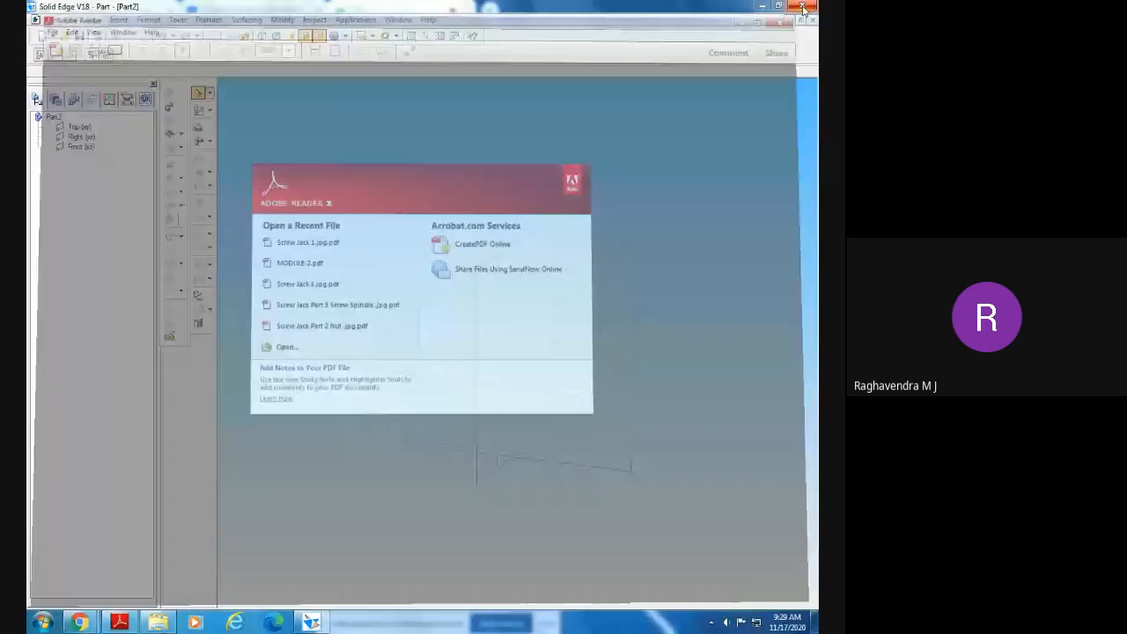
left_click(161, 622)
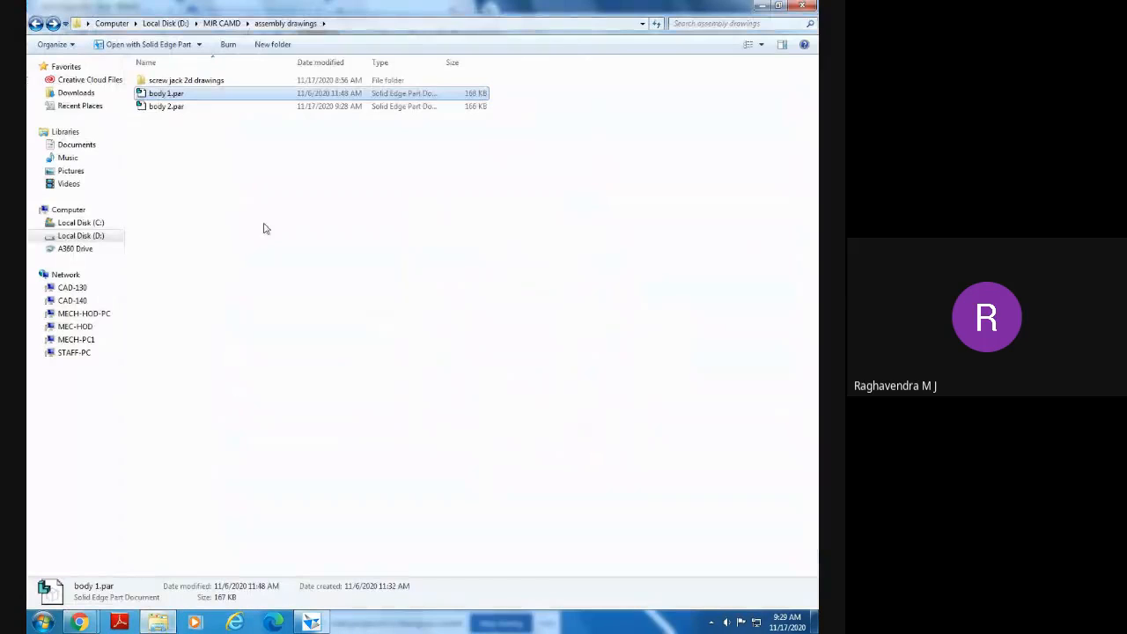
double_click(176, 80)
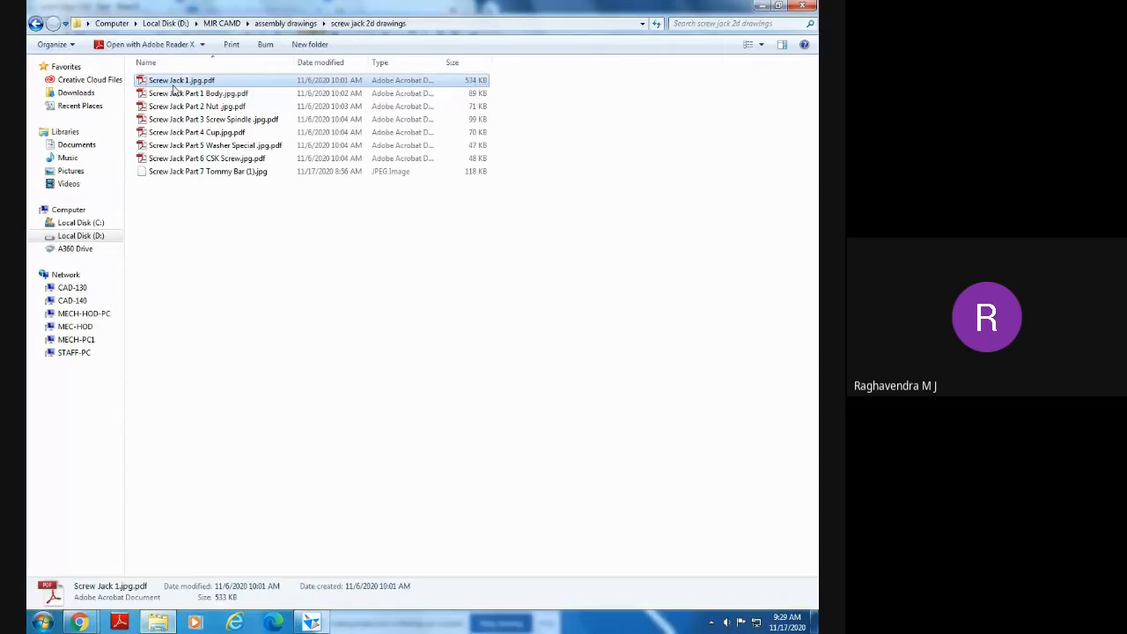
left_click(183, 107)
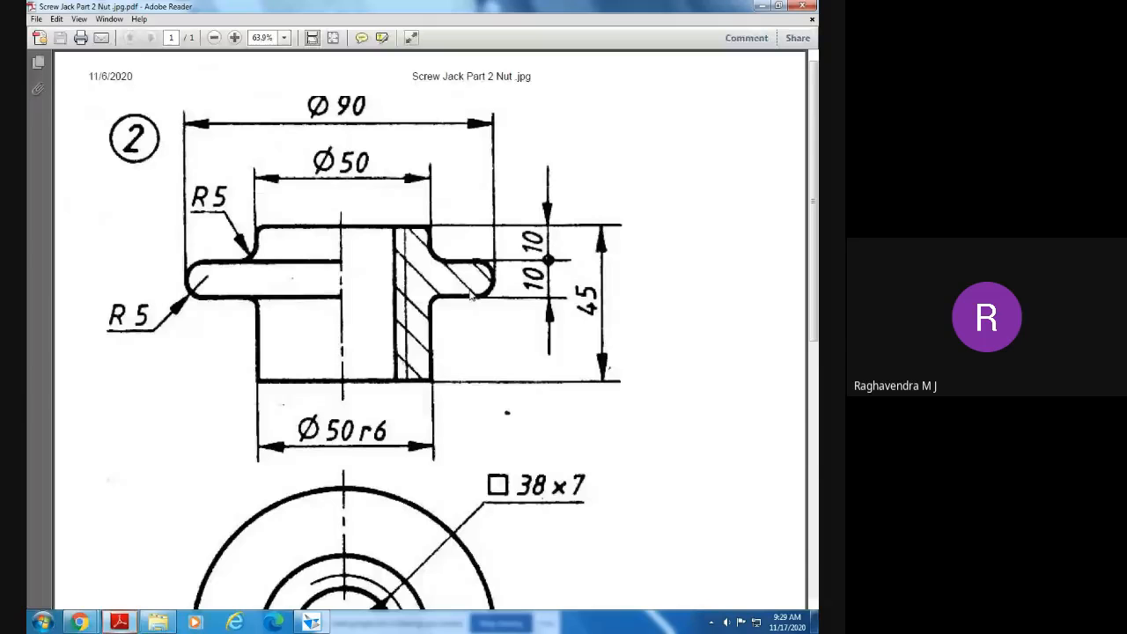
- Study the nut's individual drawing, checking the diameters, heights, R5 radii and square thread callout in both views
scroll(420, 380, "down", 5)
scroll(420, 380, "down", 2, "ctrl")
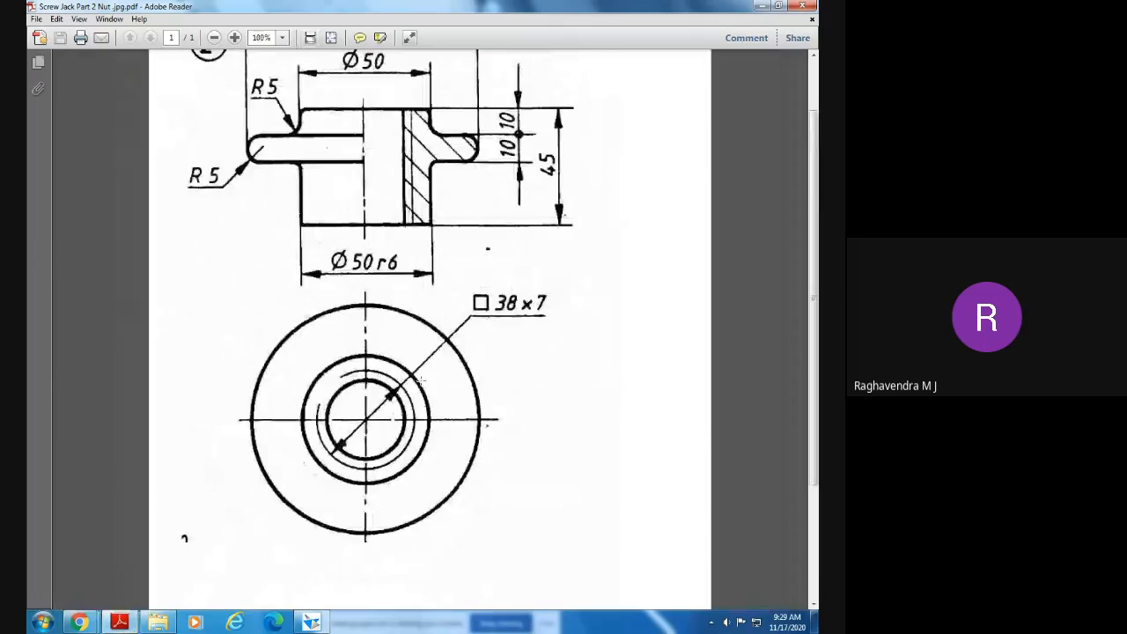
scroll(430, 345, "up", 2)
scroll(432, 339, "down", 1, "ctrl")
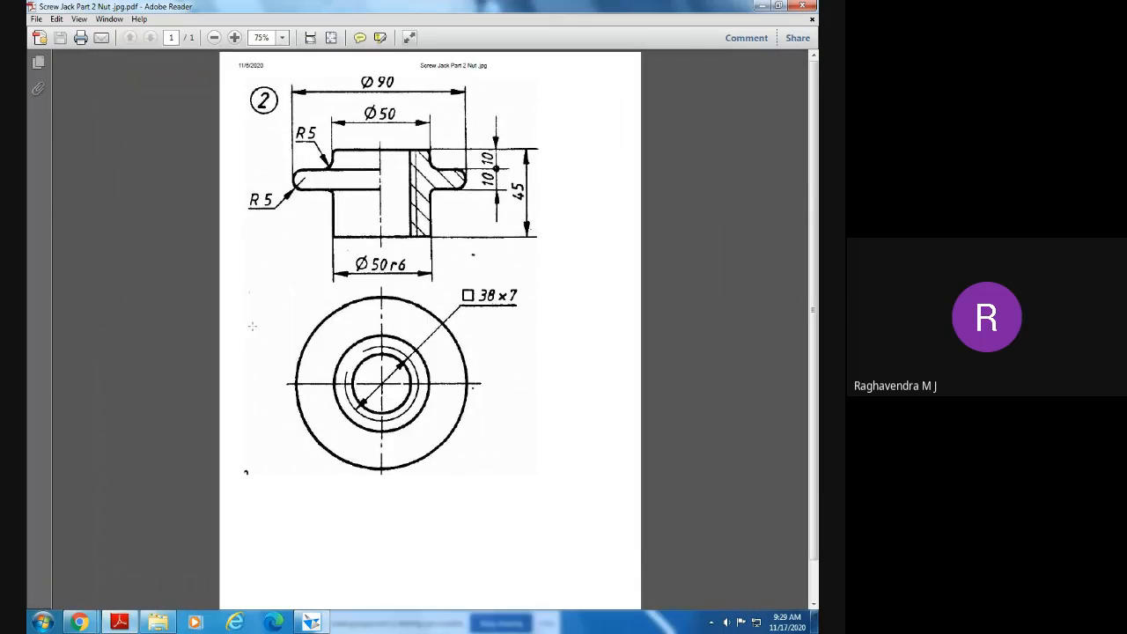
left_click(316, 326)
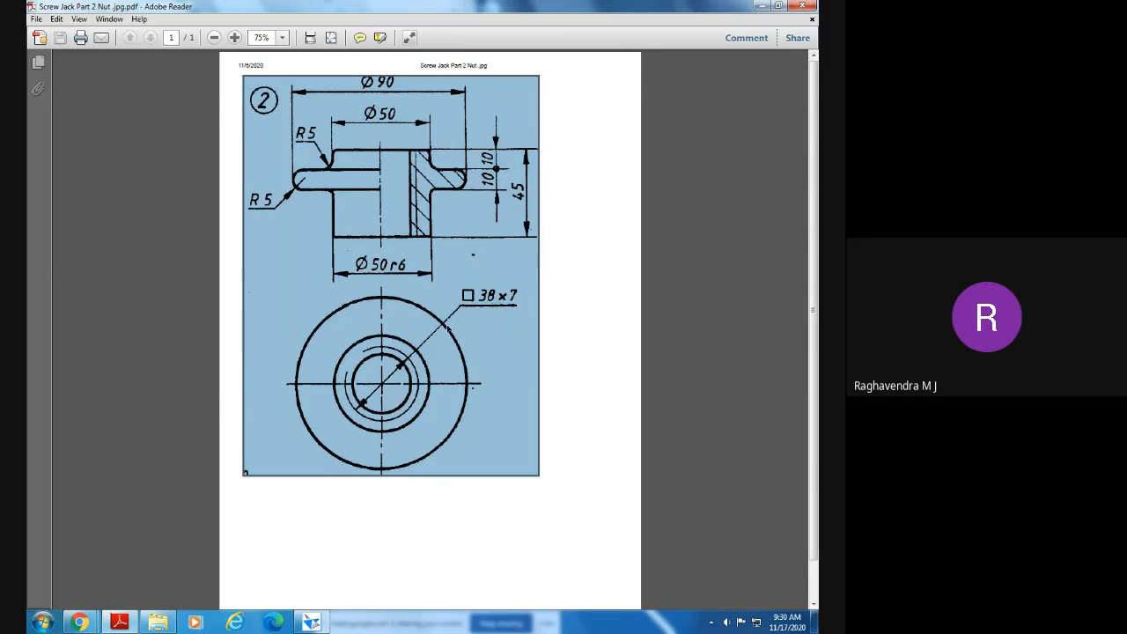
left_click(401, 221)
left_click(354, 244)
left_click(696, 376)
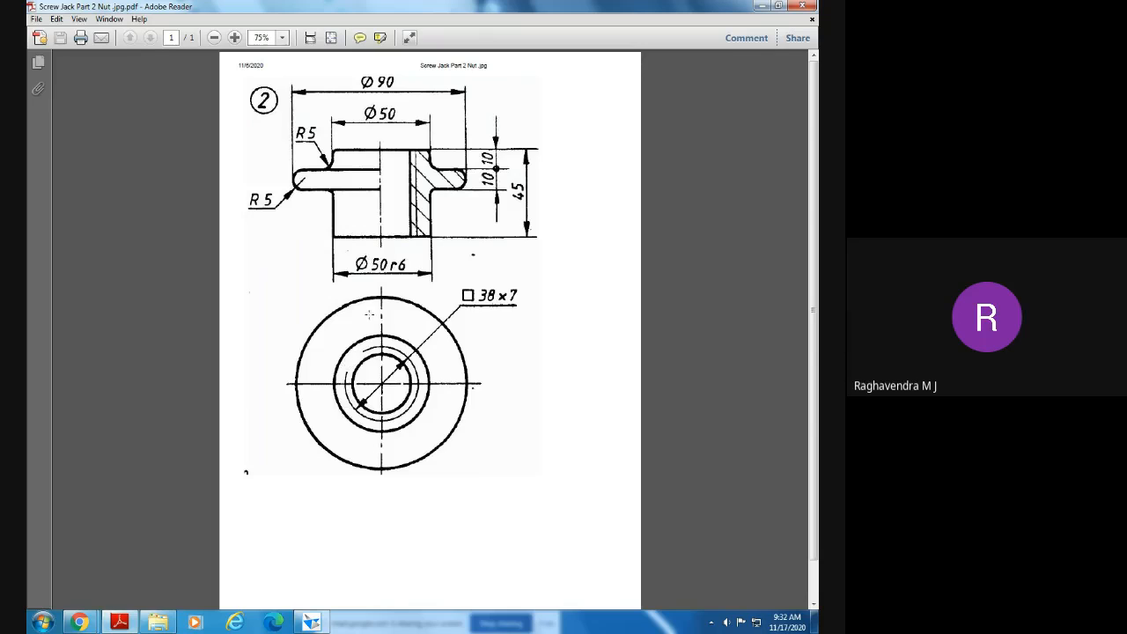
left_click(403, 167)
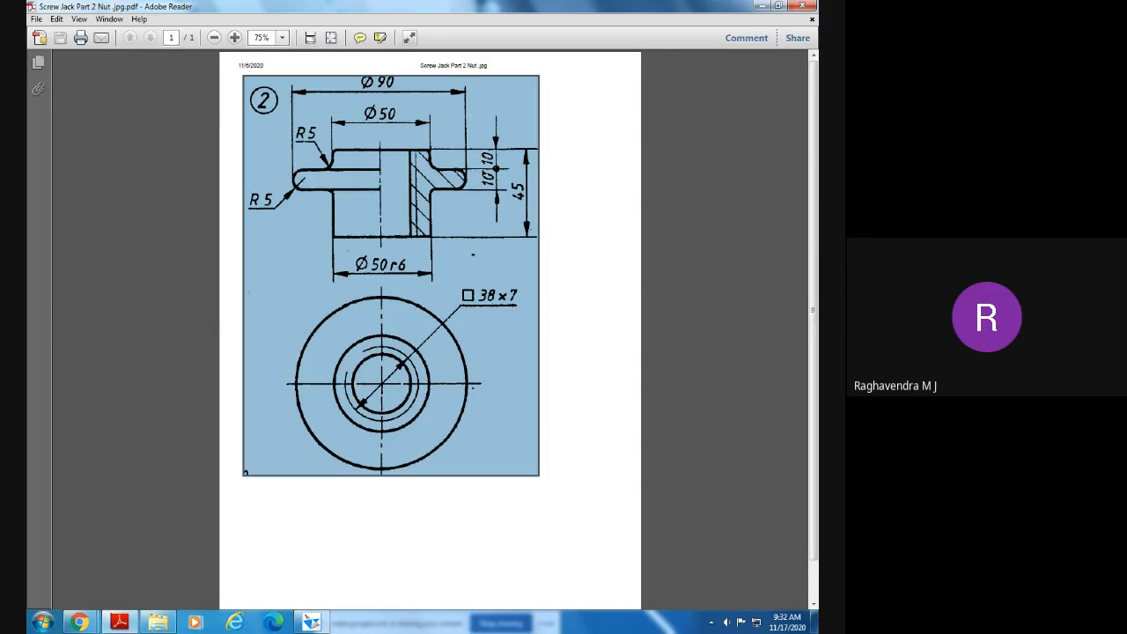
- Switch to Solid Edge and start a Revolved Protrusion profile on the front (xz) plane, checking the nut drawing for reference
left_click(311, 623)
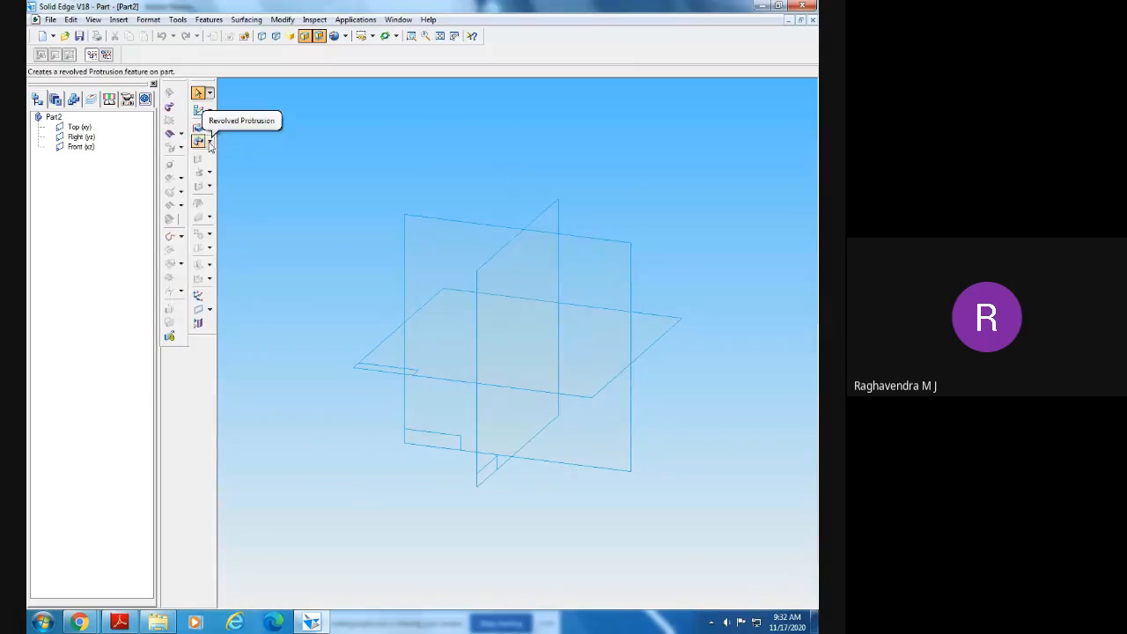
left_click(209, 142)
left_click(239, 141)
left_click(432, 242)
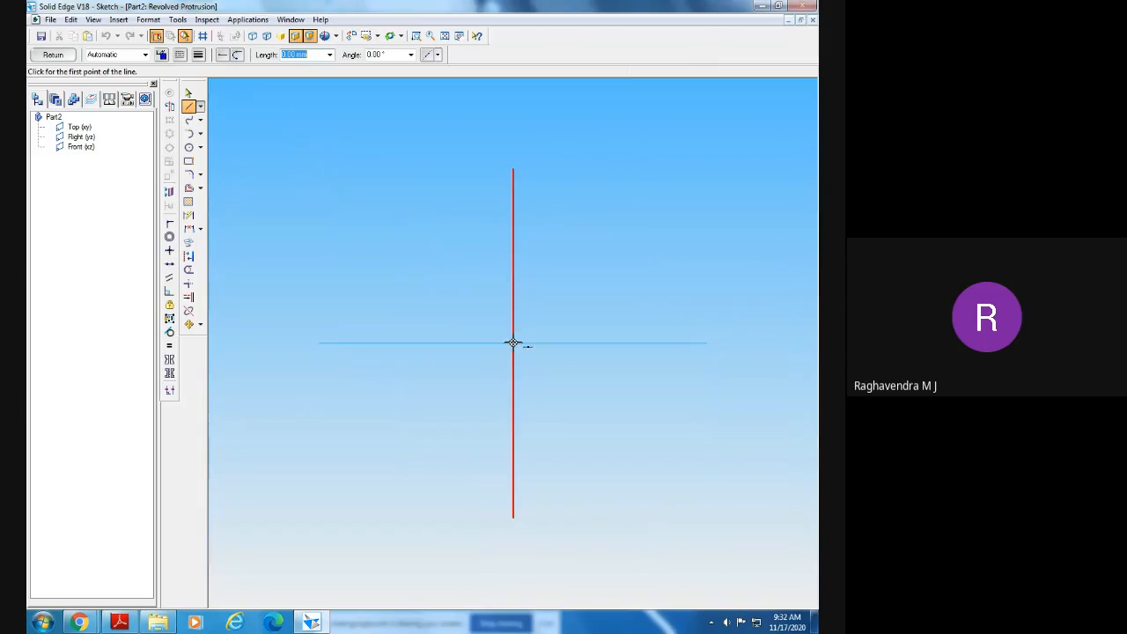
left_click(120, 623)
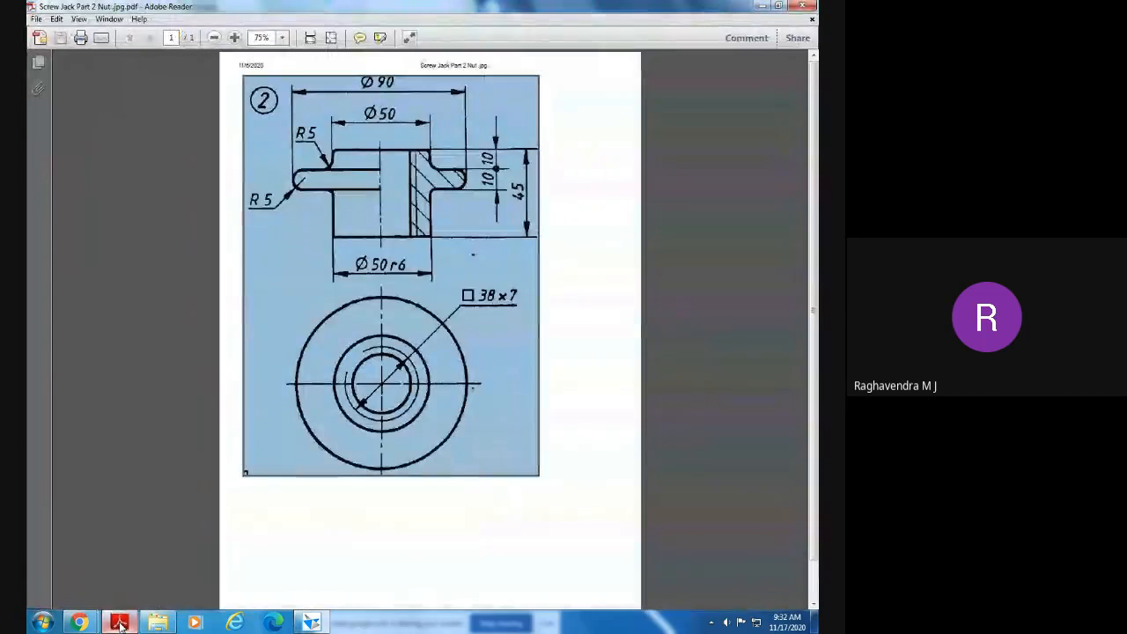
left_click(120, 623)
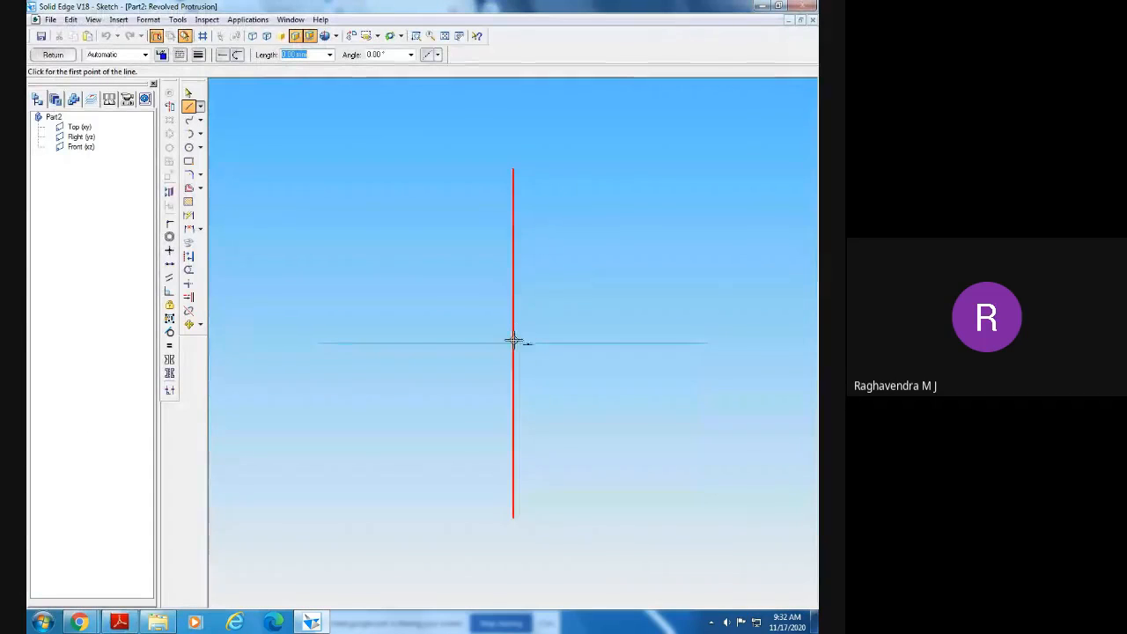
- Draw a 45 mm vertical line upward from the origin along the vertical reference and dimension its length
left_click(514, 344)
type("45")
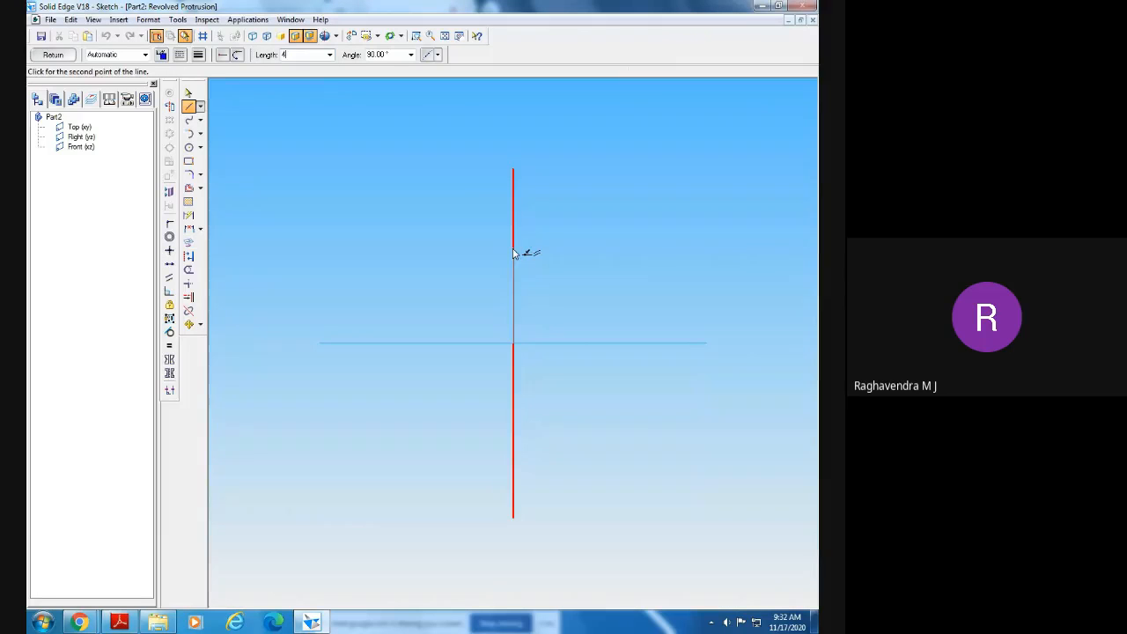
key("Tab")
left_click(514, 247)
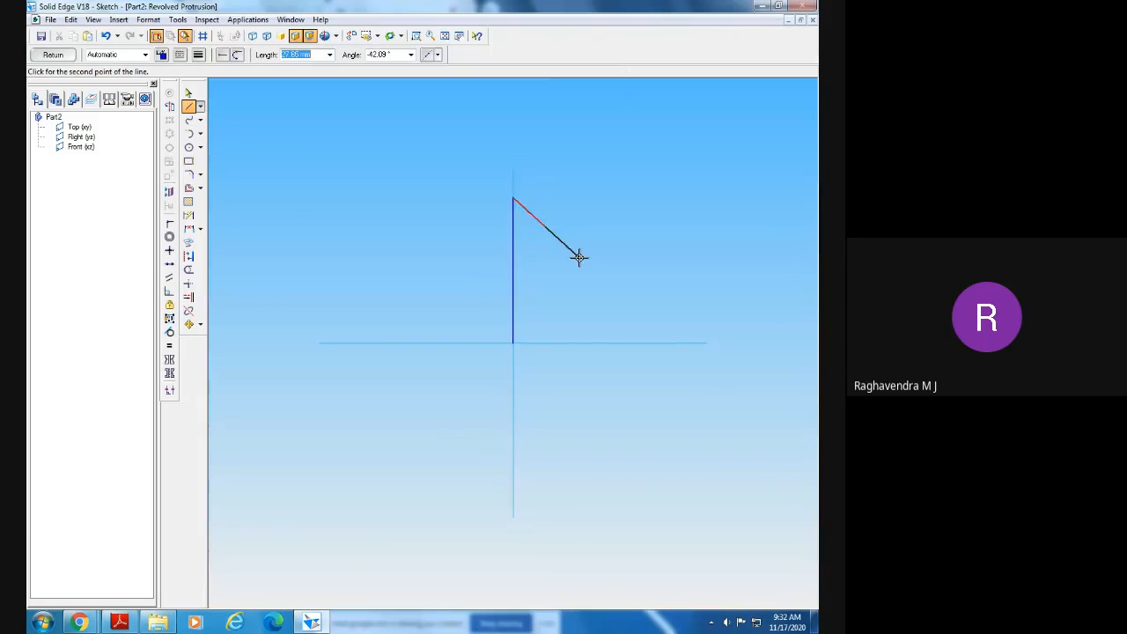
right_click(607, 243)
left_click(188, 217)
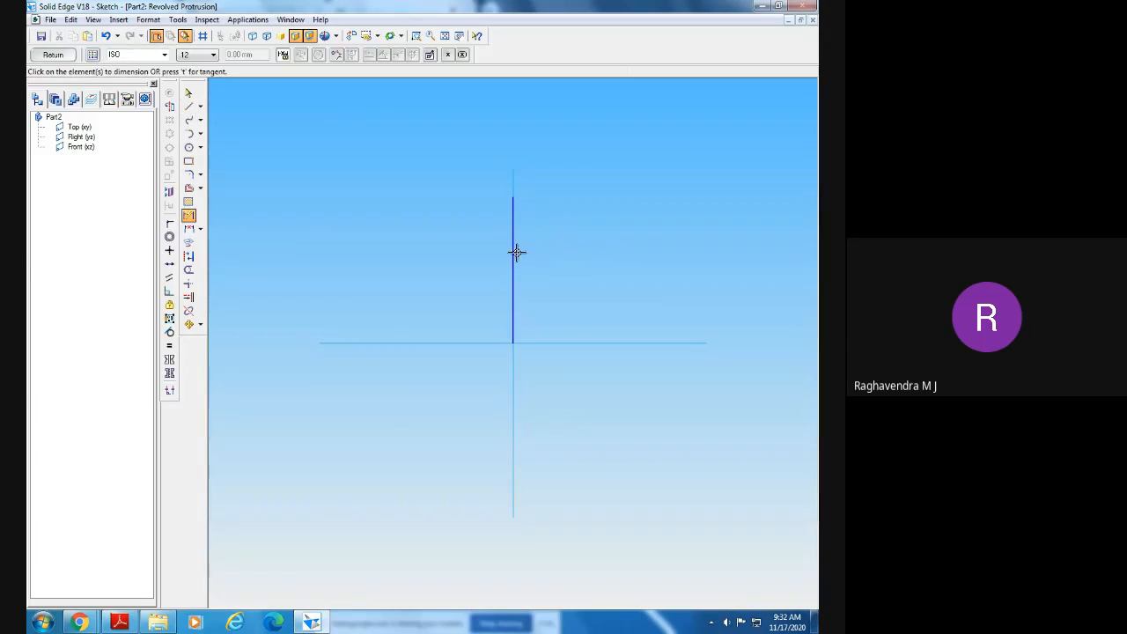
left_click(513, 253)
left_click(493, 265)
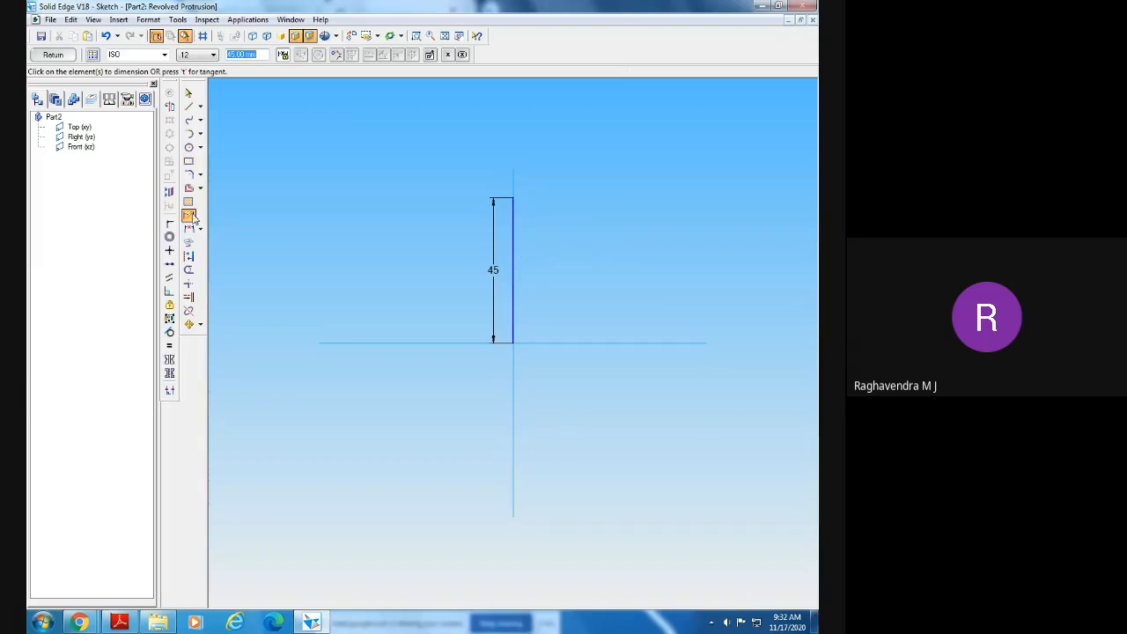
- Draw a 25 mm horizontal line outward from the upper end of the 45 mm line, consulting the nut drawing
left_click(188, 105)
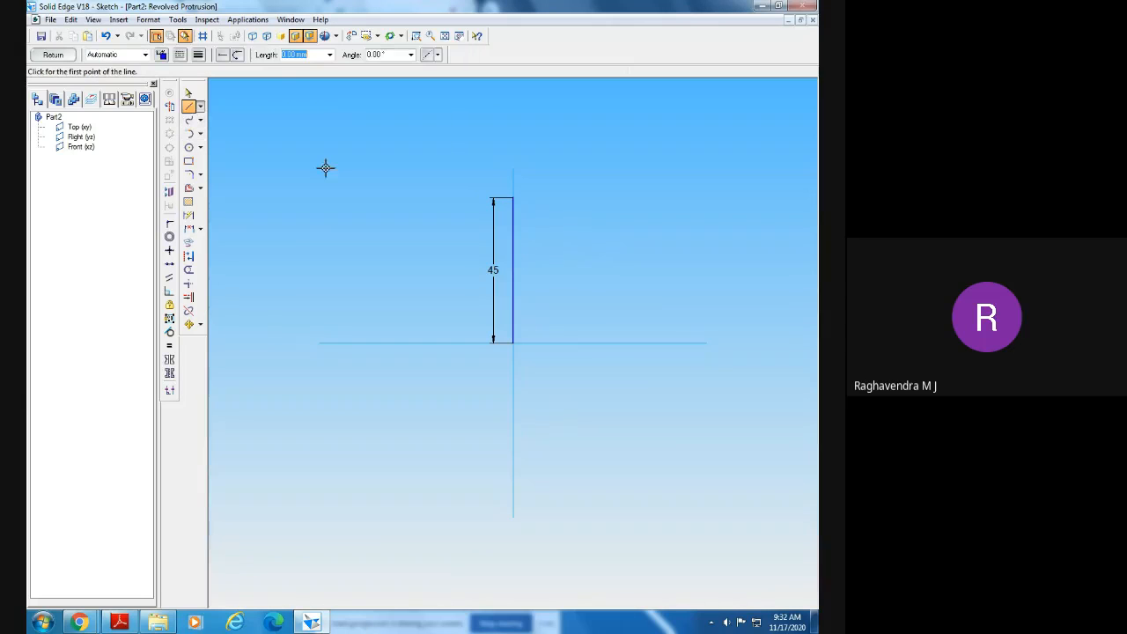
left_click(514, 197)
right_click(559, 196)
left_click(514, 197)
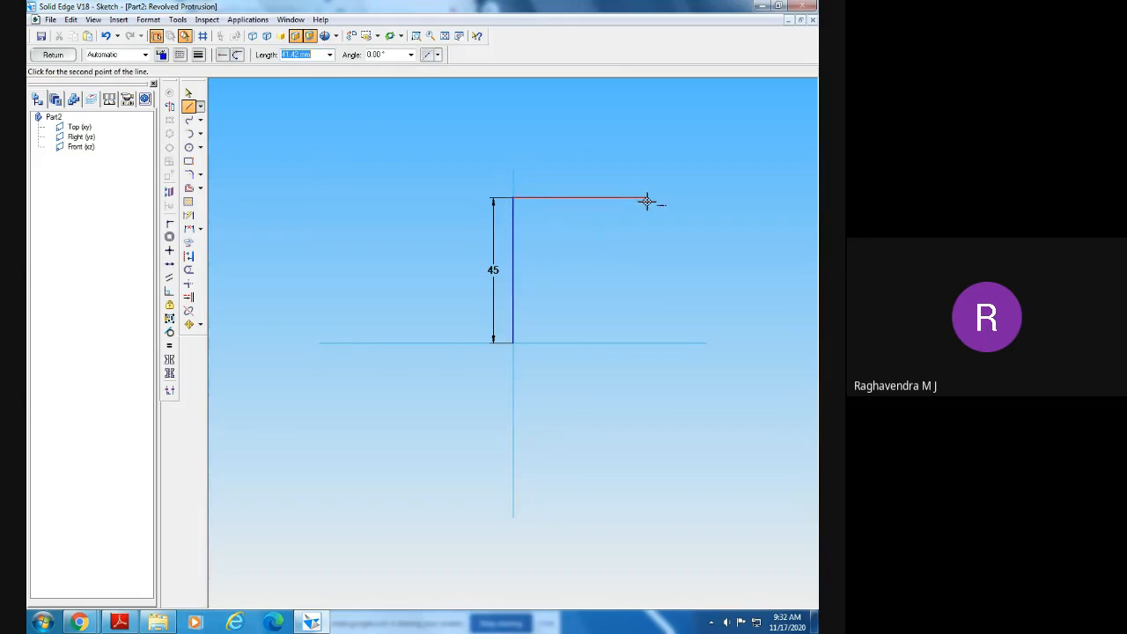
left_click(122, 624)
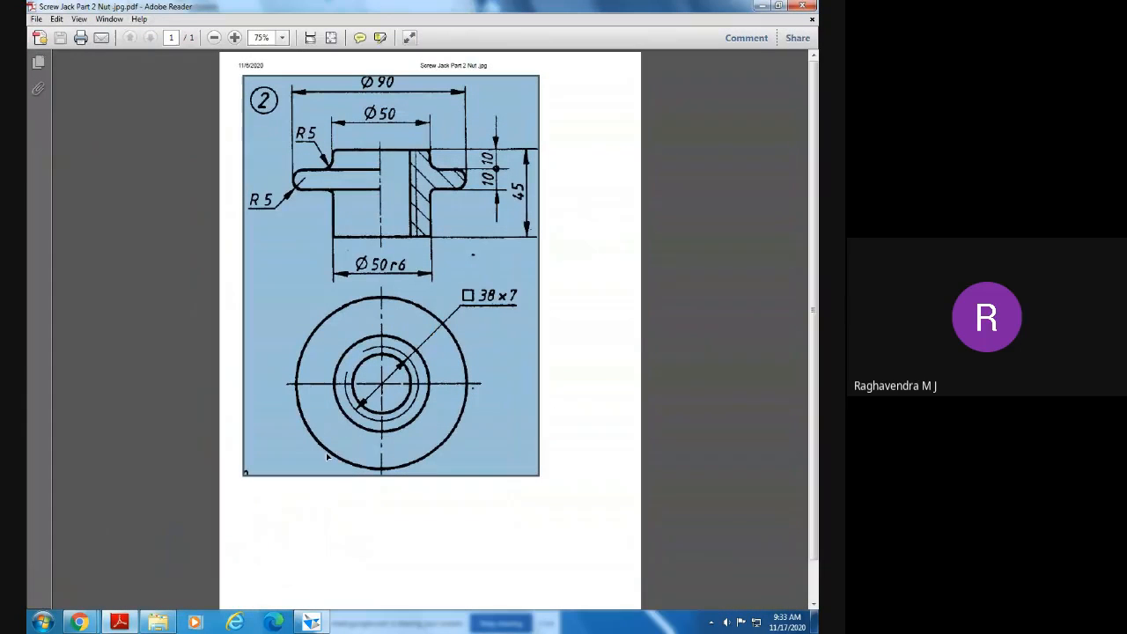
left_click(311, 622)
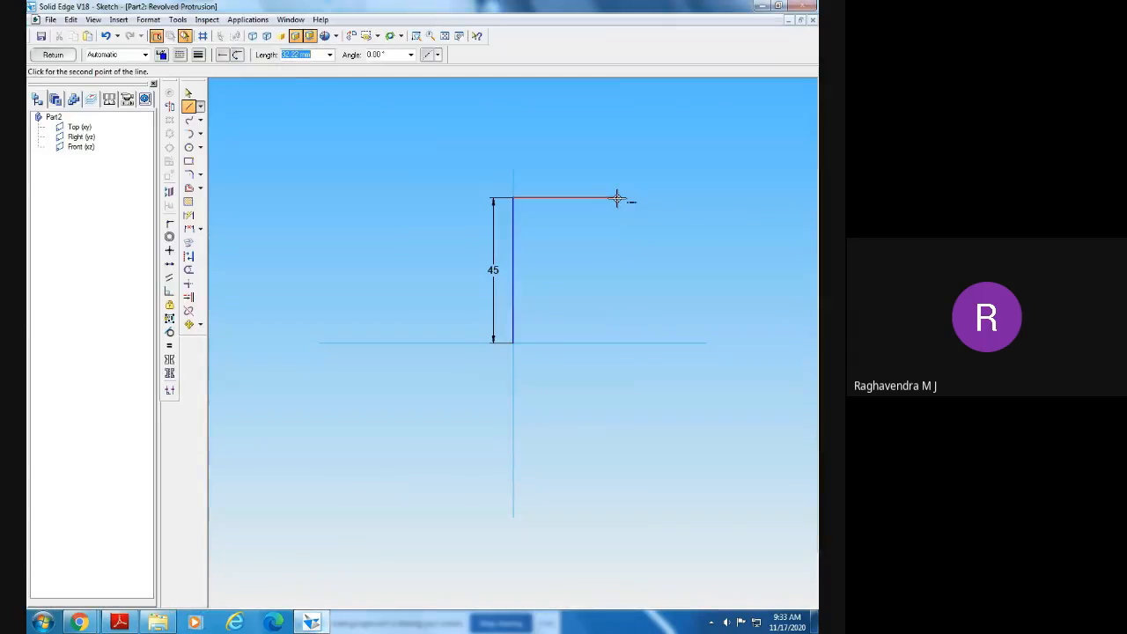
type("25")
key("Tab")
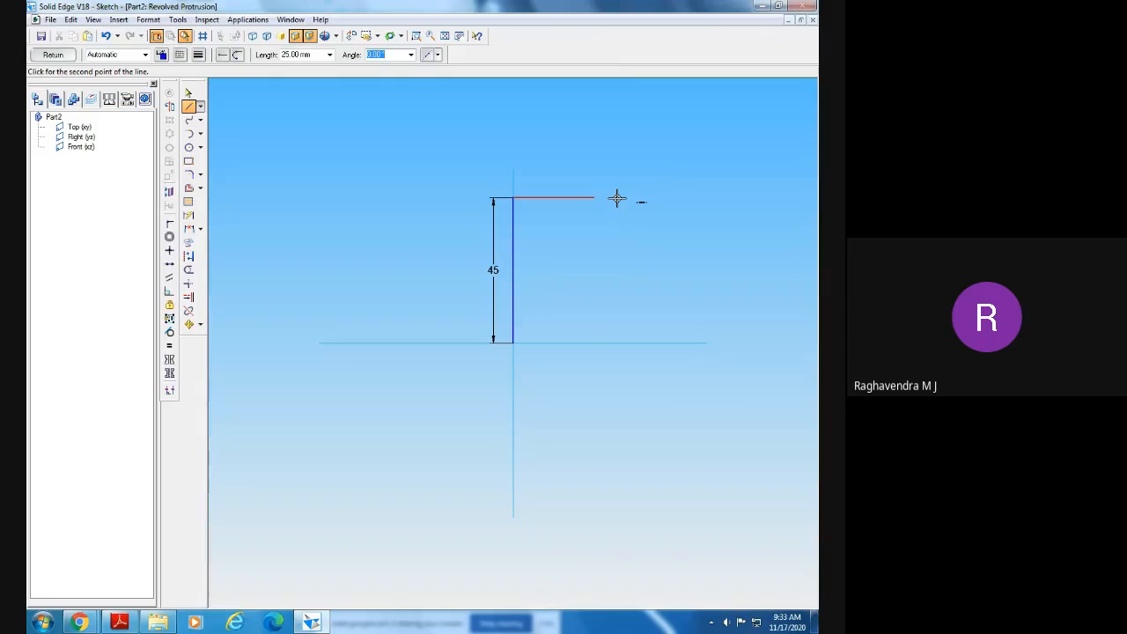
left_click(617, 198)
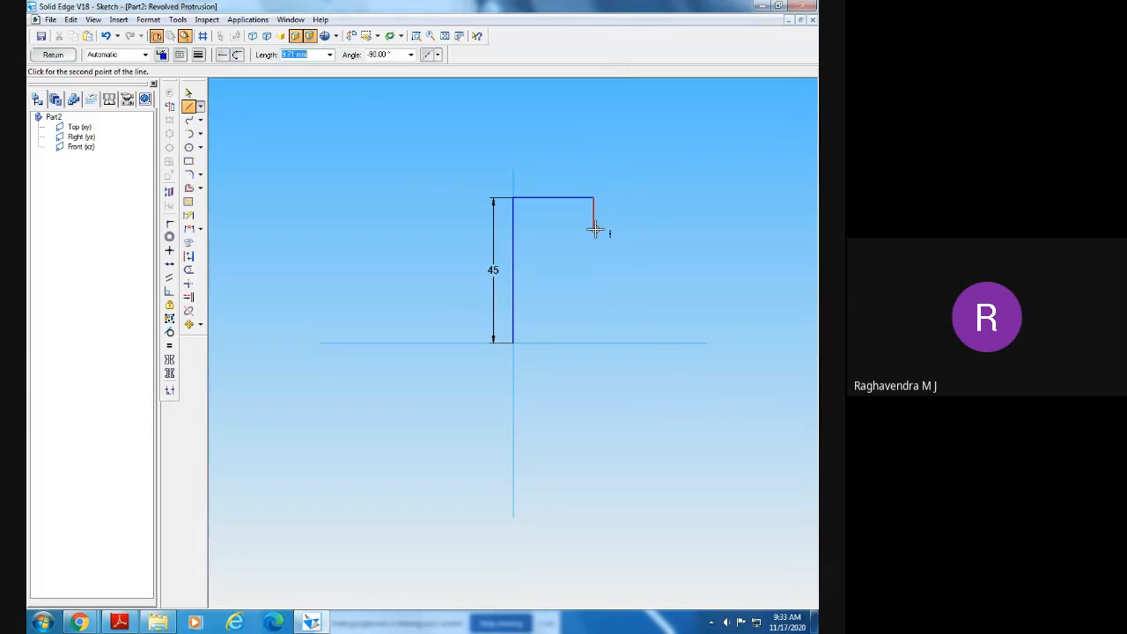
- Continue the profile 10 mm down, horizontally outward for the flange, and 10 mm down along the flange's outer edge
type("153")
key("Tab")
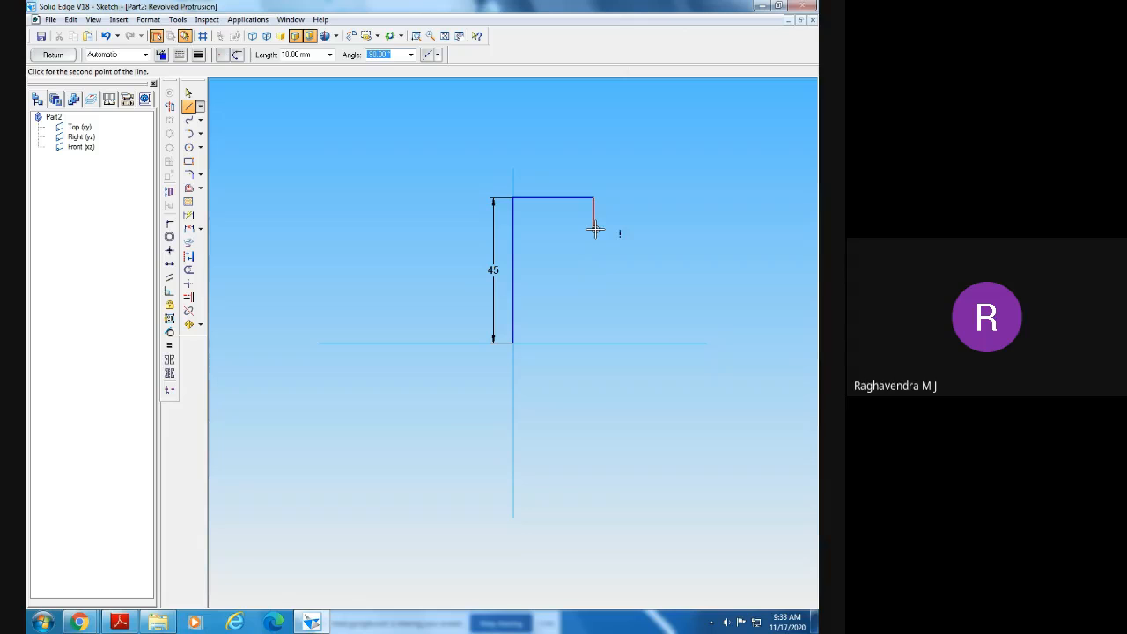
left_click(120, 622)
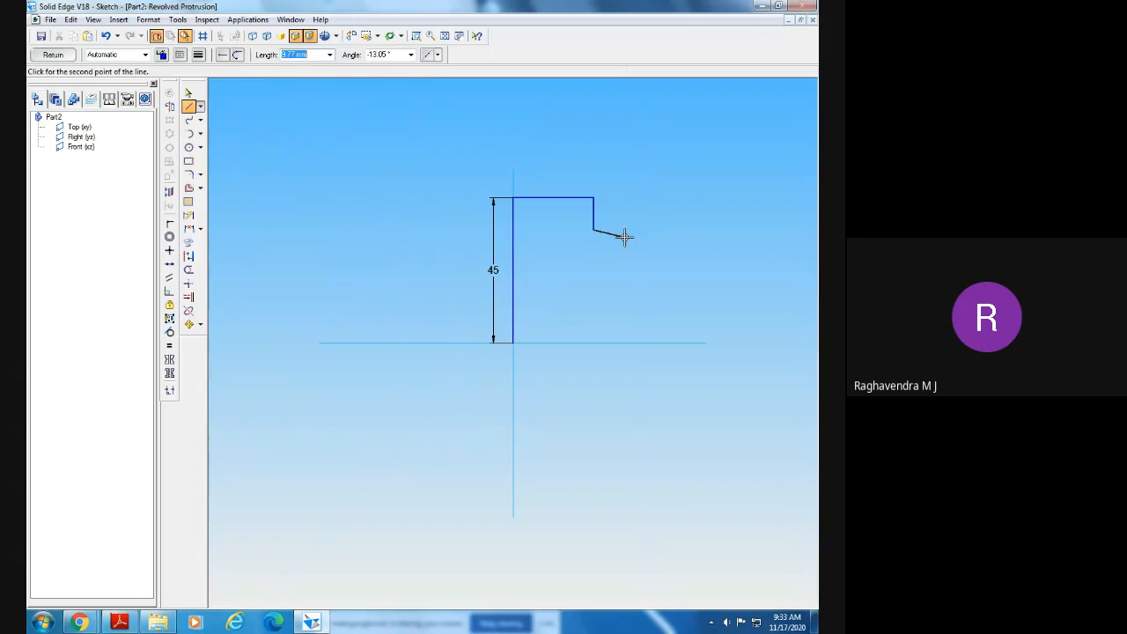
left_click(646, 230)
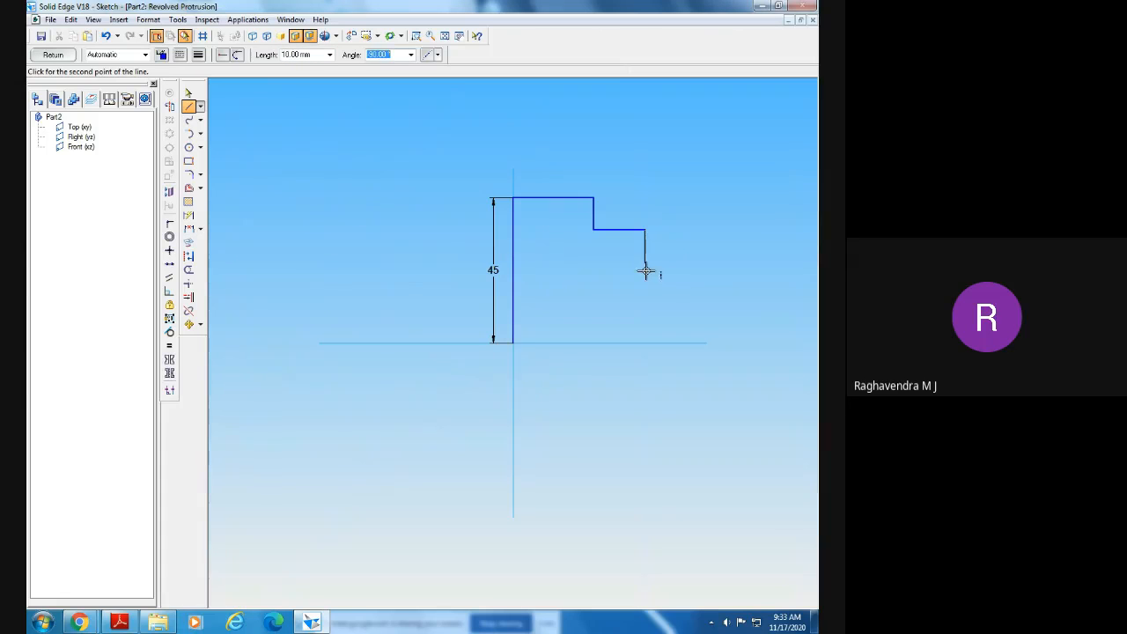
left_click(646, 261)
- Draw the flange's underside back to the 25 mm radius, drop the side to the horizontal reference, and close the profile at the origin
left_click(593, 262)
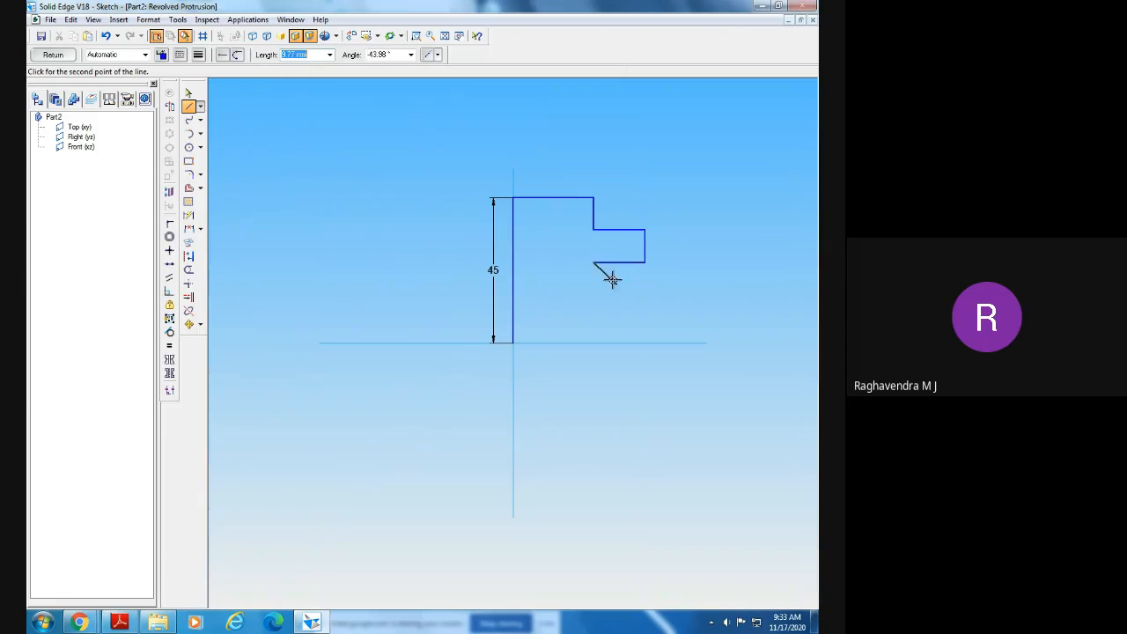
left_click(594, 341)
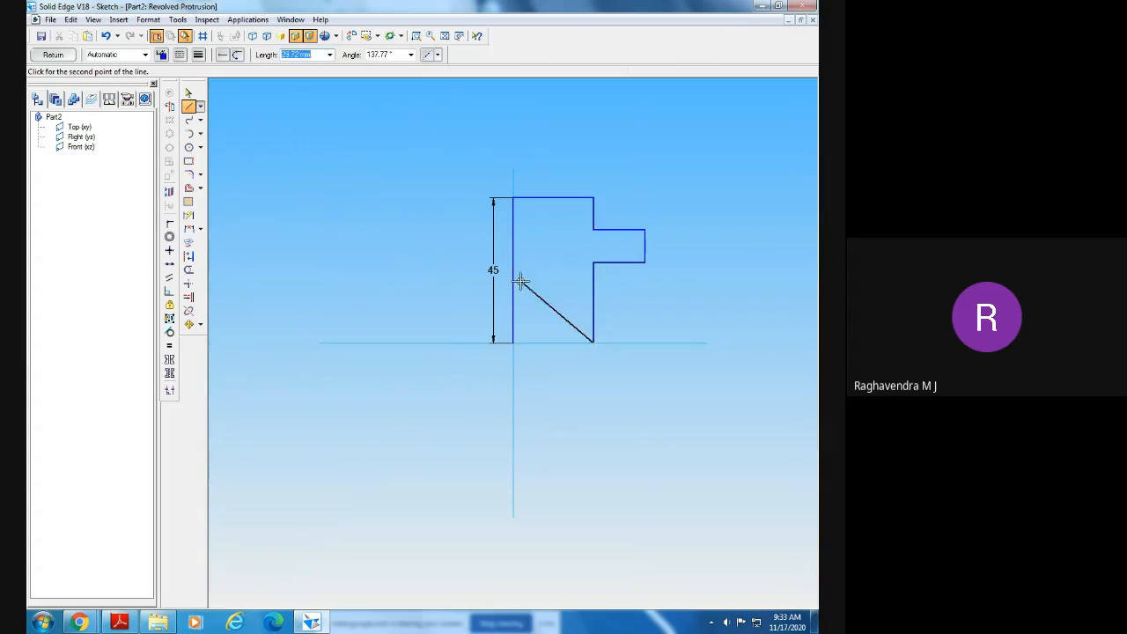
left_click(511, 341)
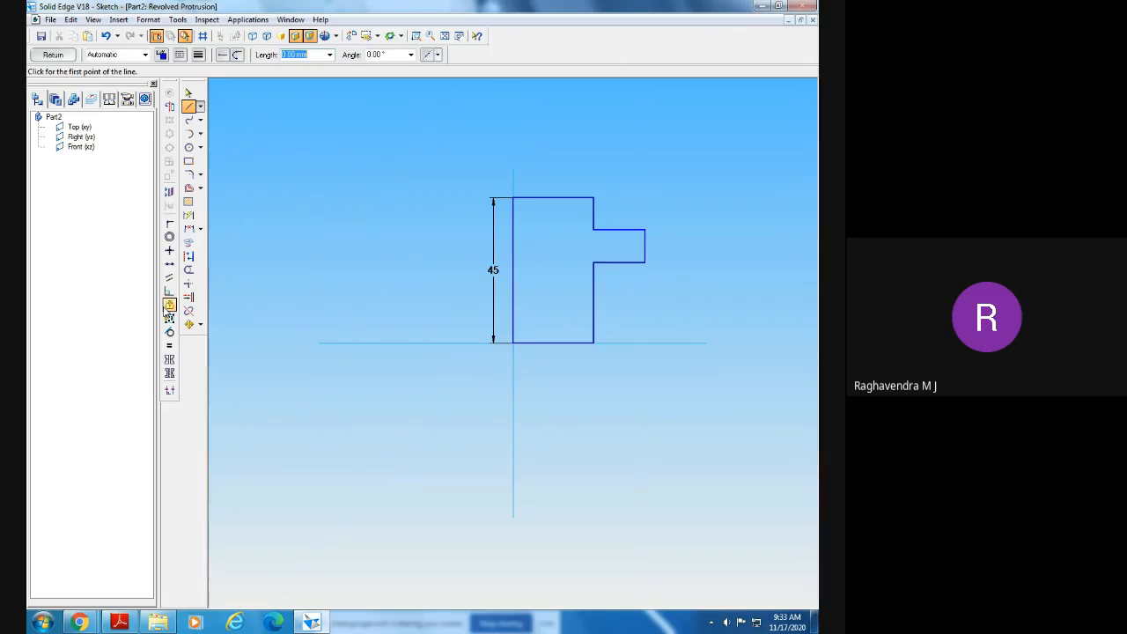
- Dimension the profile's top edge, the vertical edge above the flange and the flange's outer edge
left_click(188, 215)
left_click(542, 198)
left_click(553, 172)
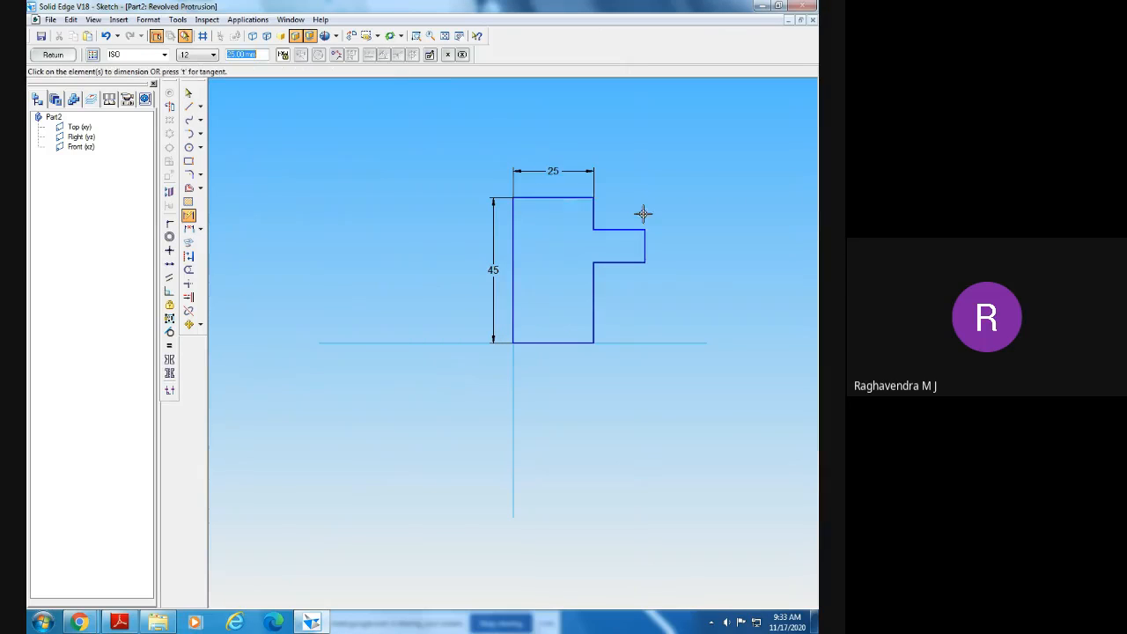
left_click(594, 214)
left_click(619, 214)
left_click(645, 244)
left_click(678, 246)
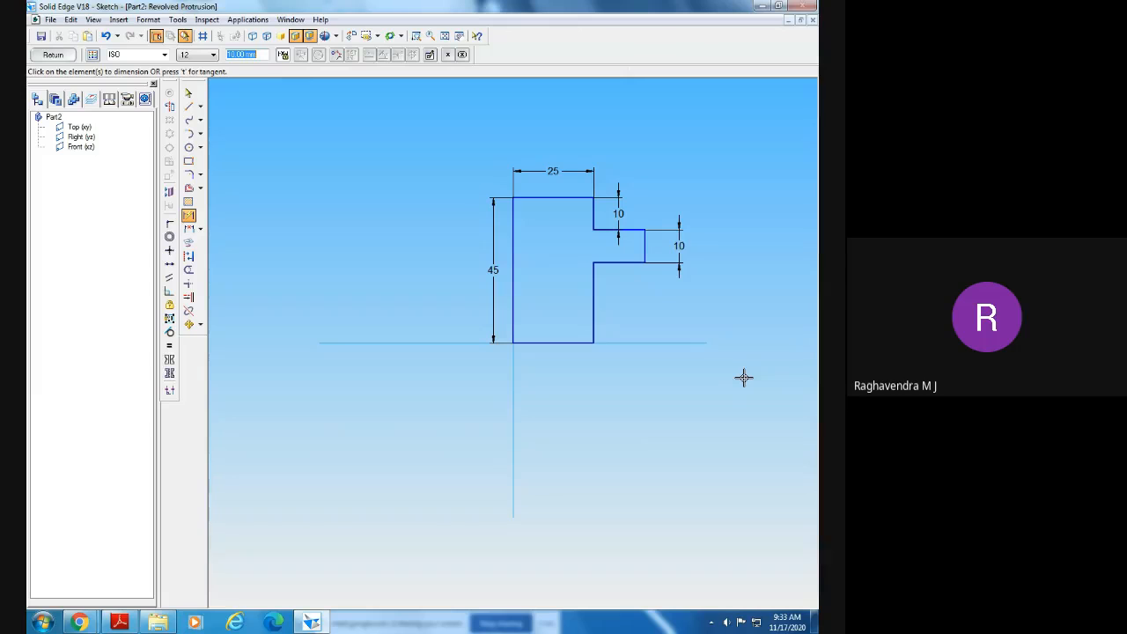
- Dimension the flange's outer edge from the vertical centre line and set the distance to 45 mm
left_click(514, 259)
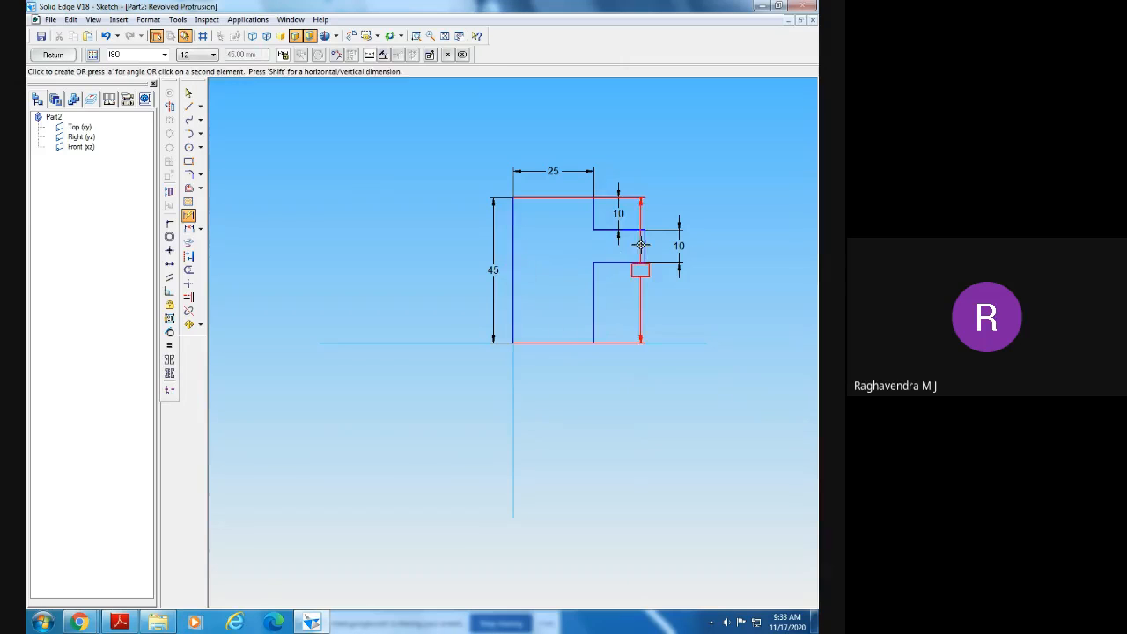
left_click(641, 245)
left_click(611, 137)
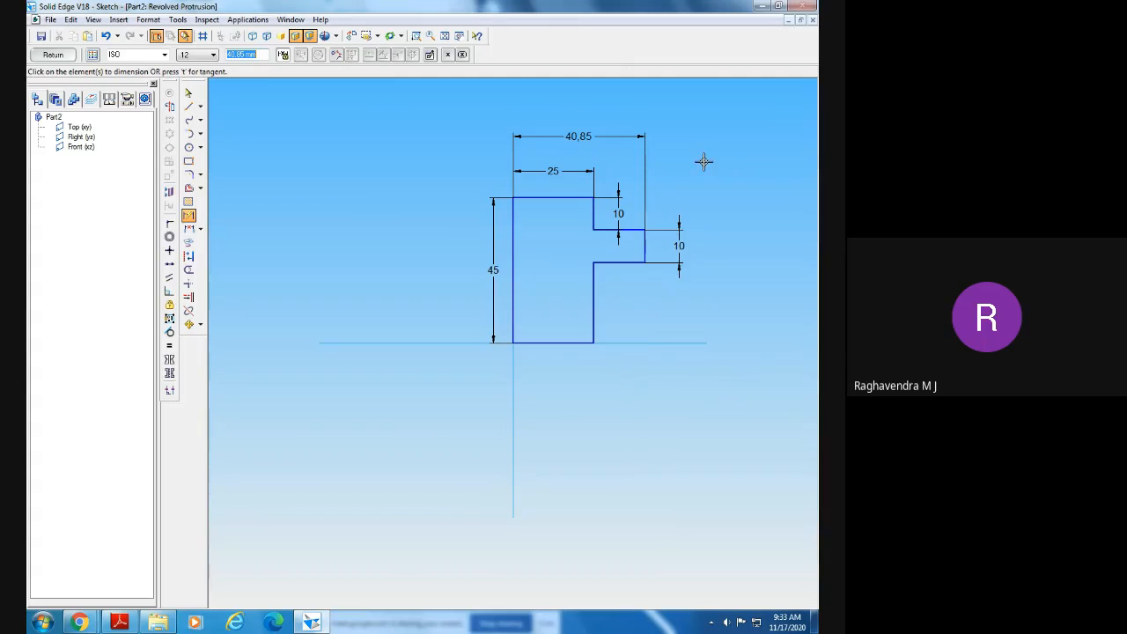
type("45")
key("Return")
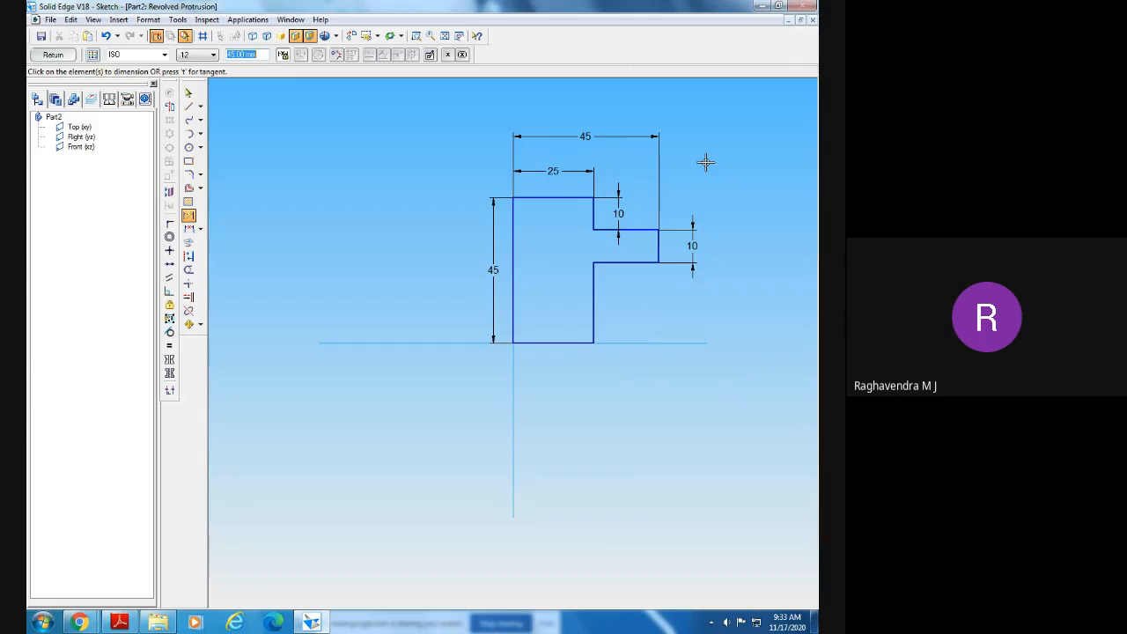
- Delete the whole profile with its dimensions and redraw a 45 mm vertical line upward from the origin
key("ctrl+a")
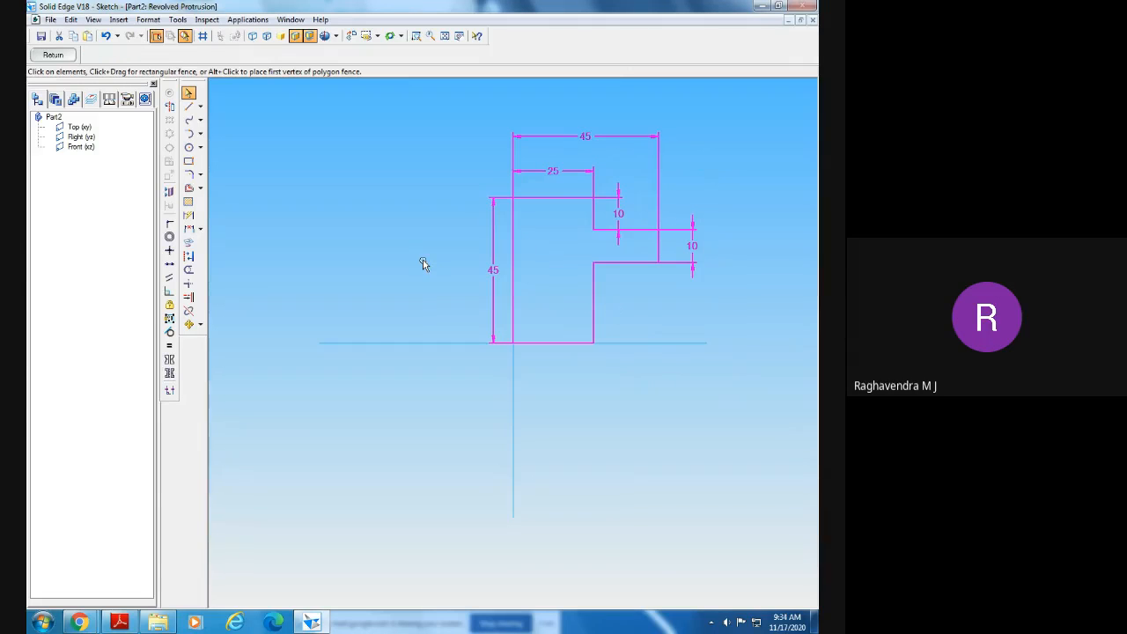
key("Delete")
left_click(189, 106)
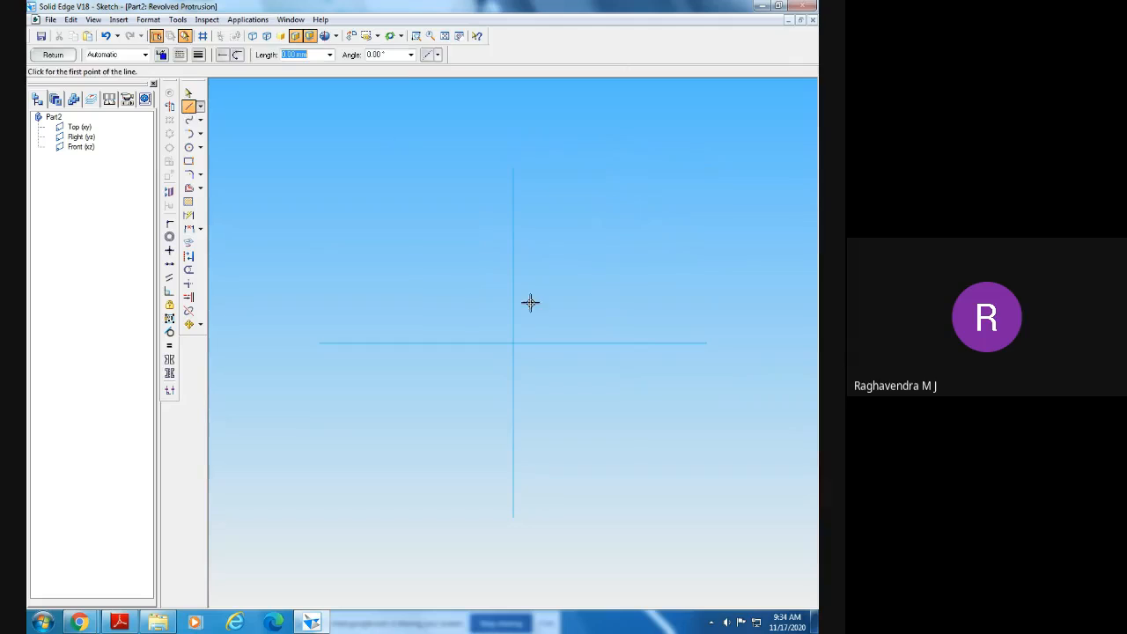
left_click(513, 341)
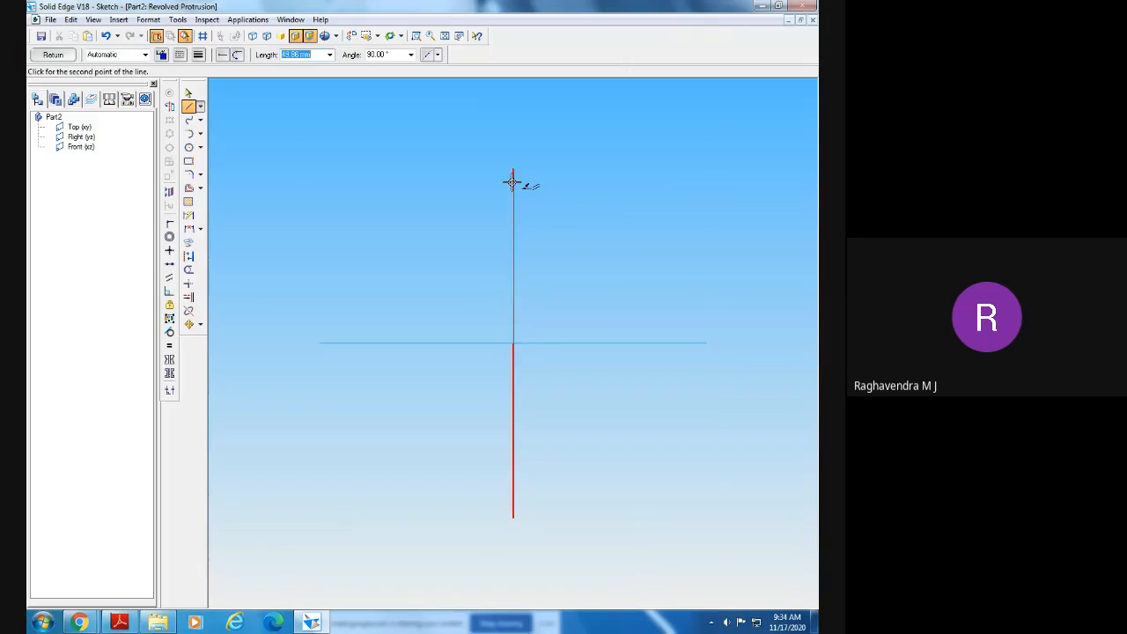
type("45")
key("Tab")
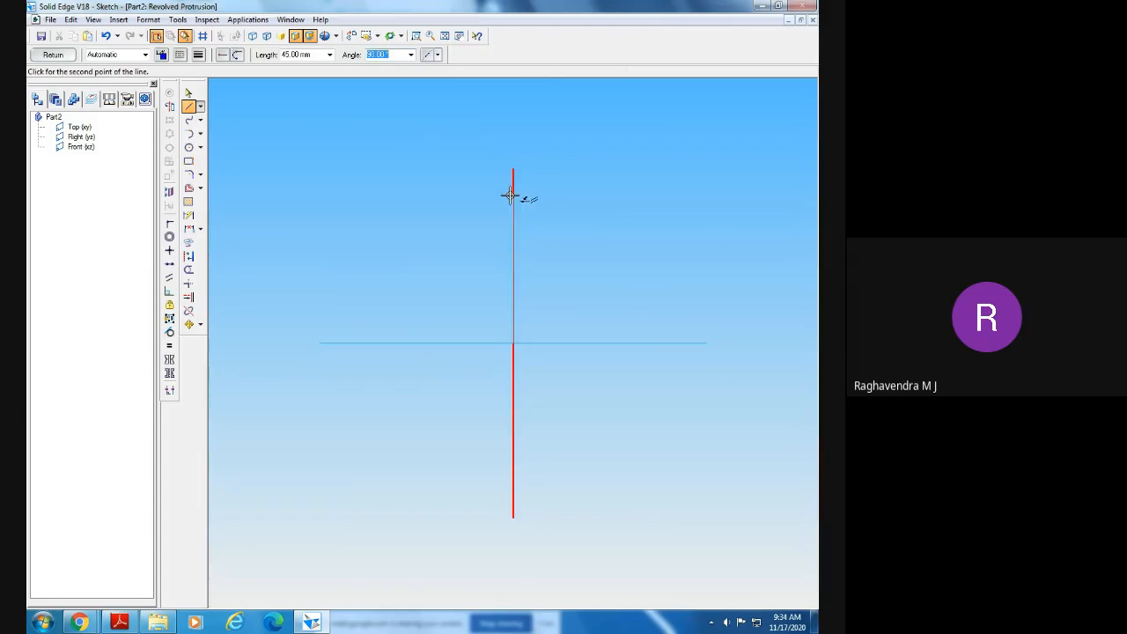
left_click(513, 195)
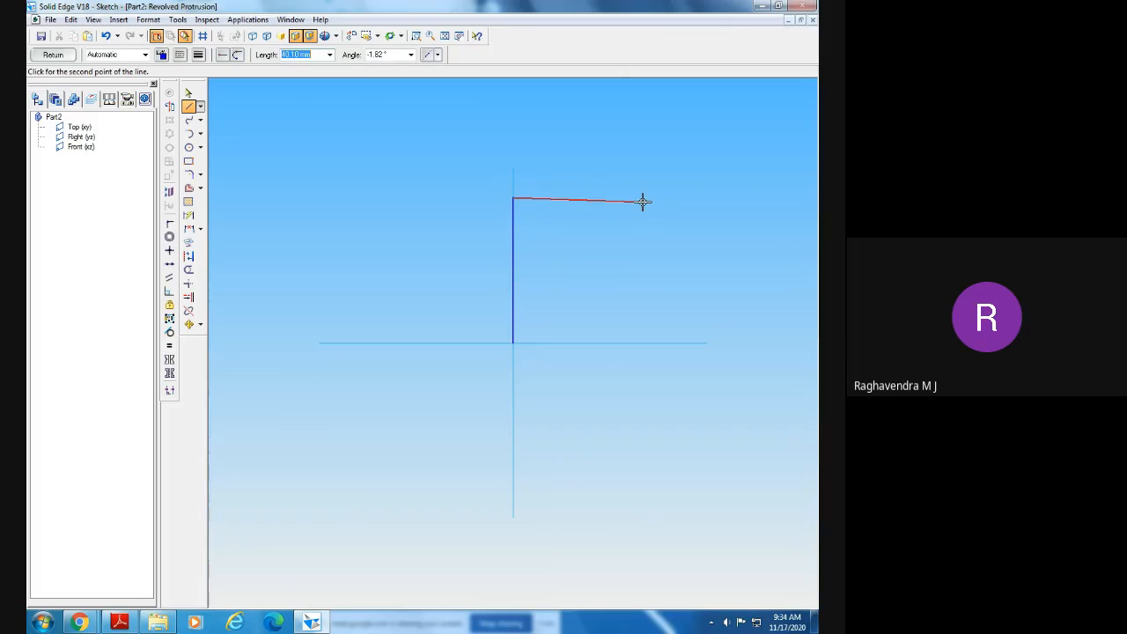
- Close the profile freehand at the origin with a top edge about 28 mm wide and a flange about 8 mm thick, about 9 mm below it
left_click(604, 197)
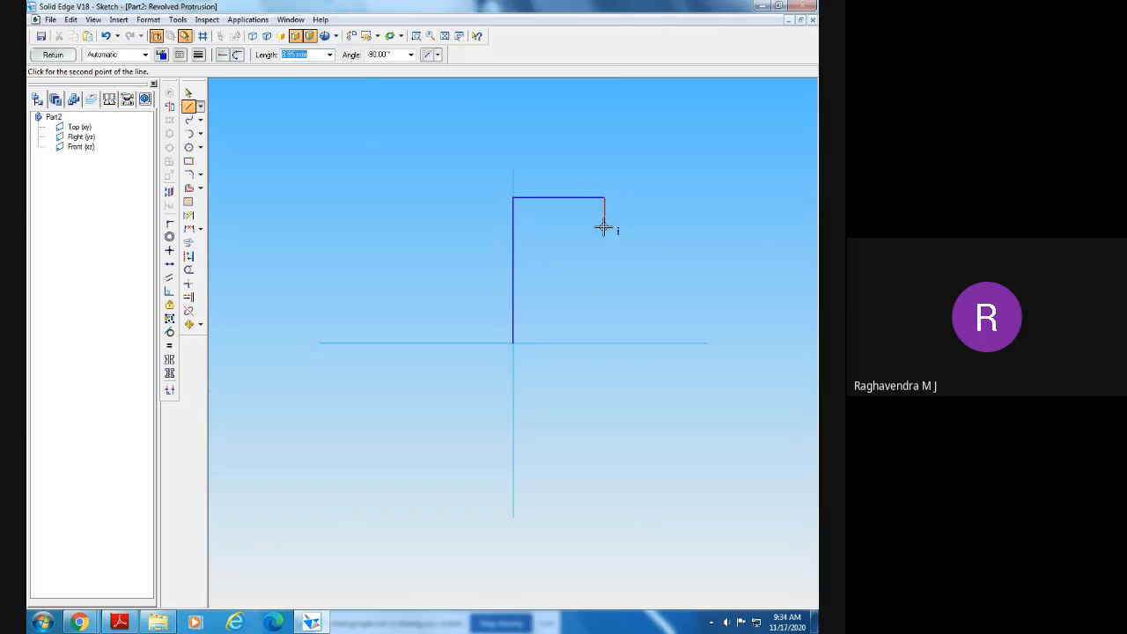
left_click(604, 227)
left_click(650, 228)
left_click(649, 257)
left_click(603, 256)
left_click(604, 342)
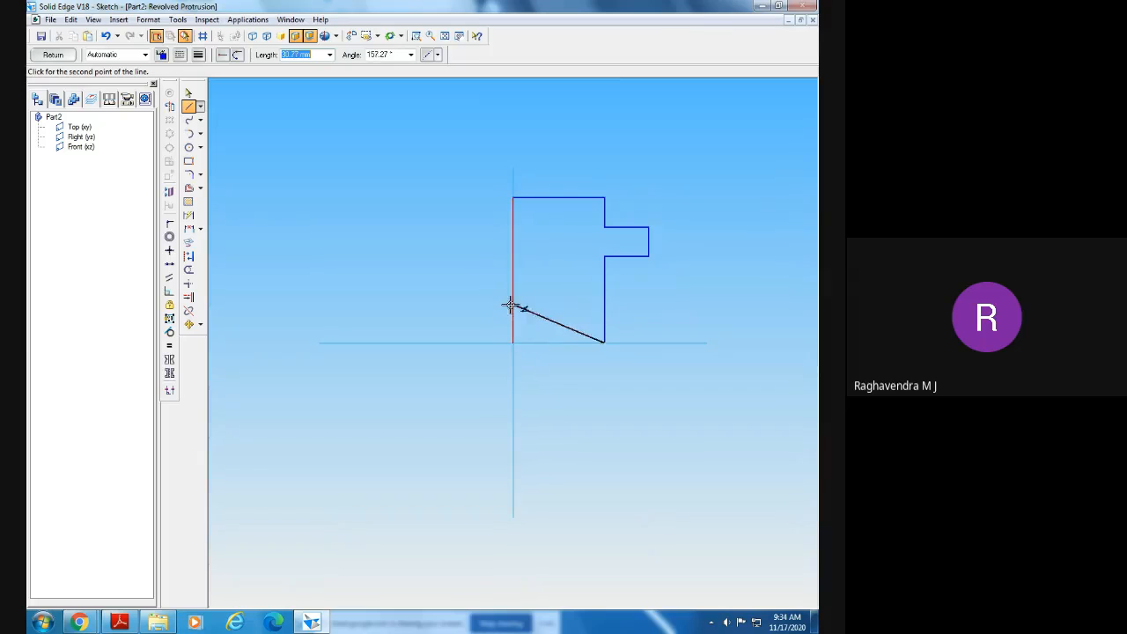
left_click(514, 343)
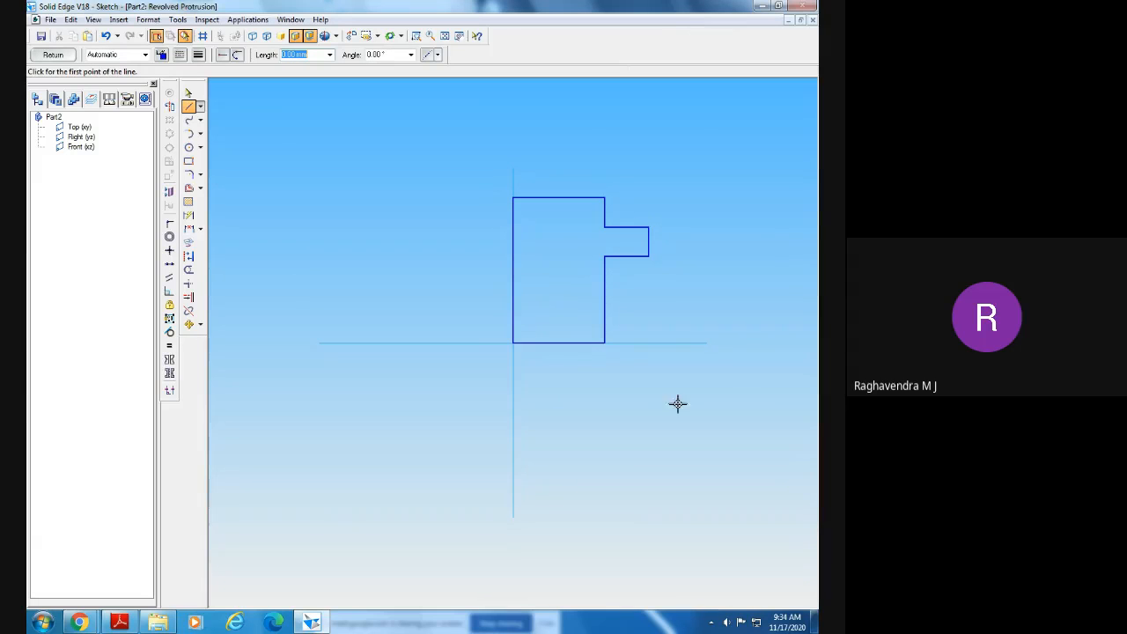
- Dimension the profile's full height and set the top edge's width to 25 mm
left_click(188, 217)
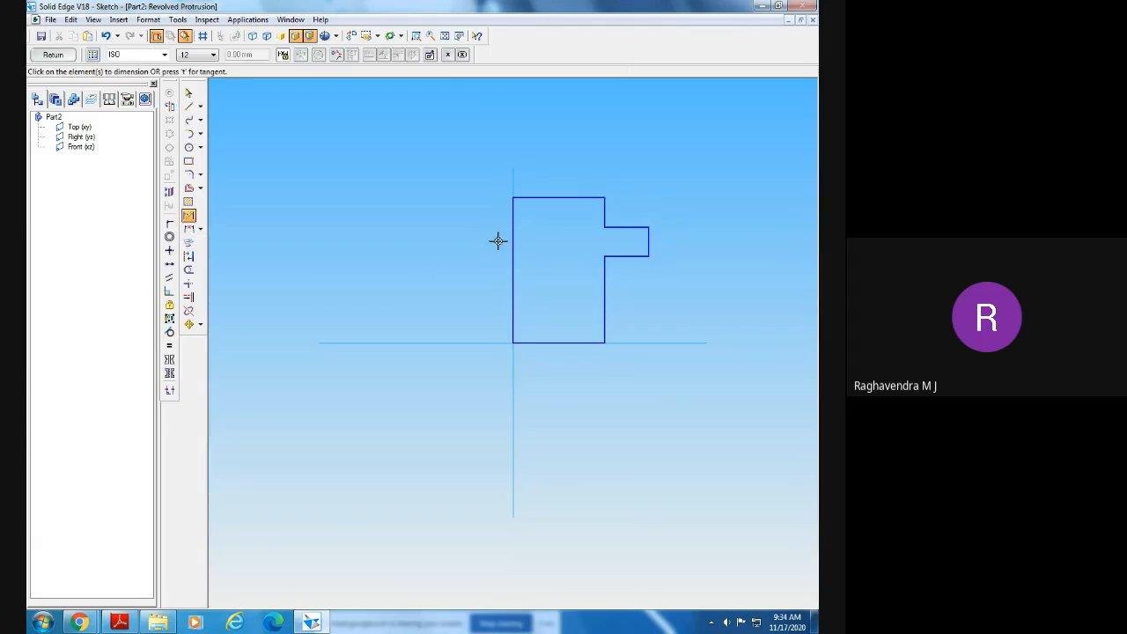
left_click(512, 239)
left_click(489, 244)
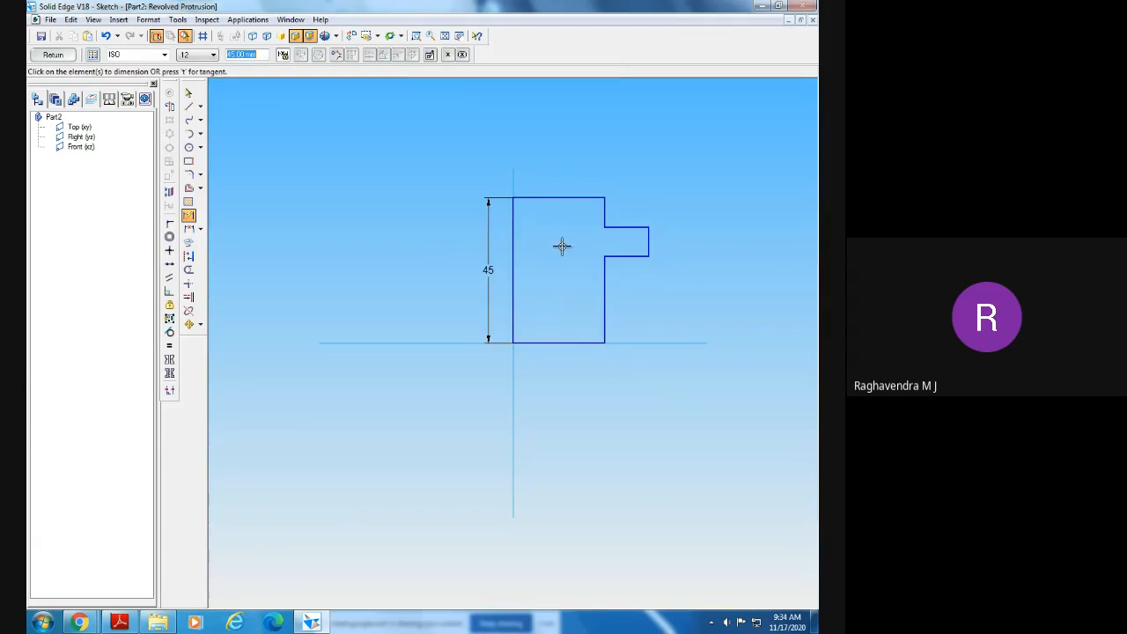
left_click(553, 194)
left_click(555, 162)
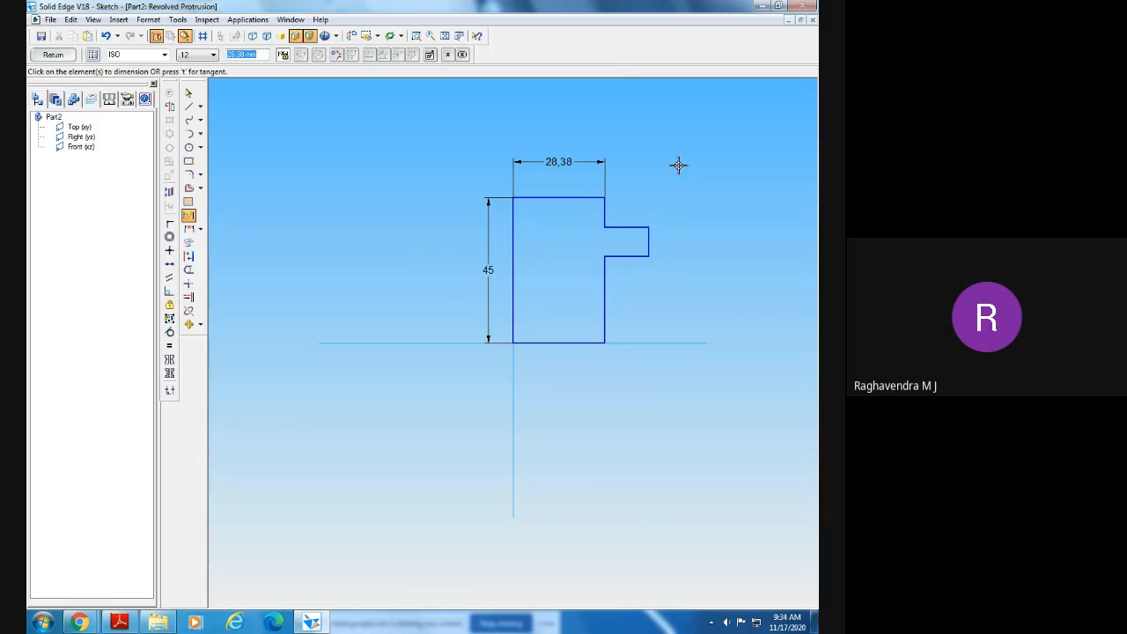
type("25")
key("Return")
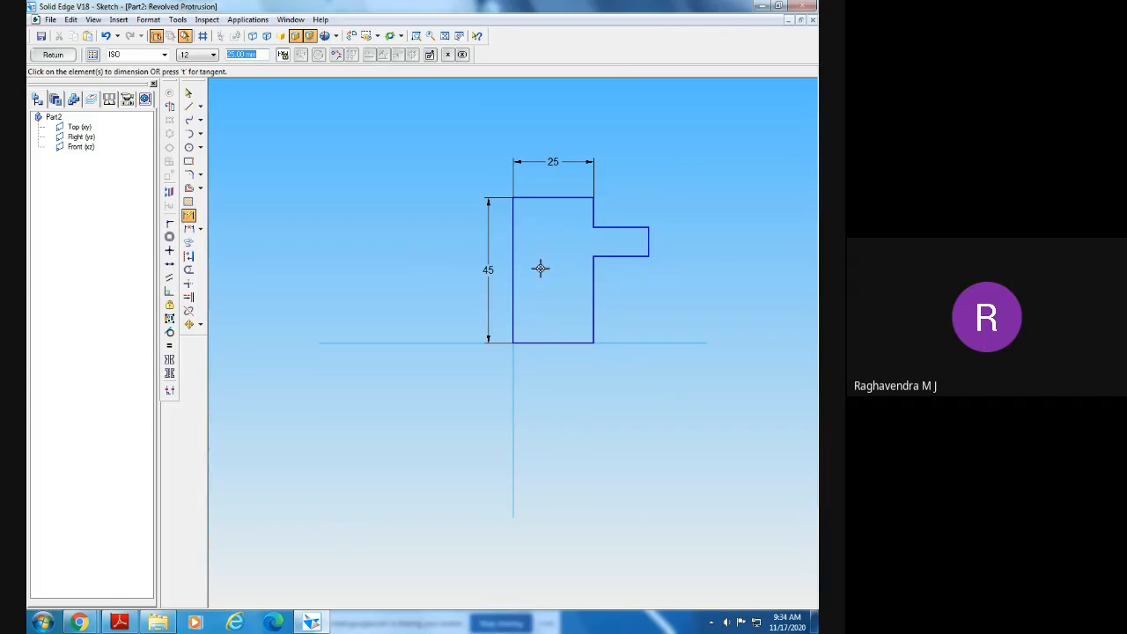
- Dimension the flange's outer end from the vertical centre line and set the distance to 45 mm
left_click(513, 230)
left_click(646, 230)
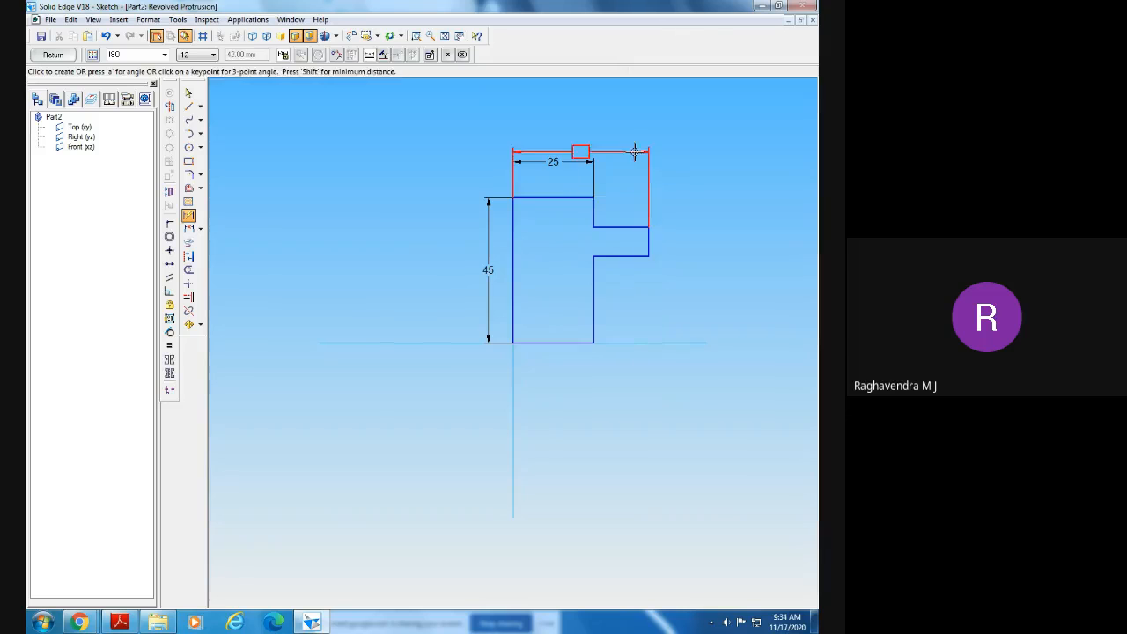
left_click(628, 127)
type("45")
key("Return")
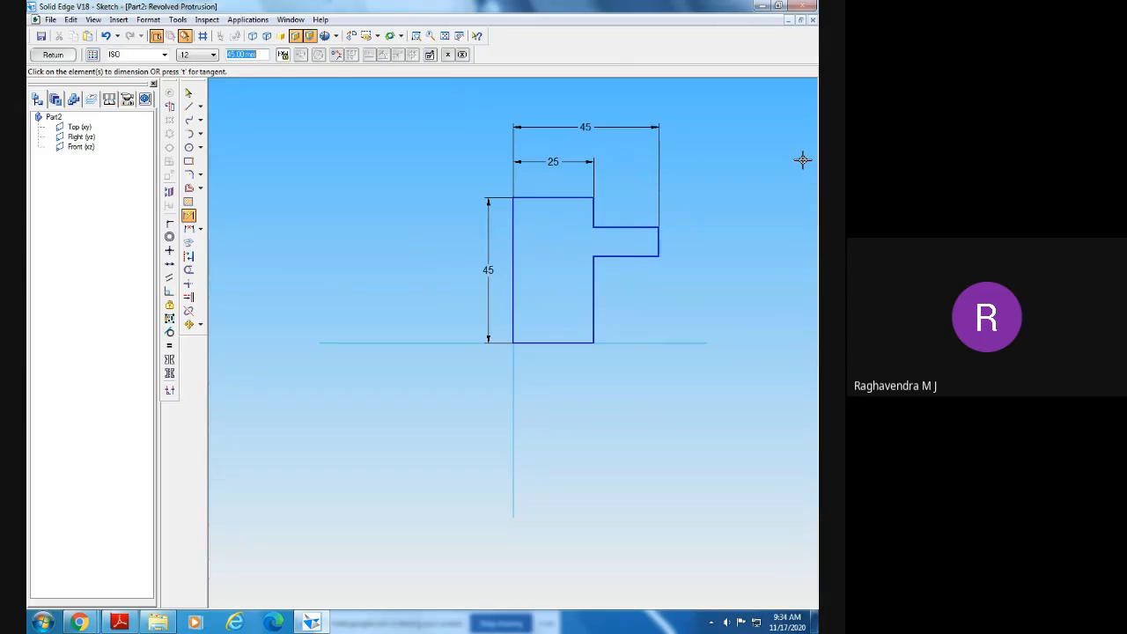
- Set the vertical edge above the flange to 10 mm and the flange's thickness to 10 mm
left_click(594, 214)
left_click(614, 210)
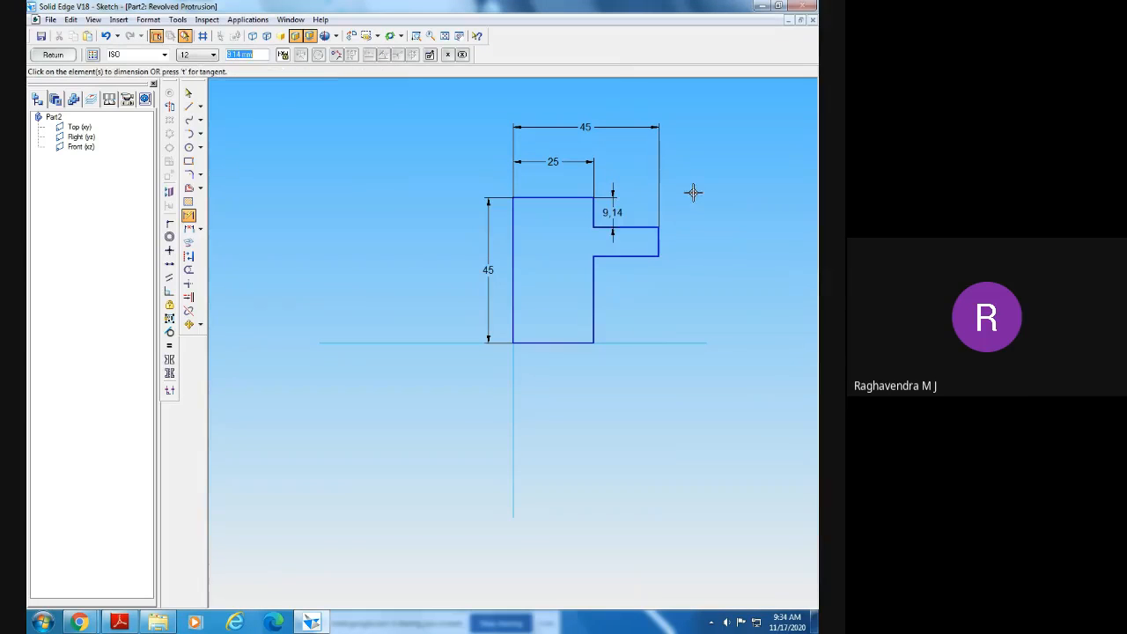
type("10")
key("Return")
left_click(660, 242)
left_click(693, 237)
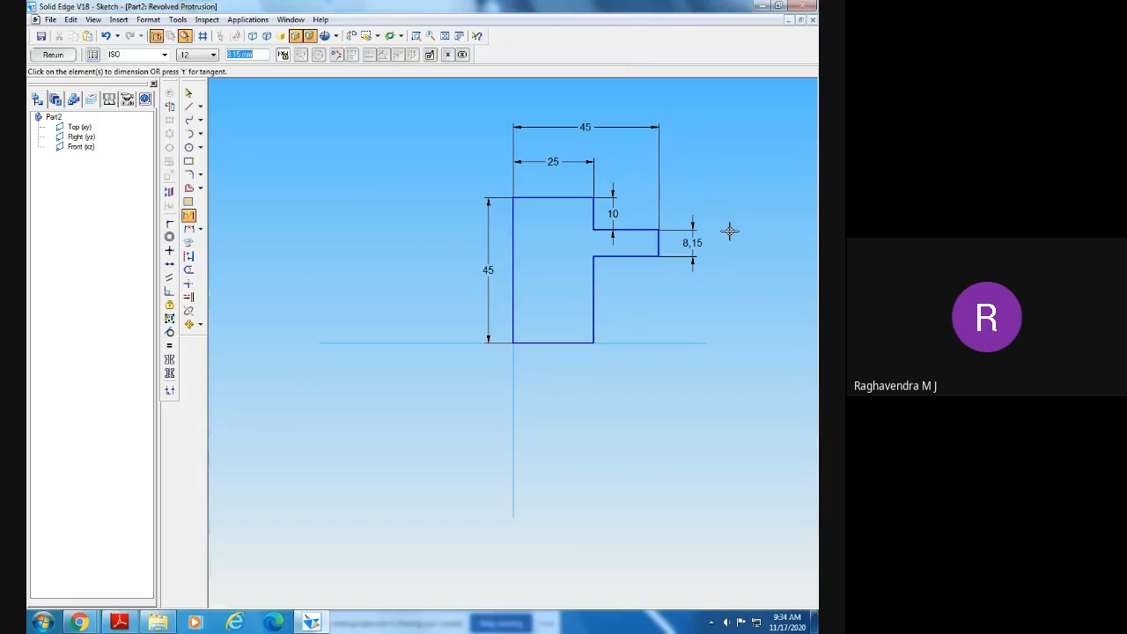
type("10")
key("Return")
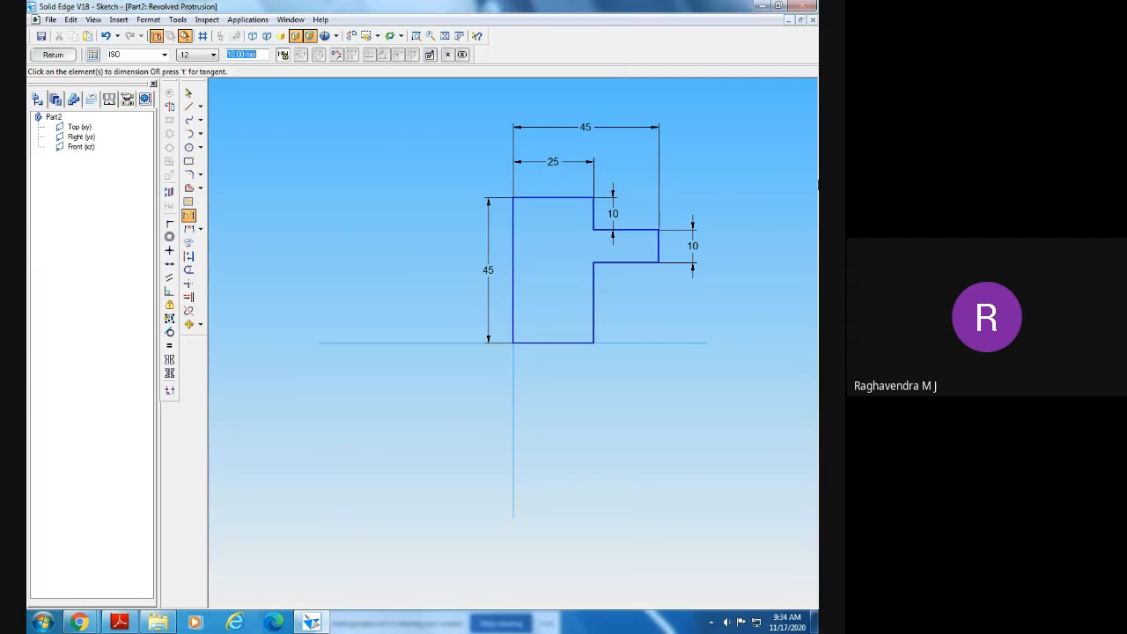
- Make the profile's 45 mm centre line the axis of revolution and revolve the closed profile through 360°
left_click(170, 108)
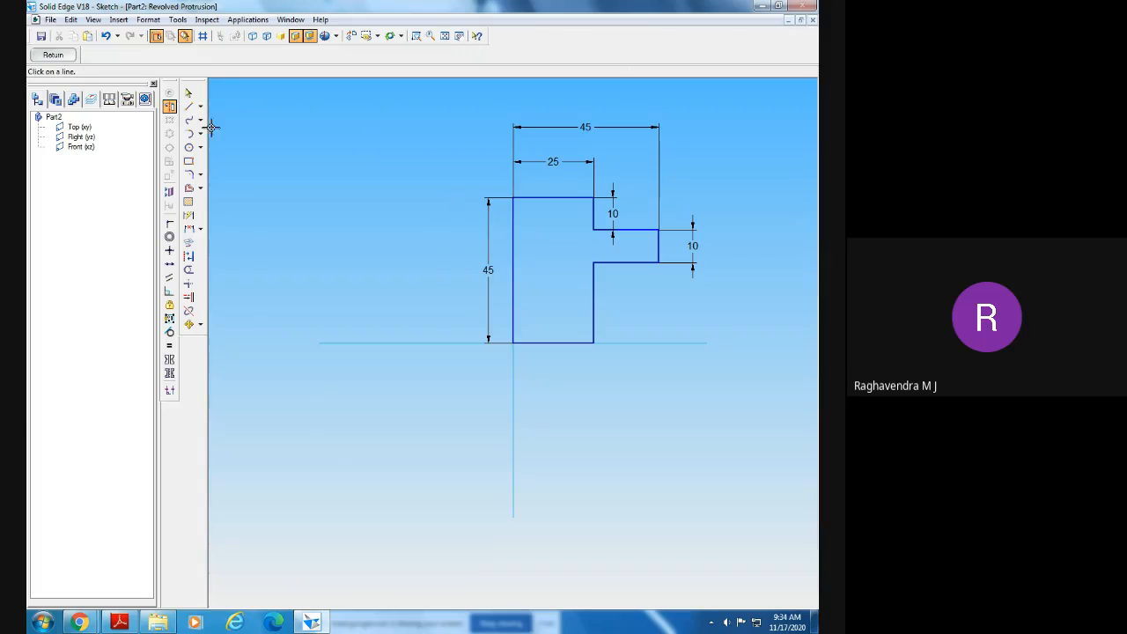
left_click(513, 244)
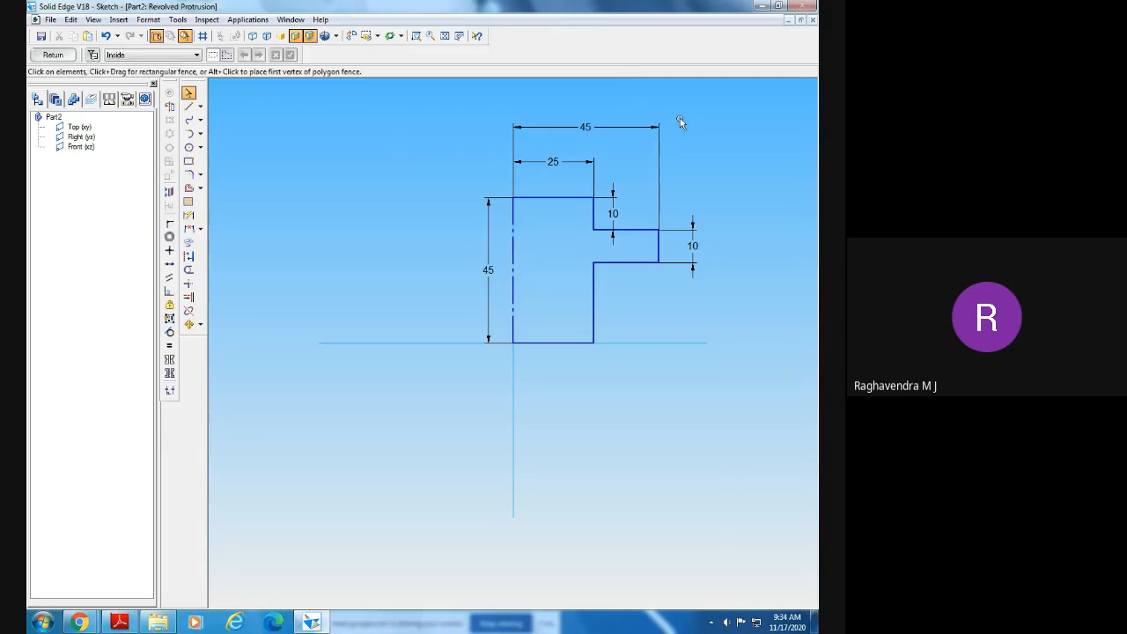
left_click(53, 56)
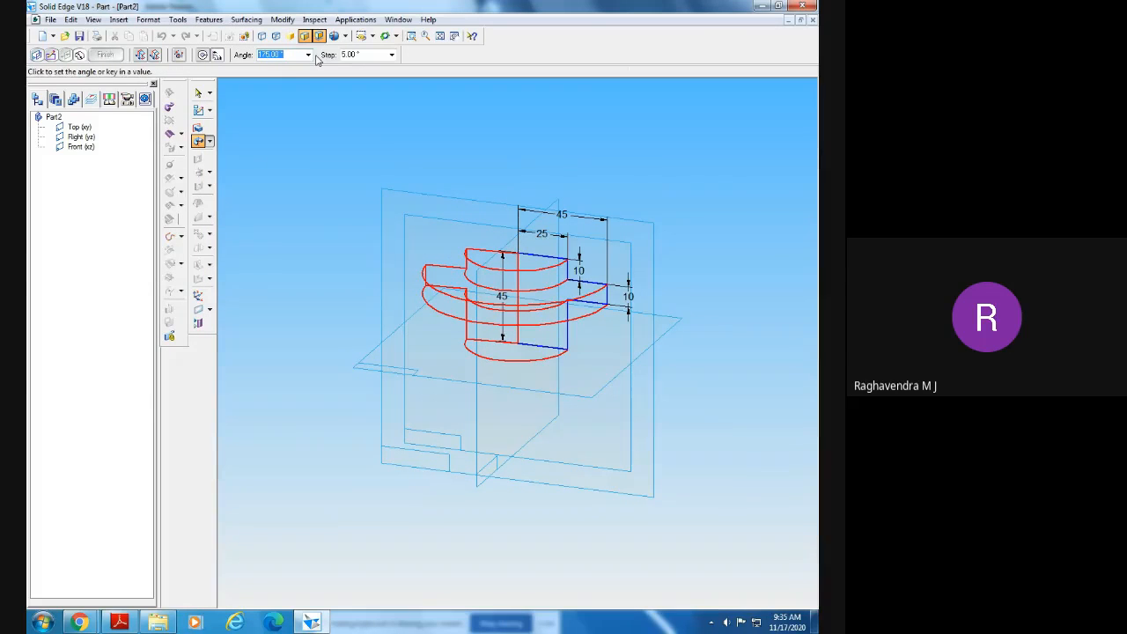
type("360")
key("Return")
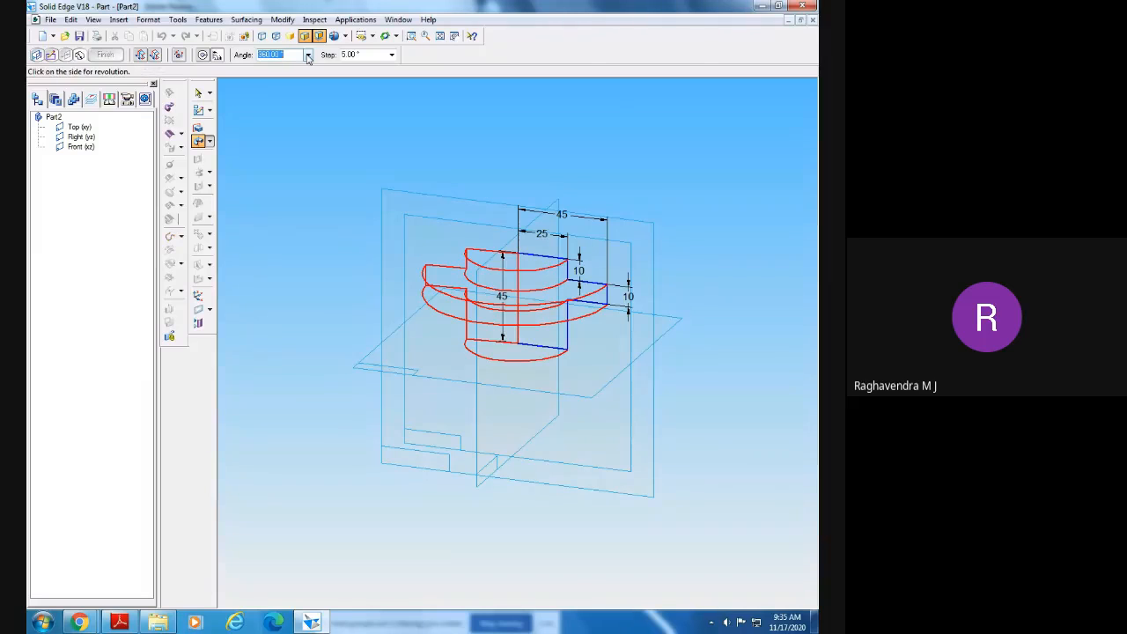
left_click(312, 101)
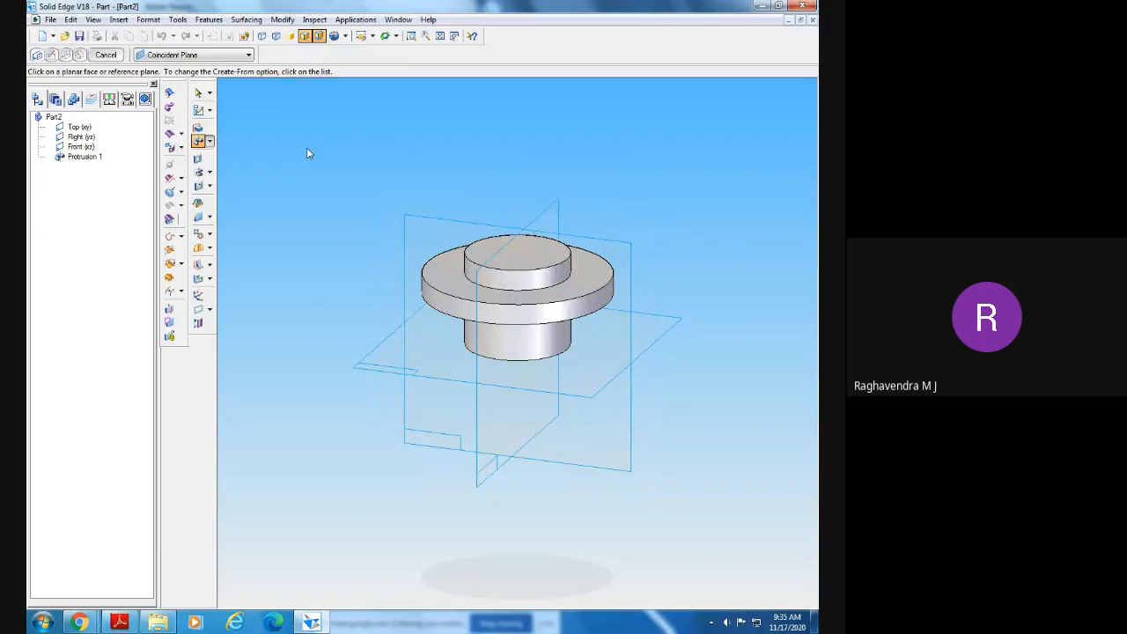
- Start a Hole feature on the circular end face of the longer cylinder beneath the flange
middle_click_drag(309, 277, 505, 479)
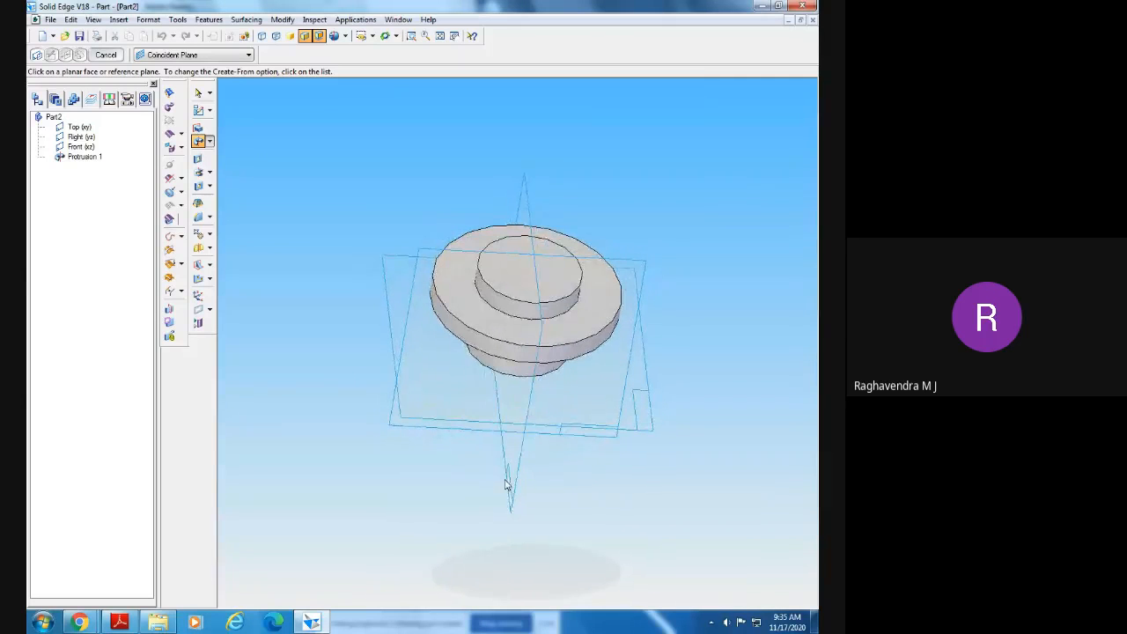
left_click(210, 185)
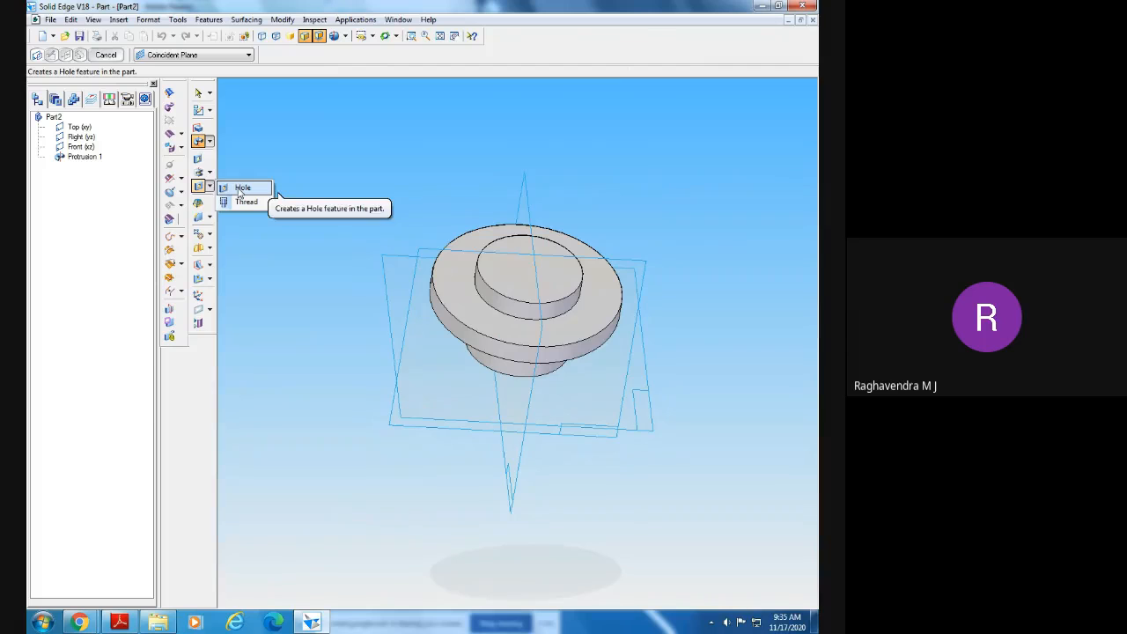
left_click(239, 191)
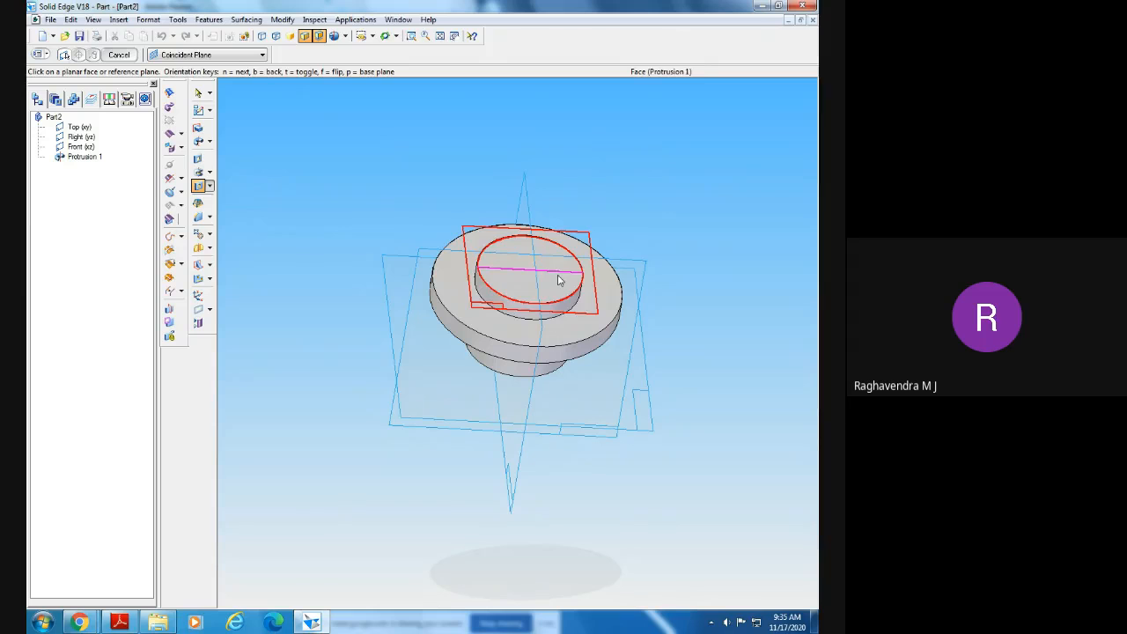
middle_click_drag(390, 424, 386, 318)
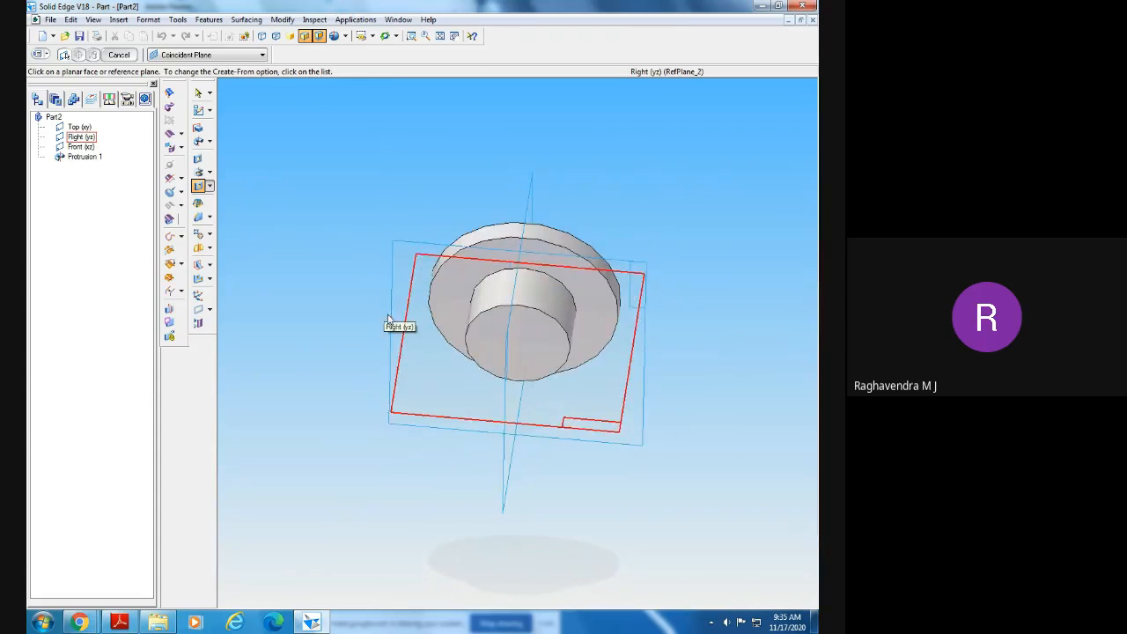
left_click(537, 328)
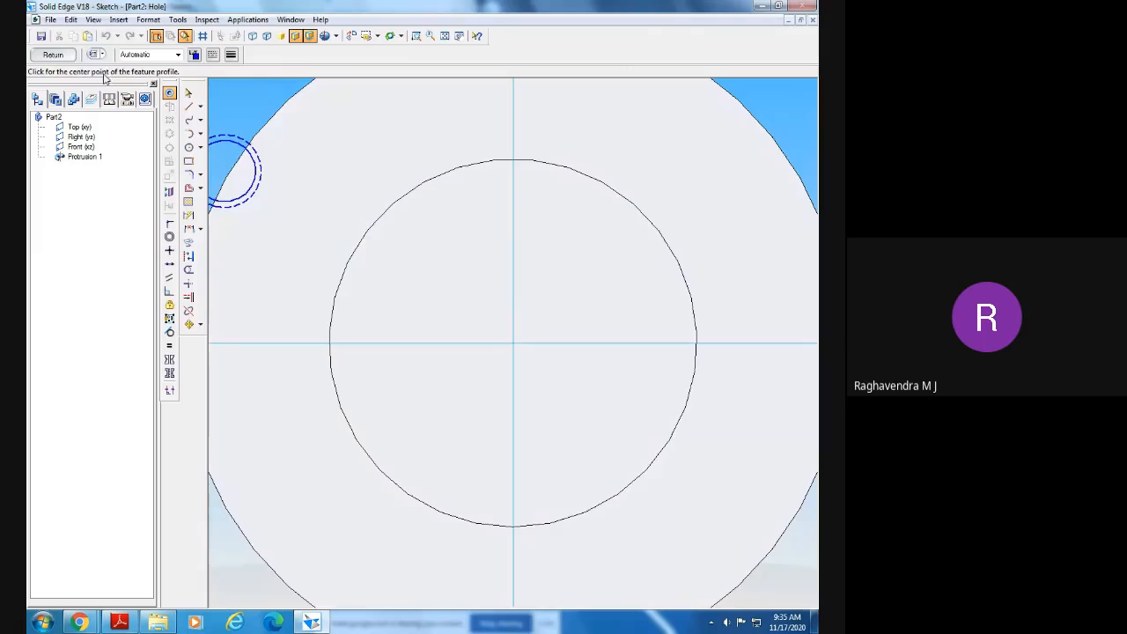
- Open the hole options, keep the Threaded type with mm units, and browse the available hole diameters
left_click(95, 54)
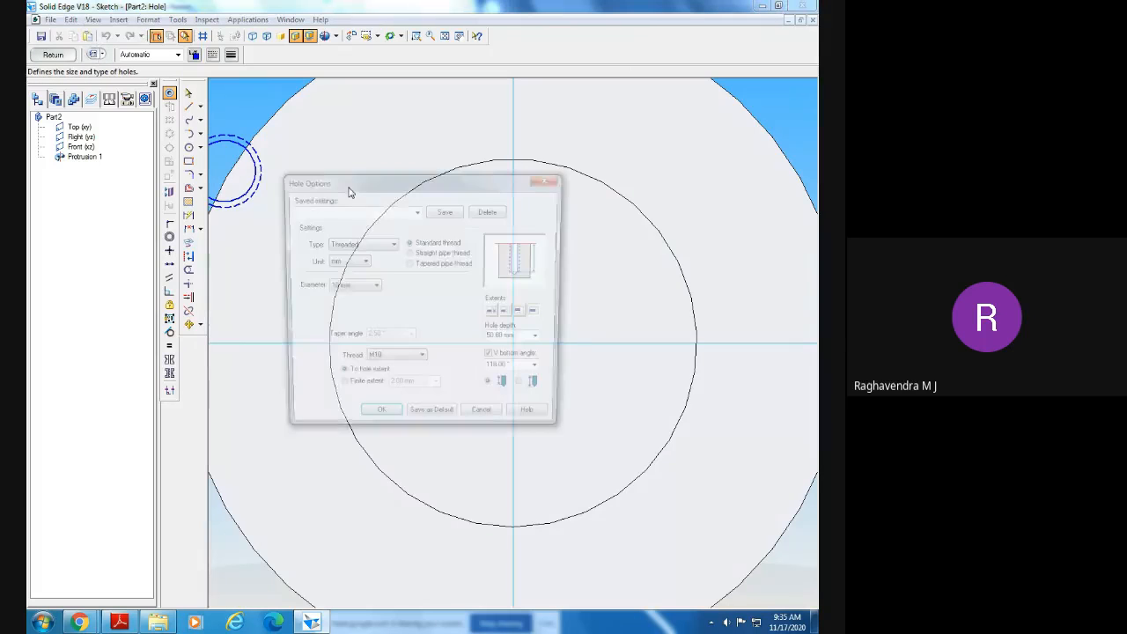
left_click(371, 245)
left_click(362, 263)
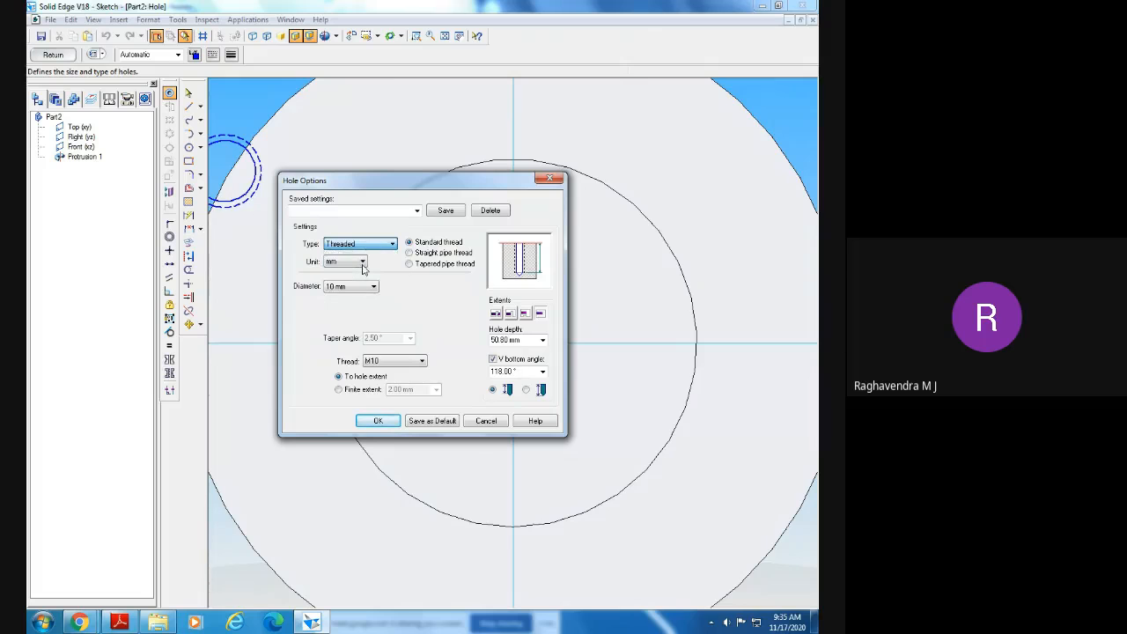
left_click(348, 264)
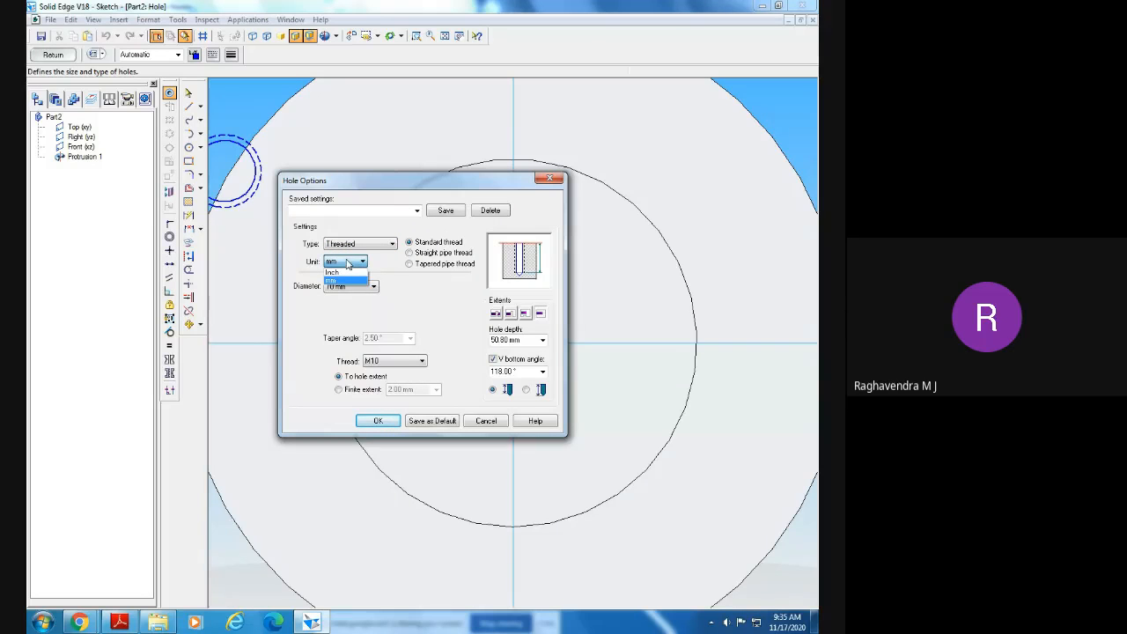
left_click(348, 280)
left_click(352, 287)
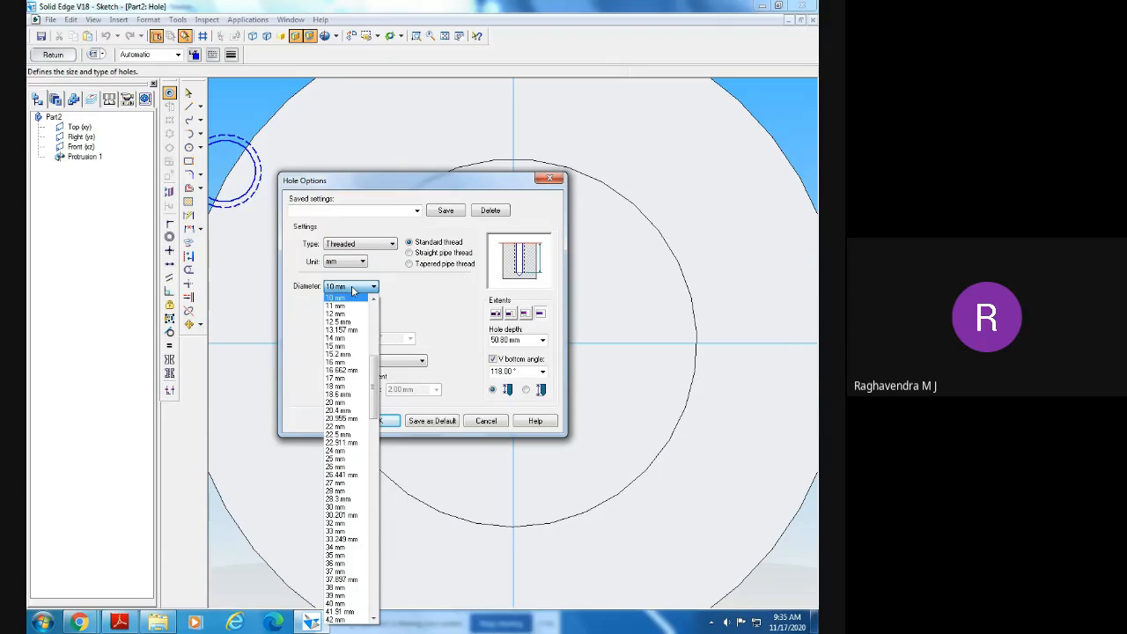
left_click_drag(374, 377, 376, 450)
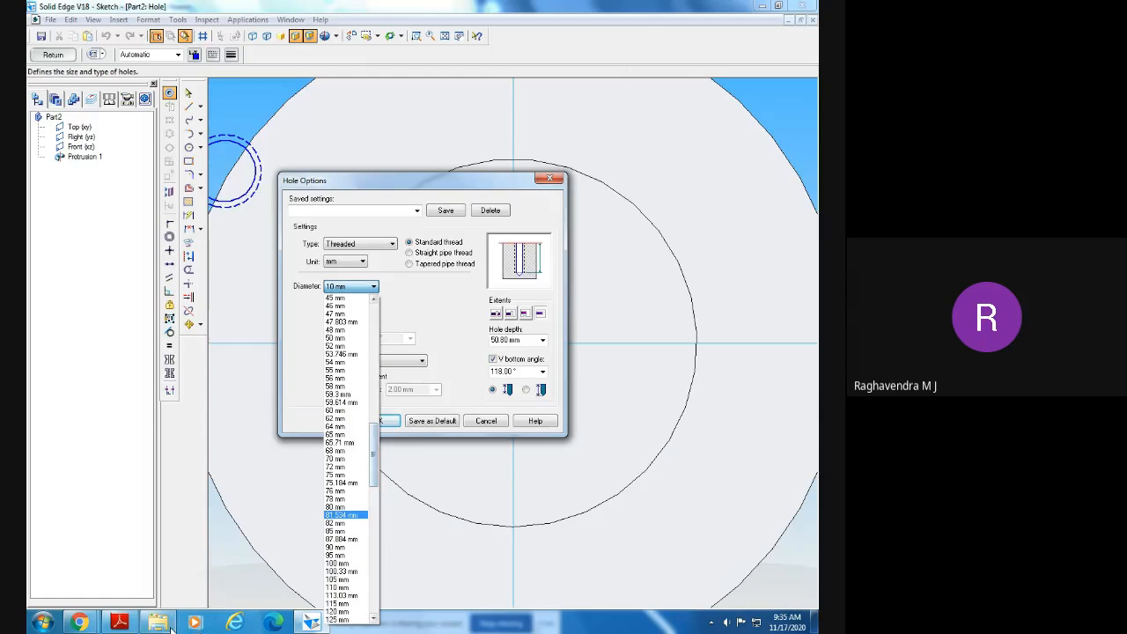
- Check the thread size on the nut's detail drawing and set the hole's thread to Tr 38 x 7
left_click(120, 622)
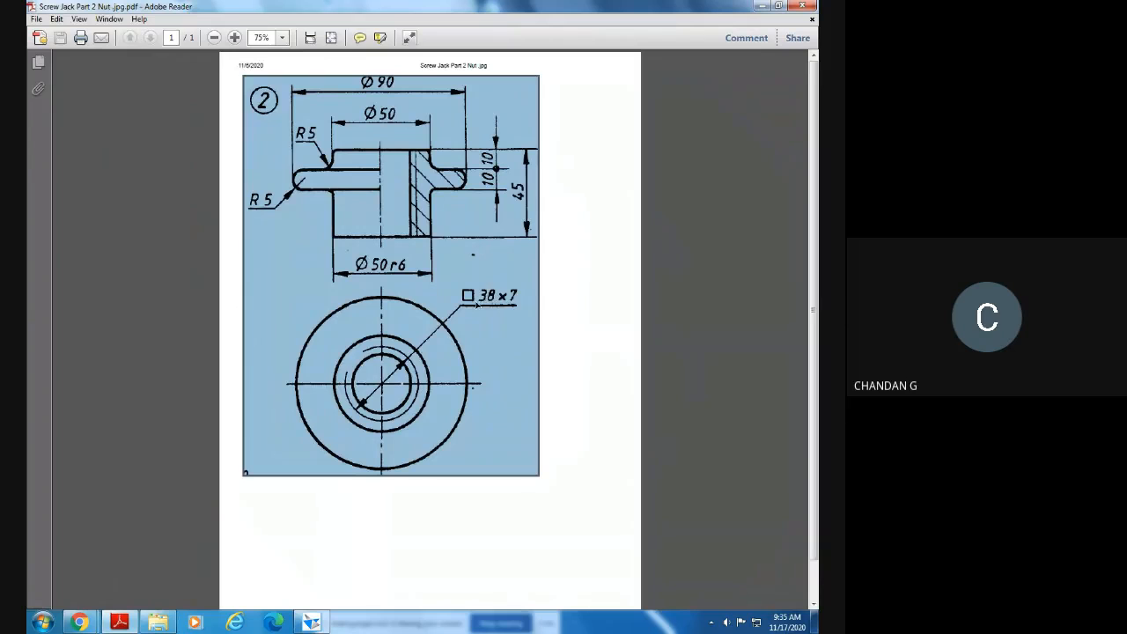
left_click(310, 623)
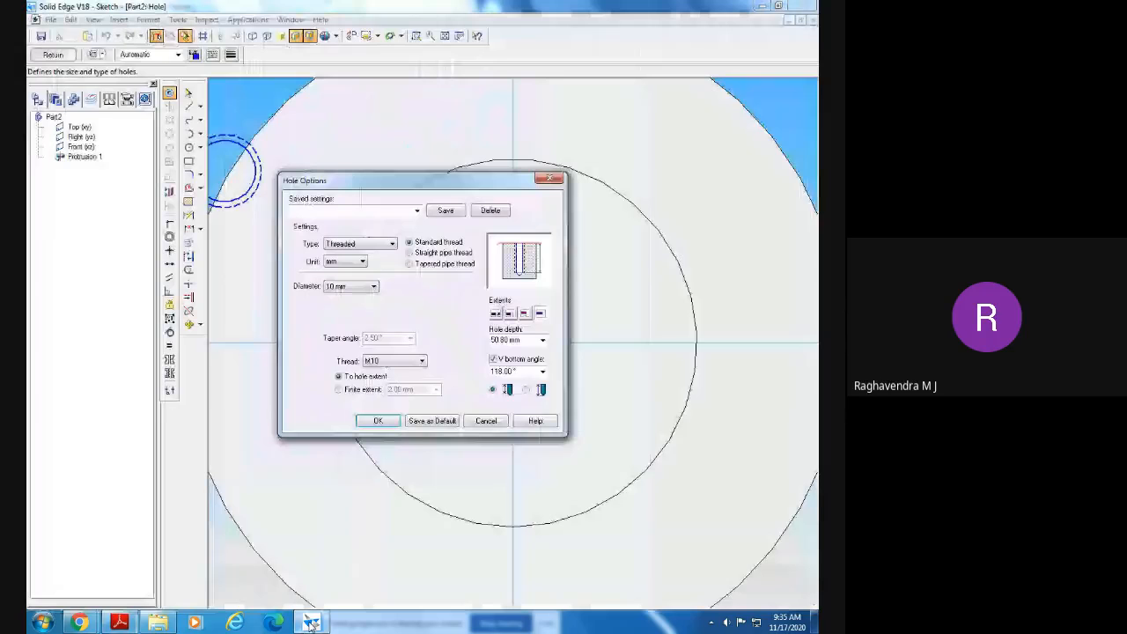
left_click(401, 361)
scroll(393, 499, "down", 5)
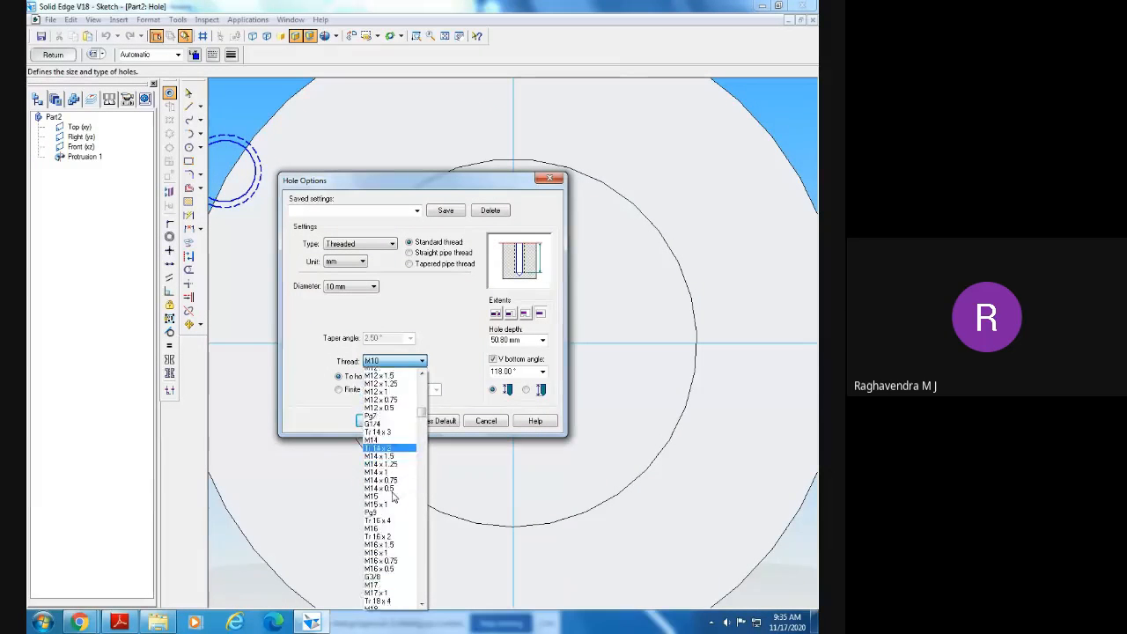
scroll(394, 498, "down", 10)
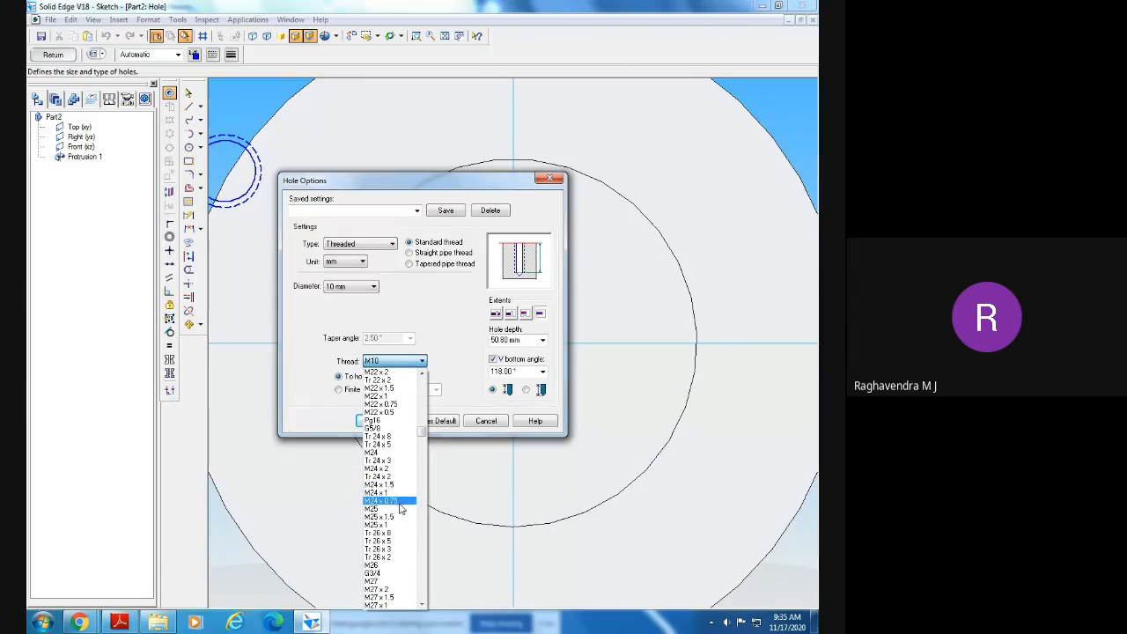
scroll(401, 507, "down", 7)
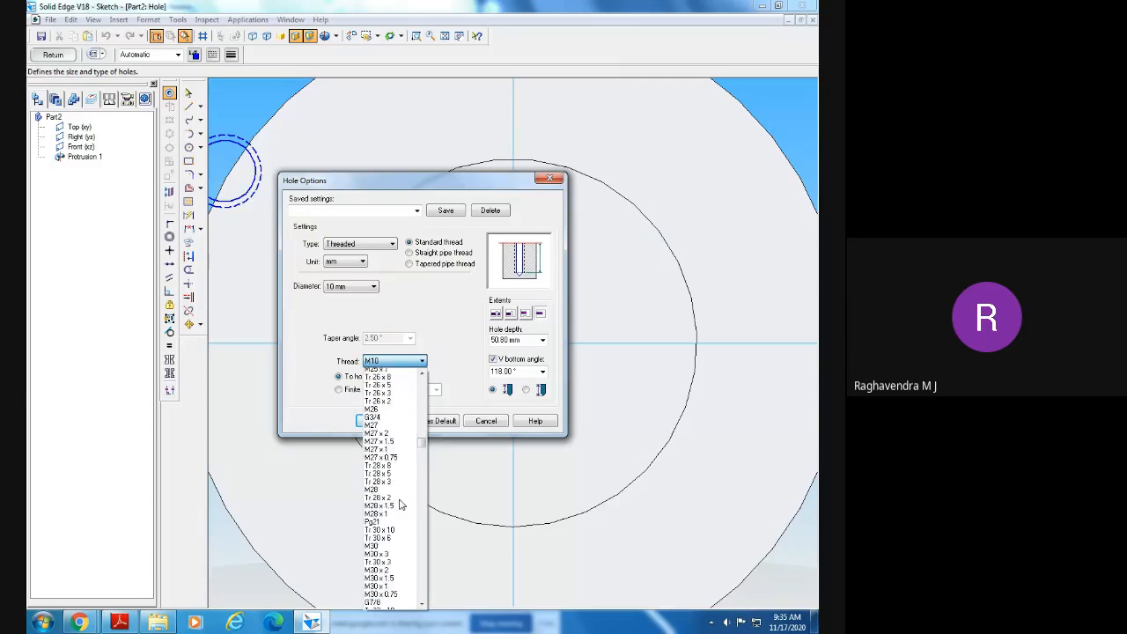
scroll(400, 503, "down", 12)
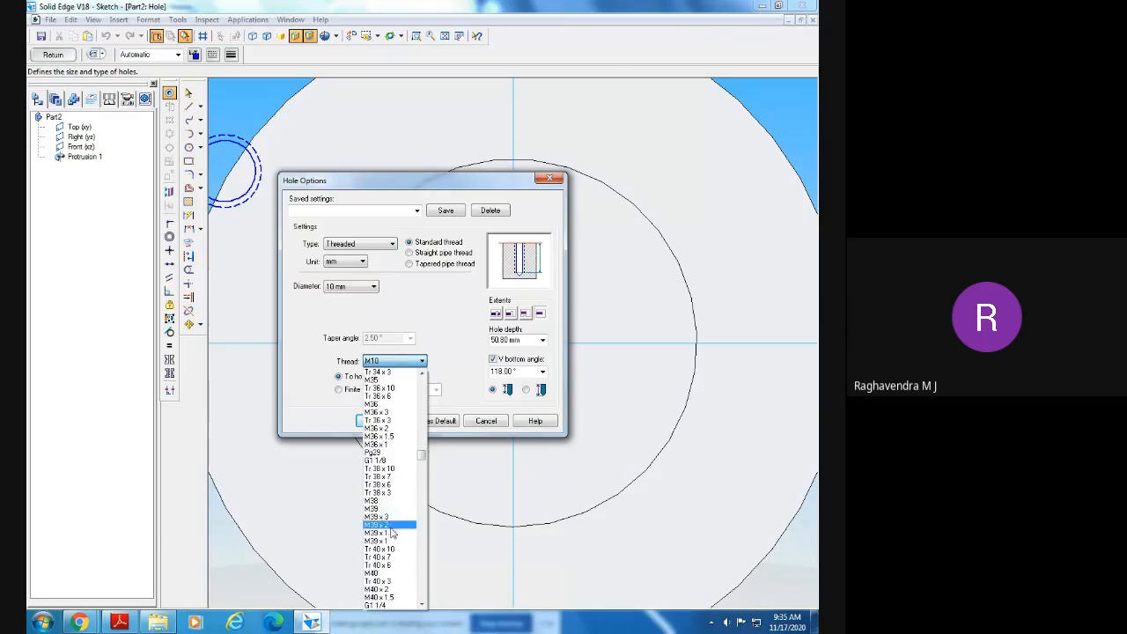
left_click(385, 477)
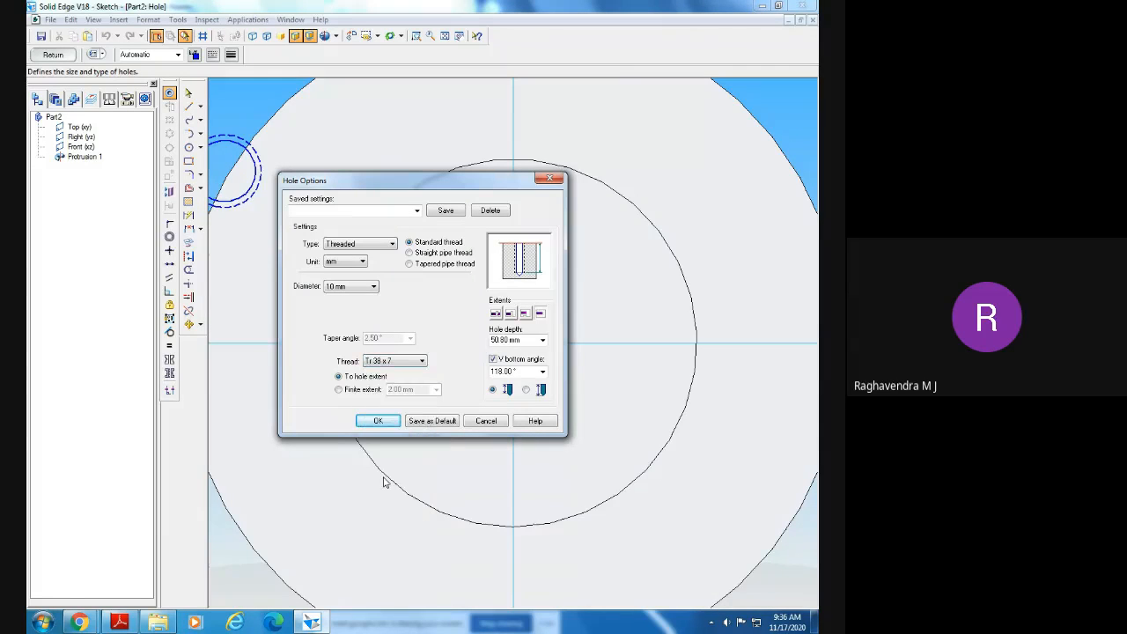
- Run the thread to the hole extent, turn off the V bottom angle and accept the hole options
left_click(355, 389)
left_click(339, 376)
left_click(120, 622)
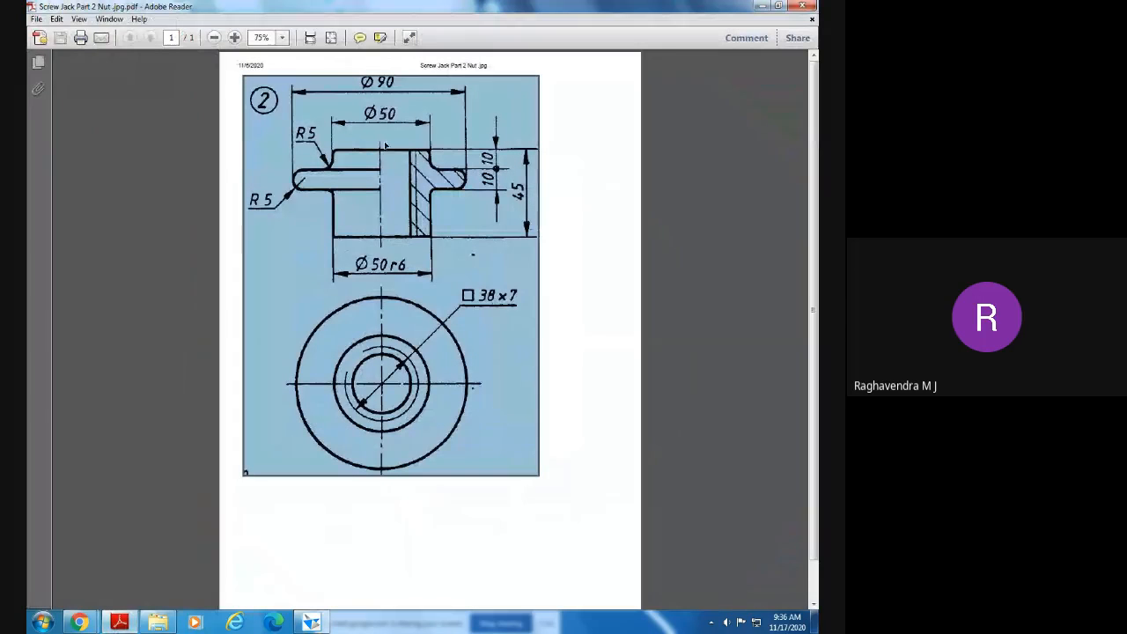
left_click(312, 623)
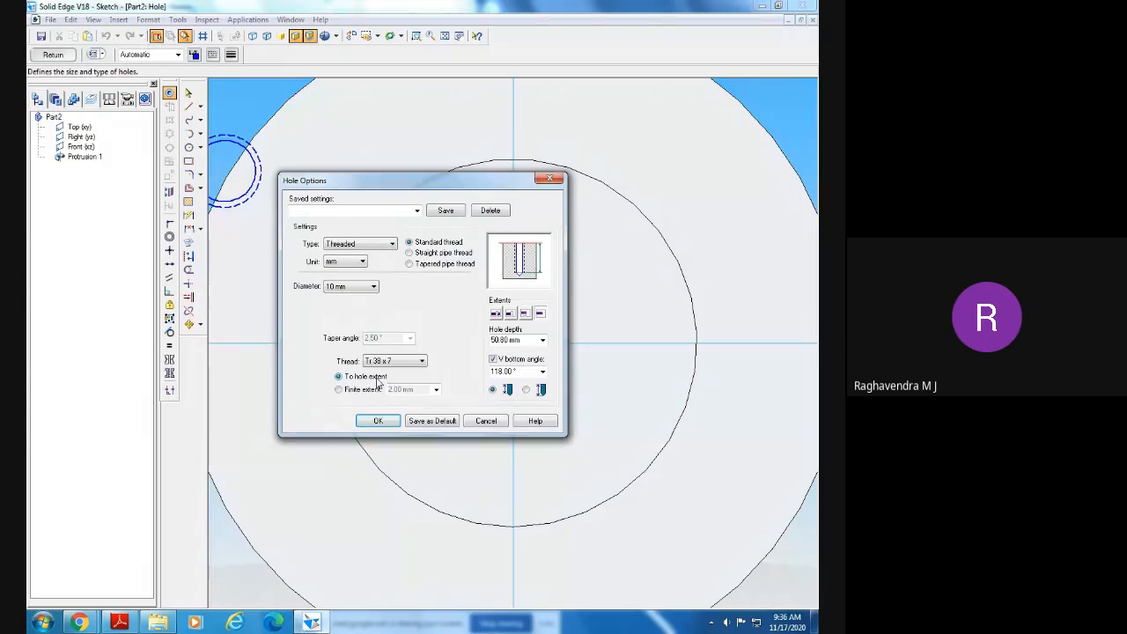
left_click(339, 389)
left_click_drag(388, 389, 415, 389)
left_click(338, 377)
left_click(495, 360)
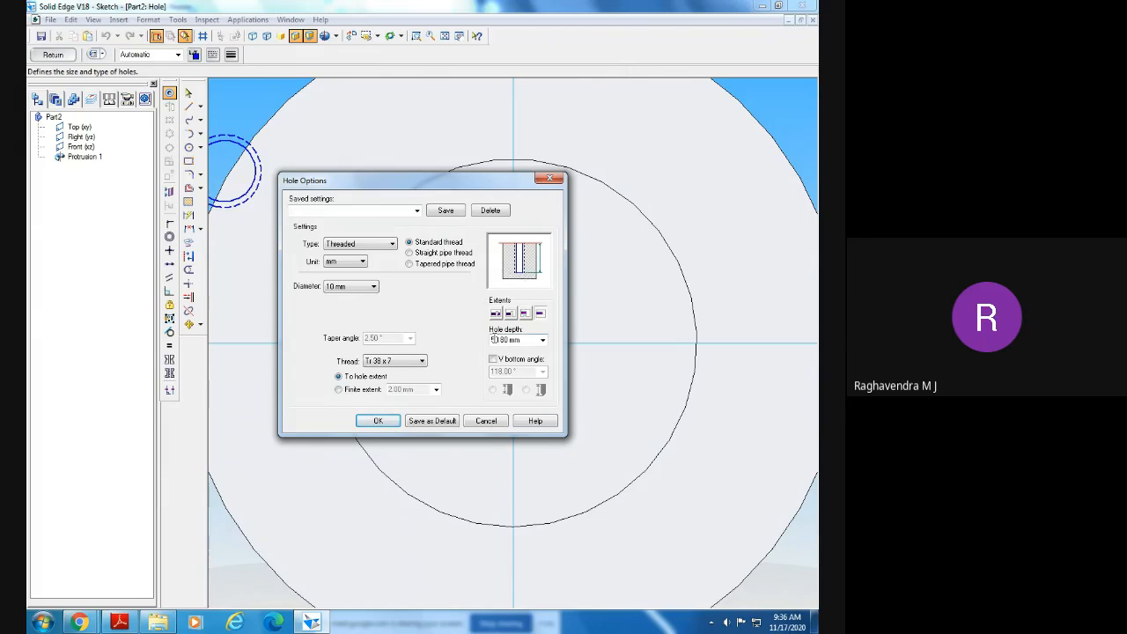
left_click(493, 359)
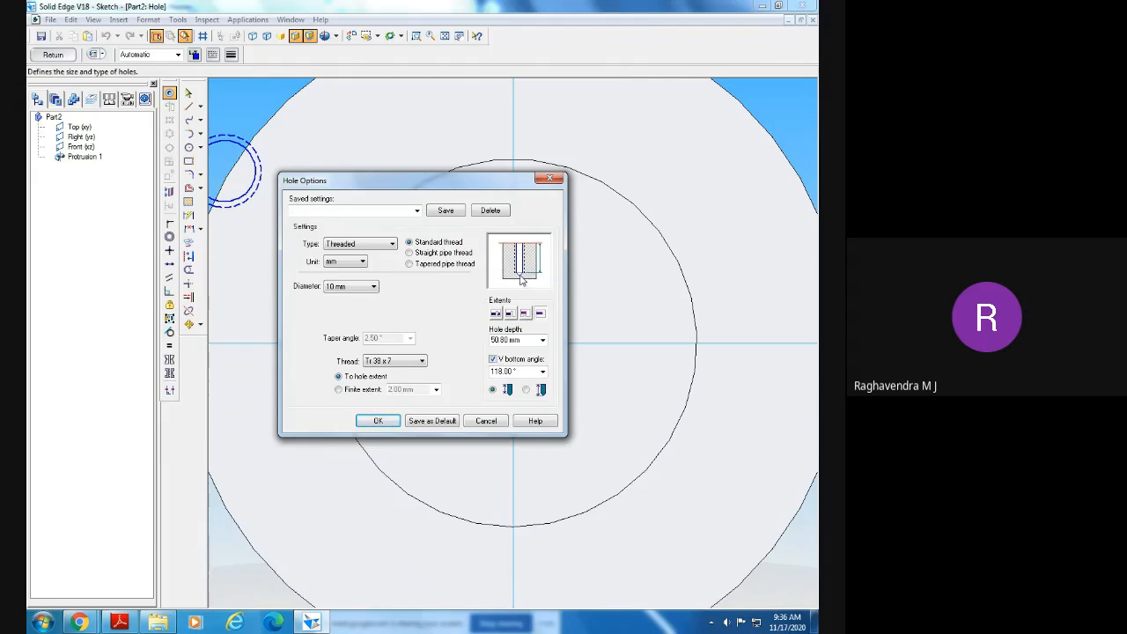
left_click(494, 360)
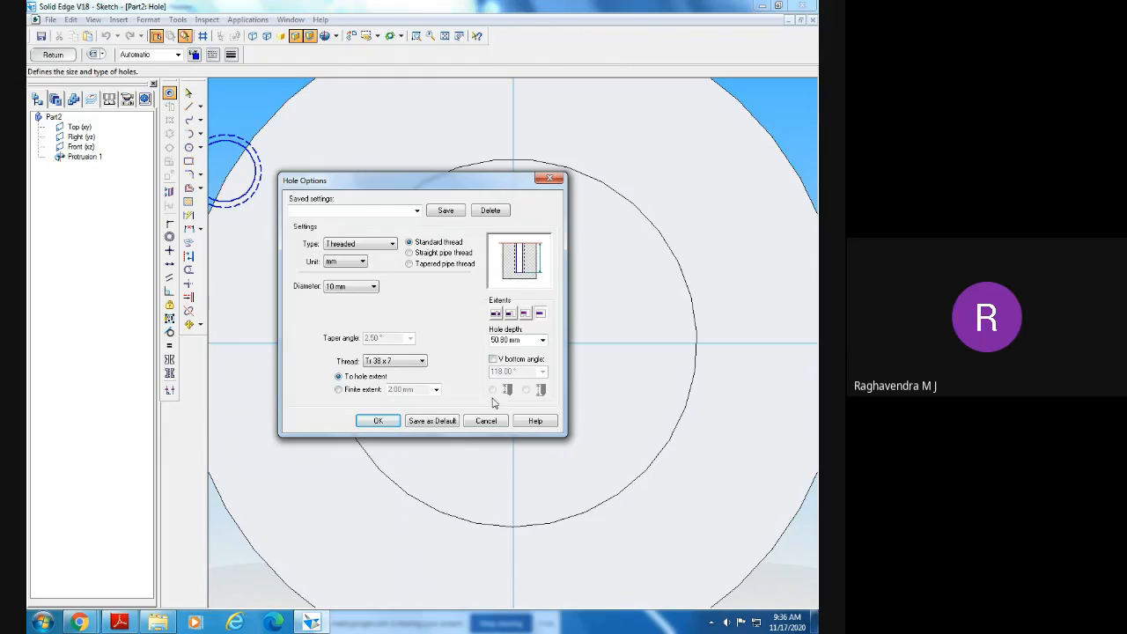
left_click(377, 421)
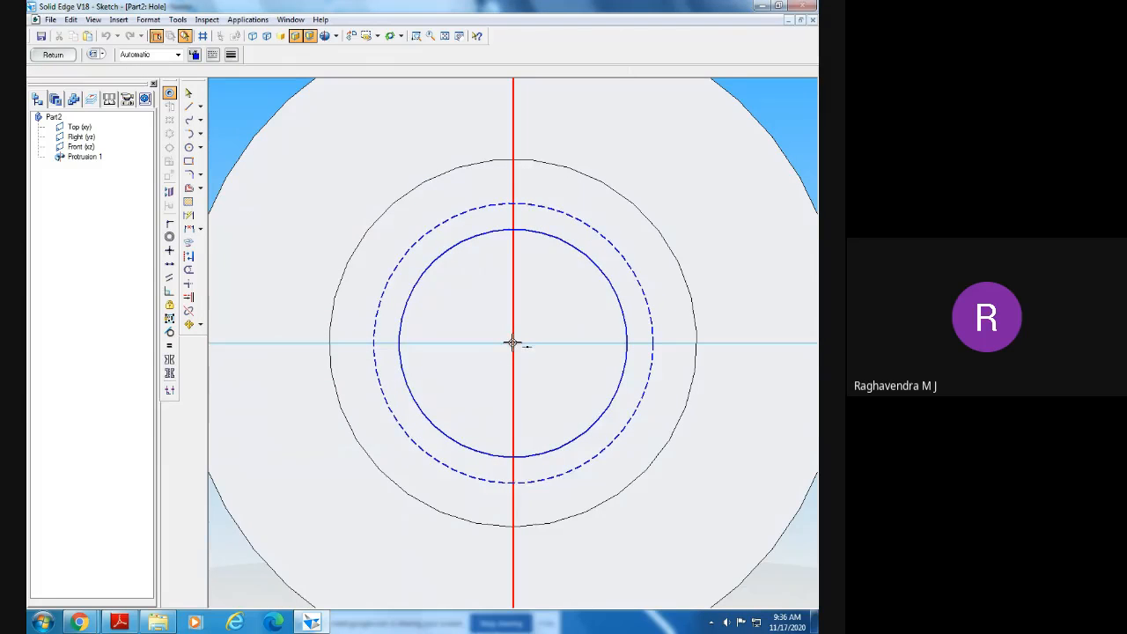
- Centre the hole at the crossing of the reference lines and cut it 50.80 mm deep up through the nut's body
left_click(513, 341)
left_click(53, 54)
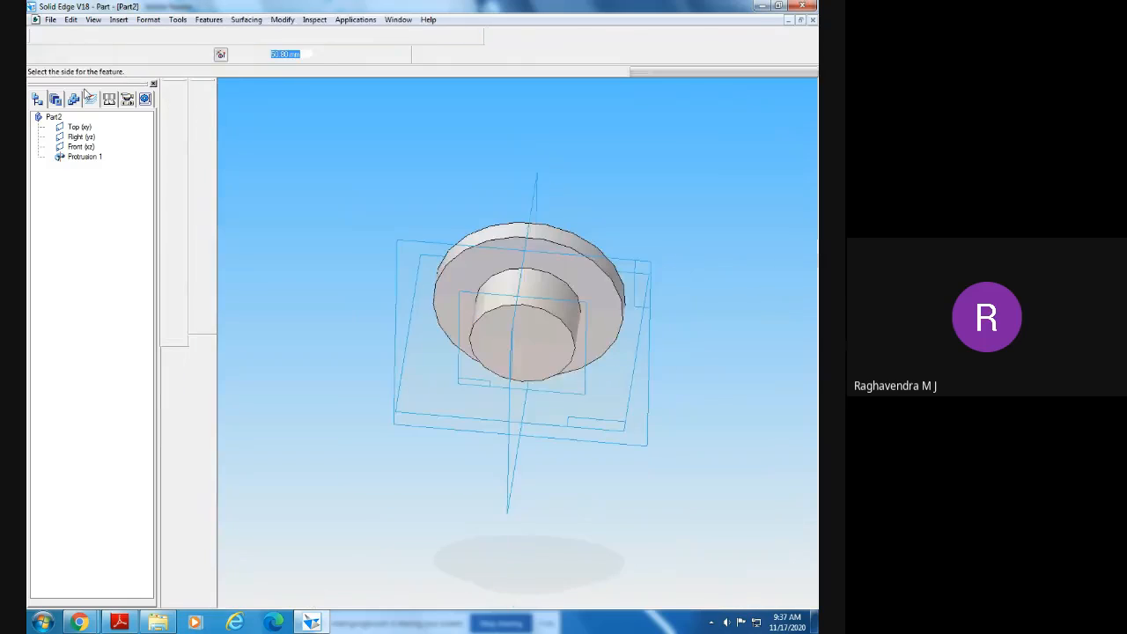
middle_click_drag(531, 197, 530, 298)
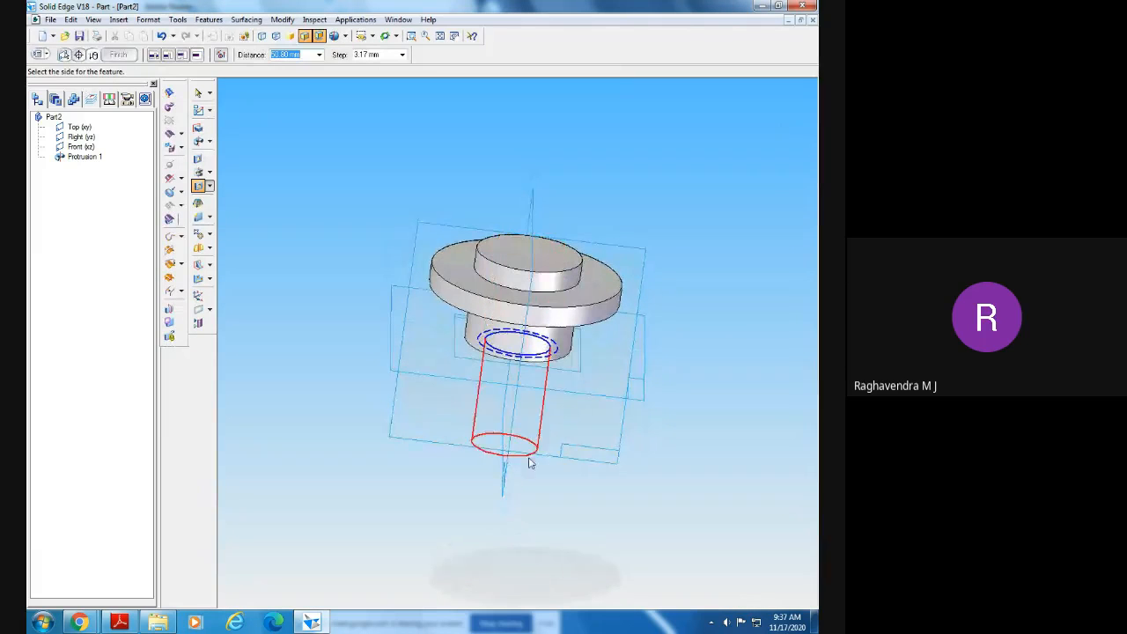
left_click(542, 156)
left_click(118, 56)
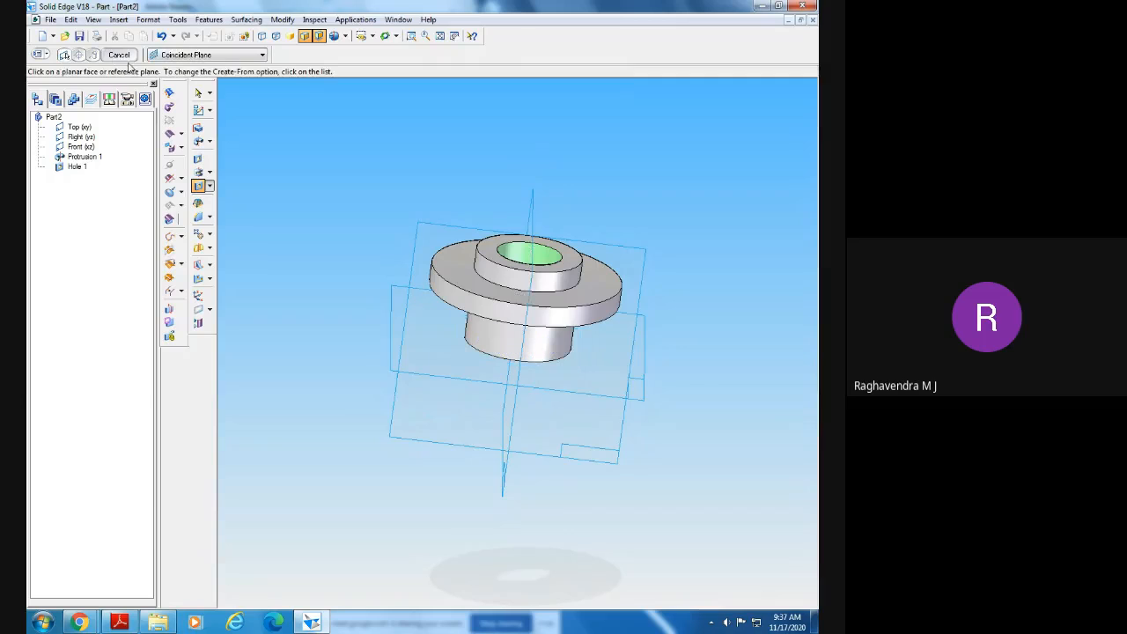
- Examine the threaded hole's inner surface up close and from an angle
middle_click_drag(690, 468, 624, 549)
left_click(411, 35)
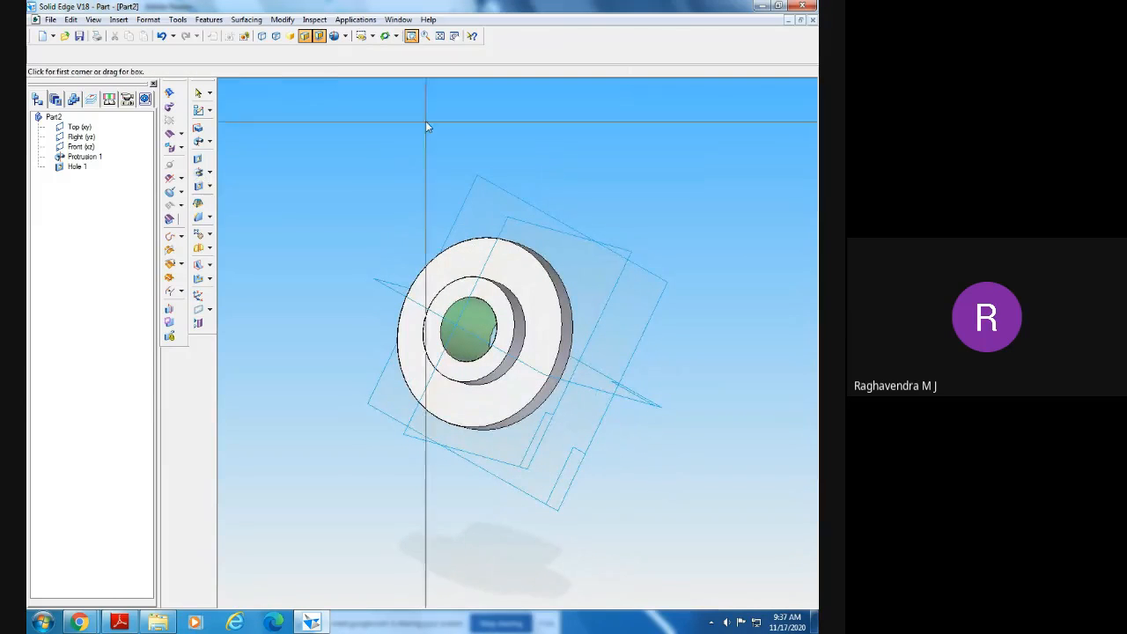
left_click_drag(430, 301, 574, 381)
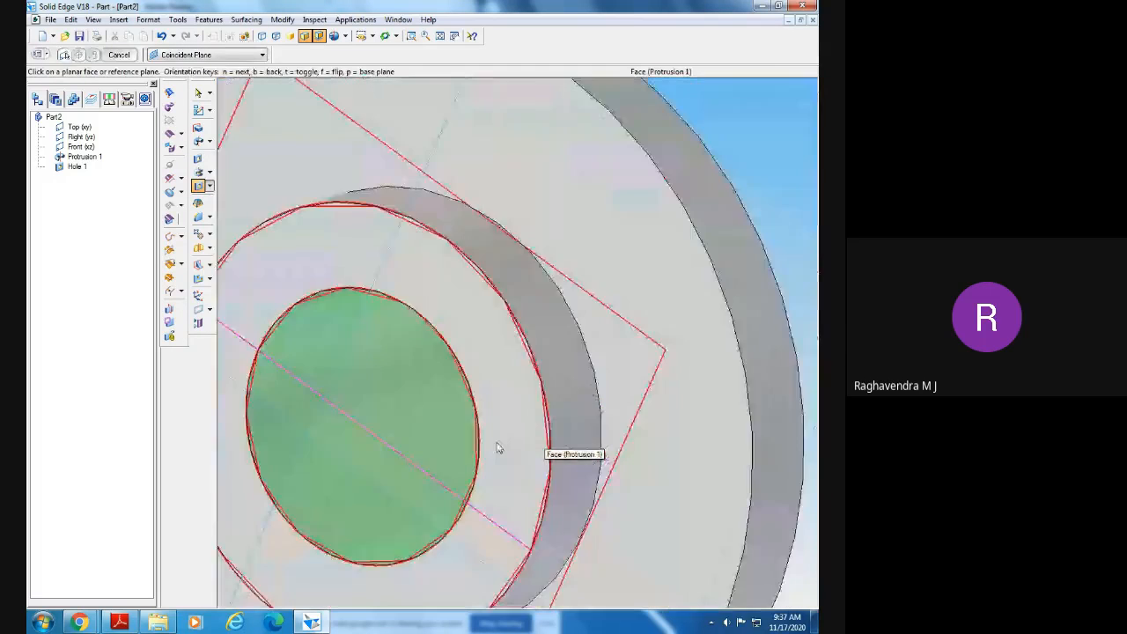
middle_click_drag(498, 443, 519, 430)
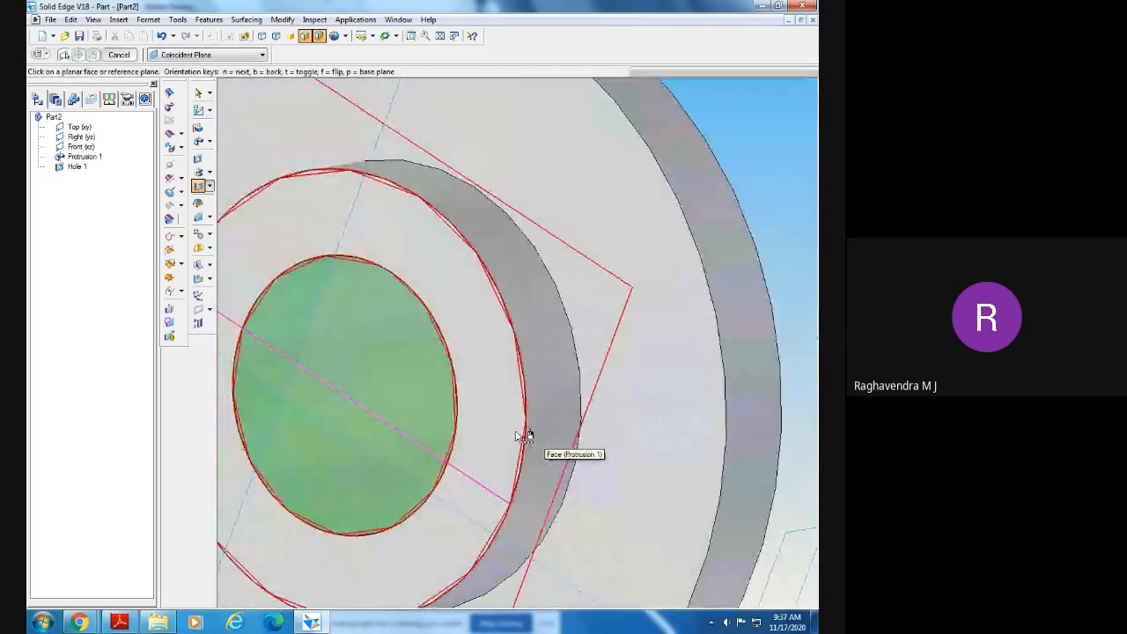
left_click(439, 36)
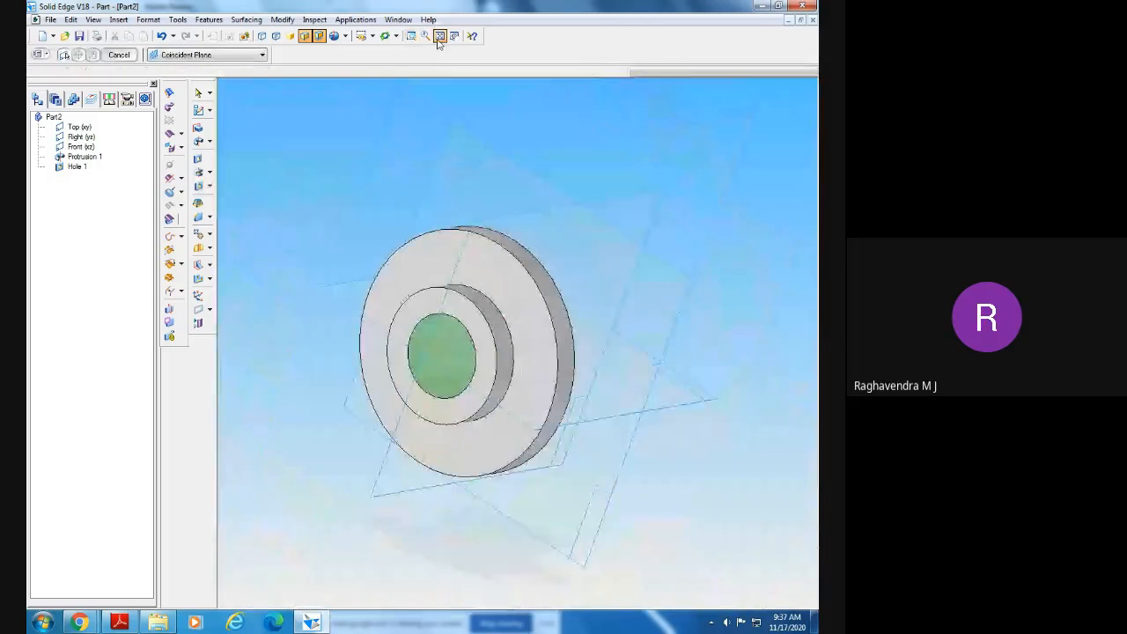
mouse_move(424, 506)
middle_mouse_down()
mouse_move(431, 488)
mouse_move(410, 460)
mouse_move(434, 503)
mouse_move(422, 514)
middle_mouse_up()
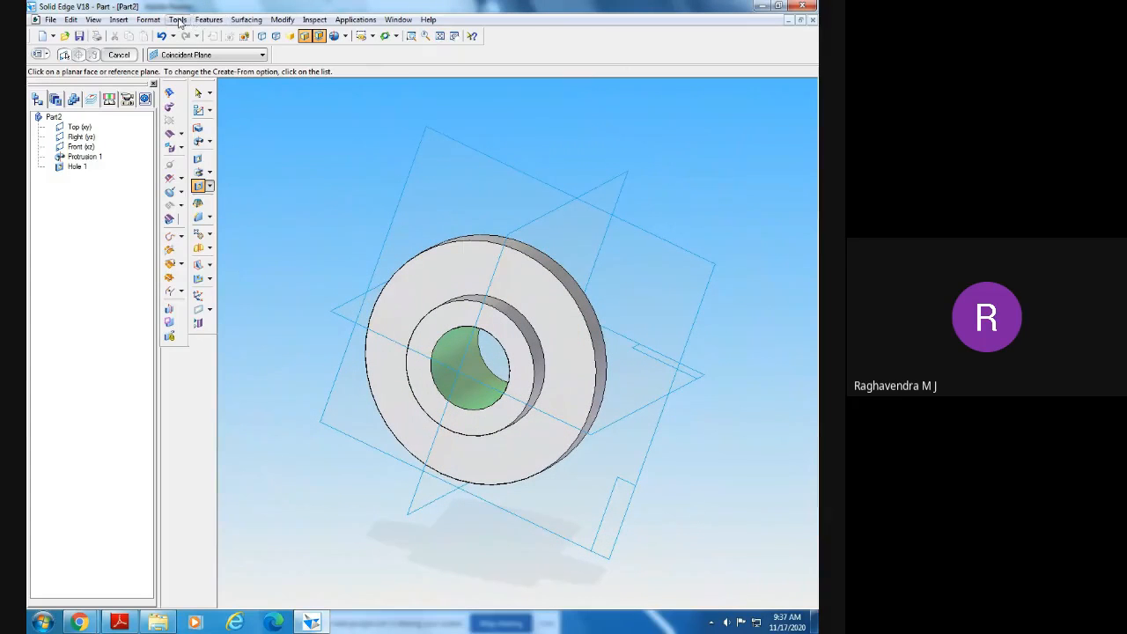
- Review the program's General and View options and close them without changing anything
left_click(179, 21)
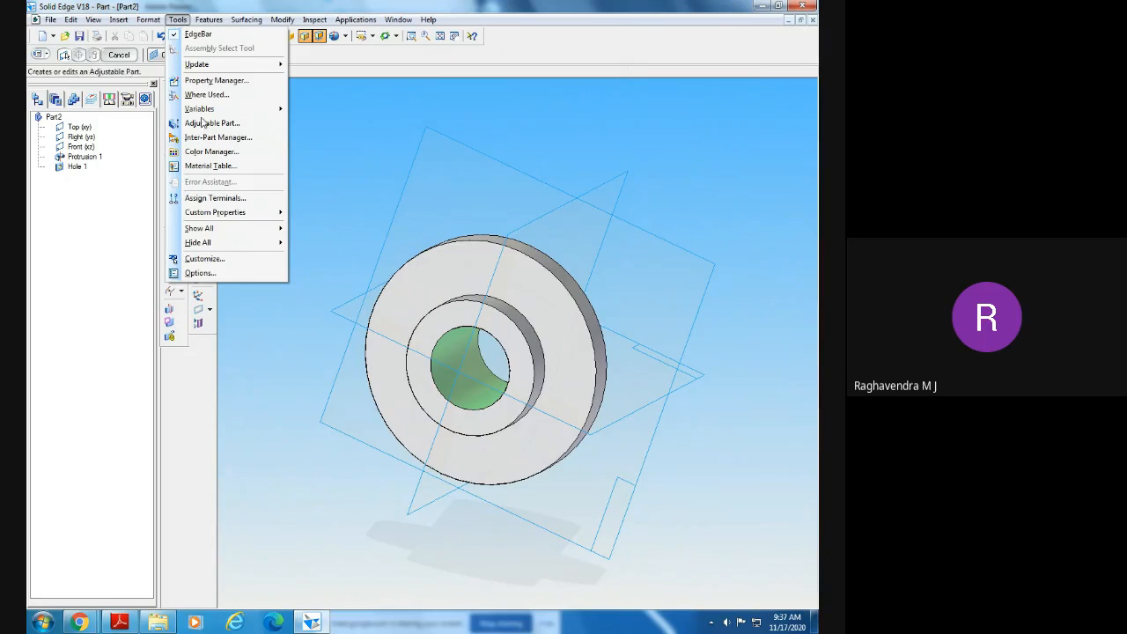
left_click(221, 272)
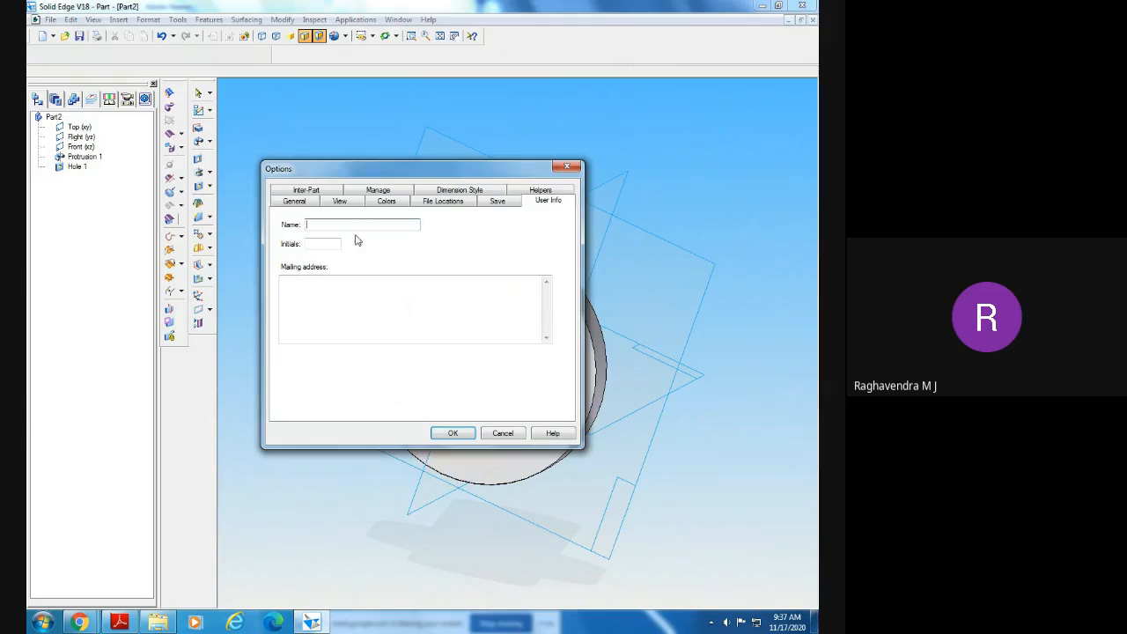
left_click(340, 203)
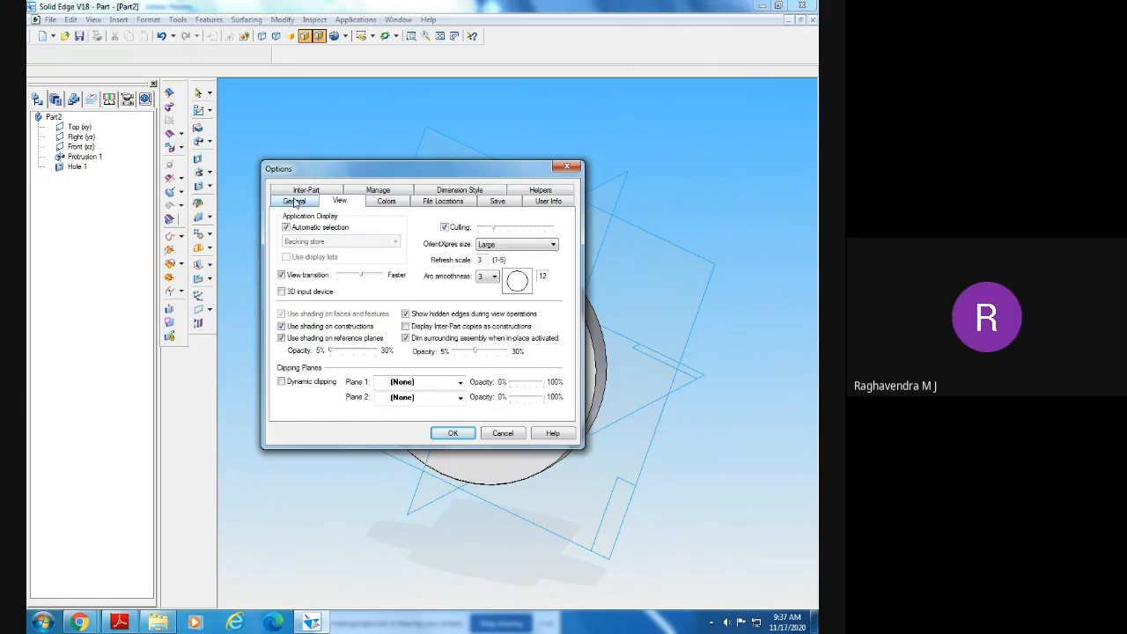
left_click(295, 202)
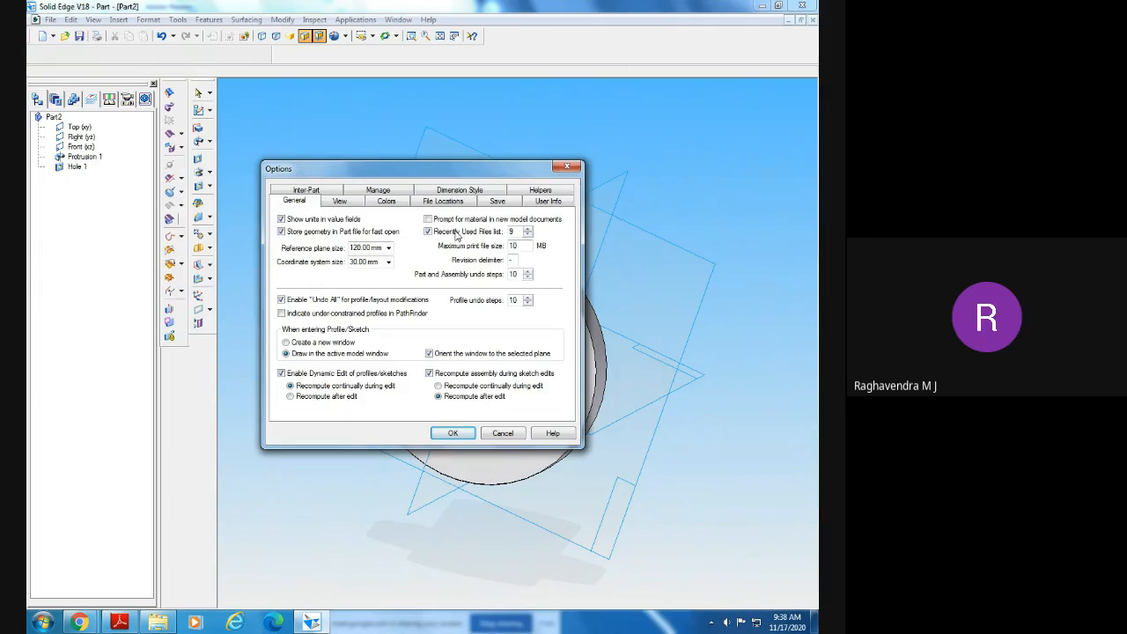
left_click(343, 203)
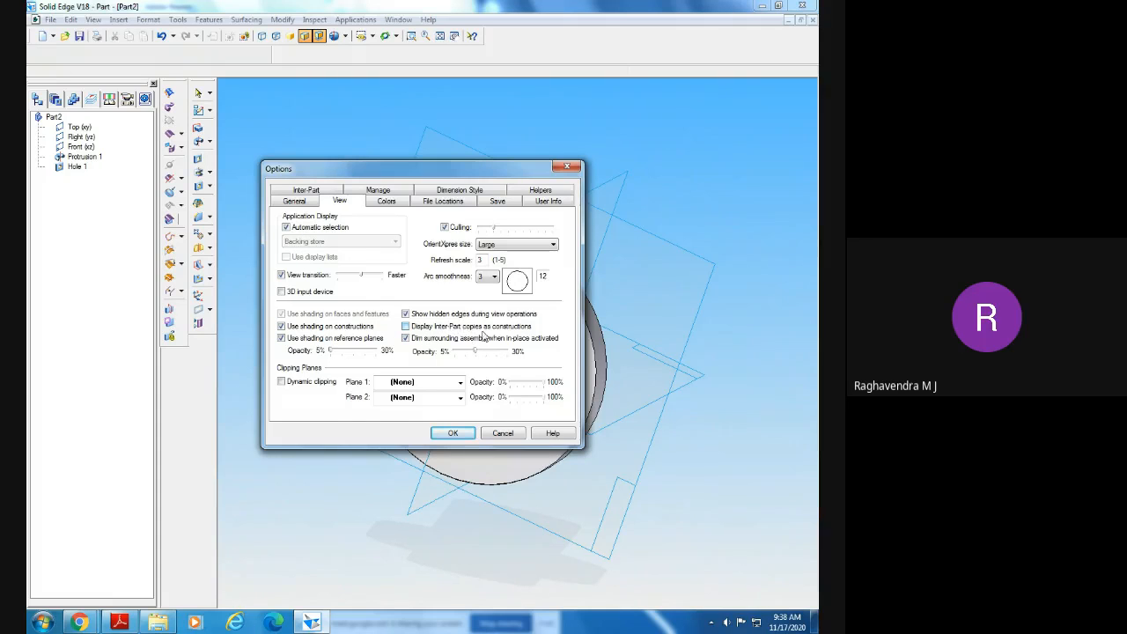
left_click(567, 167)
left_click(177, 19)
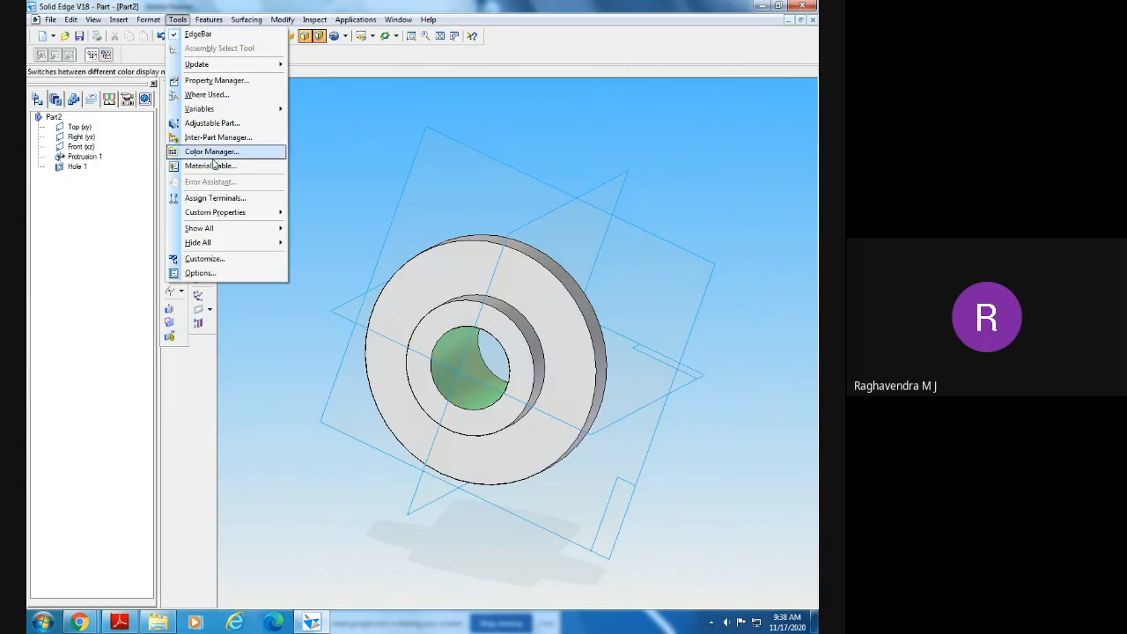
mouse_move(205, 25)
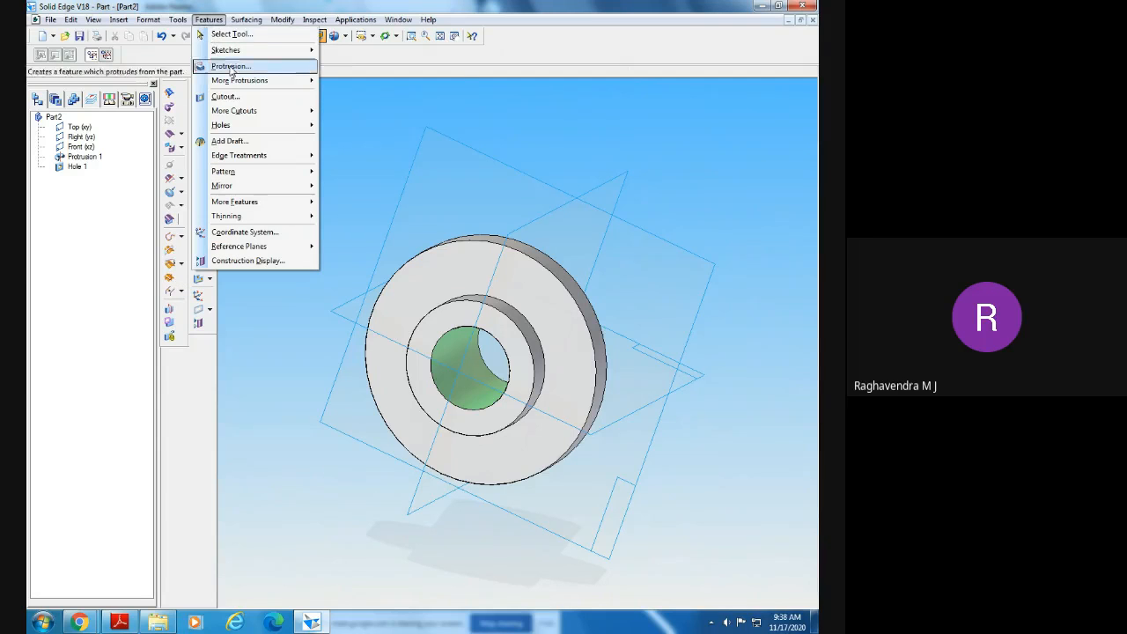
mouse_move(234, 82)
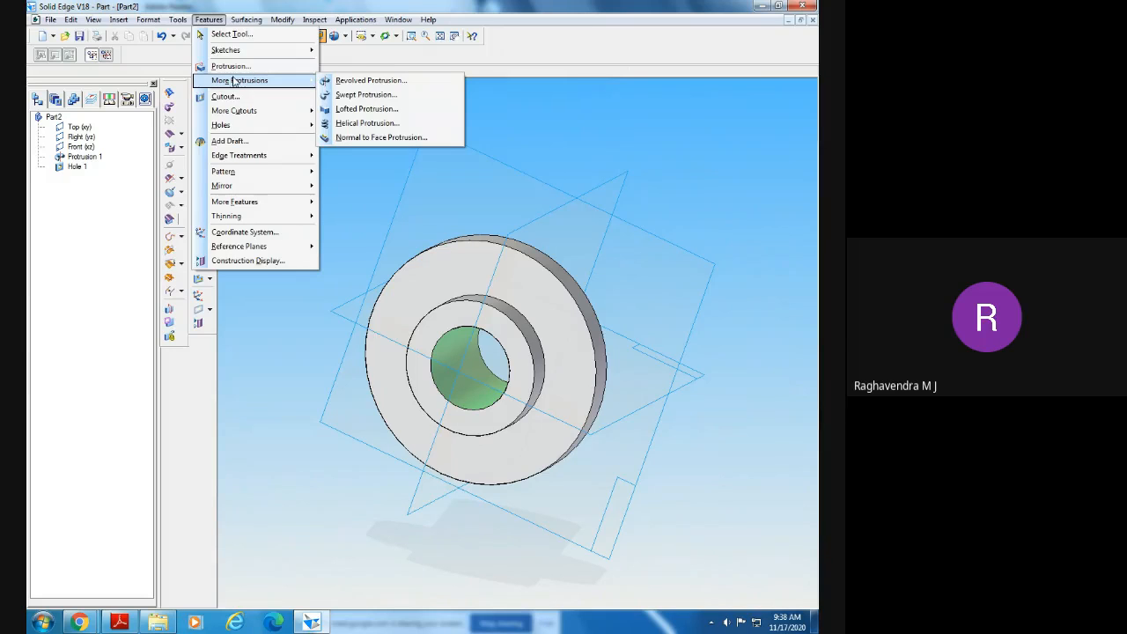
mouse_move(264, 156)
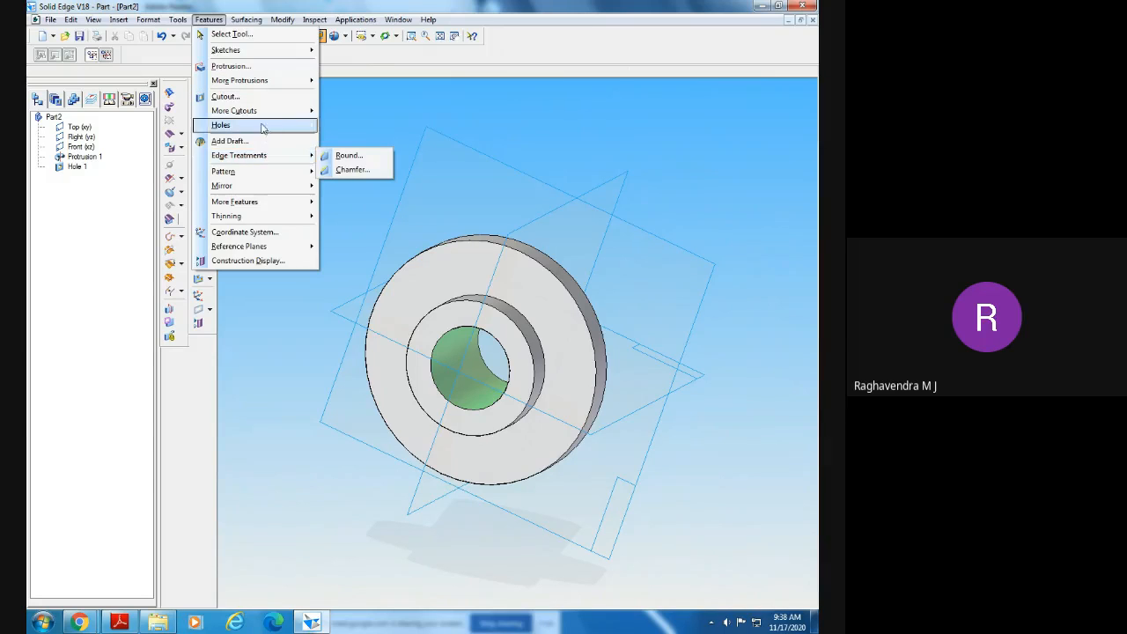
mouse_move(262, 116)
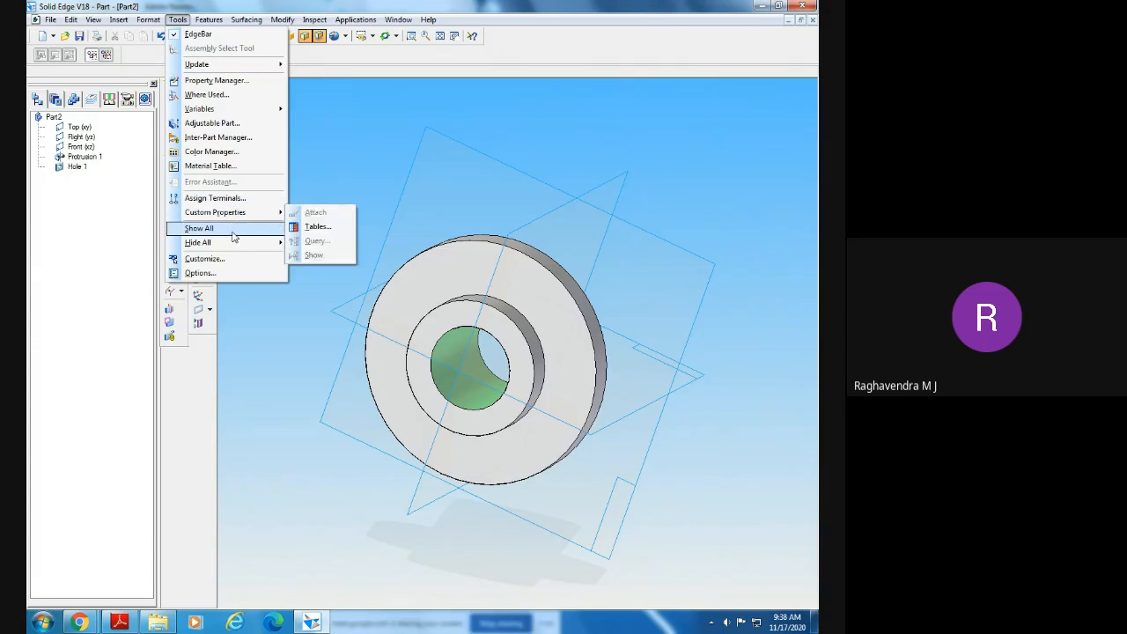
left_click(234, 261)
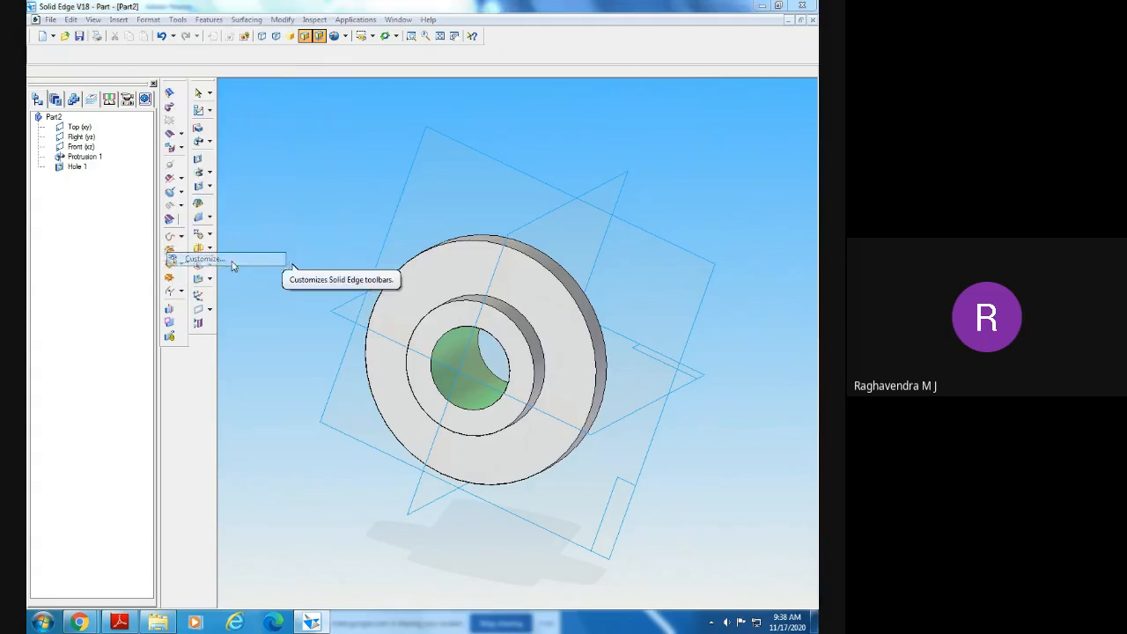
left_click(569, 173)
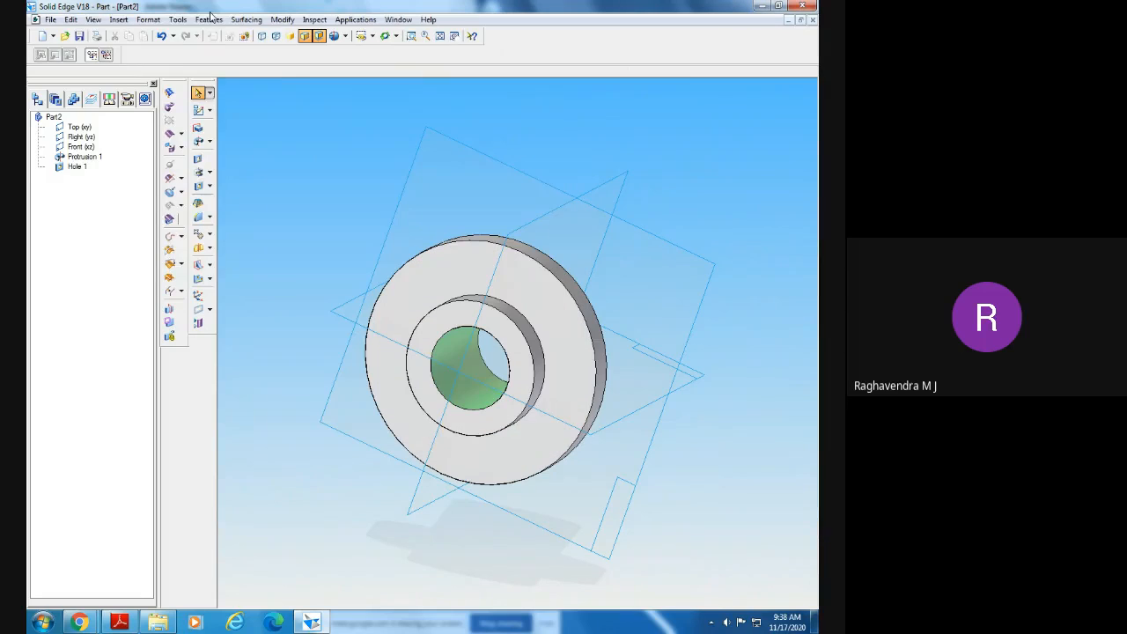
- Look through the program options from View and Colors to File Locations, Save and Helpers, and close them without changes
left_click(181, 19)
left_click(208, 273)
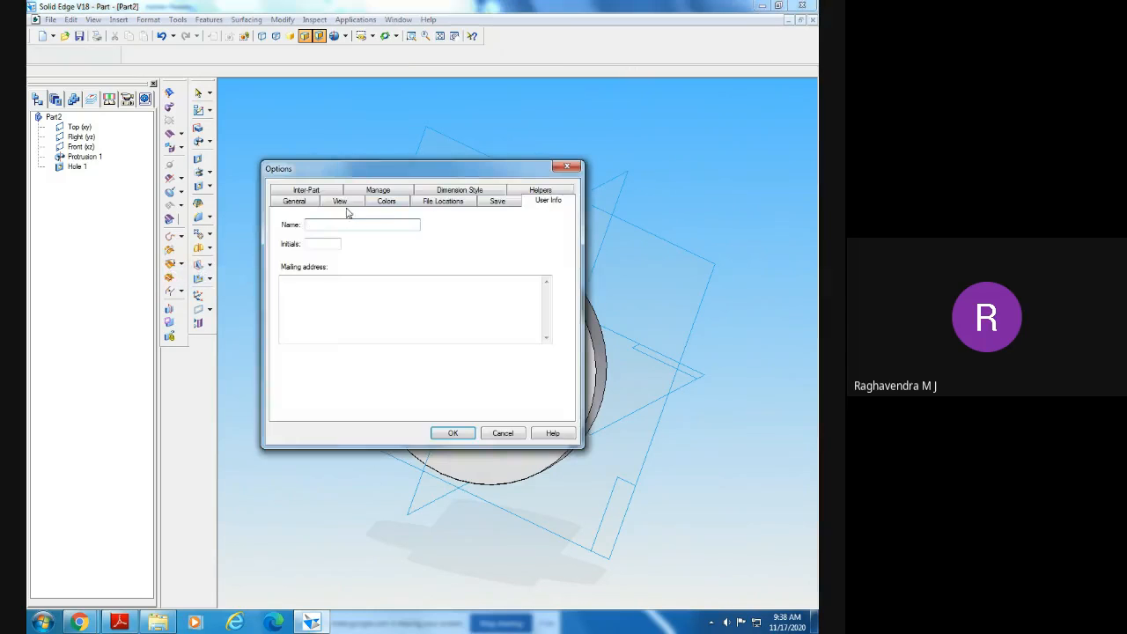
left_click(339, 203)
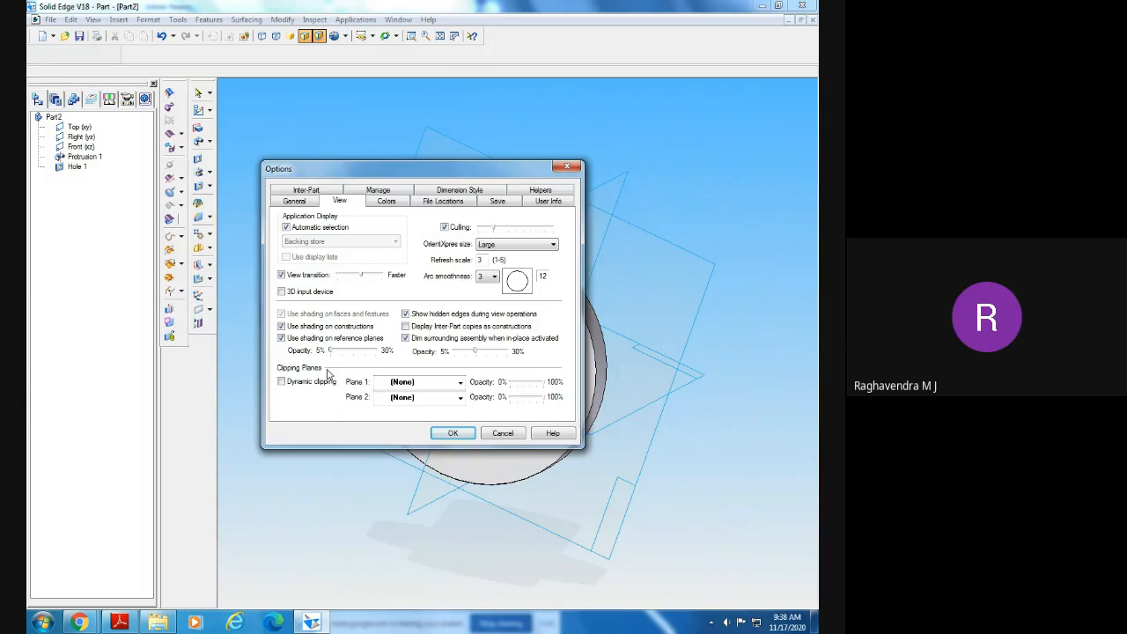
left_click(388, 202)
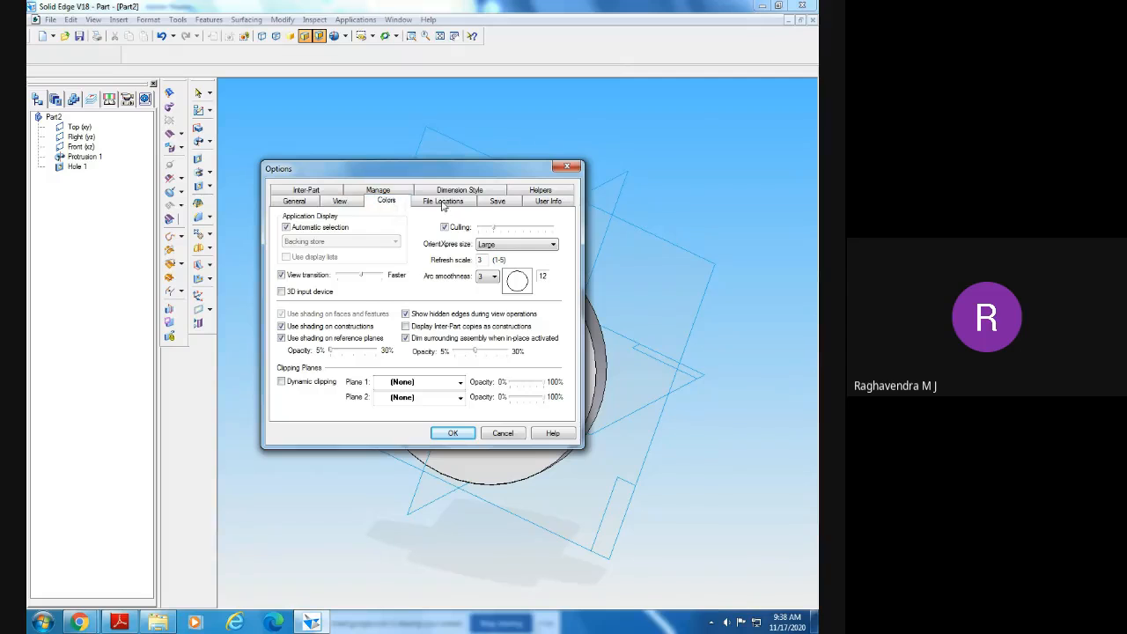
left_click(443, 201)
left_click(498, 202)
left_click(540, 190)
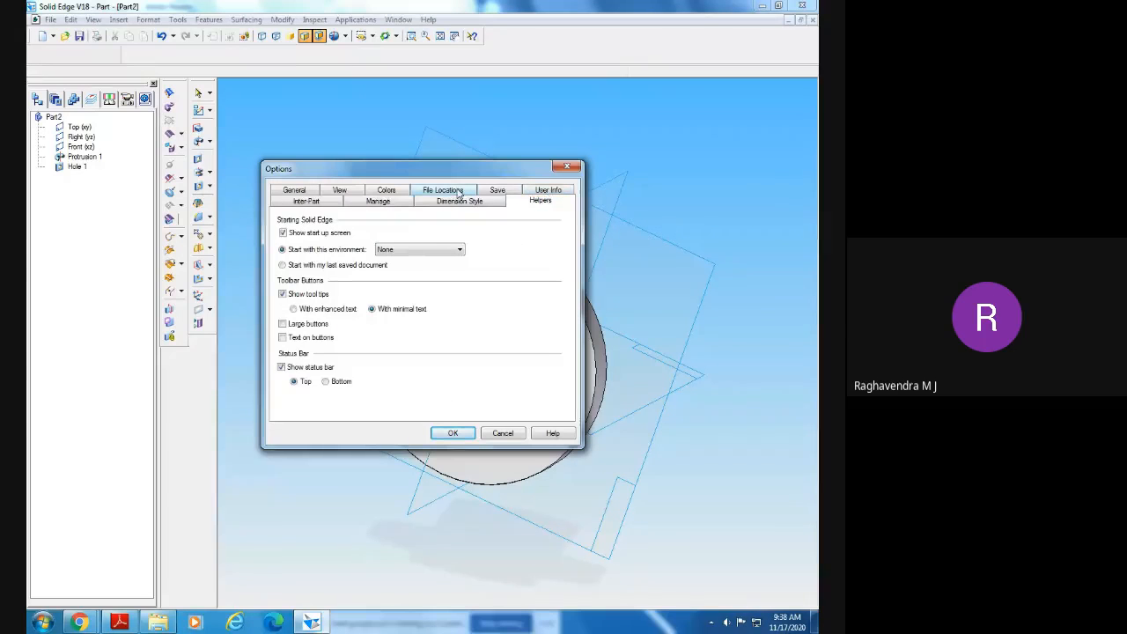
left_click(456, 192)
left_click(377, 191)
left_click(310, 191)
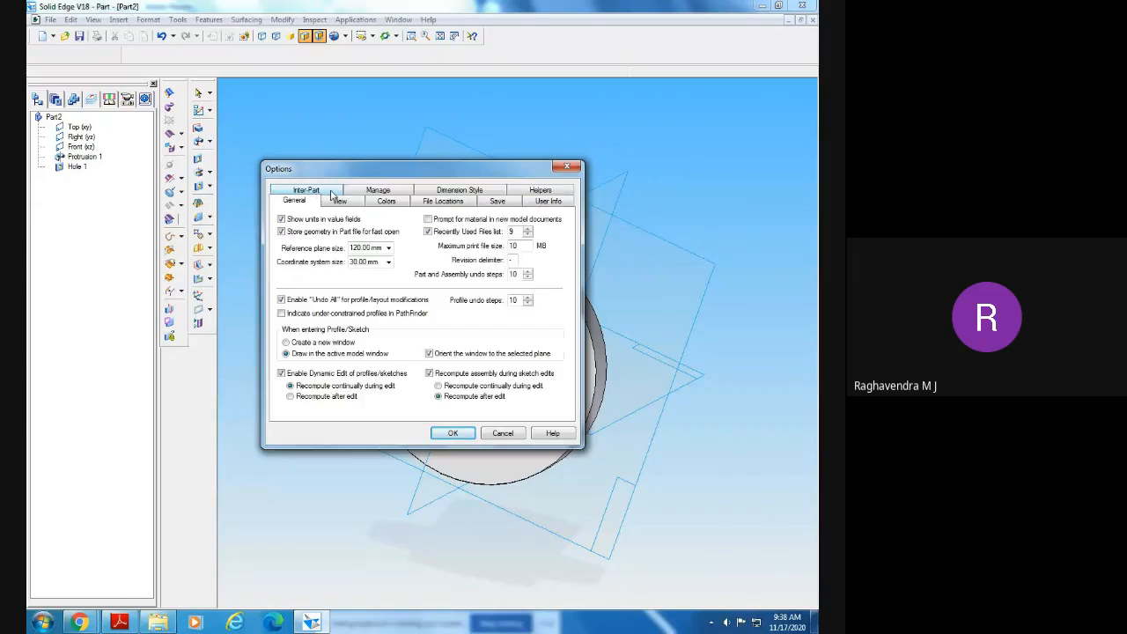
left_click(339, 201)
left_click(378, 190)
left_click(443, 190)
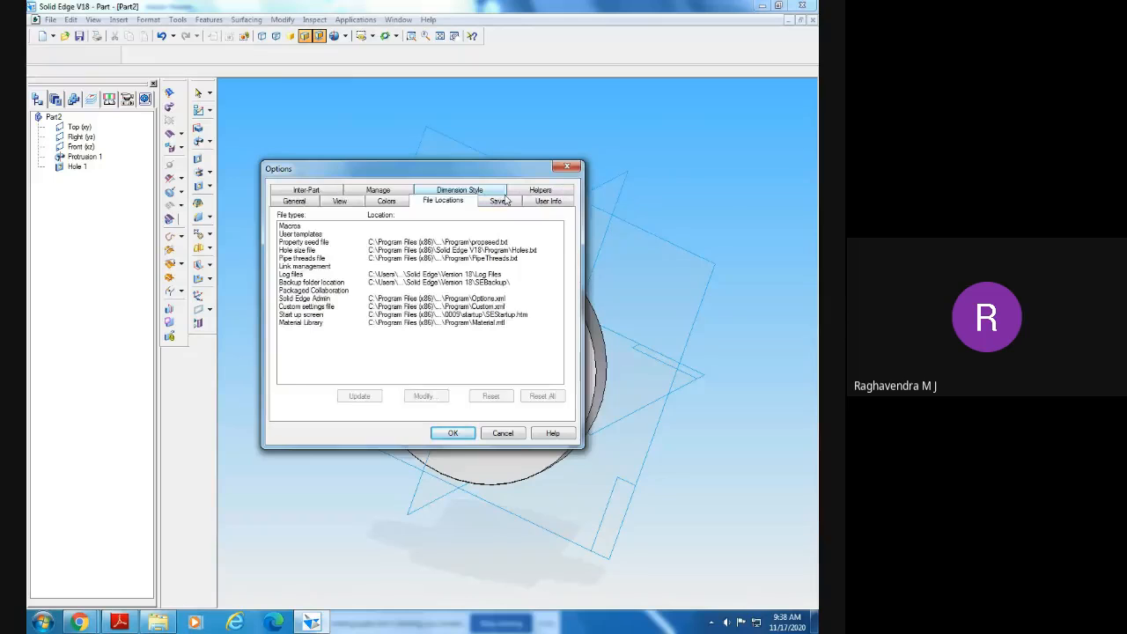
left_click(542, 191)
left_click(566, 167)
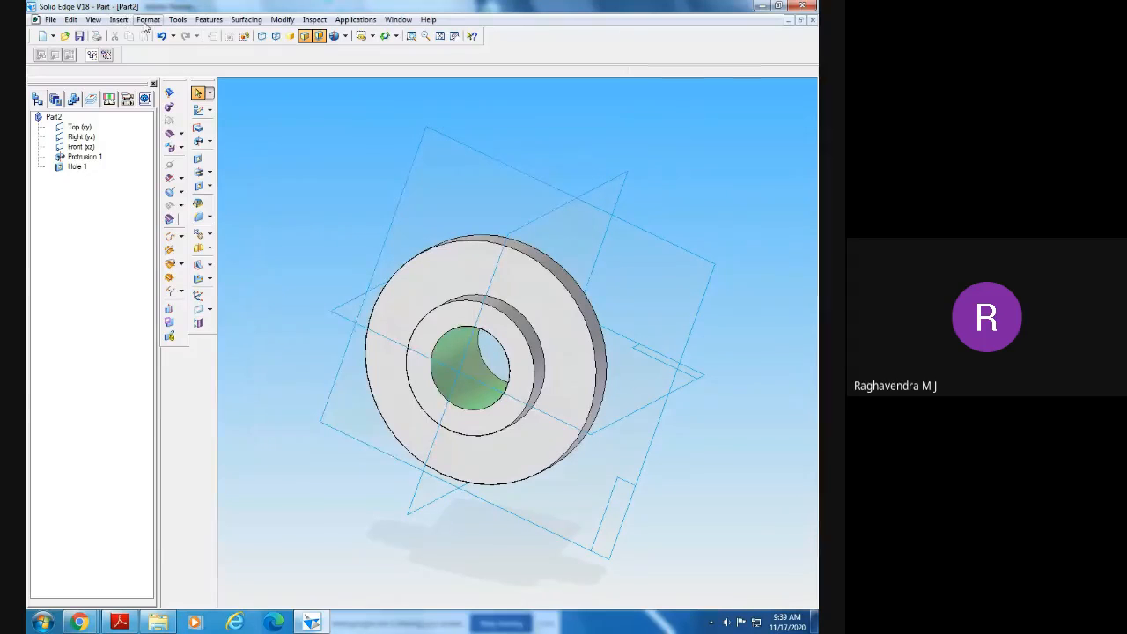
left_click(118, 19)
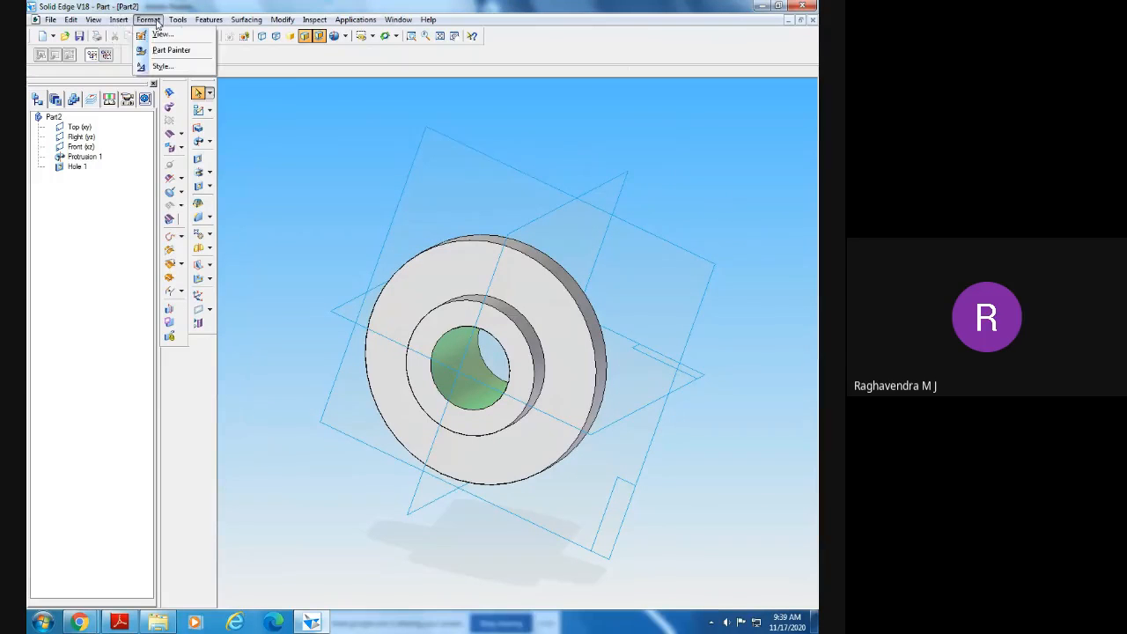
mouse_move(176, 26)
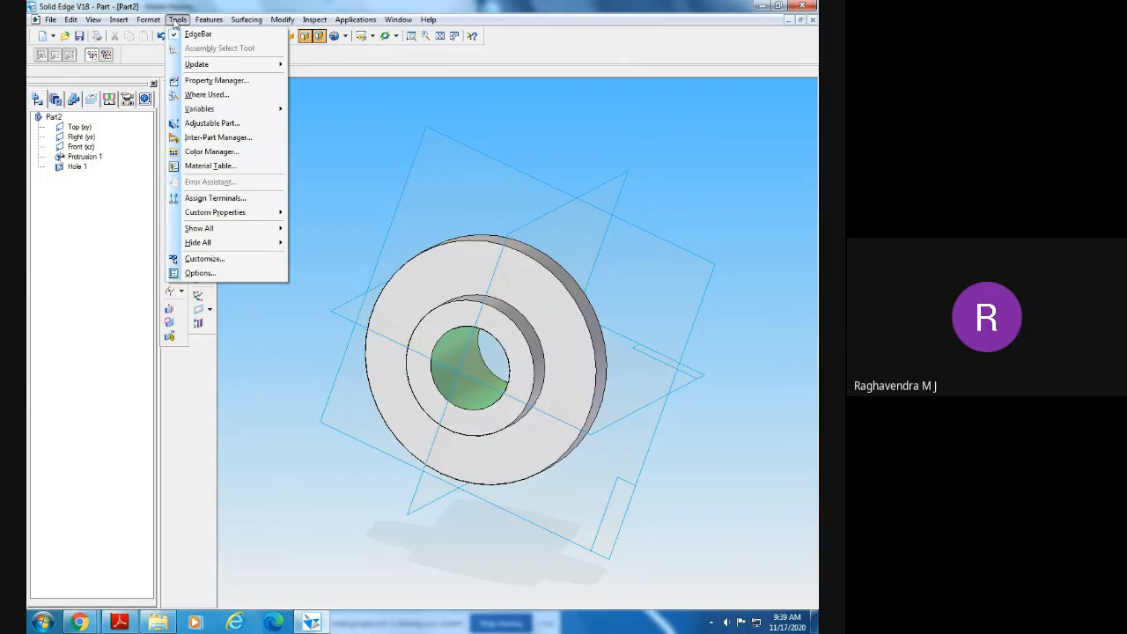
mouse_move(214, 24)
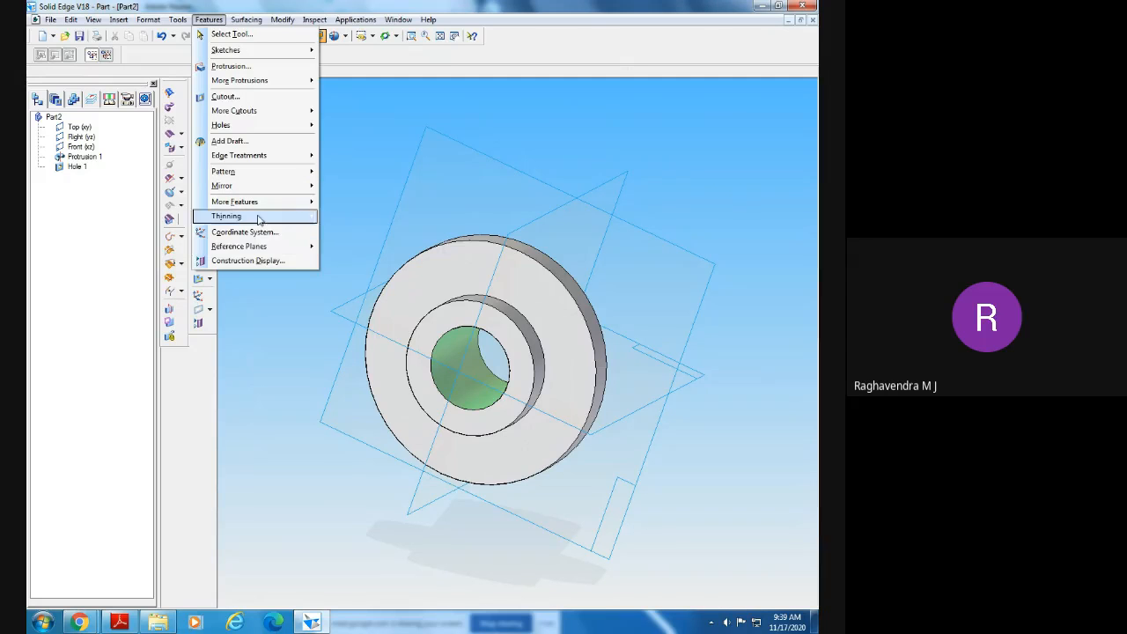
mouse_move(276, 20)
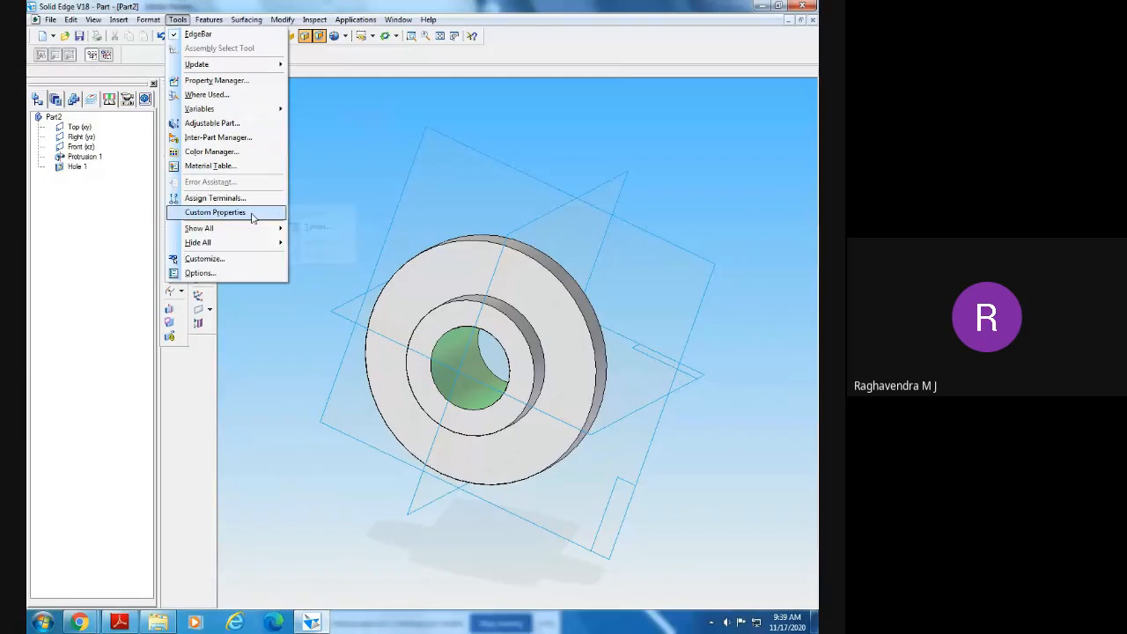
mouse_move(253, 230)
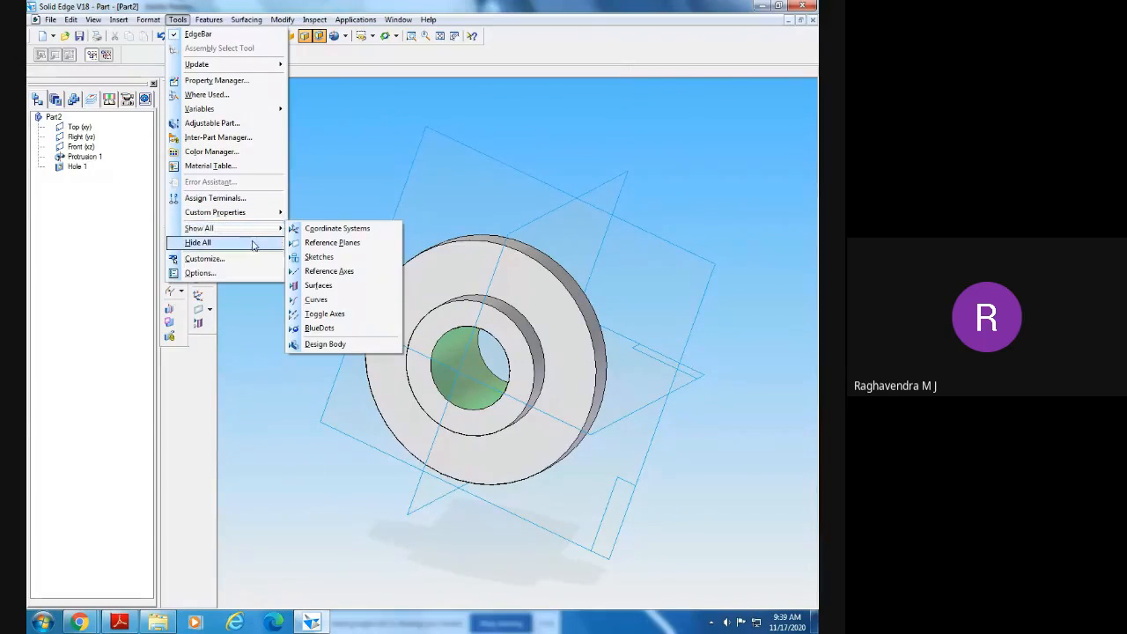
- Check the program's View, File Locations and Save options once more and close them unchanged
left_click(244, 273)
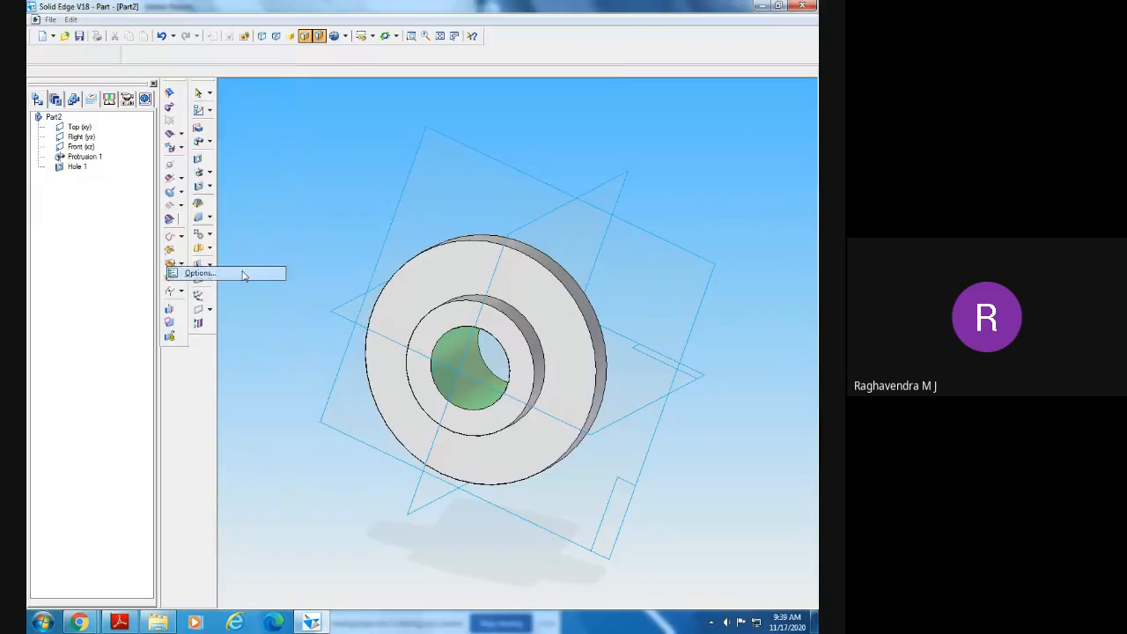
left_click(341, 204)
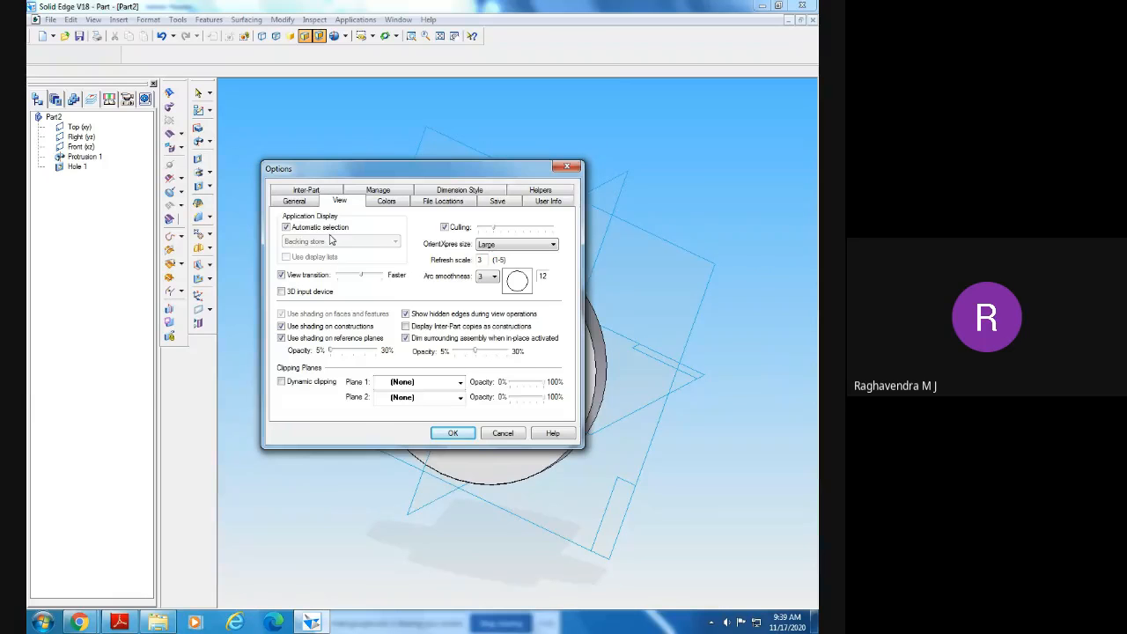
left_click(443, 209)
left_click(499, 204)
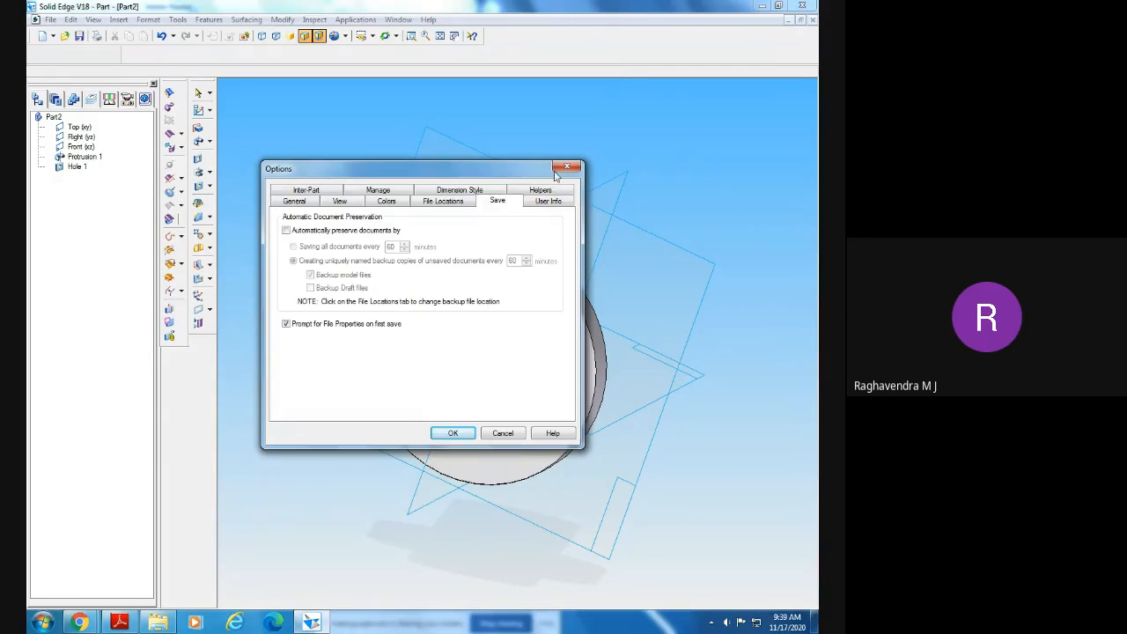
left_click(566, 167)
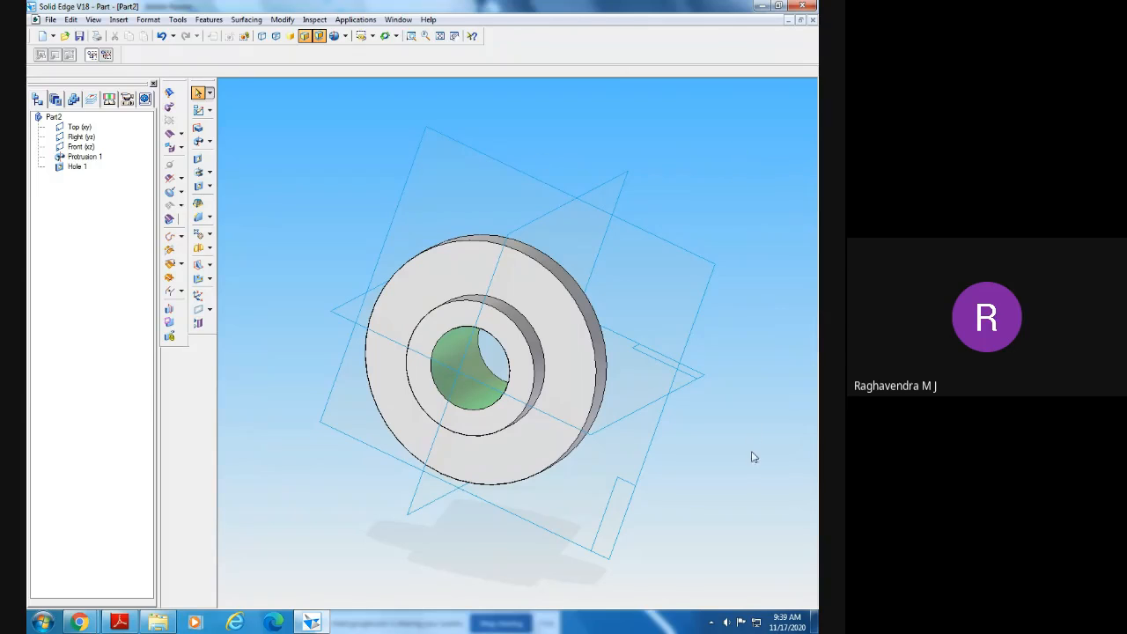
mouse_move(750, 456)
middle_mouse_down()
mouse_move(767, 365)
mouse_move(761, 449)
middle_mouse_up()
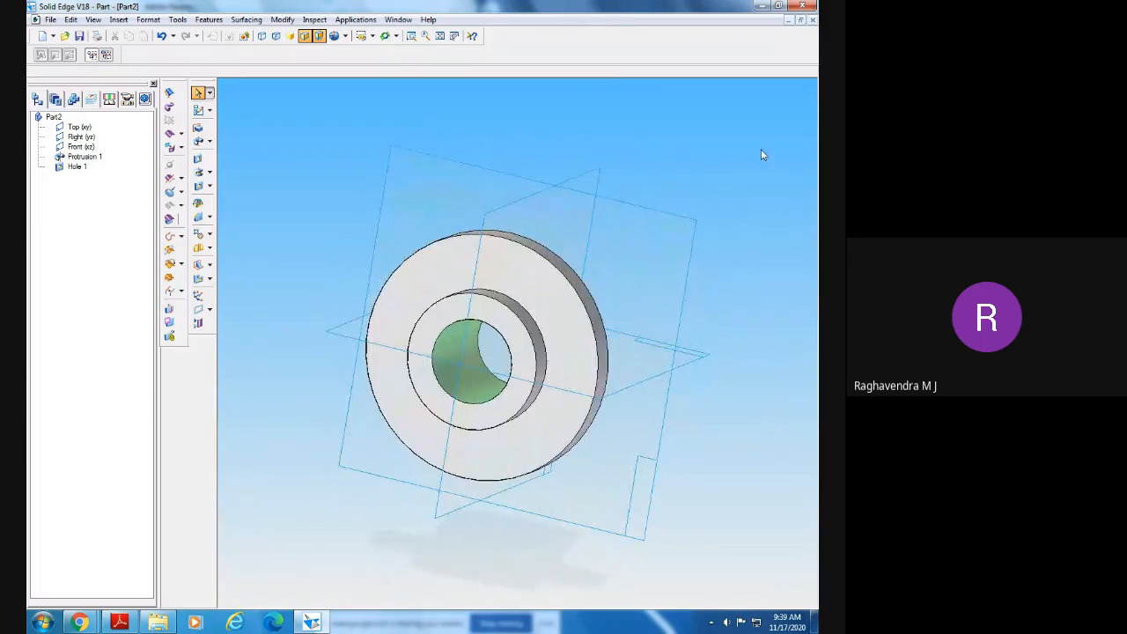
middle_click_drag(591, 554, 493, 450)
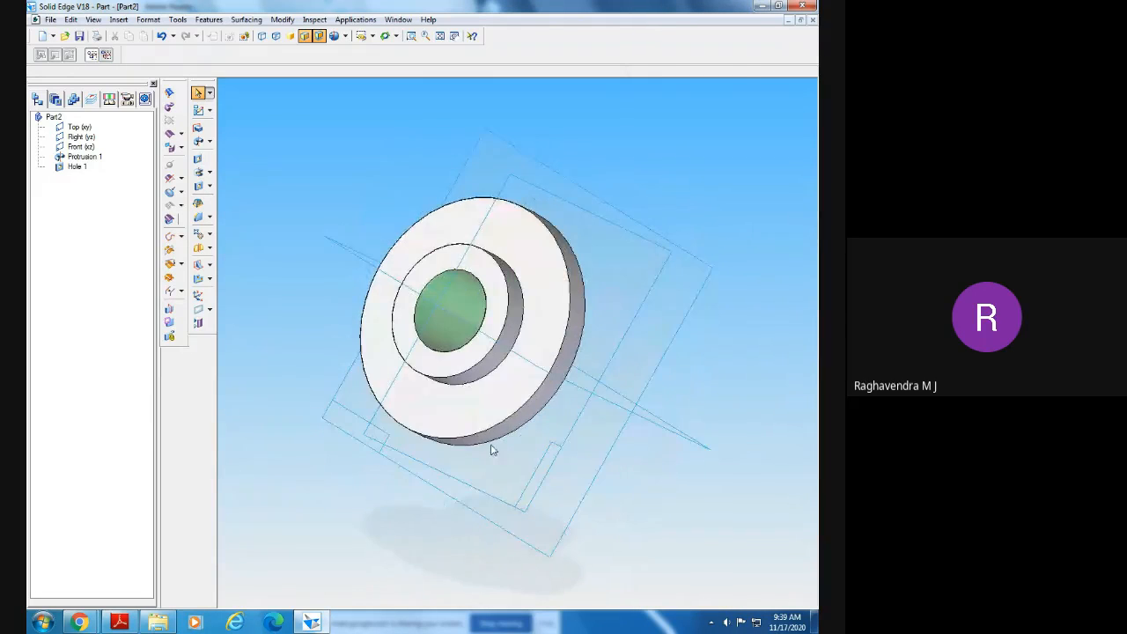
left_click(441, 37)
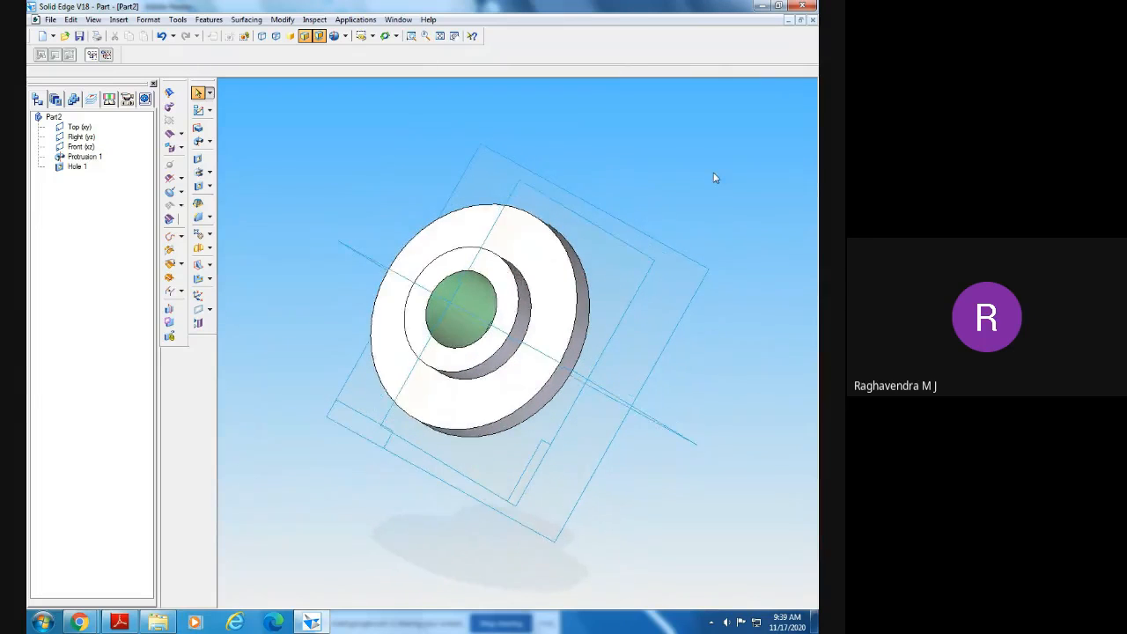
- Open Screw Jack 1.jpg.pdf from the screw jack 2d drawings folder in Adobe Reader and look up the nut's material in the parts list
left_click(119, 622)
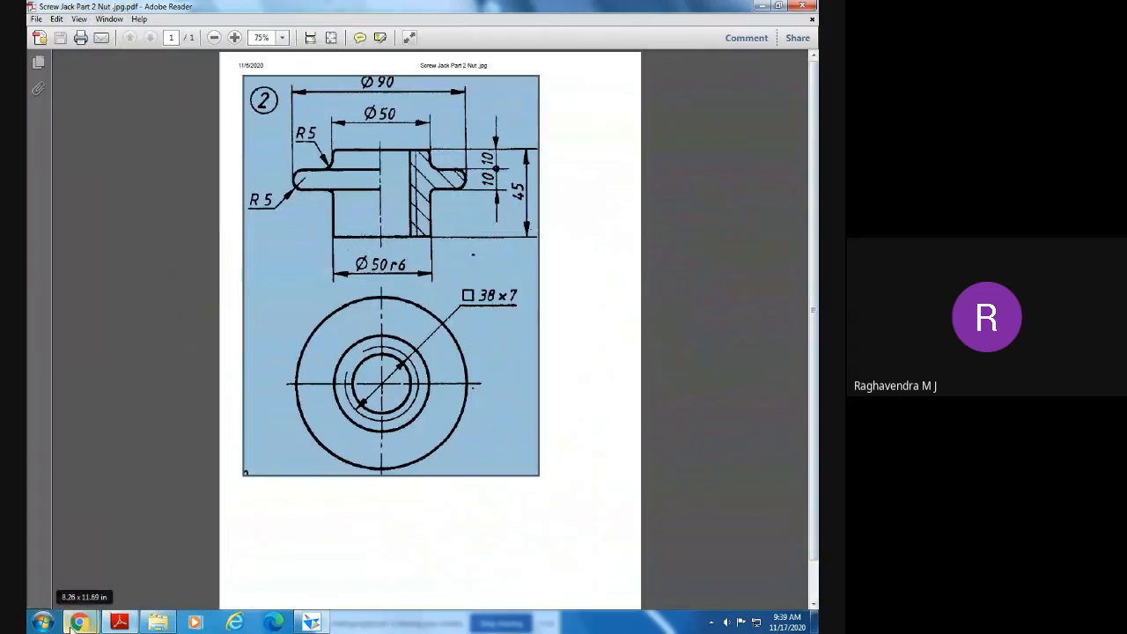
left_click(154, 622)
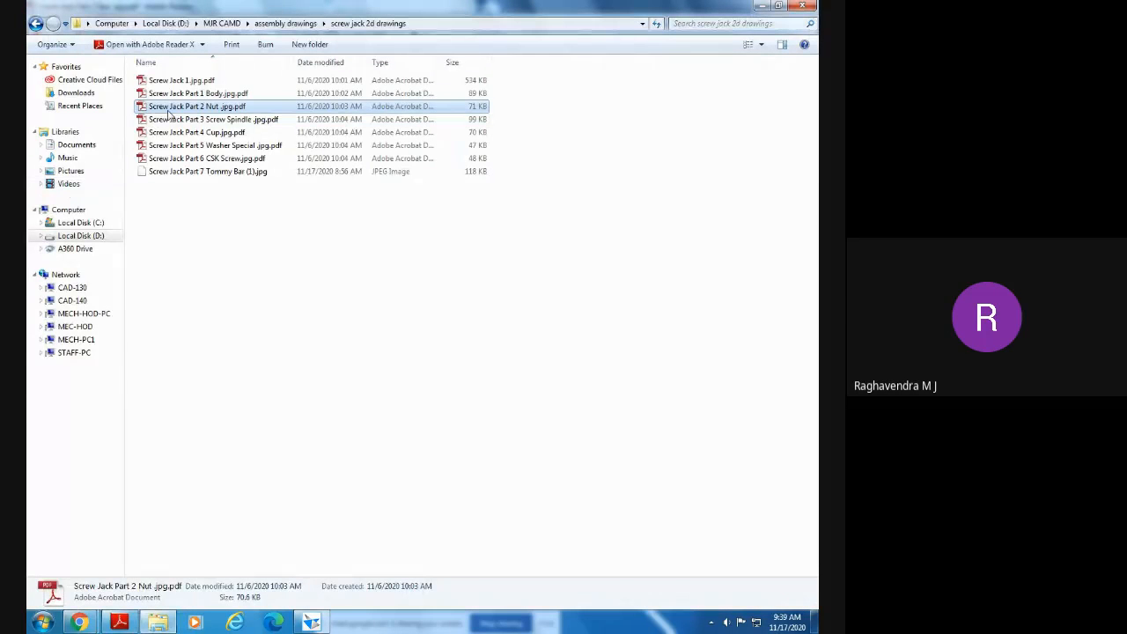
double_click(179, 82)
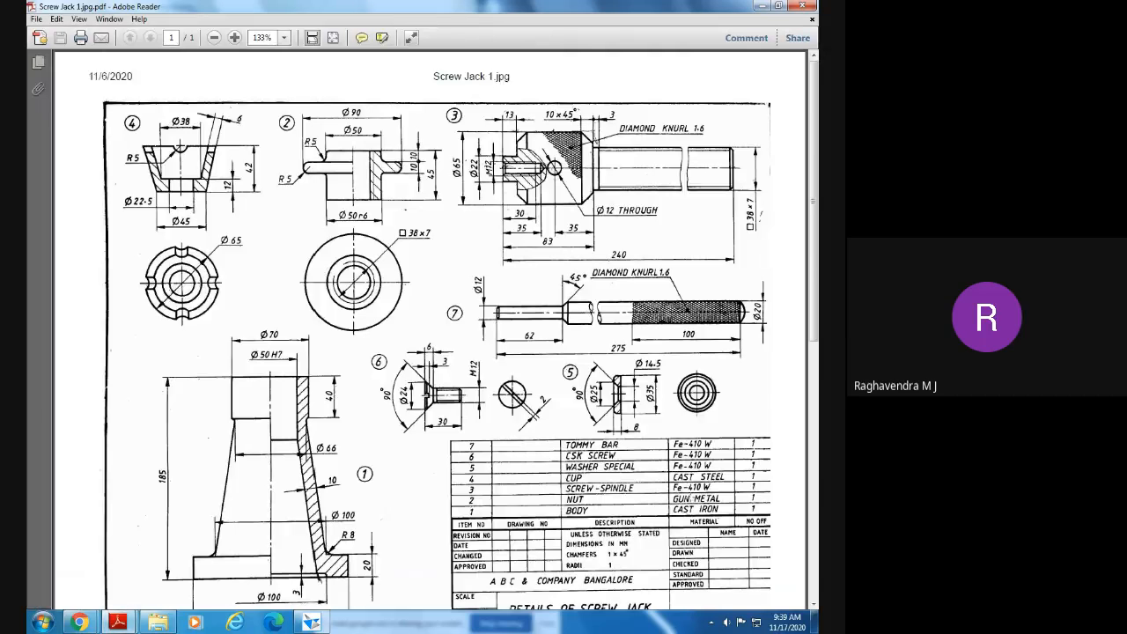
left_click(688, 498)
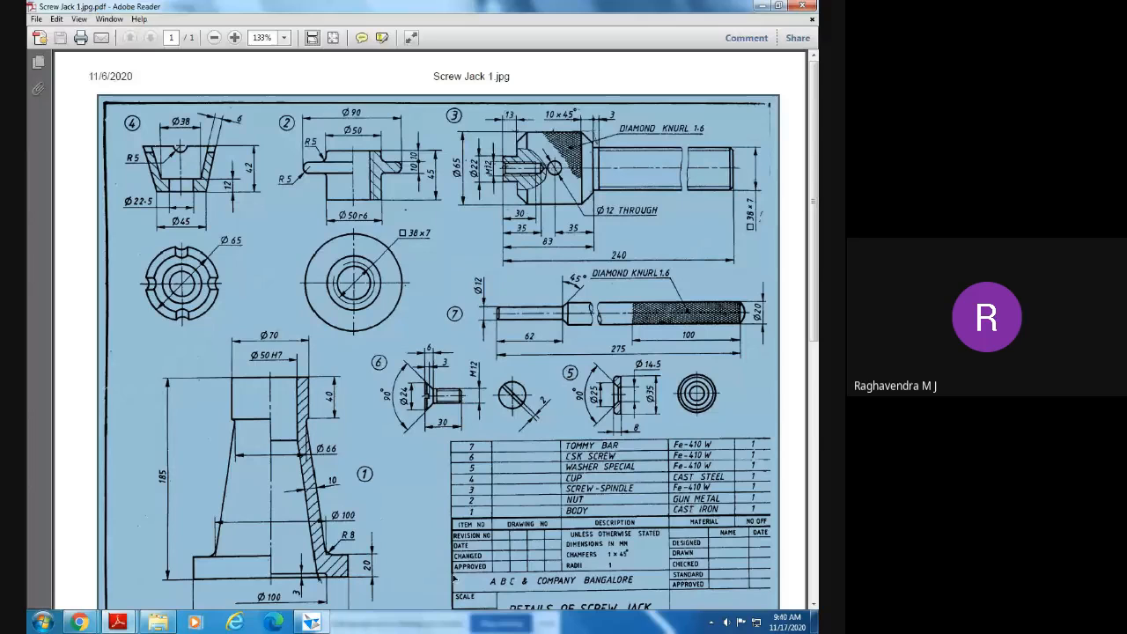
left_click(307, 623)
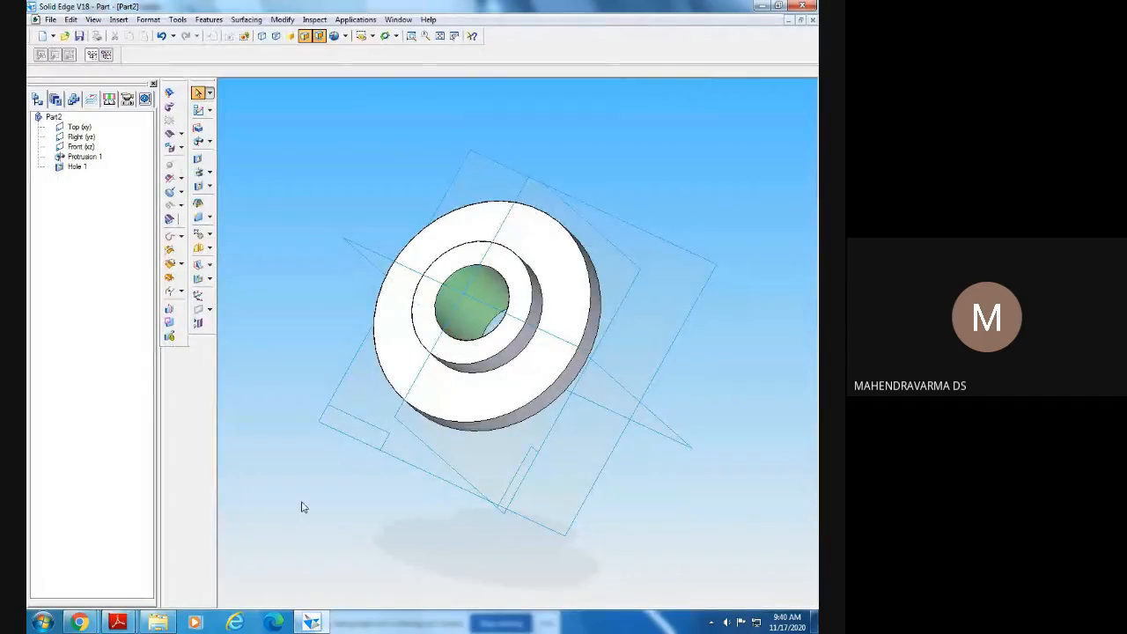
mouse_move(117, 623)
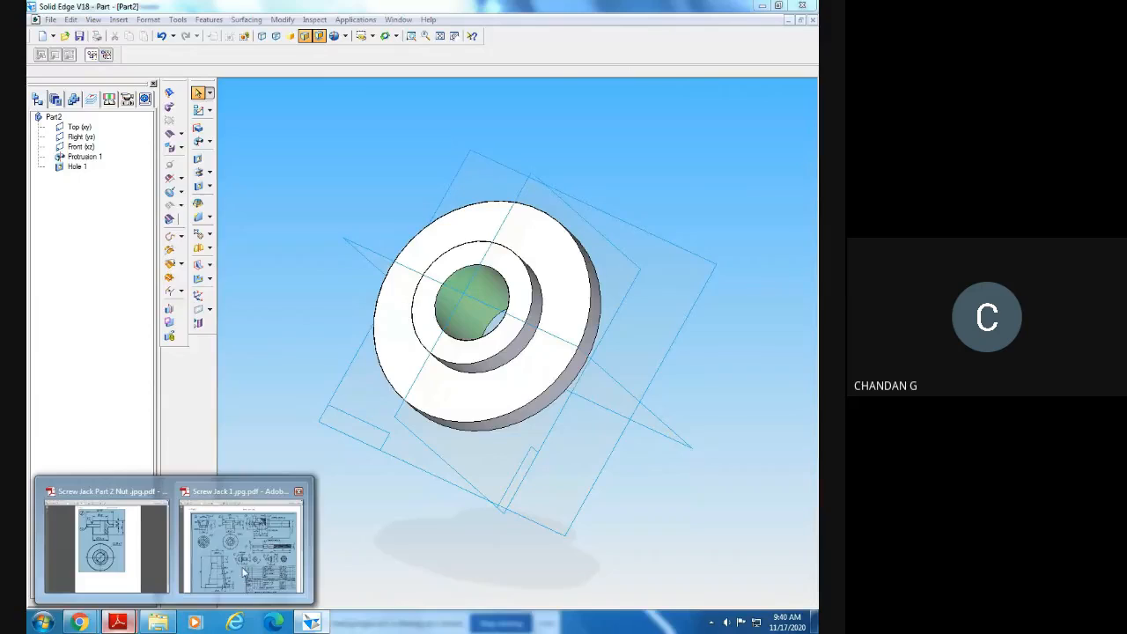
left_click(256, 582)
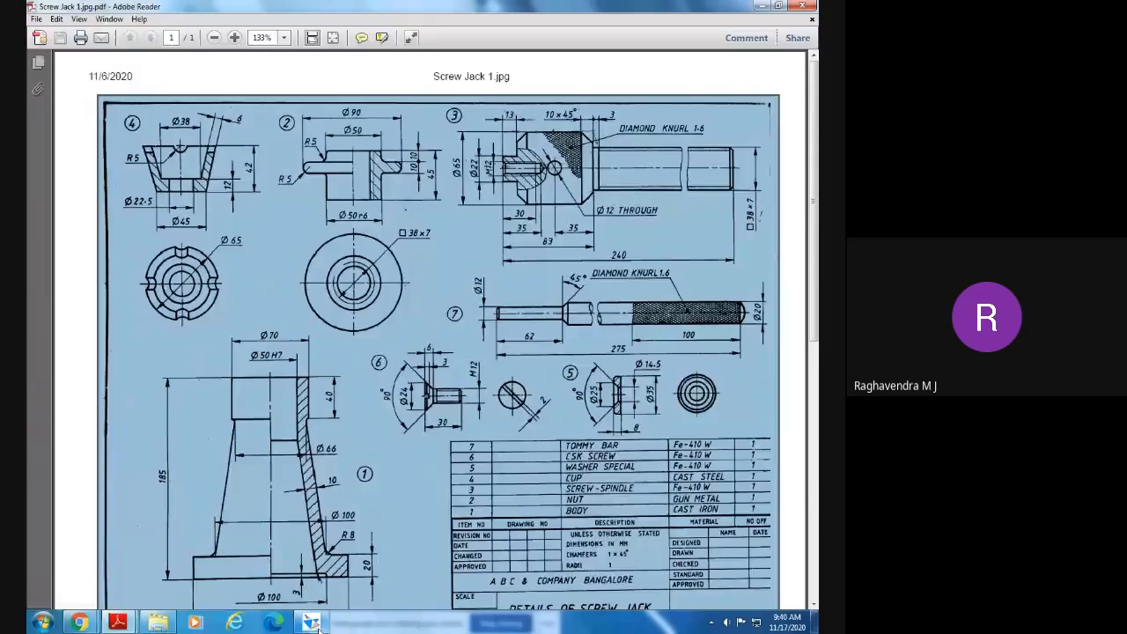
- Switch back to Solid Edge and show the whole nut in the iso view, fitted to the window
left_click(312, 622)
left_click(373, 37)
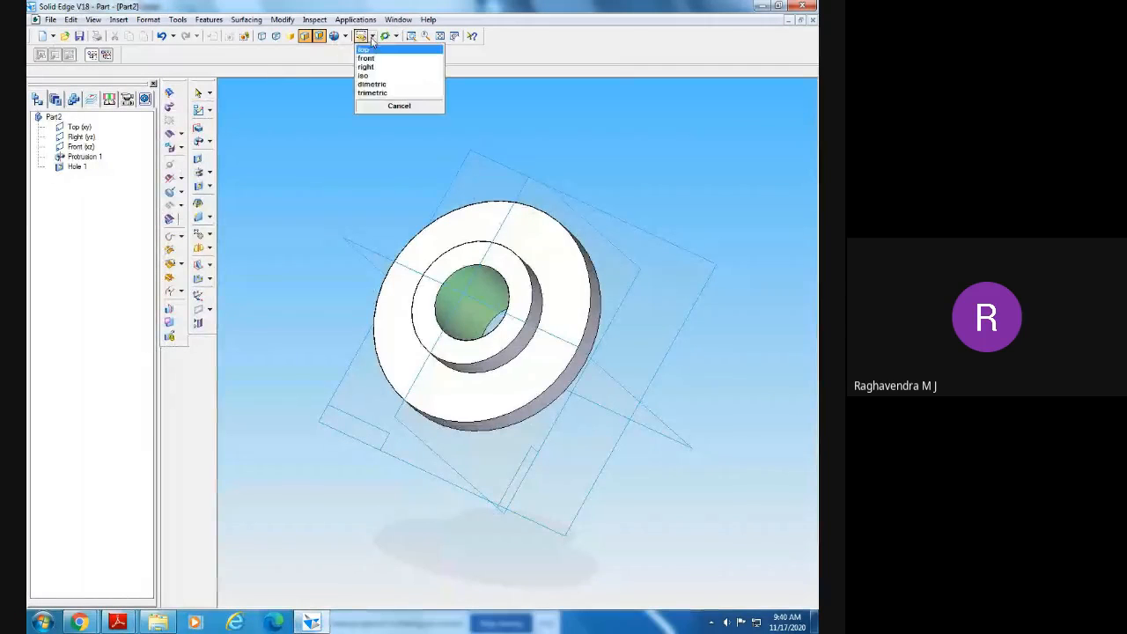
left_click(367, 76)
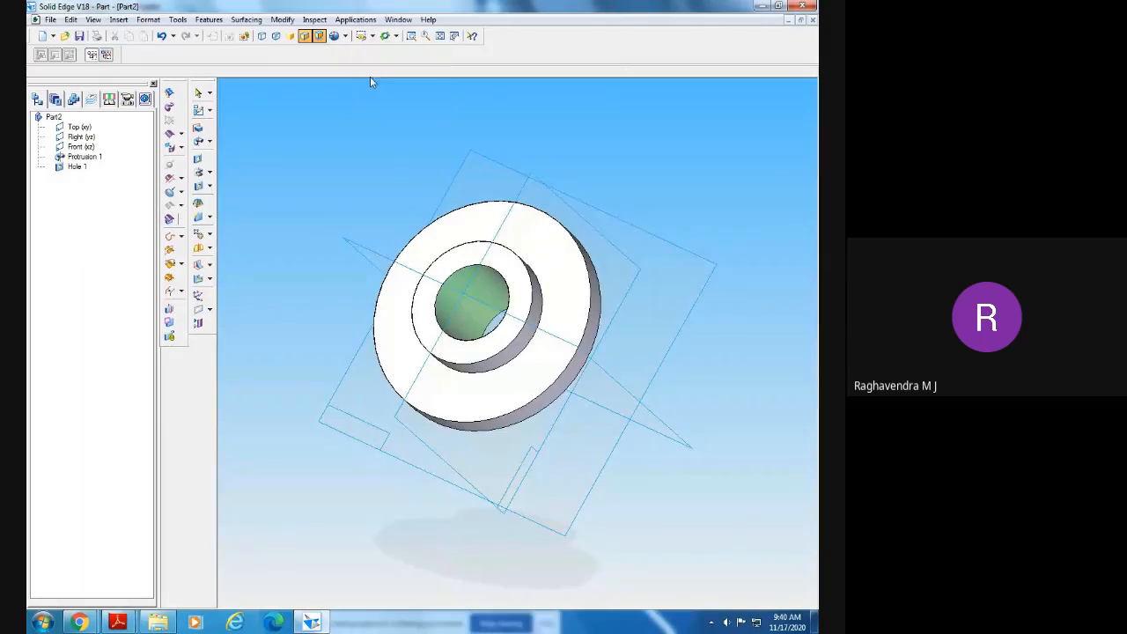
left_click(440, 37)
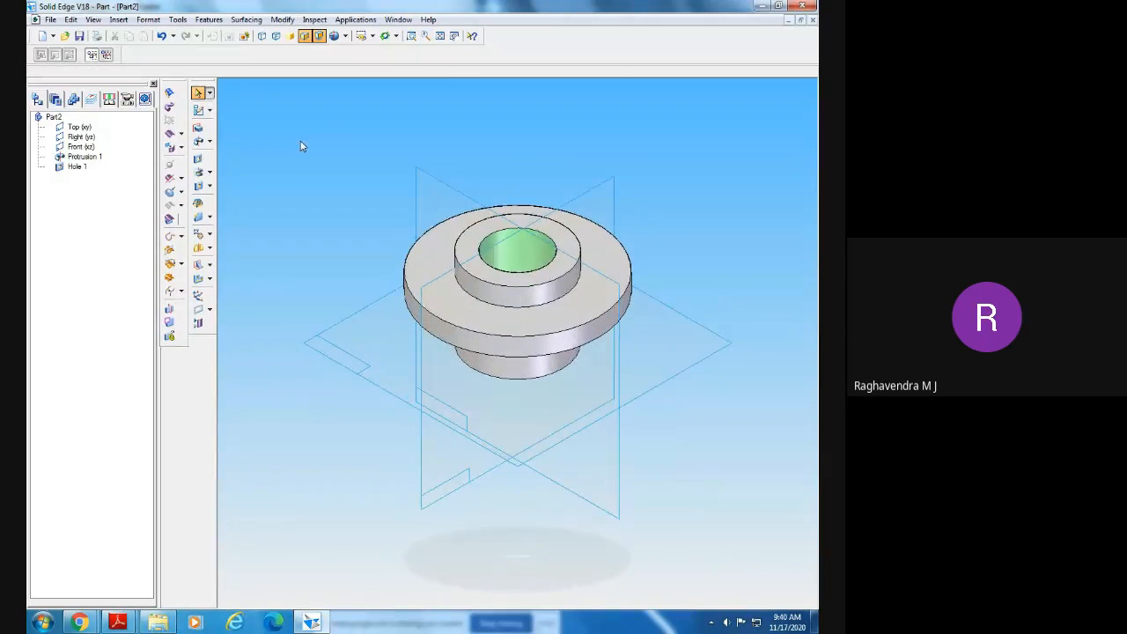
- Define the nut's material as "gun metal" in the Material Table and apply it to the model
left_click(179, 20)
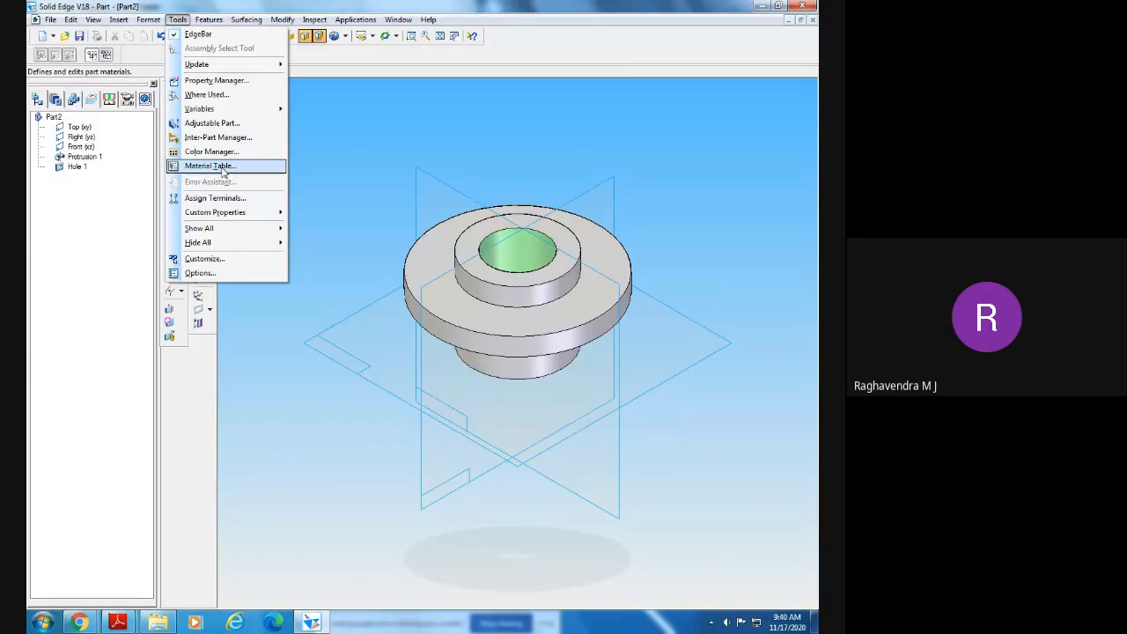
left_click(212, 166)
type("gun metal")
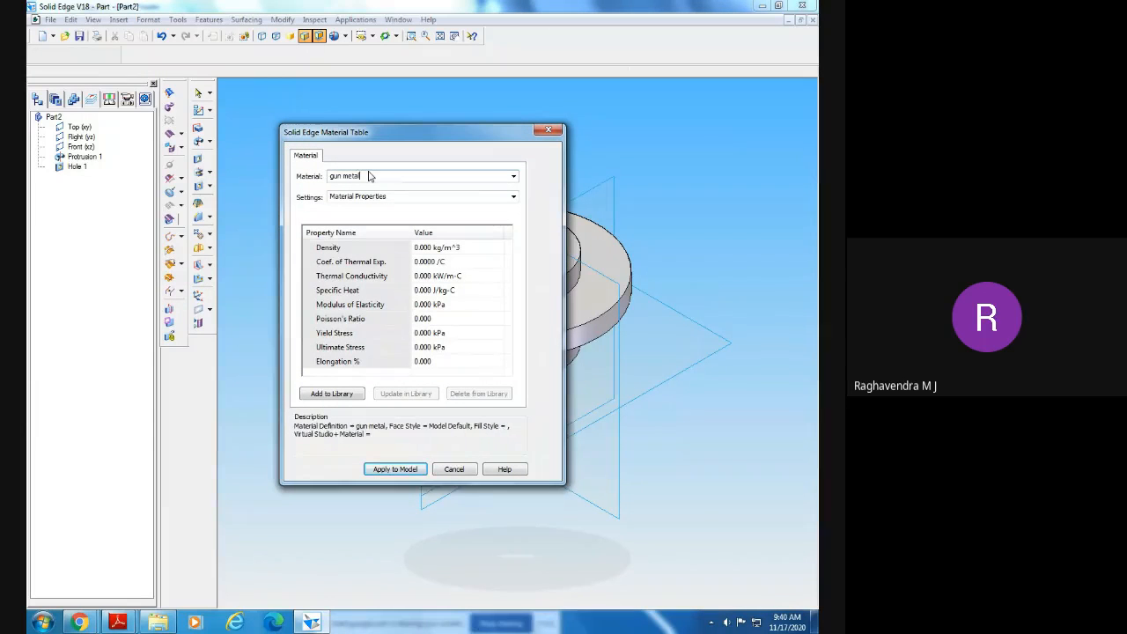
left_click(389, 469)
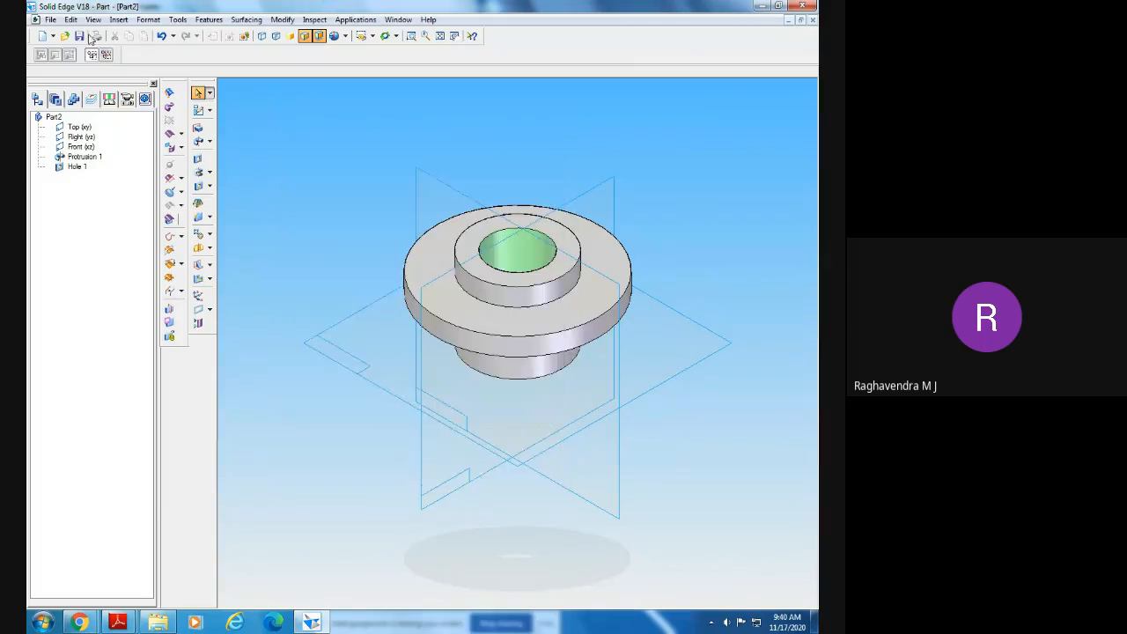
- Save the part as "nut" in the assembly drawings folder, checking its name in the Screw Jack 1 parts list, and close it
left_click(50, 19)
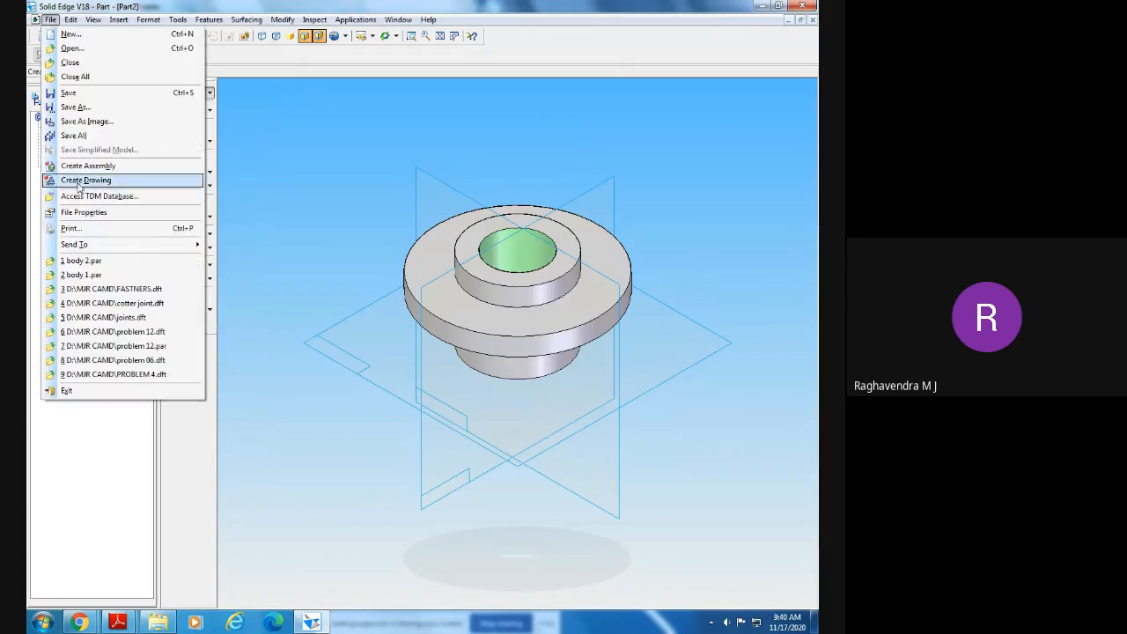
left_click(106, 108)
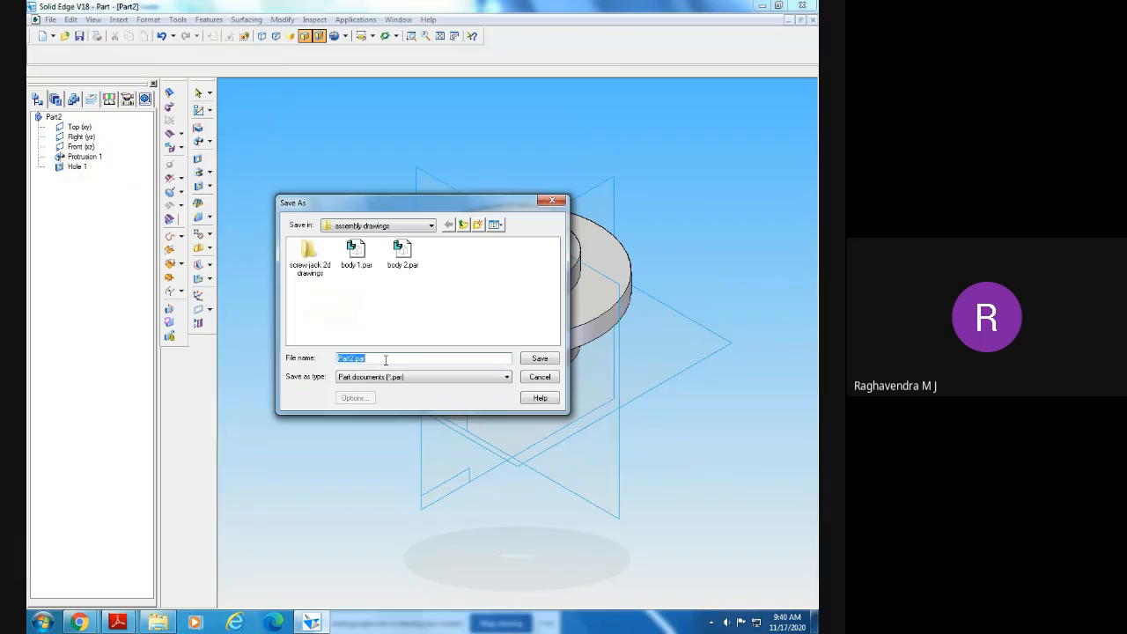
left_click(117, 623)
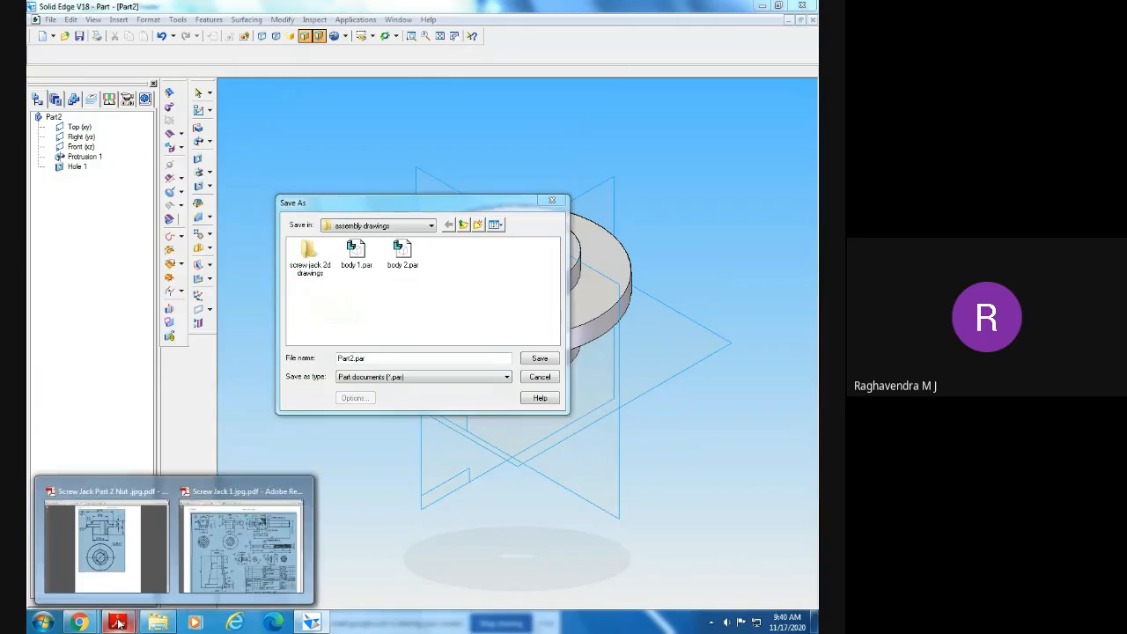
left_click(215, 584)
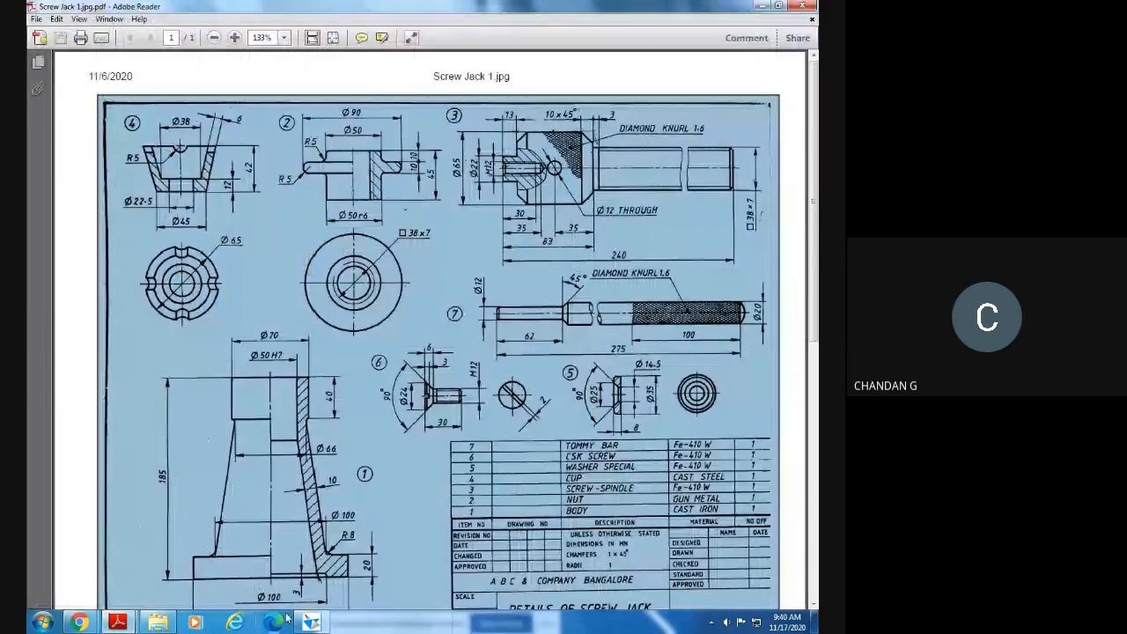
left_click(311, 623)
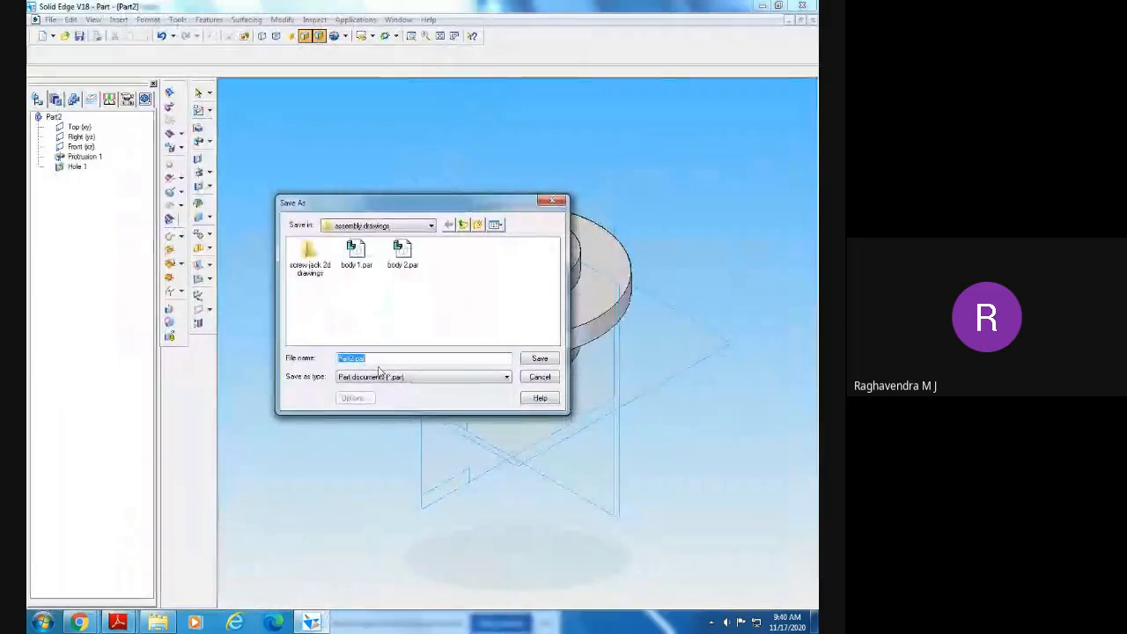
type("nu")
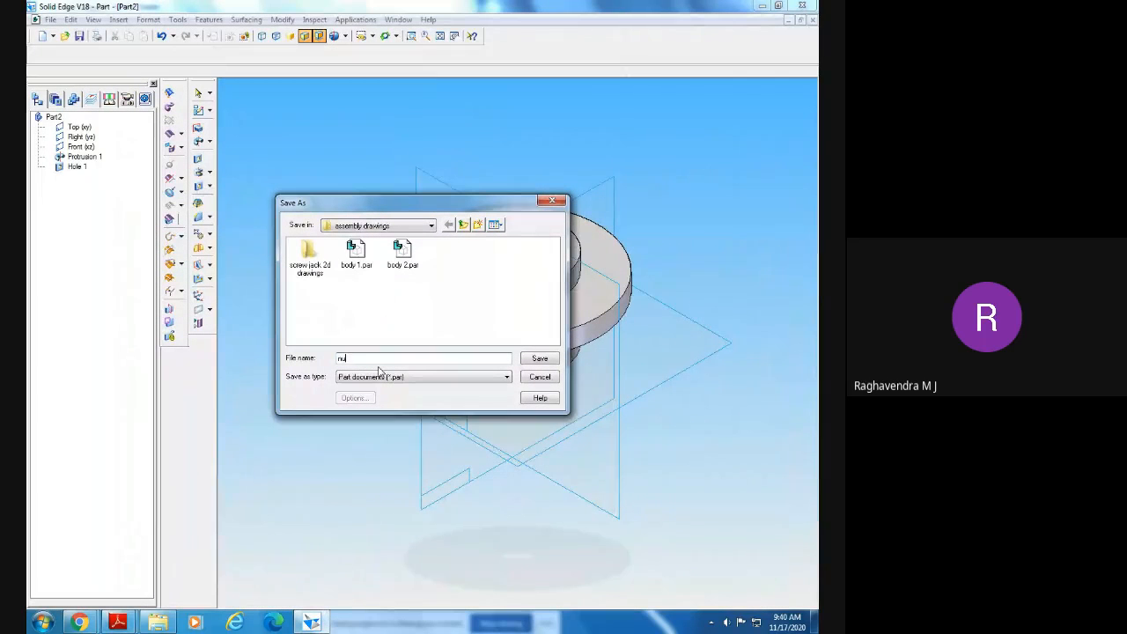
type("t")
left_click(540, 358)
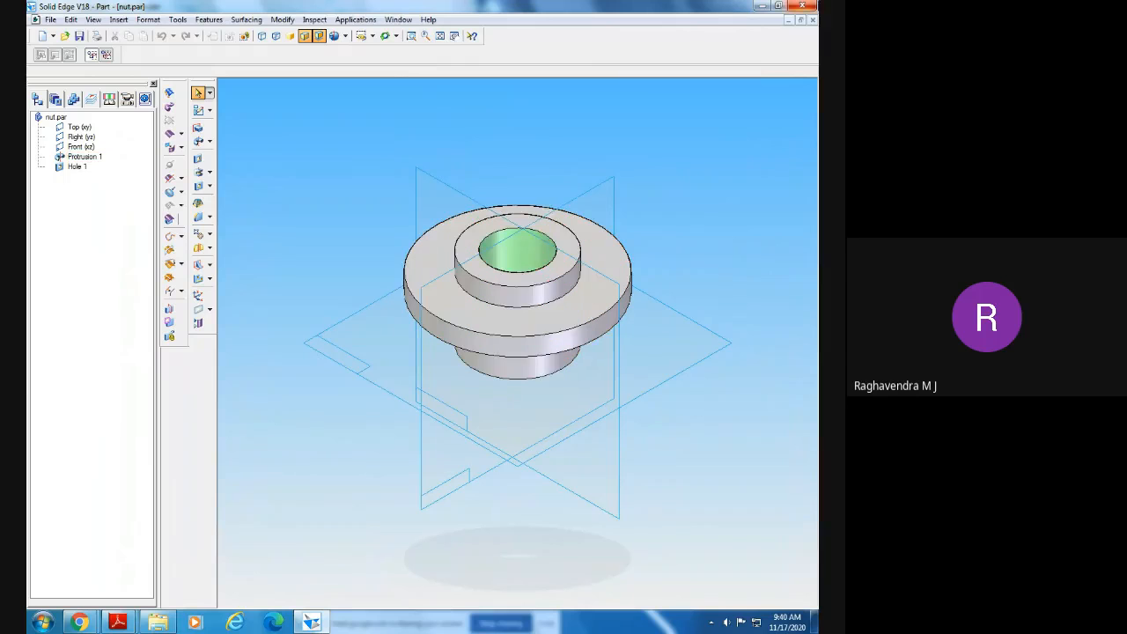
left_click(812, 20)
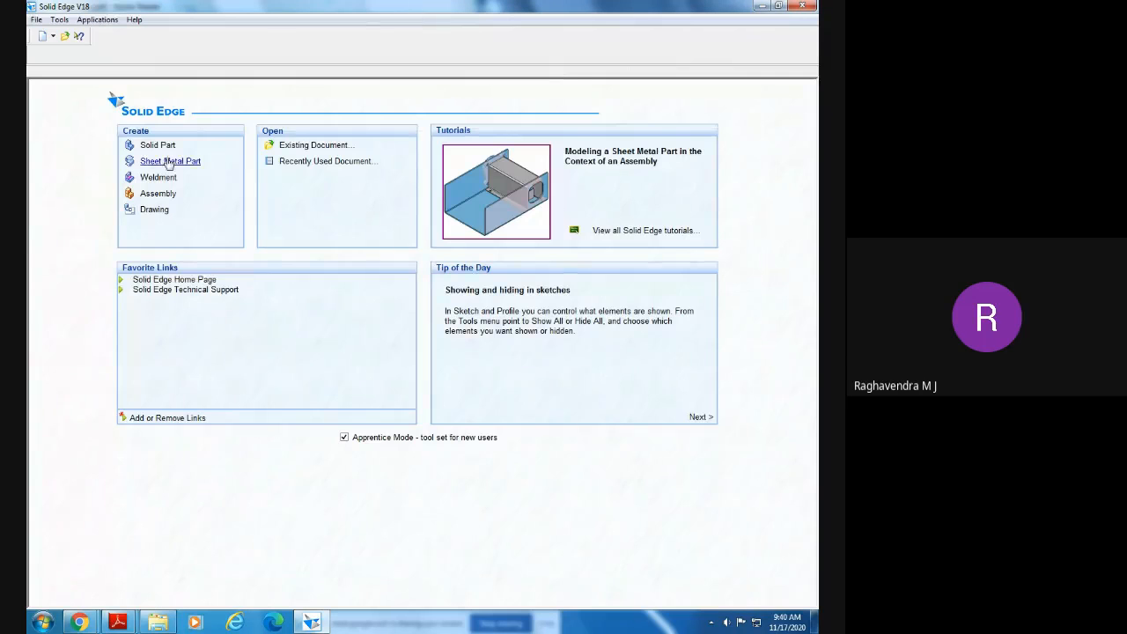
- Start a new solid part and look up the screw spindle's views and parts-list entry in Screw Jack 1.jpg.pdf in Adobe Reader
left_click(156, 148)
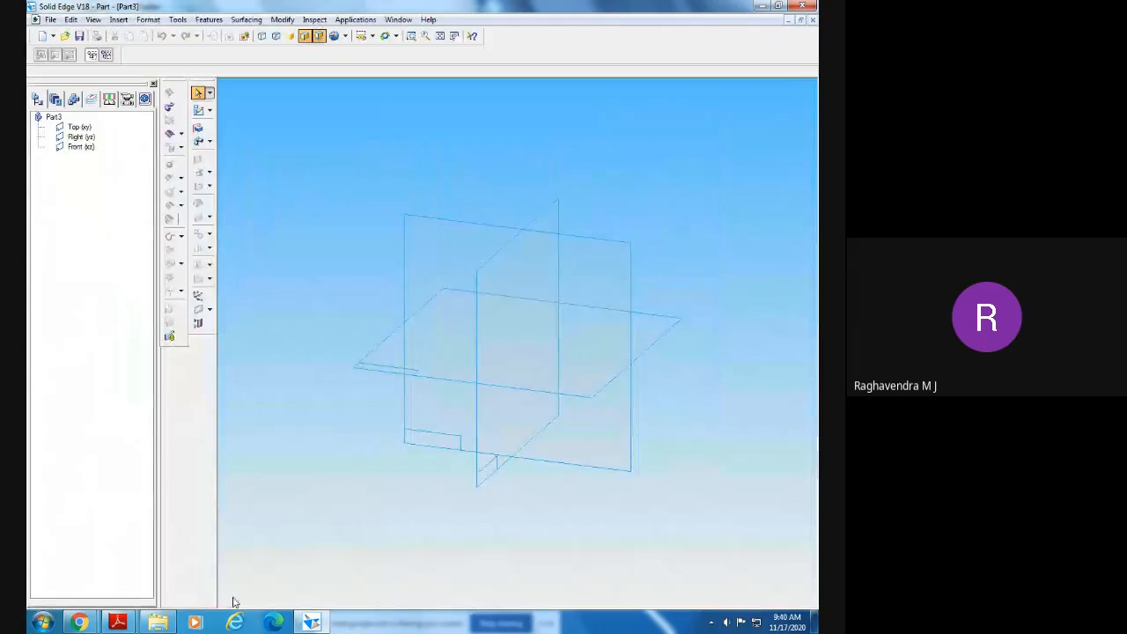
mouse_move(115, 624)
left_click(200, 549)
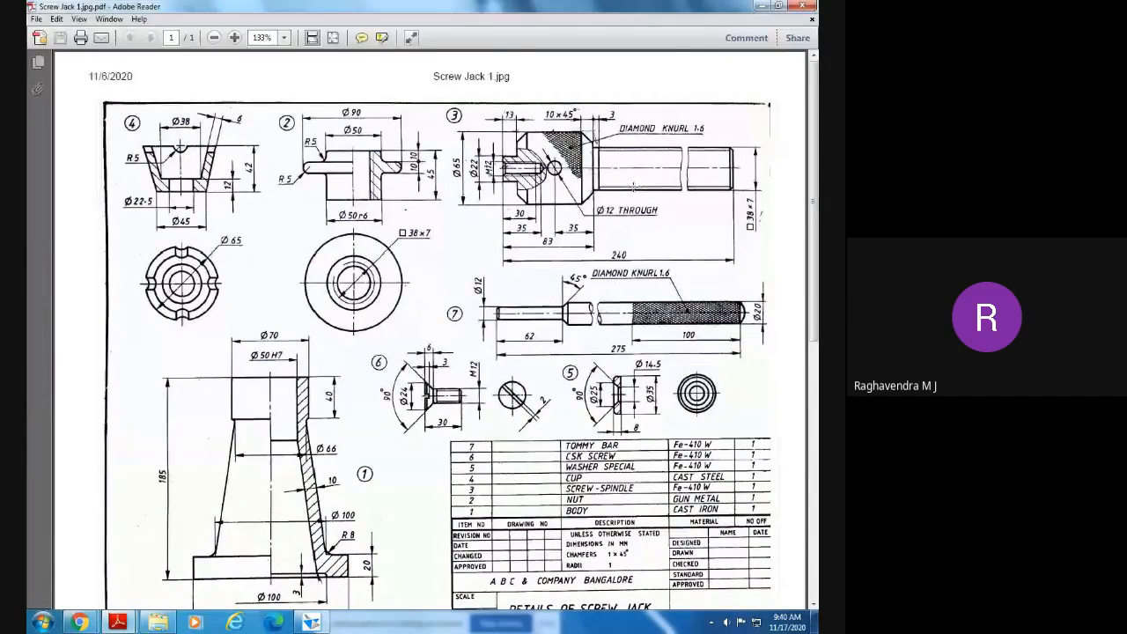
left_click(625, 175)
left_click(621, 171)
left_click(570, 172)
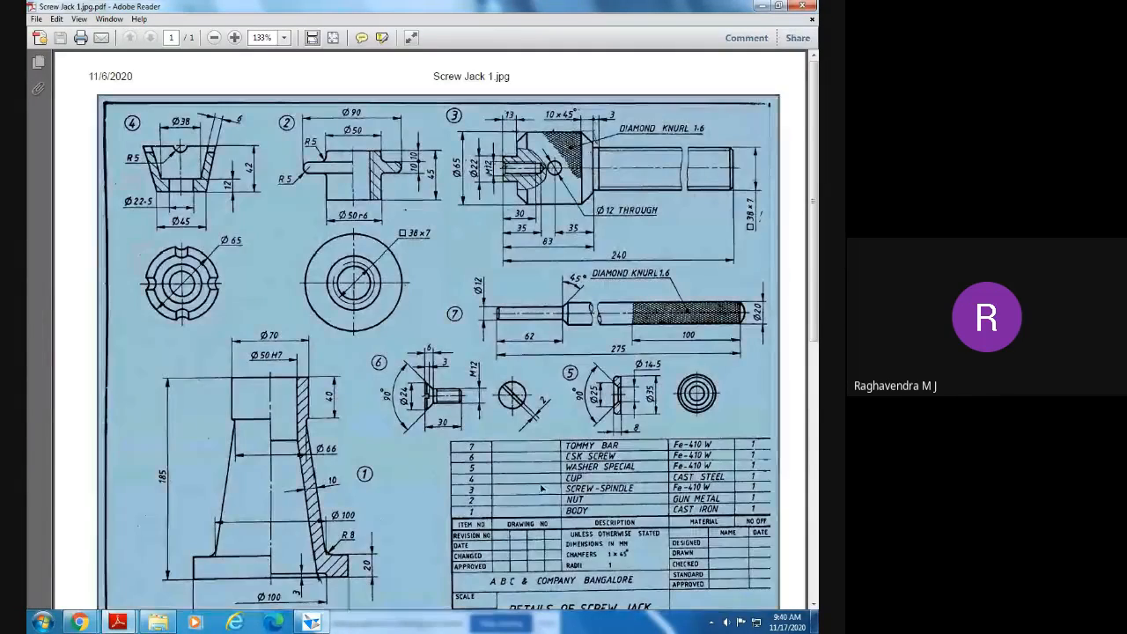
left_click(483, 492)
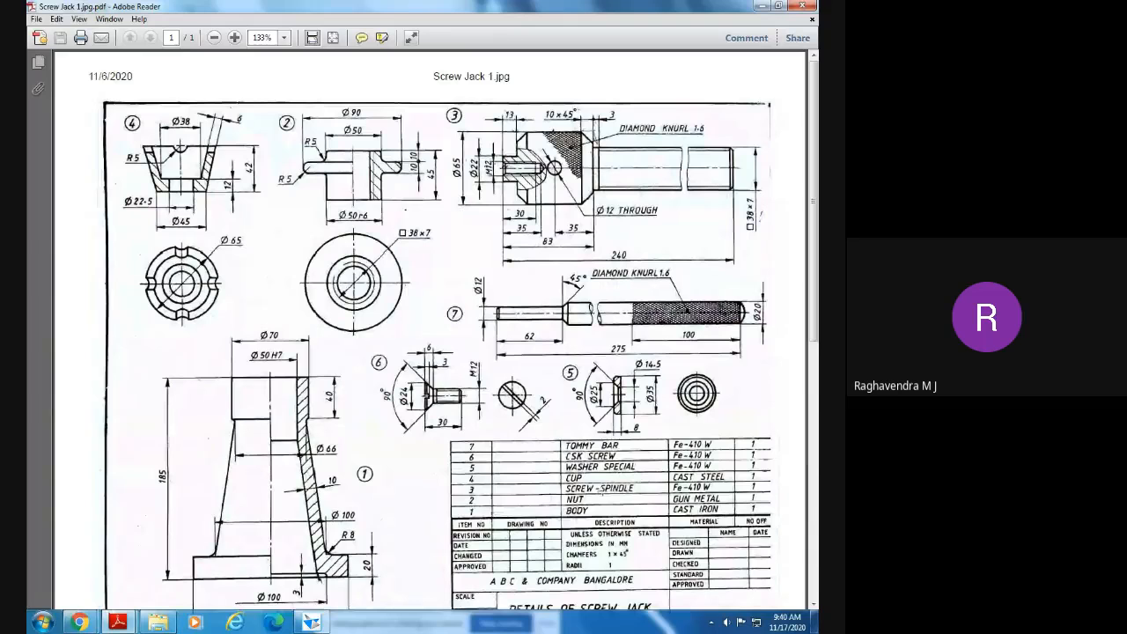
left_click(583, 492)
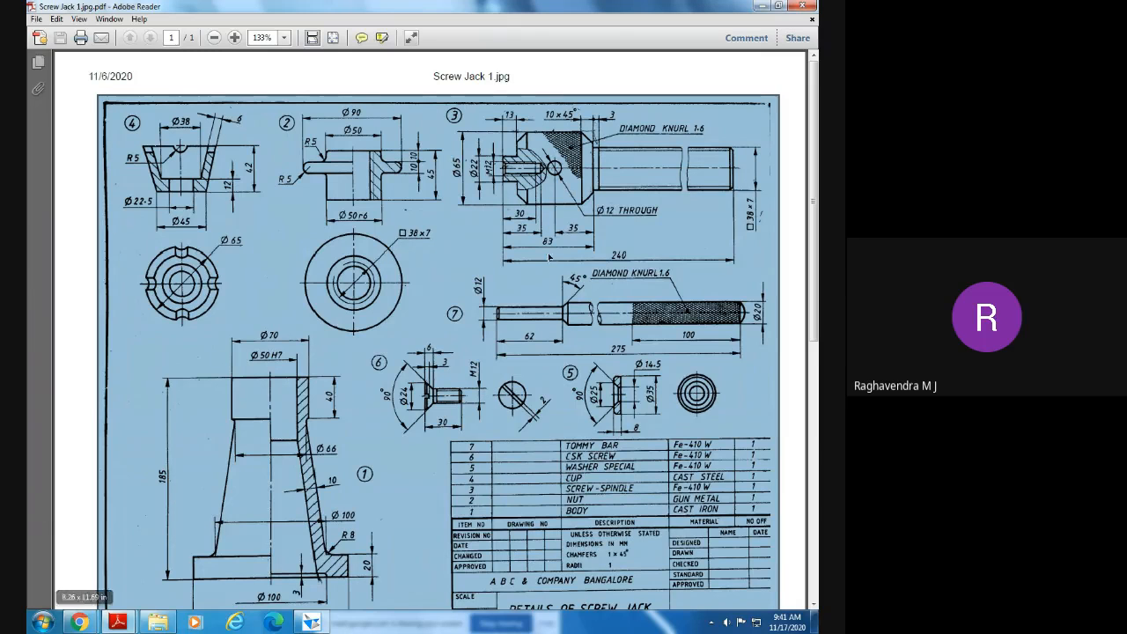
- Close the nut drawing and open Screw Jack Part 3 Screw Spindle .jpg.pdf from the screw jack 2d drawings folder
left_click(119, 623)
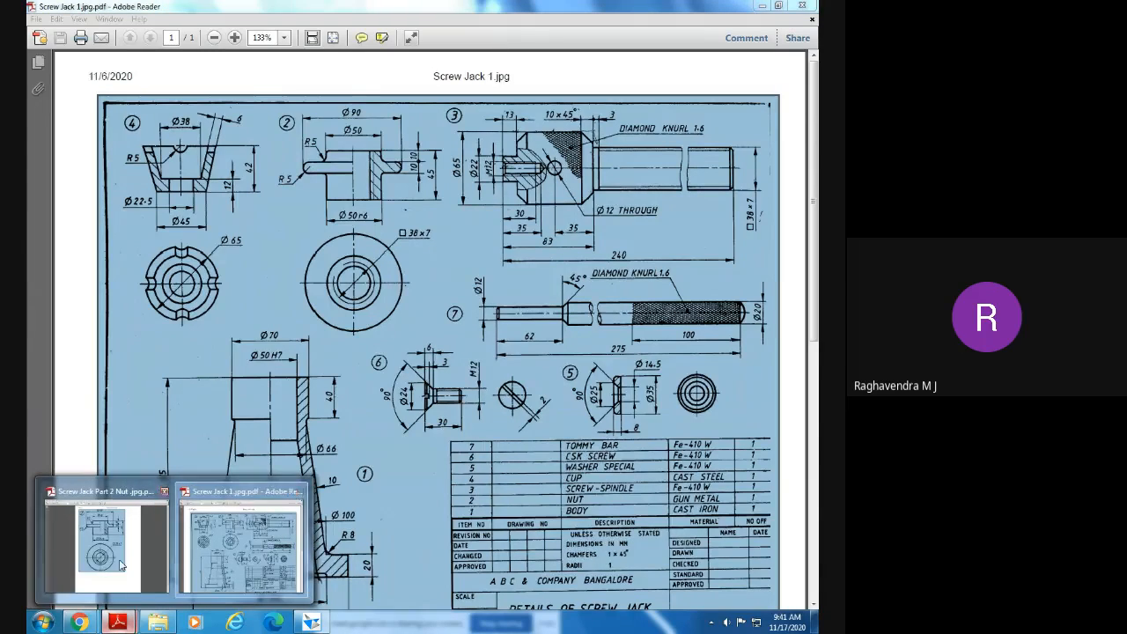
left_click(249, 539)
left_click(808, 19)
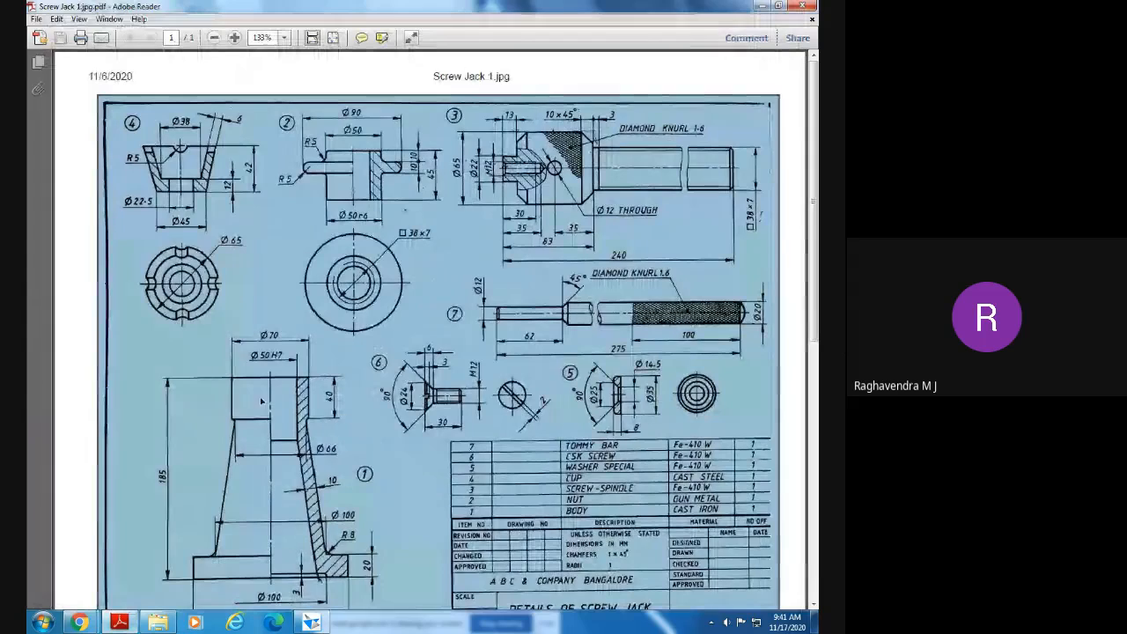
left_click(159, 623)
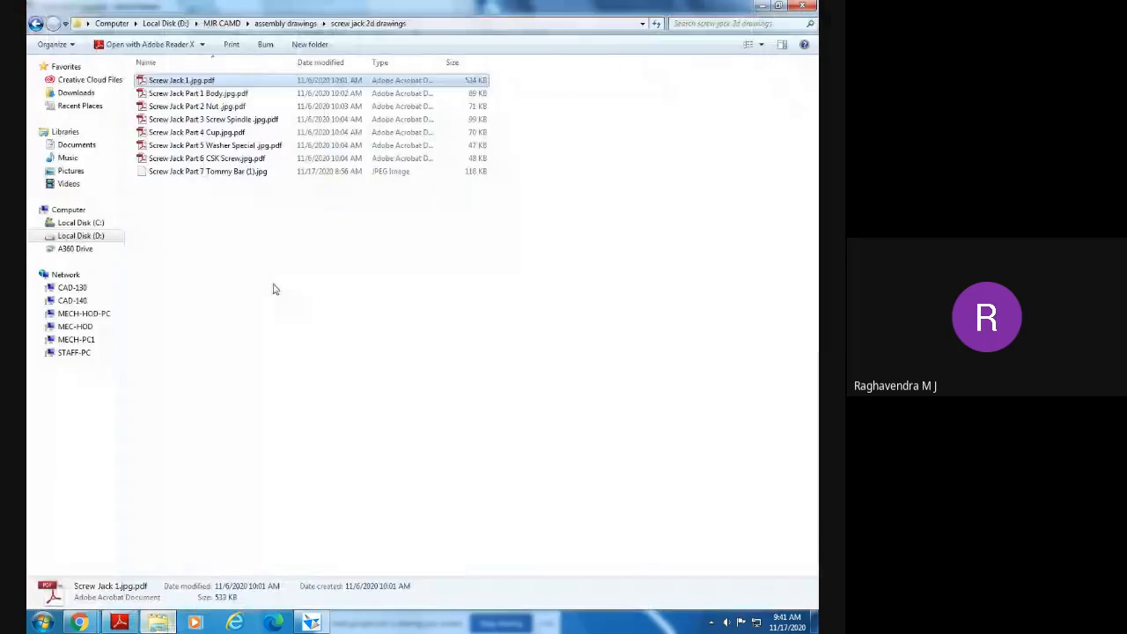
left_click(181, 120)
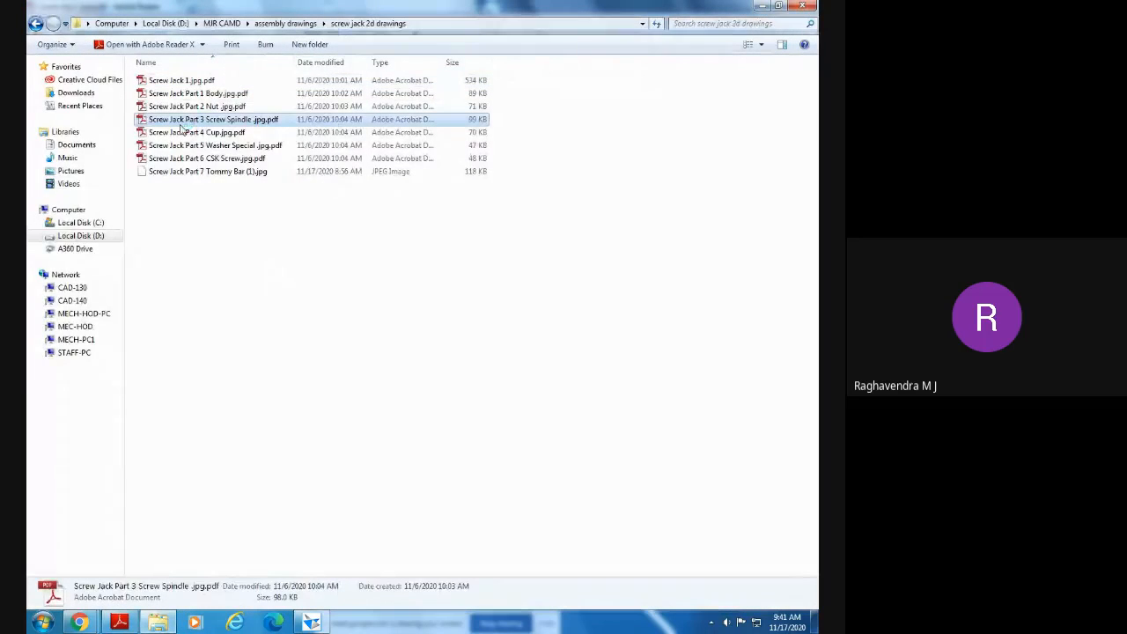
double_click(180, 126)
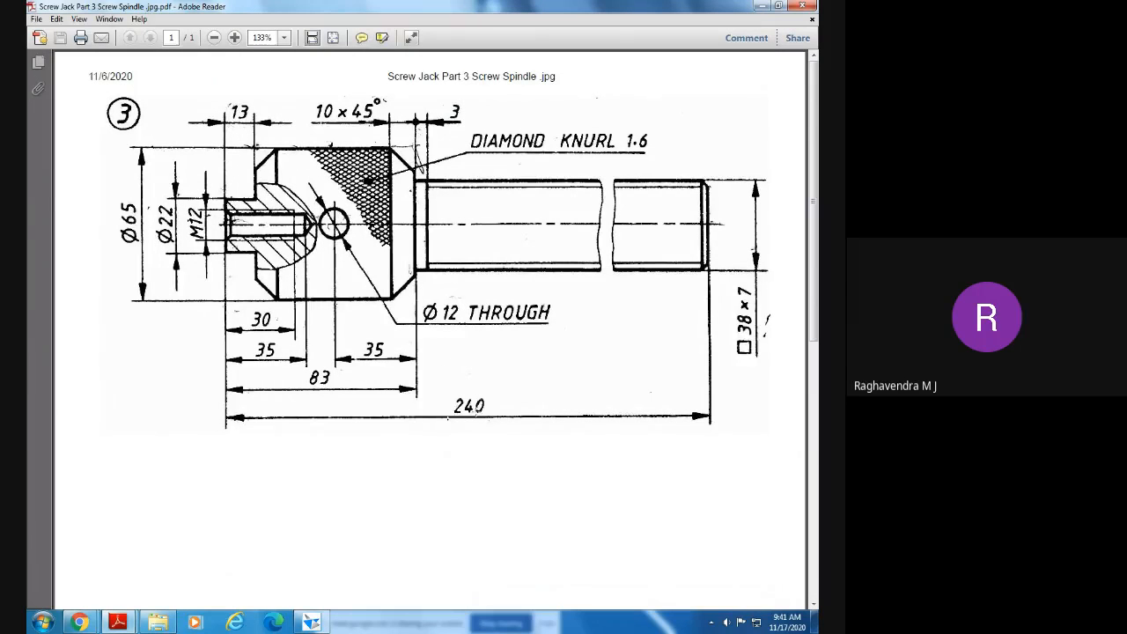
- Examine the screw spindle's length and thread dimensions and rotate the drawing page clockwise to show the spindle upright
left_click(476, 411)
left_click(471, 415)
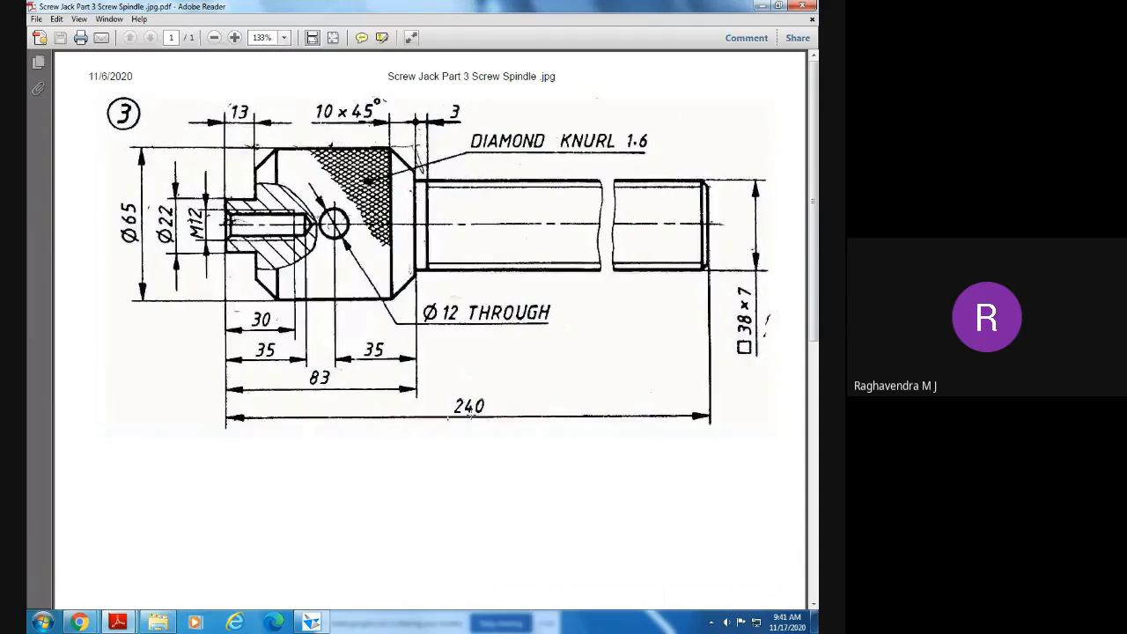
left_click(470, 411)
left_click(471, 412)
left_click(738, 245)
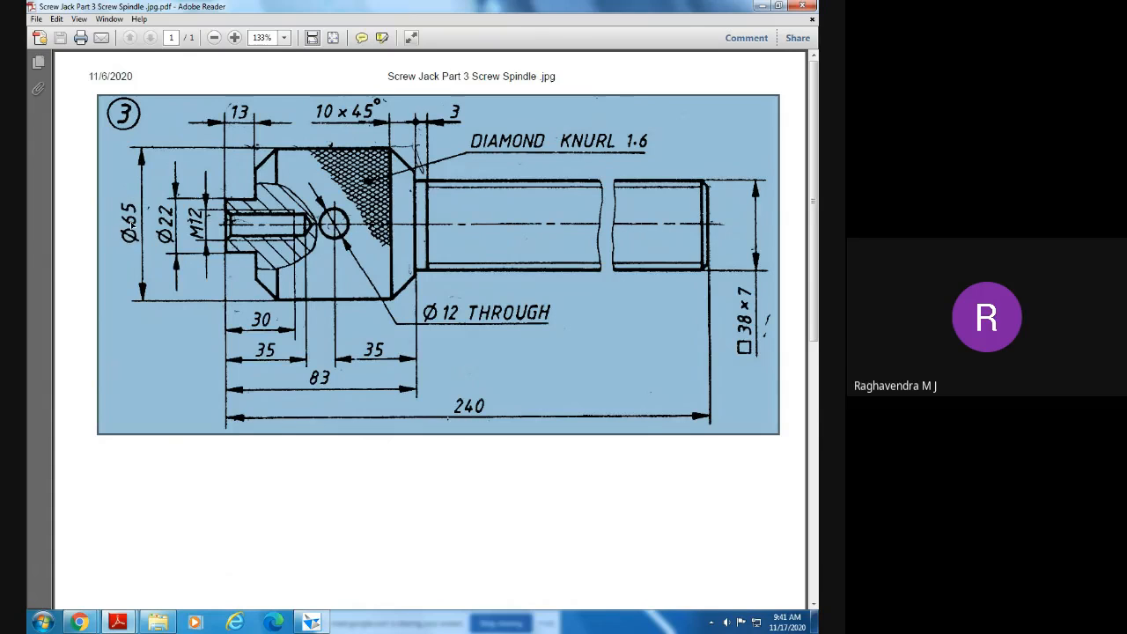
left_click(79, 19)
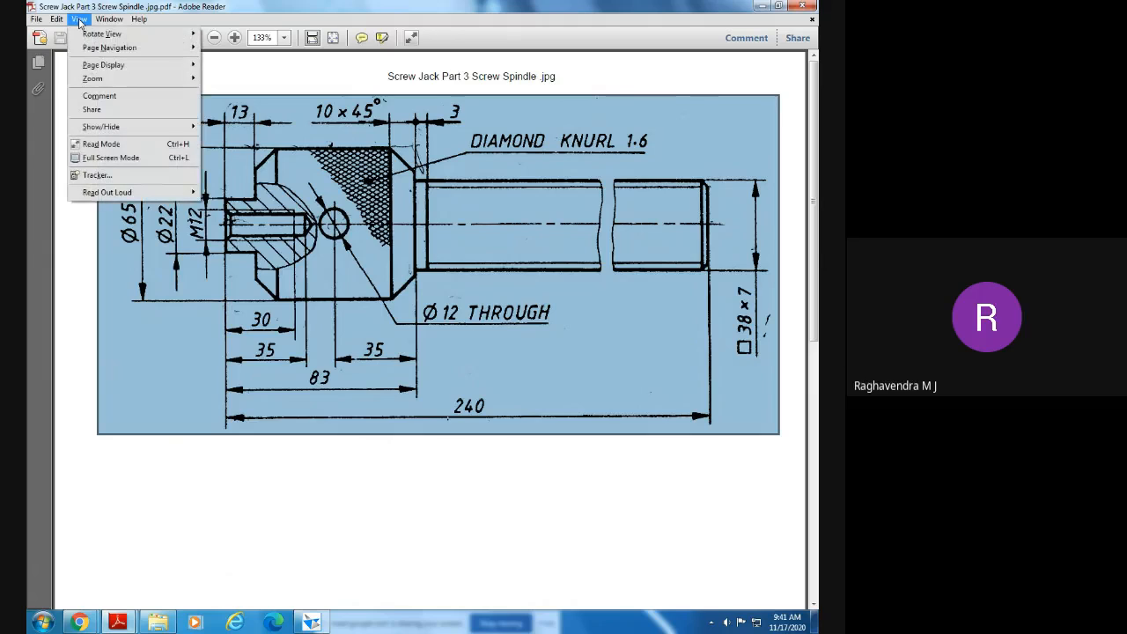
mouse_move(99, 36)
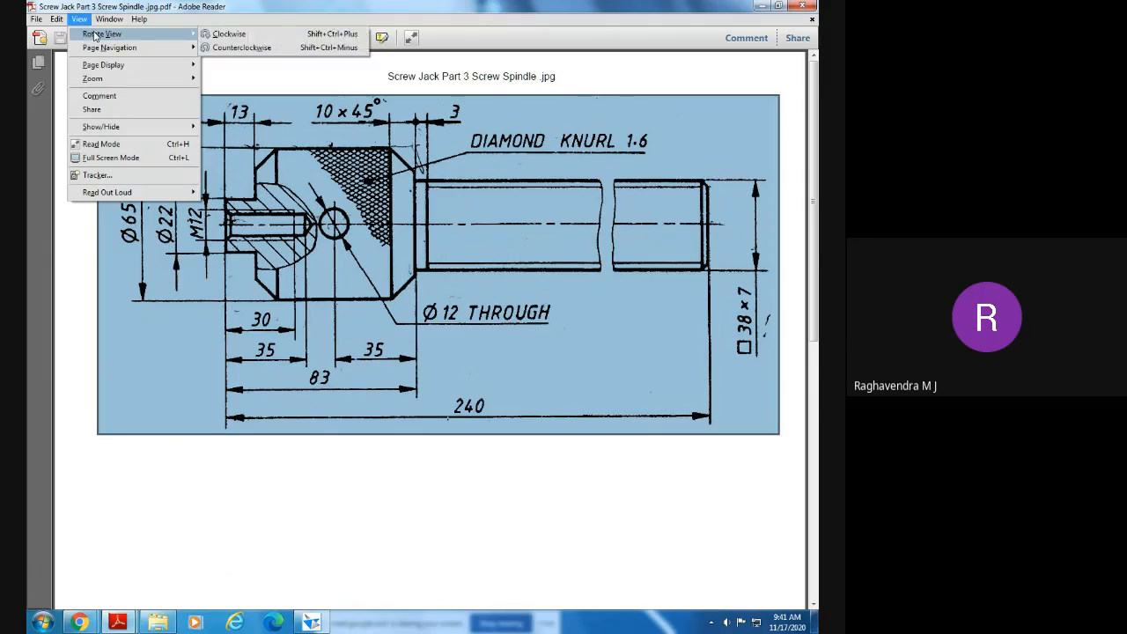
left_click(216, 37)
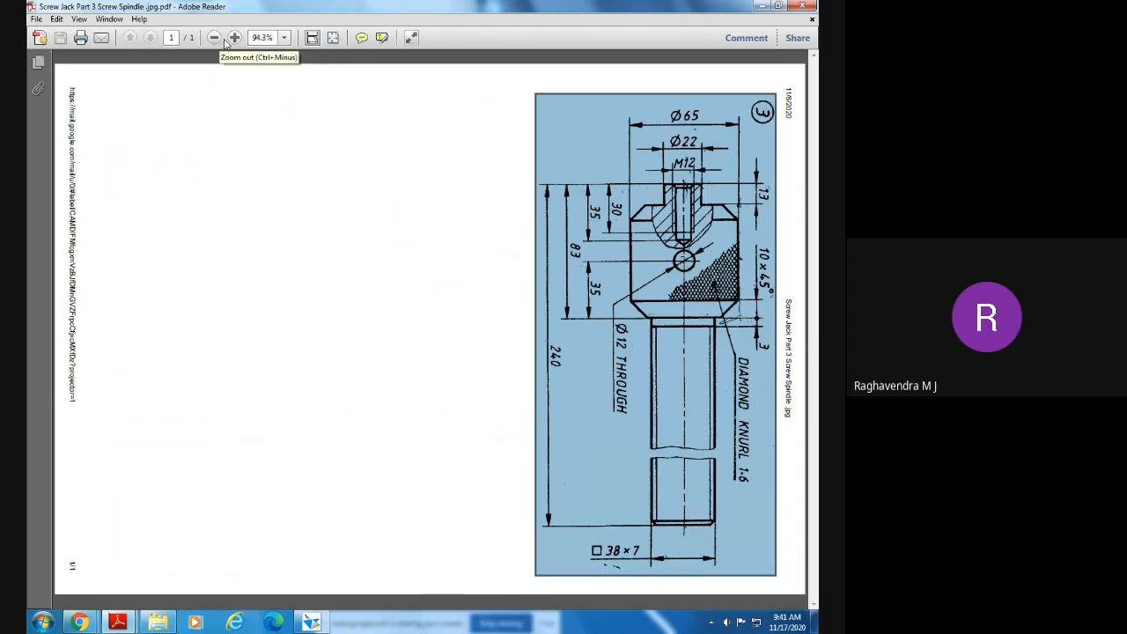
left_click(690, 443)
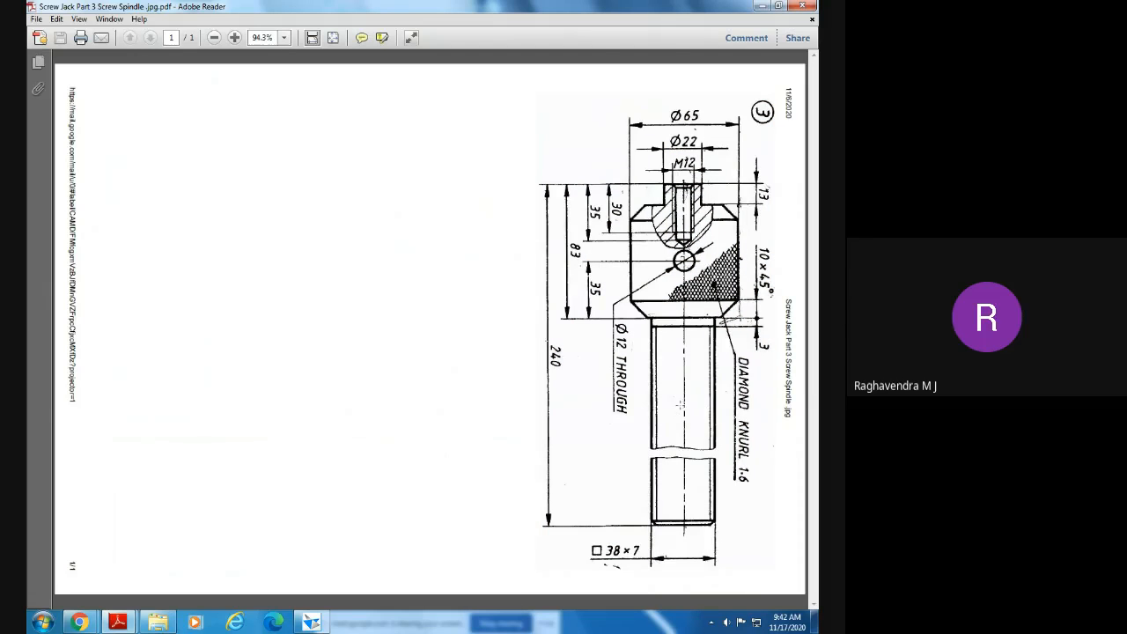
- Examine the dimensions in the screw spindle drawing
left_click(604, 370)
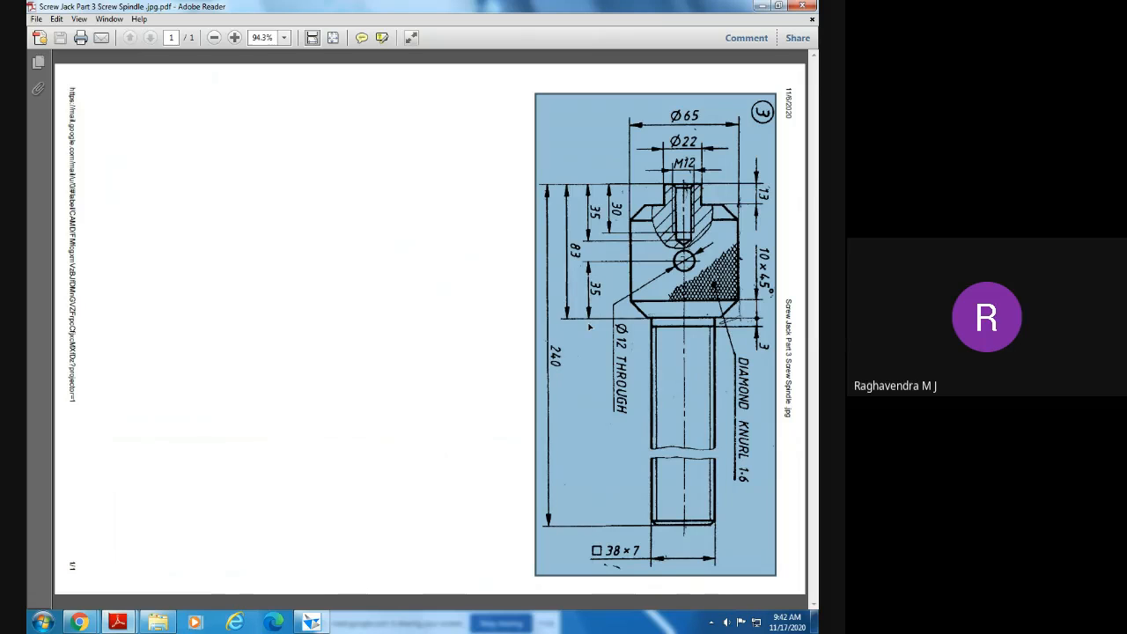
left_click(696, 364)
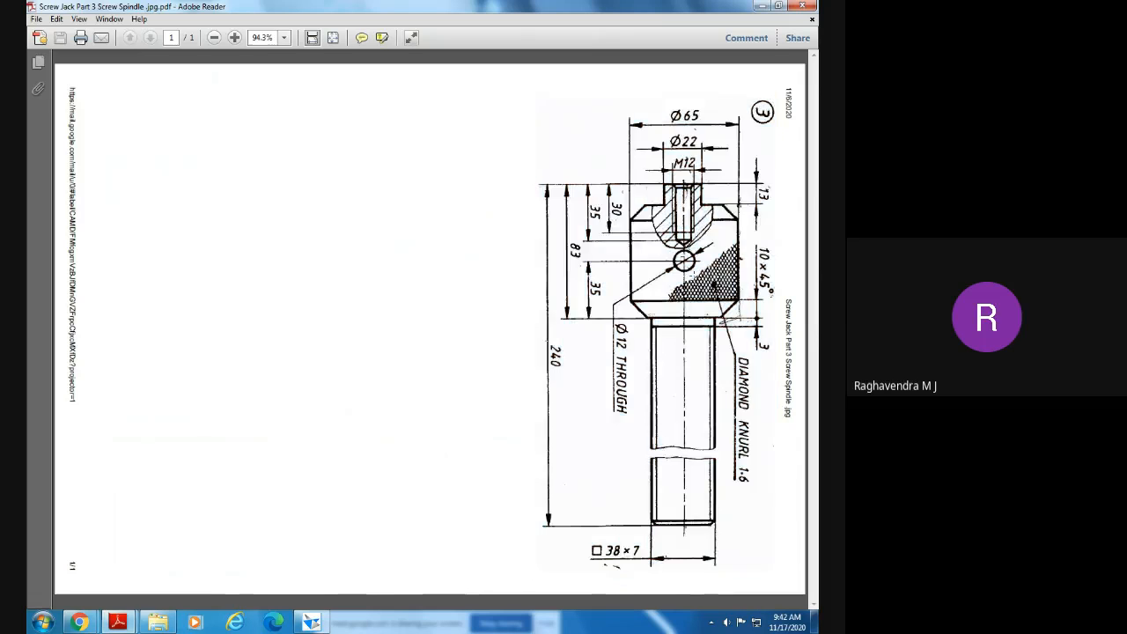
left_click(686, 203)
left_click(688, 194)
left_click(684, 189)
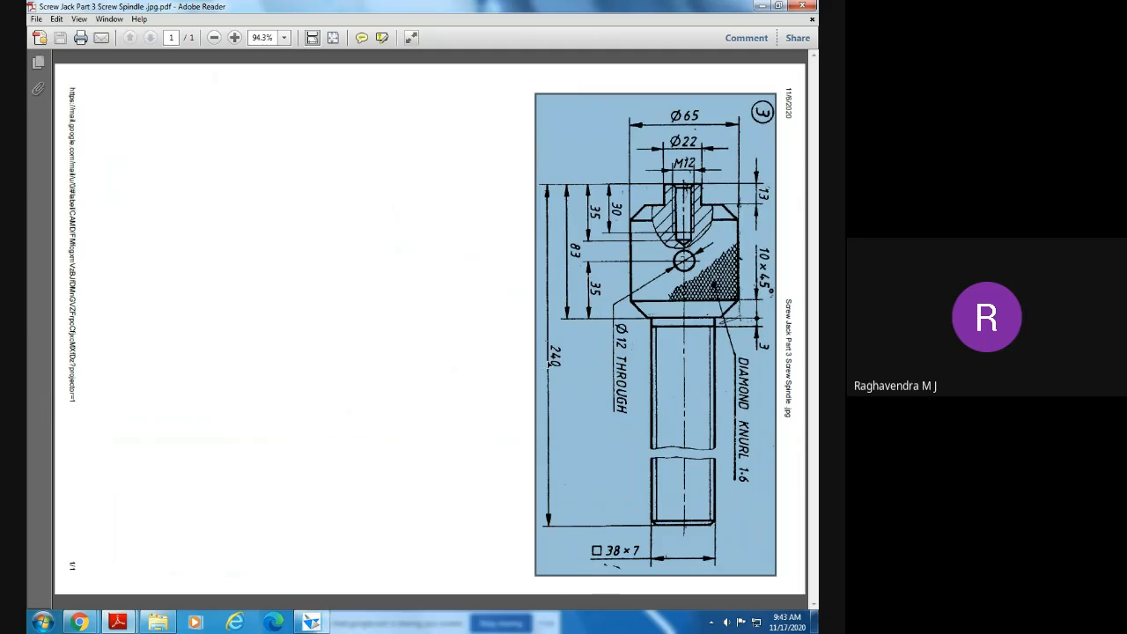
- Switch to Solid Edge and start a revolved protrusion sketch on the Front (xz) plane
left_click(313, 622)
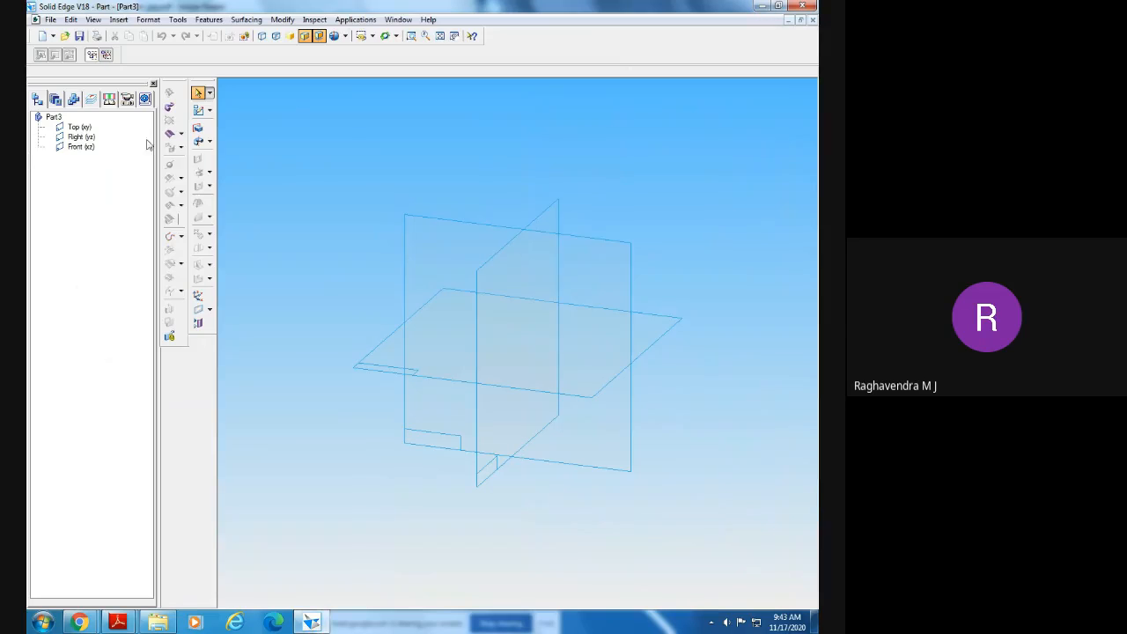
left_click(199, 140)
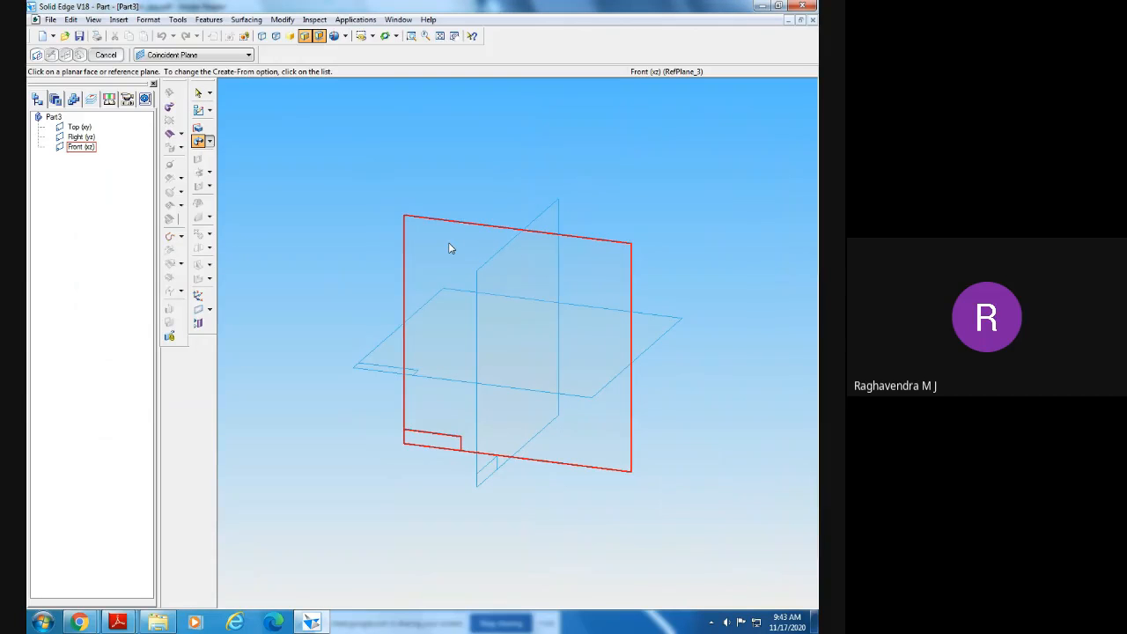
left_click(449, 245)
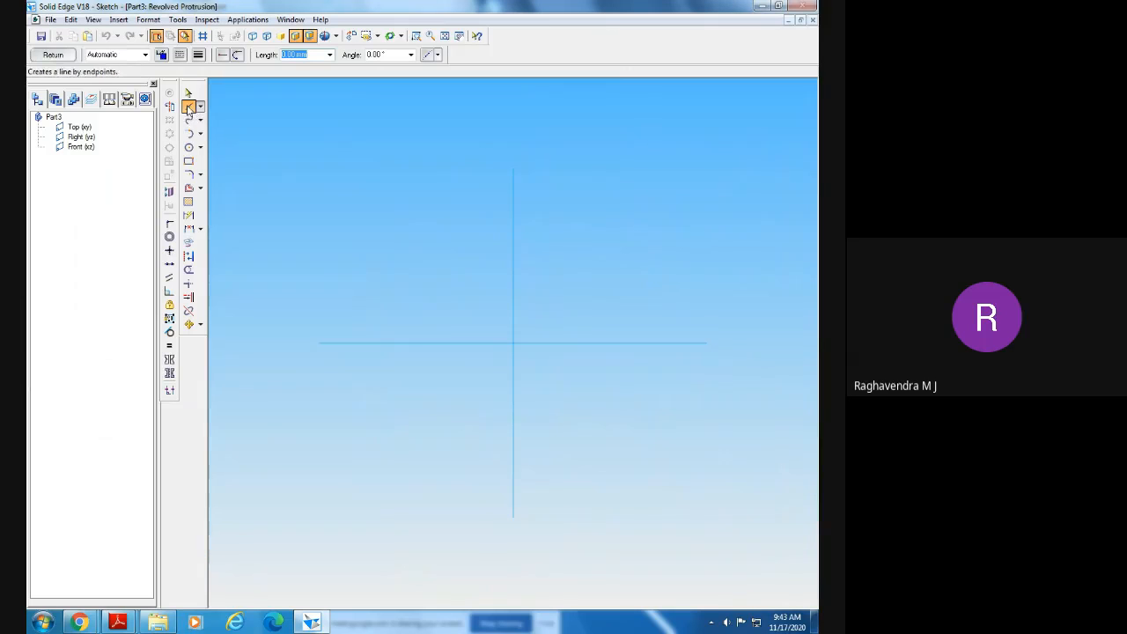
- Draw a 240 mm vertical line upward from the sketch origin and dimension its length
left_click(514, 342)
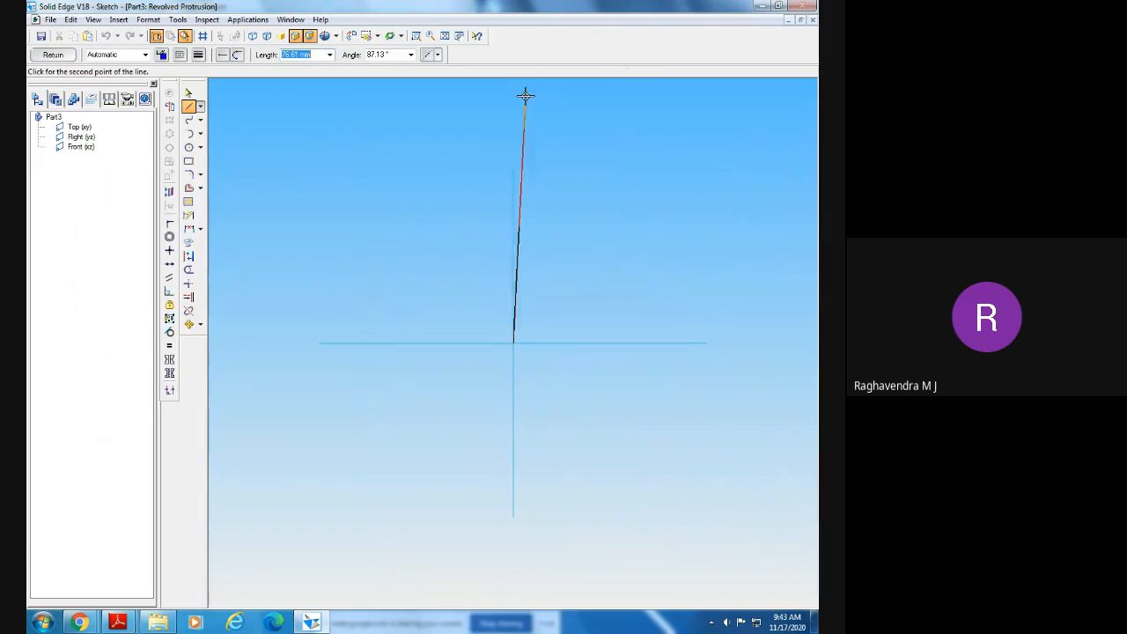
left_click(516, 95)
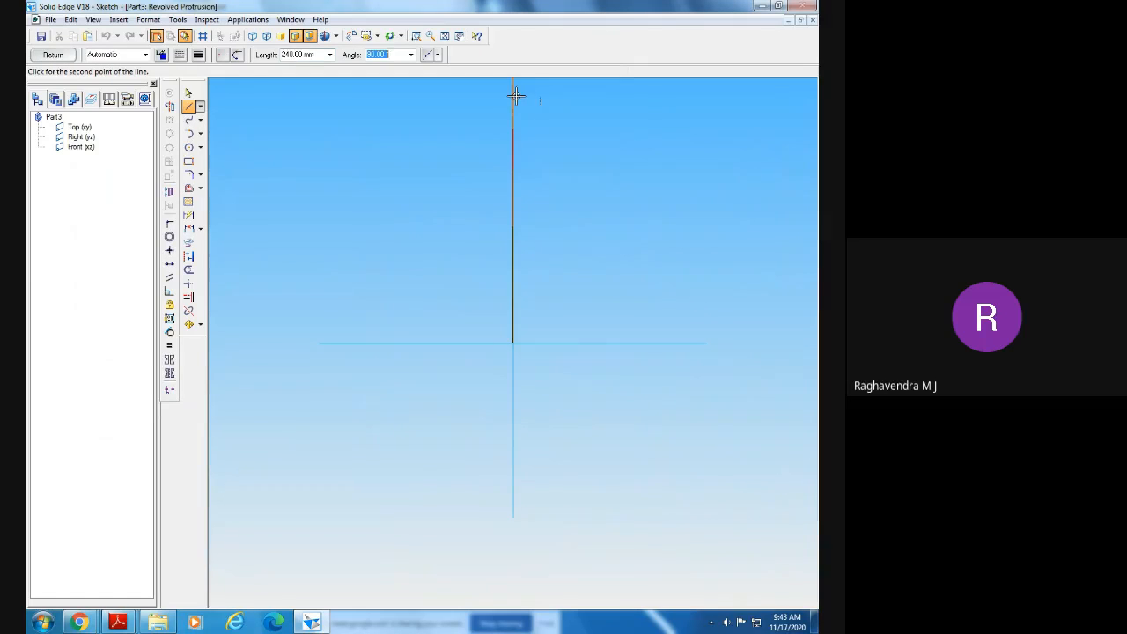
left_click(445, 36)
left_click(189, 214)
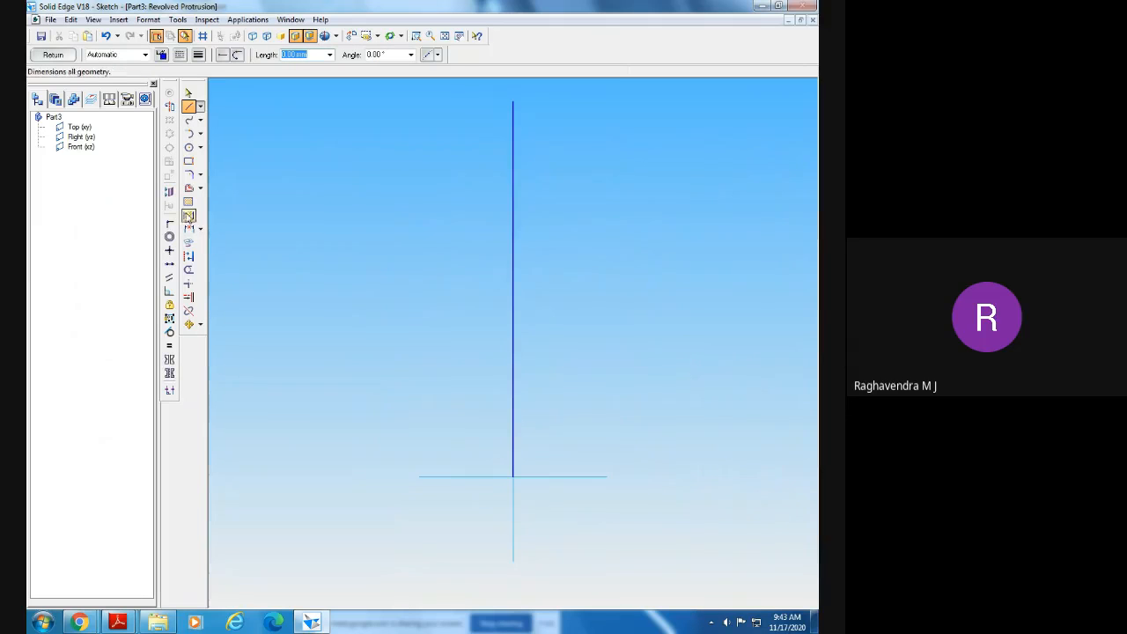
left_click(514, 214)
left_click(455, 214)
- Consult the spindle drawing, and draw an 11 mm horizontal line outward from the upper end of the vertical line
left_click(310, 624)
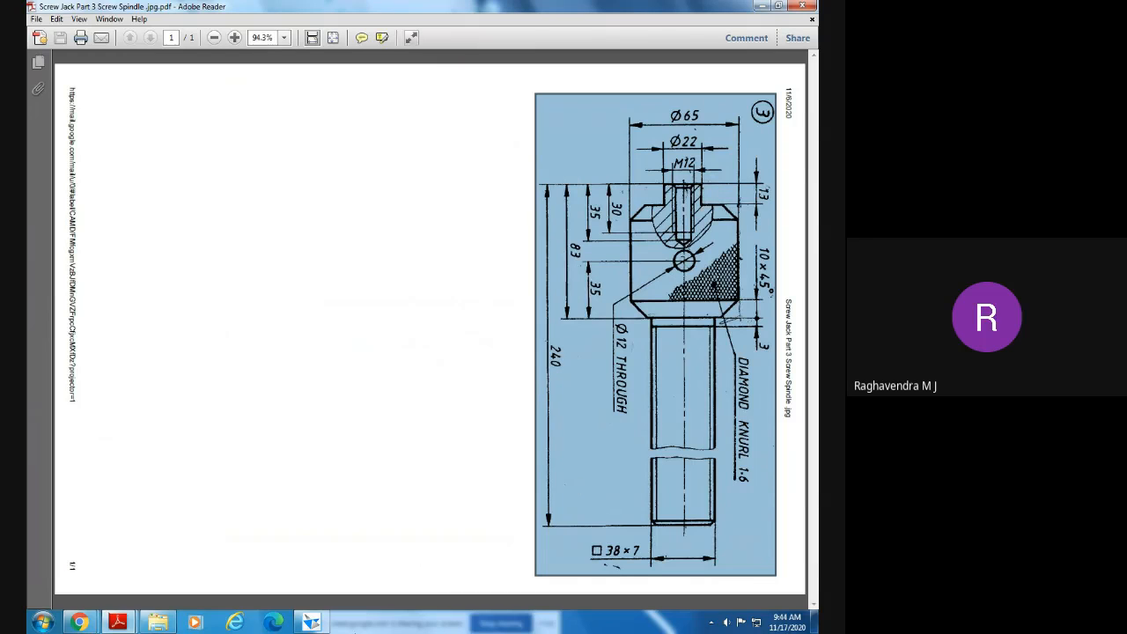
left_click(311, 623)
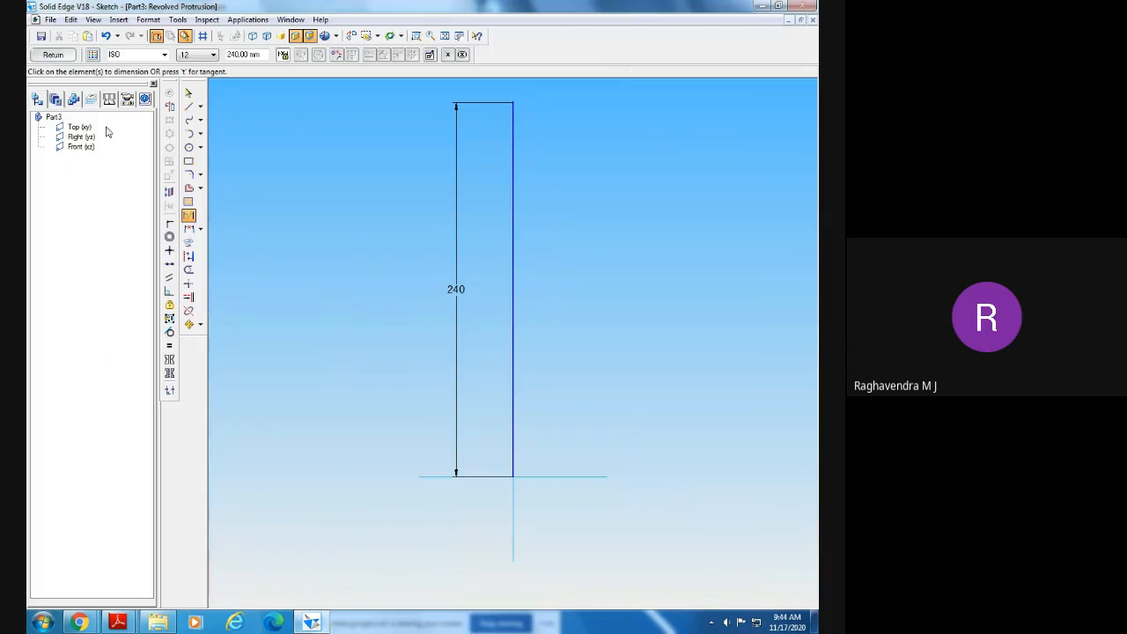
left_click(189, 105)
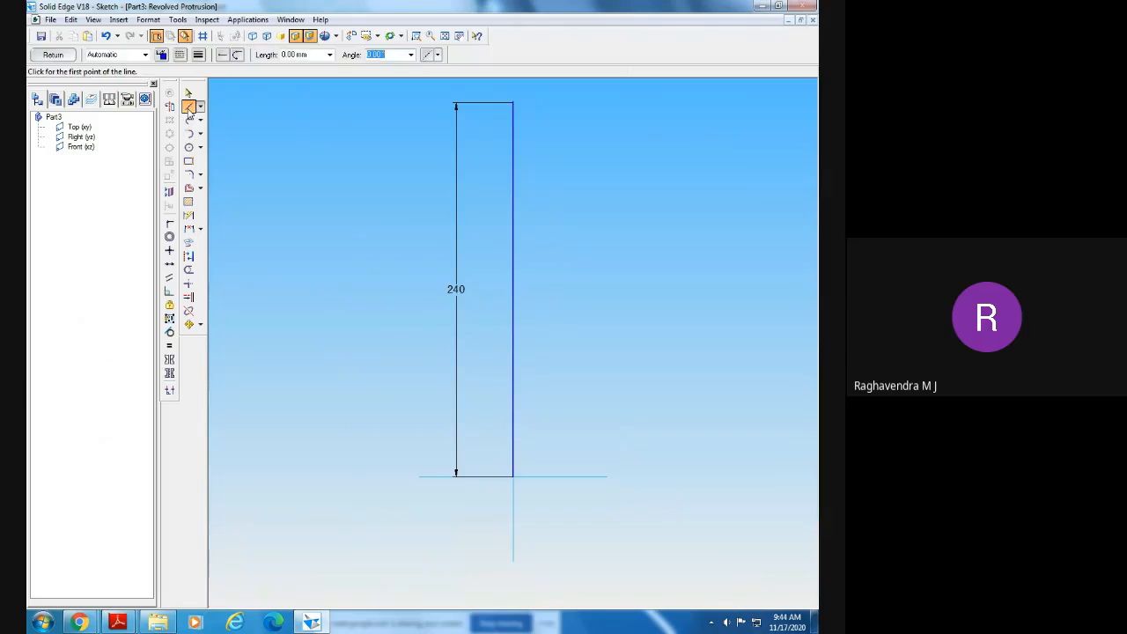
left_click(515, 103)
type("11")
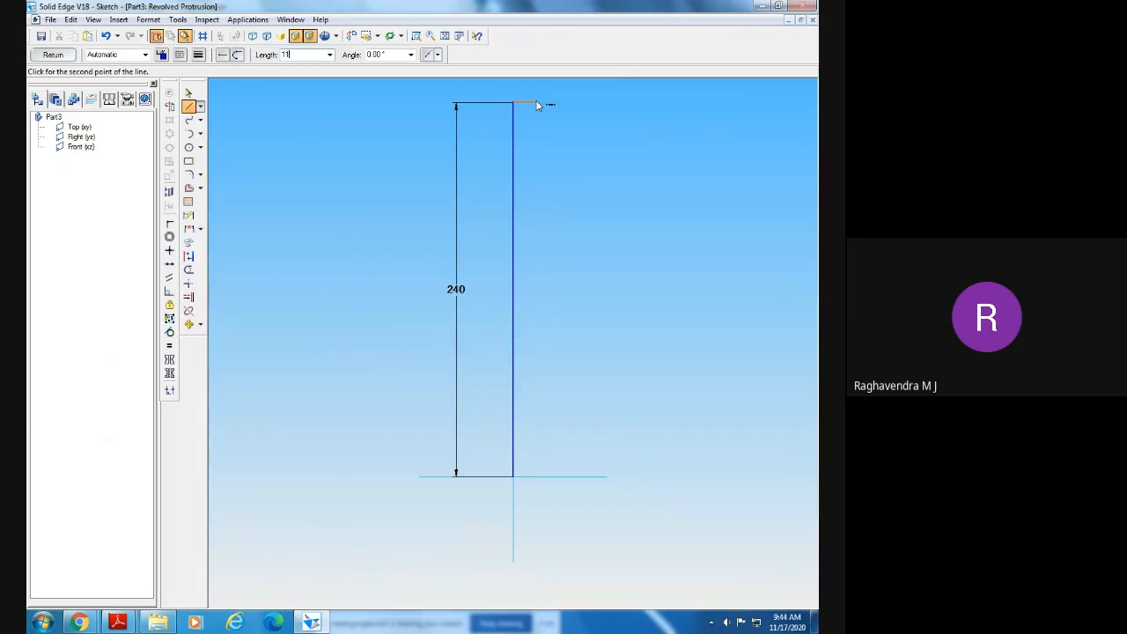
key("Tab")
- Check the neck height in the spindle drawing and continue the outline with a 13 mm vertical line downward
mouse_move(117, 622)
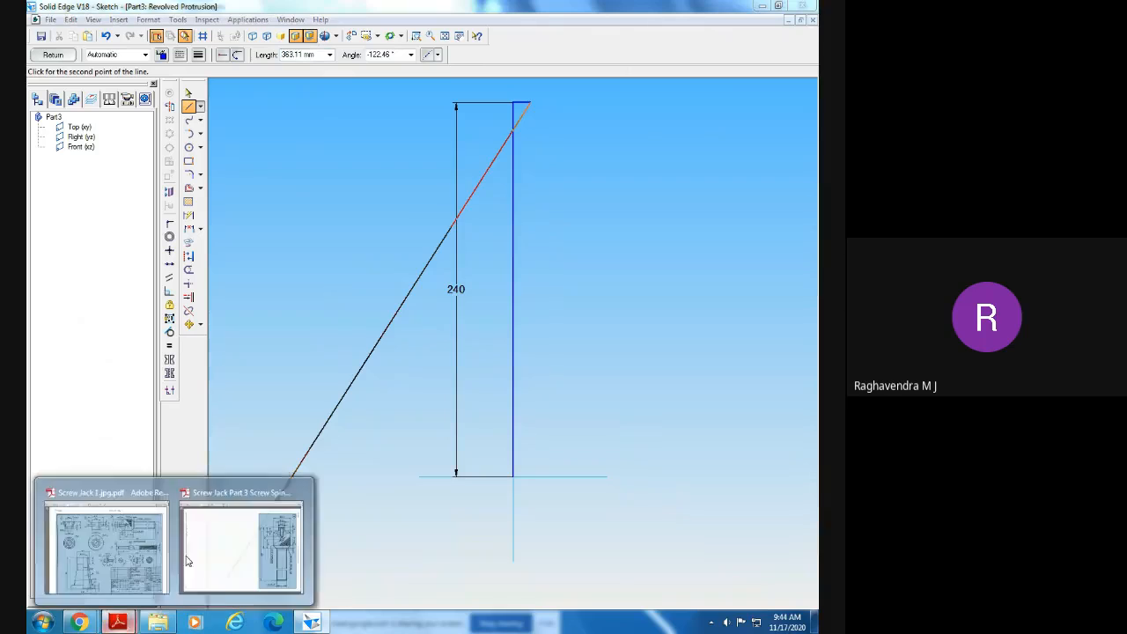
left_click(117, 554)
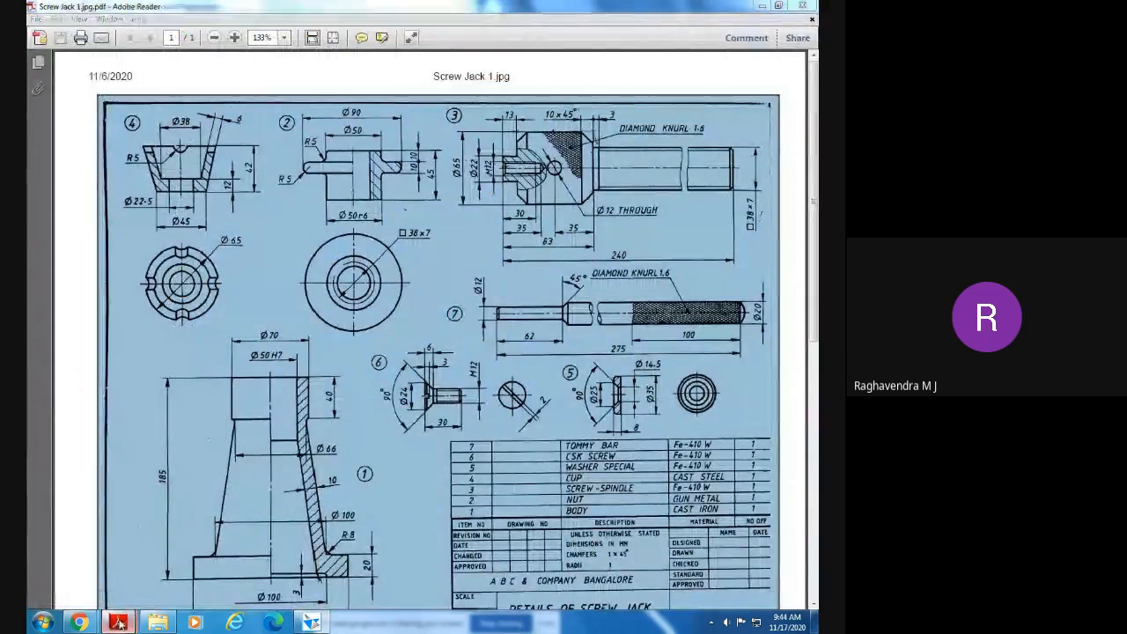
left_click(249, 550)
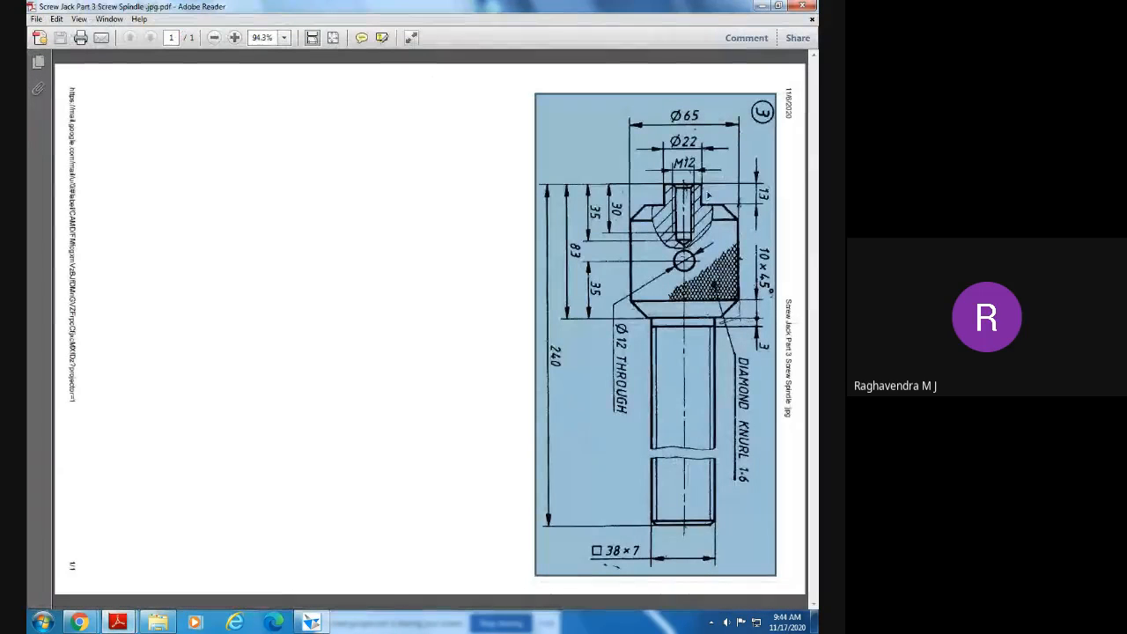
left_click(311, 622)
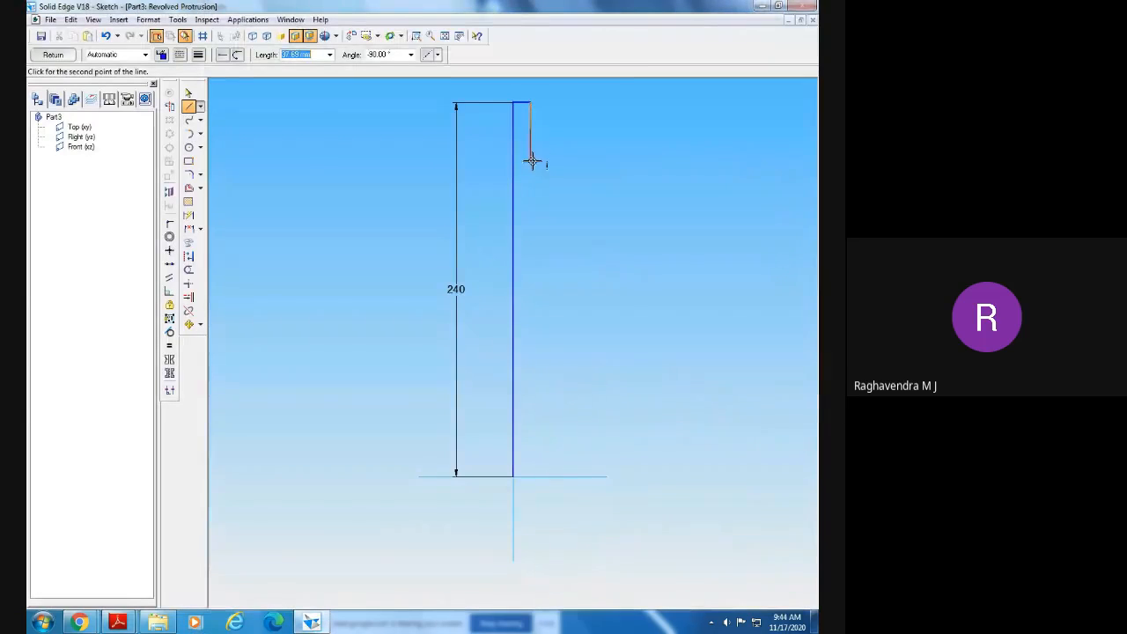
type("13")
key("Tab")
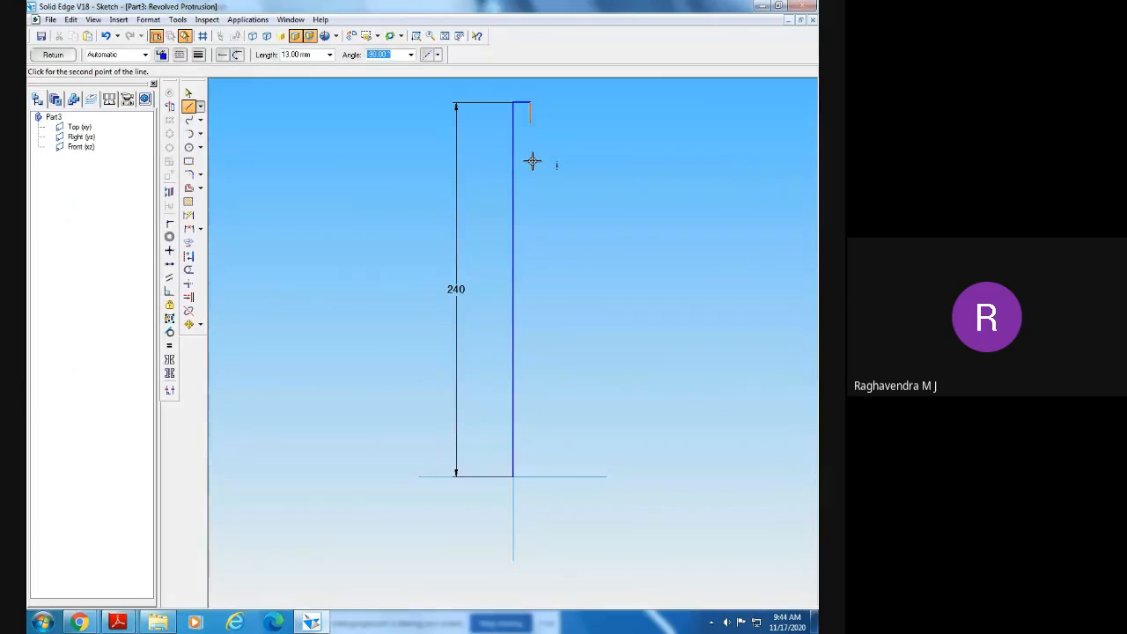
left_click(532, 160)
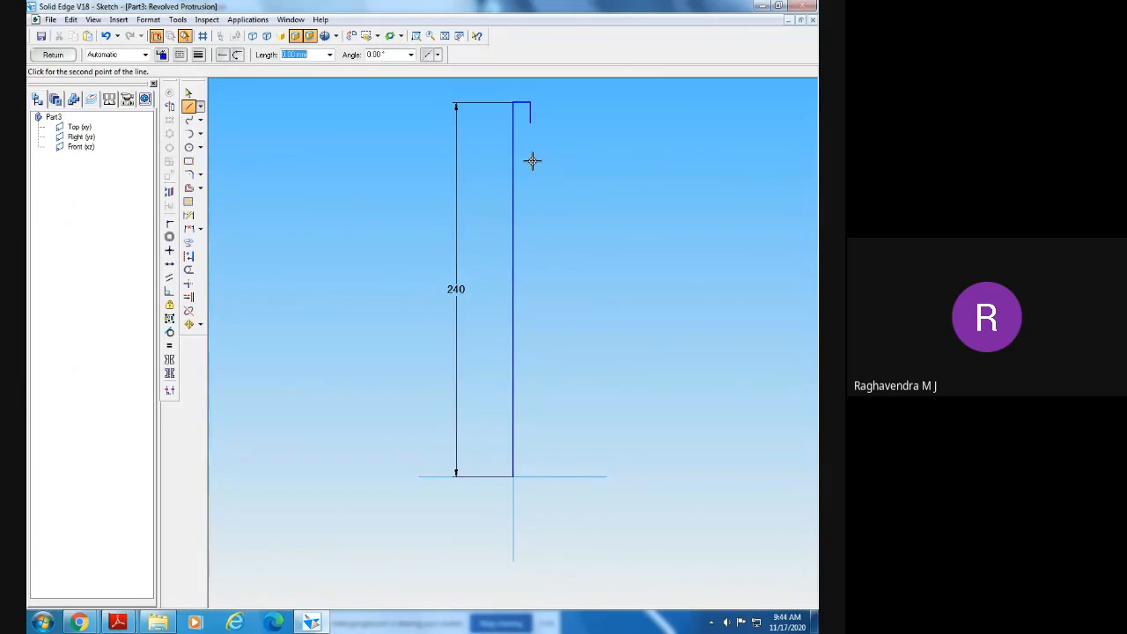
- Review the spindle drawing, and sketch the head's upper shoulder about 29 mm outward and its vertical side about 56 mm down
left_click(315, 622)
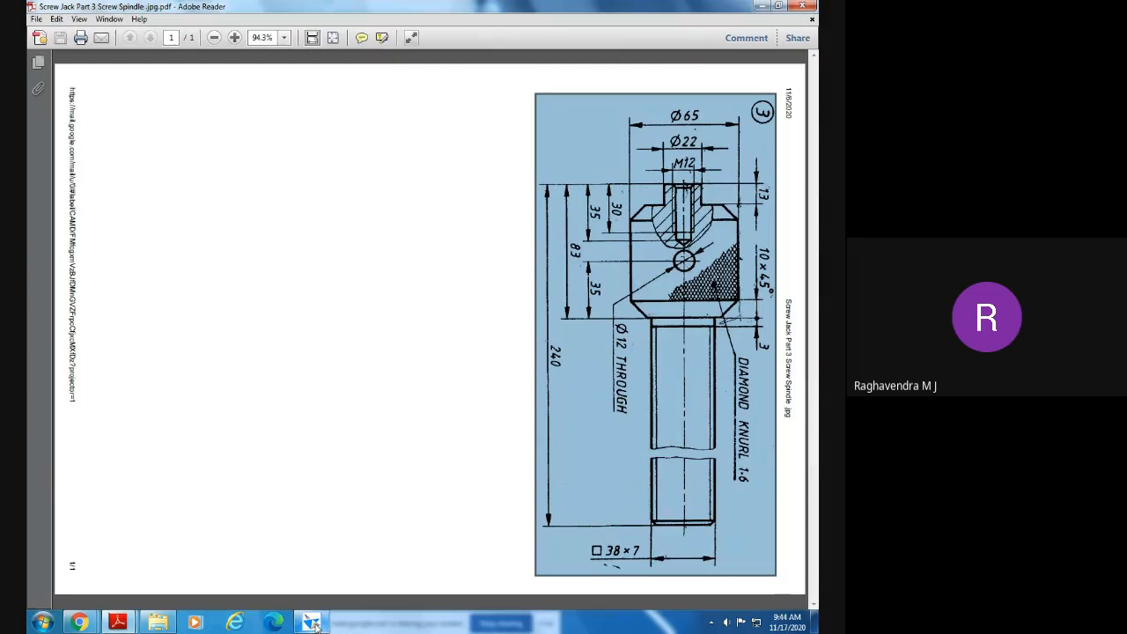
left_click(315, 625)
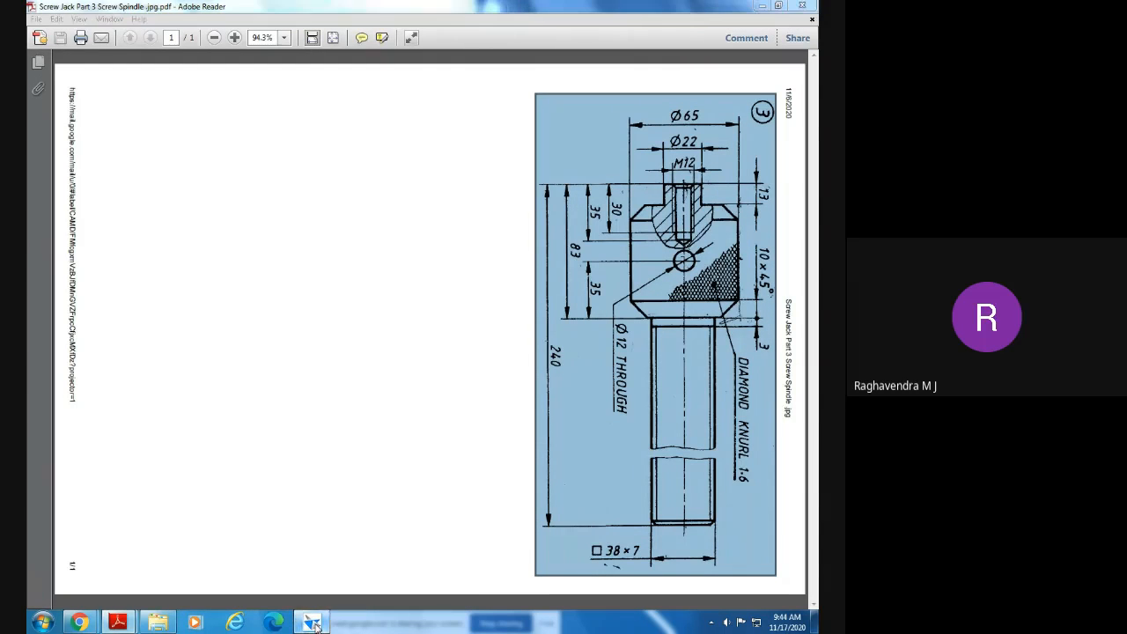
left_click(314, 626)
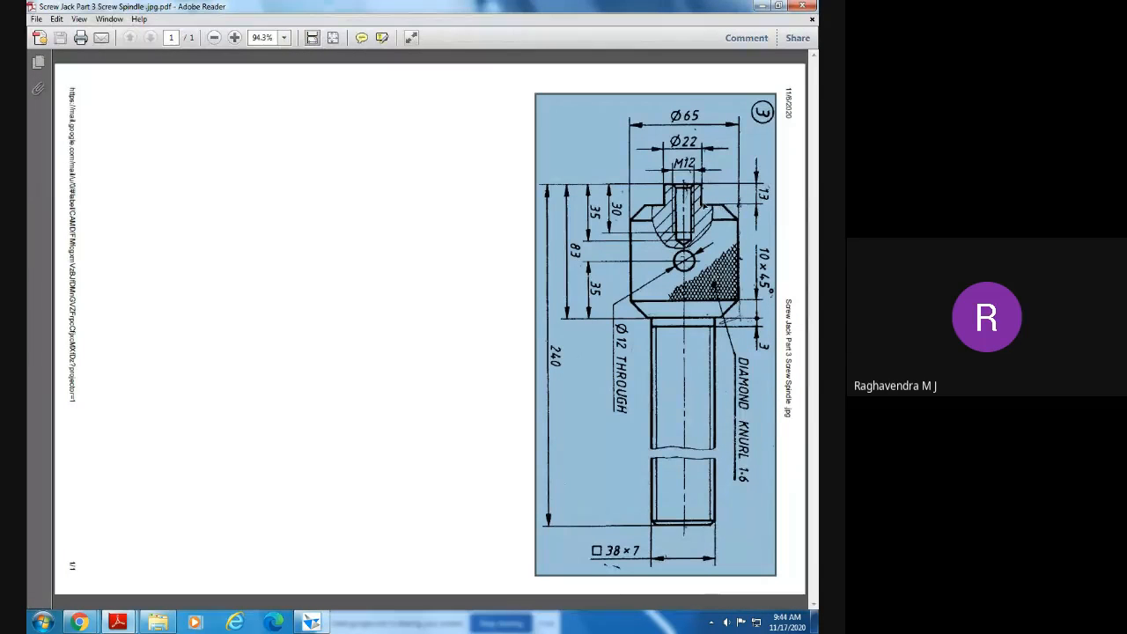
left_click(312, 624)
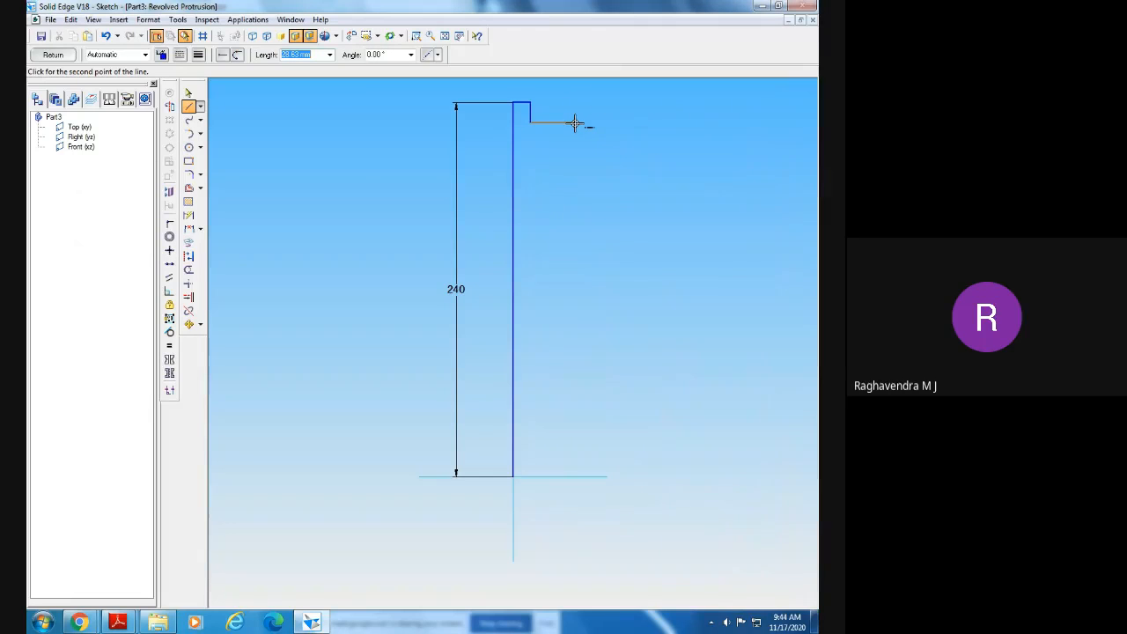
left_click(574, 122)
left_click(573, 211)
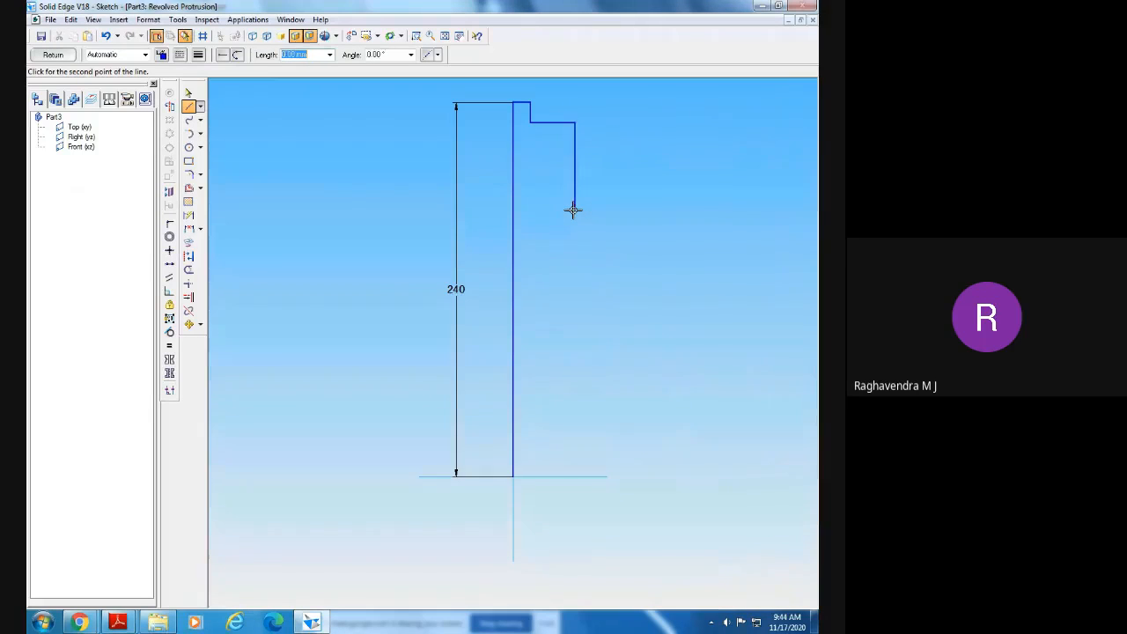
- Sketch the head's lower shoulder inward and the shank side down to the horizontal reference, closing the profile at the origin
left_click(307, 623)
left_click(307, 624)
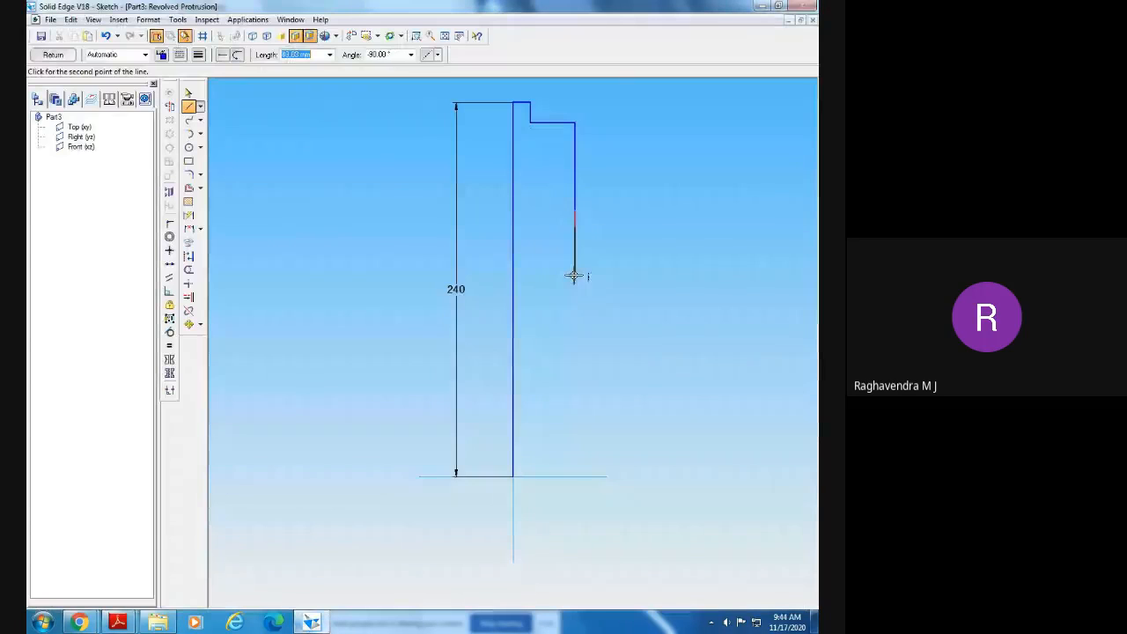
left_click(553, 210)
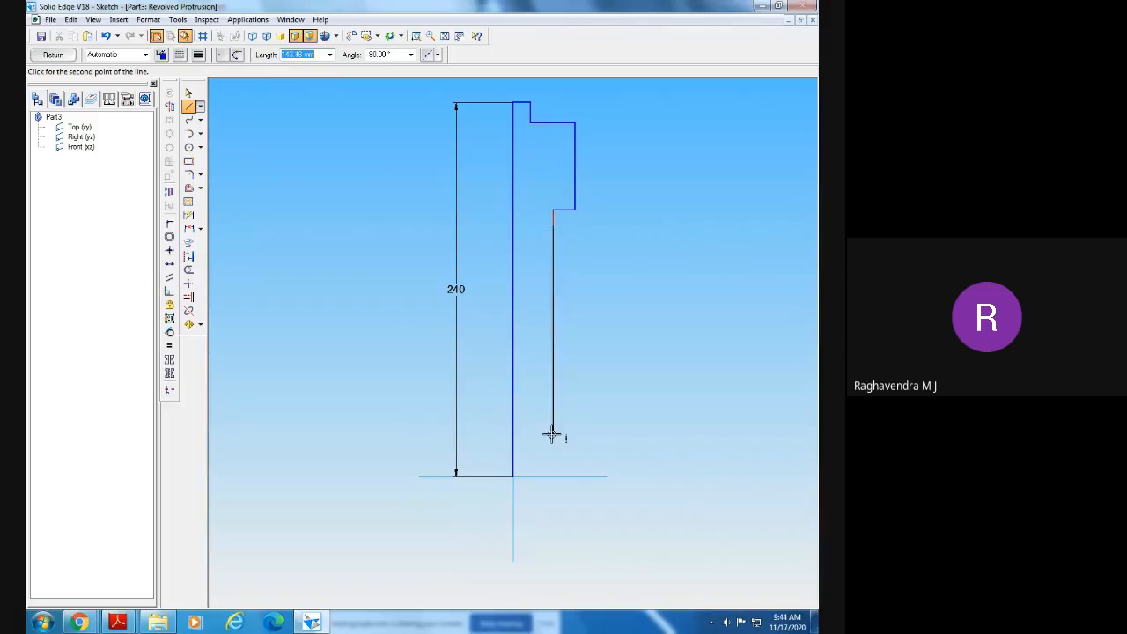
left_click(553, 476)
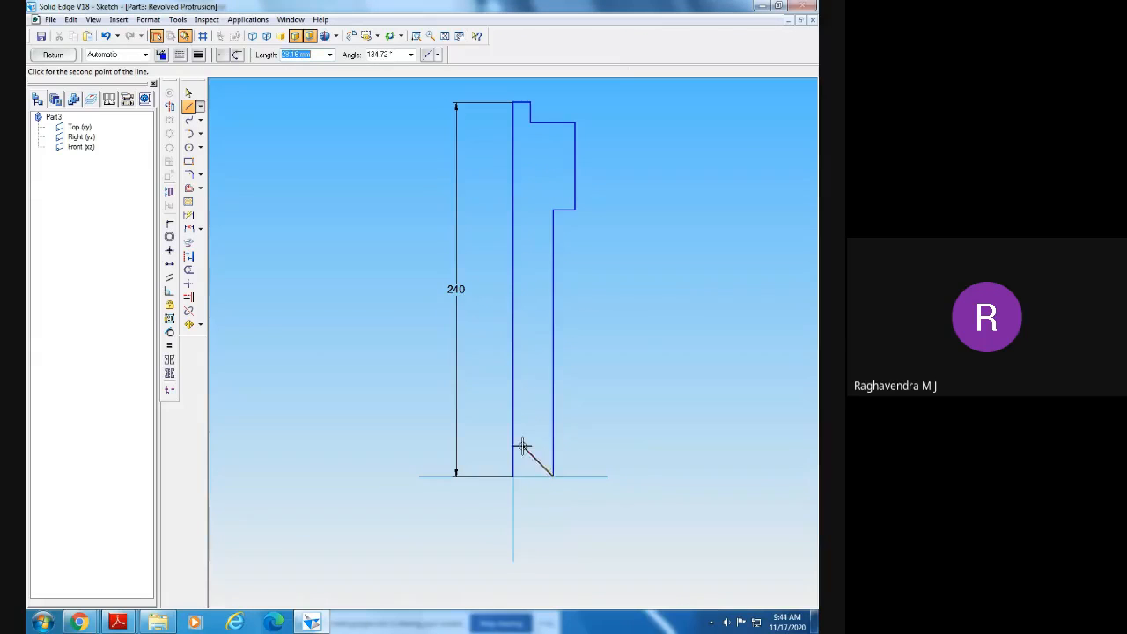
left_click(513, 476)
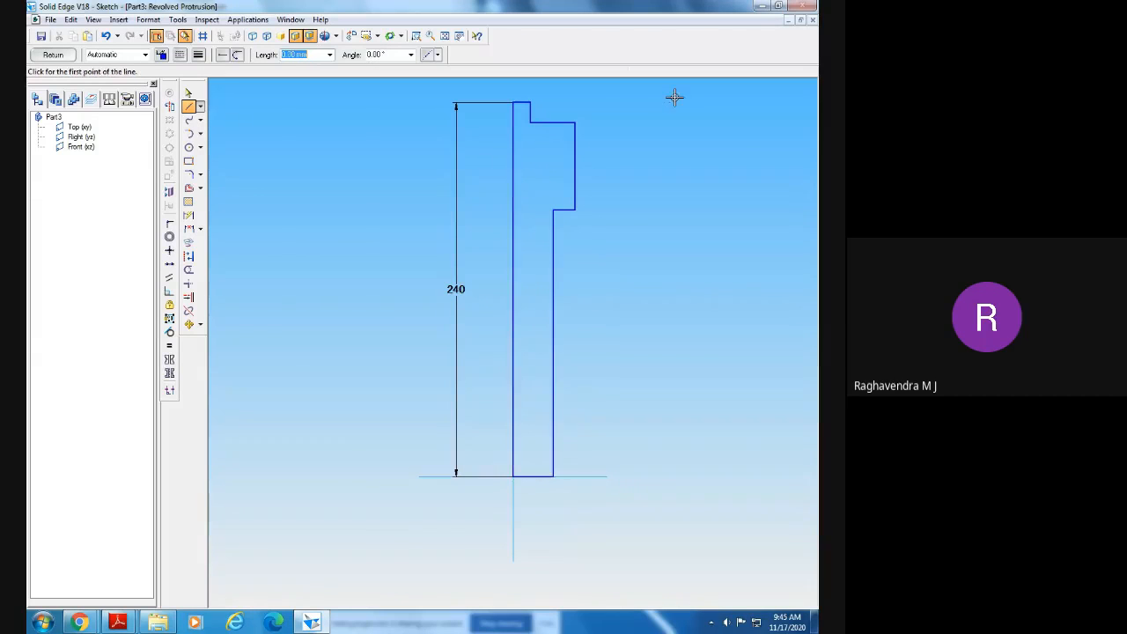
- Dimension the neck's horizontal top edge and its short vertical side
left_click(187, 216)
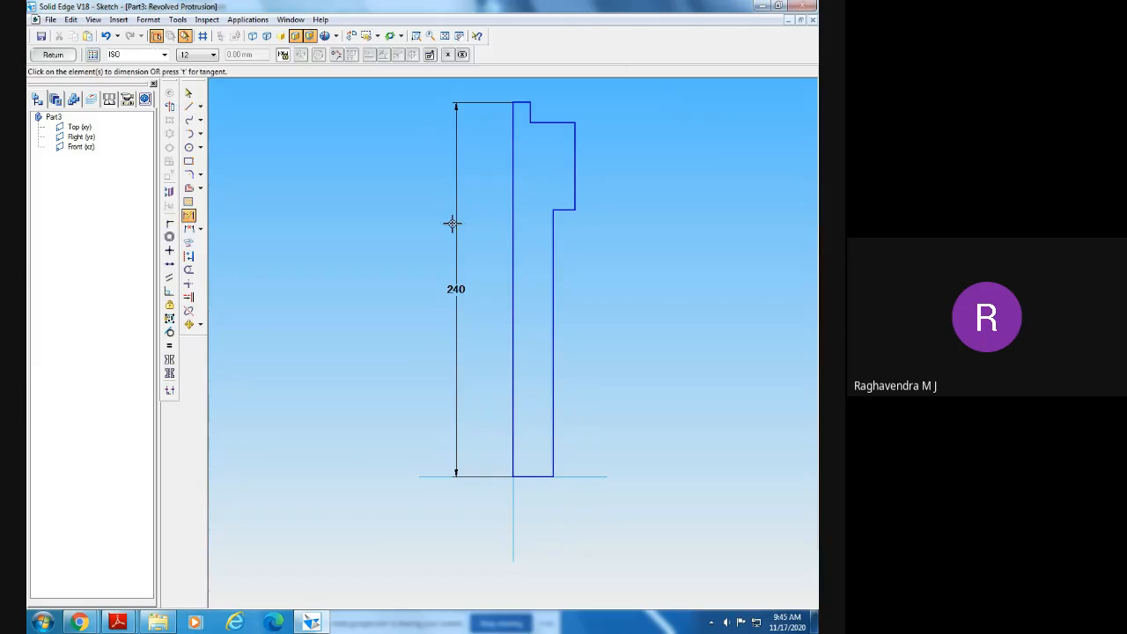
left_click(521, 102)
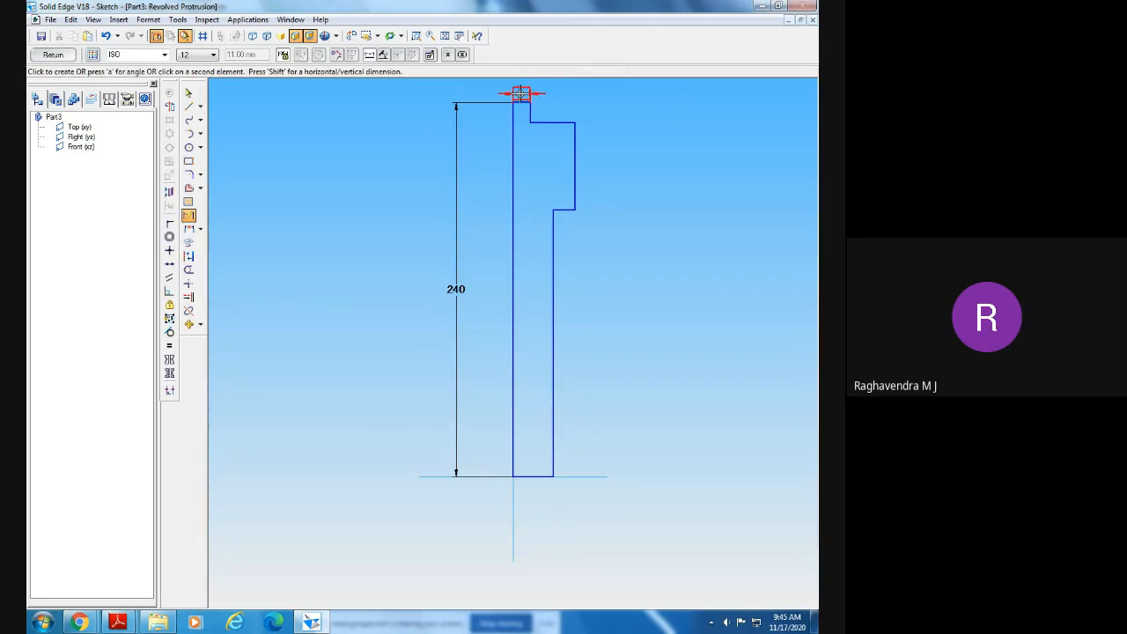
left_click(522, 94)
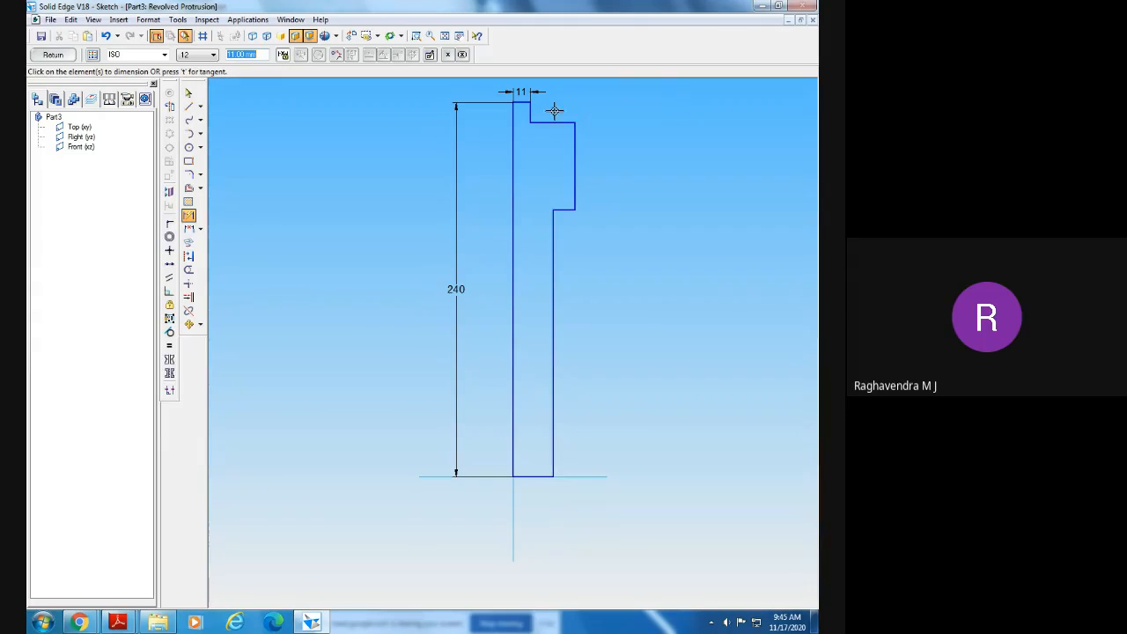
left_click(530, 111)
left_click(544, 112)
- Check the head length in the spindle drawing and dimension the head's vertical side as 70 mm
left_click(117, 623)
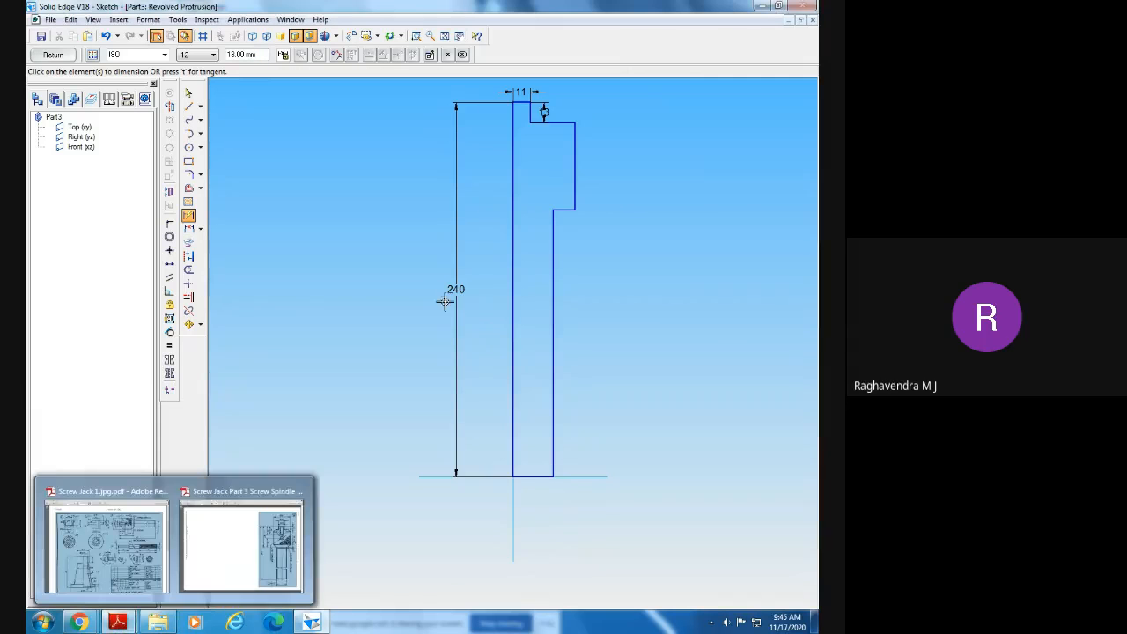
left_click(231, 545)
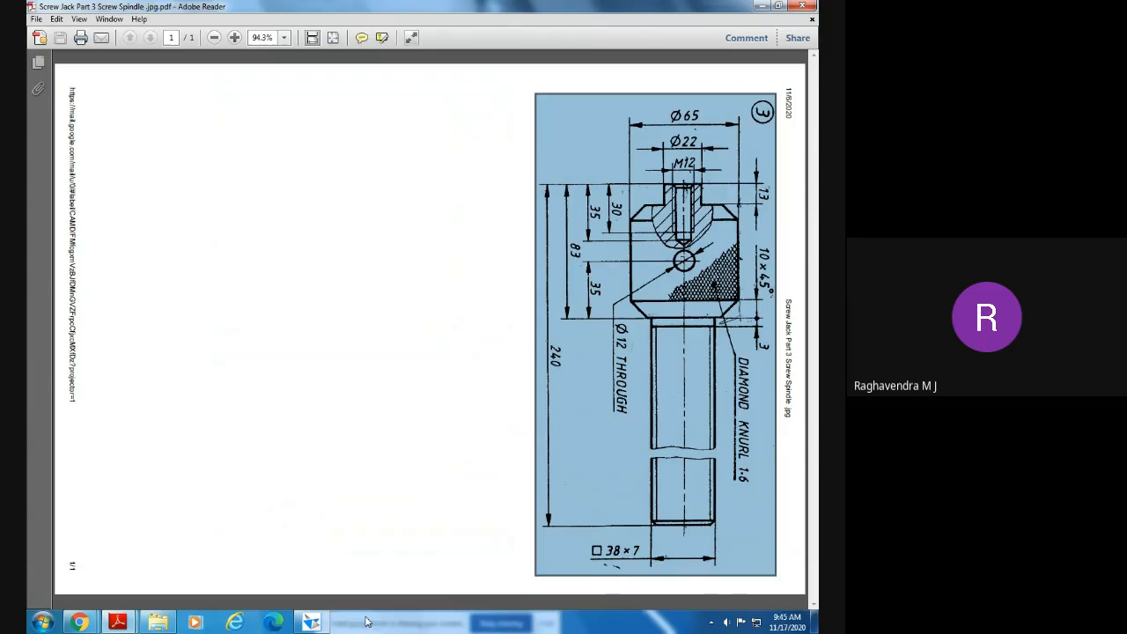
left_click(323, 621)
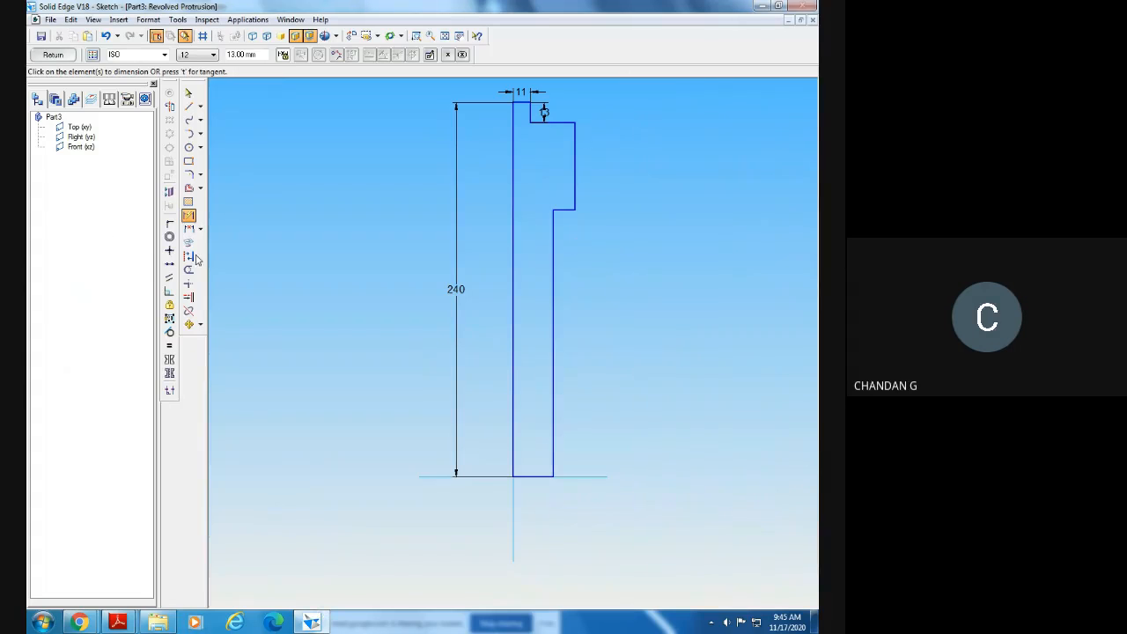
left_click(576, 158)
left_click(619, 166)
type("70")
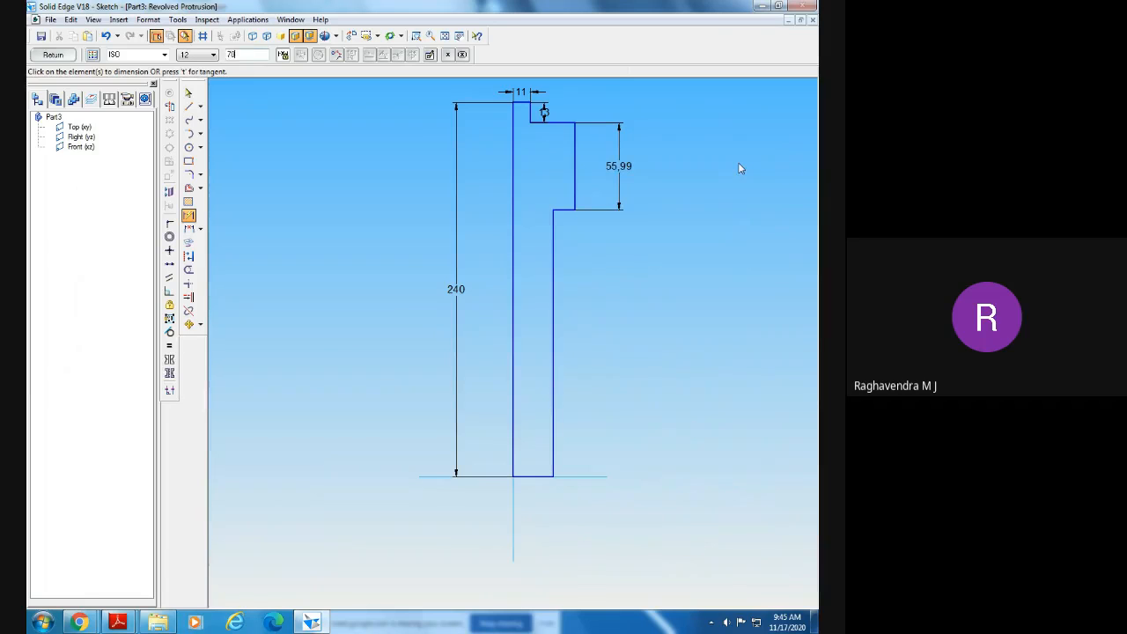
key("Return")
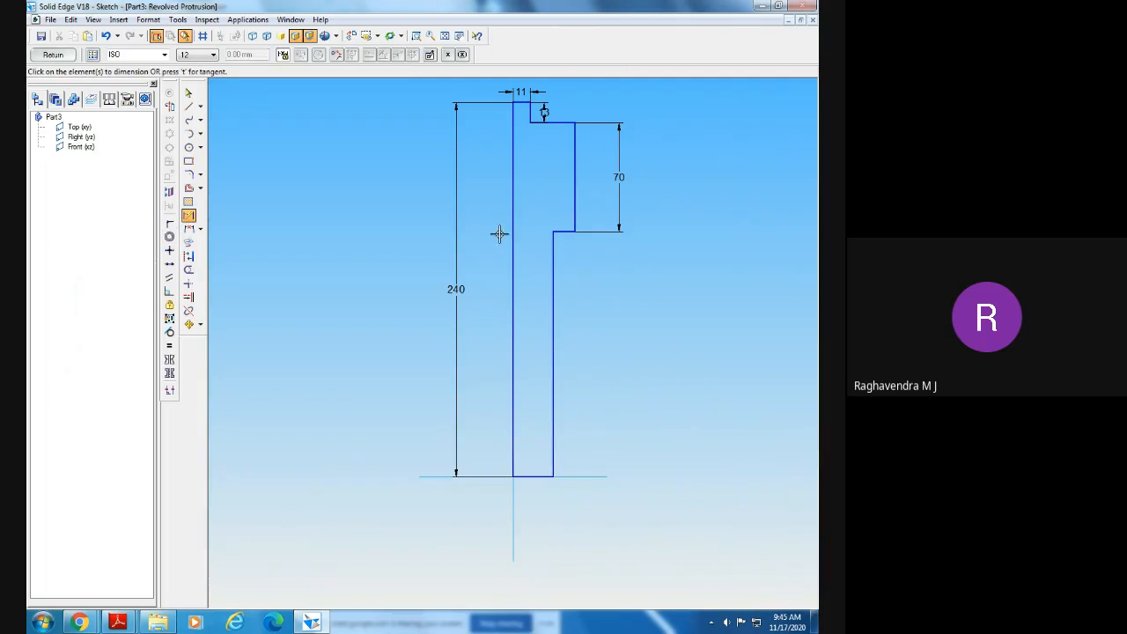
- Dimension the vertical distance from the neck's top edge to the head's lower shoulder
left_click(562, 231)
left_click(515, 100)
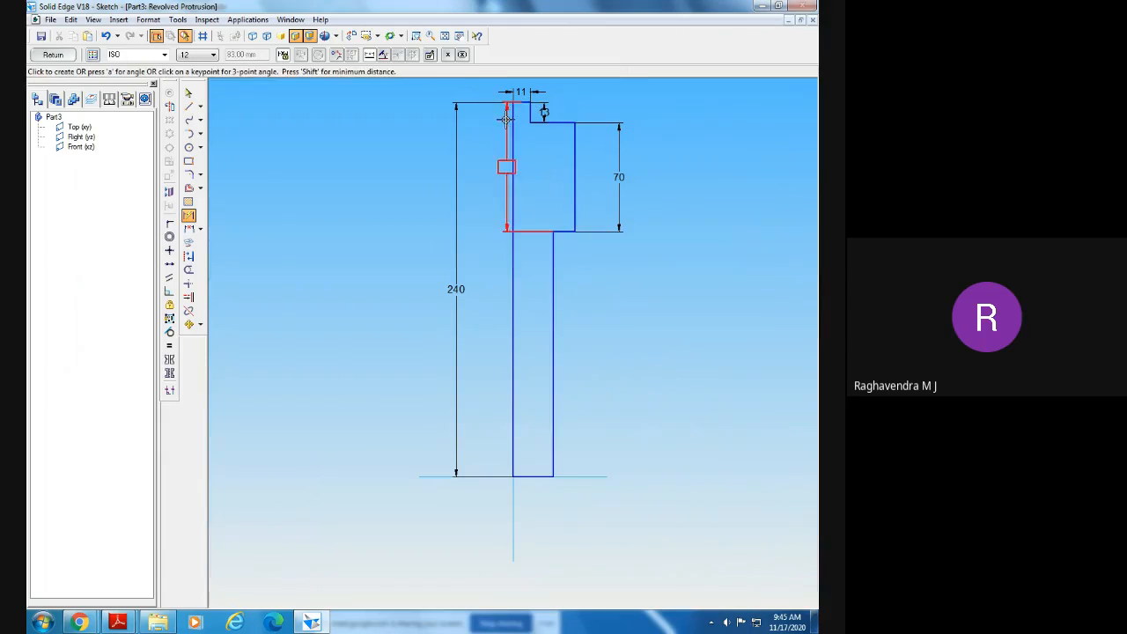
left_click(481, 167)
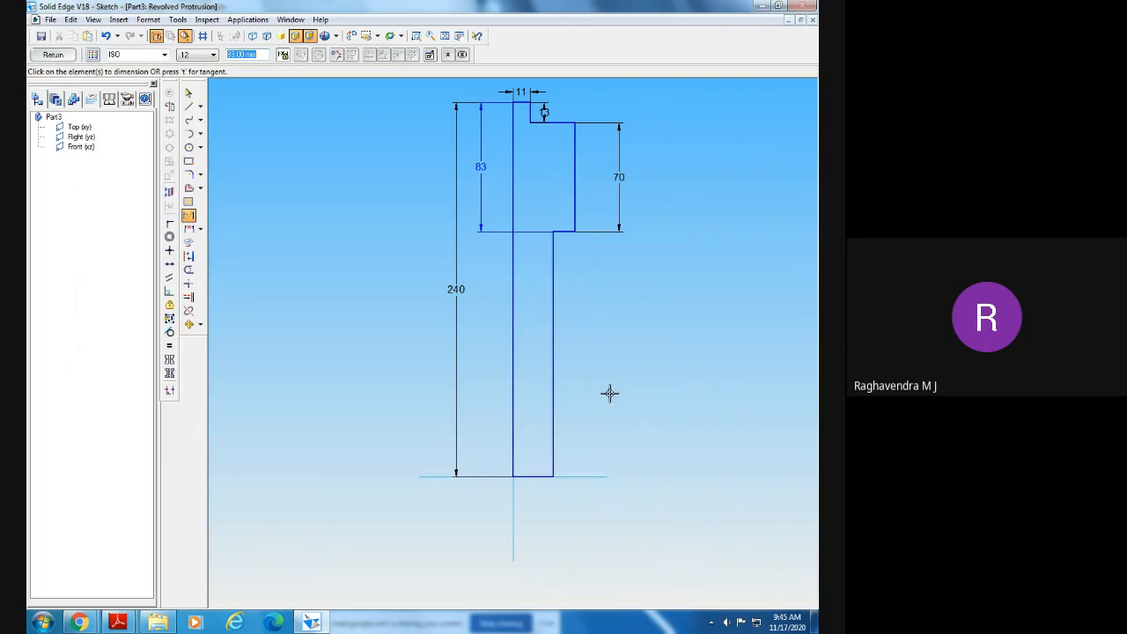
- Check the head diameter in the spindle drawing and dimension the head's side from the central line as 65/2 mm
left_click(309, 626)
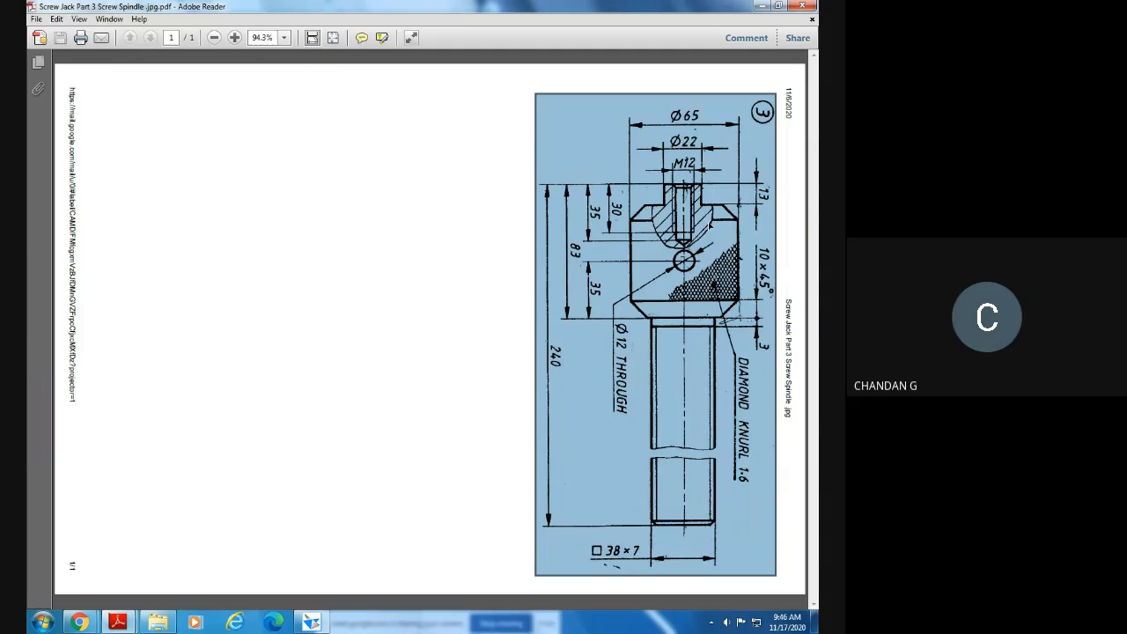
left_click(313, 620)
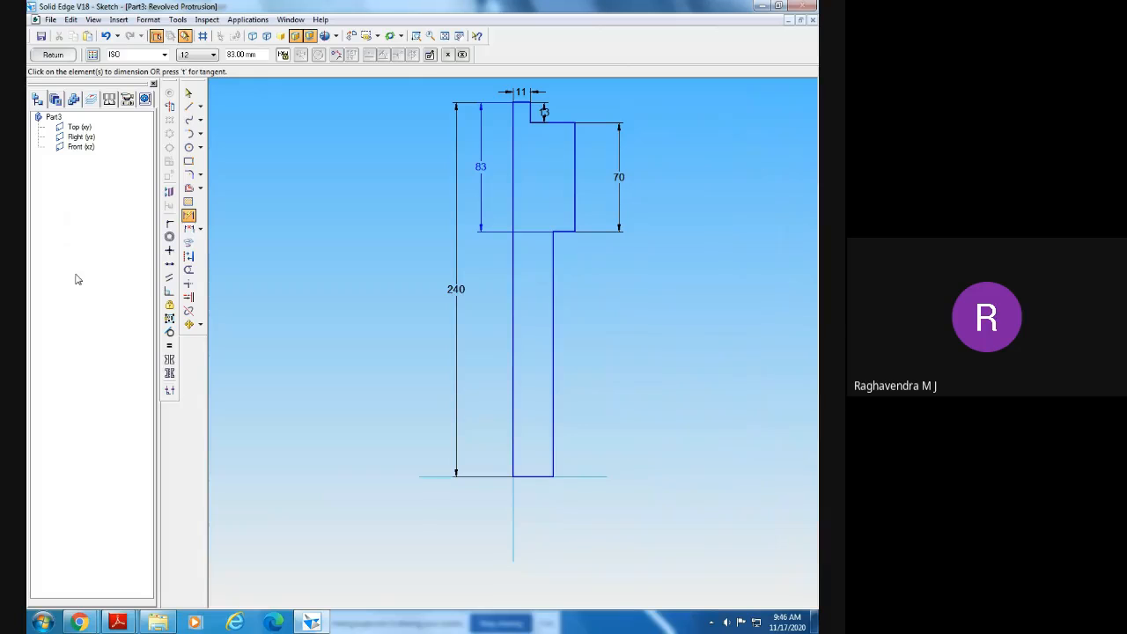
left_click(513, 202)
left_click(575, 194)
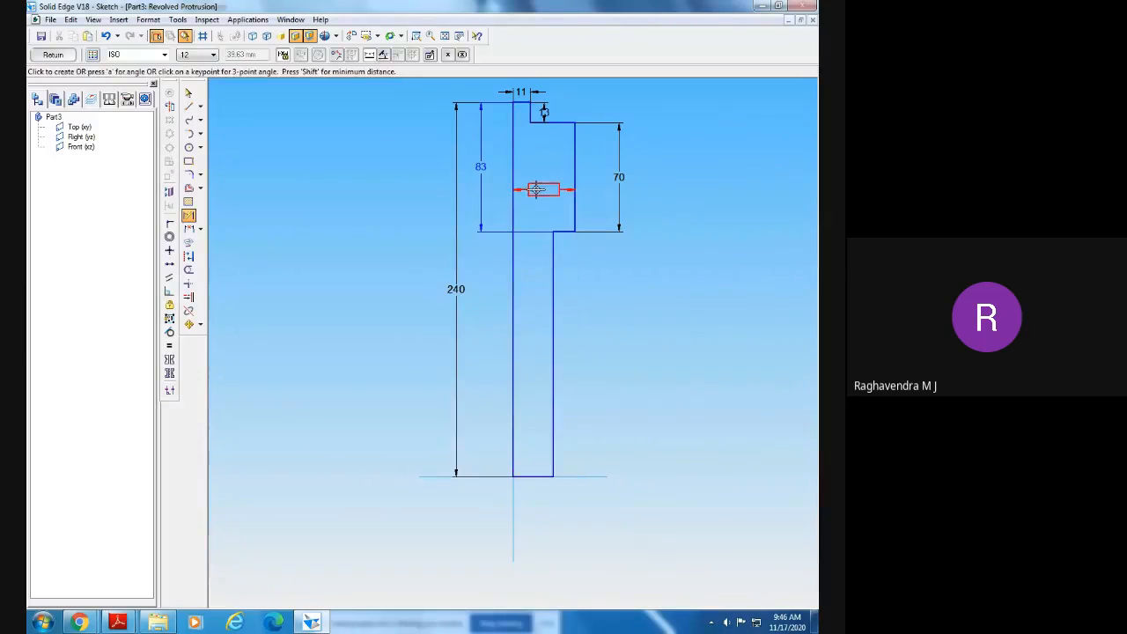
left_click(537, 189)
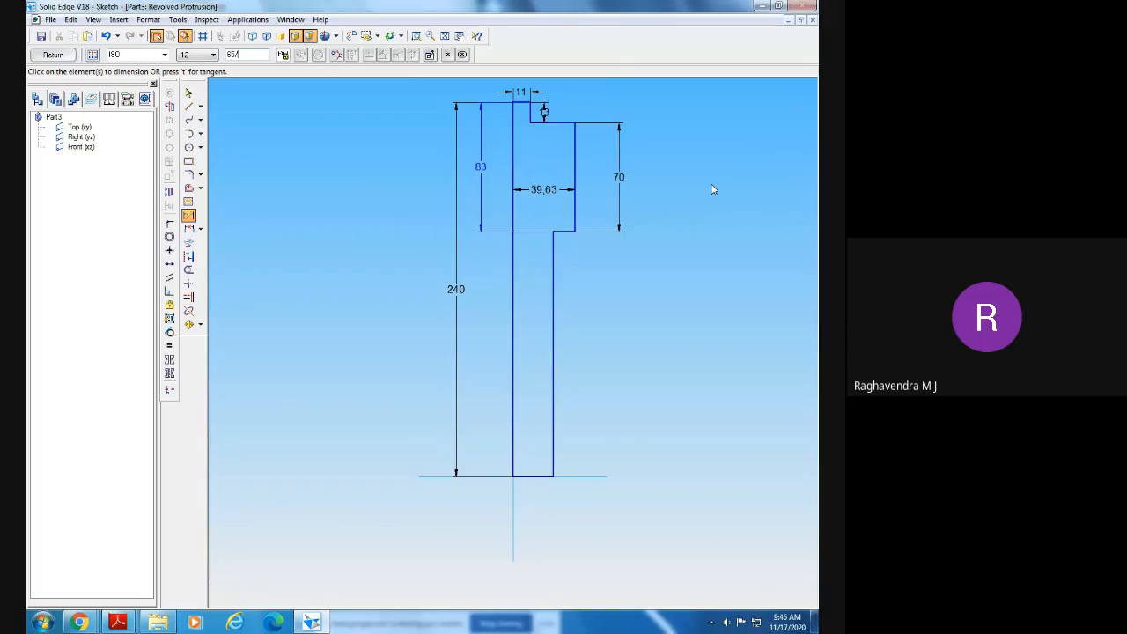
type("2")
key("Return")
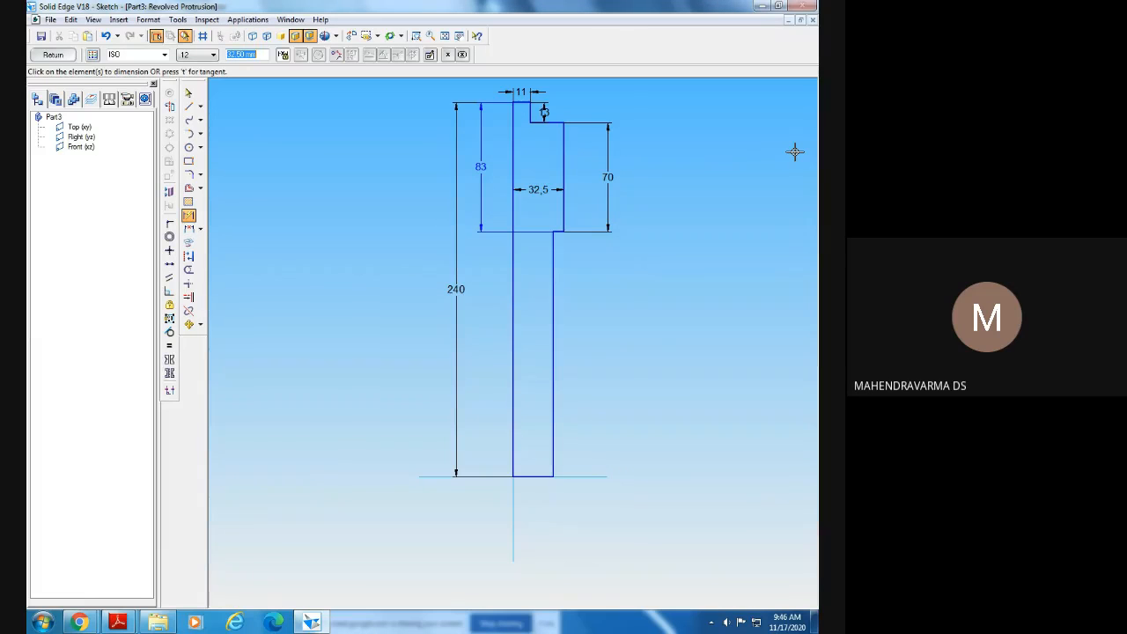
- Check the shank diameter in the spindle drawing and dimension the shank's side from the central line as 19 mm
left_click(311, 622)
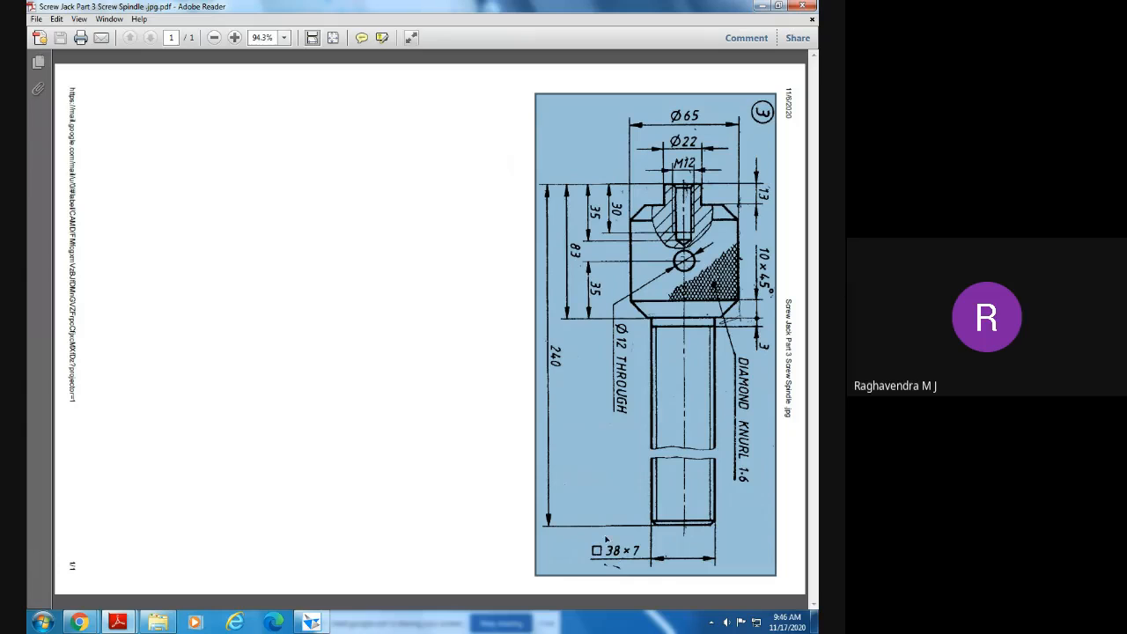
left_click(311, 623)
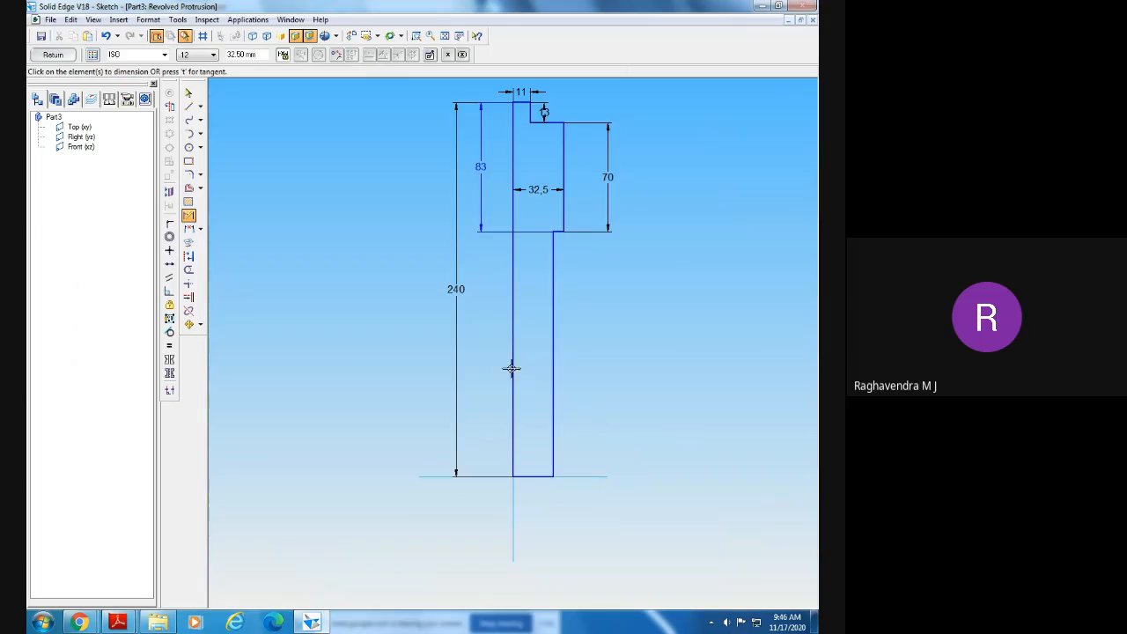
left_click(512, 368)
left_click(552, 366)
left_click(533, 389)
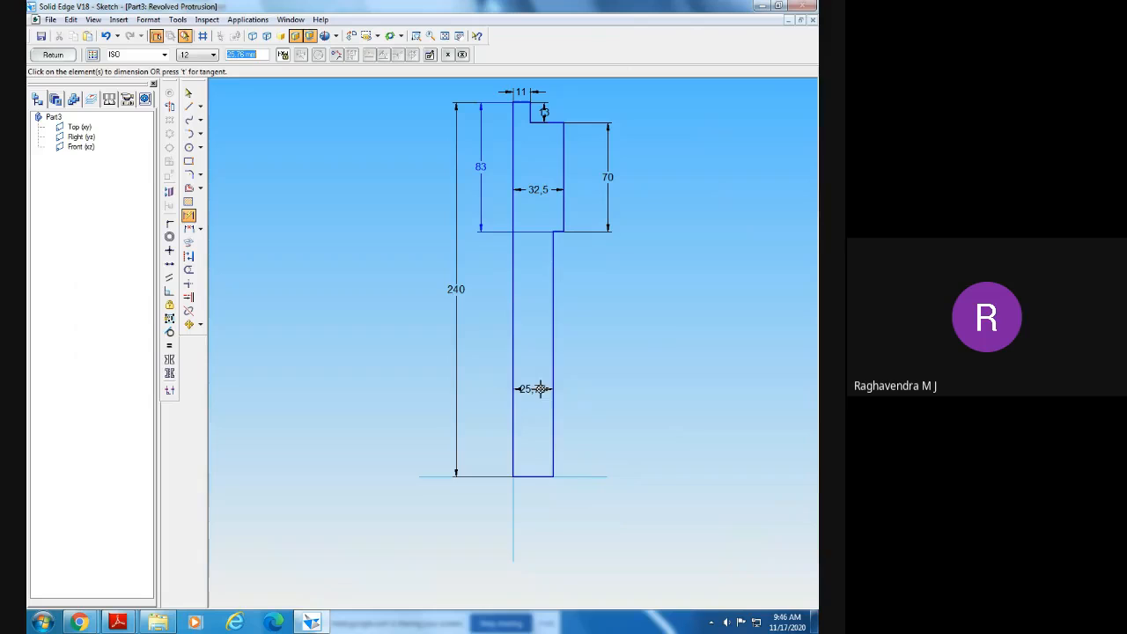
type("19")
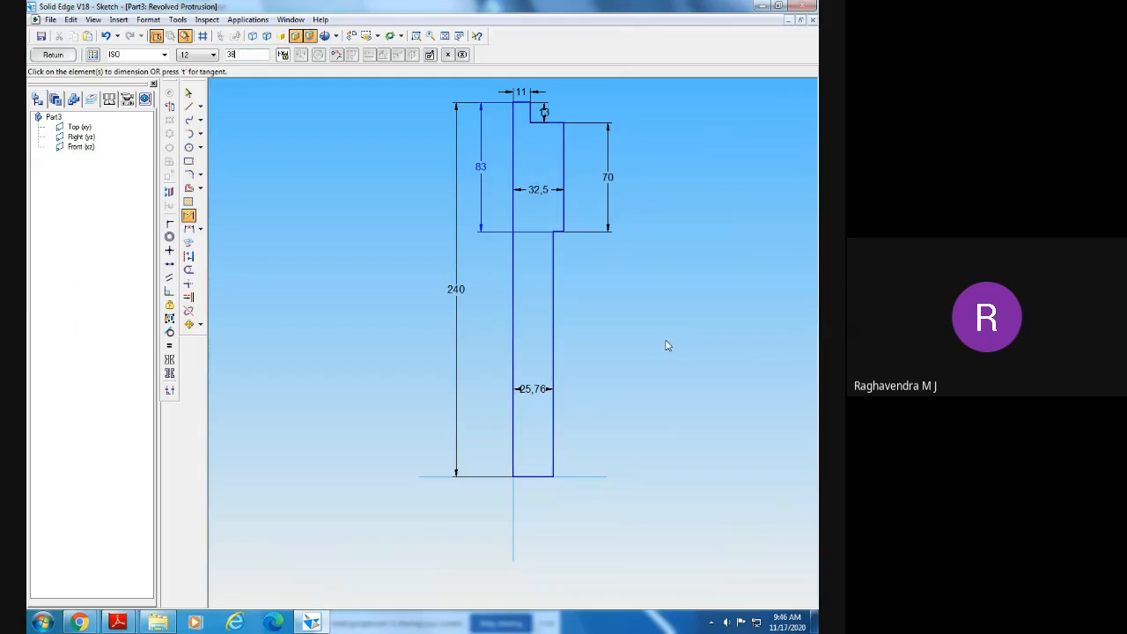
key("Return")
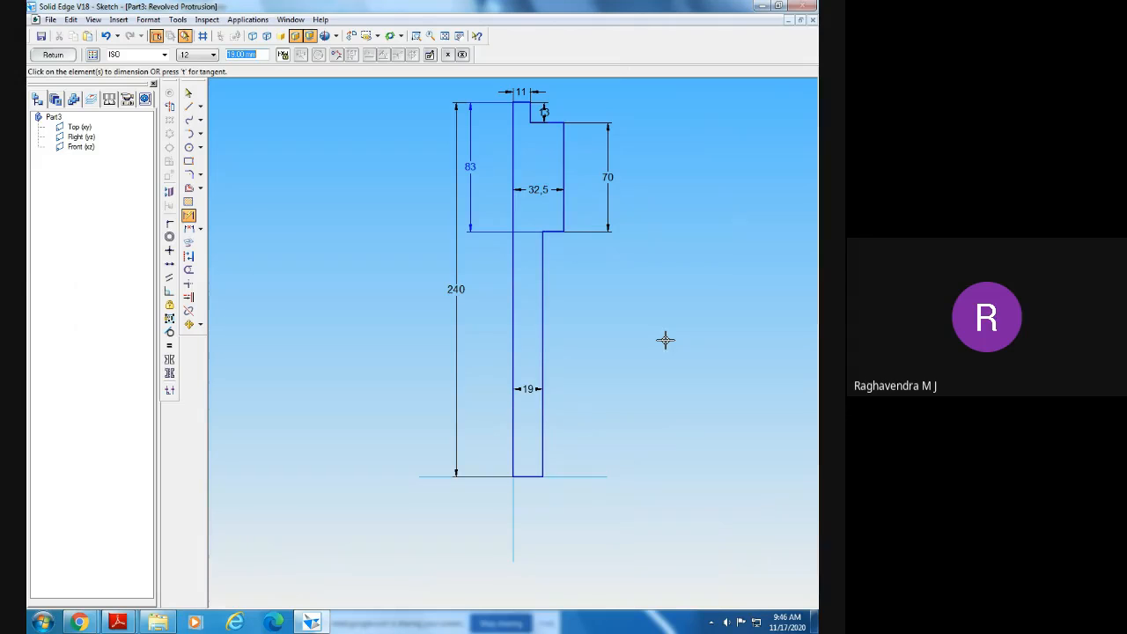
- Compare the dimensioned half profile with the screw spindle part drawing
left_click(117, 622)
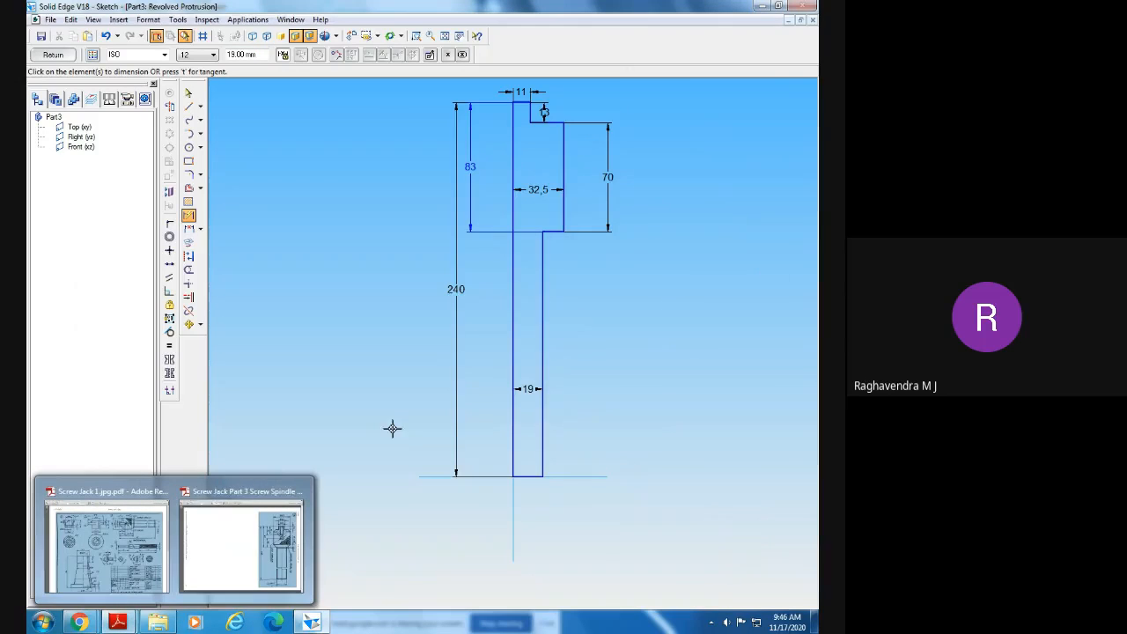
left_click(235, 563)
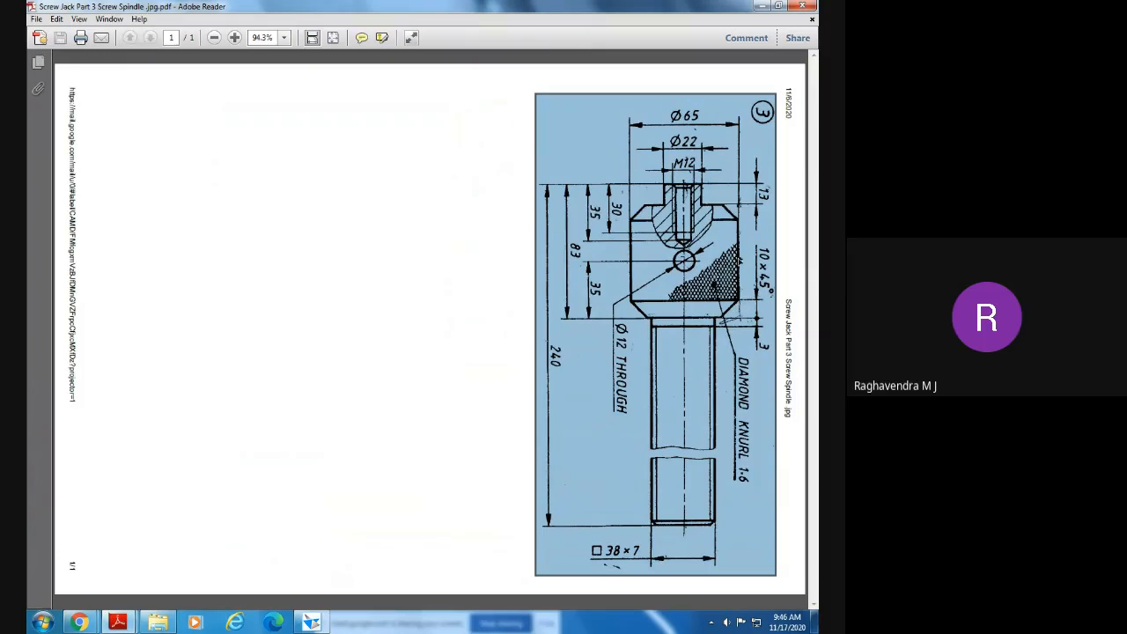
left_click(313, 622)
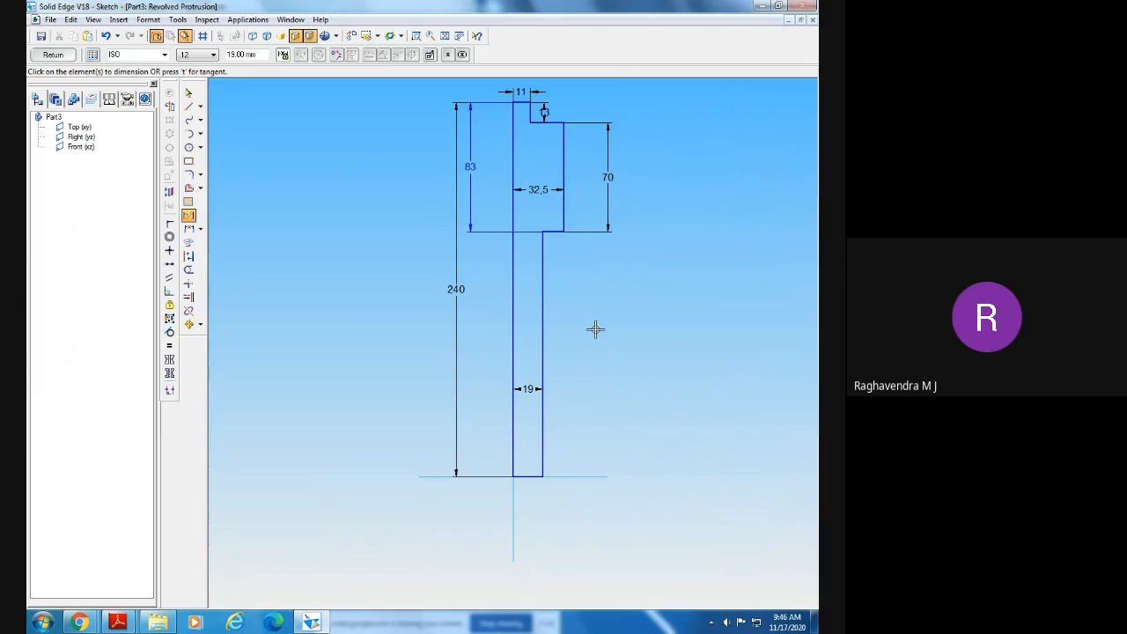
mouse_move(117, 622)
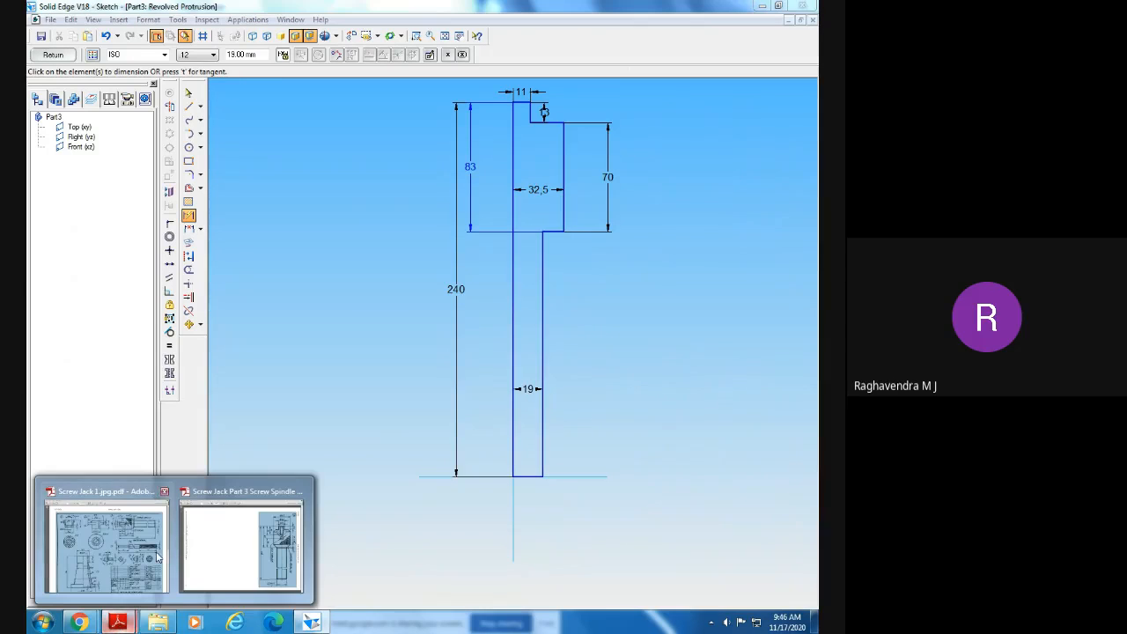
left_click(237, 539)
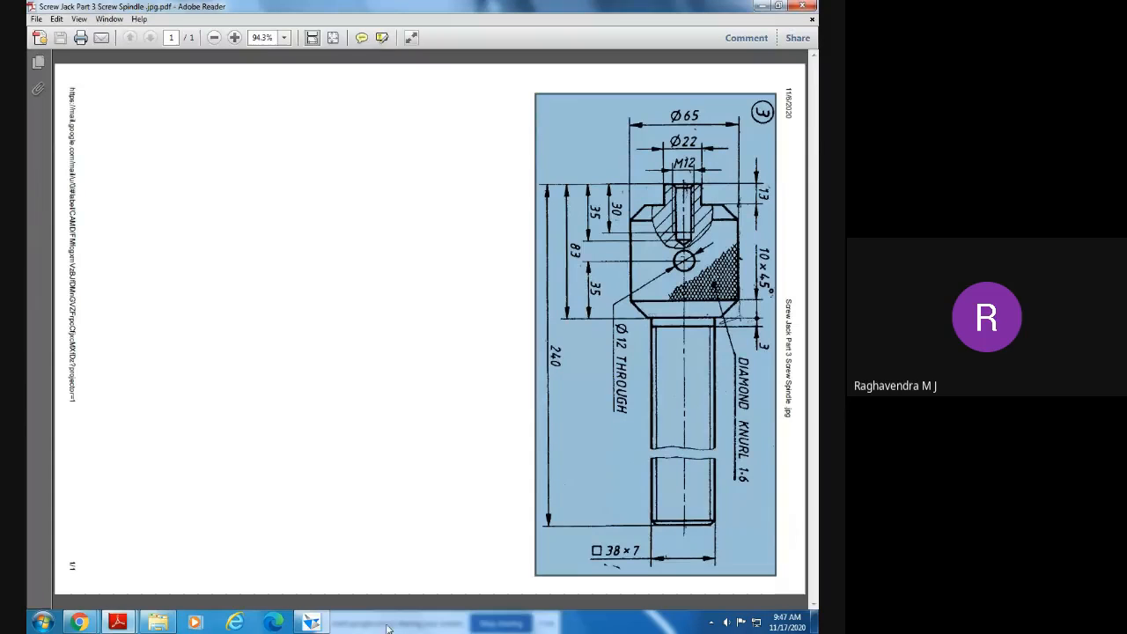
left_click(312, 623)
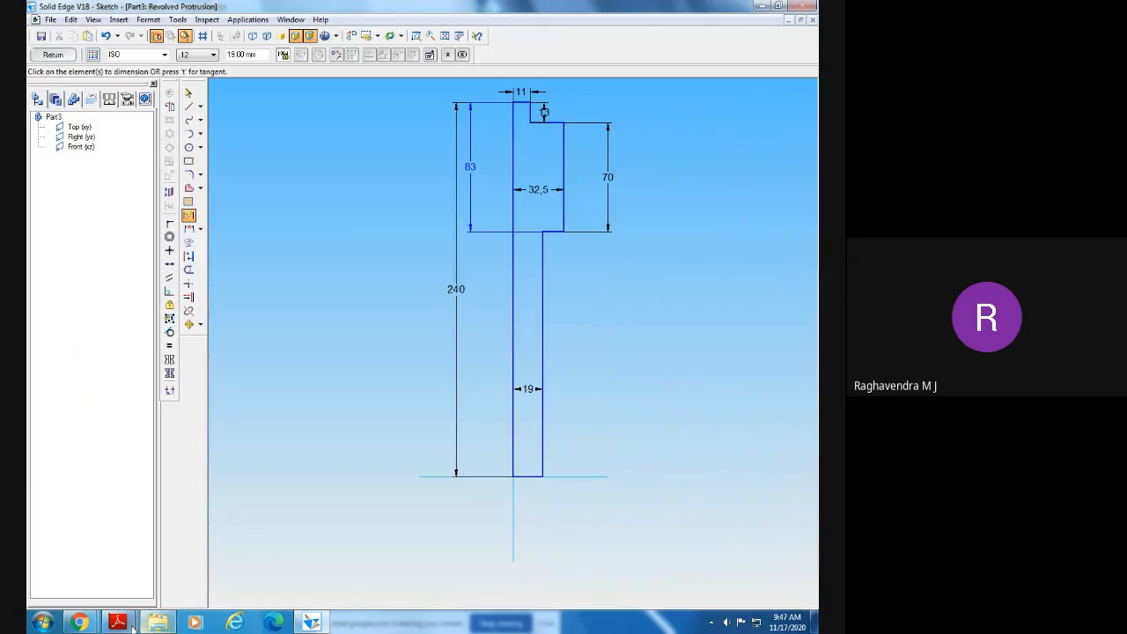
mouse_move(117, 622)
left_click(237, 566)
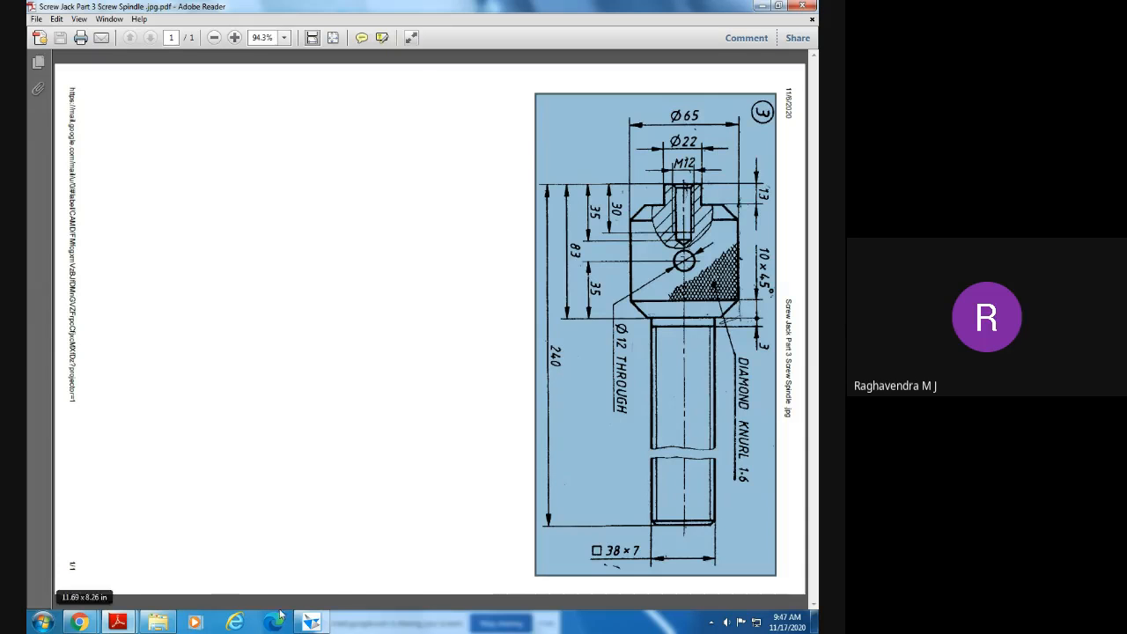
left_click(319, 623)
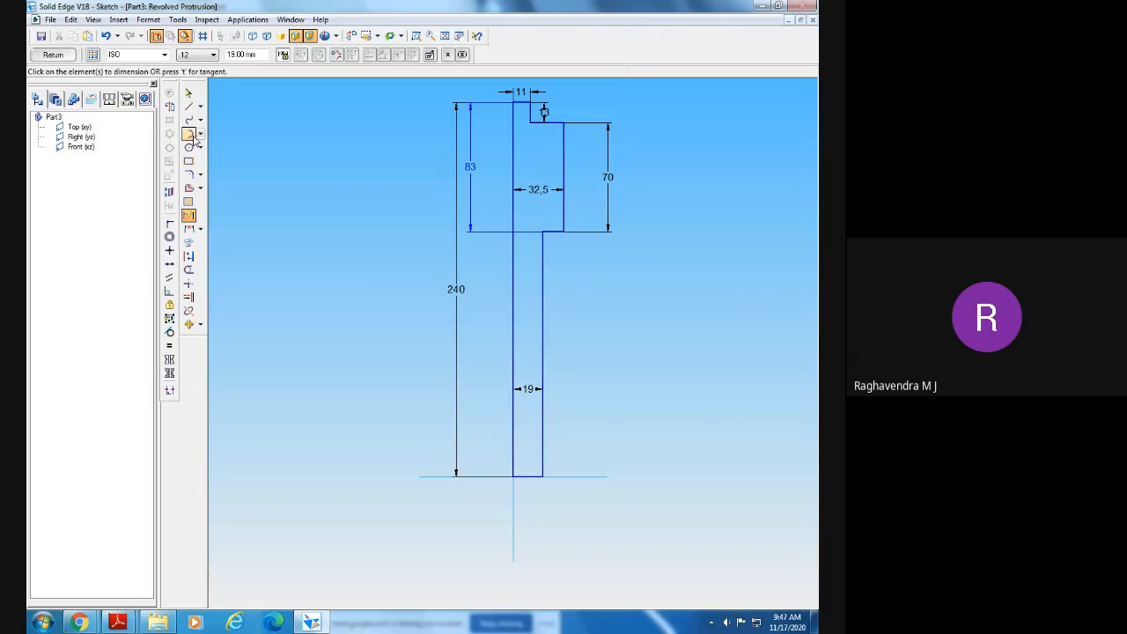
- Set the profile's long vertical line as the axis of revolution and close the sketch
left_click(169, 105)
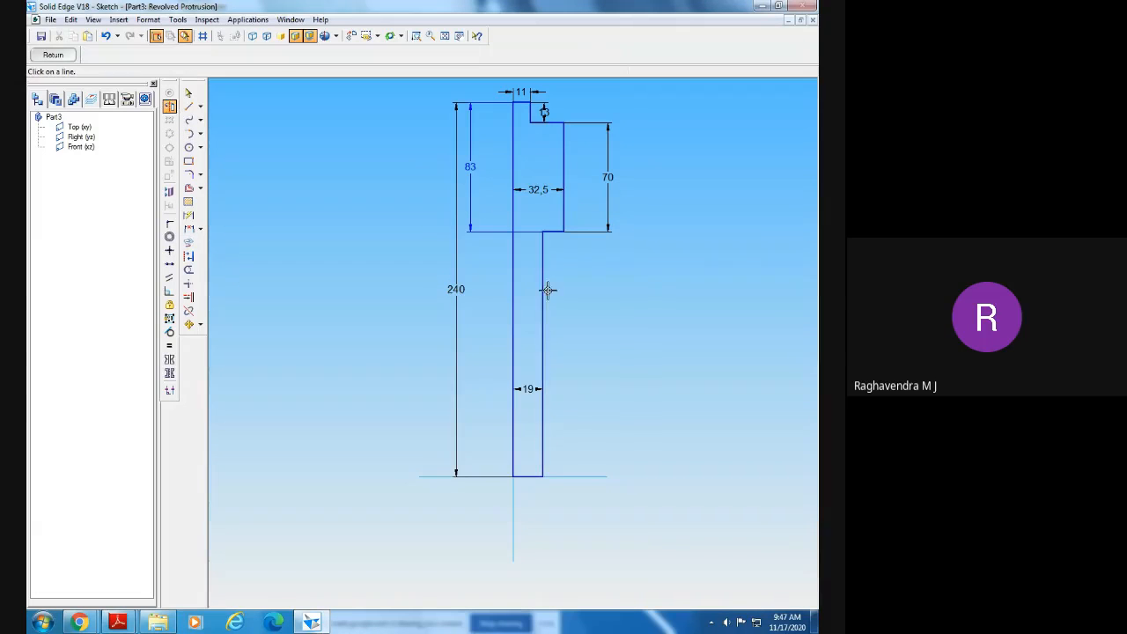
left_click(514, 290)
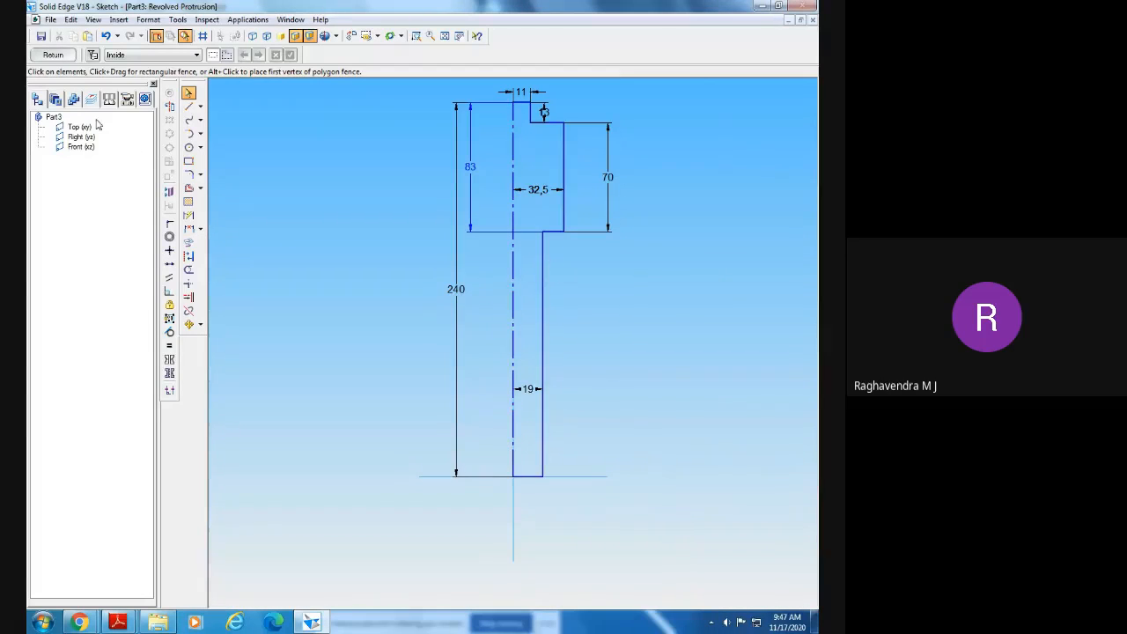
left_click(53, 54)
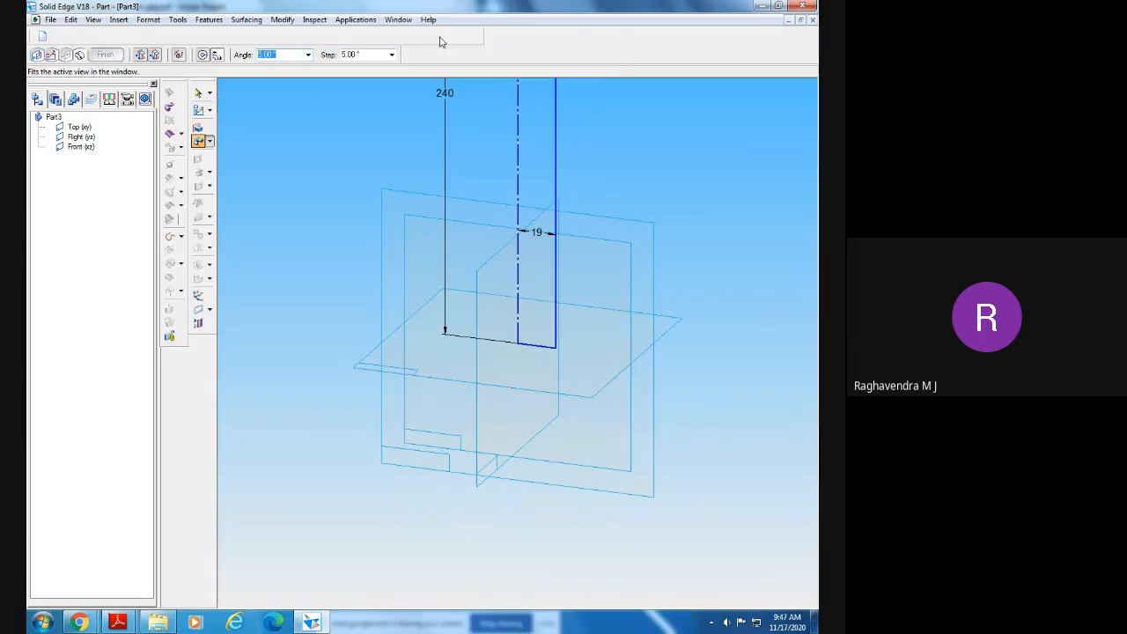
- Revolve the spindle profile through 360° and finish the revolved protrusion
left_click(441, 37)
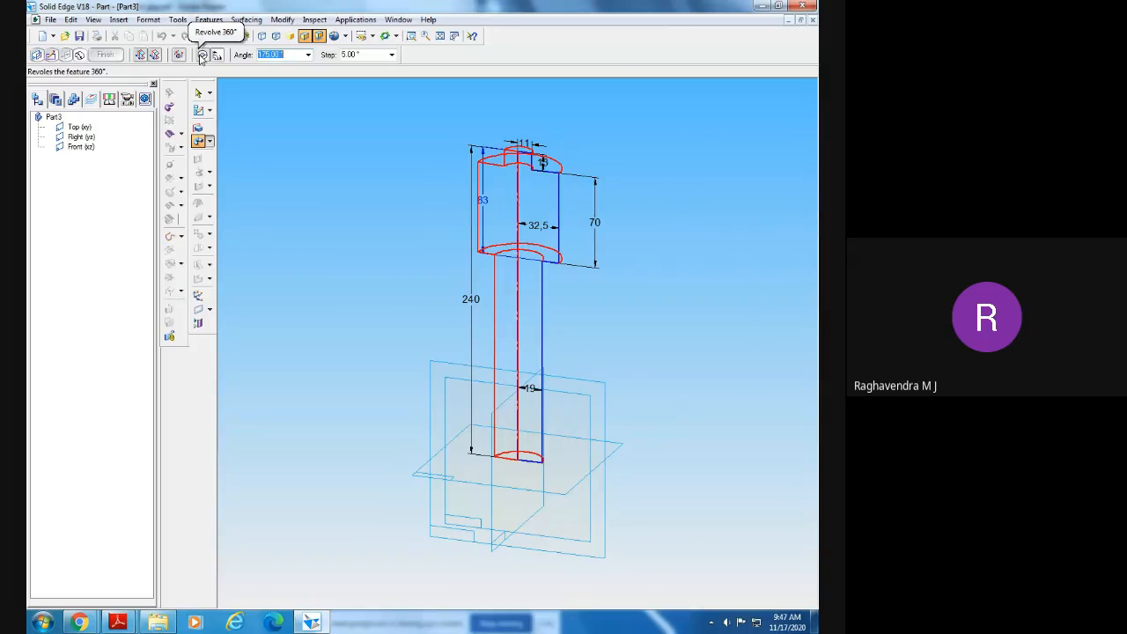
left_click(202, 56)
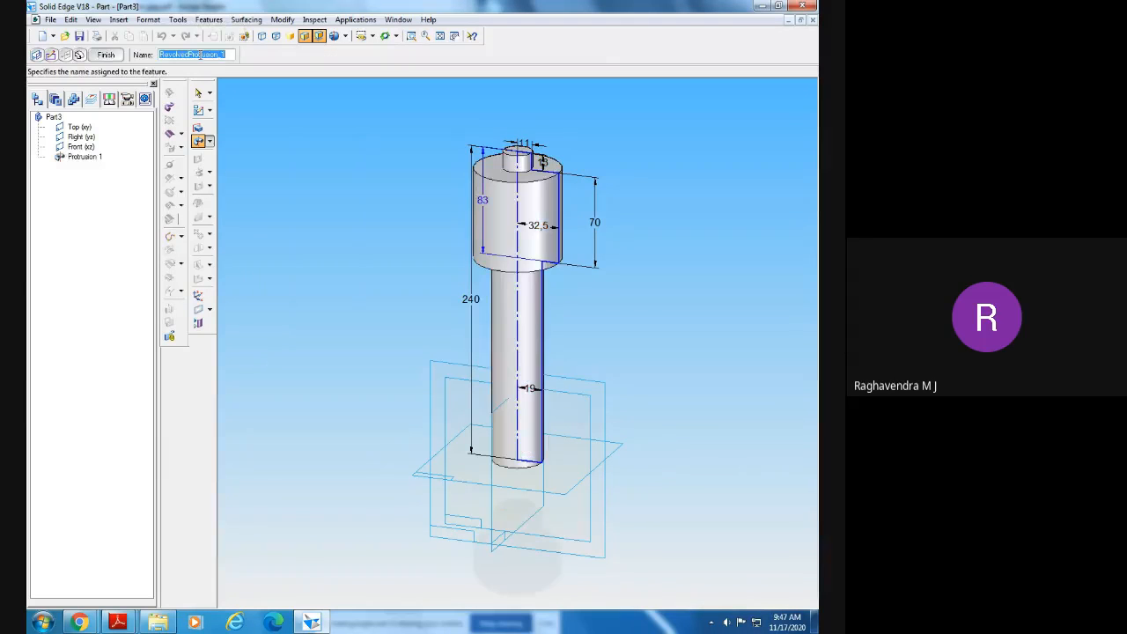
left_click(113, 57)
mouse_move(382, 273)
middle_mouse_down()
mouse_move(528, 325)
mouse_move(596, 335)
mouse_move(584, 292)
mouse_move(498, 273)
mouse_move(450, 234)
mouse_move(458, 307)
mouse_move(349, 287)
mouse_move(367, 249)
mouse_move(467, 265)
mouse_move(481, 239)
mouse_move(454, 232)
mouse_move(455, 253)
middle_mouse_up()
mouse_move(717, 315)
middle_mouse_down()
mouse_move(711, 276)
mouse_move(707, 314)
middle_mouse_up()
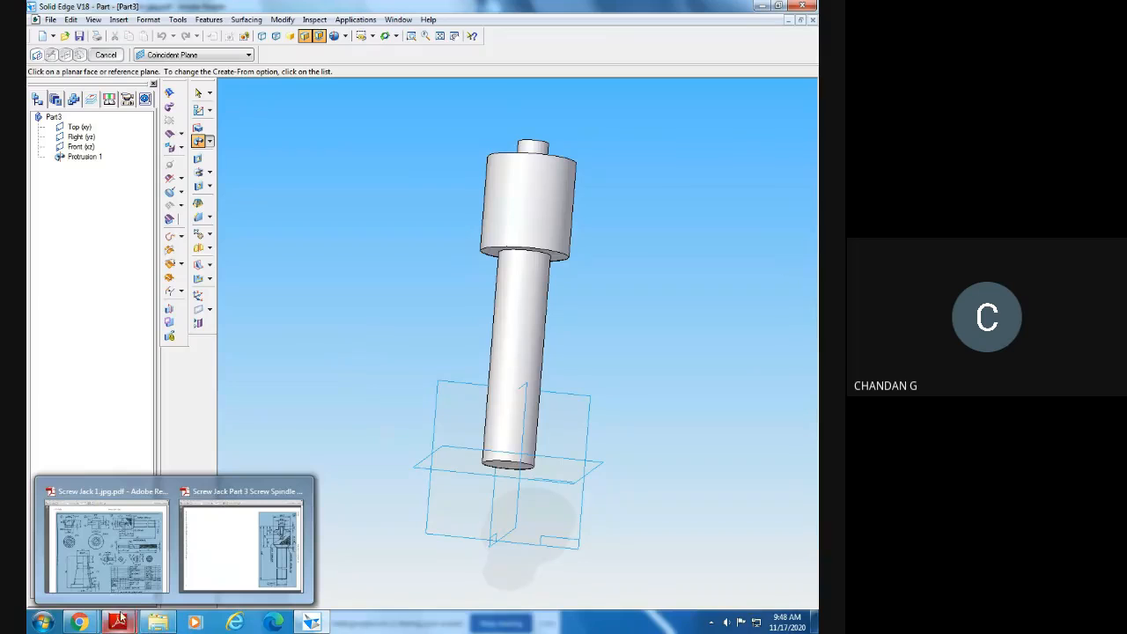
- Check the chamfers on the spindle head's outer edges in the screw spindle part drawing
left_click(241, 542)
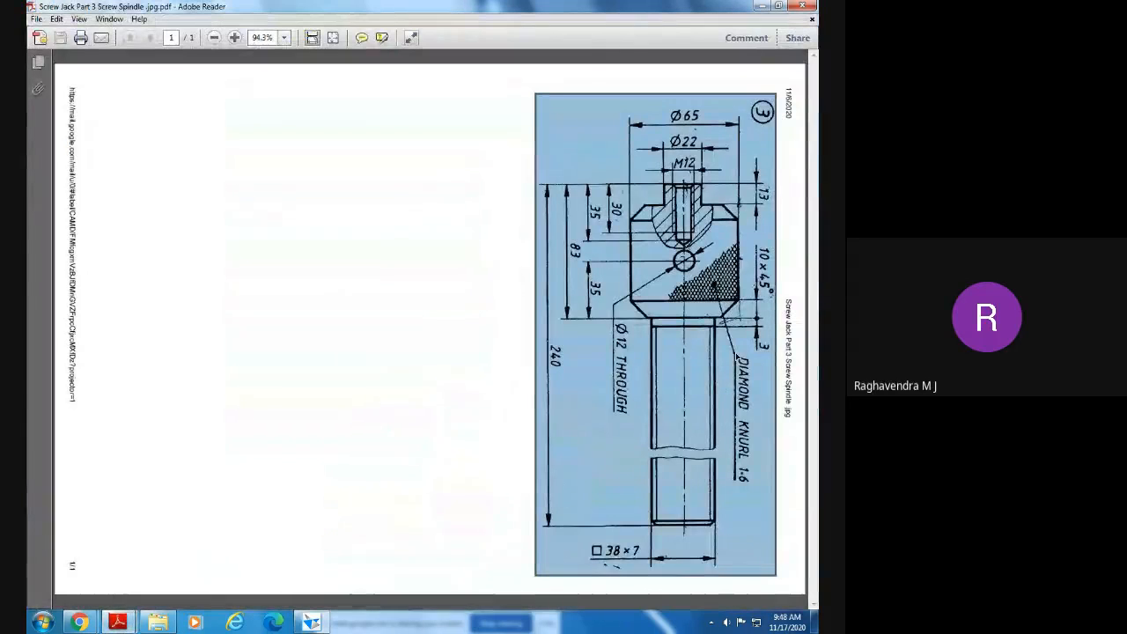
left_click(724, 302)
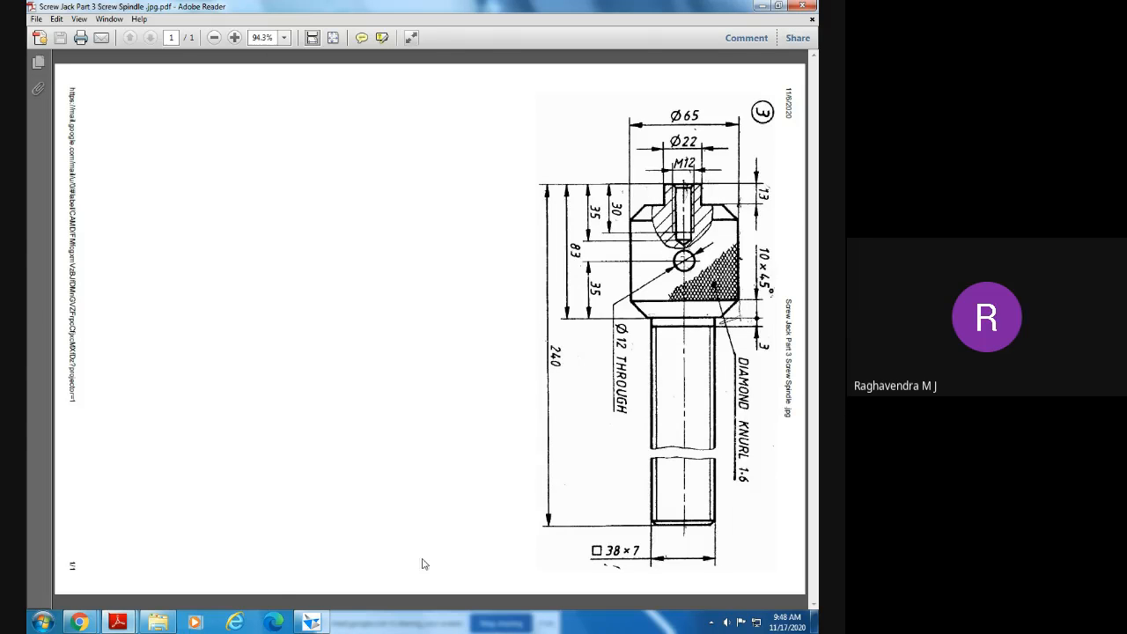
left_click(310, 623)
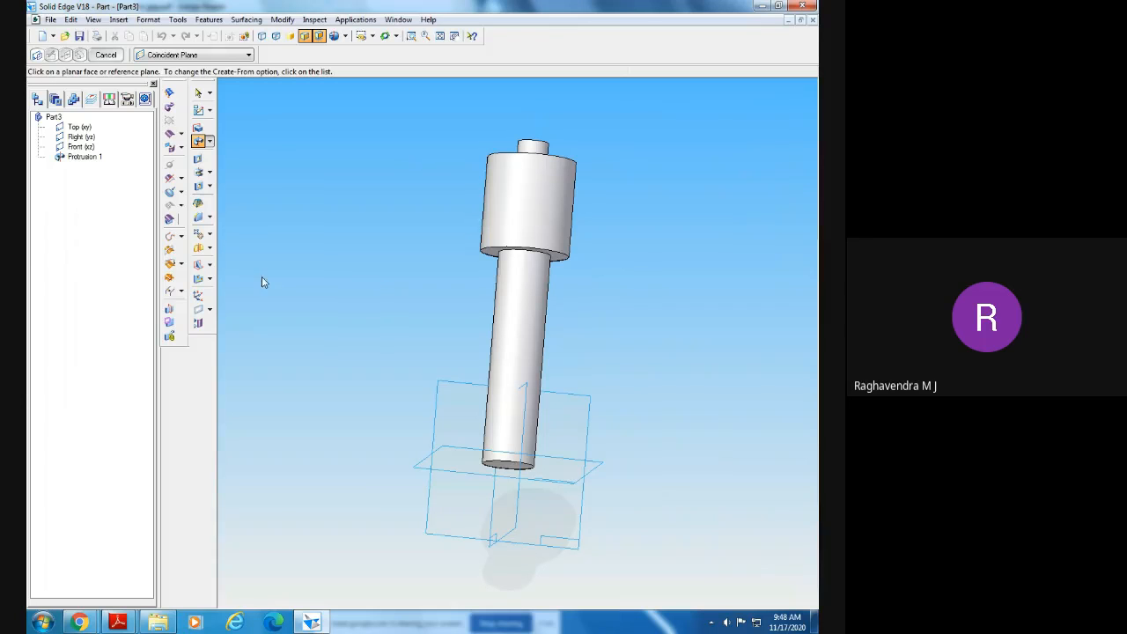
- Chamfer the head's upper and lower outer edges with a 10 mm setback, checking the chamfer callout in the part drawing
left_click(210, 217)
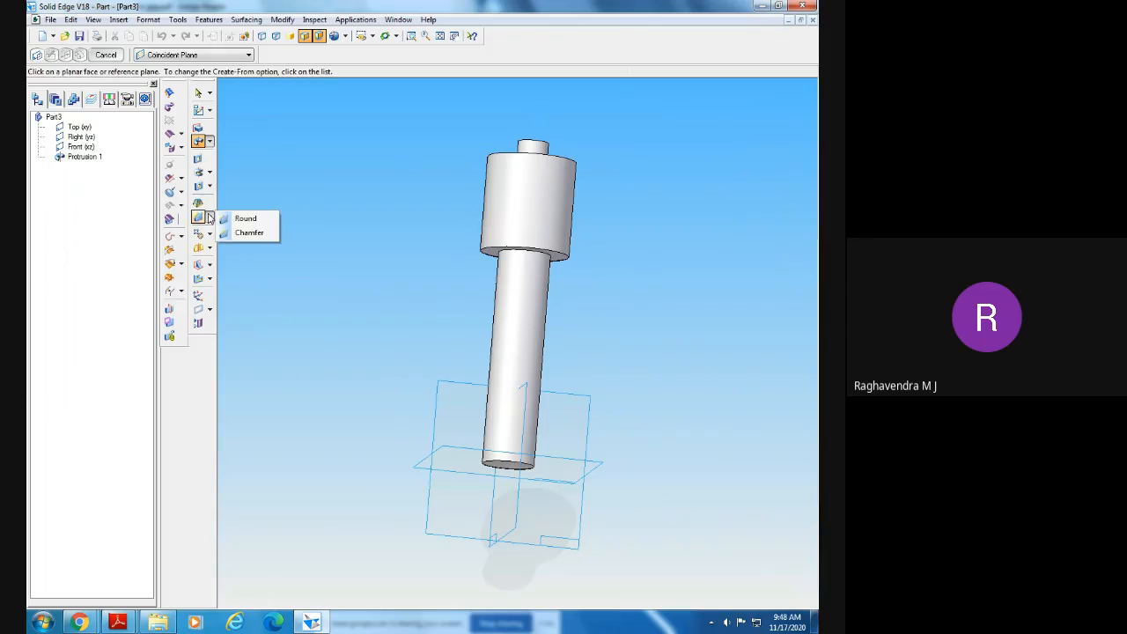
left_click(249, 234)
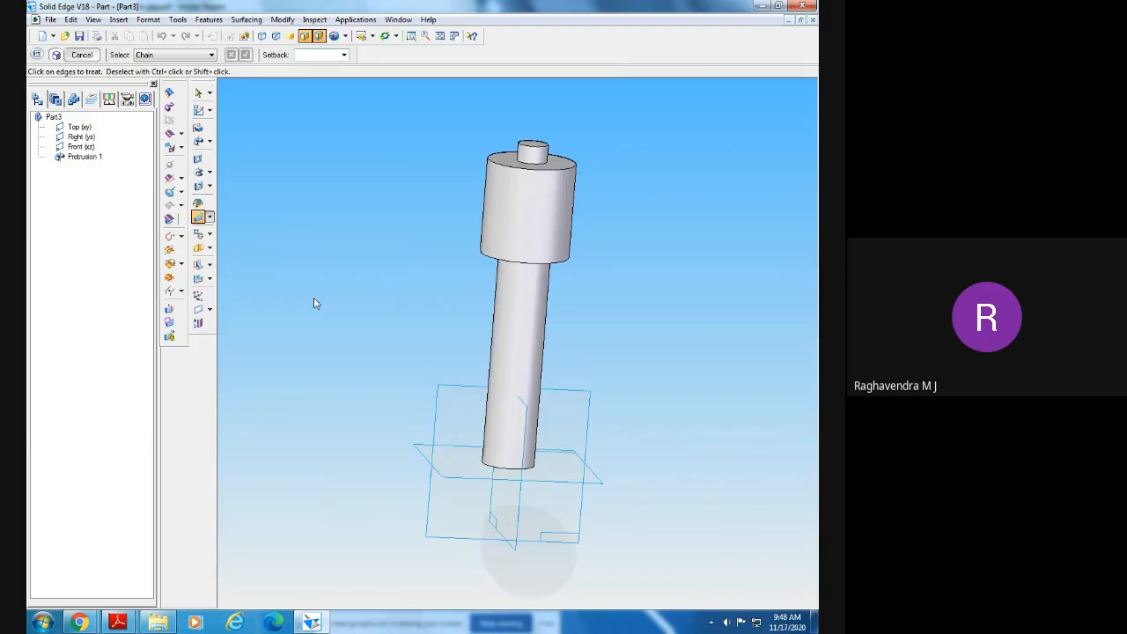
left_click(539, 176)
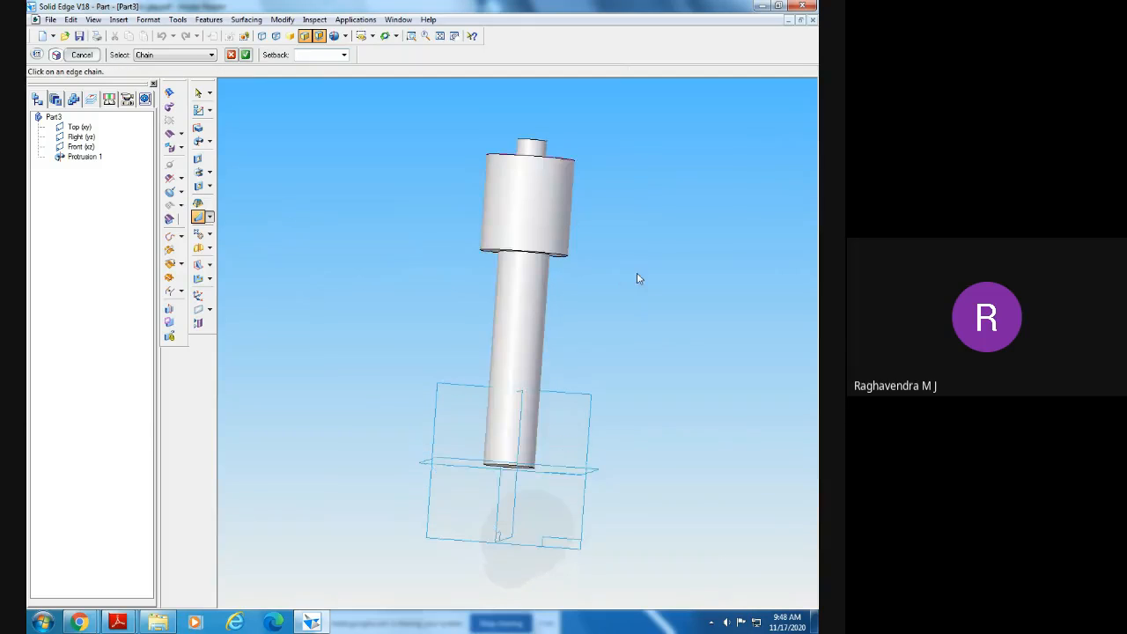
middle_click_drag(638, 286, 616, 254)
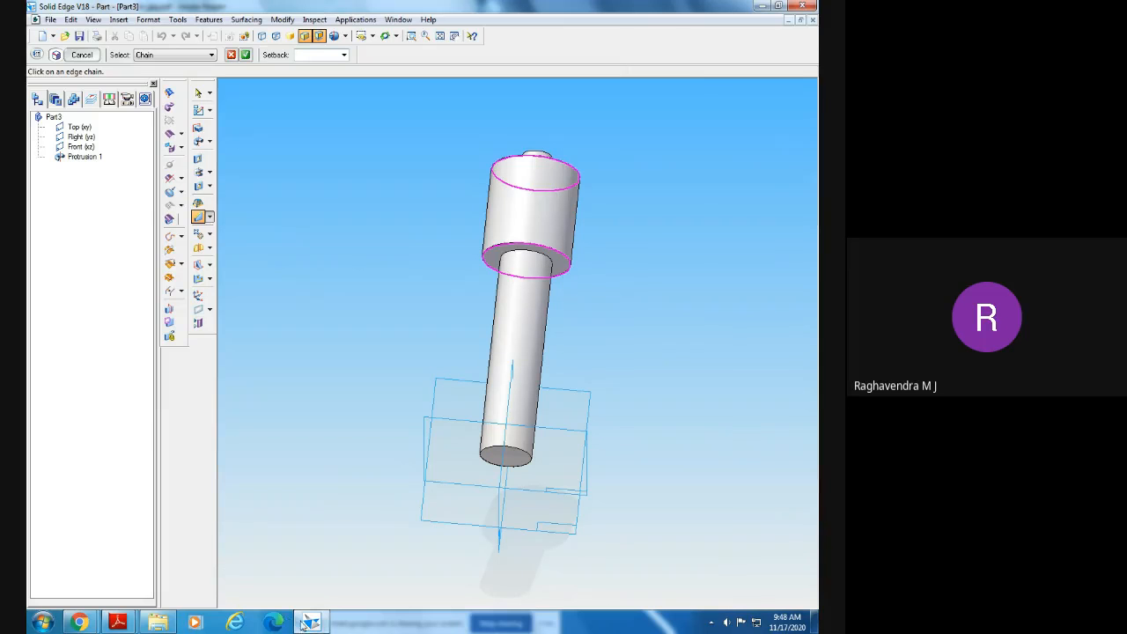
mouse_move(121, 622)
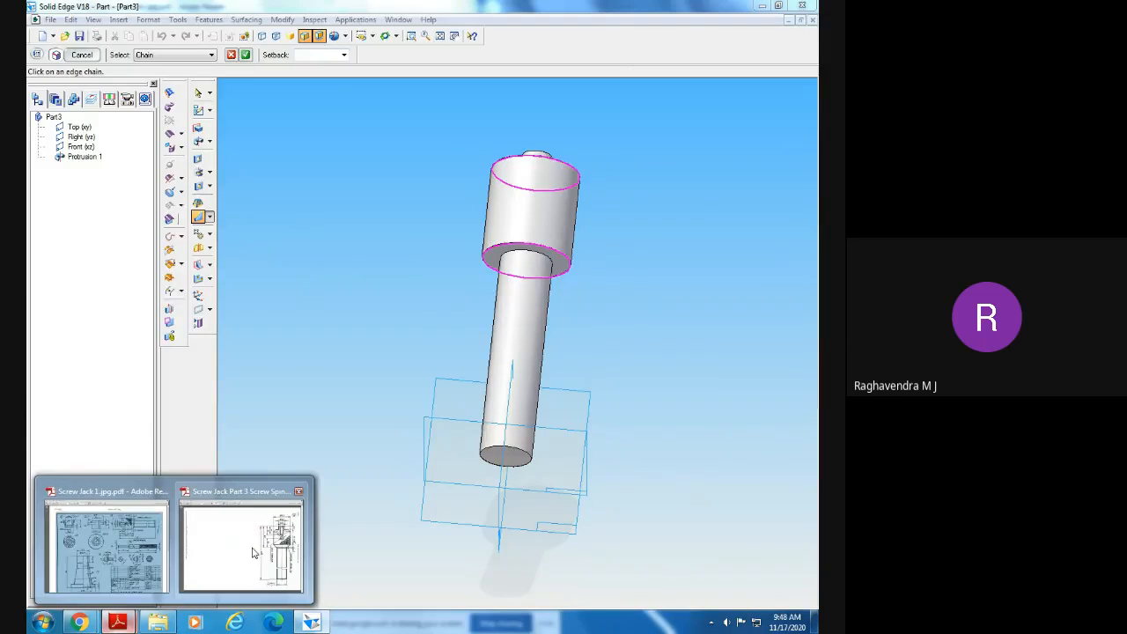
left_click(255, 550)
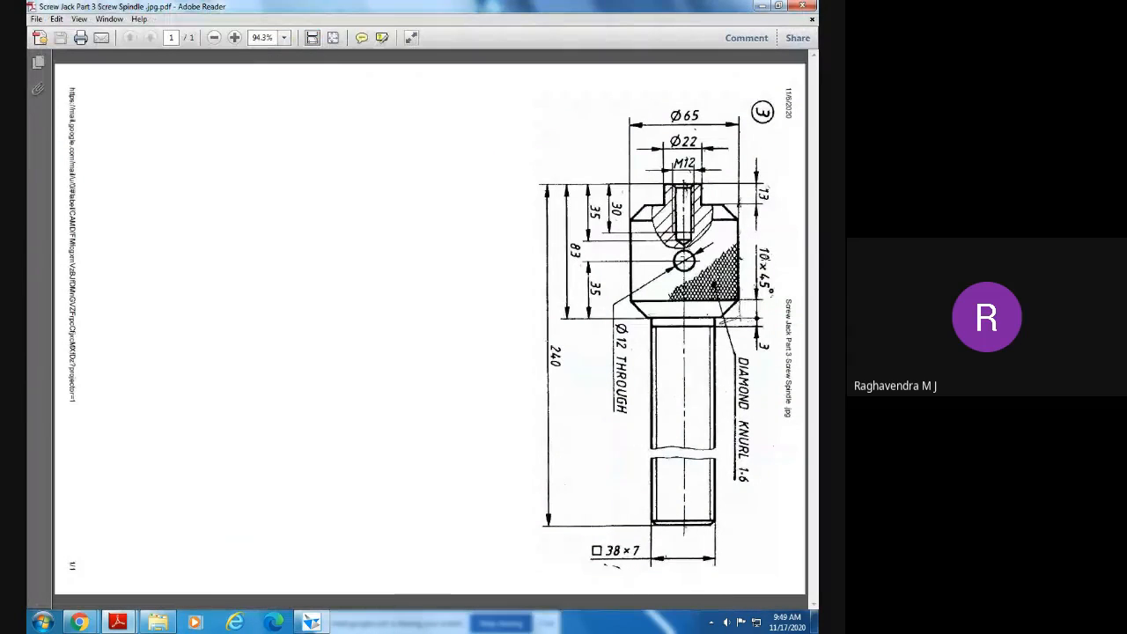
left_click(763, 257)
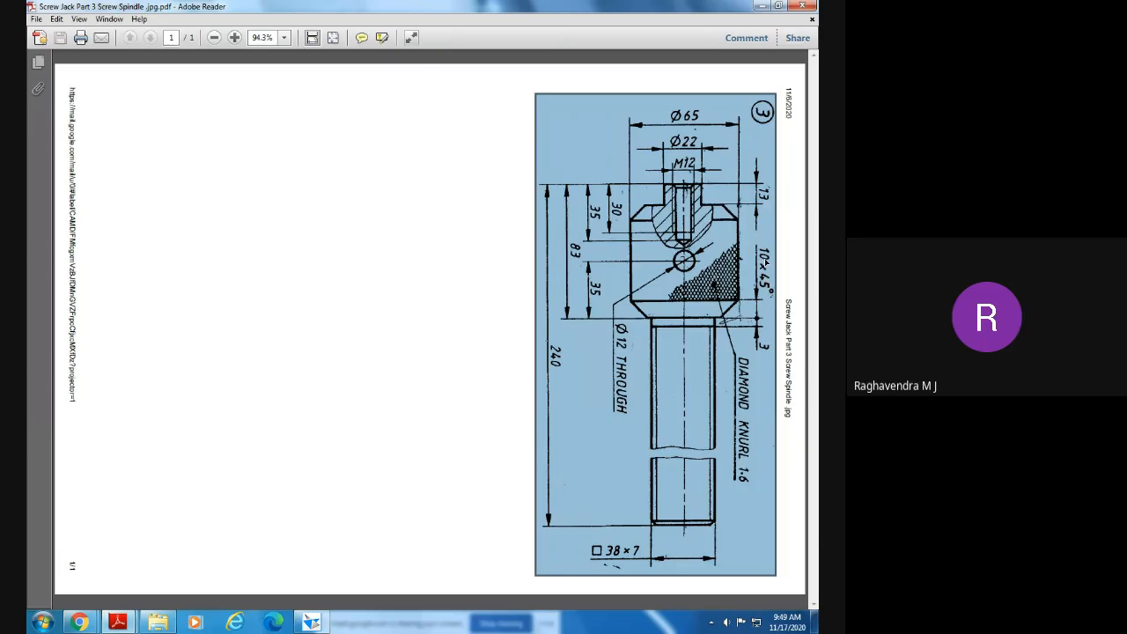
left_click(314, 624)
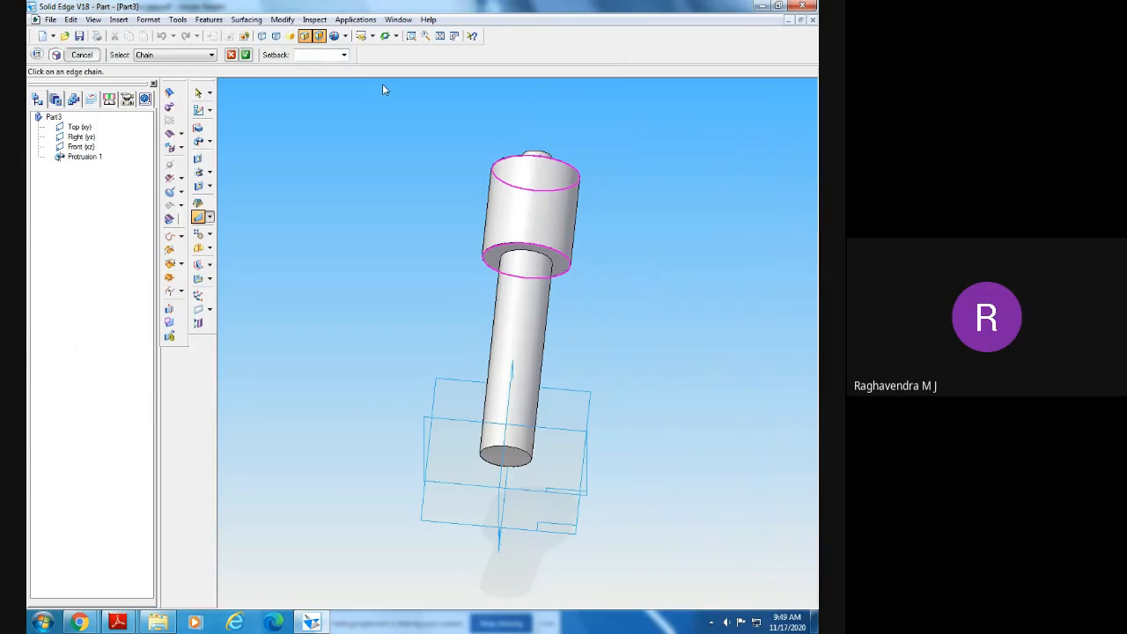
type("10")
left_click(195, 55)
left_click(195, 56)
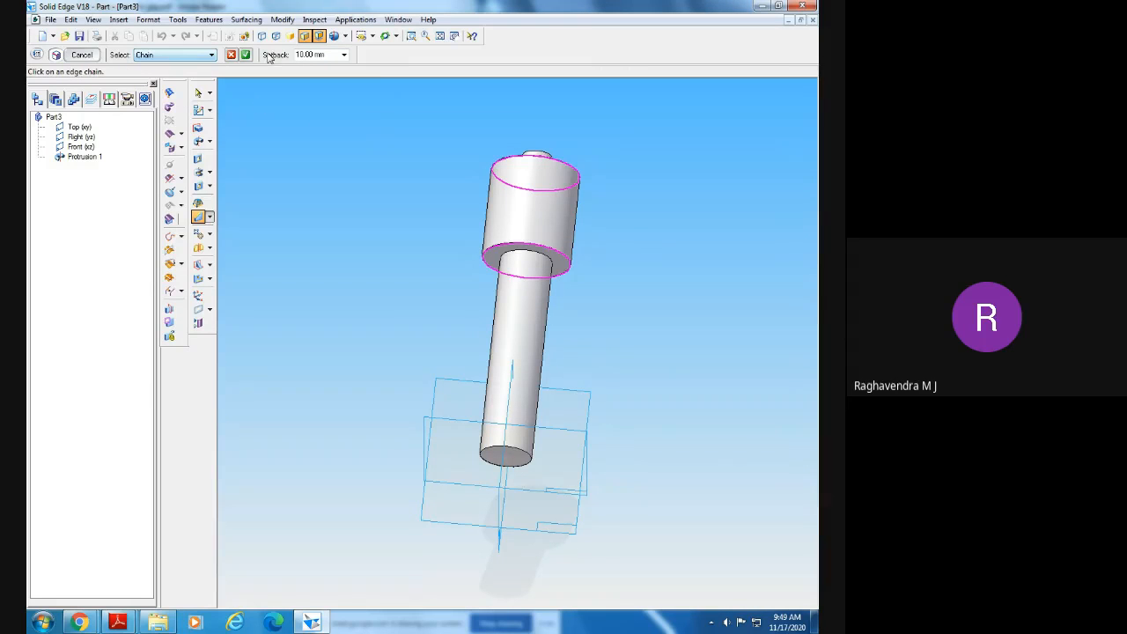
left_click(334, 55)
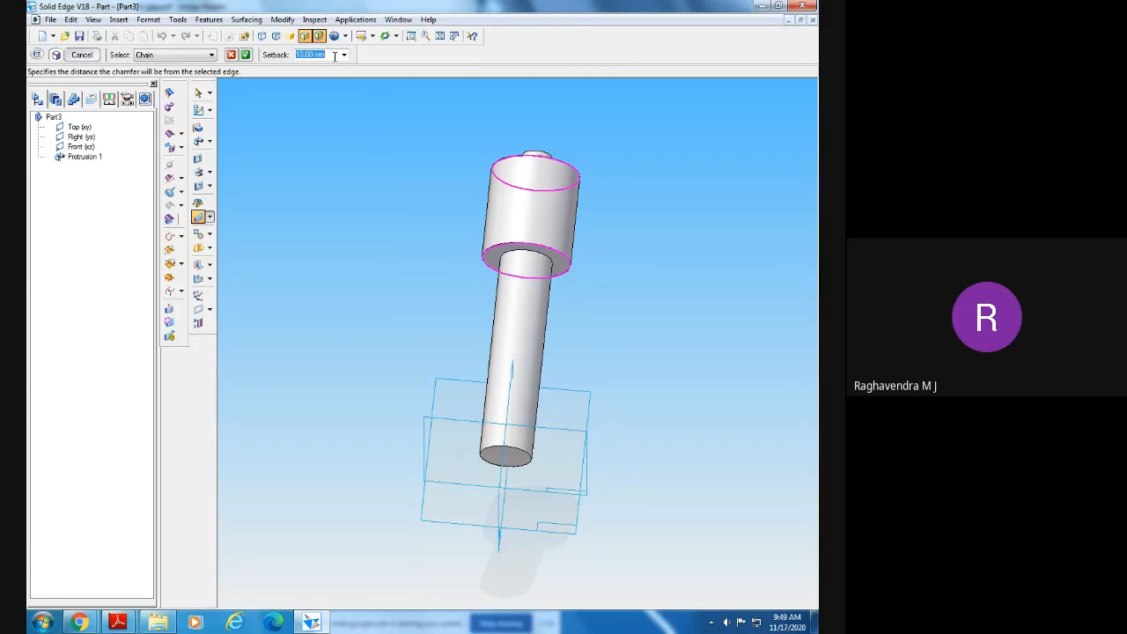
key("Return")
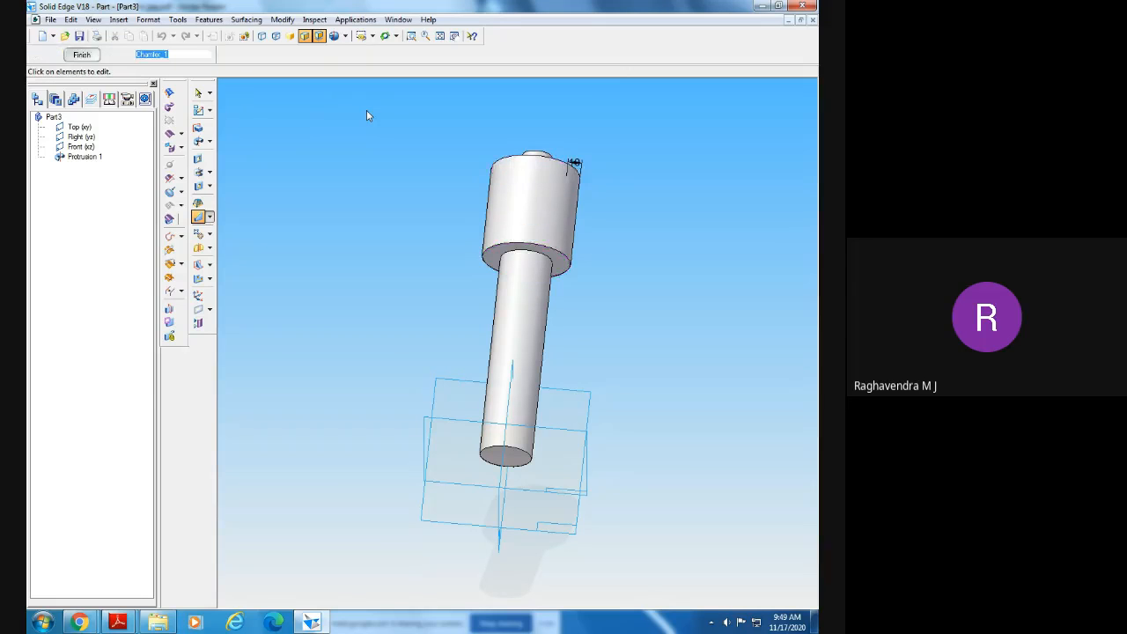
left_click(88, 57)
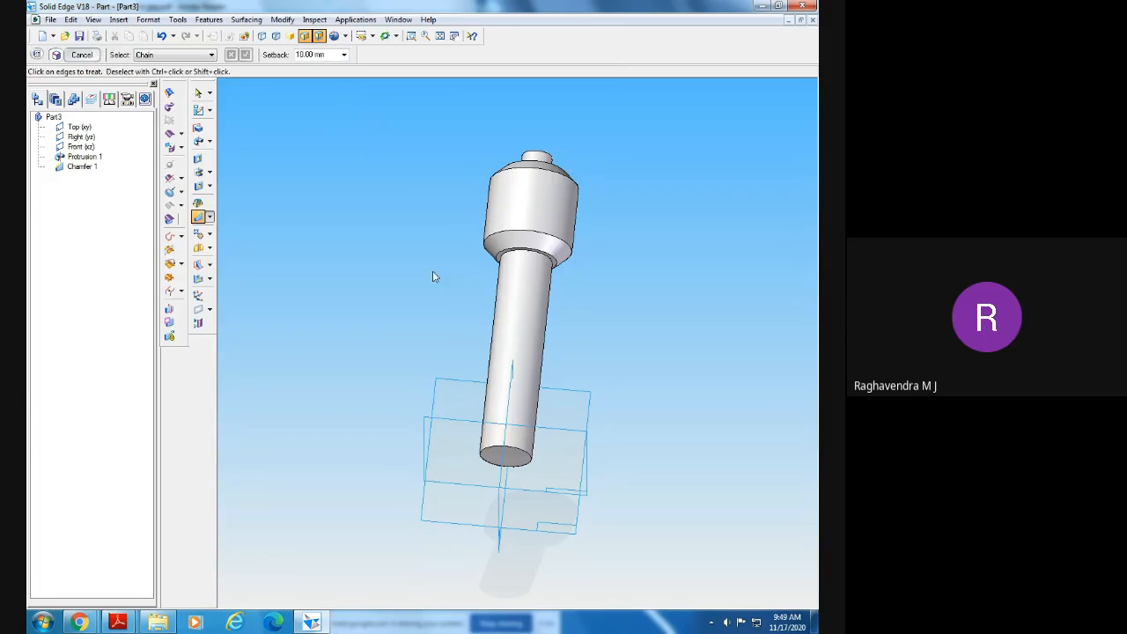
- Inspect the chamfered spindle head from several sides and compare it with the part drawing
middle_click_drag(433, 270, 232, 241)
middle_click_drag(731, 355, 660, 285)
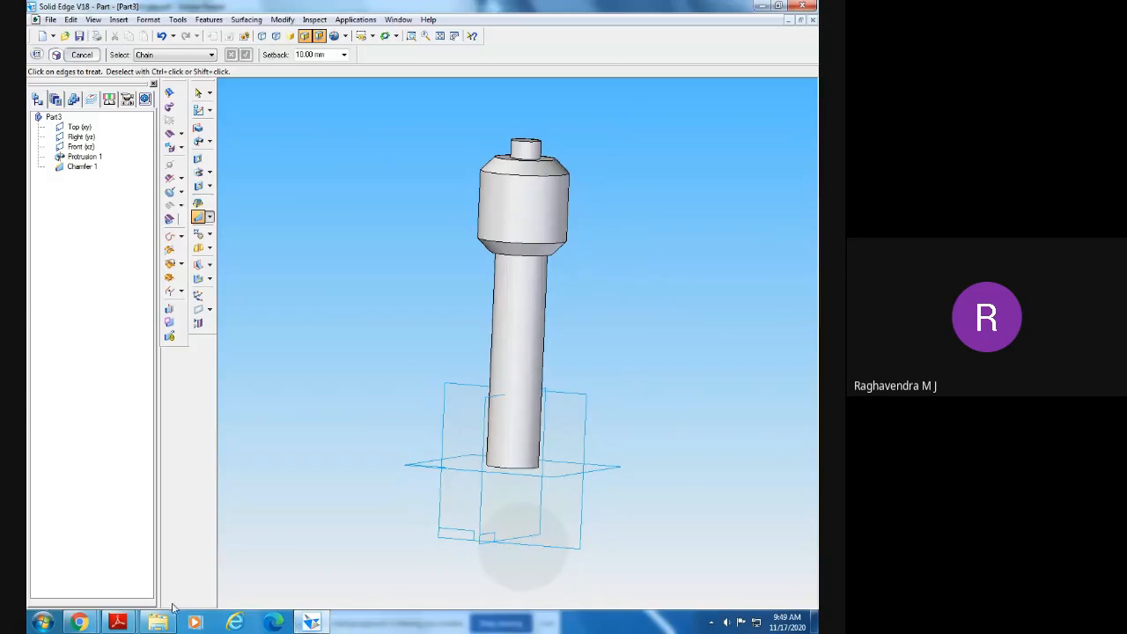
mouse_move(311, 622)
left_click(284, 548)
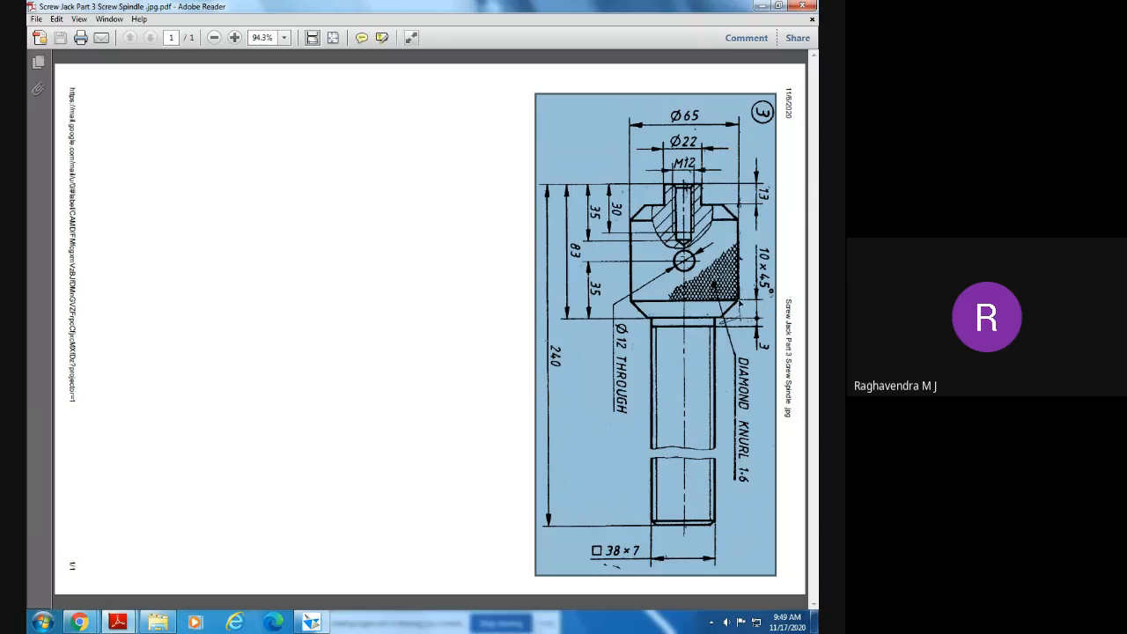
left_click(318, 623)
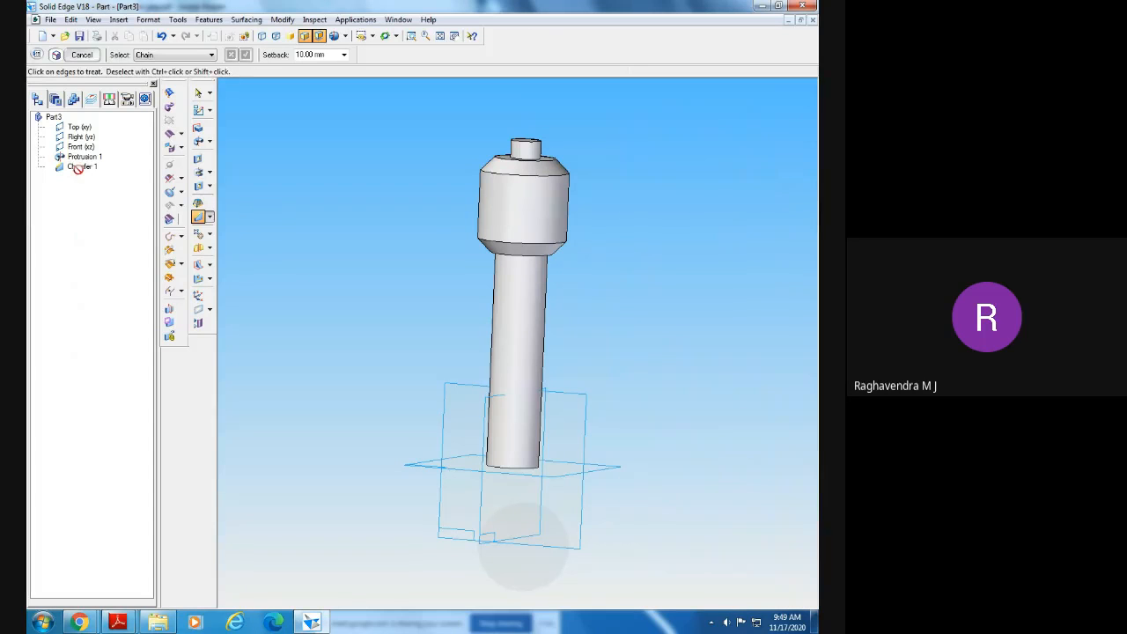
- Delete the chamfer feature from the spindle head
left_click(79, 168)
right_click(81, 167)
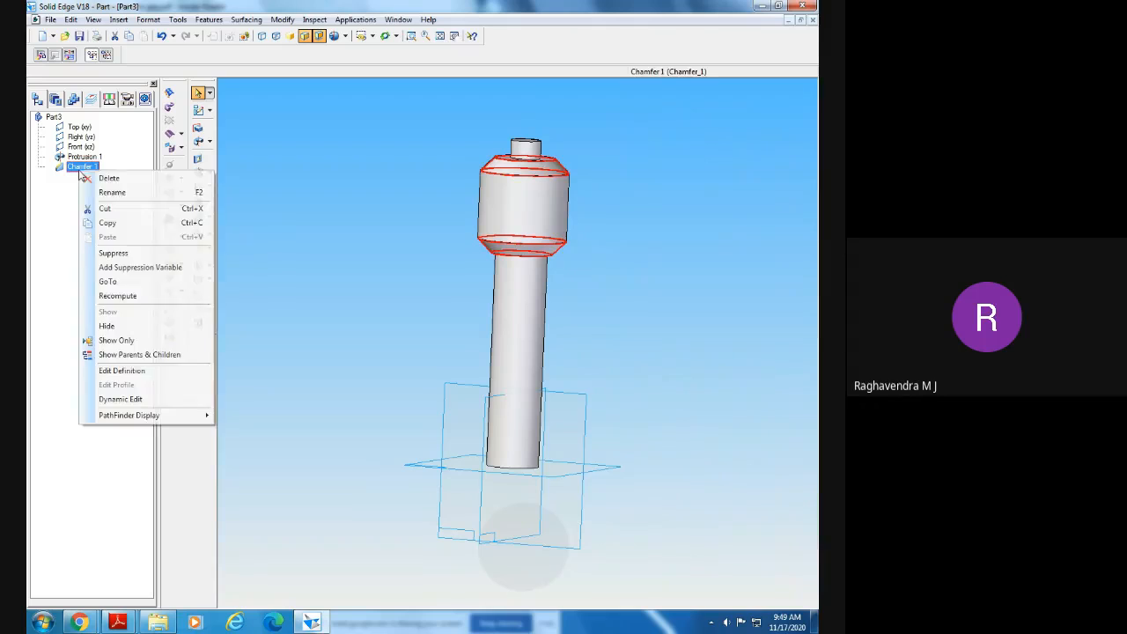
left_click(106, 178)
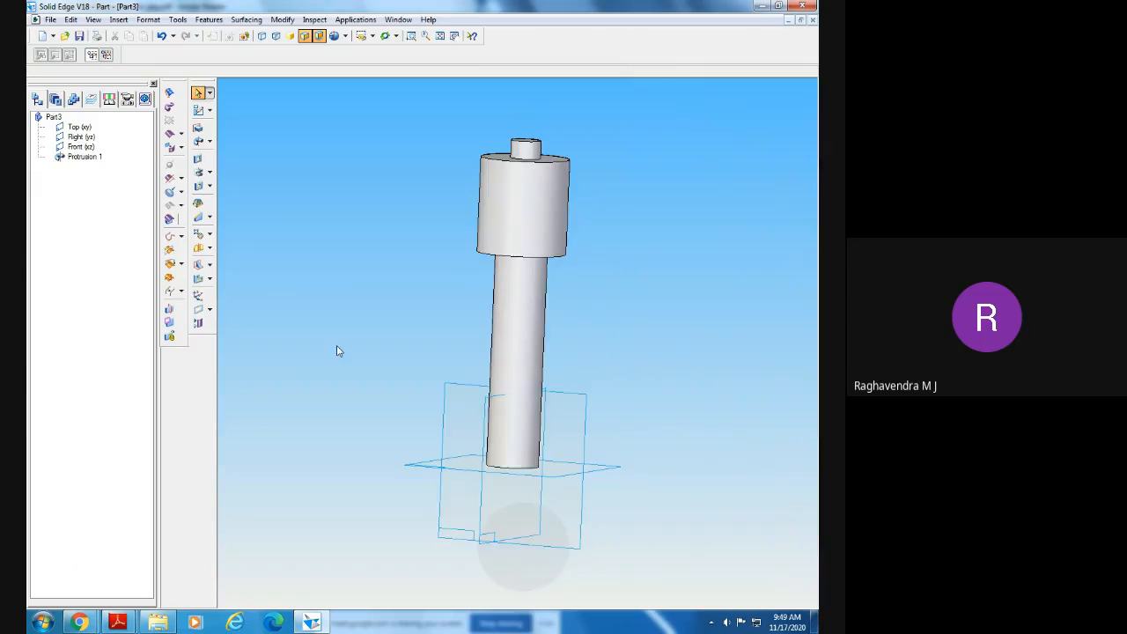
- Recreate the chamfer on the head's lower and upper outer edges with a 10 mm setback and leave the command
left_click(209, 217)
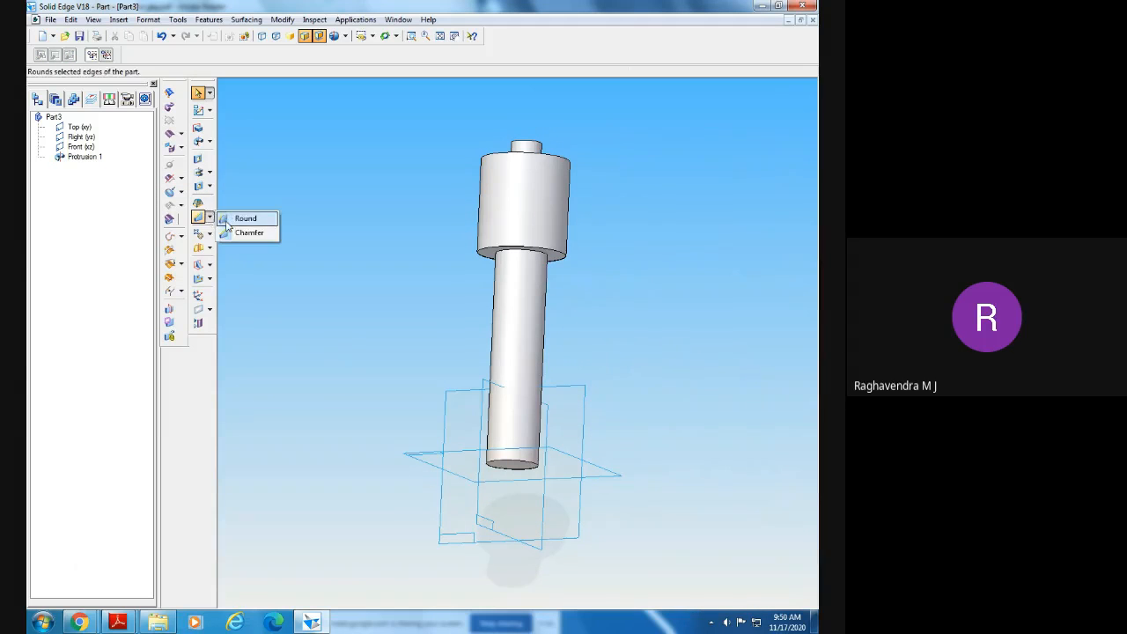
left_click(260, 198)
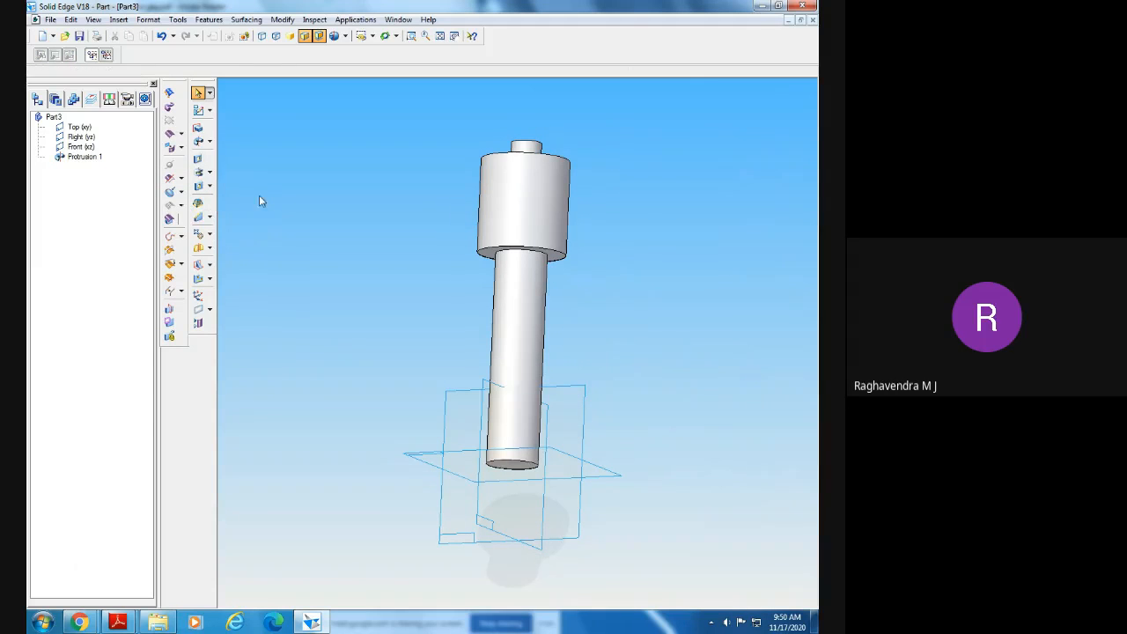
left_click(211, 219)
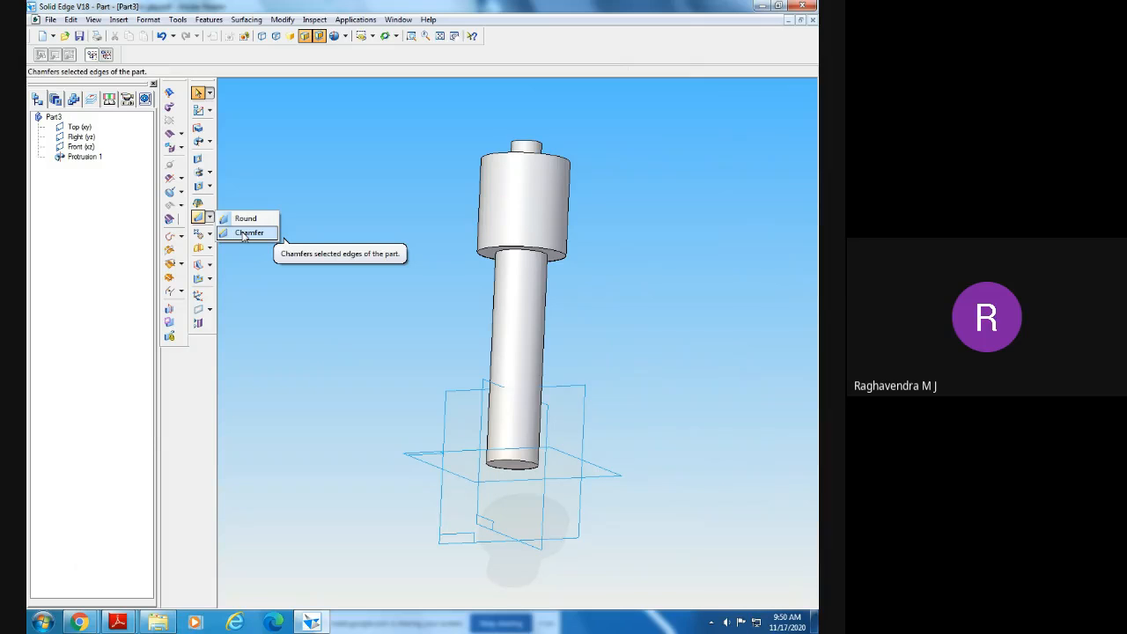
left_click(247, 233)
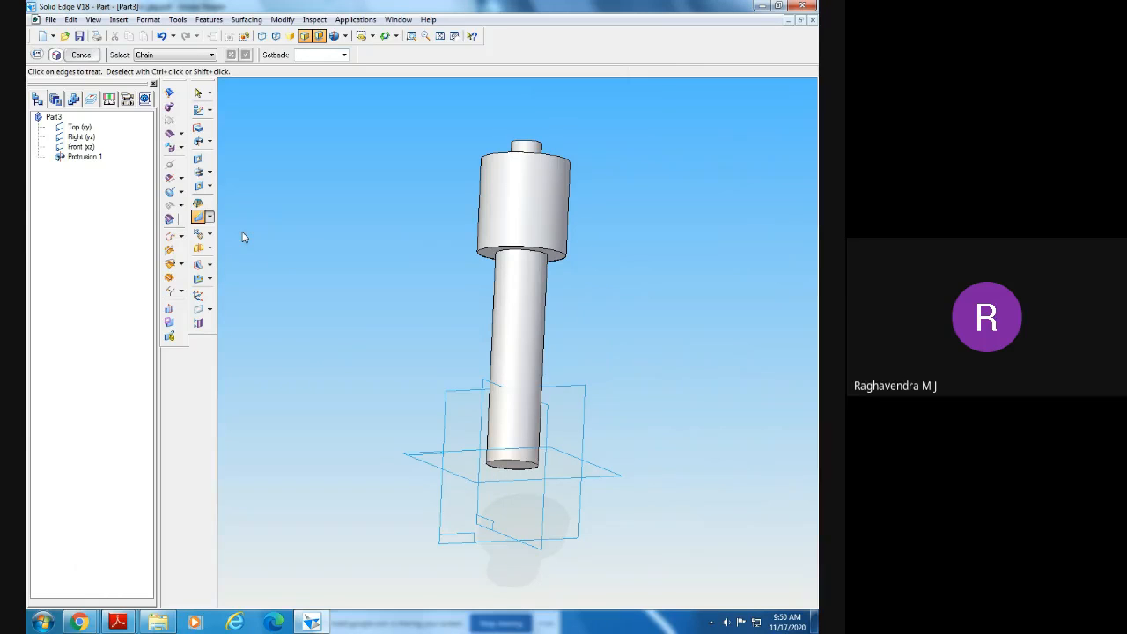
left_click(483, 253)
middle_click_drag(428, 303, 518, 205)
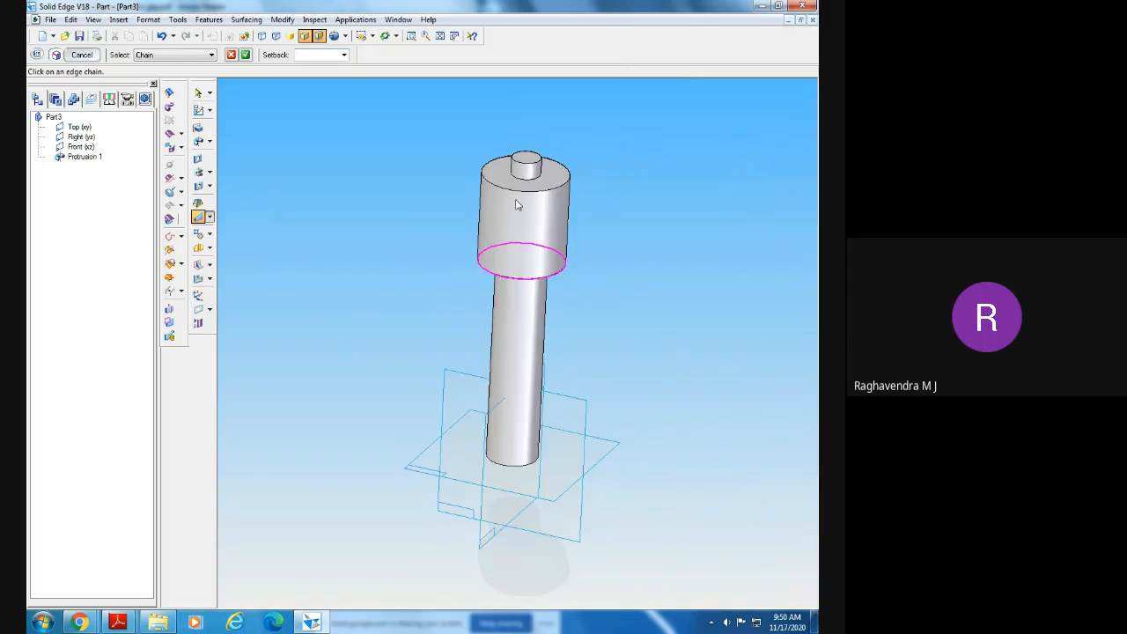
left_click(518, 198)
type("0")
key("Return")
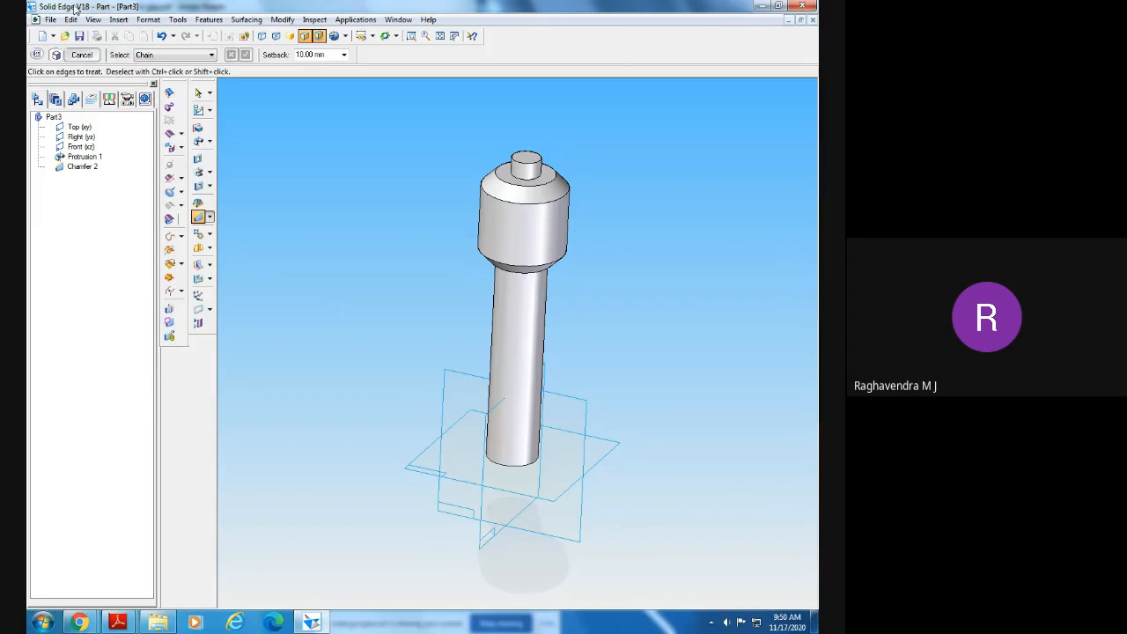
left_click(97, 51)
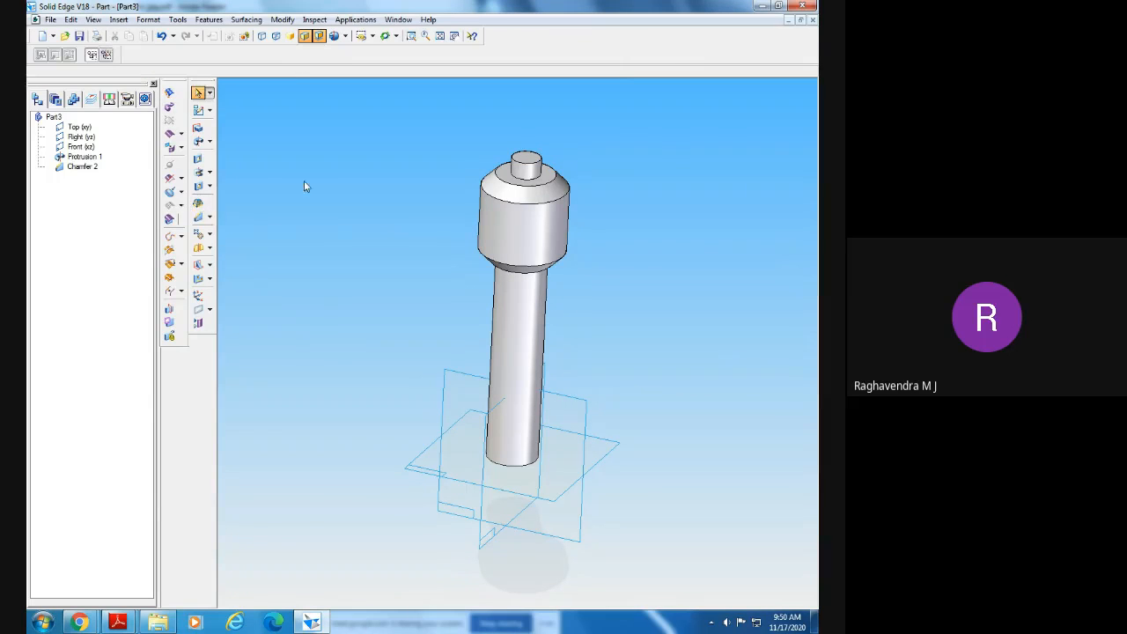
- Examine the spindle from below and check the shank's thread details in the part drawing
middle_click_drag(346, 271, 249, 458)
left_click(313, 623)
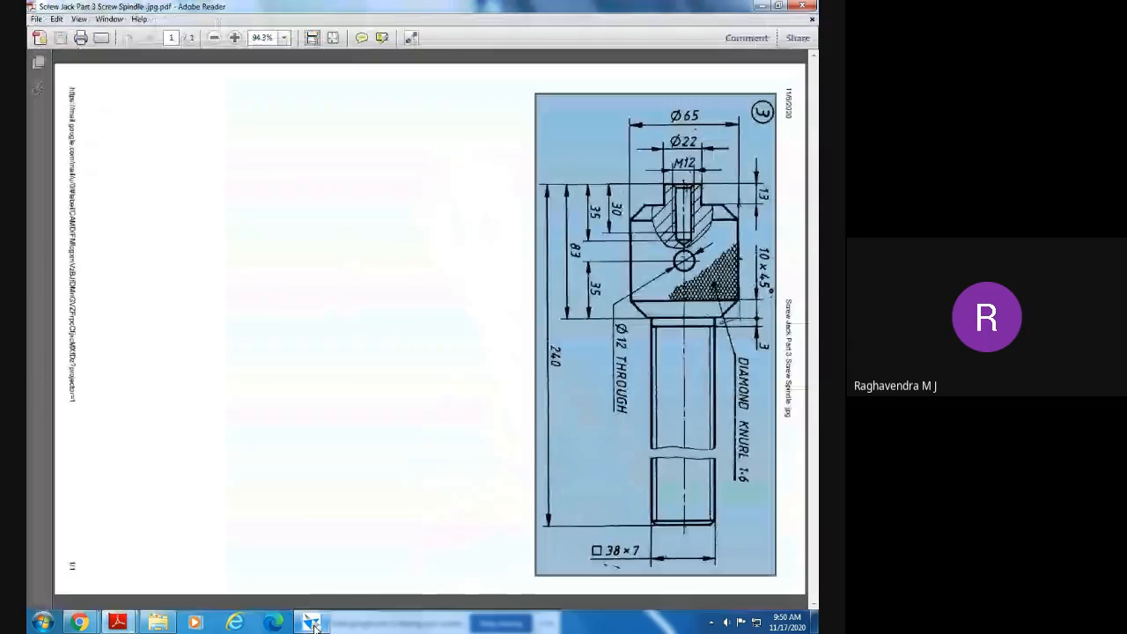
left_click(657, 398)
left_click(660, 361)
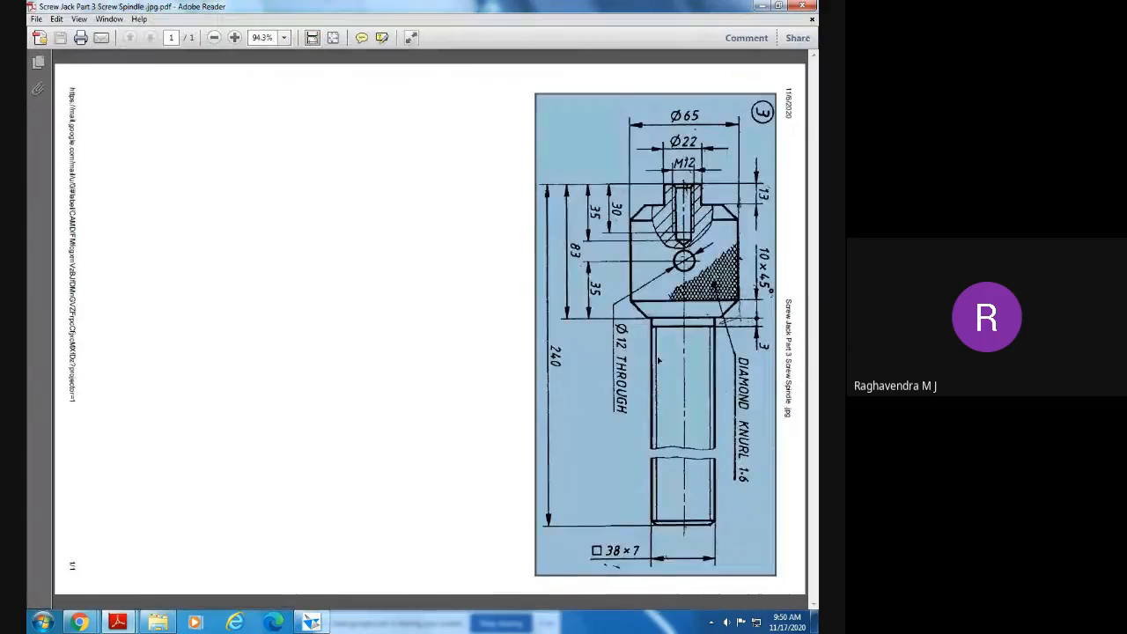
left_click(658, 341)
left_click(657, 335)
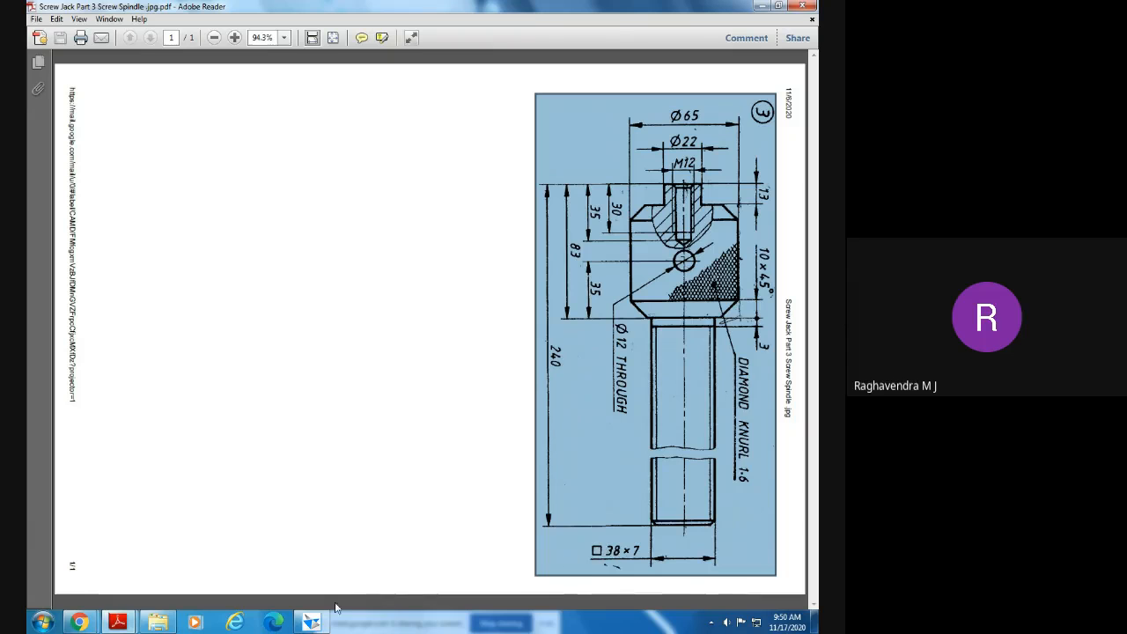
left_click(313, 623)
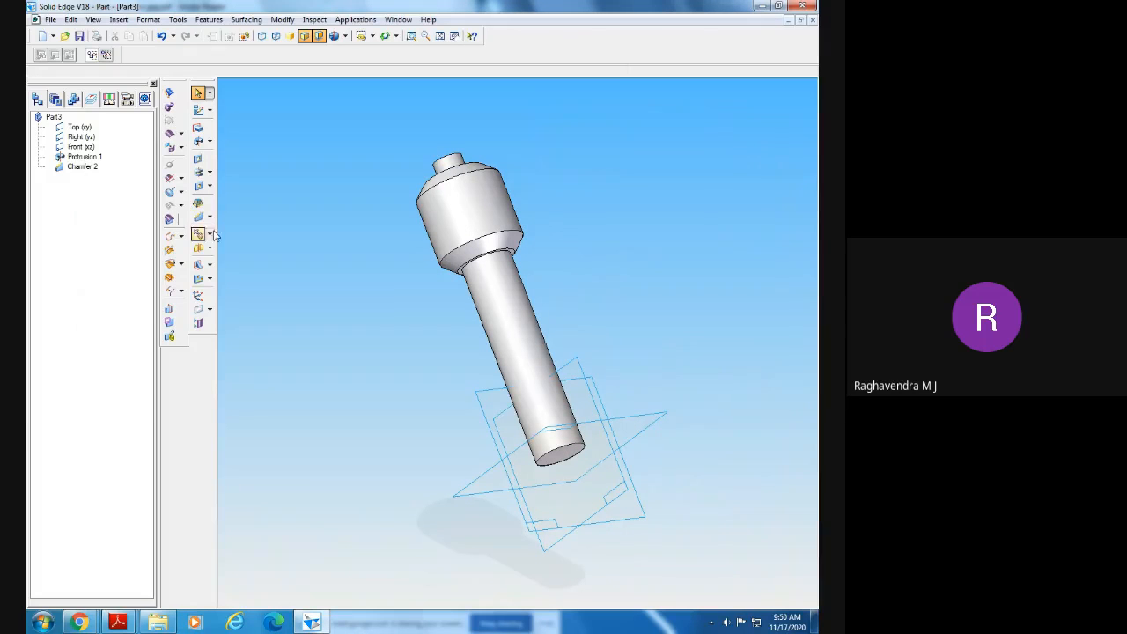
- Start a straight thread and check the shank's thread size and end position in the part drawing
left_click(208, 187)
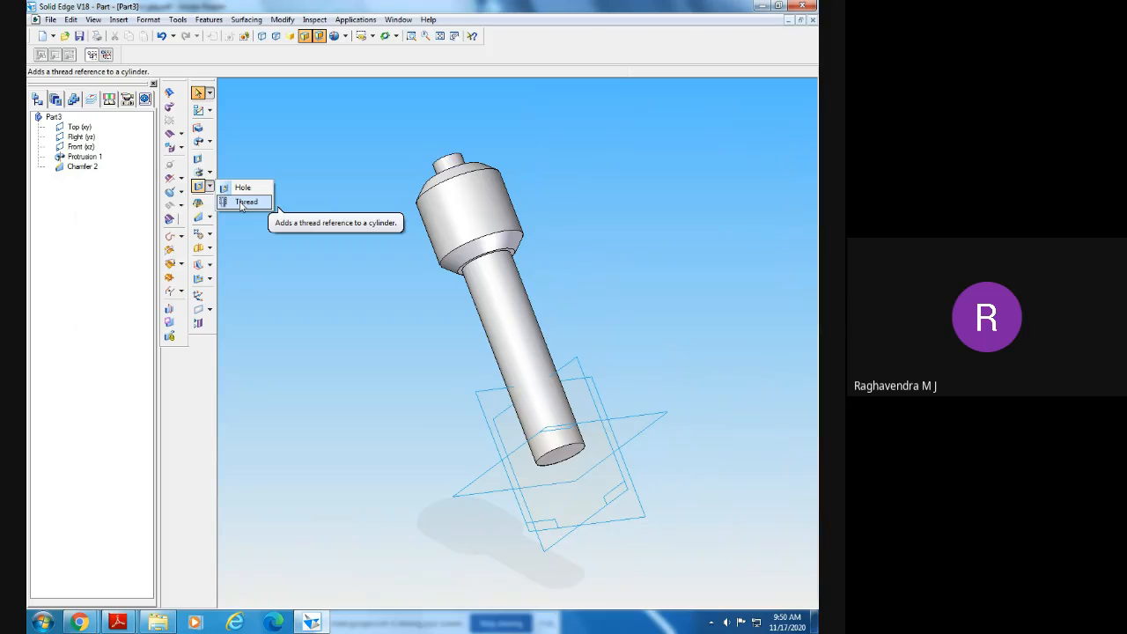
left_click(242, 203)
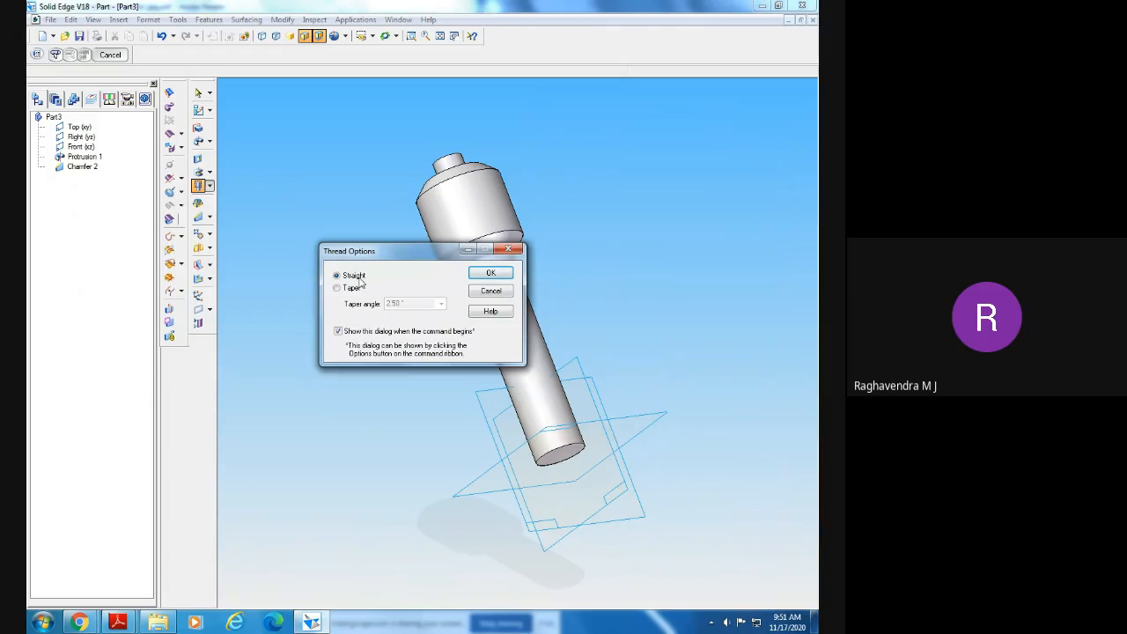
left_click(493, 274)
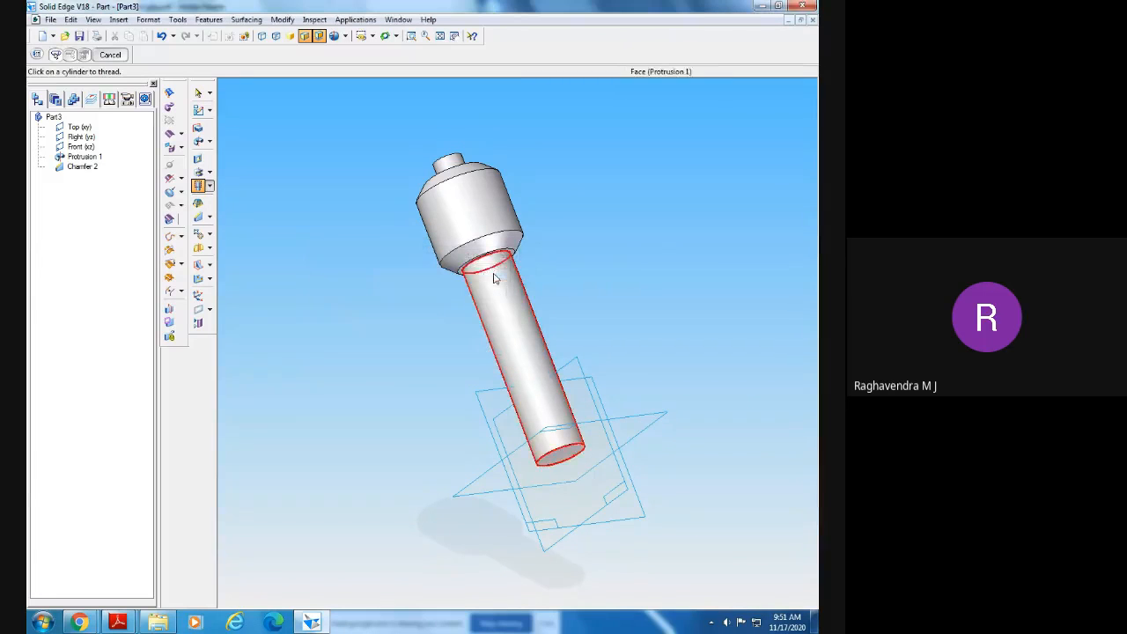
mouse_move(119, 622)
left_click(222, 548)
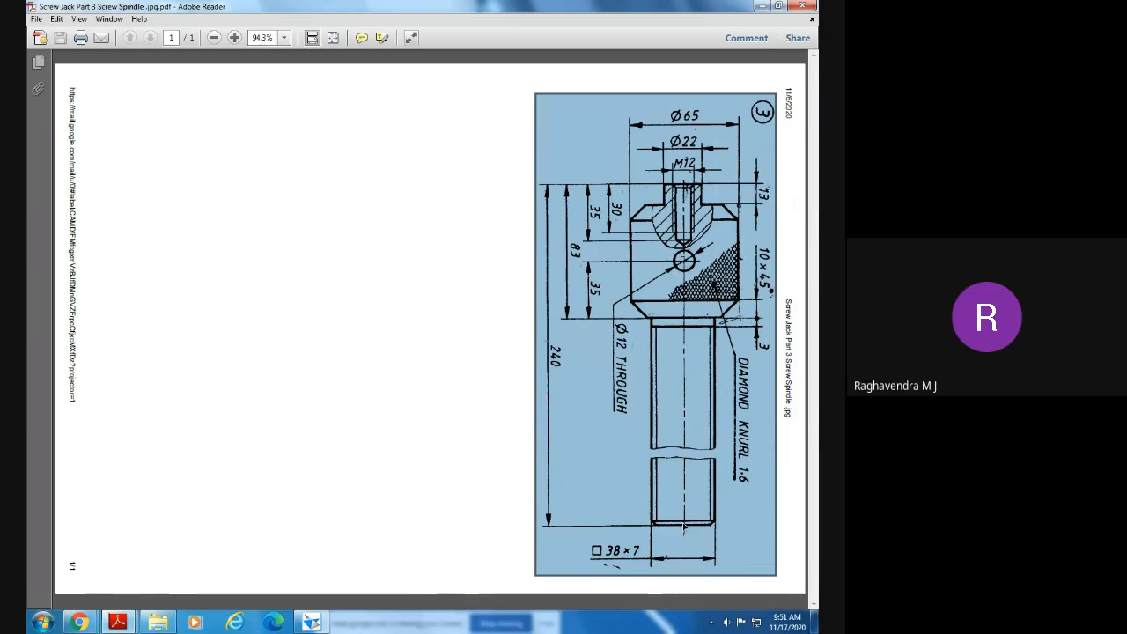
left_click(322, 622)
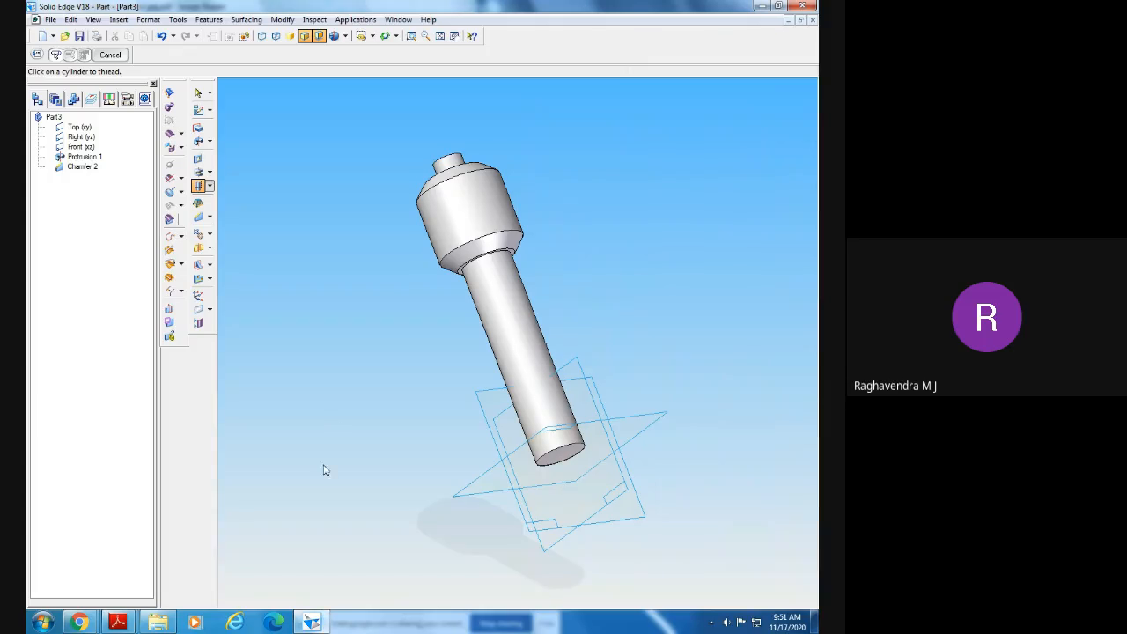
- Define a straight thread on the shank's cylindrical face, offset from the shank's free end
left_click(210, 186)
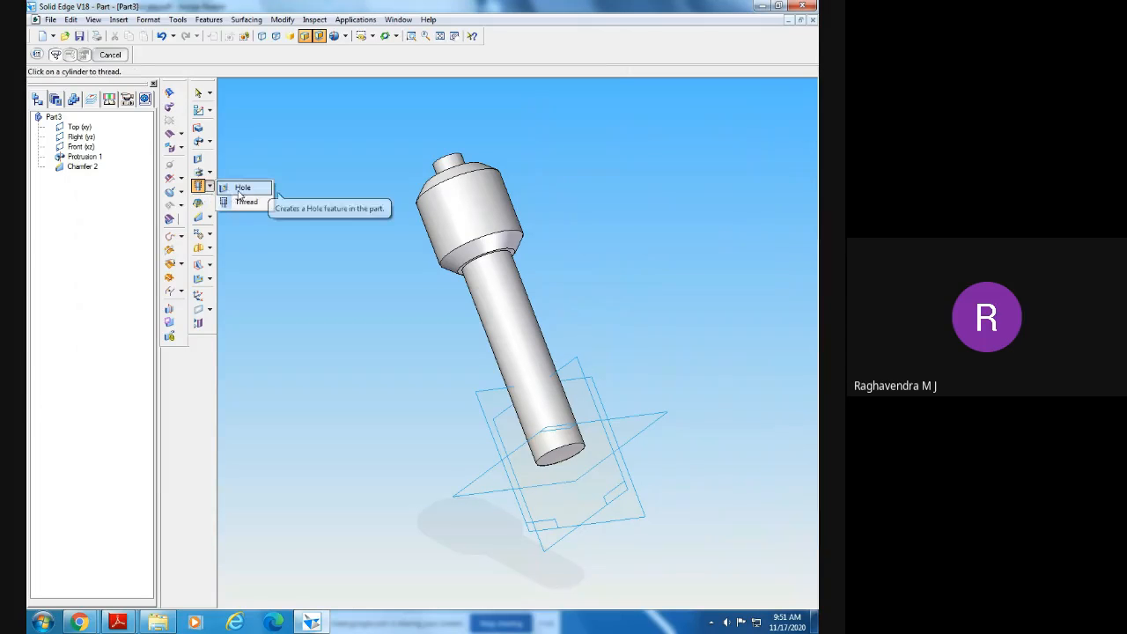
left_click(245, 202)
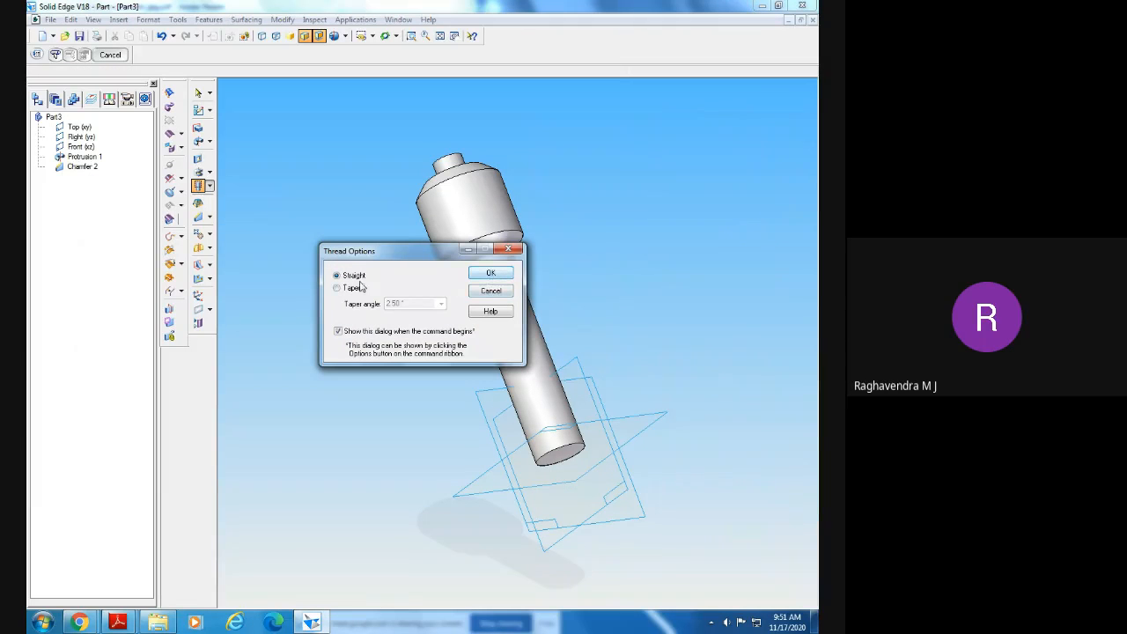
left_click(491, 273)
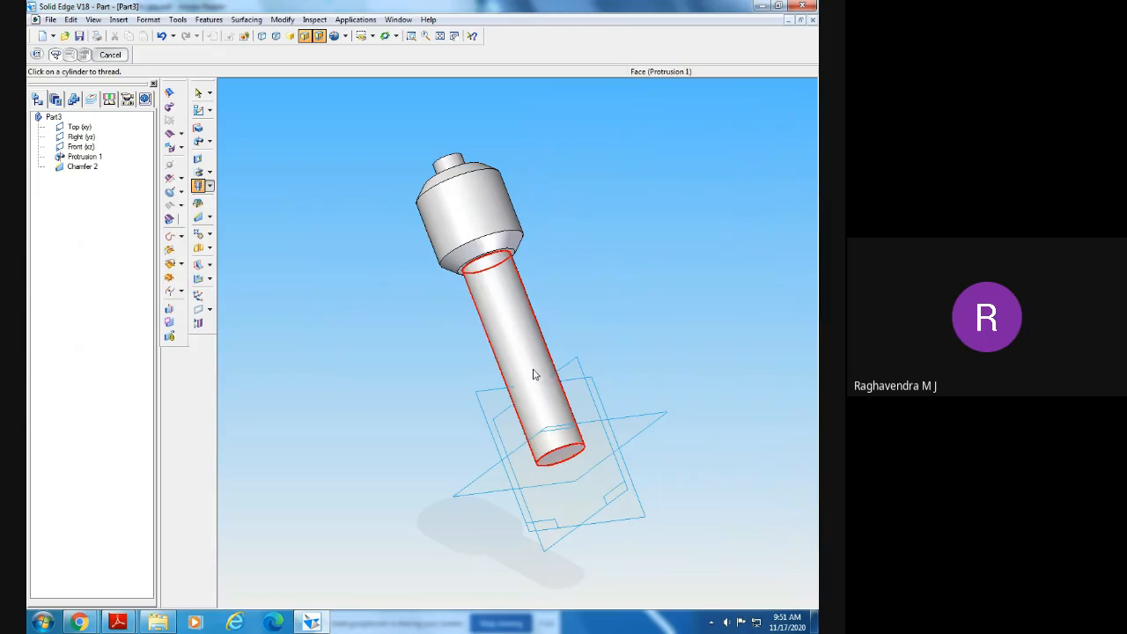
middle_click_drag(531, 403, 550, 407)
left_click(536, 340)
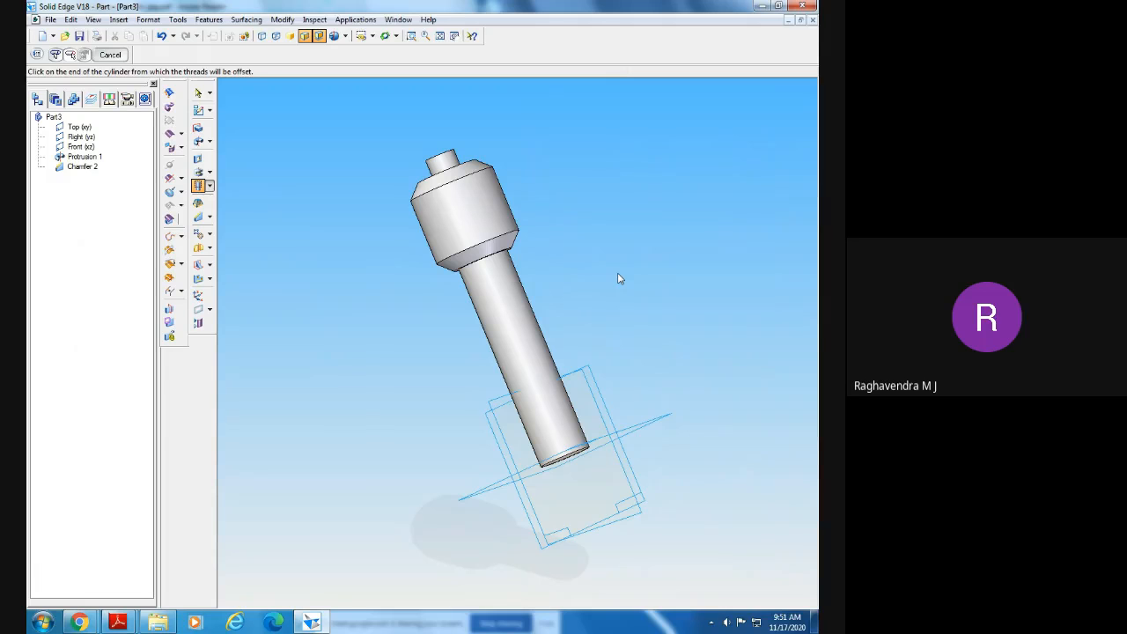
middle_click_drag(616, 284, 618, 376)
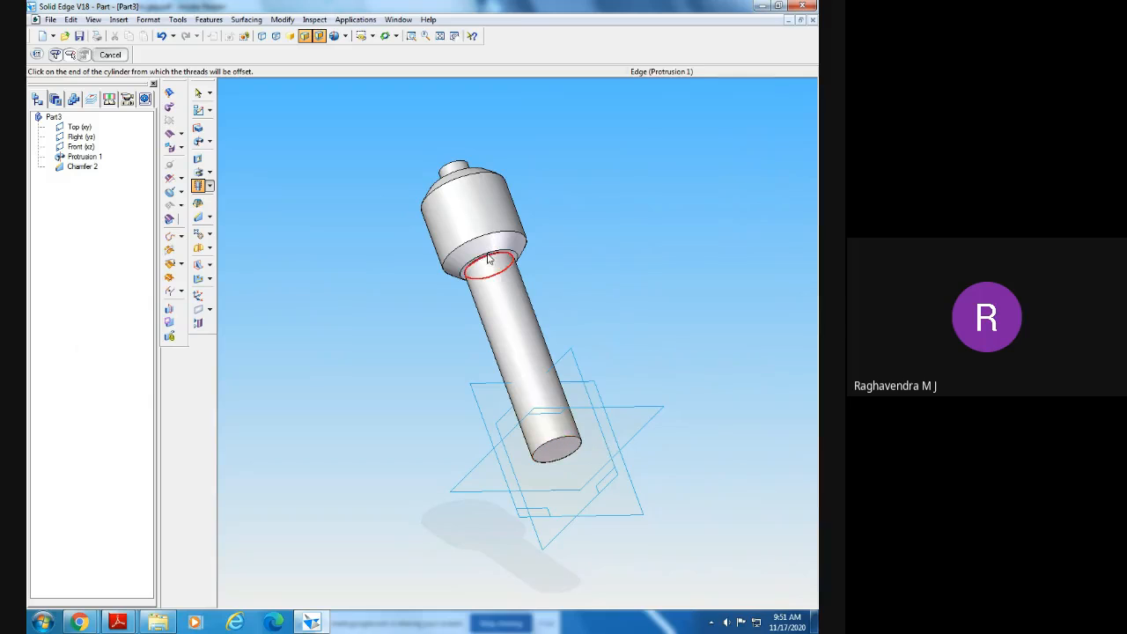
left_click(560, 443)
middle_click_drag(613, 294, 629, 330)
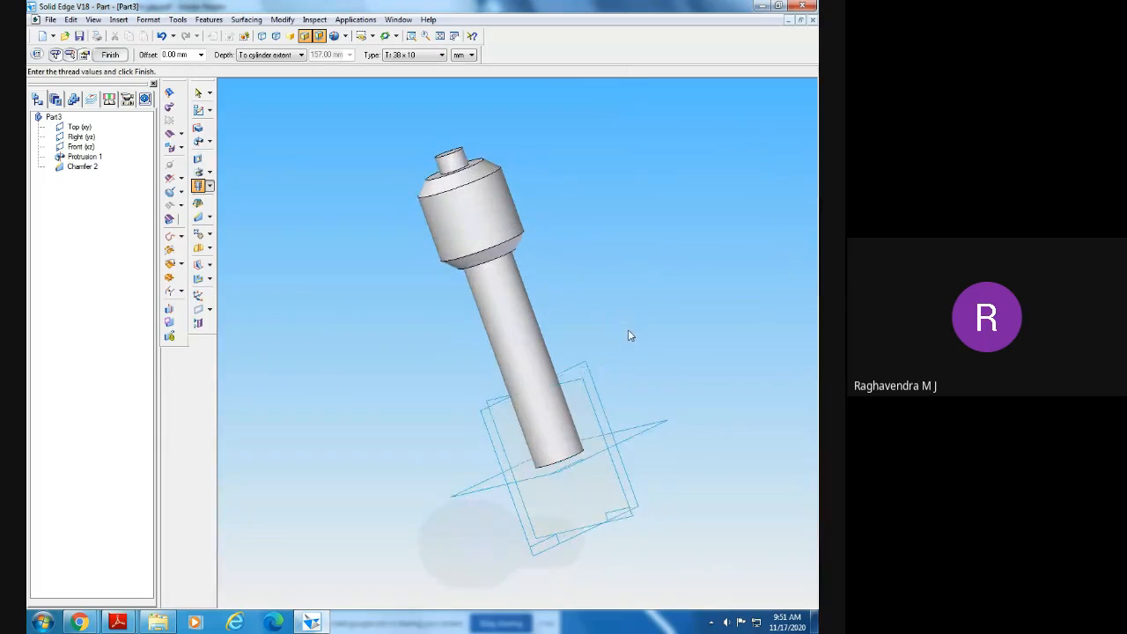
- Try the cylinder-extent and finite depth methods for the shank thread, settling on Finite value
left_click(266, 55)
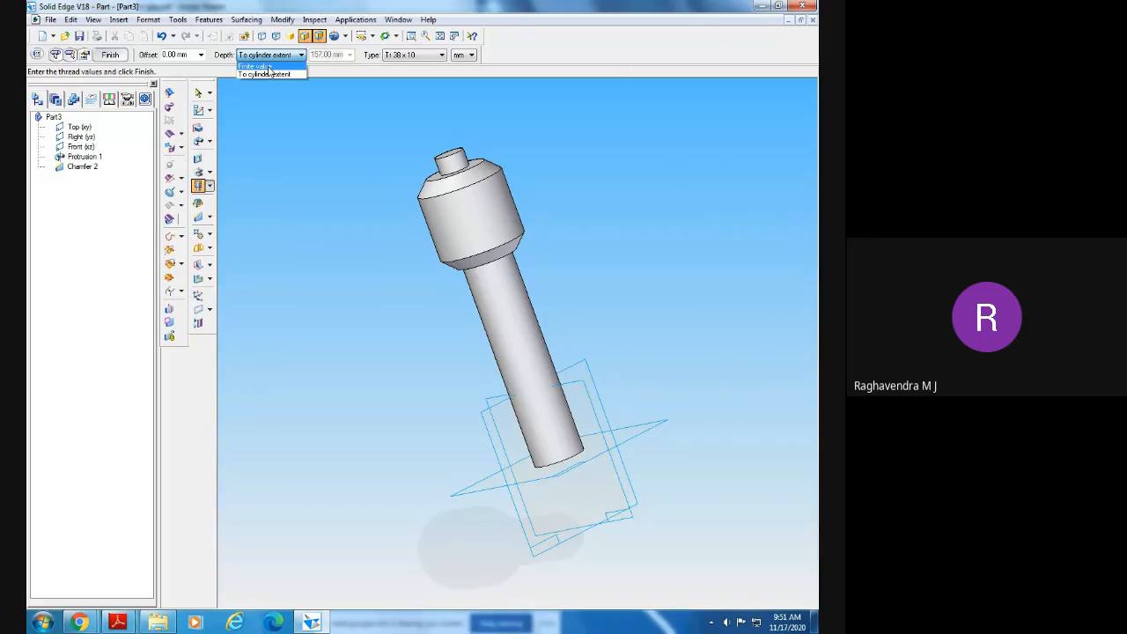
left_click(268, 67)
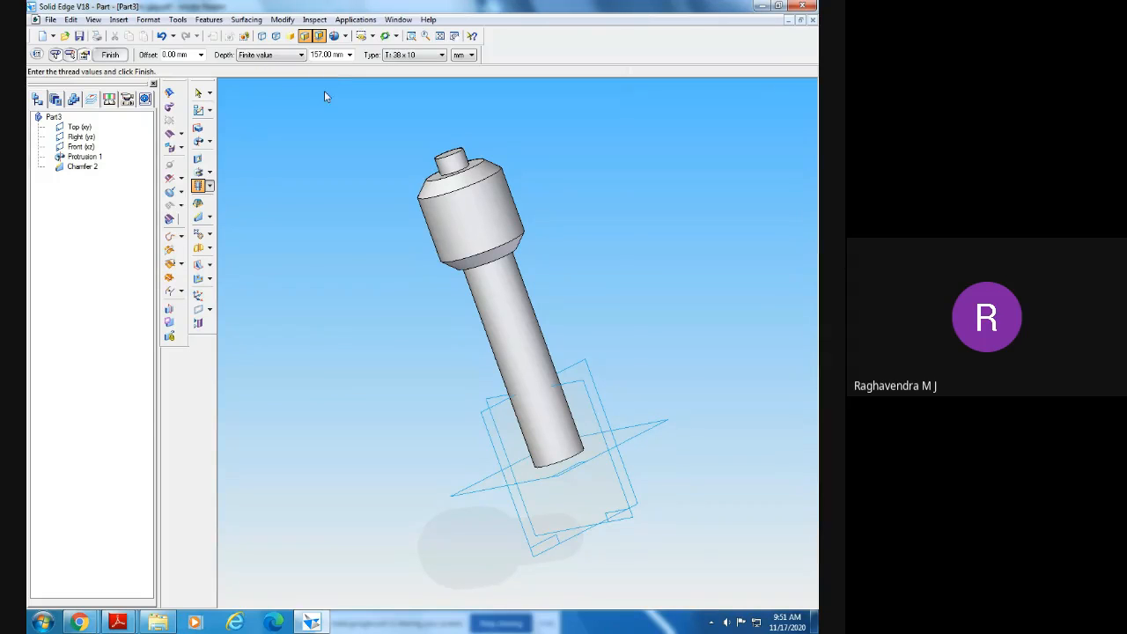
left_click(264, 54)
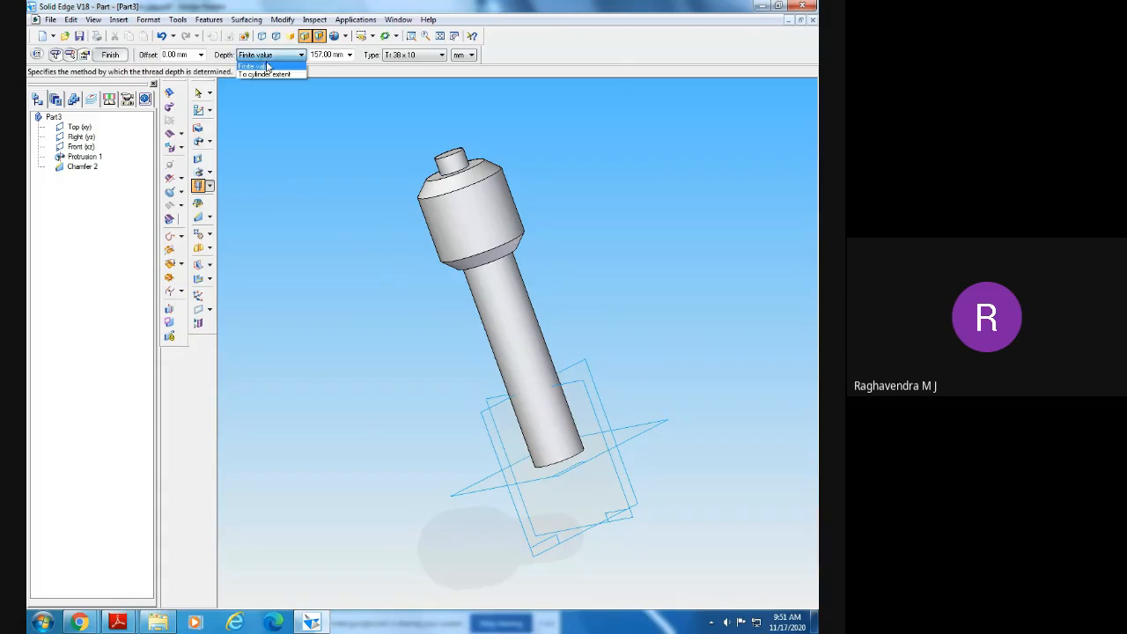
left_click(270, 77)
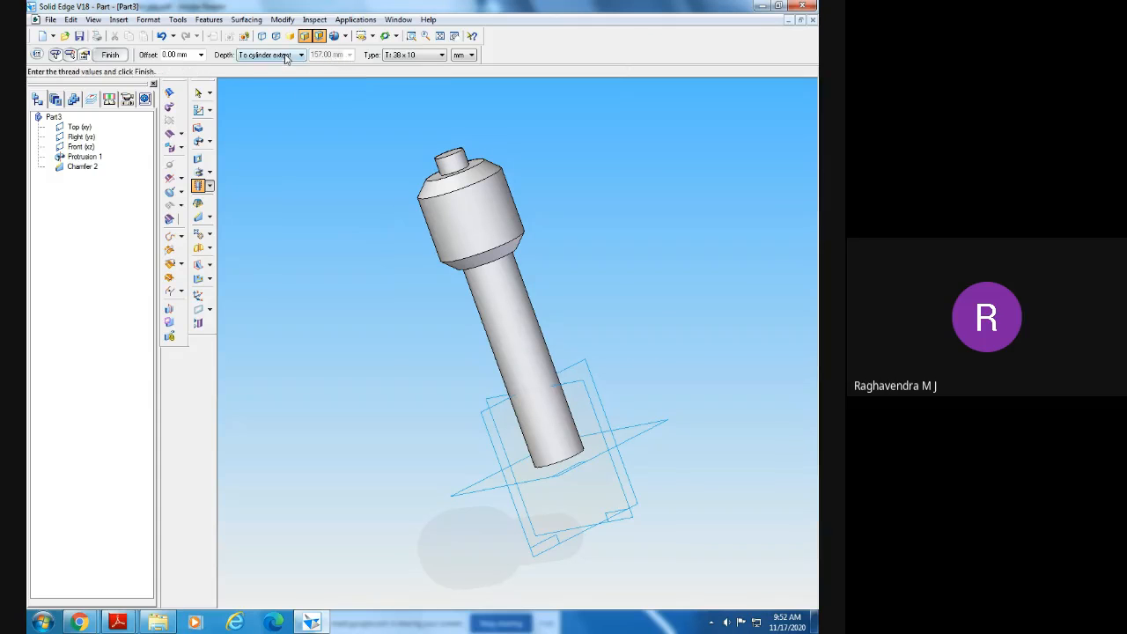
left_click(282, 56)
left_click(279, 66)
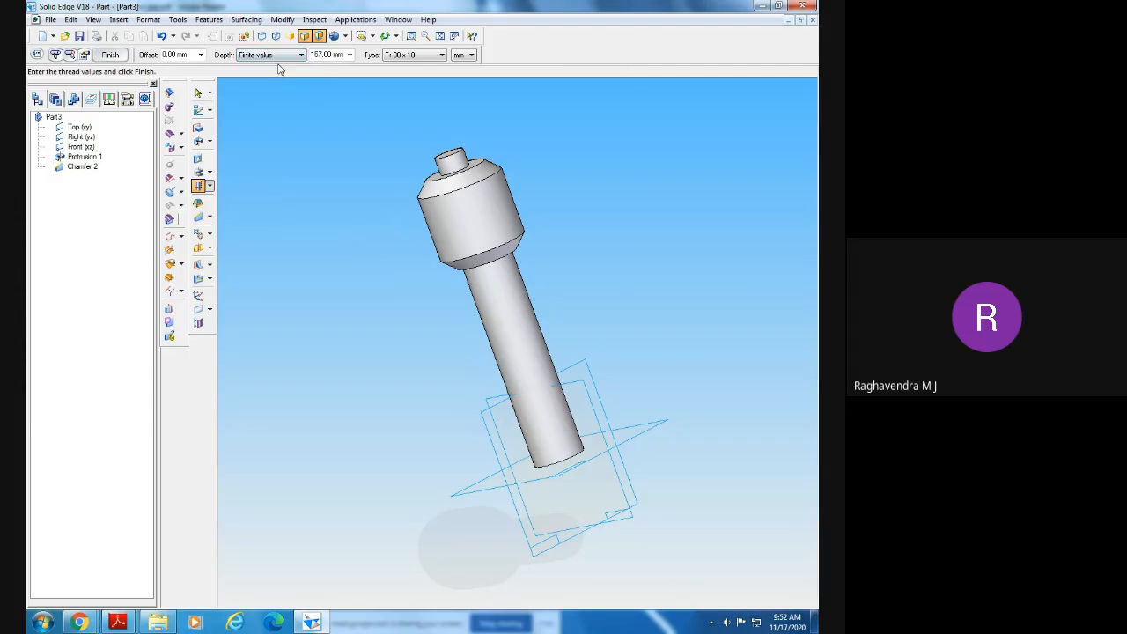
- Check the threaded length in the part drawing, set the thread depth to 154 mm, and finish the shank thread
left_click(327, 54)
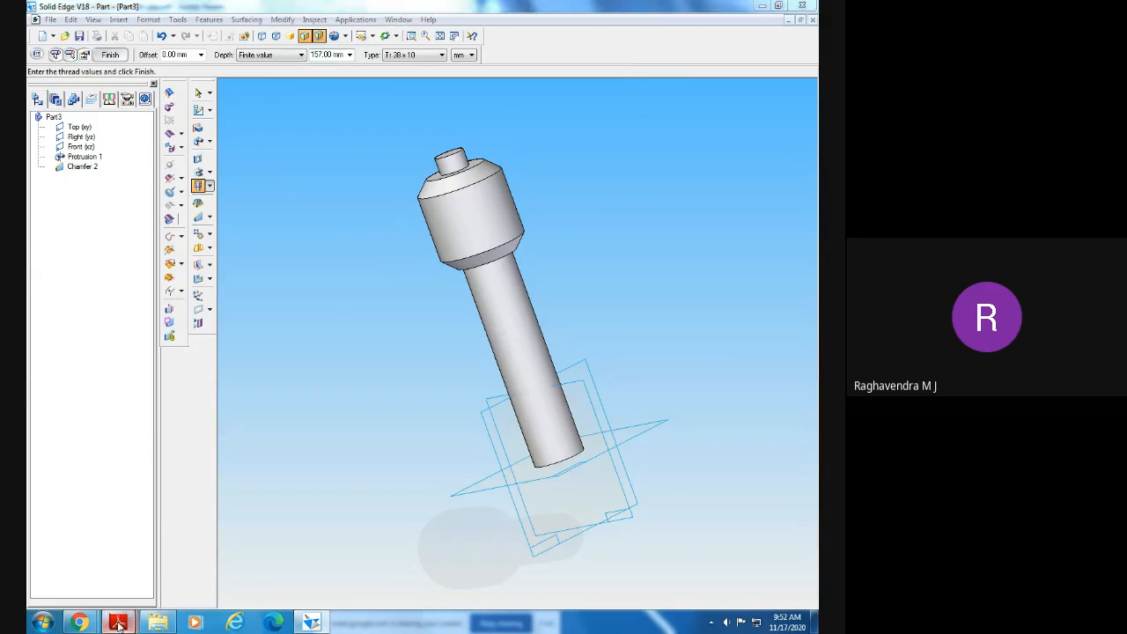
mouse_move(117, 622)
left_click(219, 561)
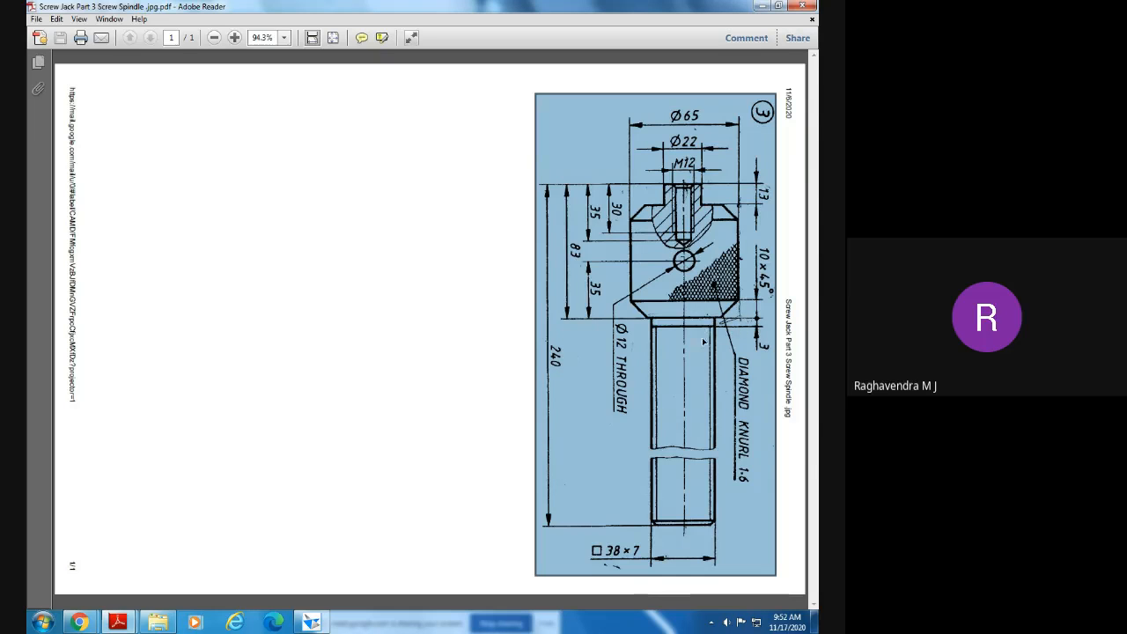
left_click(317, 622)
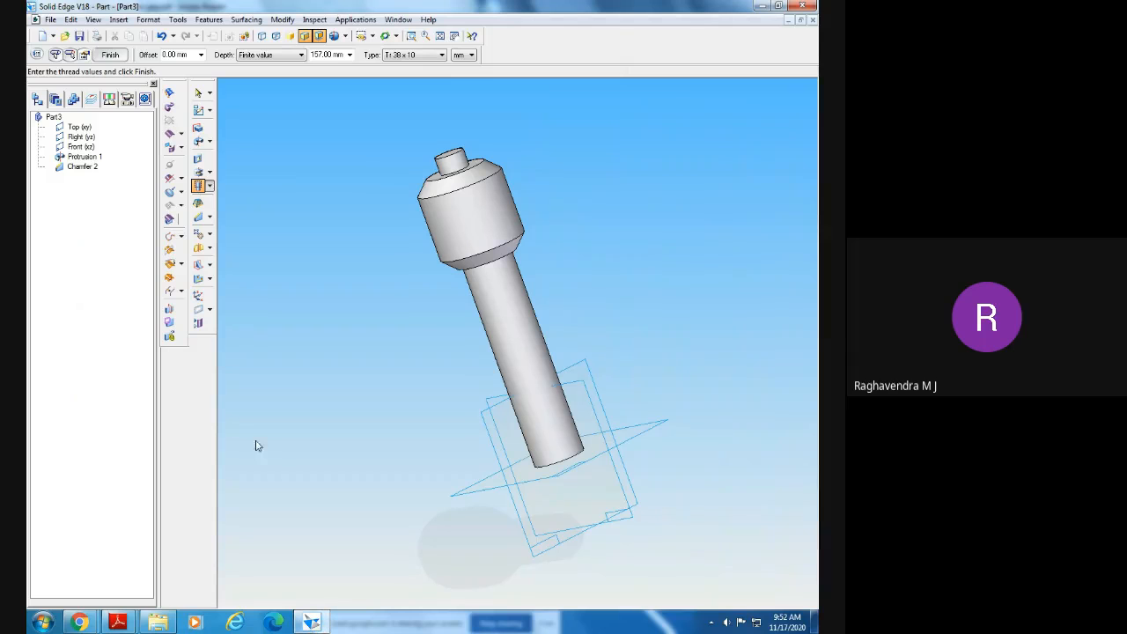
left_click(331, 54)
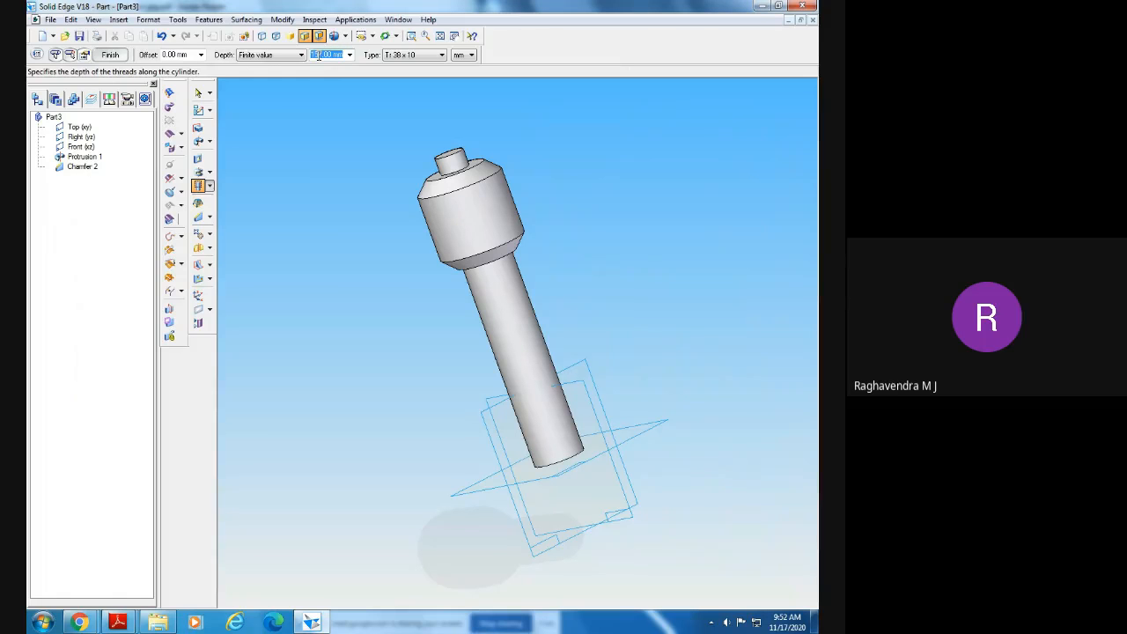
left_click(322, 56)
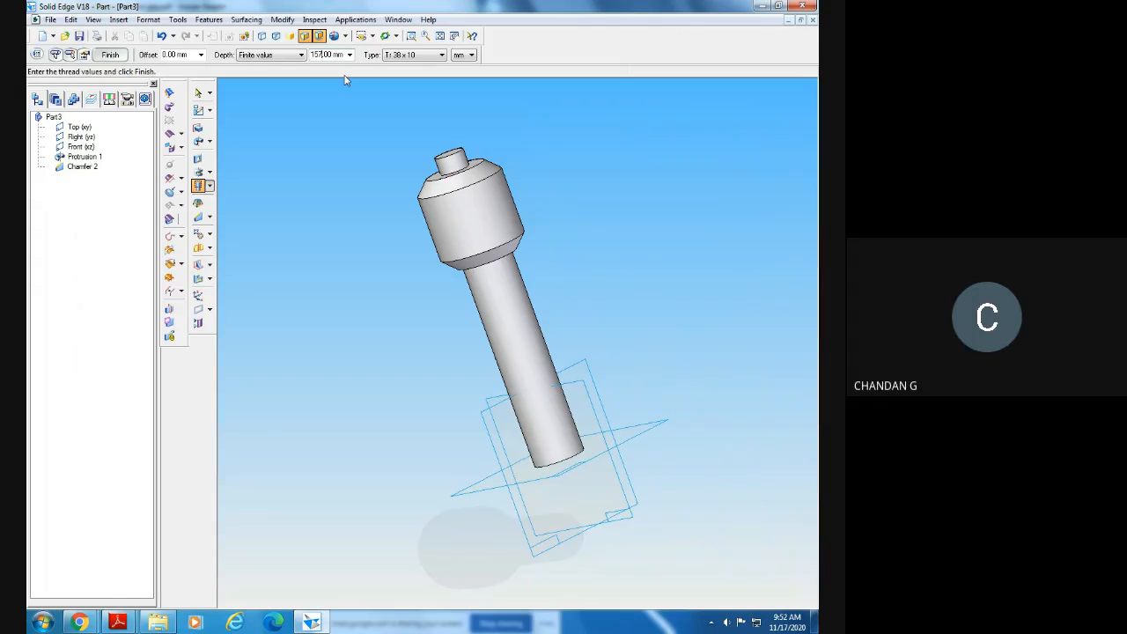
type("4")
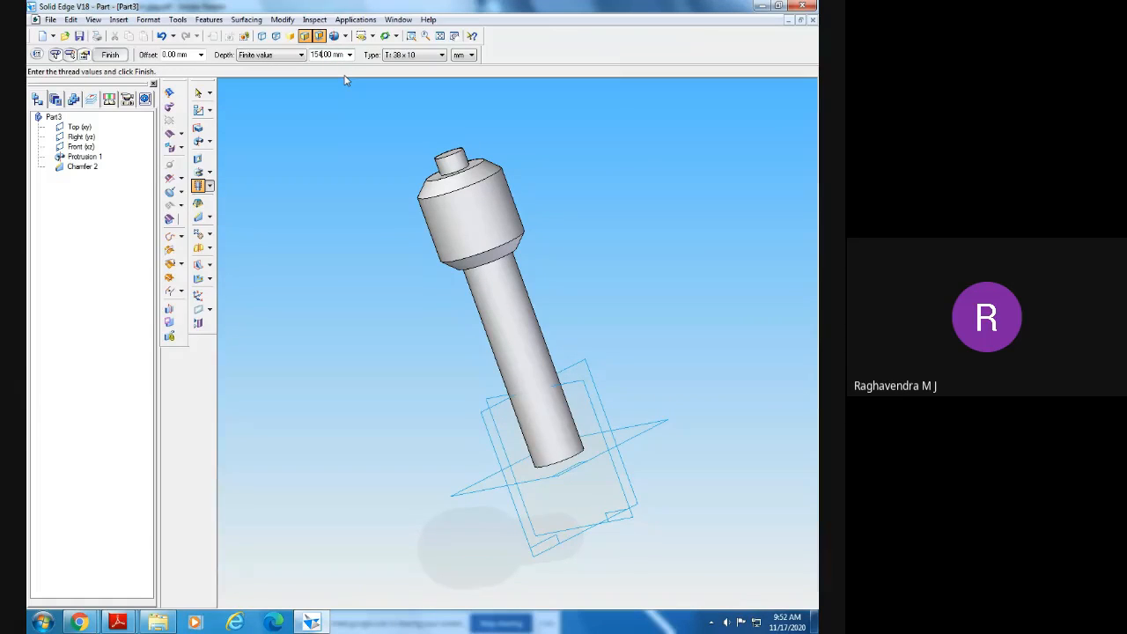
key("Return")
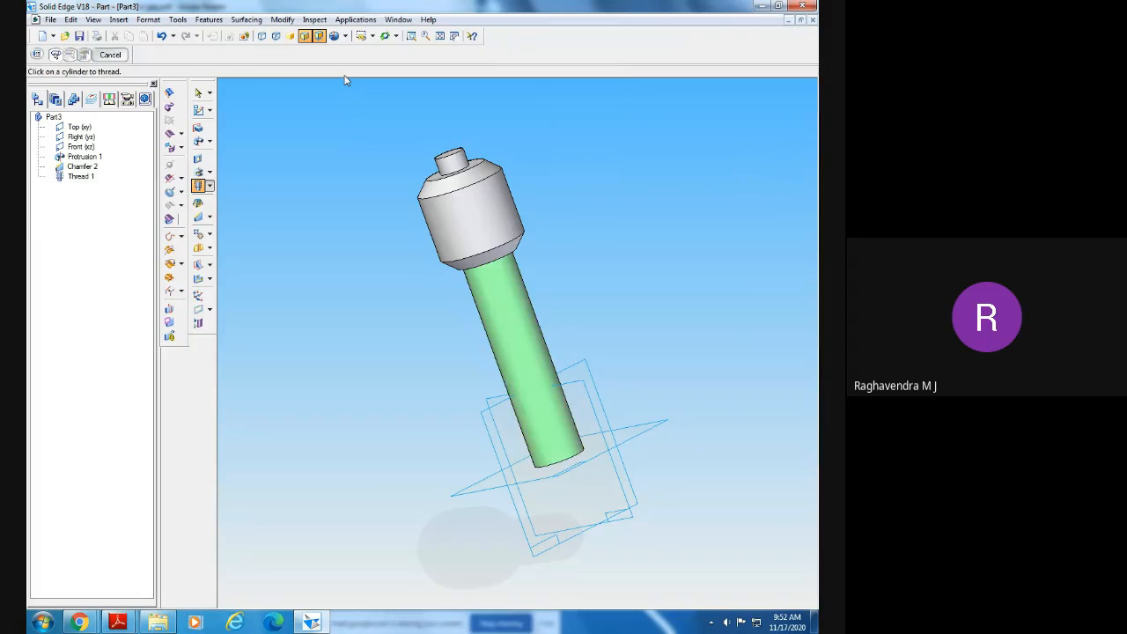
left_click(110, 55)
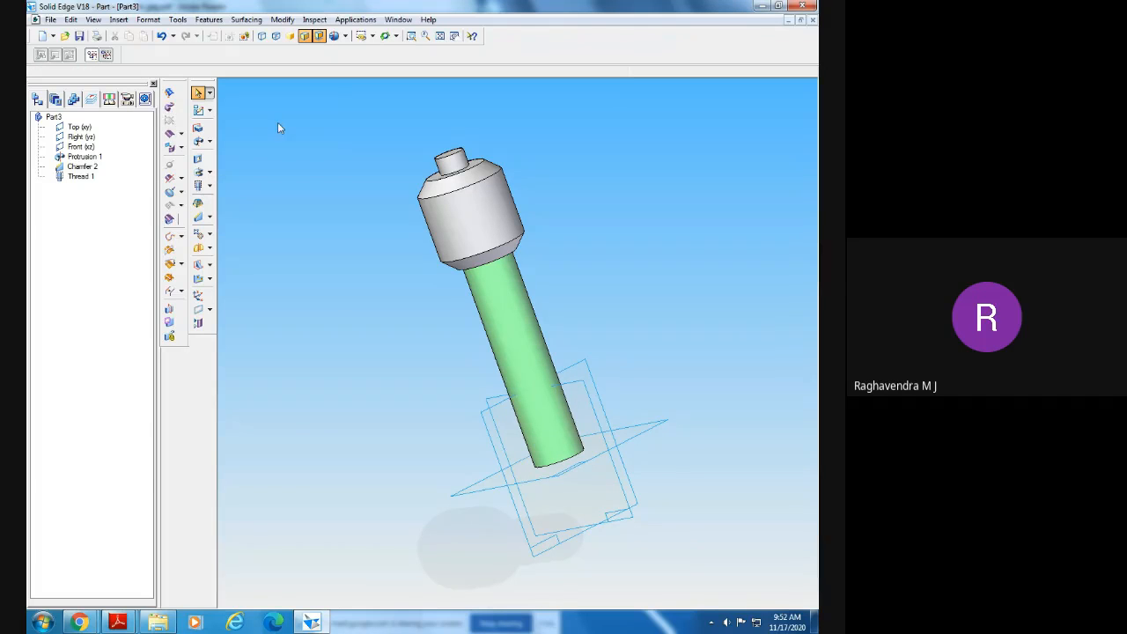
- Examine the threaded shank and open the thread's definition, leaving it without changes
middle_click_drag(326, 310, 490, 326)
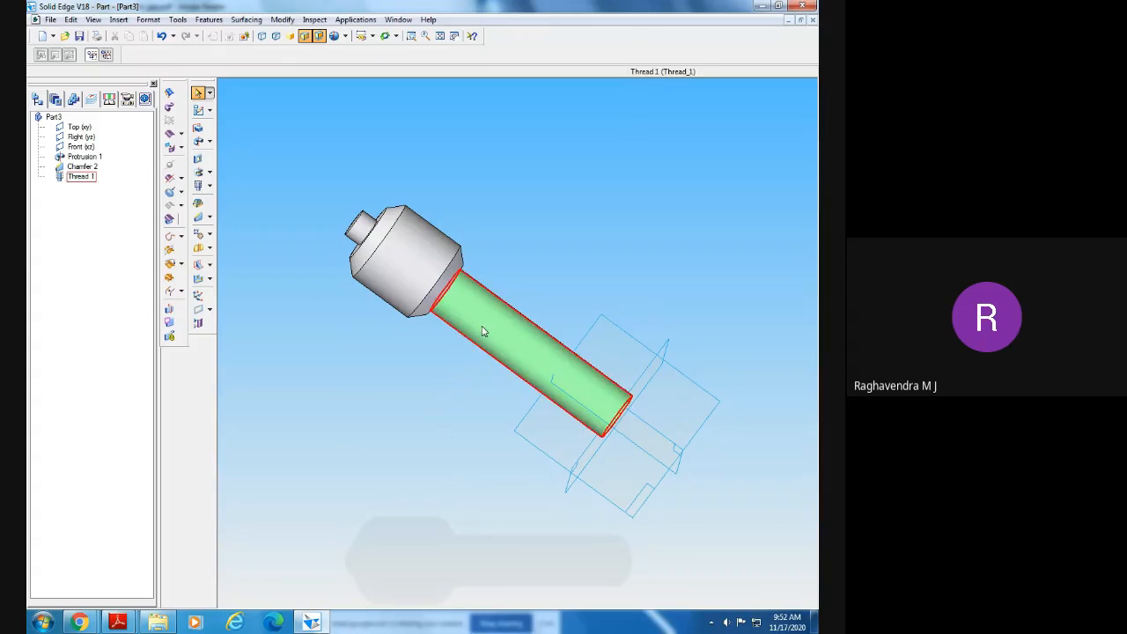
right_click(484, 330)
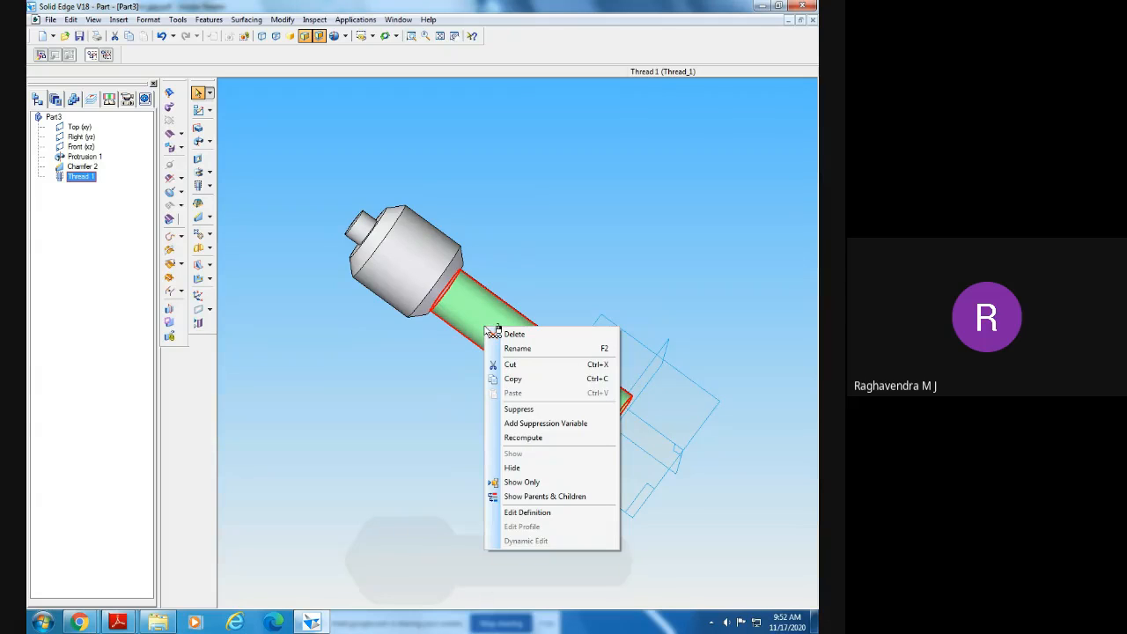
left_click(536, 514)
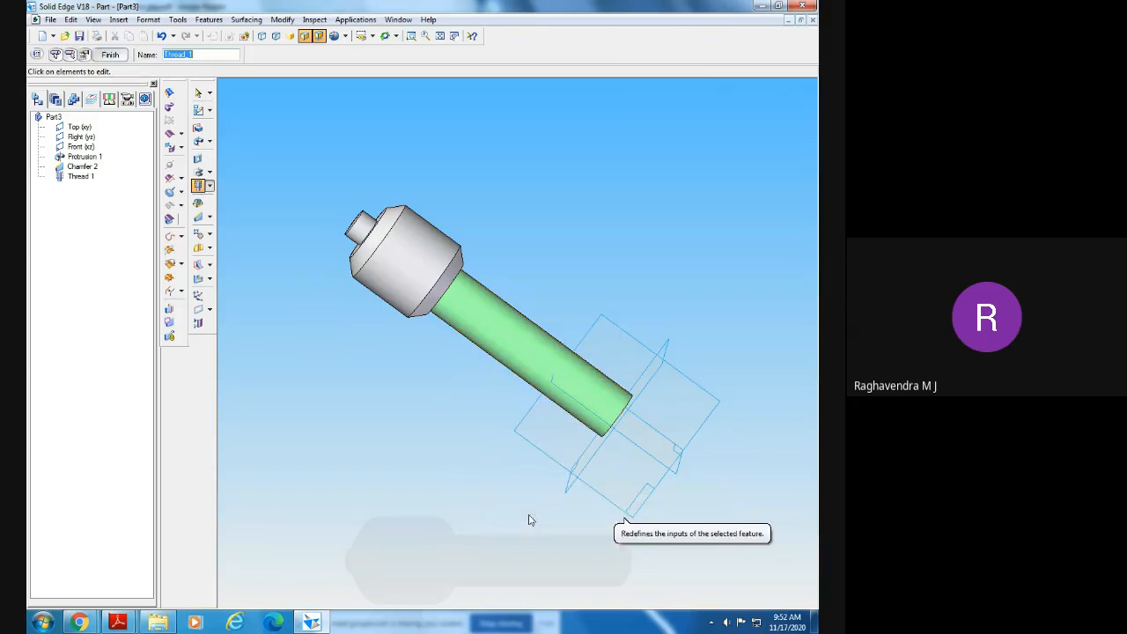
left_click(110, 57)
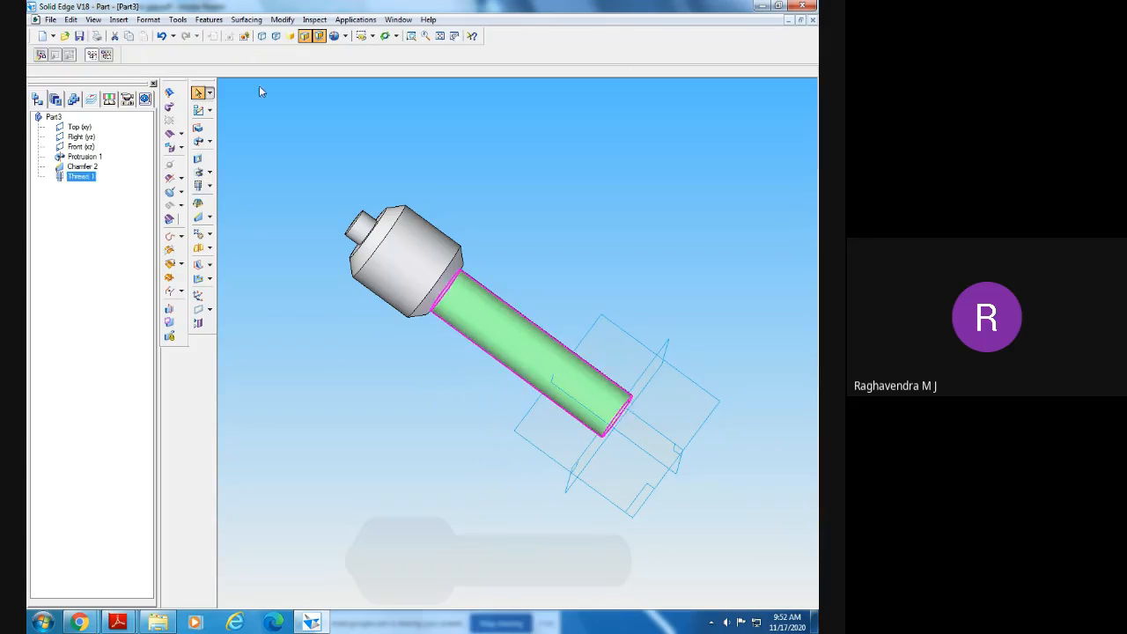
- Look through the toolbar customization and the View, File Locations, Inter-Part and General pages of the program options
left_click(177, 21)
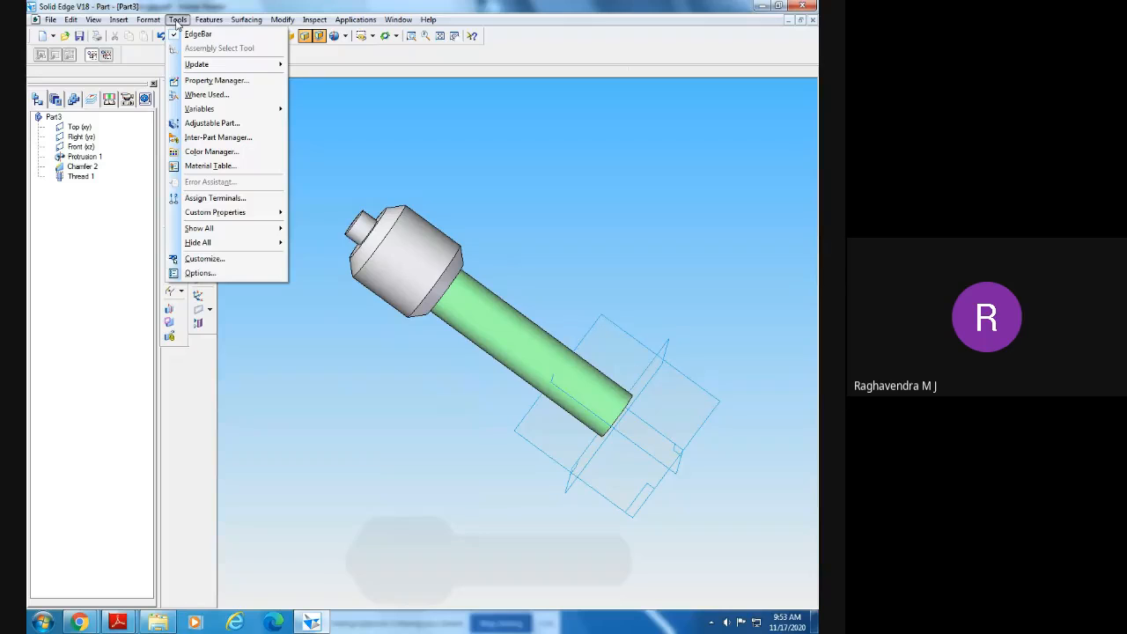
left_click(223, 259)
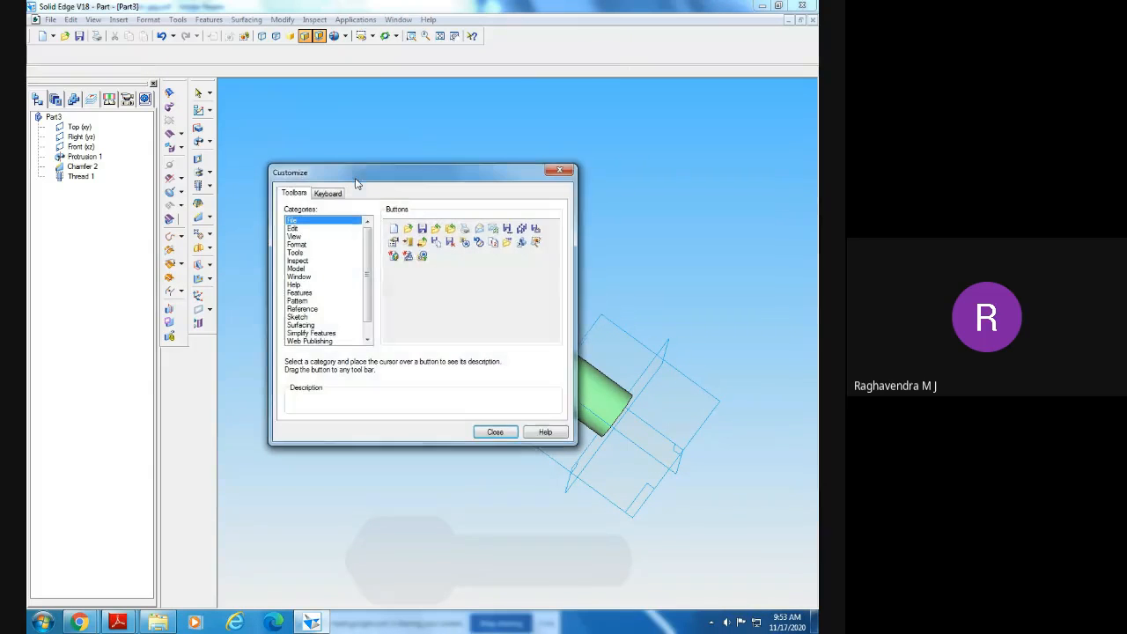
left_click(559, 170)
left_click(177, 20)
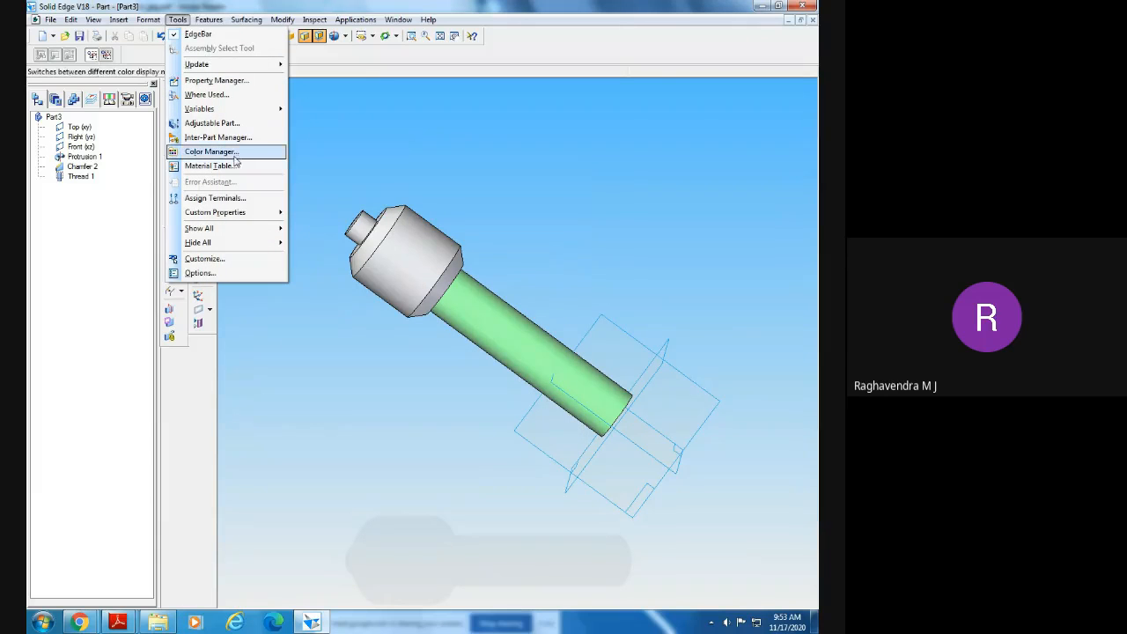
left_click(227, 274)
left_click(340, 201)
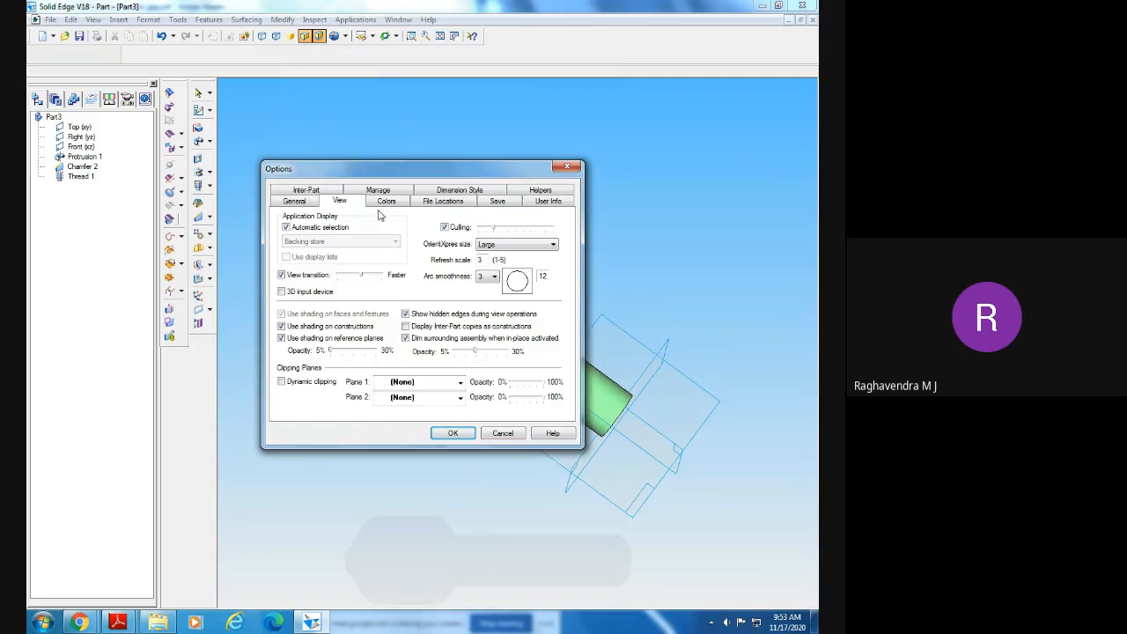
left_click(453, 205)
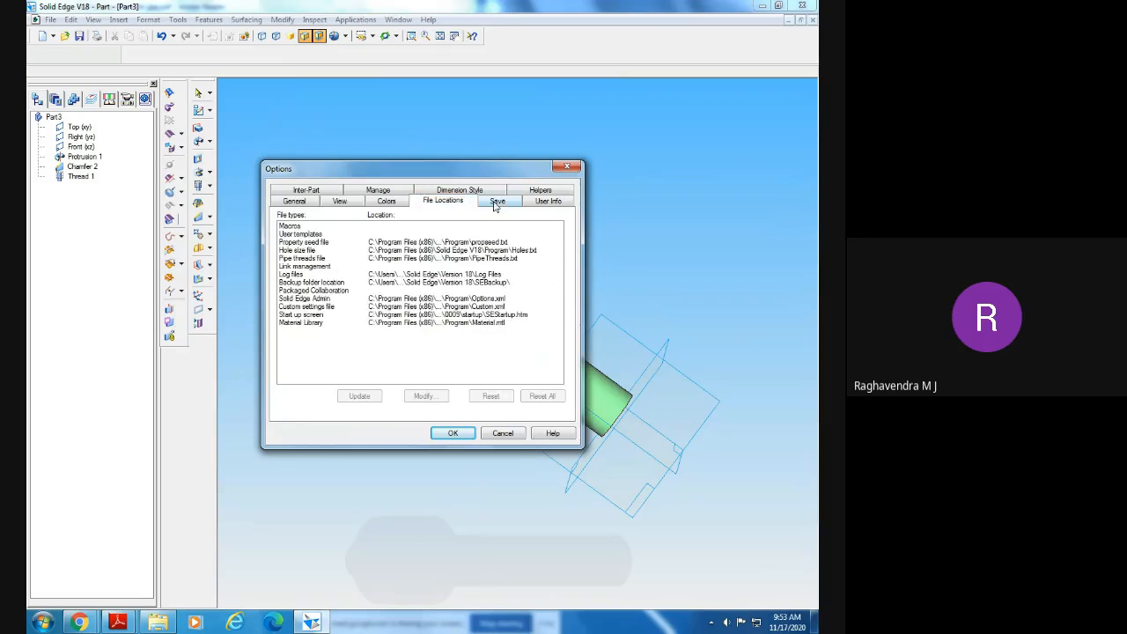
left_click(304, 191)
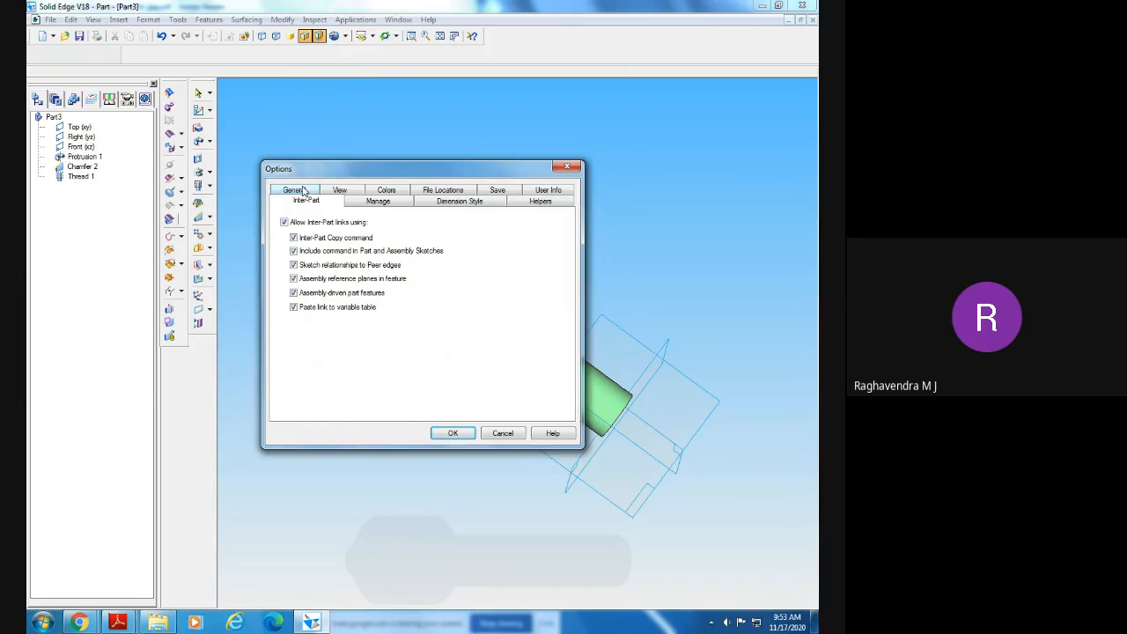
left_click(302, 192)
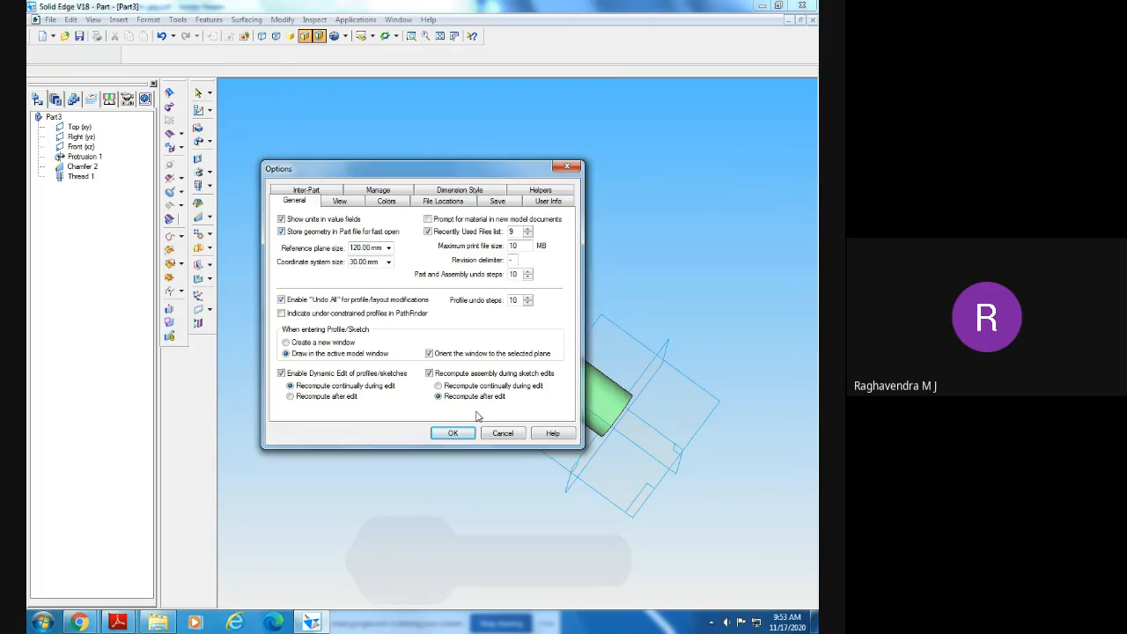
- Review the remaining option pages, including Colors, User Info, Helpers, Save, Dimension Style and Manage, and close the options without changes
left_click(340, 202)
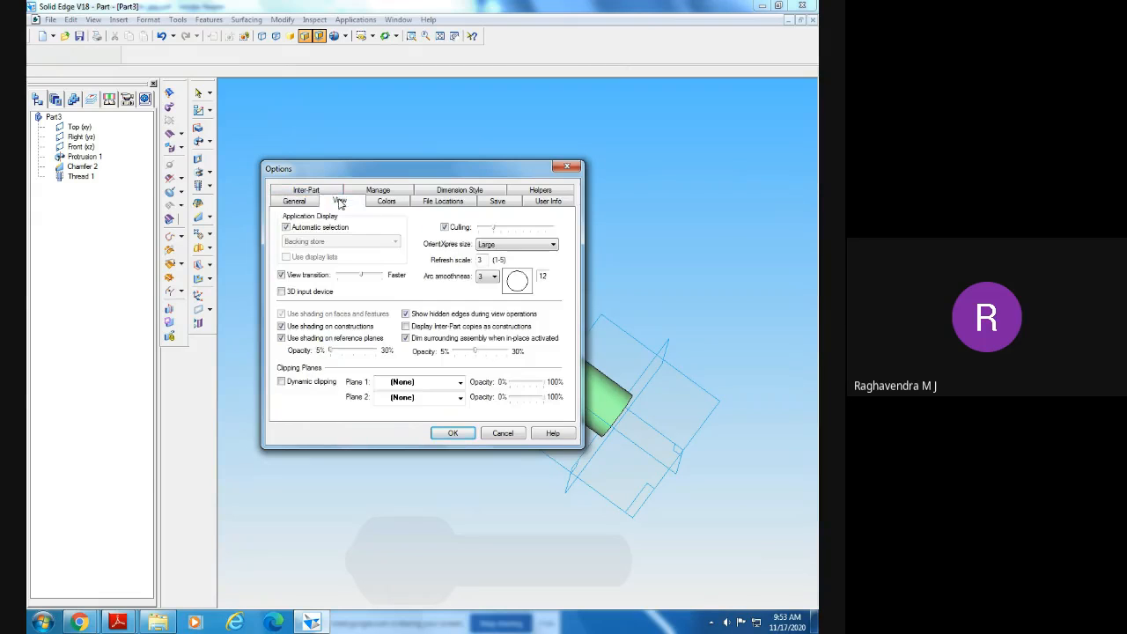
left_click(385, 204)
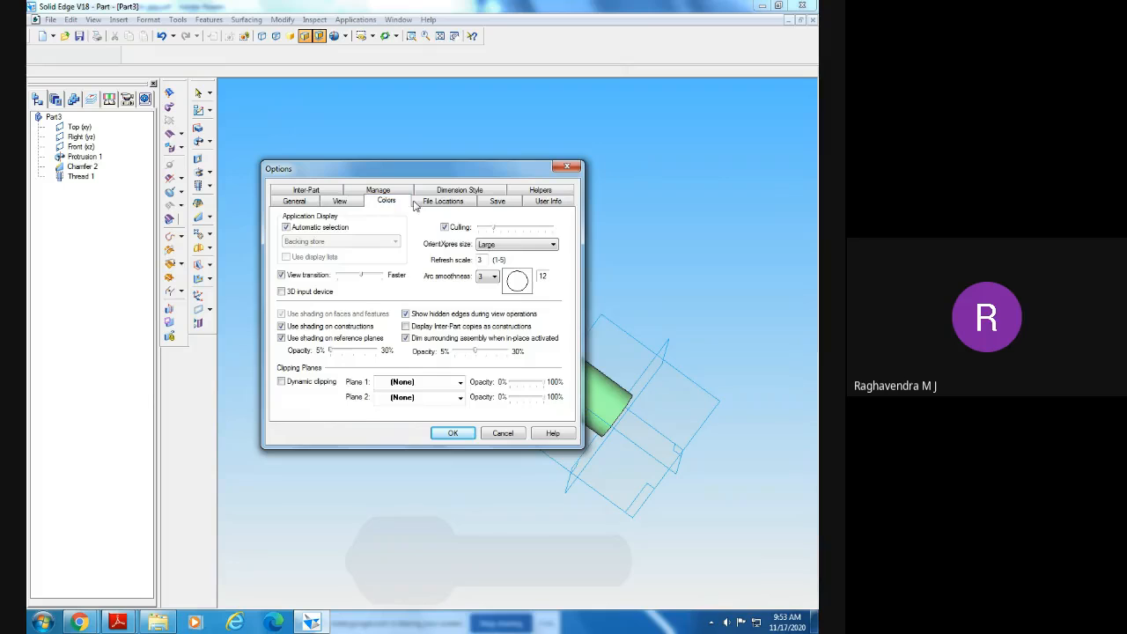
left_click(442, 203)
left_click(495, 203)
left_click(546, 202)
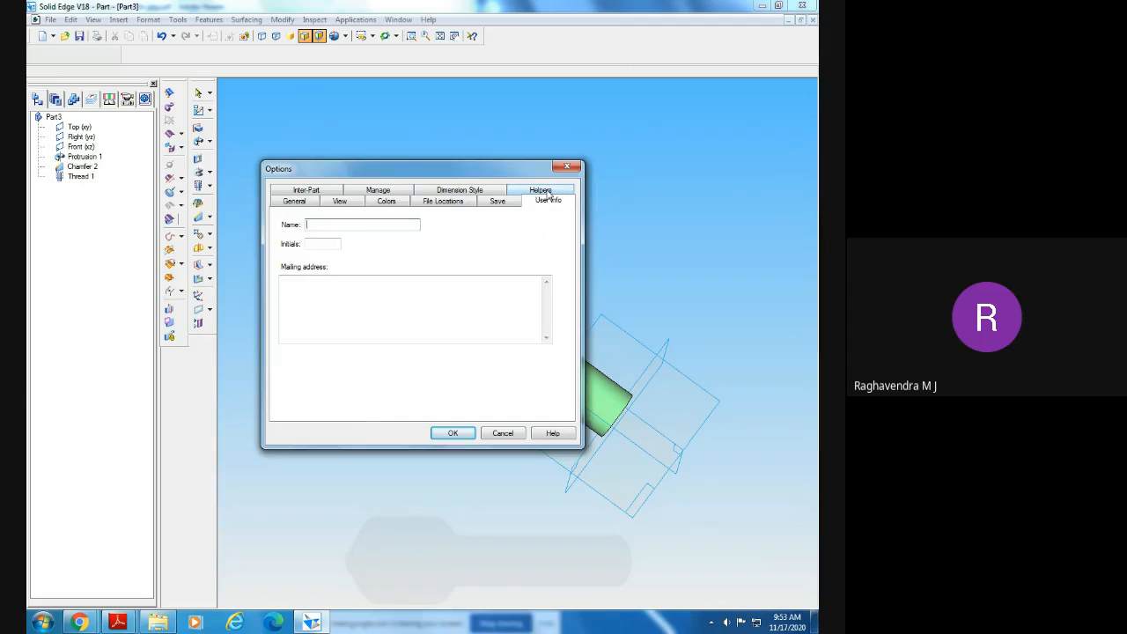
left_click(547, 190)
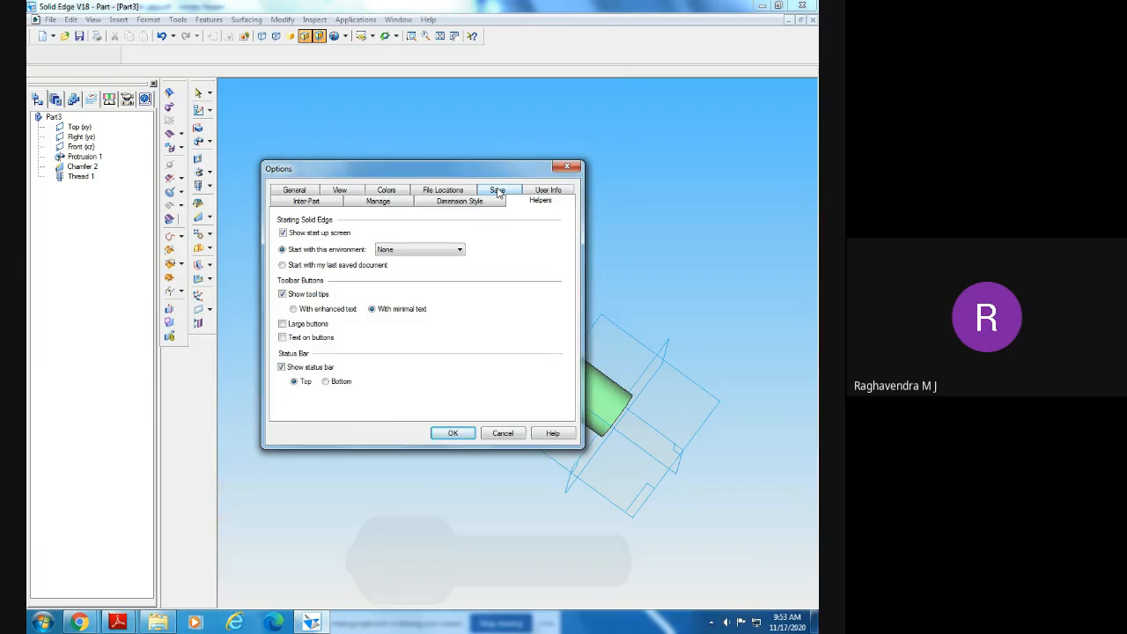
left_click(498, 191)
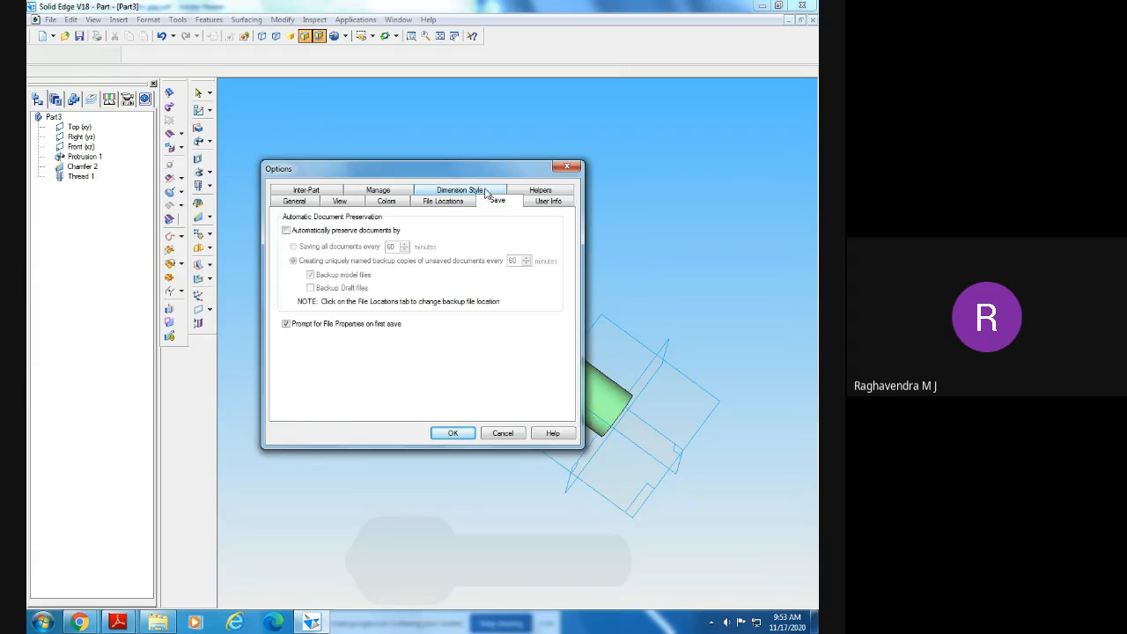
left_click(467, 191)
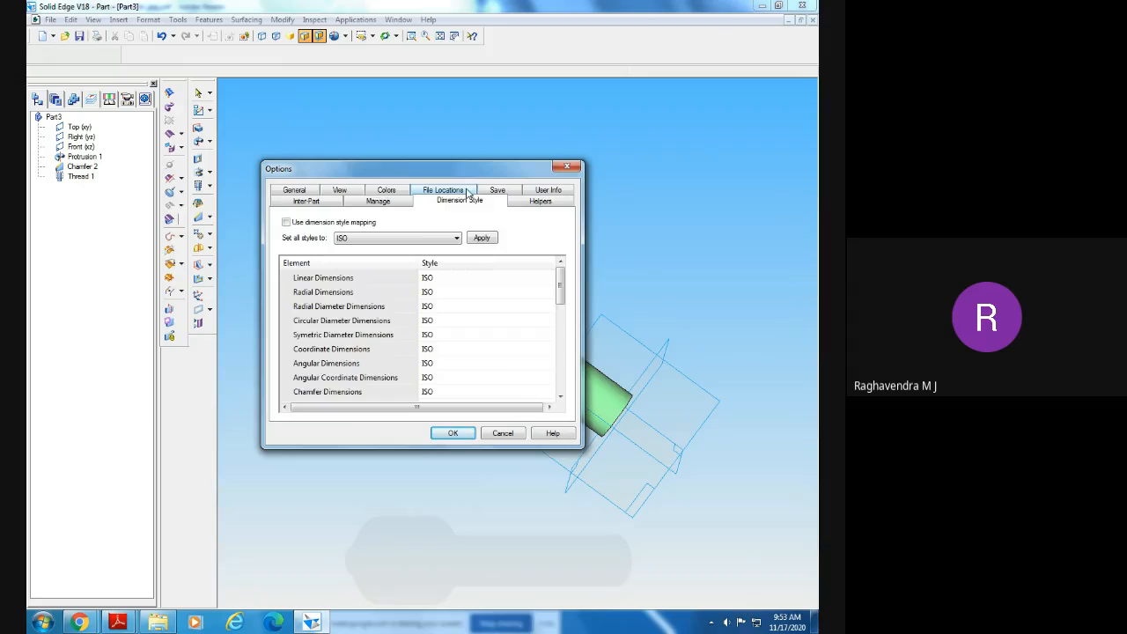
left_click(401, 191)
left_click(361, 191)
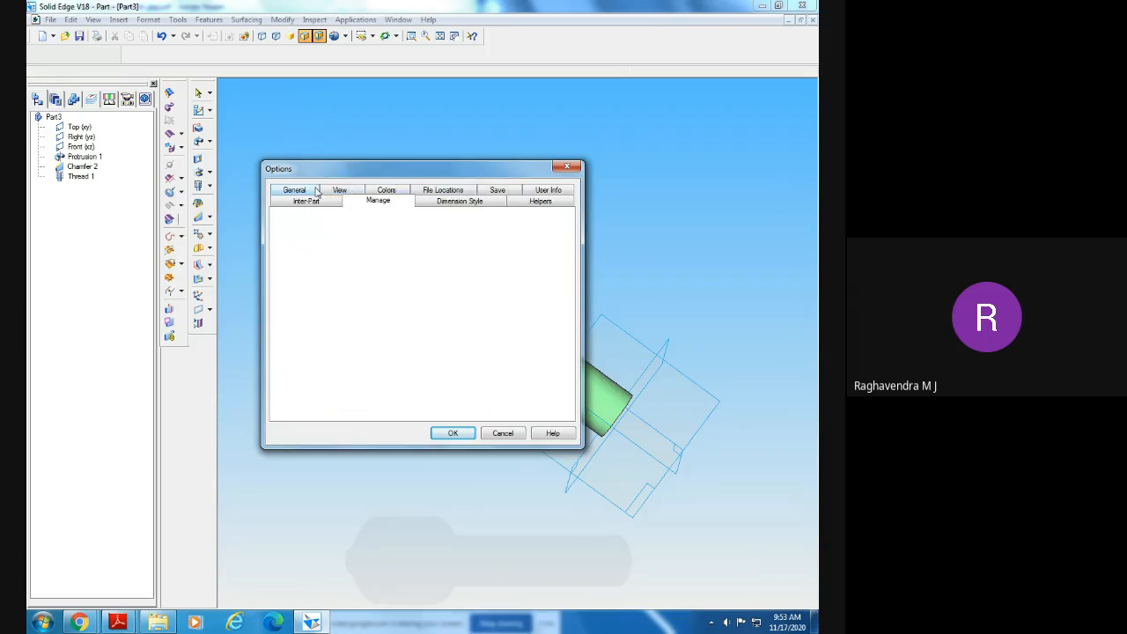
left_click(300, 190)
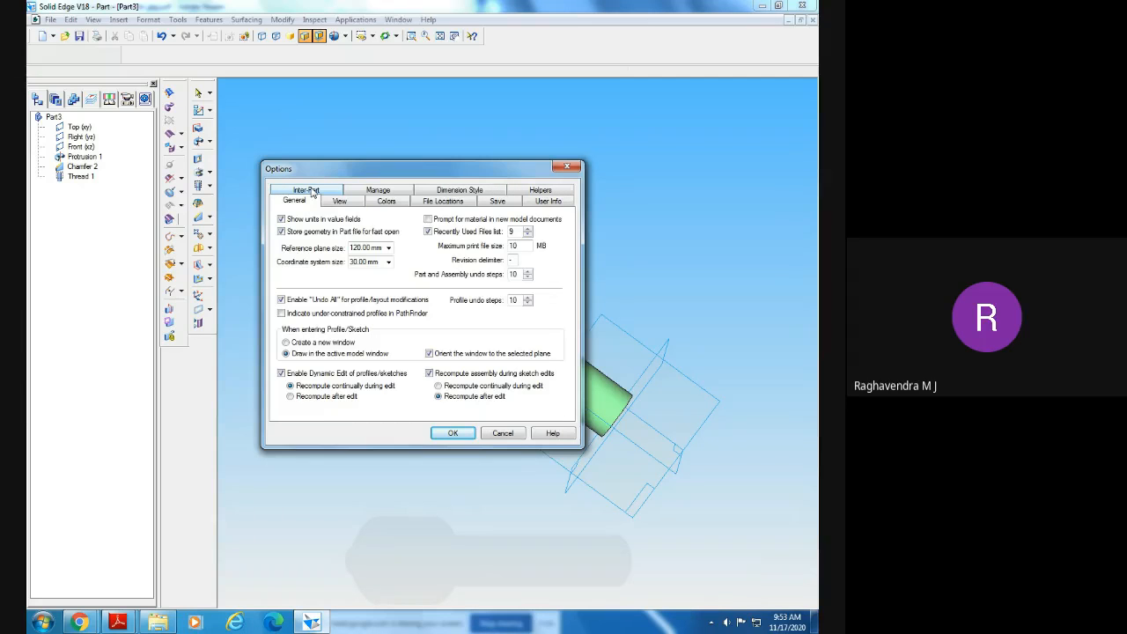
left_click(567, 166)
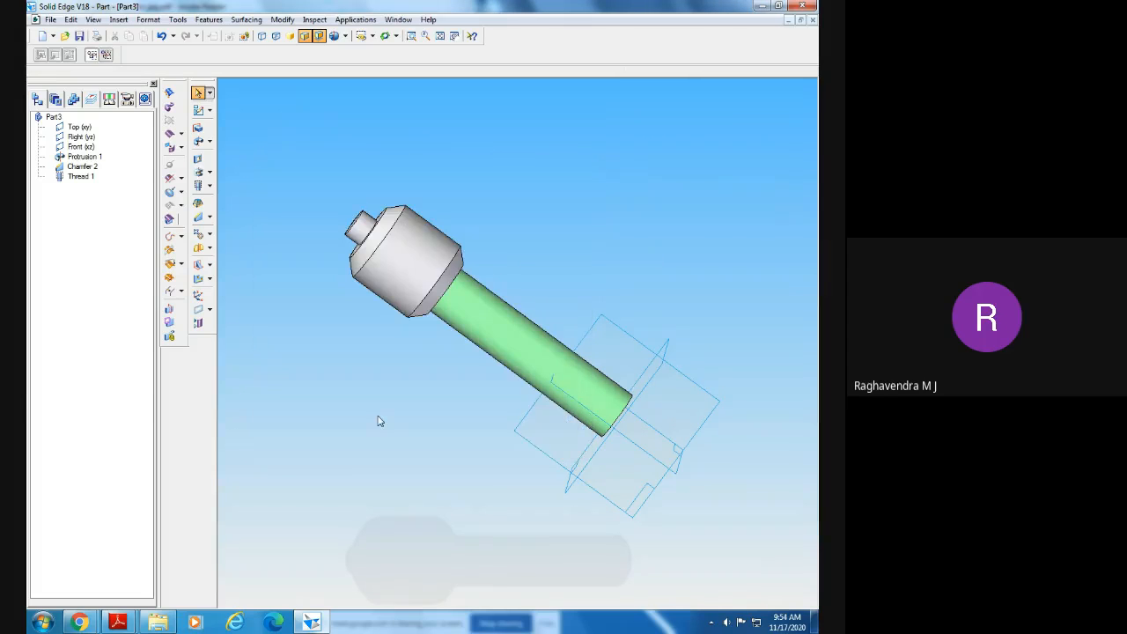
- Turn off the model's drop shadow display and inspect the spindle upright from several directions
middle_click_drag(381, 420, 565, 342)
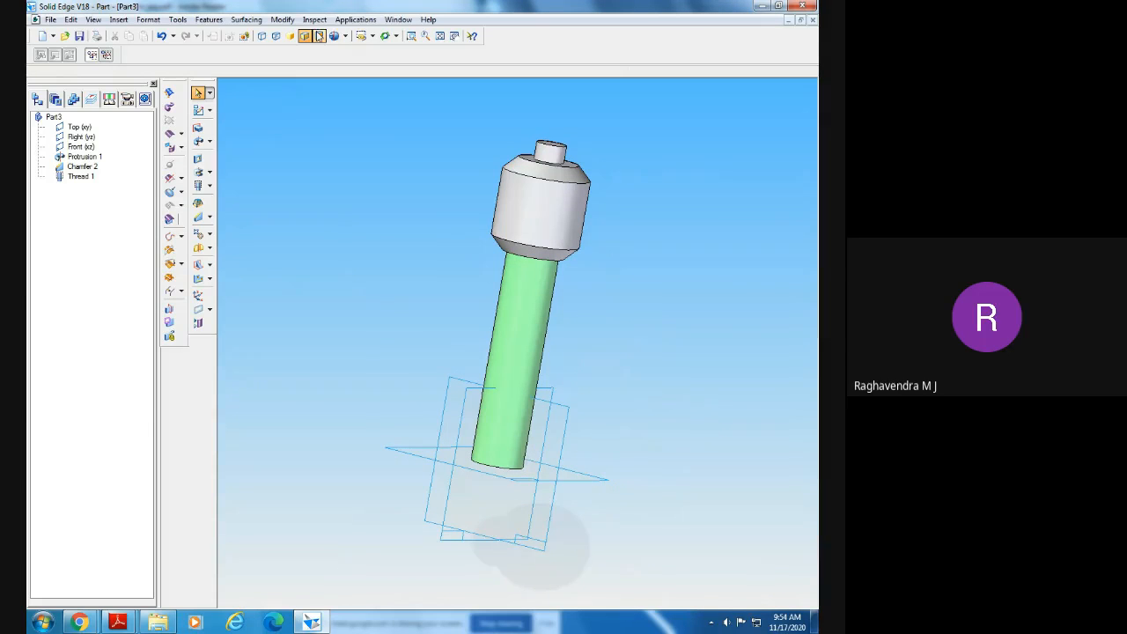
left_click(318, 36)
middle_click_drag(389, 329, 268, 304)
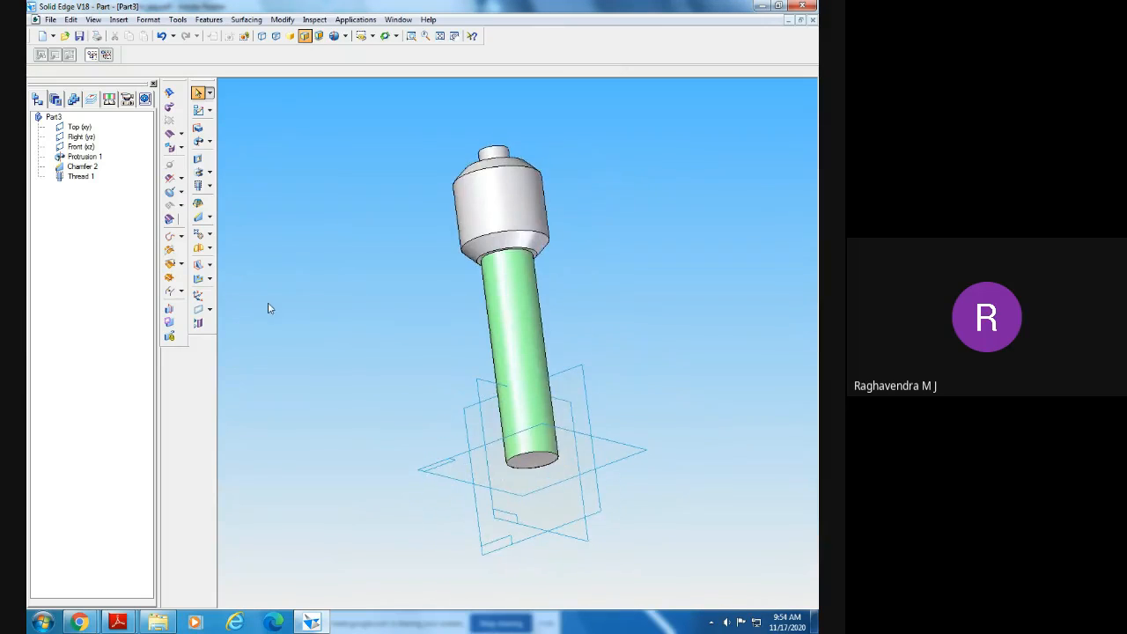
middle_click_drag(272, 370, 393, 287)
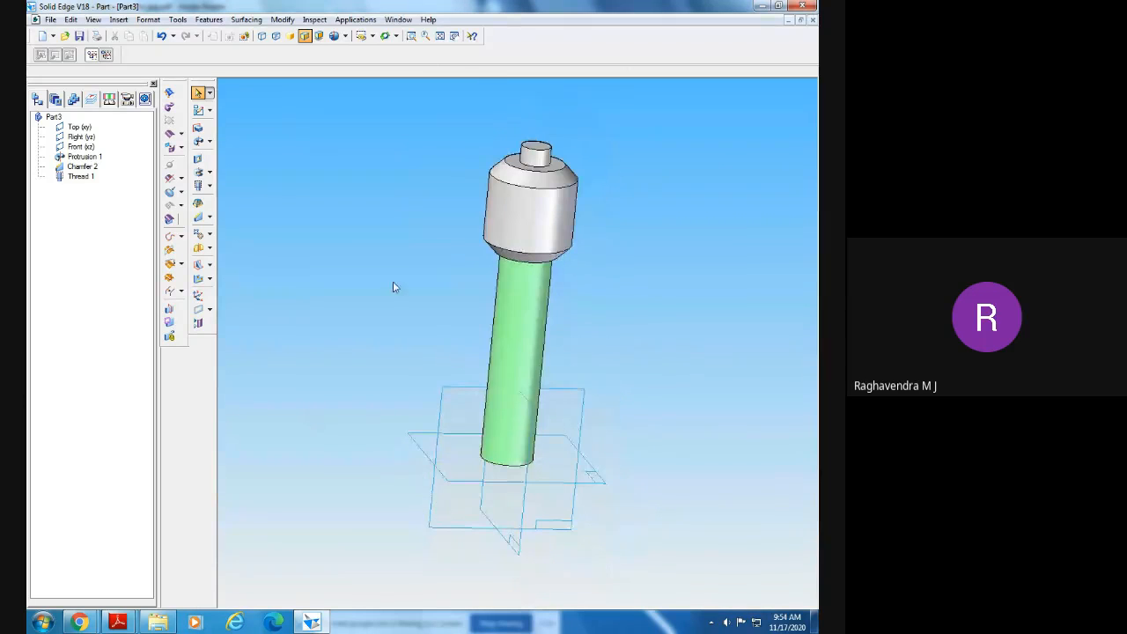
middle_click_drag(649, 358, 373, 302)
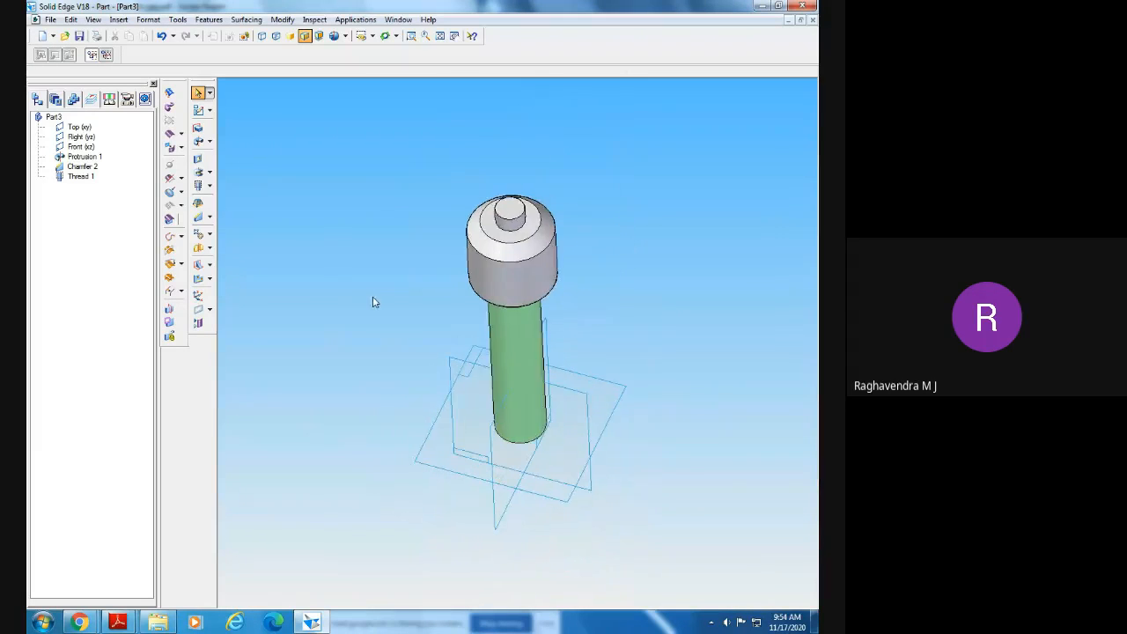
middle_click_drag(345, 352, 332, 340)
- Switch to the spindle drawing in Adobe Reader and study the M12 hole in the head's end
left_click(312, 623)
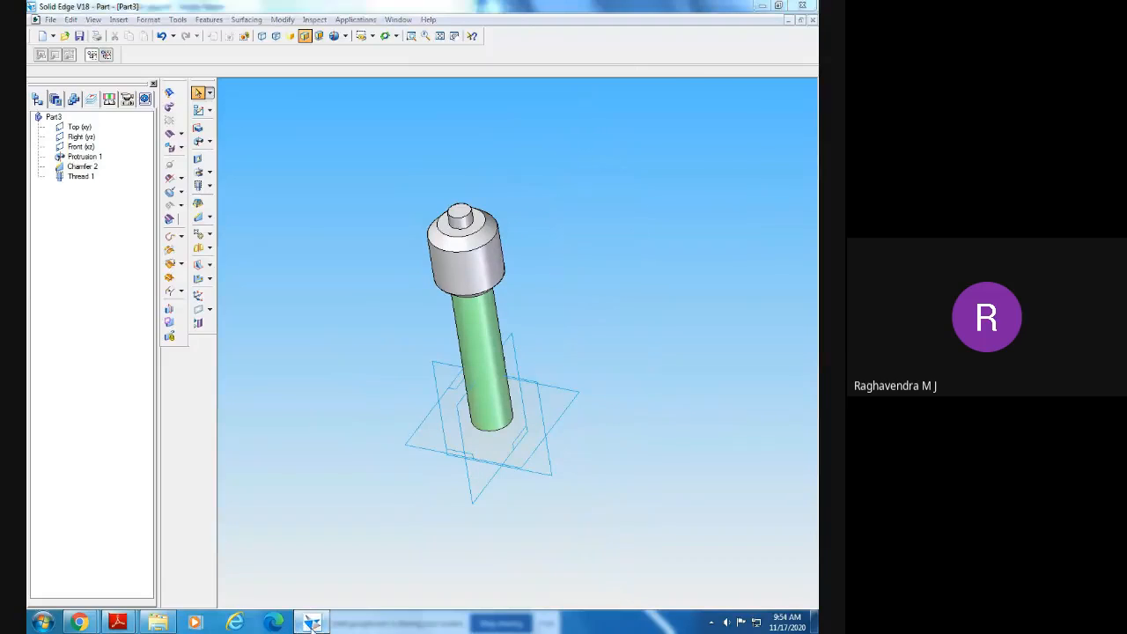
left_click(717, 443)
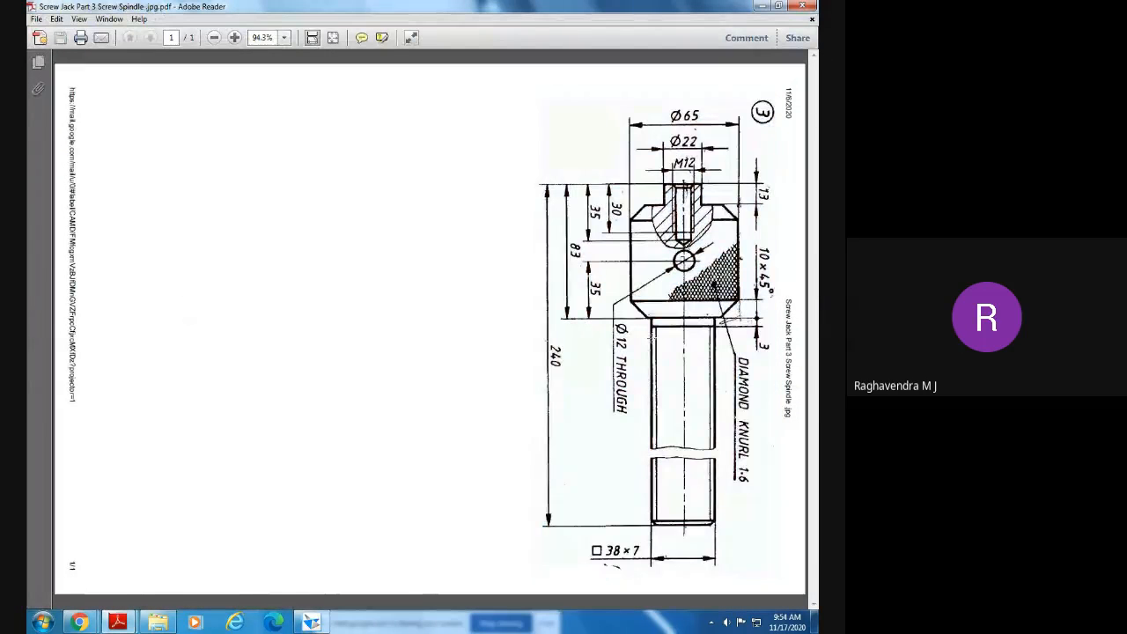
left_click(694, 223)
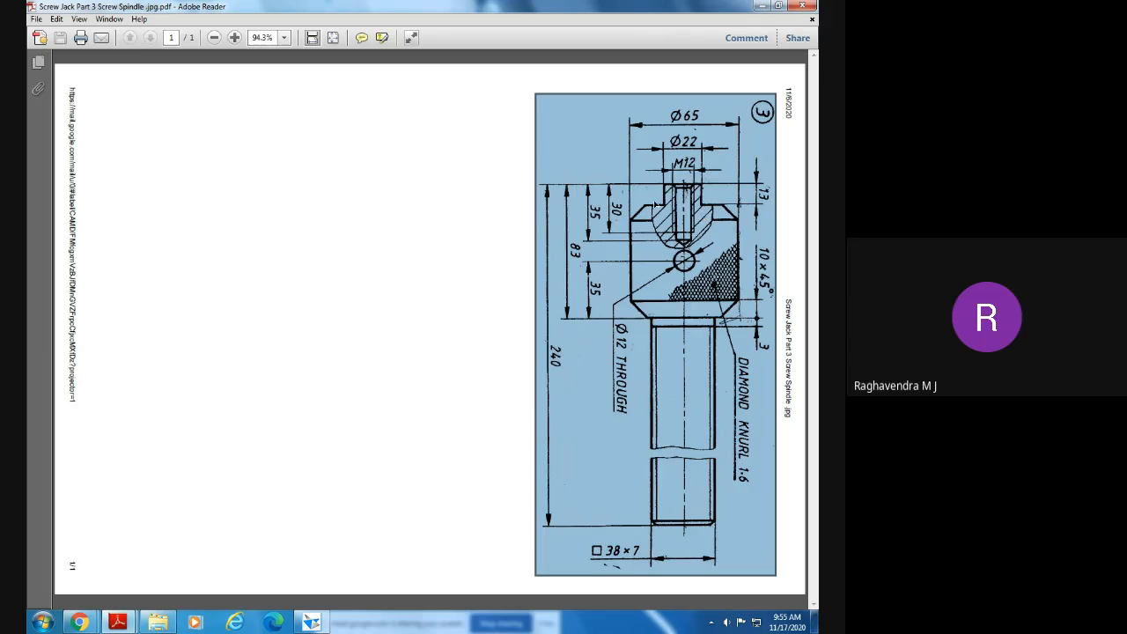
- Switch back to Solid Edge and start a Hole feature on the small stub's end face, checking the M12 callout in the drawing
left_click(311, 623)
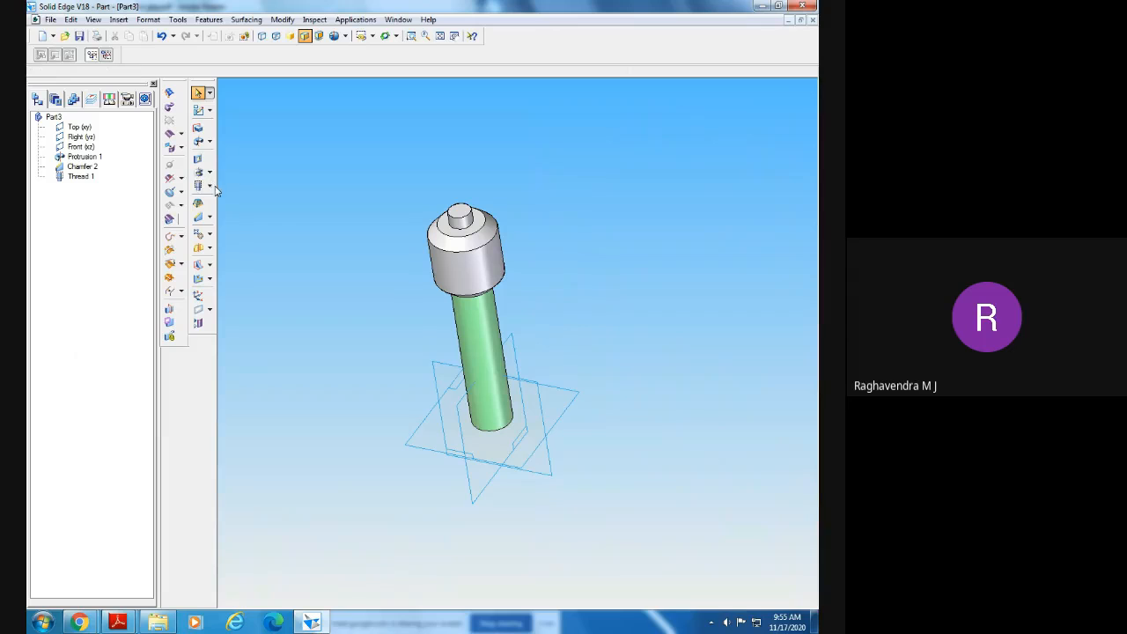
left_click(209, 187)
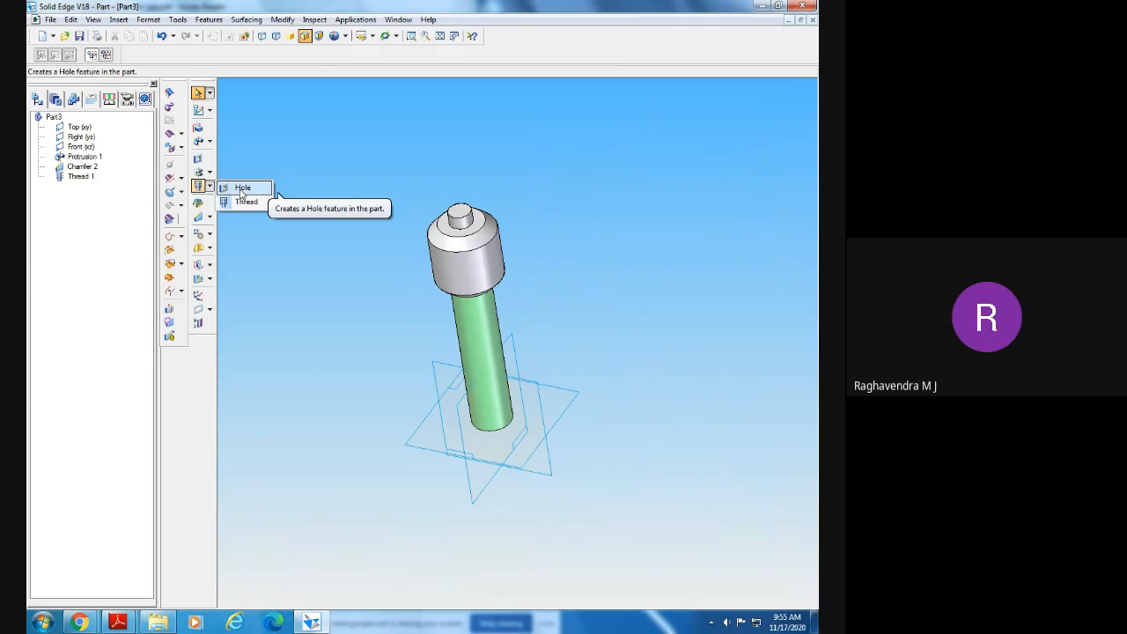
left_click(243, 189)
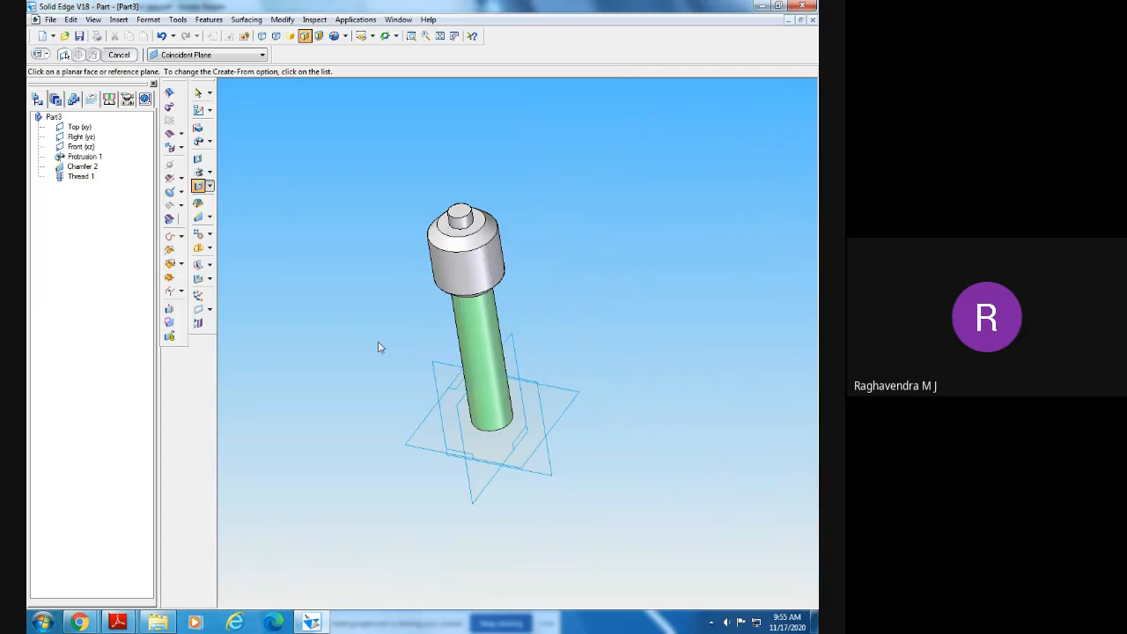
left_click(411, 35)
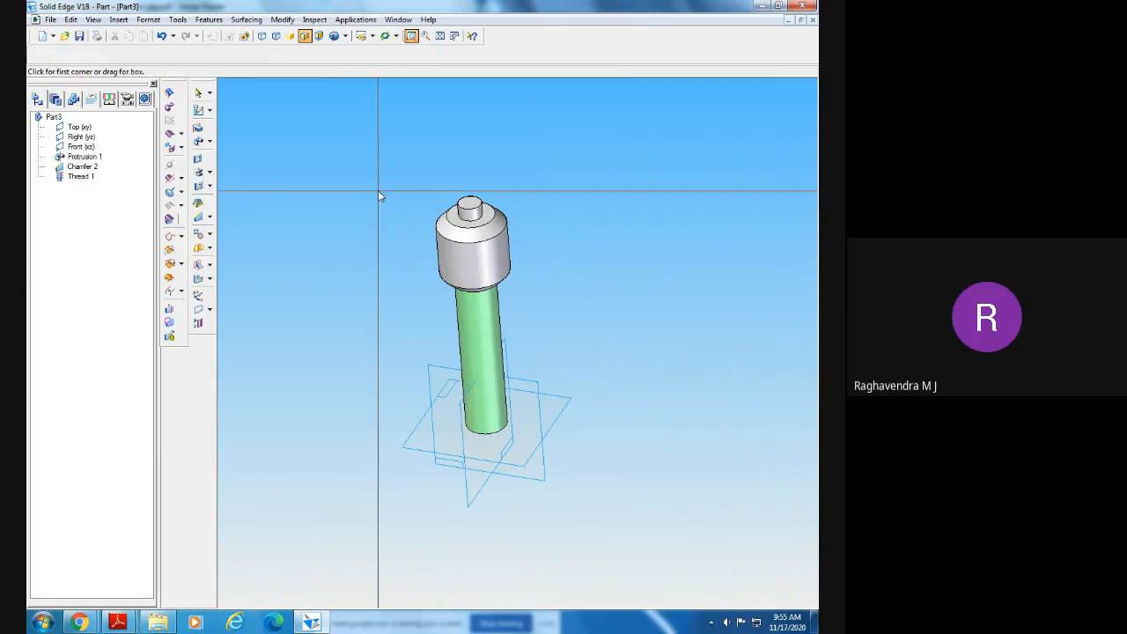
left_click_drag(378, 190, 629, 272)
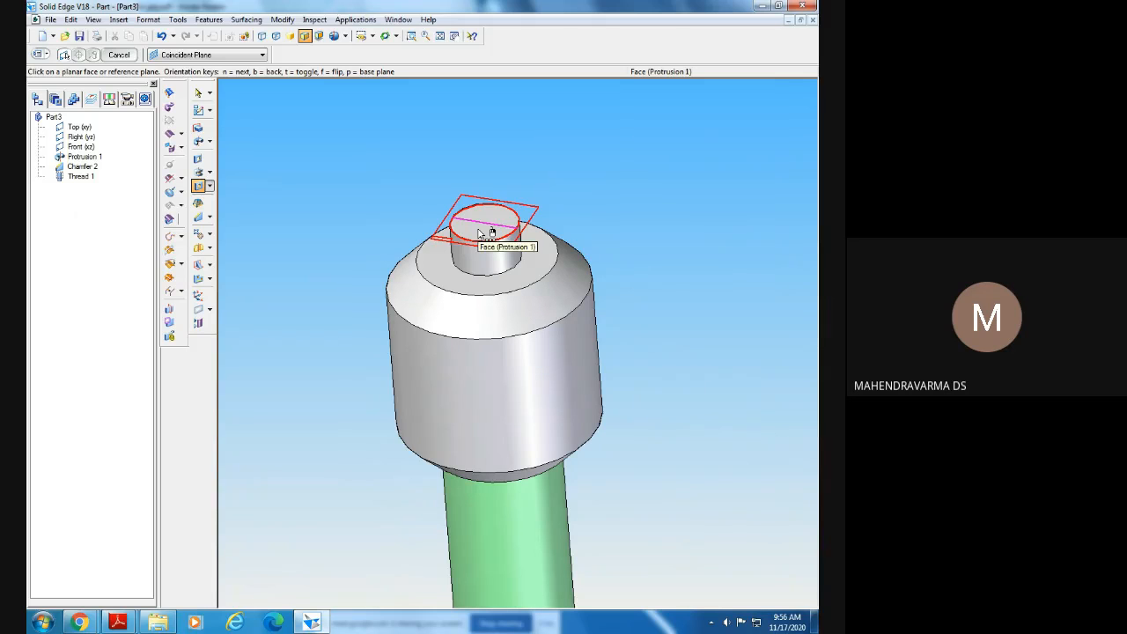
mouse_move(117, 622)
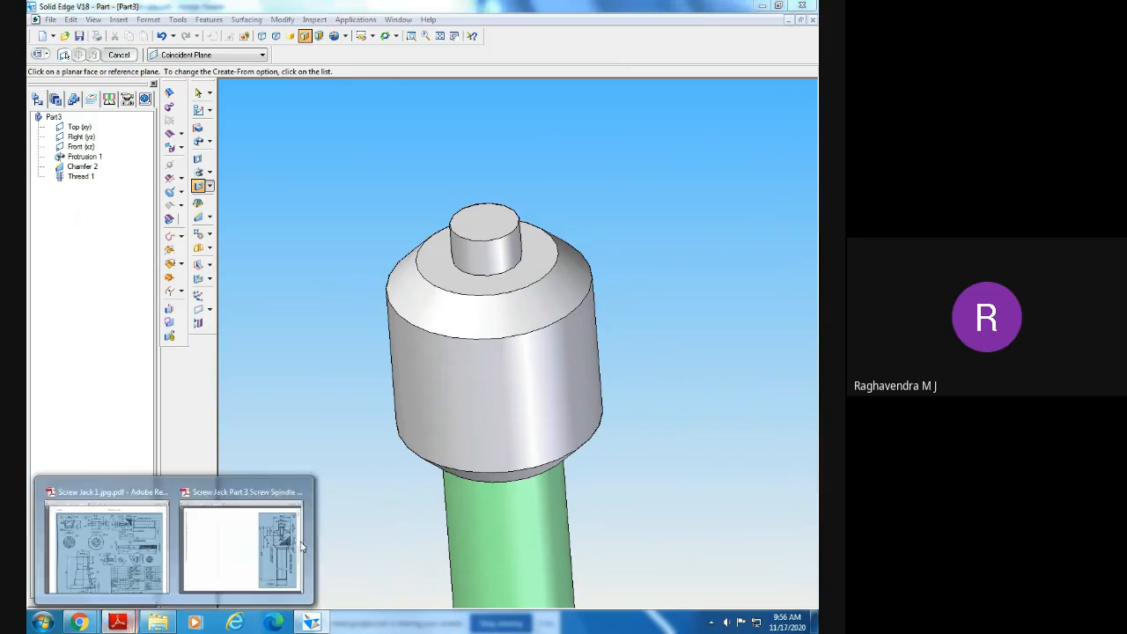
left_click(244, 555)
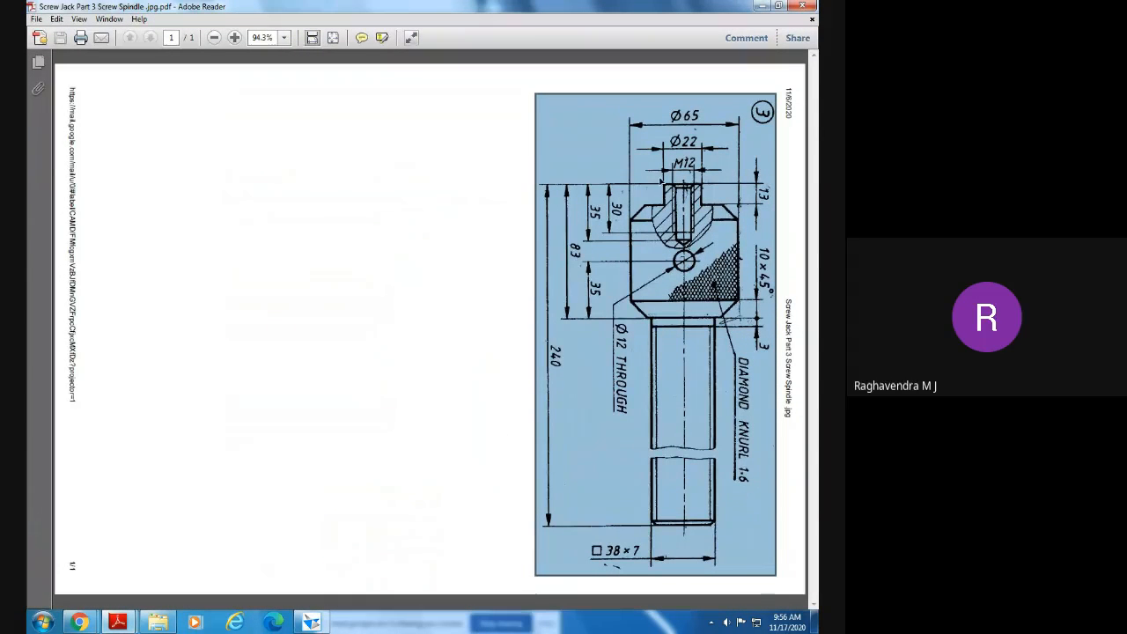
left_click(312, 622)
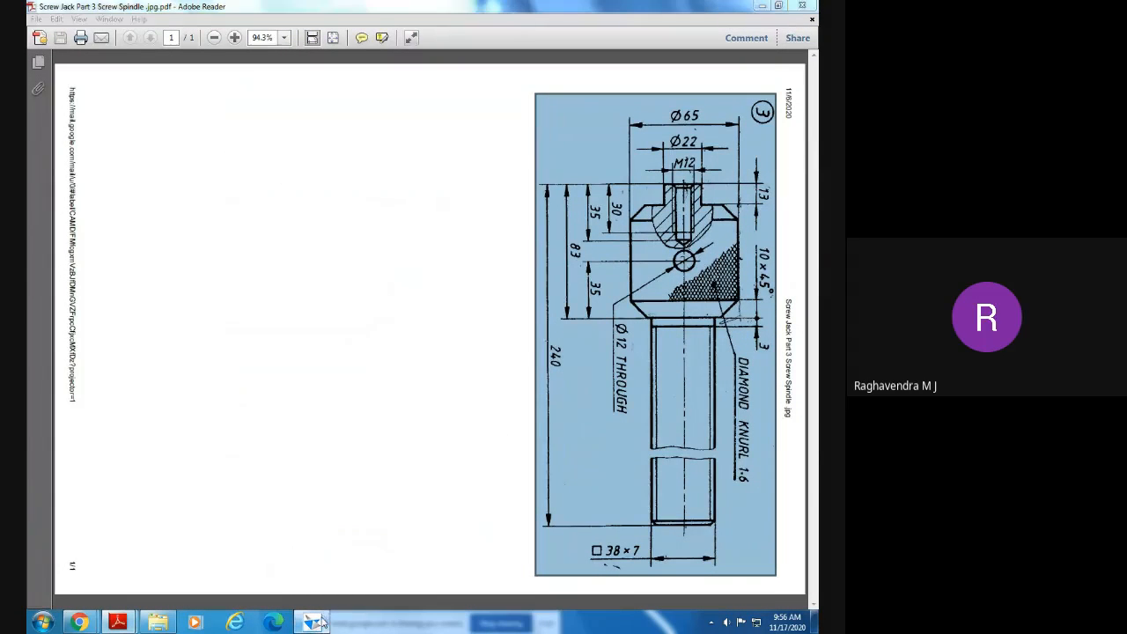
left_click(479, 230)
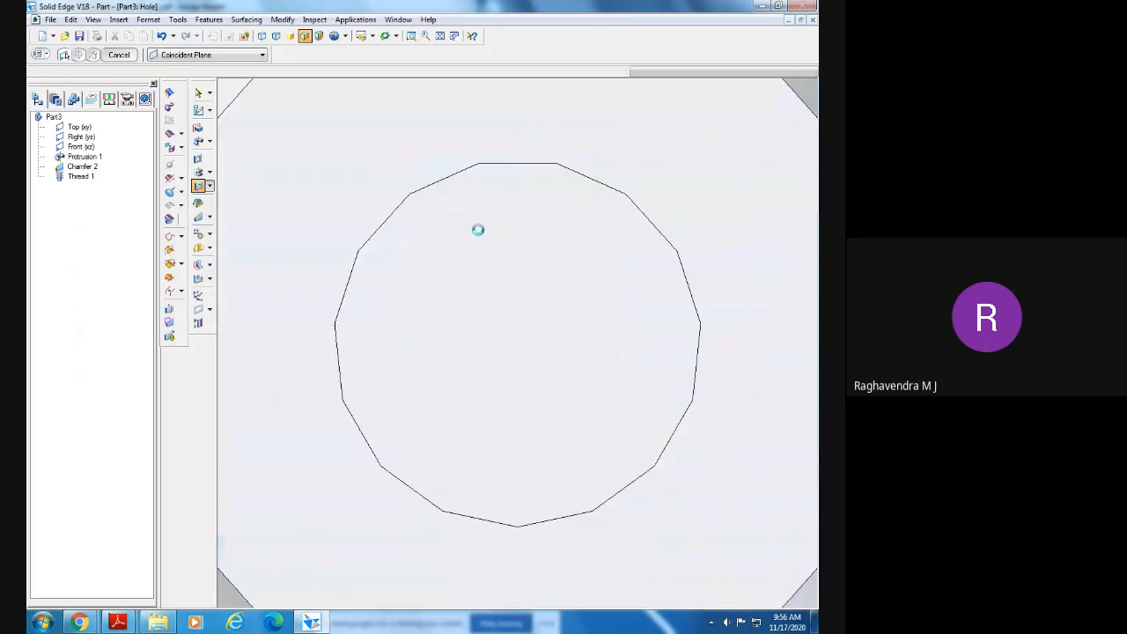
- Fit the view, open the hole's options and set its type to Countersink after comparing it with Counterbore
left_click(445, 36)
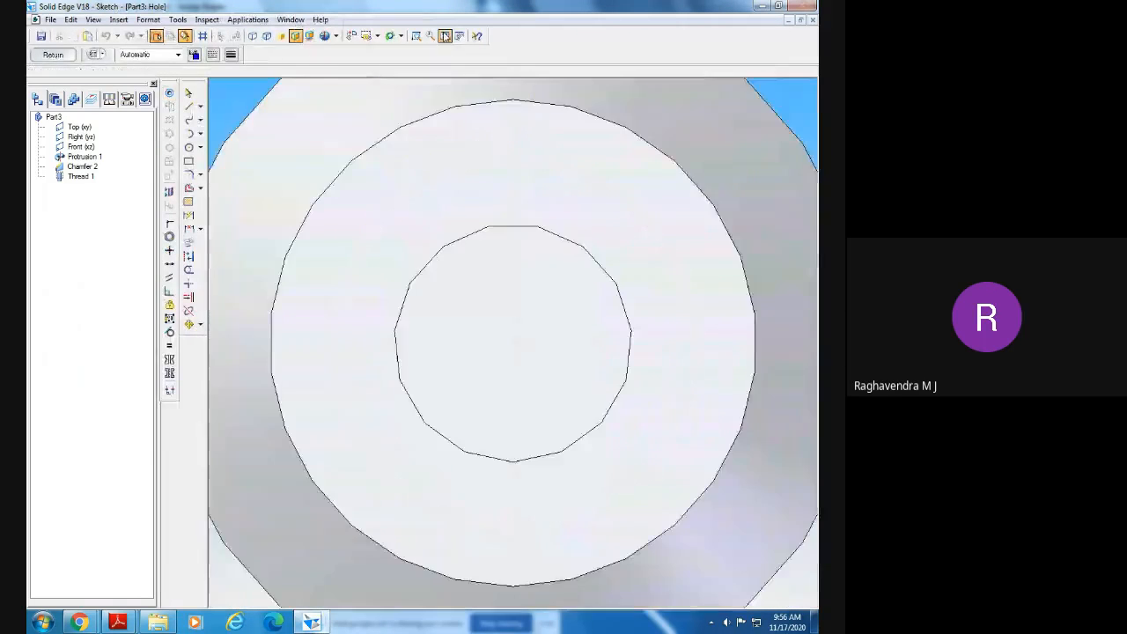
left_click(96, 54)
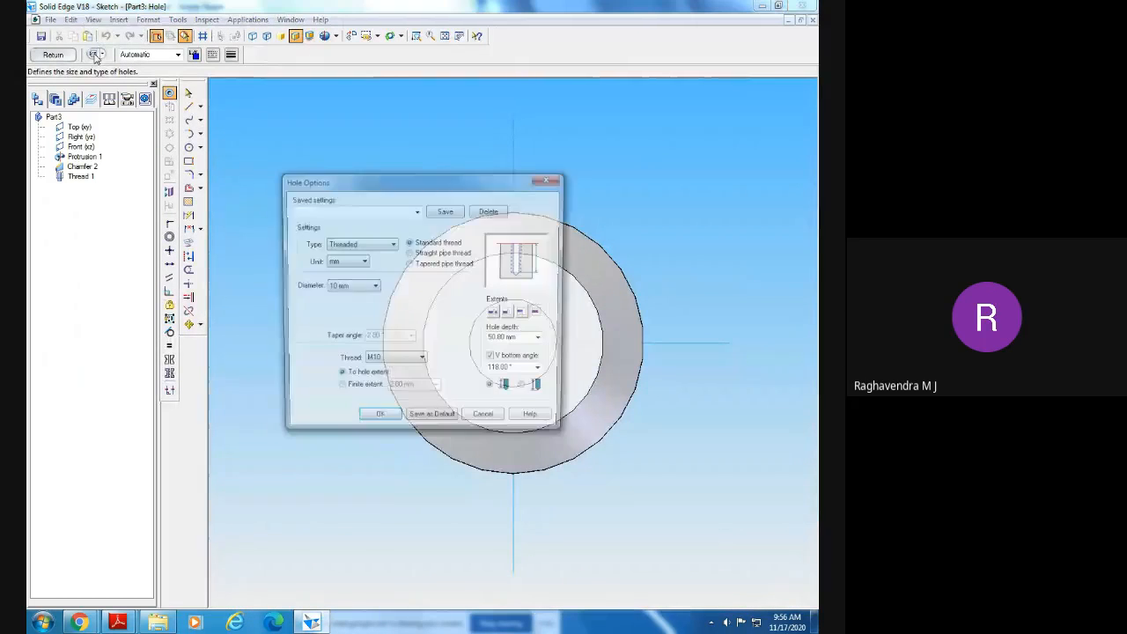
left_click(380, 248)
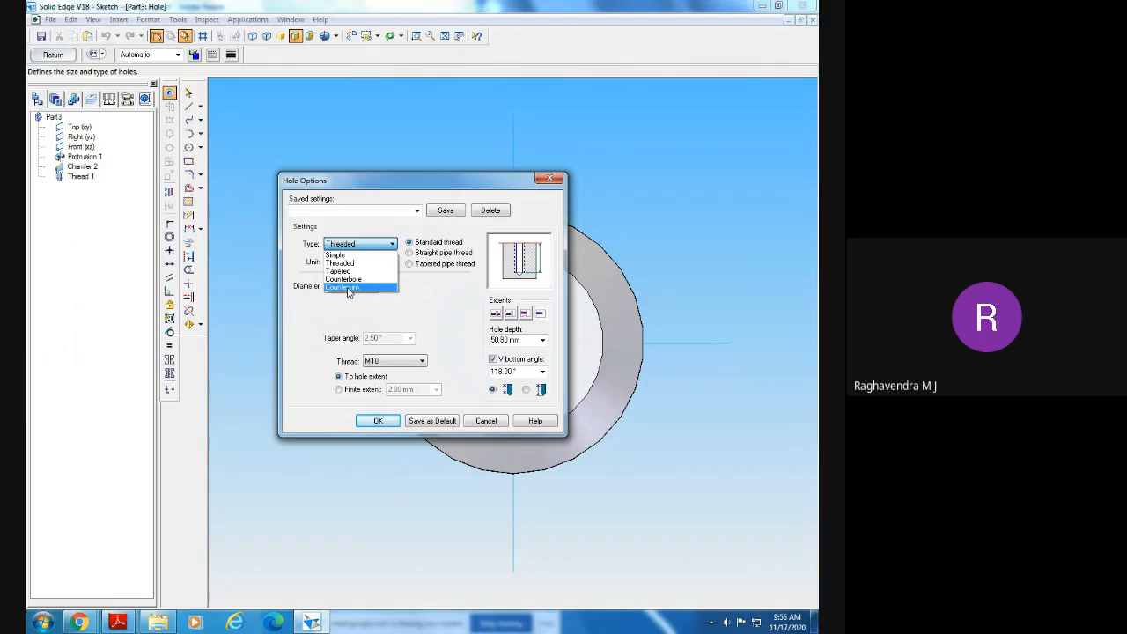
left_click(348, 288)
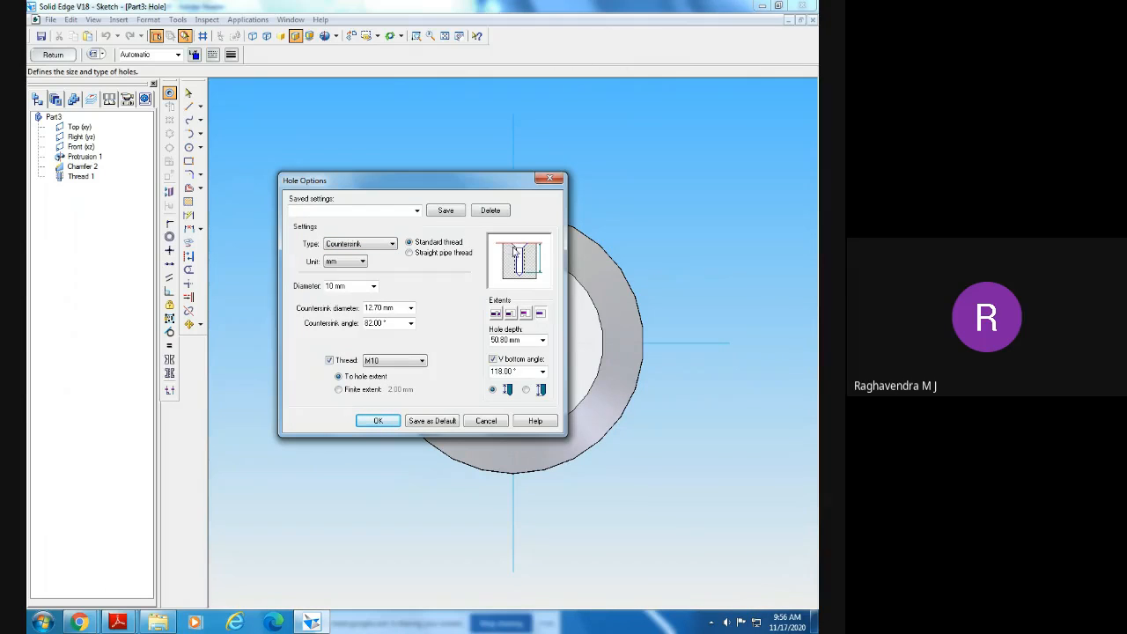
left_click(365, 249)
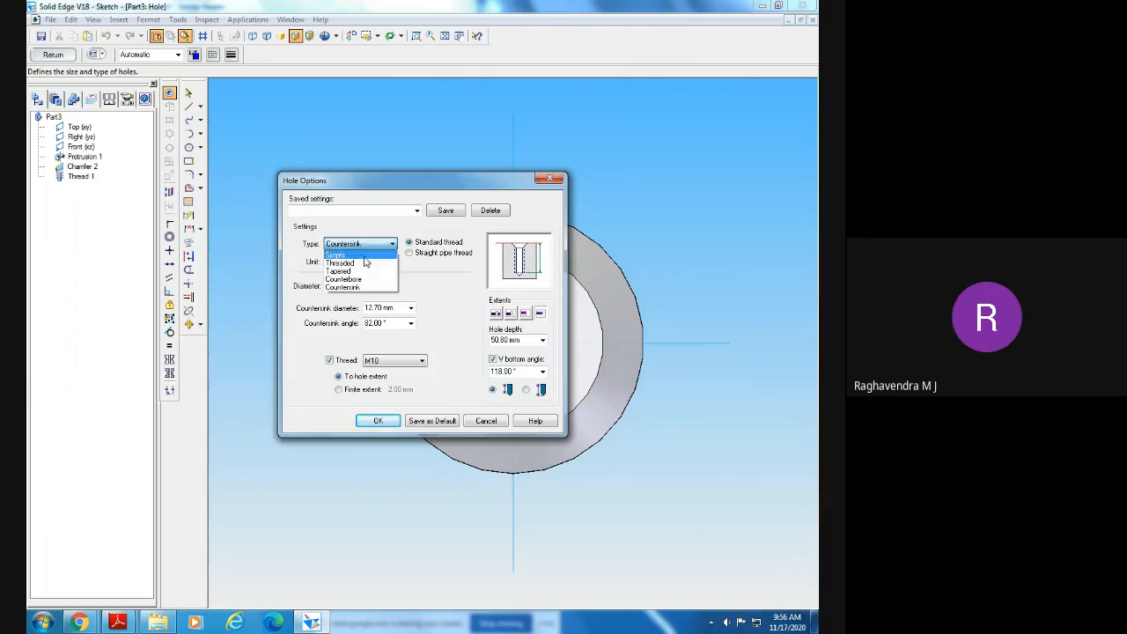
left_click(367, 280)
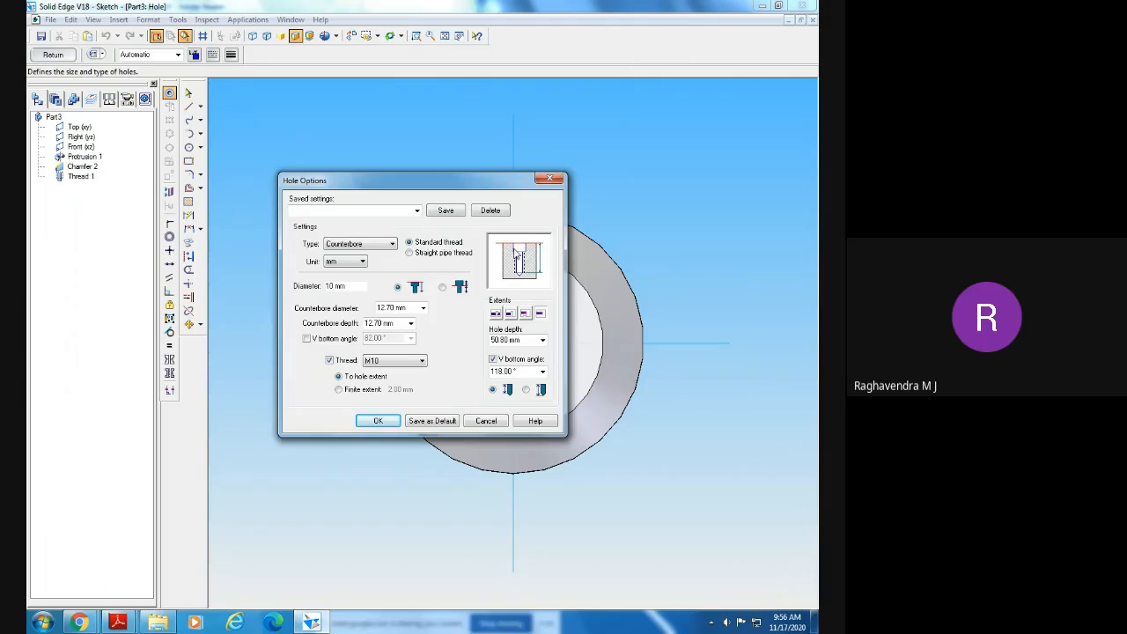
left_click(371, 246)
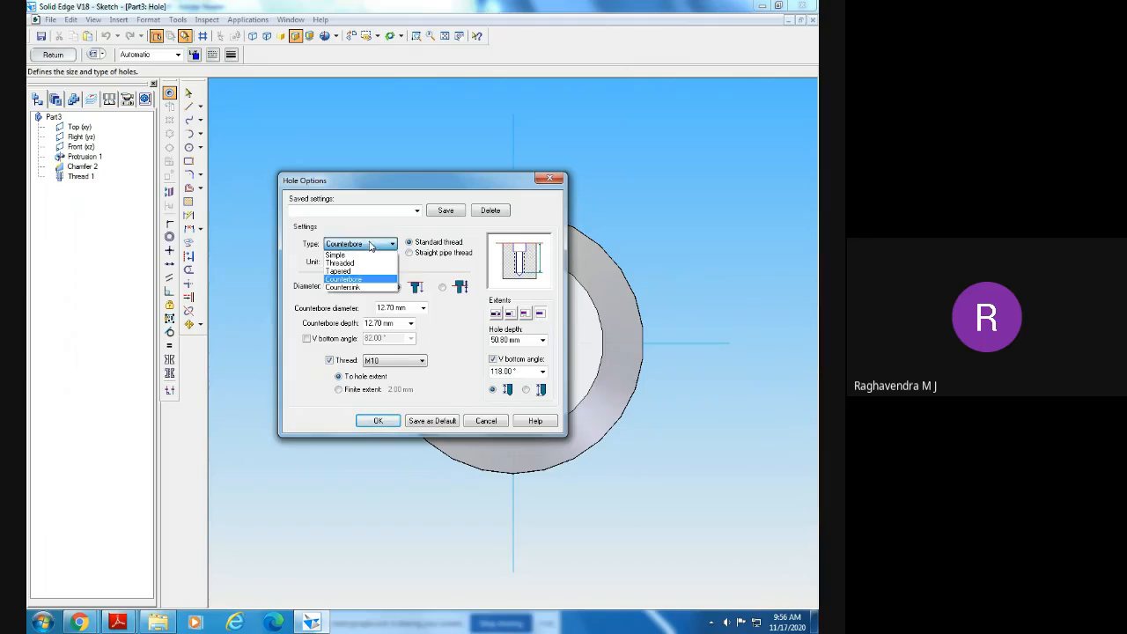
left_click(358, 289)
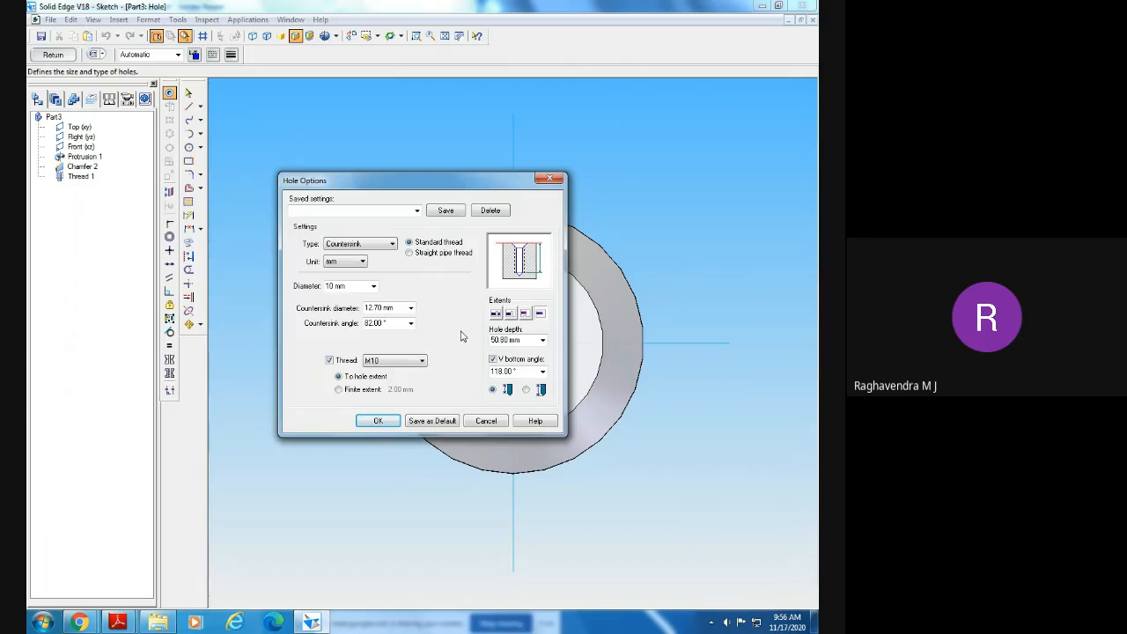
- Check the hole callout in the spindle drawing in Adobe Reader, and set the hole's thread to M12 in Solid Edge
left_click(117, 623)
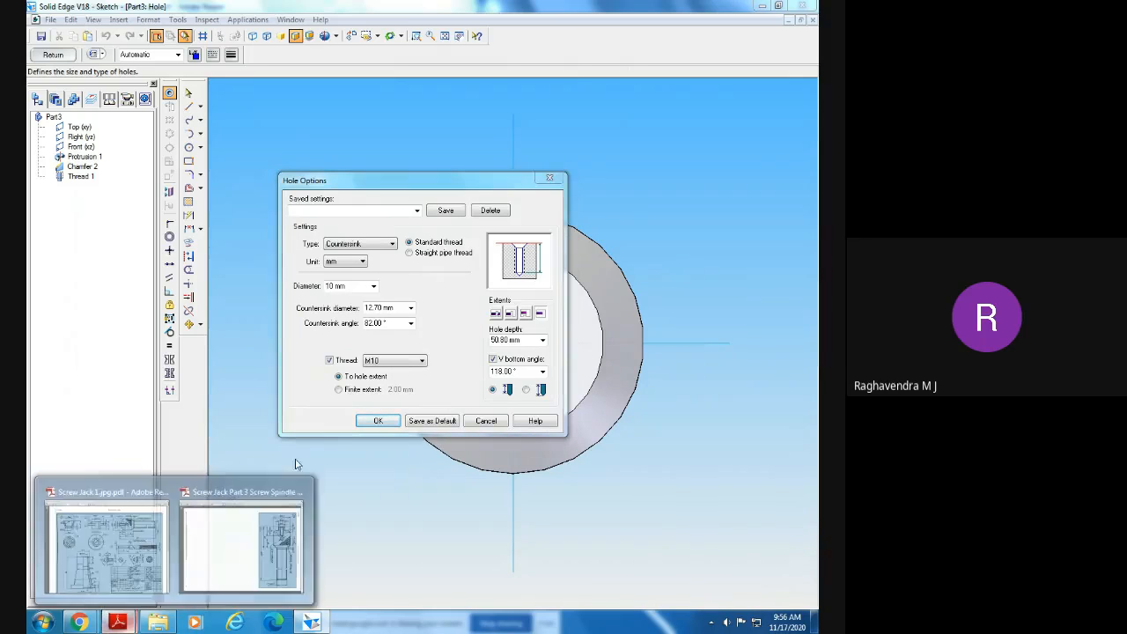
left_click(246, 560)
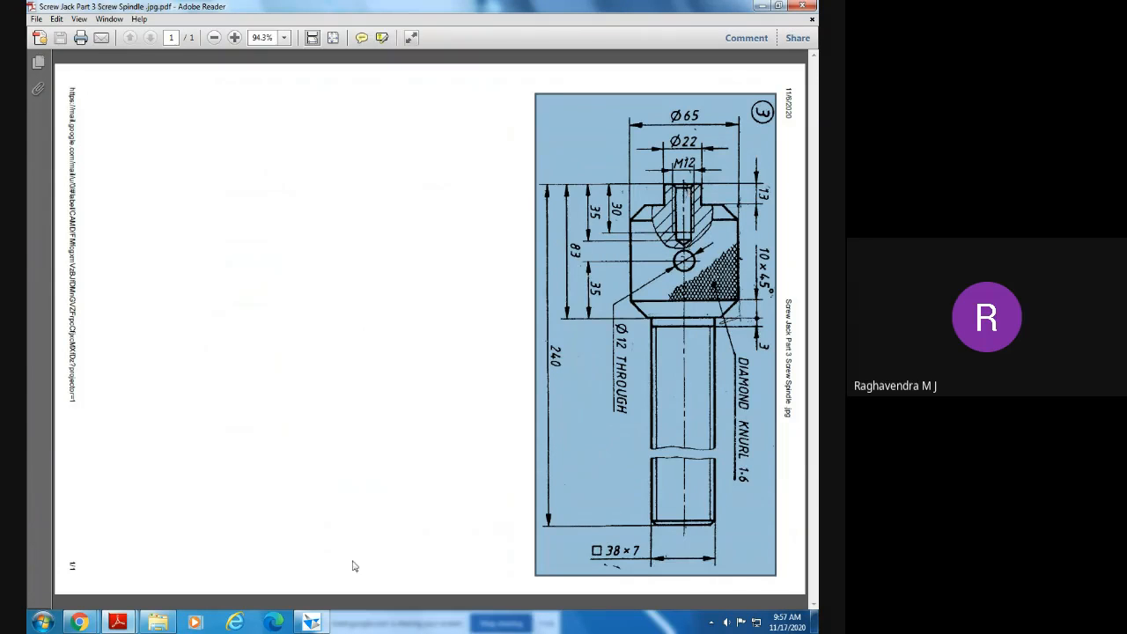
left_click(330, 618)
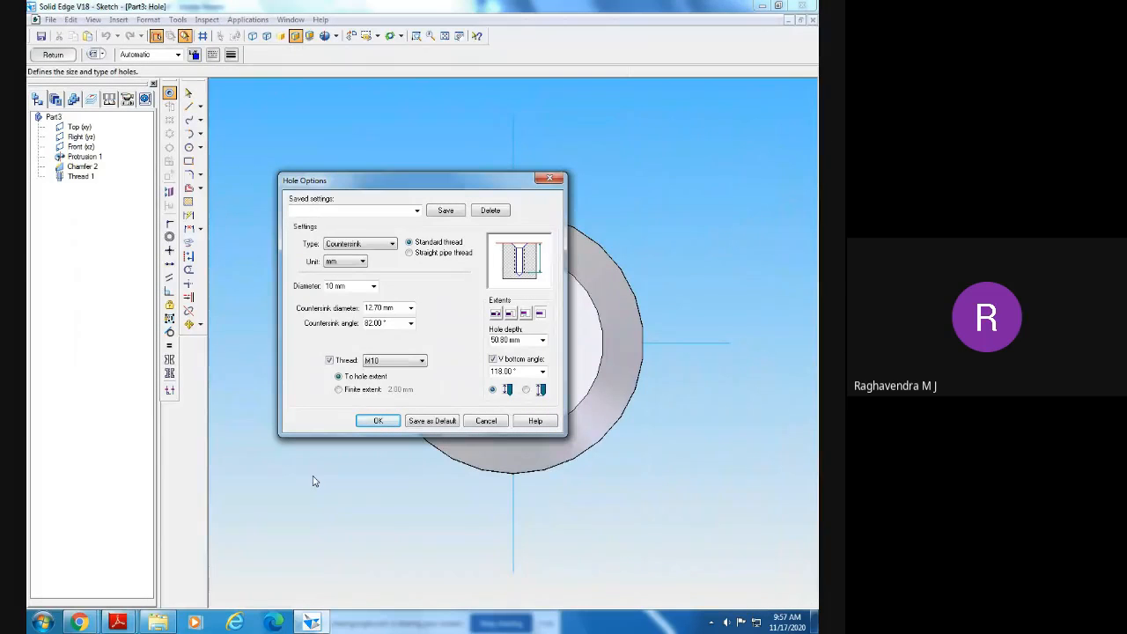
left_click(338, 376)
left_click(393, 361)
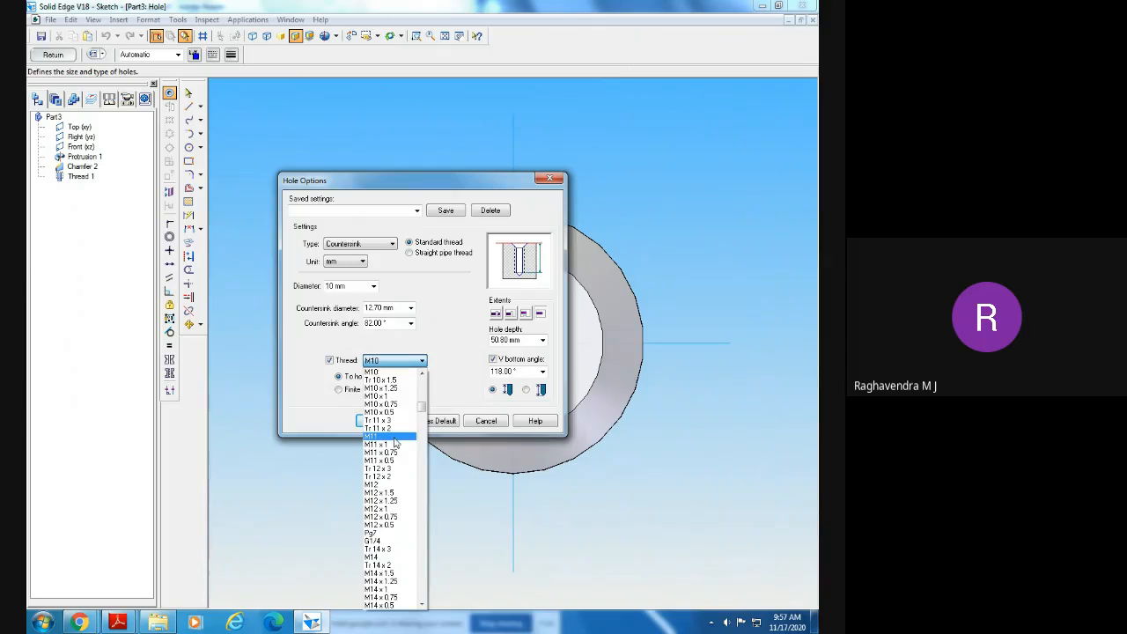
scroll(395, 443, "down", 1)
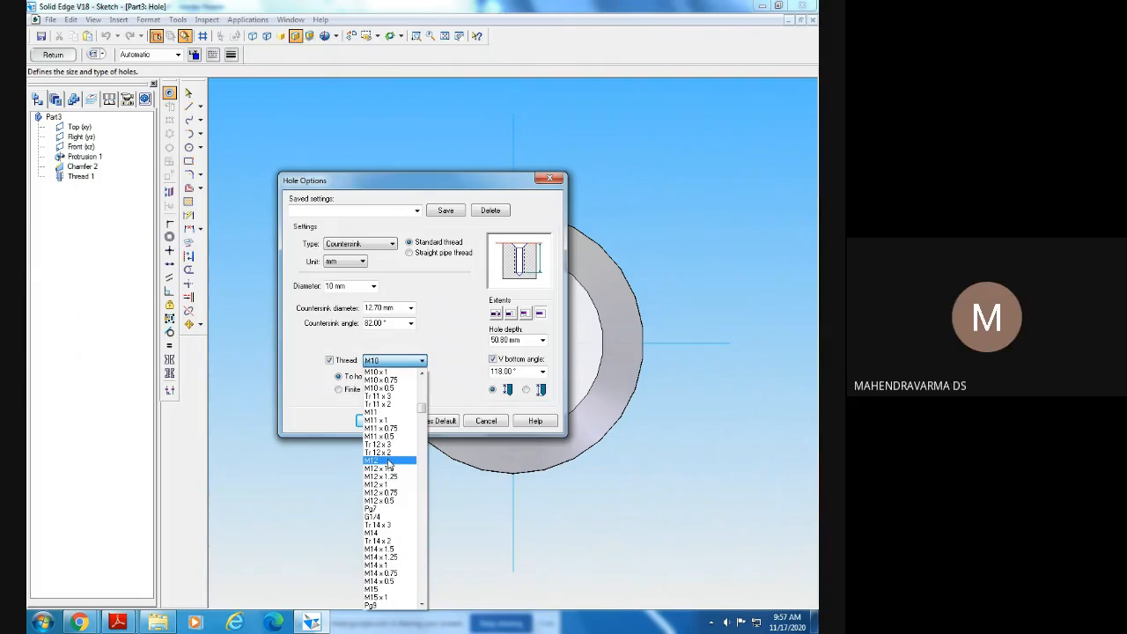
left_click(390, 461)
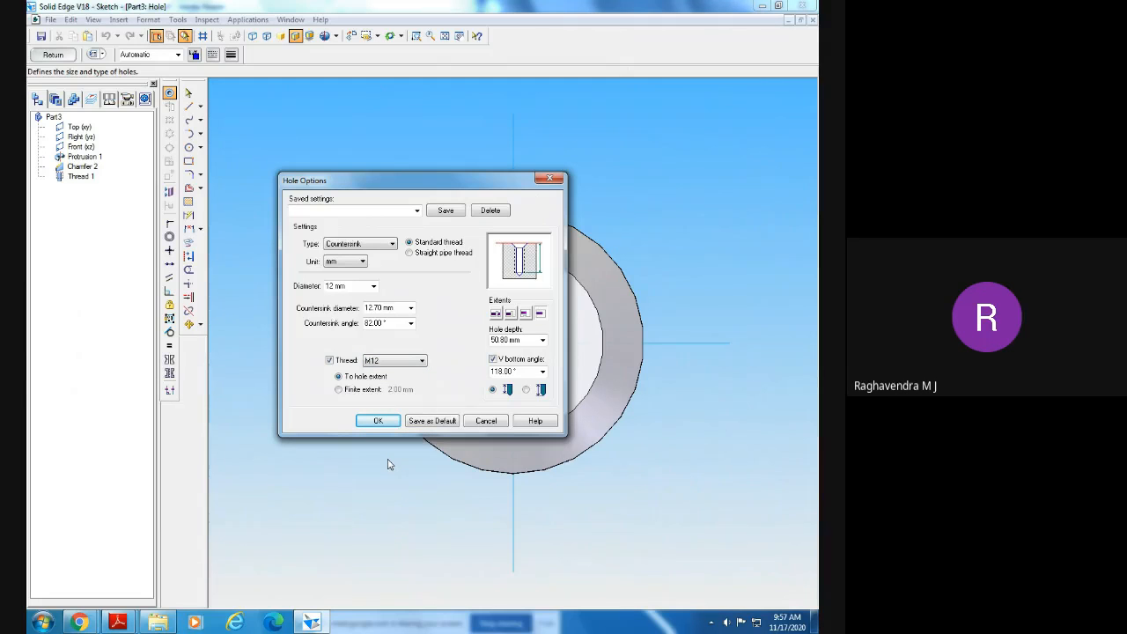
- Recheck the hole in the Adobe Reader drawings, and set the countersink angle to 90° in Solid Edge
left_click(347, 287)
left_click(313, 623)
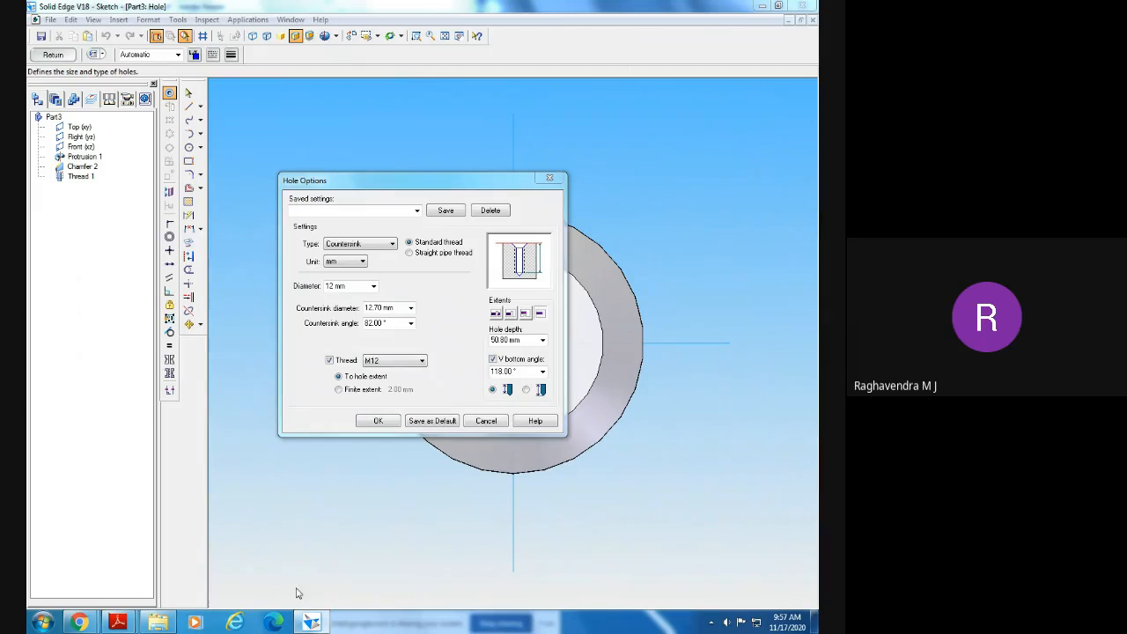
left_click(121, 622)
left_click(113, 540)
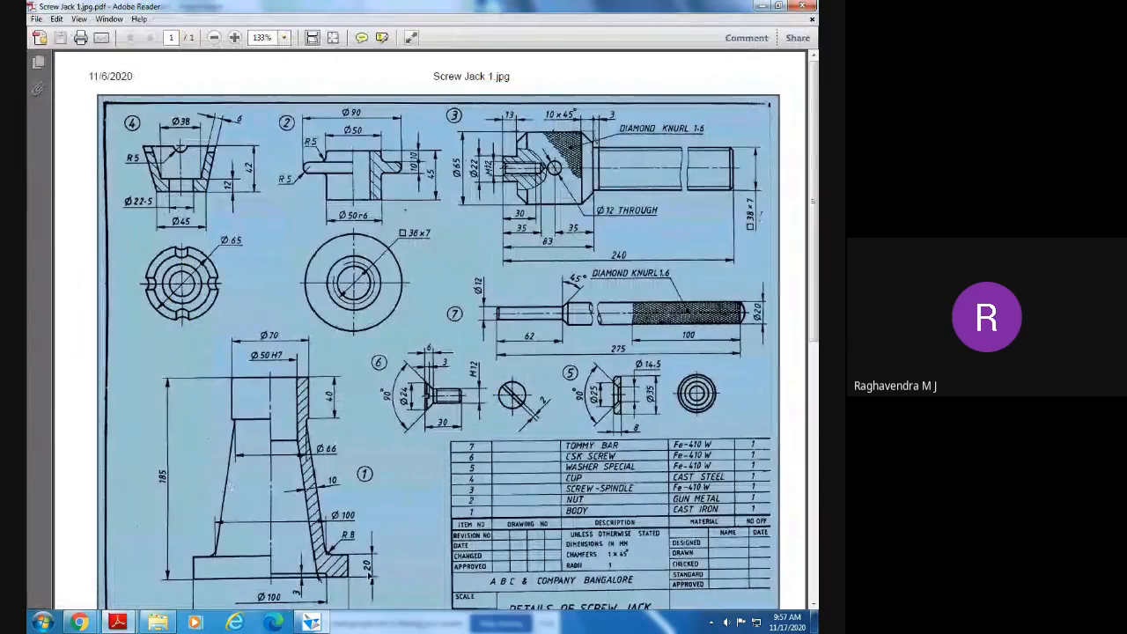
left_click(118, 623)
left_click(215, 544)
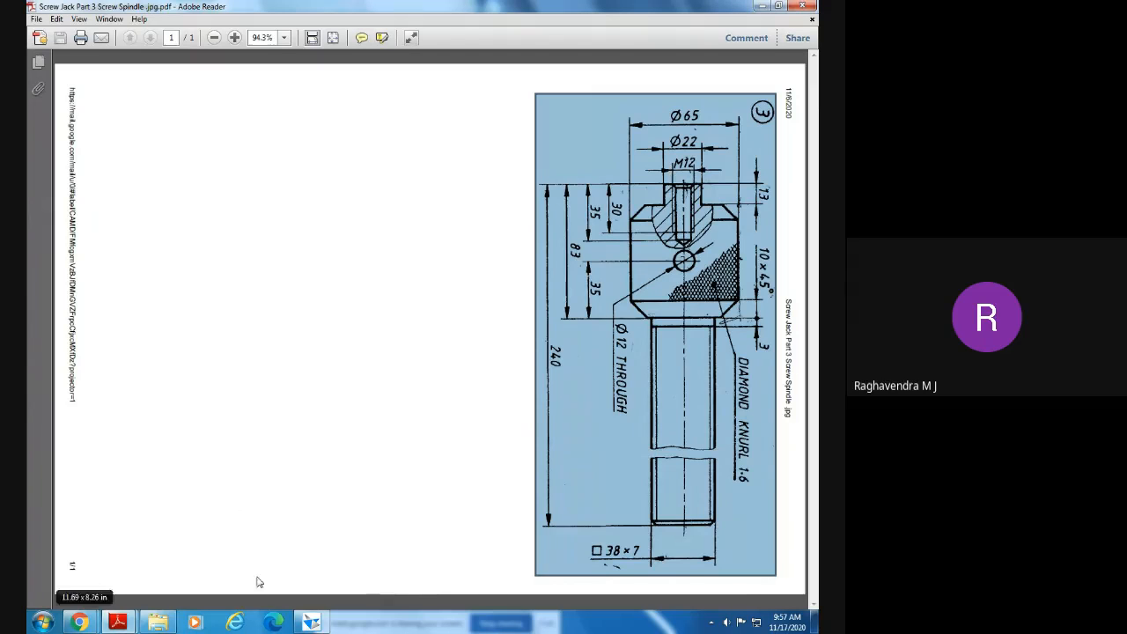
left_click(314, 623)
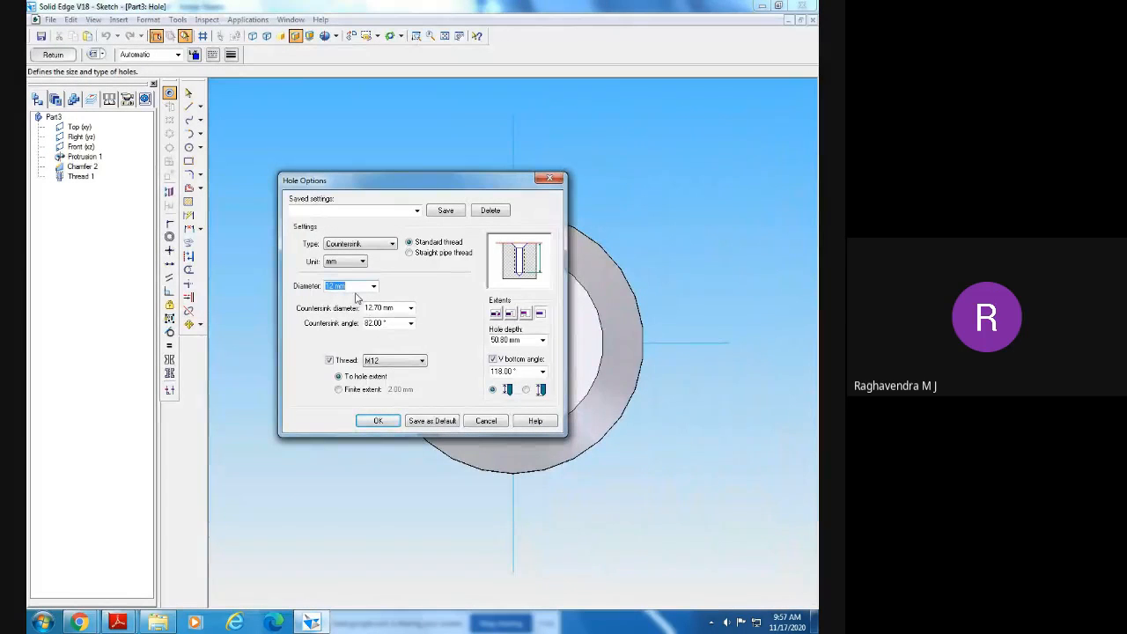
left_click(410, 323)
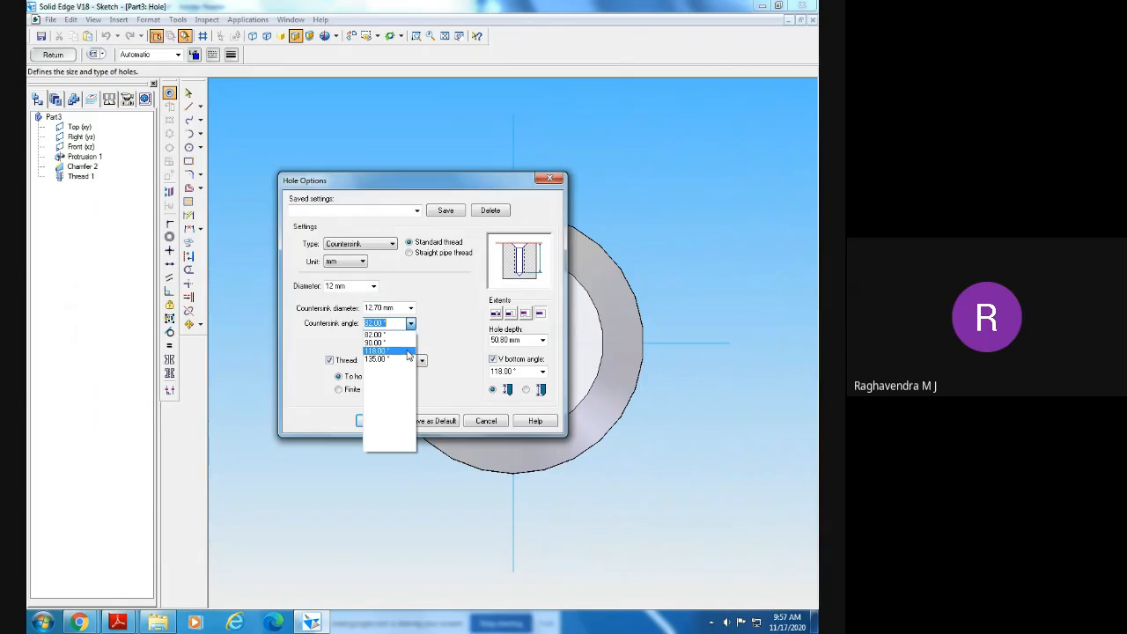
left_click(403, 344)
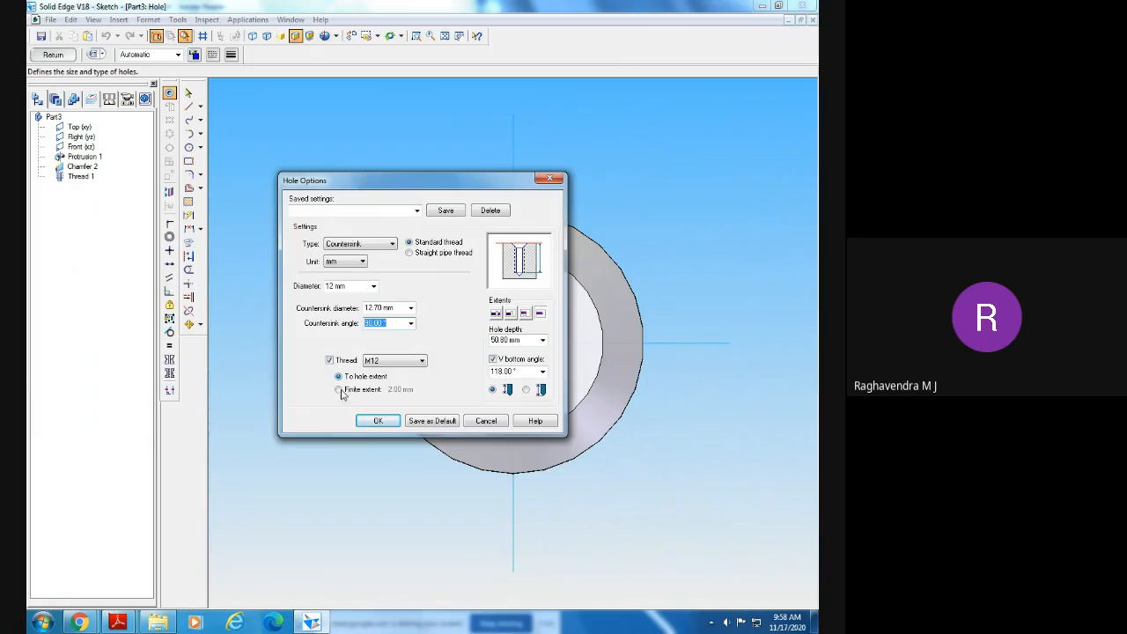
- Limit the M12 thread to a finite extent of 30 mm
left_click(339, 390)
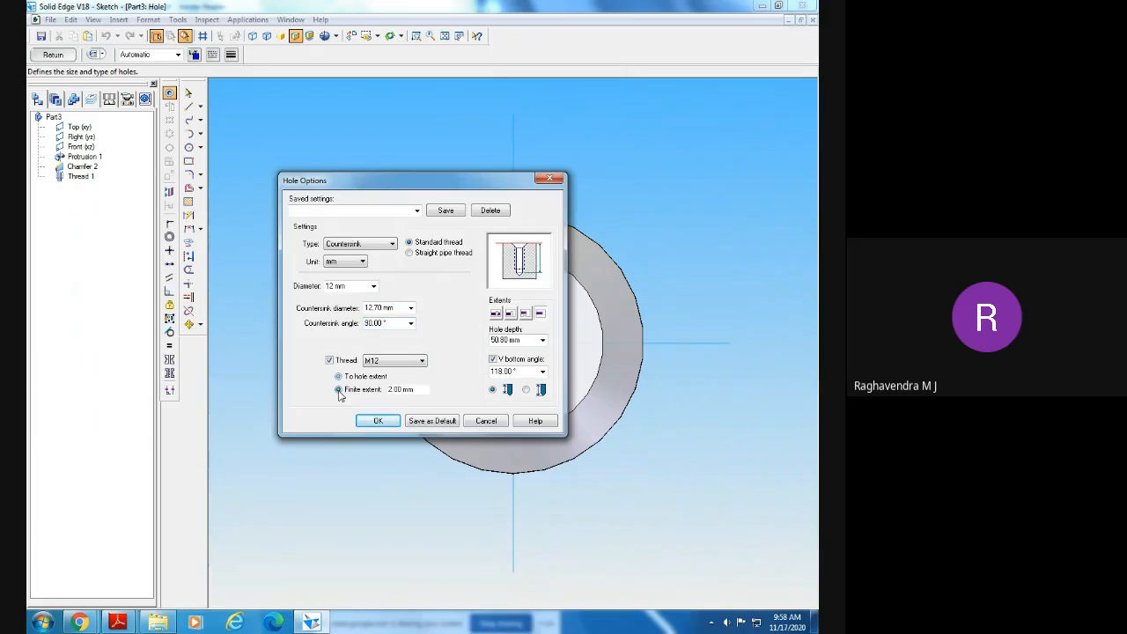
left_click(411, 390)
type("30")
left_click(350, 393)
left_click(339, 377)
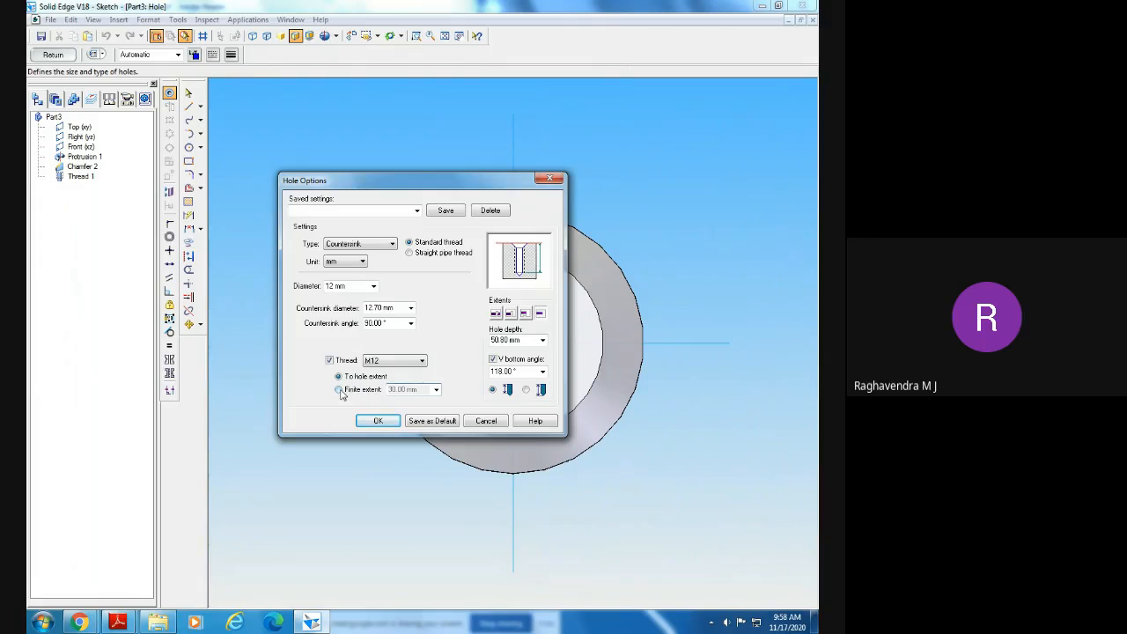
left_click(339, 390)
double_click(402, 388)
- Set the hole depth to 35 mm, checking the depth dimension in the Adobe Reader spindle drawing
double_click(527, 339)
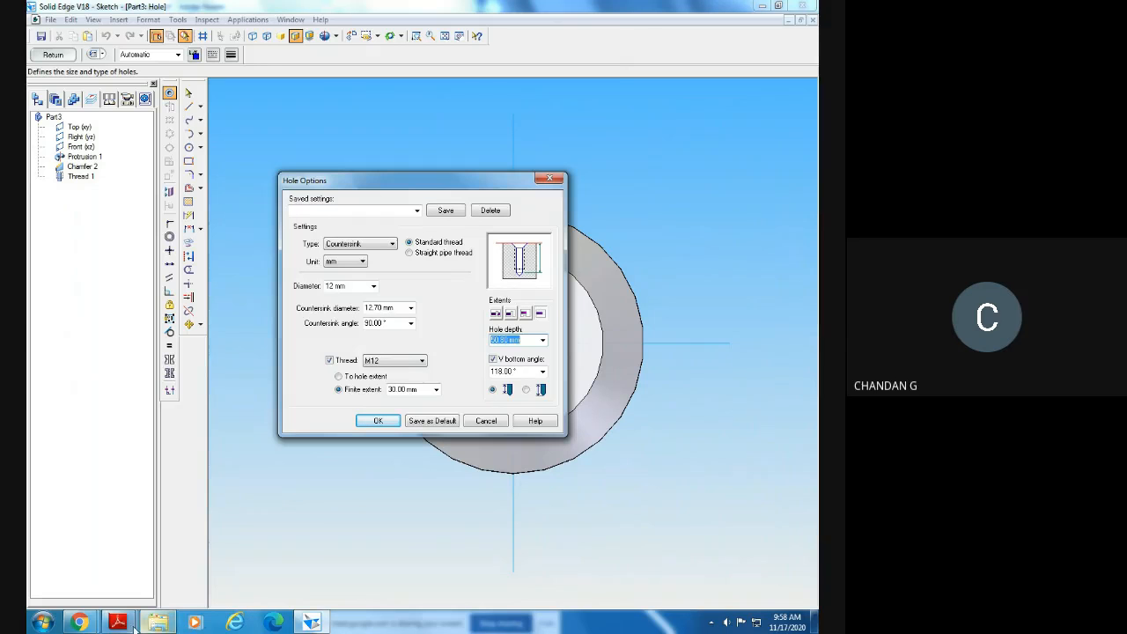
mouse_move(132, 624)
left_click(268, 552)
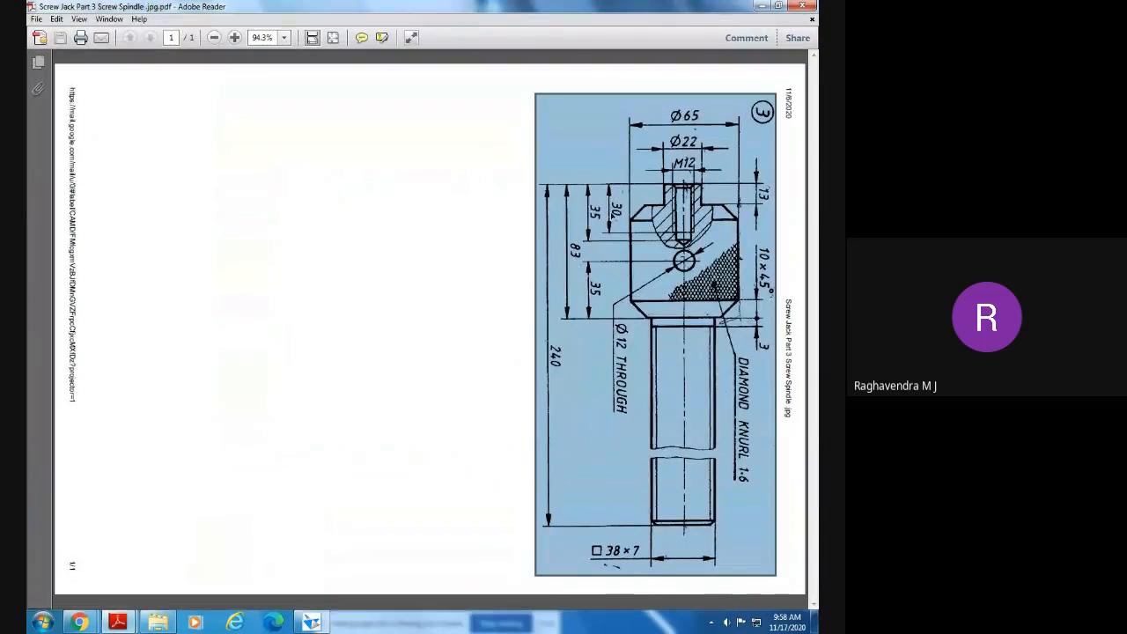
left_click(311, 623)
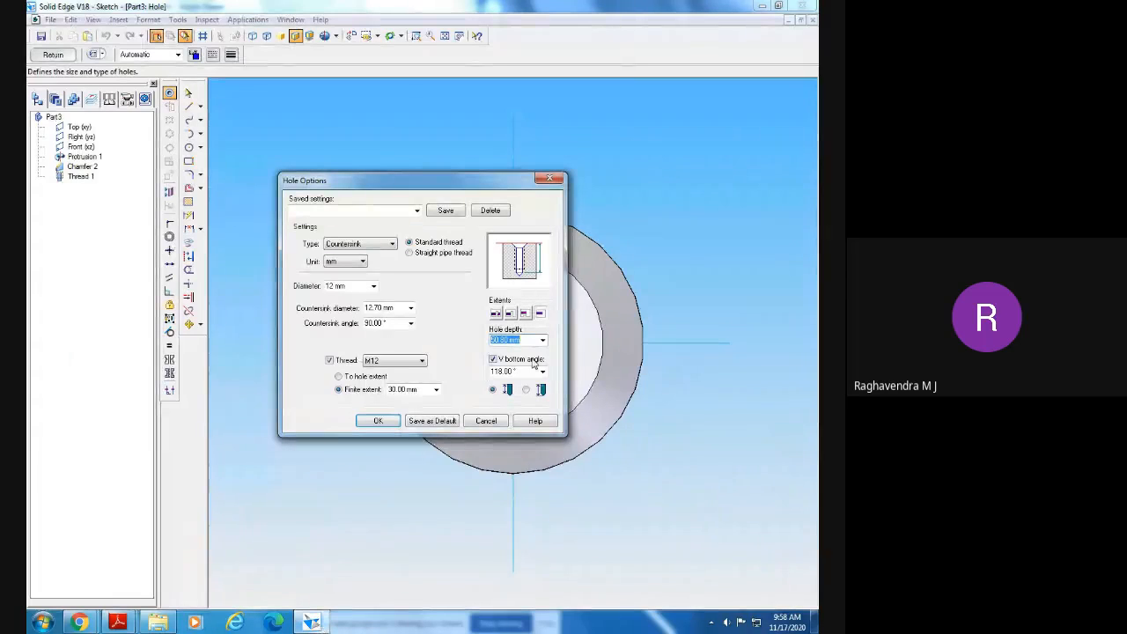
type("35")
- Check the hole's conical bottom in the Adobe Reader drawing, and keep the V bottom angle enabled at 118° in Solid Edge
left_click(117, 623)
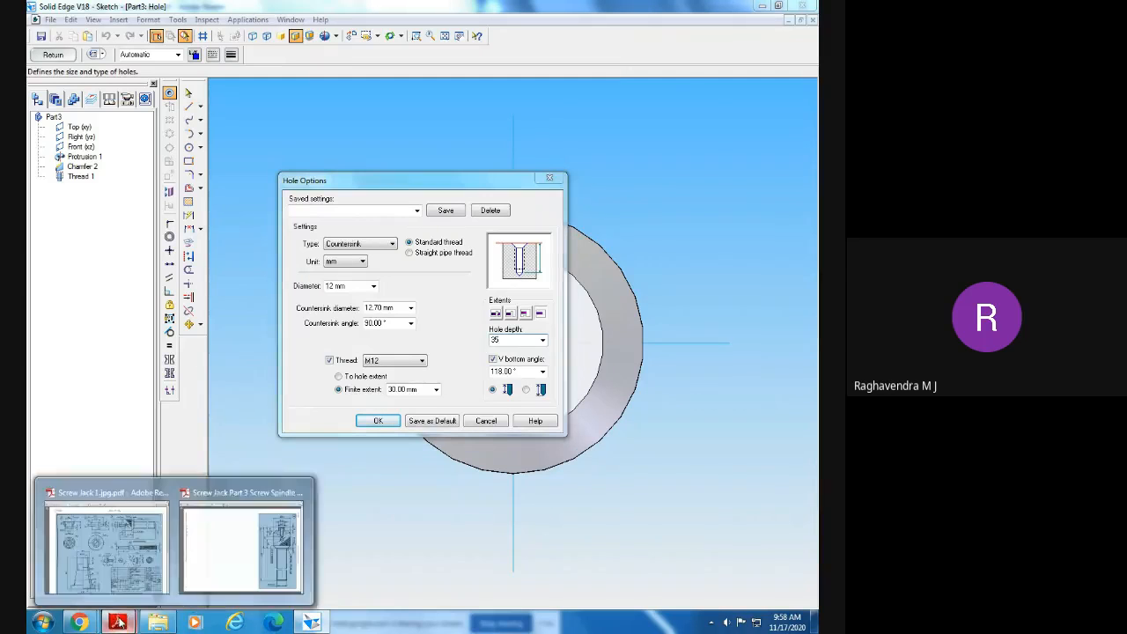
left_click(272, 554)
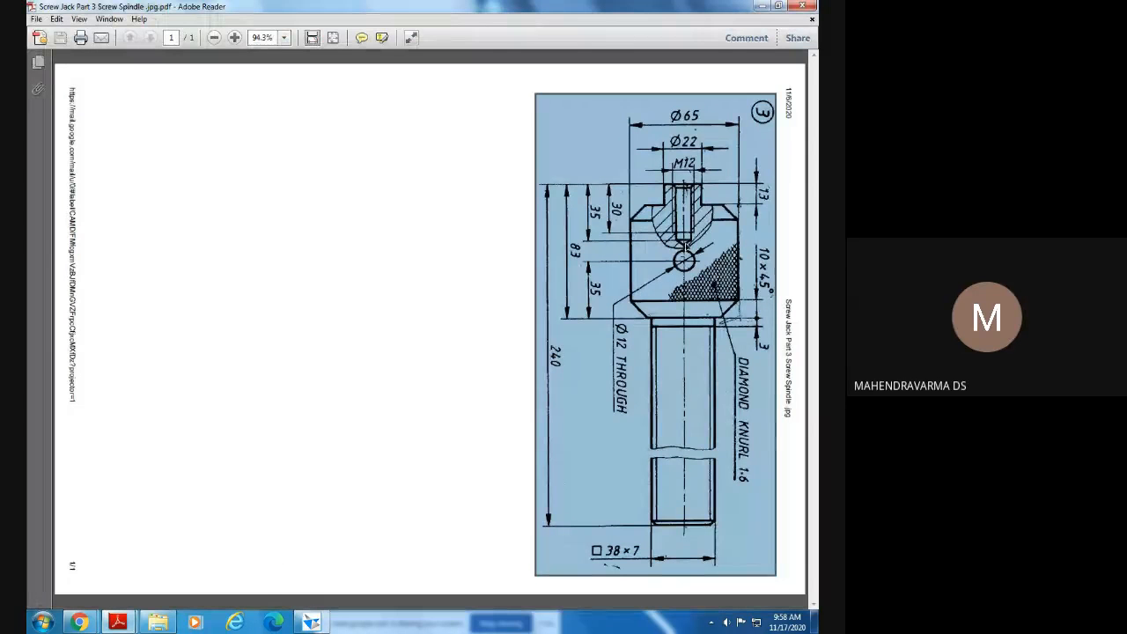
left_click(311, 623)
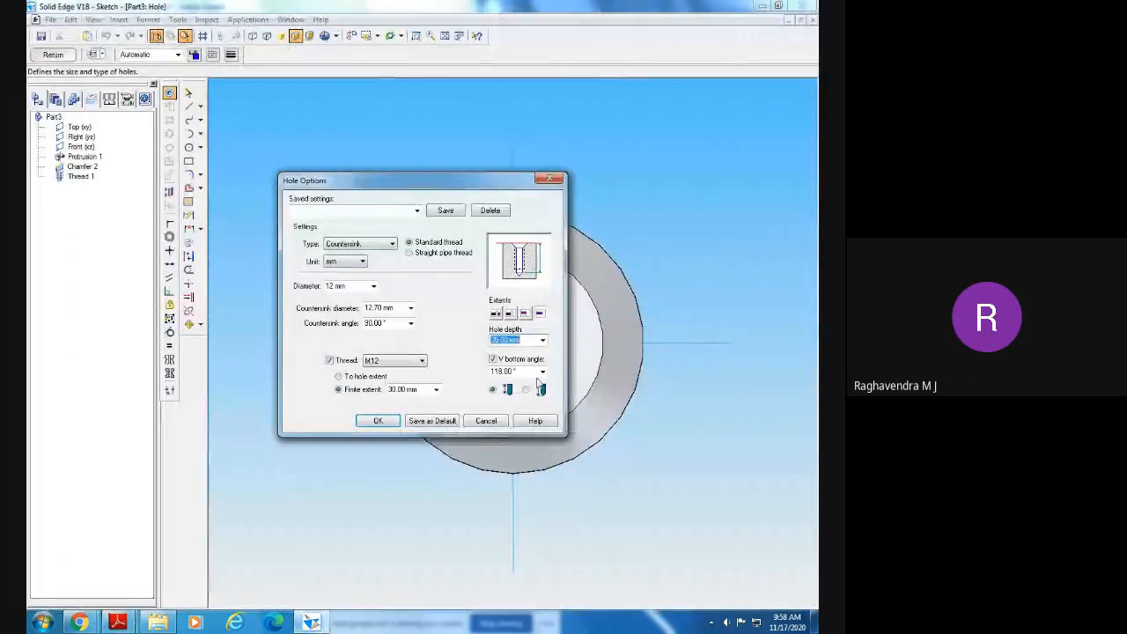
left_click(493, 360)
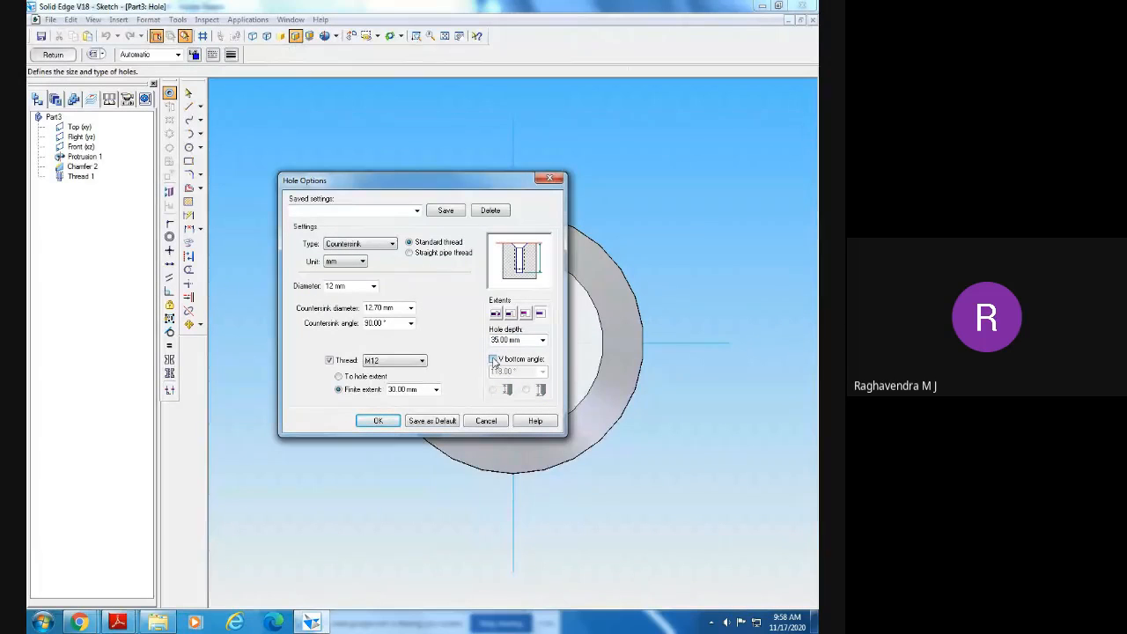
left_click(493, 360)
double_click(518, 371)
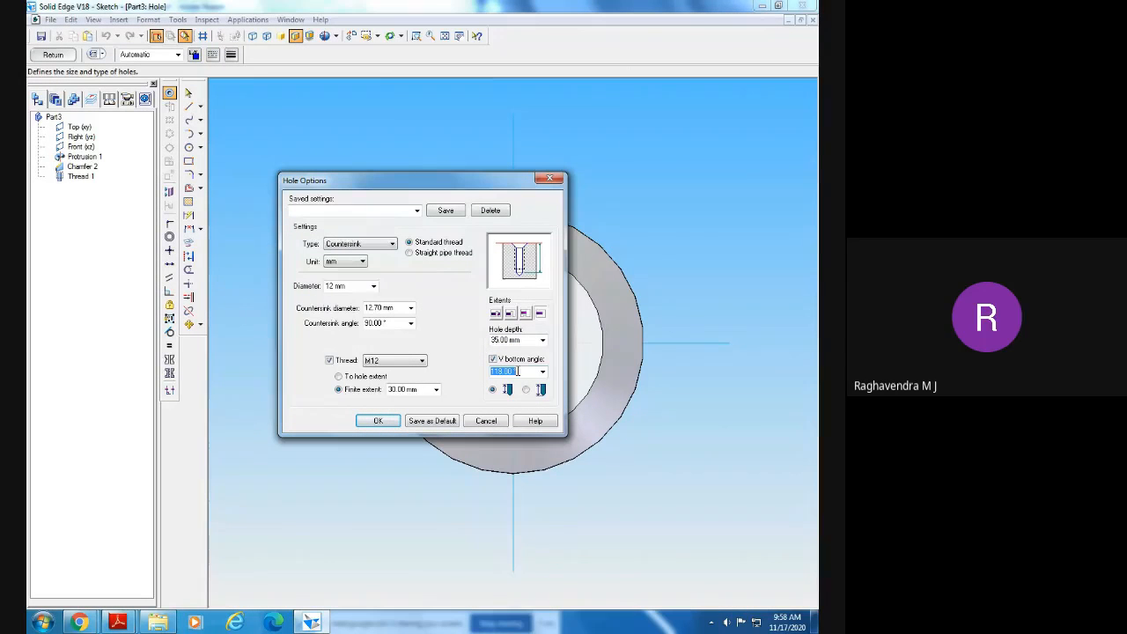
left_click(543, 371)
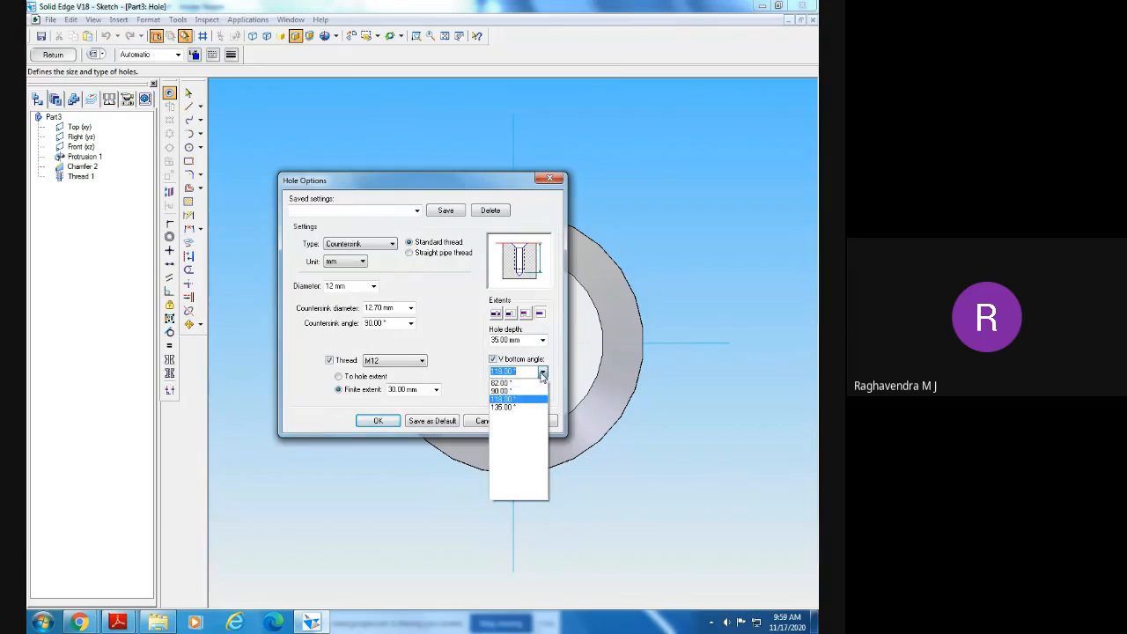
left_click(529, 399)
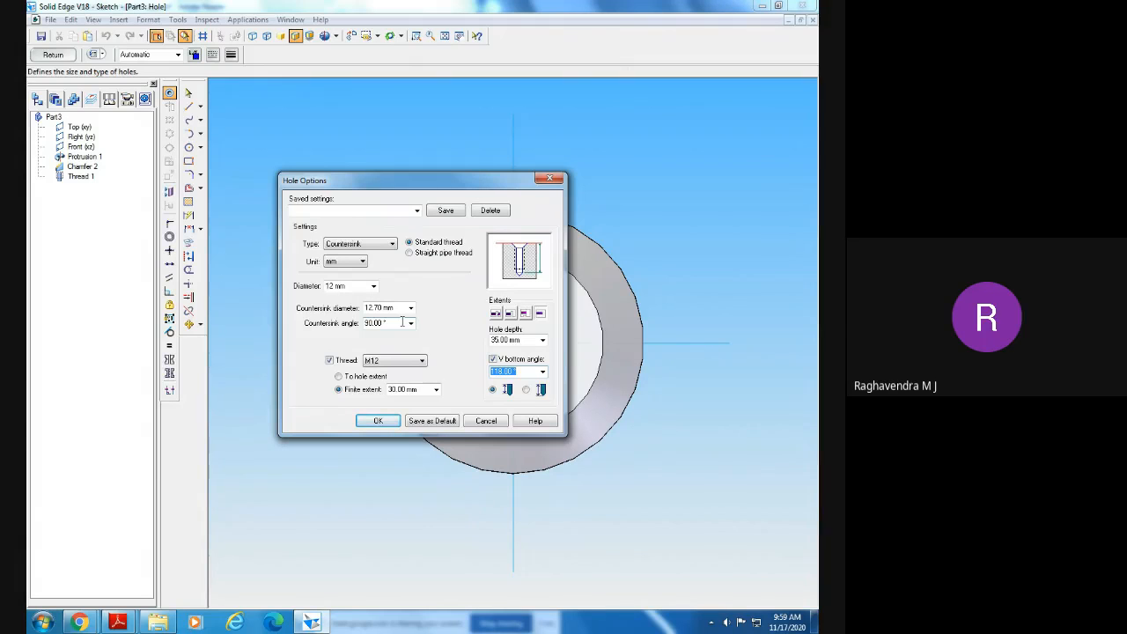
- Review the hole's type, thread, depth and thread extent, and accept the hole options
left_click(359, 248)
left_click(388, 362)
left_click(518, 340)
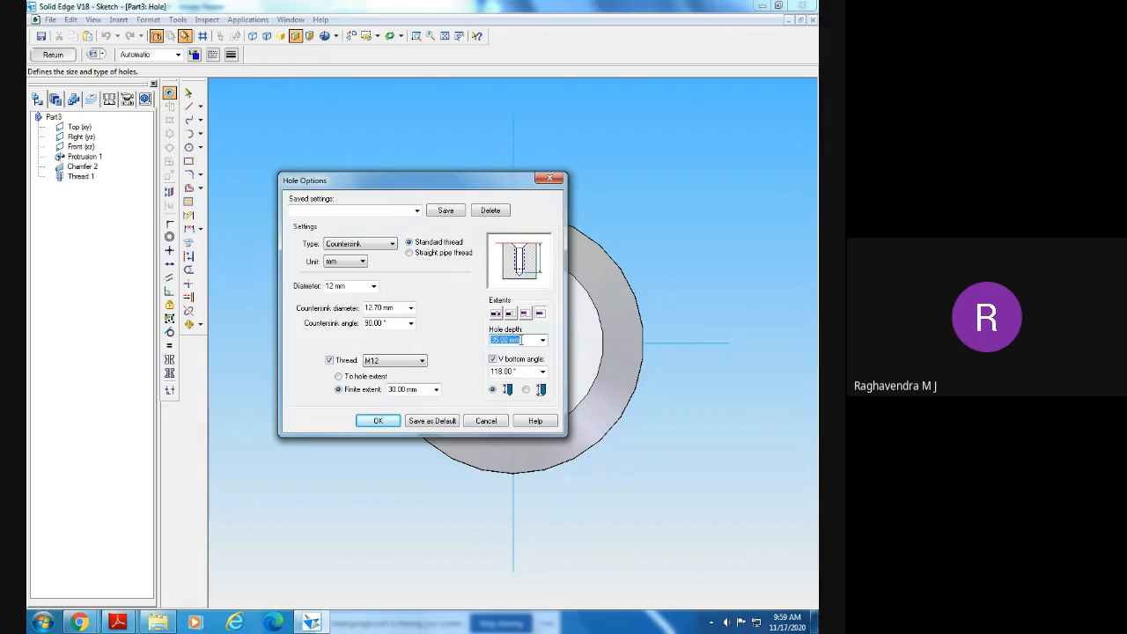
left_click(393, 388)
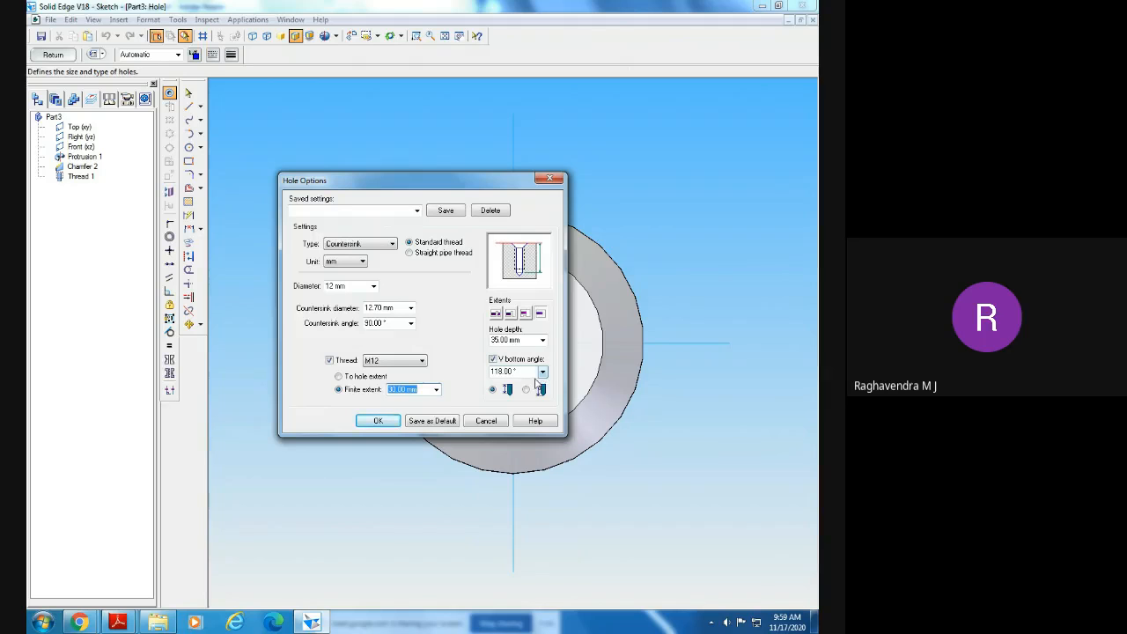
left_click(377, 421)
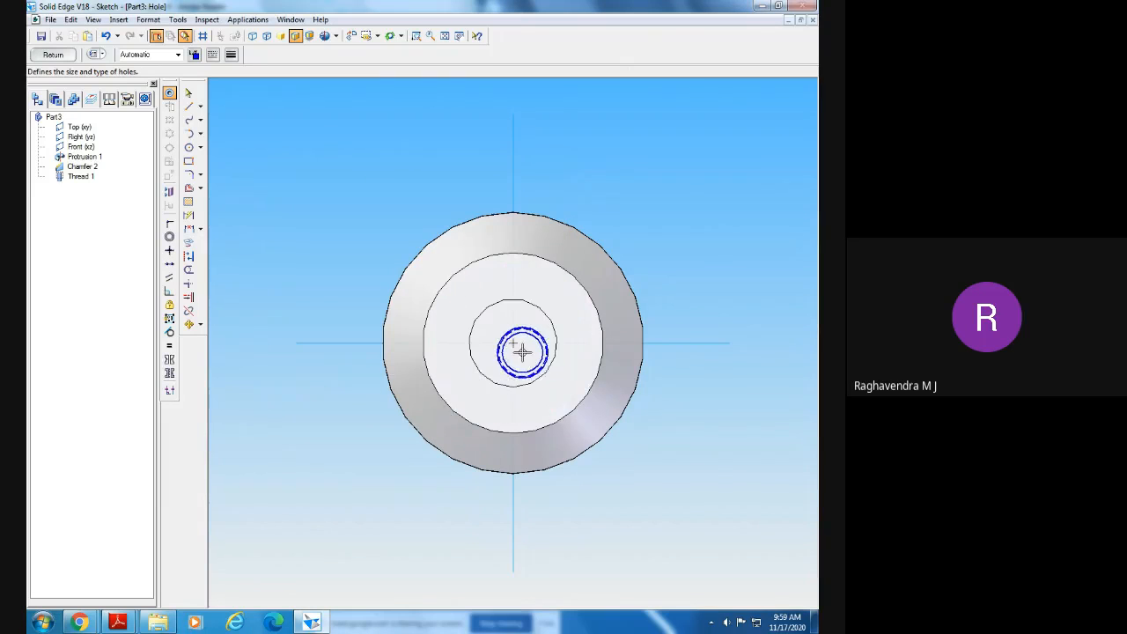
- Place the hole at the centre of the head's upper boss face and cut it 35 mm deep into the head
left_click(513, 341)
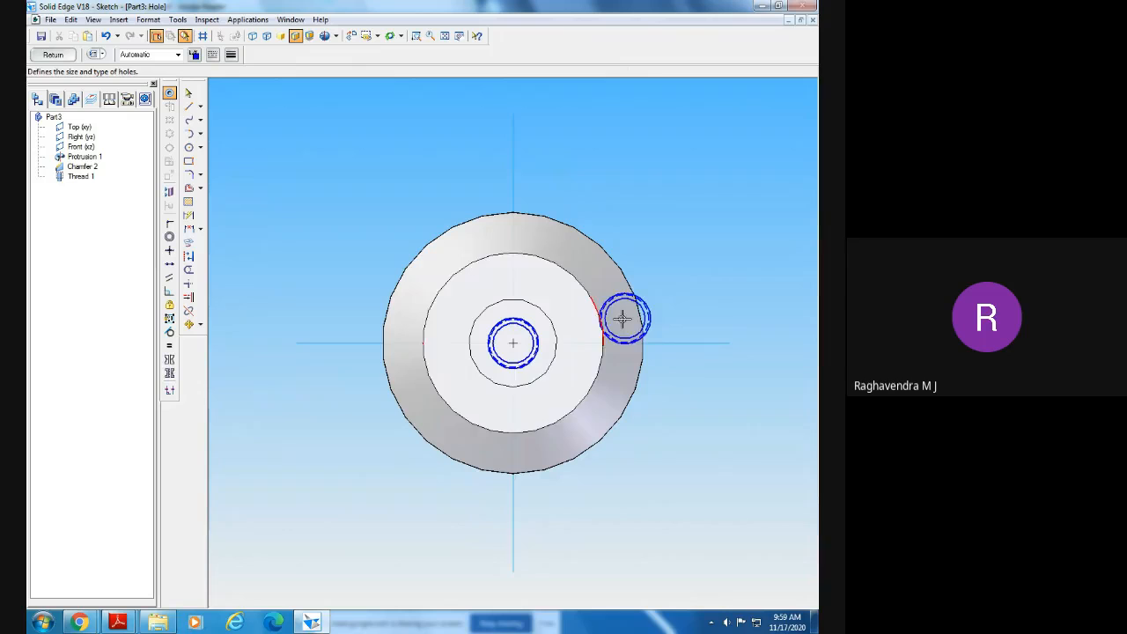
left_click(53, 54)
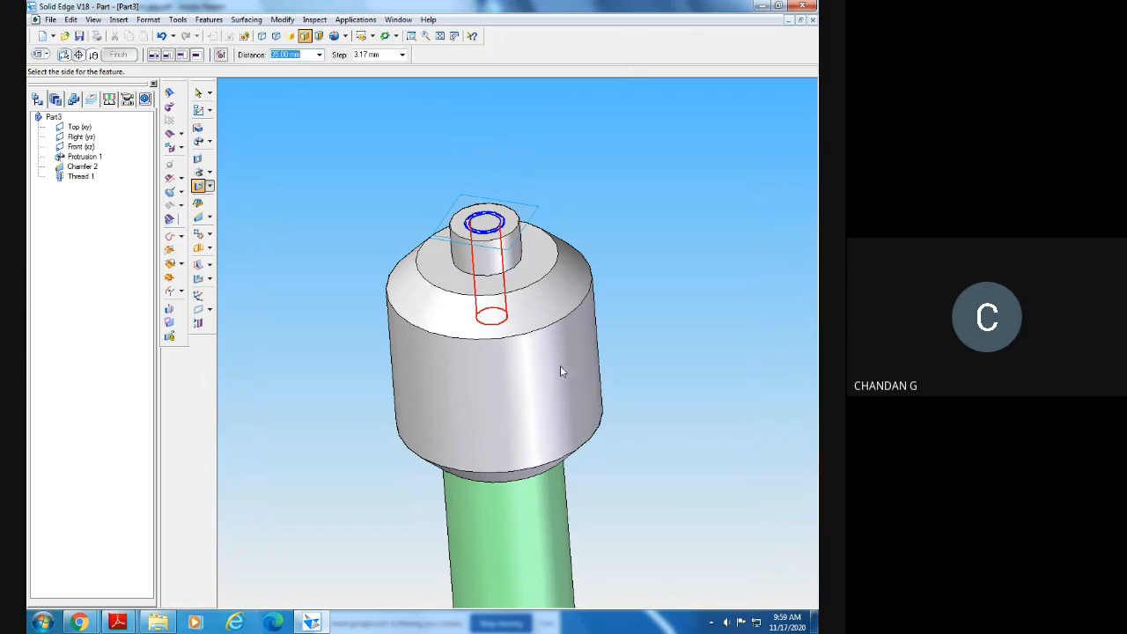
left_click(565, 394)
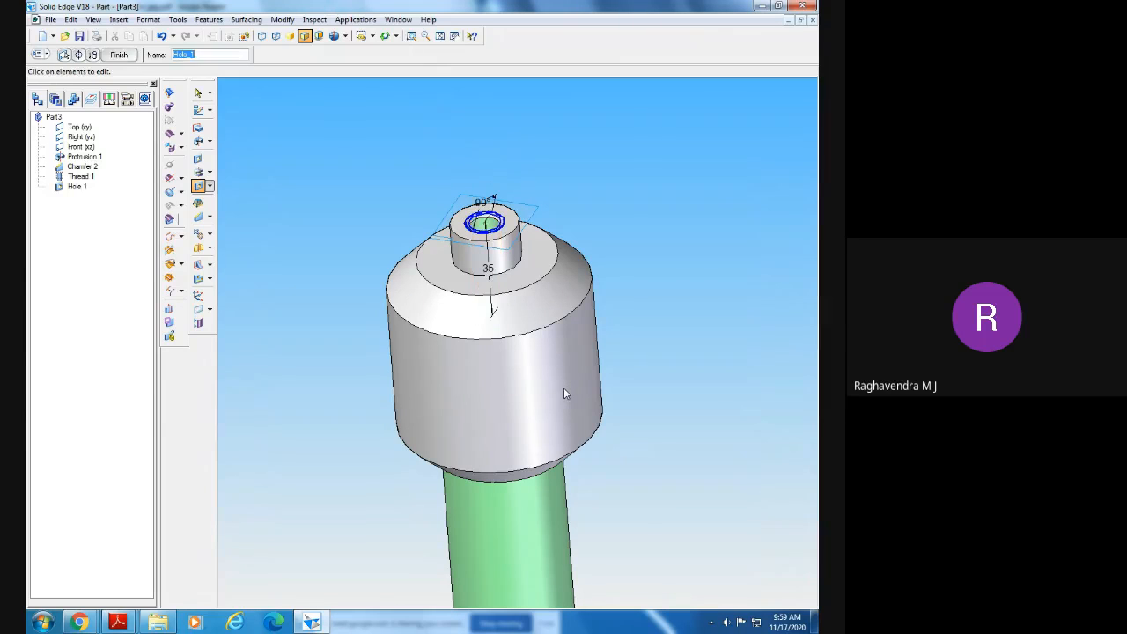
left_click(119, 55)
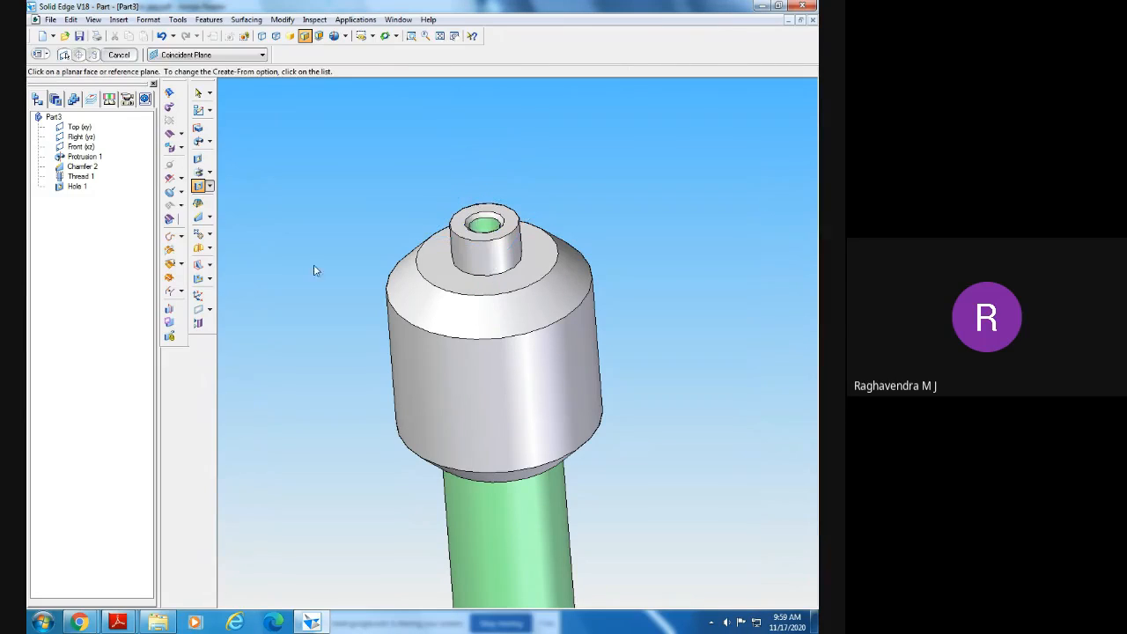
- Examine the hole's depth profile, conical bottom and countersink from the front with hidden edges displayed, and restore the shaded display
left_click(372, 36)
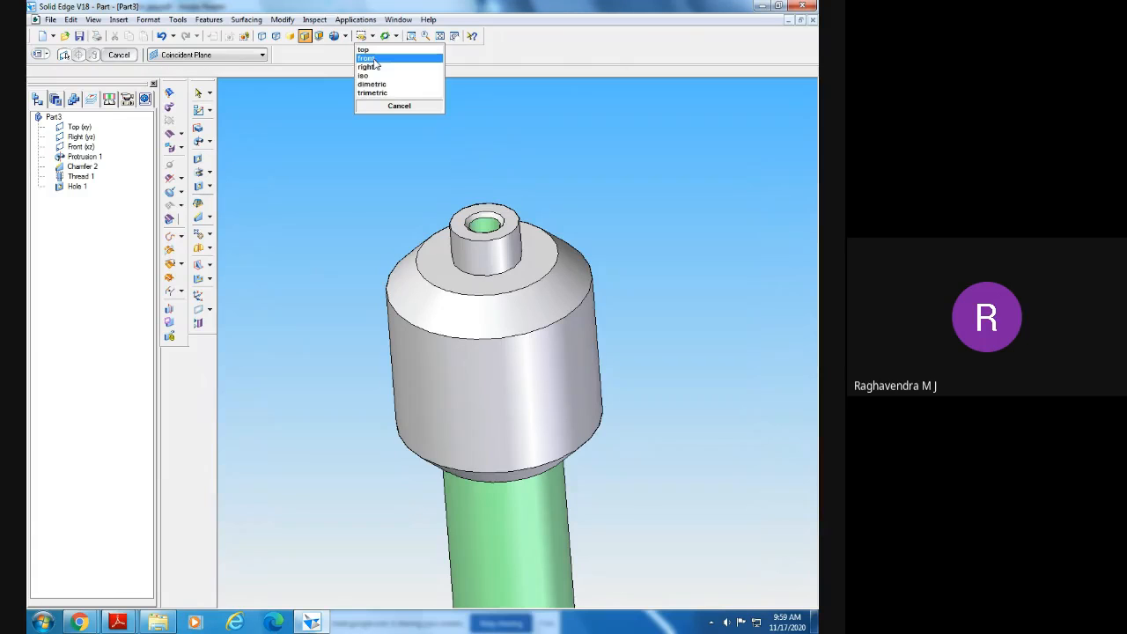
left_click(373, 61)
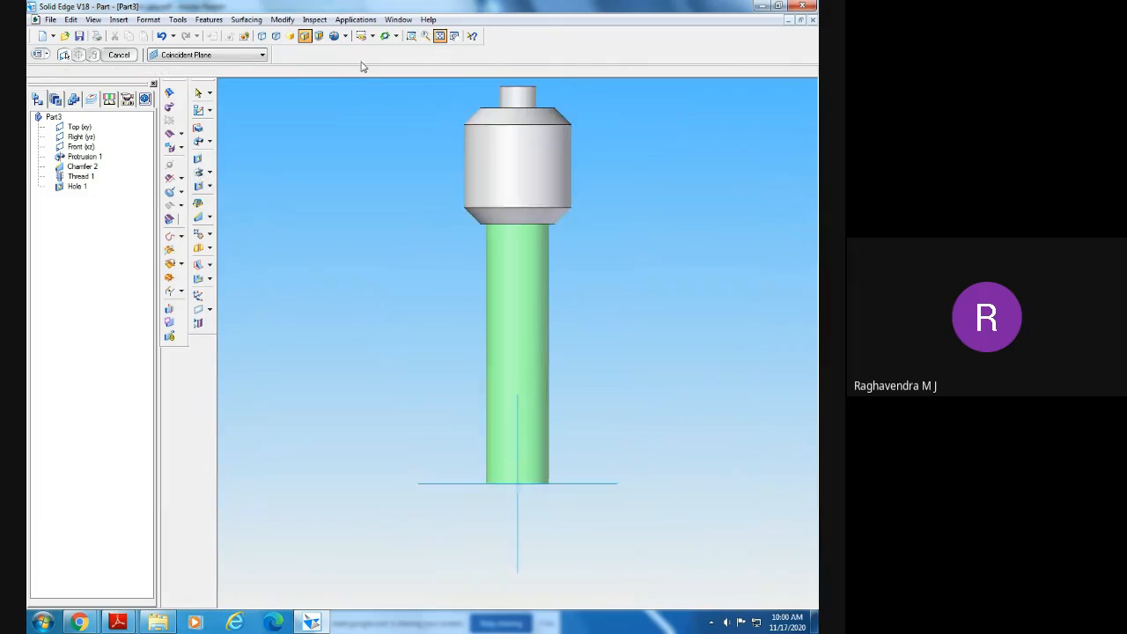
left_click(276, 35)
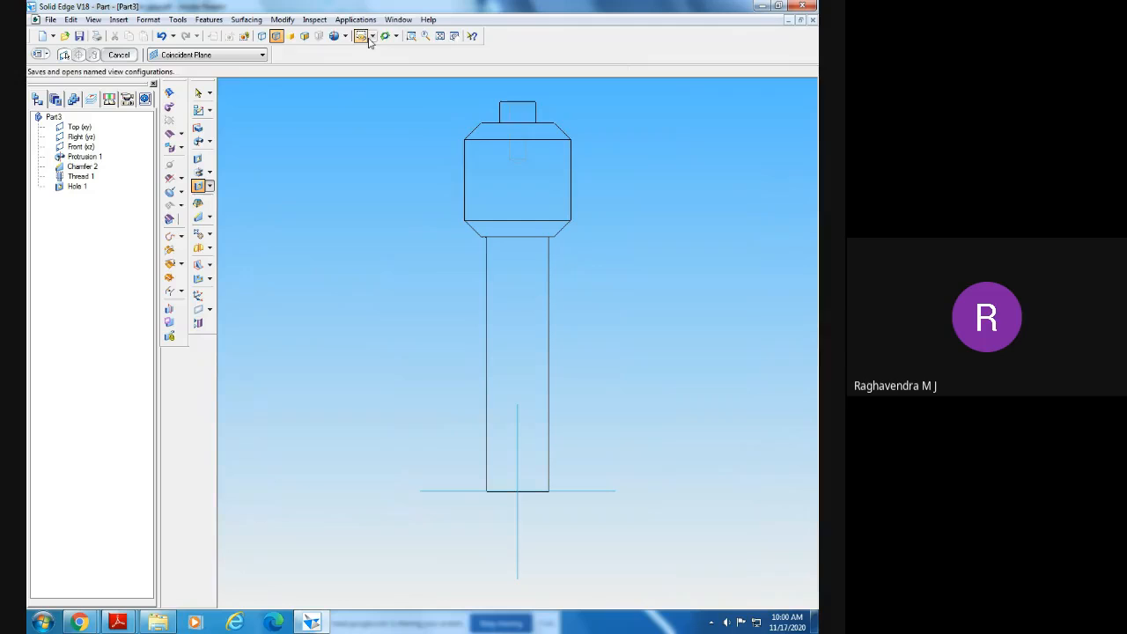
left_click(411, 36)
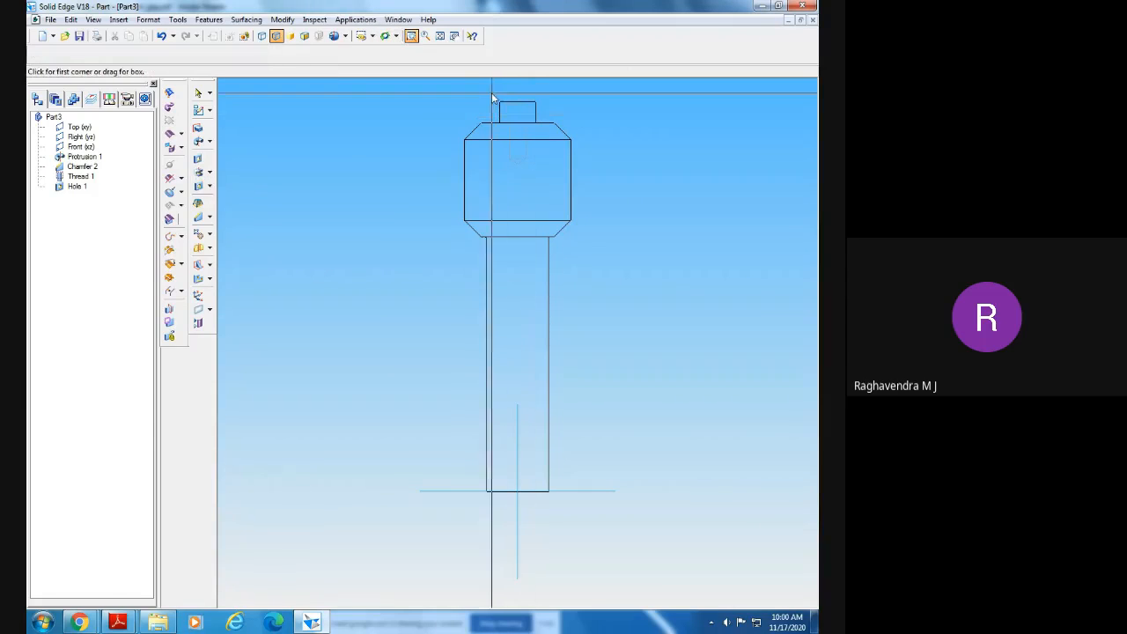
left_click_drag(491, 95, 562, 177)
right_click(679, 192)
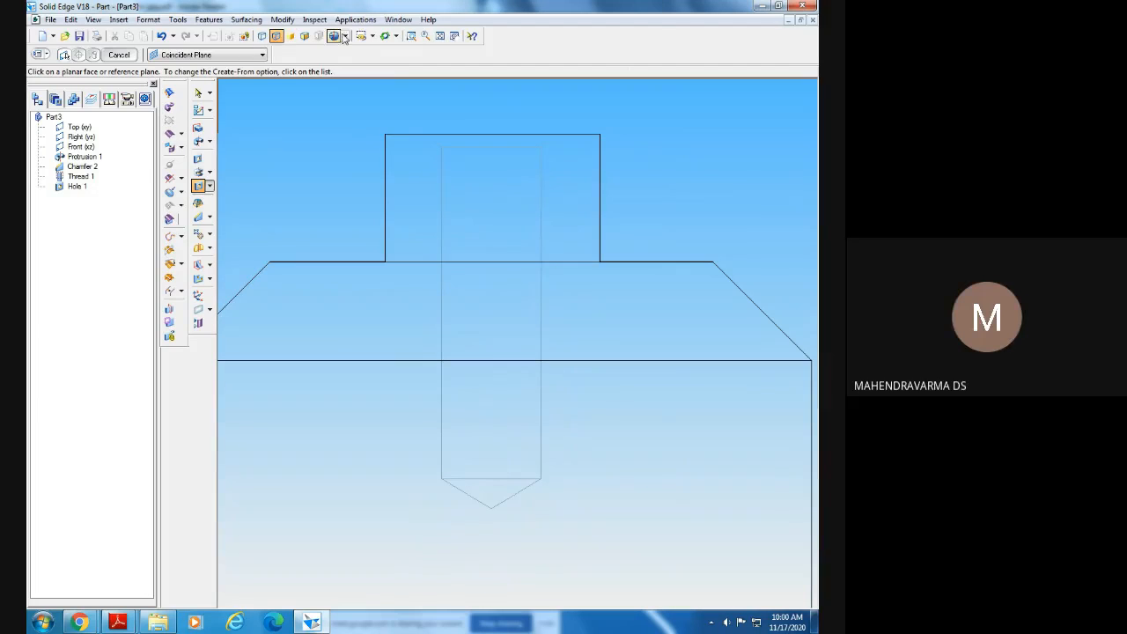
left_click(412, 36)
left_click_drag(396, 100, 643, 237)
right_click(620, 199)
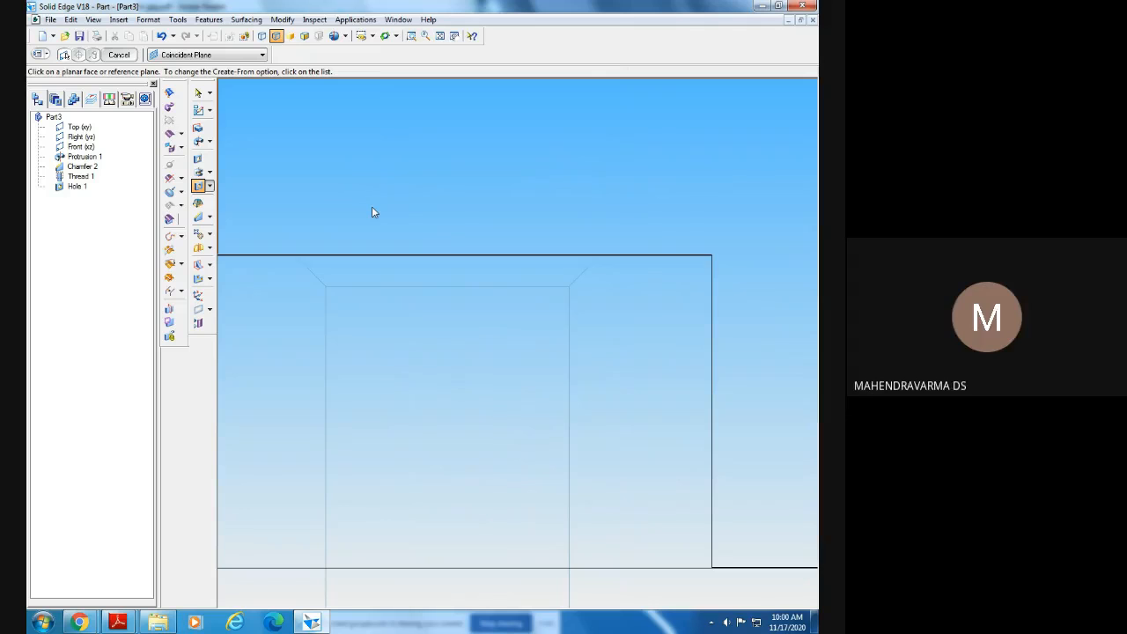
left_click(440, 36)
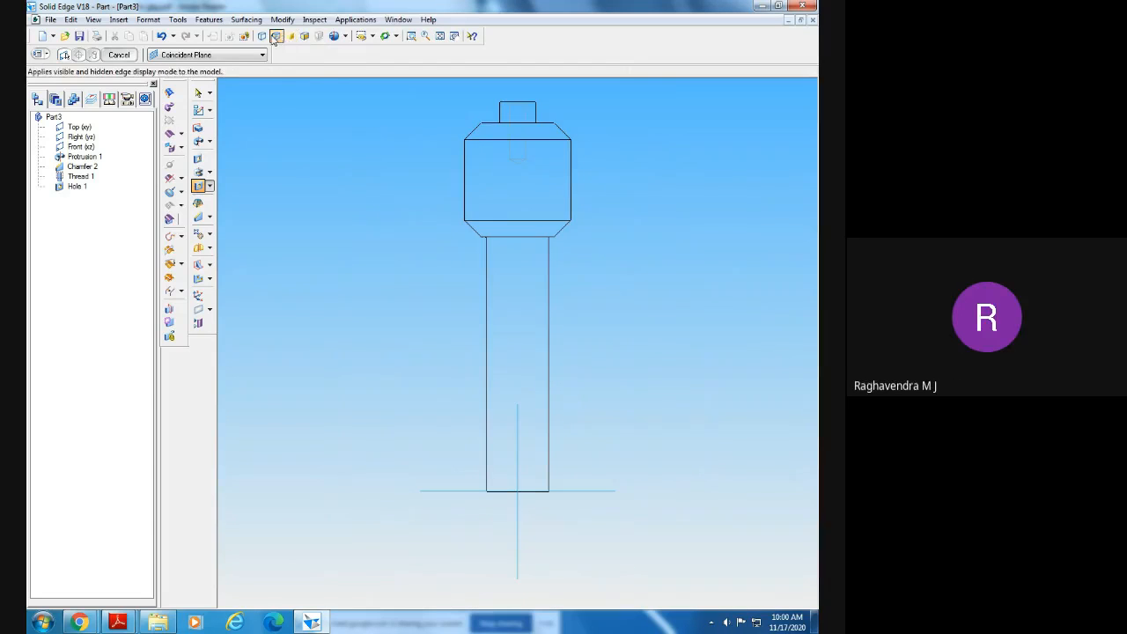
left_click(304, 36)
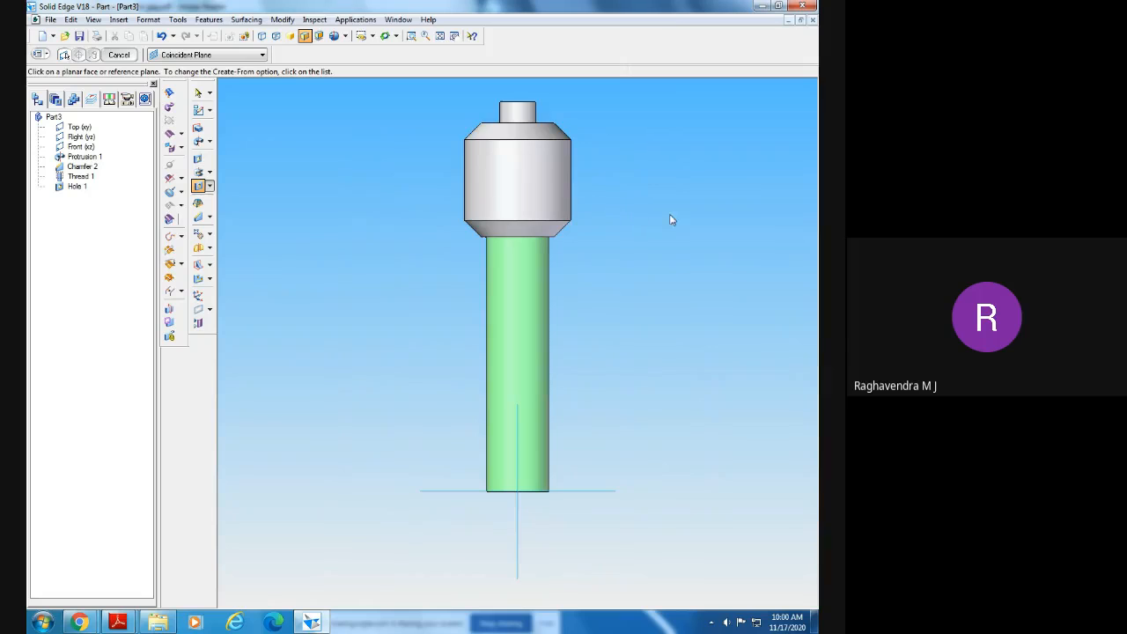
- Examine the hole's opening, countersink, threaded wall and conical bottom close up from above the head
middle_click_drag(669, 220, 656, 324)
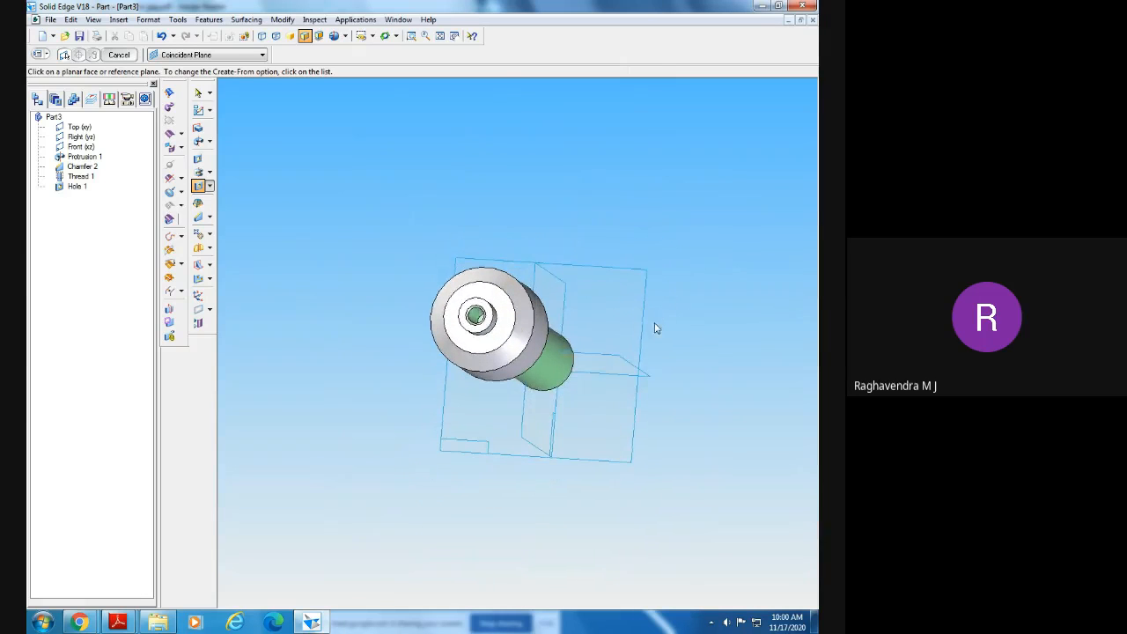
left_click(411, 39)
left_click_drag(441, 299, 500, 335)
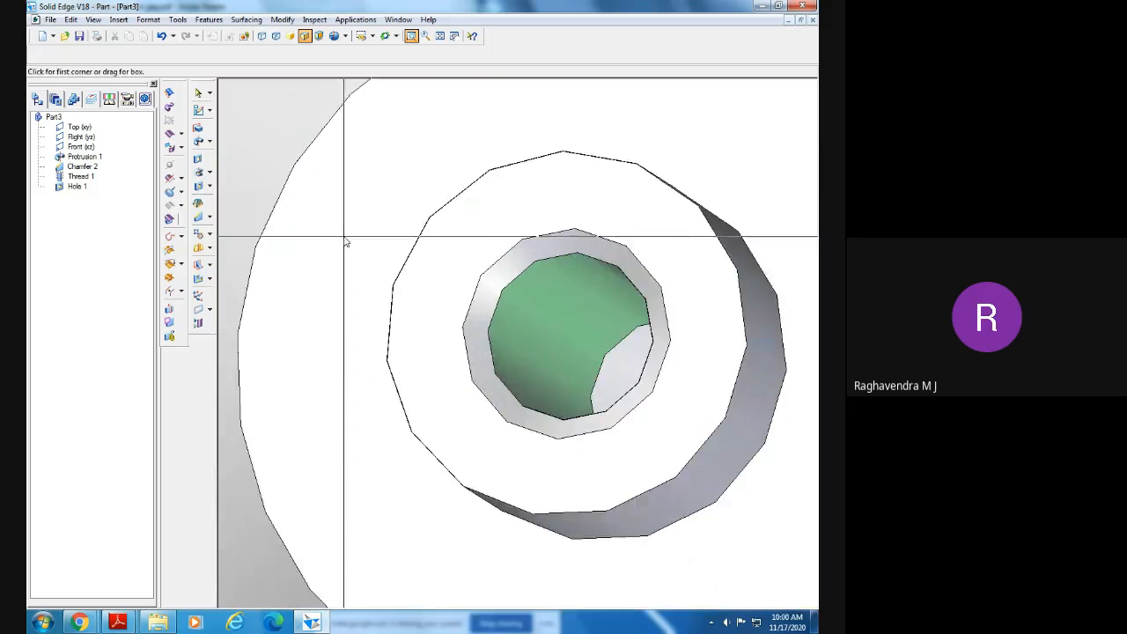
left_click(198, 186)
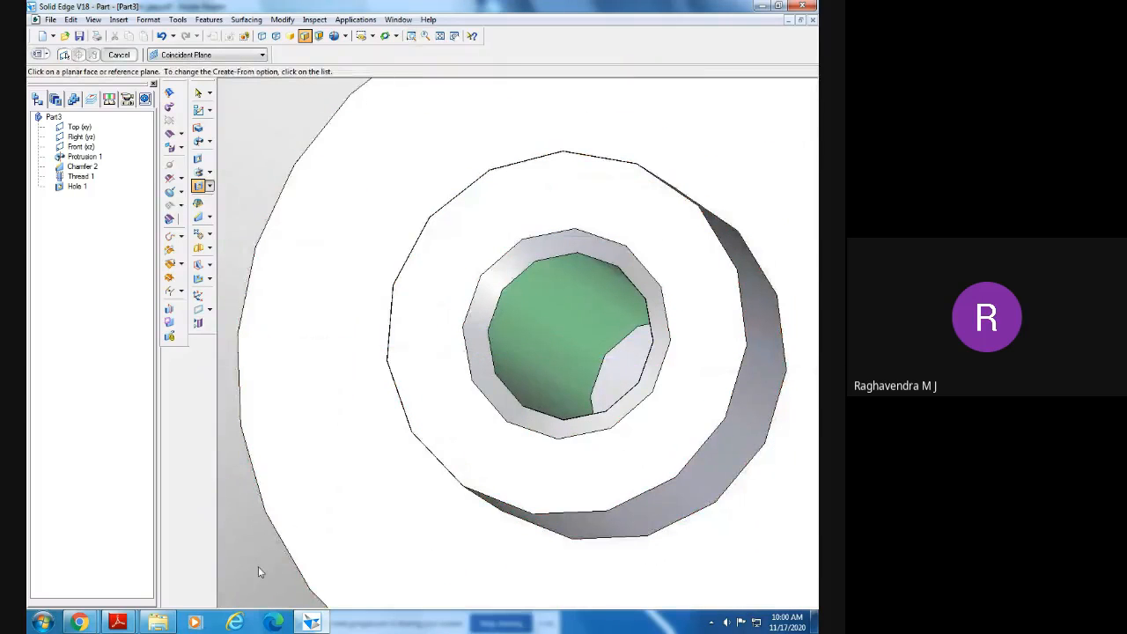
middle_click_drag(258, 564, 263, 566)
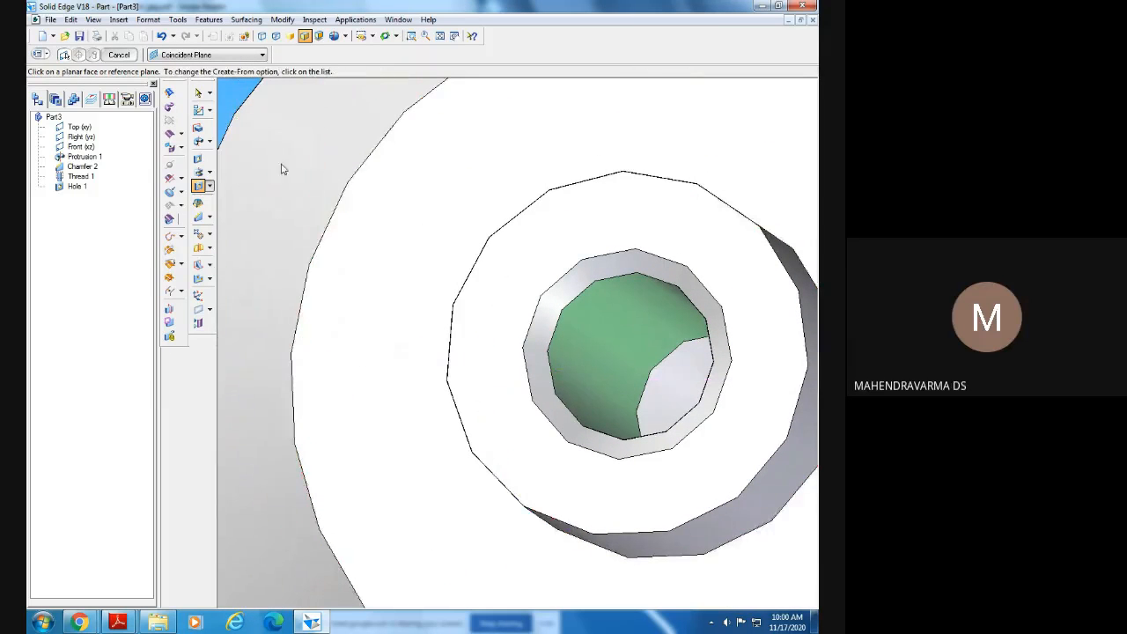
left_click(440, 36)
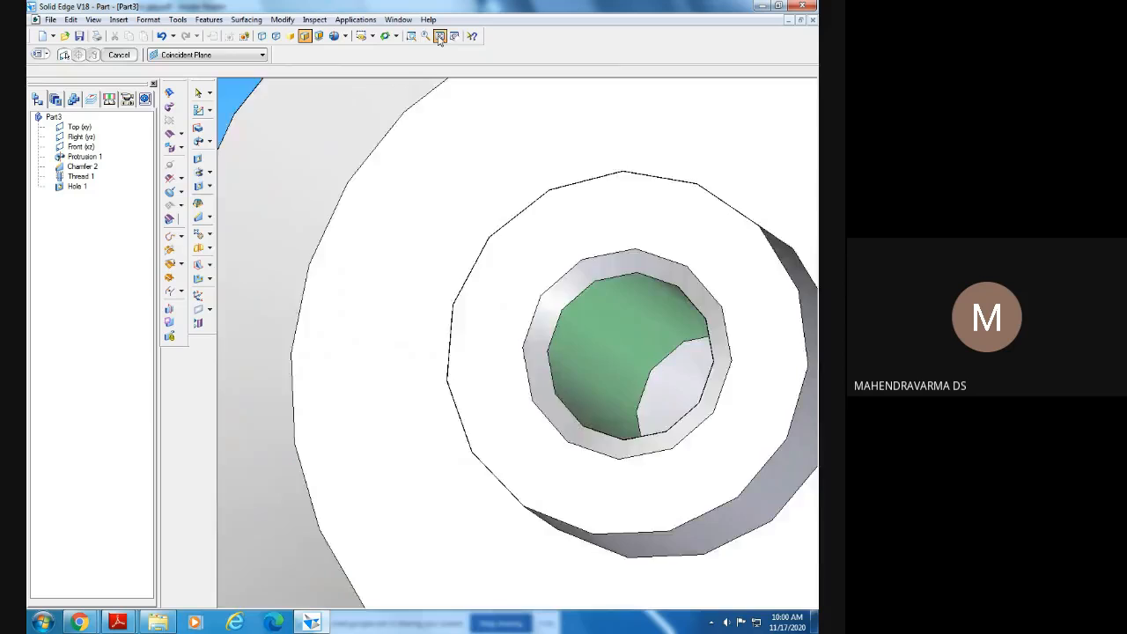
left_click(412, 36)
left_click_drag(390, 239, 518, 354)
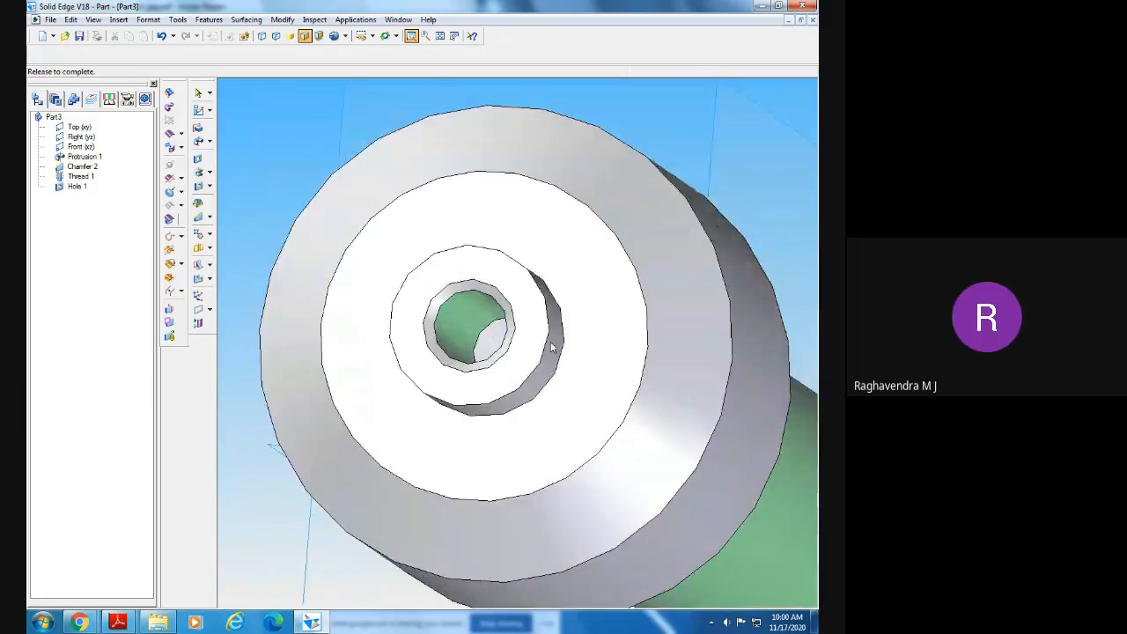
scroll(608, 317, "up", 5)
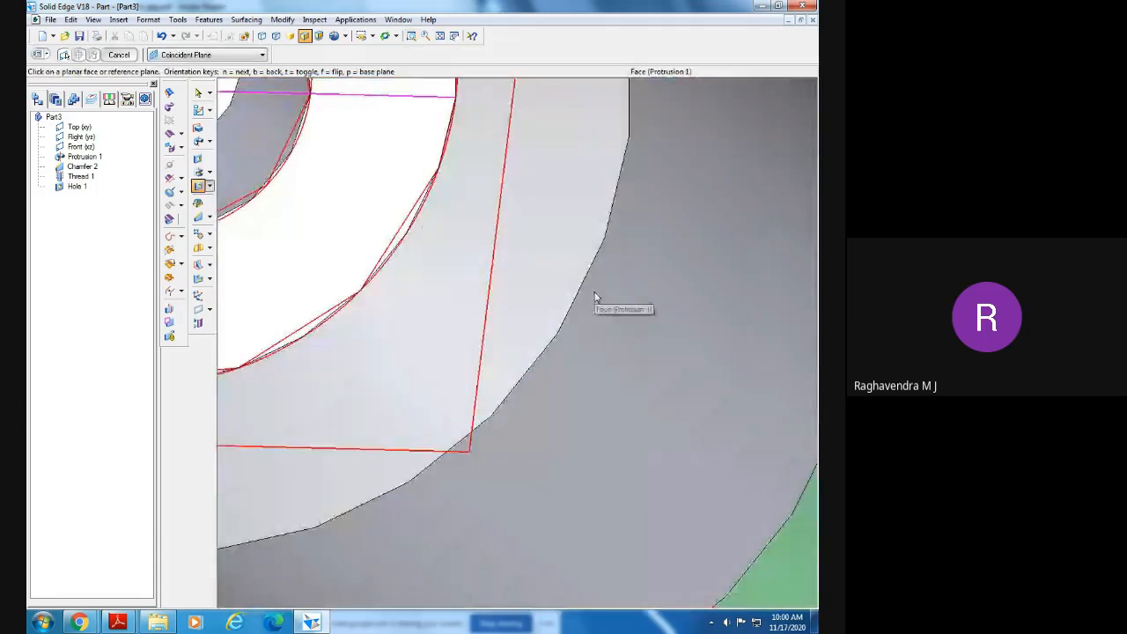
left_click(440, 36)
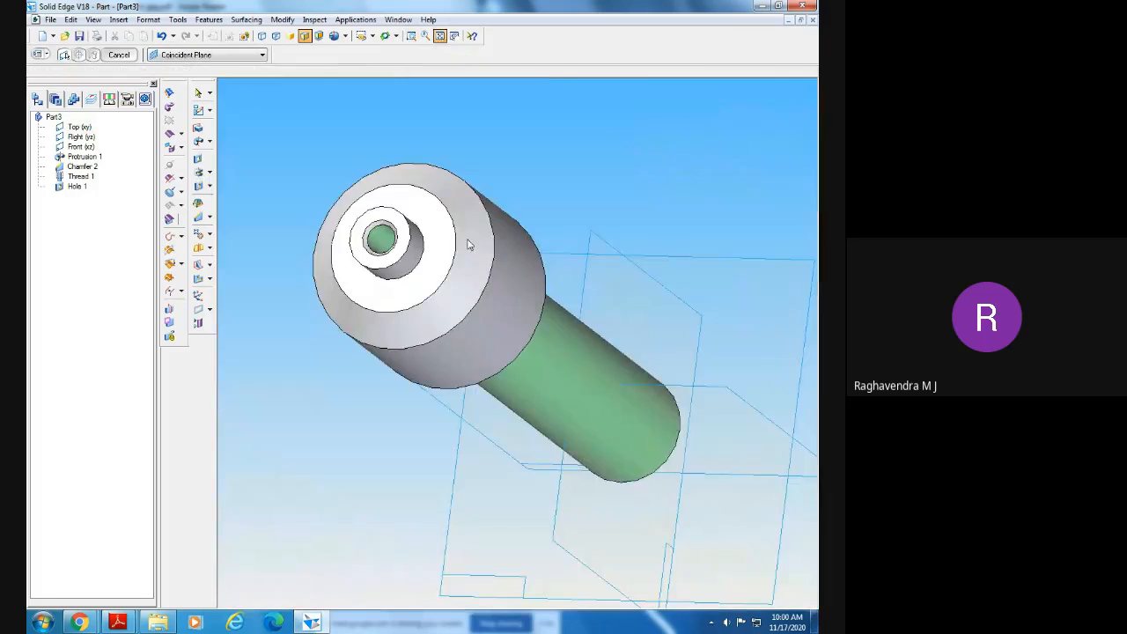
middle_click_drag(467, 255, 498, 275)
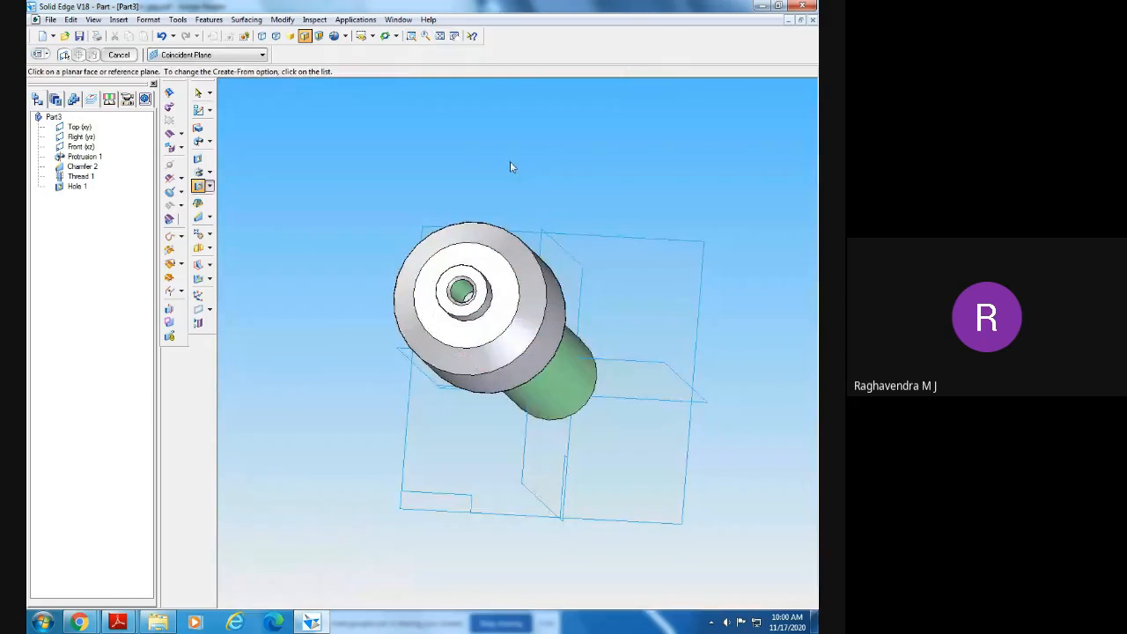
mouse_move(466, 157)
middle_mouse_down()
mouse_move(485, 181)
mouse_move(471, 167)
middle_mouse_up()
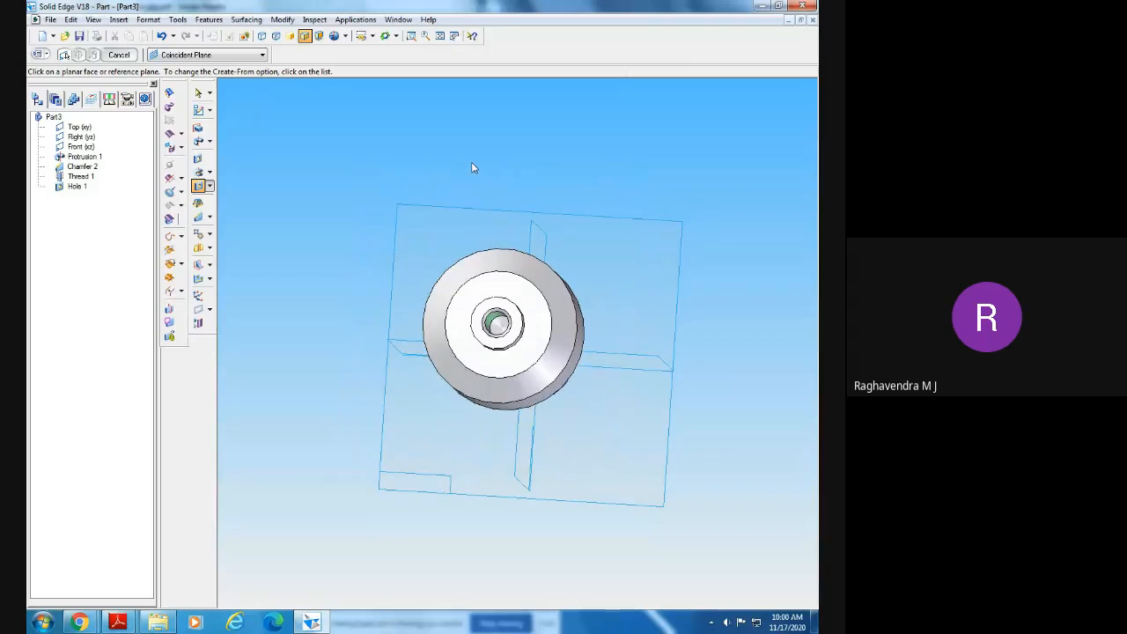
left_click(410, 35)
left_click_drag(472, 297, 546, 372)
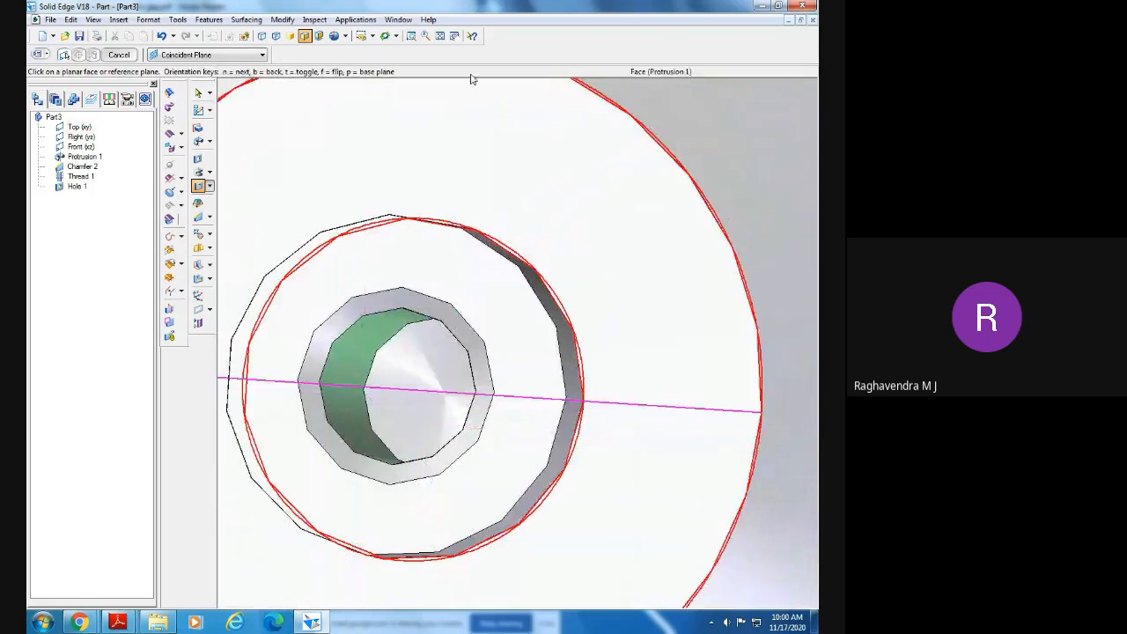
left_click(439, 36)
- Leave the Hole command and delete the threaded hole from the spindle head
left_click_drag(74, 185, 63, 166)
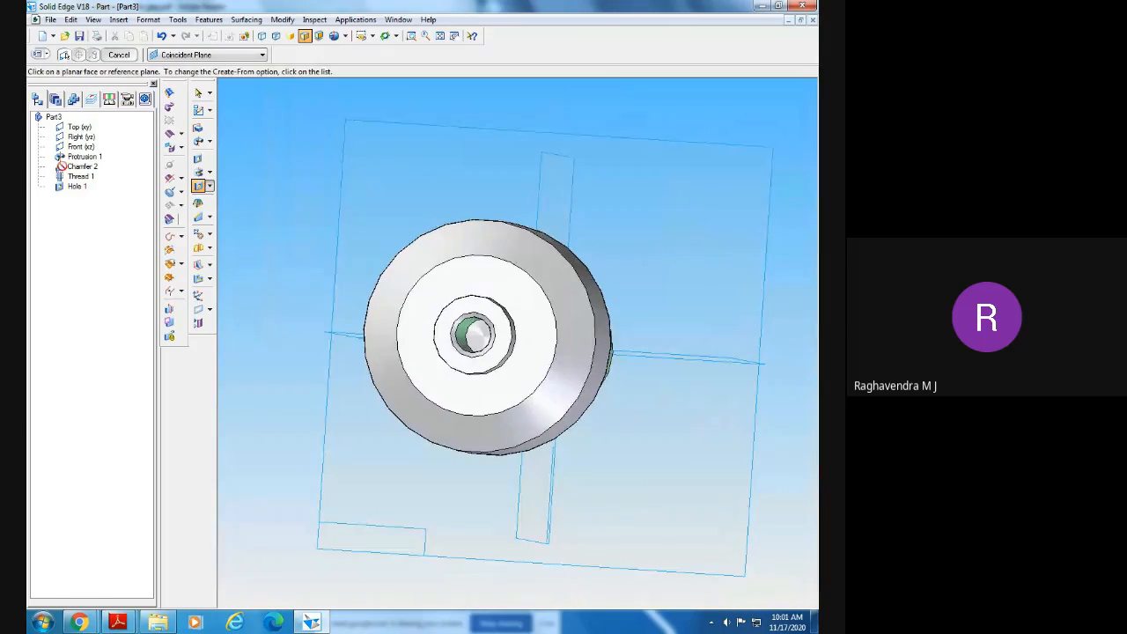
left_click(118, 55)
left_click(76, 187)
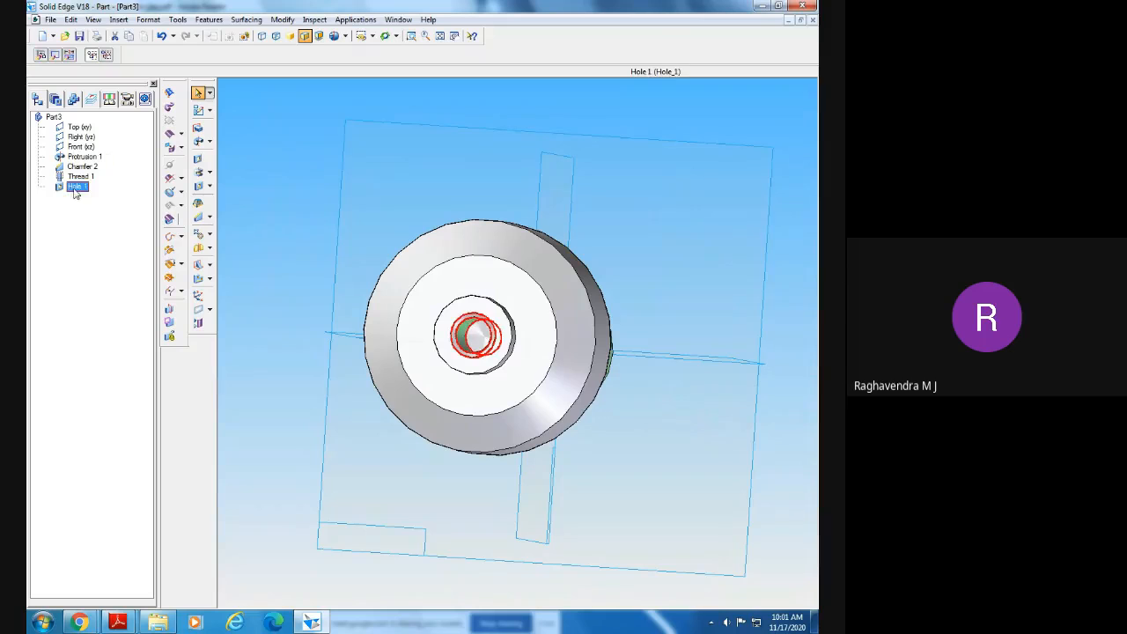
right_click(76, 186)
left_click(88, 195)
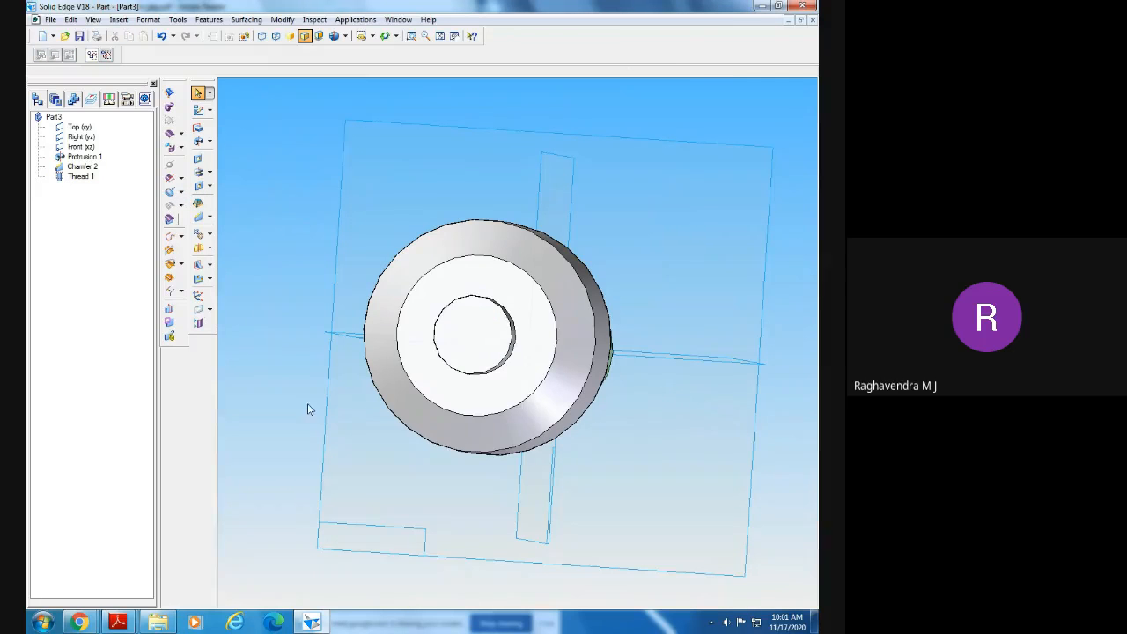
middle_click_drag(340, 422, 344, 410)
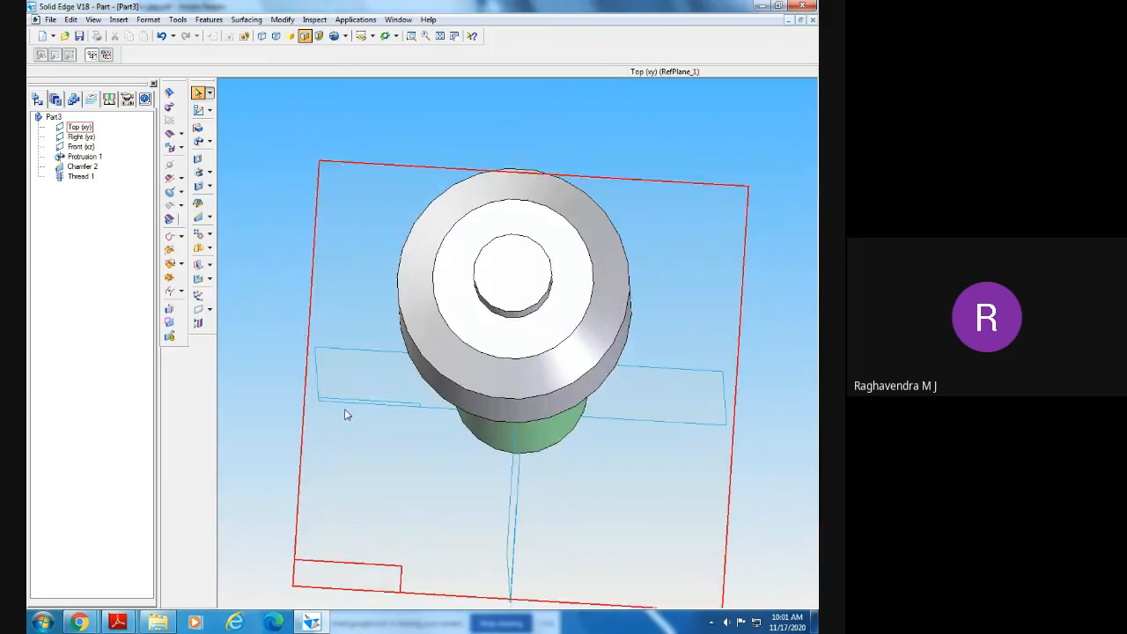
left_click(198, 158)
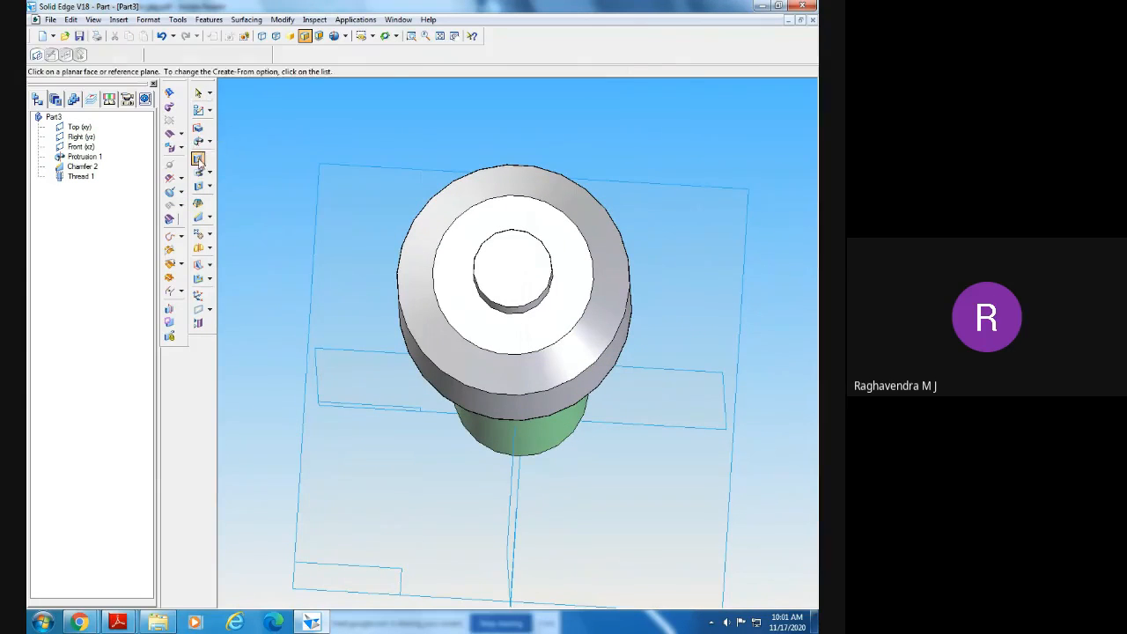
left_click(516, 268)
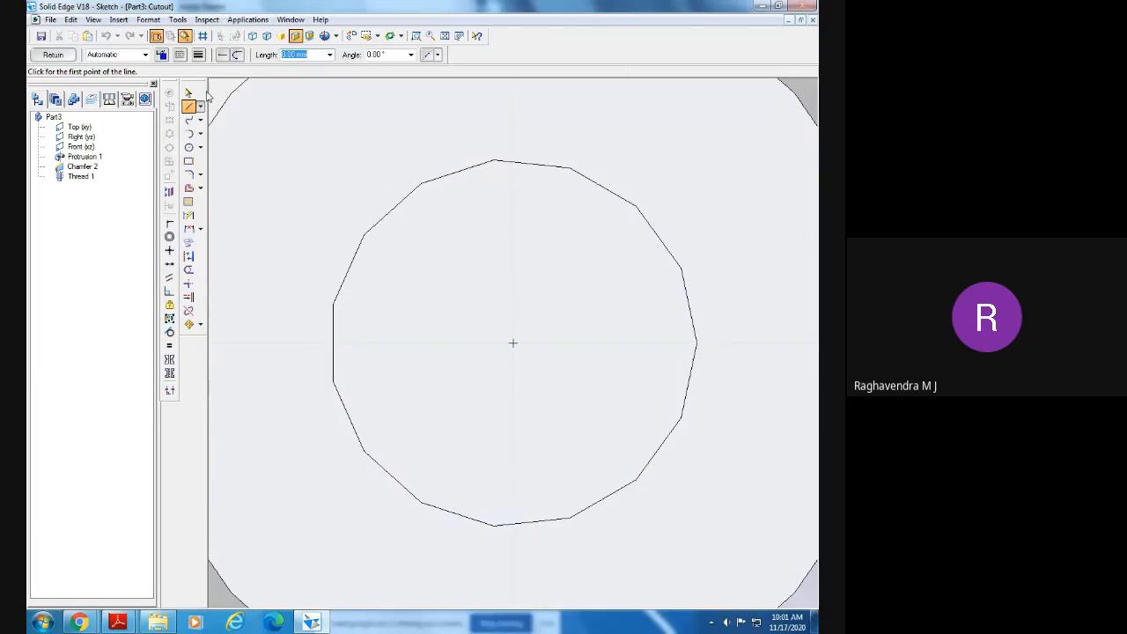
left_click(53, 55)
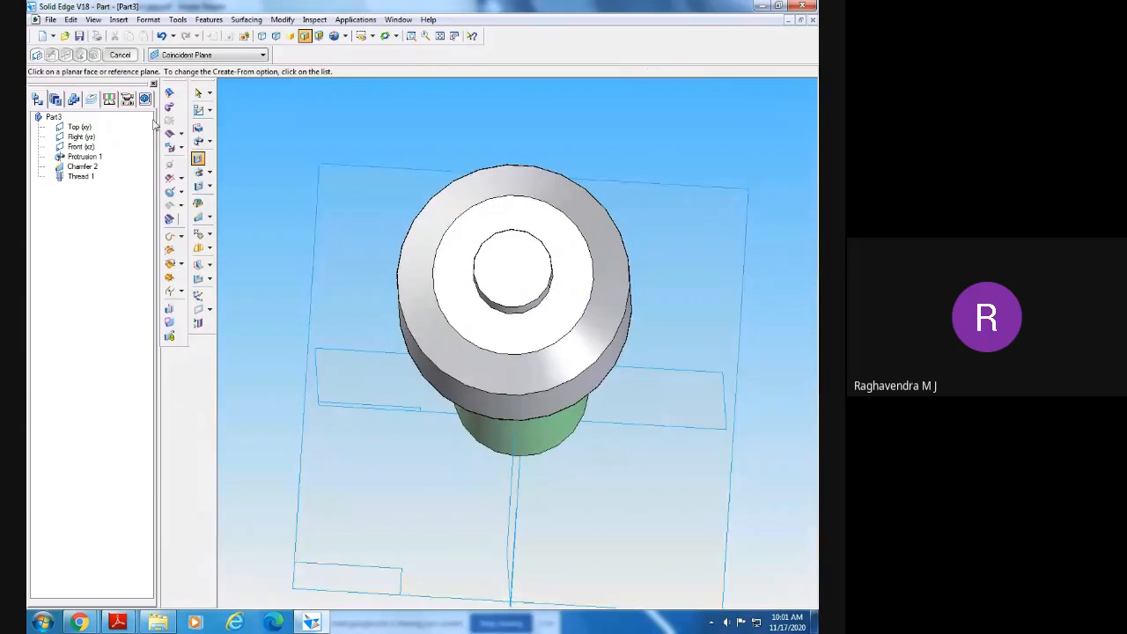
left_click(210, 187)
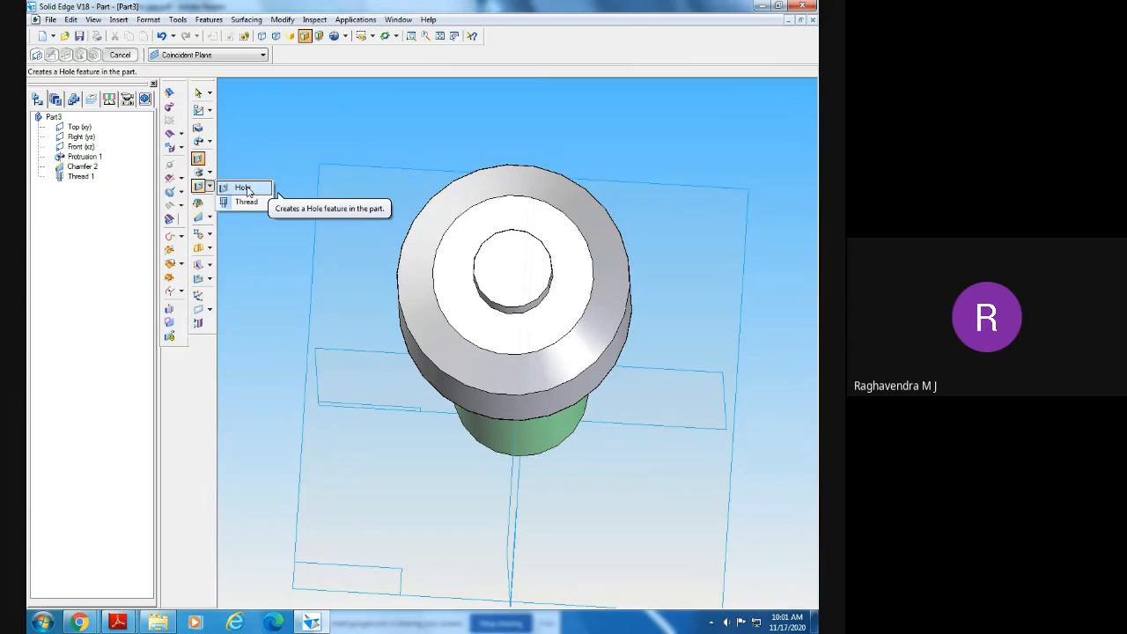
left_click(247, 191)
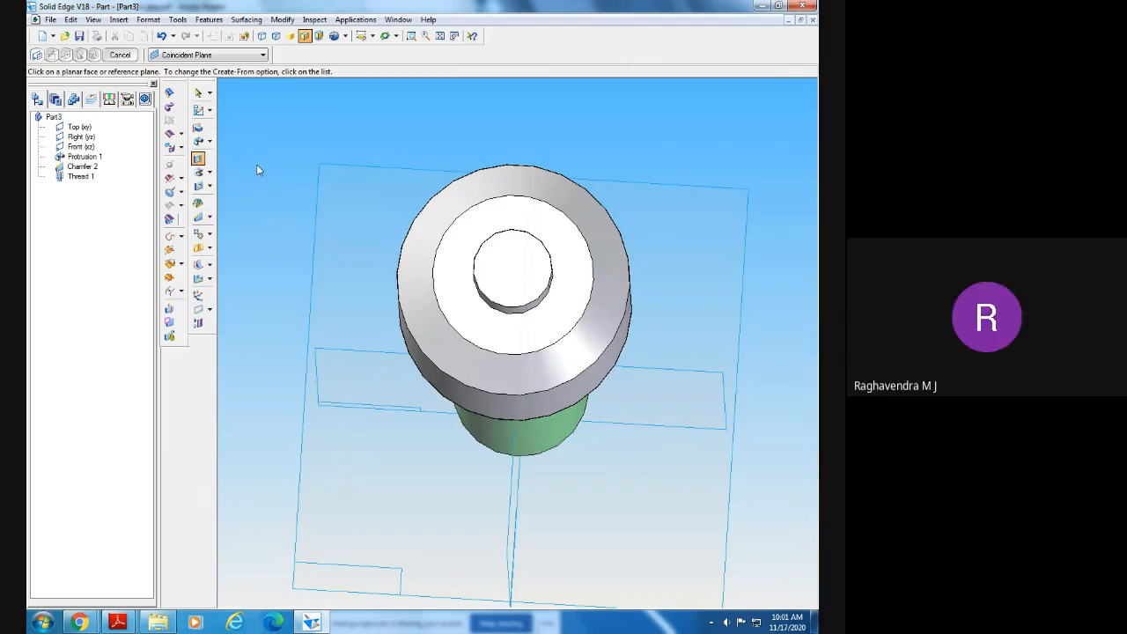
left_click(211, 176)
left_click(210, 188)
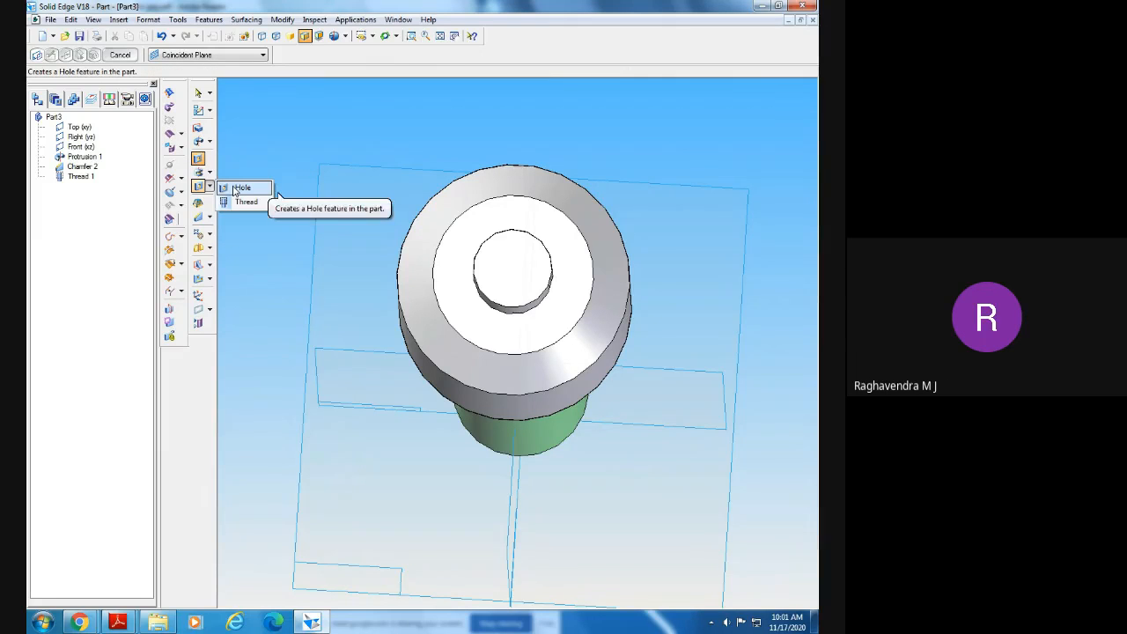
left_click(253, 154)
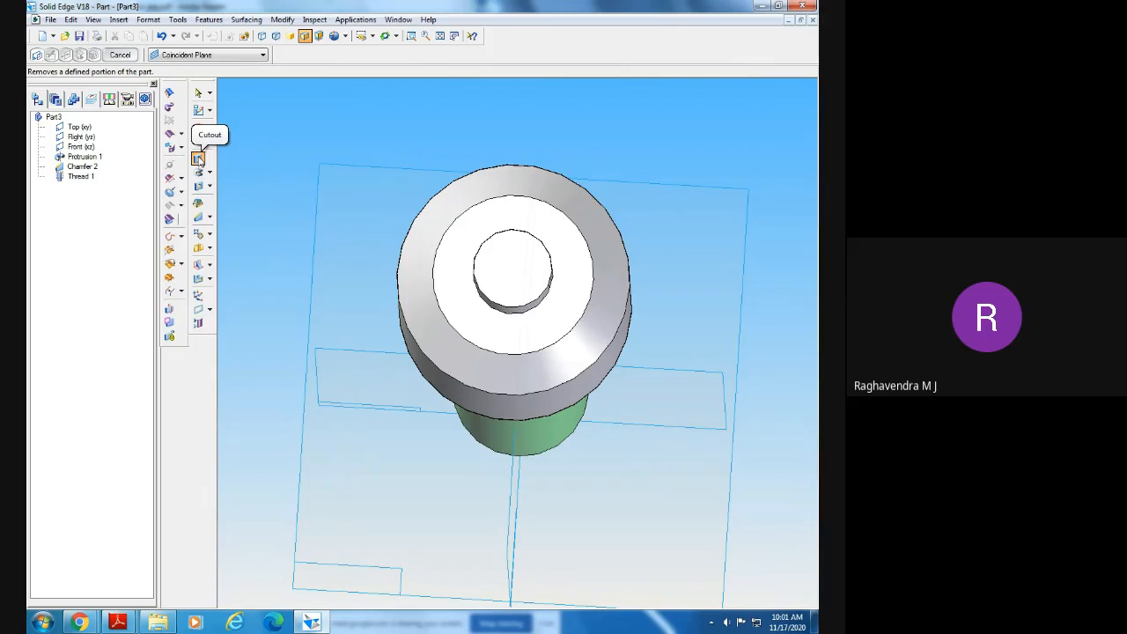
- Sketch a circle about 10.78 mm in diameter at the centre of the head's boss face and cut it about 149.22 mm into the spindle
left_click(511, 262)
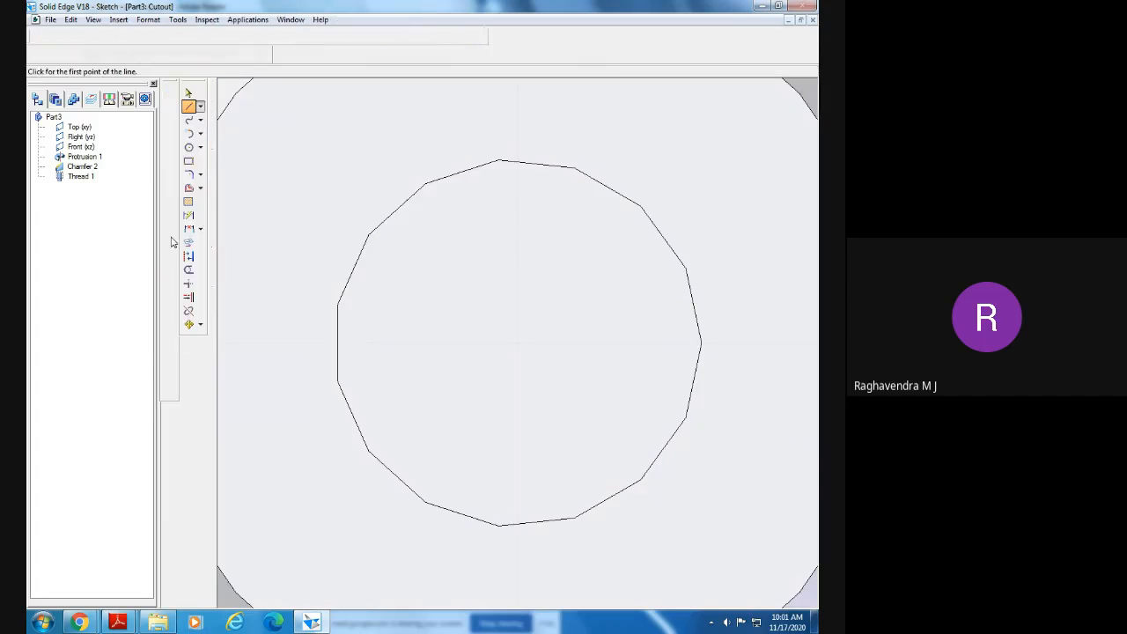
left_click(188, 147)
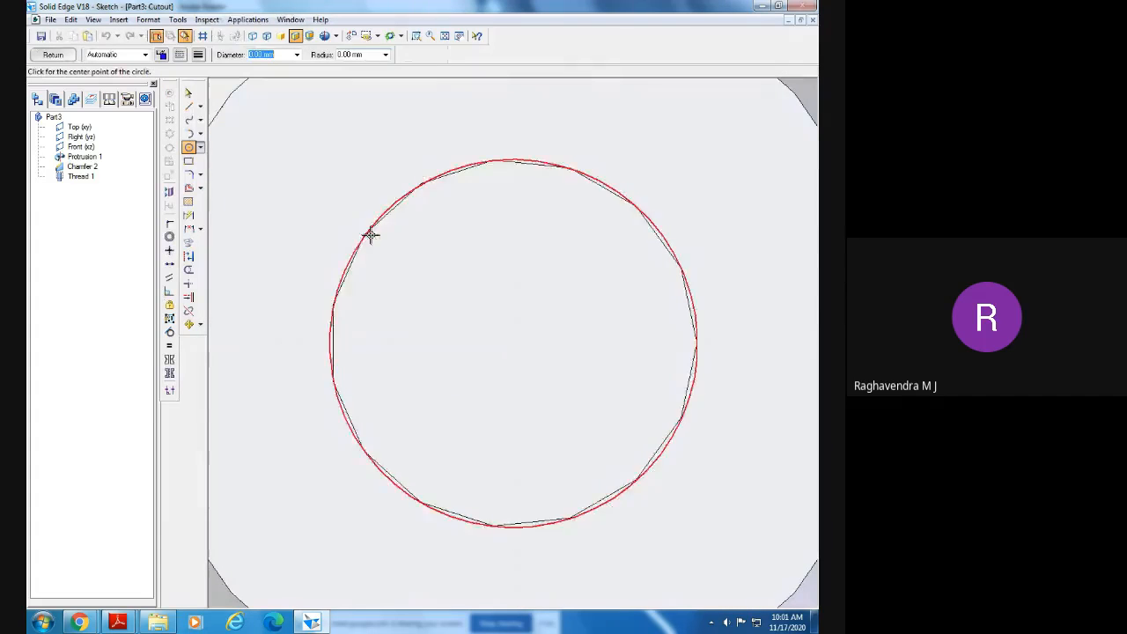
left_click(512, 343)
left_click(437, 291)
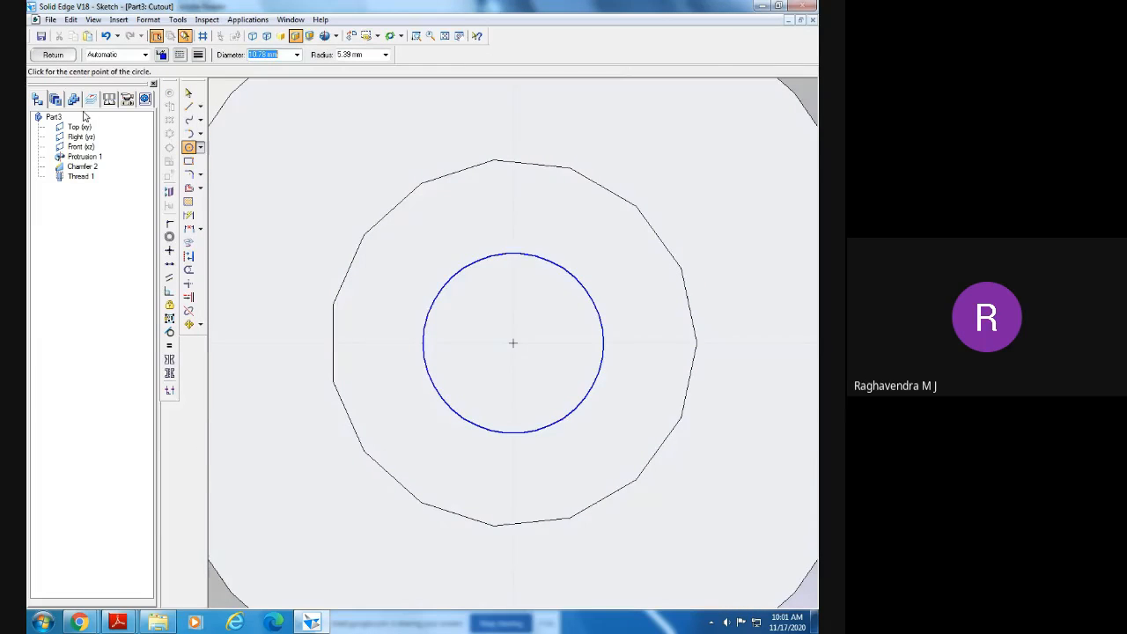
left_click(51, 55)
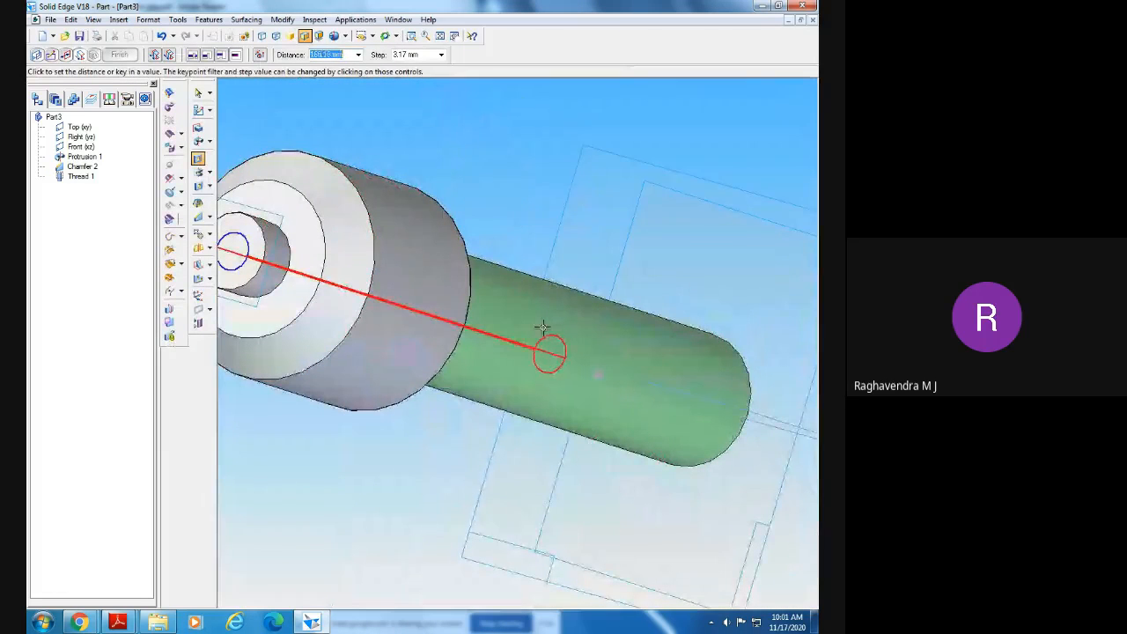
left_click(542, 326)
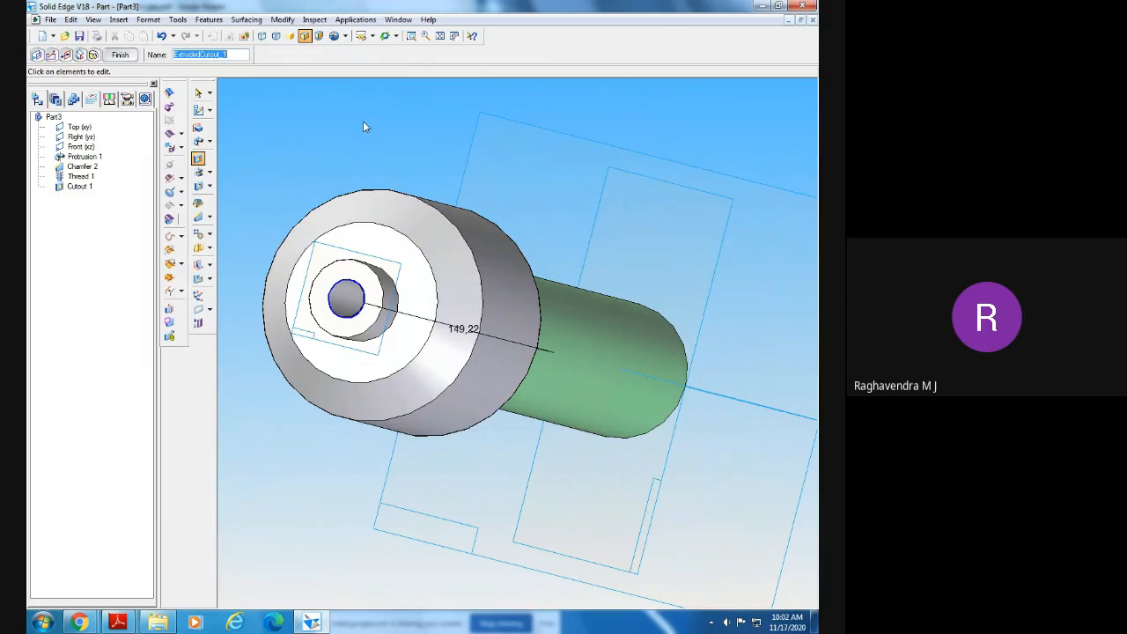
- Leave the Cutout command and delete the circular cutout from the spindle head
key("Escape")
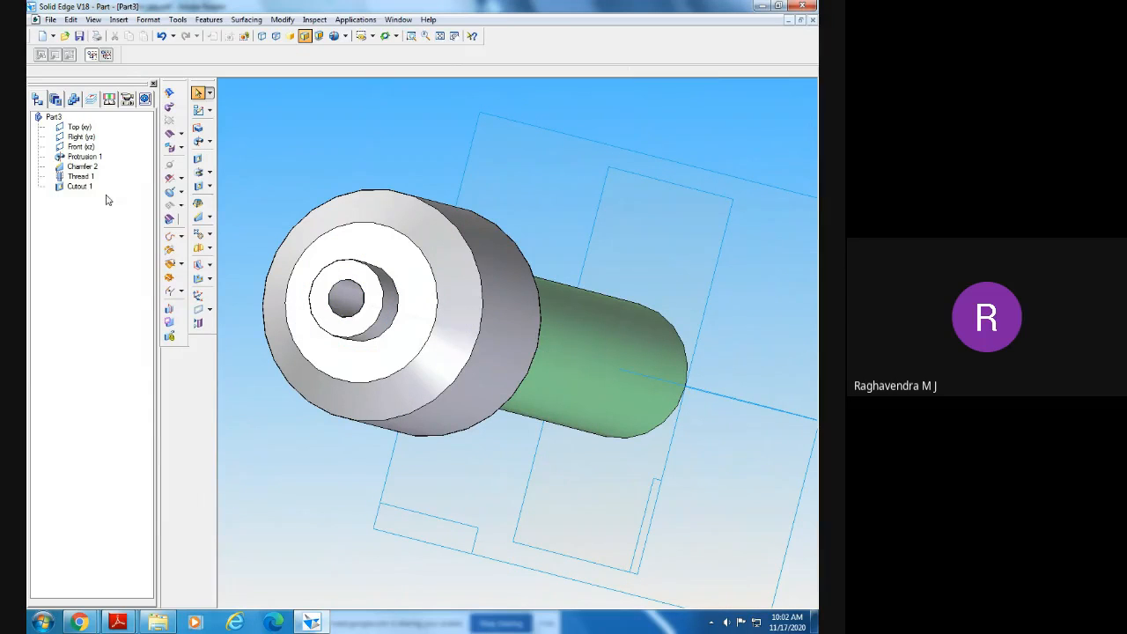
left_click(79, 186)
right_click(81, 186)
left_click(109, 195)
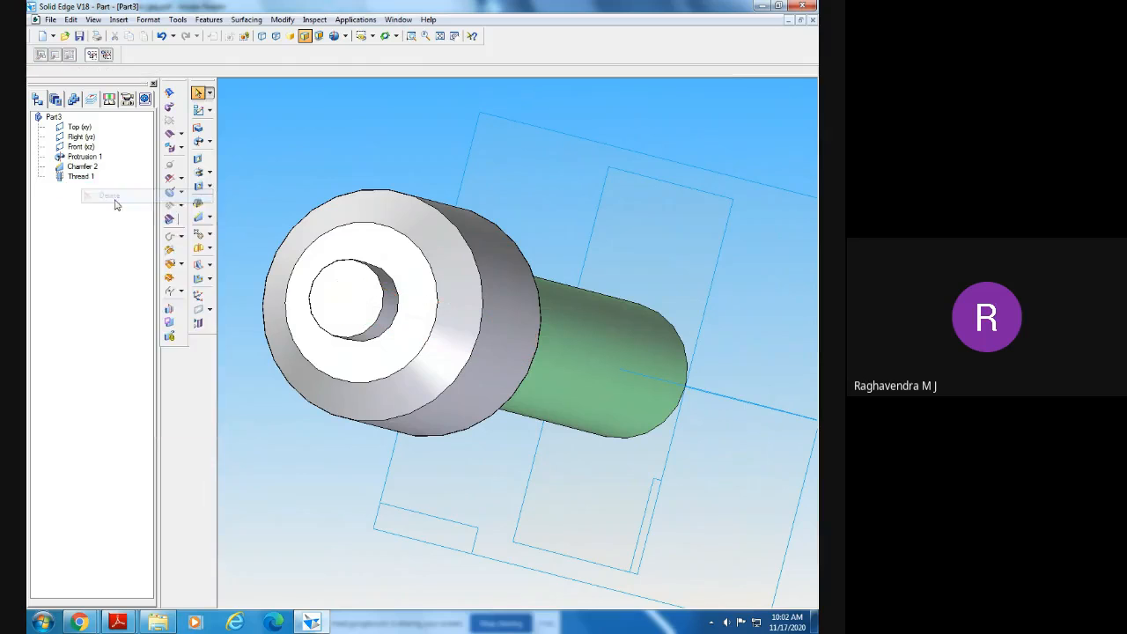
- Start a hole on the head's upper boss face and define it as a countersink hole with a standard M12 thread
left_click(209, 187)
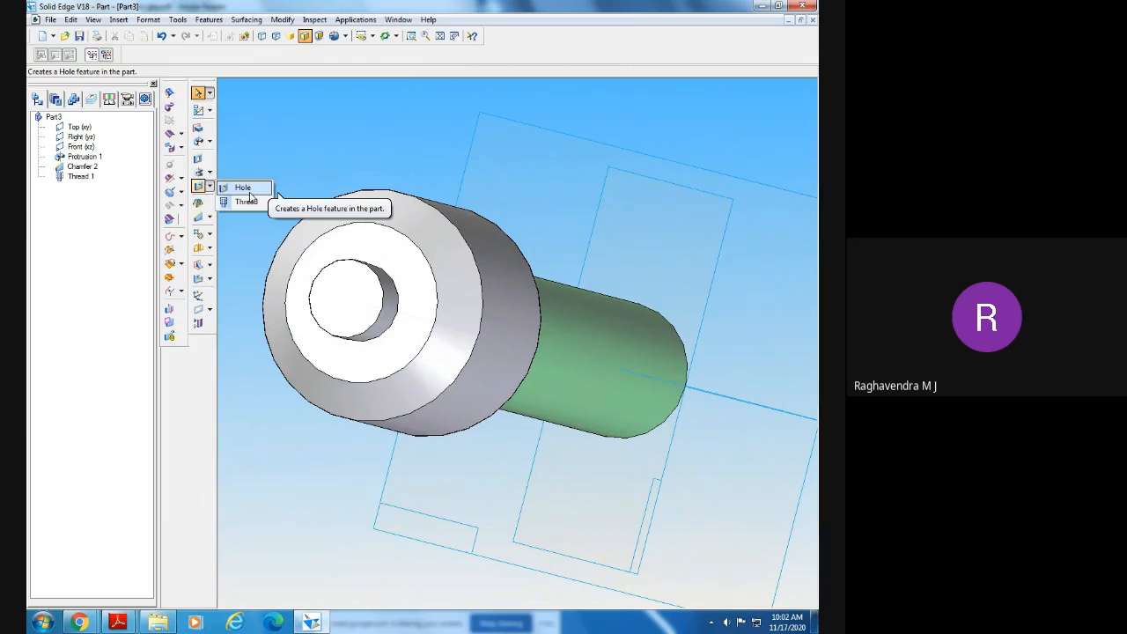
left_click(249, 191)
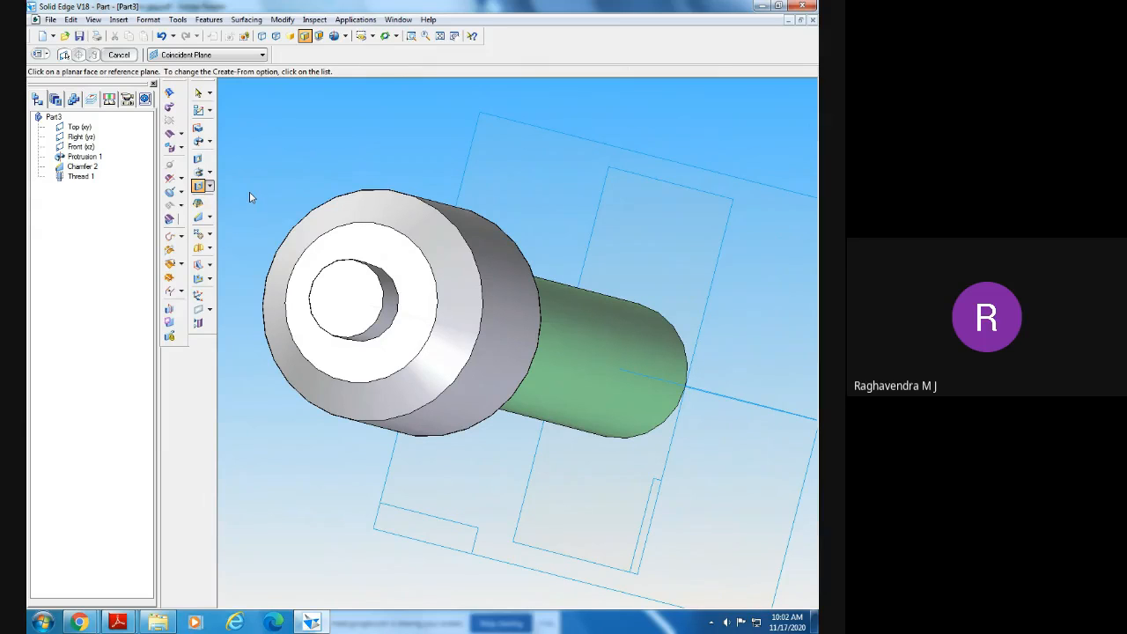
left_click(199, 188)
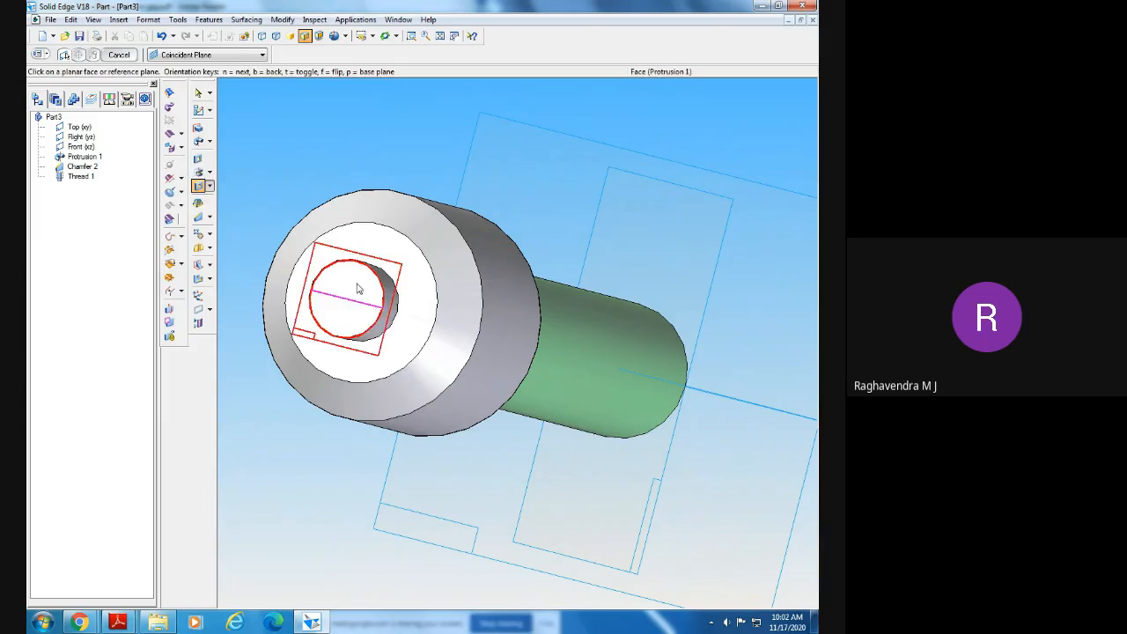
left_click(211, 187)
left_click(237, 189)
left_click(349, 284)
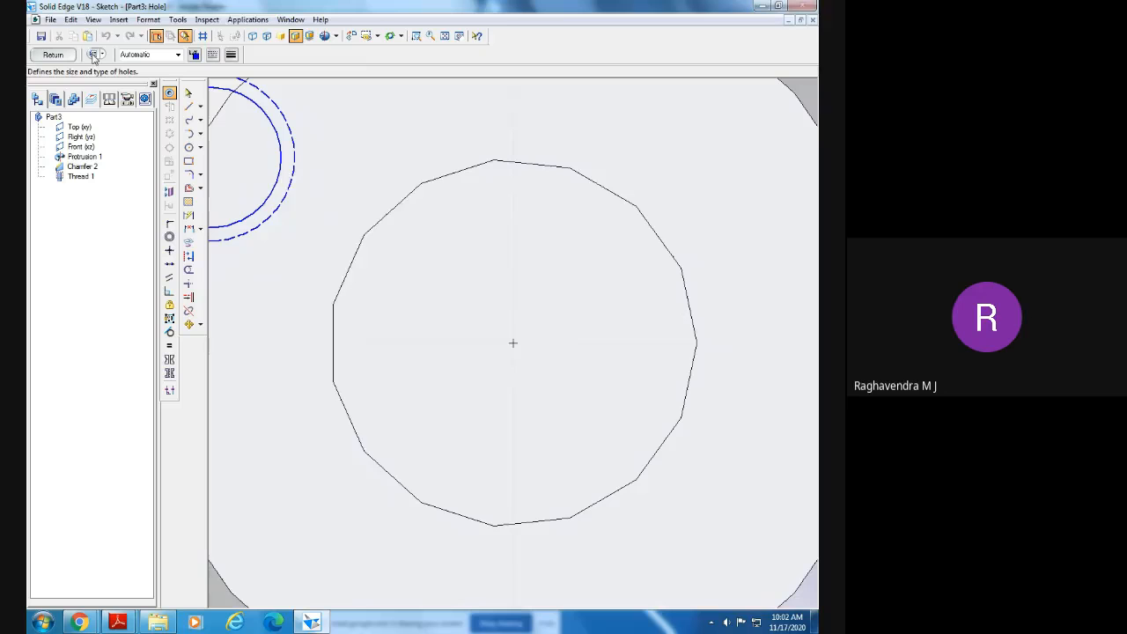
left_click(95, 54)
left_click_drag(415, 184, 463, 166)
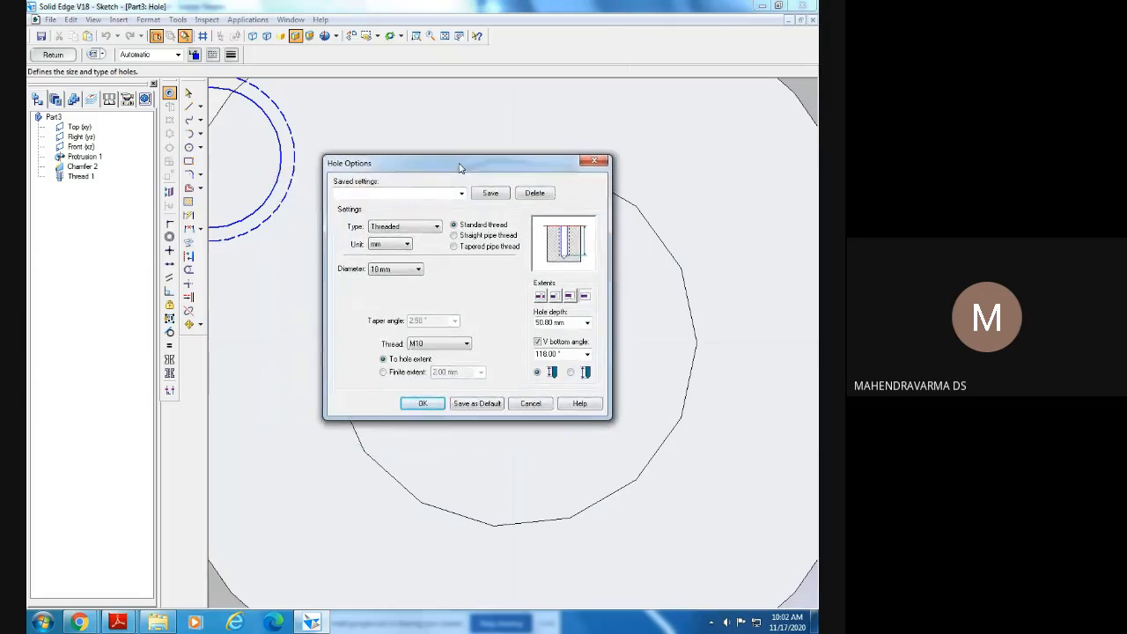
left_click(411, 227)
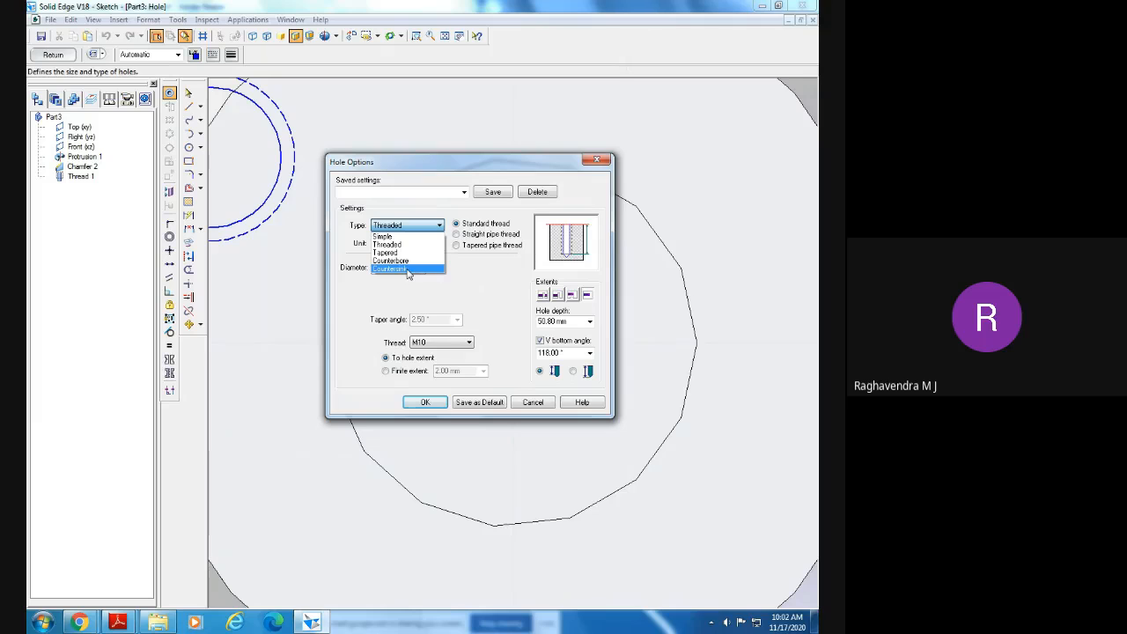
left_click(407, 270)
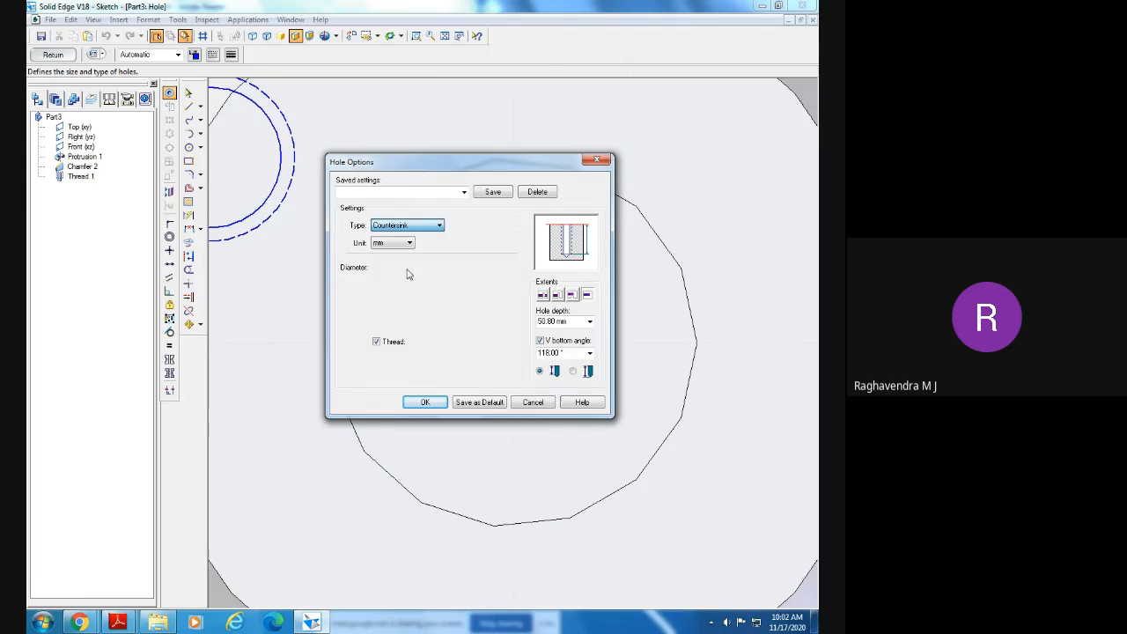
left_click(436, 342)
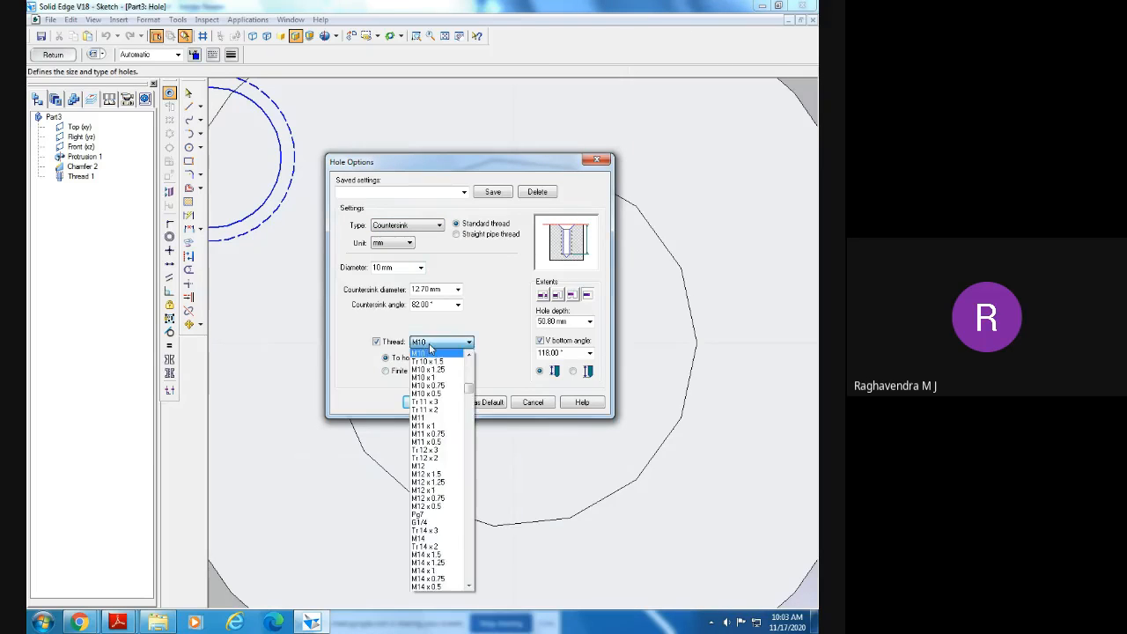
left_click(430, 466)
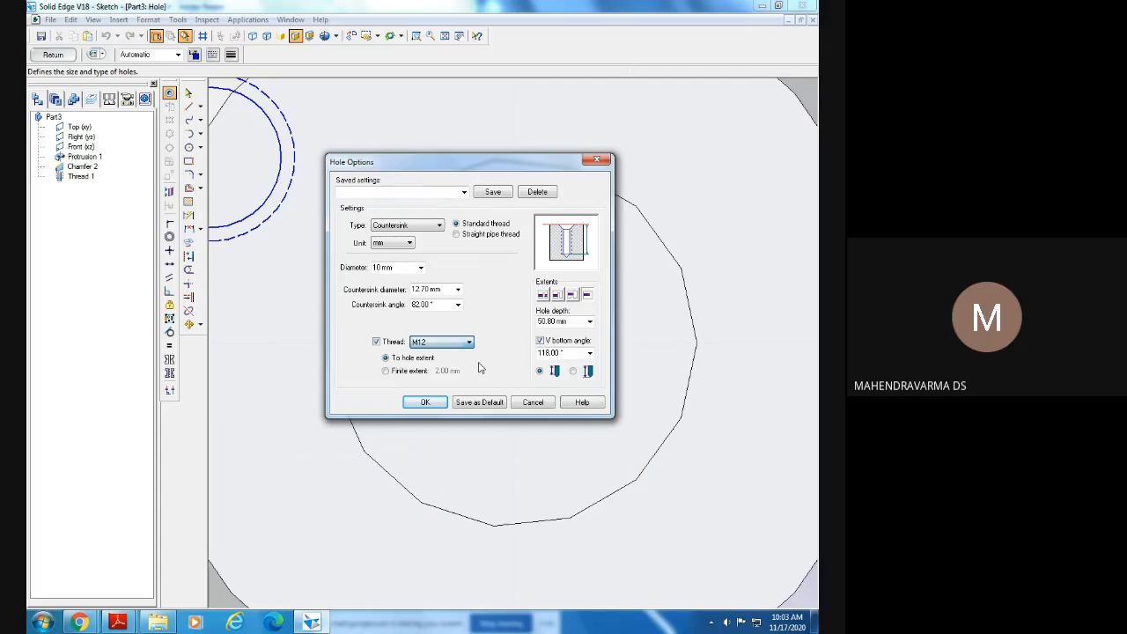
- Limit the thread to a finite extent of 30 mm and set the hole depth to 35 mm, keeping the V bottom angle enabled
left_click(386, 371)
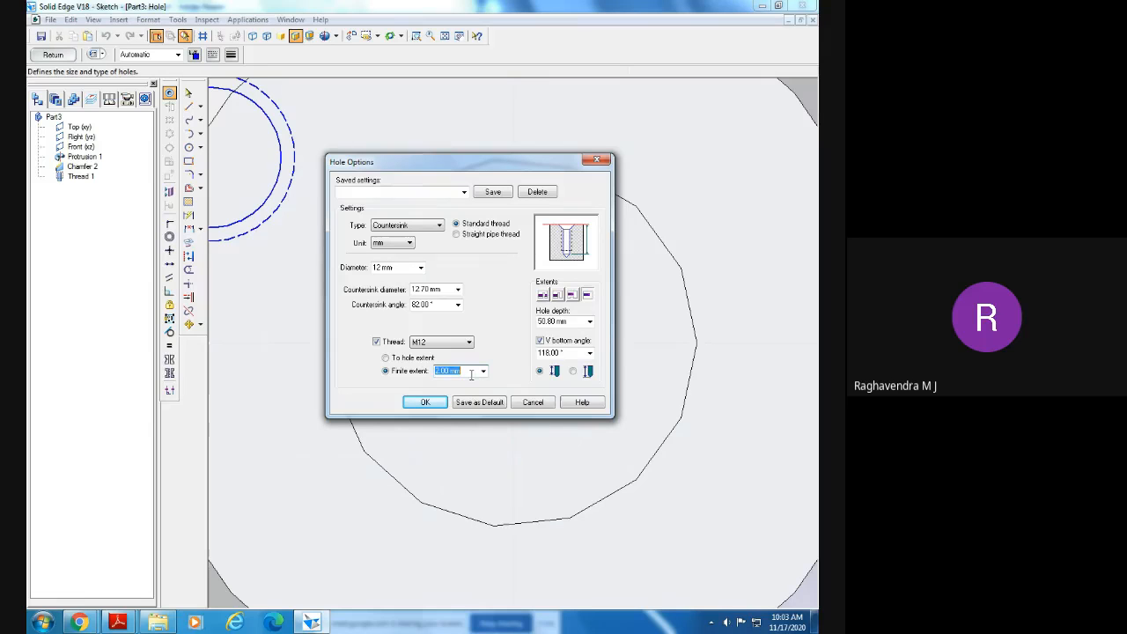
type("30")
left_click(570, 321)
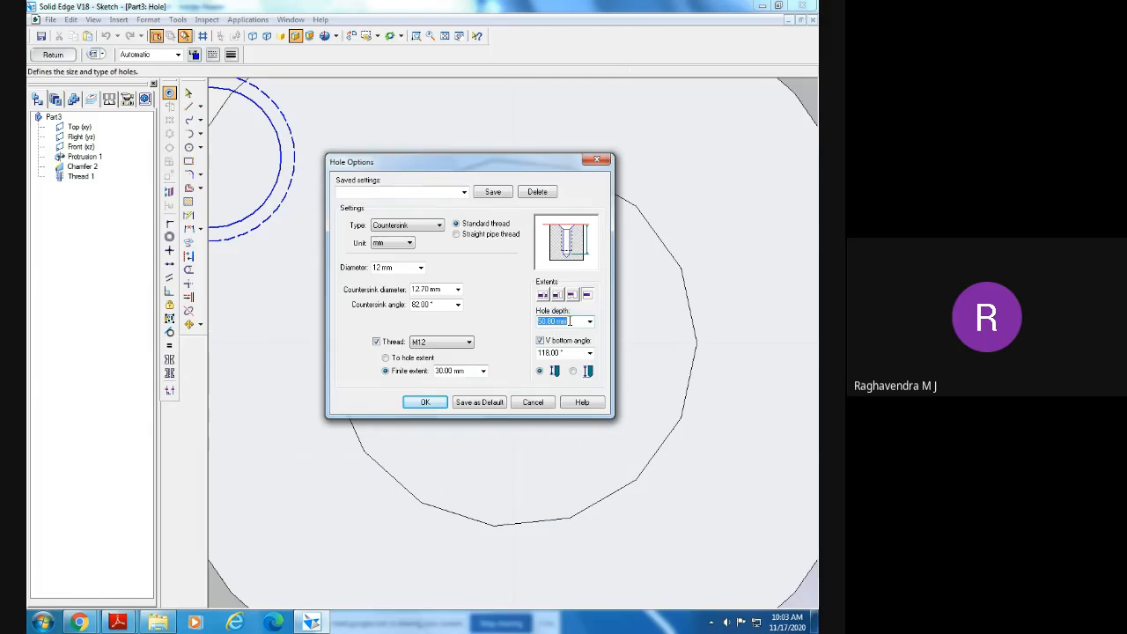
type("35")
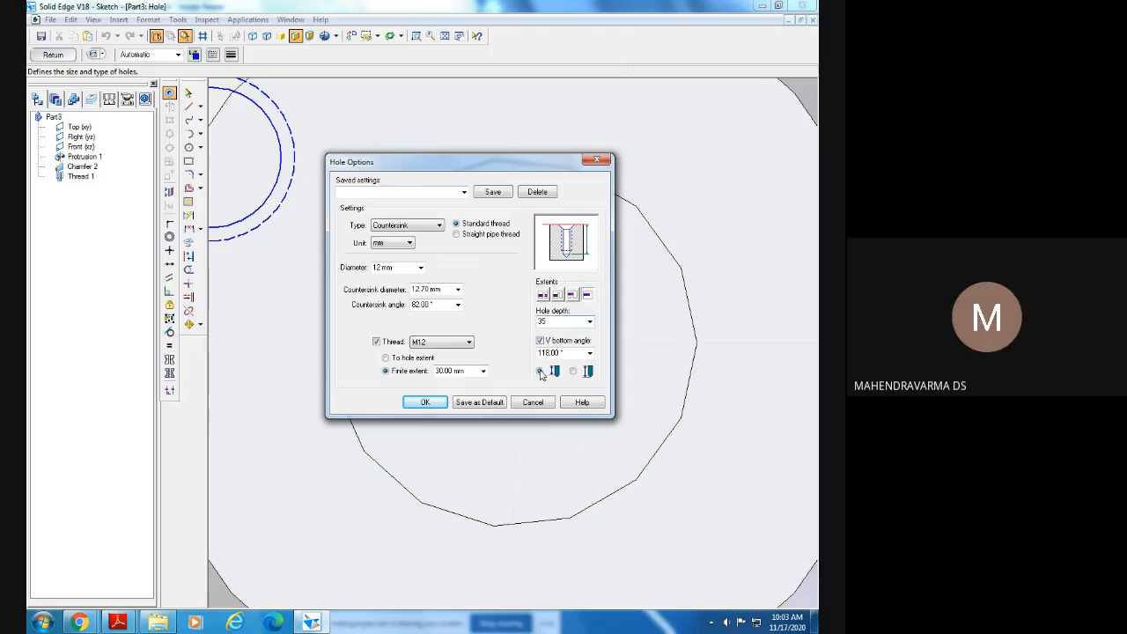
left_click(540, 342)
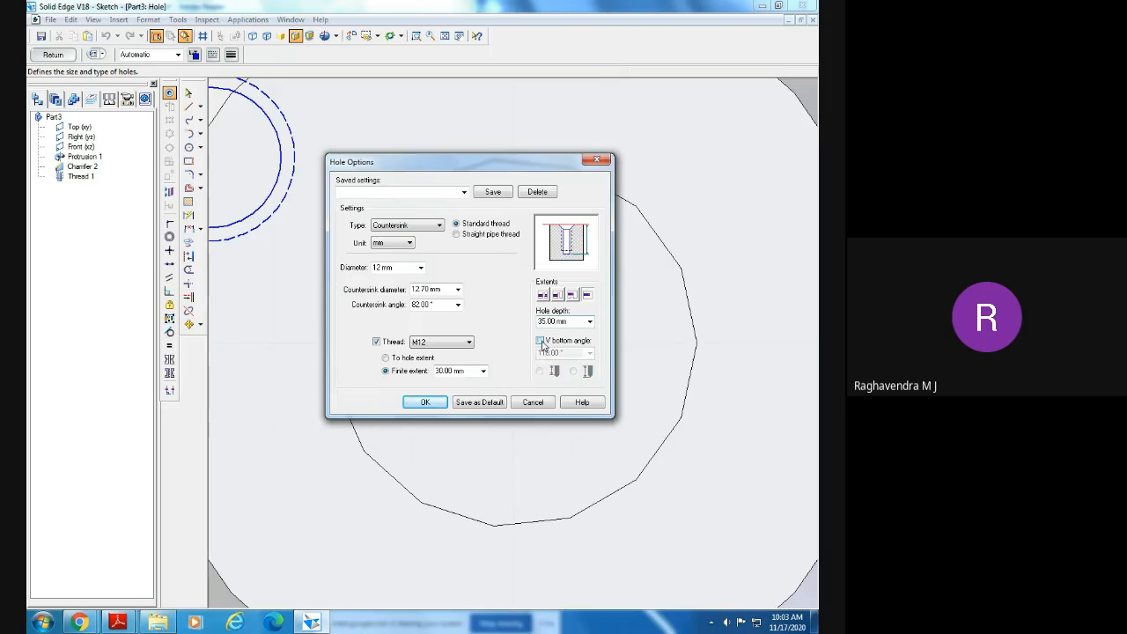
left_click(540, 341)
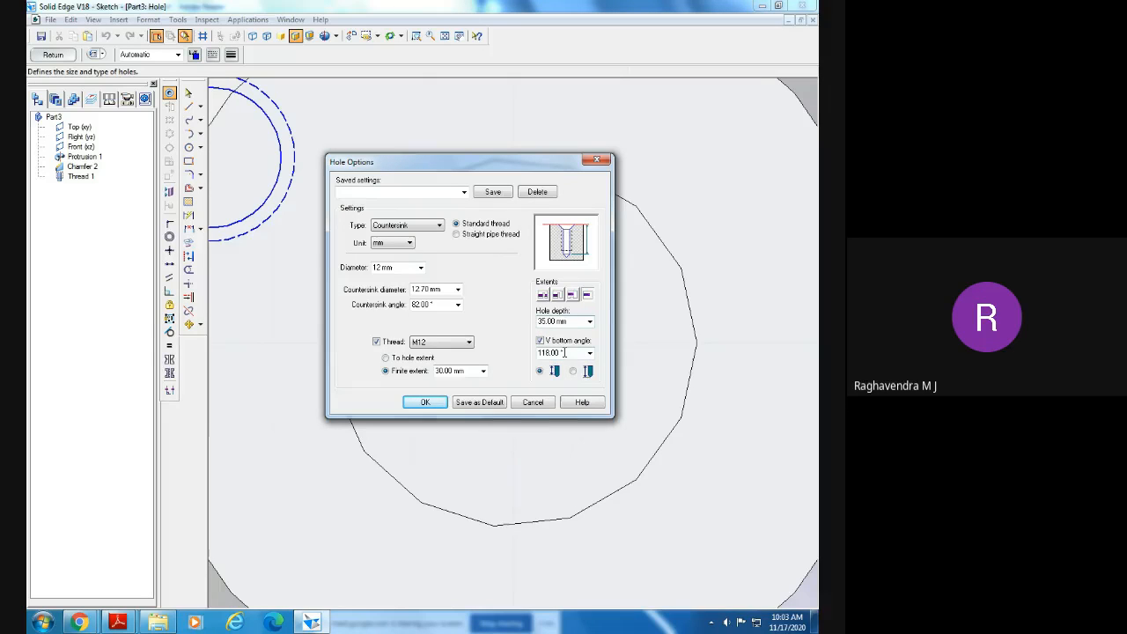
- Set the countersink angle to 90° and accept the hole options
left_click(445, 305)
type("90")
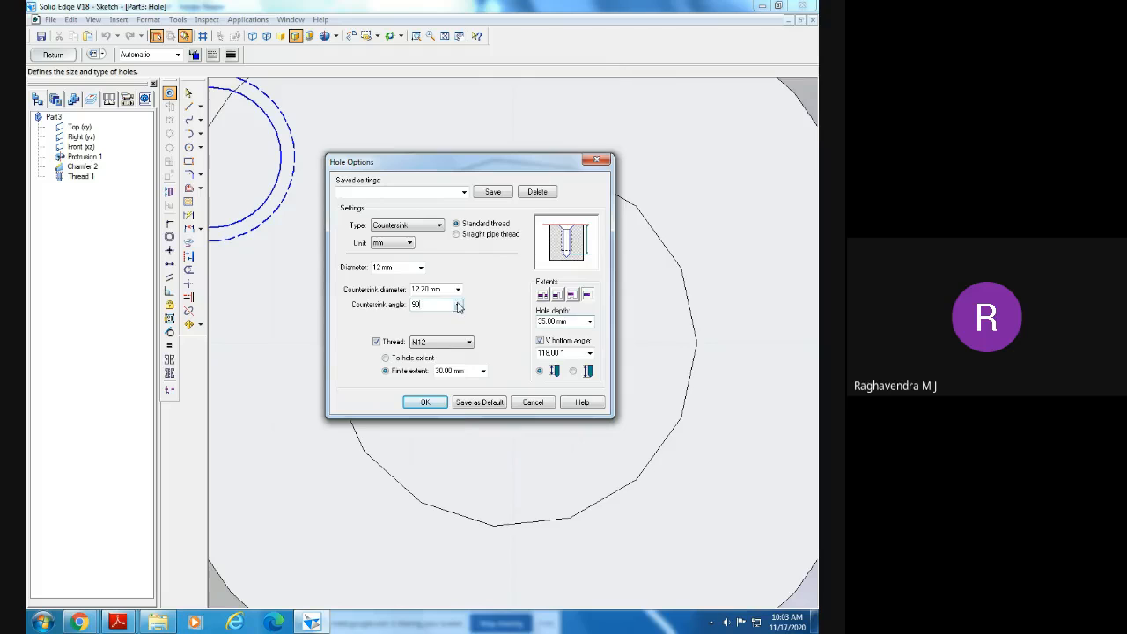
left_click(458, 305)
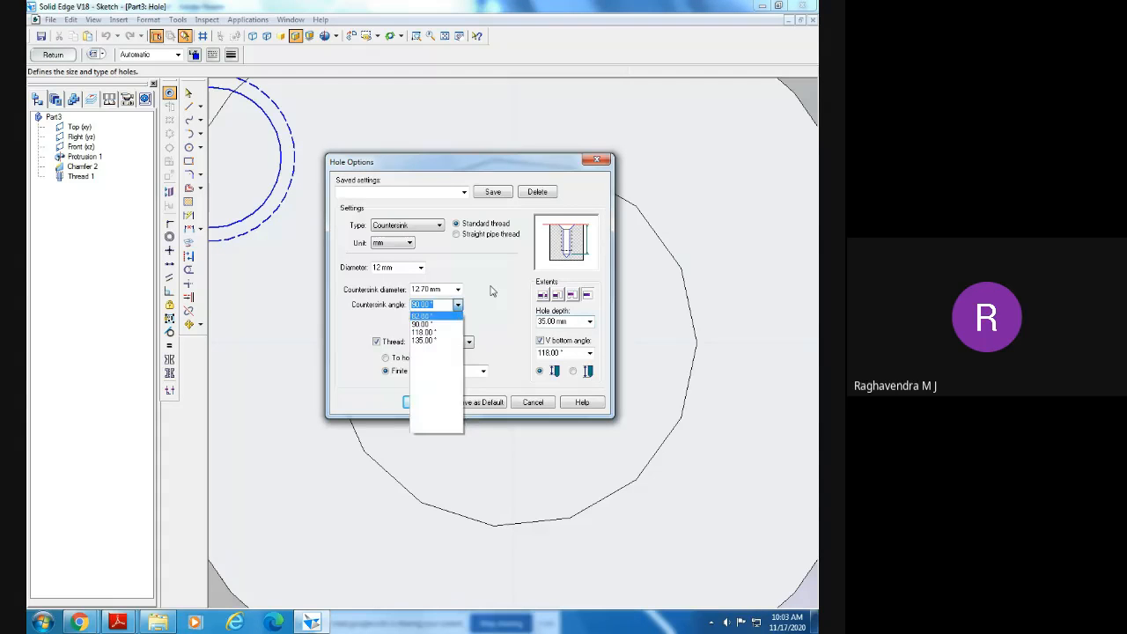
left_click(493, 291)
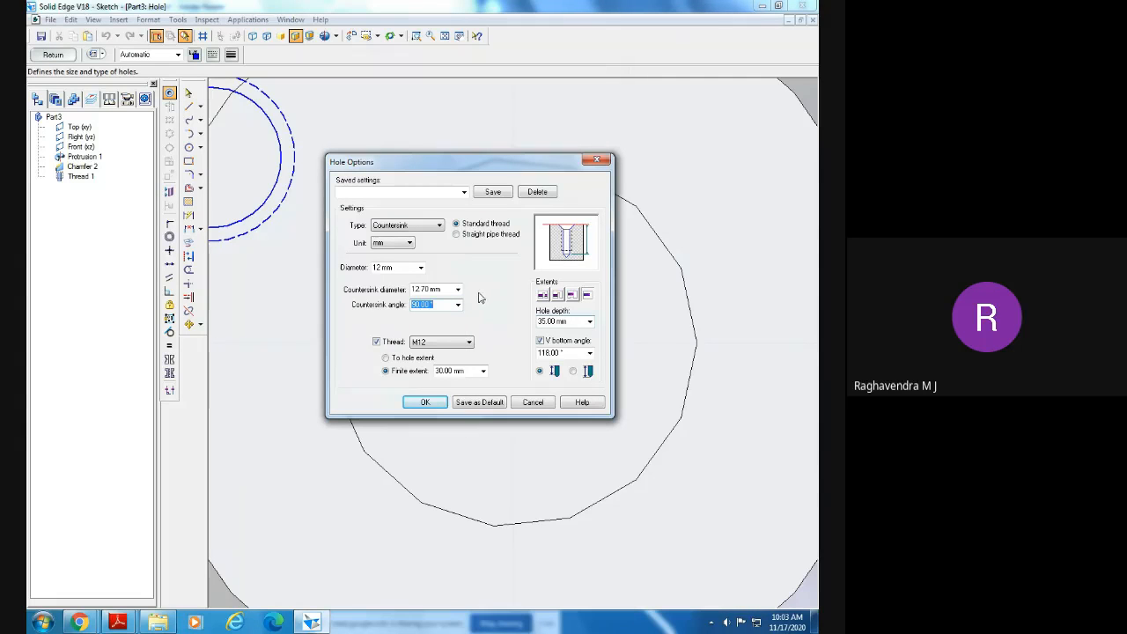
left_click(426, 403)
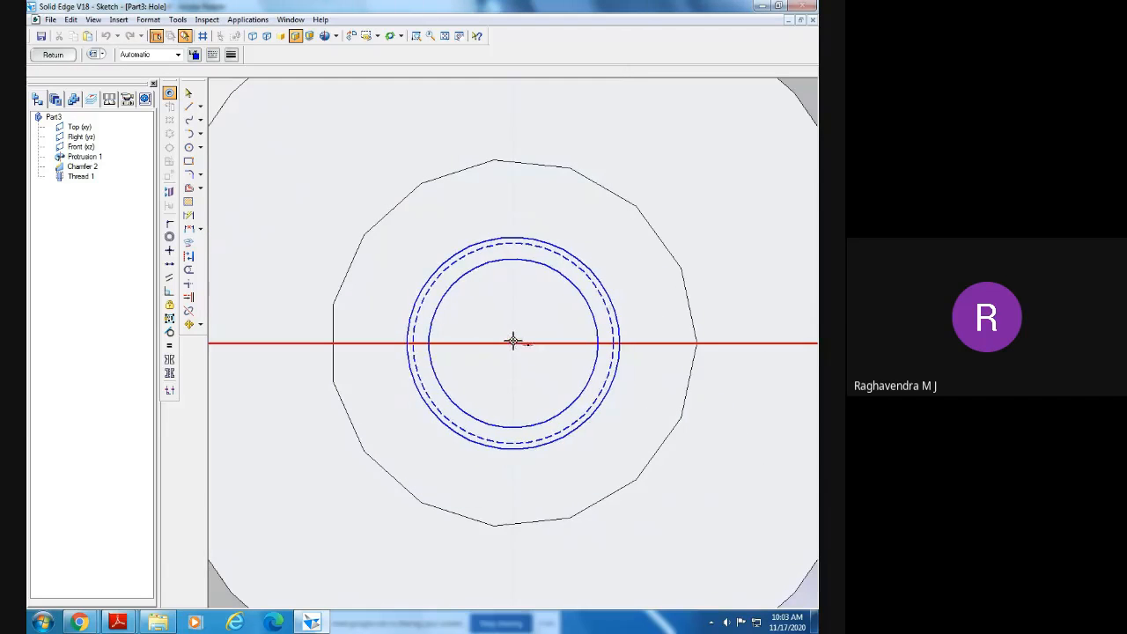
- Place the hole at the centre of the boss face, cut it into the head and finish the Hole command
left_click(513, 342)
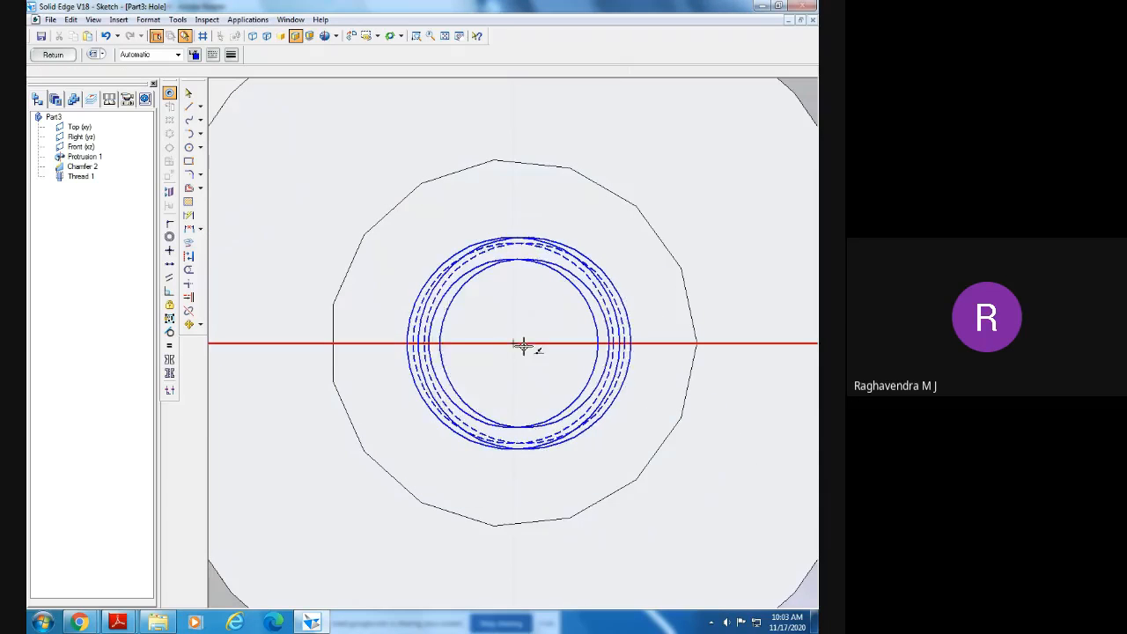
left_click(53, 55)
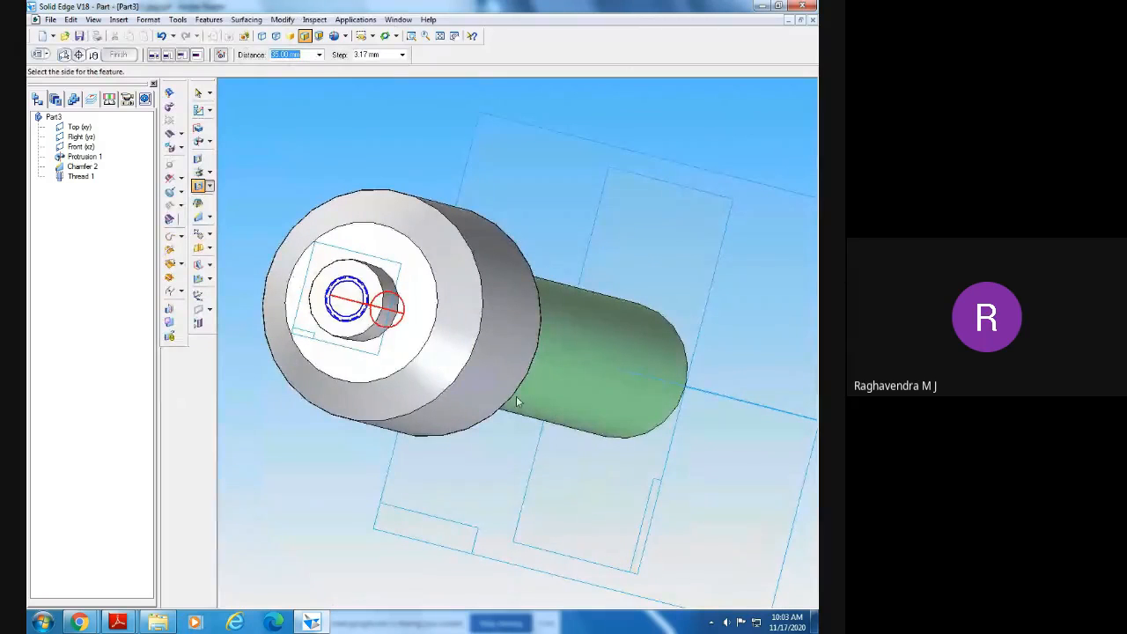
left_click(379, 367)
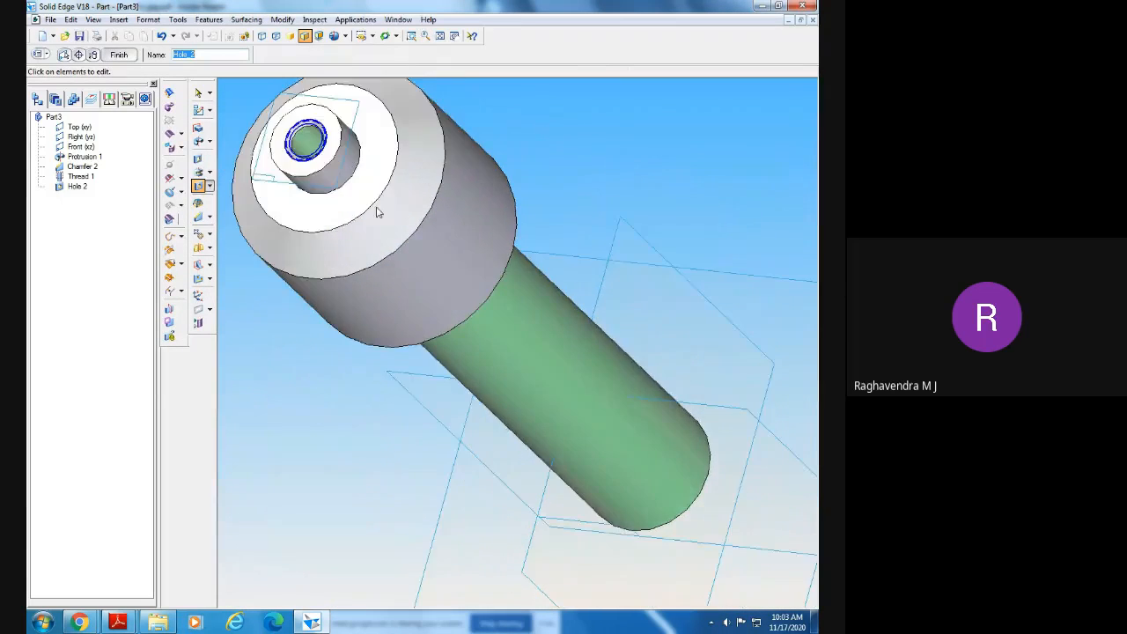
left_click(128, 55)
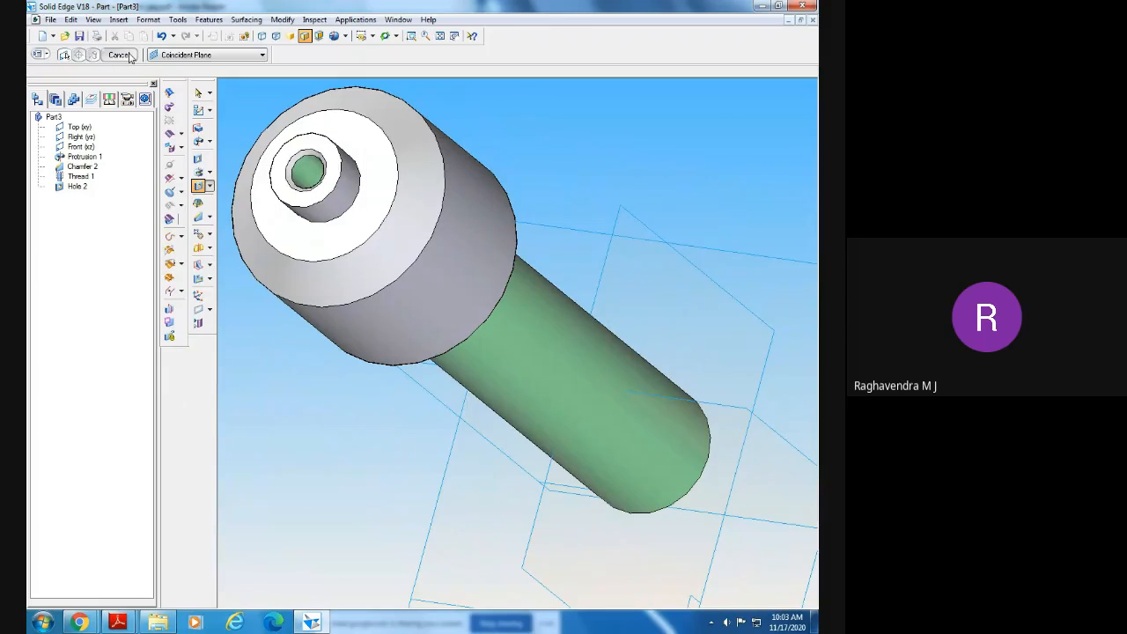
left_click(129, 56)
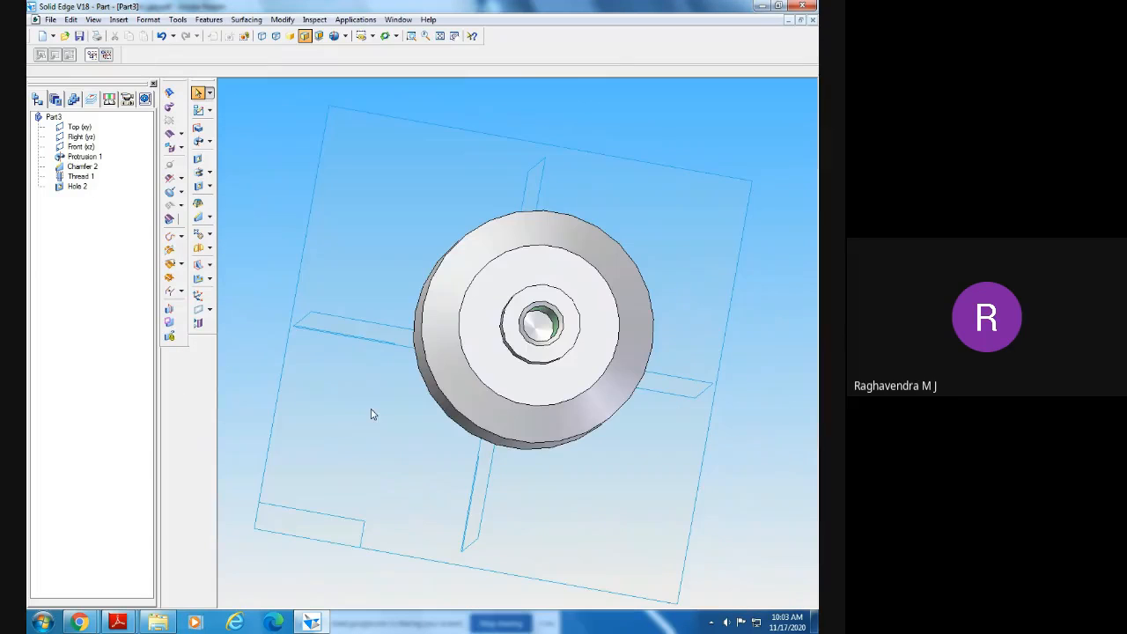
- Examine the hole's countersink, depth profile and conical bottom from the front with hidden edges displayed
middle_click_drag(575, 466, 573, 489)
left_click(371, 36)
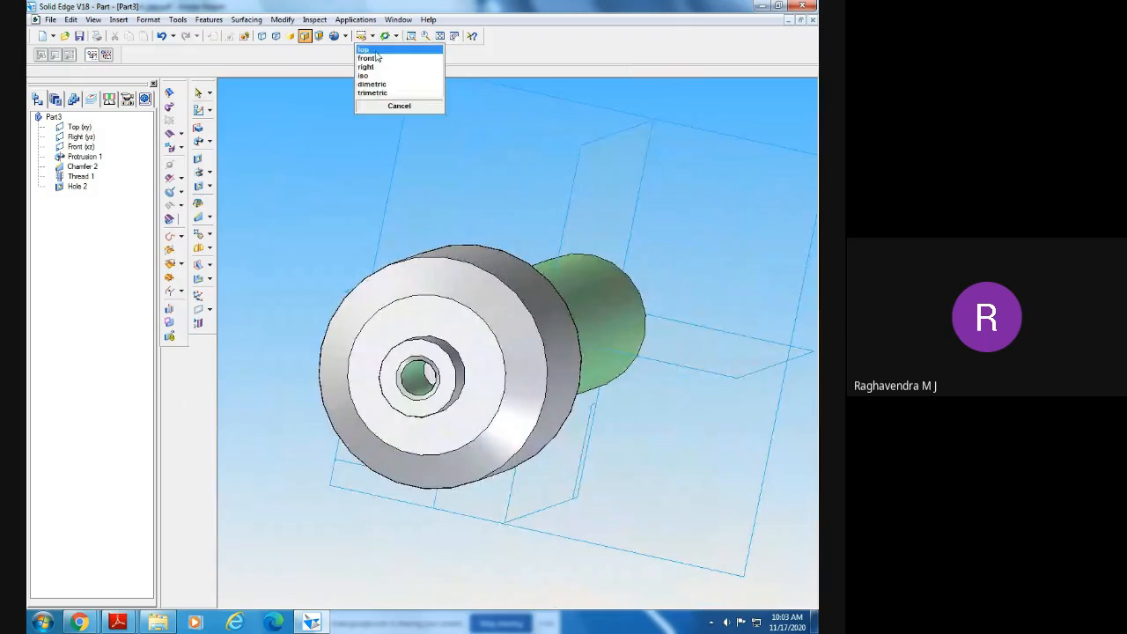
left_click(370, 58)
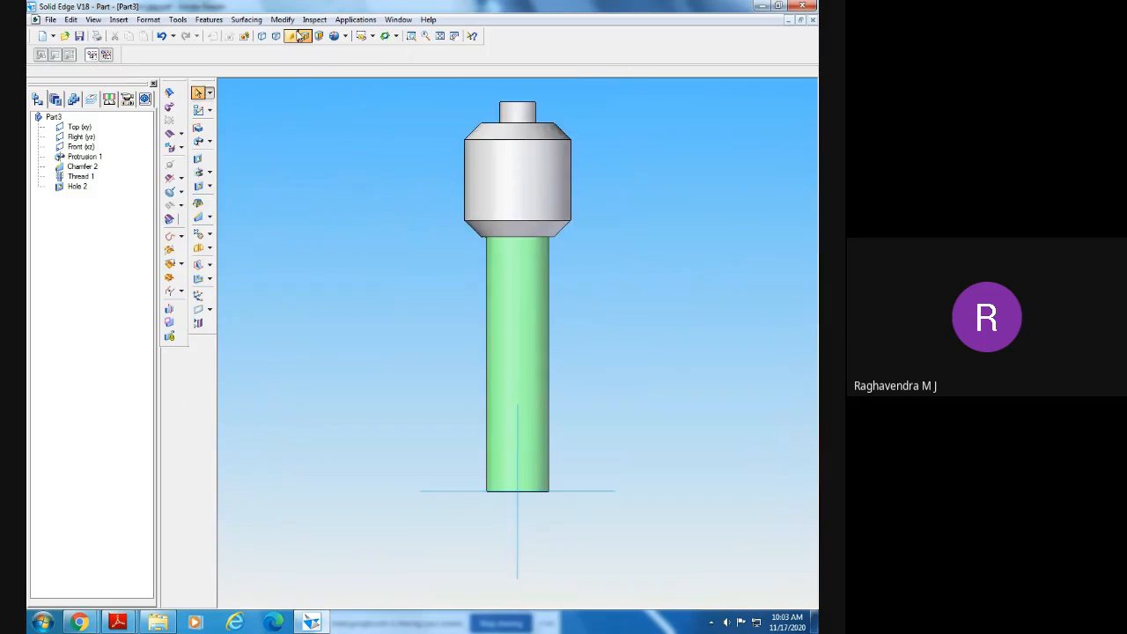
left_click(299, 37)
left_click(411, 36)
left_click_drag(471, 79, 546, 148)
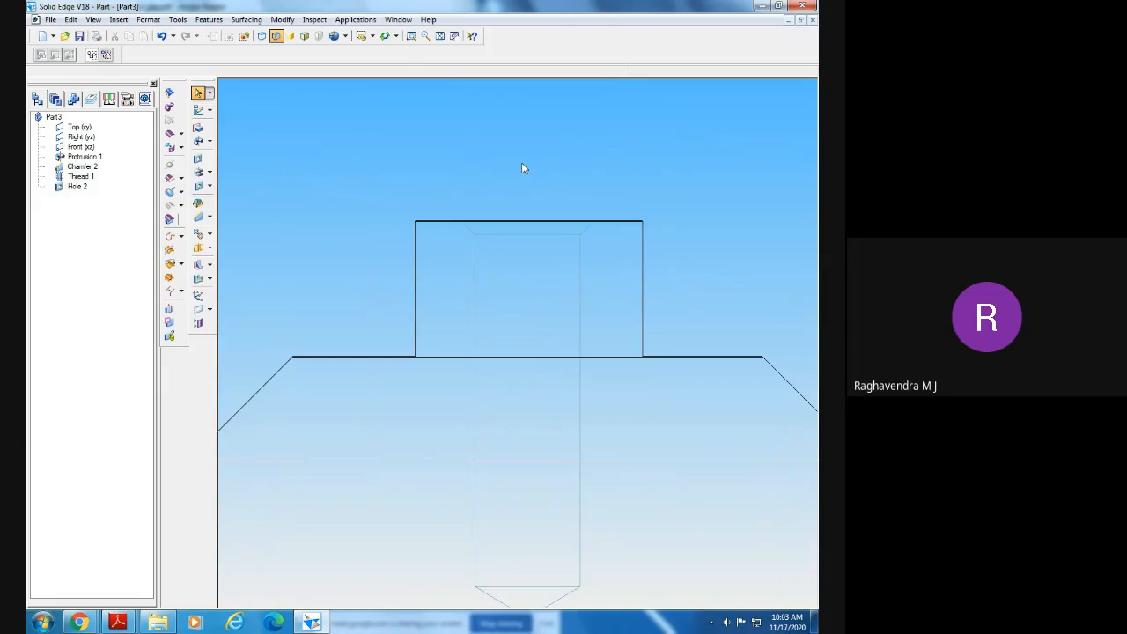
left_click(454, 36)
left_click_drag(514, 155, 551, 115)
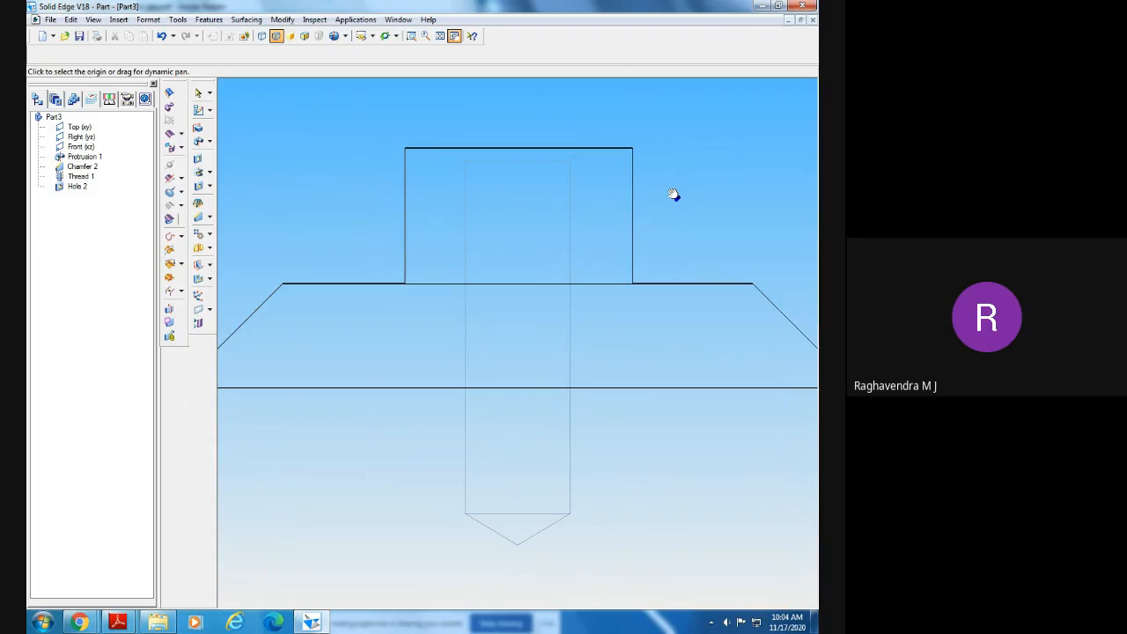
- Examine the cross hole's size and position in the spindle drawing in Adobe Reader and compare them with the shaded model
left_click(117, 622)
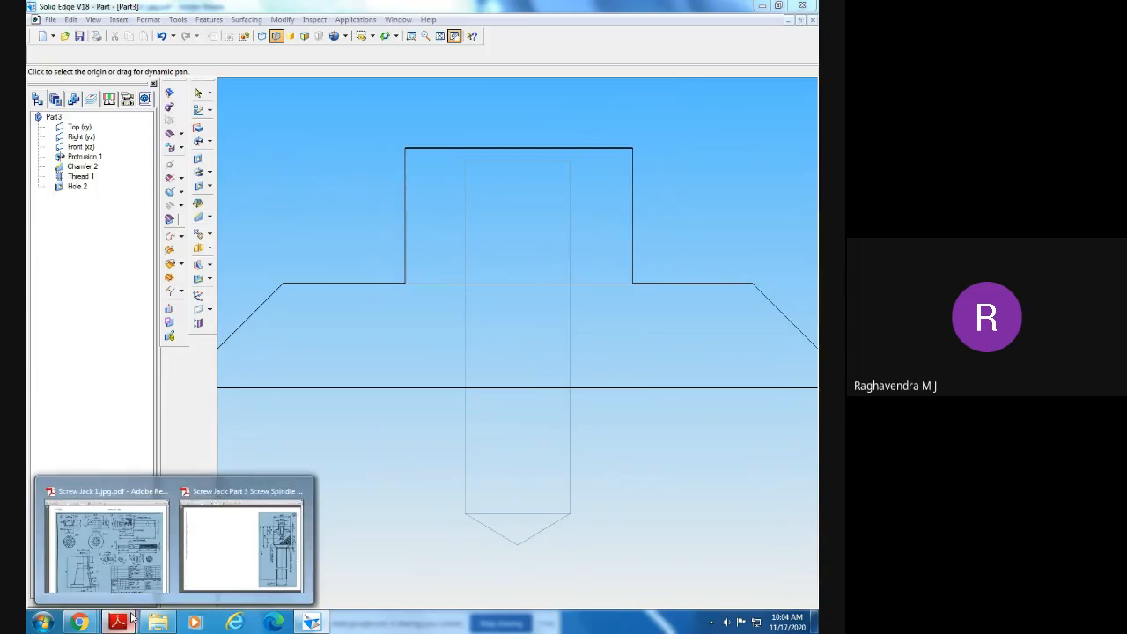
left_click(251, 561)
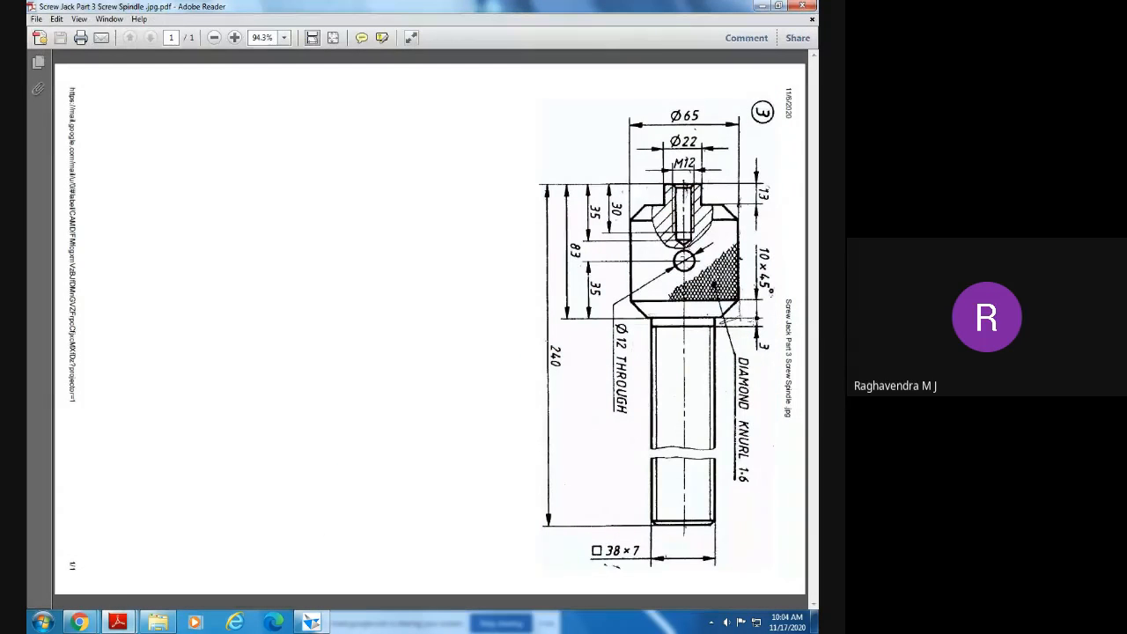
left_click(714, 286)
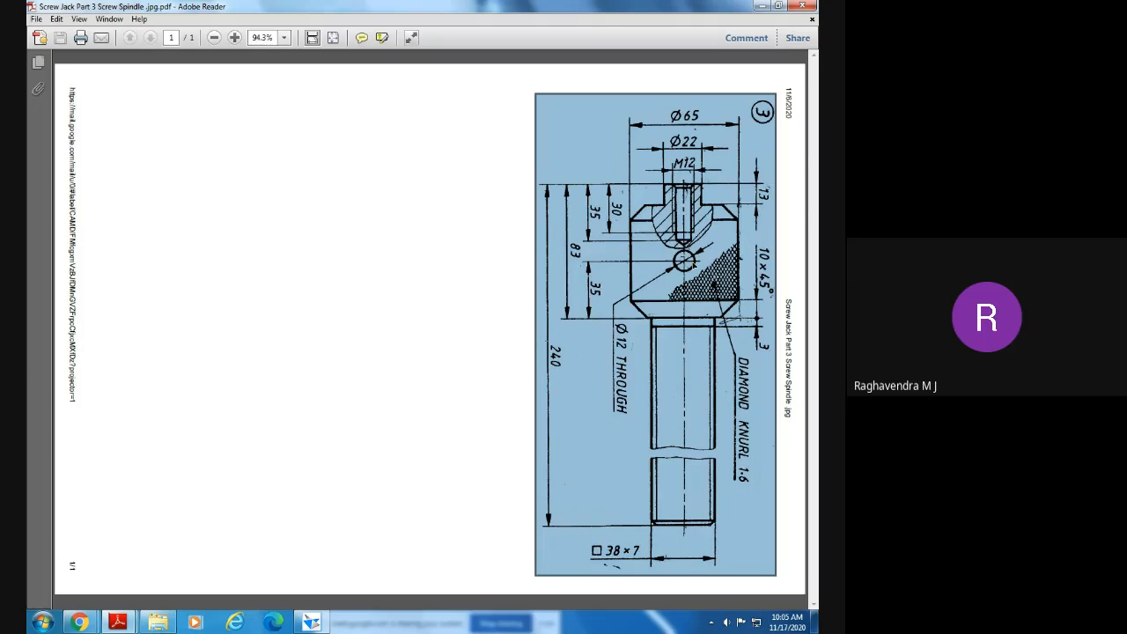
left_click(313, 623)
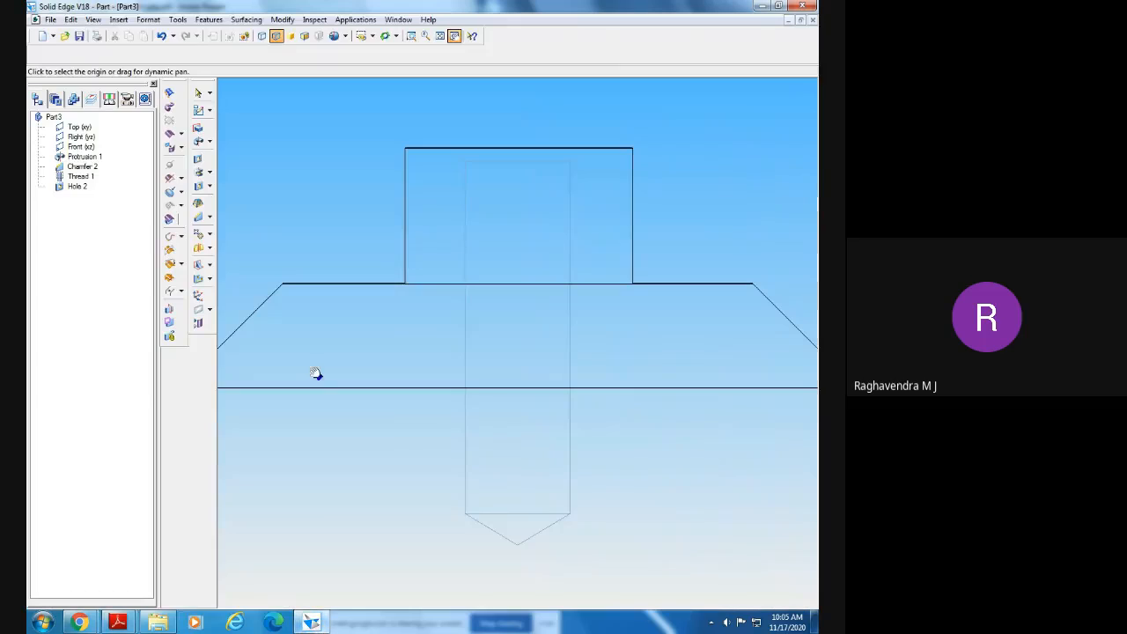
left_click(439, 36)
left_click(305, 37)
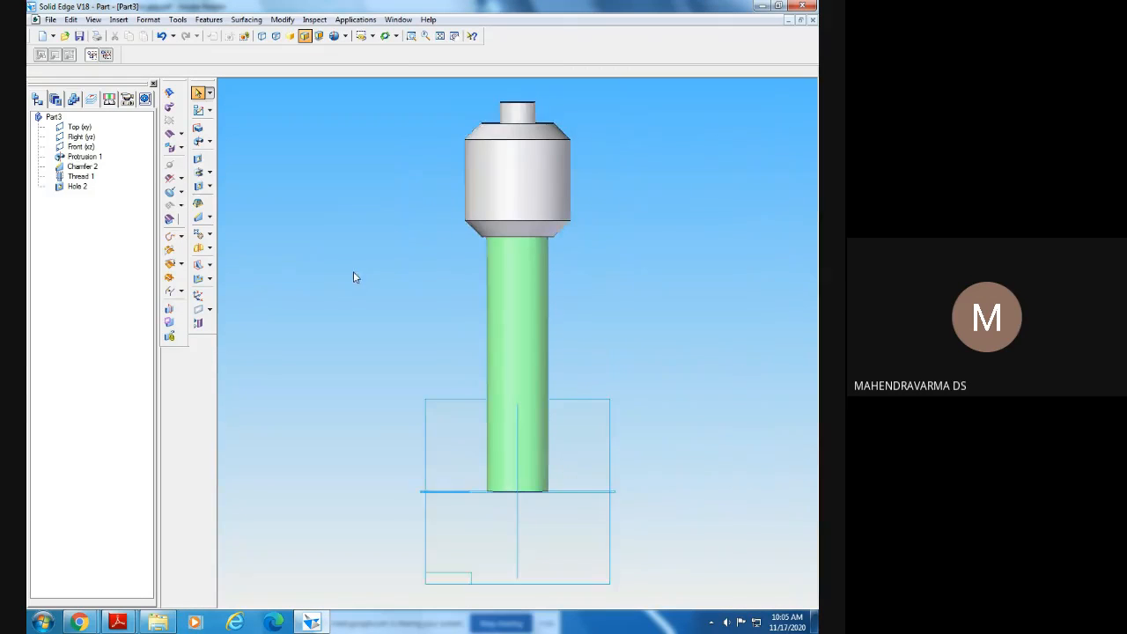
middle_click_drag(353, 272, 337, 316)
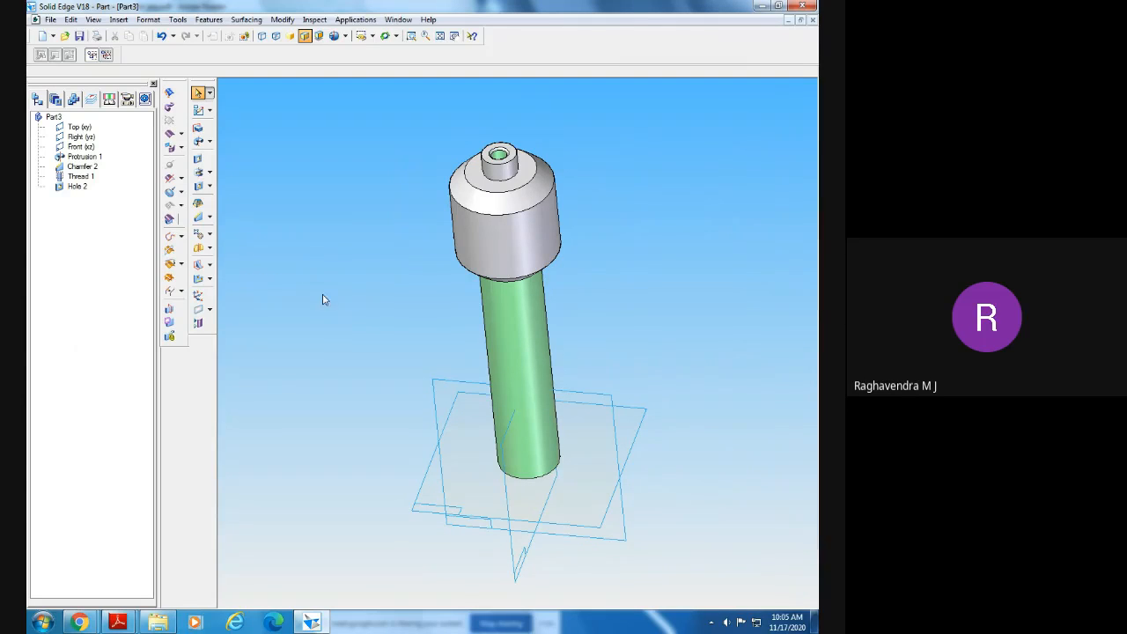
left_click(309, 622)
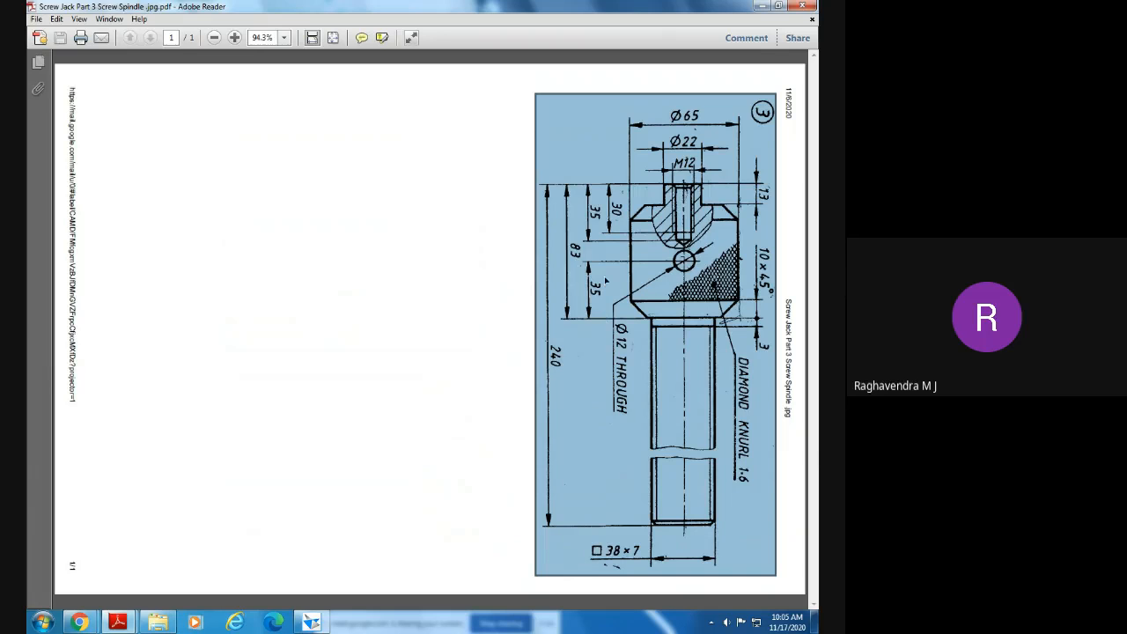
left_click(309, 624)
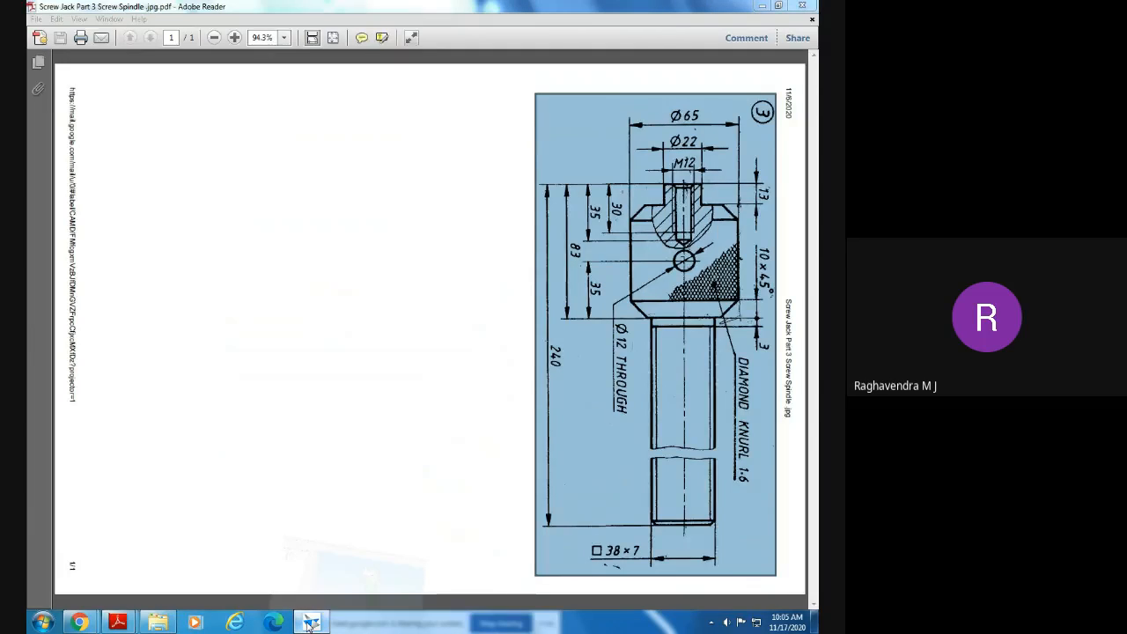
middle_click_drag(665, 277, 672, 240)
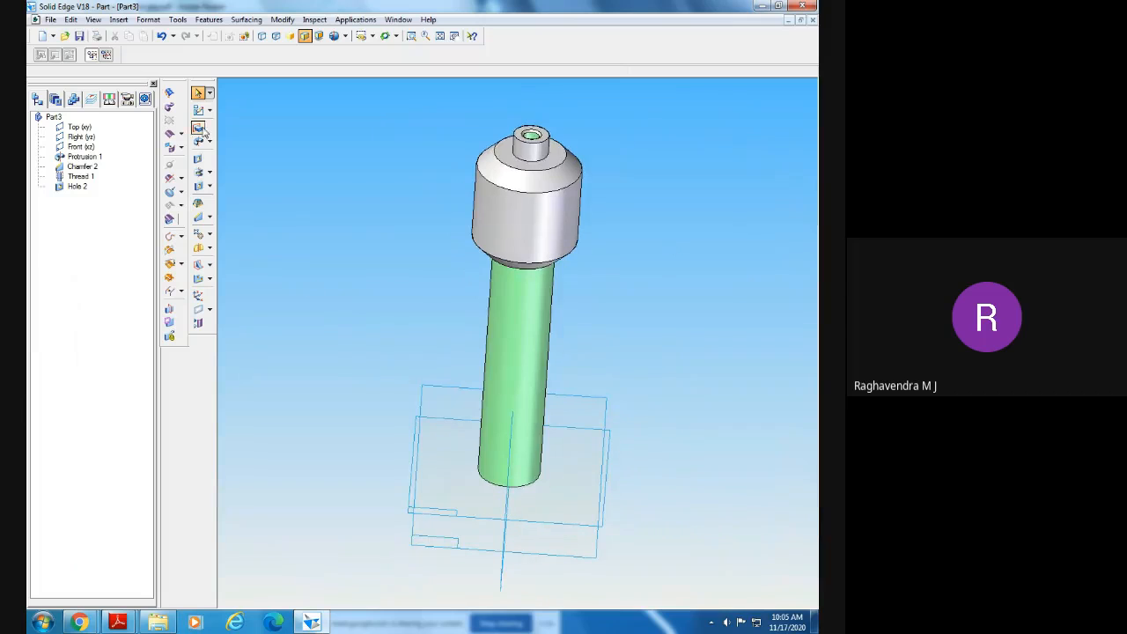
- Start a Cutout and open its profile sketch on the Front (xz) reference plane, with the whole spindle in view
left_click(199, 158)
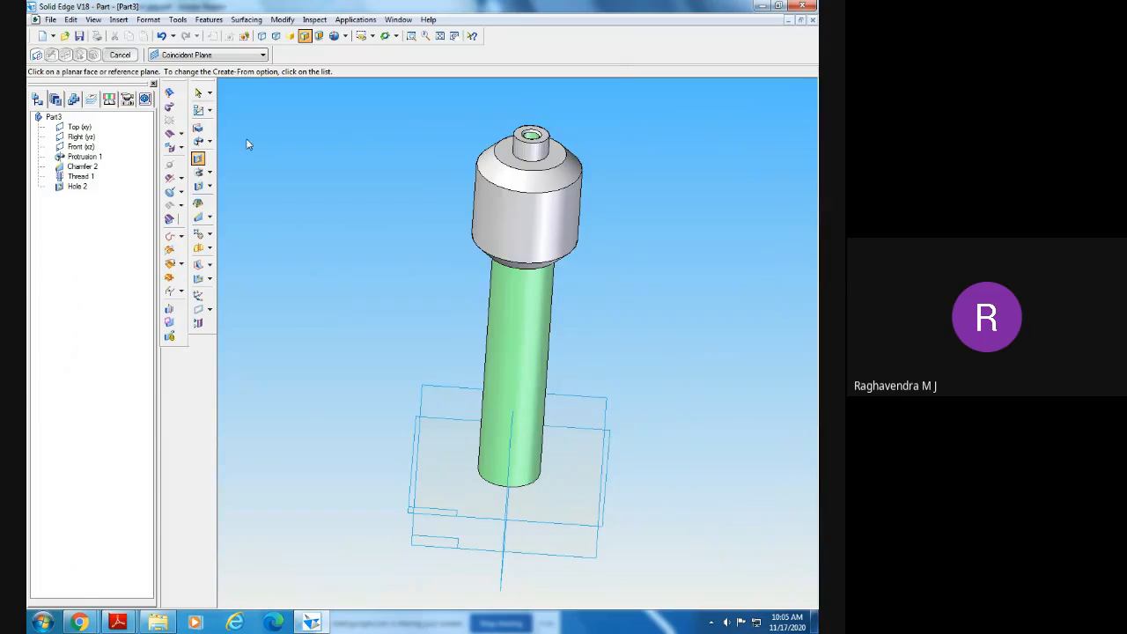
middle_click_drag(245, 138, 236, 208)
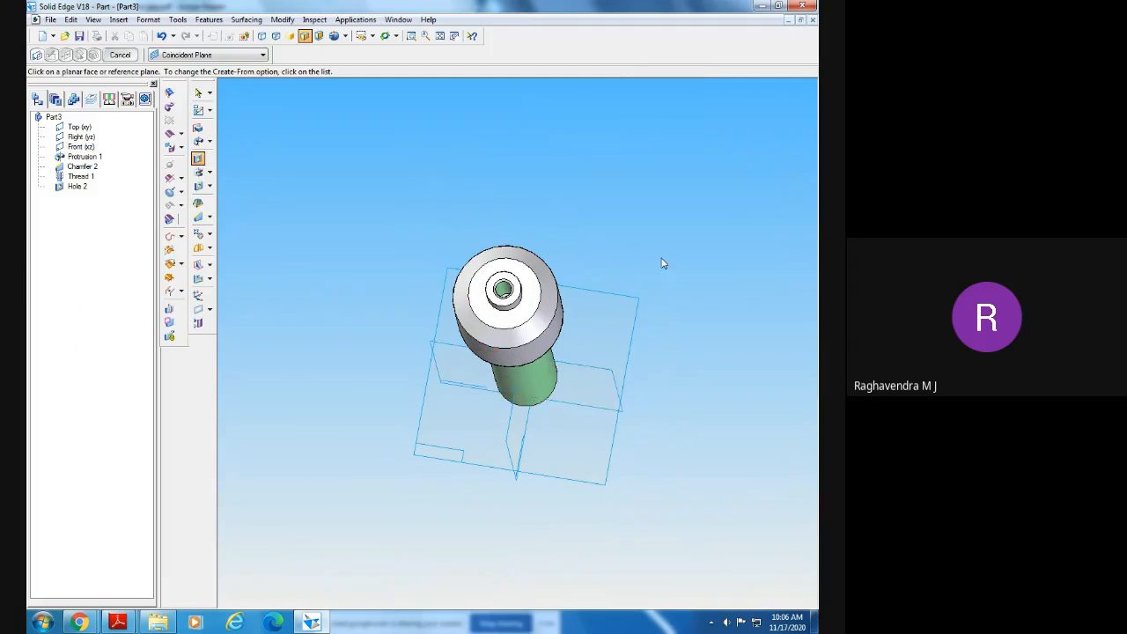
middle_click_drag(662, 258, 667, 278)
middle_click_drag(663, 341, 657, 327)
left_click(596, 376)
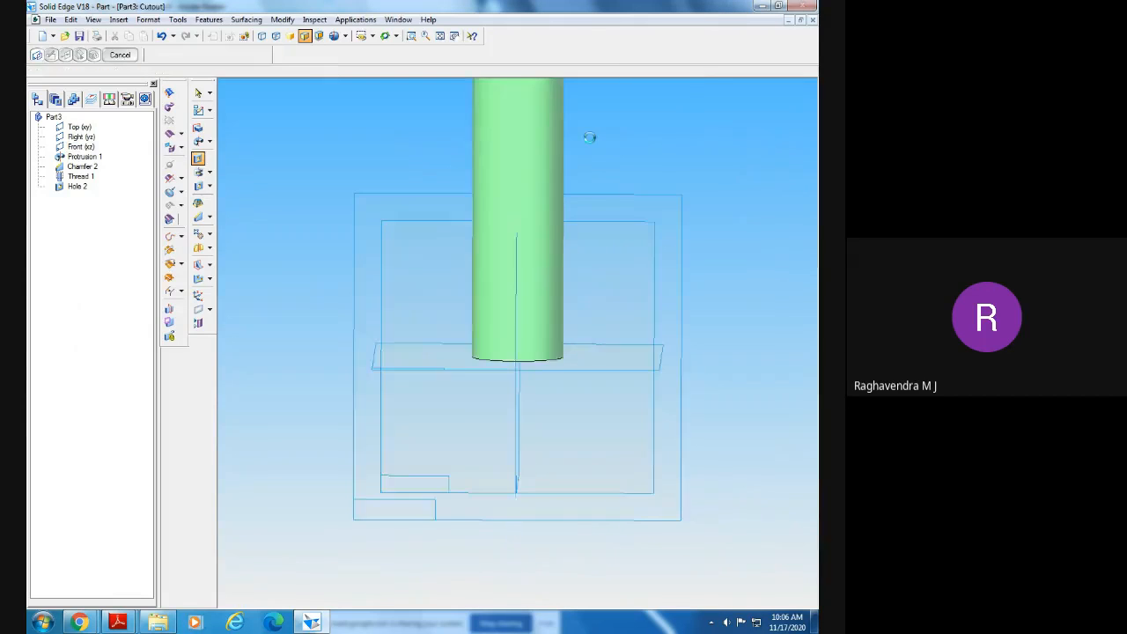
left_click(445, 36)
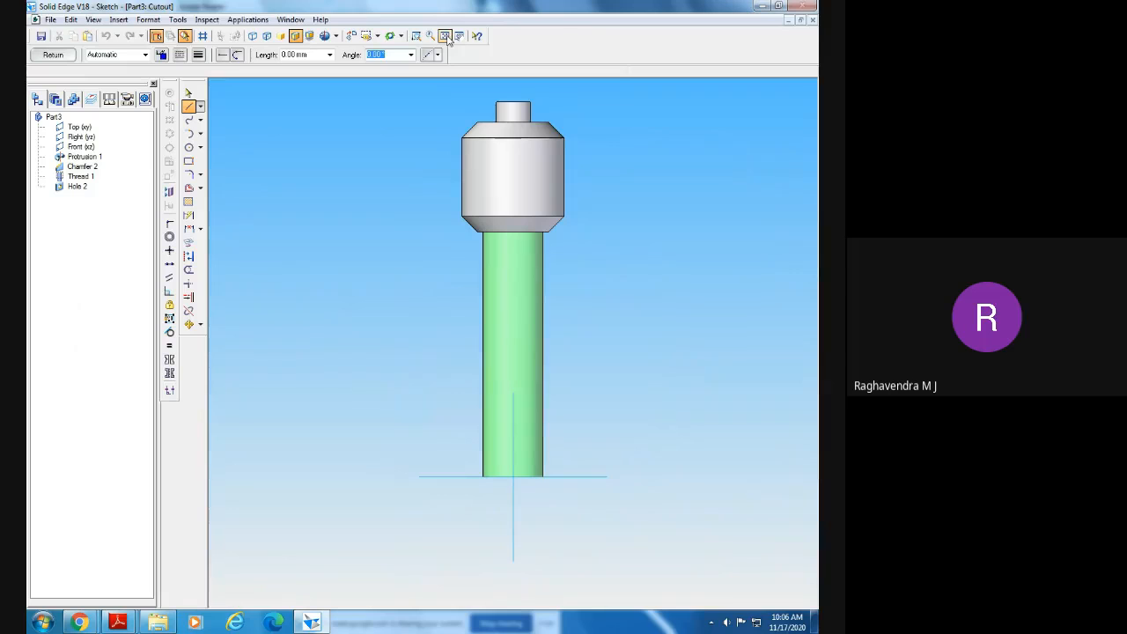
- Sketch a 12 mm diameter circle on the spindle axis within the head and dimension its diameter
left_click(189, 147)
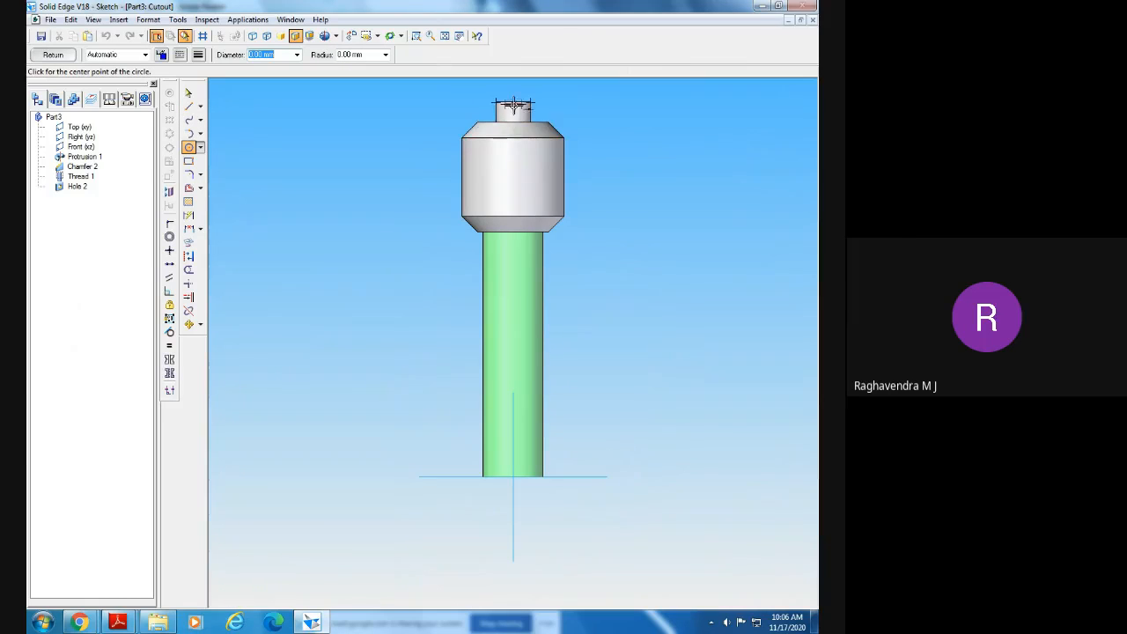
left_click(514, 179)
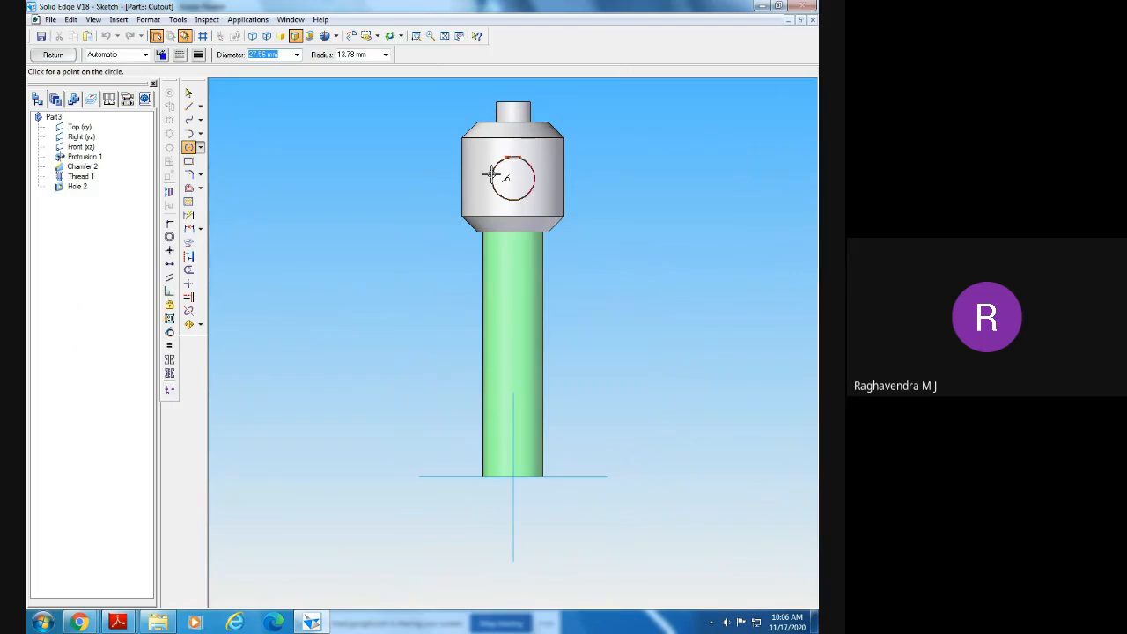
type("12")
key("Return")
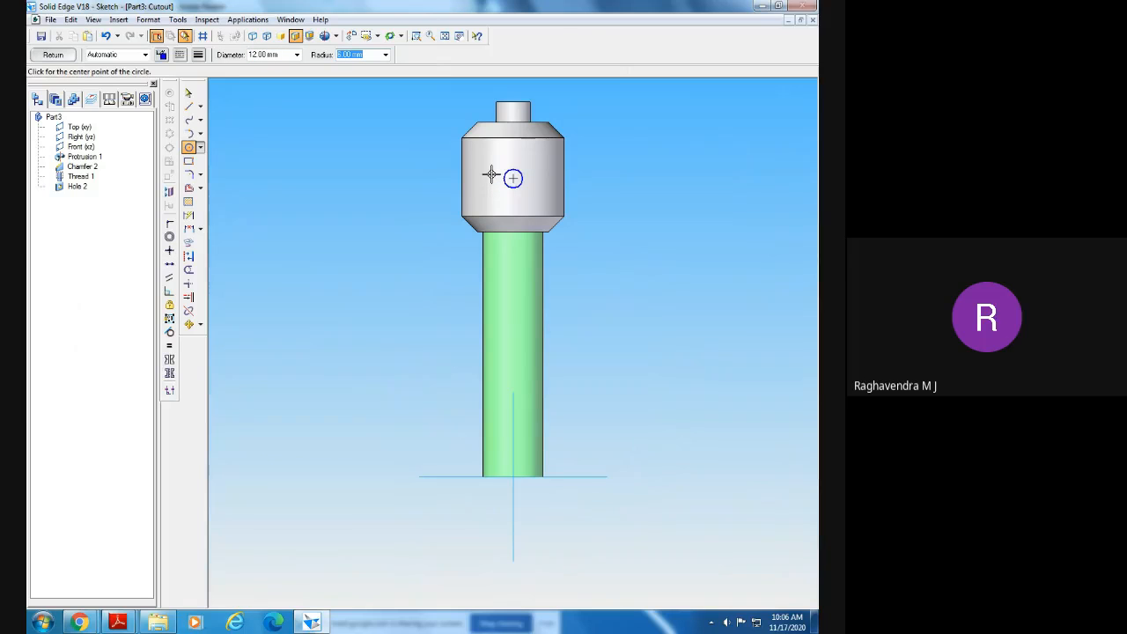
left_click(189, 216)
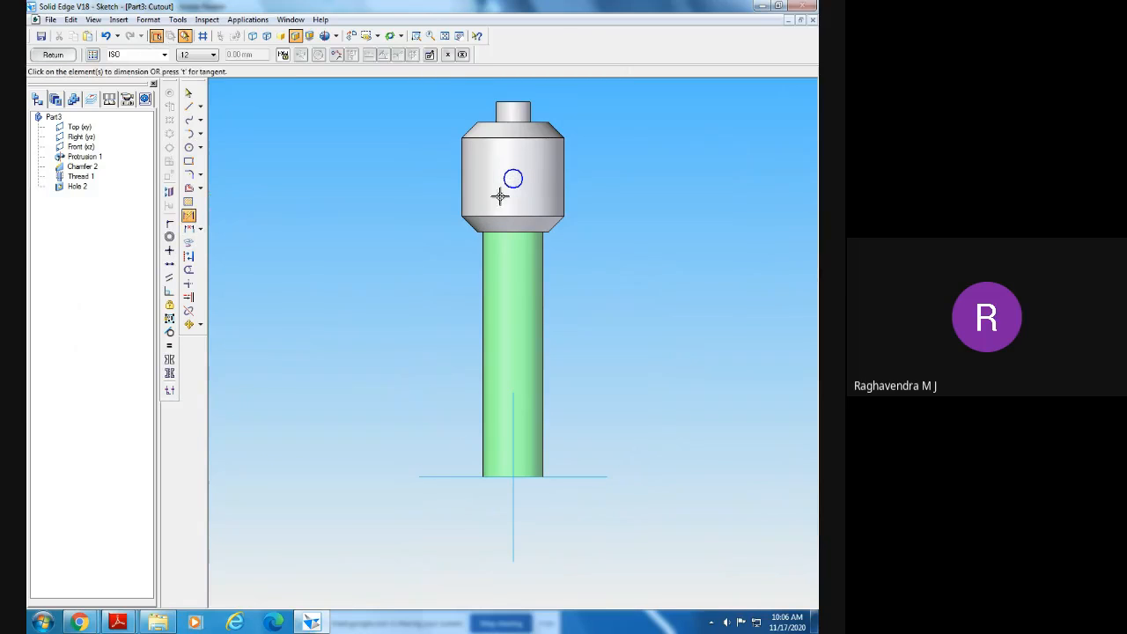
left_click(511, 181)
left_click(417, 138)
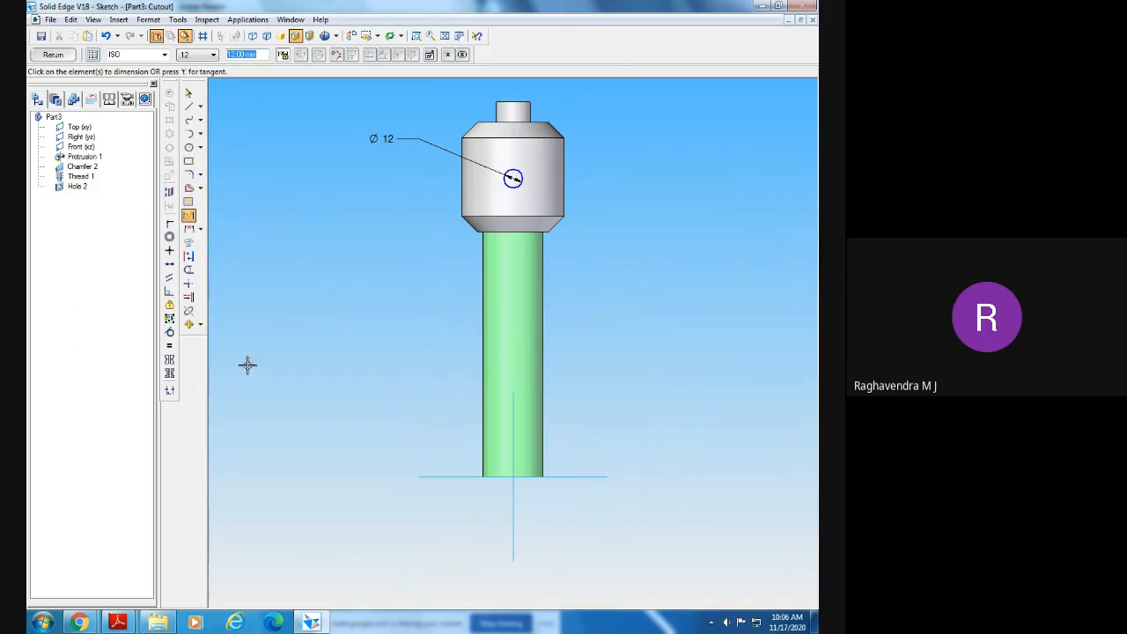
- Dimension the circle's centre from the head's lower edge and set the distance to 35 mm as in the drawing
left_click(523, 231)
left_click(512, 179)
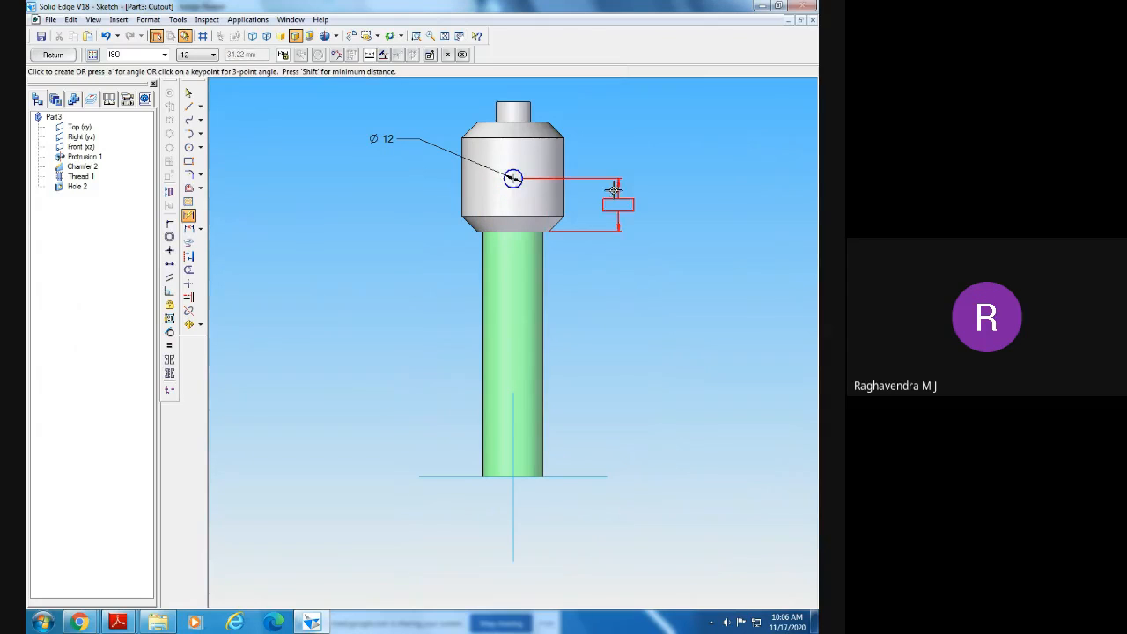
left_click(616, 190)
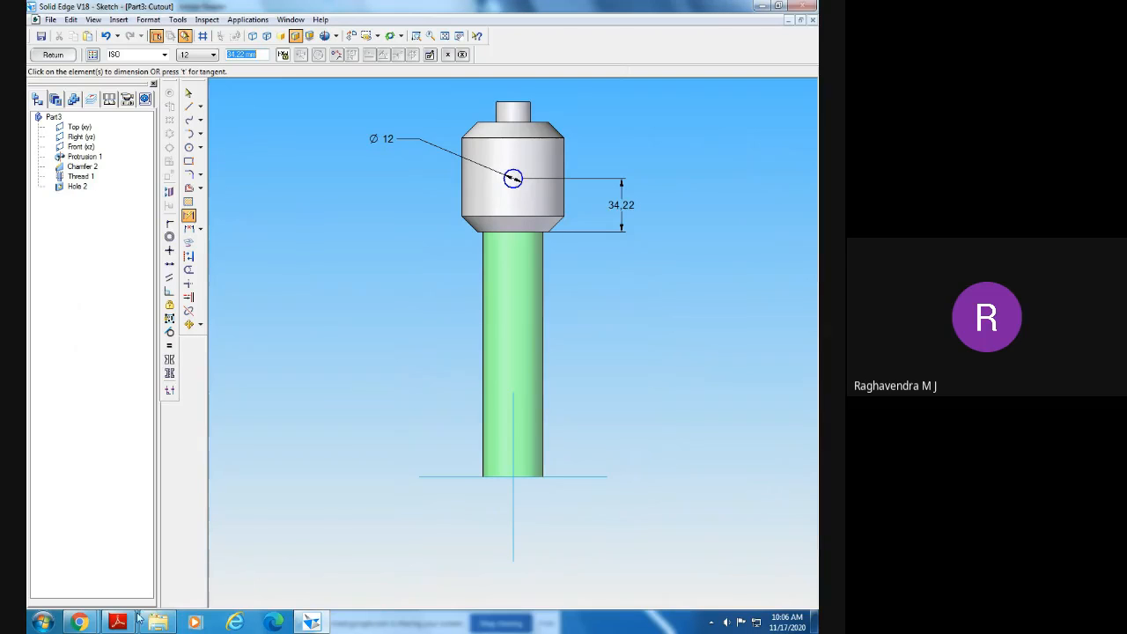
mouse_move(124, 620)
left_click(286, 560)
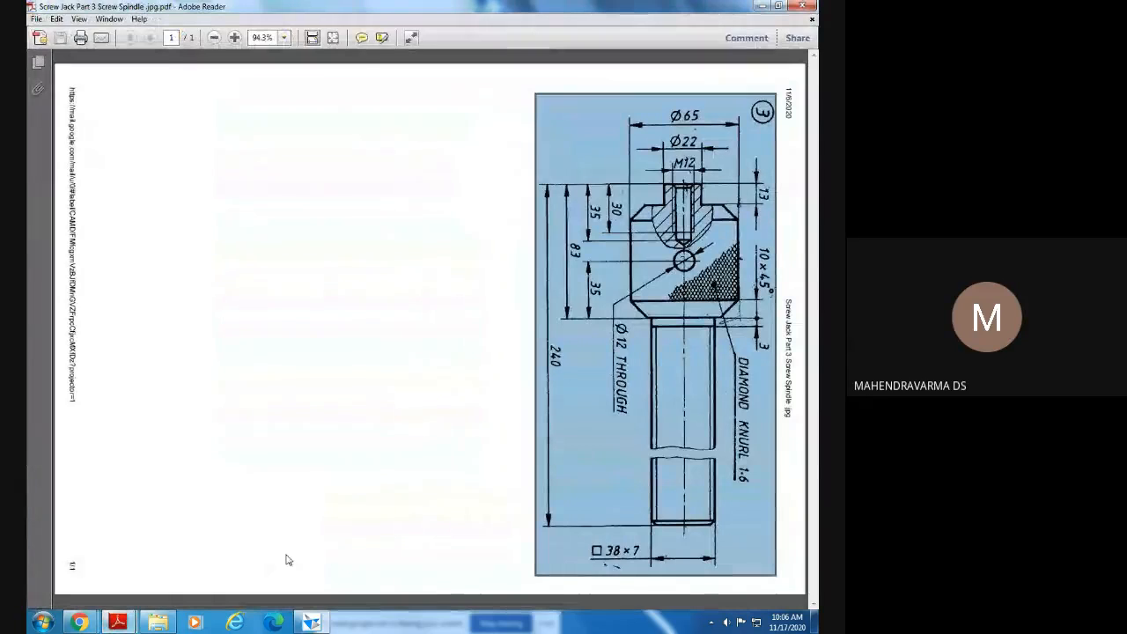
left_click(311, 622)
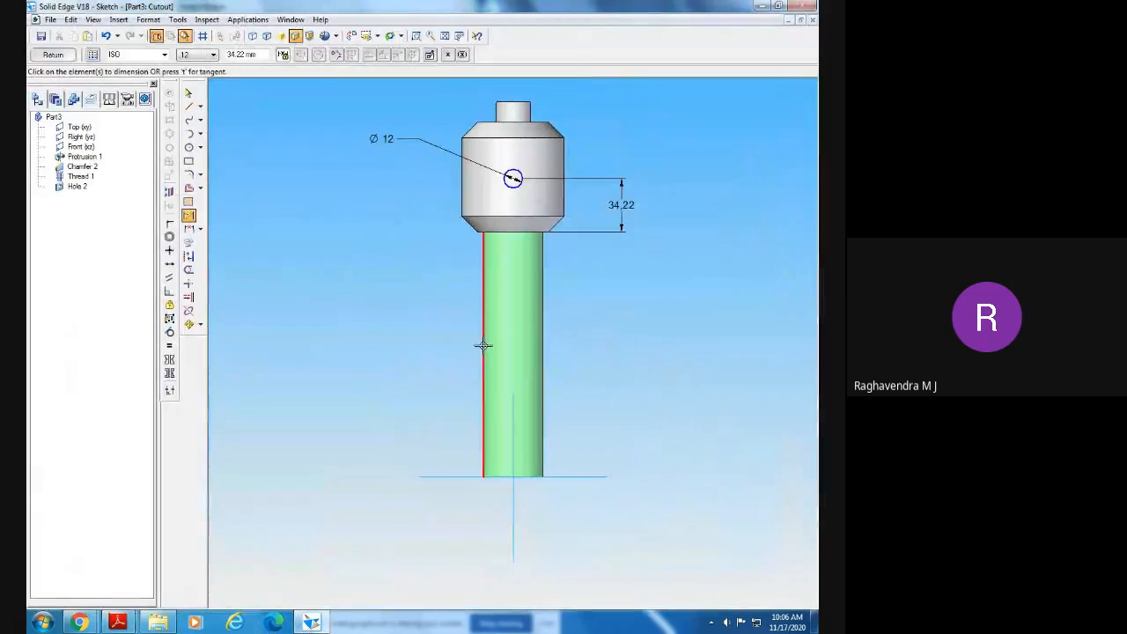
left_click(188, 94)
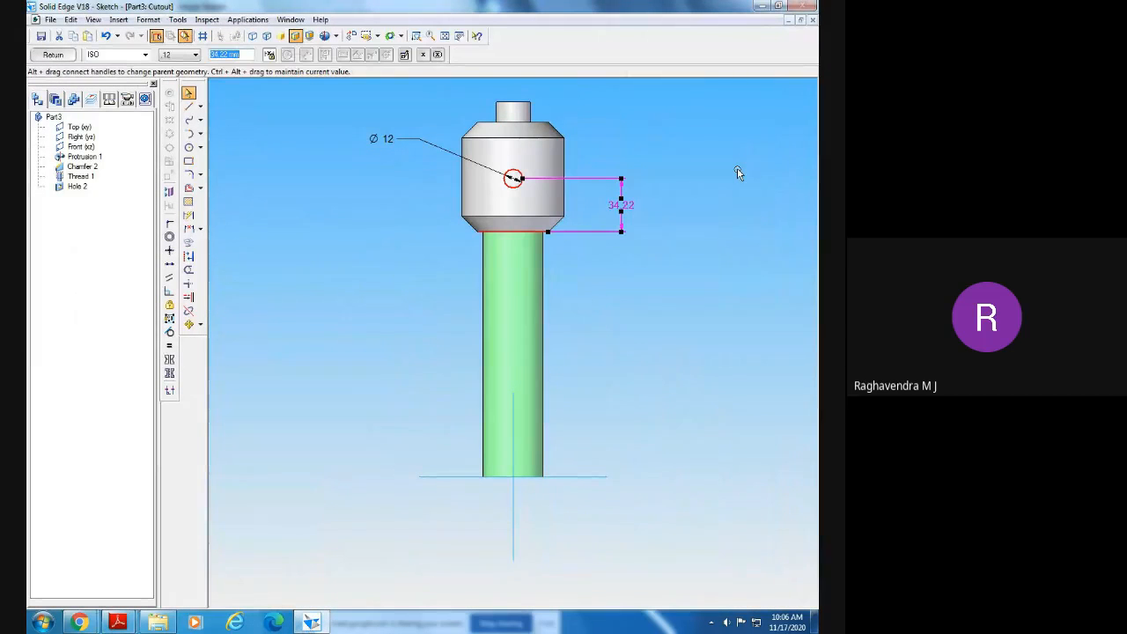
type("35")
key("Return")
left_click(779, 352)
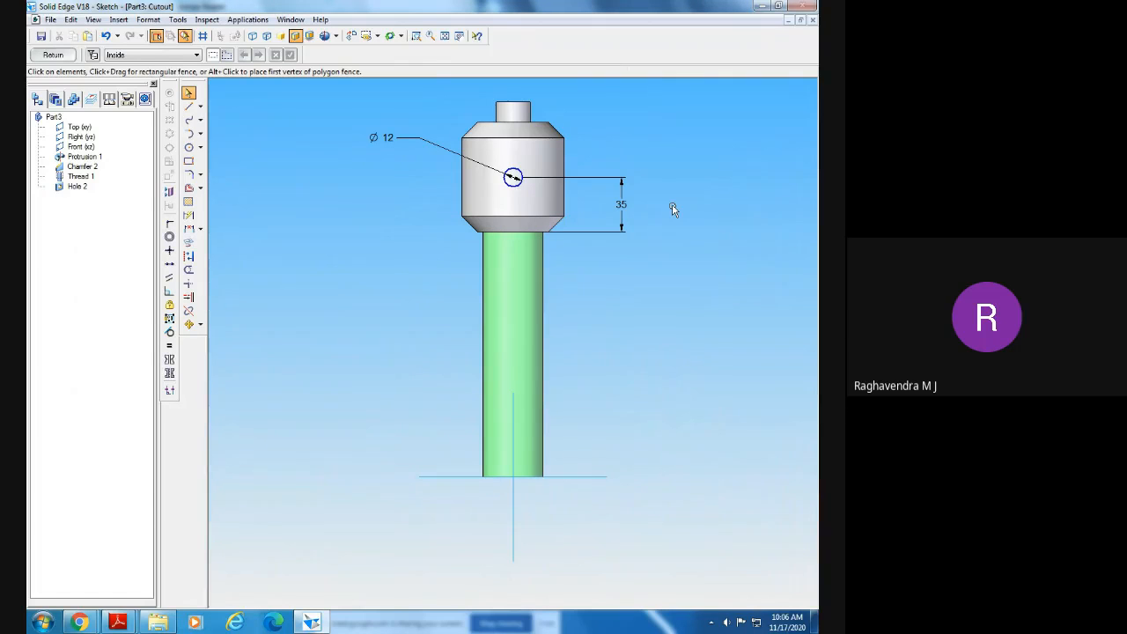
- Dimension the circle's centre from the head's side edge, check the position against the drawing, and finish the cutout profile
left_click(189, 217)
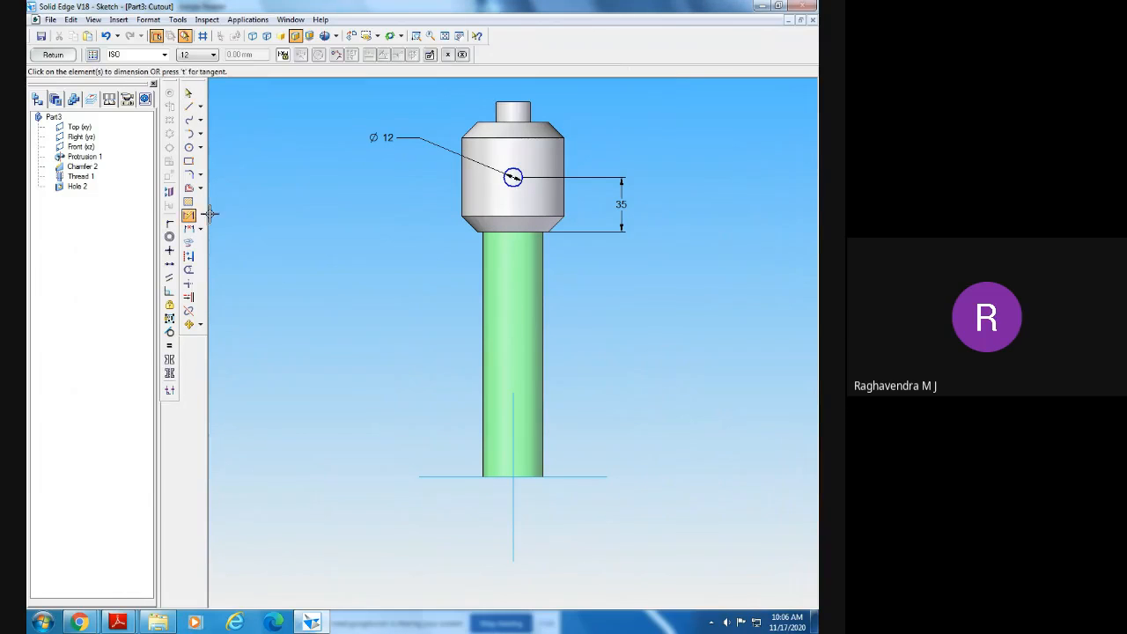
left_click(462, 190)
left_click(512, 177)
left_click(506, 198)
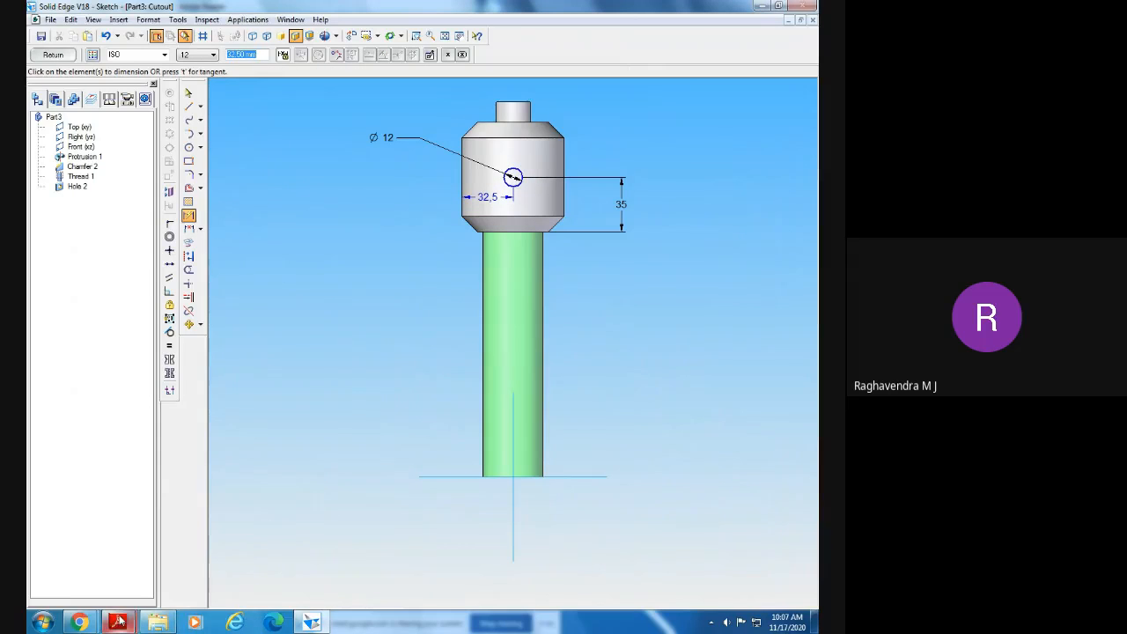
left_click(244, 536)
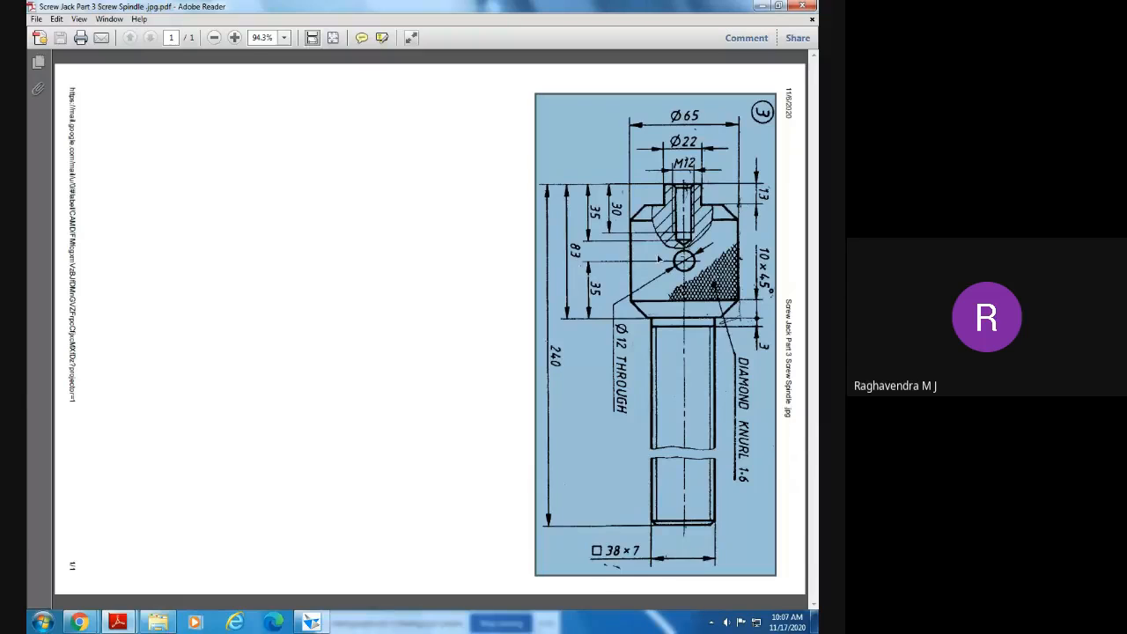
left_click(312, 623)
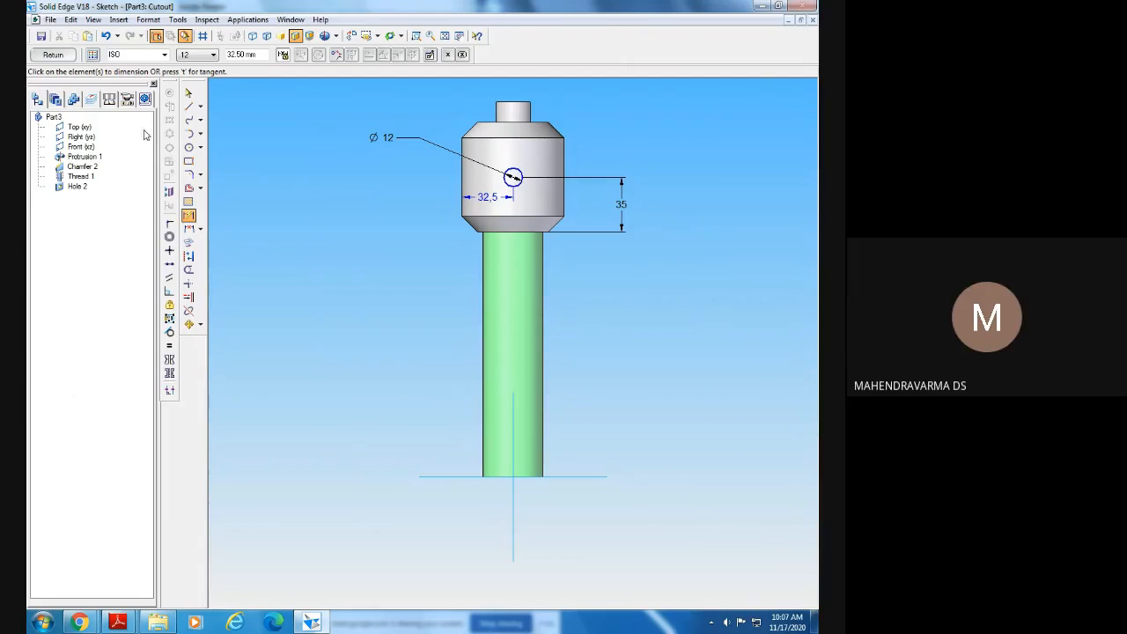
left_click(53, 54)
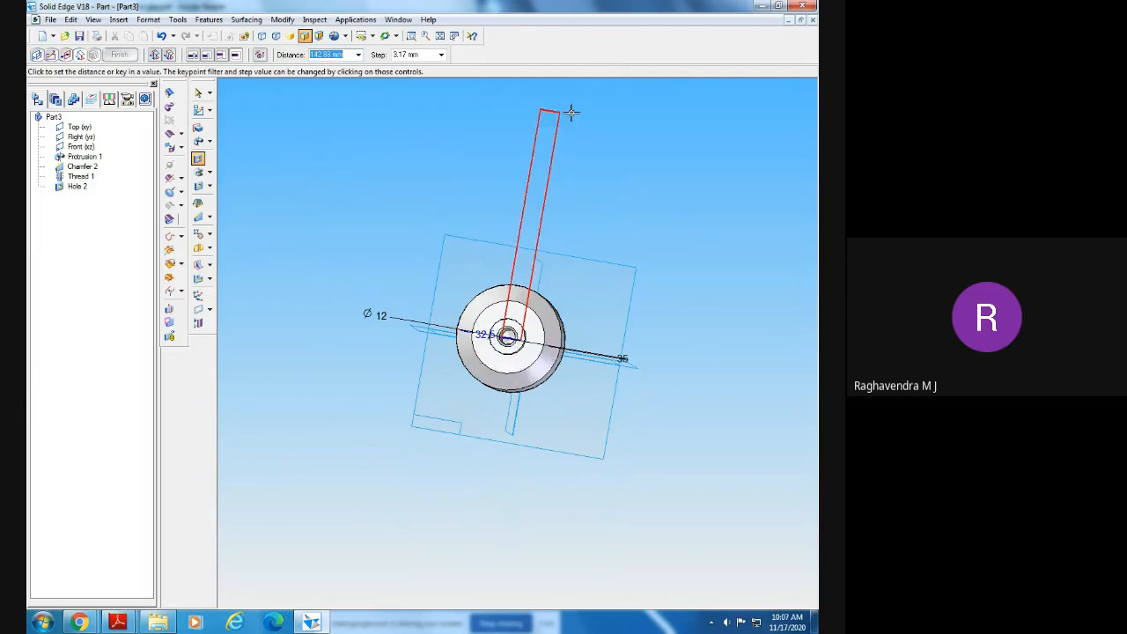
- Cut the circle through the head with a symmetric extent of about 108 mm, placed from the top view
middle_click_drag(510, 460, 606, 385)
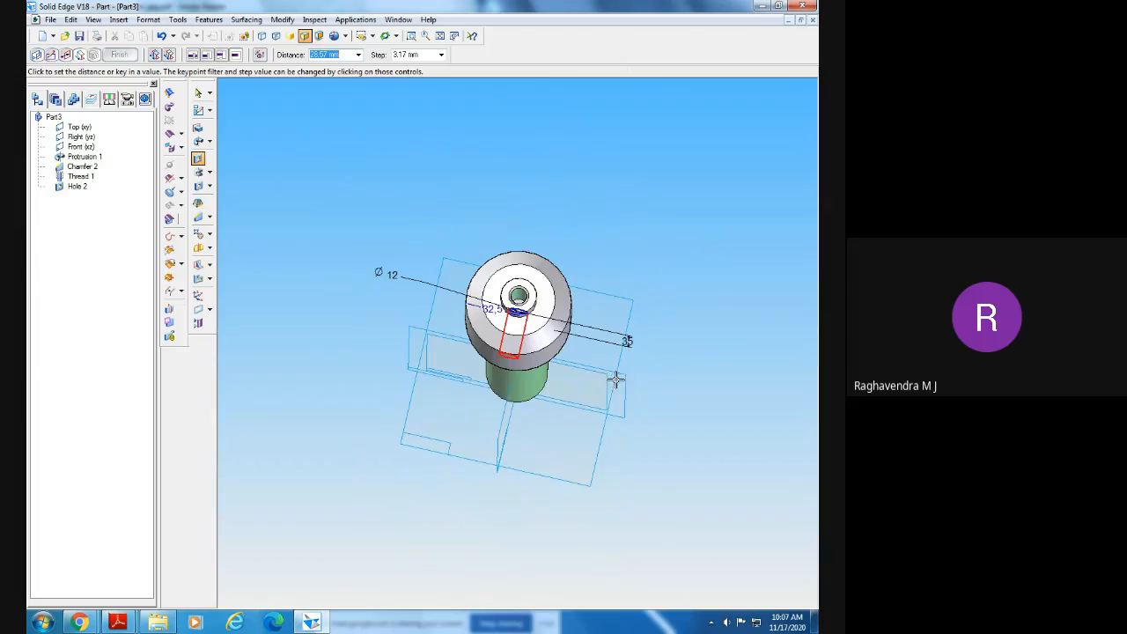
middle_click_drag(481, 483, 478, 484)
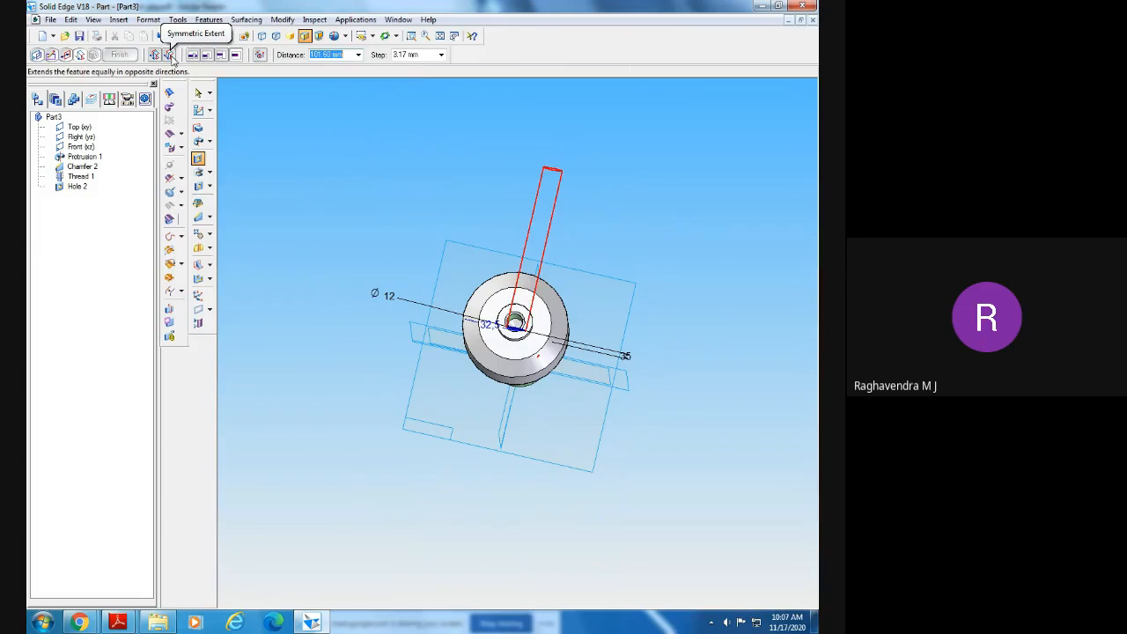
left_click(170, 55)
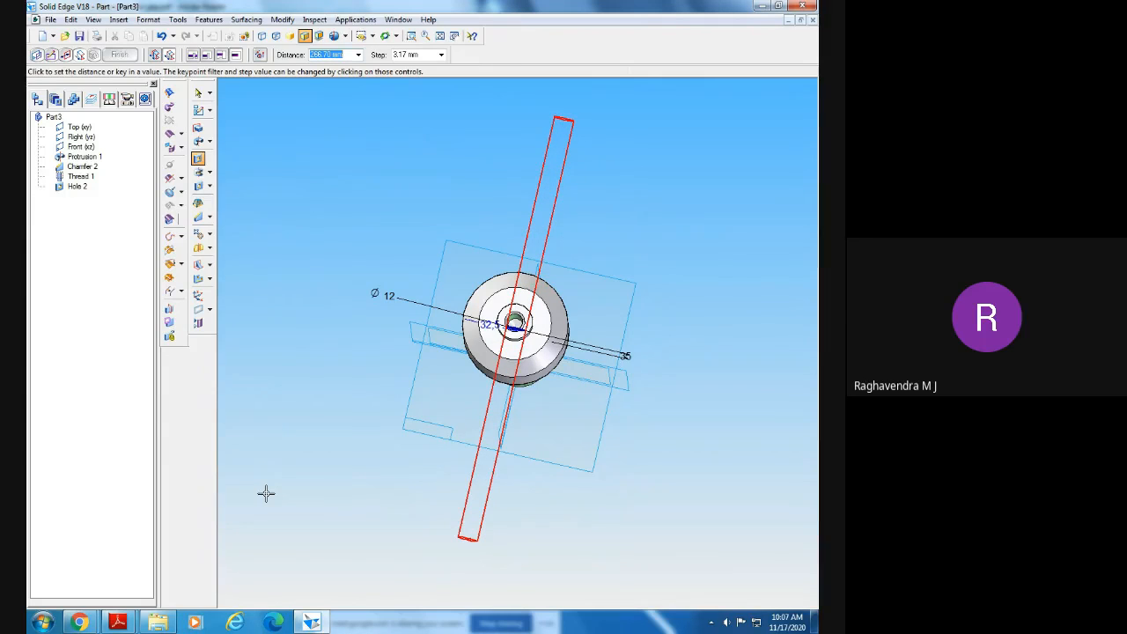
middle_click_drag(352, 317, 355, 323)
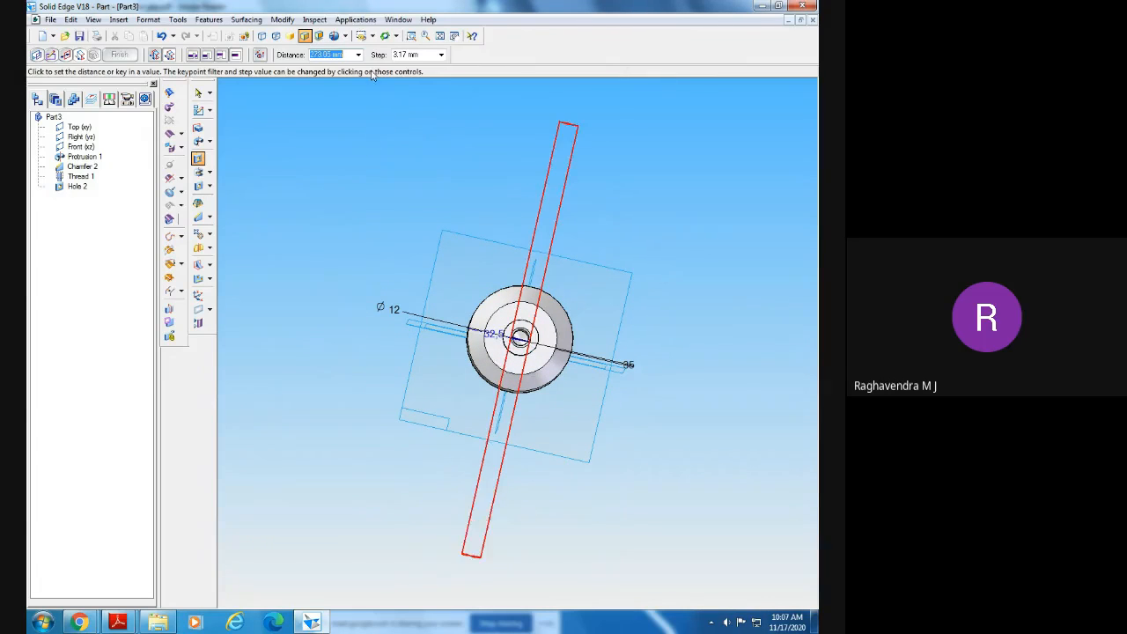
left_click(373, 37)
left_click(366, 49)
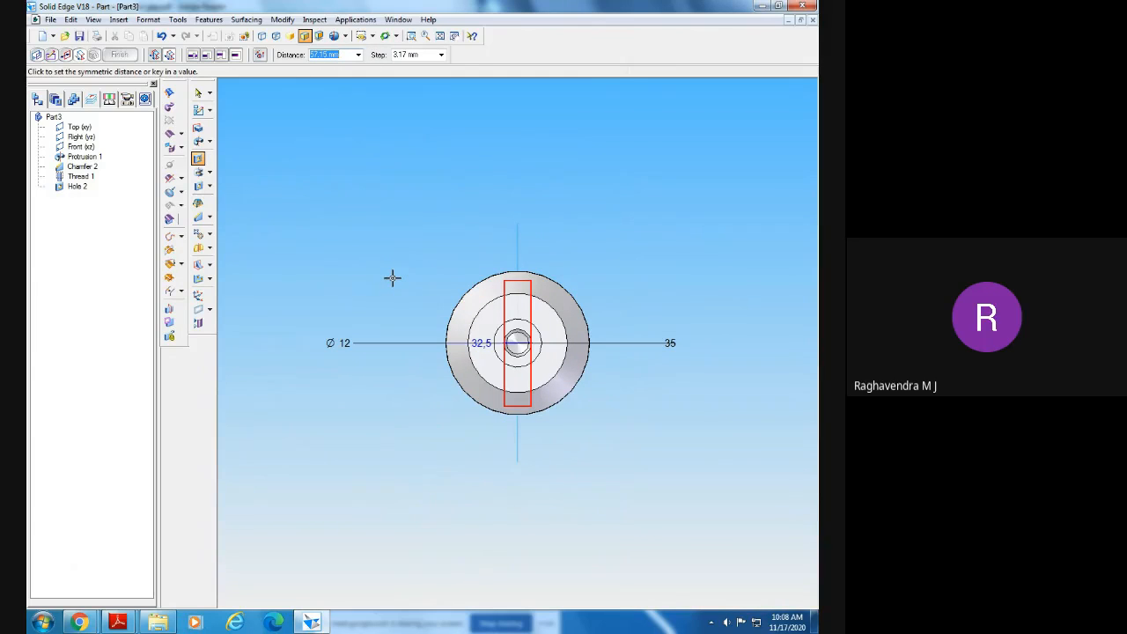
left_click(390, 227)
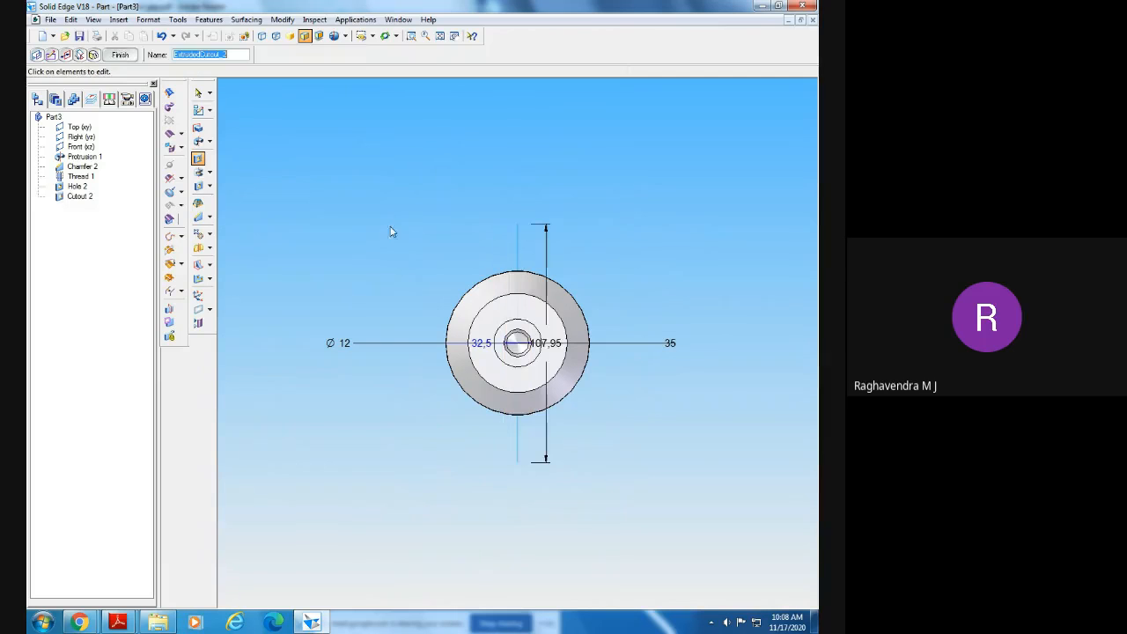
- Finish the cross-hole cutout and show the whole spindle from the front
left_click(126, 56)
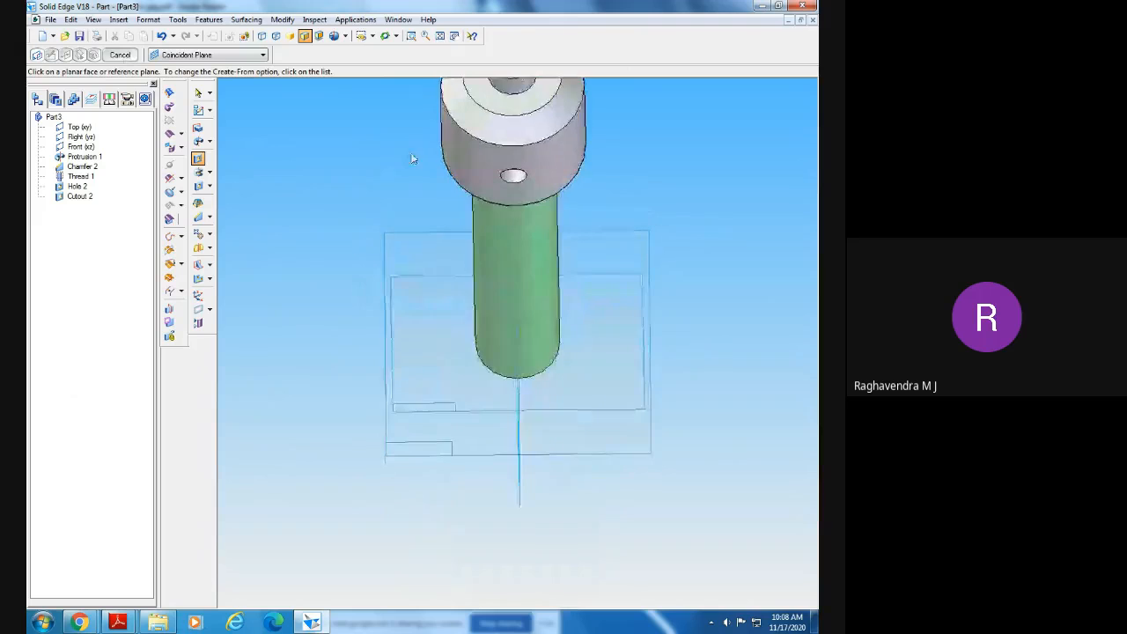
left_click(439, 37)
left_click(385, 38)
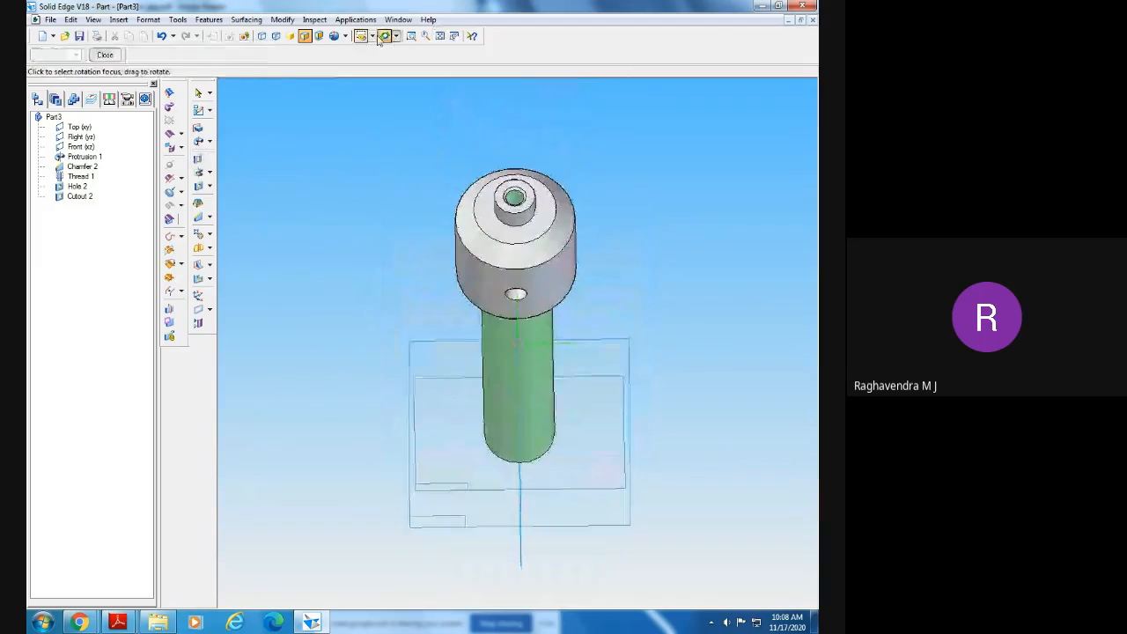
left_click(368, 38)
left_click(377, 51)
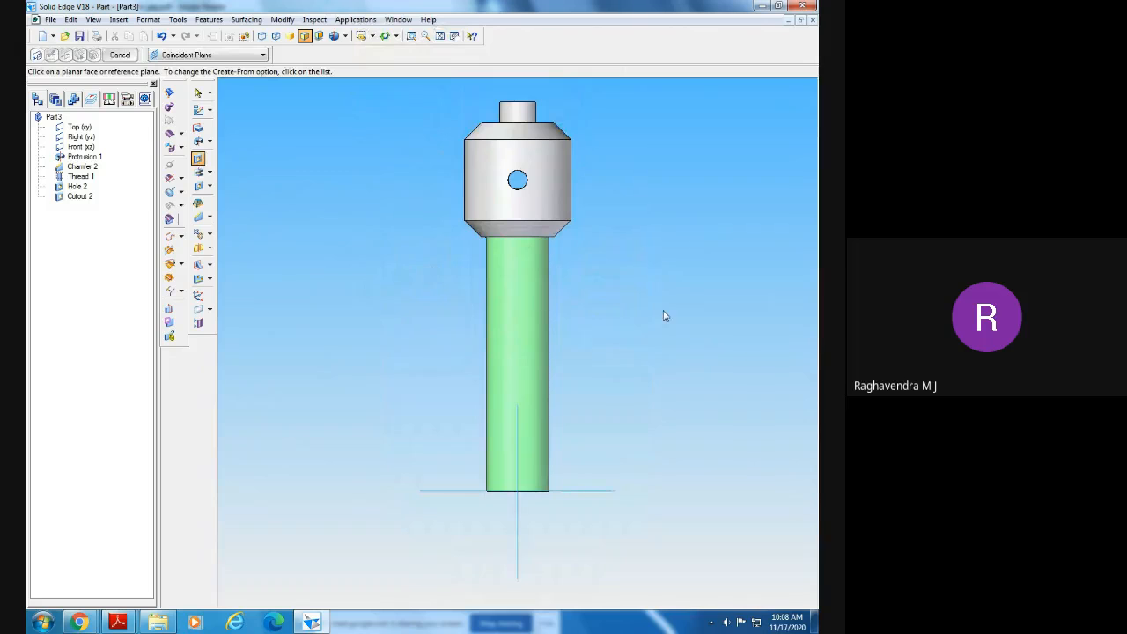
- Examine the cross hole through the spindle head up close and at an angle, and leave the cutout command
mouse_move(656, 297)
middle_mouse_down()
mouse_move(645, 300)
mouse_move(649, 290)
middle_mouse_up()
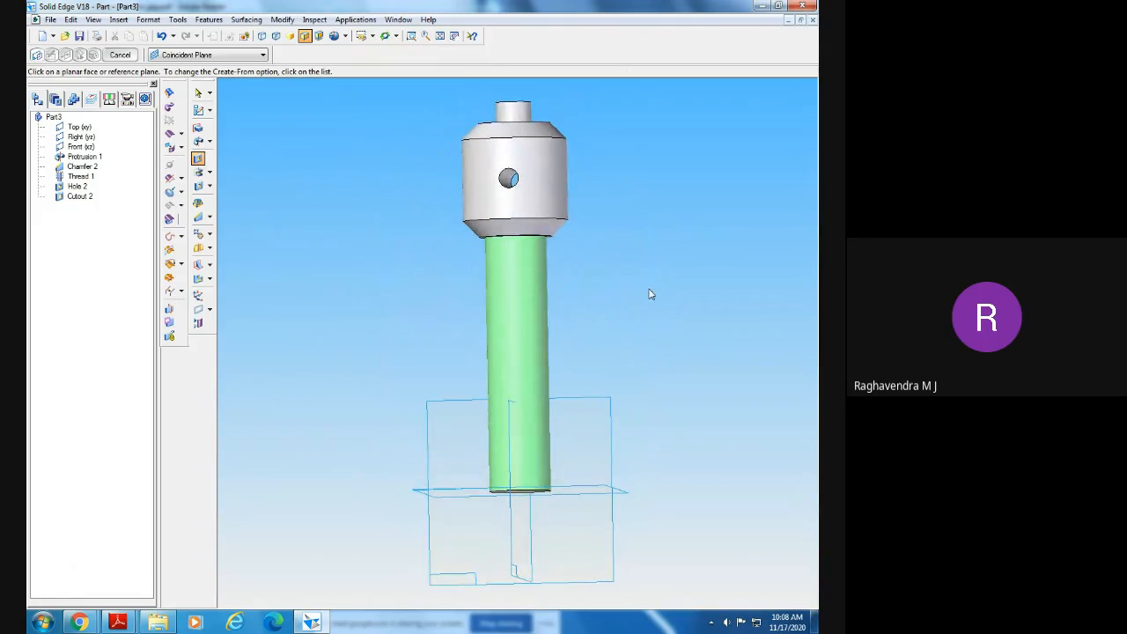
left_click(411, 36)
left_click_drag(463, 133, 564, 222)
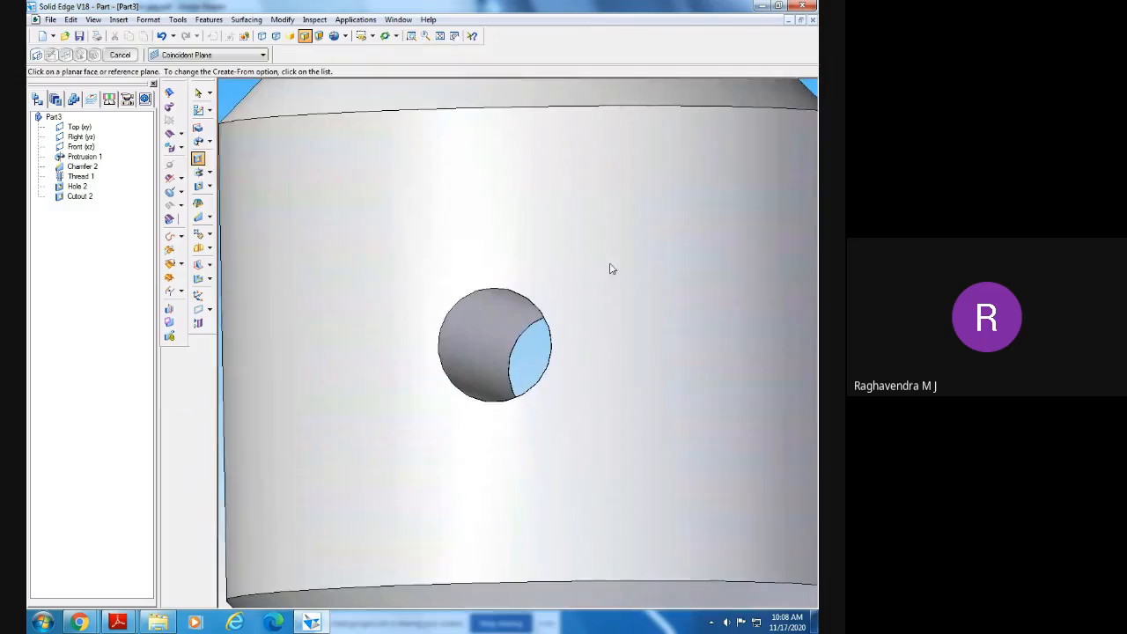
left_click(439, 36)
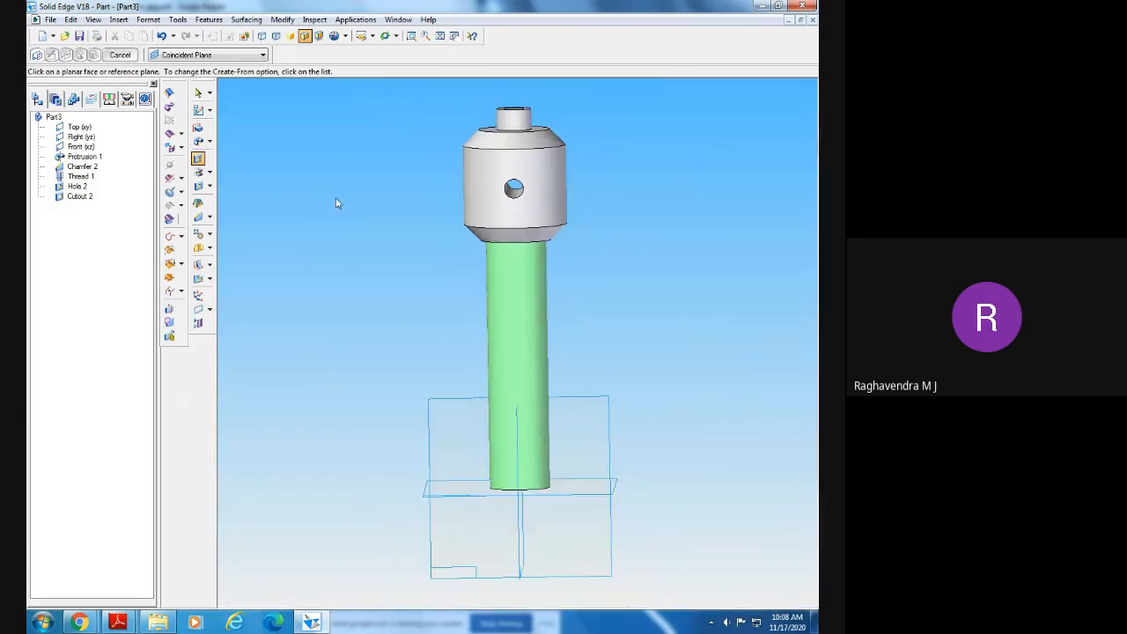
left_click(411, 36)
left_click_drag(461, 153, 633, 255)
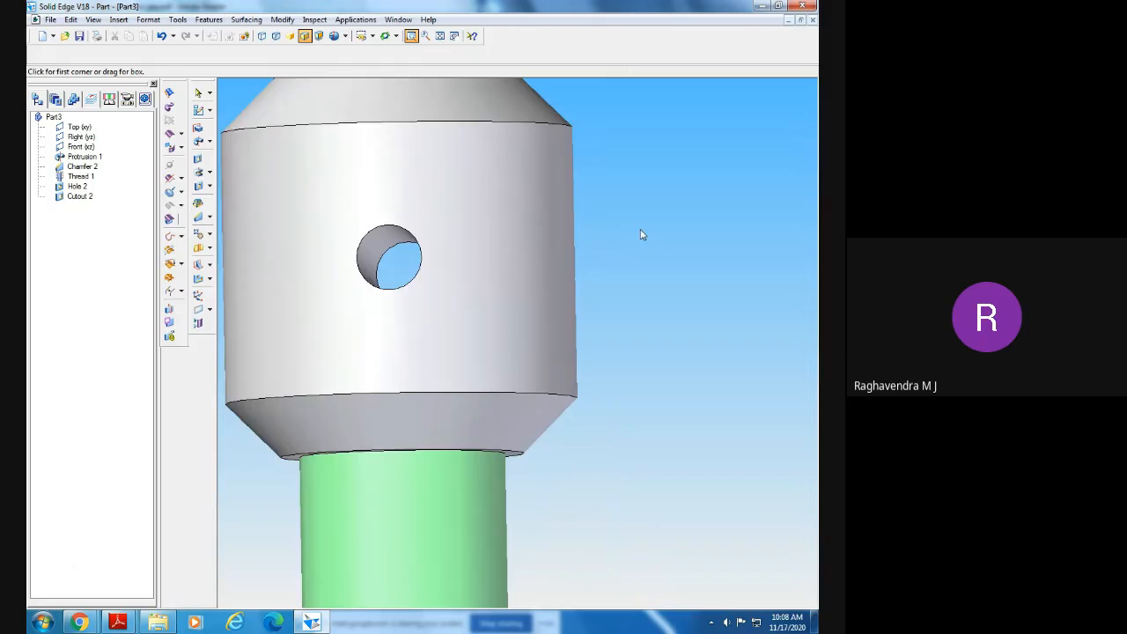
middle_click_drag(634, 239, 654, 295)
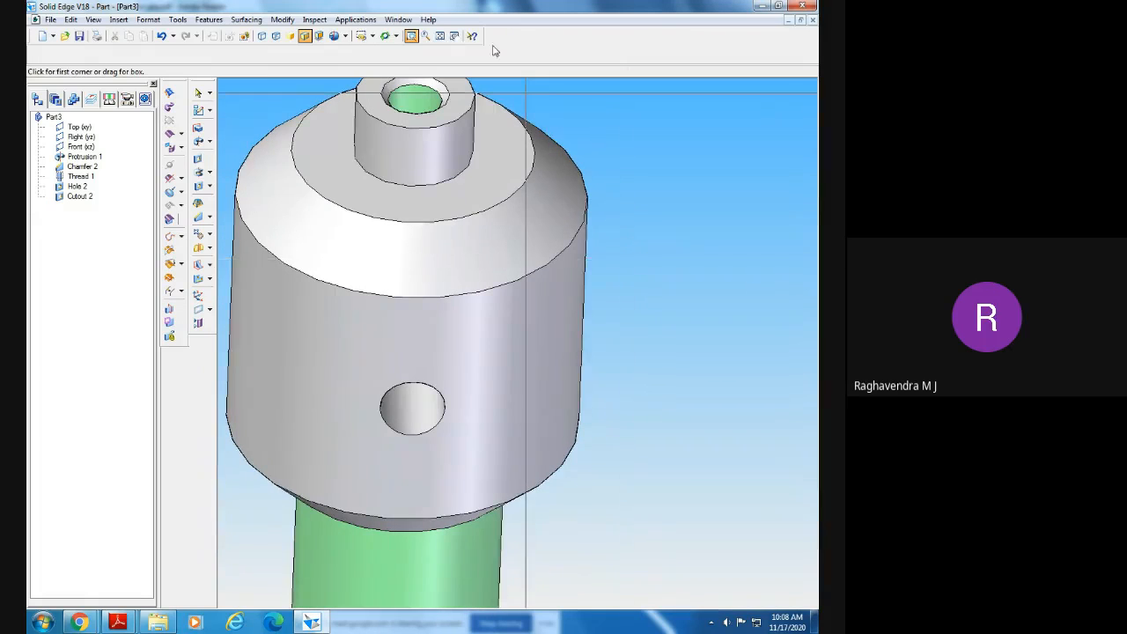
left_click(440, 36)
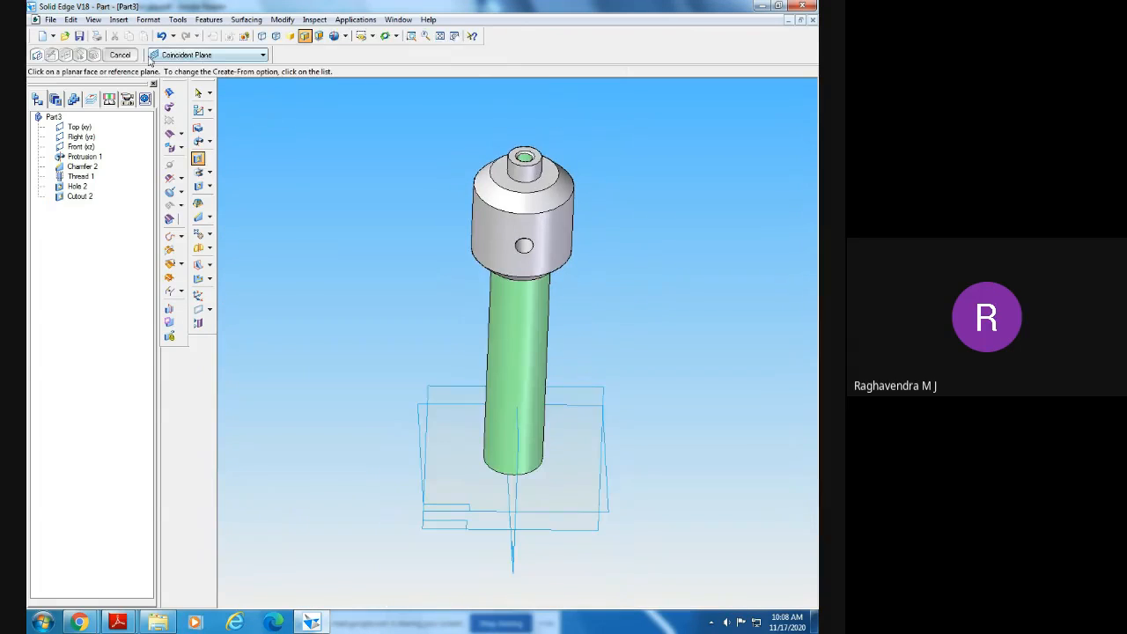
left_click(128, 55)
- Show the complete spindle in an isometric view fitted to the window
middle_click_drag(335, 210, 366, 276)
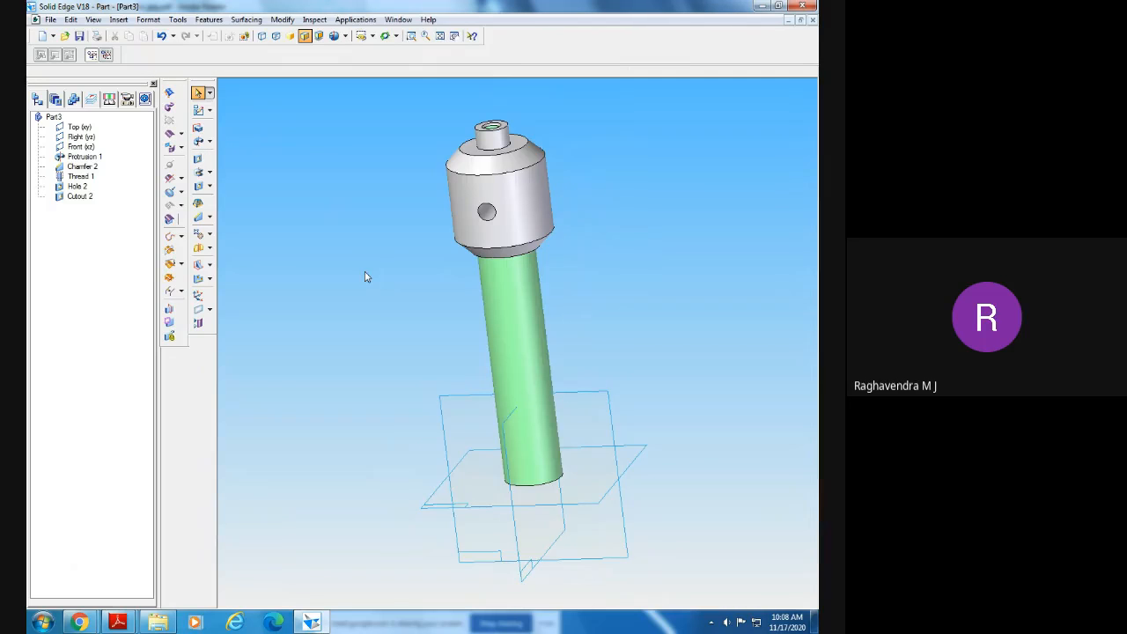
left_click(440, 35)
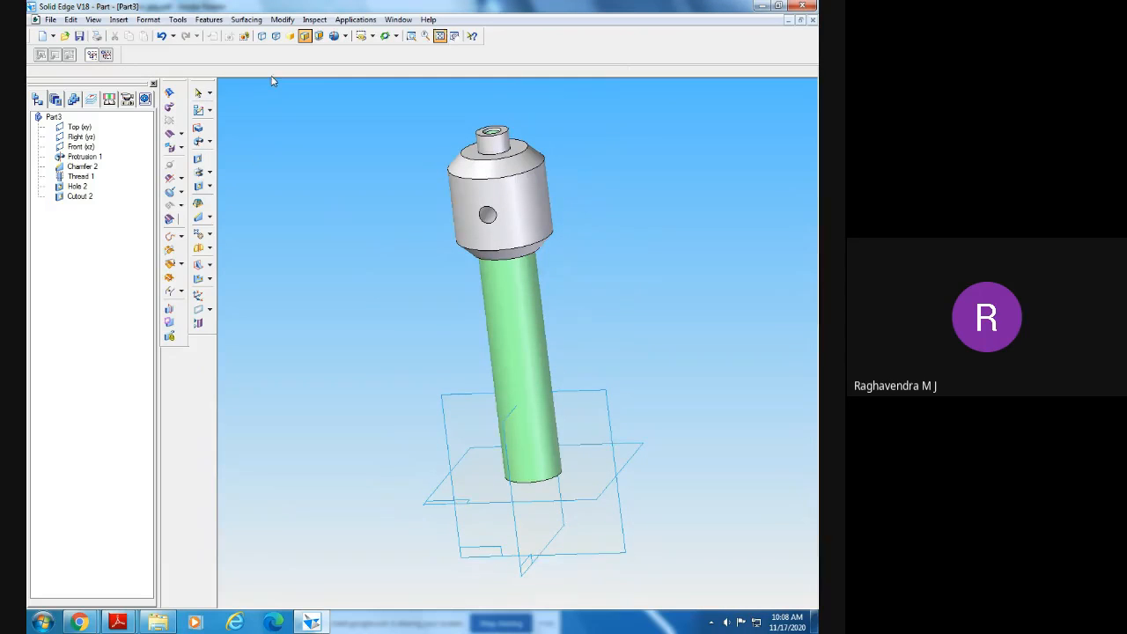
left_click(371, 36)
left_click(379, 76)
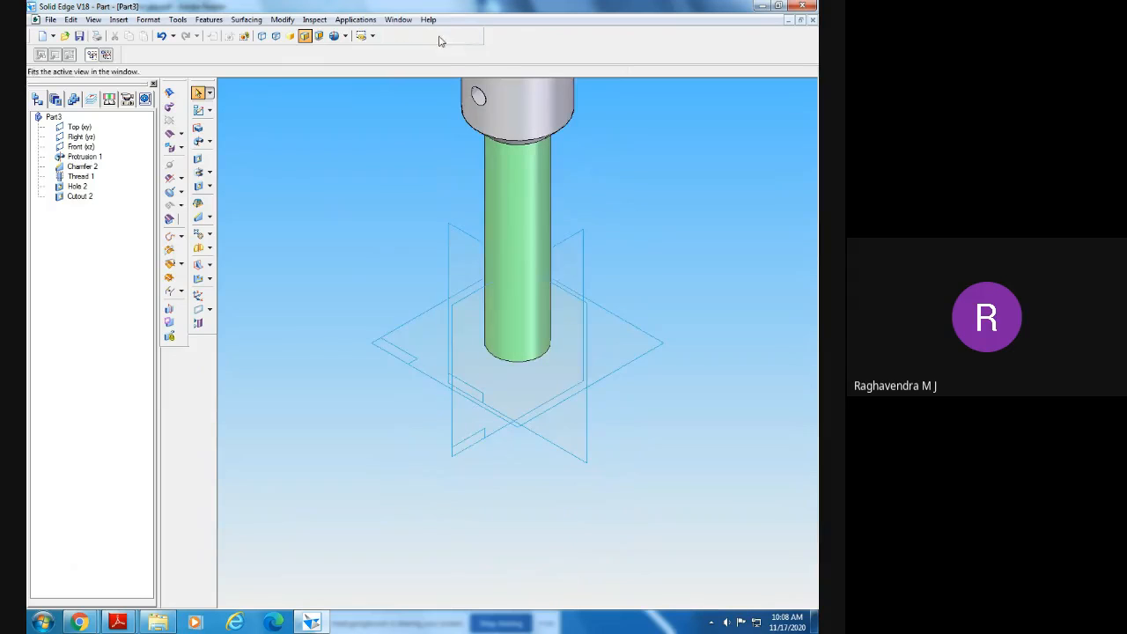
left_click(441, 36)
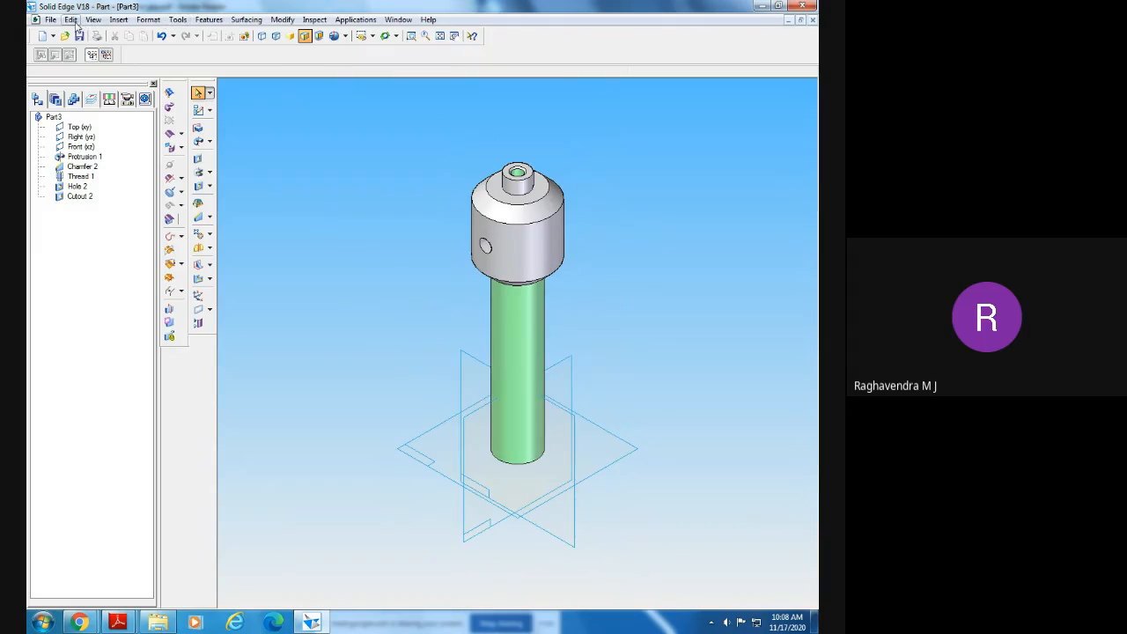
- Assign the material fe-410 to the spindle model
left_click(177, 19)
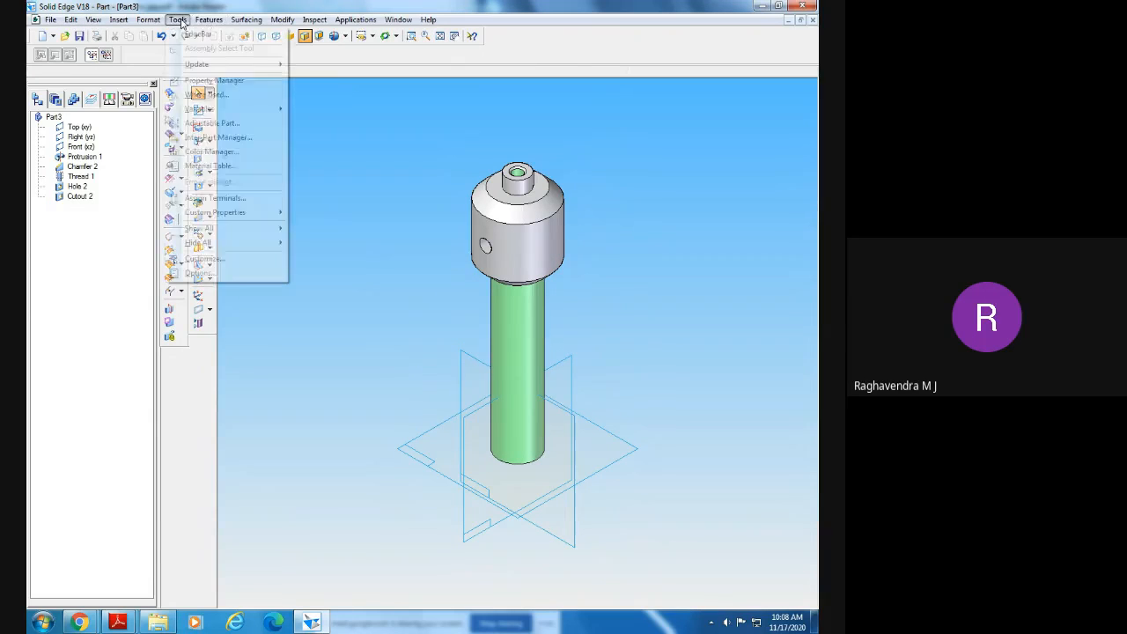
left_click(246, 166)
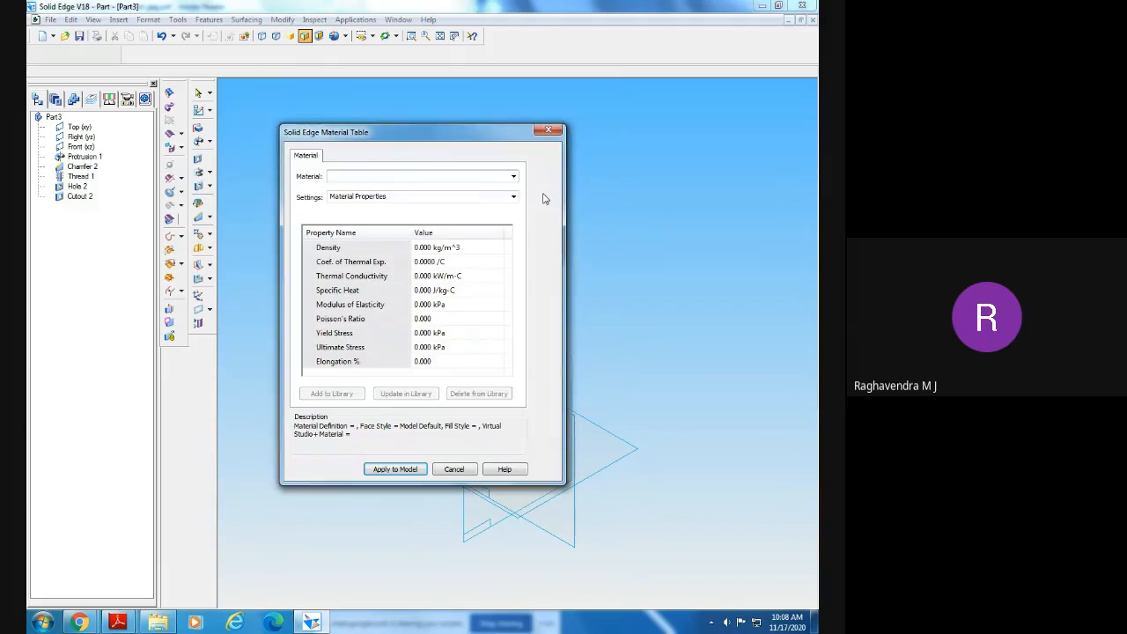
type("fe")
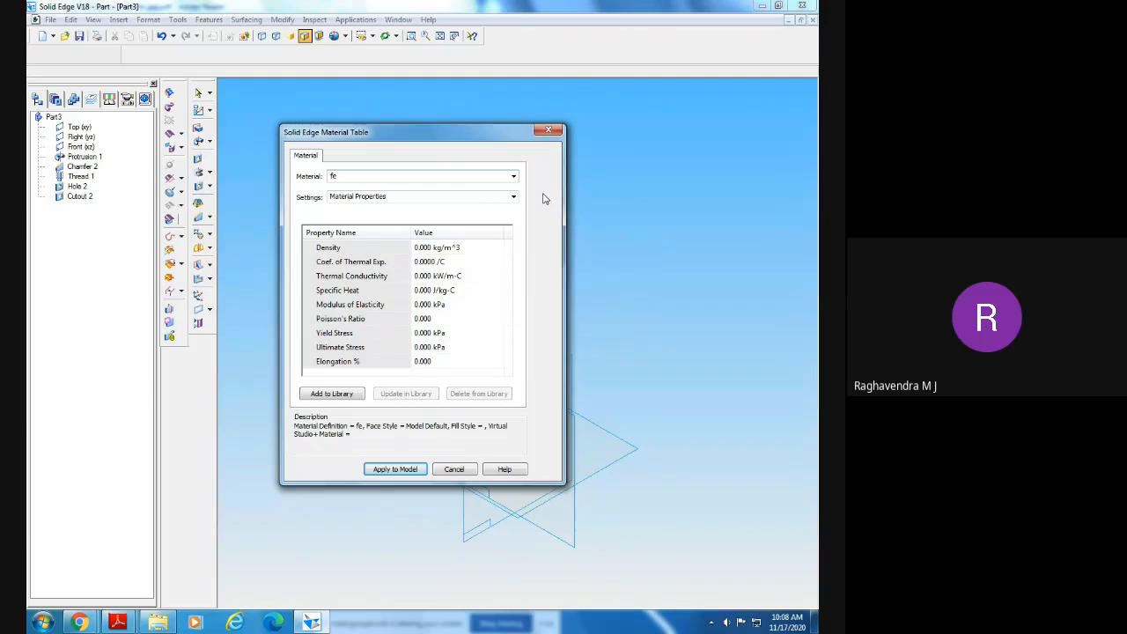
type("-410")
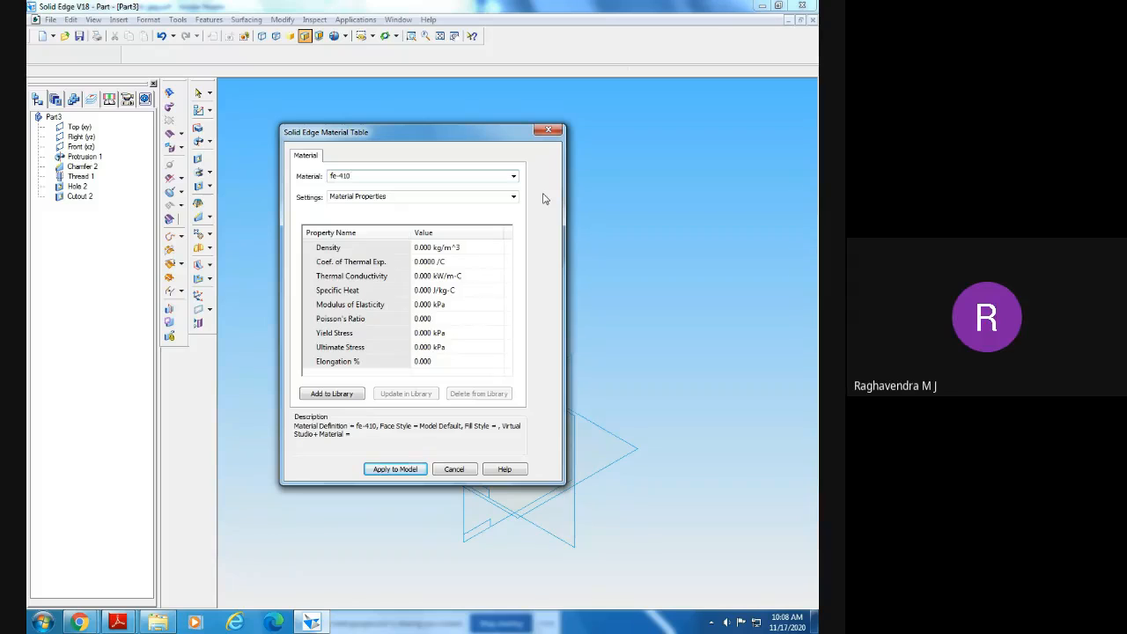
left_click(394, 469)
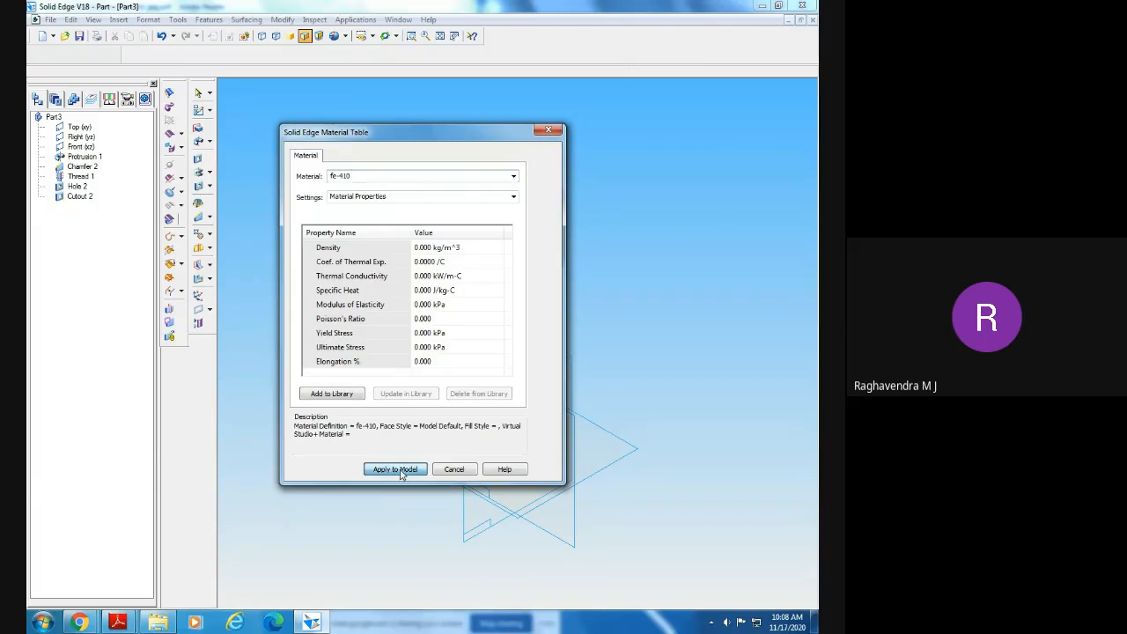
- Save the part as "screw spindle" in the assembly drawings folder, checking its name in the screw jack drawing's parts list, and close it
left_click(51, 19)
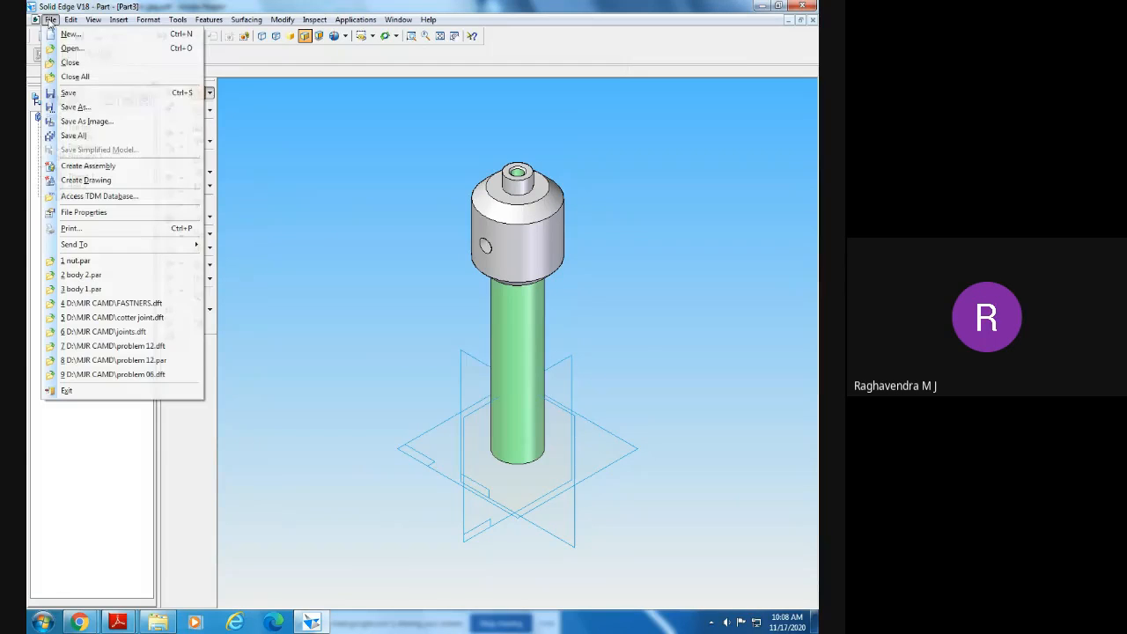
left_click(101, 156)
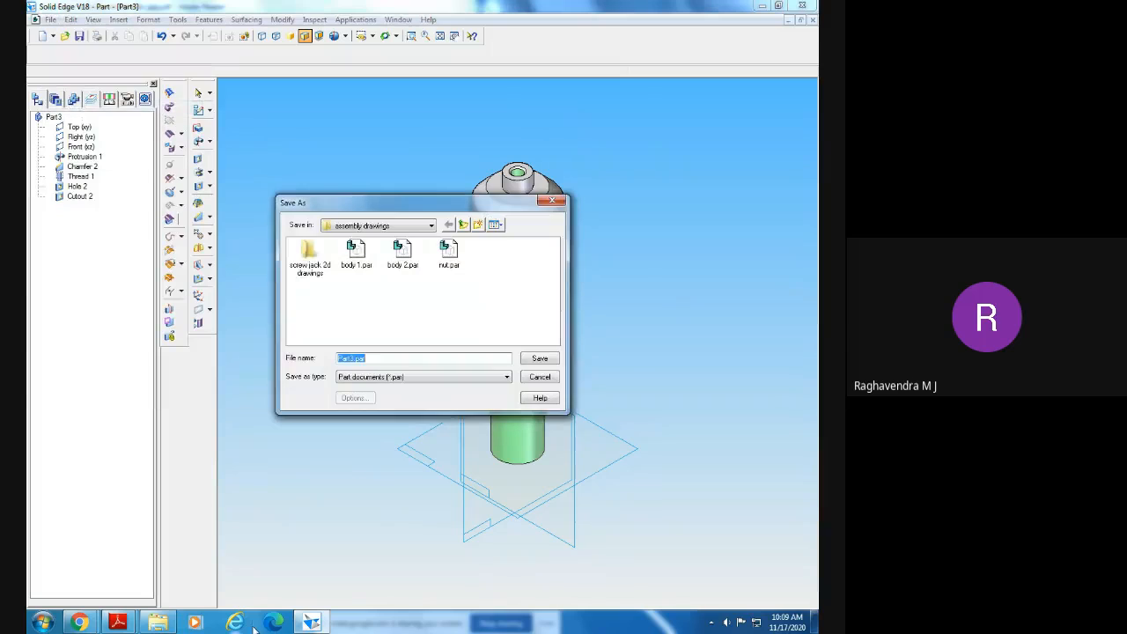
mouse_move(117, 622)
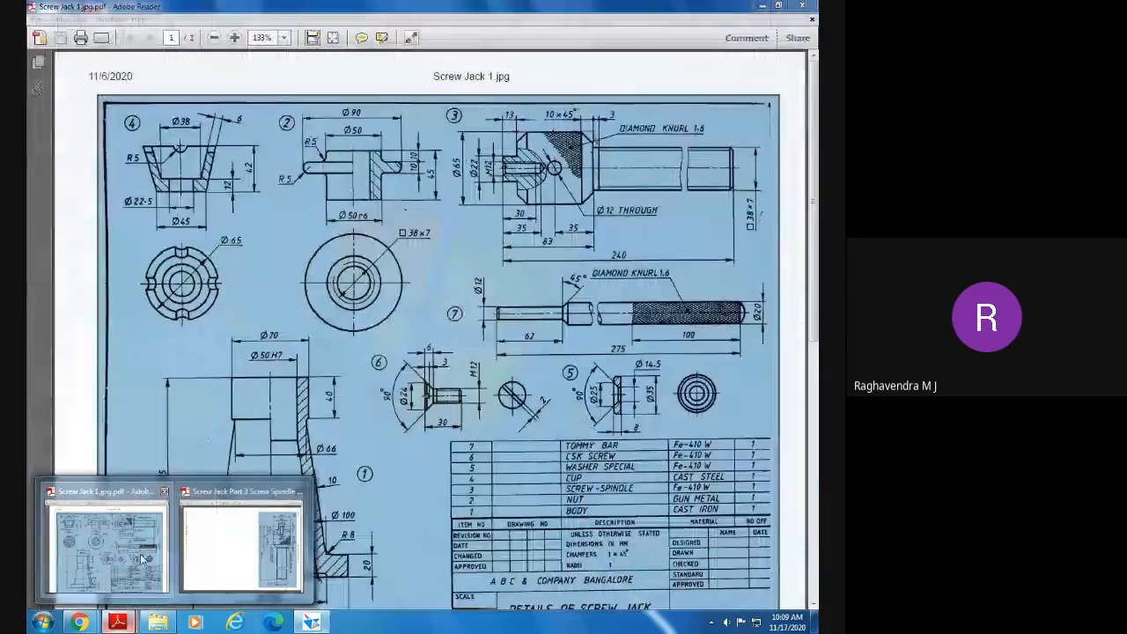
left_click(129, 555)
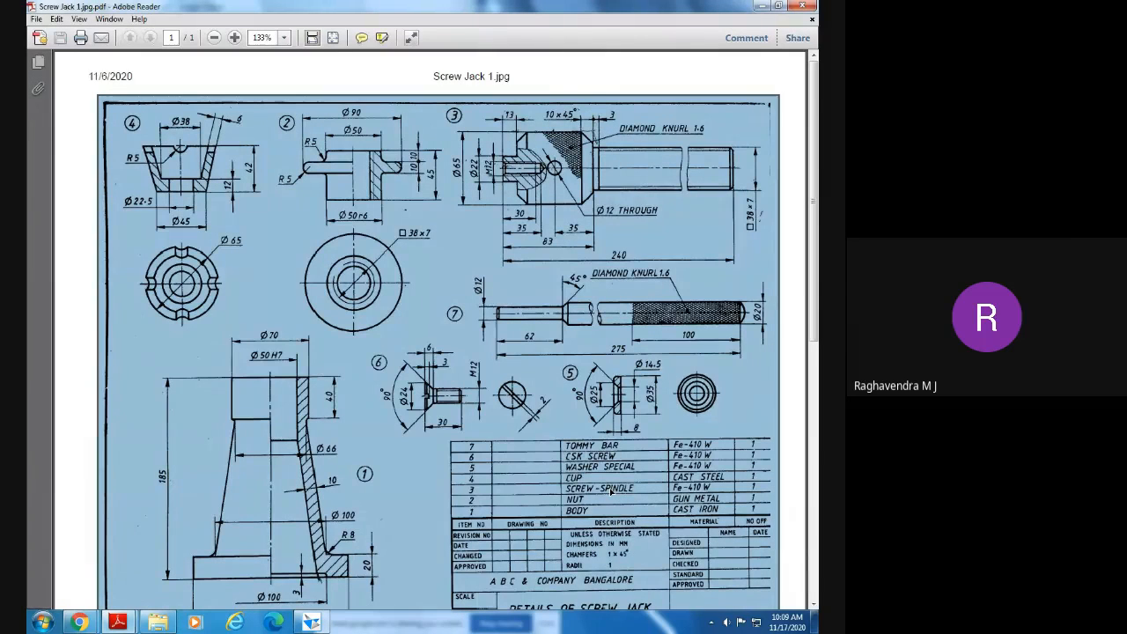
left_click(310, 623)
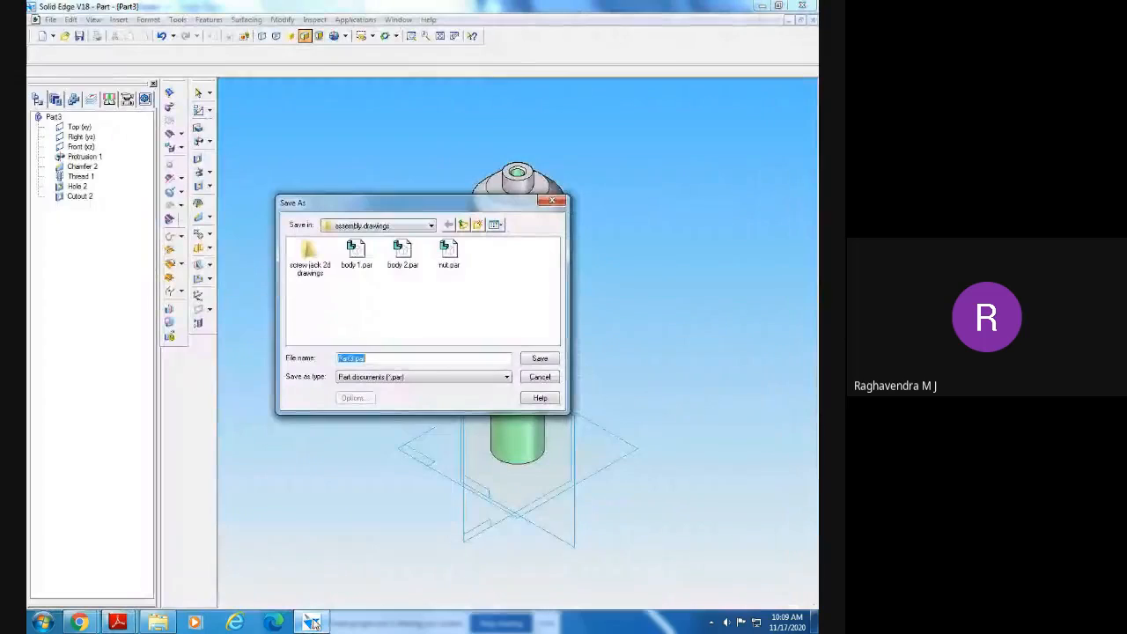
type("scre")
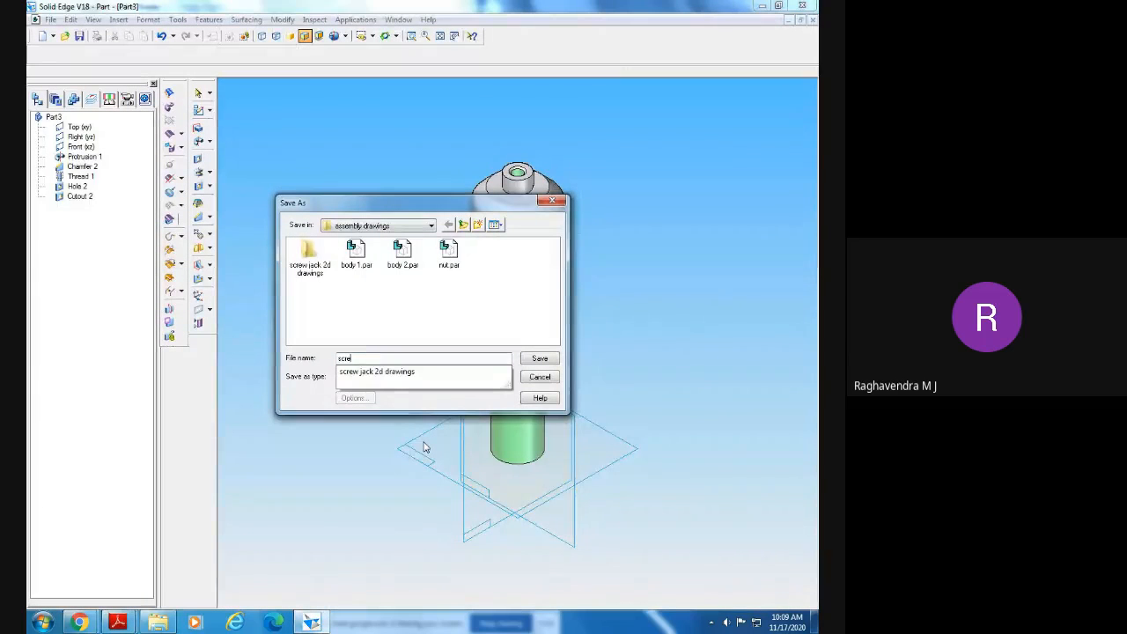
type("w spindle")
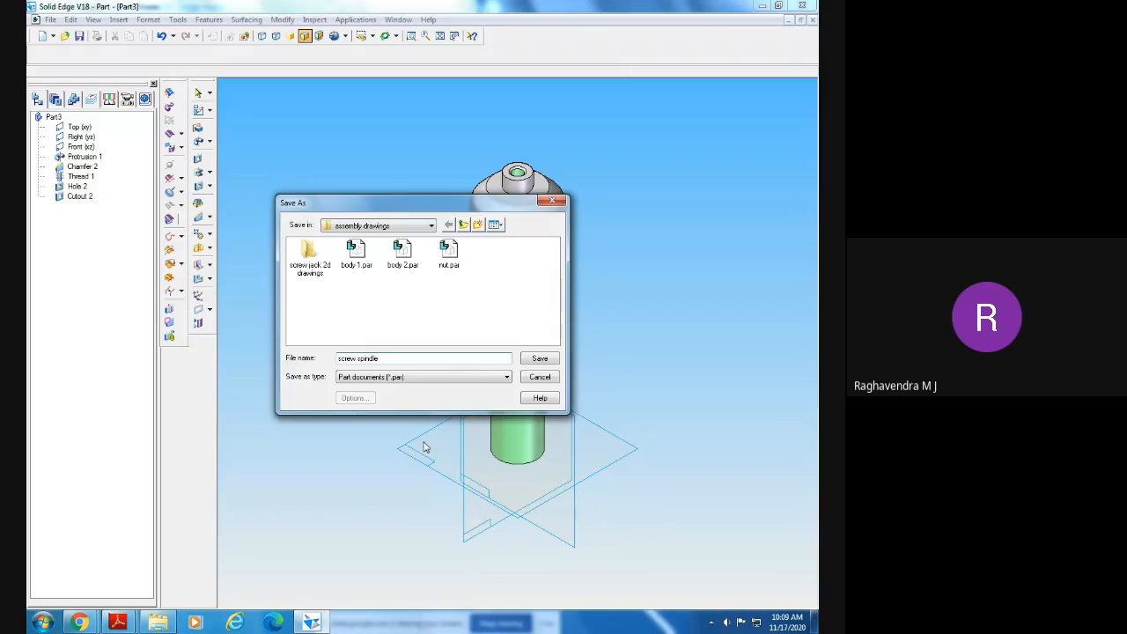
left_click(537, 359)
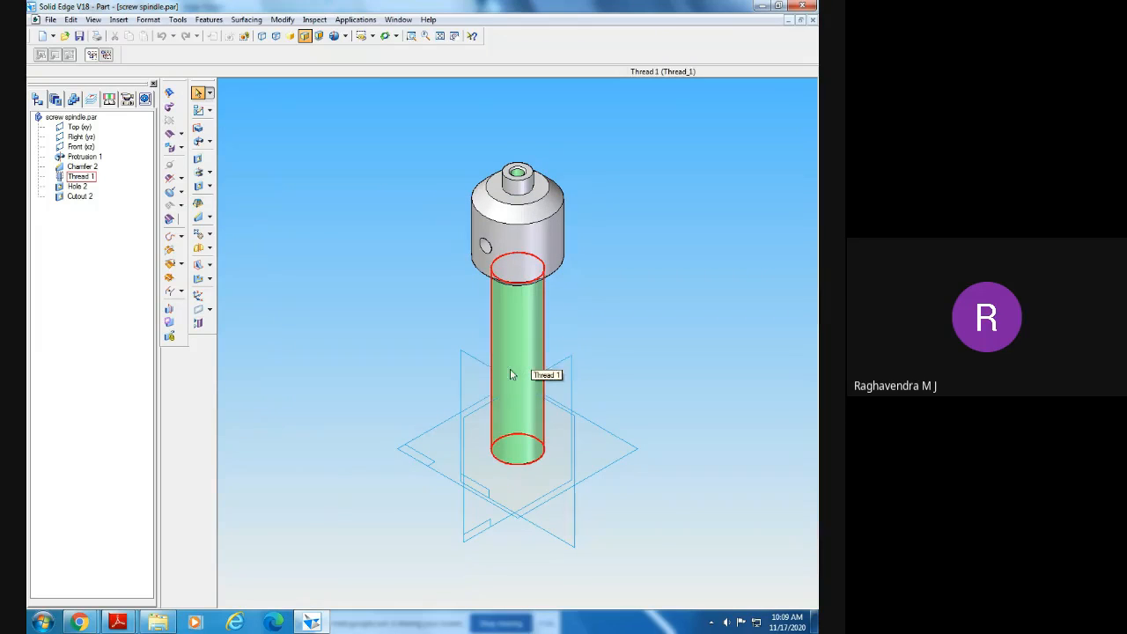
left_click(813, 20)
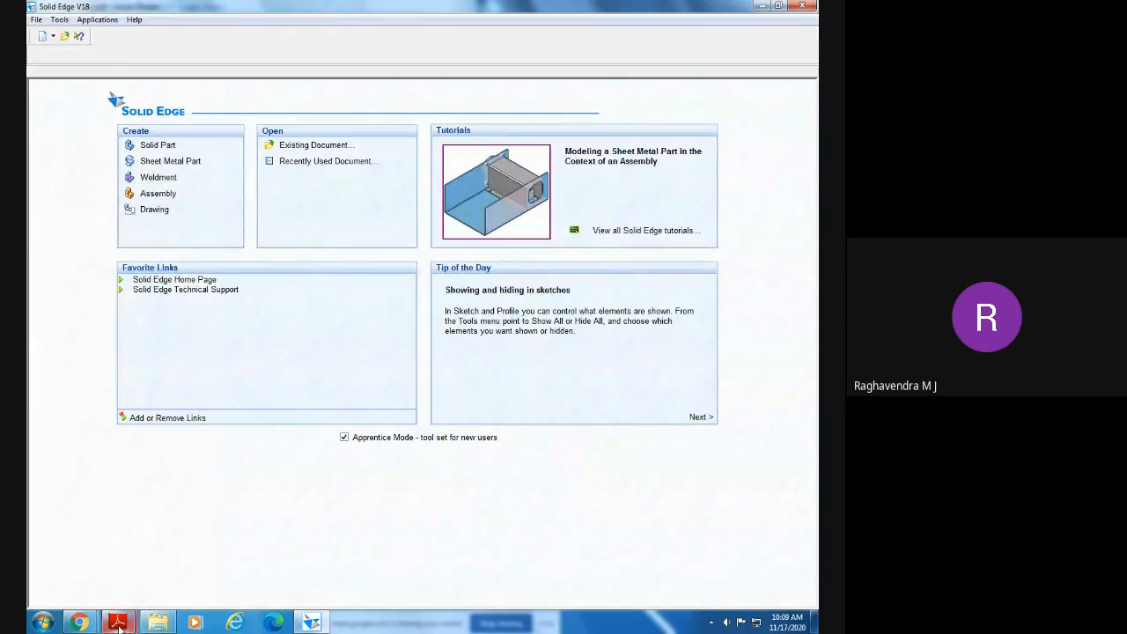
- Examine the views and dimensions of the cup, part 4, in the Screw Jack 1 drawing in Adobe Reader
mouse_move(155, 624)
left_click(209, 549)
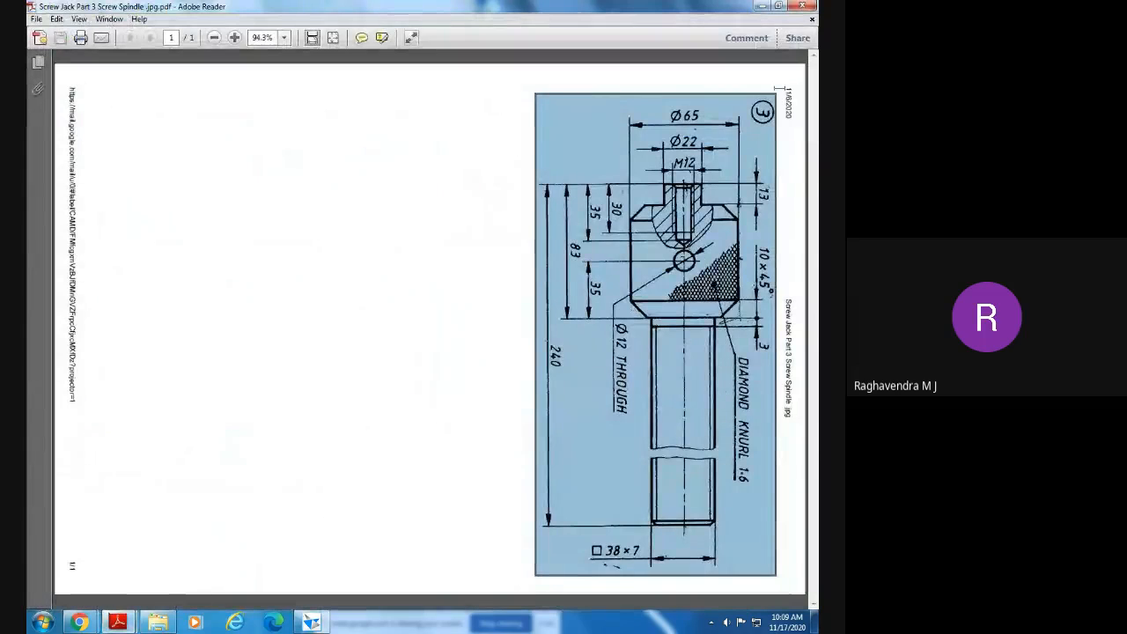
left_click(117, 622)
left_click(117, 623)
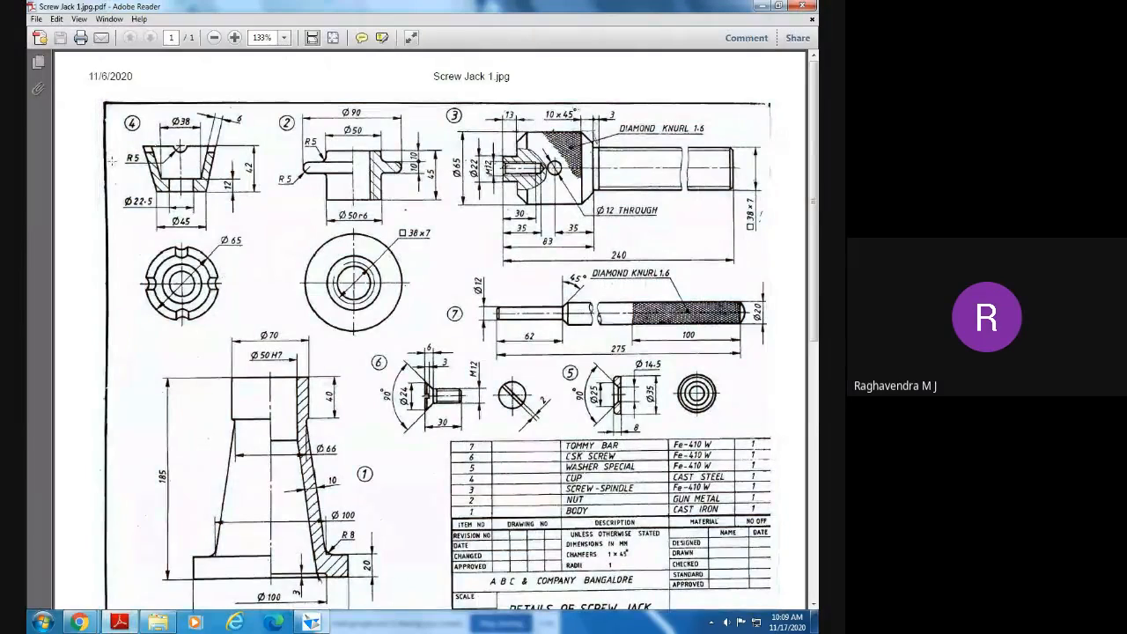
scroll(121, 163, "up", 1, "ctrl")
scroll(120, 163, "up", 3, "ctrl")
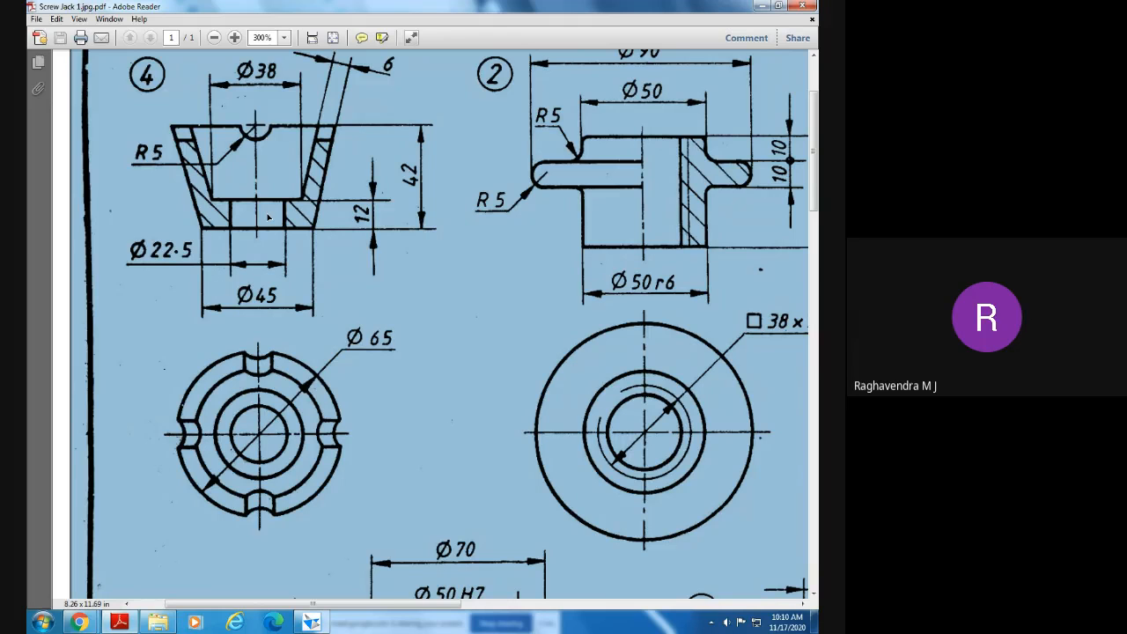
left_click(270, 215)
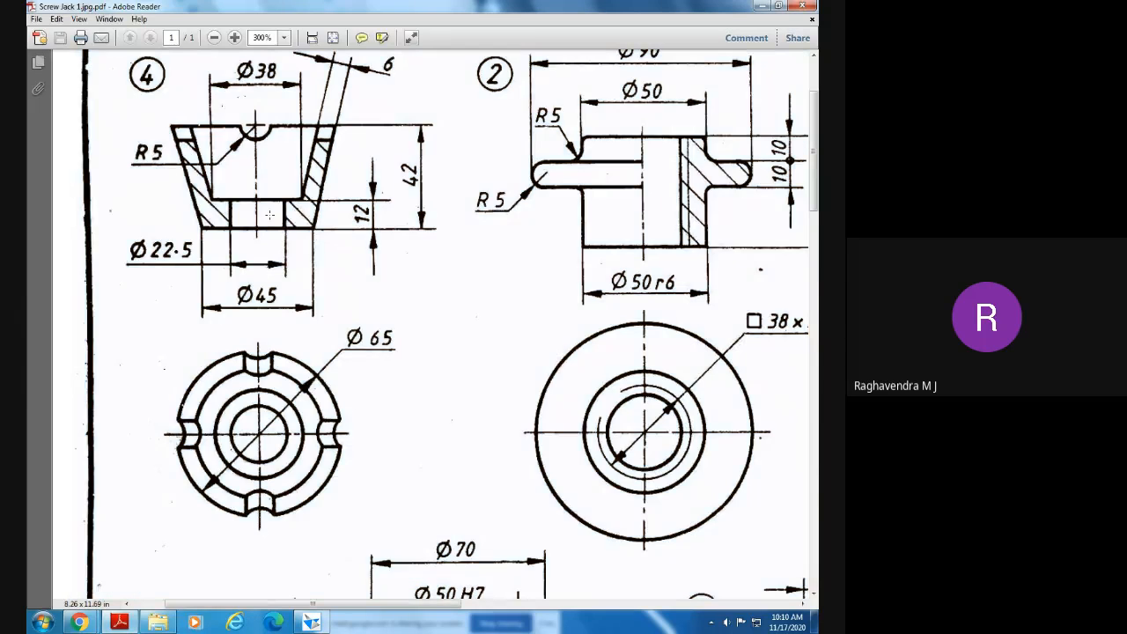
left_click(273, 227)
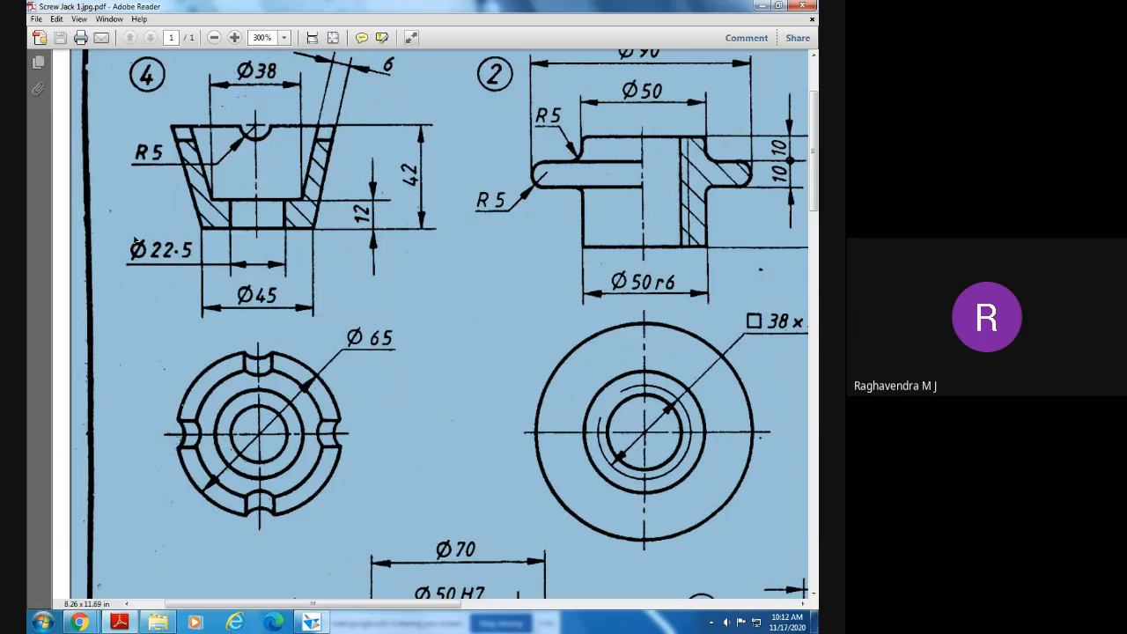
- Switch to Solid Edge, create a new solid part, and start a Revolved Protrusion sketch on the Front (xz) plane
left_click(311, 623)
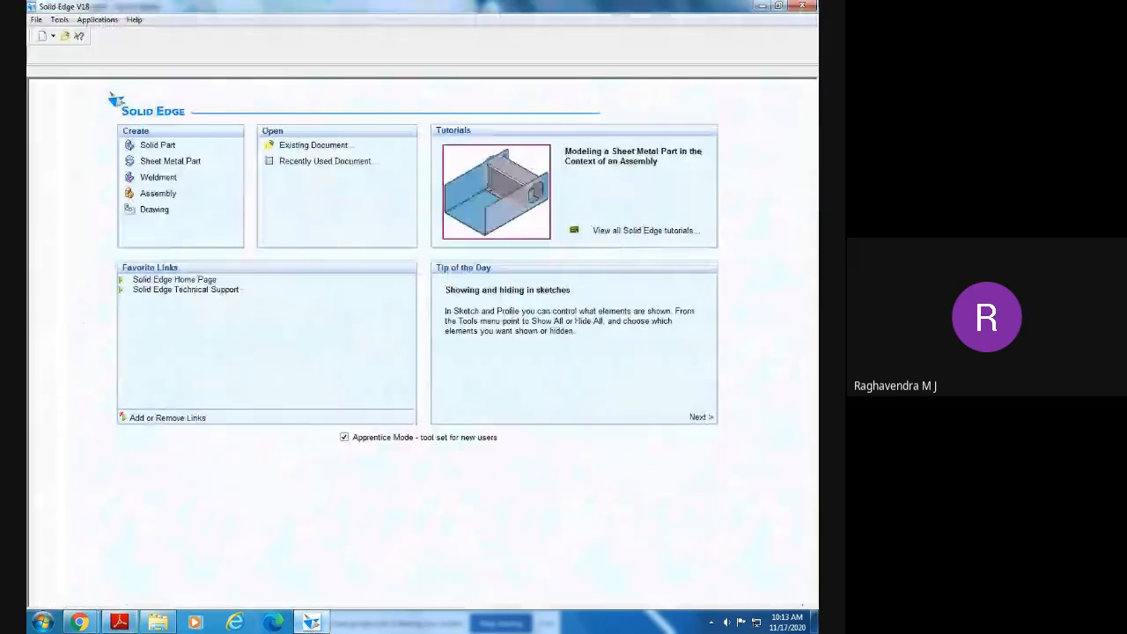
left_click(158, 147)
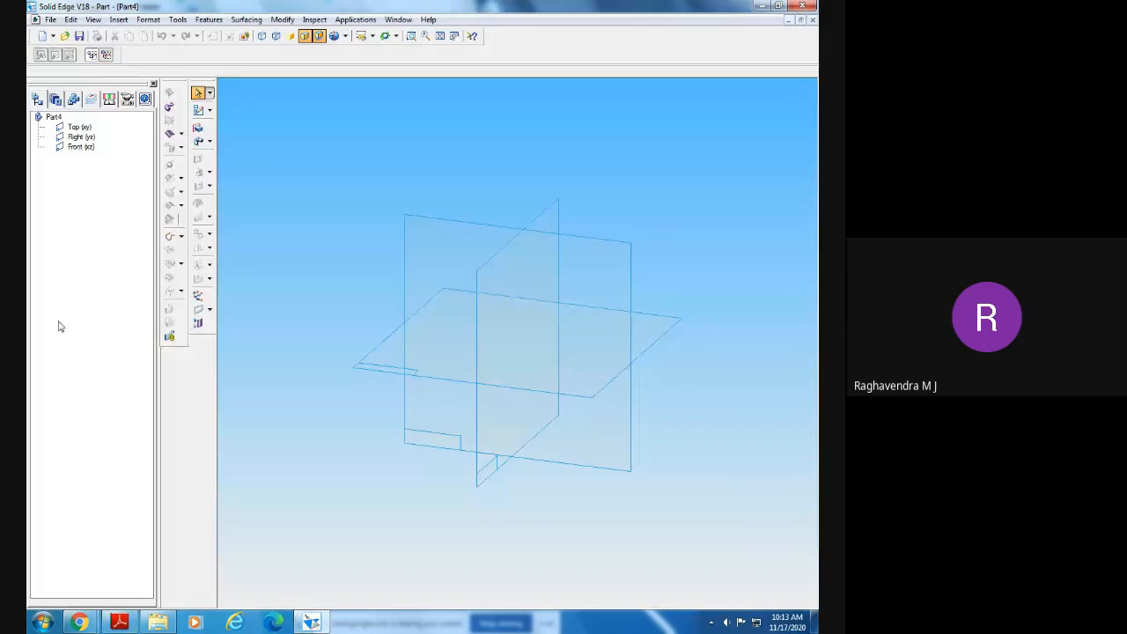
left_click(210, 142)
left_click(282, 144)
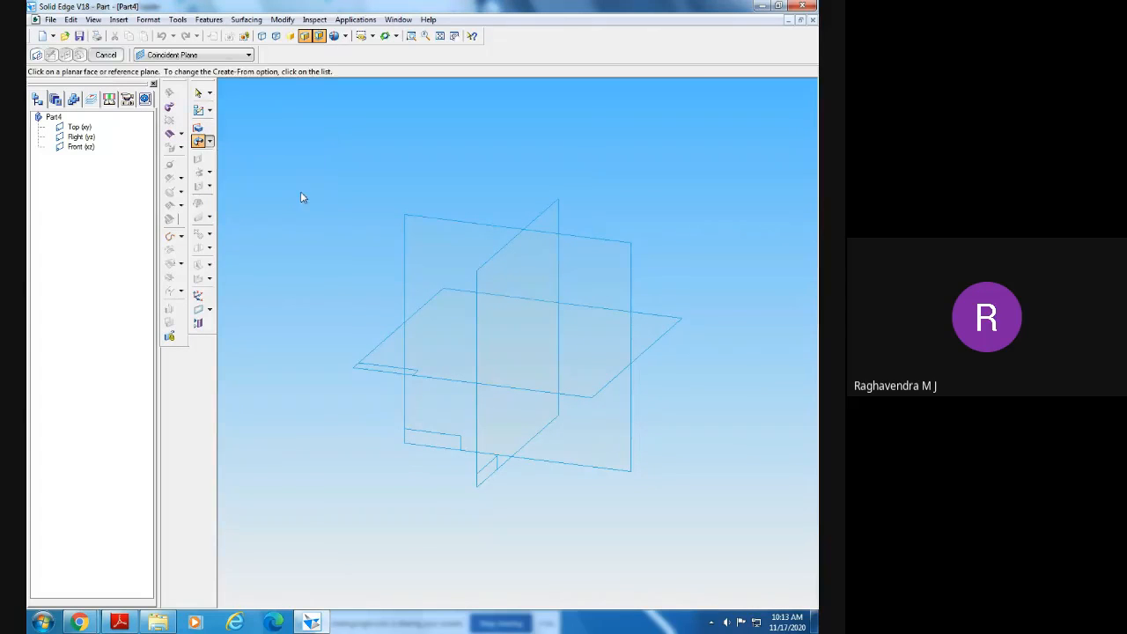
left_click(427, 270)
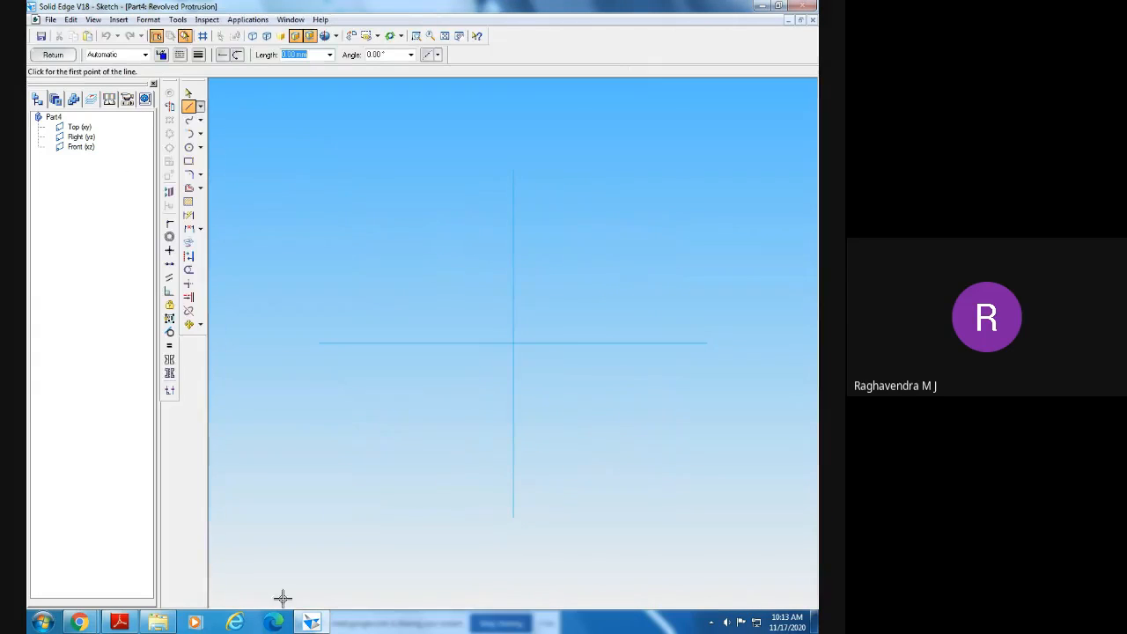
- Check the cup's height in the Screw Jack 1 drawing and draw a 42 mm vertical line upward from the sketch origin
left_click(130, 622)
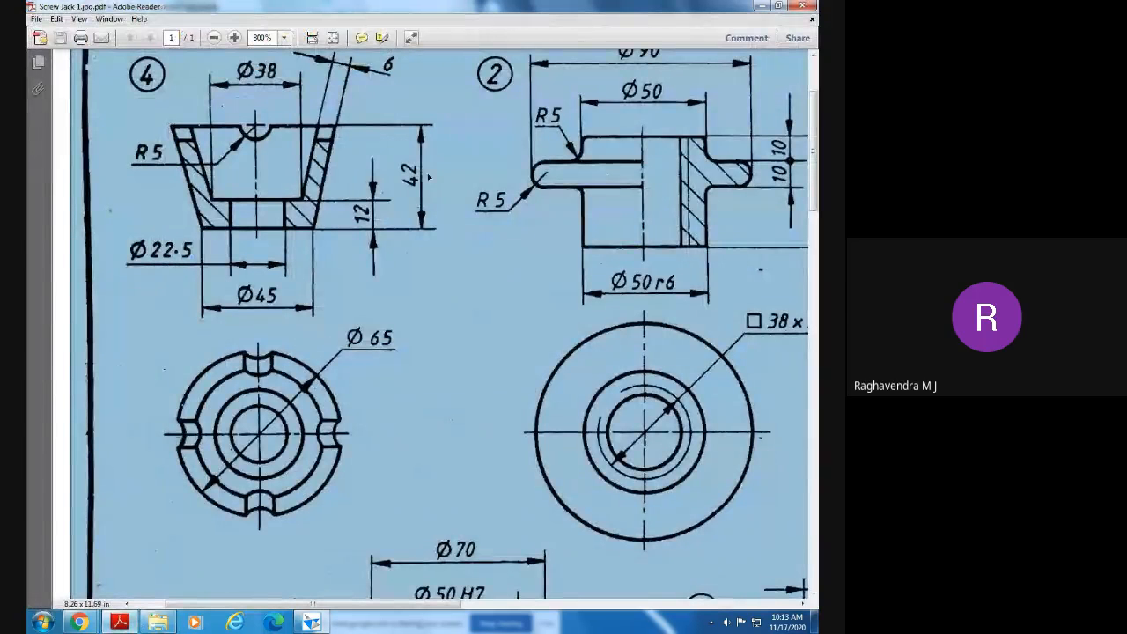
left_click(310, 623)
left_click(188, 108)
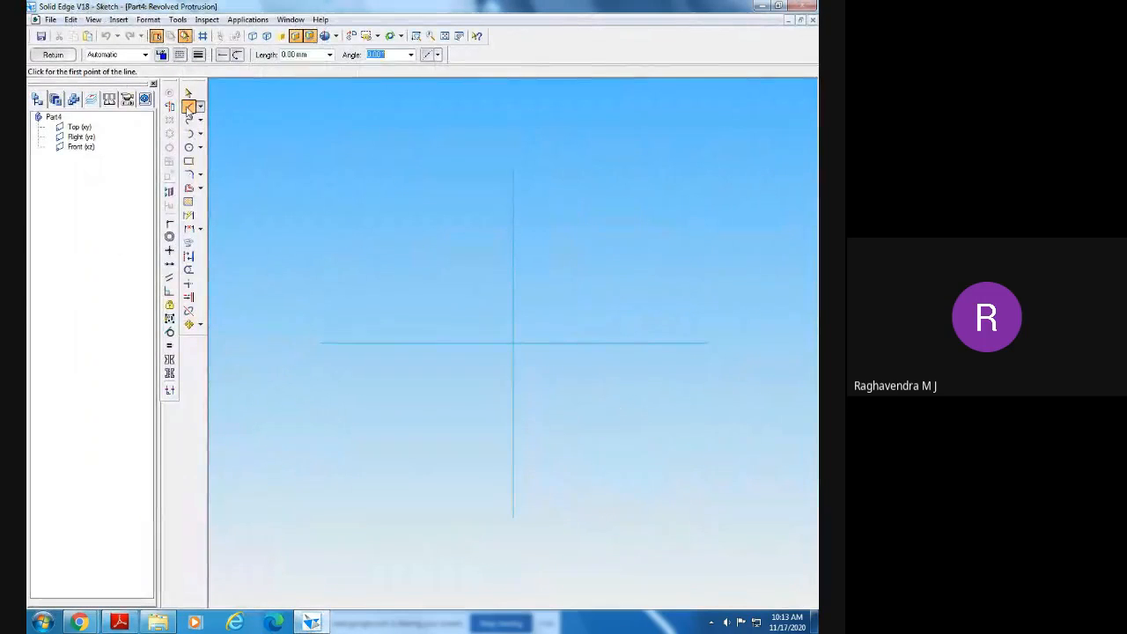
left_click(514, 343)
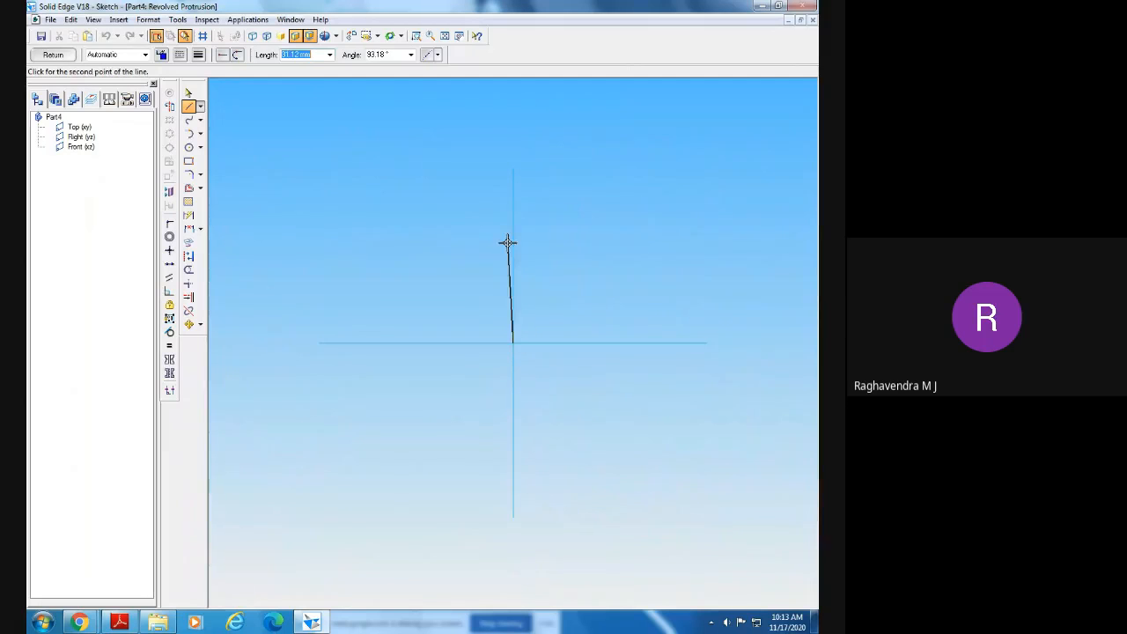
right_click(513, 250)
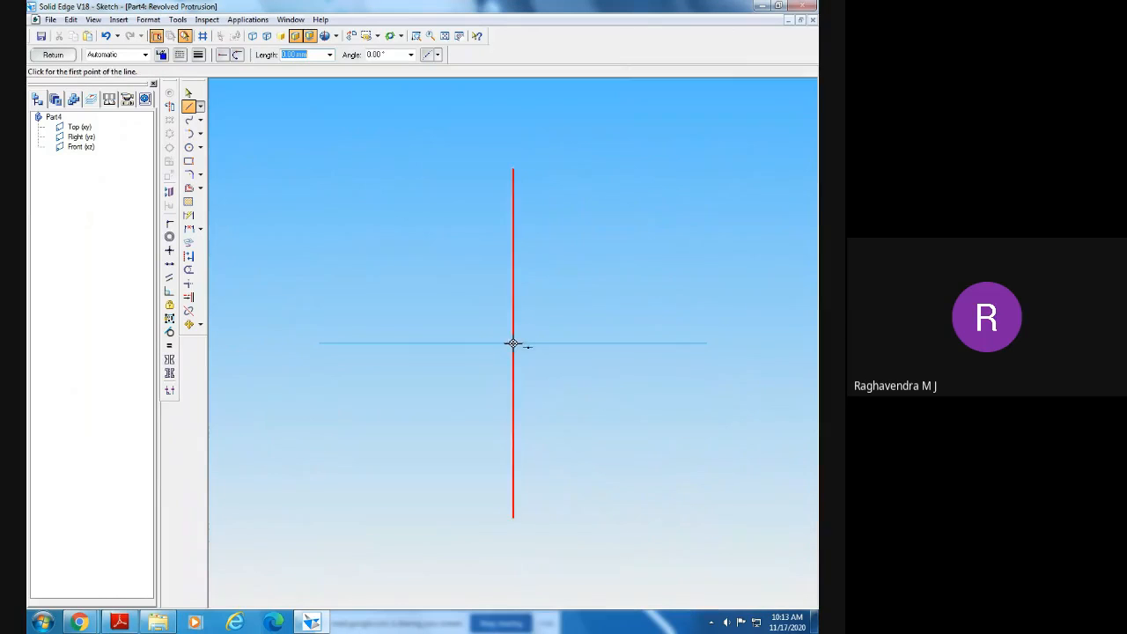
left_click(514, 343)
type("42")
key("Tab")
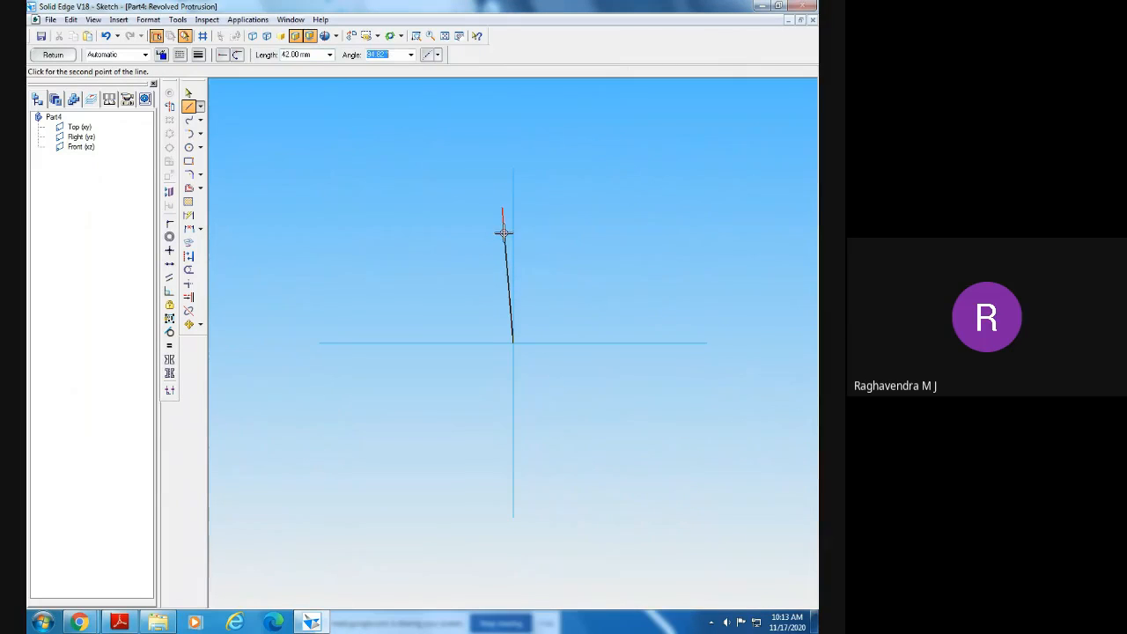
left_click(515, 217)
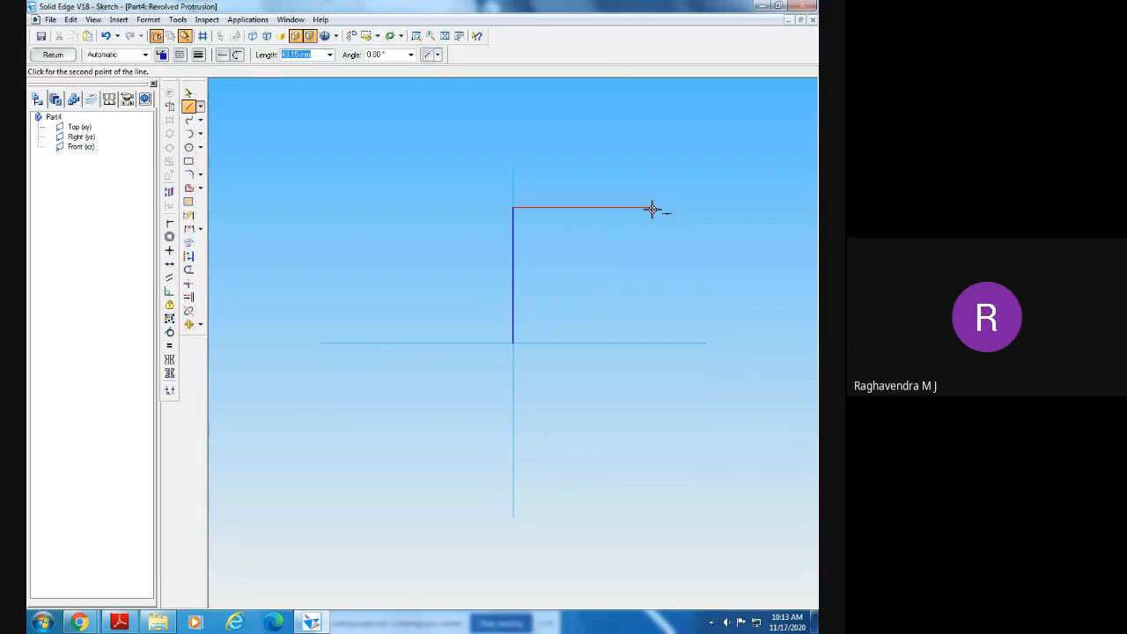
- Consult the cup drawing in Adobe Reader and draw the profile's top horizontal line 65/2 (32.5 mm) long at 0°
left_click(120, 622)
left_click(121, 622)
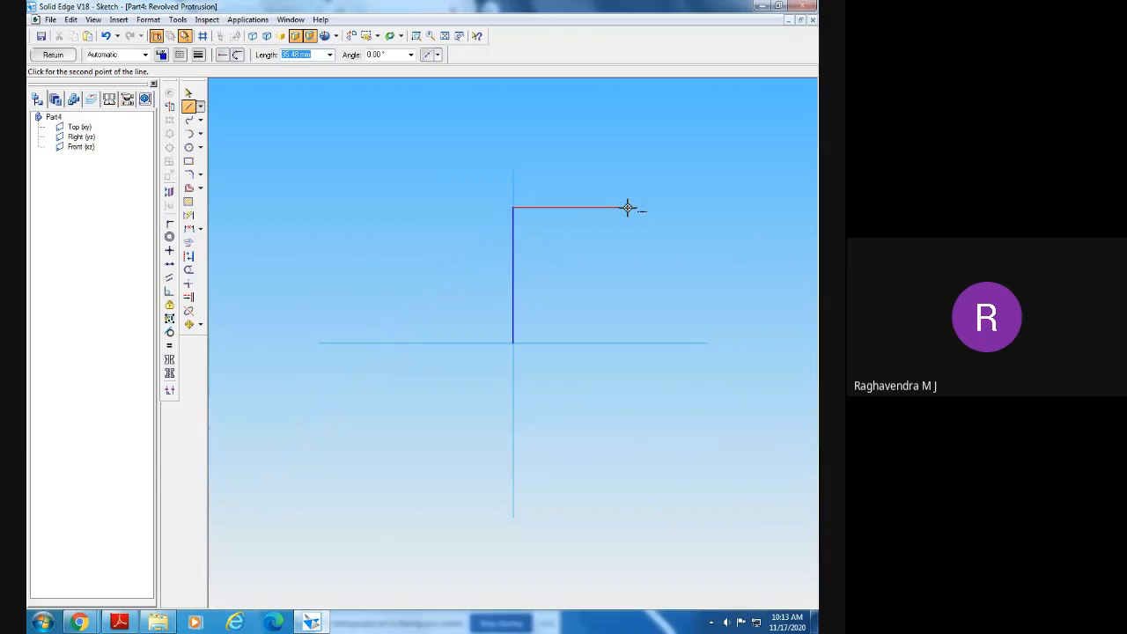
type("85/2")
key("Tab")
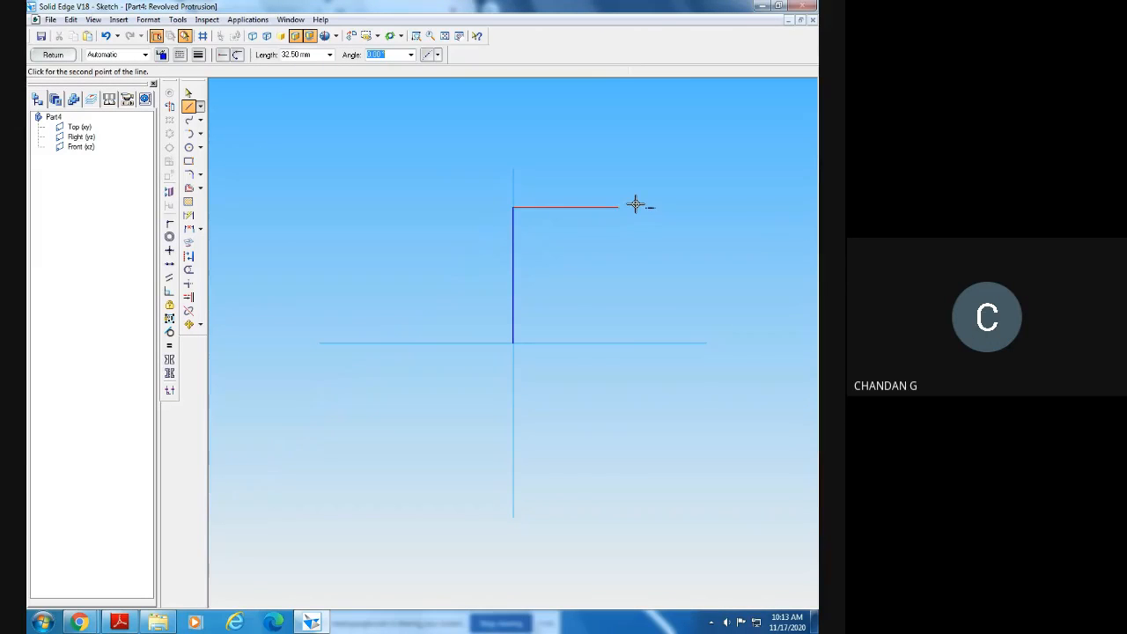
left_click(636, 205)
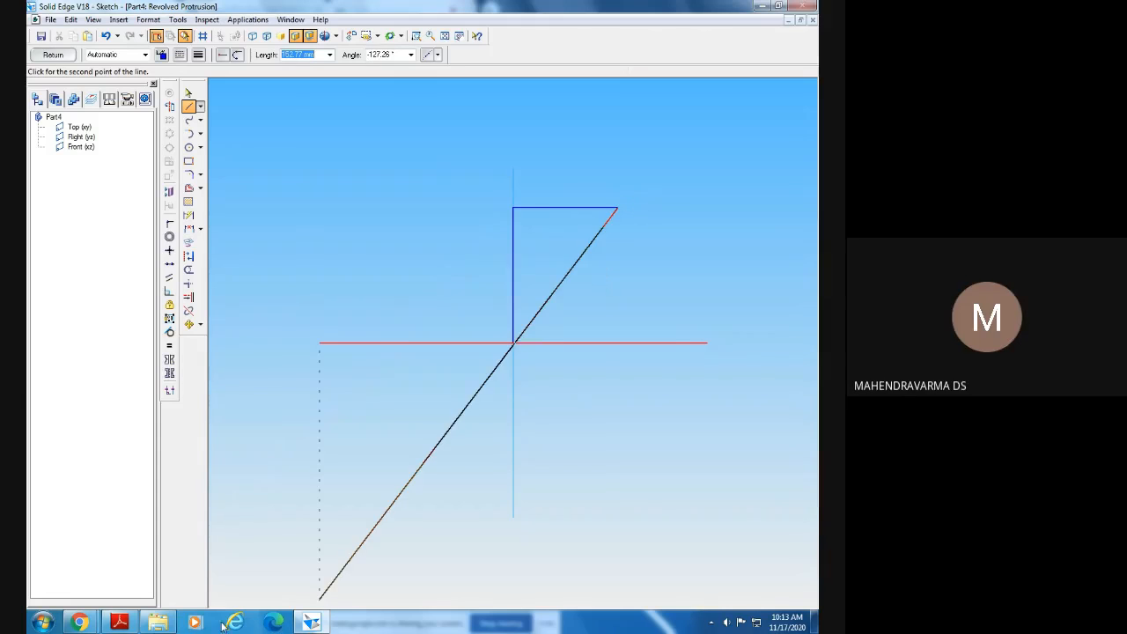
- Close the profile with a slanted outer line down to the horizontal axis and a base line about 28 mm long to the origin
left_click(120, 624)
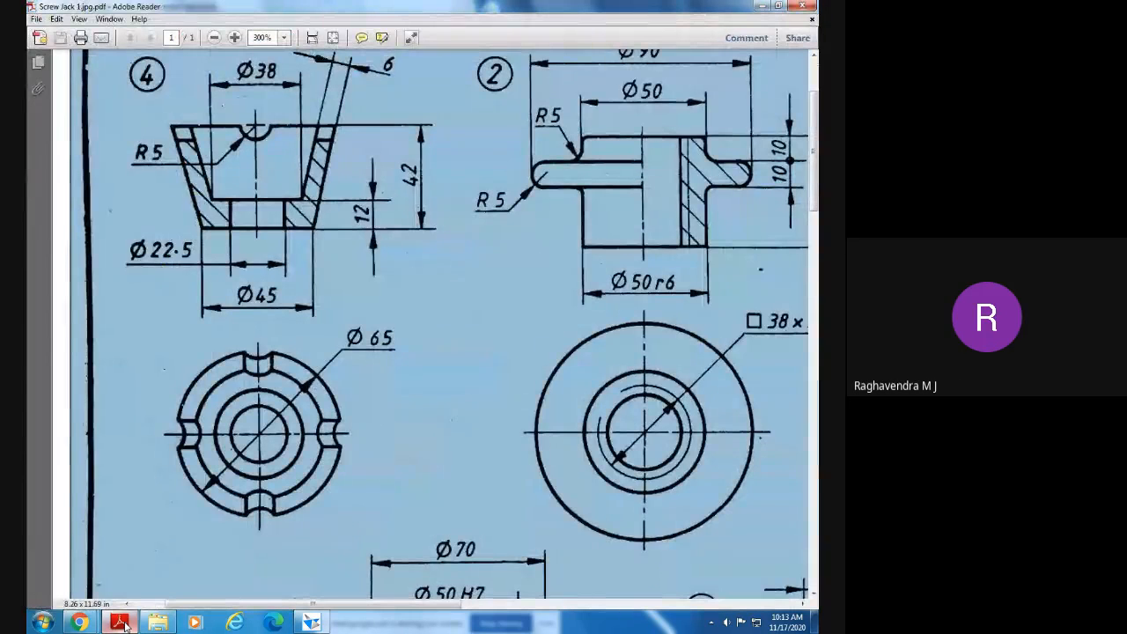
left_click(121, 624)
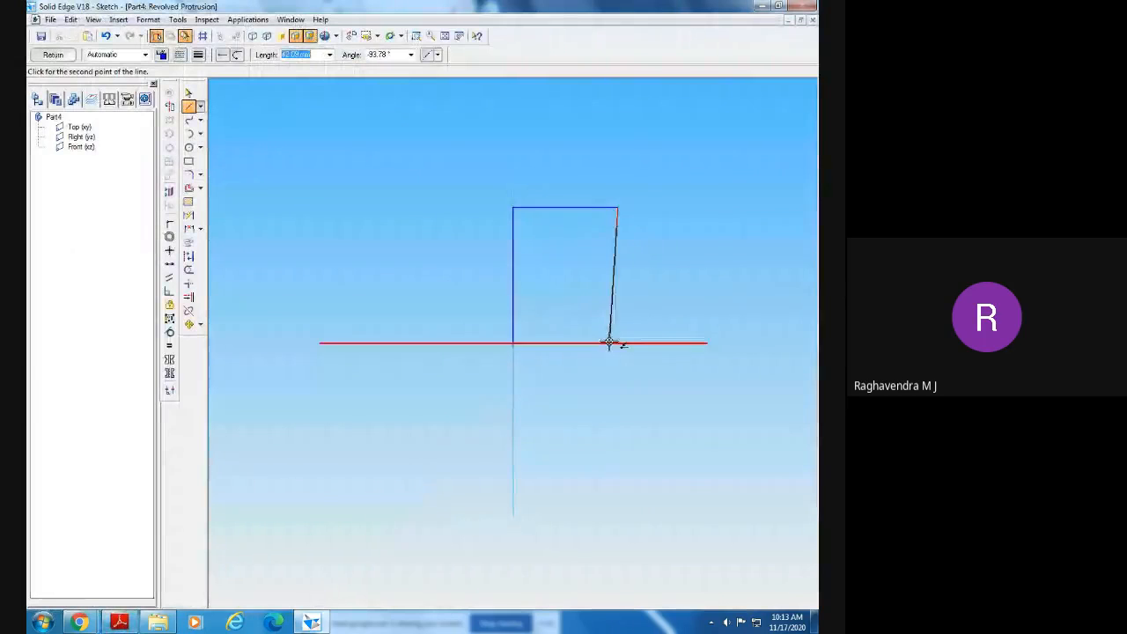
left_click(604, 344)
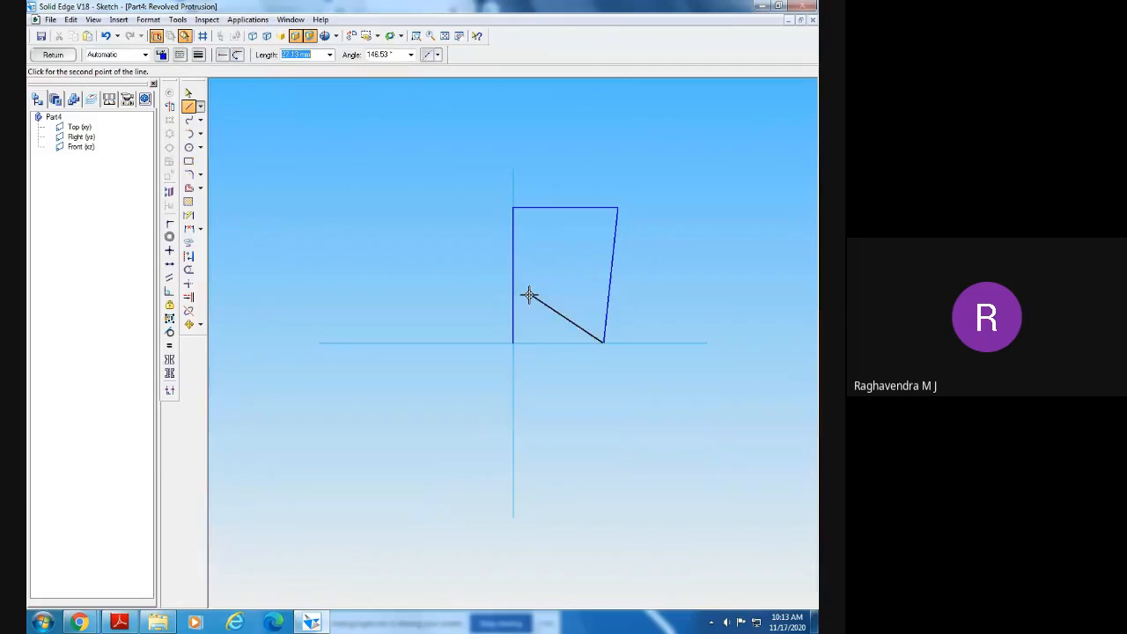
left_click(512, 342)
left_click(156, 623)
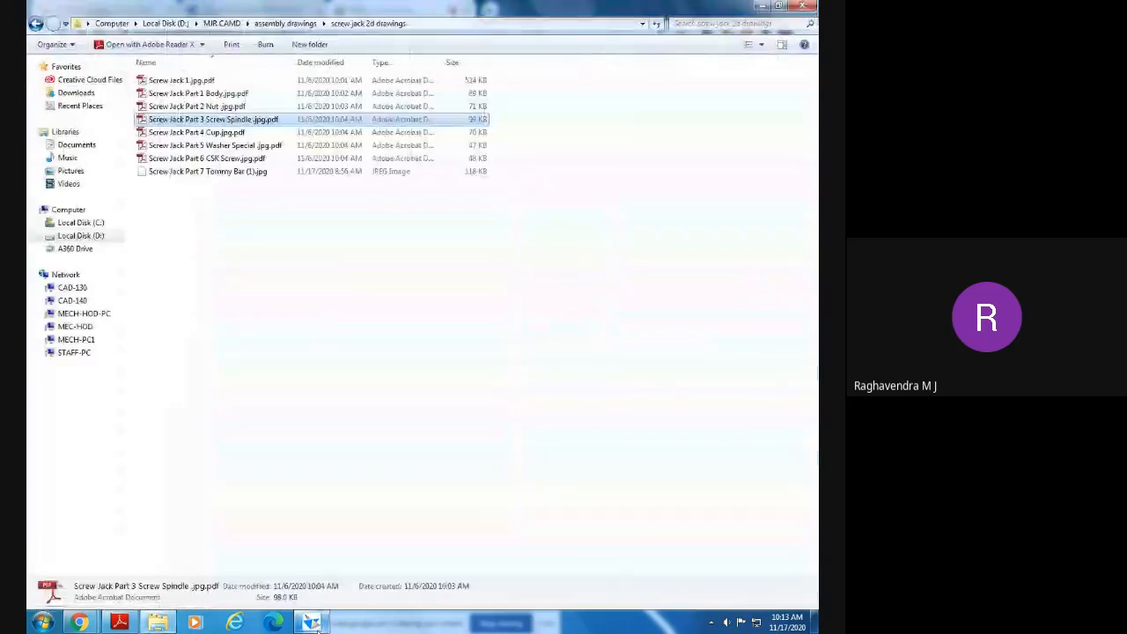
left_click(157, 623)
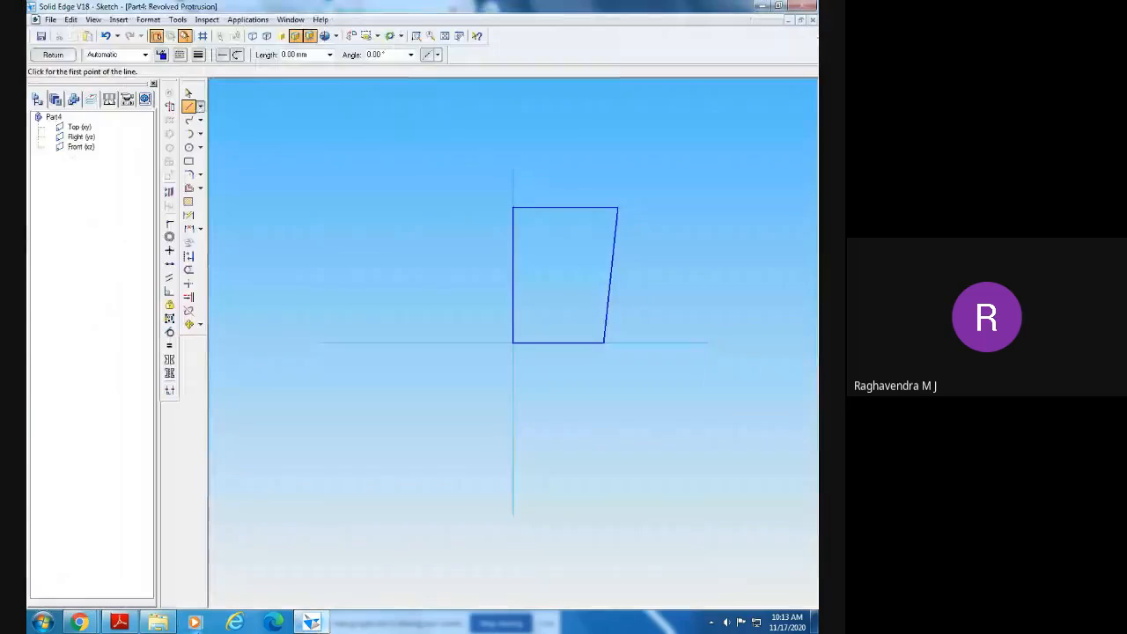
- Check the base diameter in the cup drawing, then dimension the profile's base line and set it to 45/2 (22.5 mm)
left_click(119, 624)
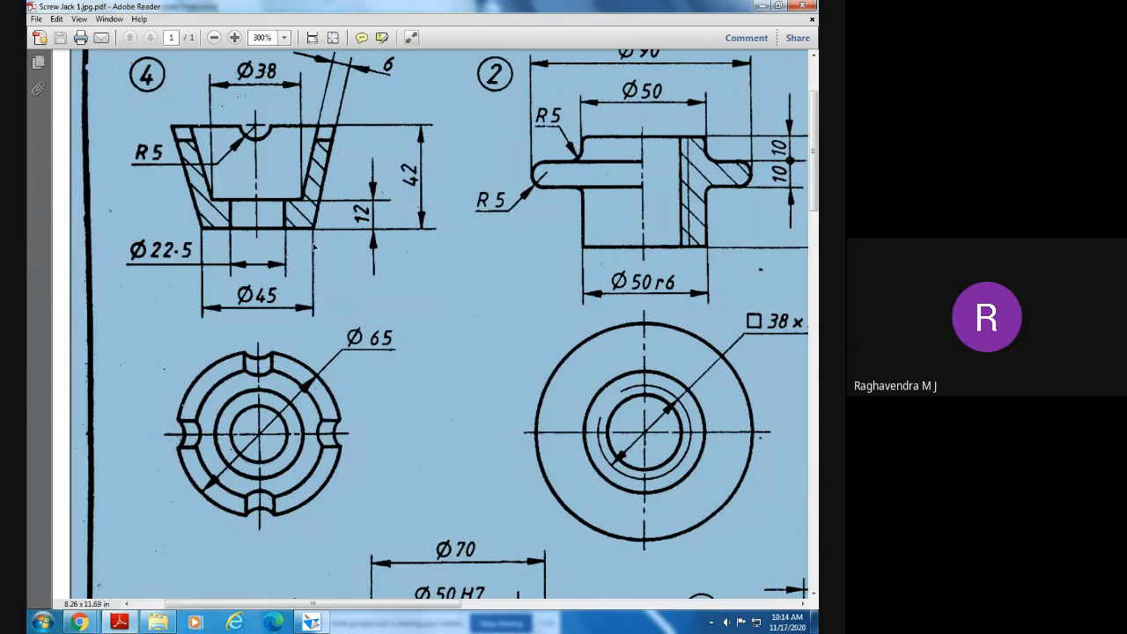
left_click(311, 622)
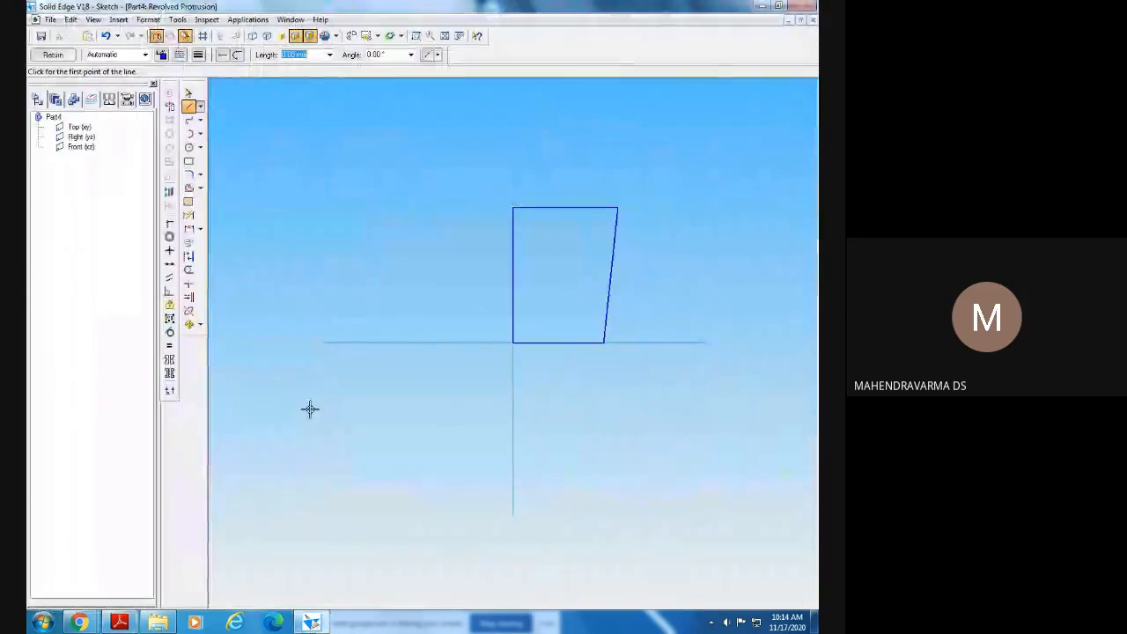
left_click(187, 215)
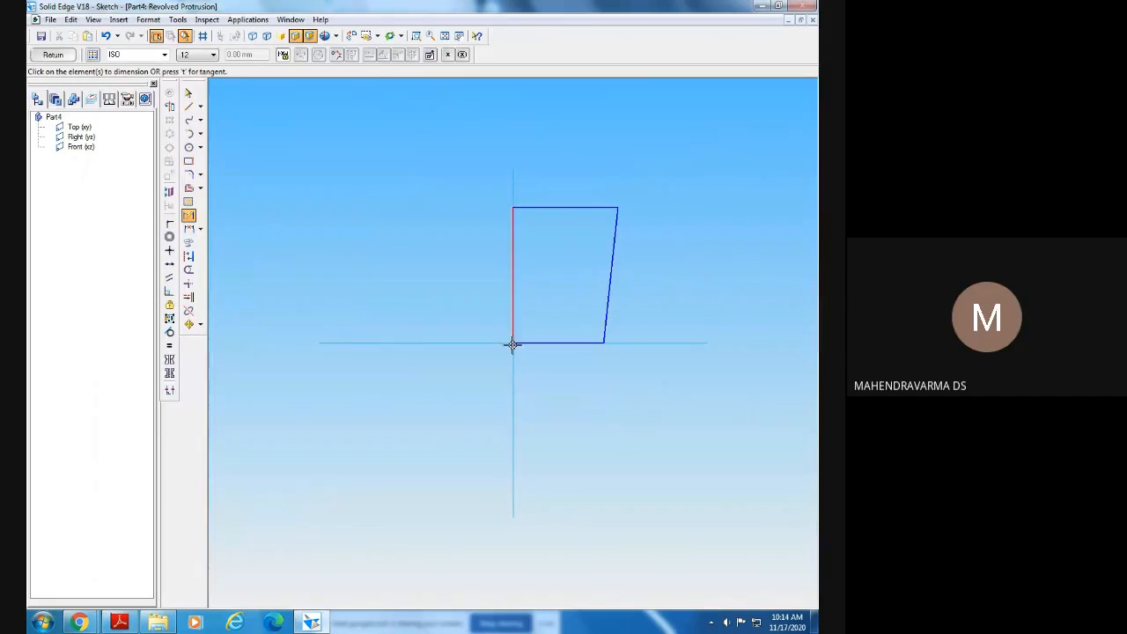
left_click(513, 347)
left_click(604, 343)
left_click(604, 370)
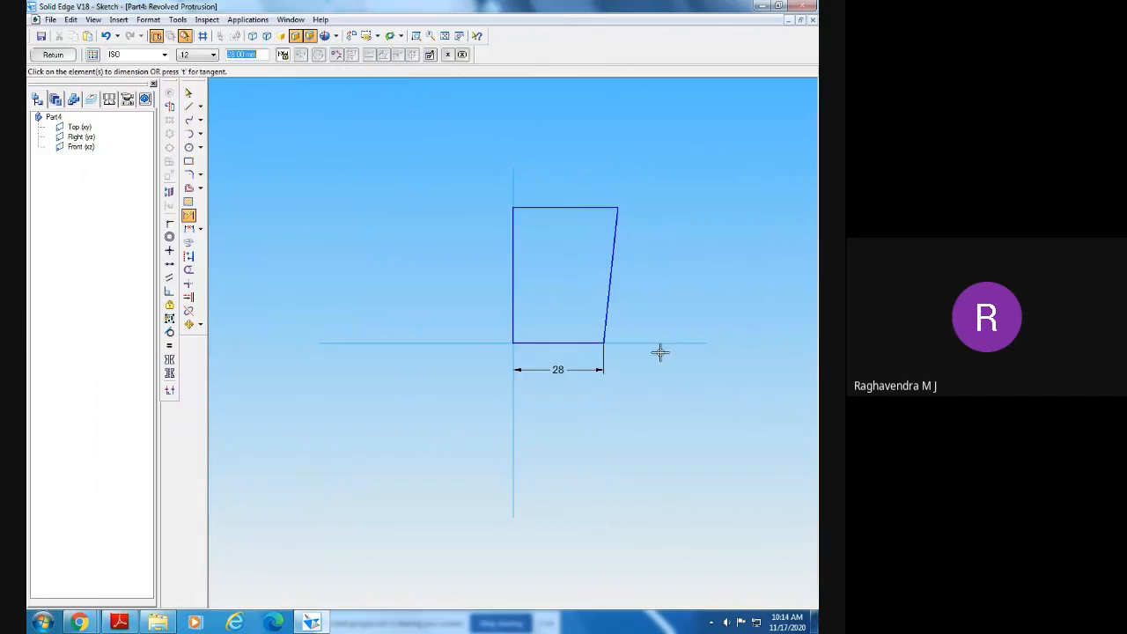
type("45/2")
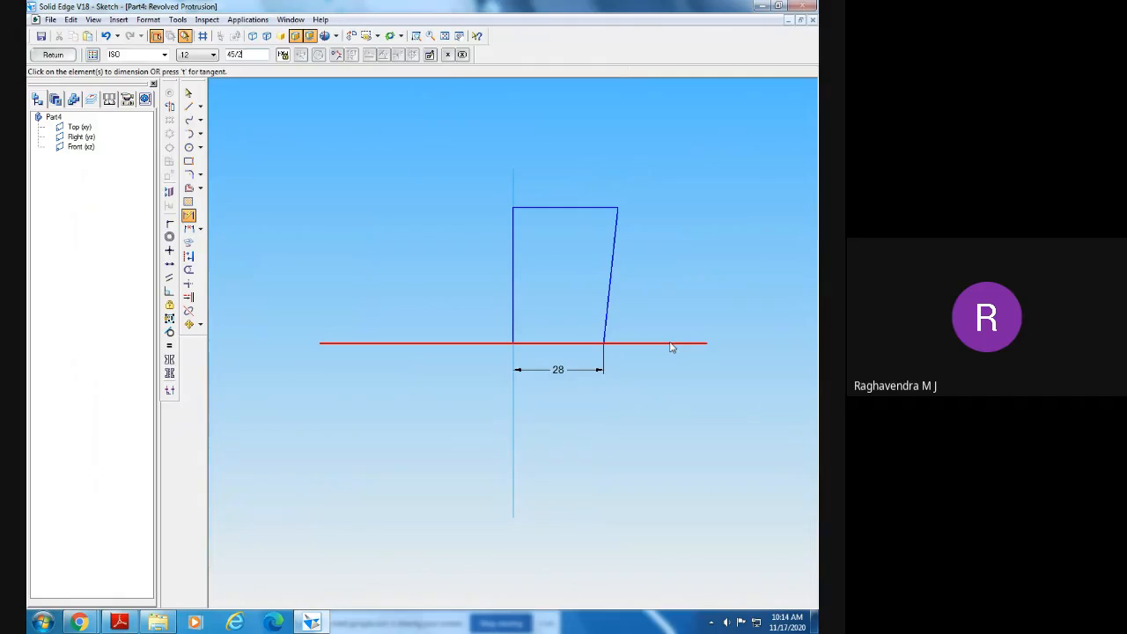
key("Return")
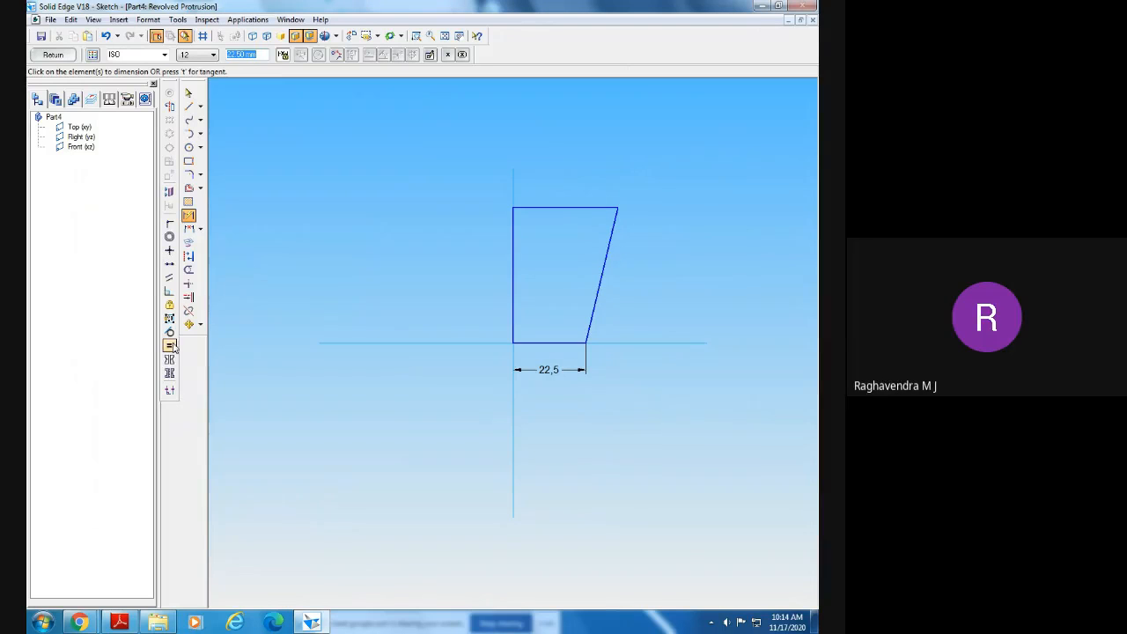
- Dimension the profile's top edge length and the height of its vertical edge on the axis
left_click(551, 208)
left_click(557, 182)
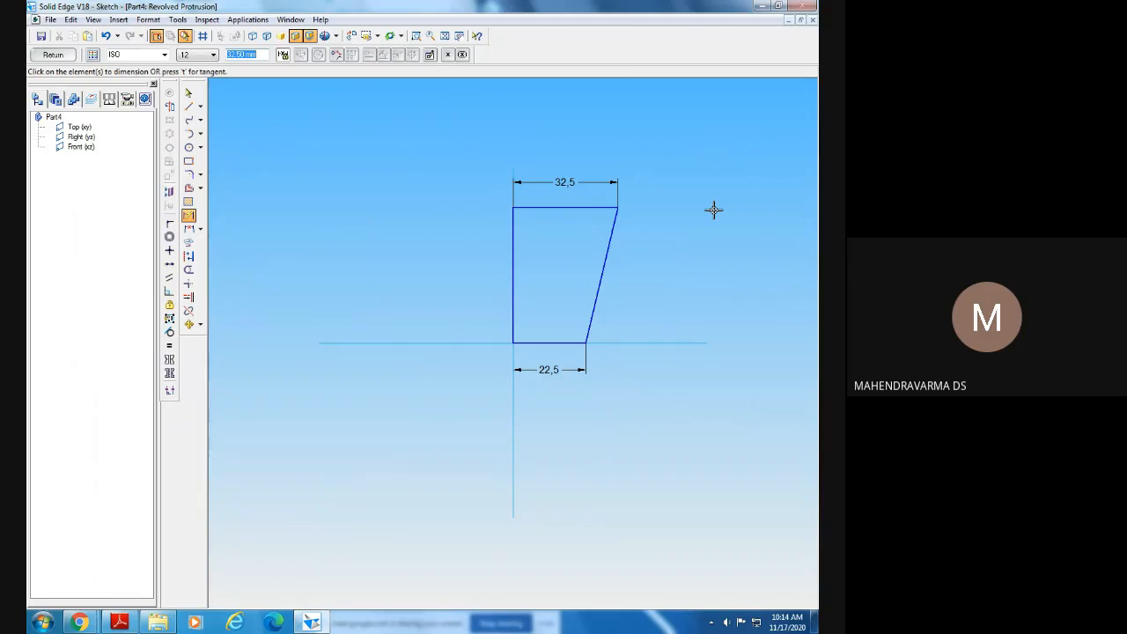
left_click(514, 282)
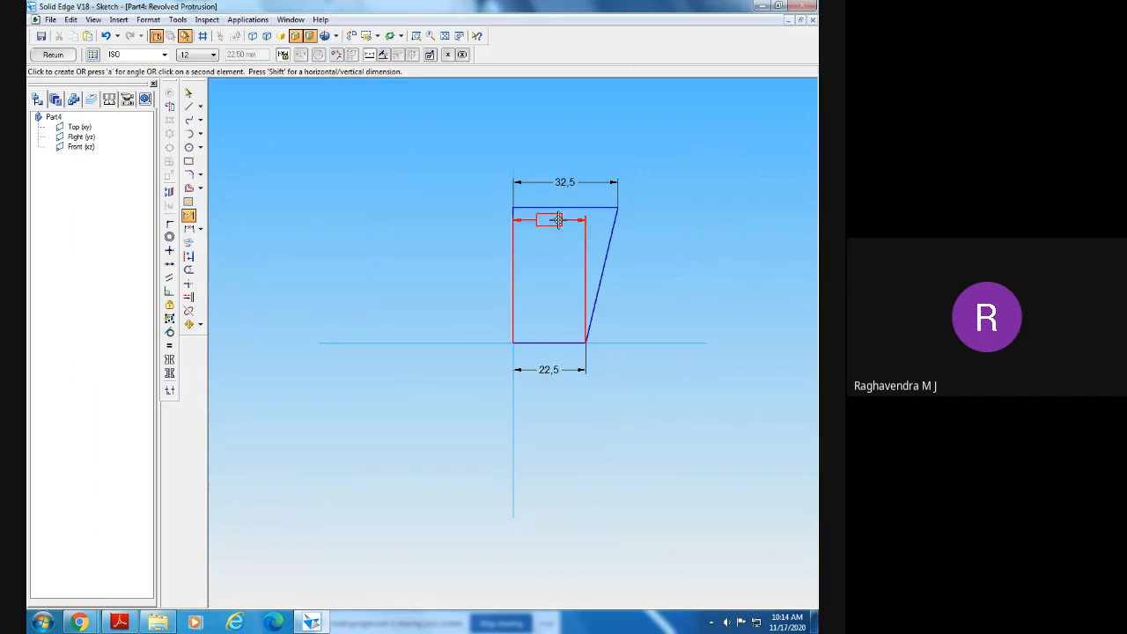
left_click(455, 273)
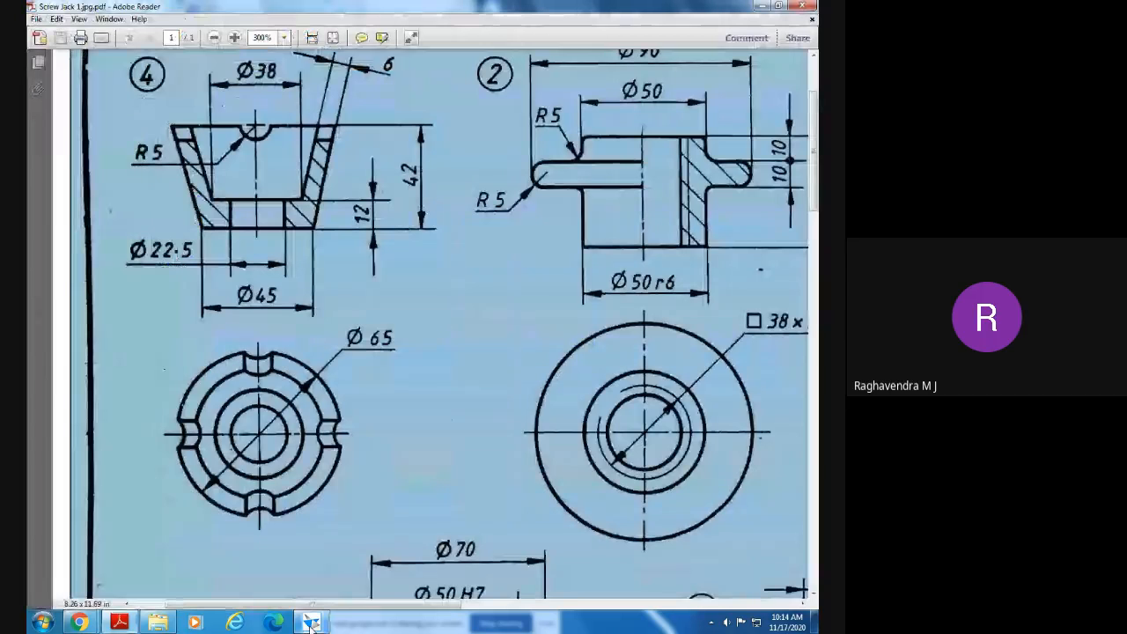
- Consult the cup drawing and sketch a horizontal line about 51 mm long across the profile, about 10 mm above the base
left_click(314, 623)
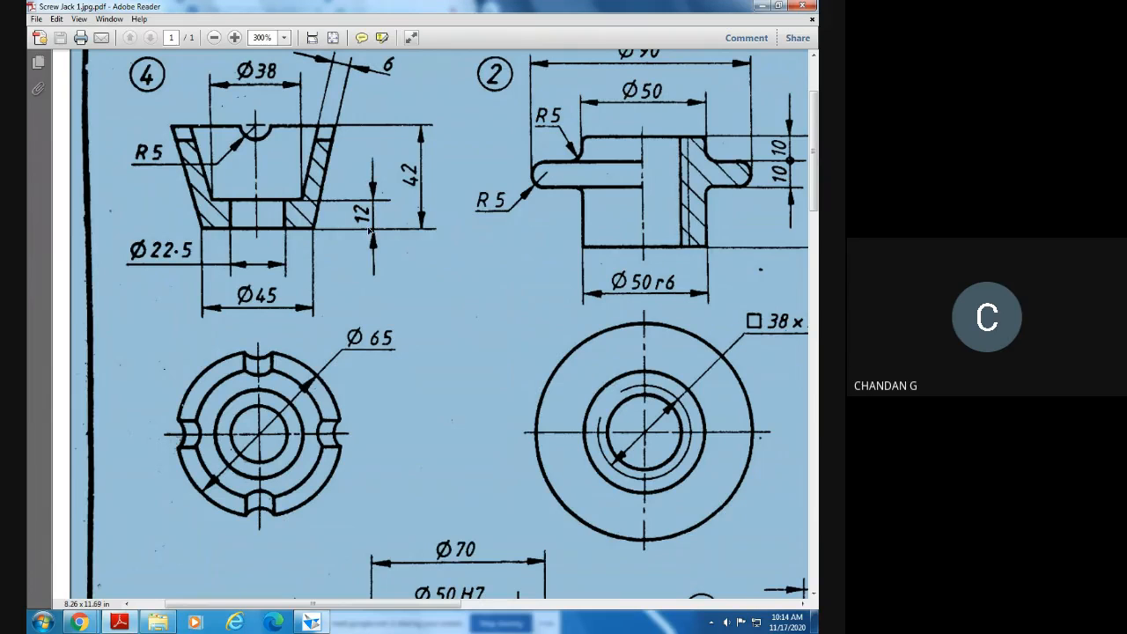
left_click(310, 622)
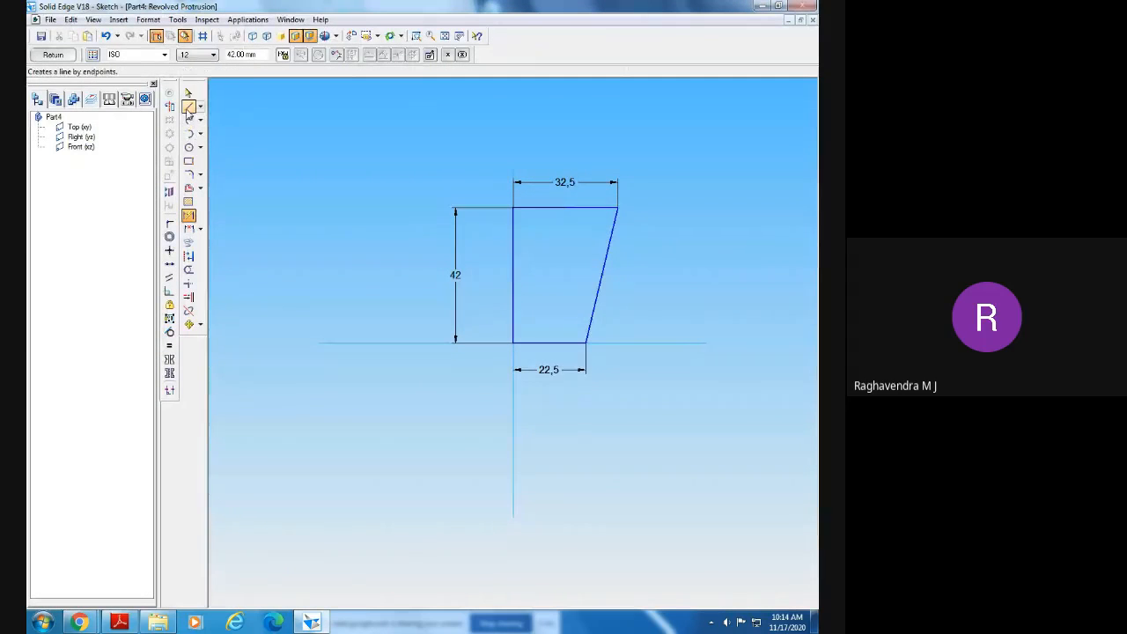
left_click(188, 106)
left_click(486, 311)
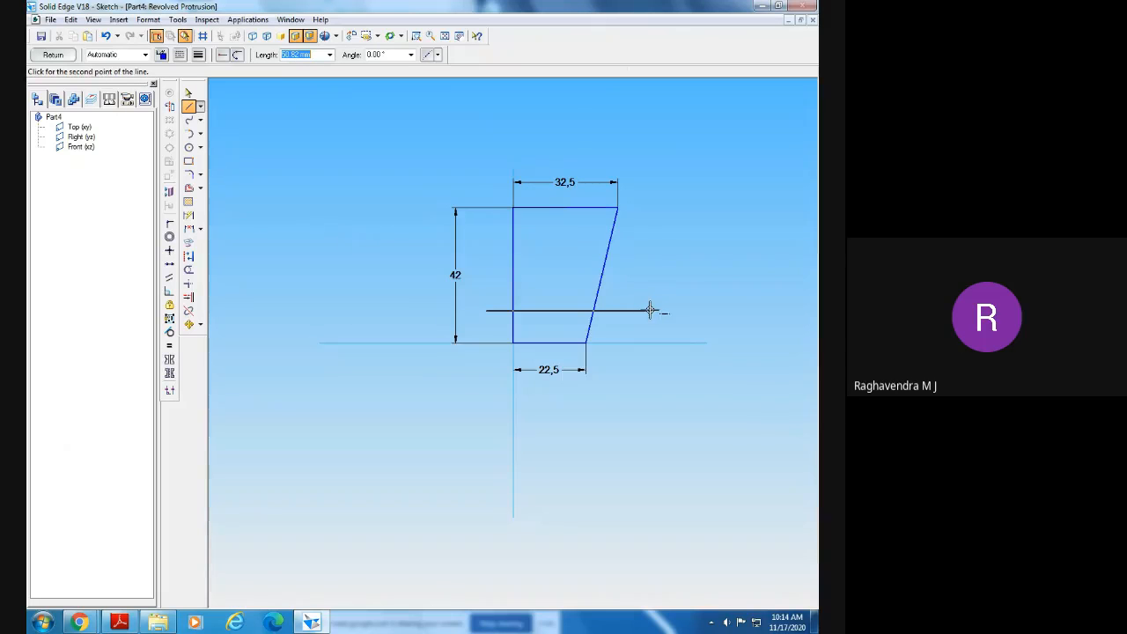
left_click(650, 310)
- Dimension the distance between the base line and the horizontal crossing line and set it to 12 mm
left_click(189, 215)
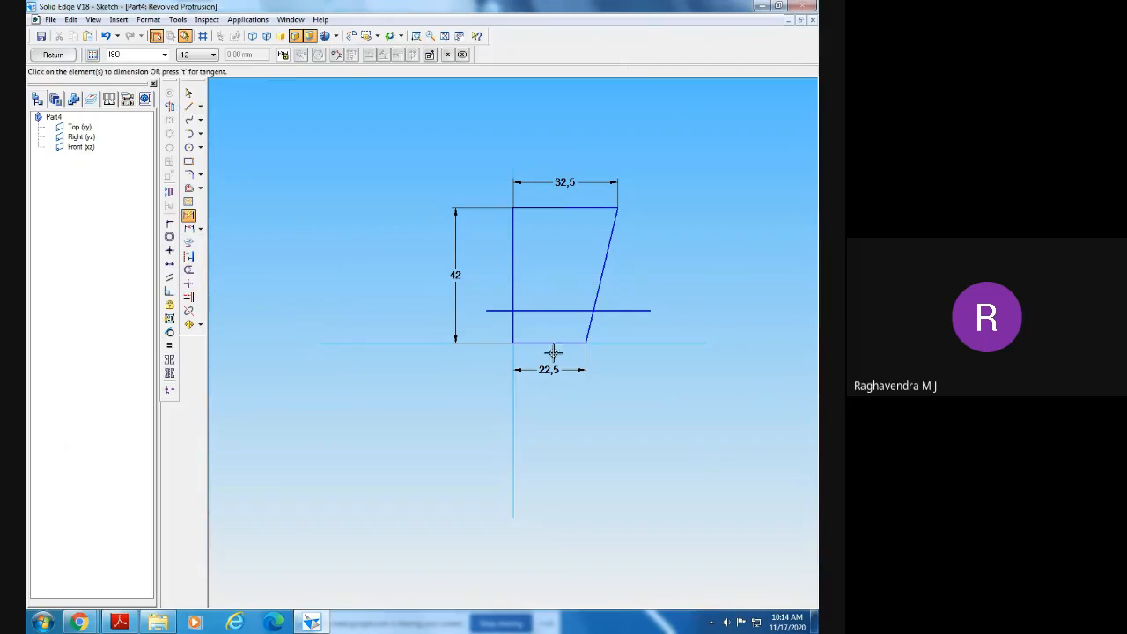
left_click(546, 341)
left_click(550, 310)
left_click(496, 326)
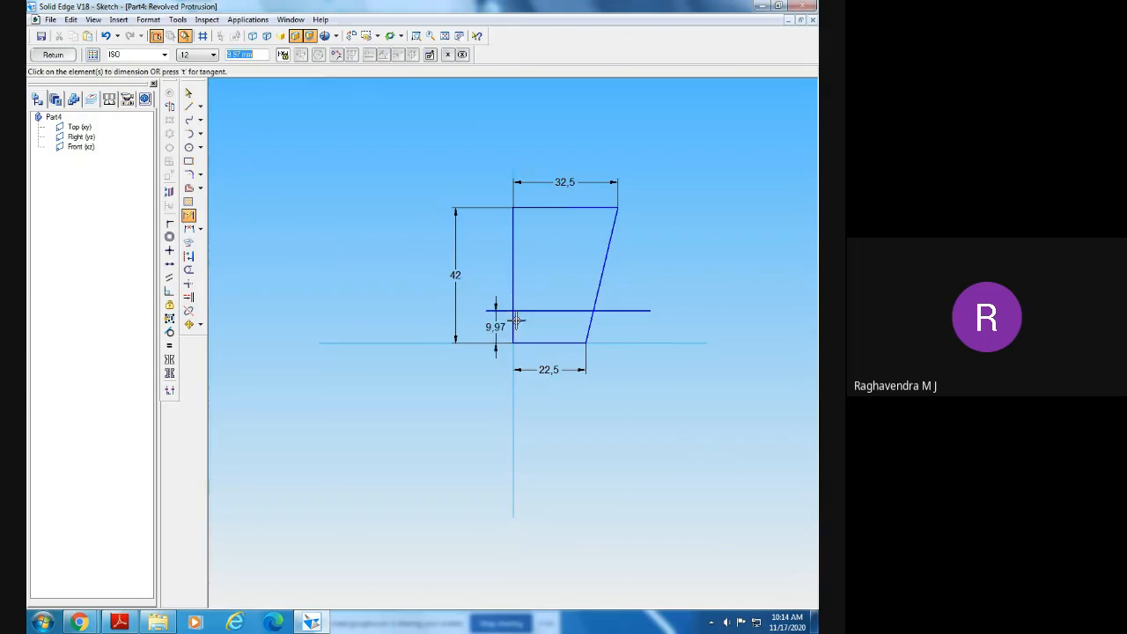
type("12")
key("Return")
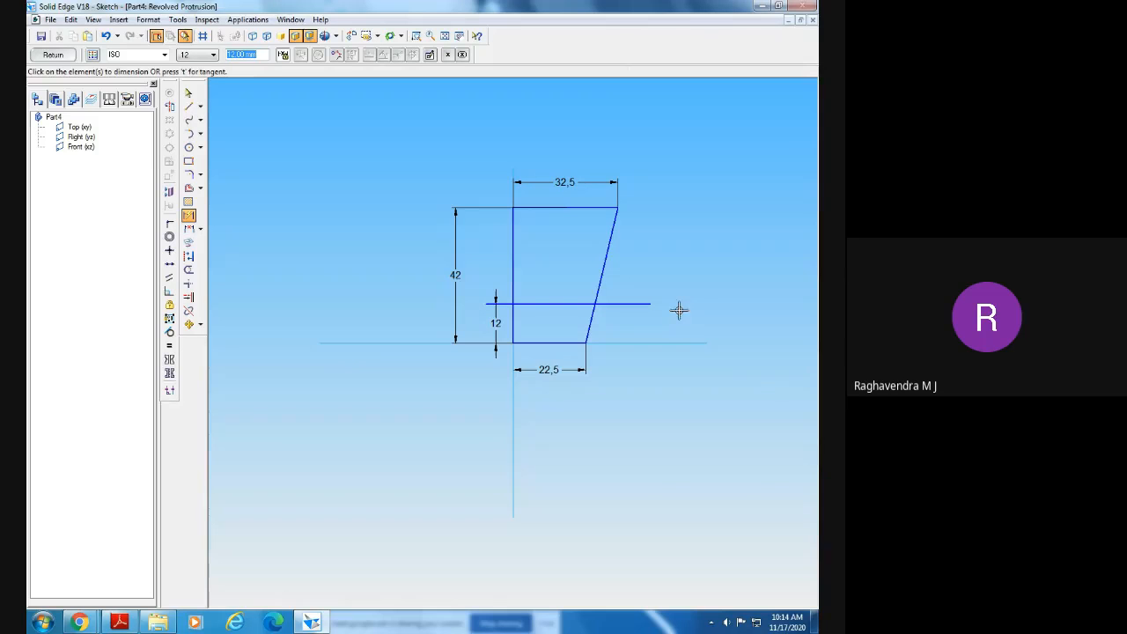
- Check the wall thickness in the cup drawing and offset the single slanted outer line 6 mm inward
left_click(189, 94)
left_click(313, 620)
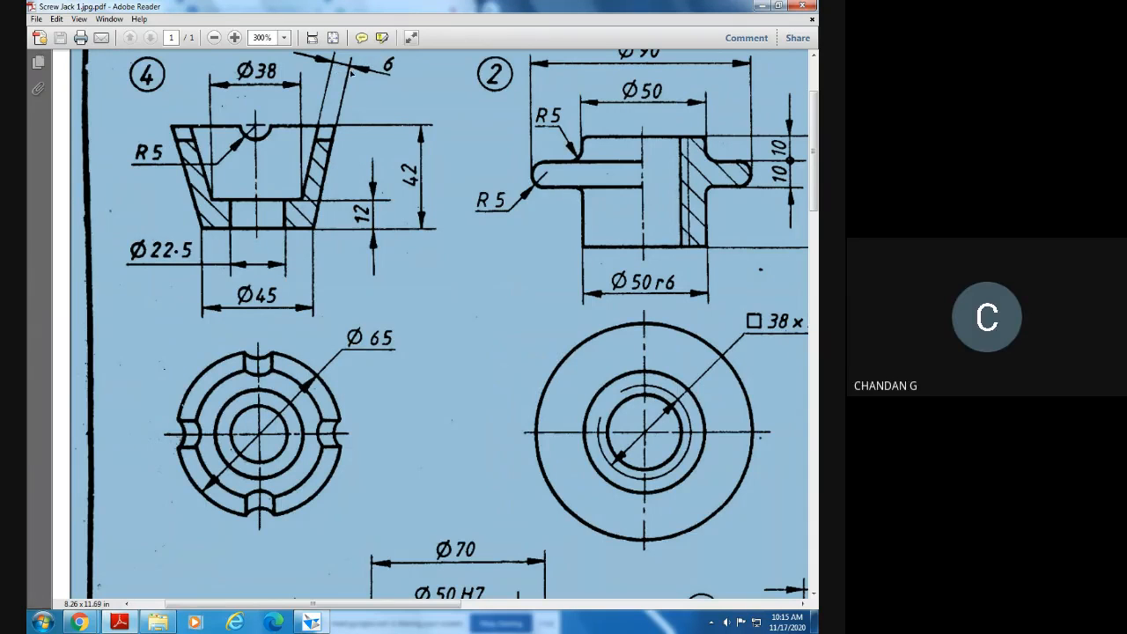
left_click(311, 622)
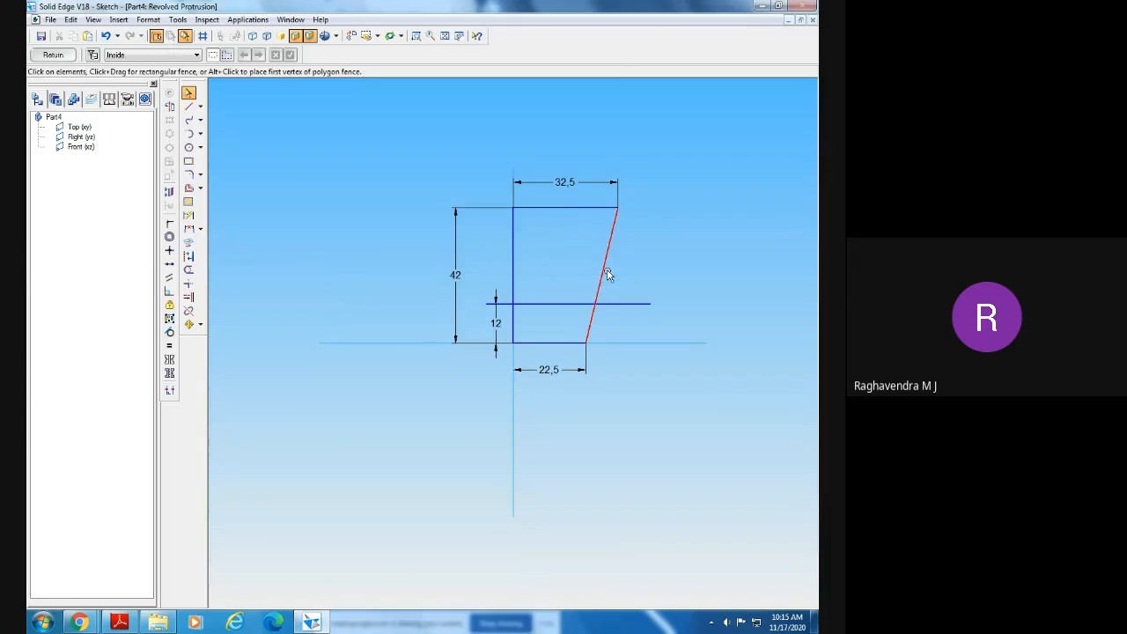
left_click(188, 190)
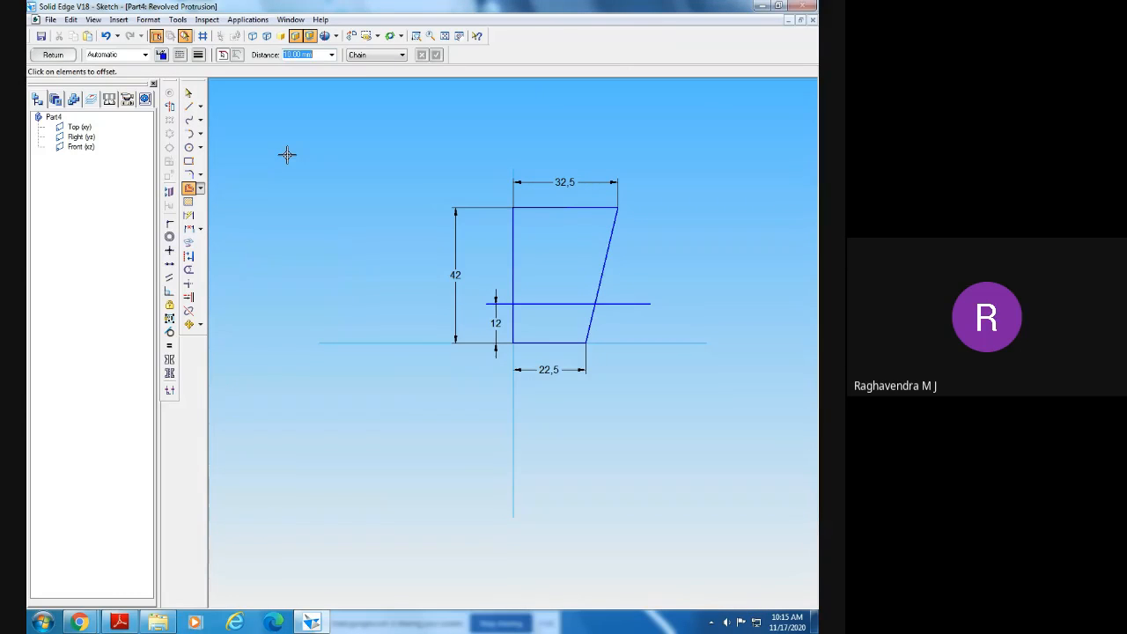
type("8")
left_click(378, 55)
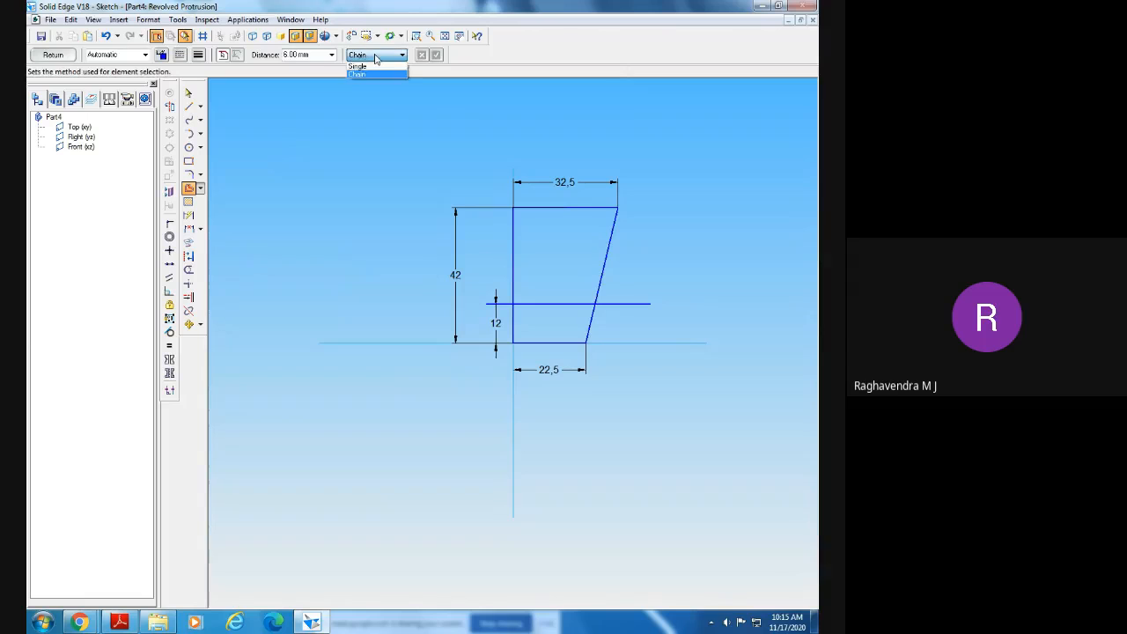
left_click(365, 70)
left_click(605, 265)
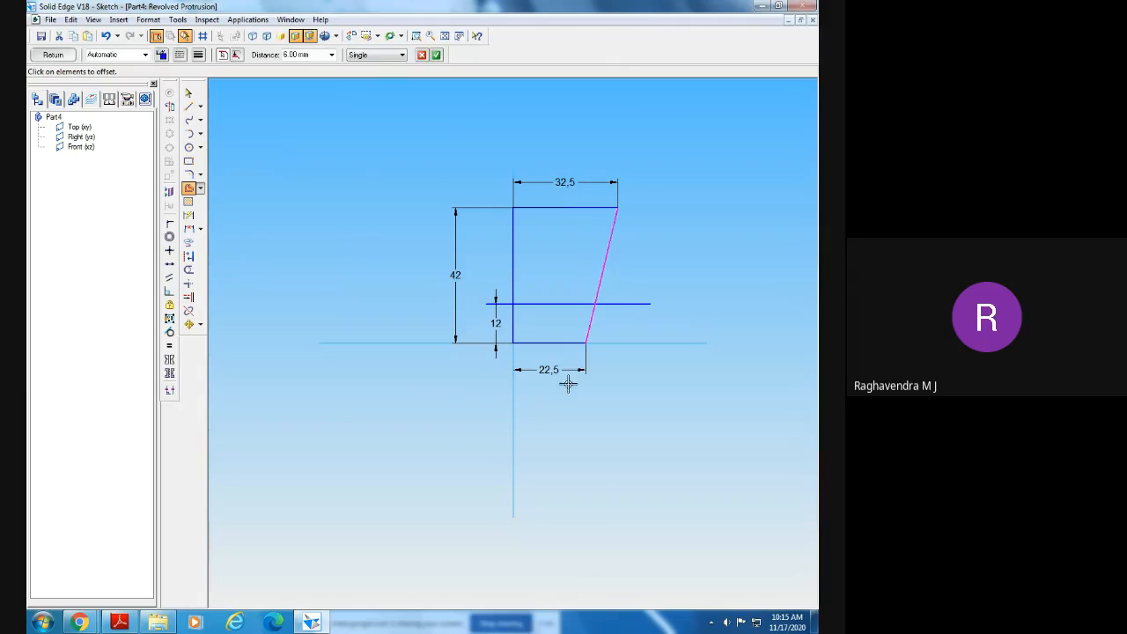
left_click(437, 56)
left_click(552, 236)
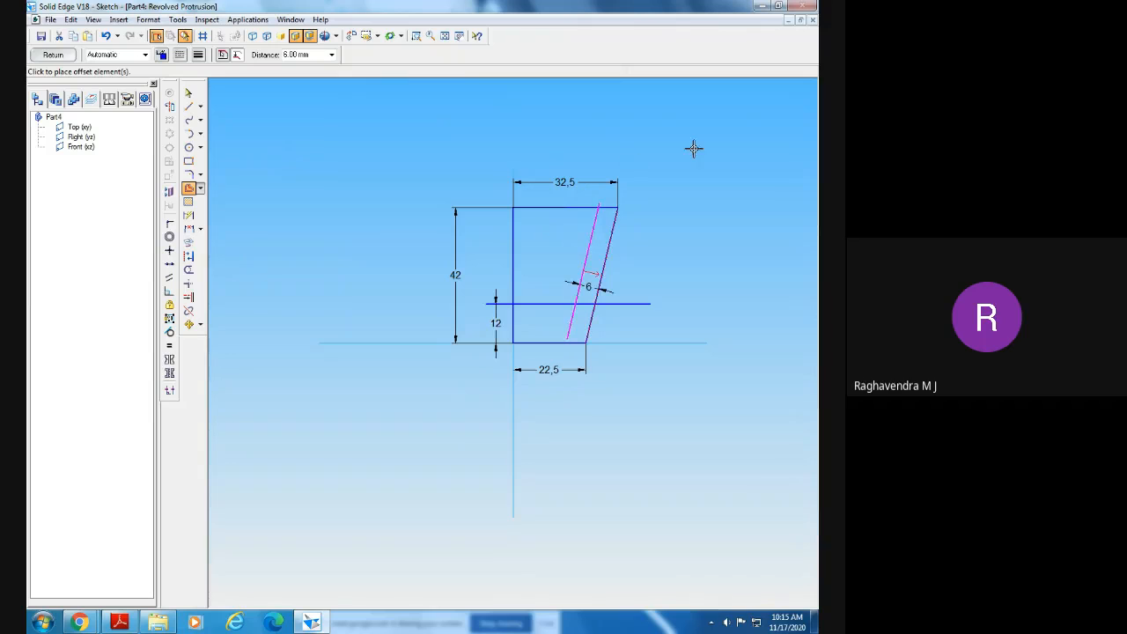
left_click(188, 92)
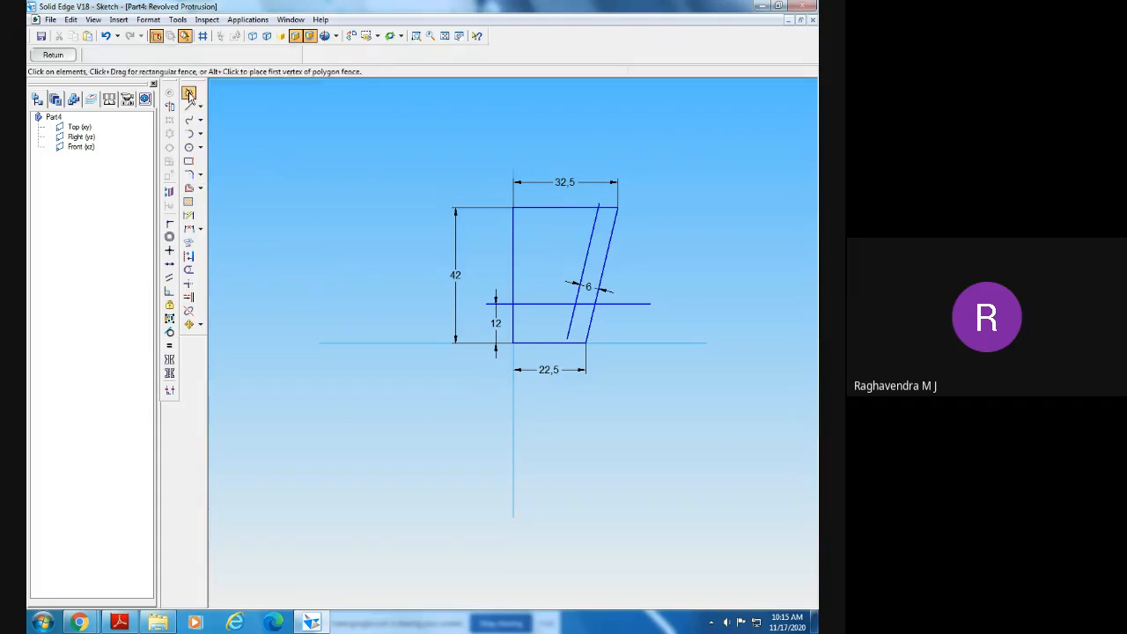
- Trim the overhanging line ends and the upper axis and top edge segments, leaving only the outline of the cup's base and slanted wall
left_click(416, 35)
left_click_drag(473, 176, 681, 422)
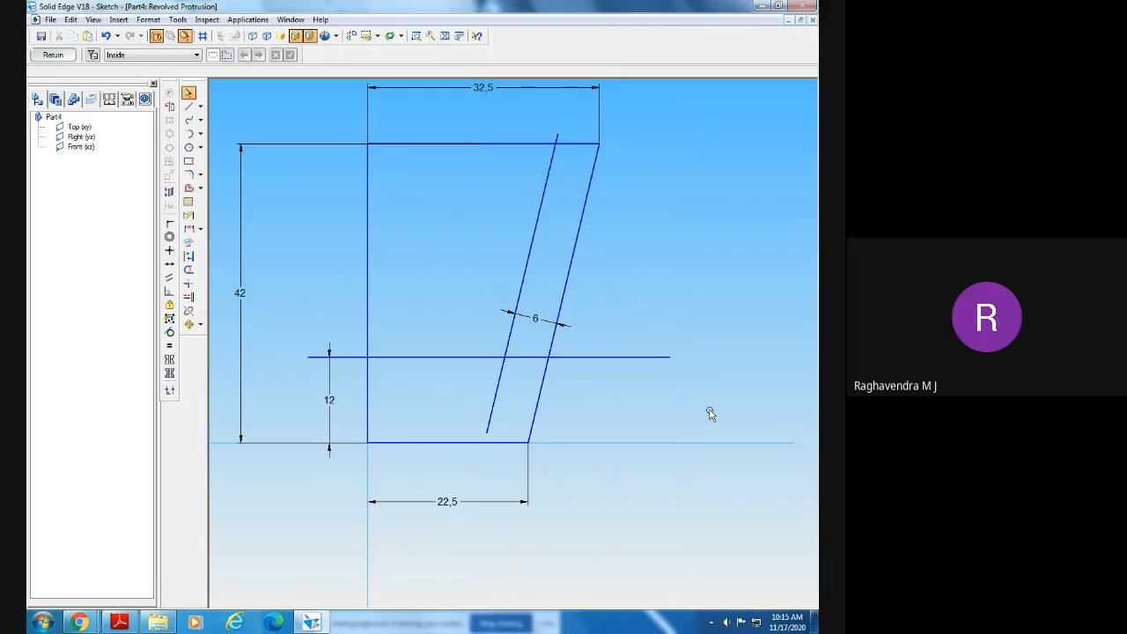
left_click(188, 269)
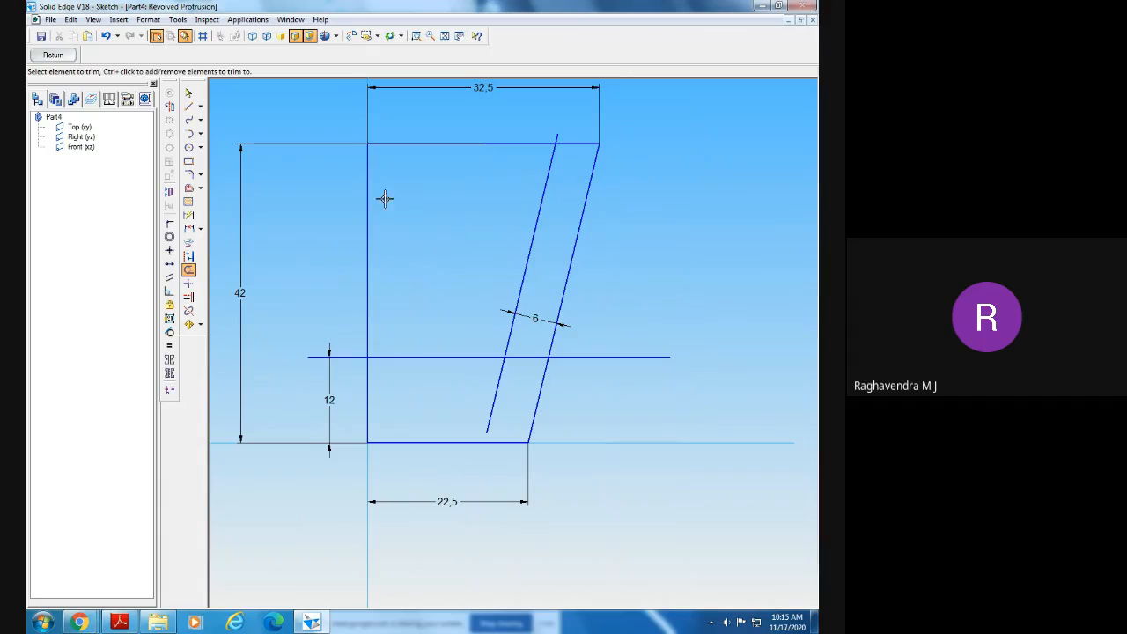
left_click(557, 137)
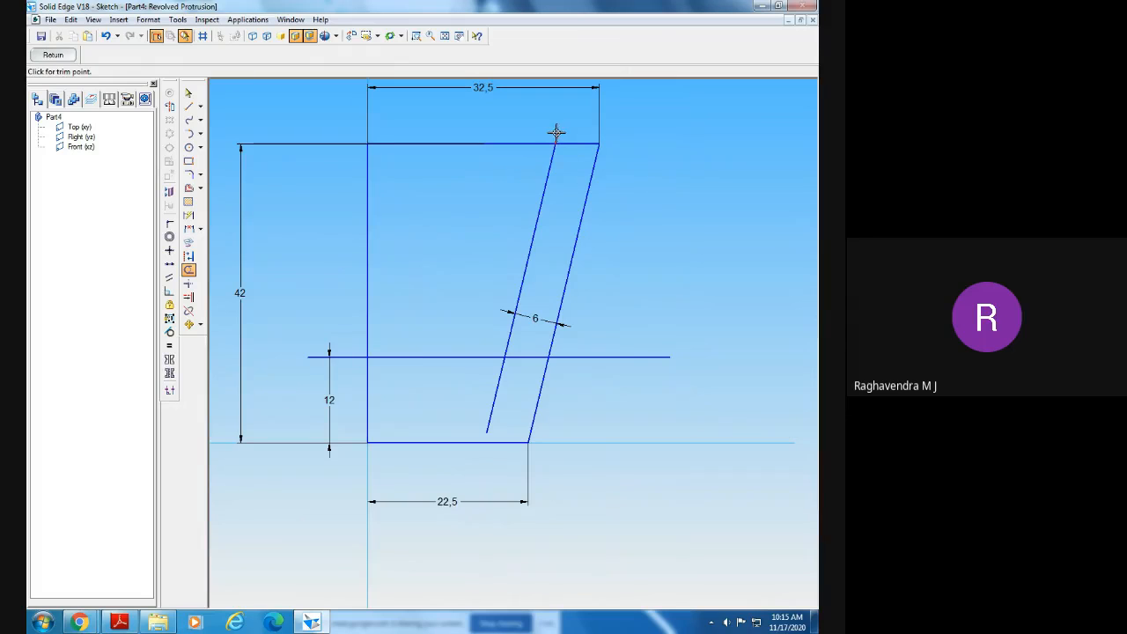
left_click(607, 357)
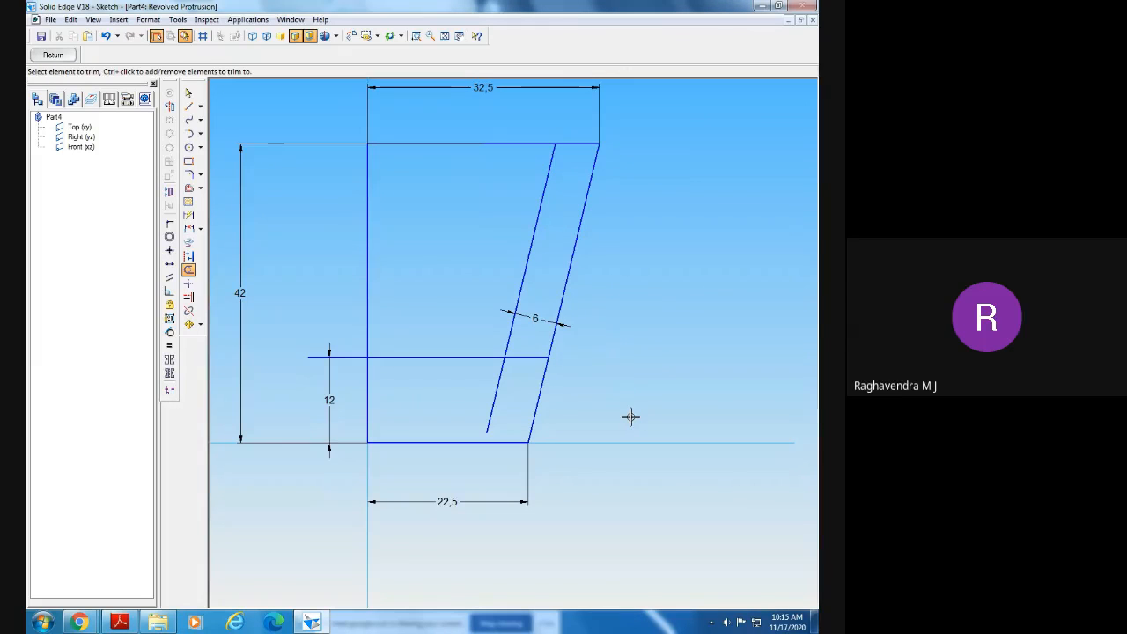
left_click(499, 372)
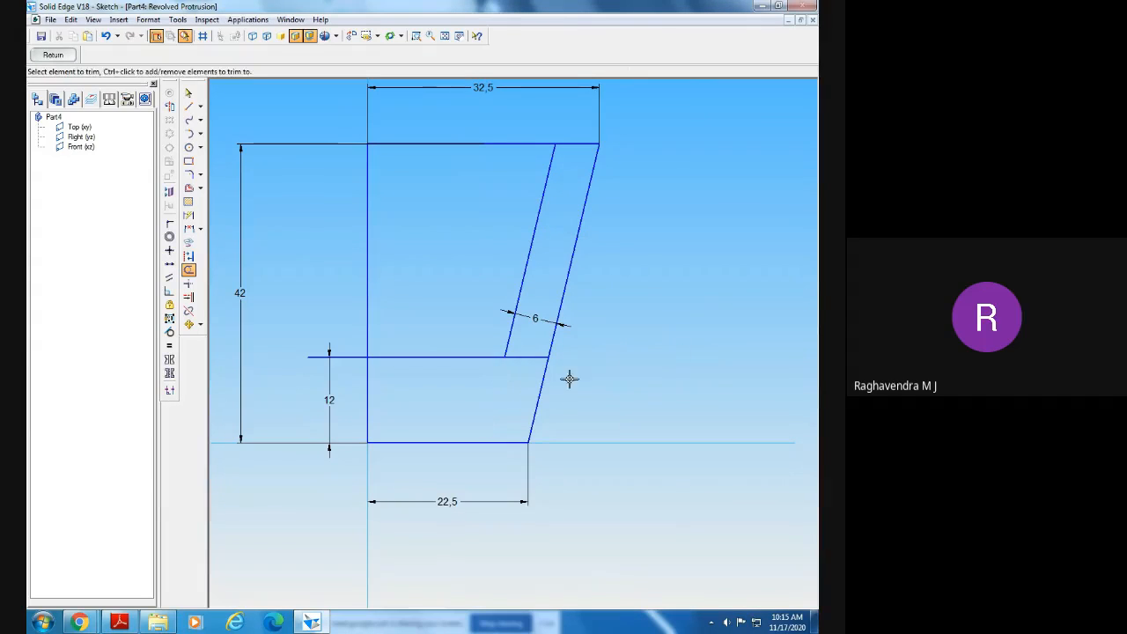
left_click(534, 359)
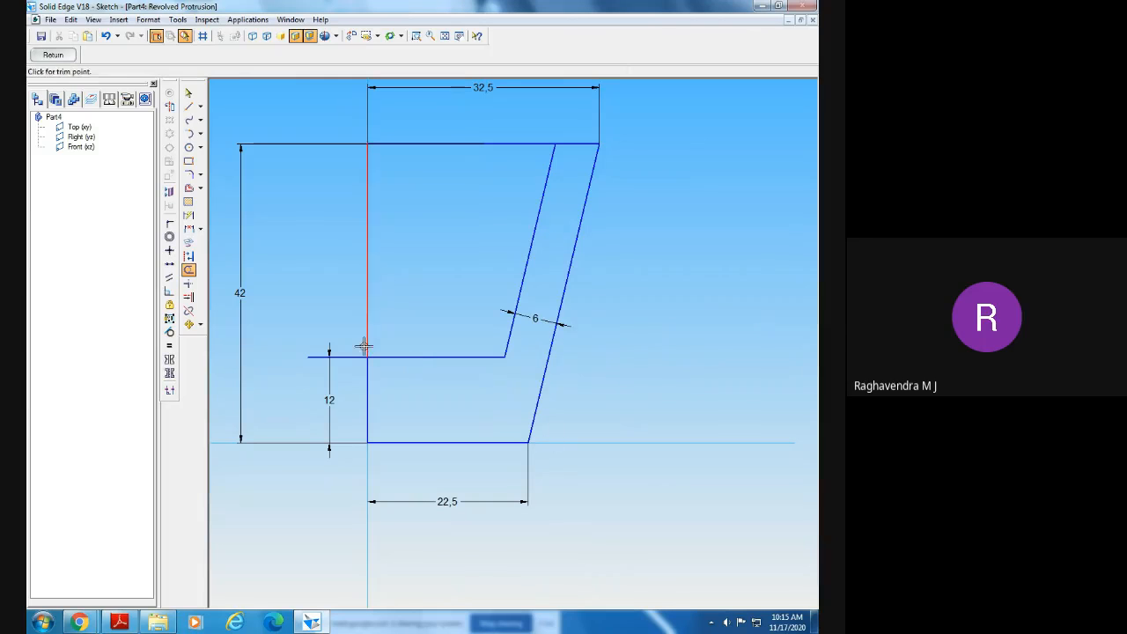
left_click_drag(365, 345, 345, 357)
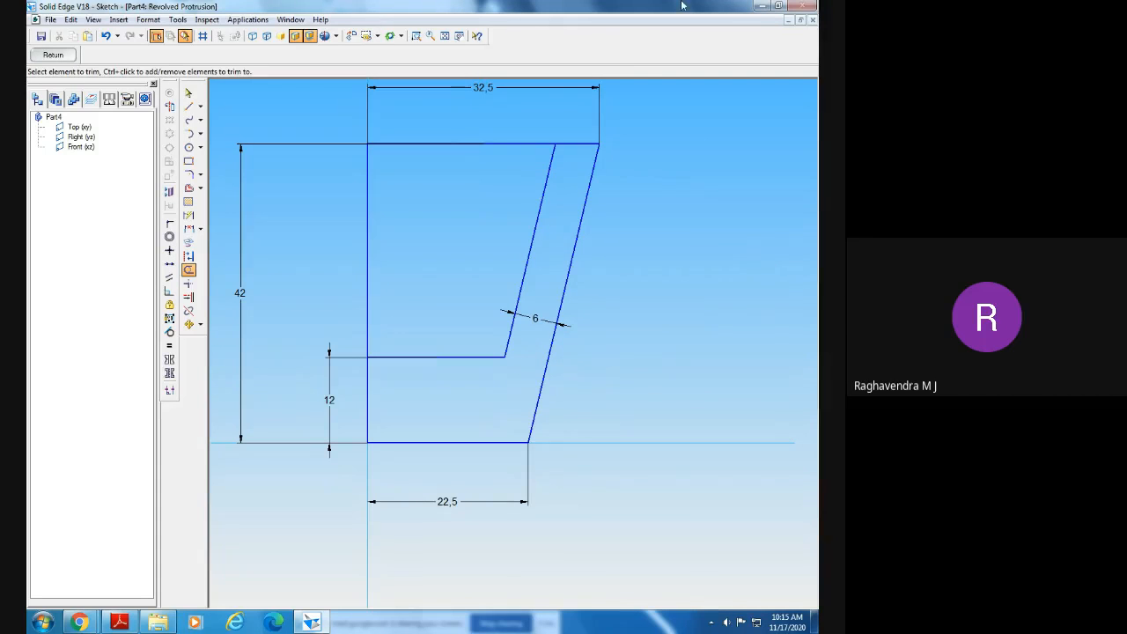
left_click(496, 143)
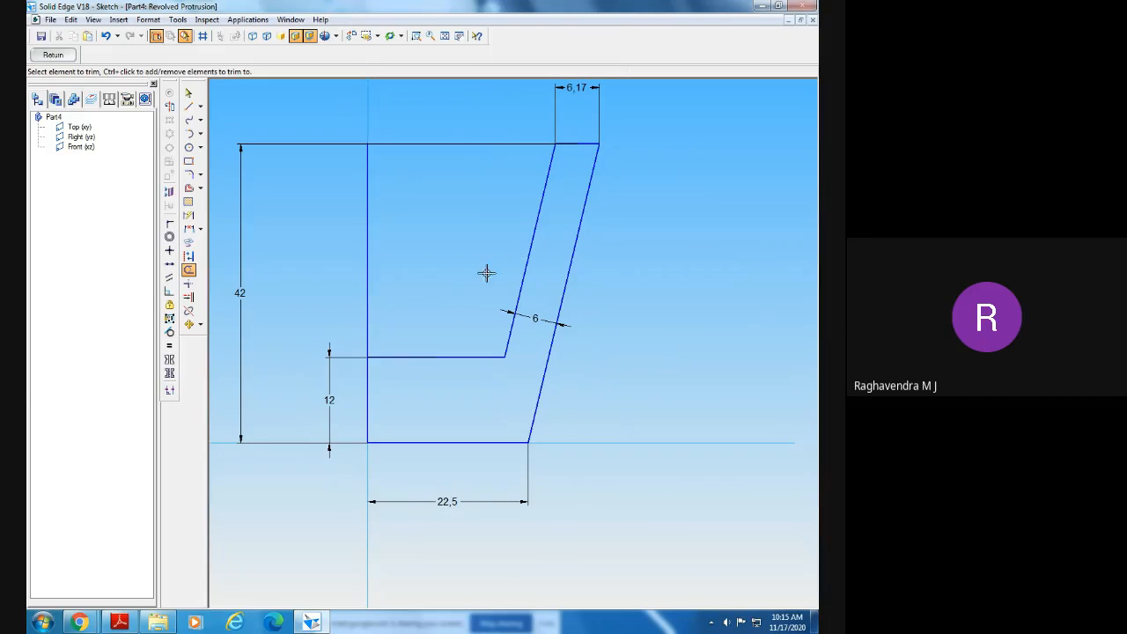
left_click(368, 272)
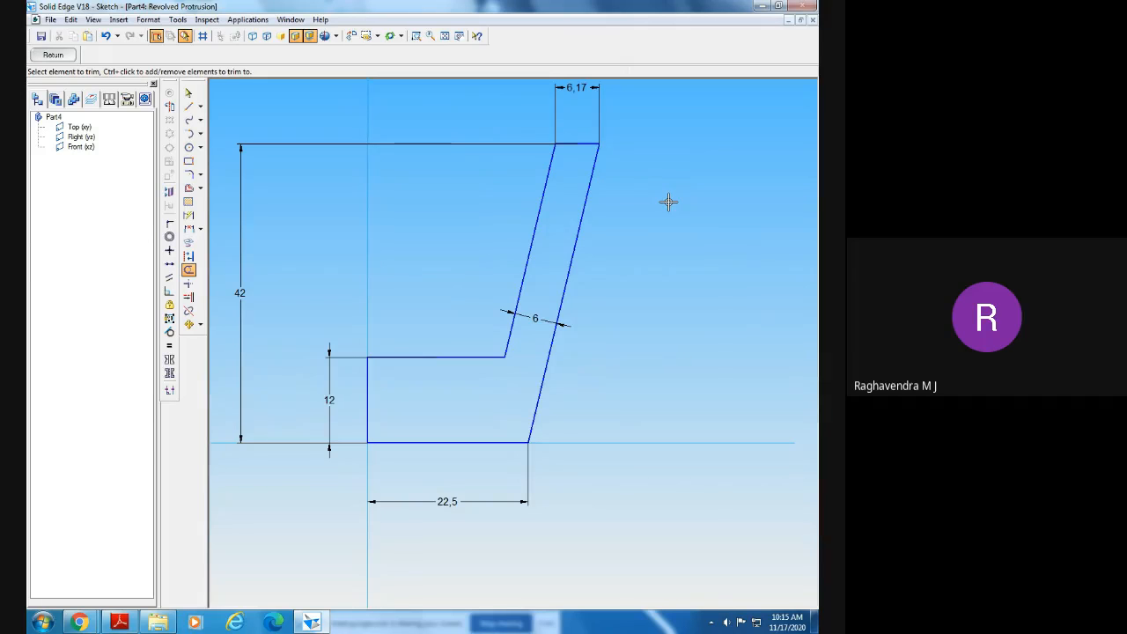
- Dimension the horizontal distance from the vertical axis to the outer top corner of the slanted wall
left_click(445, 38)
left_click(417, 38)
left_click_drag(382, 130, 710, 347)
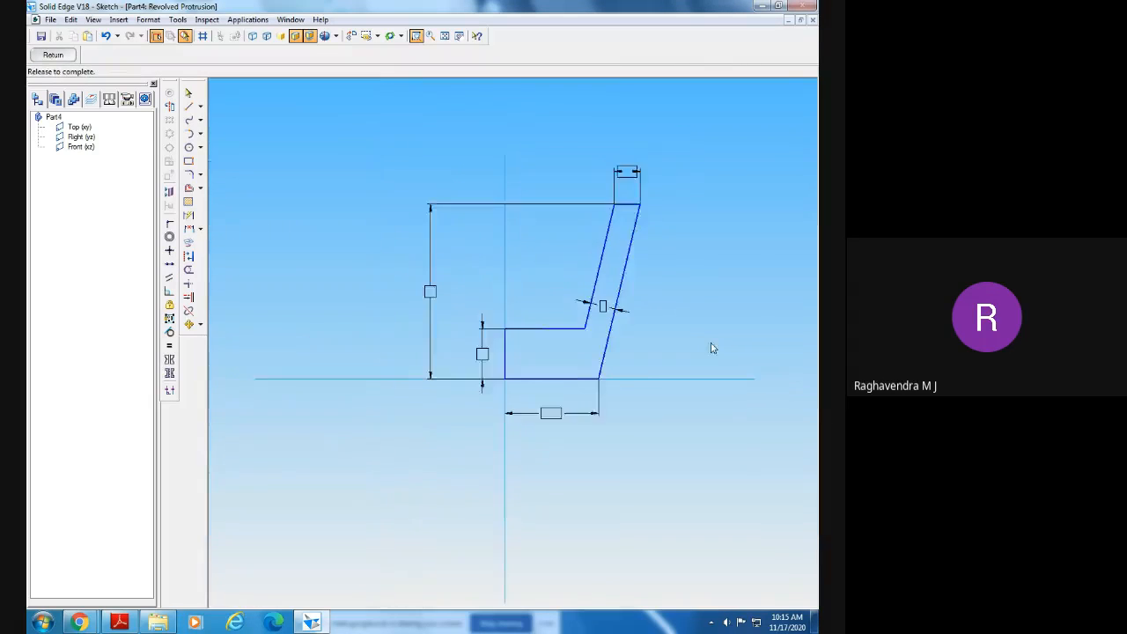
left_click(189, 214)
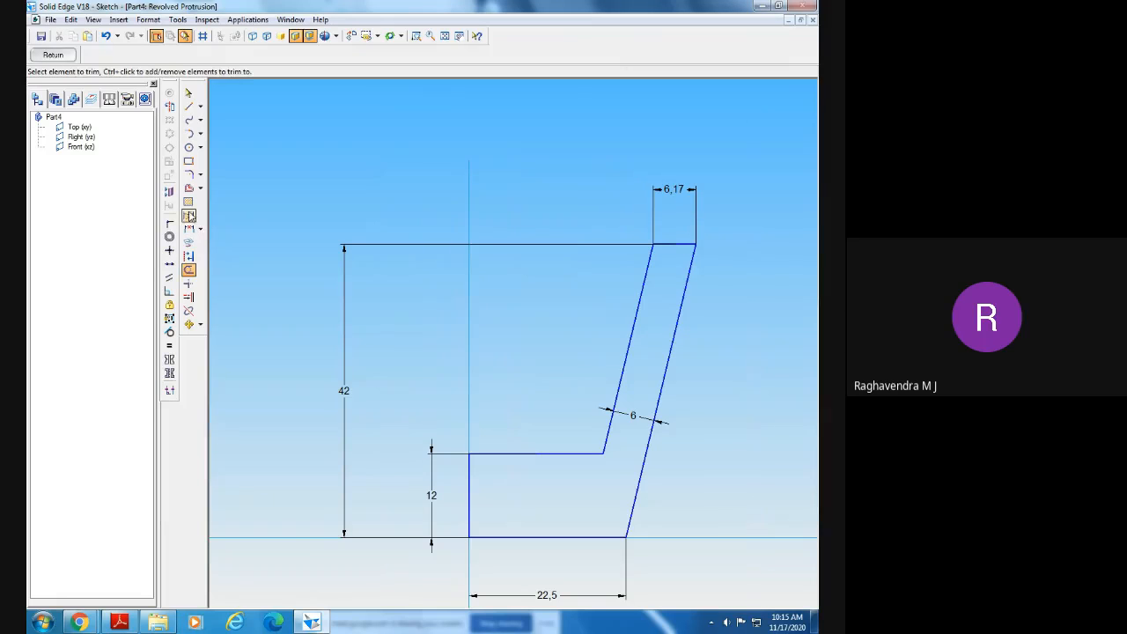
left_click(469, 226)
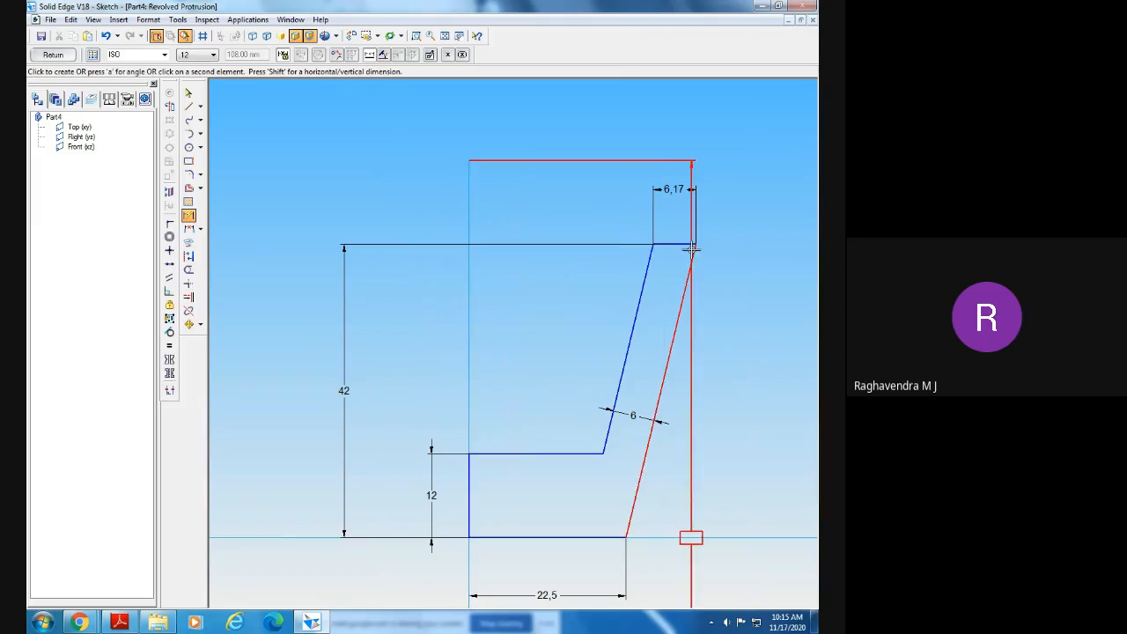
left_click(696, 244)
left_click(687, 151)
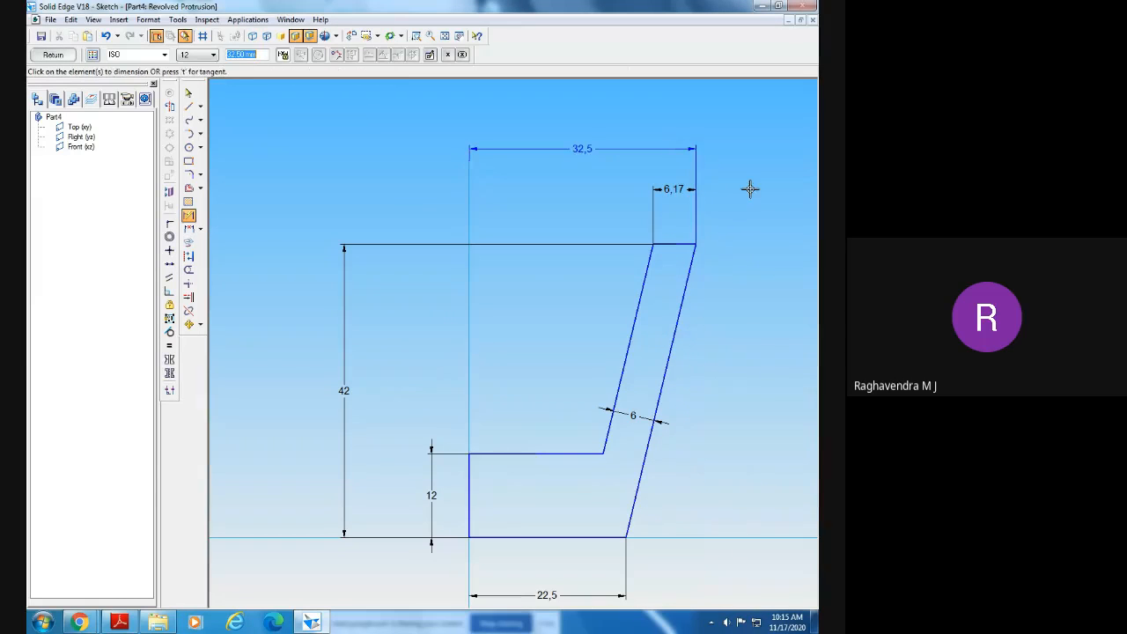
left_click(189, 91)
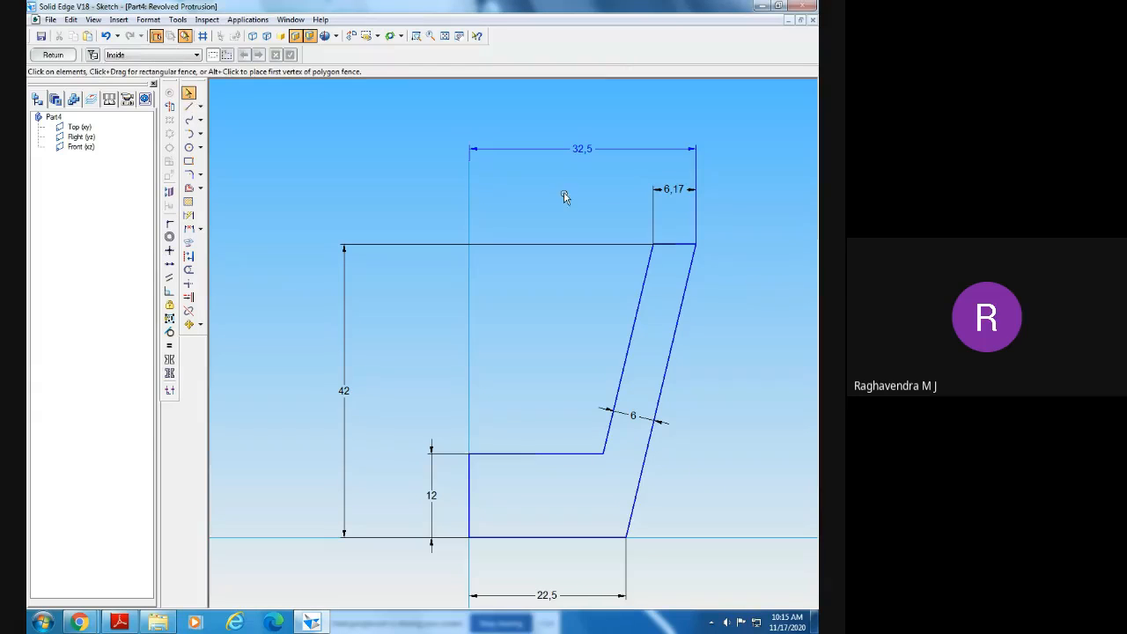
- Set the round-off of the wall's top edge dimension to whole numbers and change it to three decimals
left_click(673, 197)
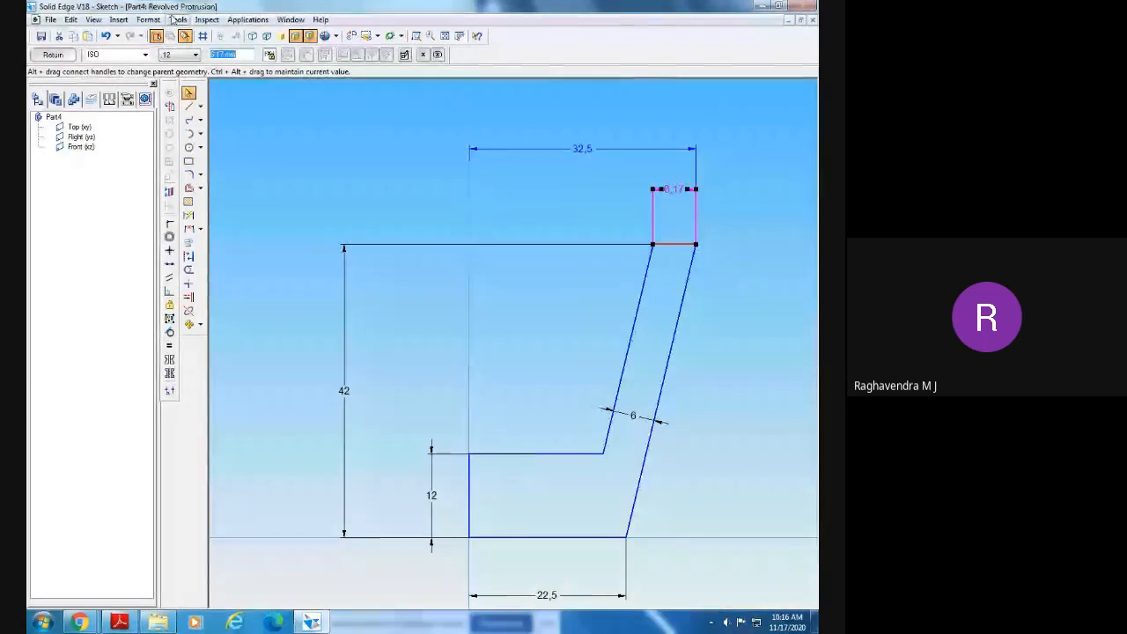
type("6")
key("Return")
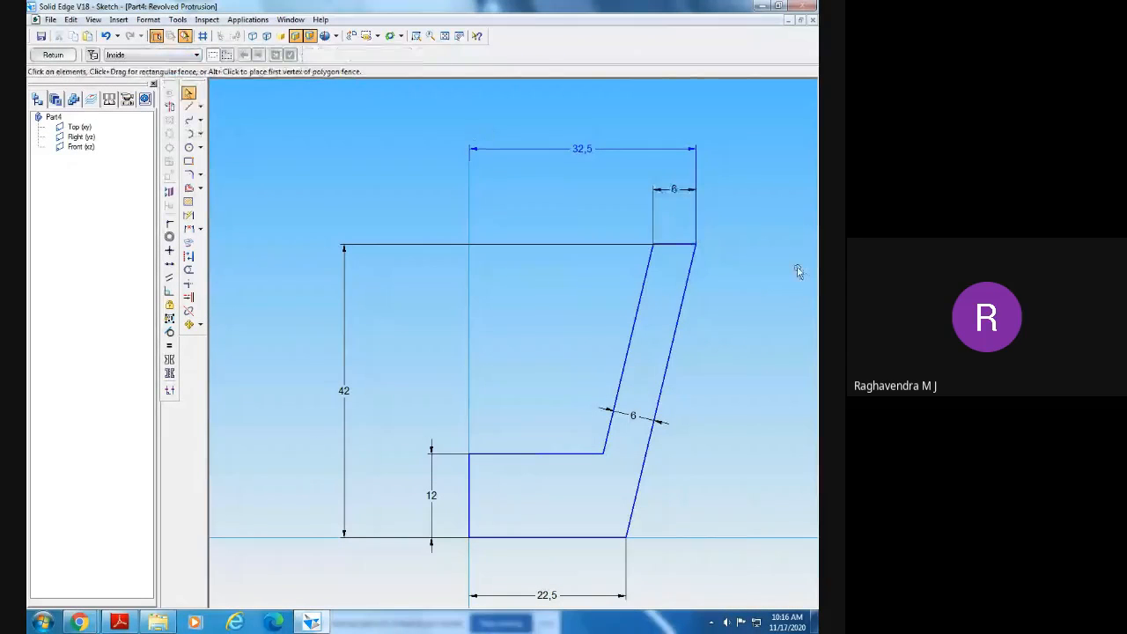
left_click(680, 195)
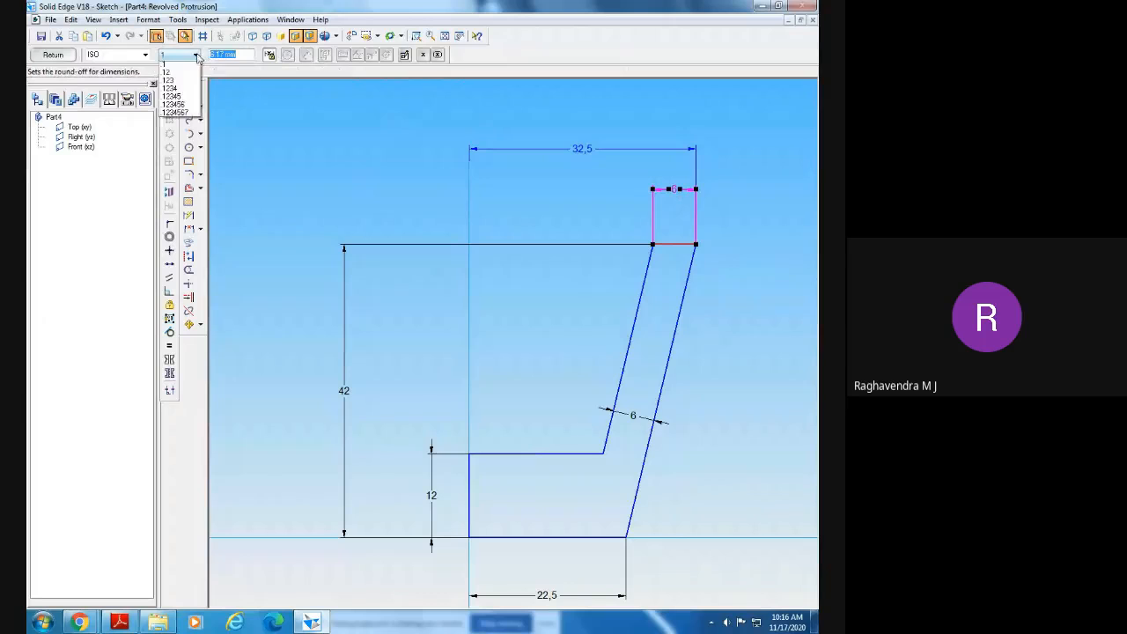
left_click(195, 55)
left_click(172, 95)
left_click(554, 221)
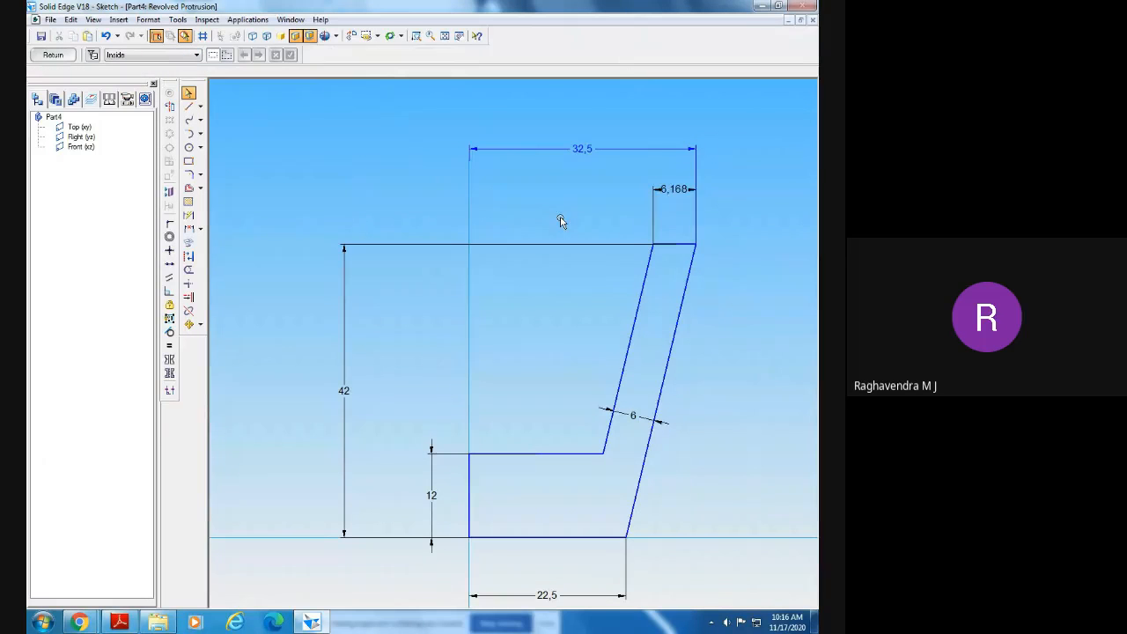
- Set the round-off of the wall's top edge dimension back to whole numbers
left_click(688, 197)
left_click(195, 55)
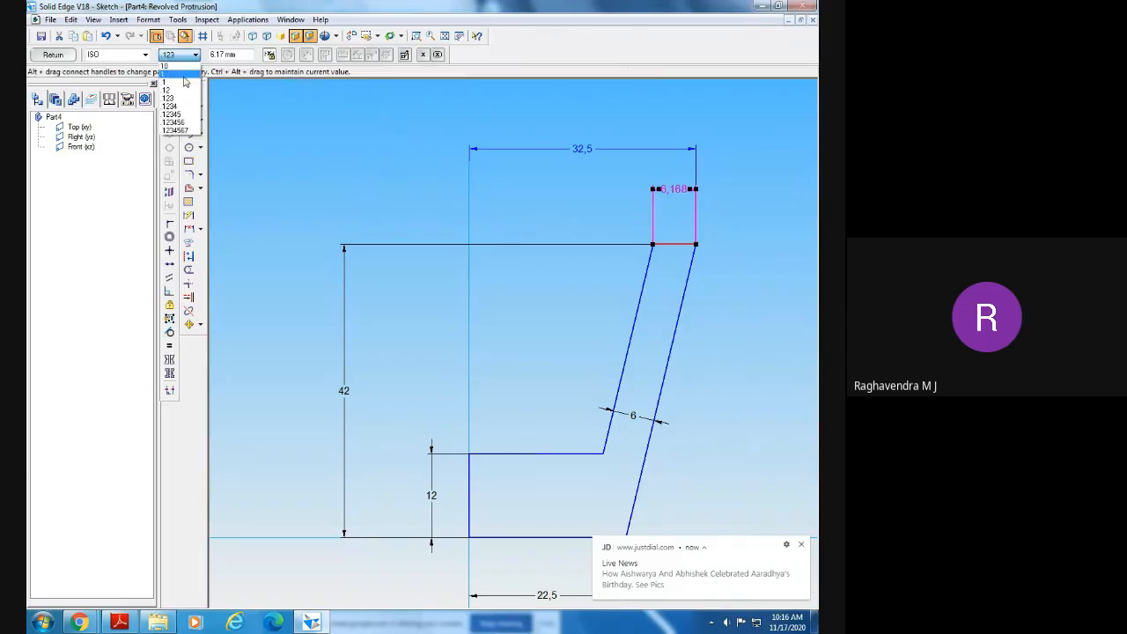
left_click(185, 82)
left_click(403, 123)
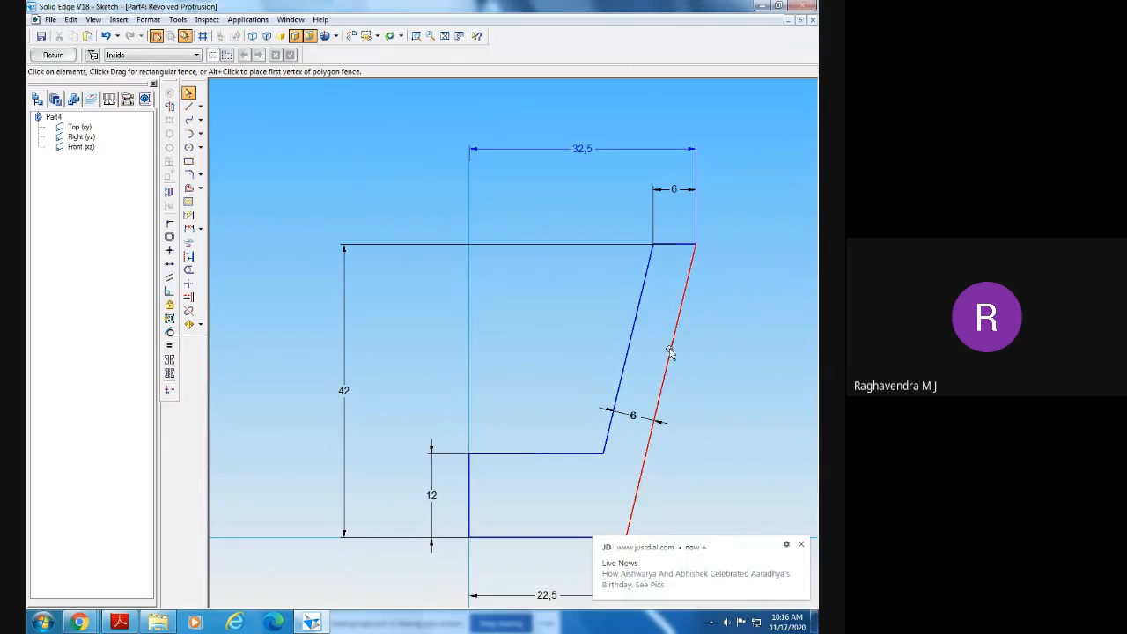
left_click(444, 35)
left_click(417, 35)
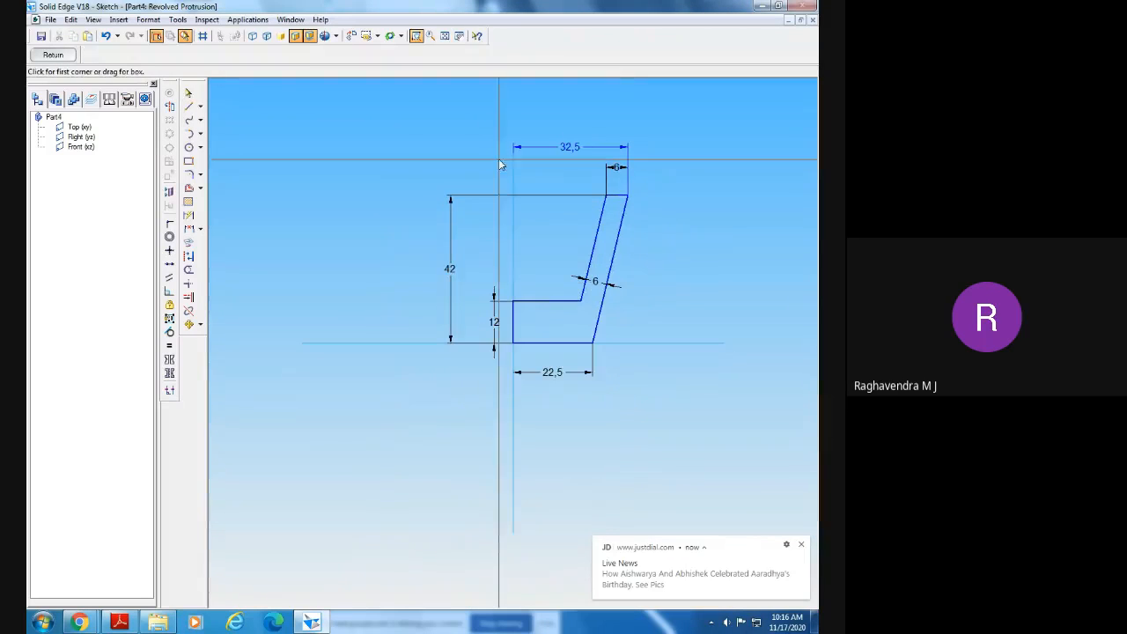
left_click_drag(391, 117, 731, 249)
right_click(779, 260)
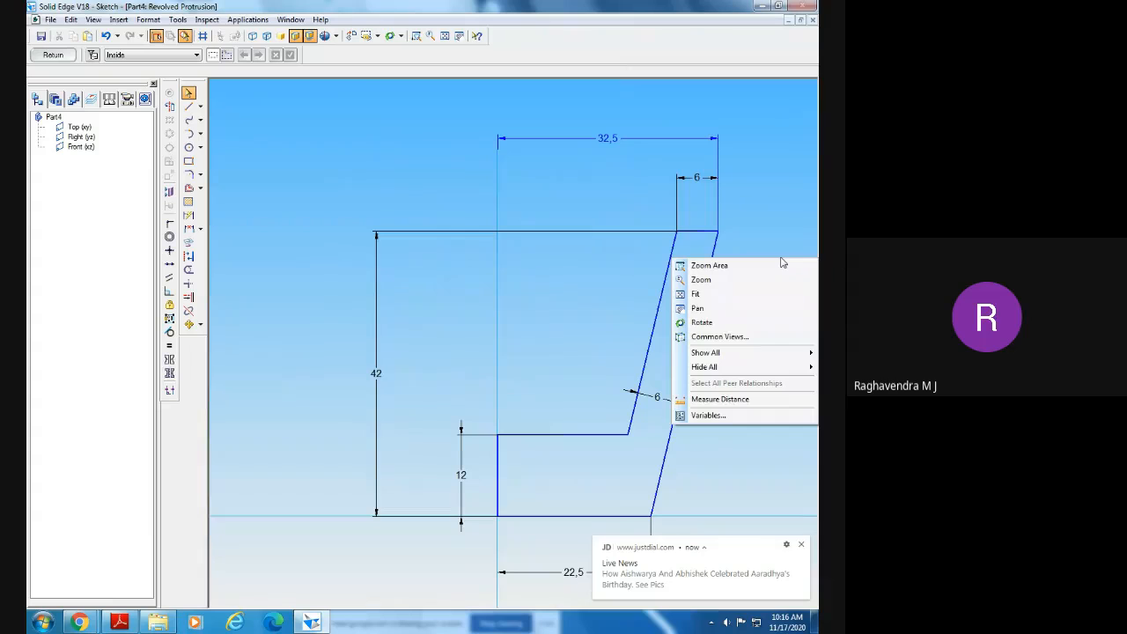
left_click(782, 226)
left_click(802, 546)
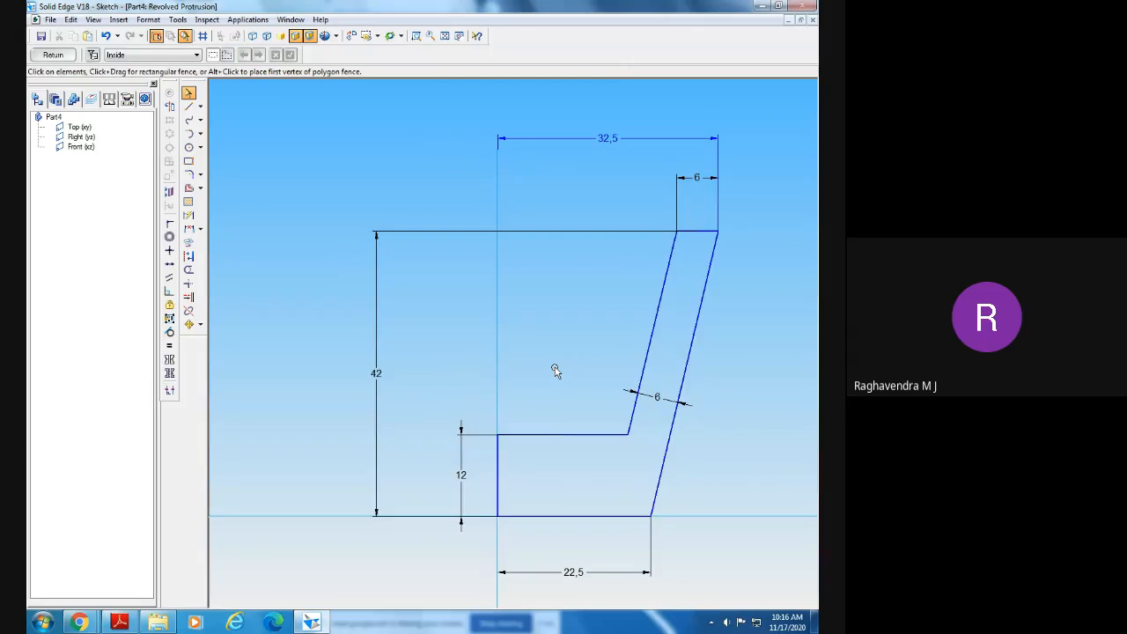
- Delete the whole sketch and redraw the profile's first line, 42 mm straight up the axis from the origin
key("ctrl+a")
key("Delete")
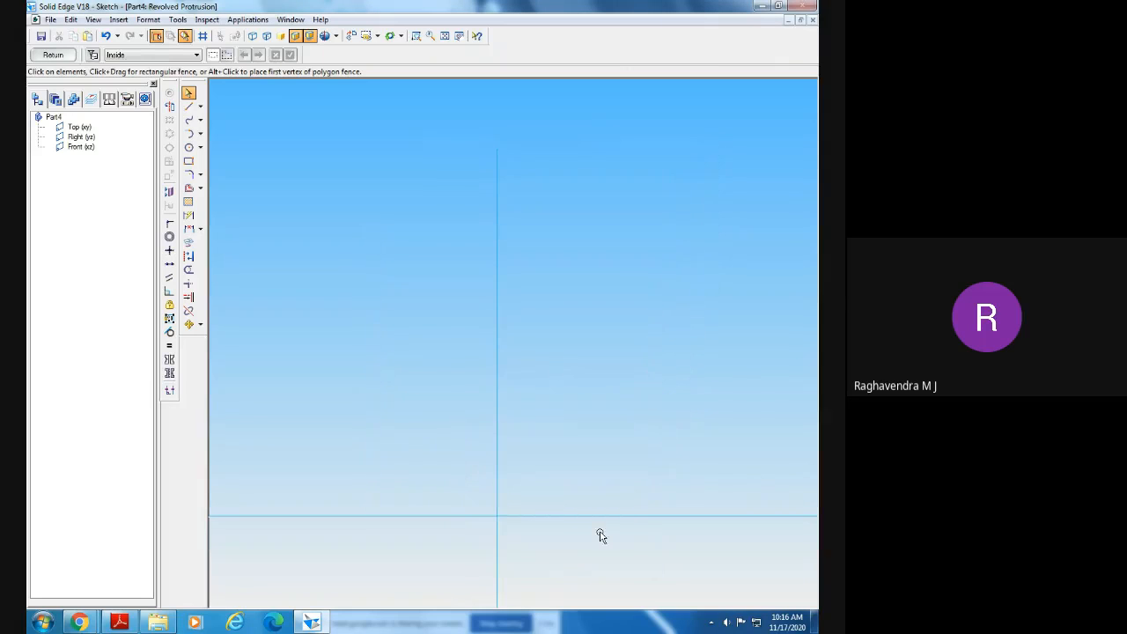
left_click(188, 105)
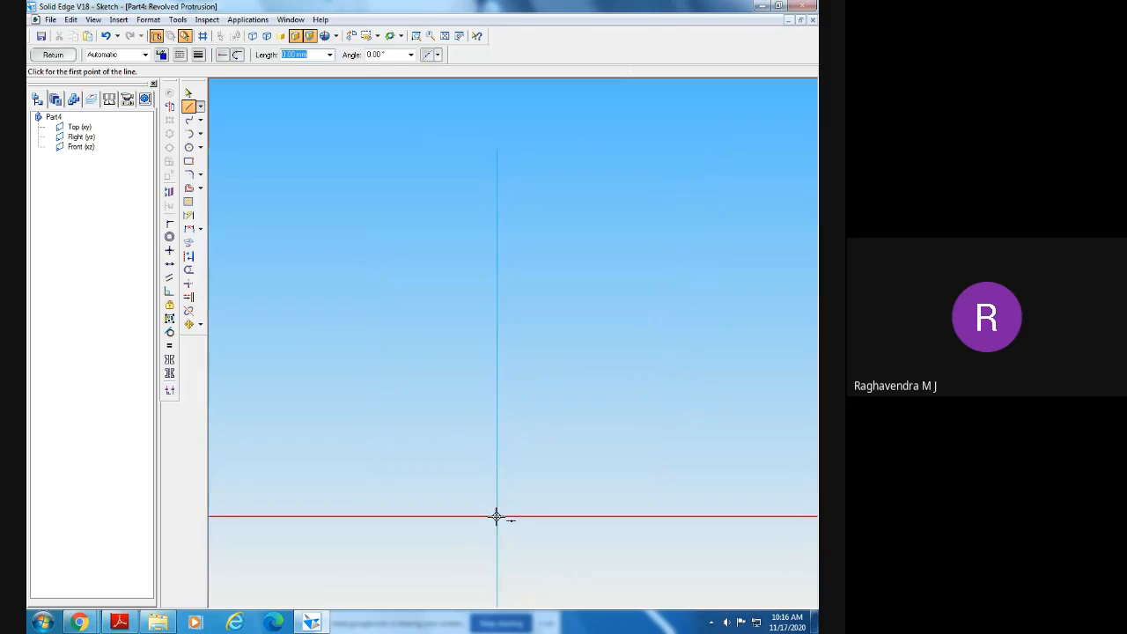
left_click(497, 515)
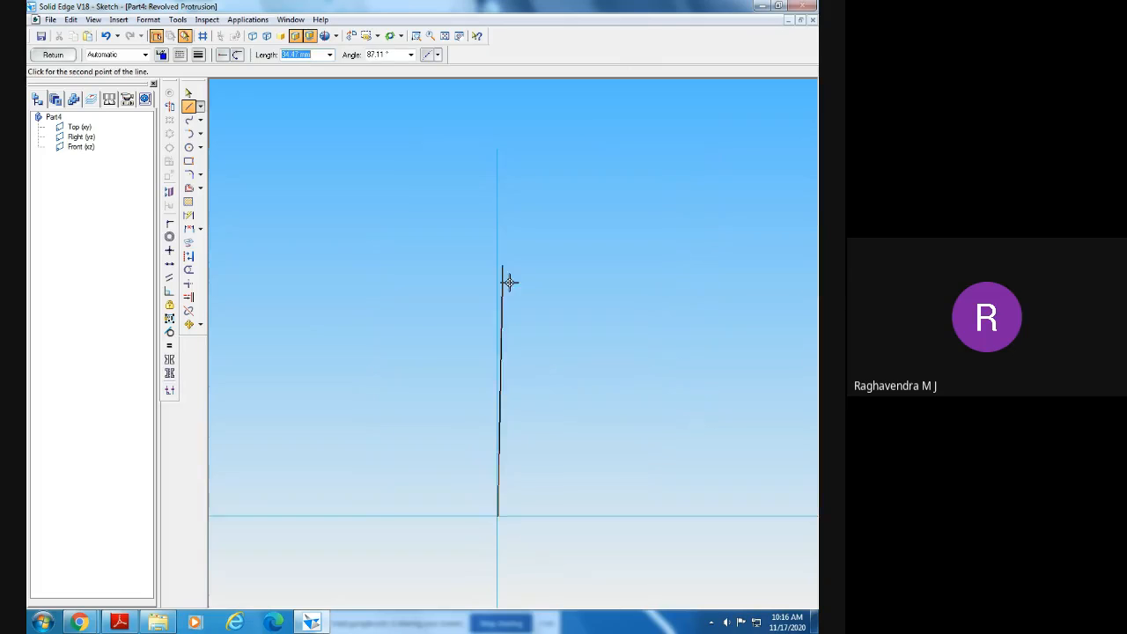
left_click(121, 622)
left_click(120, 621)
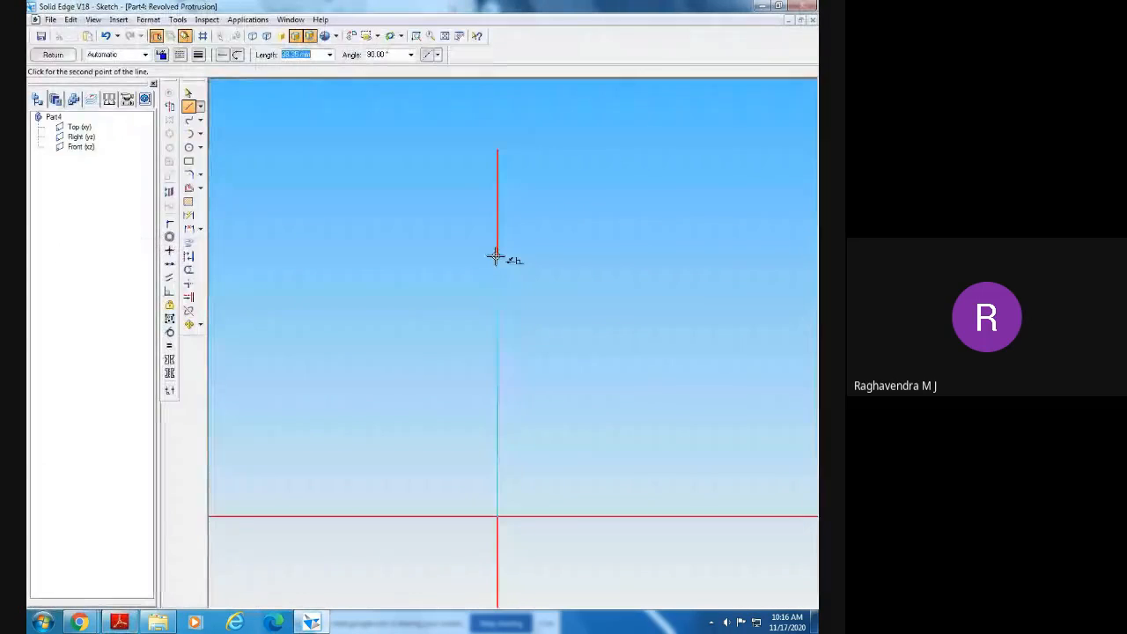
type("42")
key("Tab")
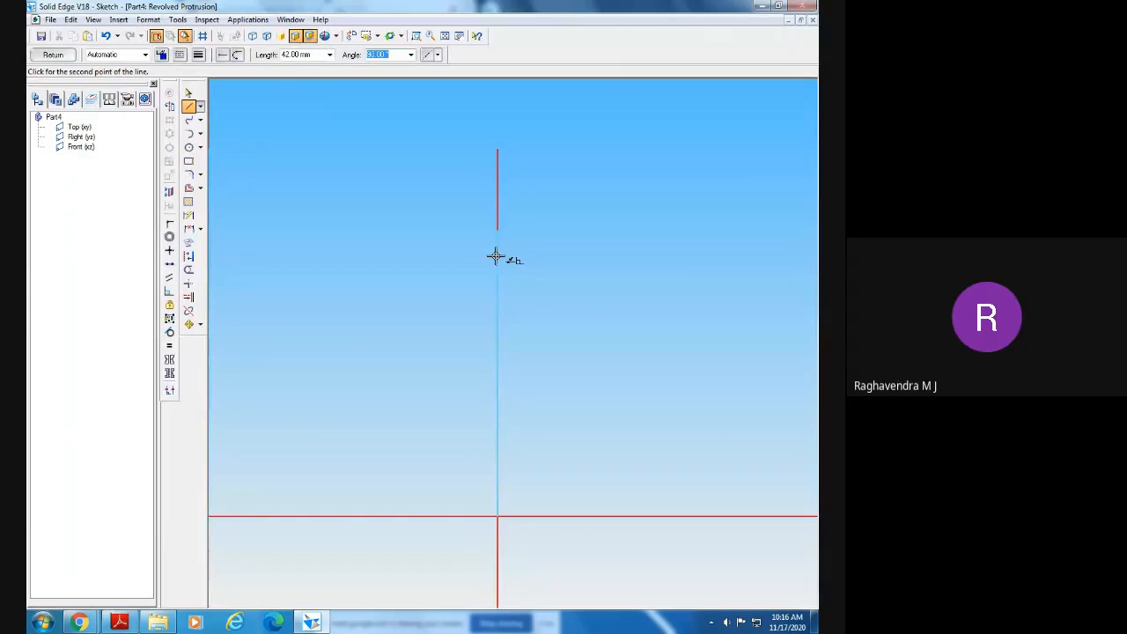
left_click(497, 230)
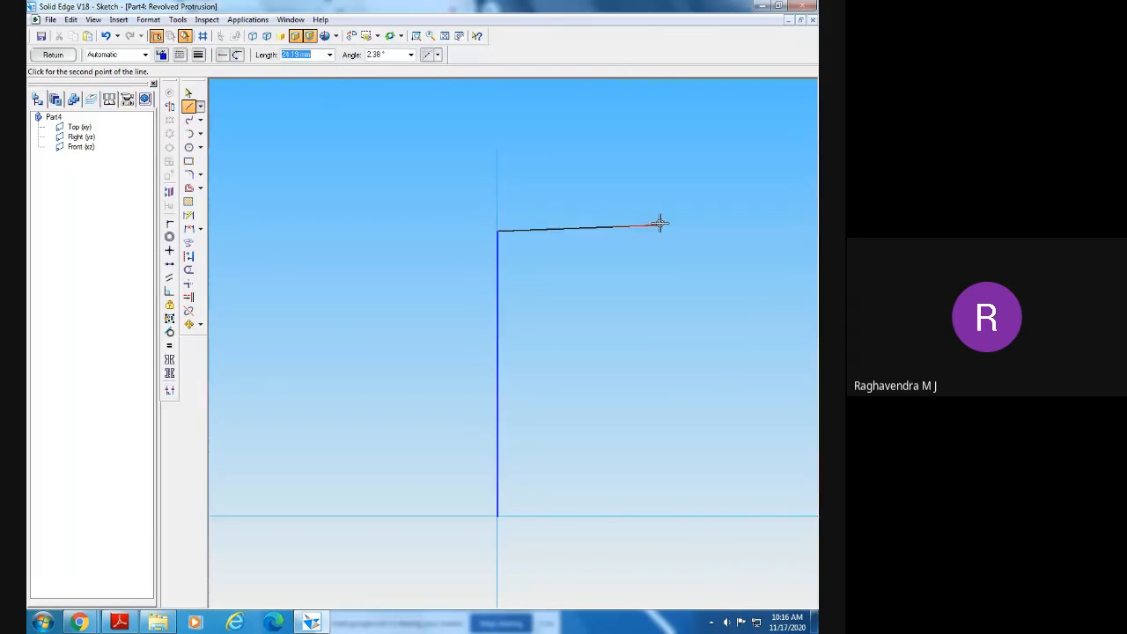
- Close the outline with a 65/2 mm horizontal top line, a slanted line about 43 mm long down to the base, and a line back to the origin
type("85")
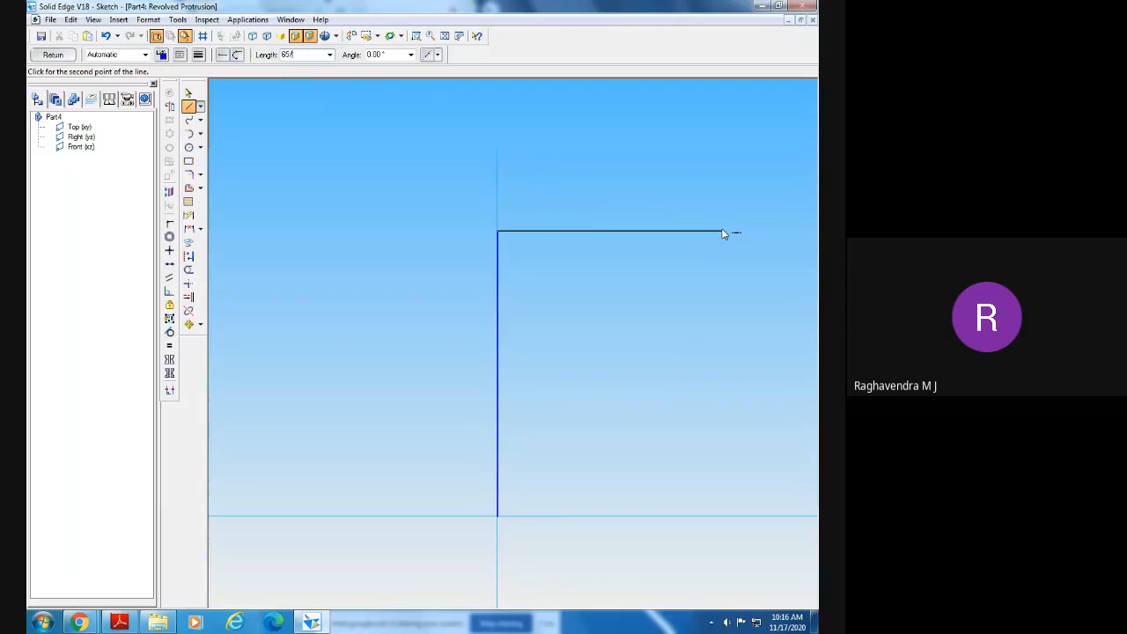
key("Tab")
left_click(721, 230)
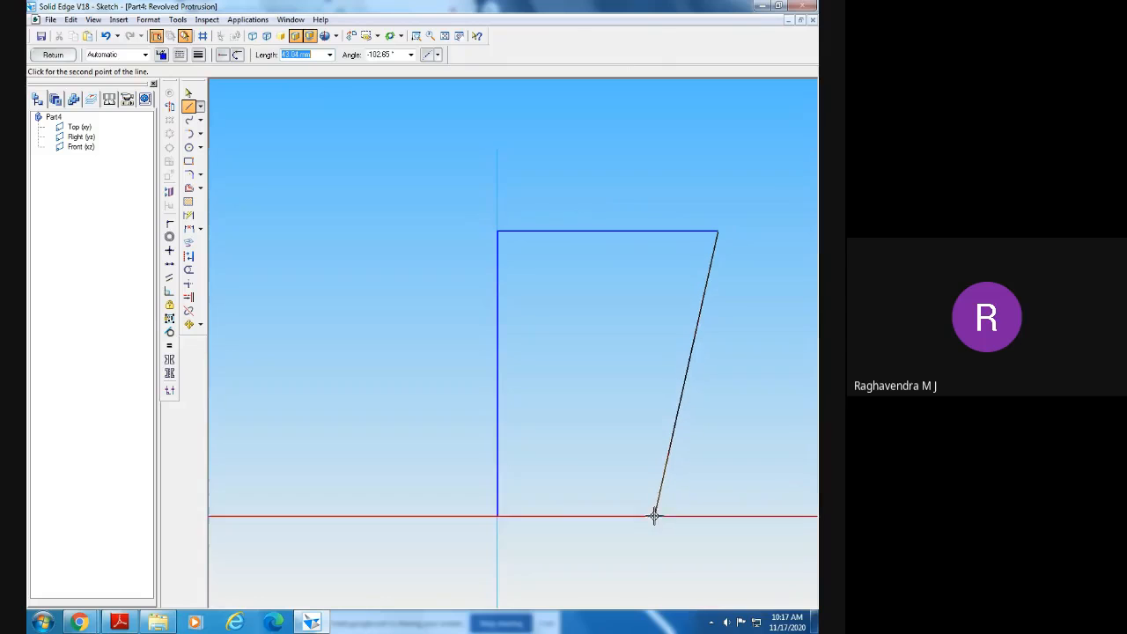
left_click(653, 517)
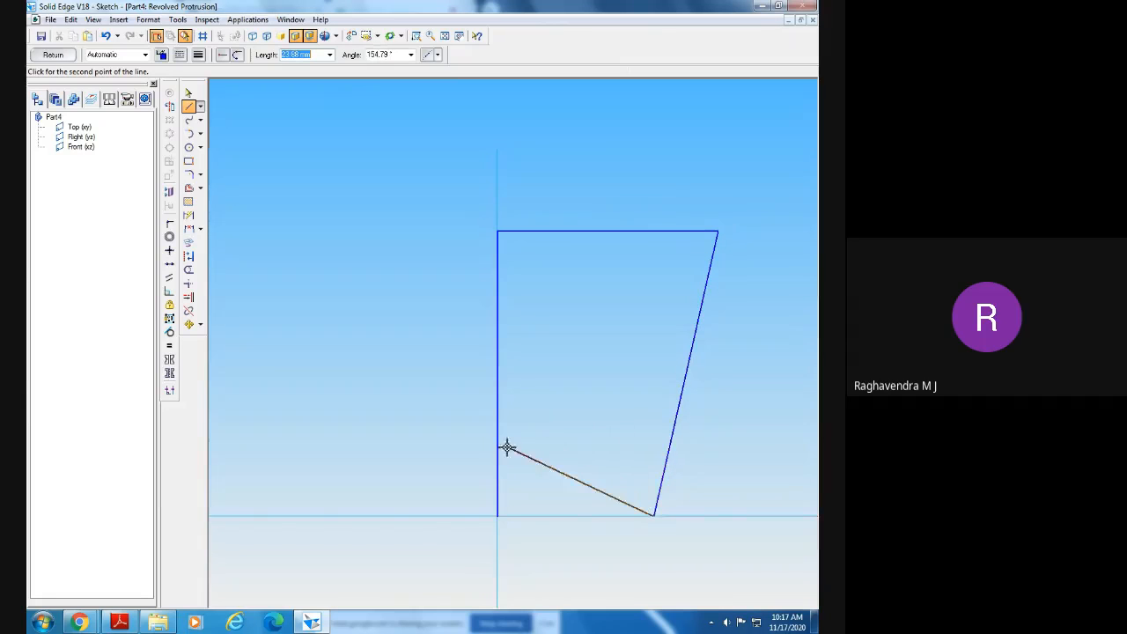
left_click(497, 516)
- Dimension the height of the vertical edge on the axis and the length of the top edge
left_click(188, 229)
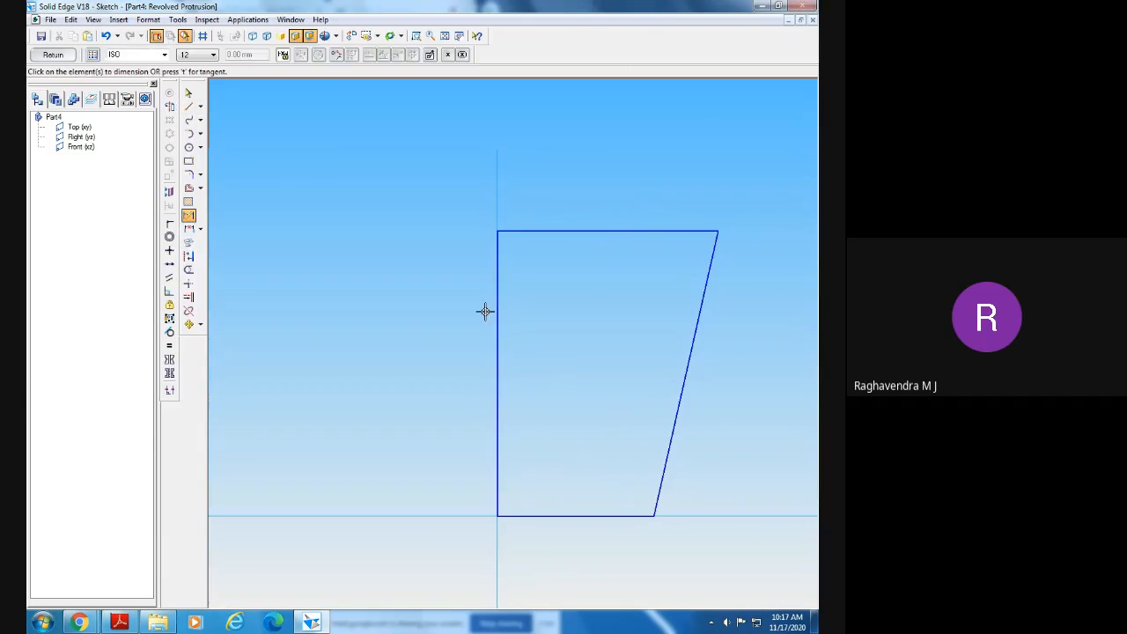
left_click(498, 322)
left_click(438, 317)
left_click(590, 228)
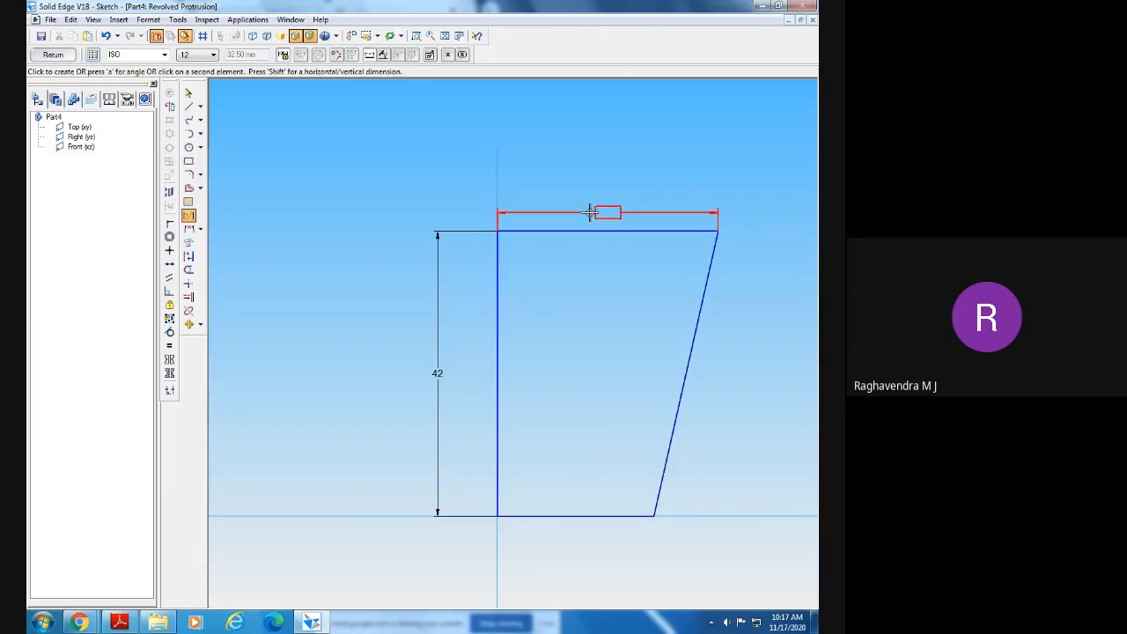
left_click(599, 192)
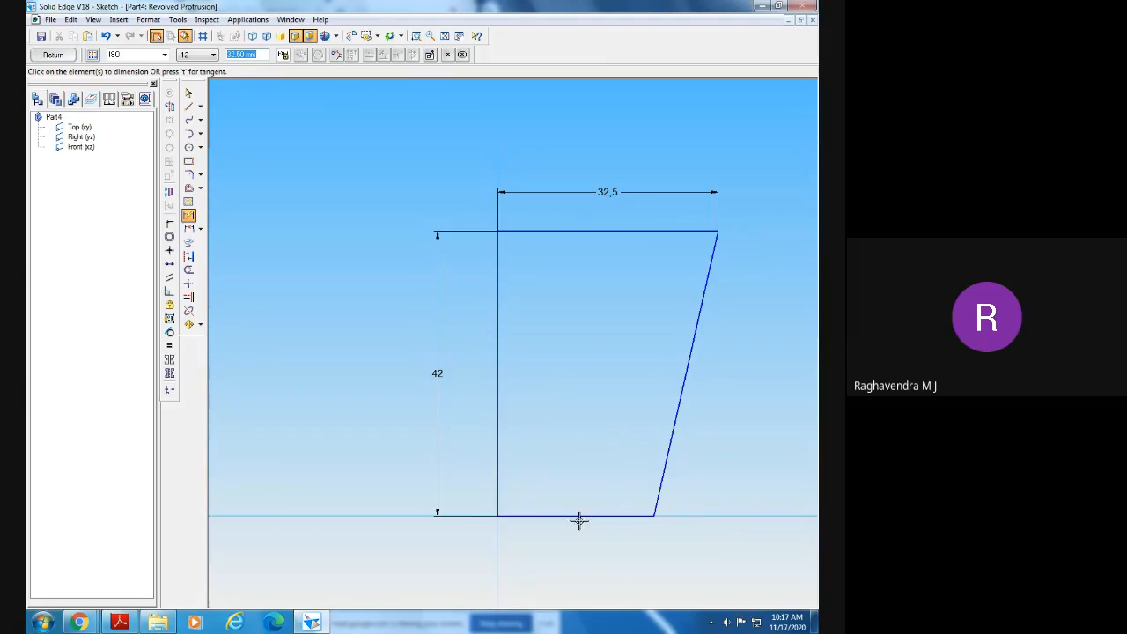
- Check the 2D drawing and dimension the profile's bottom edge, setting its length to 45/2 mm
left_click(119, 623)
left_click(120, 623)
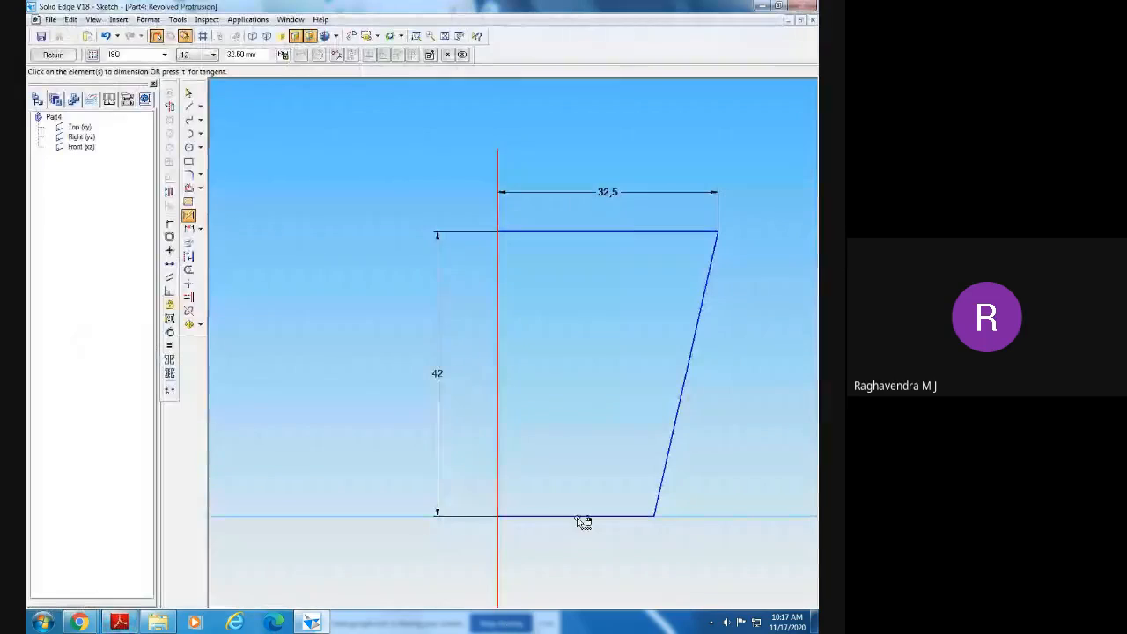
left_click(573, 516)
left_click(574, 561)
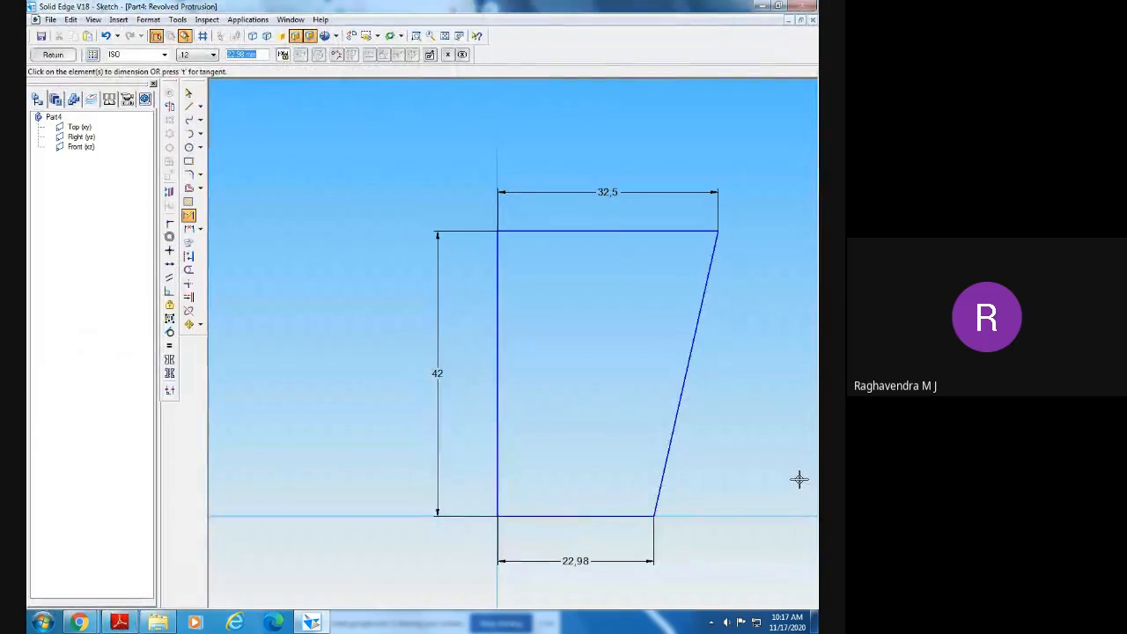
type("45/2")
key("Return")
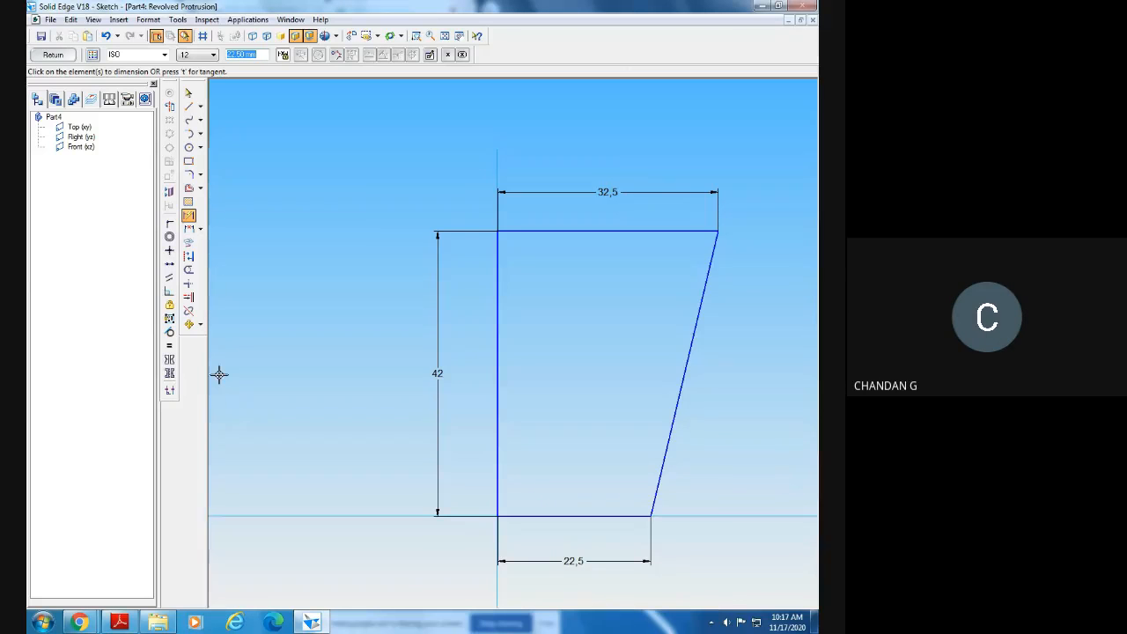
- Draw a horizontal line across the whole profile, about 10 mm above the bottom edge and overshooting both sides
left_click(188, 106)
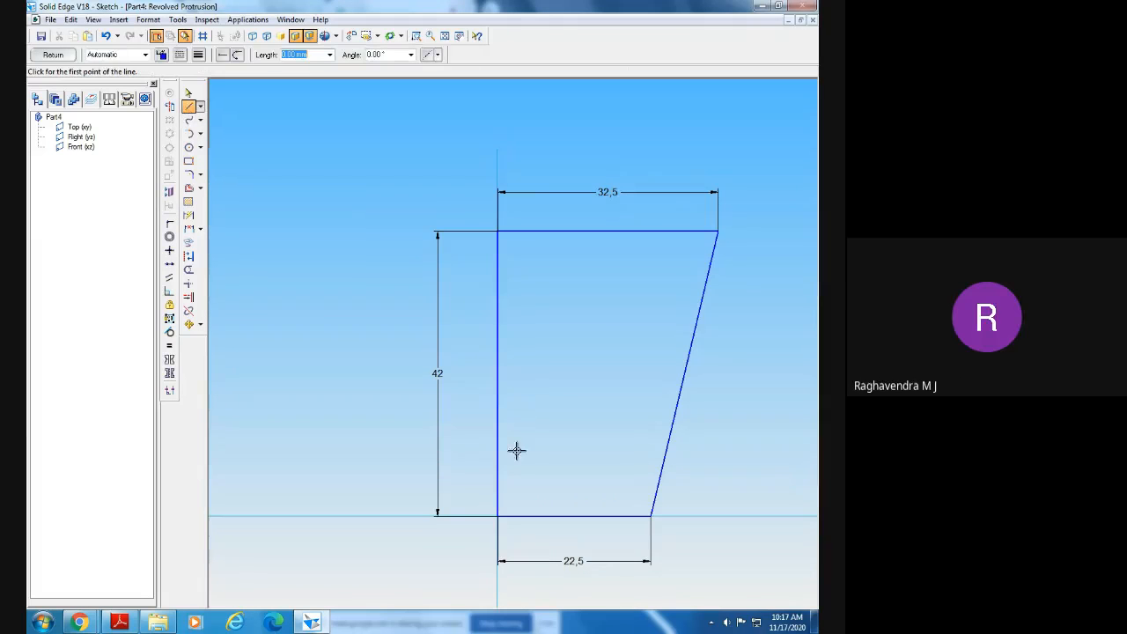
left_click(469, 449)
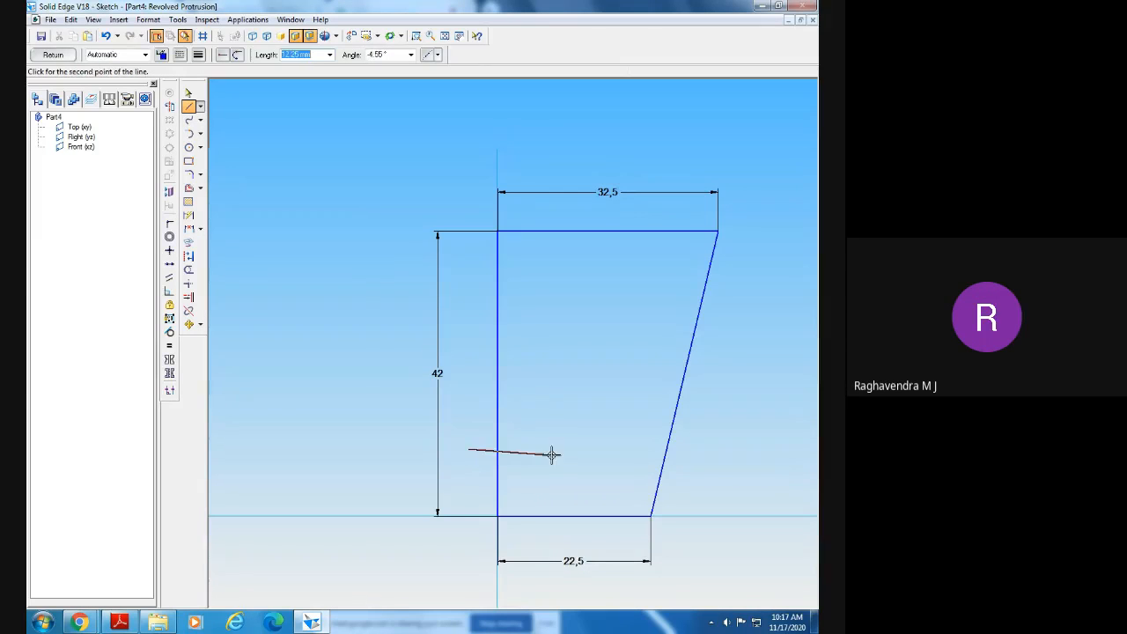
left_click(738, 449)
key("Escape")
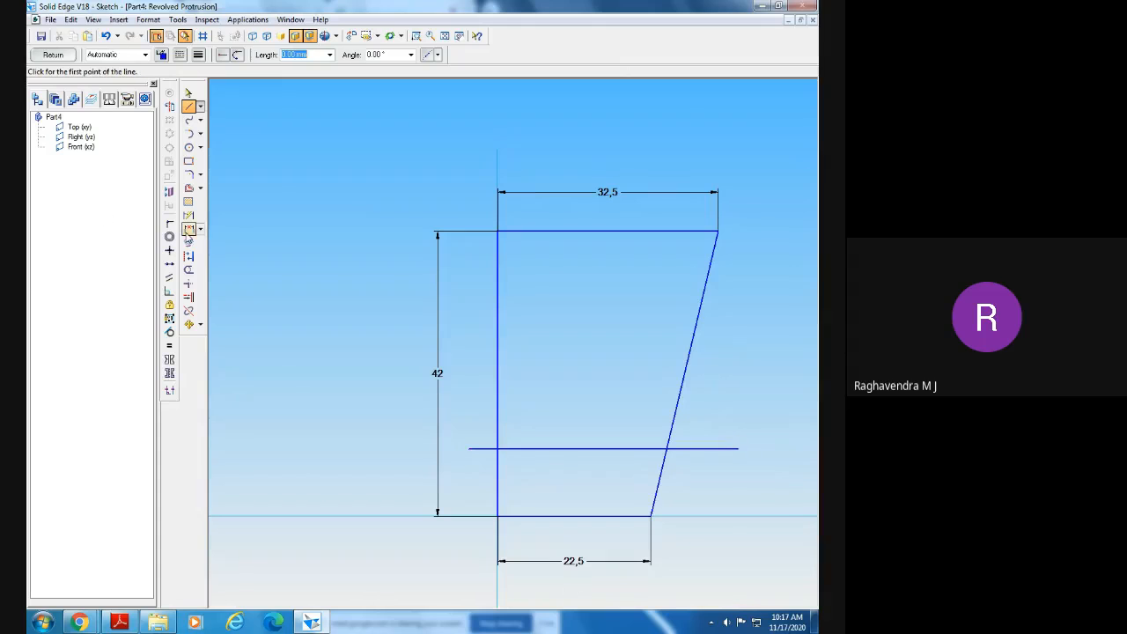
- Dimension the new horizontal line's height above the bottom edge and set it to 12 mm
left_click(189, 216)
left_click(523, 516)
left_click(528, 448)
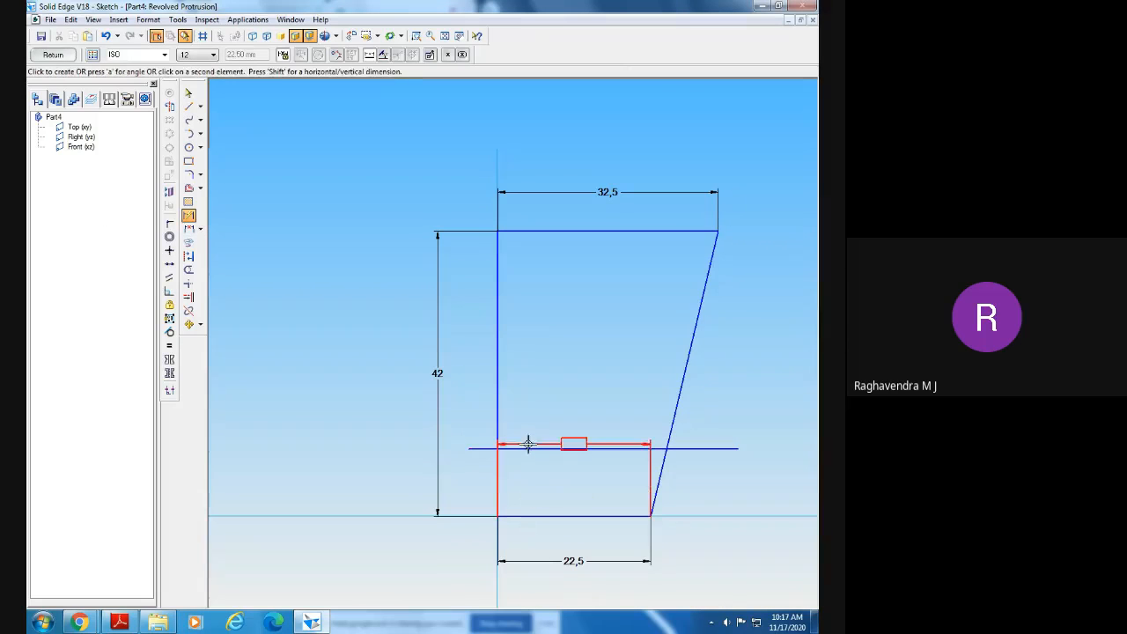
left_click(460, 481)
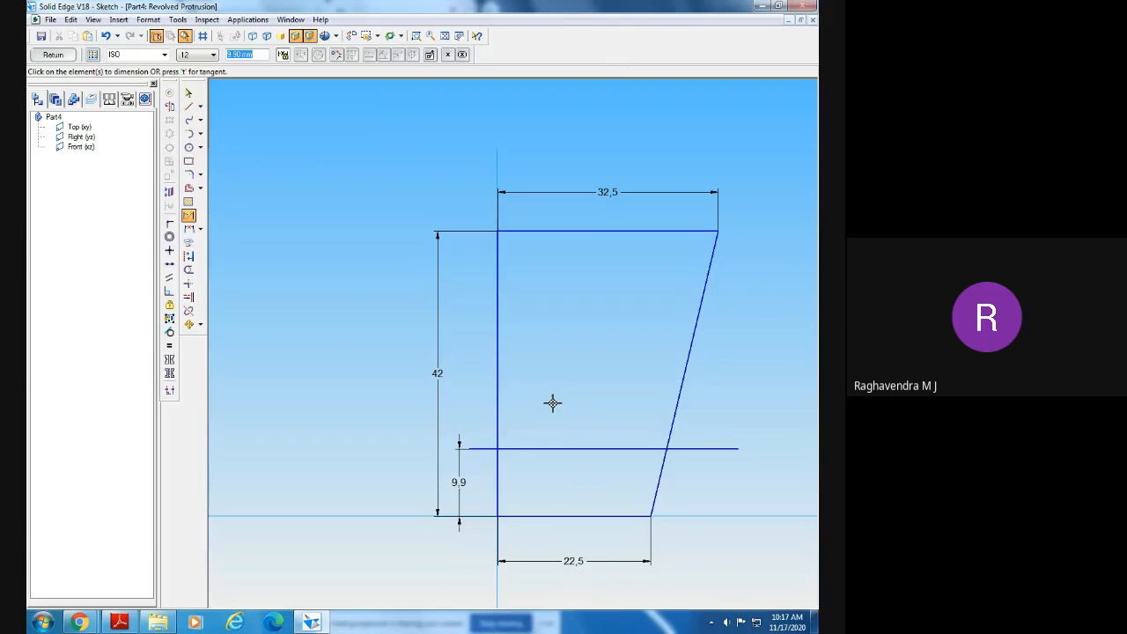
type("12")
key("Return")
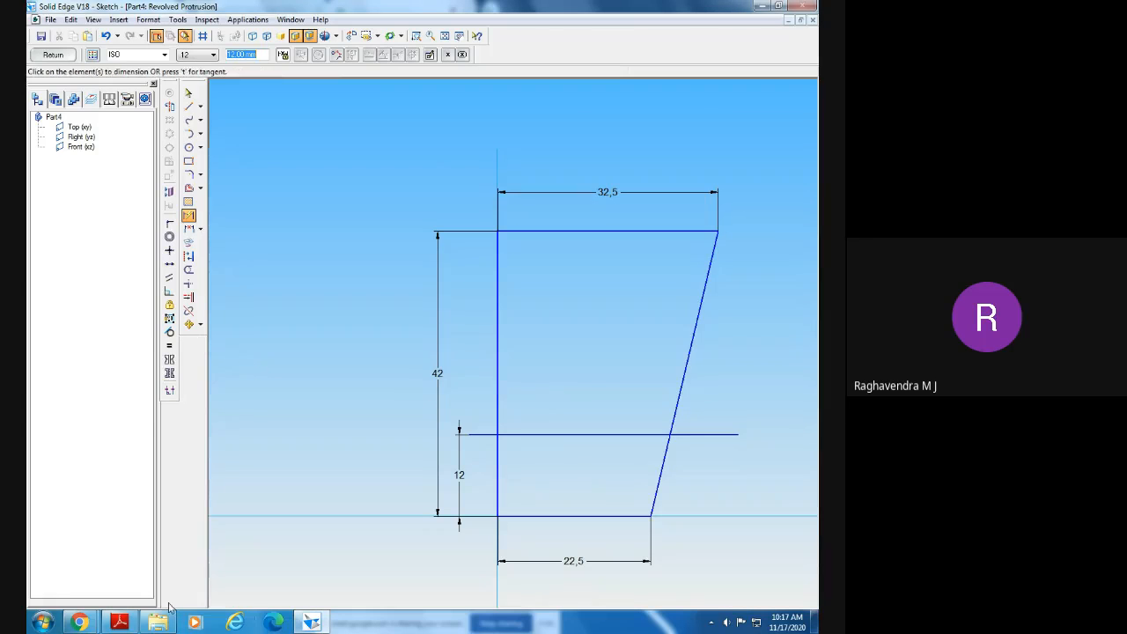
- Check the wall thickness in the 2D drawing and offset the single slanted outer line 6 mm toward the axis
left_click(120, 623)
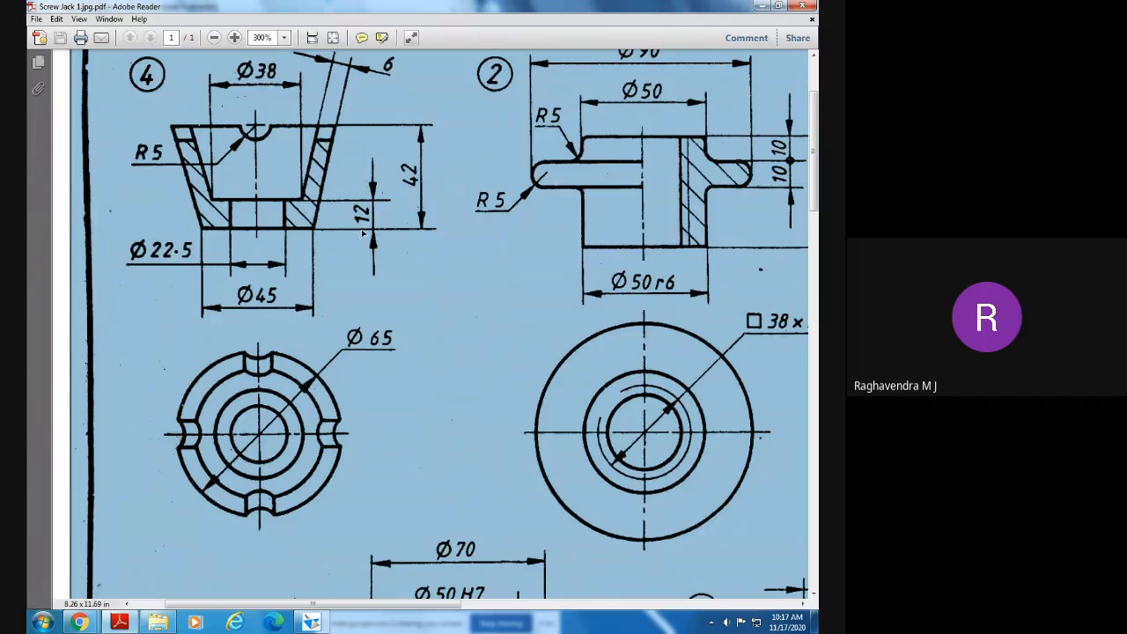
left_click(310, 623)
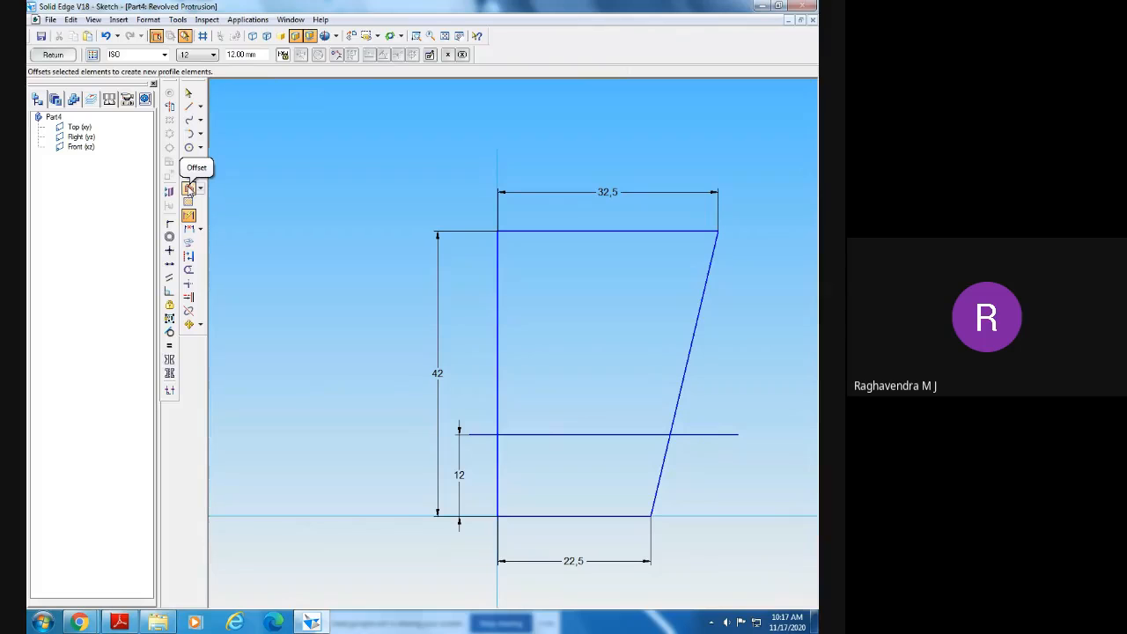
left_click(188, 189)
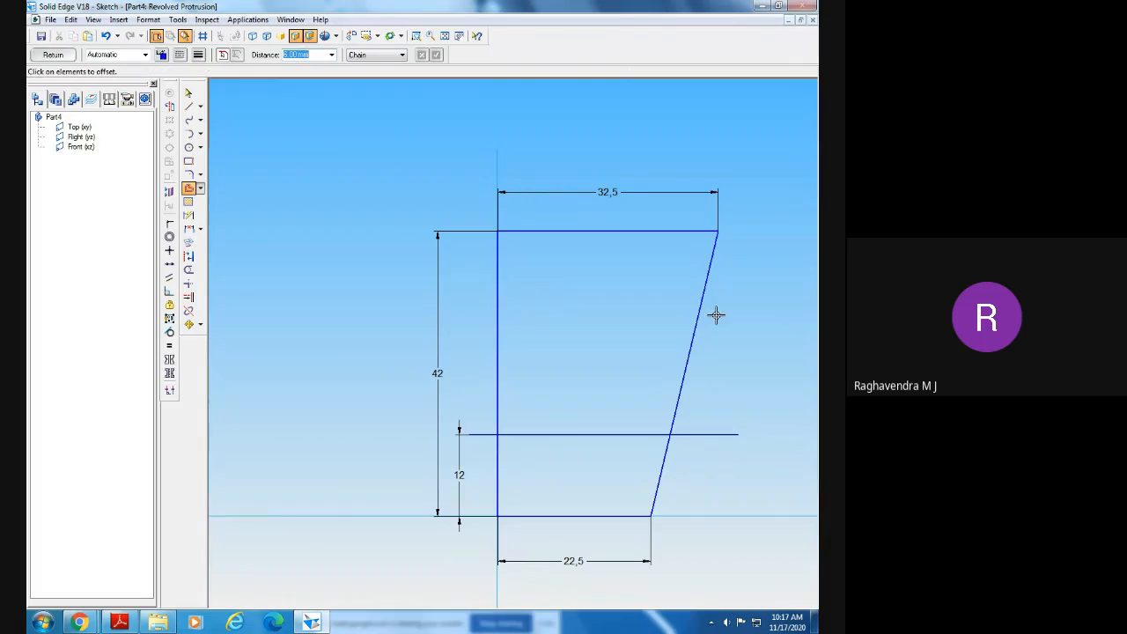
left_click(366, 55)
left_click(363, 74)
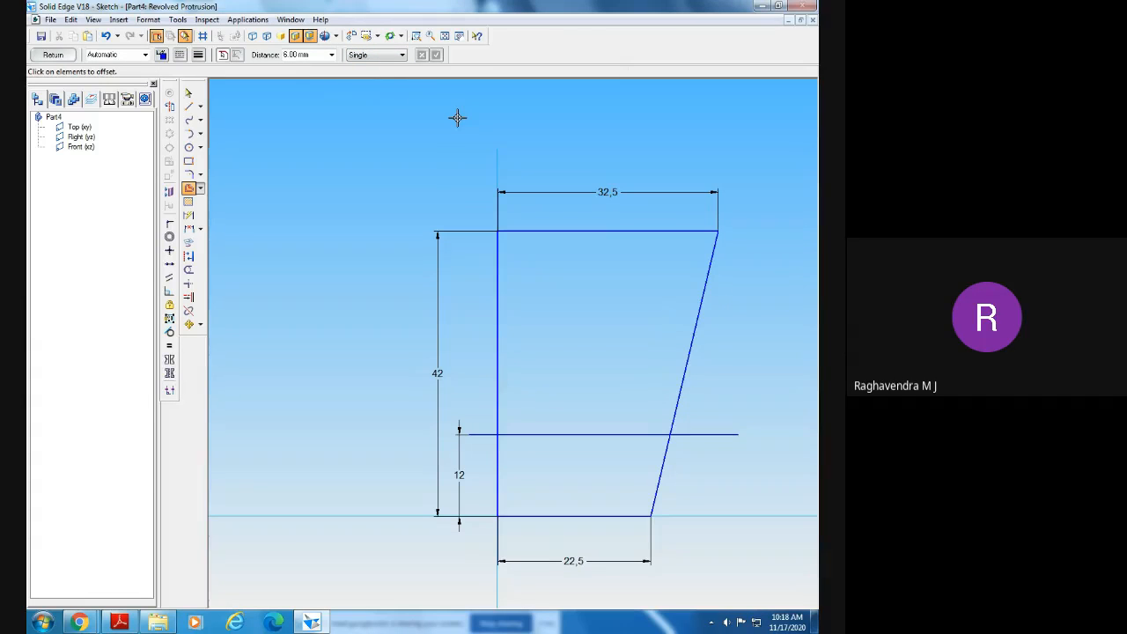
left_click(687, 359)
left_click(435, 55)
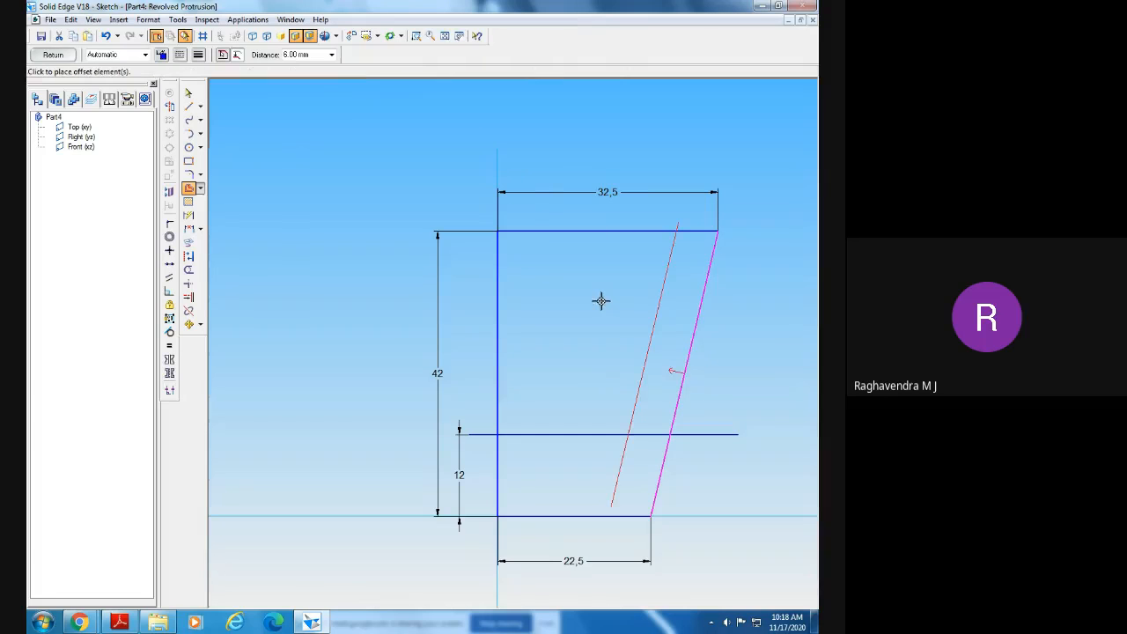
left_click(601, 302)
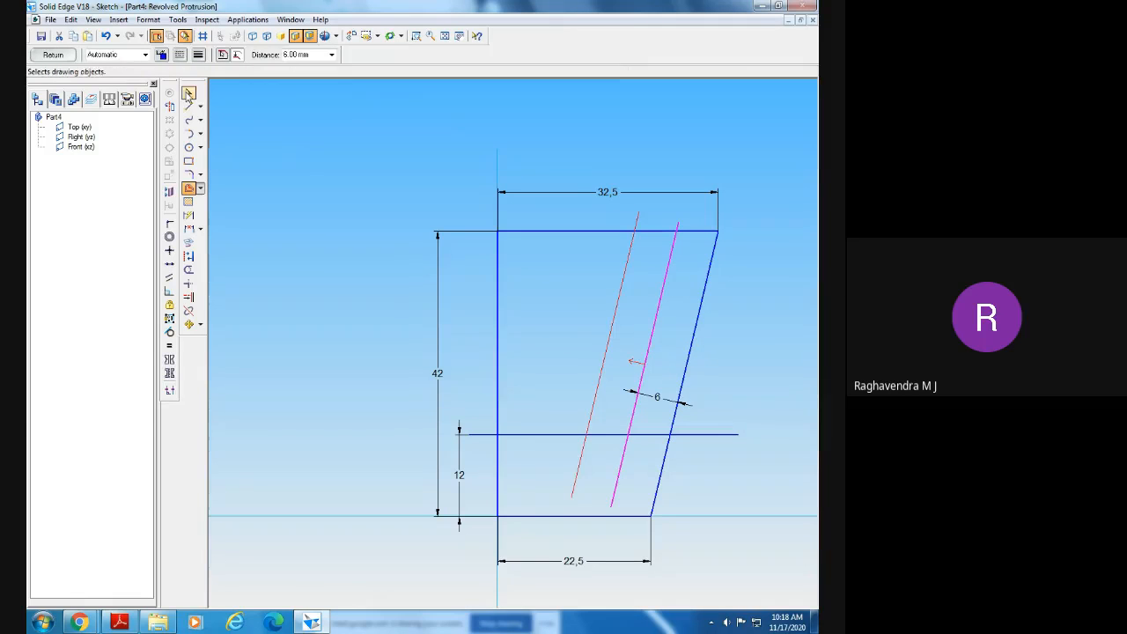
left_click(189, 93)
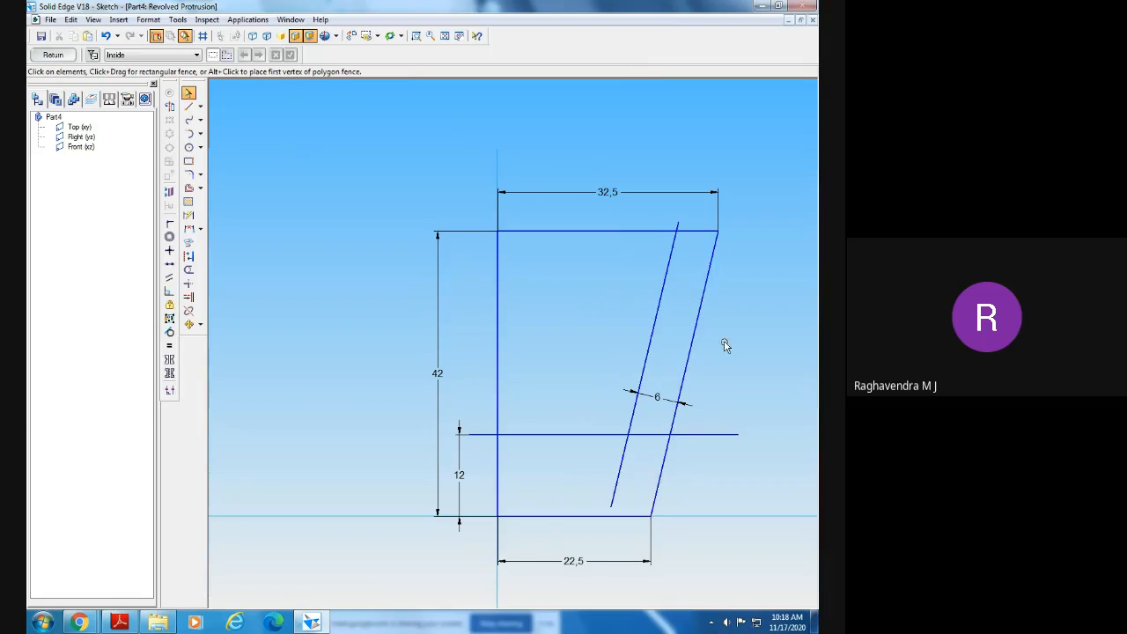
- Trim the overshooting line ends, the upper part of the axis edge and the inner part of the top edge to leave the cup's half-section
left_click(189, 270)
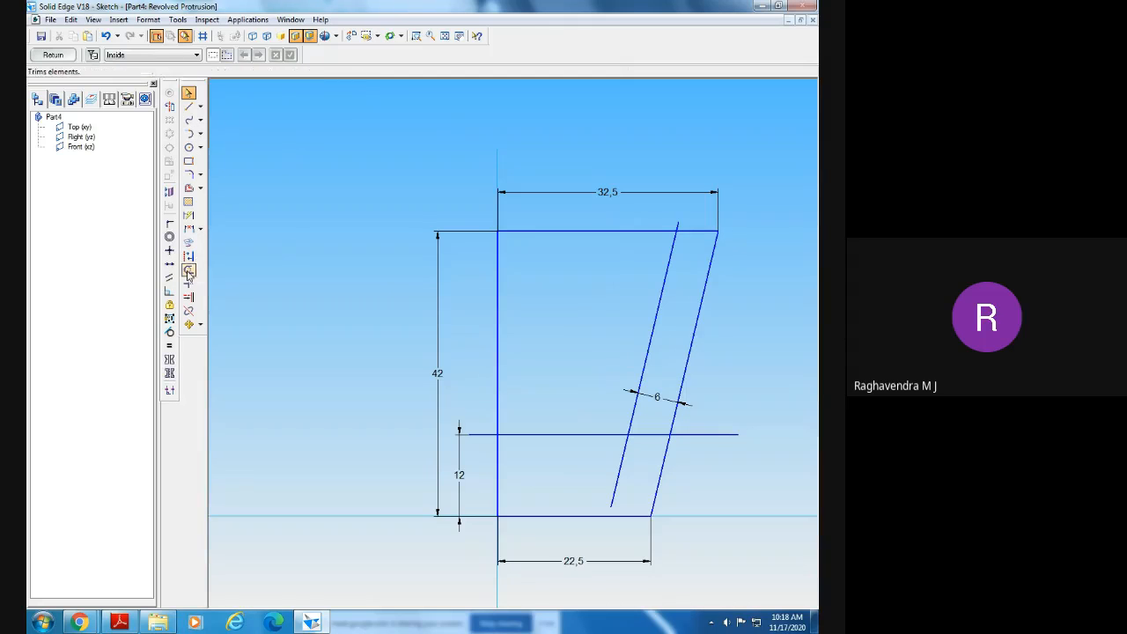
left_click(617, 479)
left_click(727, 435)
left_click(644, 435)
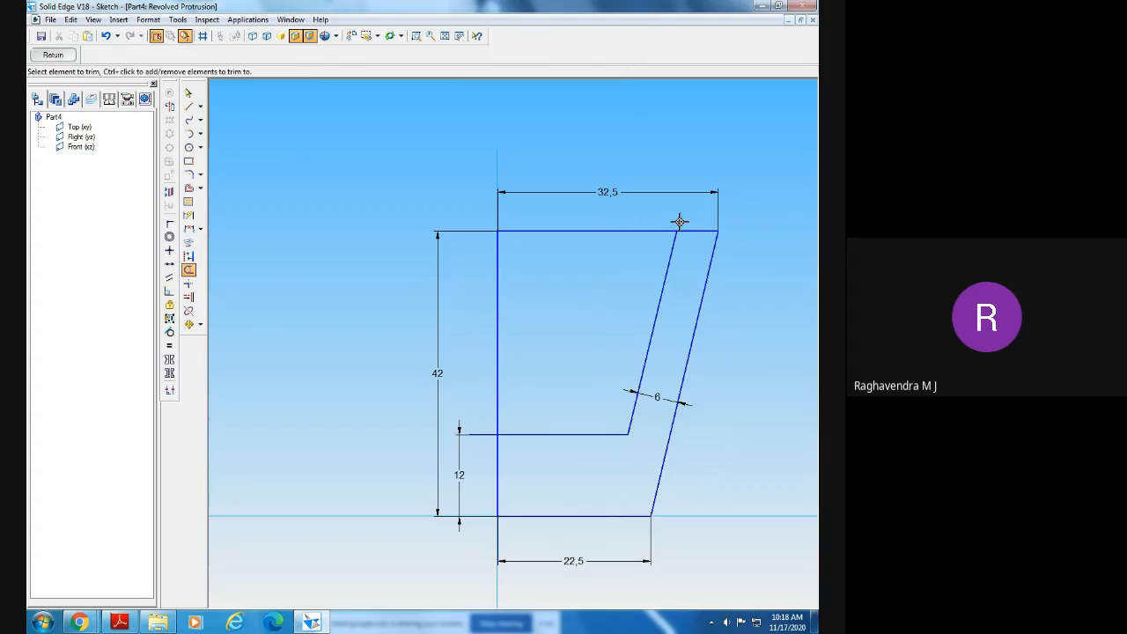
left_click(467, 434)
left_click(504, 337)
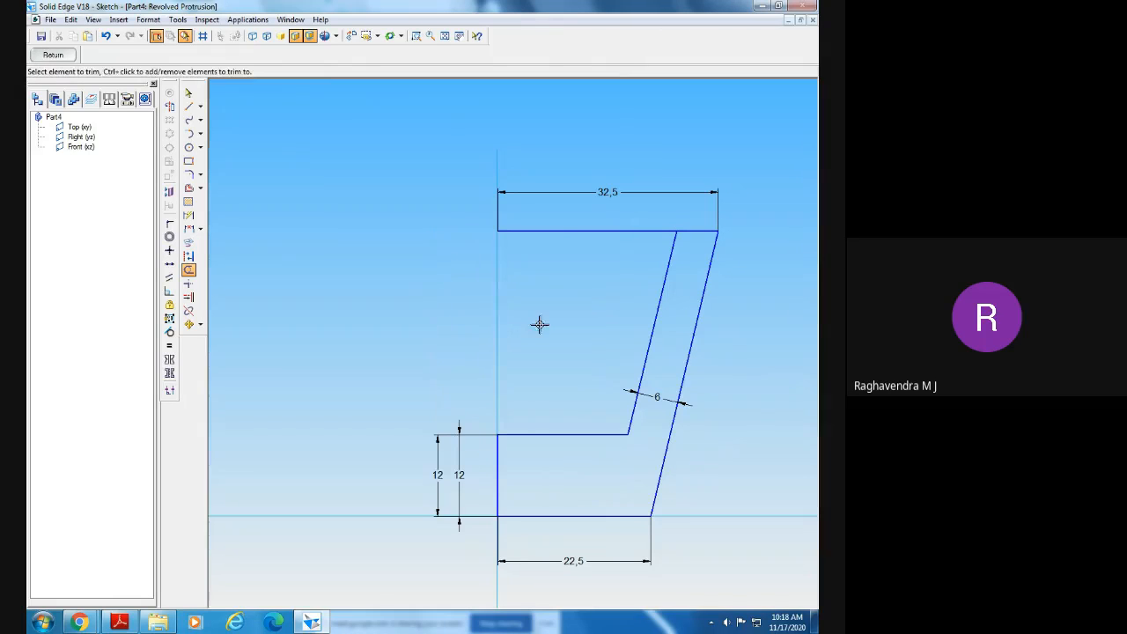
left_click(572, 231)
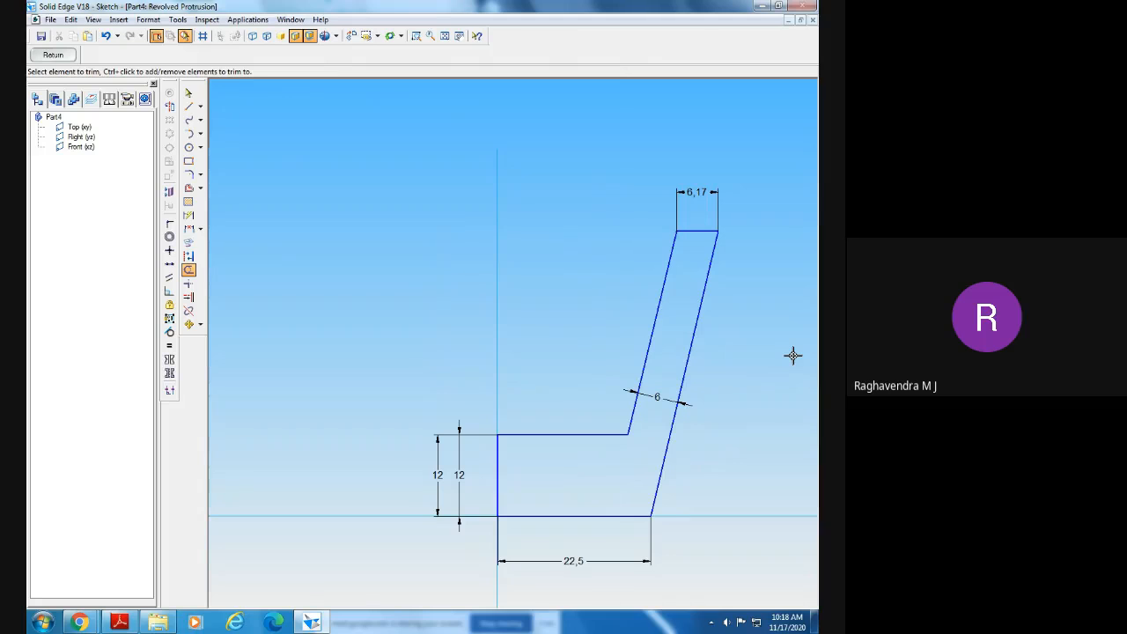
left_click(189, 215)
left_click(495, 339)
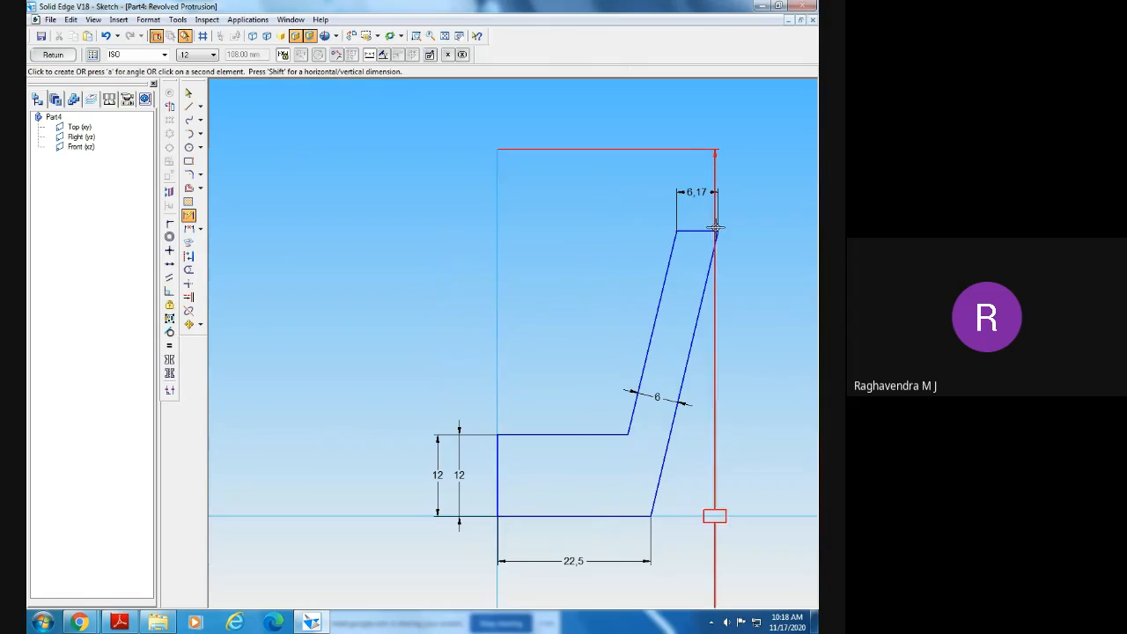
left_click(717, 231)
key("Escape")
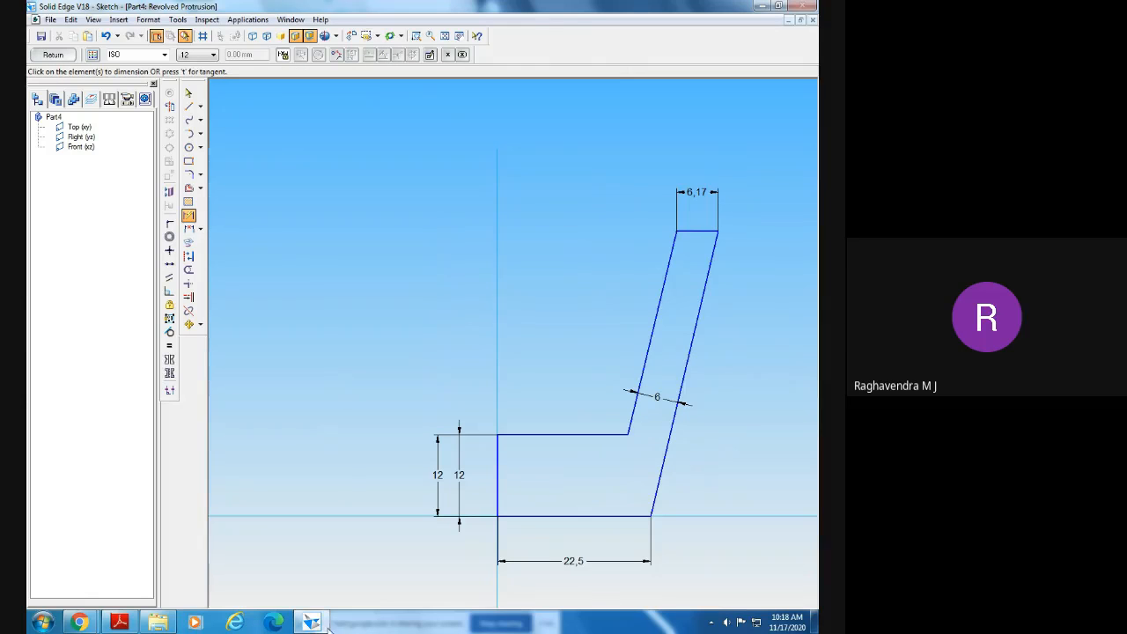
mouse_move(319, 622)
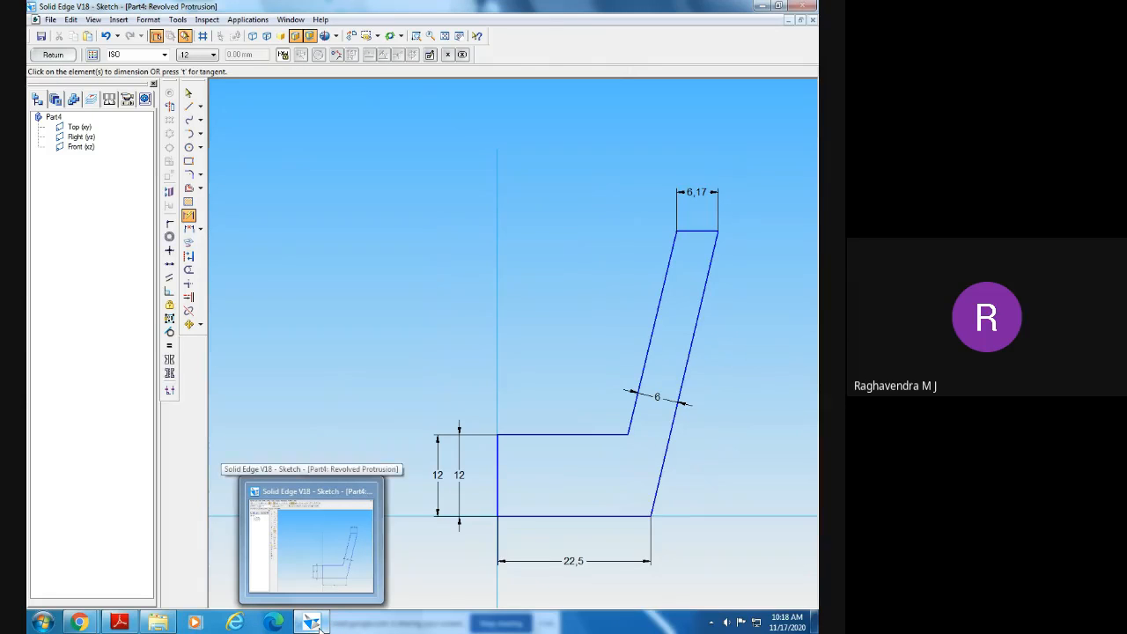
- Set the vertical reference line as the axis of revolution and try to finish the profile sketch
left_click(169, 105)
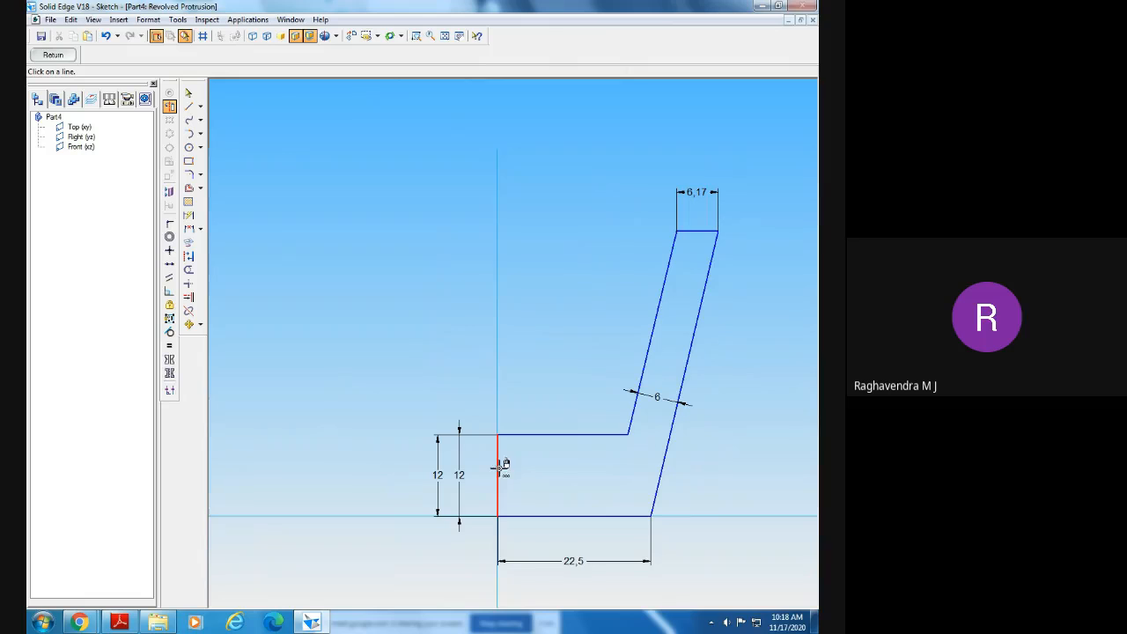
left_click(498, 388)
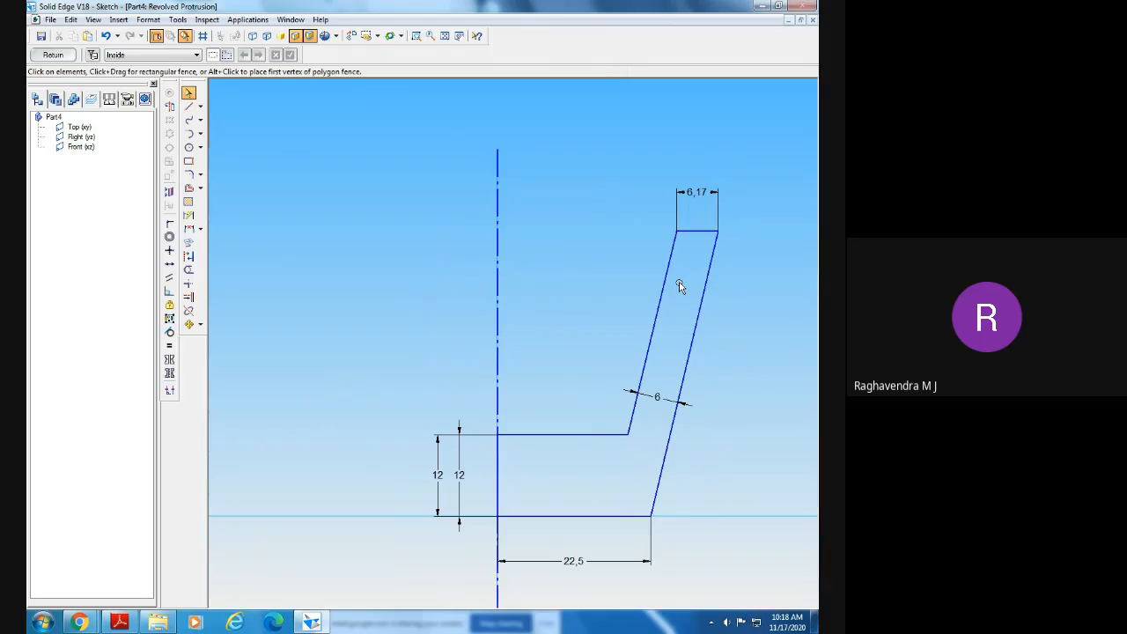
left_click(50, 56)
- Highlight the sketch elements behind the reported profile error and close the error assistant
left_click(102, 146)
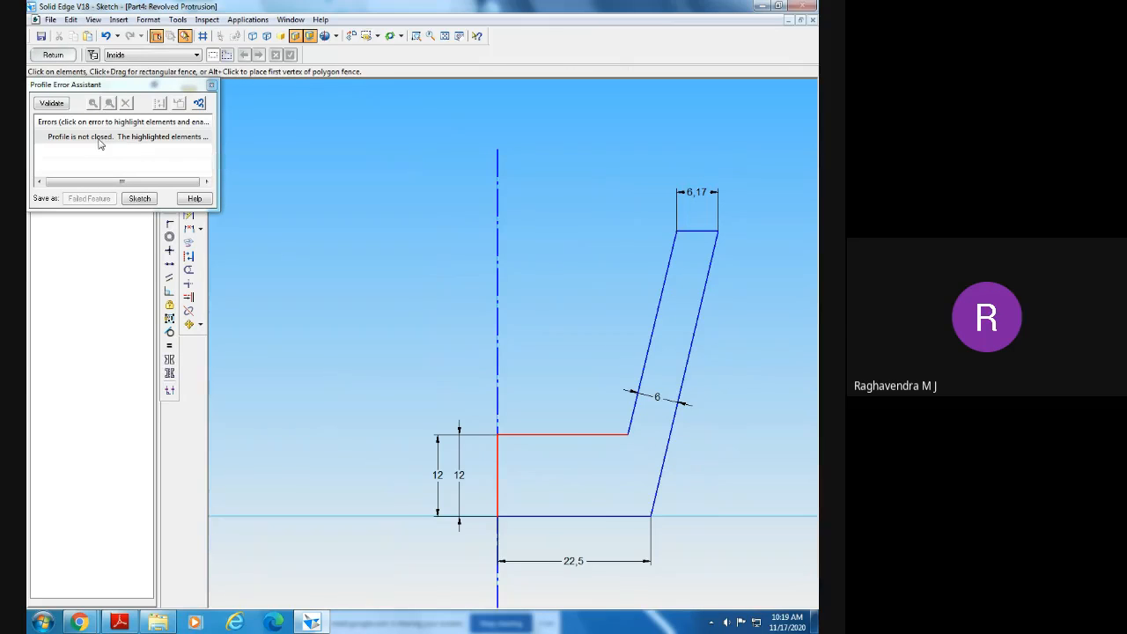
left_click(94, 138)
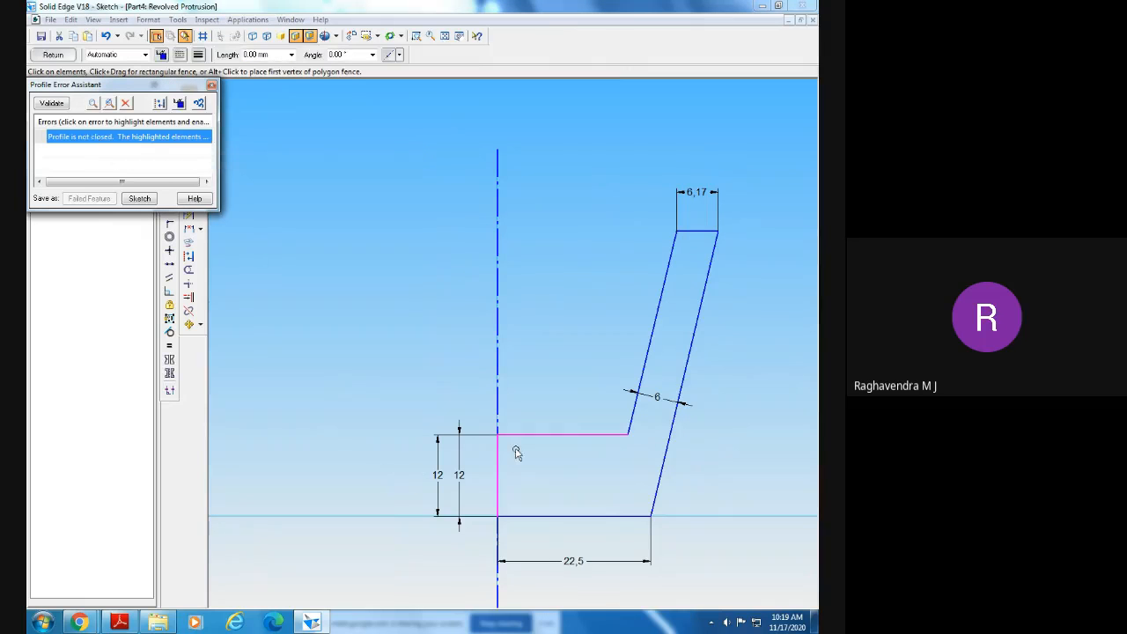
left_click(212, 84)
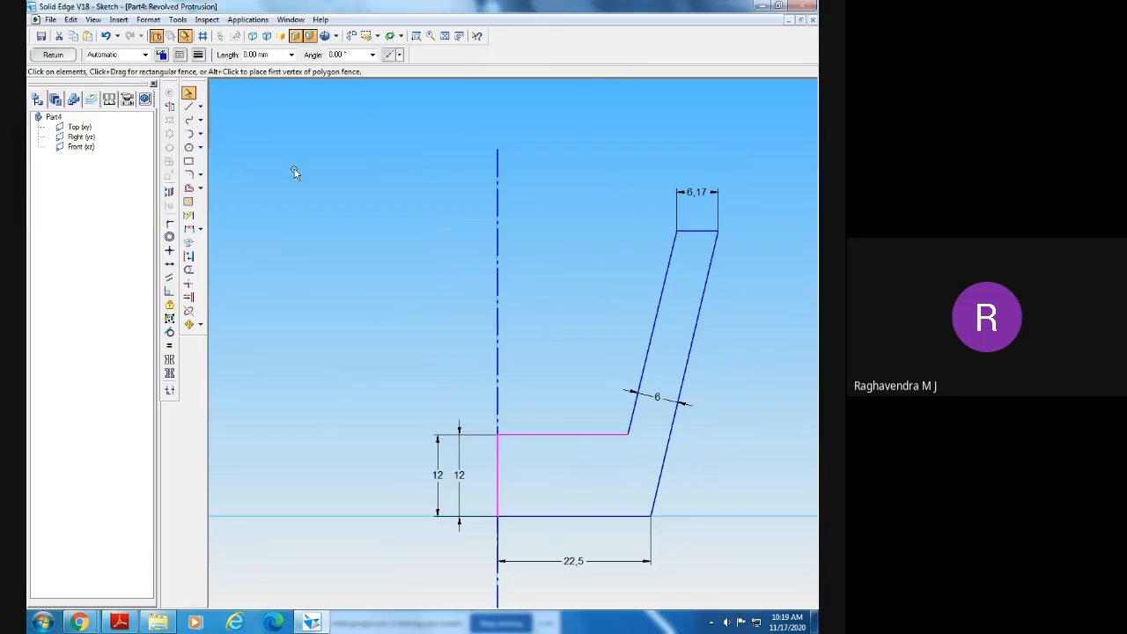
- Show the sketch's relationship handles and delete the relationship where the inner floor line meets the axis edge
left_click(170, 390)
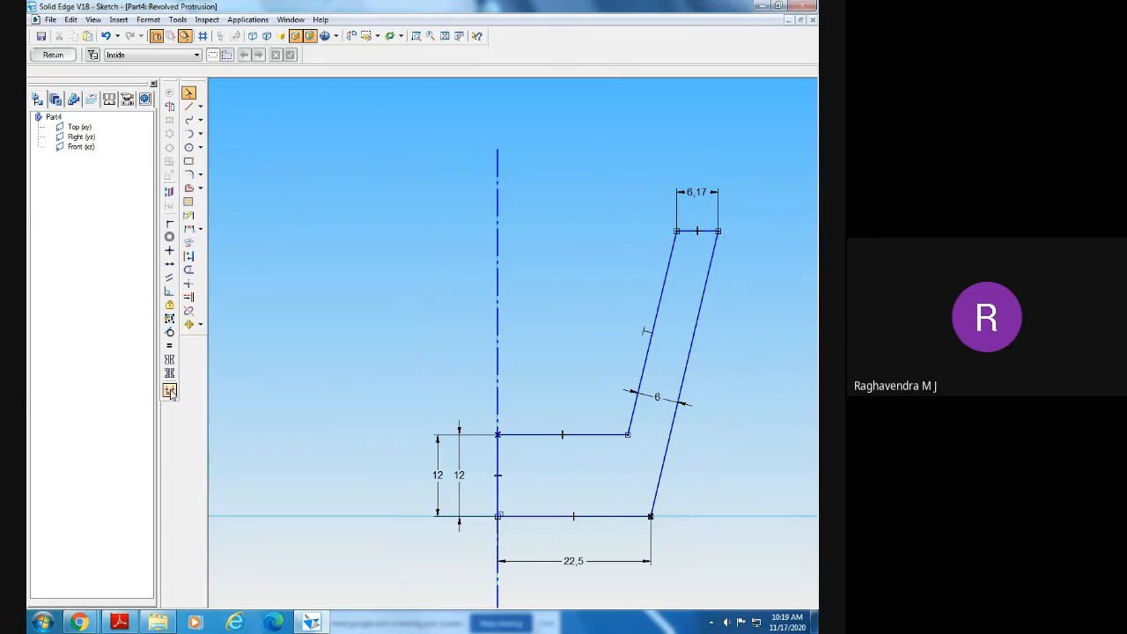
left_click(416, 35)
left_click(436, 363)
left_click(660, 540)
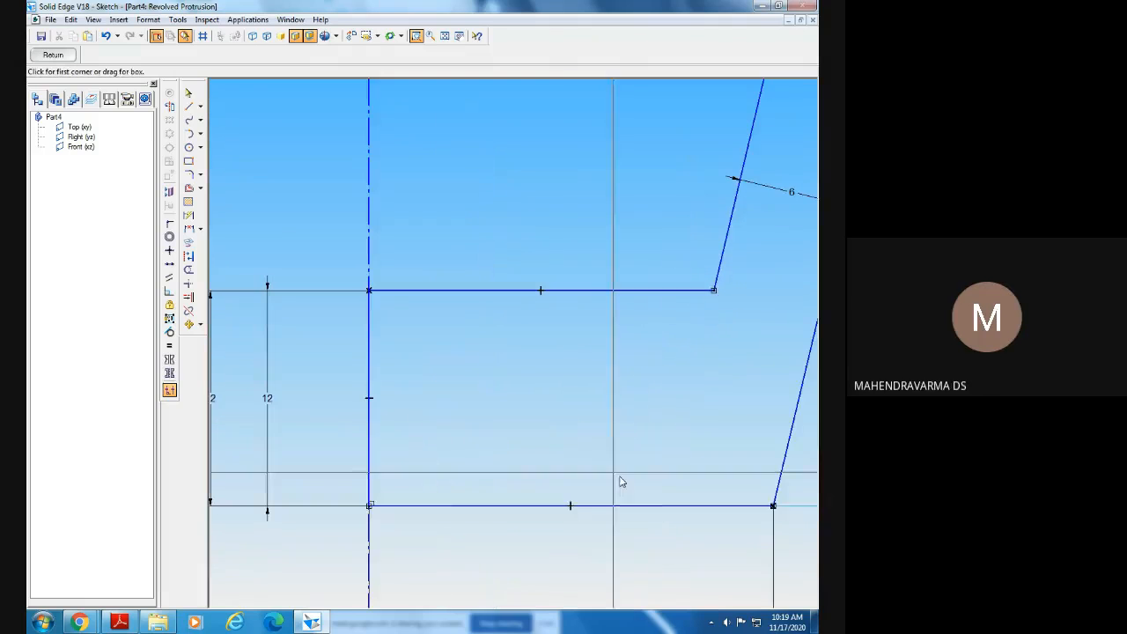
key("Escape")
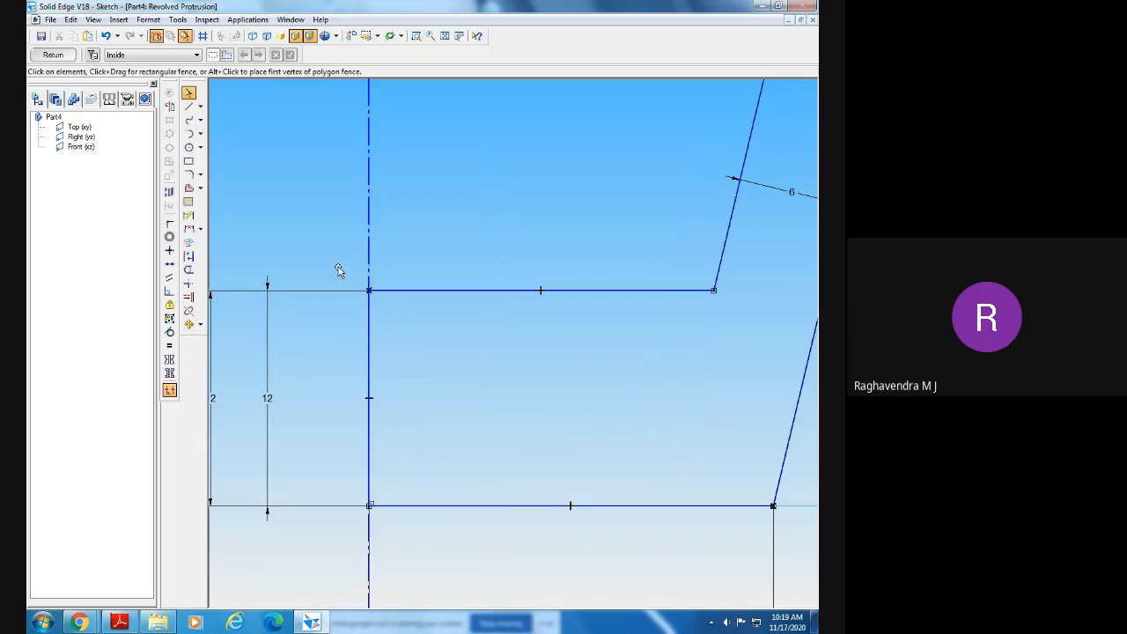
left_click_drag(339, 268, 406, 326)
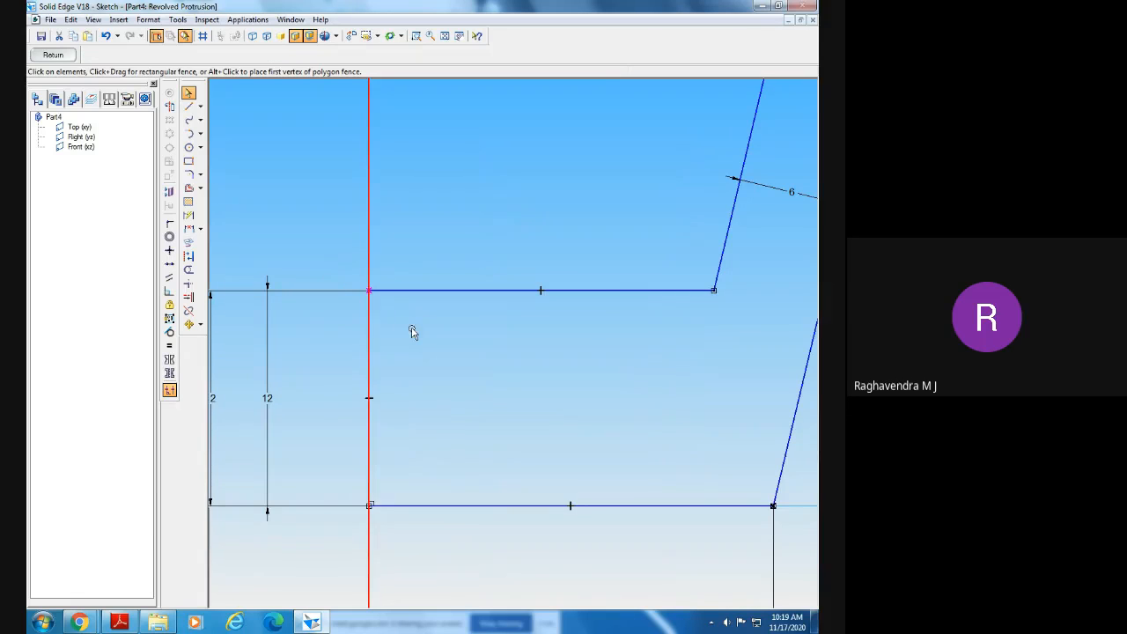
key("Delete")
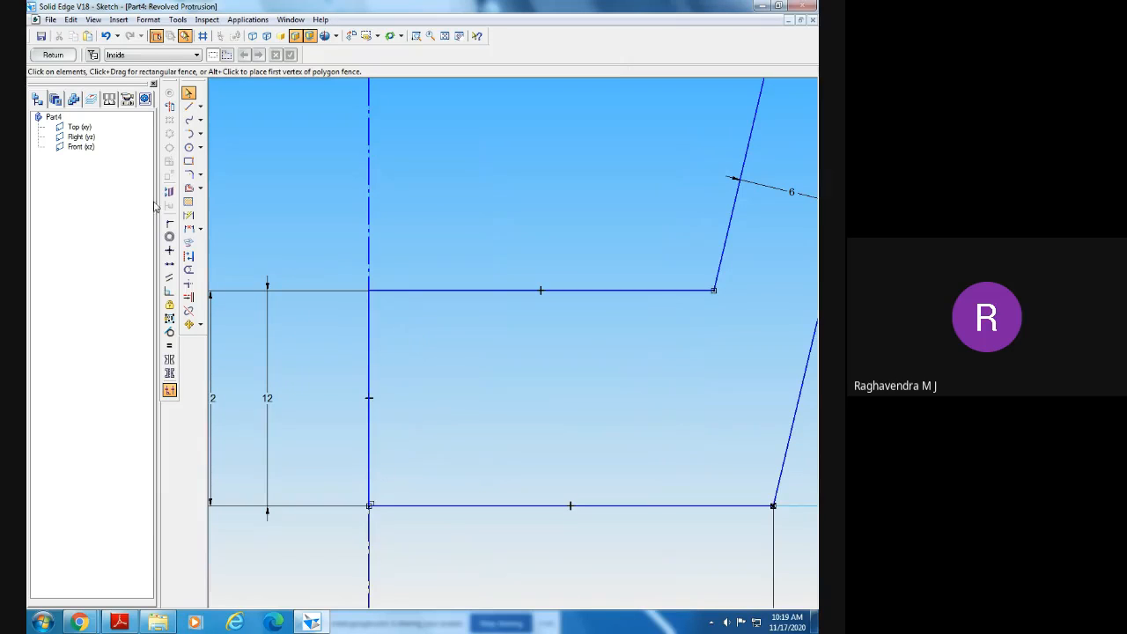
- Replace the inner floor line with a new horizontal line from the axis edge's upper end to the slanted inner wall, and finish the sketch
right_click(423, 294)
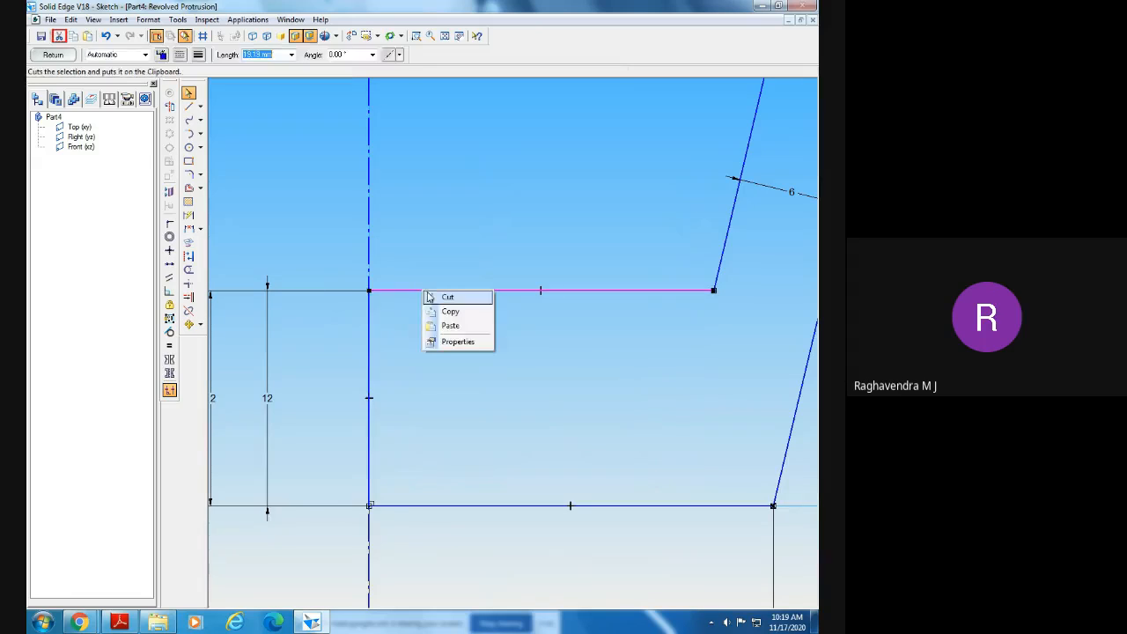
left_click(440, 298)
left_click(189, 106)
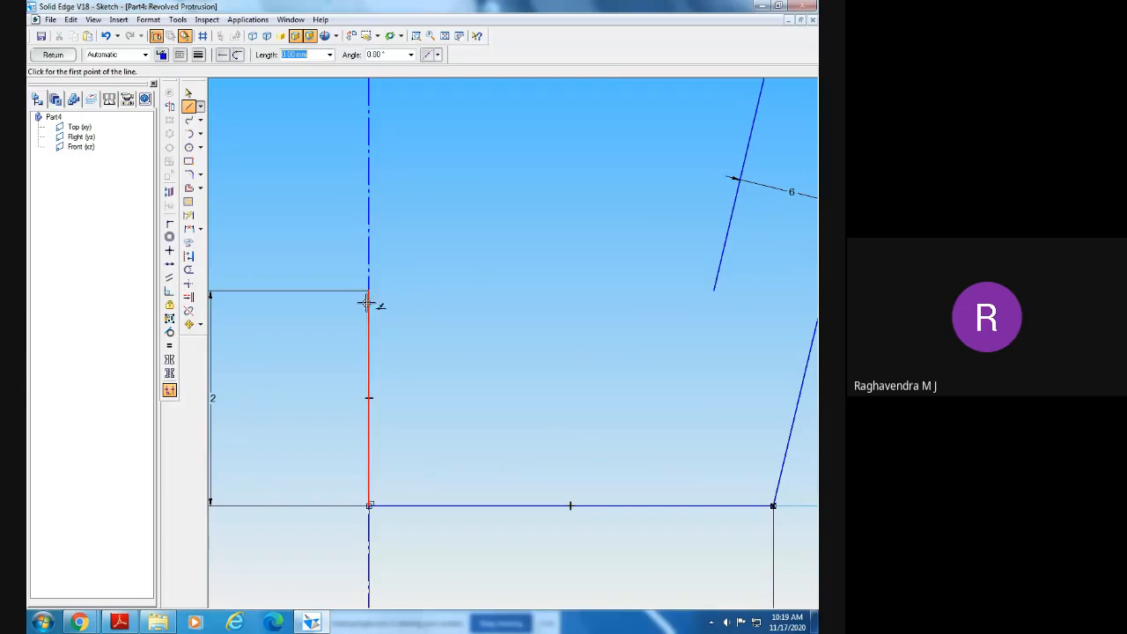
left_click(370, 290)
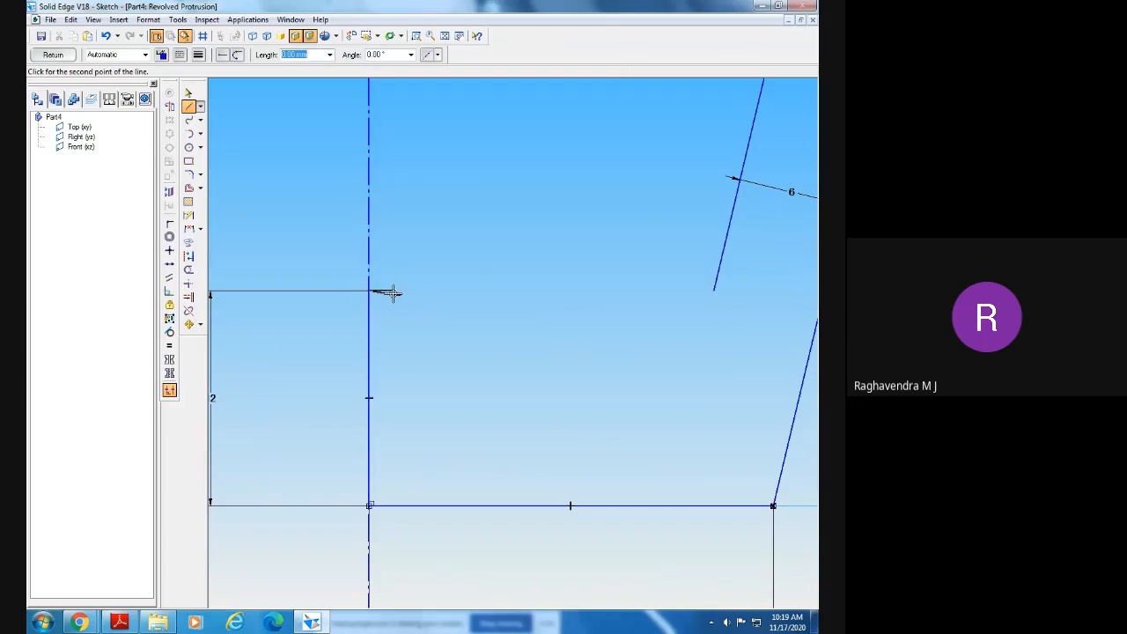
left_click(714, 289)
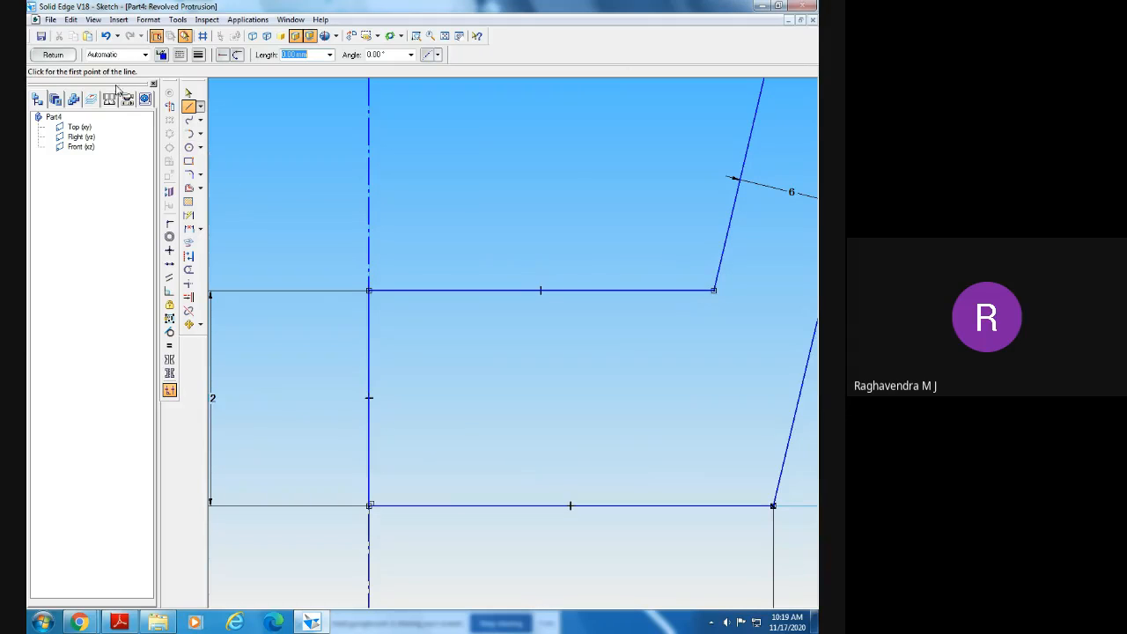
left_click(55, 56)
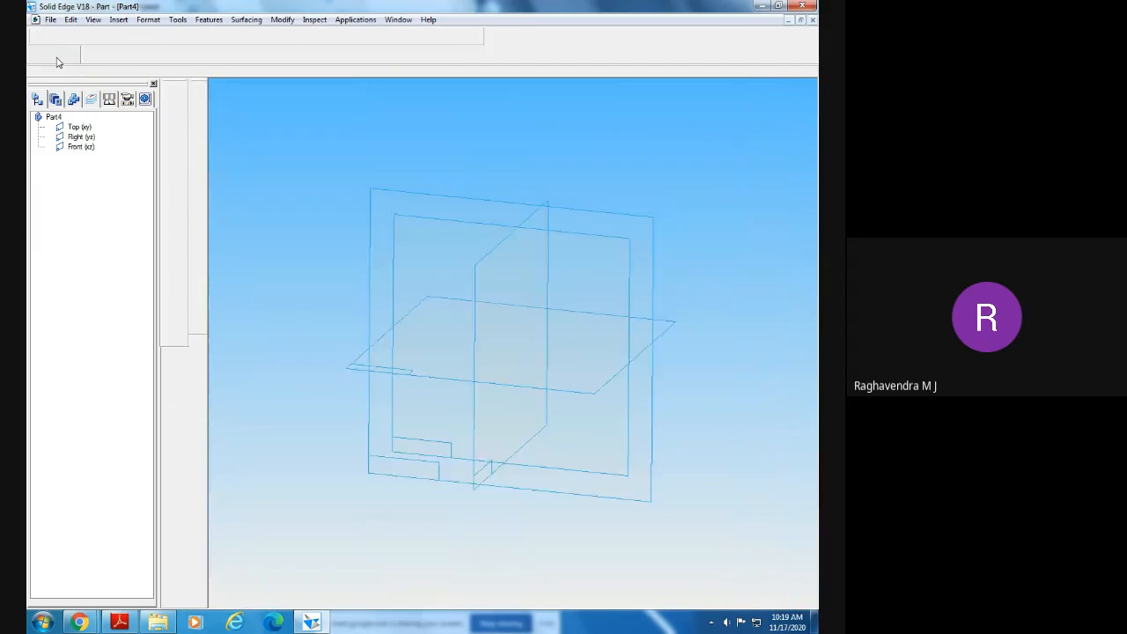
- Revolve the half-section a full 360° about the axis and finish the protrusion
middle_click_drag(422, 317, 423, 375)
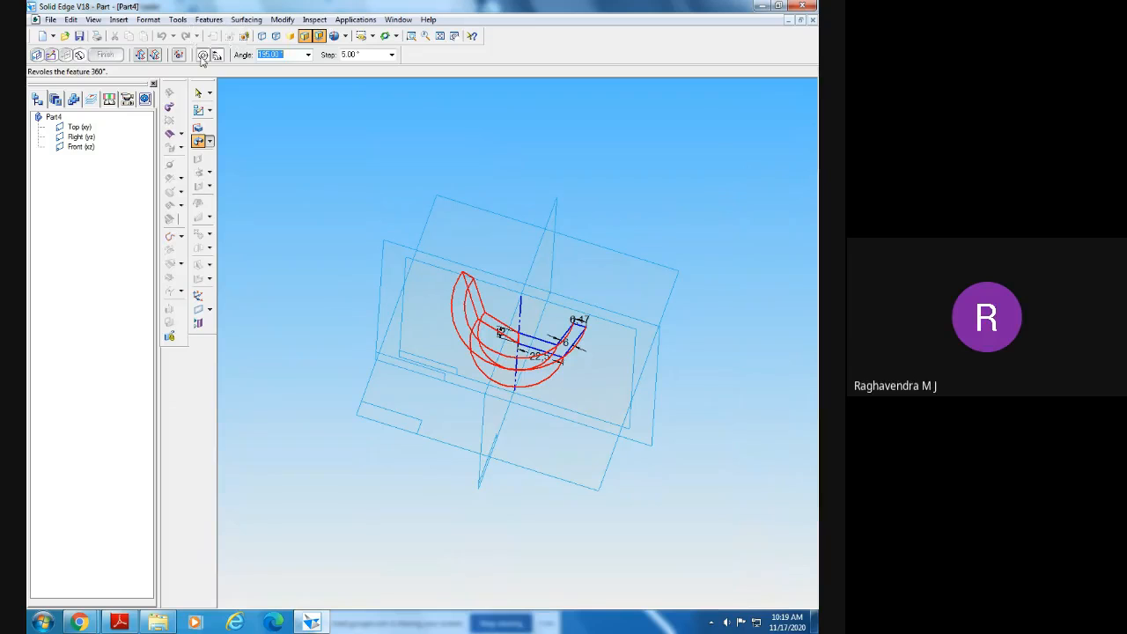
left_click(202, 55)
left_click(105, 55)
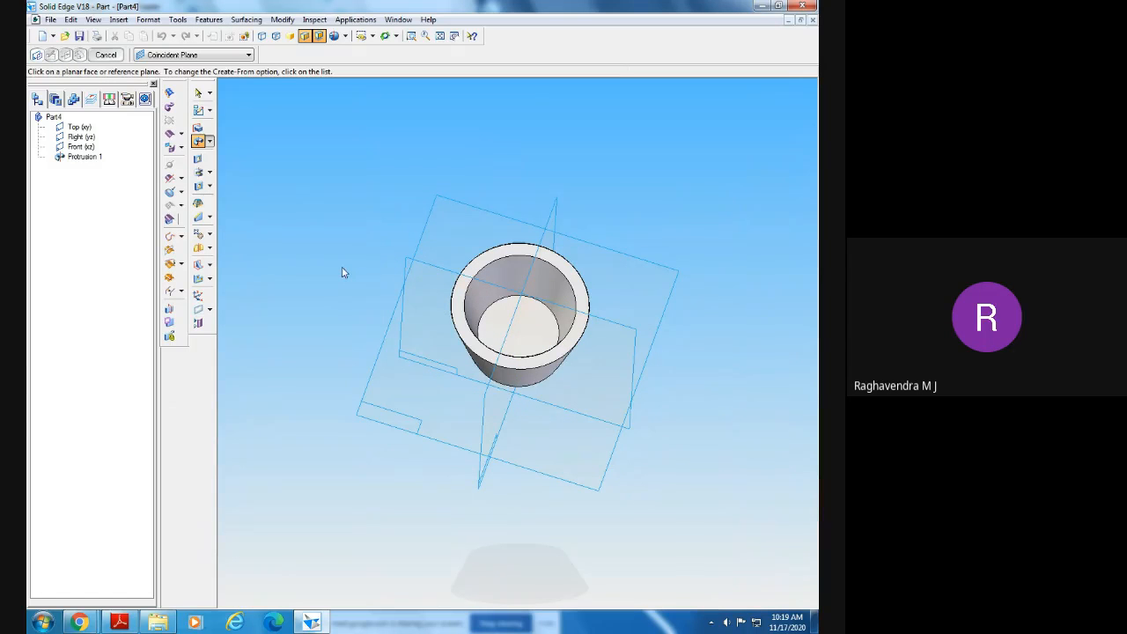
middle_click_drag(343, 273, 466, 359)
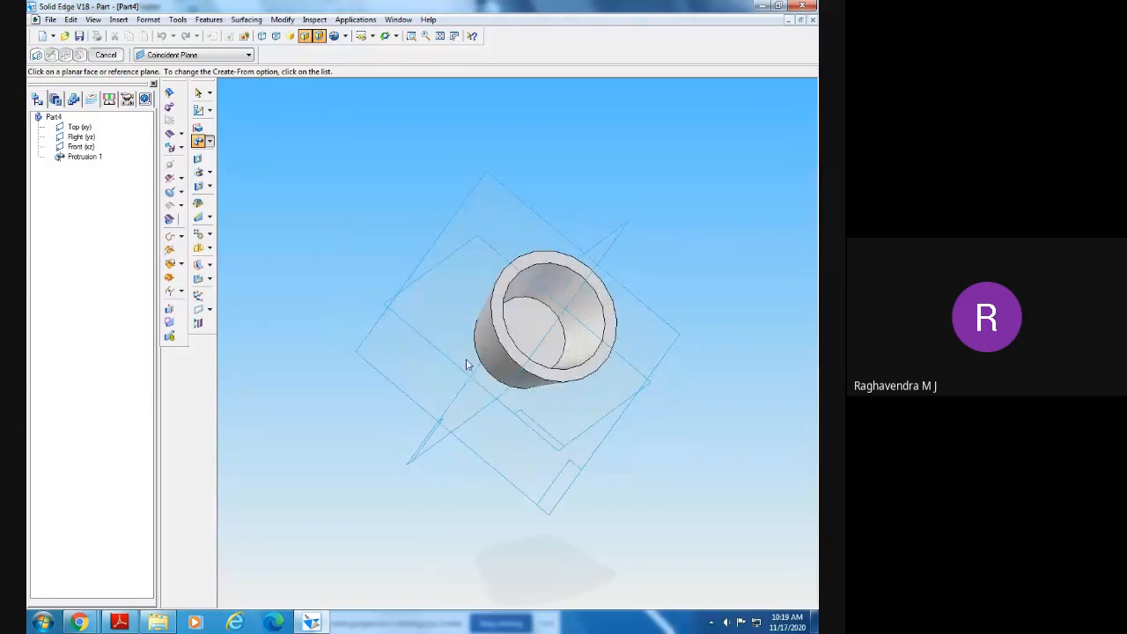
- Start a cutout on the cup's bottom face and sketch a 22.5 mm diameter circle centred on the reference plane intersection
left_click(314, 622)
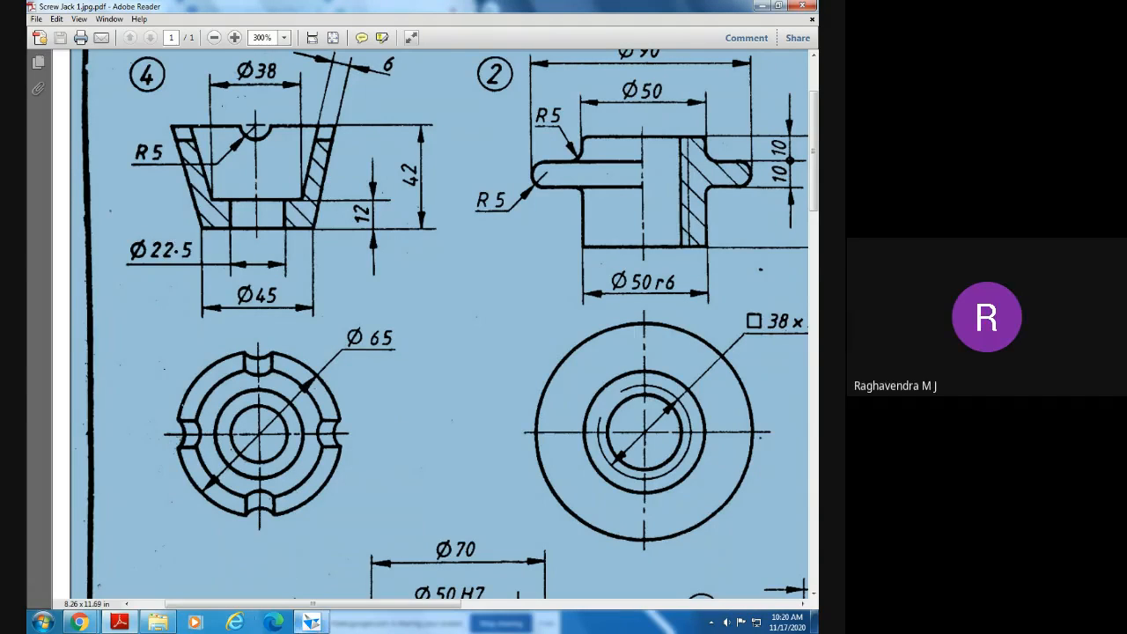
left_click(311, 623)
middle_click_drag(475, 476, 534, 414)
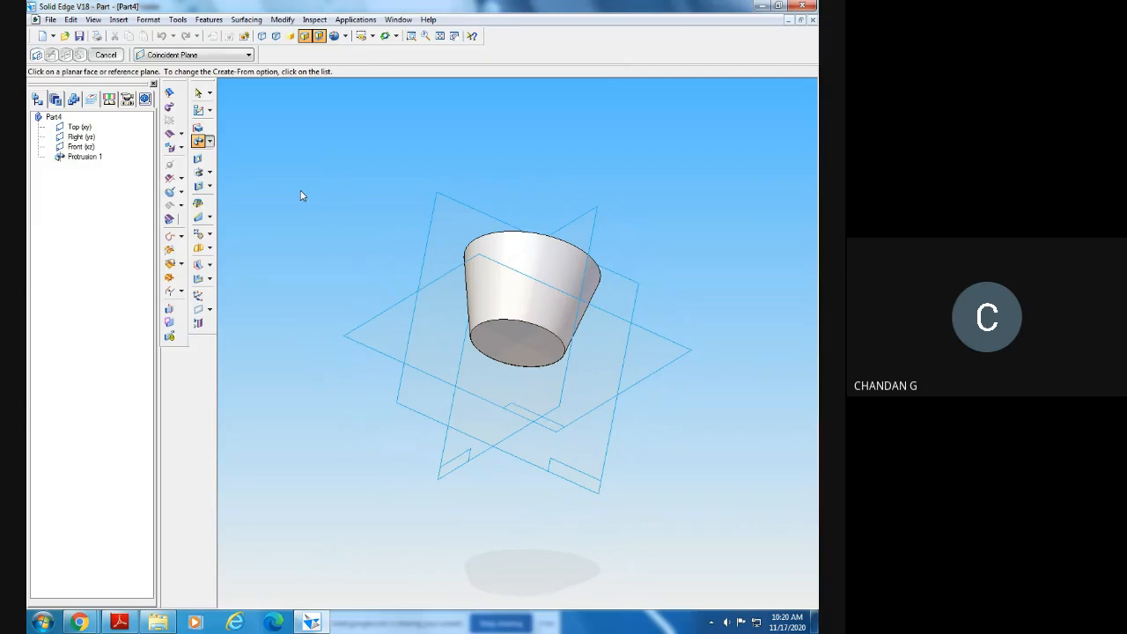
left_click(198, 157)
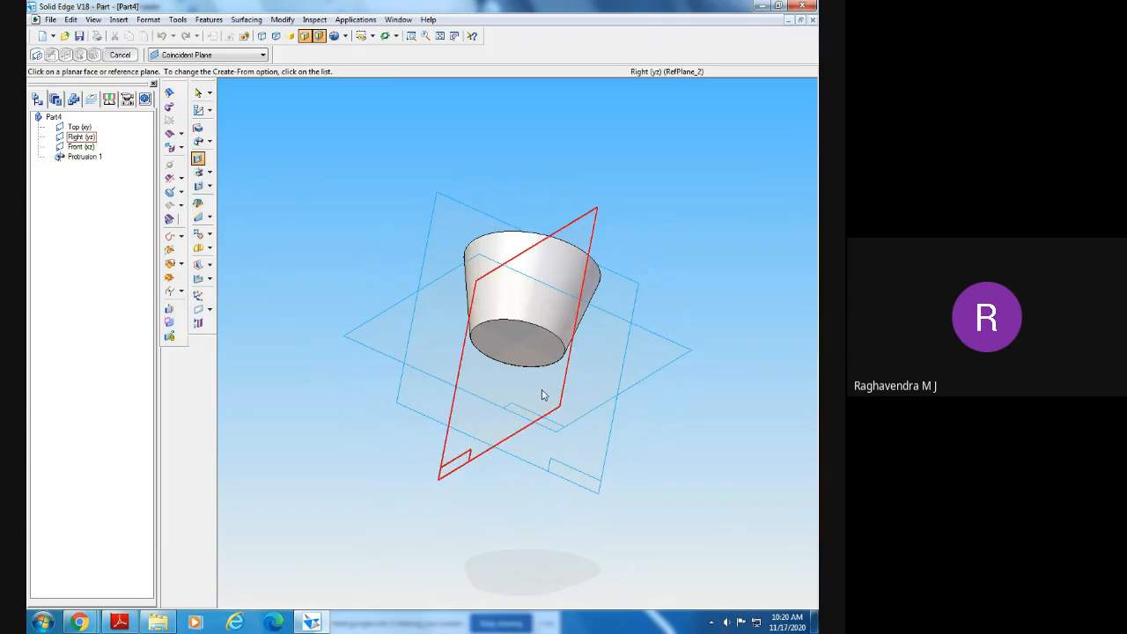
left_click(527, 340)
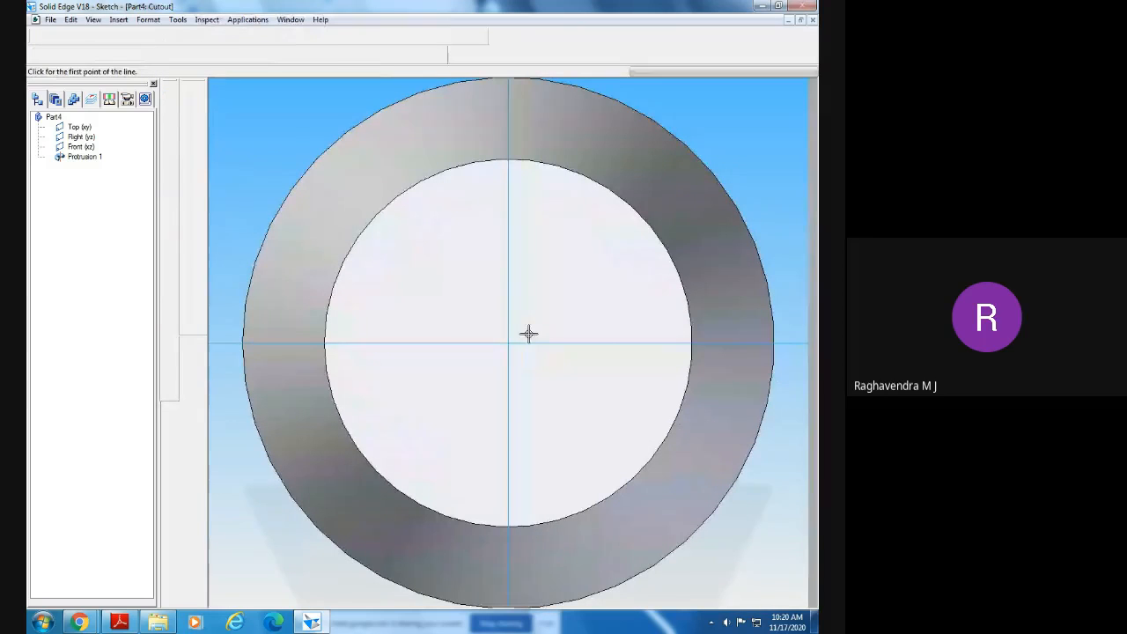
left_click(189, 148)
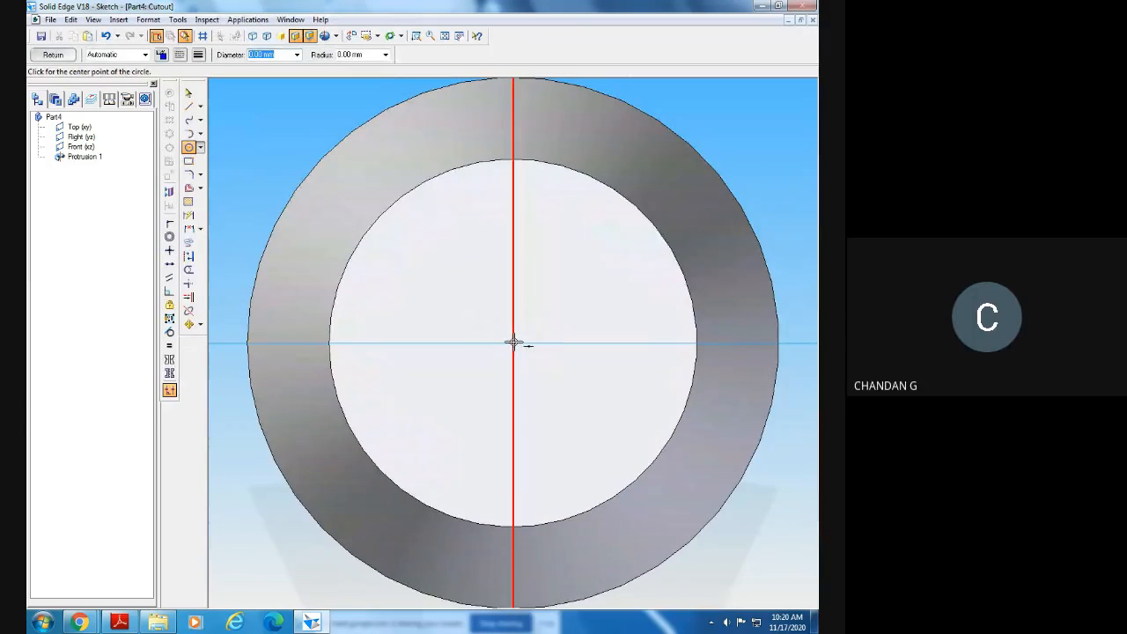
left_click(514, 343)
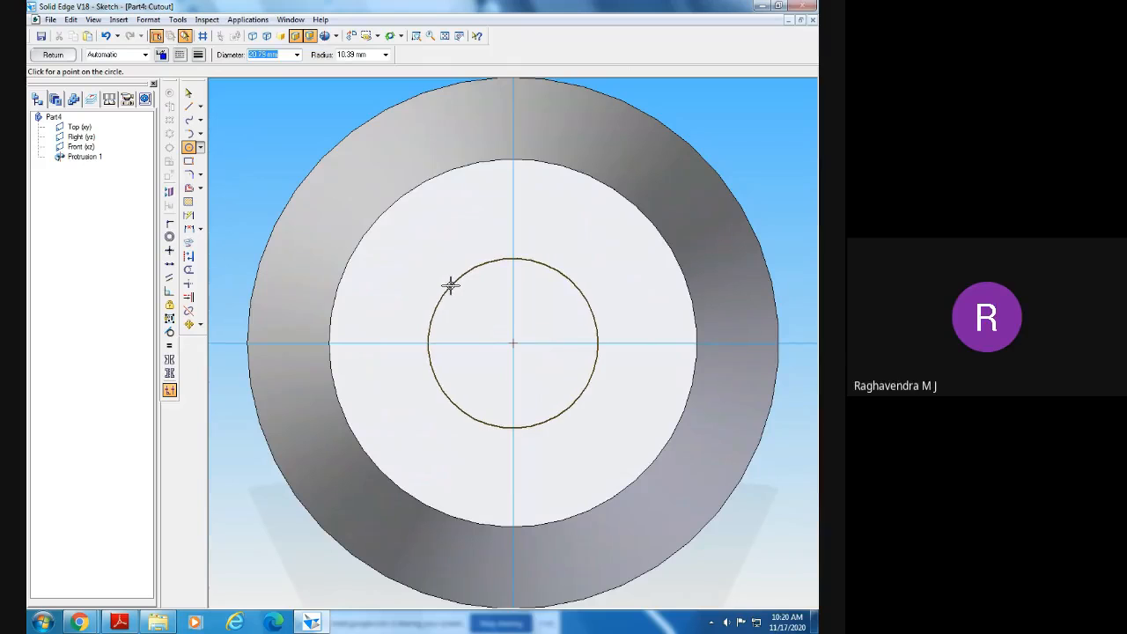
type("22.5")
key("Return")
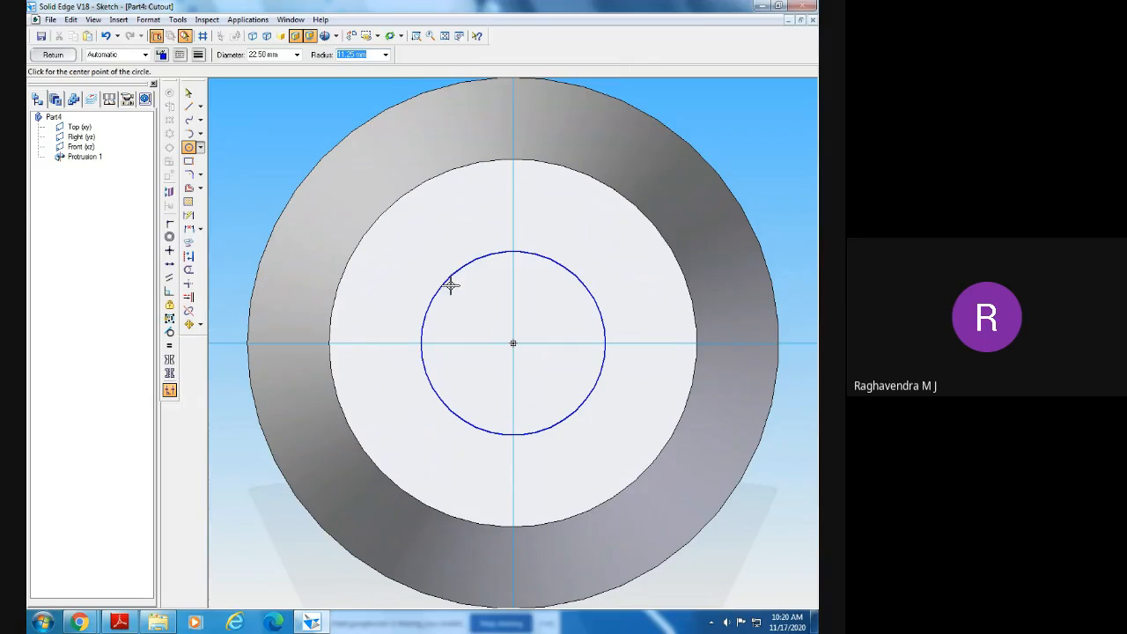
- Dimension the circle's diameter and finish the cutout sketch
left_click(189, 215)
left_click(447, 276)
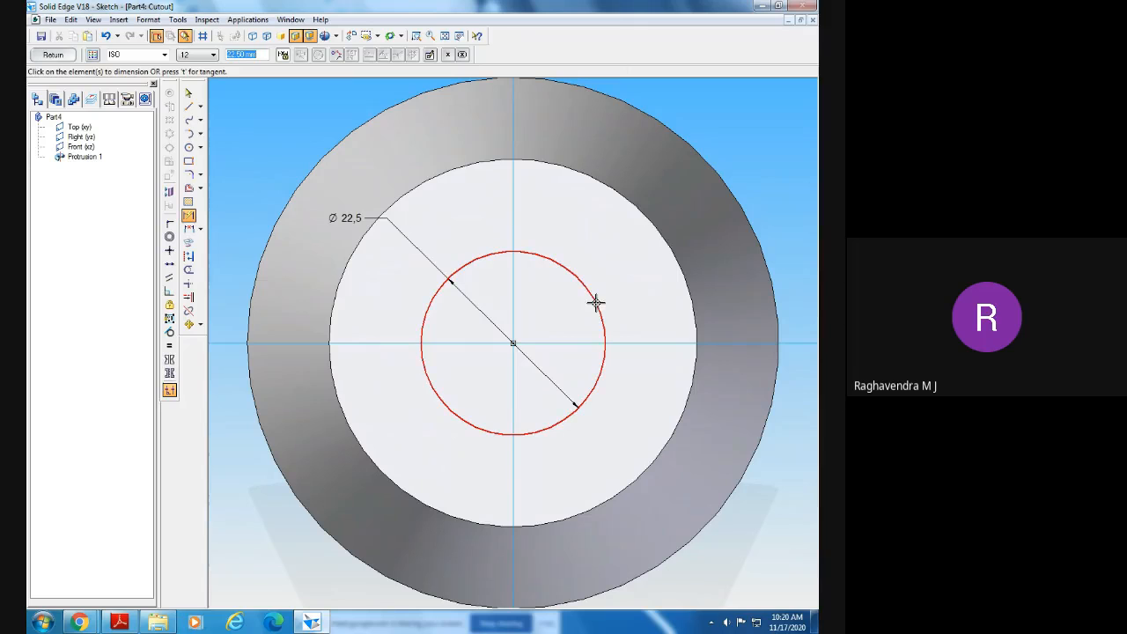
left_click(596, 303)
left_click(53, 54)
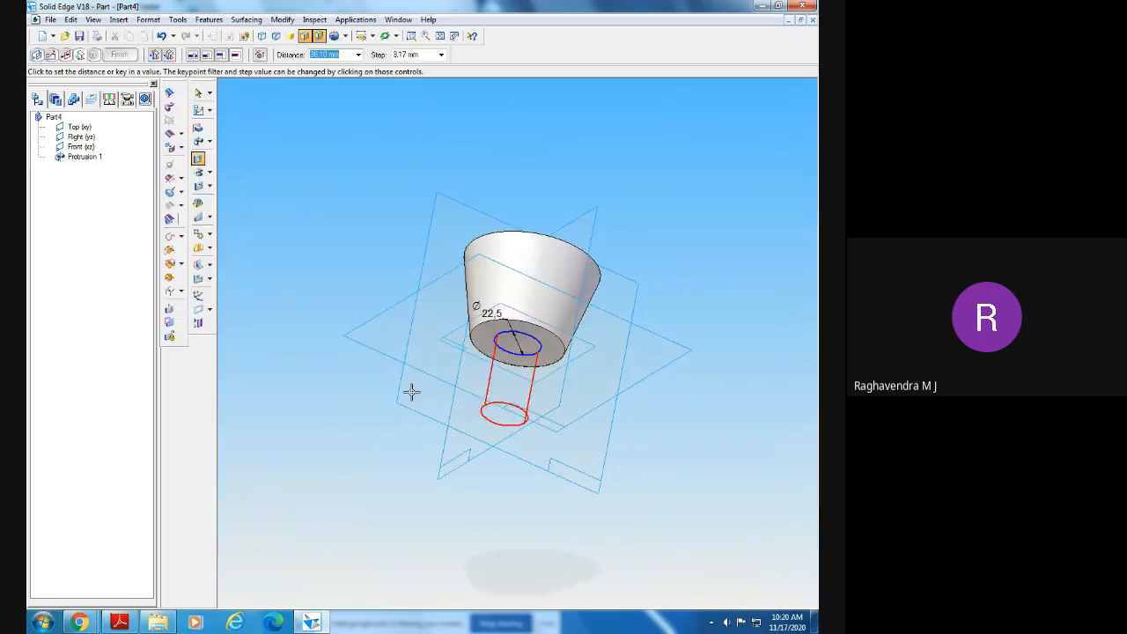
- Extend the circular cutout up through the cup's floor by about 260 mm and finish the feature
middle_click_drag(440, 295, 453, 400)
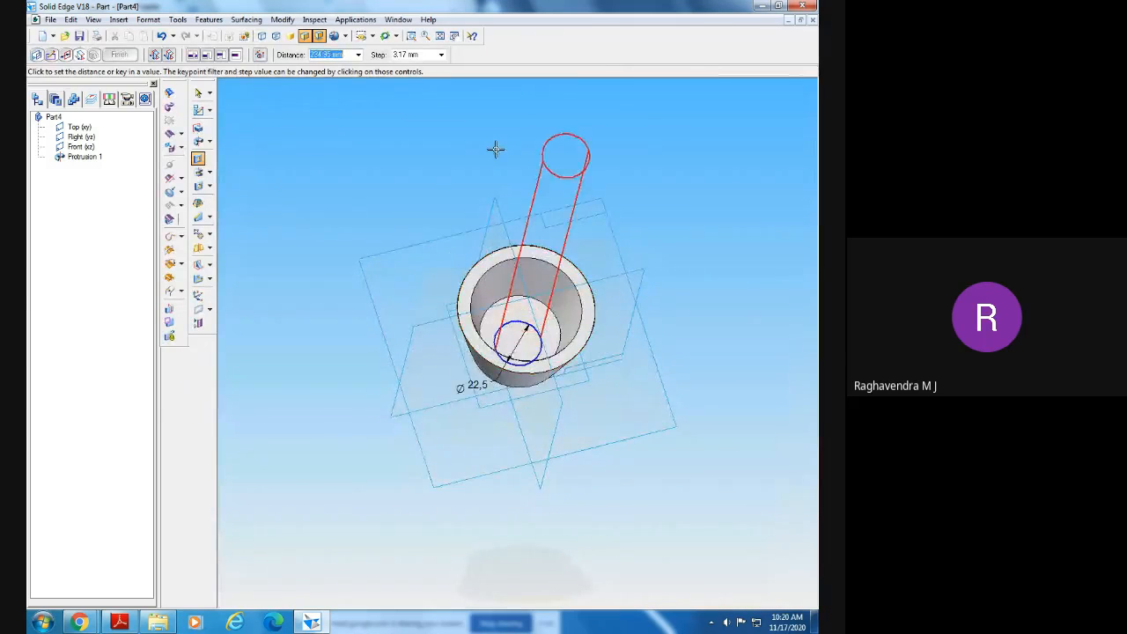
mouse_move(486, 207)
middle_mouse_down()
mouse_move(494, 191)
mouse_move(491, 215)
middle_mouse_up()
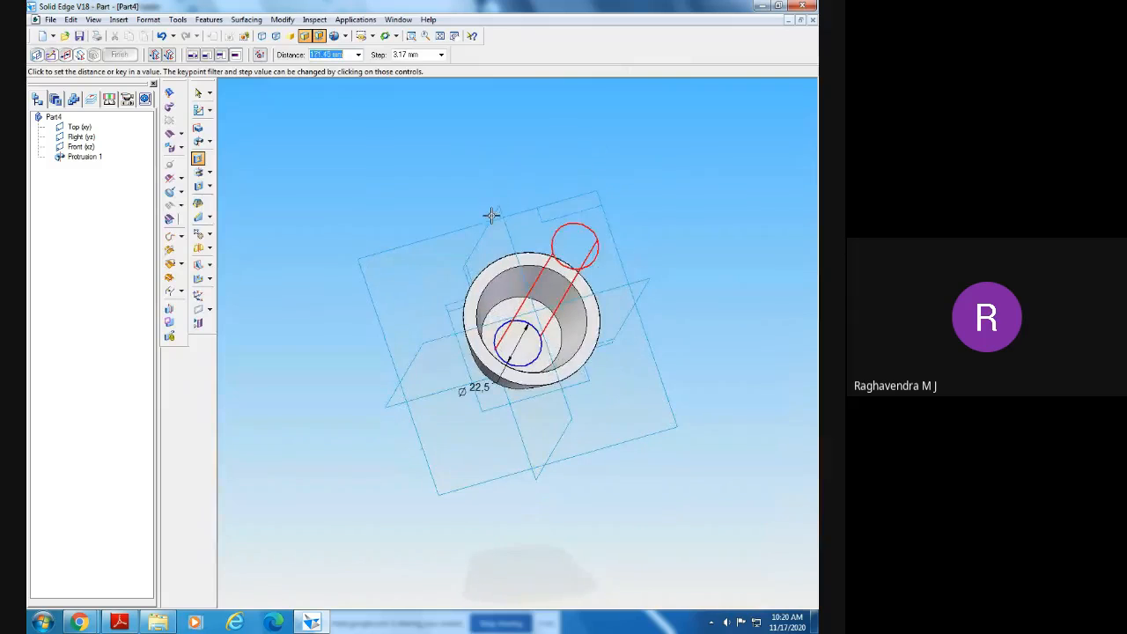
left_click(484, 143)
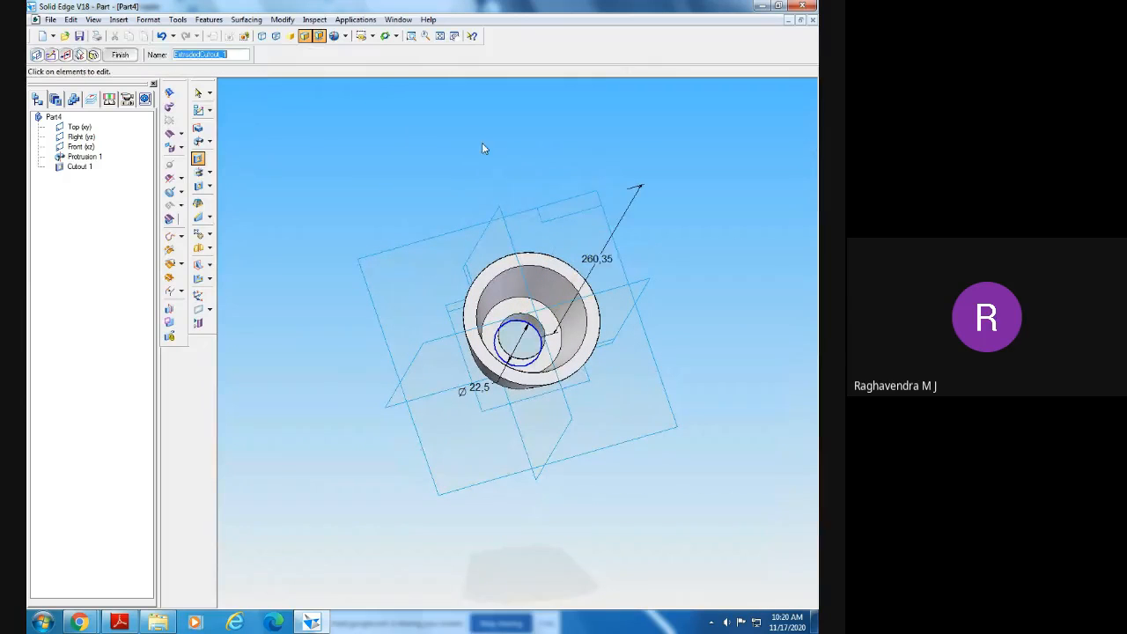
left_click(120, 54)
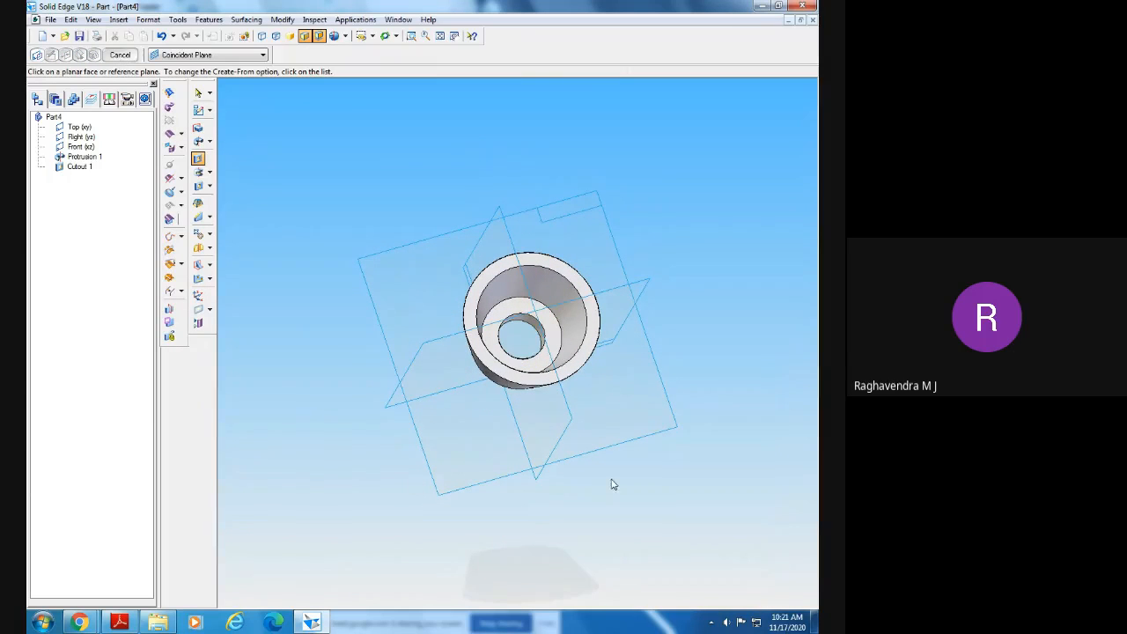
- Compare the cup model with part 4 in the Adobe Reader drawing, examining the R5 notches around the top rim
middle_click_drag(614, 484, 317, 474)
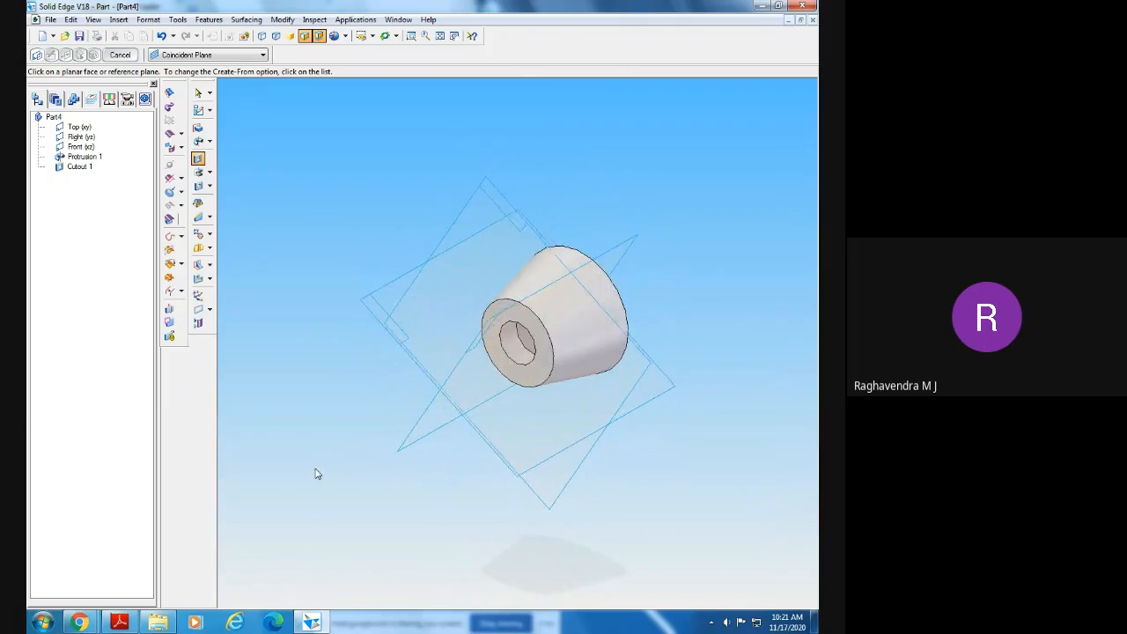
middle_click_drag(734, 432, 520, 339)
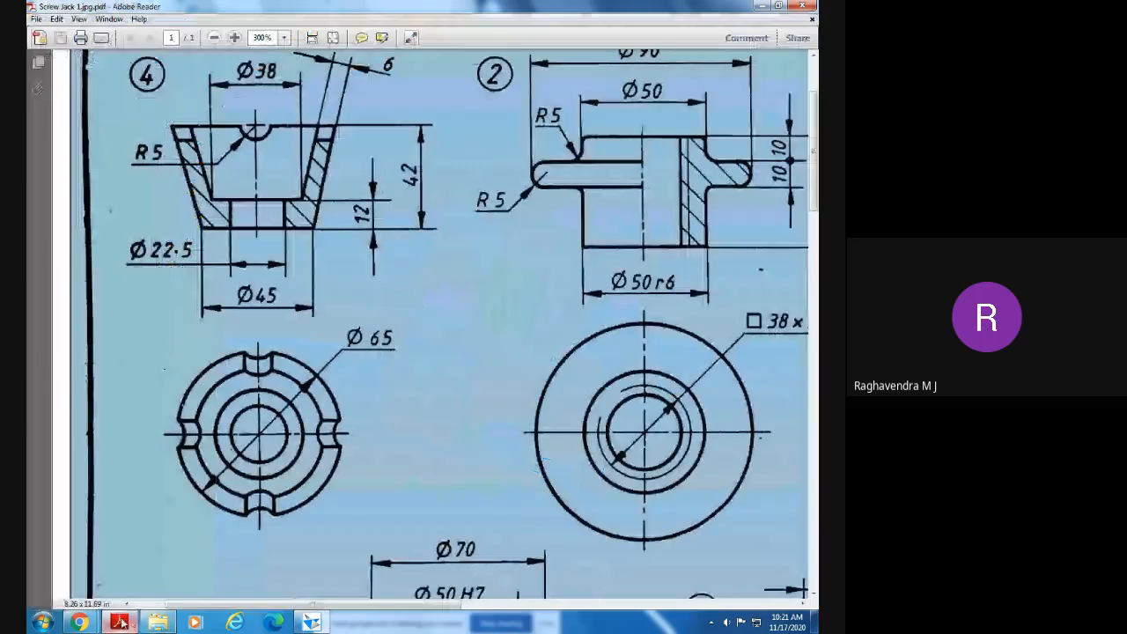
left_click(119, 621)
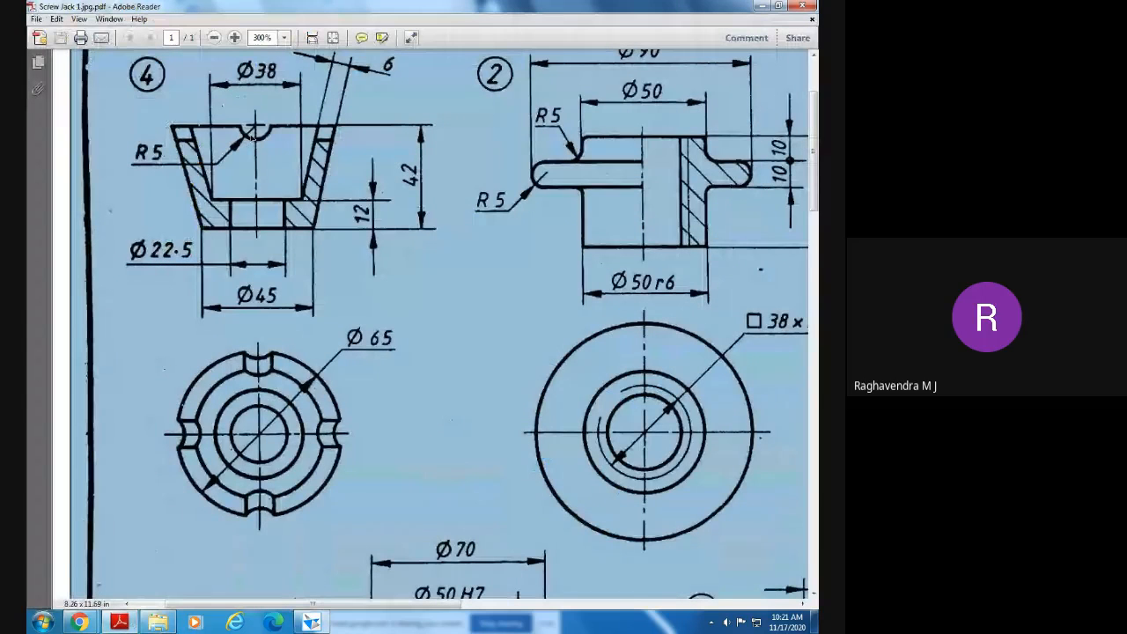
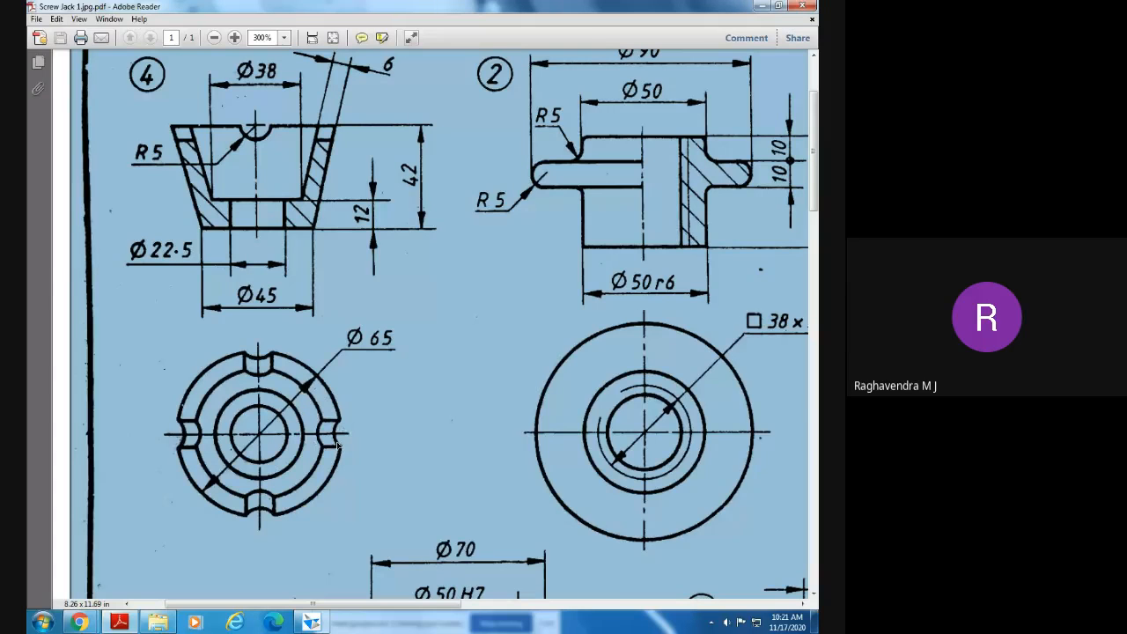
left_click(311, 623)
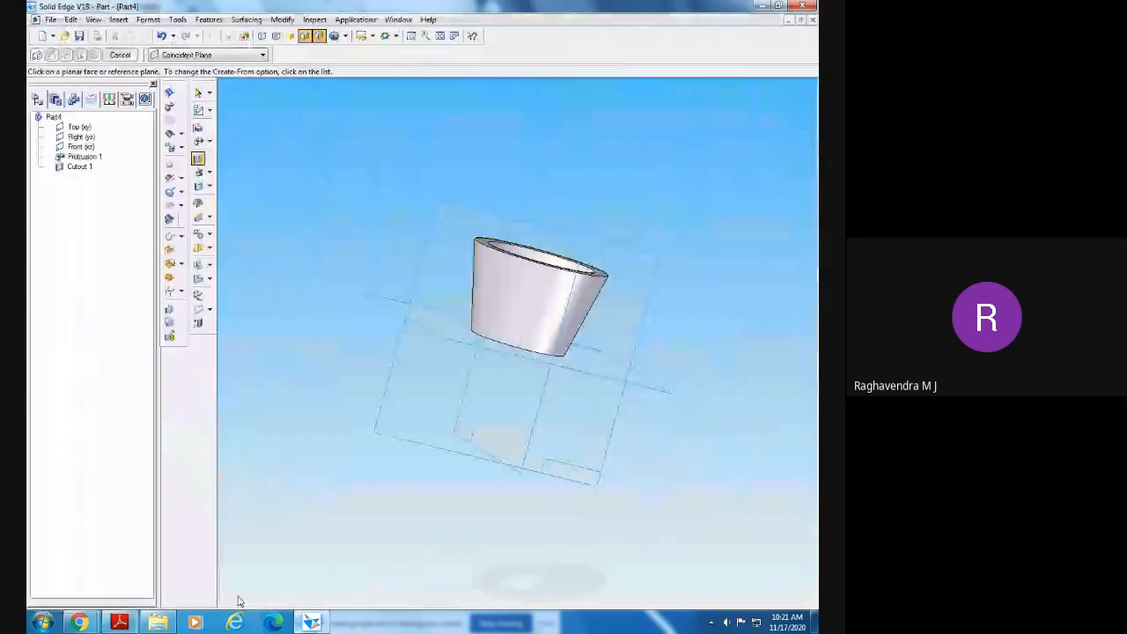
middle_click_drag(599, 450, 556, 480)
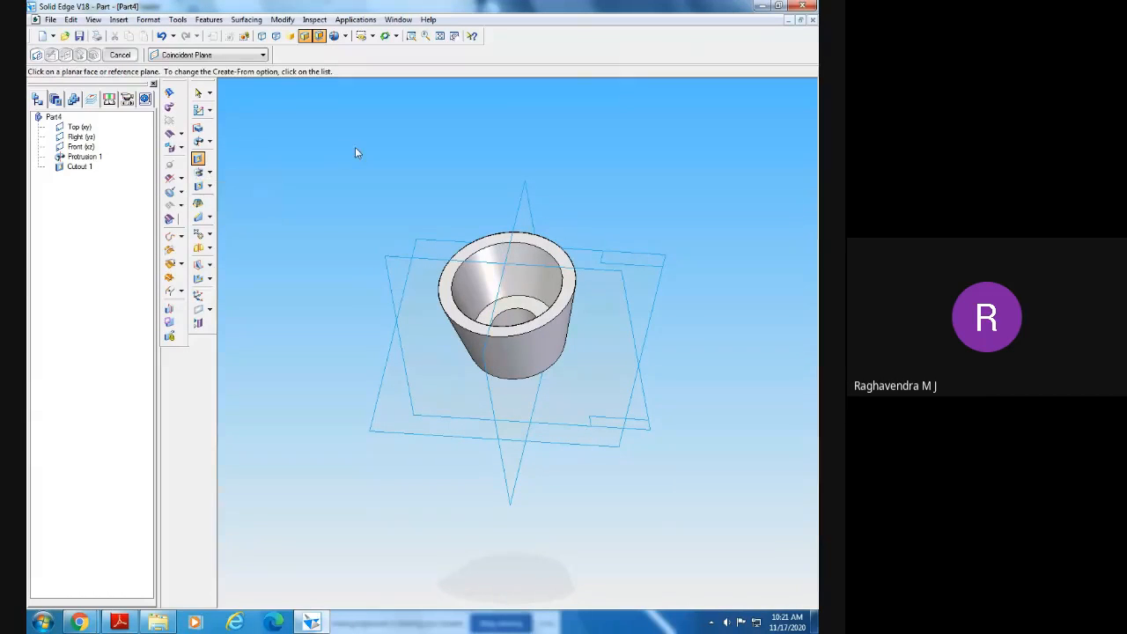
left_click(120, 621)
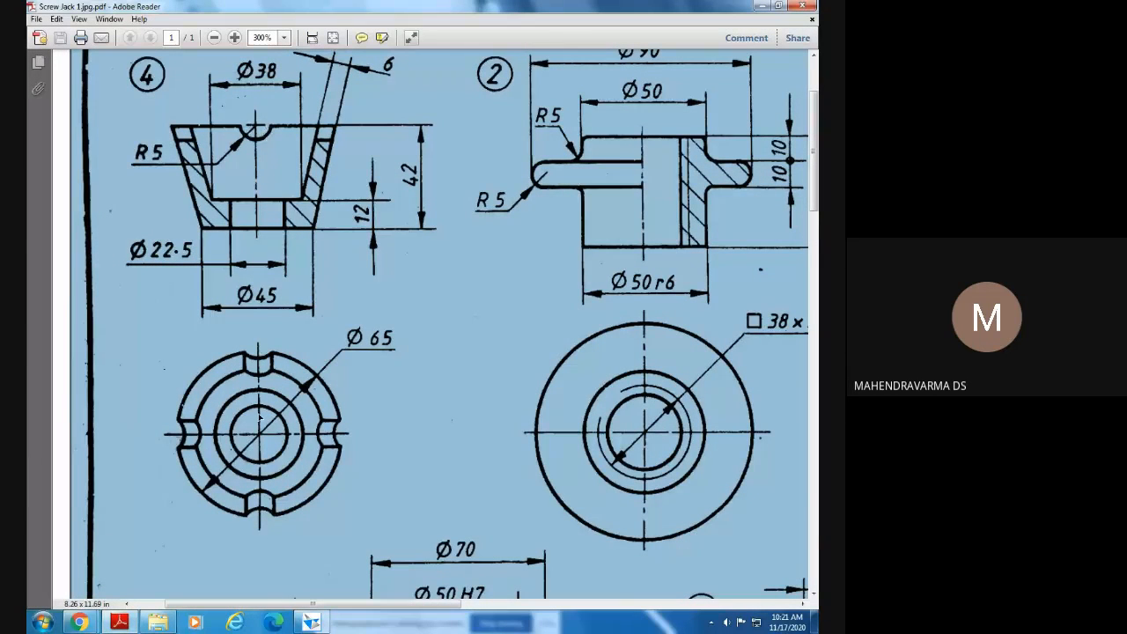
mouse_move(313, 623)
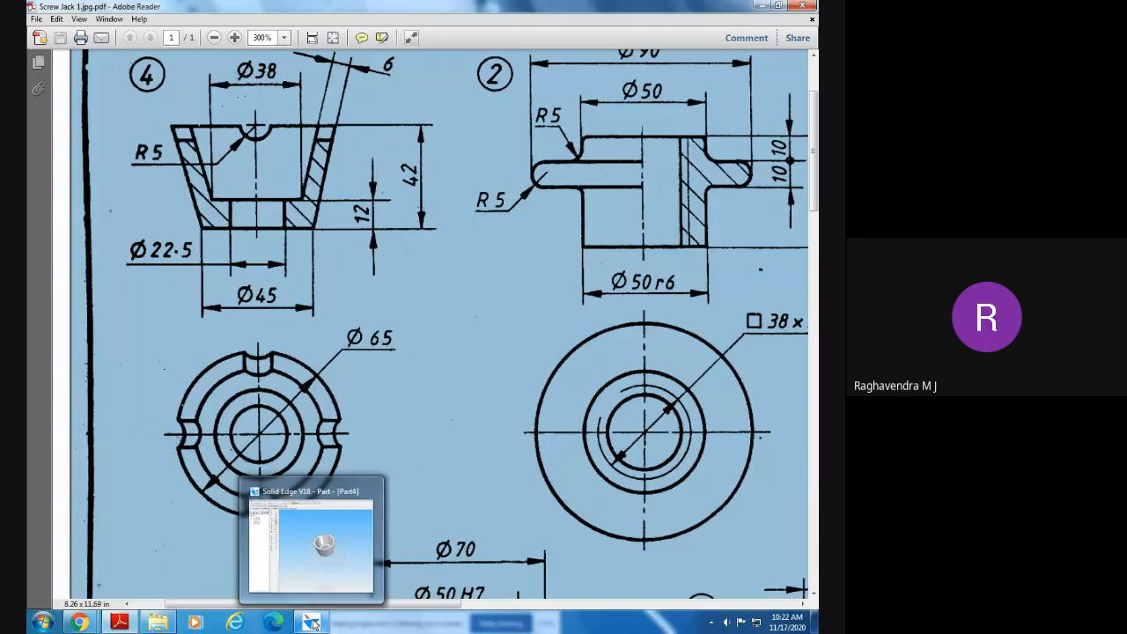
left_click(312, 622)
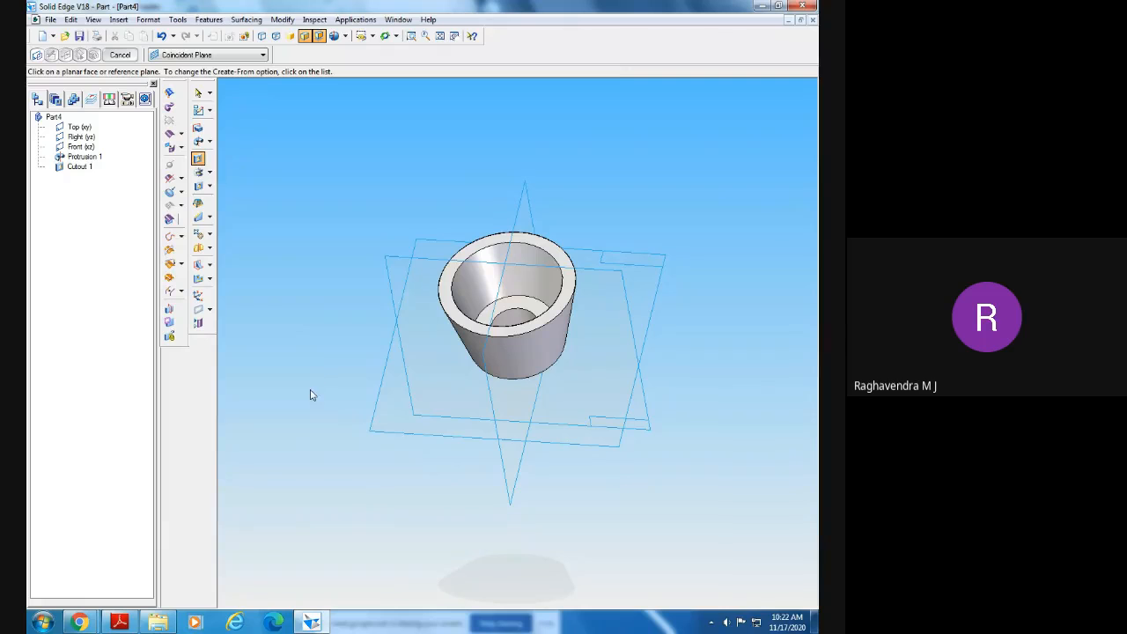
middle_click_drag(310, 396, 308, 361)
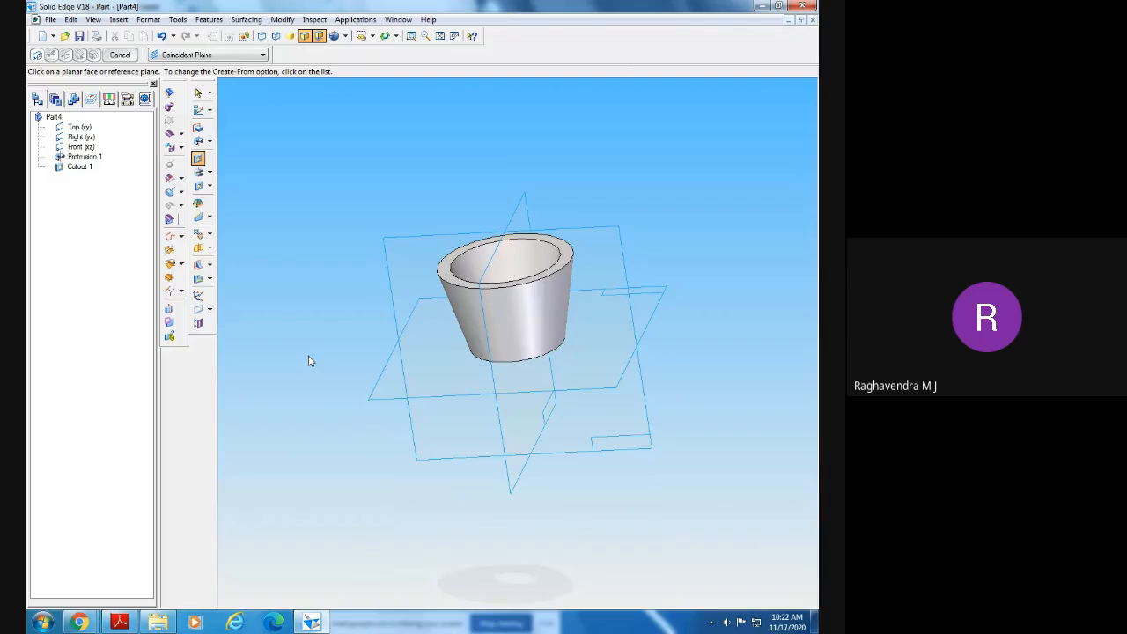
middle_click_drag(309, 361, 314, 385)
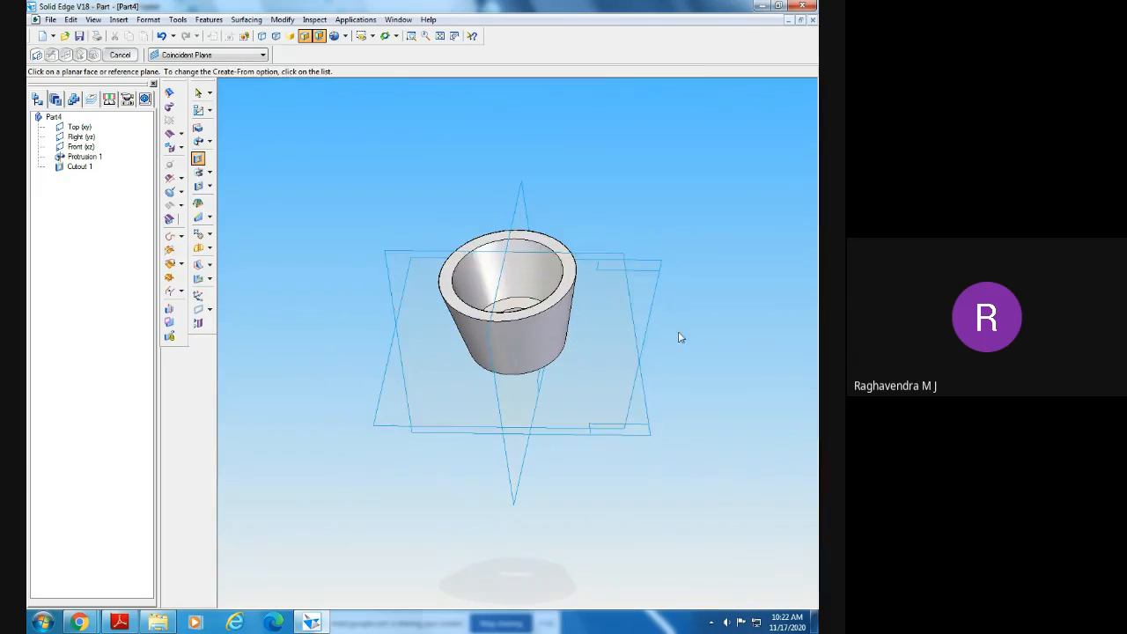
middle_click_drag(678, 332, 728, 418)
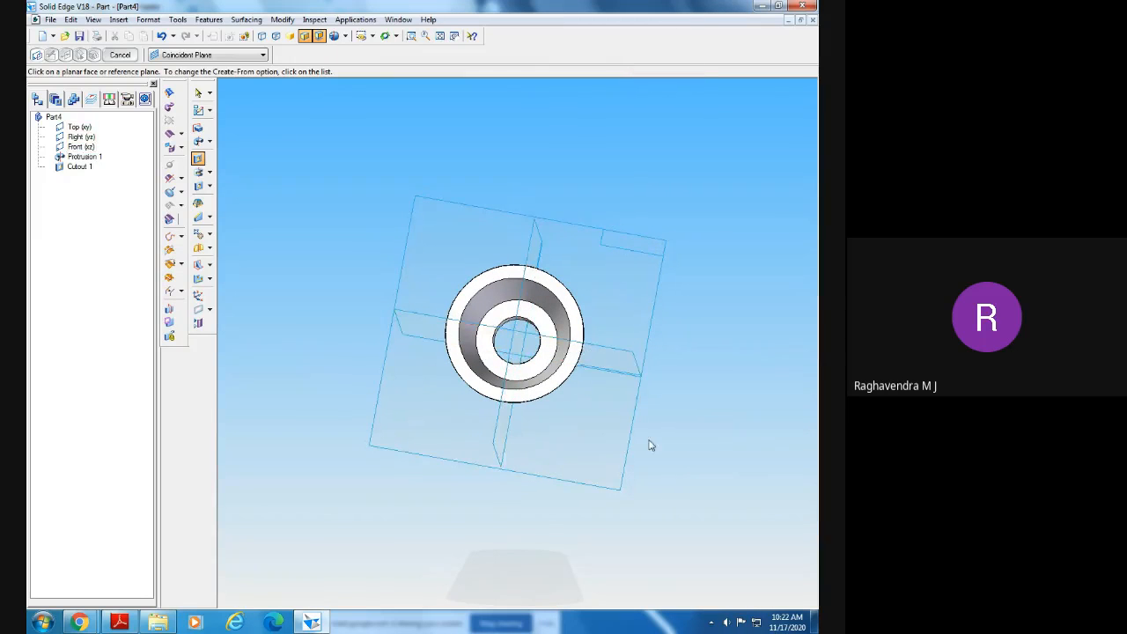
- Start a cutout on a vertical reference plane and sketch a 10 mm diameter circle centred on the cup's top rim edge at the axis
middle_click_drag(647, 446, 622, 352)
left_click(619, 348)
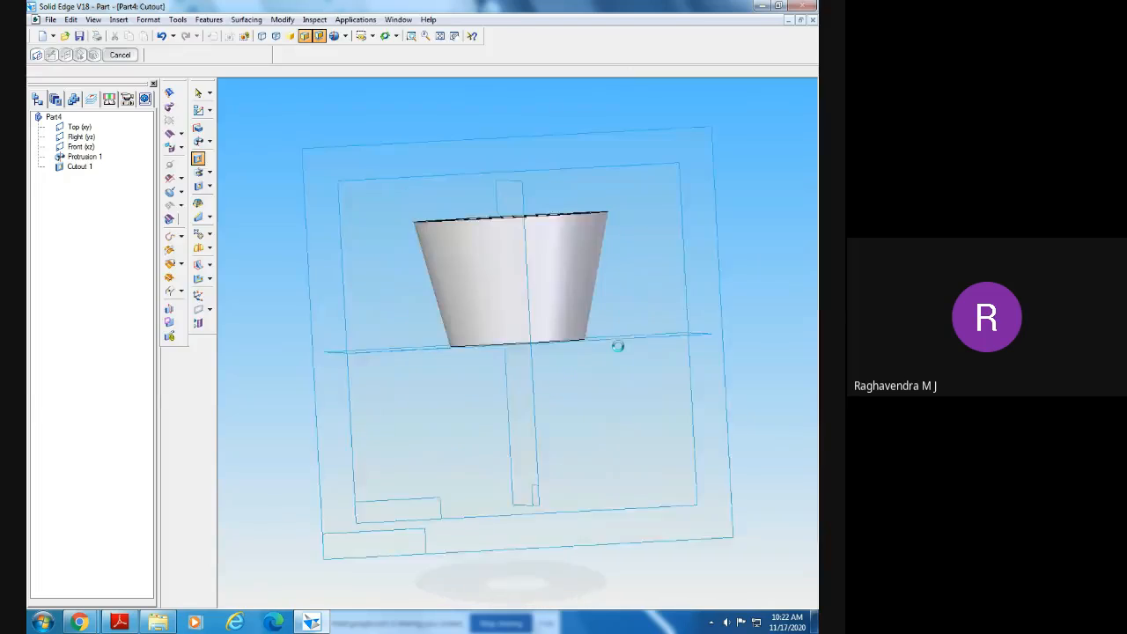
left_click(189, 148)
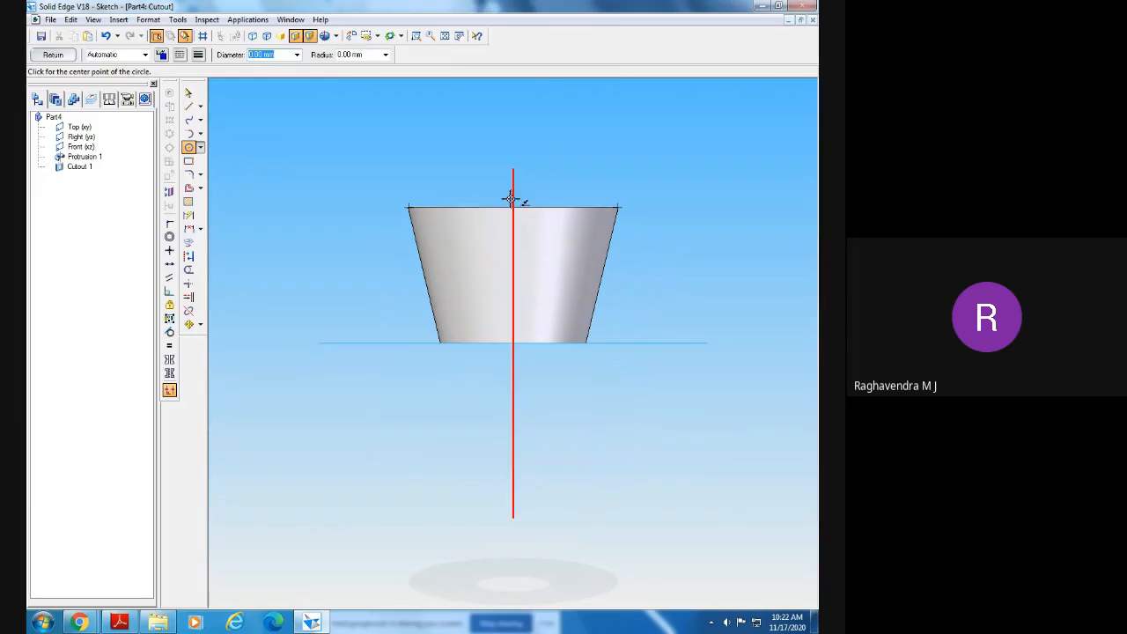
left_click(417, 37)
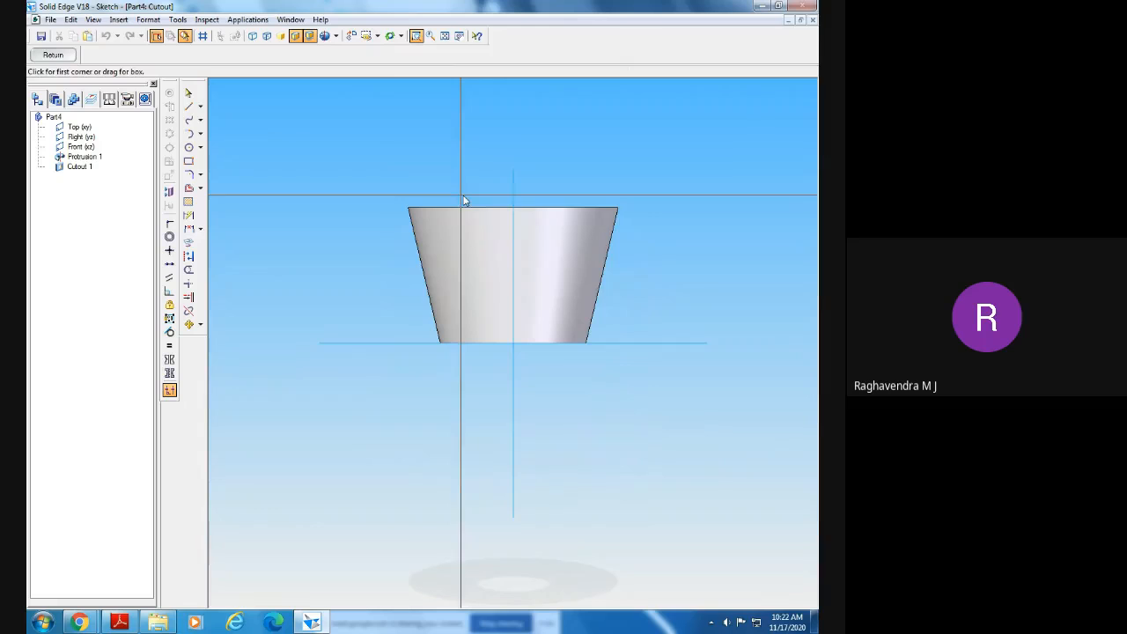
left_click(405, 168)
left_click(636, 280)
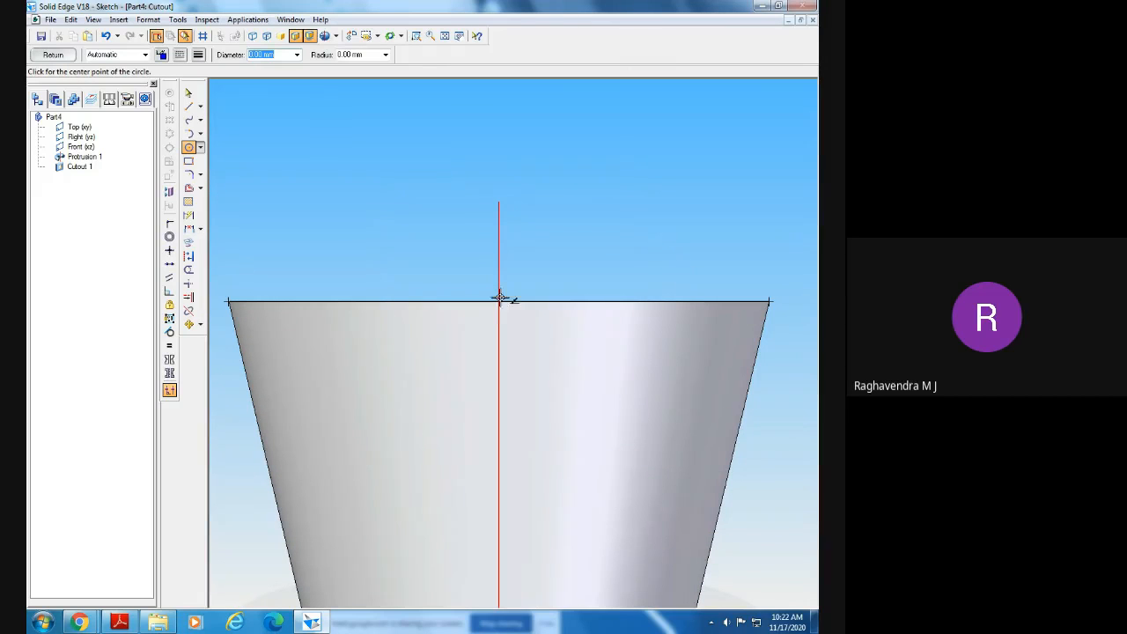
left_click(498, 301)
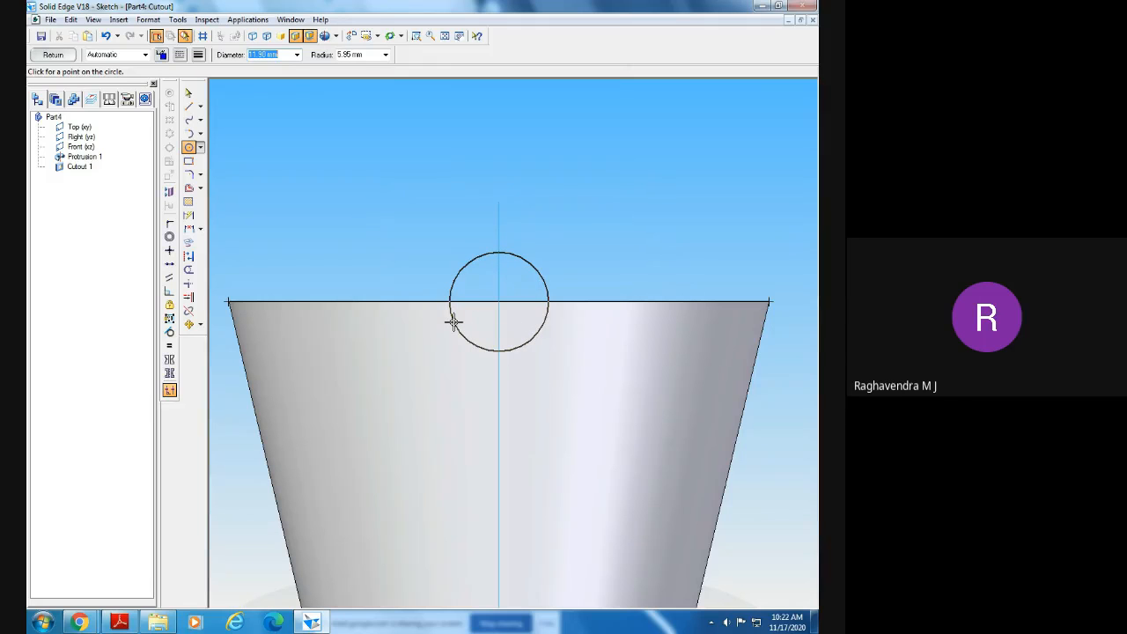
type("10")
key("Return")
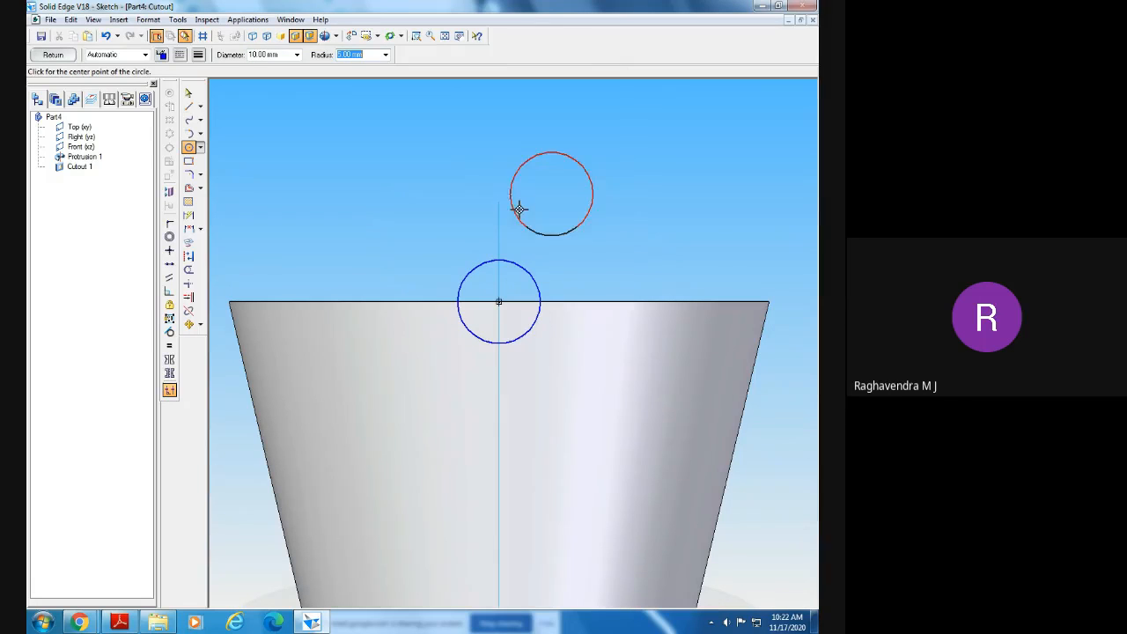
- Dimension the rim circle's diameter and finish the cutout sketch
left_click(189, 214)
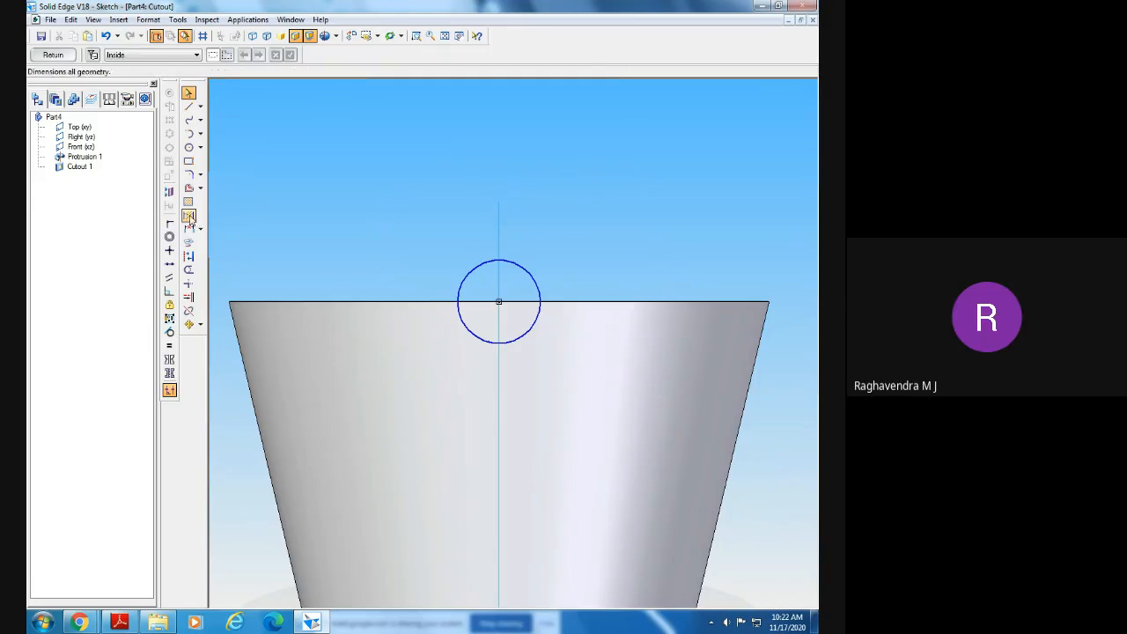
left_click(518, 282)
left_click(560, 226)
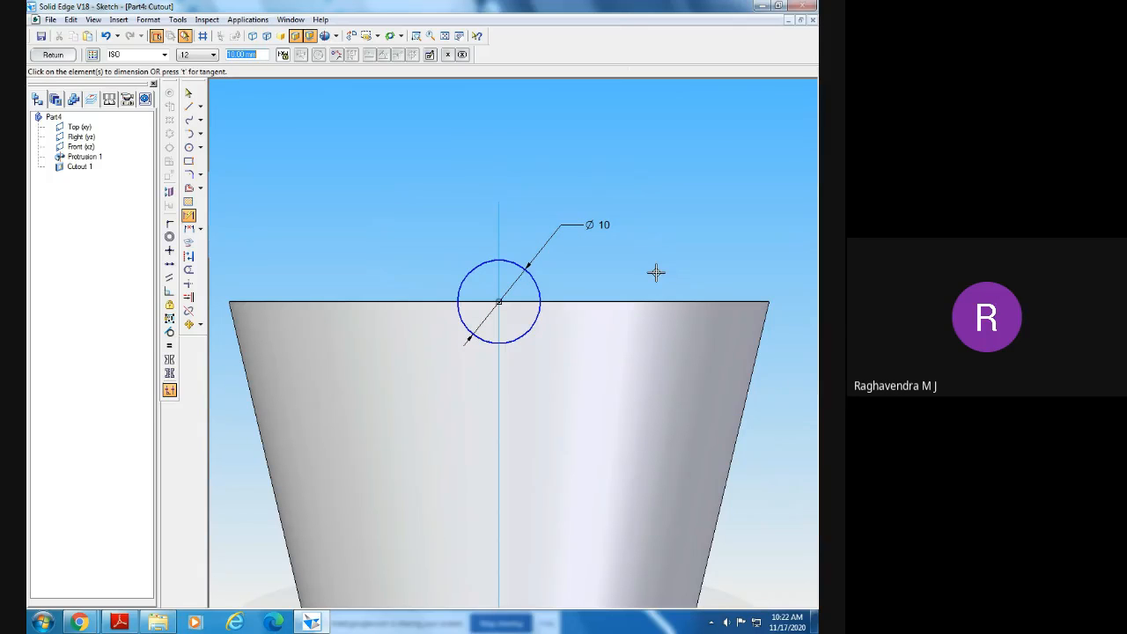
left_click(55, 55)
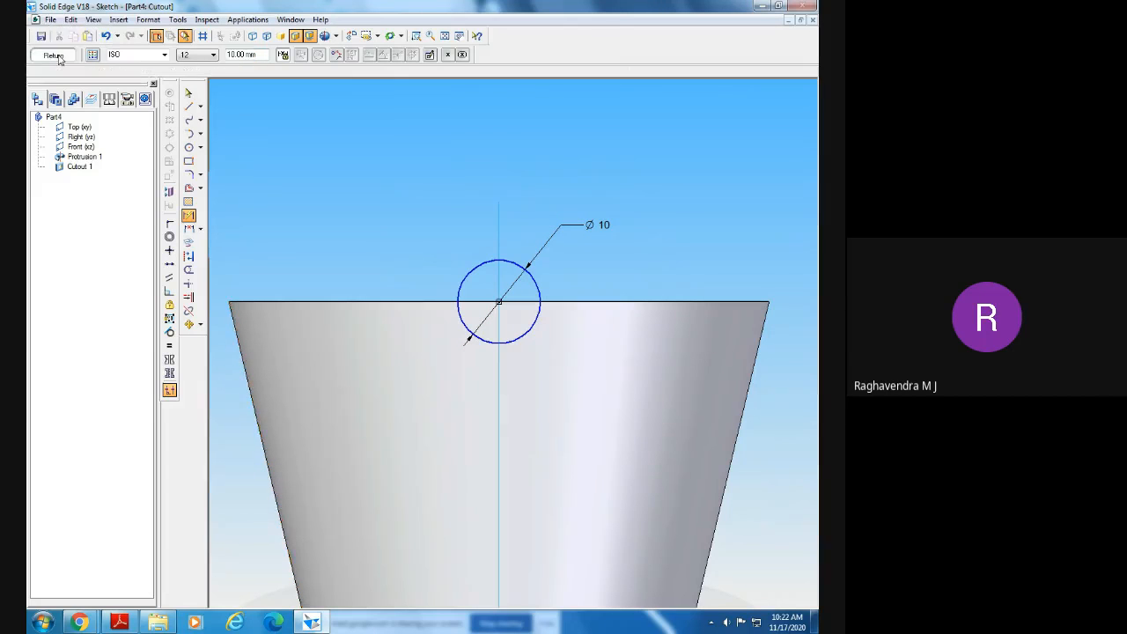
- Extend the notch cutout symmetrically through both sides of the rim by about 197 mm in total and finish the feature
middle_click_drag(346, 432, 341, 464)
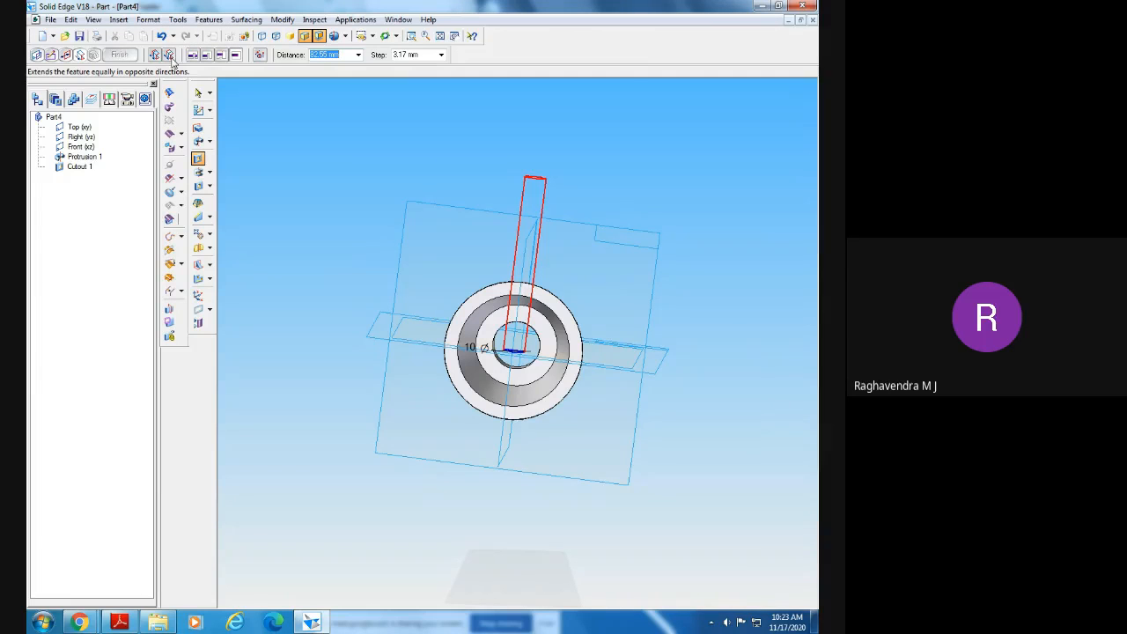
left_click(171, 55)
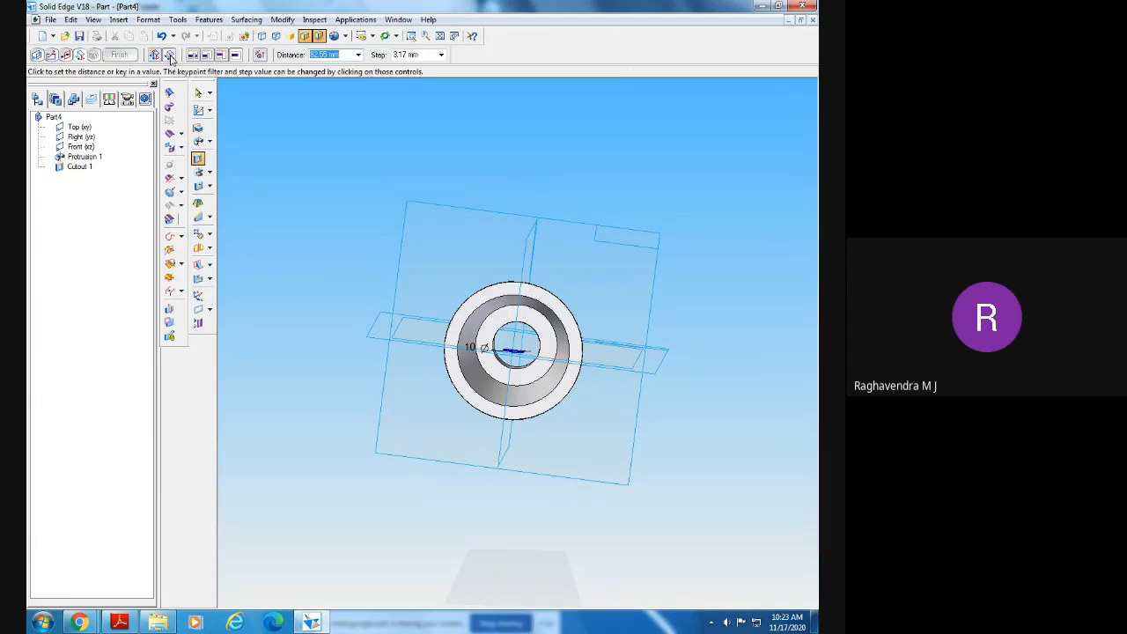
left_click(444, 129)
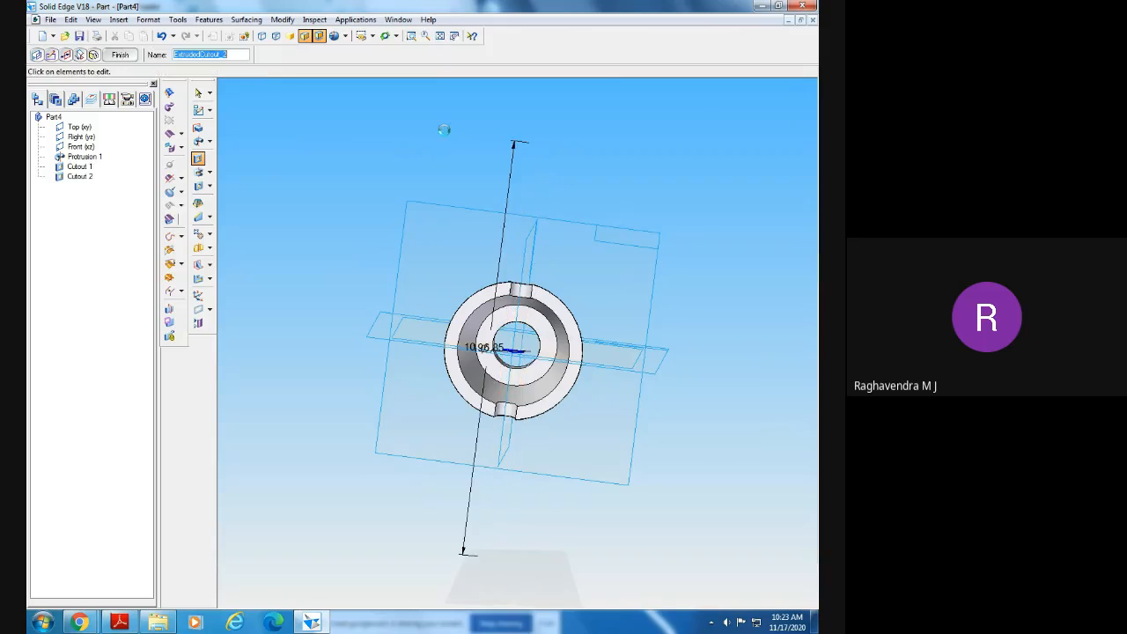
left_click(119, 54)
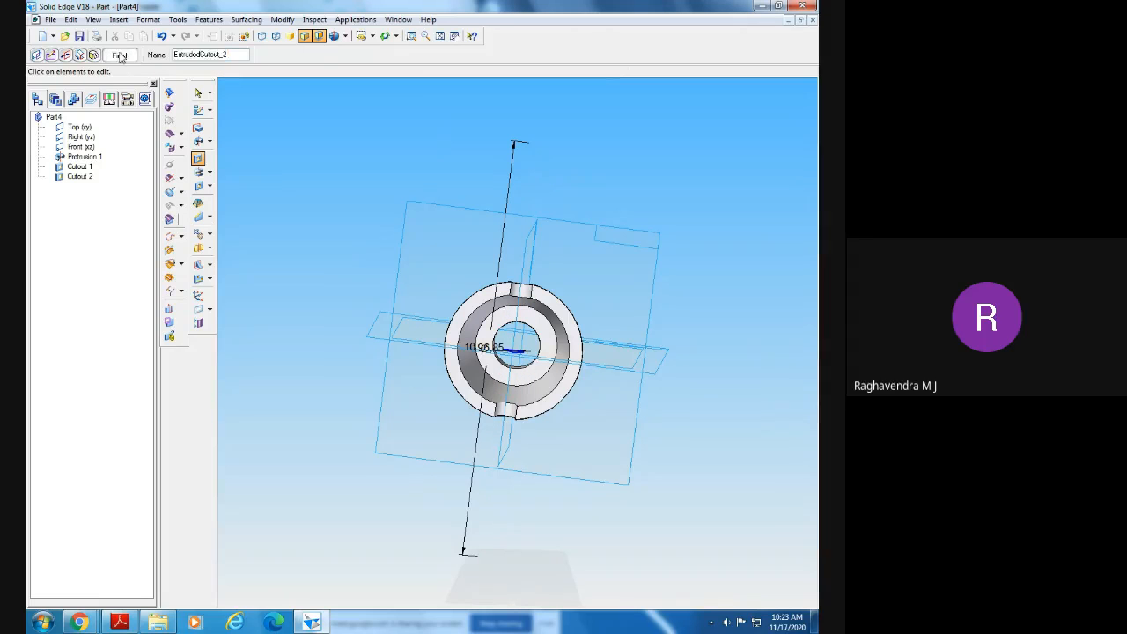
- Sketch a 10 mm diameter circle centred on the rim edge at the axis, on the vertical plane perpendicular to the first notch sketch, and finish the sketch
middle_click_drag(296, 202, 276, 116)
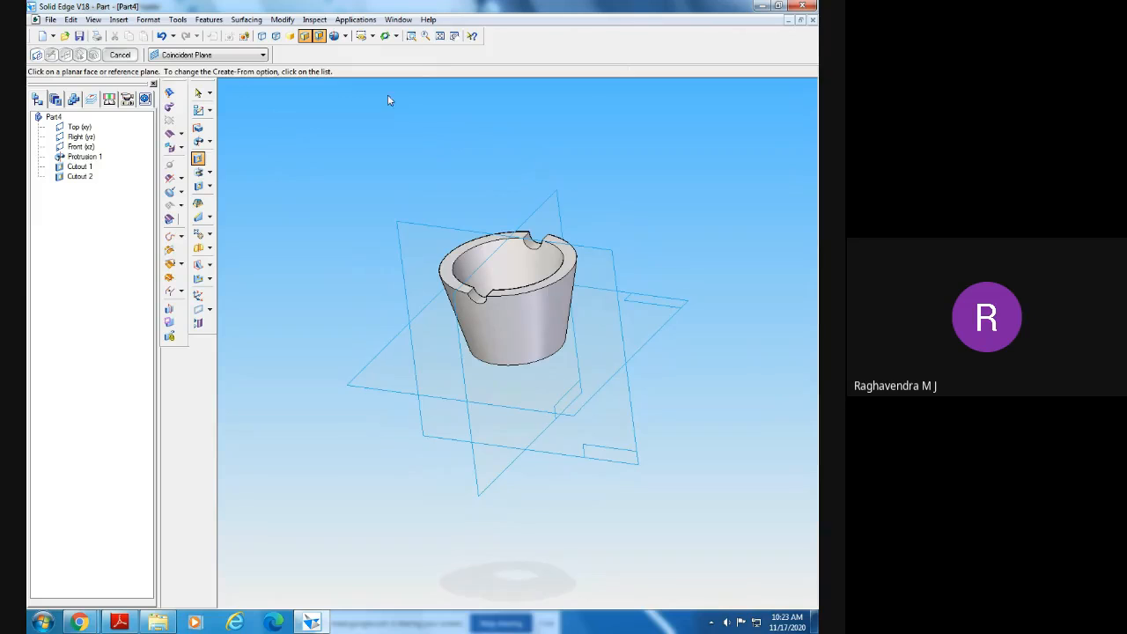
left_click(411, 35)
left_click_drag(386, 213, 674, 388)
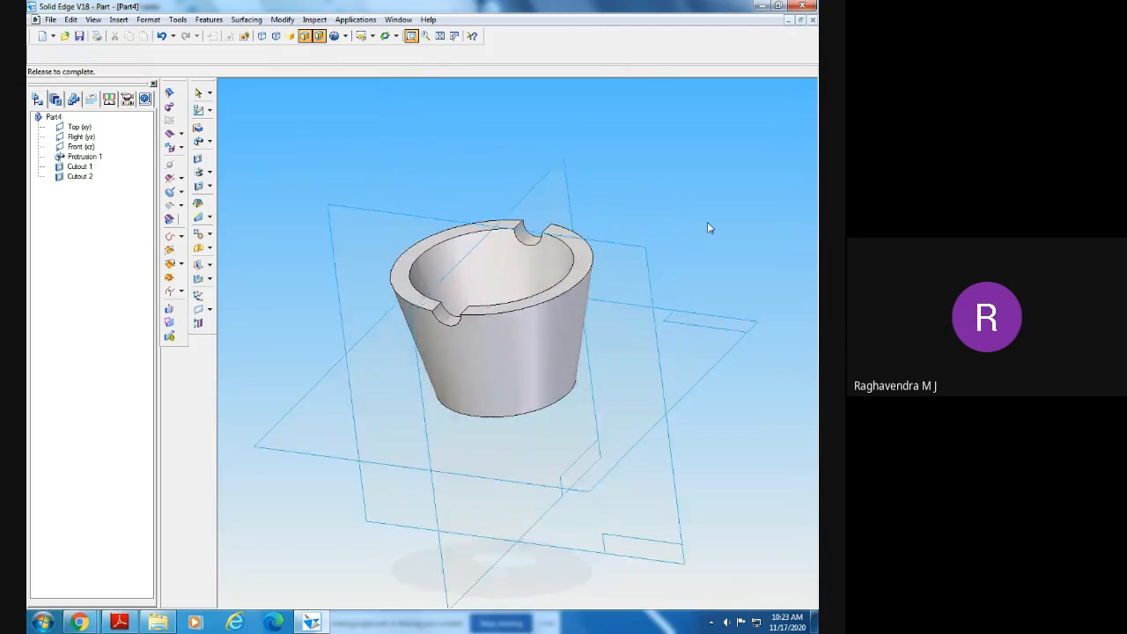
mouse_move(734, 278)
middle_mouse_down()
mouse_move(748, 334)
mouse_move(737, 344)
mouse_move(712, 321)
mouse_move(724, 278)
middle_mouse_up()
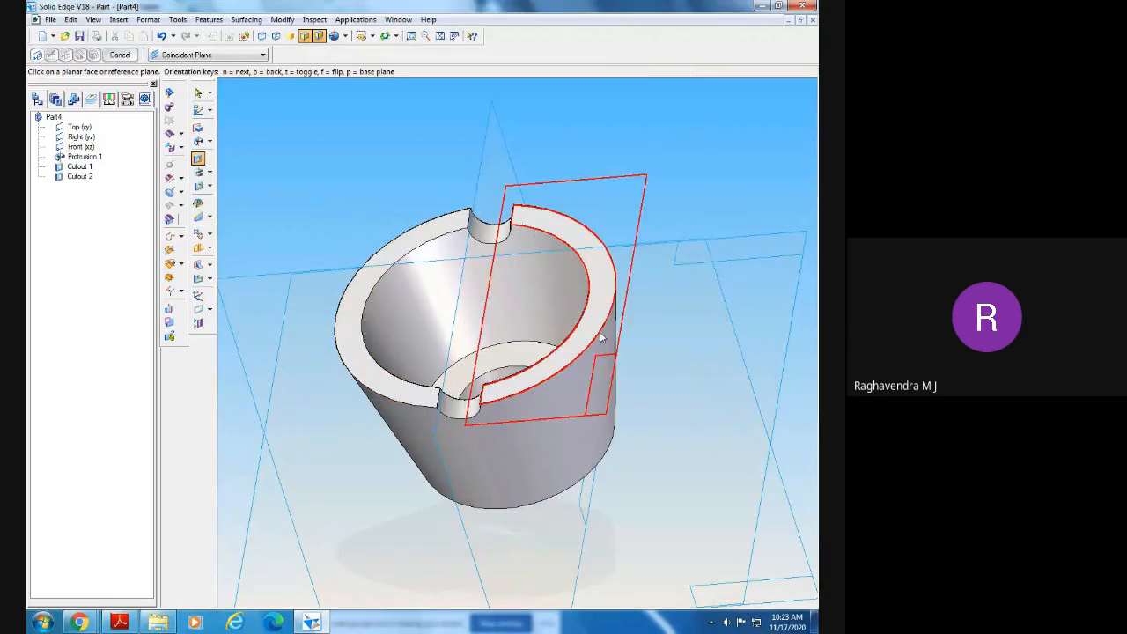
left_click(441, 36)
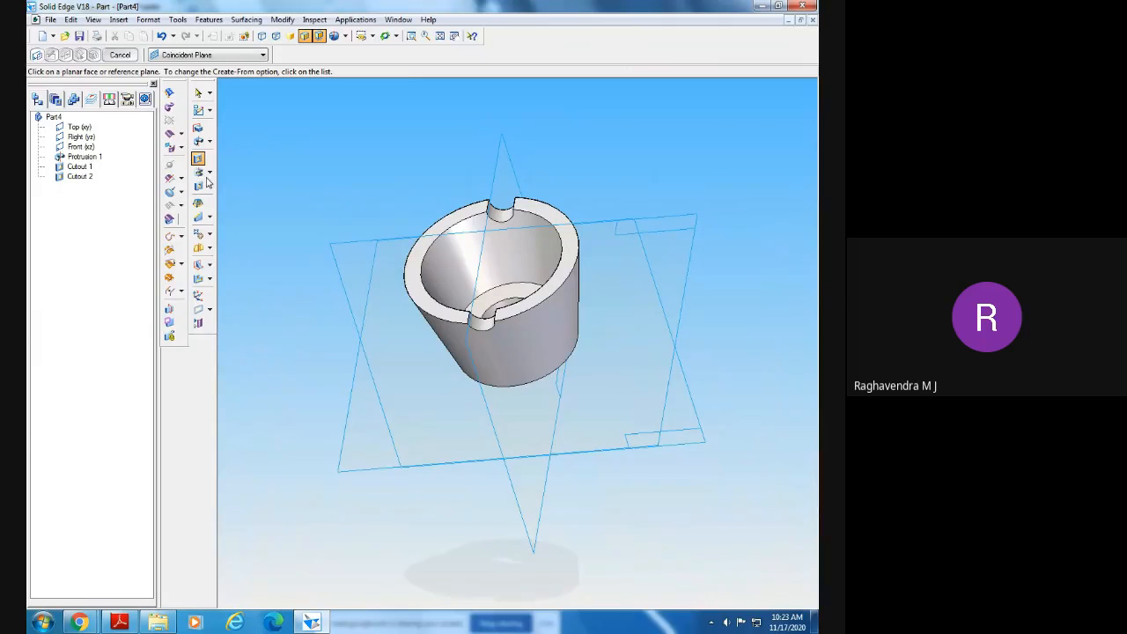
middle_click_drag(280, 406, 288, 418)
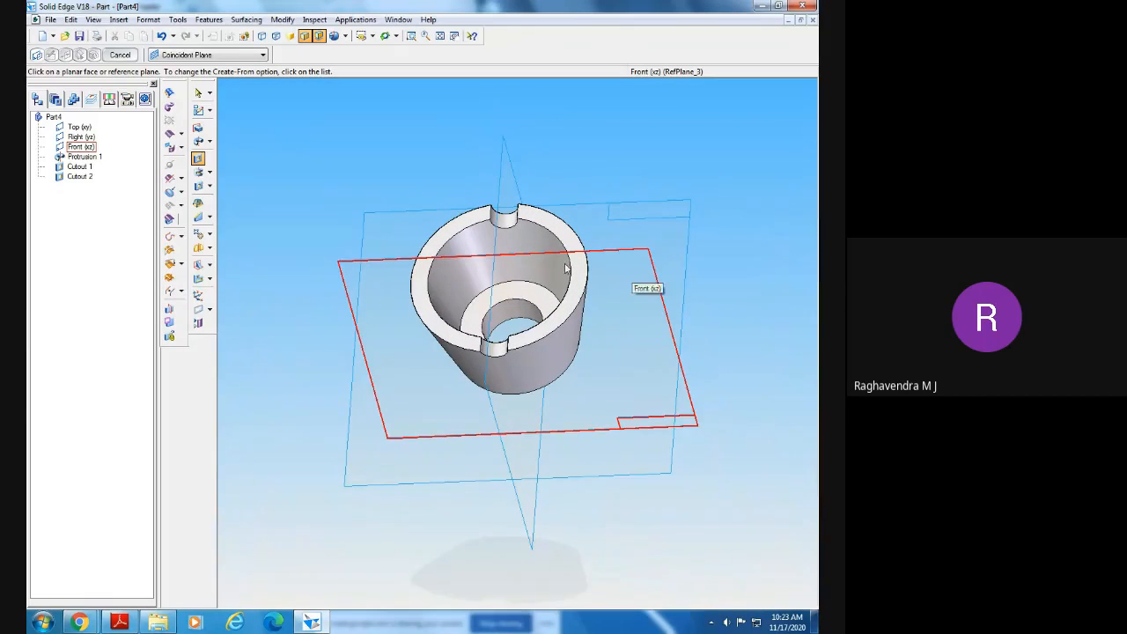
left_click(497, 281)
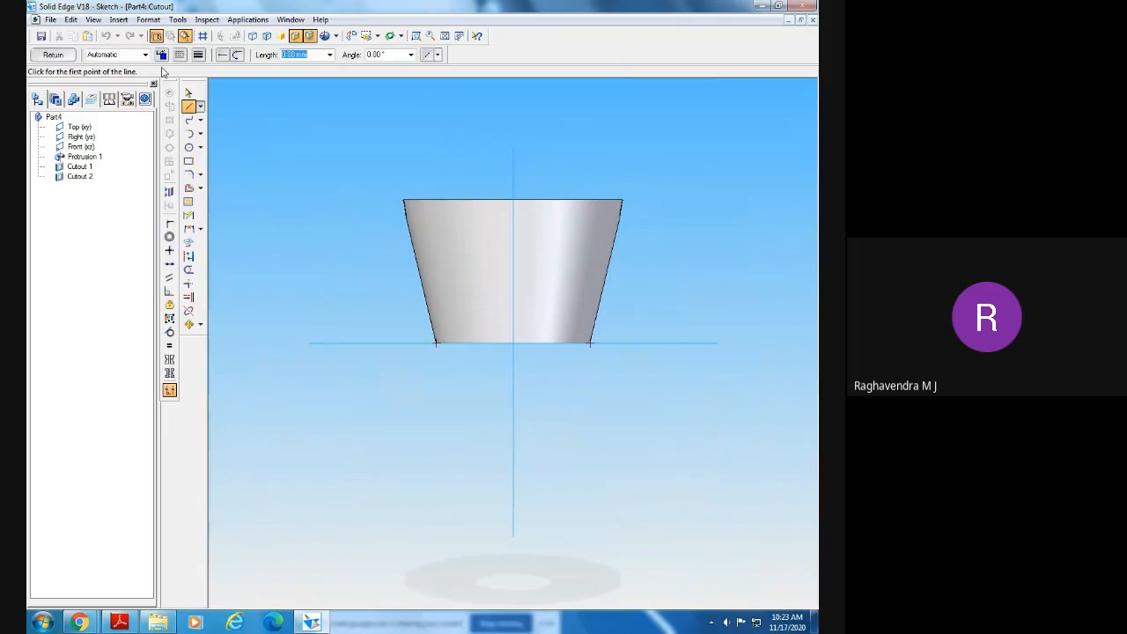
left_click(188, 147)
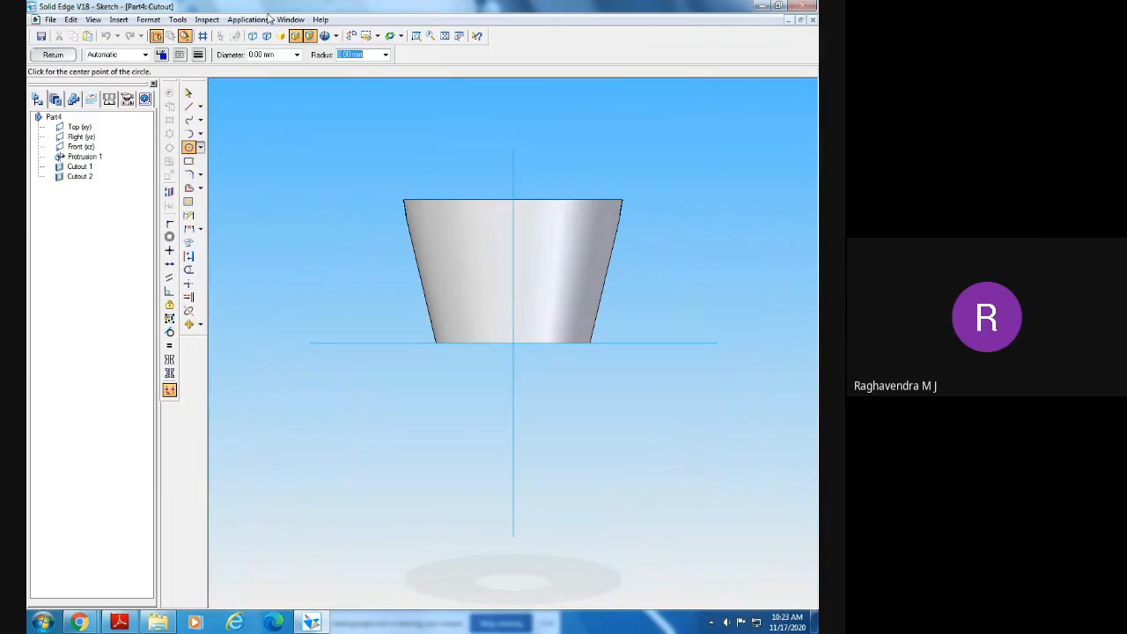
left_click(513, 200)
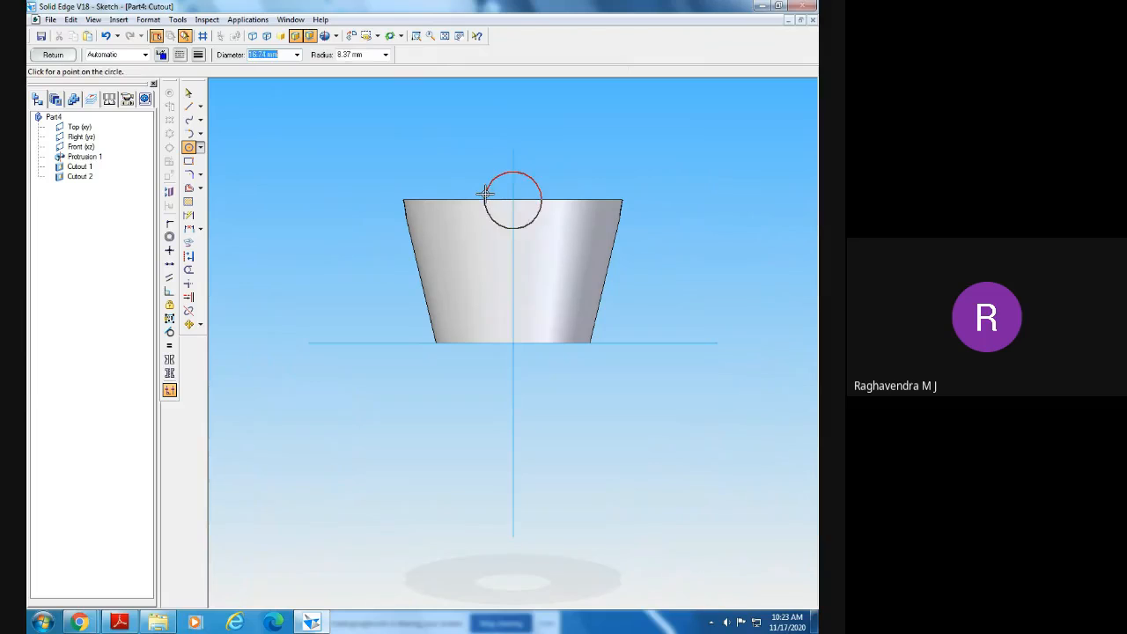
type("10")
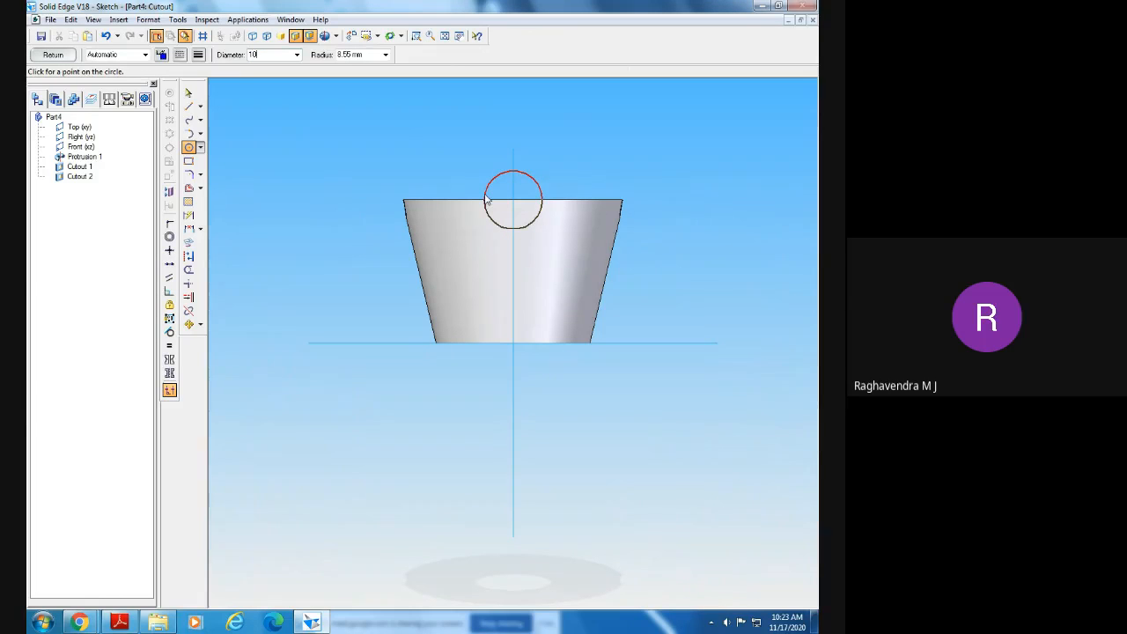
key("Return")
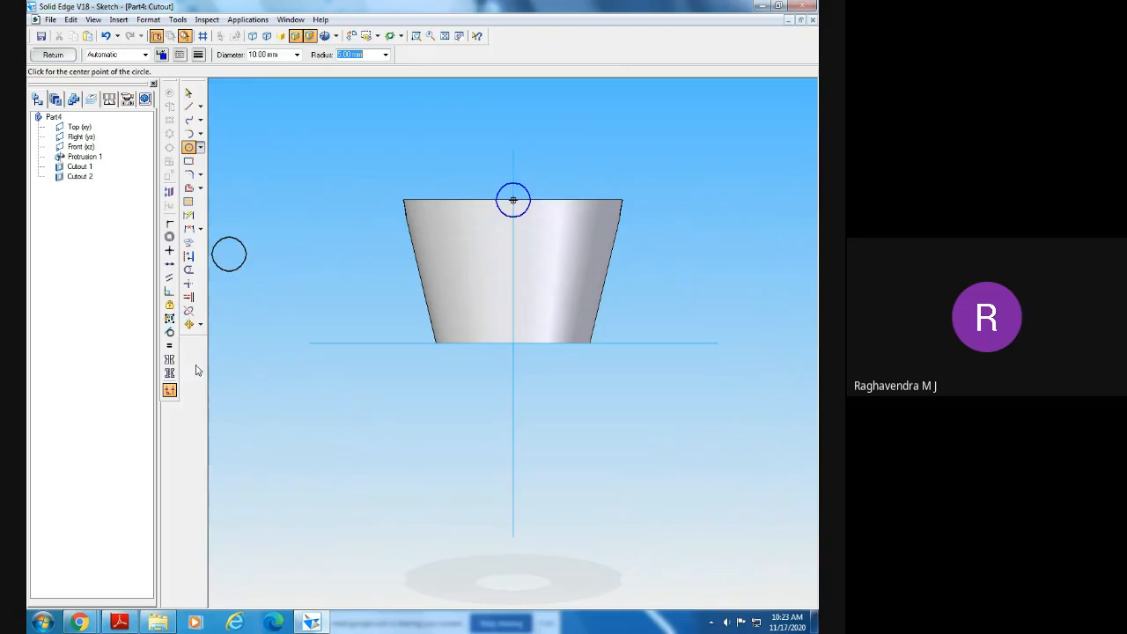
left_click(53, 56)
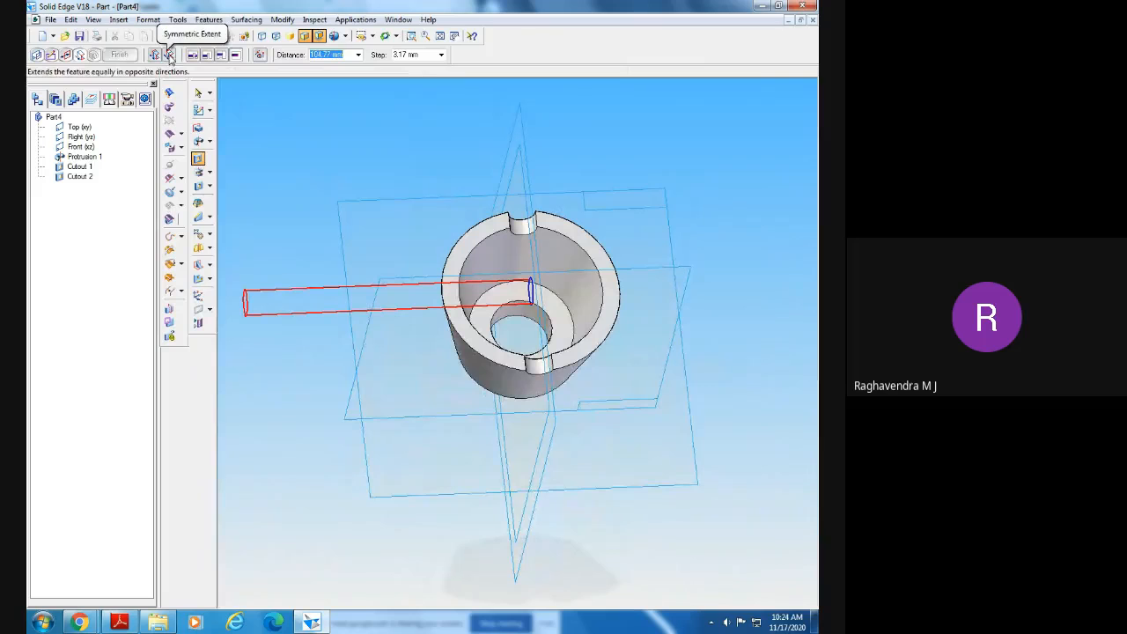
- Extend the second notch cutout symmetrically across the rim by about 184 mm in total and finish the feature
middle_click_drag(424, 275, 465, 286)
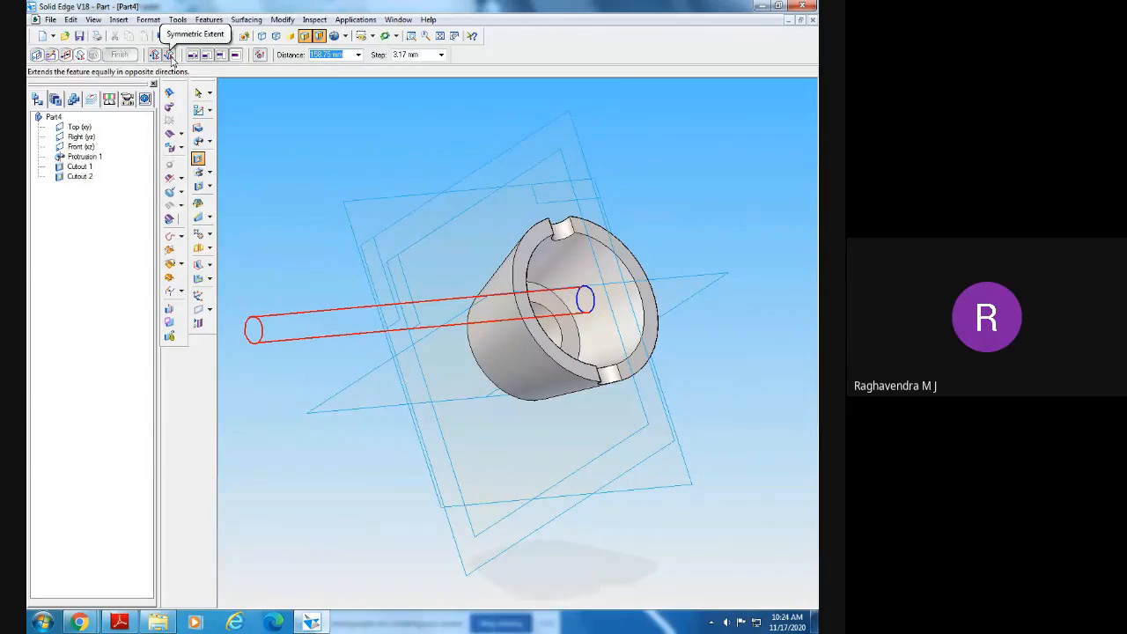
left_click(169, 54)
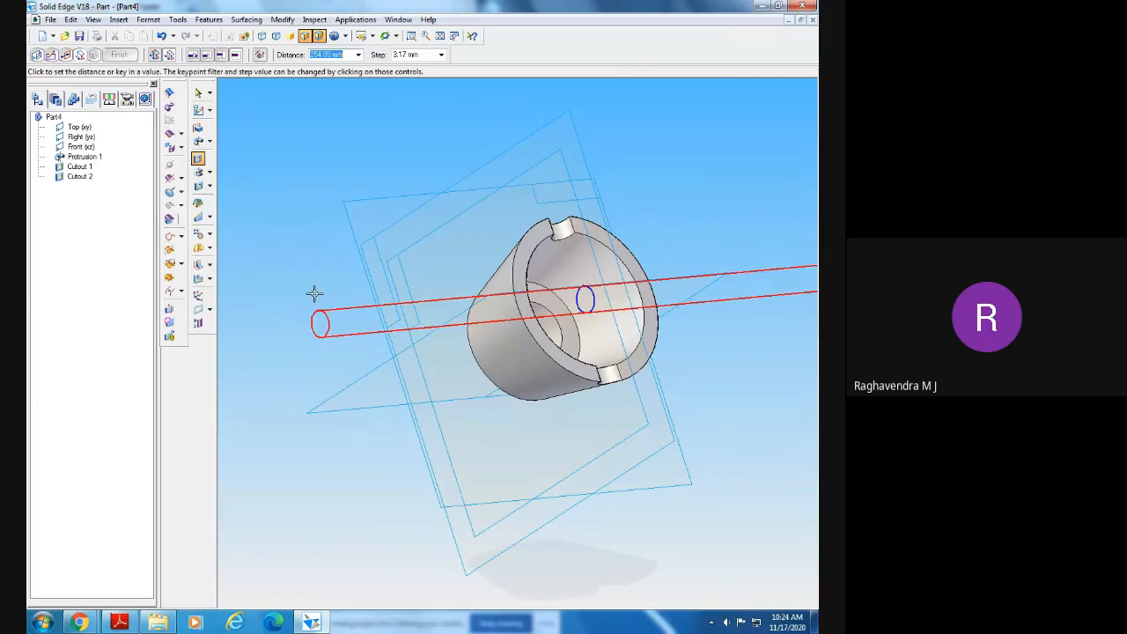
middle_click_drag(391, 328, 355, 335)
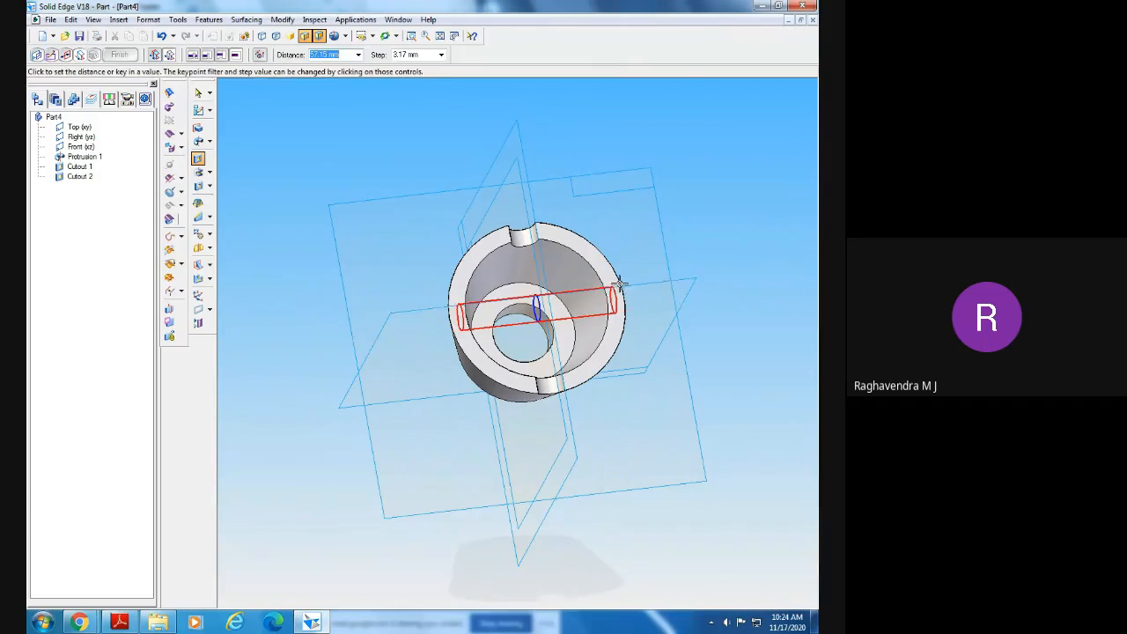
left_click(290, 366)
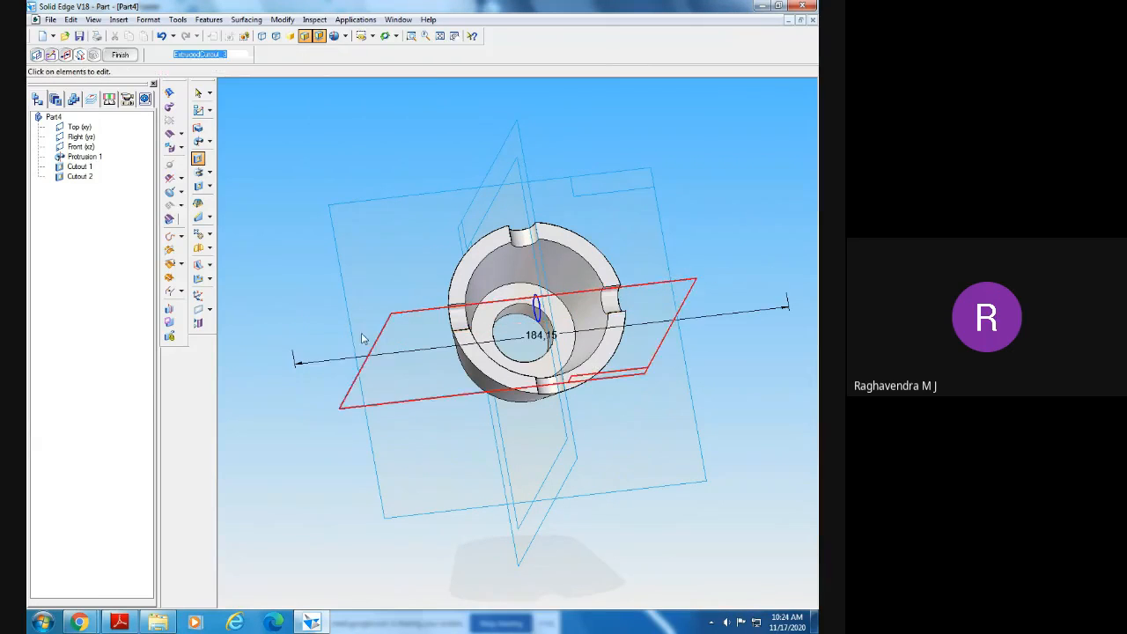
left_click(121, 56)
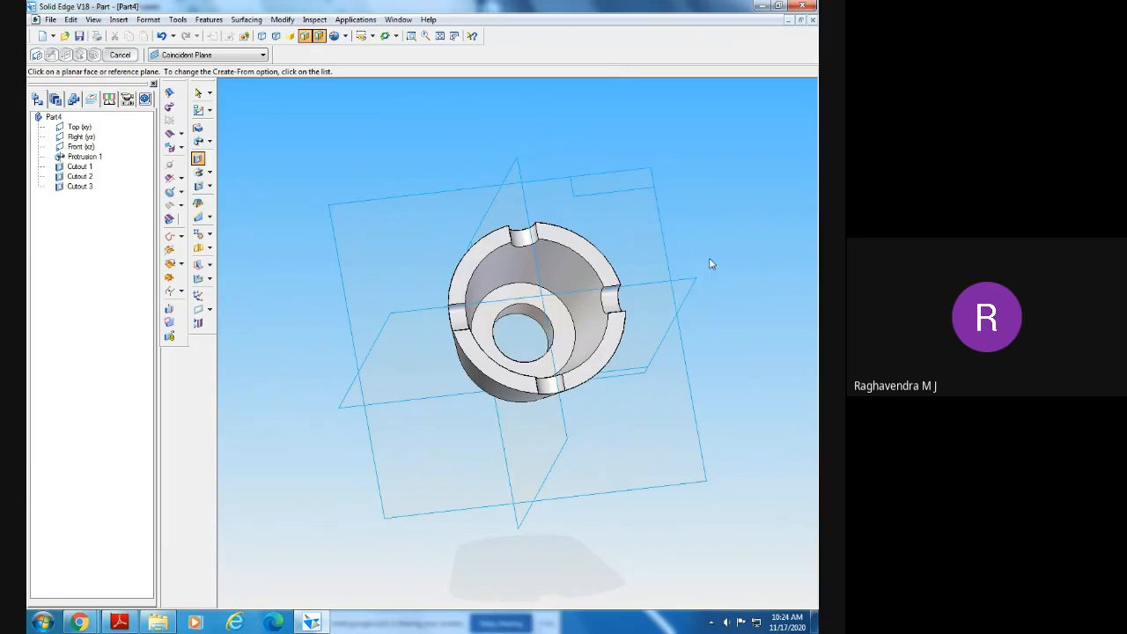
- Compare the cup's top view and its four rim notches with part 4 in the Adobe Reader drawing
middle_click_drag(748, 356, 652, 381)
left_click(373, 37)
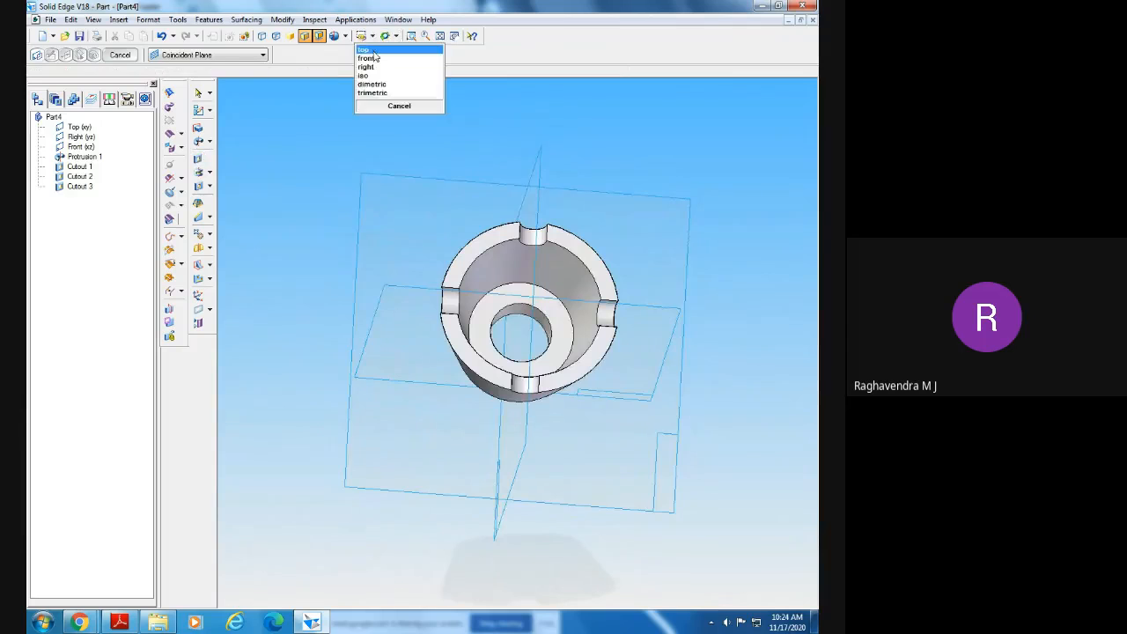
left_click(374, 52)
left_click(411, 35)
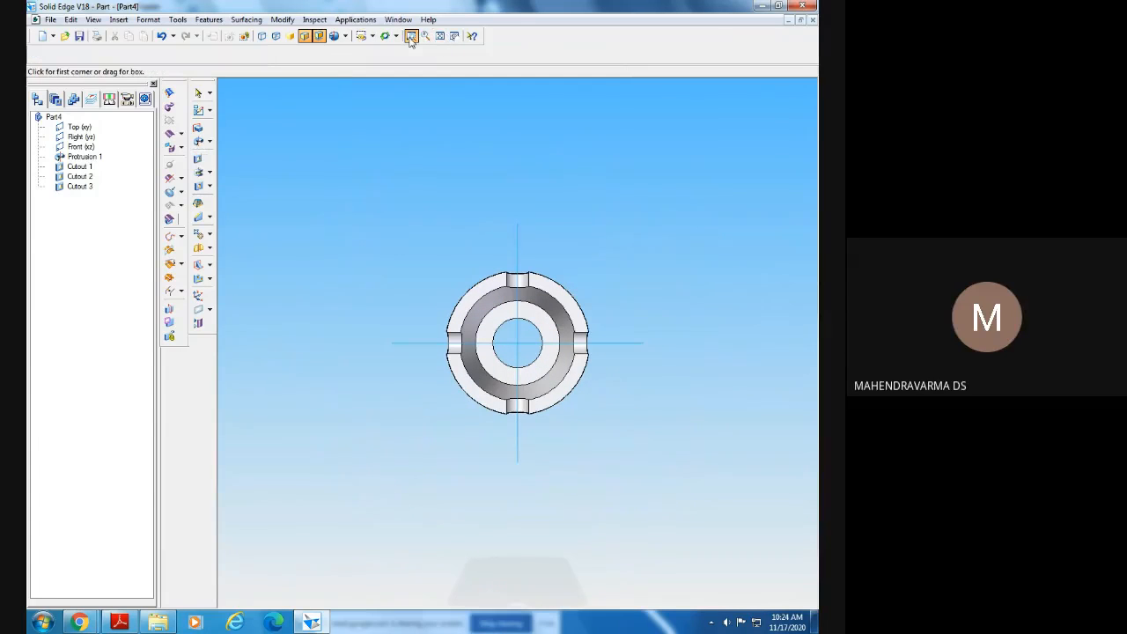
left_click_drag(411, 226, 688, 473)
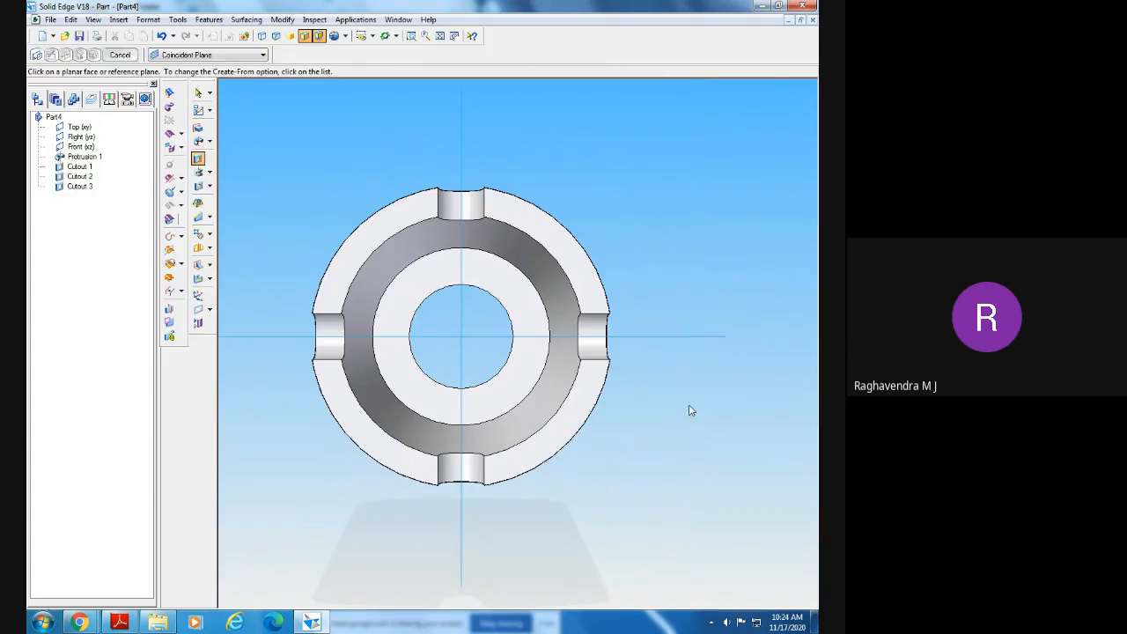
left_click(119, 623)
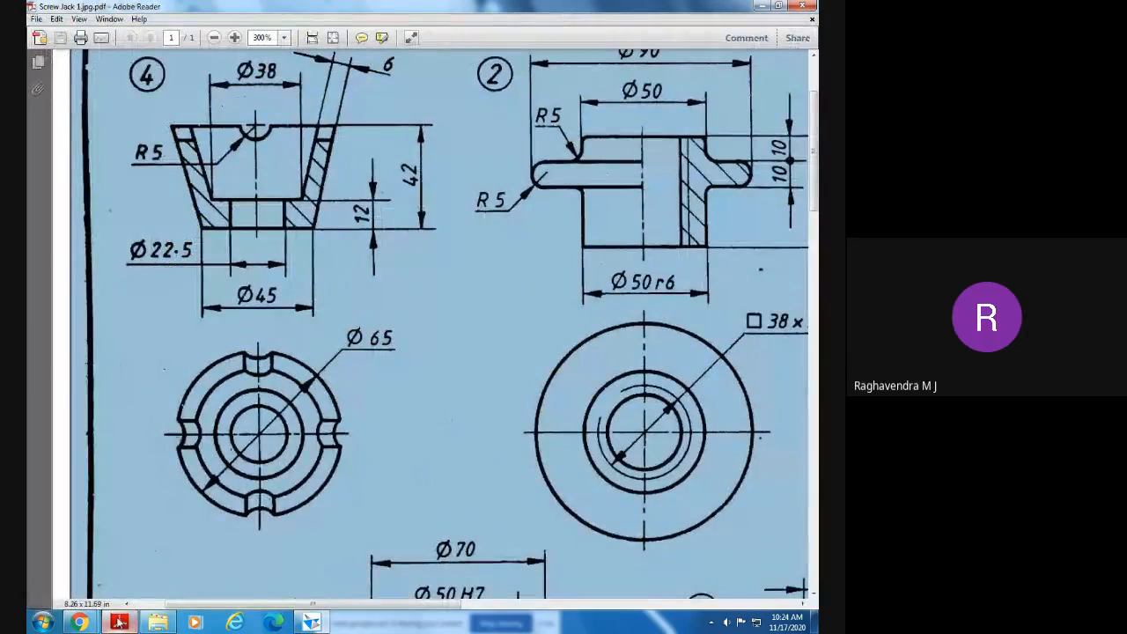
left_click(120, 622)
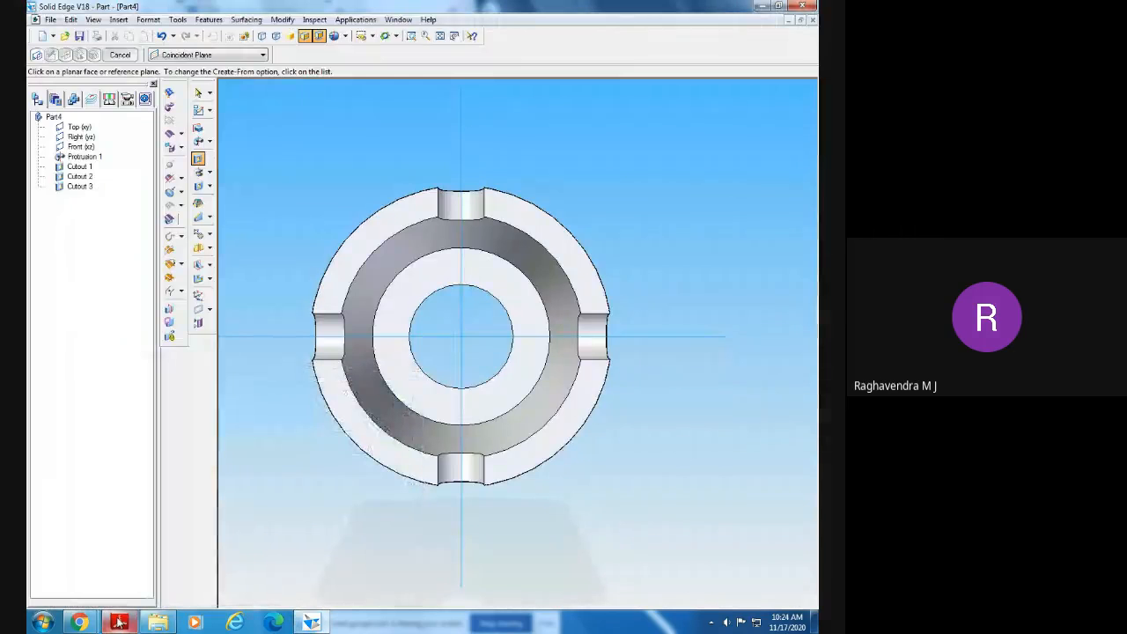
left_click(120, 622)
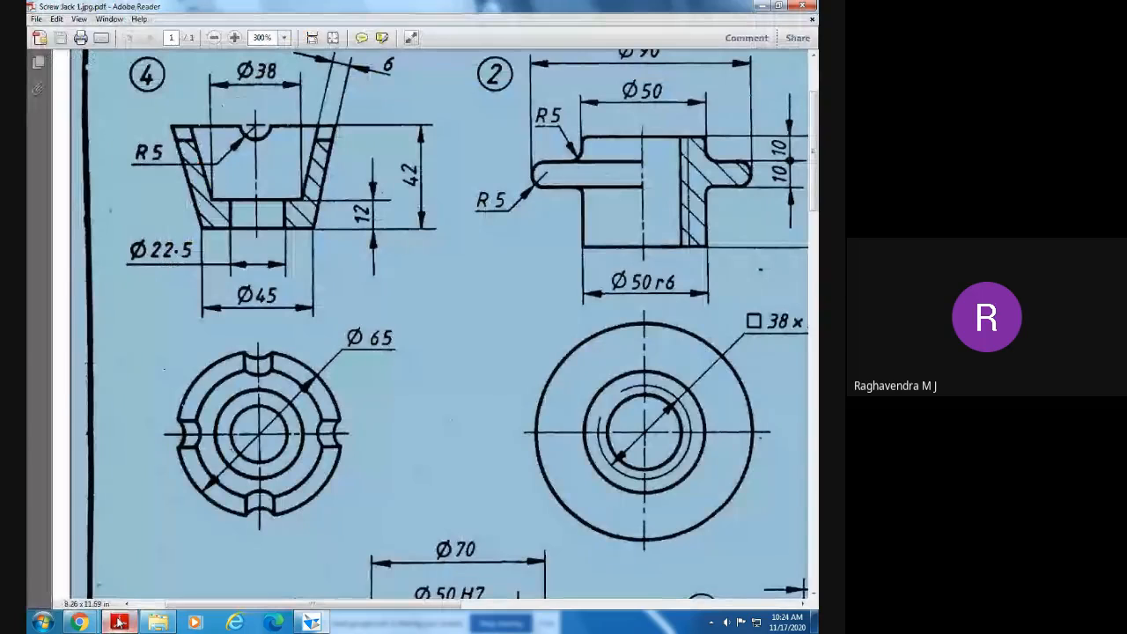
- Check the notched cup once more against the part 4 views in the Adobe Reader drawing and return to Solid Edge
left_click(120, 623)
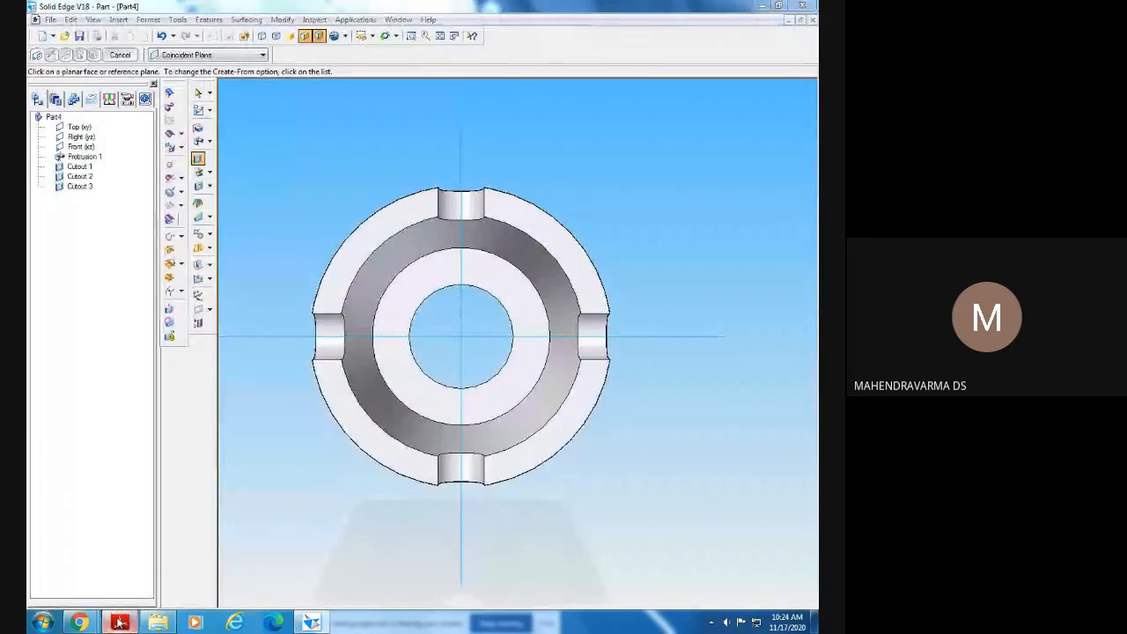
left_click(119, 622)
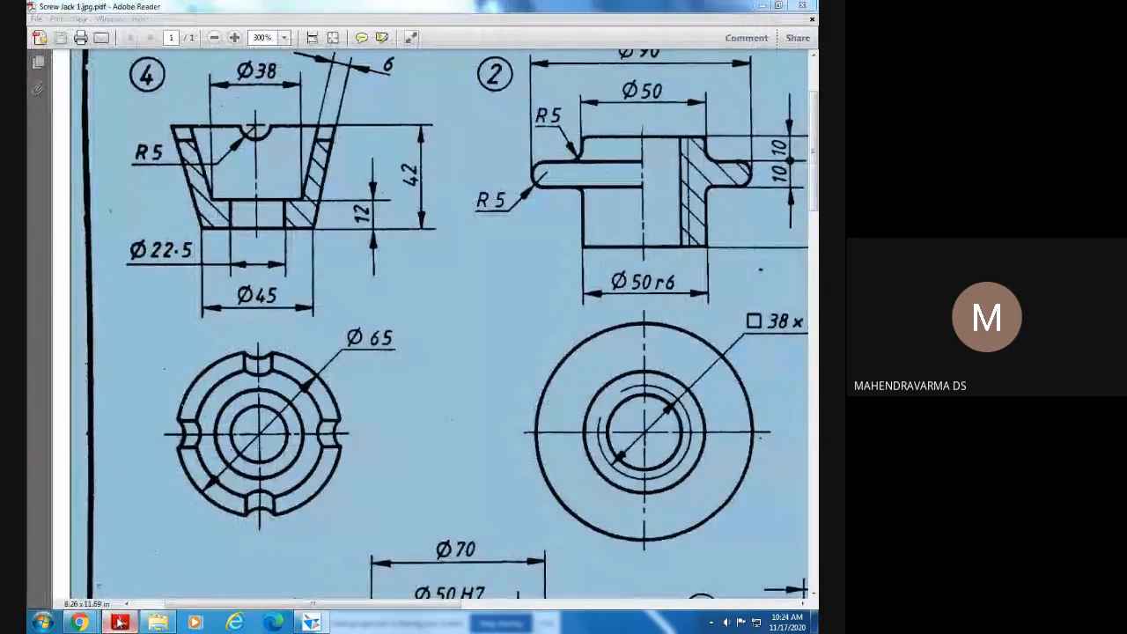
left_click(119, 622)
left_click(120, 623)
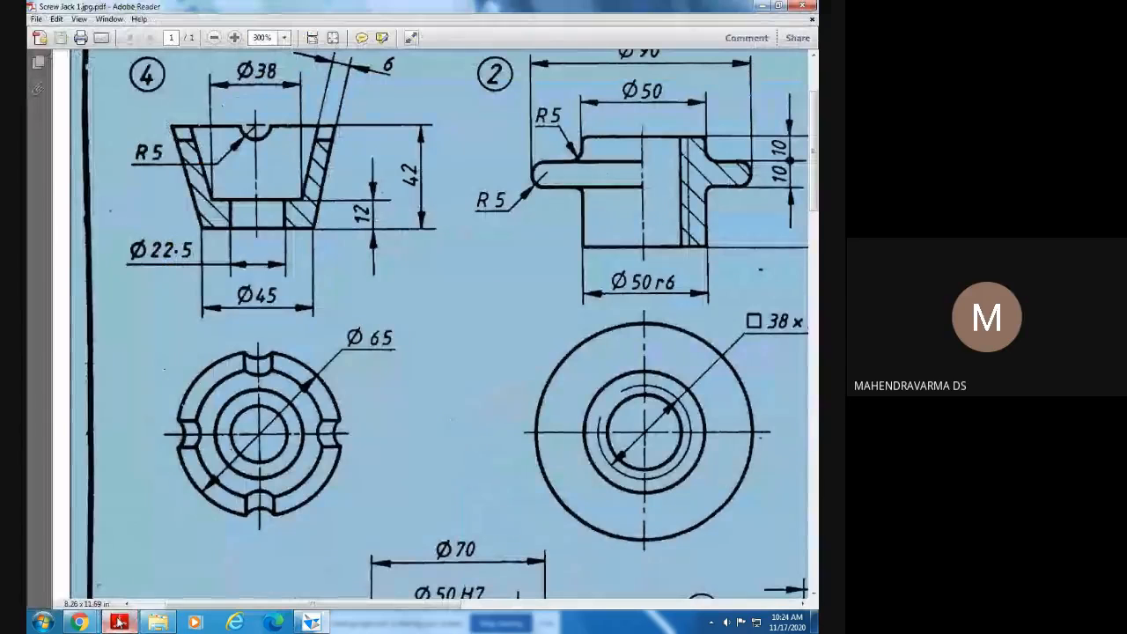
left_click(120, 622)
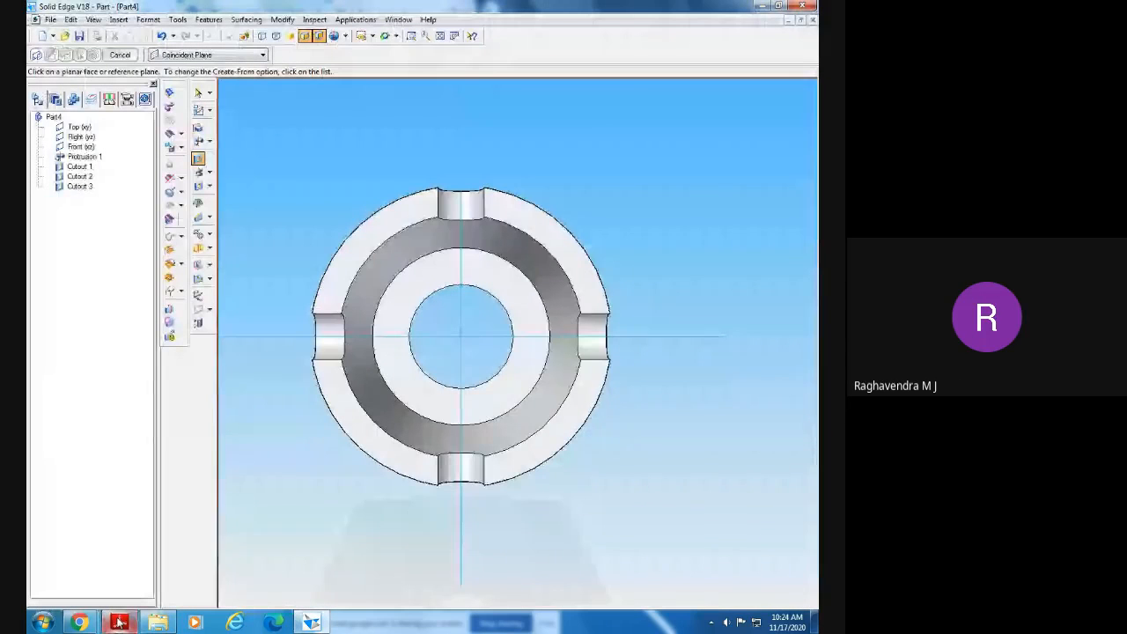
- Show the cup in the isometric view and fit it to the window
left_click(372, 37)
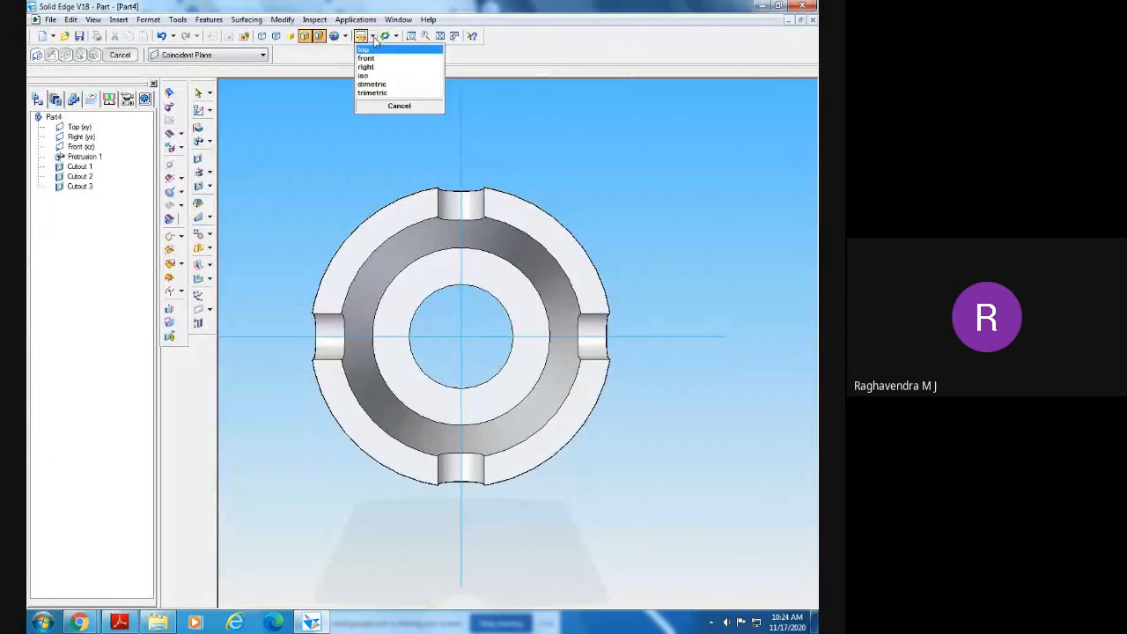
left_click(367, 77)
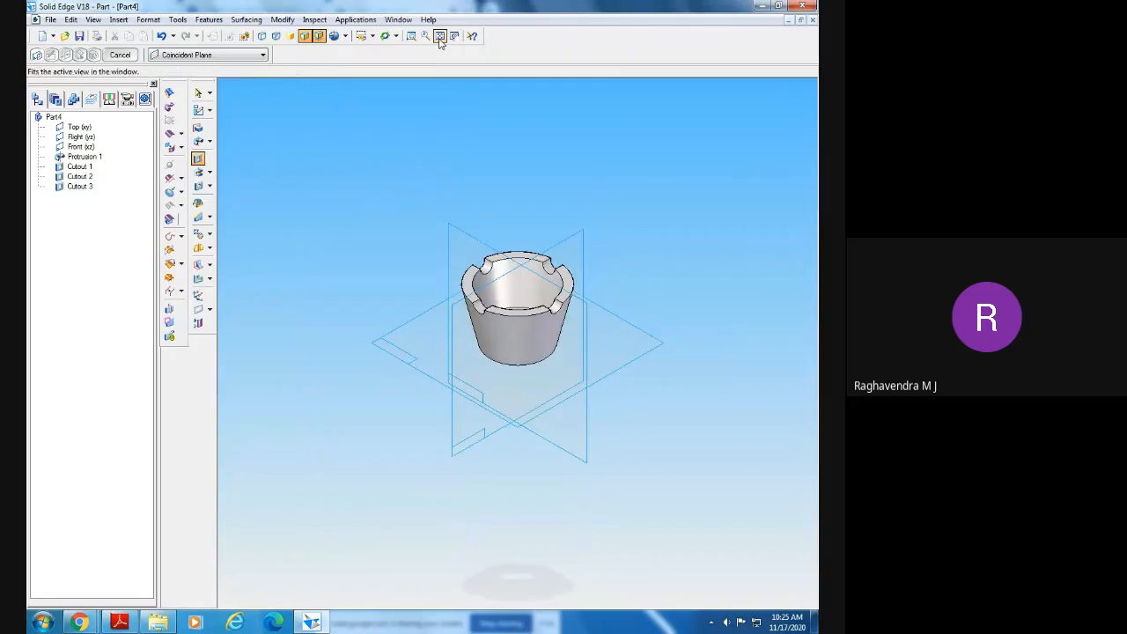
left_click(442, 36)
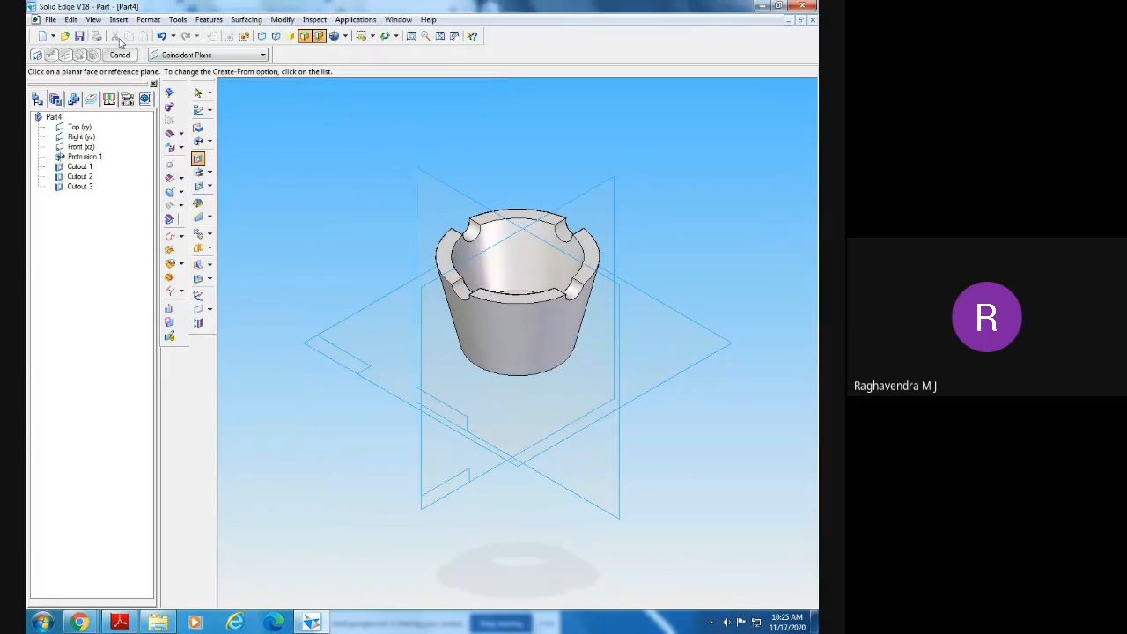
- Apply the material fe-410 to the cup model through the material table
left_click(177, 20)
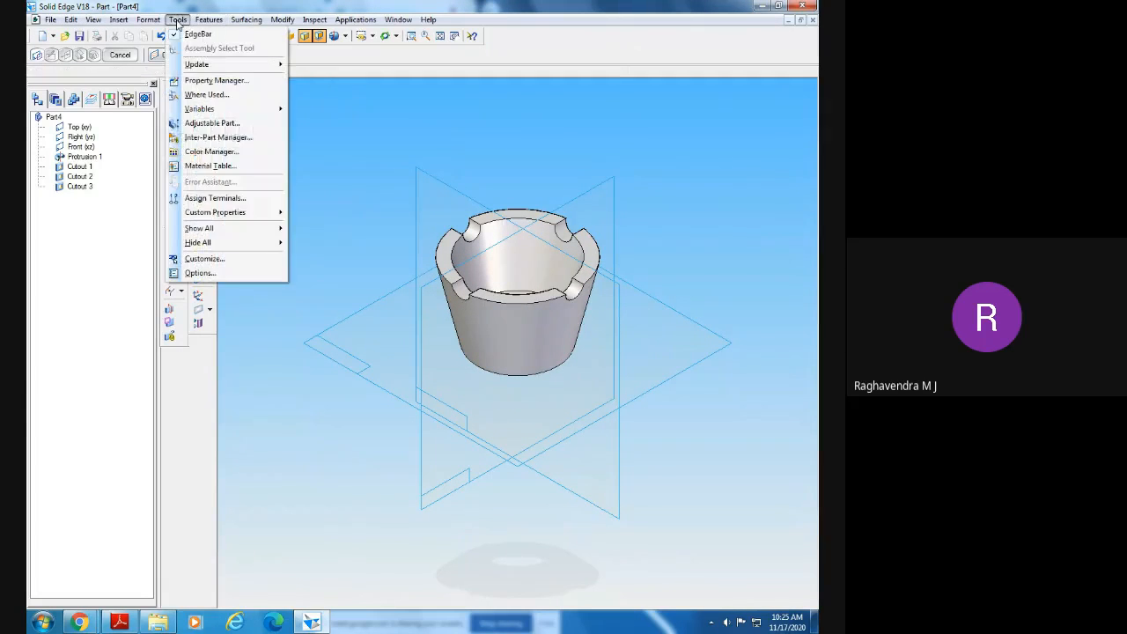
left_click(209, 165)
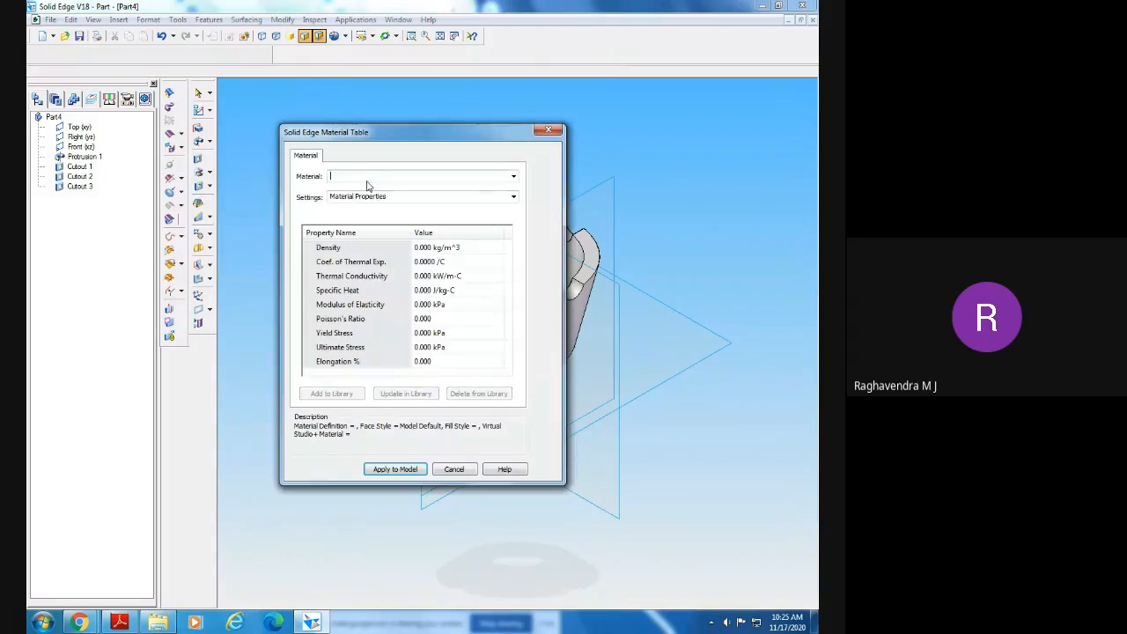
type("fe")
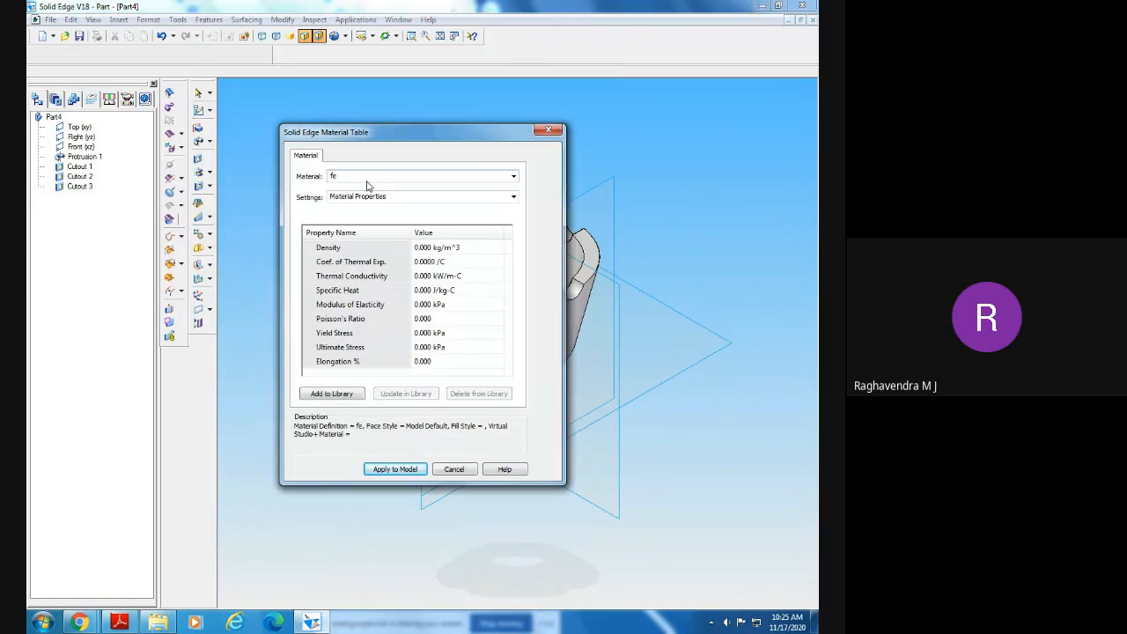
type("-")
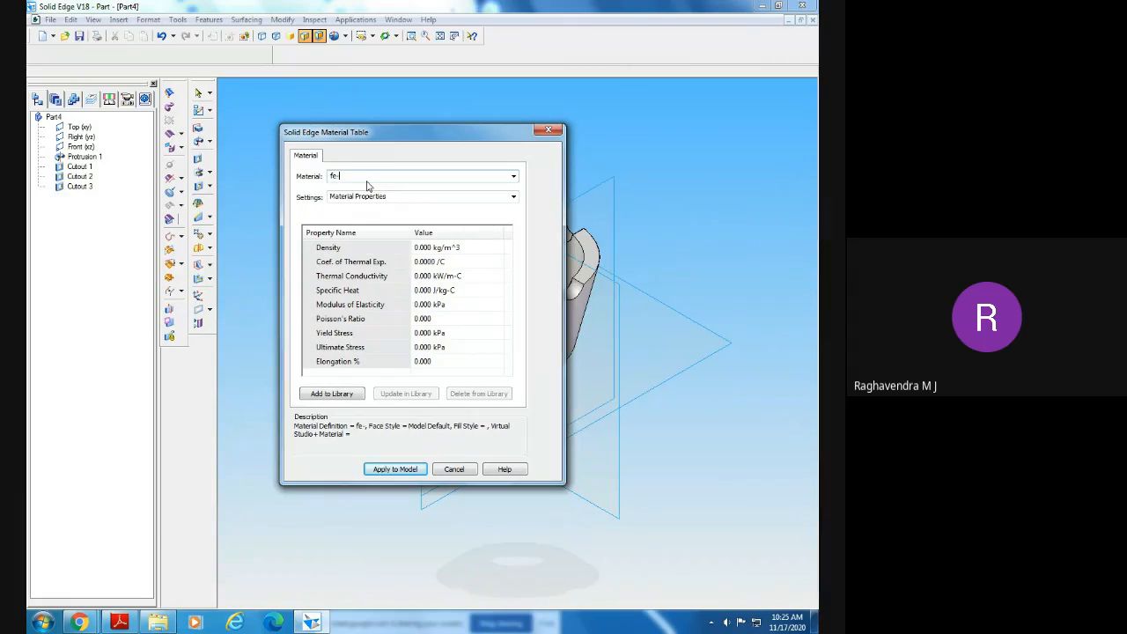
type("410")
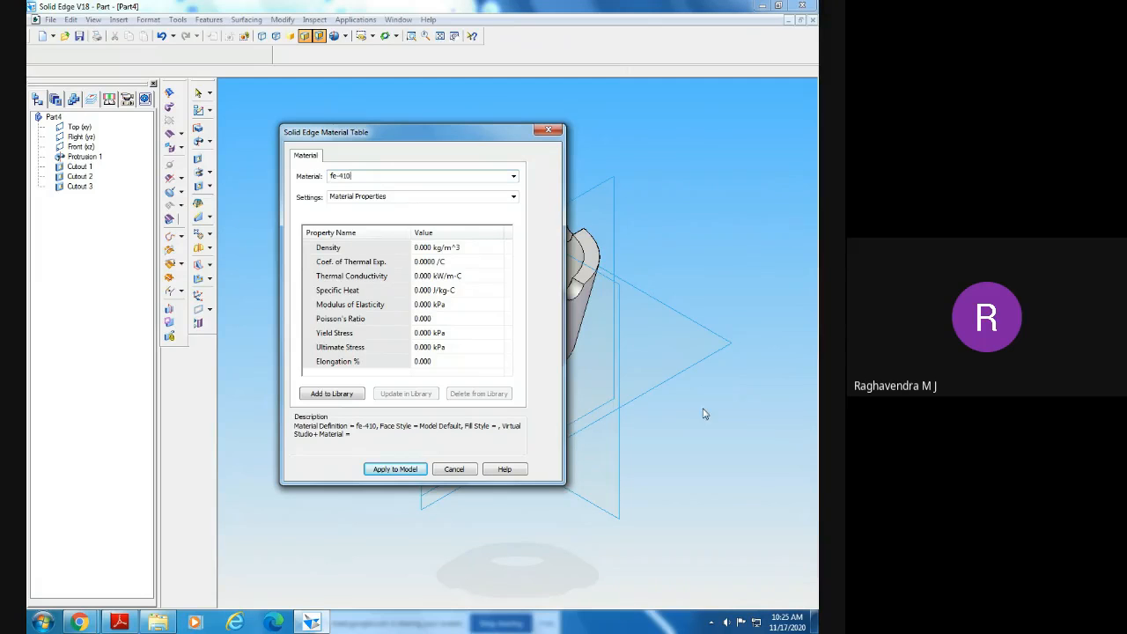
left_click(395, 469)
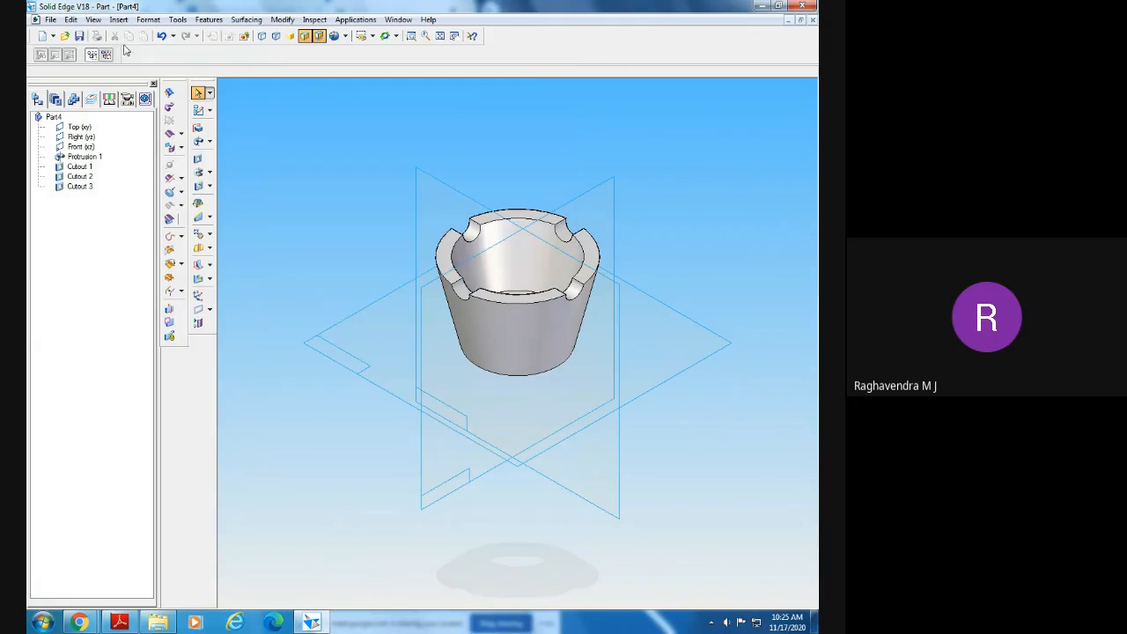
- Look up the name and material of part 4 in the Adobe Reader drawing's parts list and return to Solid Edge
left_click(50, 20)
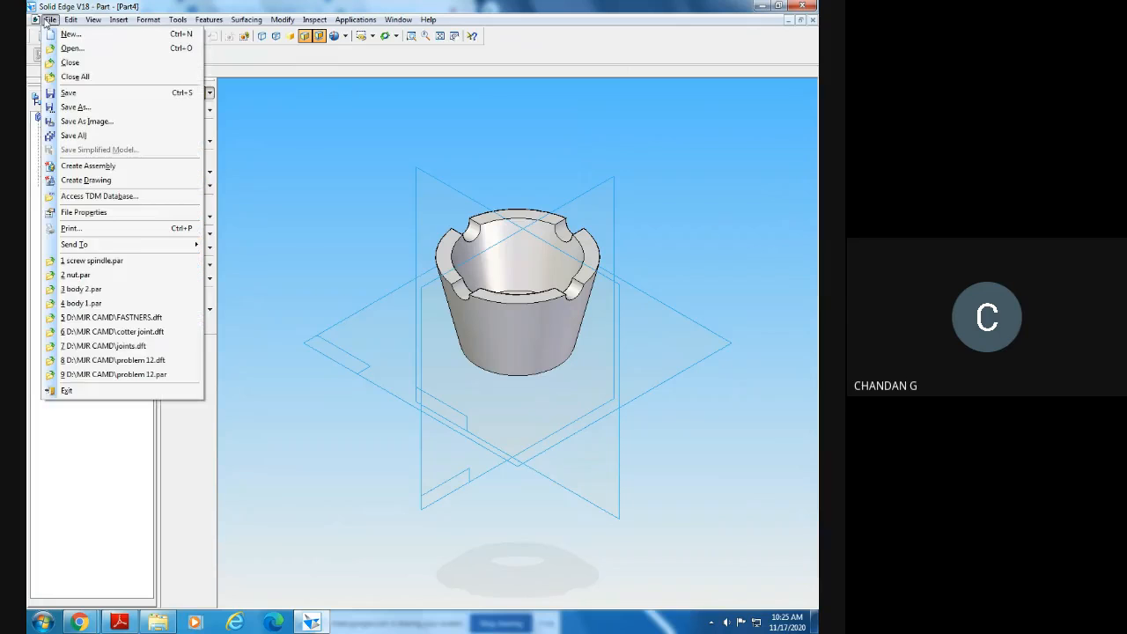
left_click(323, 413)
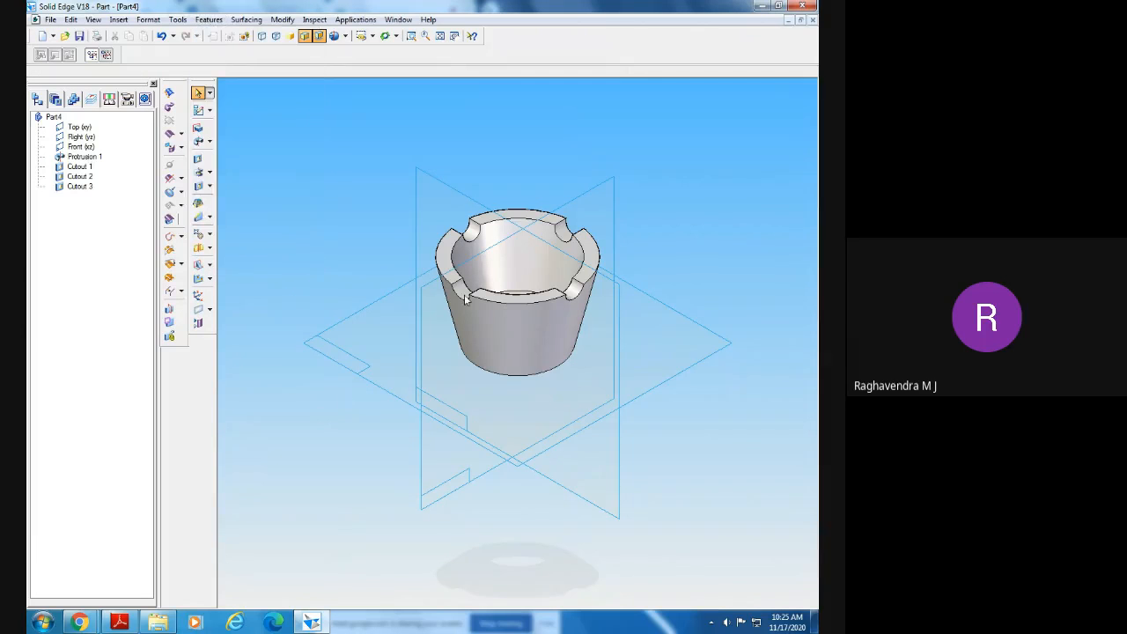
left_click(358, 624)
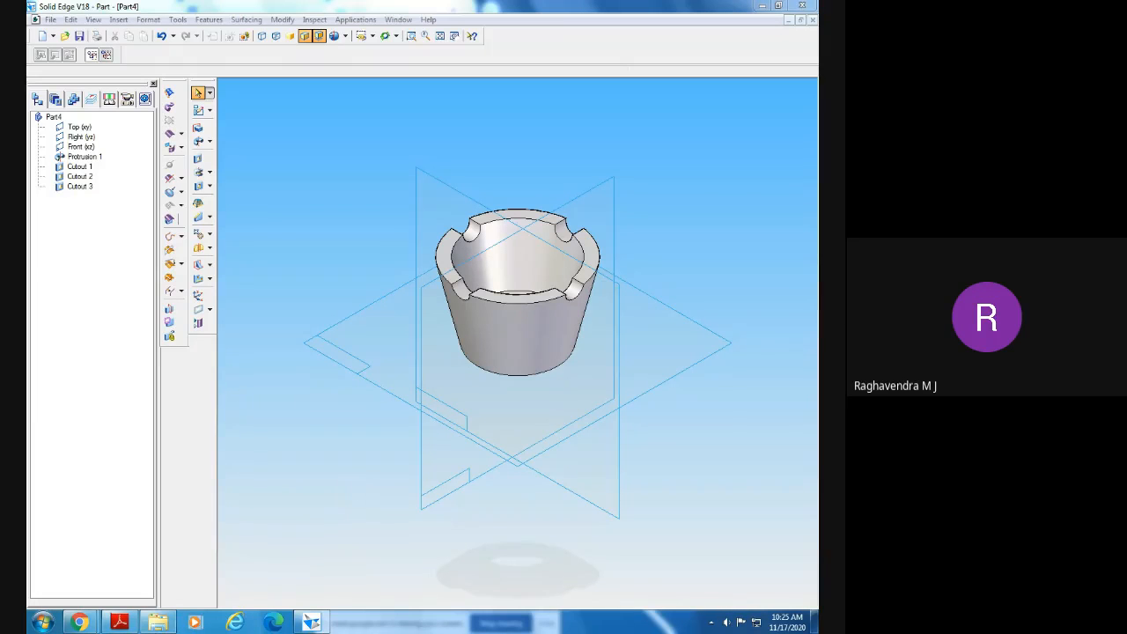
left_click(120, 622)
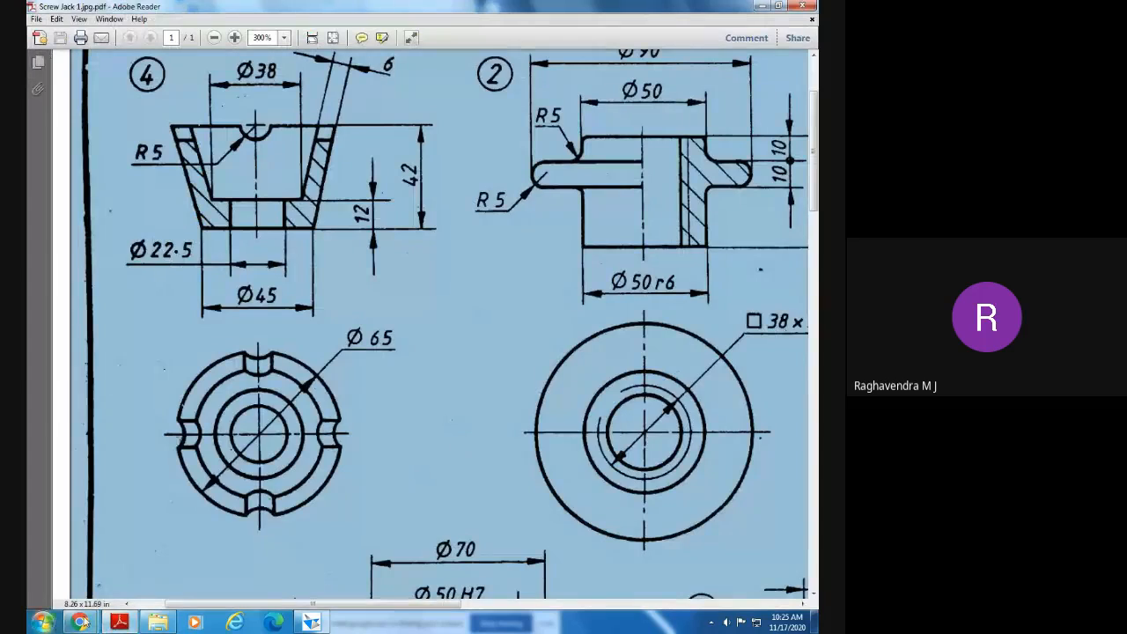
left_click(114, 622)
left_click(115, 623)
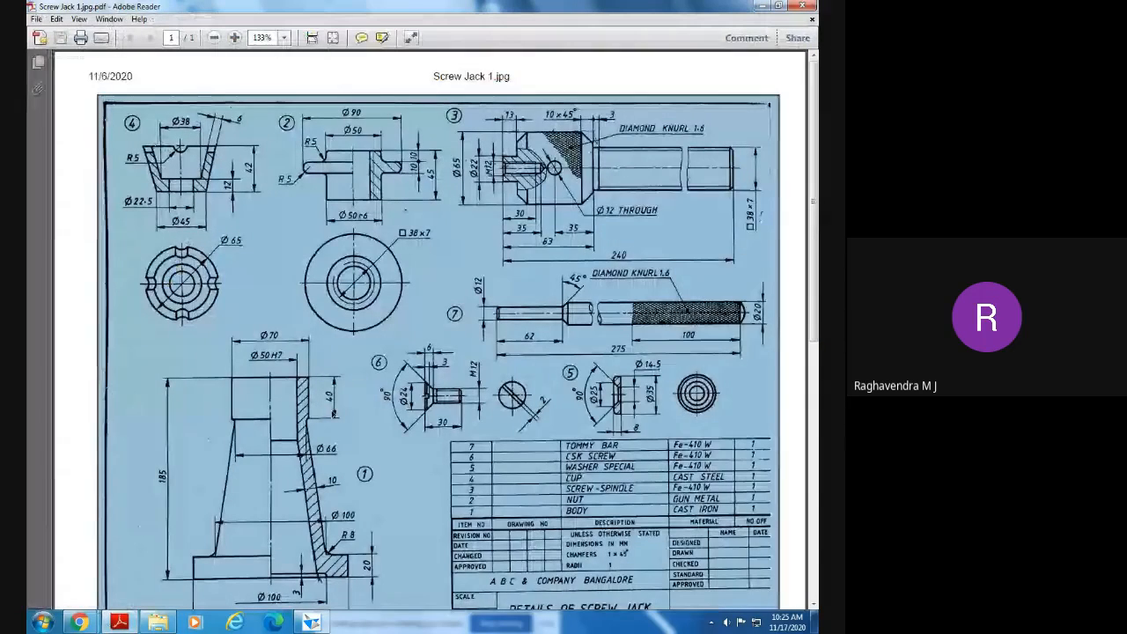
scroll(334, 413, "up", 1, "ctrl")
left_click(317, 618)
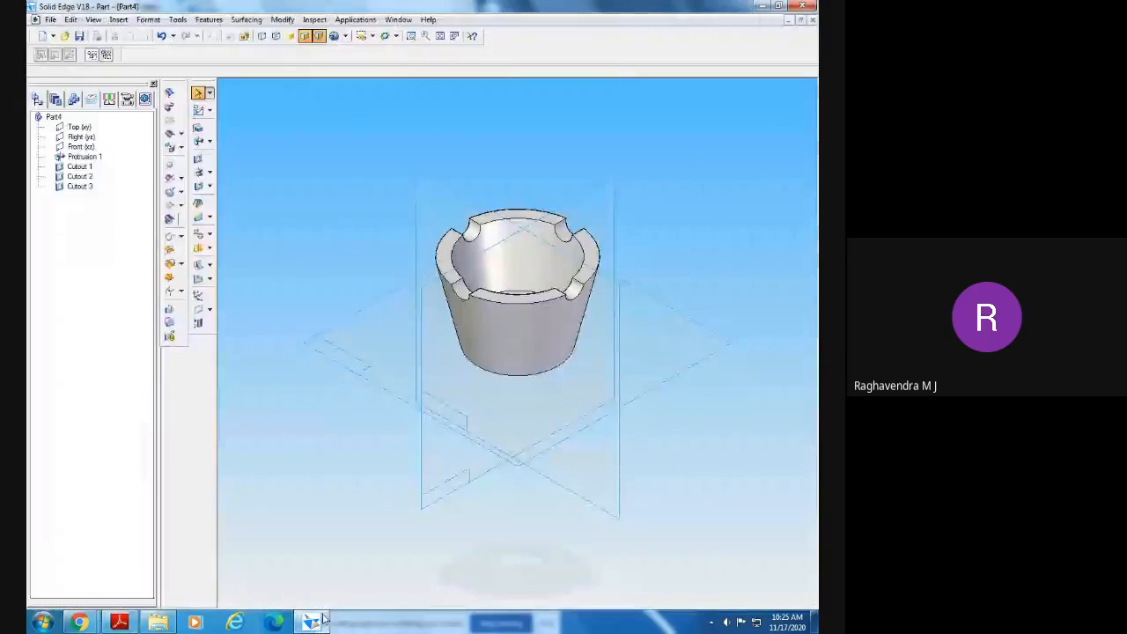
- Save the part under the file name cup in the assembly drawings folder
left_click(51, 19)
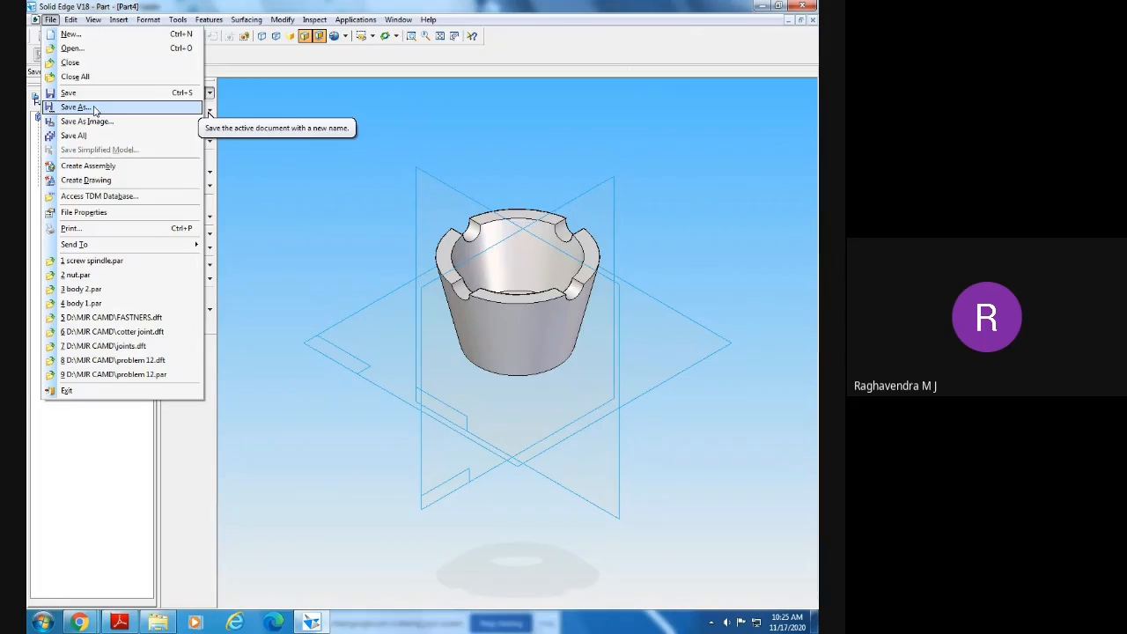
left_click(94, 107)
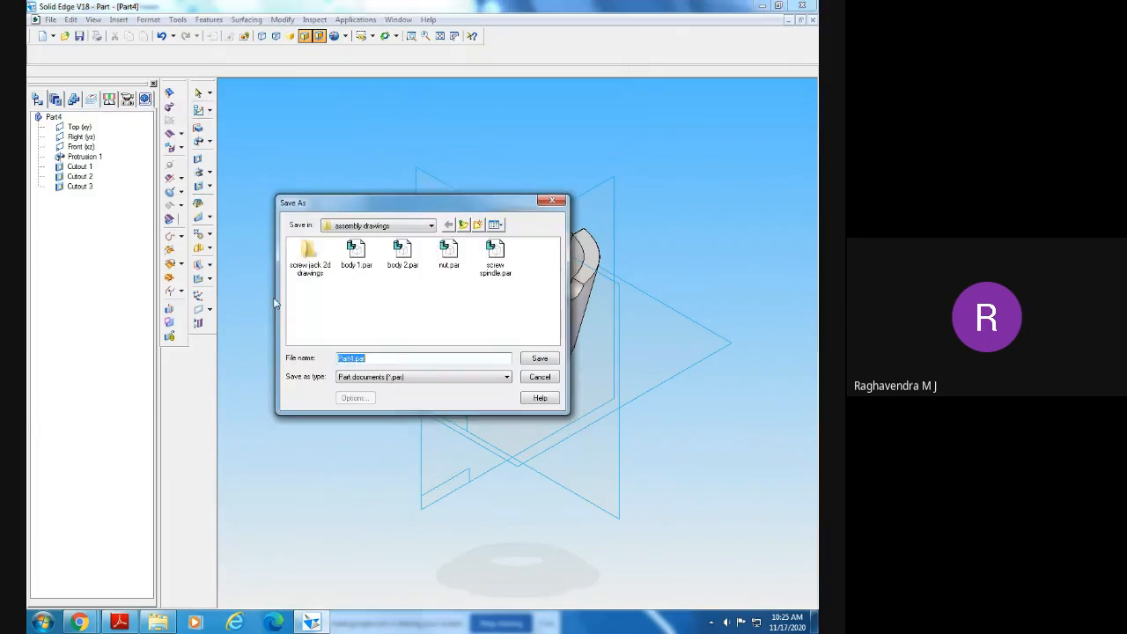
left_click(370, 358)
type("cup")
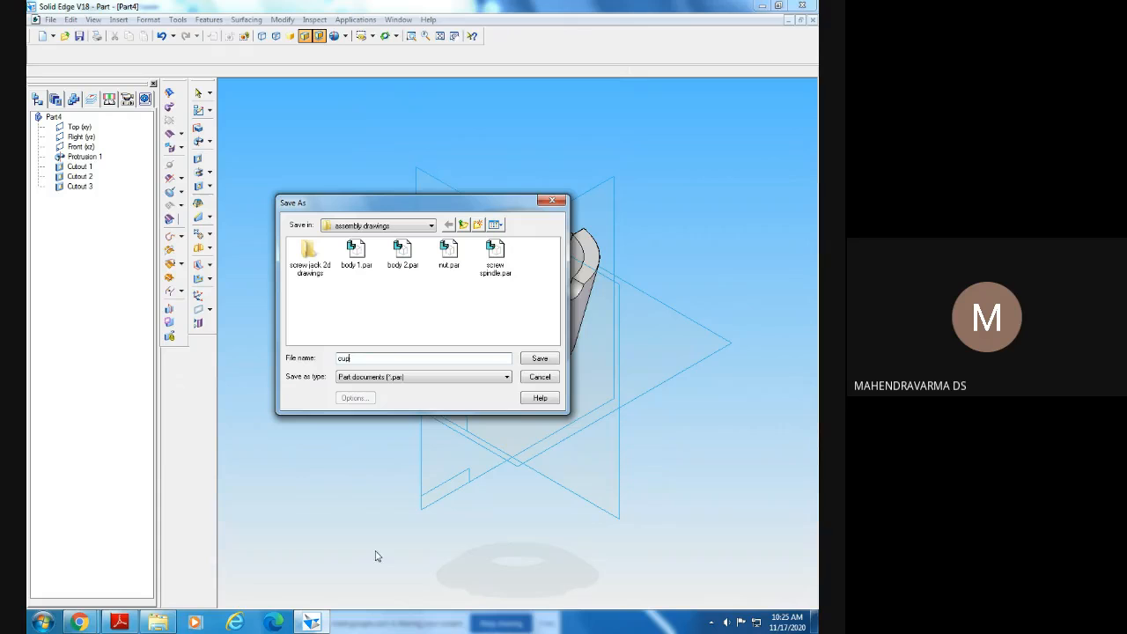
left_click(540, 360)
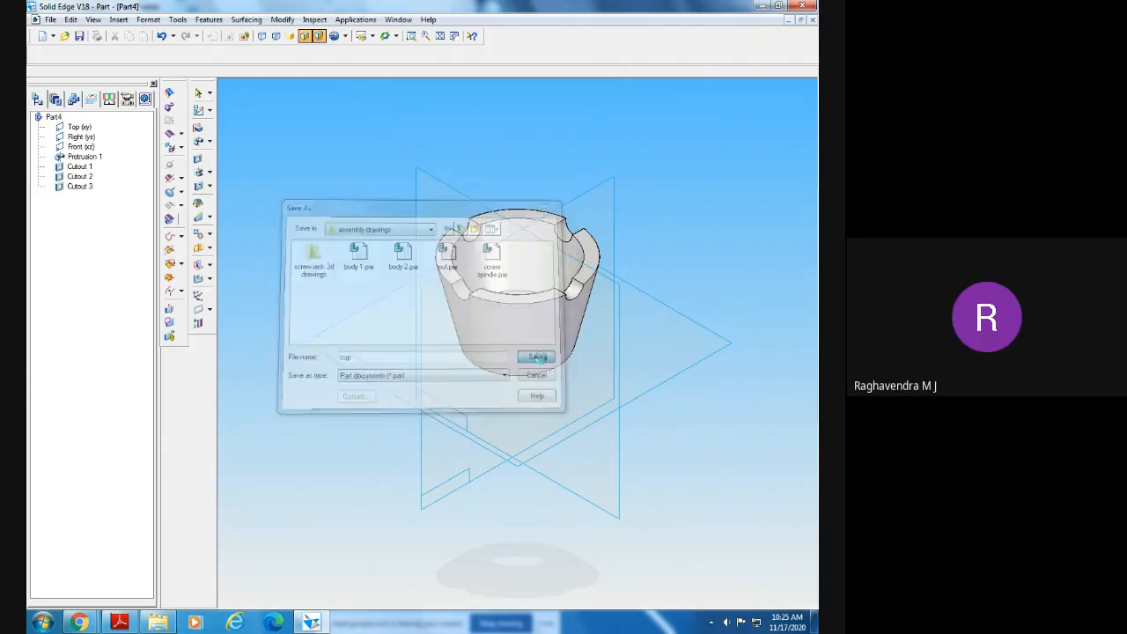
- Close the cup file and create a new solid part
left_click(809, 19)
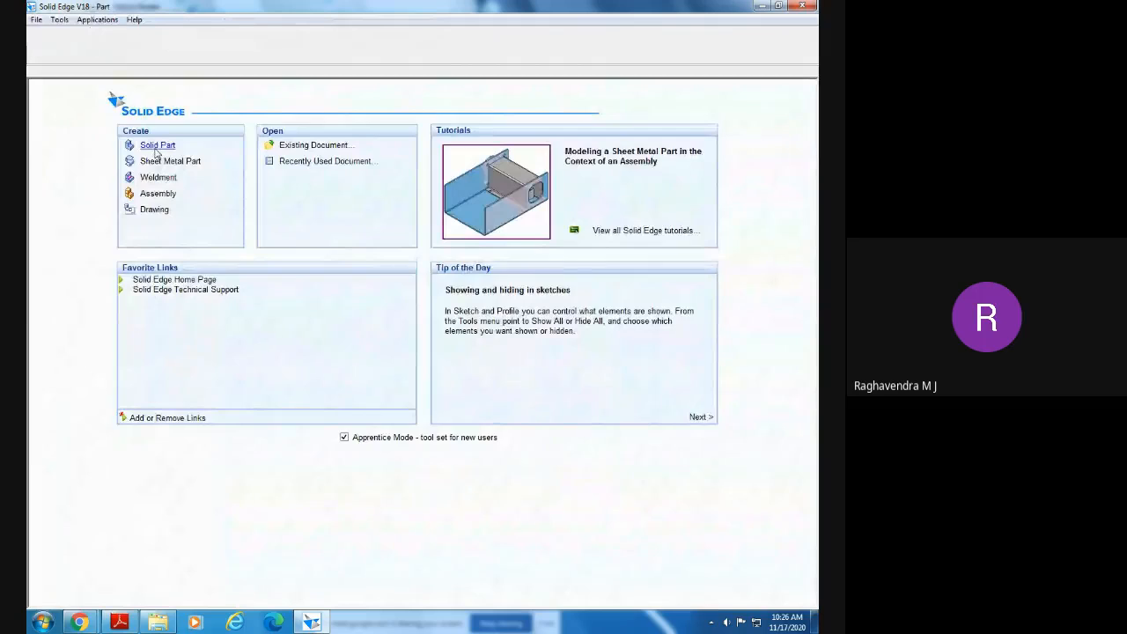
left_click(155, 151)
- Examine the special washer, part 5, and its parts list entry in the Adobe Reader drawing
left_click(123, 622)
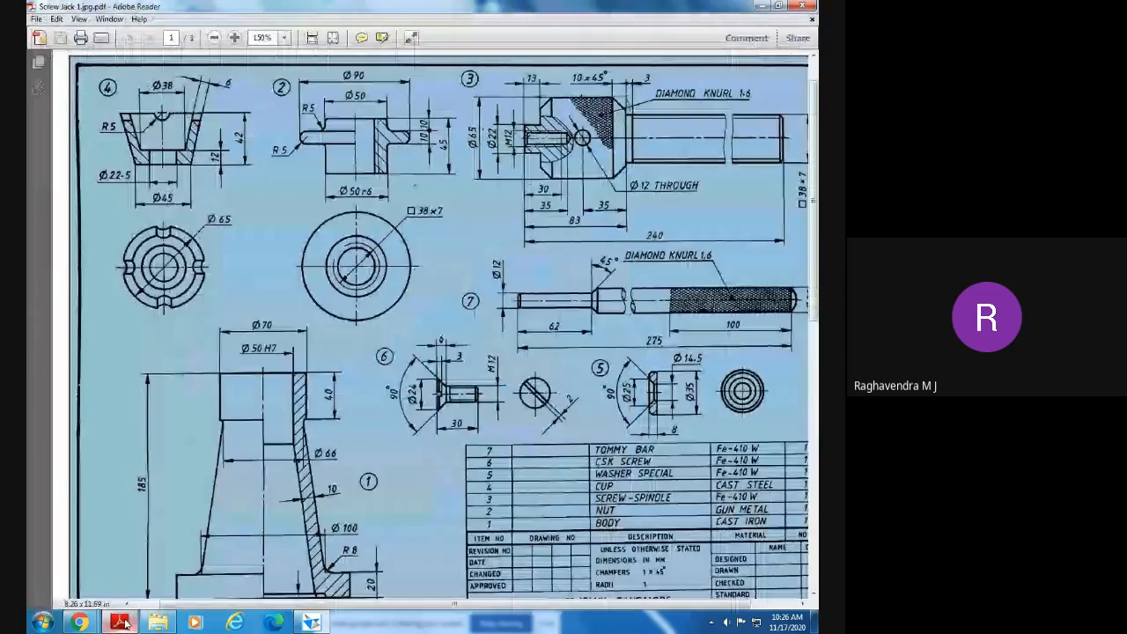
scroll(353, 428, "up", 1)
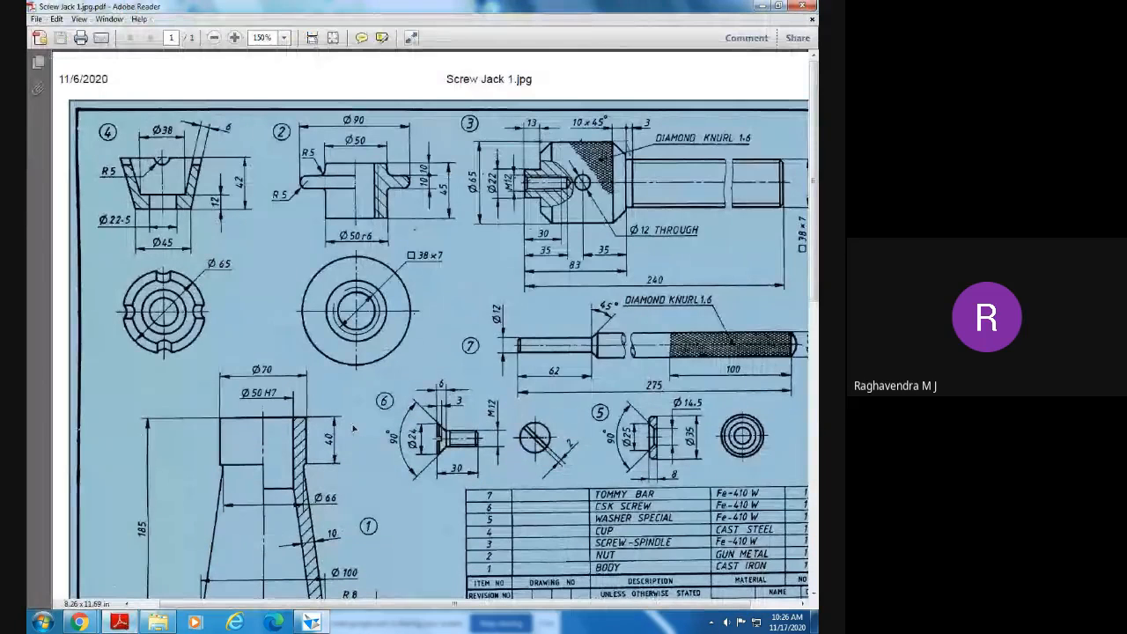
scroll(327, 473, "down", 1)
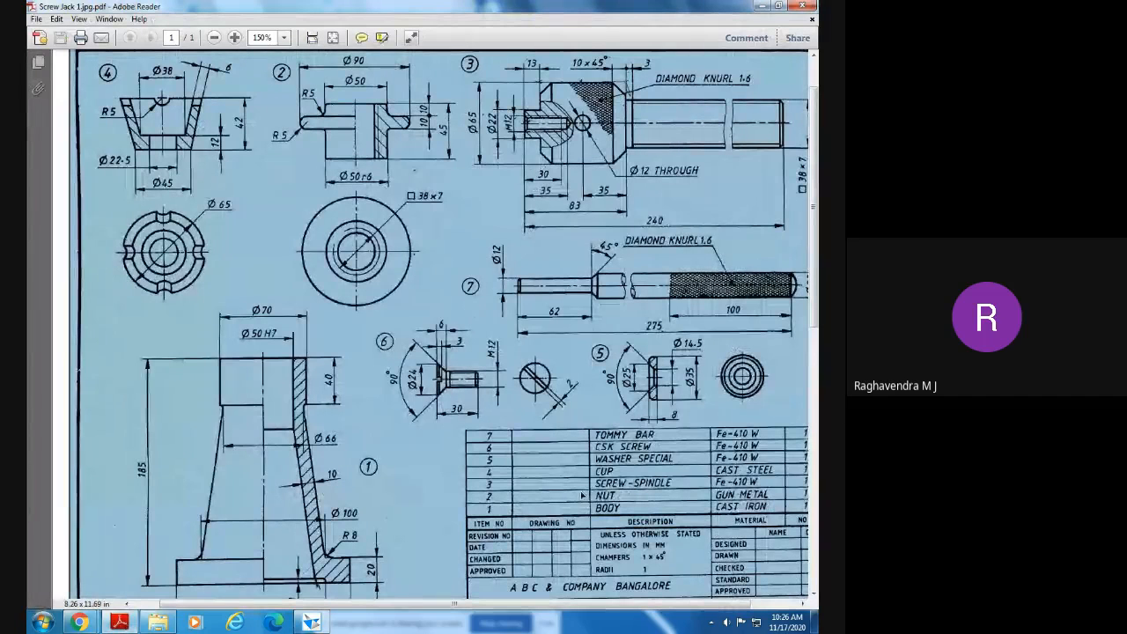
scroll(652, 500, "up", 1)
scroll(653, 499, "up", 1)
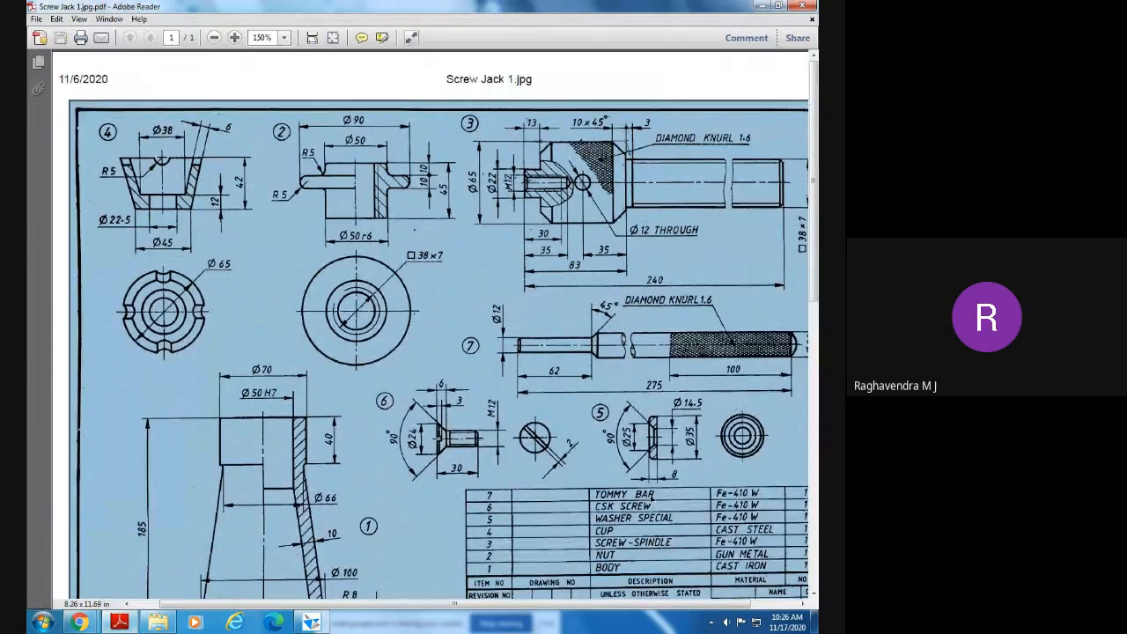
scroll(621, 511, "down", 5)
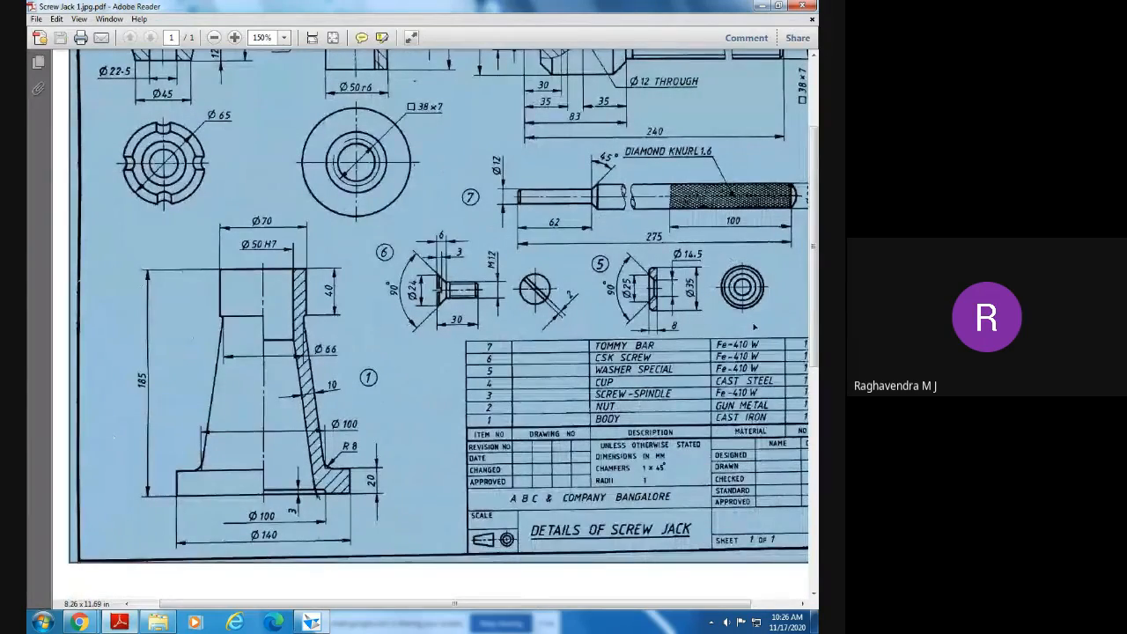
scroll(757, 318, "up", 3)
scroll(755, 320, "down", 2)
scroll(750, 344, "up", 2, "ctrl")
scroll(750, 342, "up", 2, "ctrl")
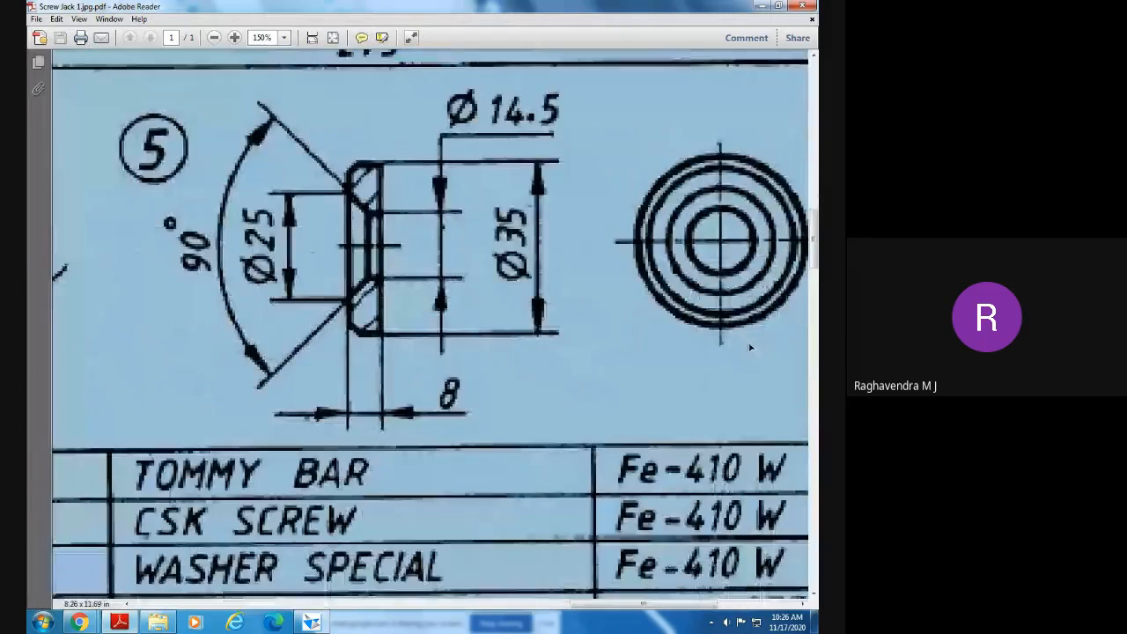
scroll(653, 338, "down", 1, "ctrl")
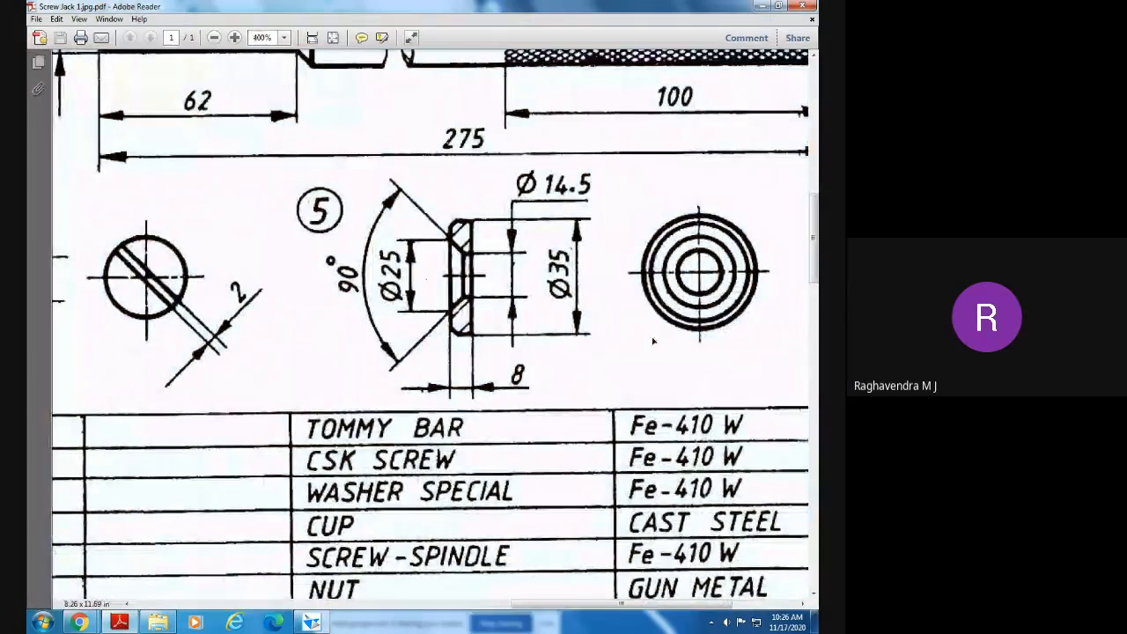
left_click(654, 341)
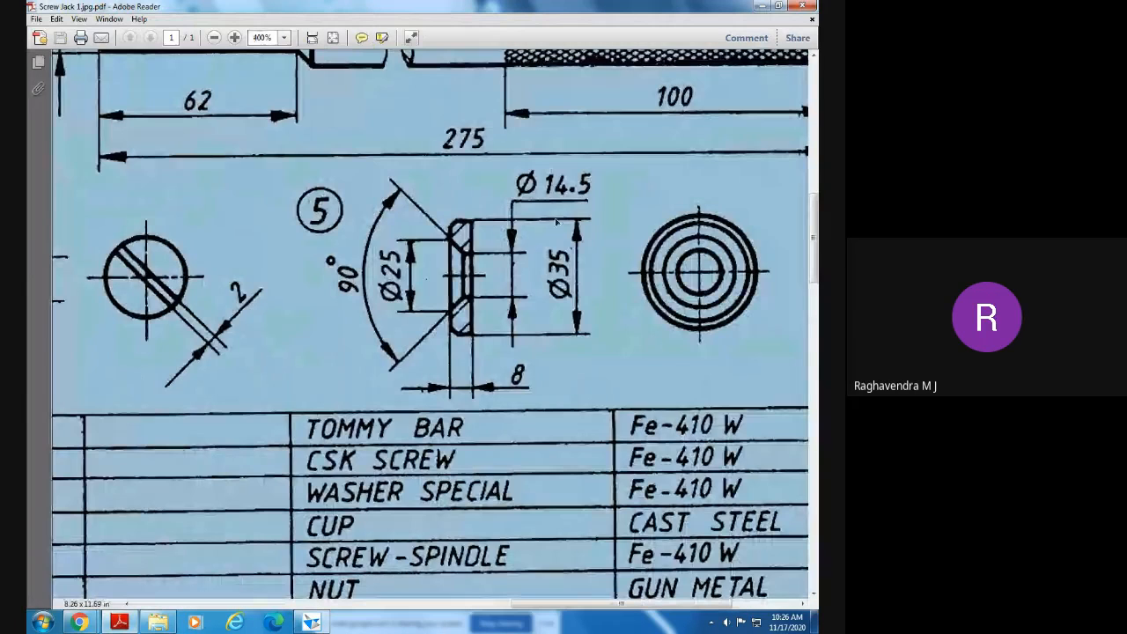
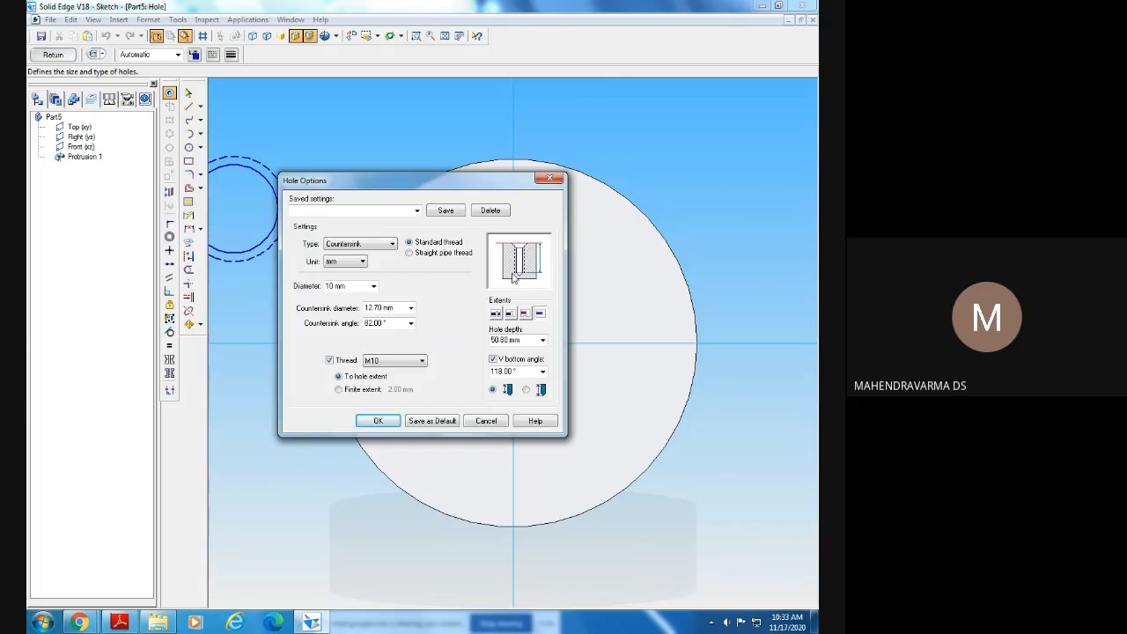
- Check the washer's countersunk hole dimensions in the Adobe Reader drawing and return to the hole options in Solid Edge
left_click(122, 621)
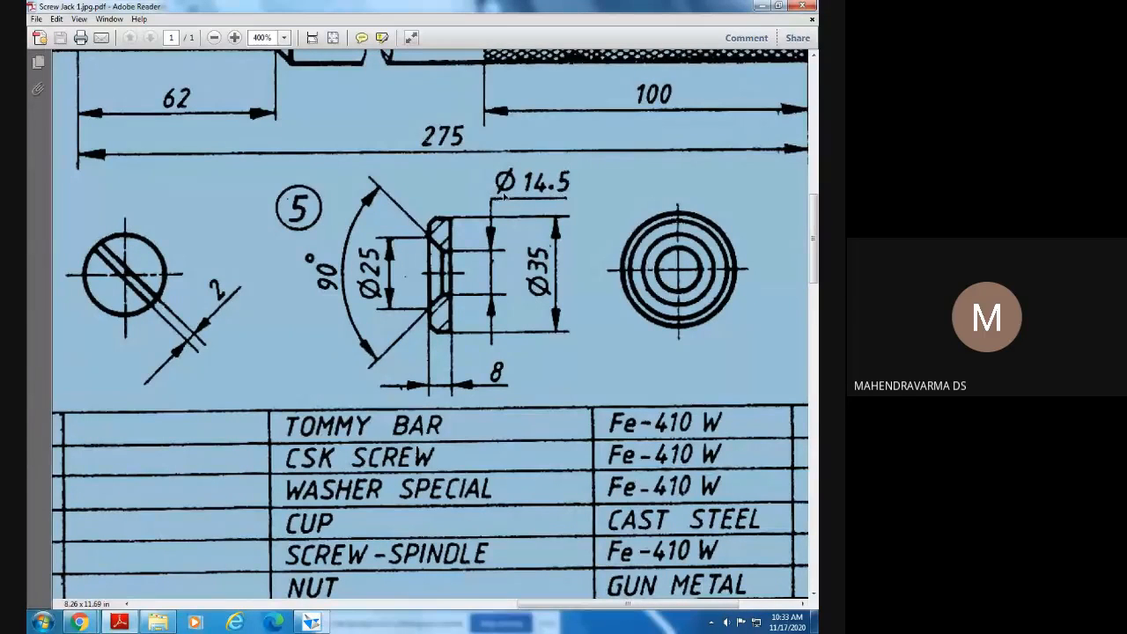
left_click(293, 608)
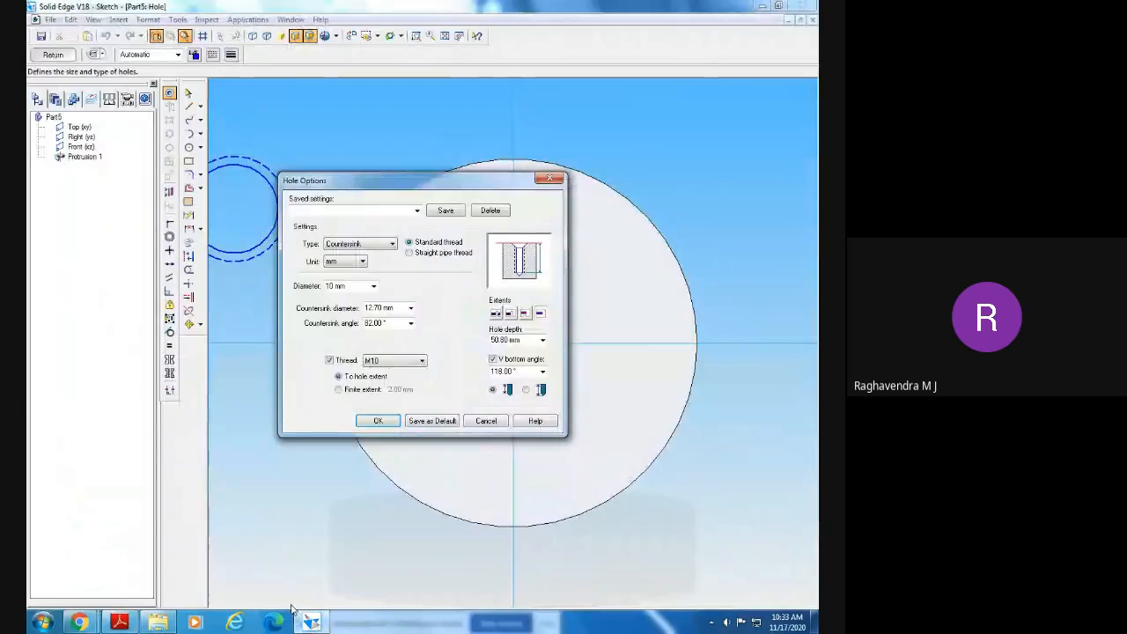
- Turn off the hole's thread, then set the countersink diameter to 25 mm and the countersink angle to 90°
left_click(329, 361)
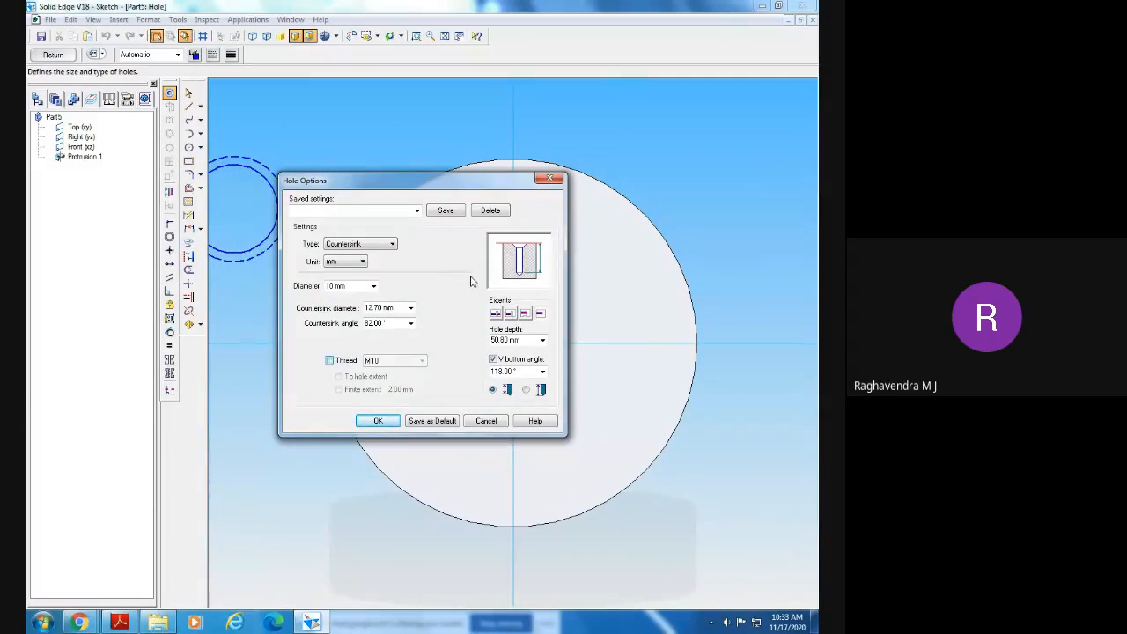
left_click(331, 361)
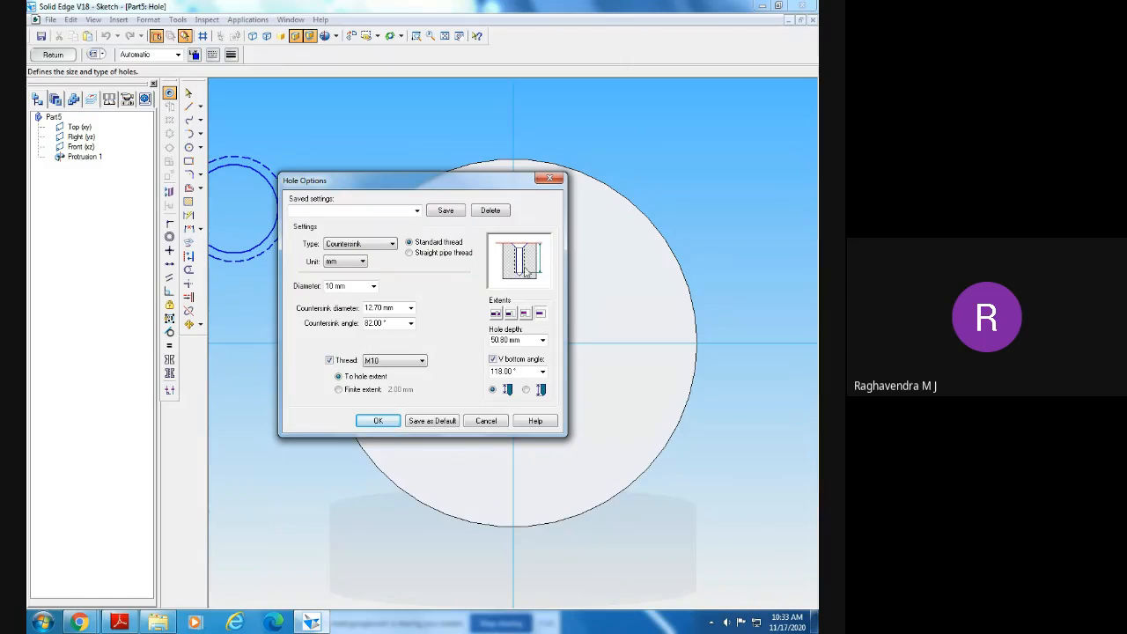
left_click(329, 361)
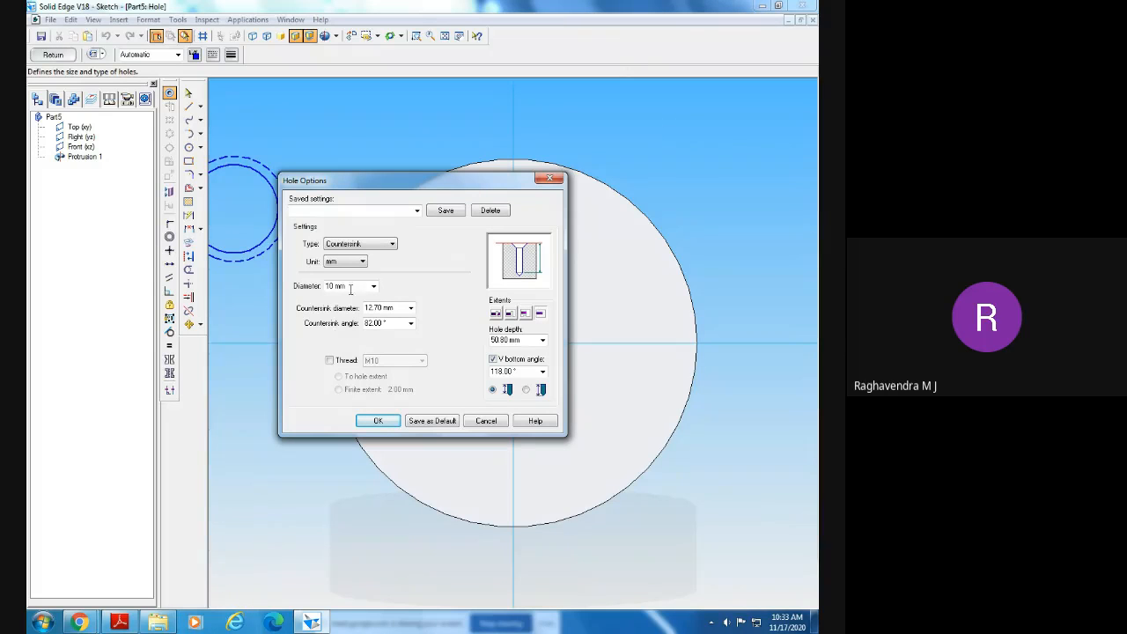
left_click(387, 308)
left_click(121, 622)
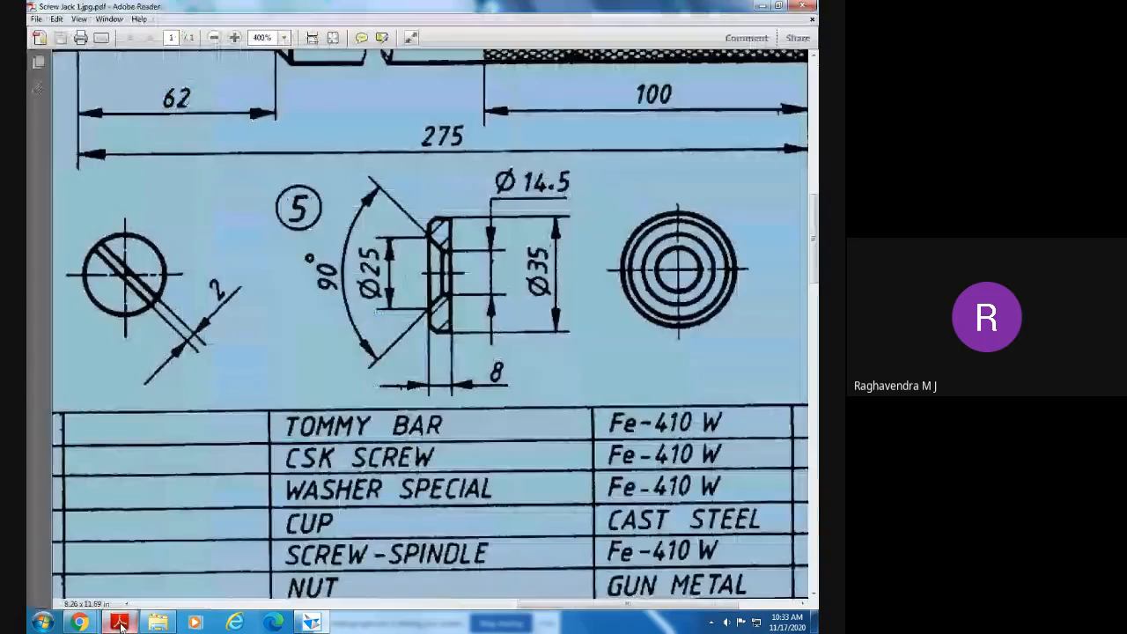
left_click(121, 623)
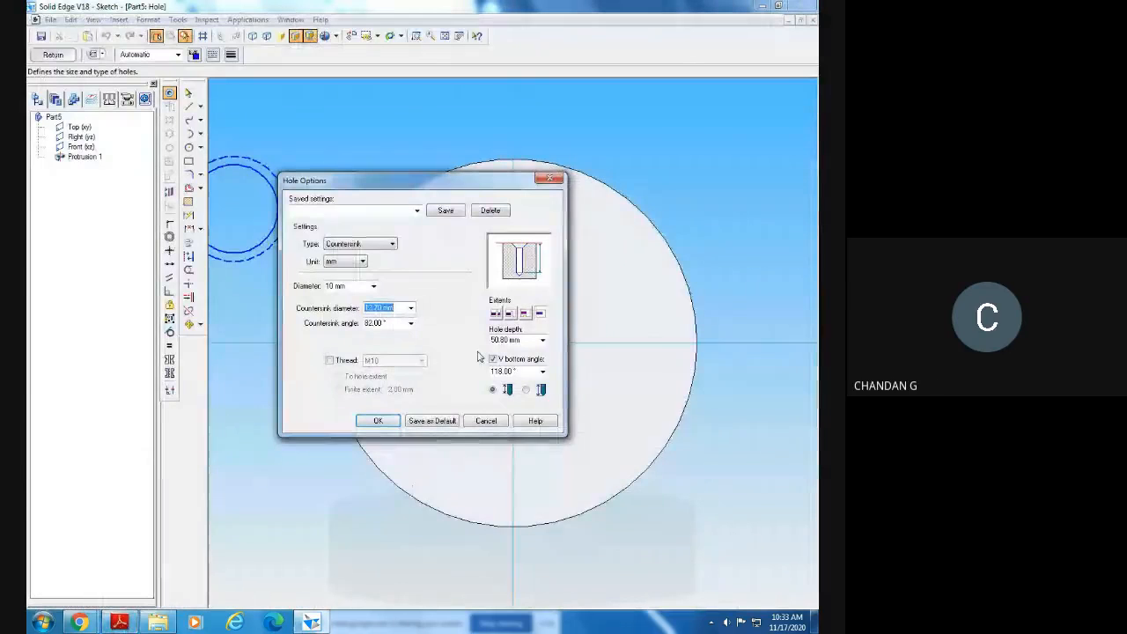
type("25")
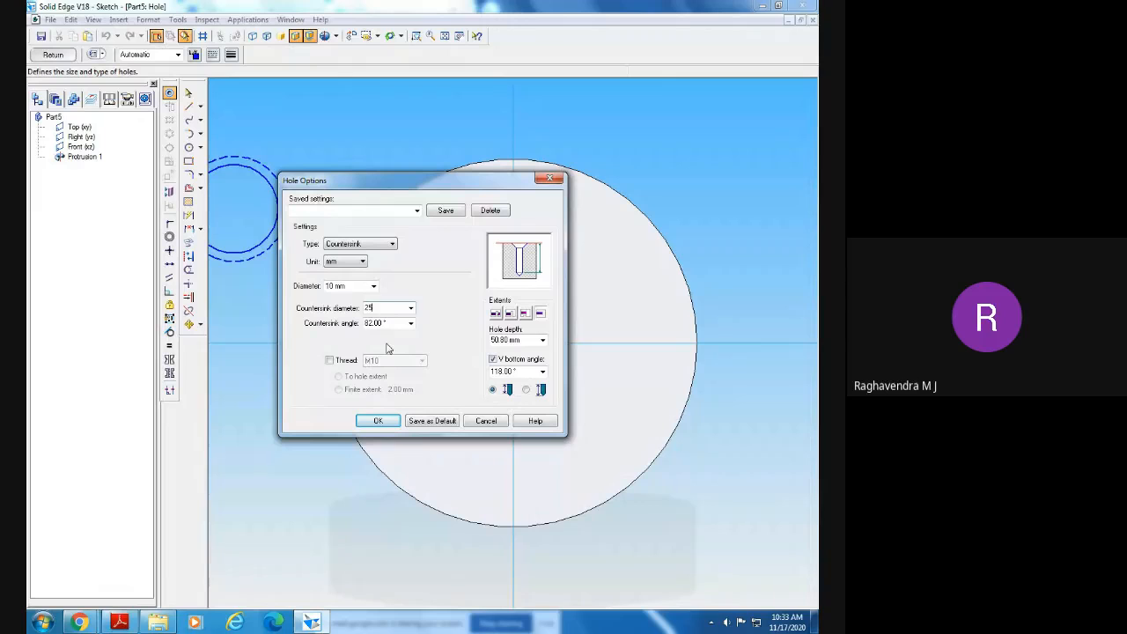
left_click(410, 324)
left_click(401, 343)
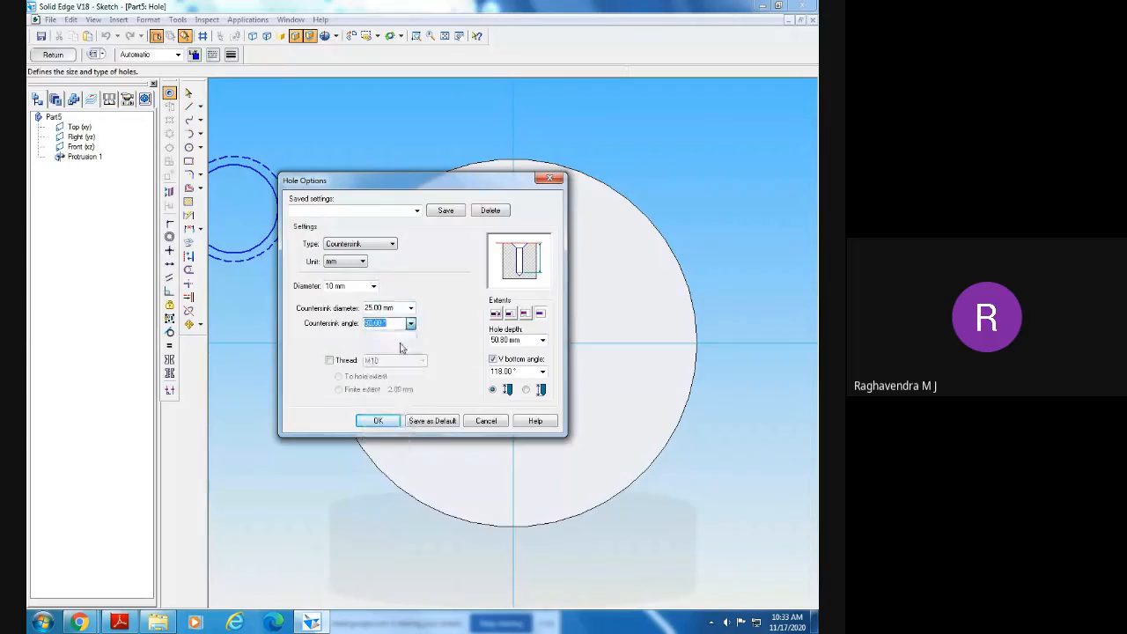
left_click(355, 285)
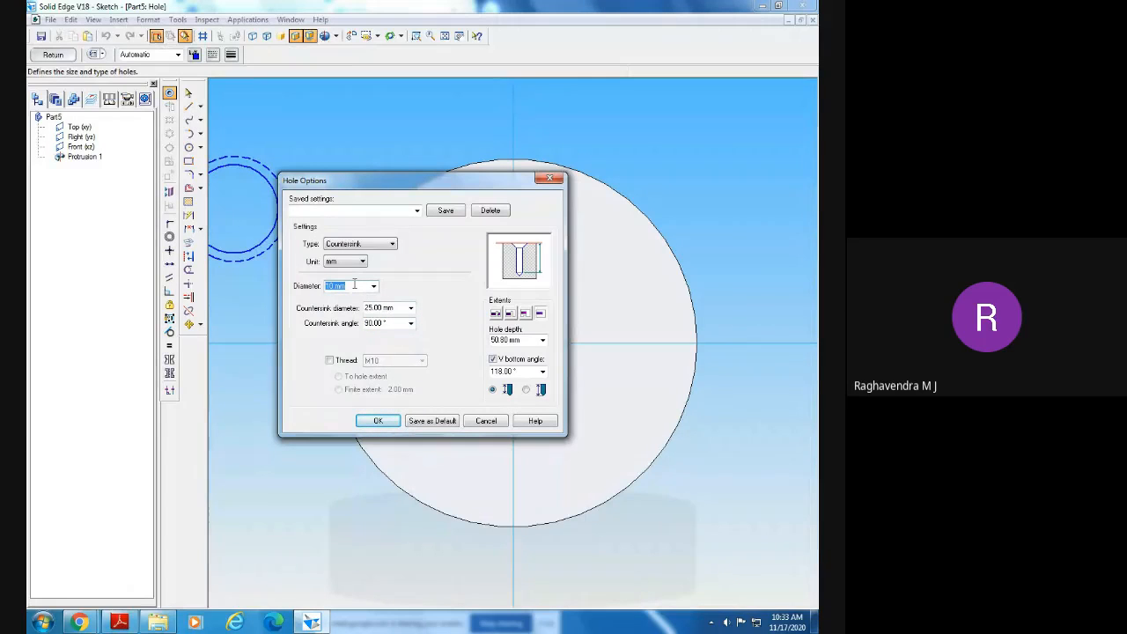
- Set the countersunk hole to pass through the part with a diameter of 14.5 mm and accept the hole options
left_click(510, 315)
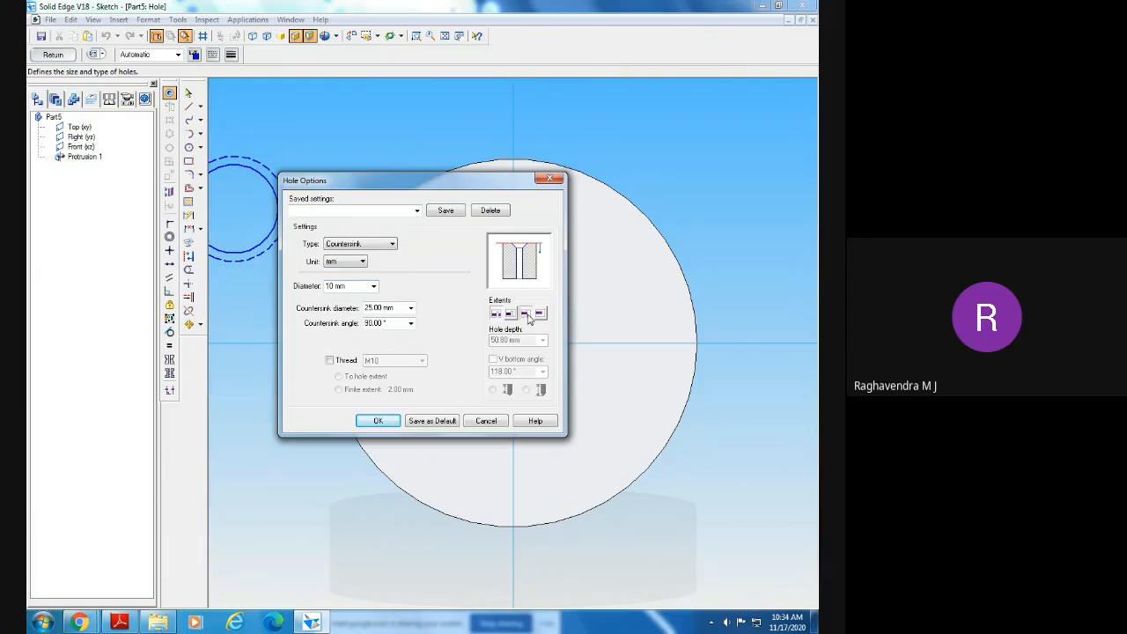
left_click(525, 313)
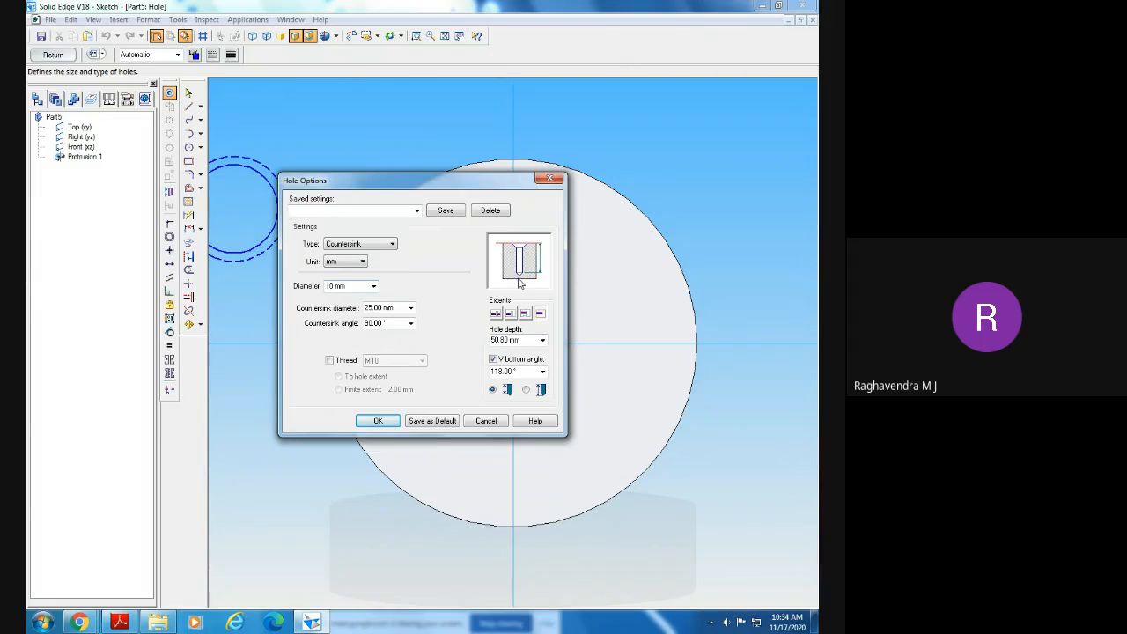
left_click(494, 360)
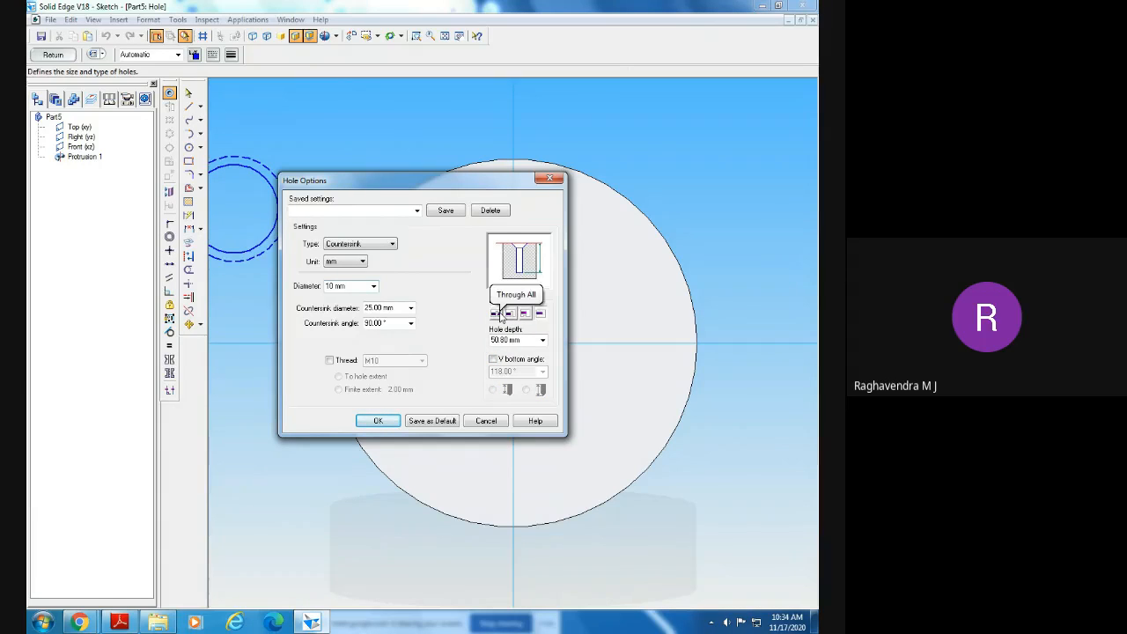
left_click(509, 314)
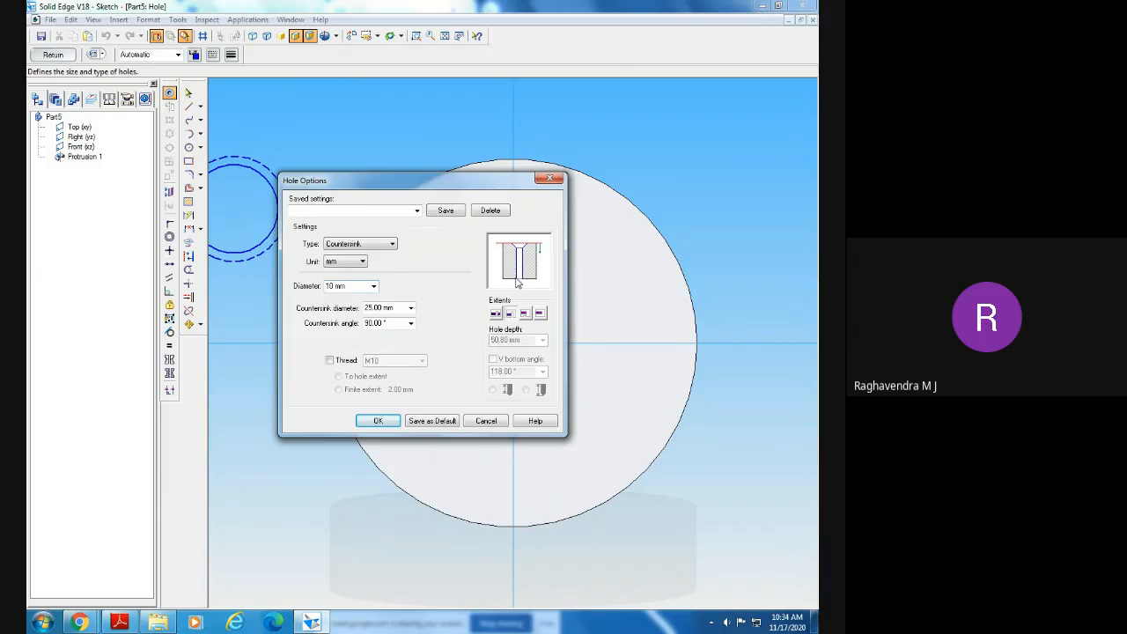
left_click(360, 285)
type("14.5")
left_click(378, 421)
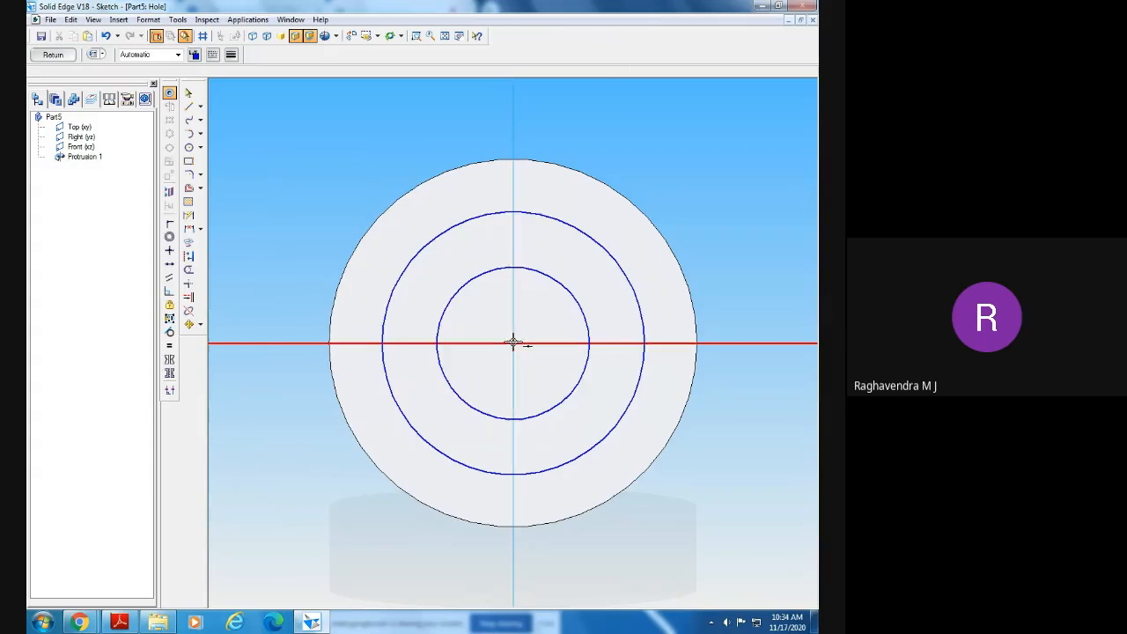
- Place the countersunk hole at the centre of the disc's top face, finish the feature and leave the Hole command
left_click(515, 343)
left_click(53, 55)
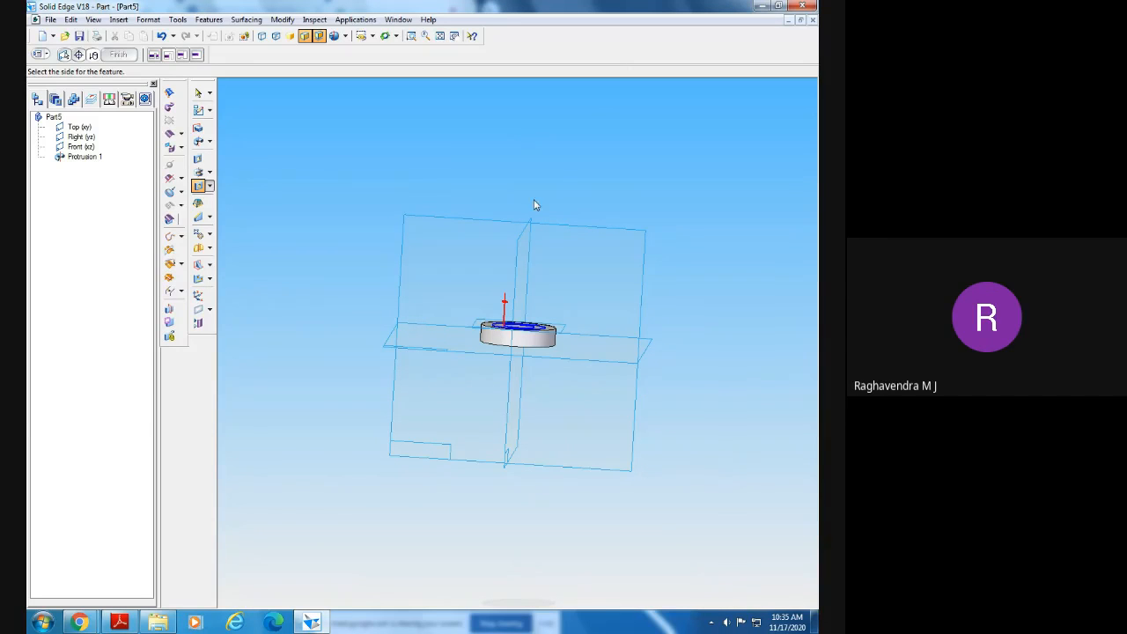
left_click(555, 422)
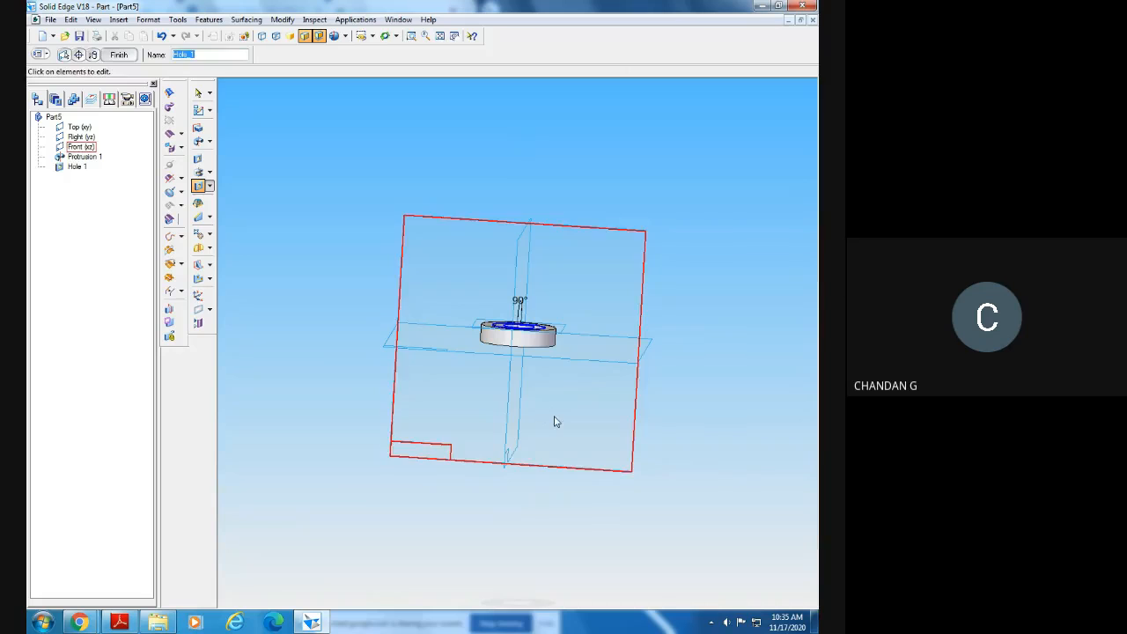
left_click(118, 55)
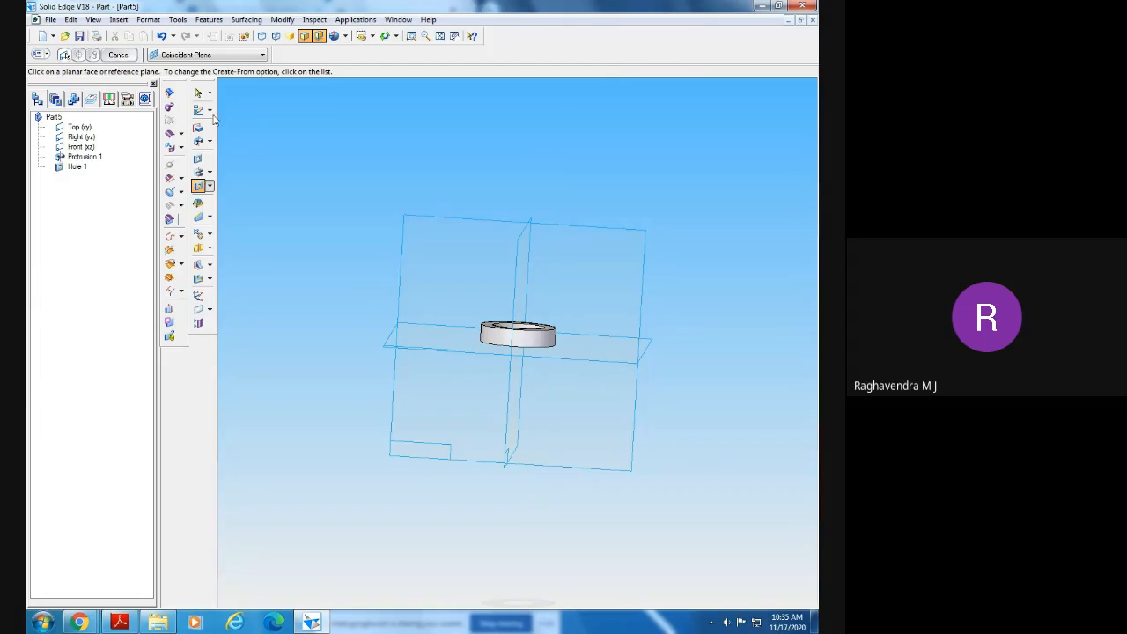
middle_click_drag(690, 350, 672, 475)
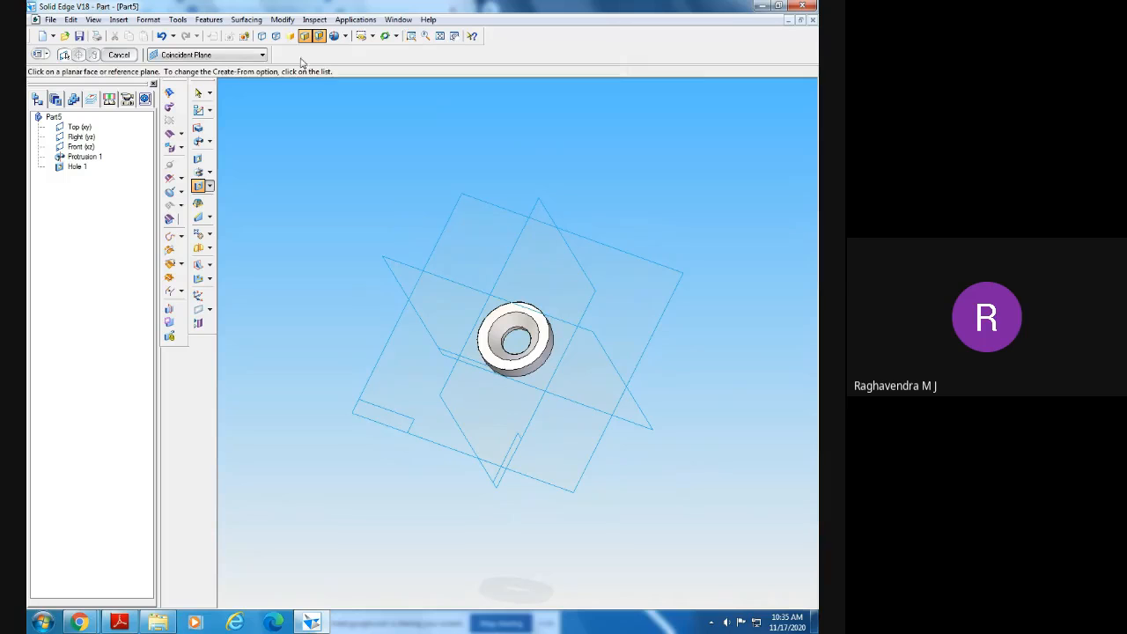
left_click(410, 39)
left_click_drag(467, 268, 619, 407)
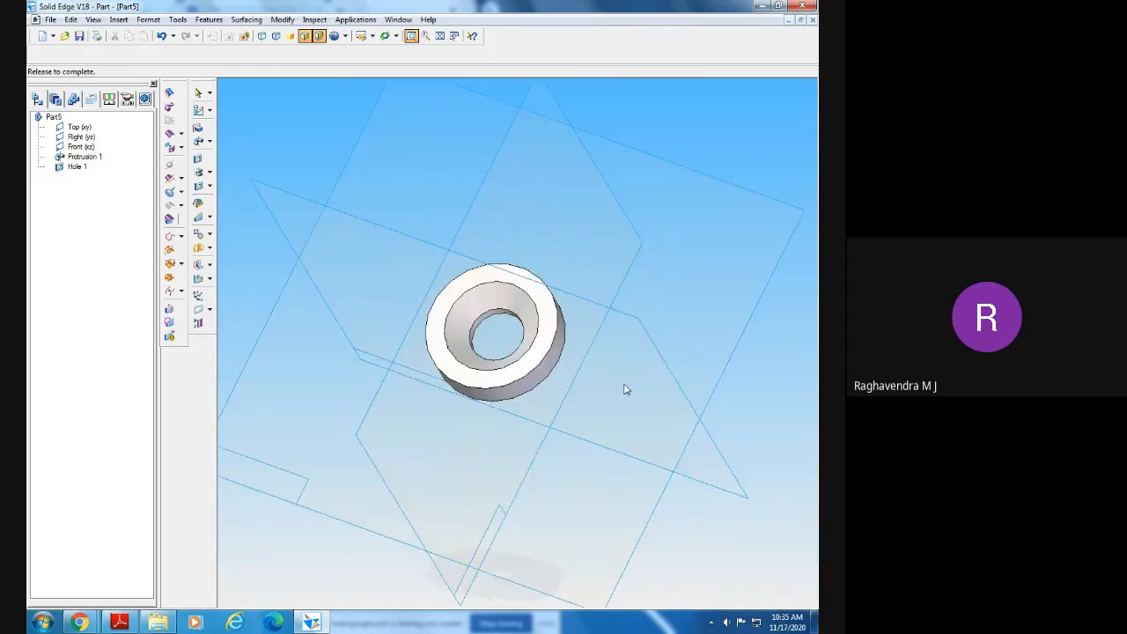
left_click(440, 35)
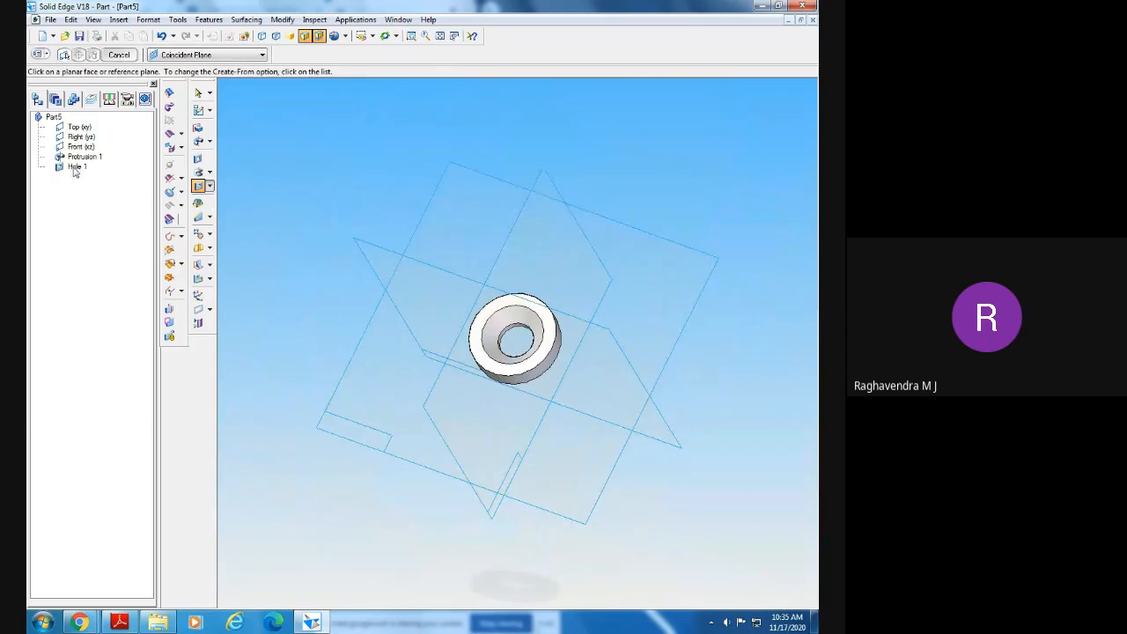
left_click(124, 57)
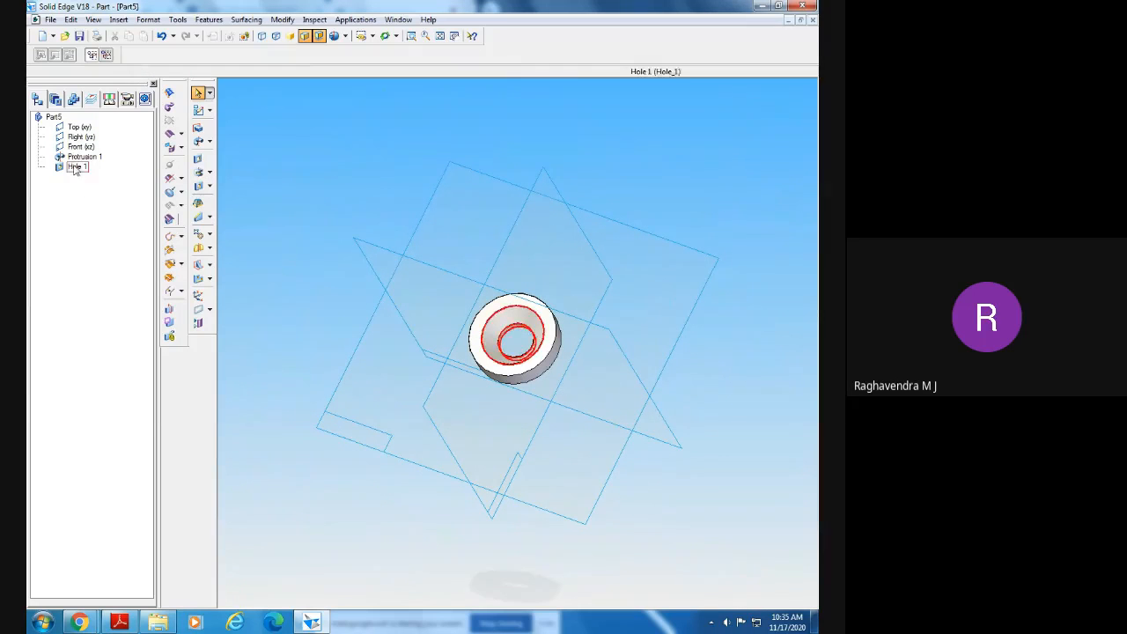
- Delete the countersunk hole and the revolved disc from the part
right_click(75, 167)
left_click(93, 172)
middle_click_drag(249, 259, 278, 242)
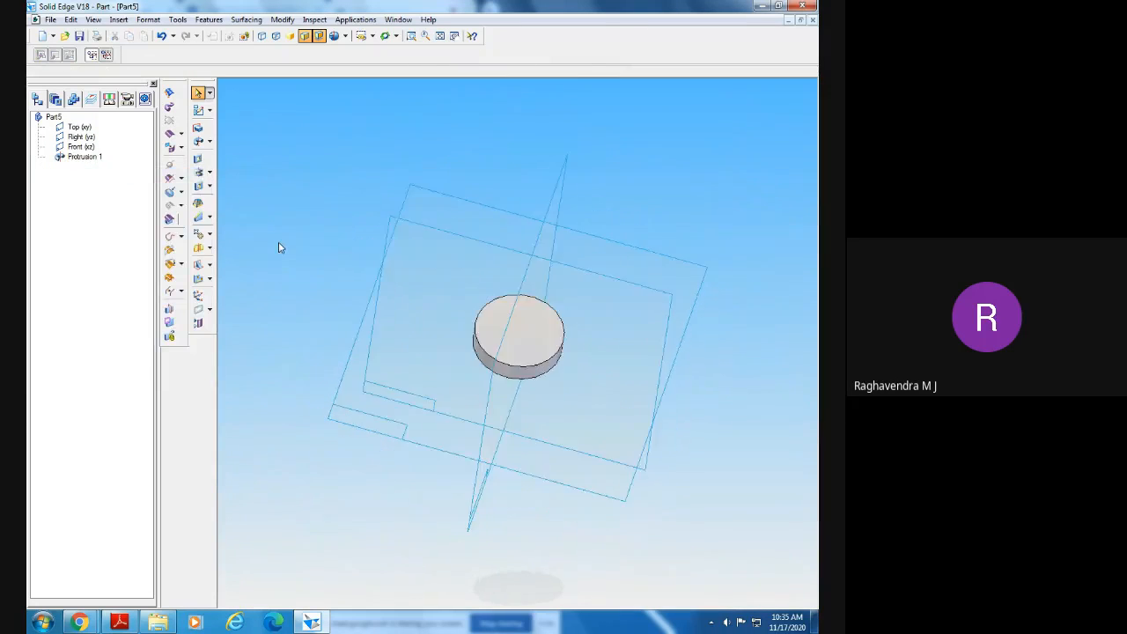
right_click(88, 159)
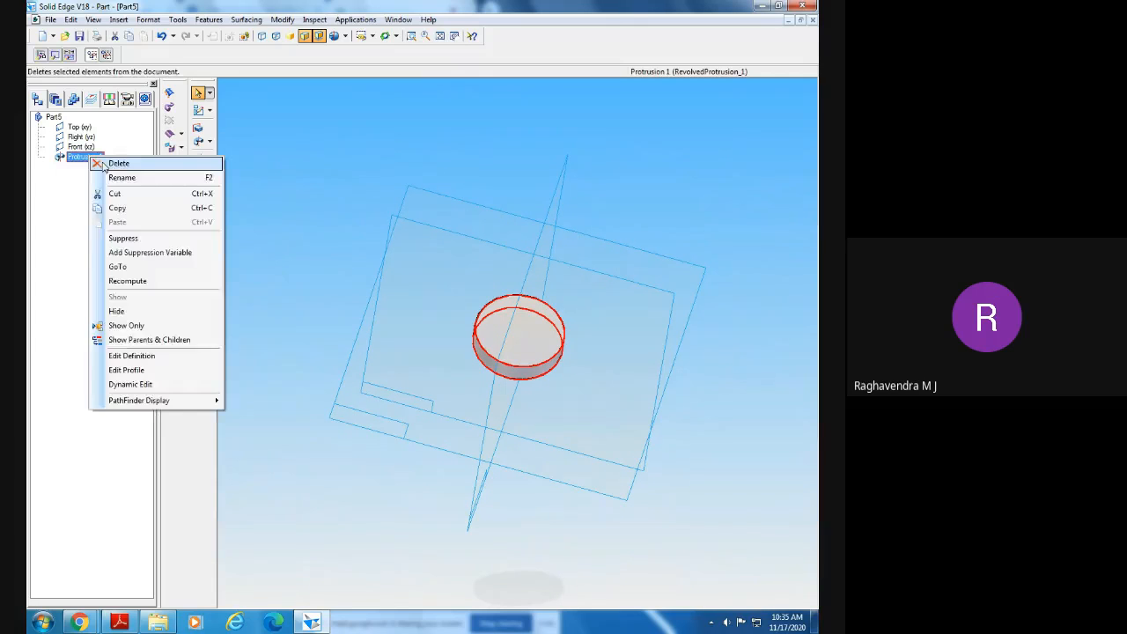
left_click(95, 164)
- Start a Revolved Protrusion with its profile sketch on the Front (xz) plane
middle_click_drag(340, 414, 317, 421)
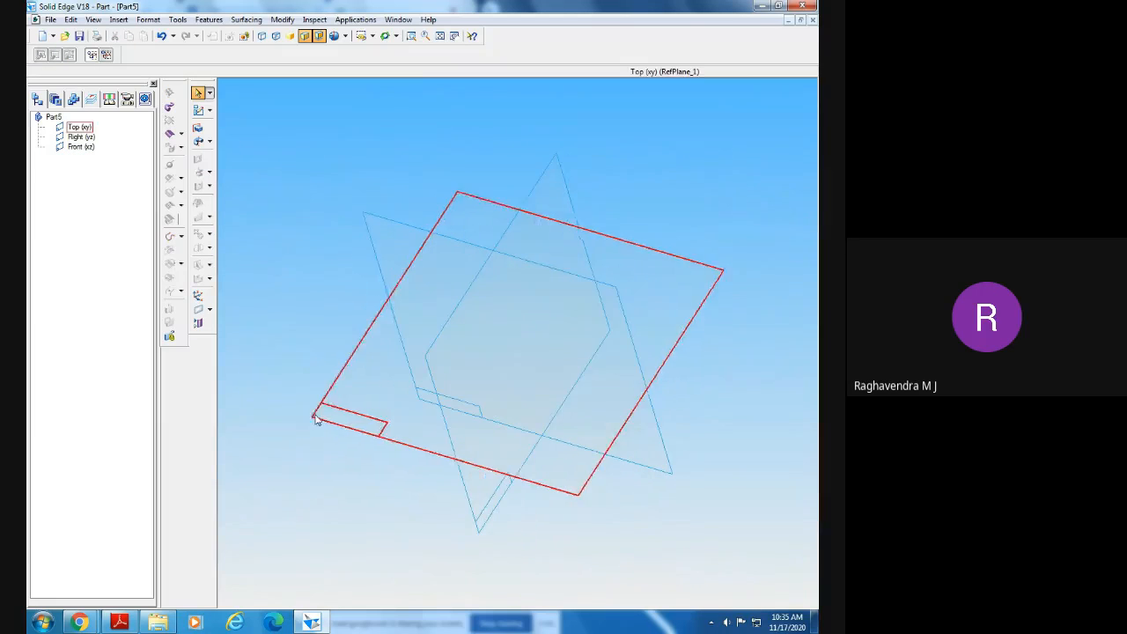
left_click(209, 140)
left_click(237, 143)
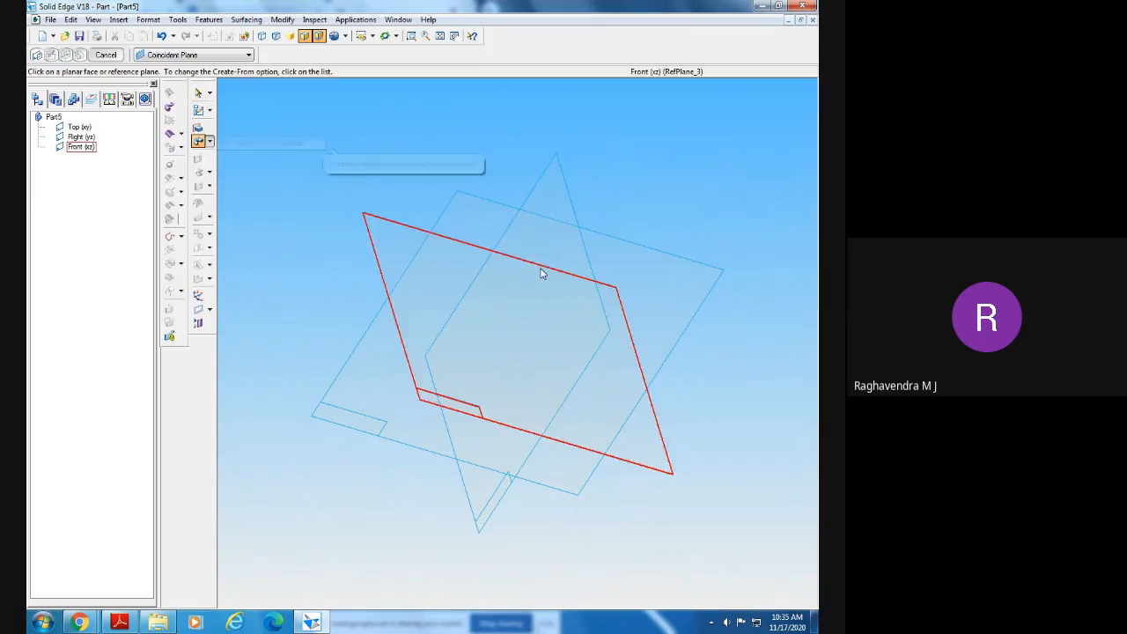
middle_click_drag(541, 274, 642, 353)
middle_click_drag(602, 410, 656, 442)
left_click(658, 447)
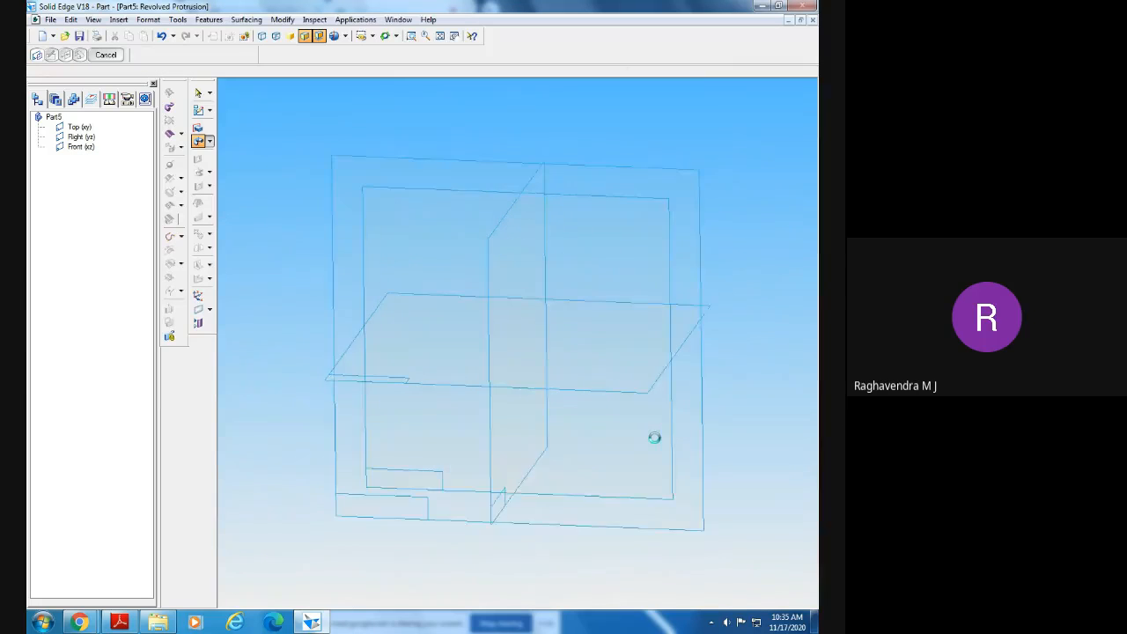
left_click(416, 35)
left_click_drag(383, 195, 604, 362)
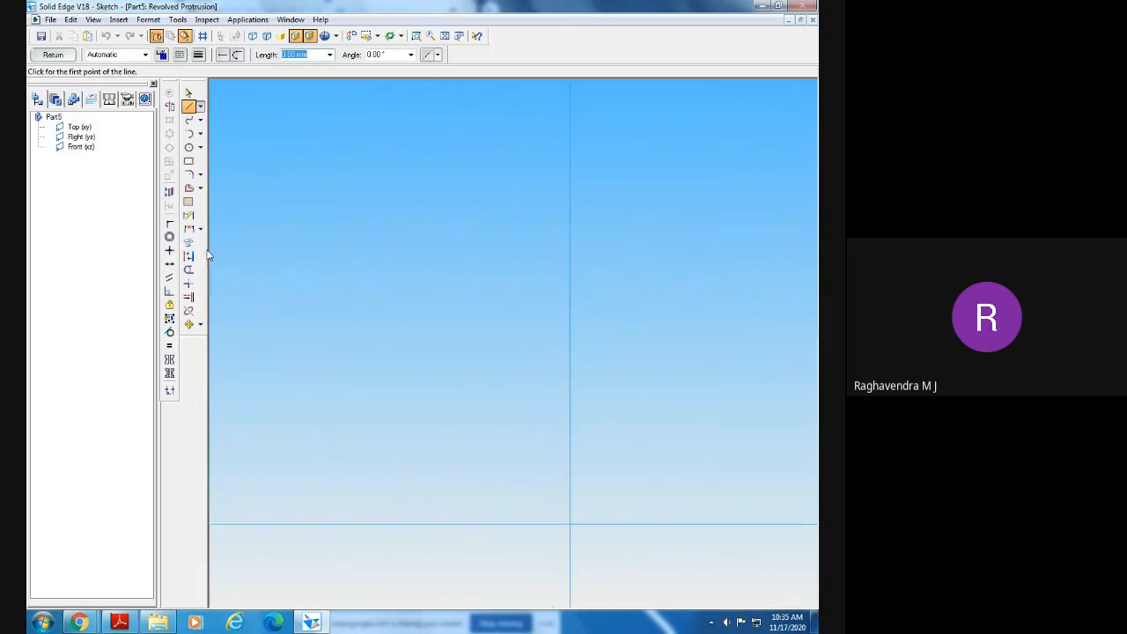
- Draw a closed rectangular profile with lines from the origin, resting on the horizontal axis and 17.5 mm wide
left_click(569, 525)
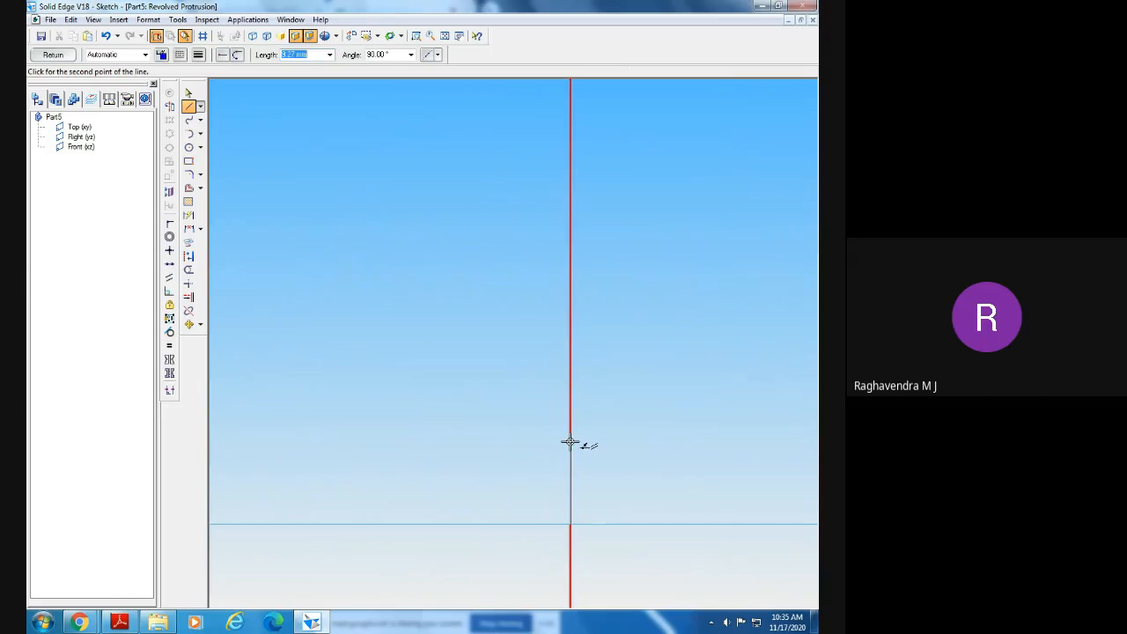
left_click(570, 452)
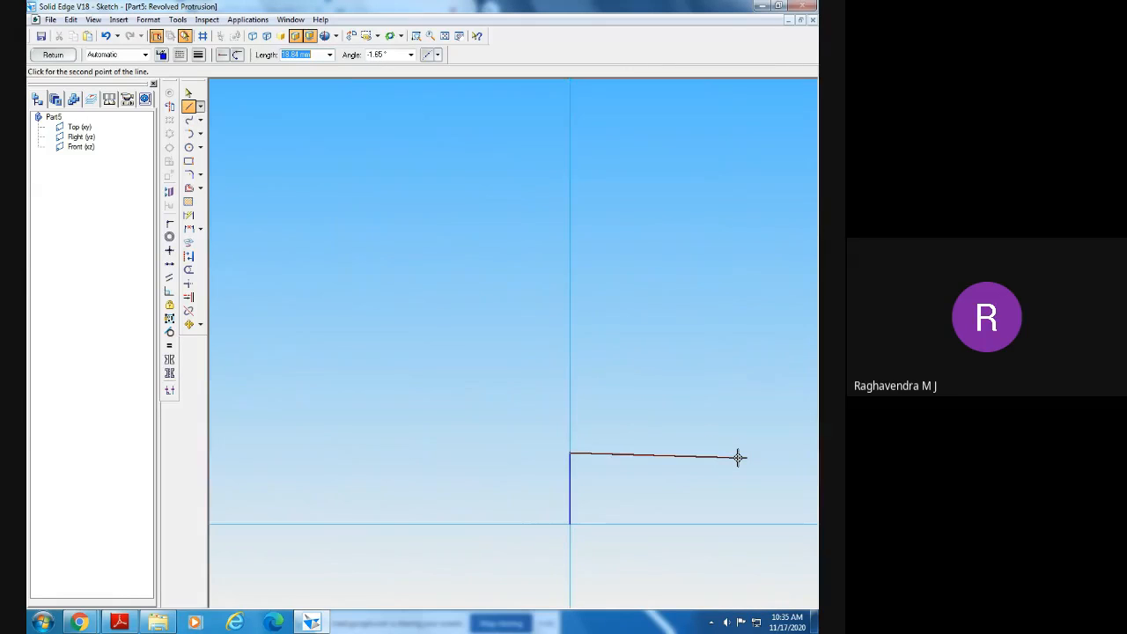
left_click(121, 622)
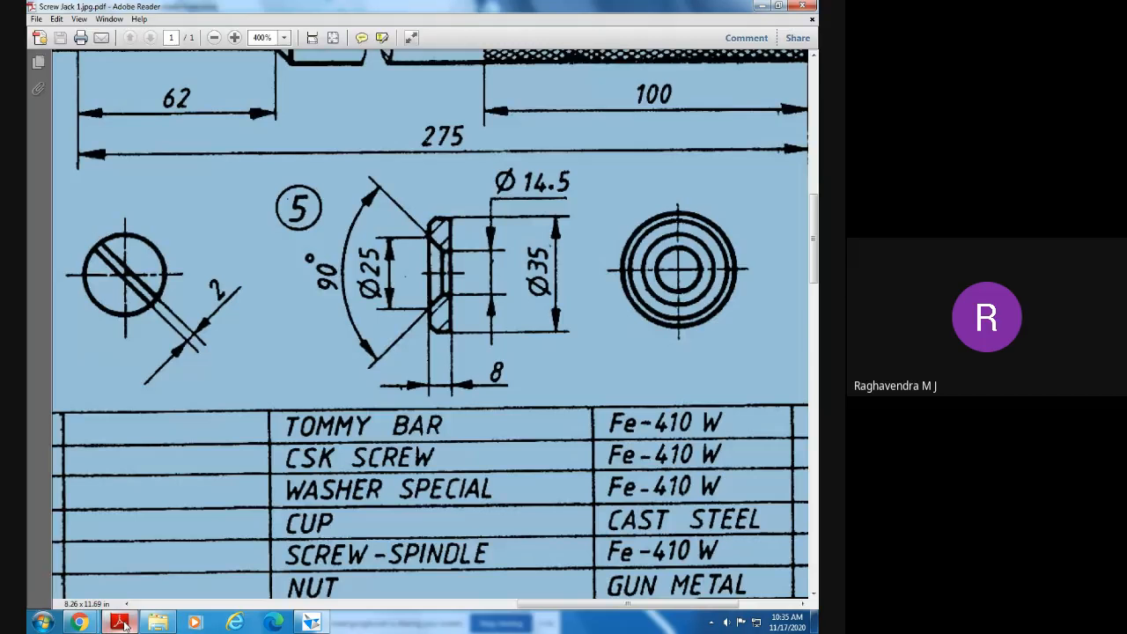
left_click(120, 623)
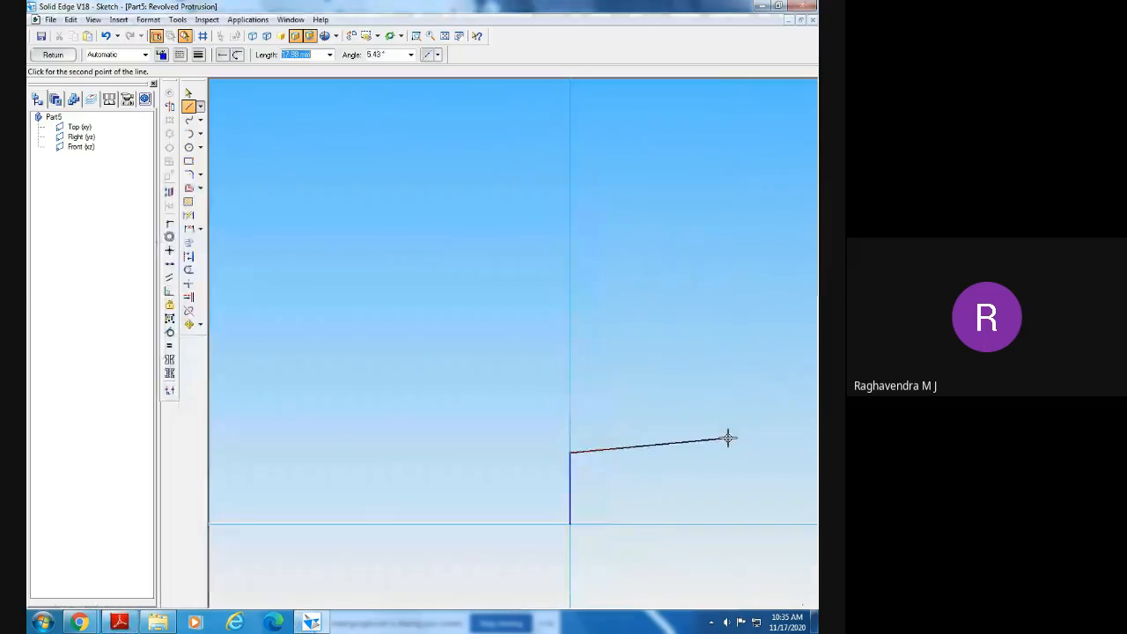
type("17.5")
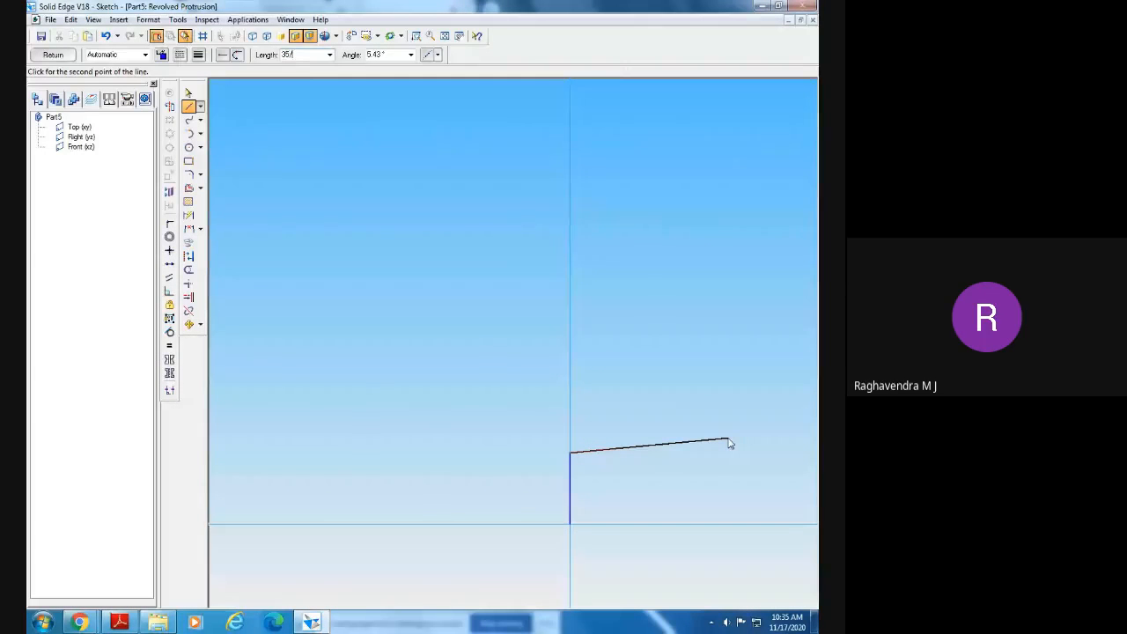
key("Tab")
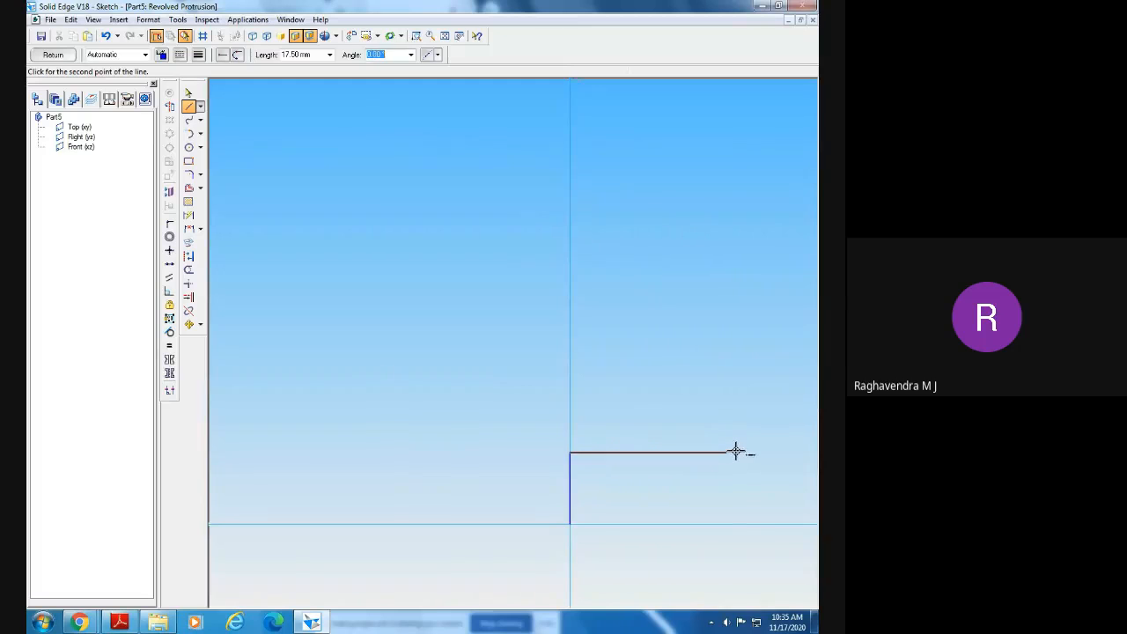
left_click(727, 453)
left_click(728, 526)
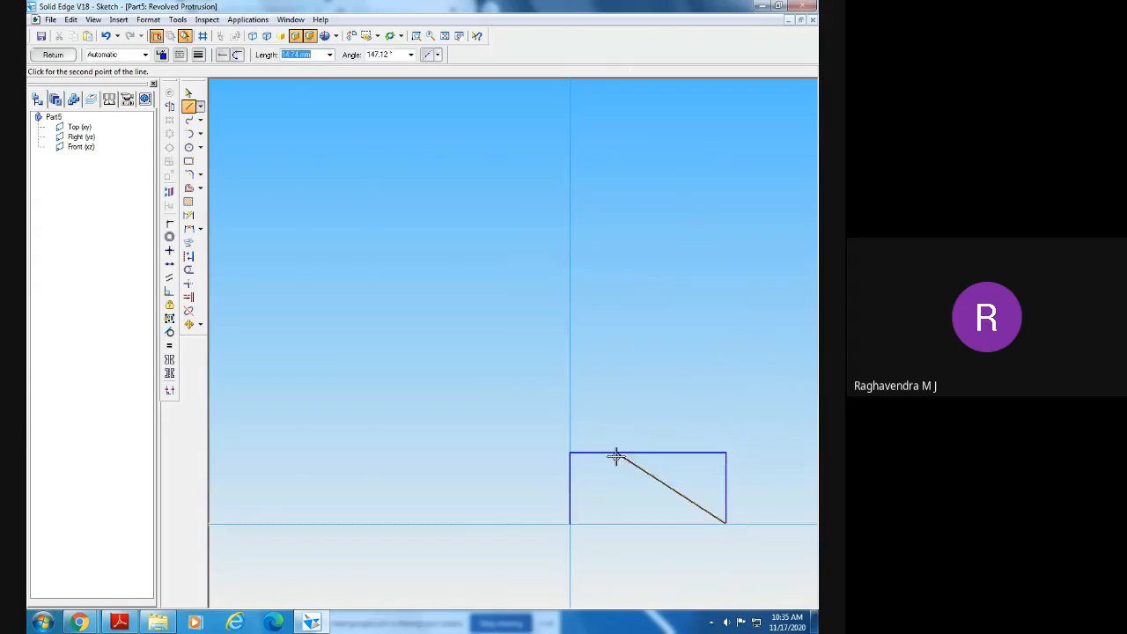
left_click(570, 524)
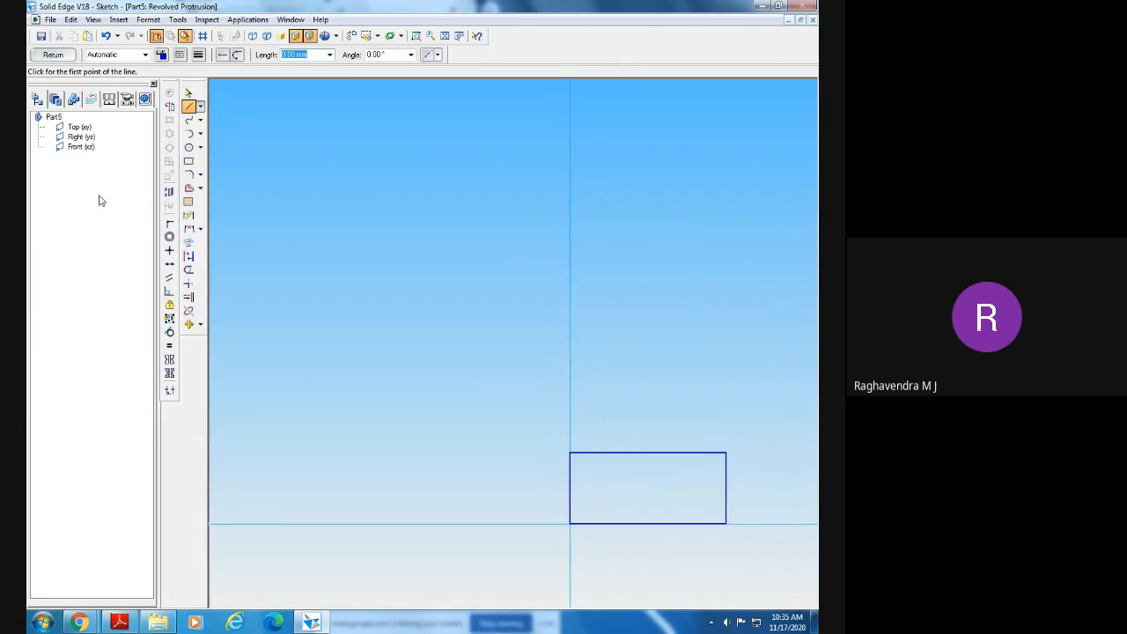
left_click(188, 92)
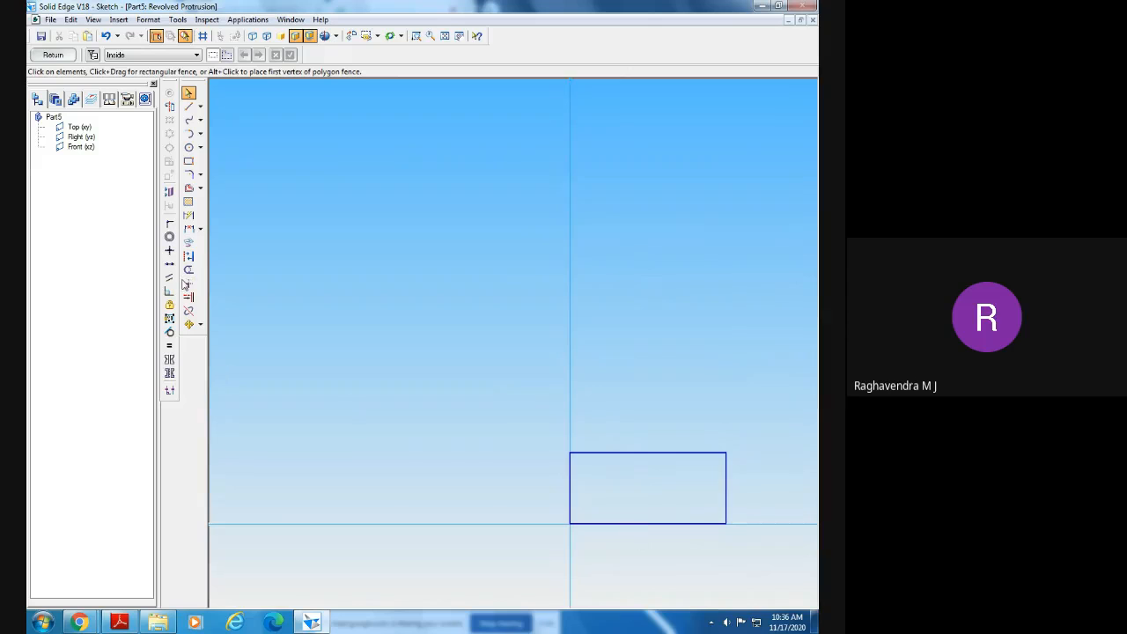
- Dimension the height and the width of the rectangular profile
left_click(188, 215)
left_click(569, 484)
left_click(528, 487)
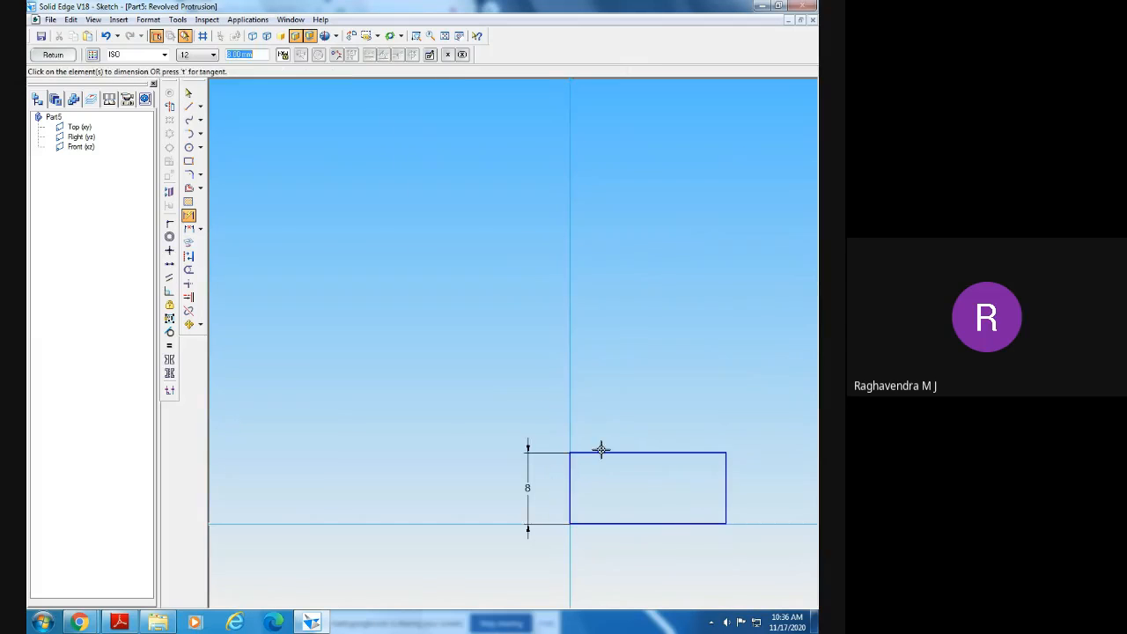
left_click(642, 453)
left_click(646, 381)
- Draw a vertical line about 5.7 mm up from the rectangle's bottom edge, continued by a sloped line to its top edge
left_click(189, 107)
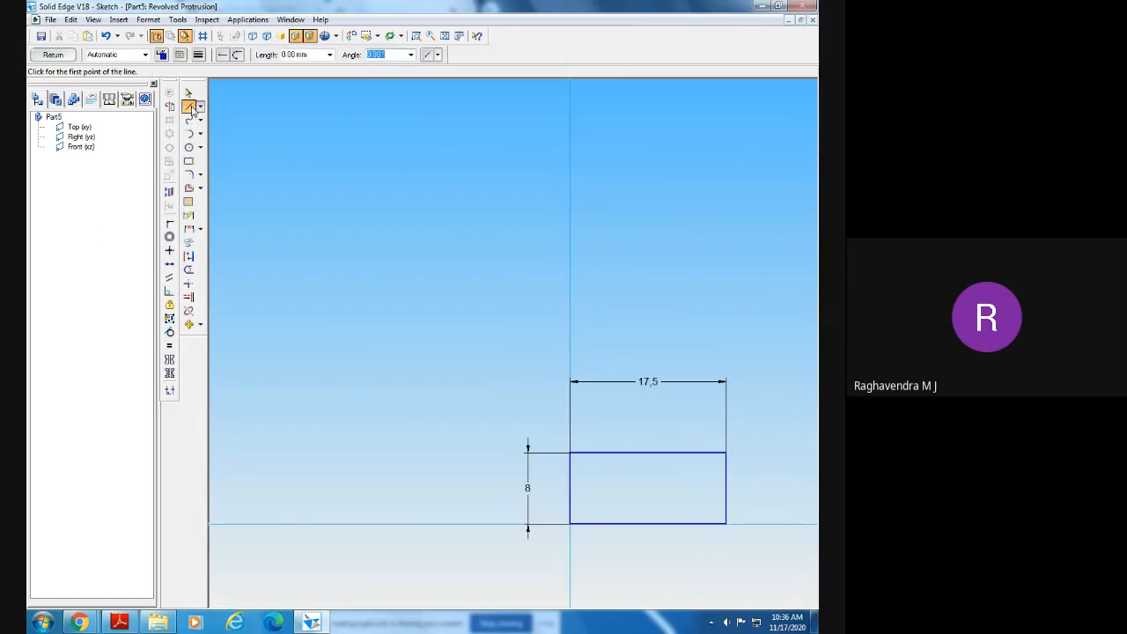
left_click(598, 523)
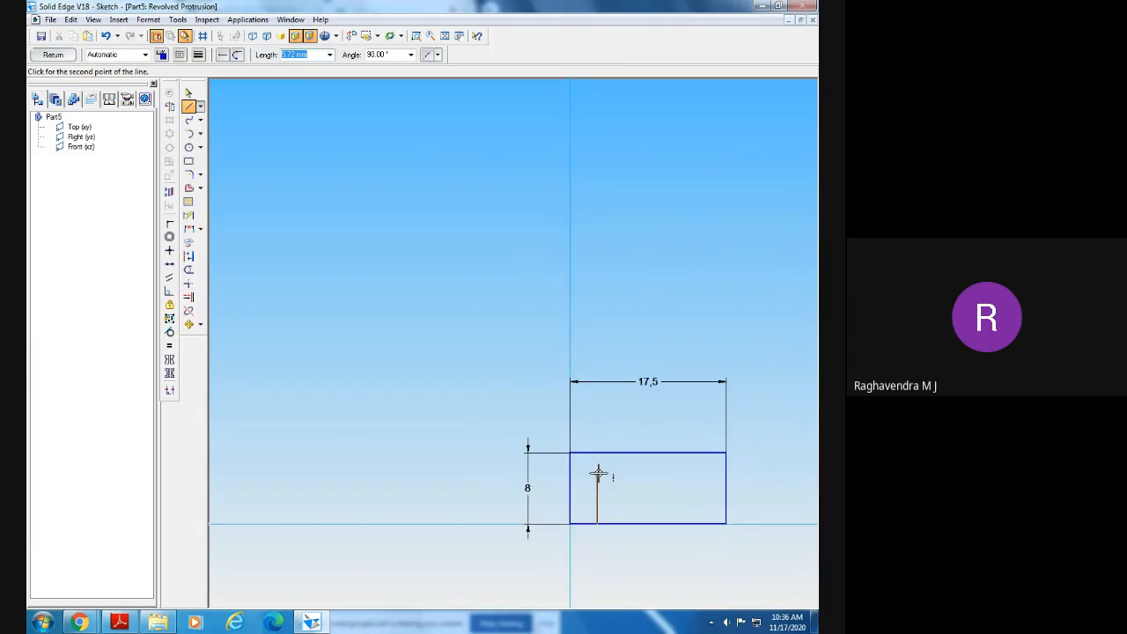
left_click(598, 474)
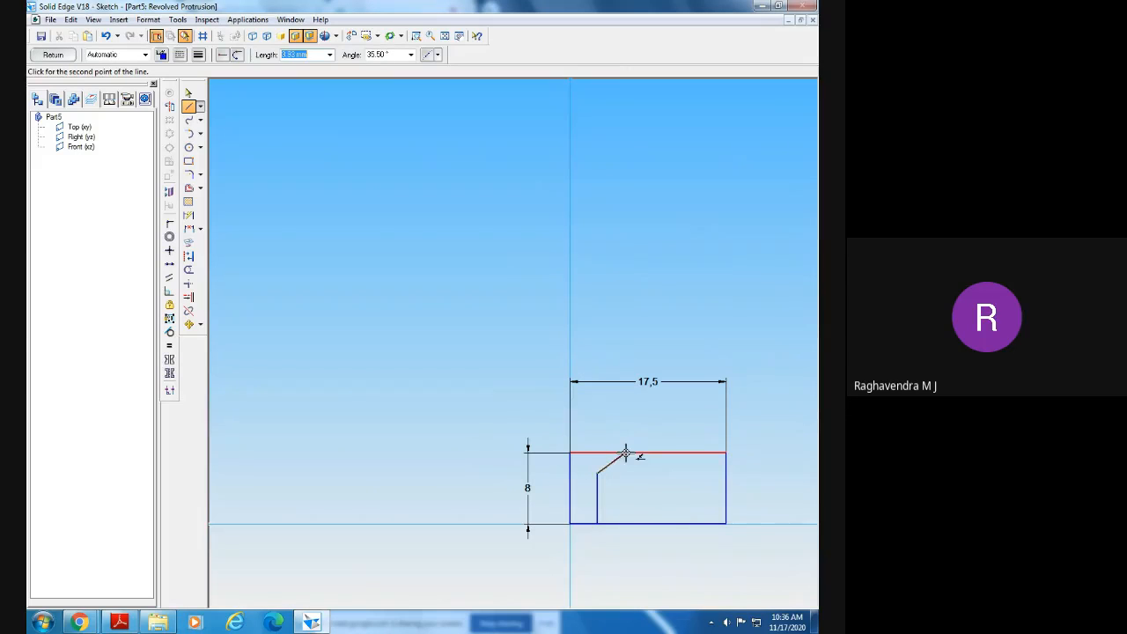
left_click(627, 452)
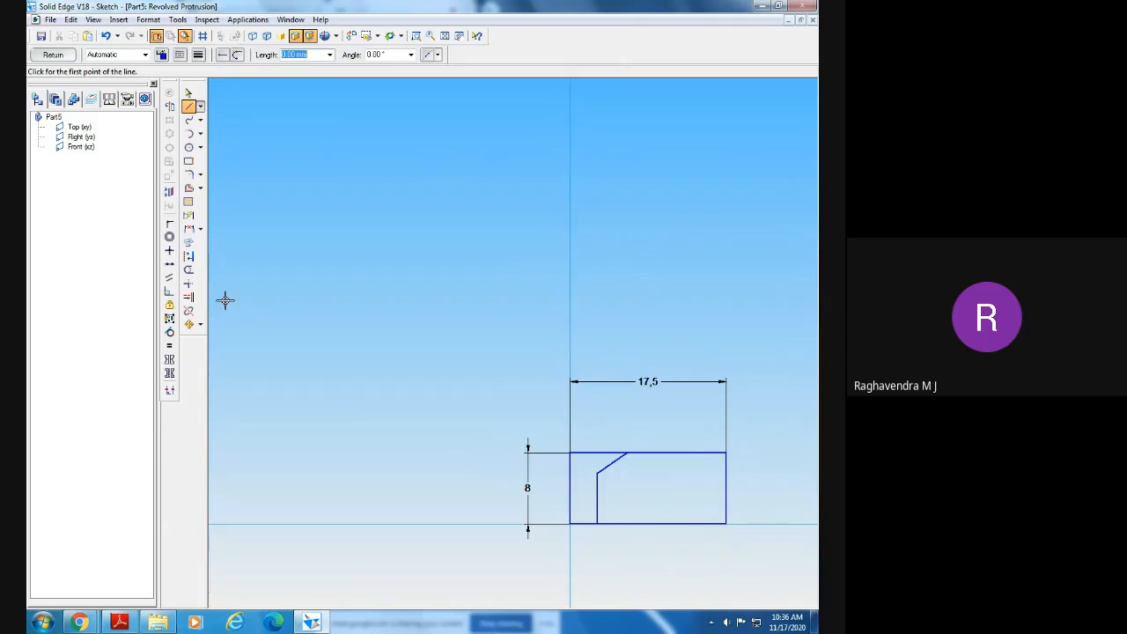
- Dimension the inner vertical line from the vertical axis and set the distance to half of 14.5 mm, 7.25 mm
left_click(188, 215)
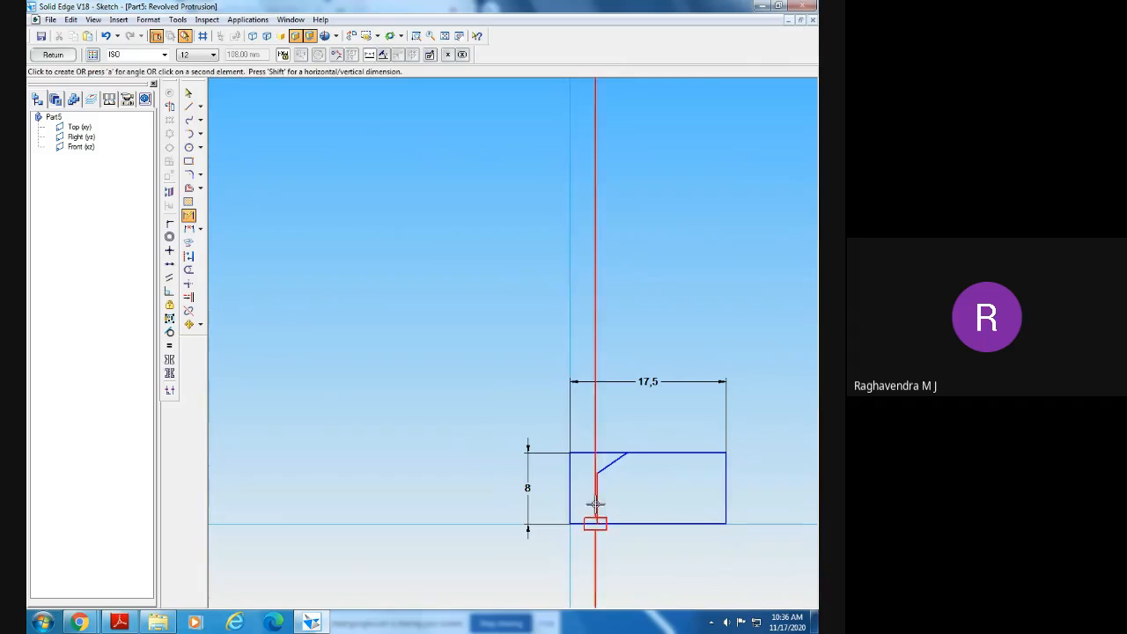
left_click(595, 504)
left_click(586, 557)
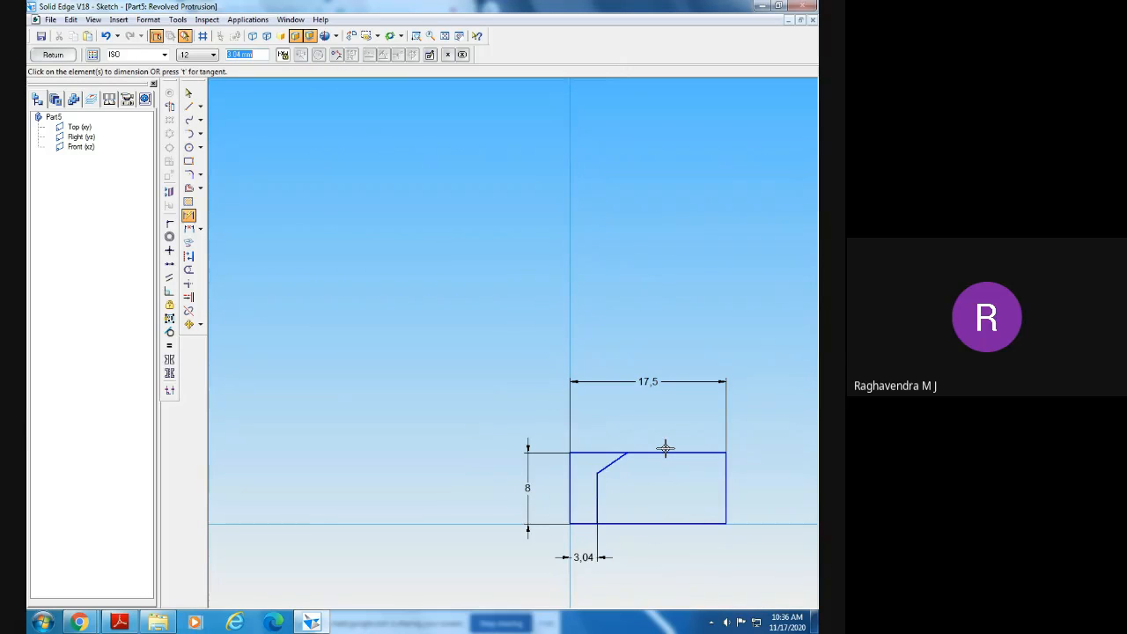
type("14,5")
key("Return")
left_click(189, 93)
left_click(588, 558)
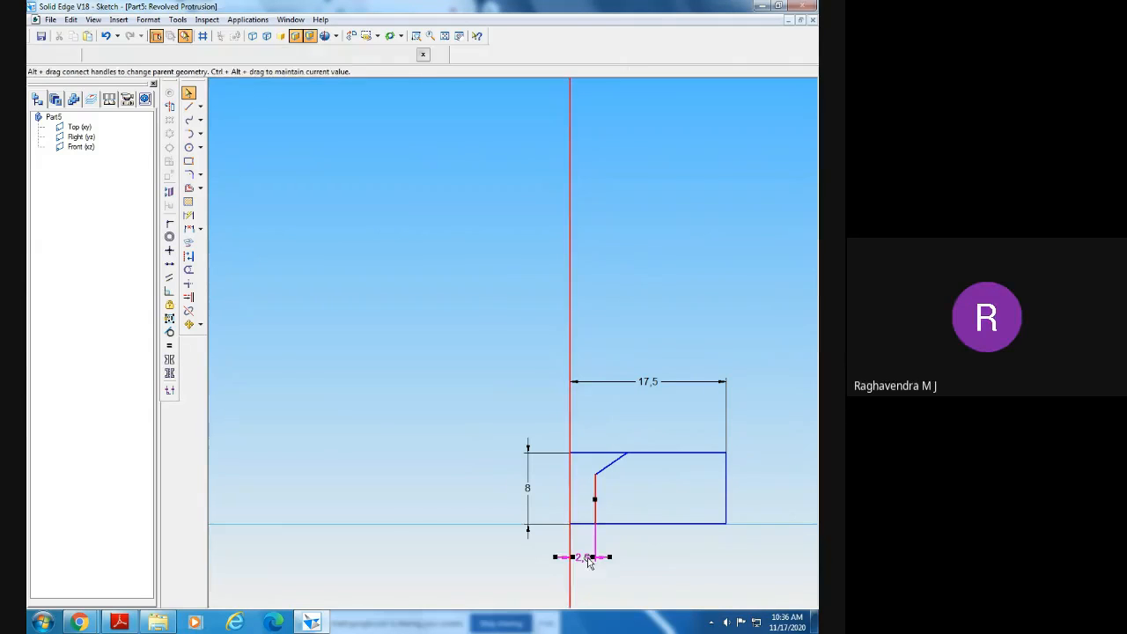
type("14,5")
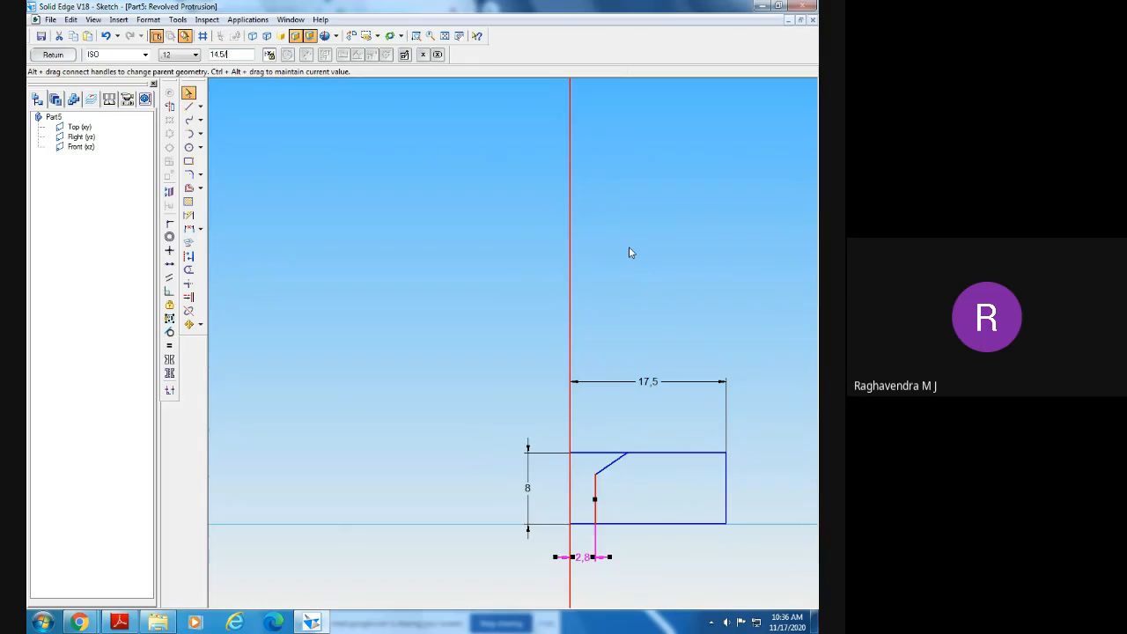
type(".5")
key("Return")
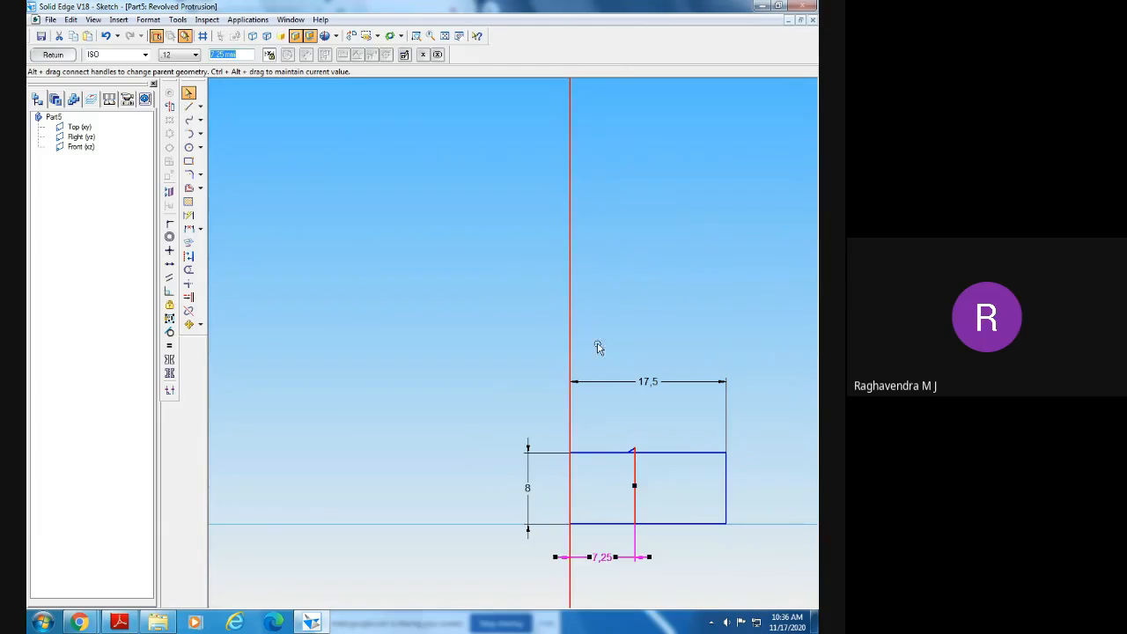
left_click(630, 343)
- Move the sloped line downward so it runs from a shorter inner vertical line up to the rectangle's top edge
left_click(652, 464)
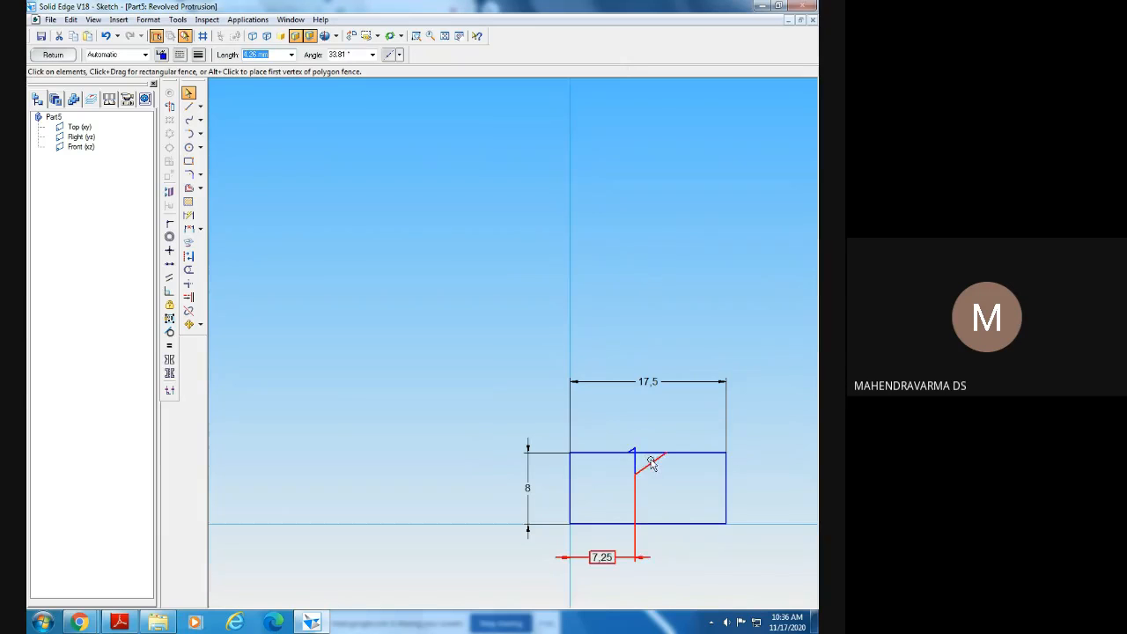
left_click_drag(652, 462, 651, 480)
left_click(674, 422)
left_click(651, 470)
left_click(670, 430)
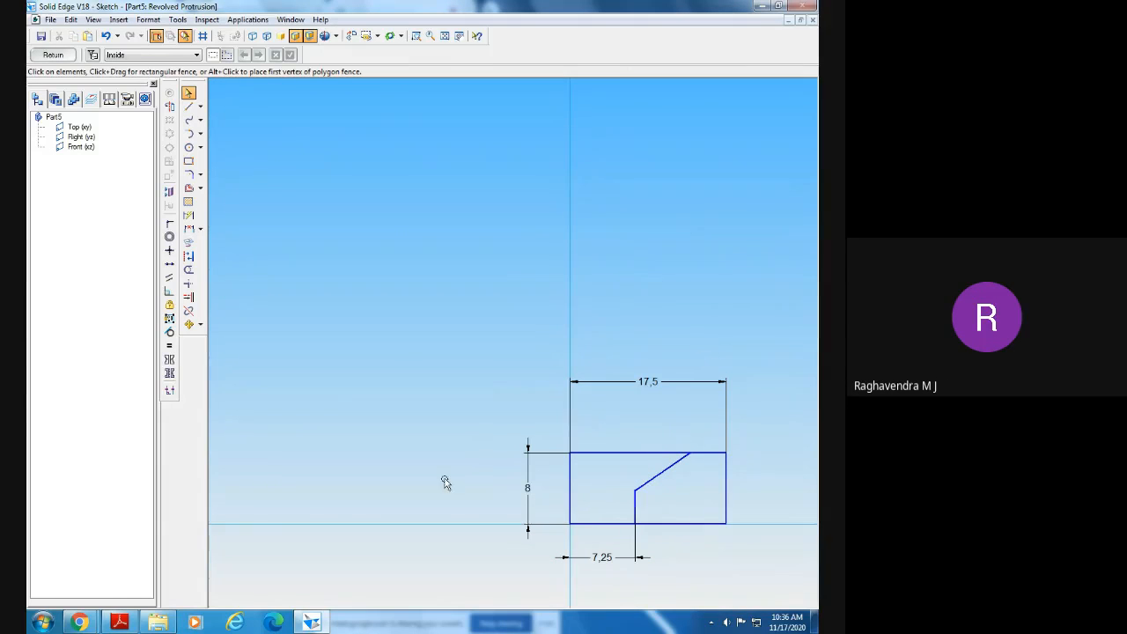
- Try a 90° angle dimension between the sloped line and the vertical axis, undo the value and delete the dimension
left_click(199, 229)
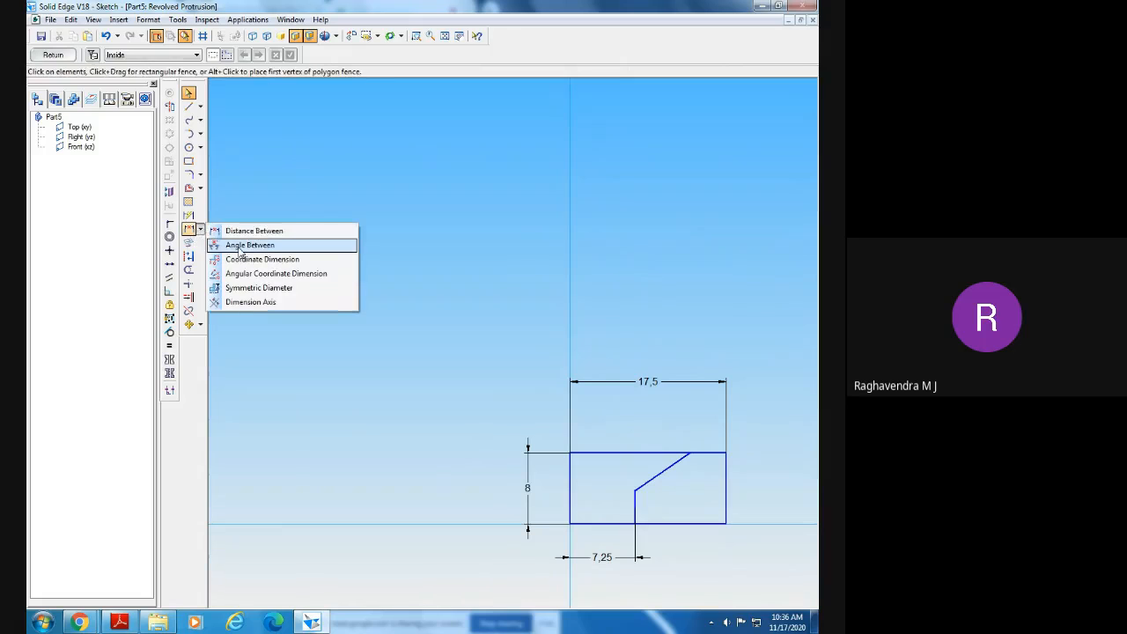
left_click(241, 249)
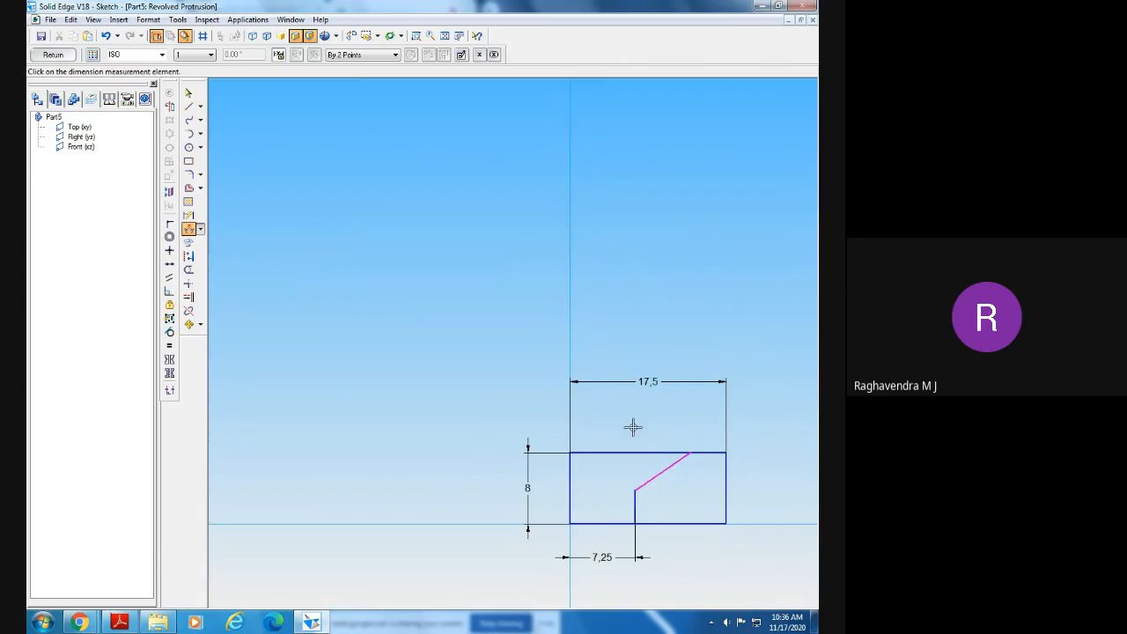
left_click(570, 414)
left_click(677, 328)
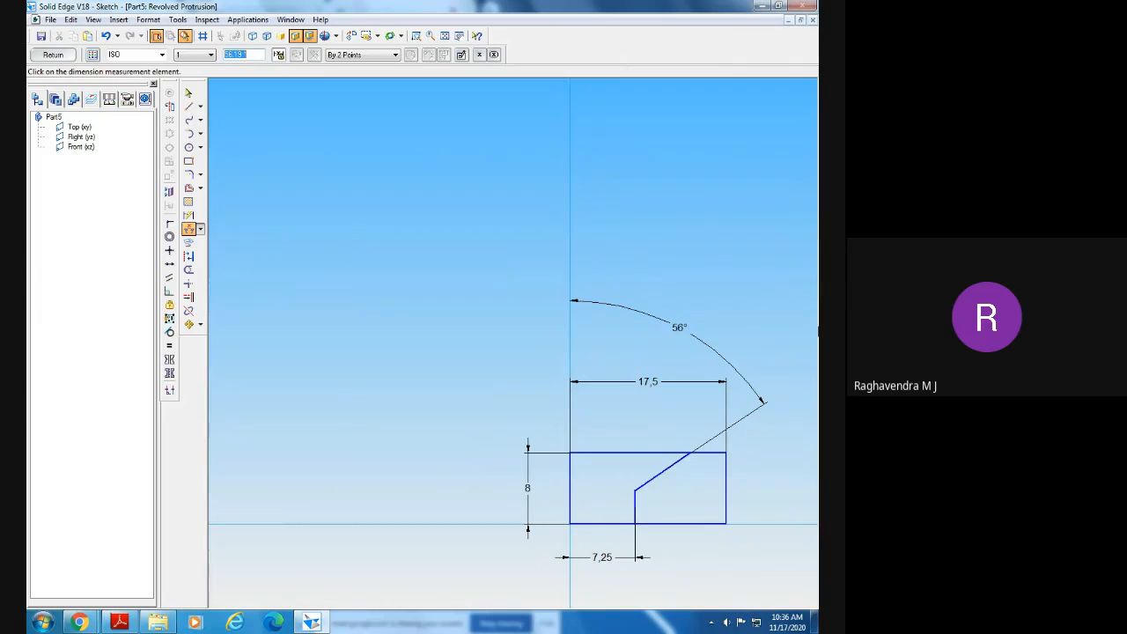
type("90")
key("Return")
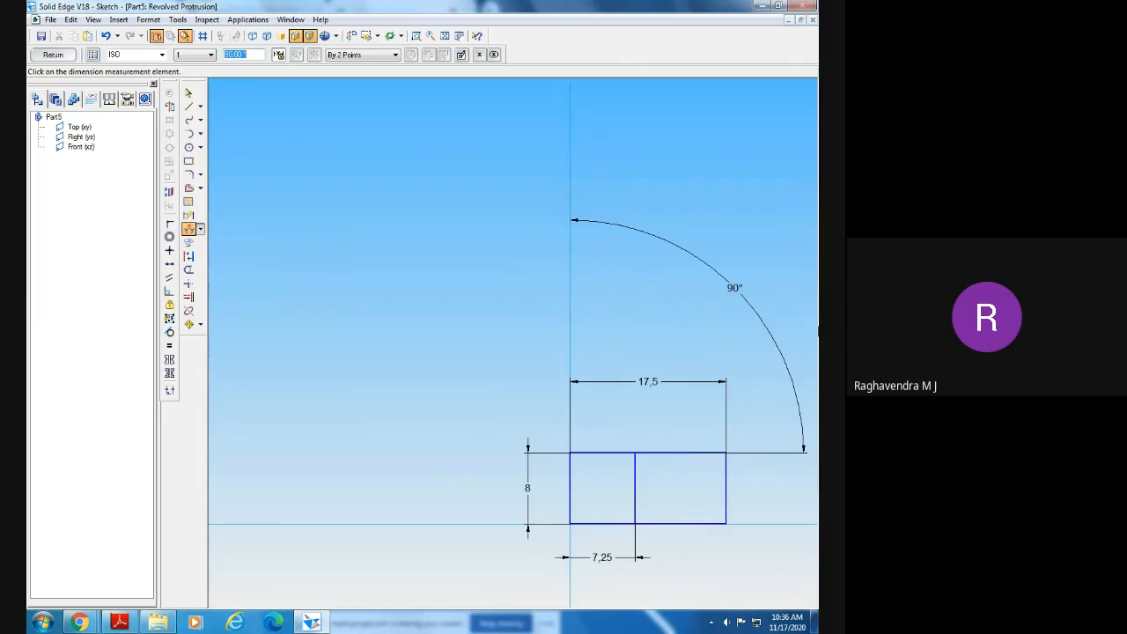
key("ctrl+z")
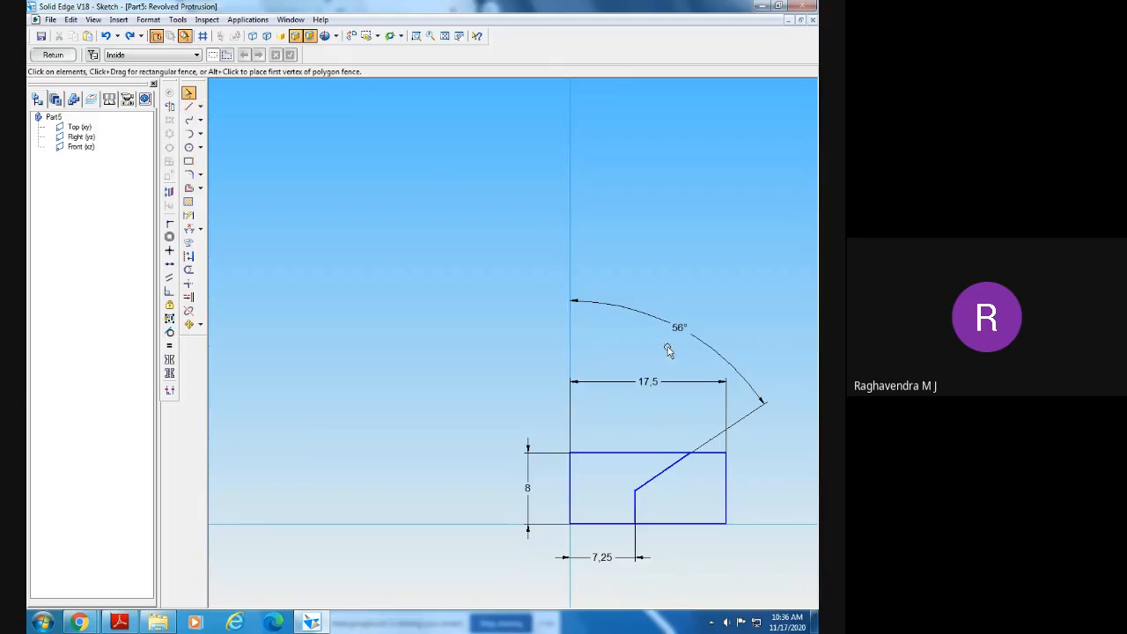
left_click(708, 342)
key("Delete")
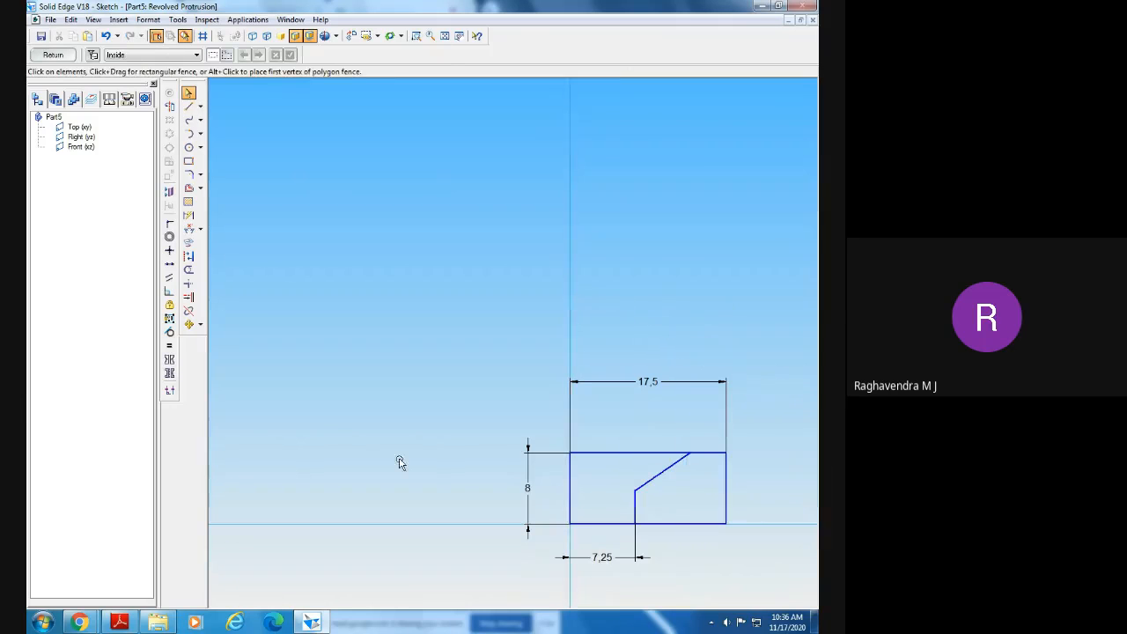
- Dimension the sloped line's upper end from the vertical axis and set the distance to 12.5 mm
left_click(188, 217)
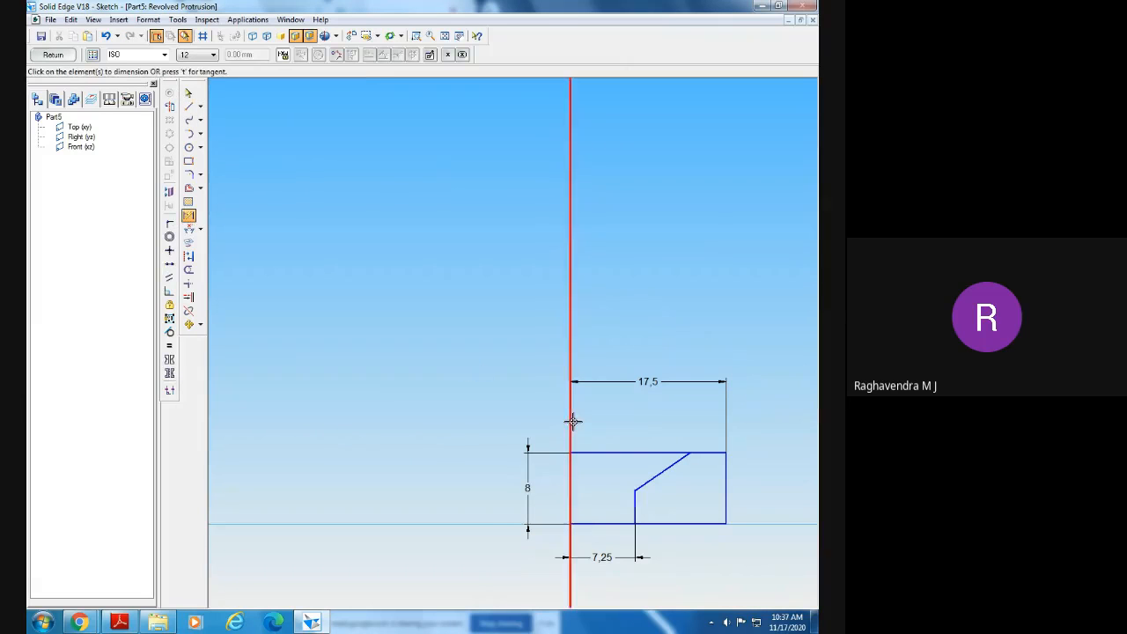
left_click(689, 452)
left_click(801, 416)
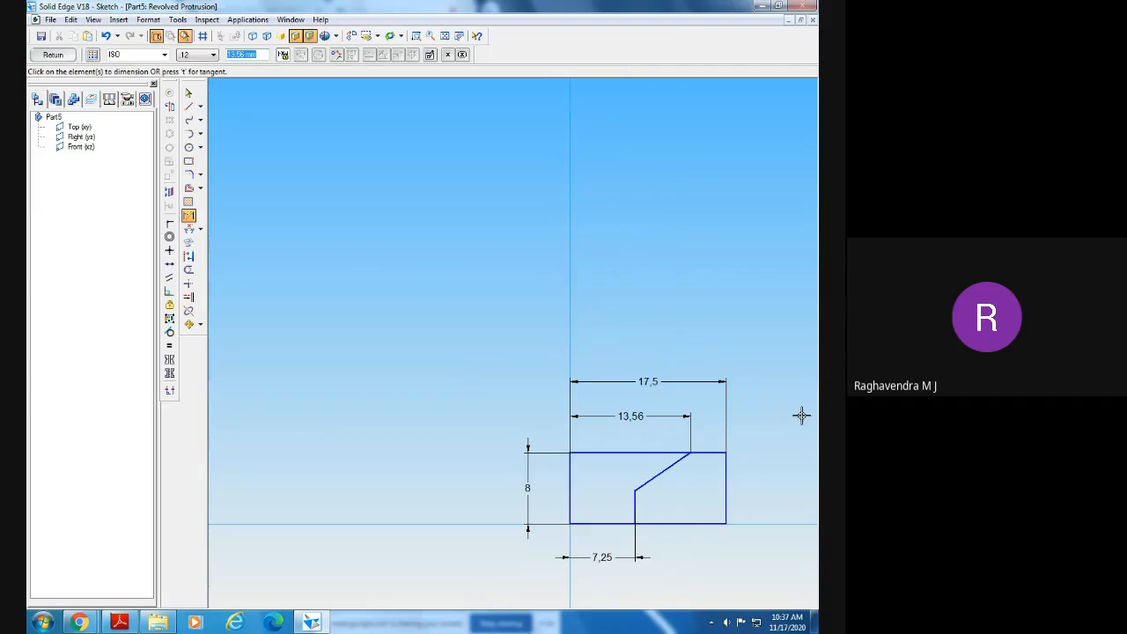
type("12.5")
key("Return")
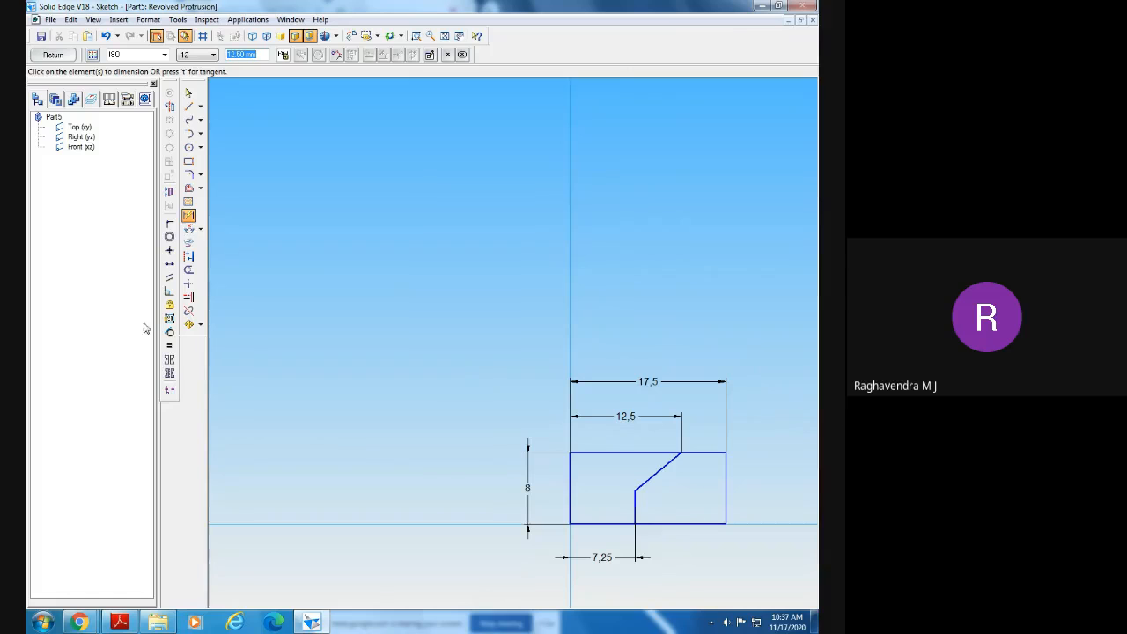
- Add an angle dimension between the vertical axis and the sloped line
left_click(188, 229)
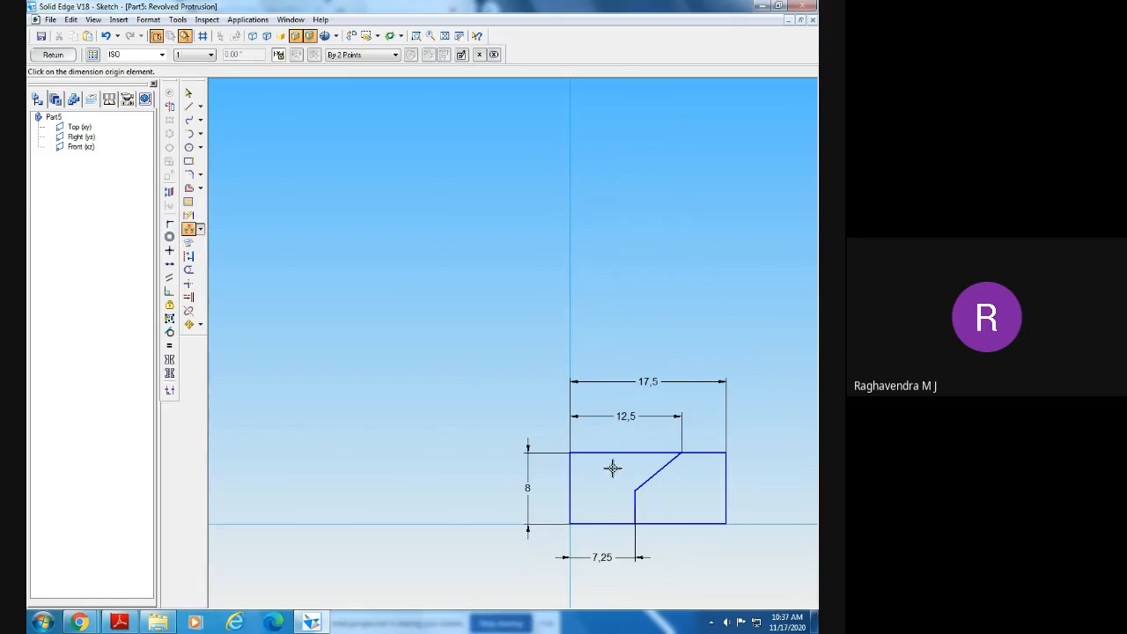
left_click(572, 434)
left_click(650, 476)
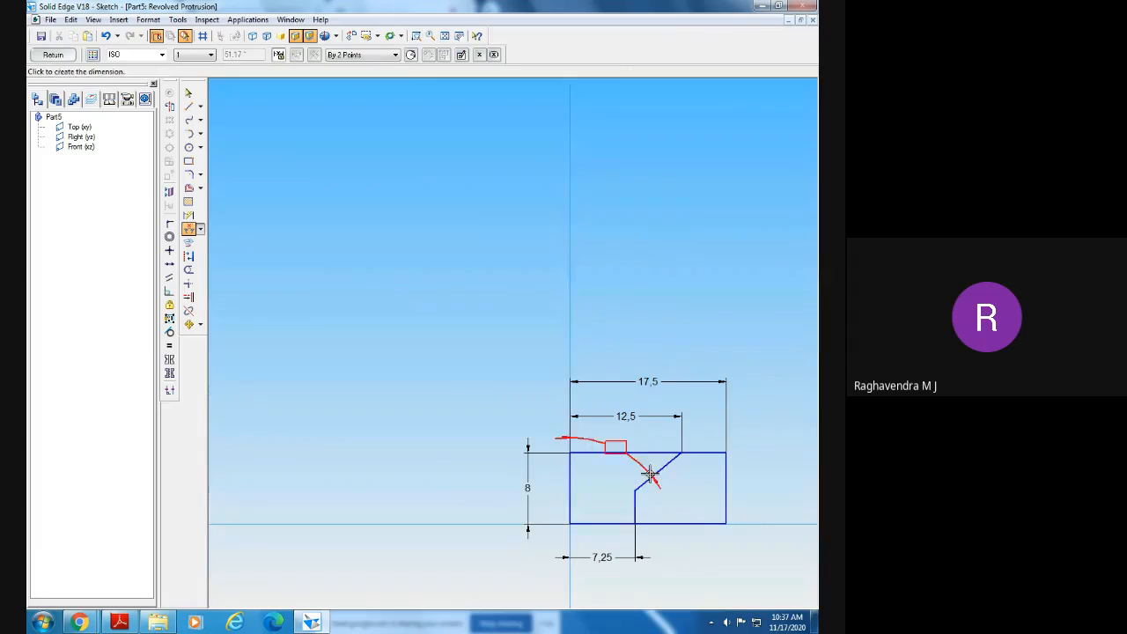
- Try setting the sloped line's angle to 90° and undo the change
type("90")
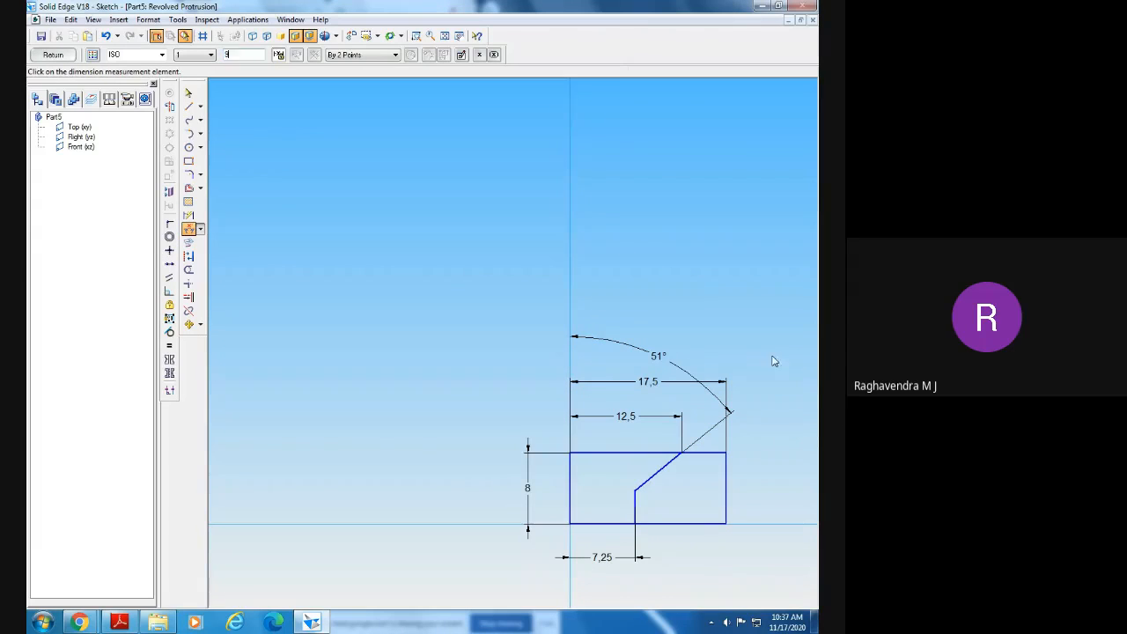
key("Return")
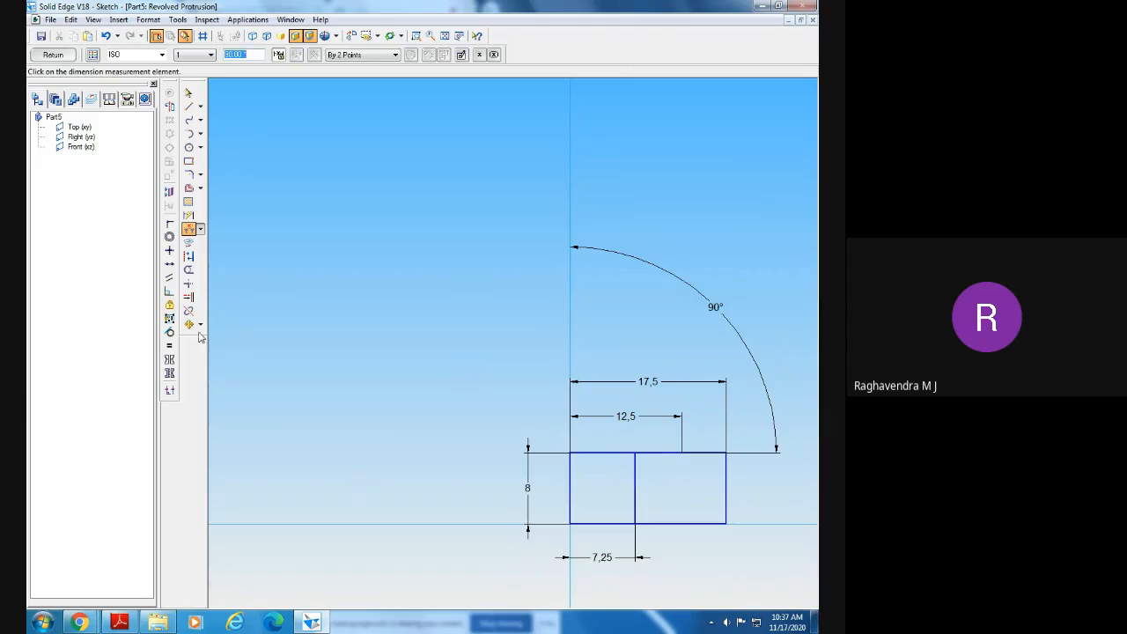
key("ctrl+z")
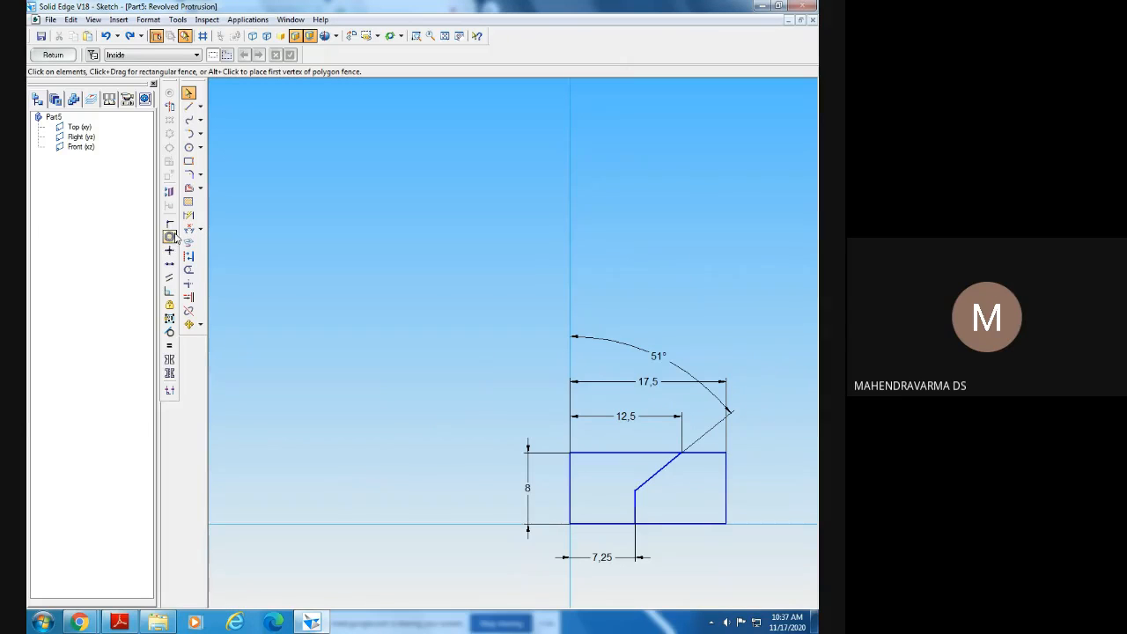
- Set the sloped line's angle to the vertical axis to 45° and move the angle dimension down inside the profile
left_click(662, 360)
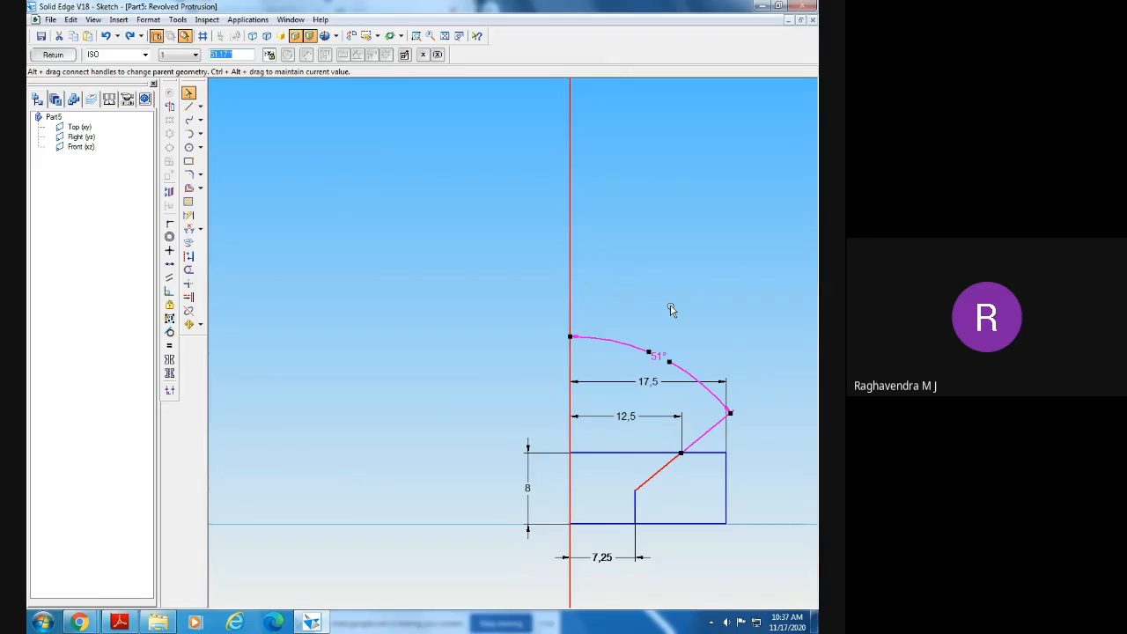
type("4")
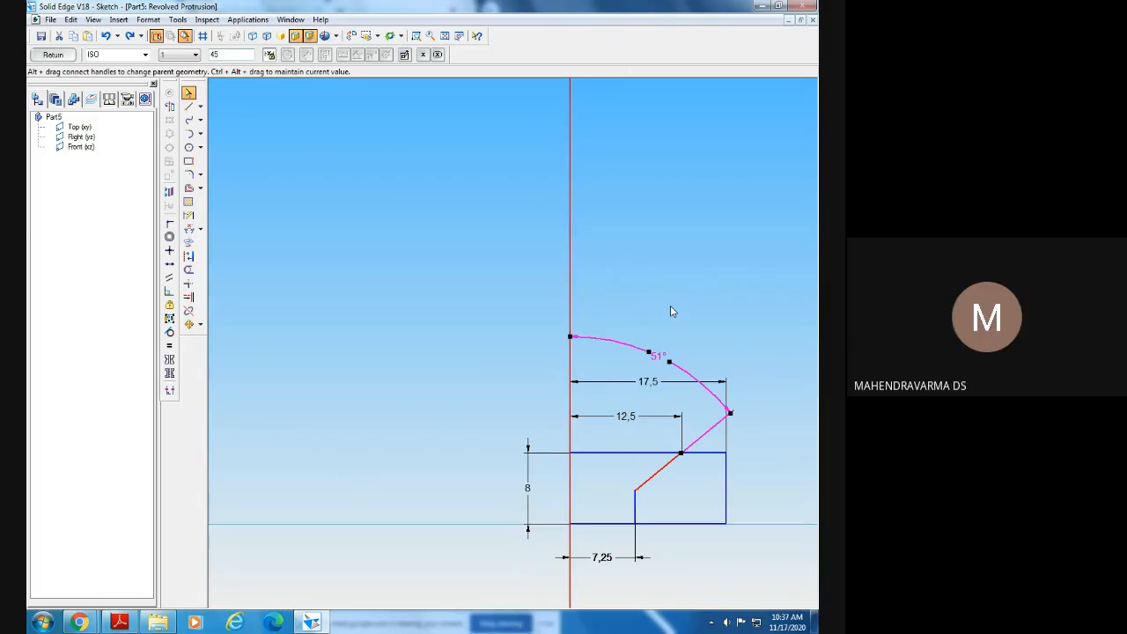
type("5")
key("Return")
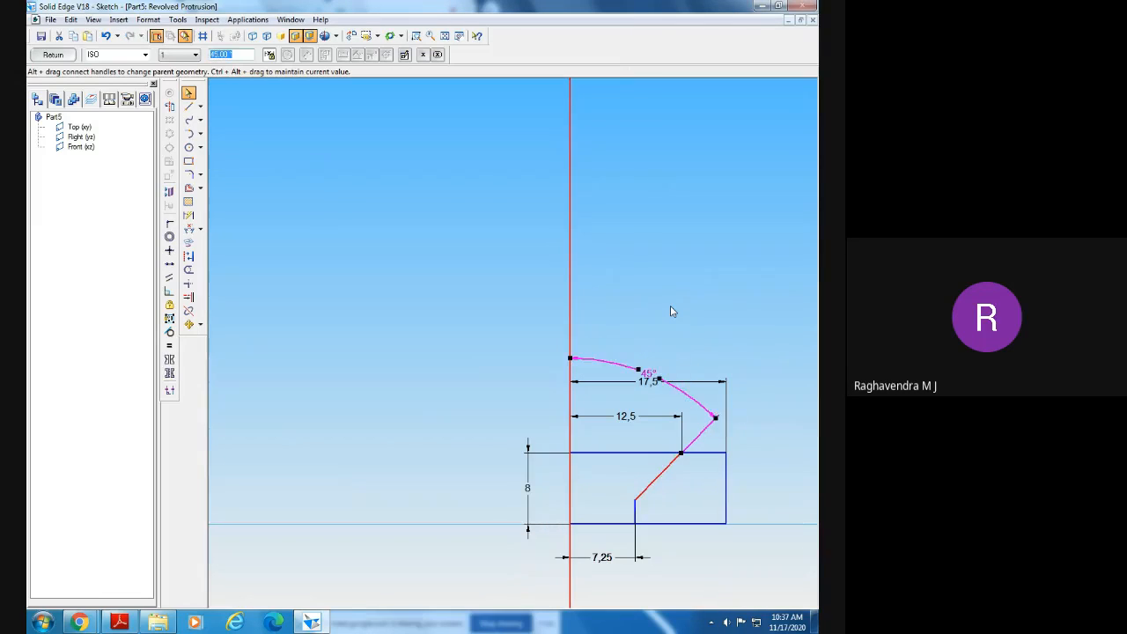
key("Escape")
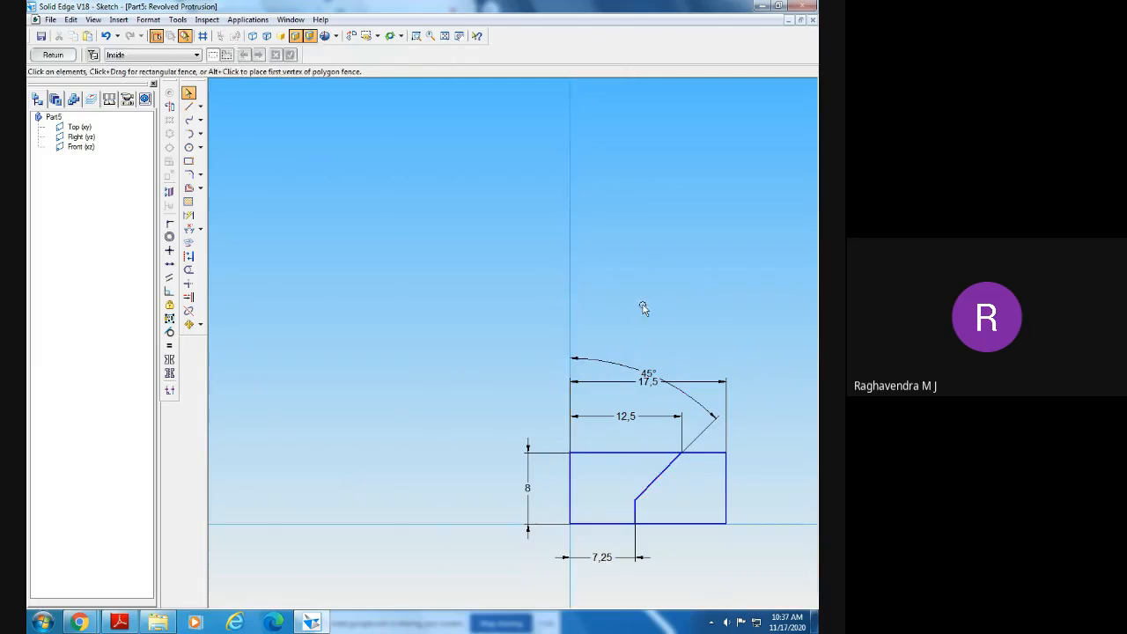
left_click_drag(648, 373, 621, 474)
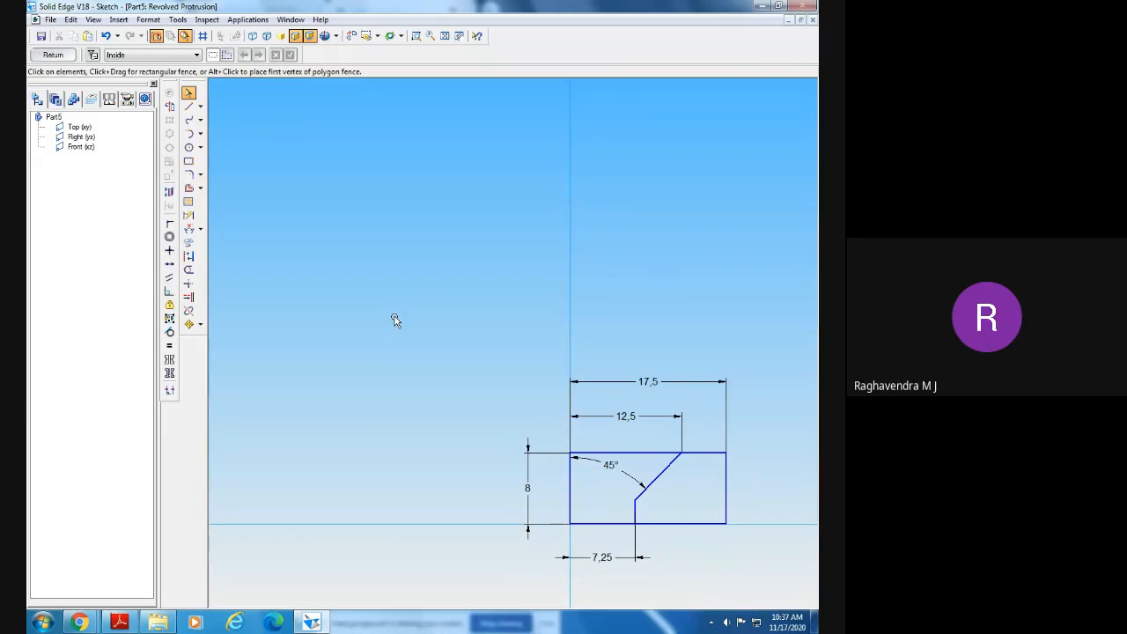
- Trim away the top and bottom rectangle edges between the vertical axis and the inner lines
left_click(189, 269)
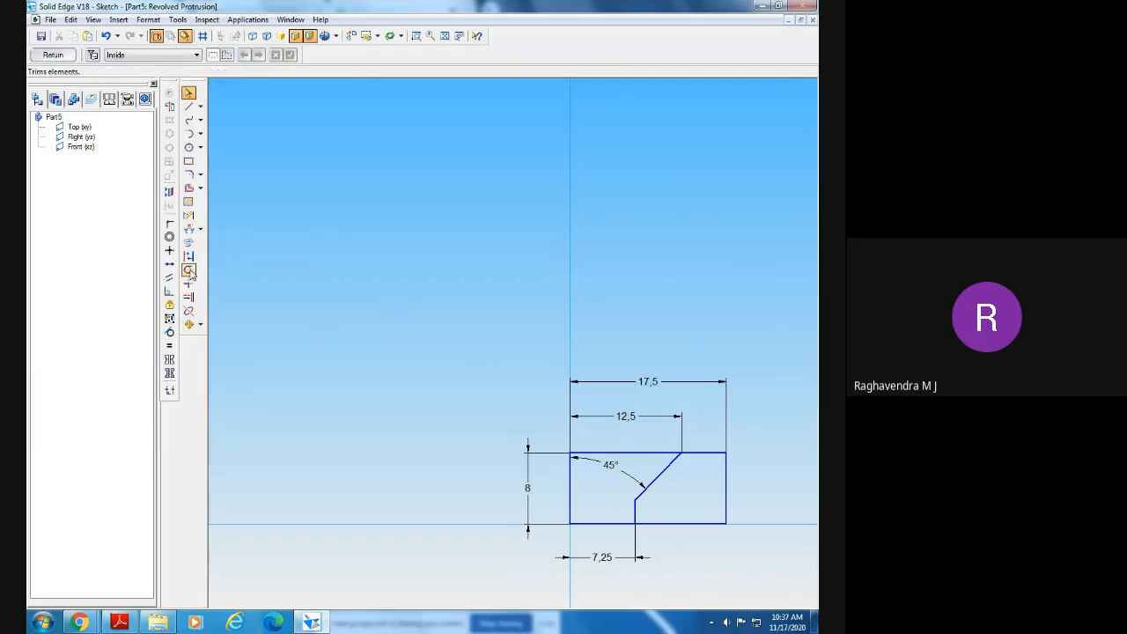
left_click(627, 453)
left_click(608, 524)
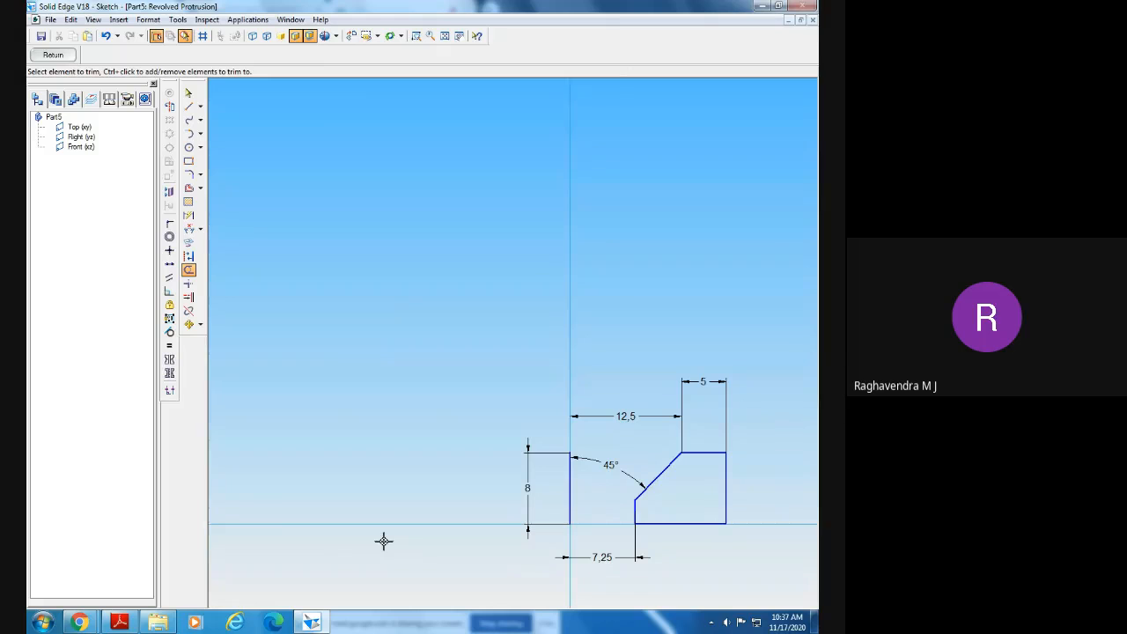
- Delete the horizontal dimension above the profile's shortened top edge
left_click(189, 92)
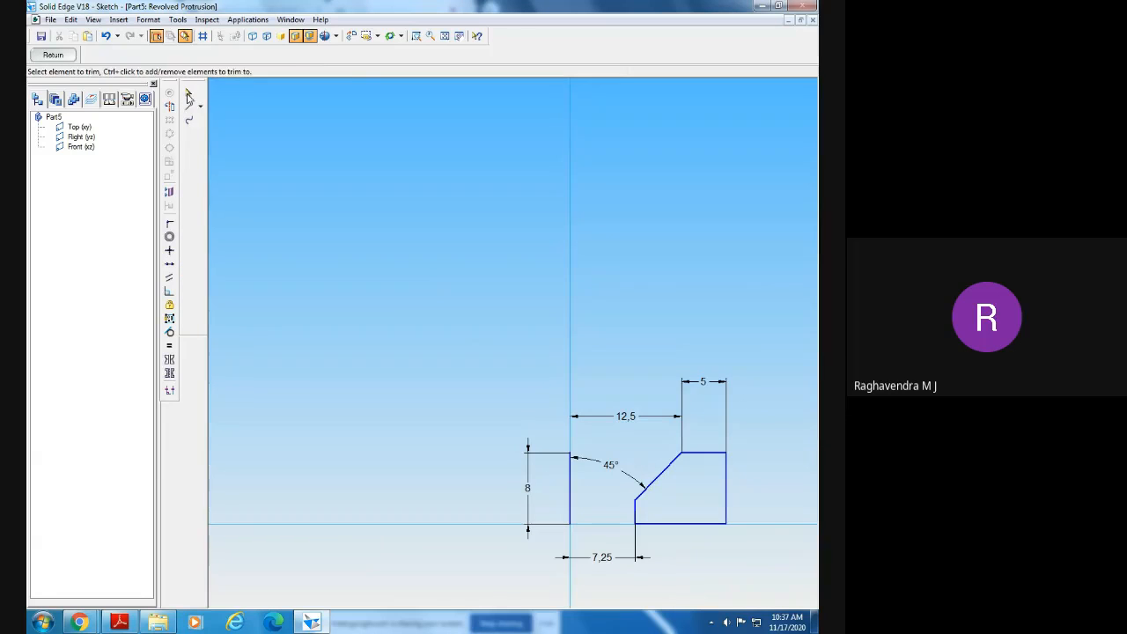
left_click(709, 381)
key("Delete")
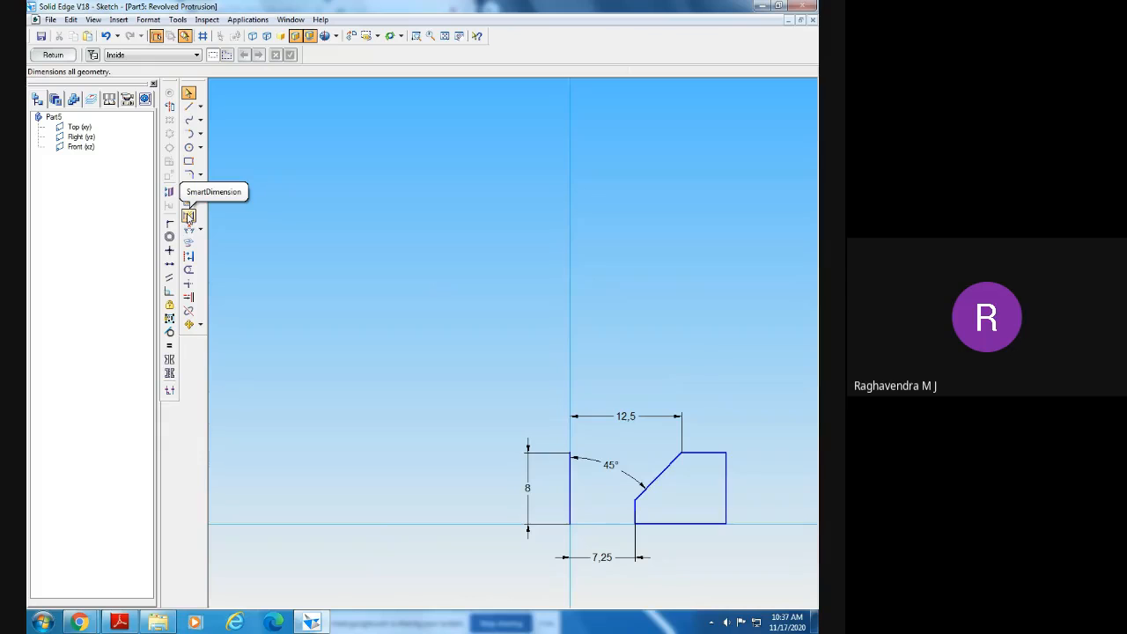
- Set the profile's vertical line as the axis of revolution and revolve the profile through a full 360° to form the washer
left_click(170, 107)
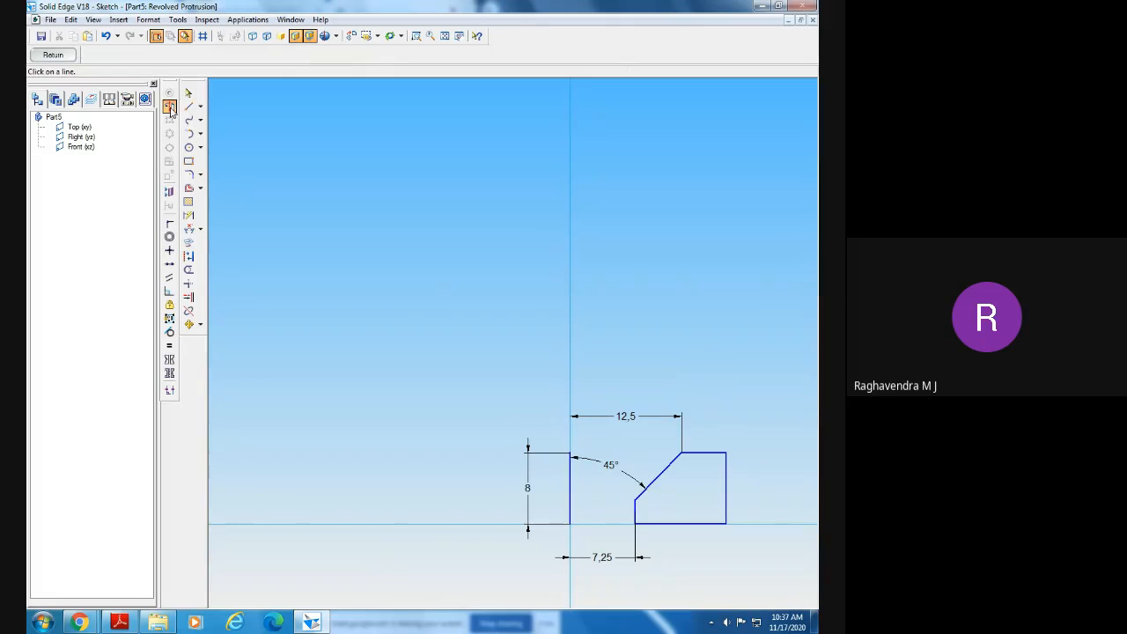
left_click(571, 484)
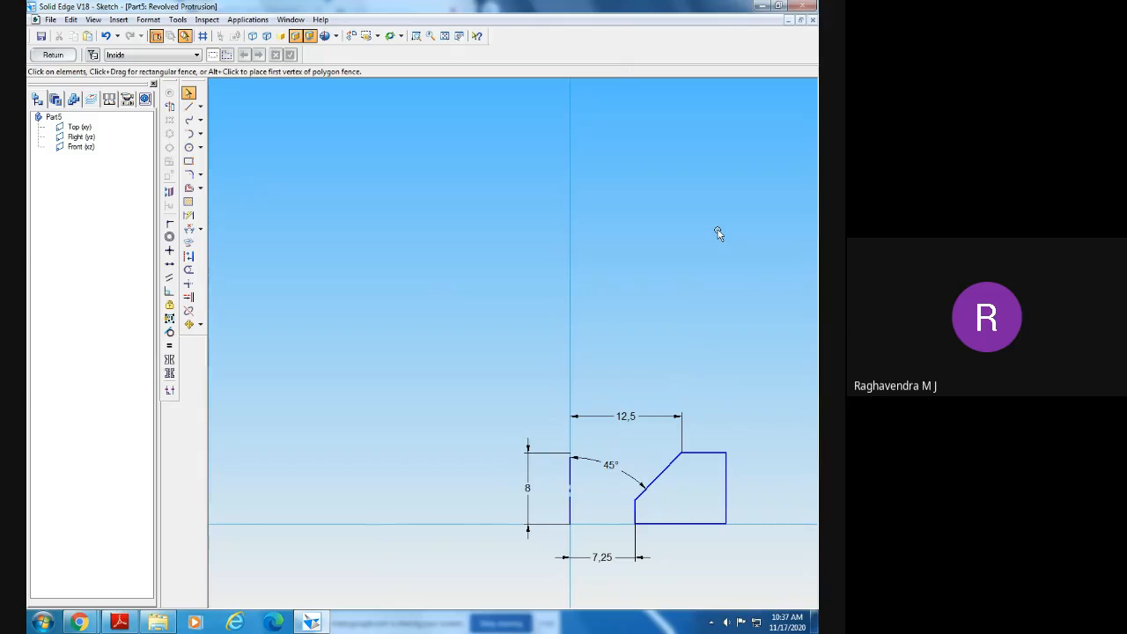
left_click(54, 56)
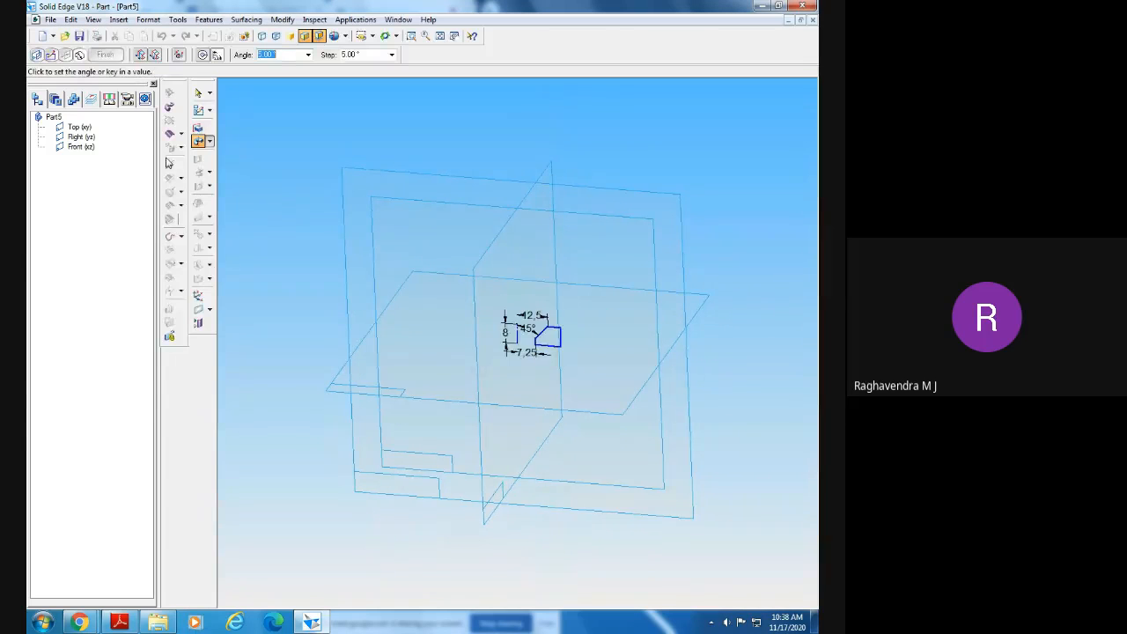
left_click(203, 55)
left_click(105, 55)
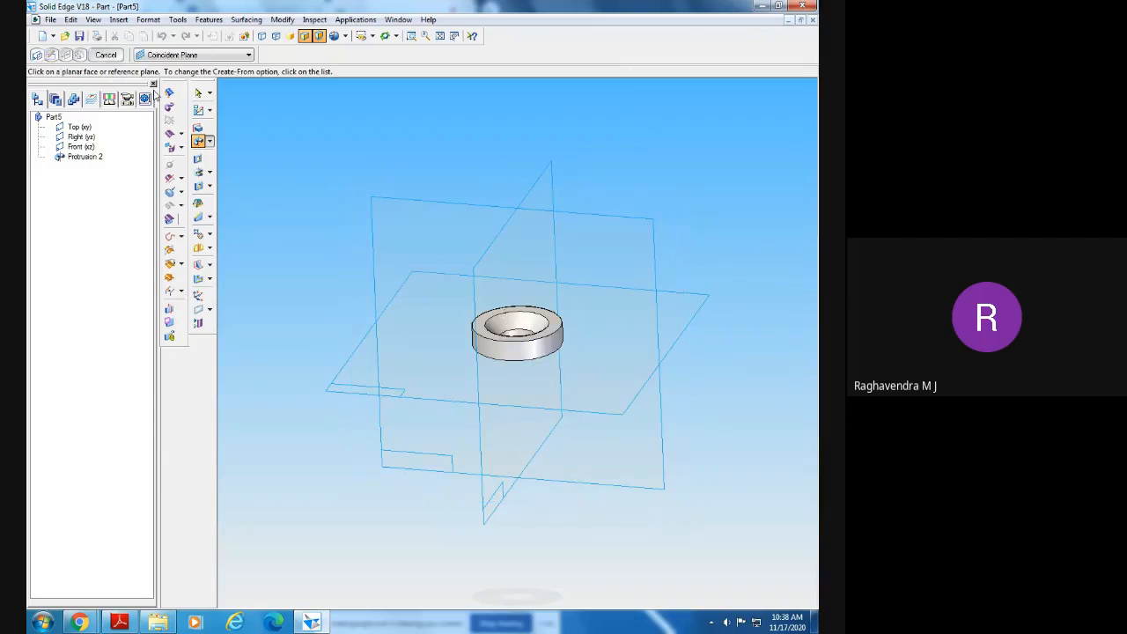
middle_click_drag(264, 269, 251, 368)
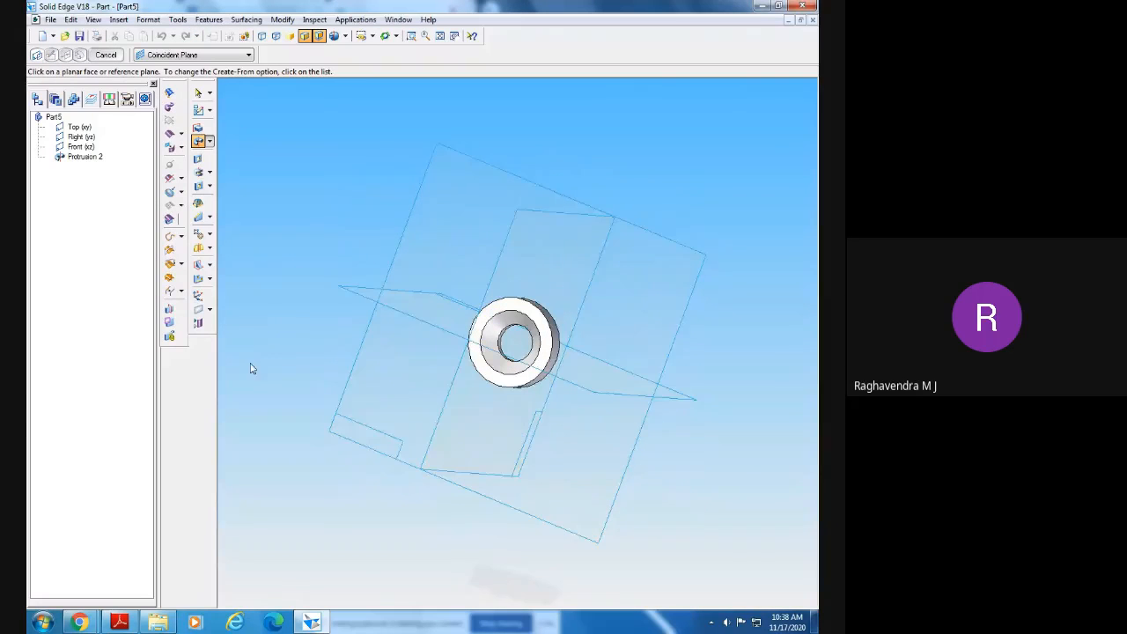
left_click(411, 35)
left_click_drag(451, 290, 604, 439)
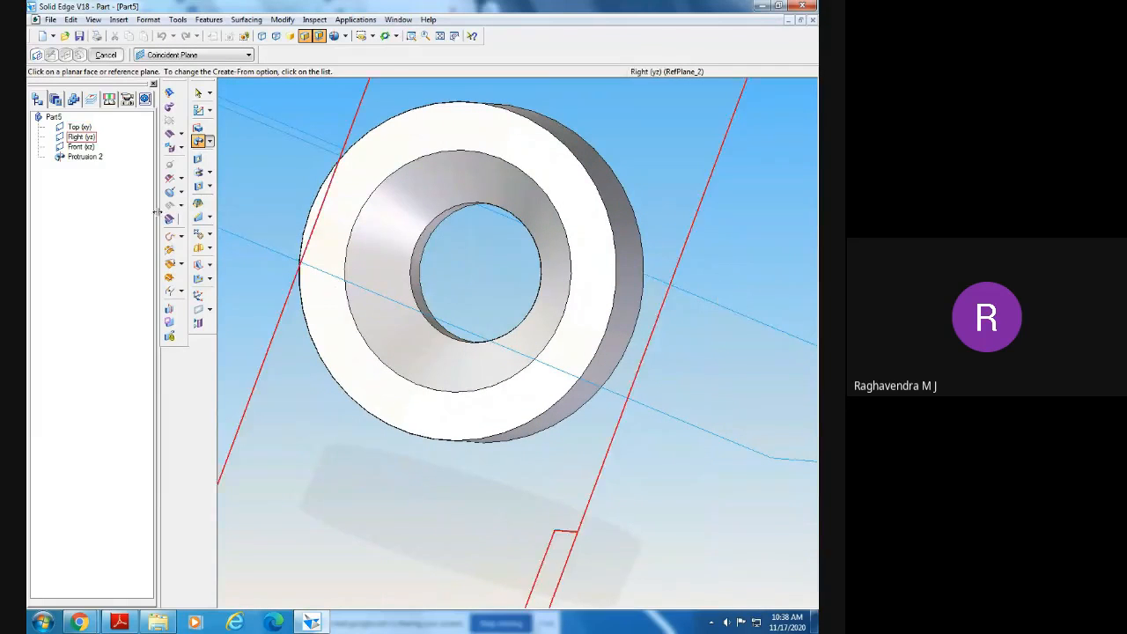
left_click(106, 55)
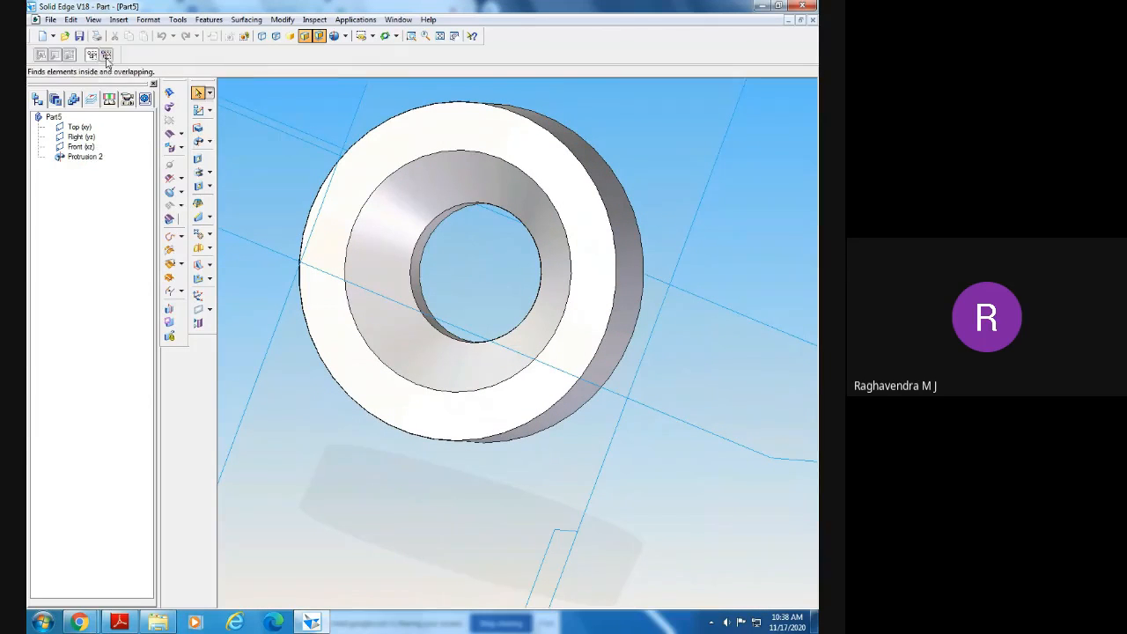
- Edit the revolved protrusion's profile, setting the distance from the axis to the sloped line's upper end to 13.5 mm, and rebuild the washer
left_click(93, 157)
left_click(101, 238)
right_click(89, 158)
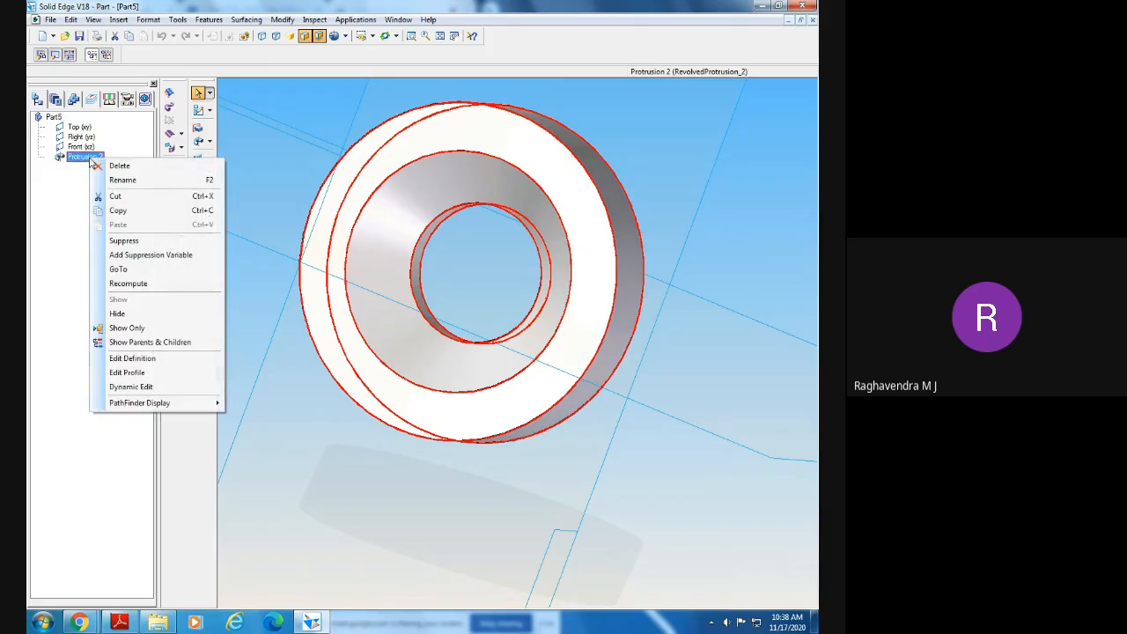
left_click(135, 377)
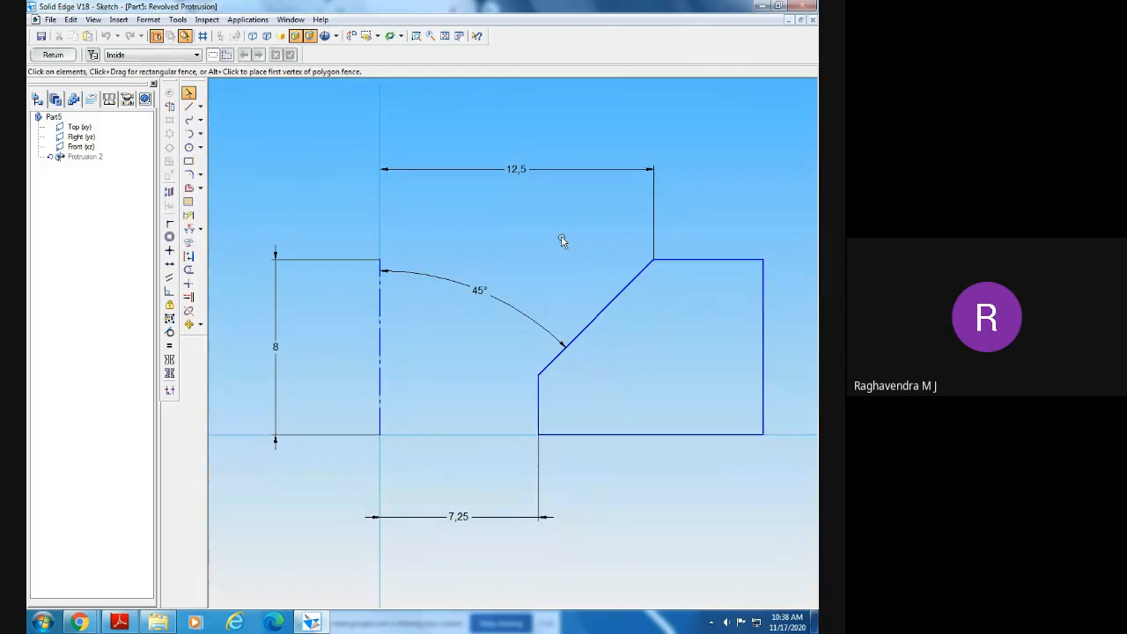
left_click(558, 169)
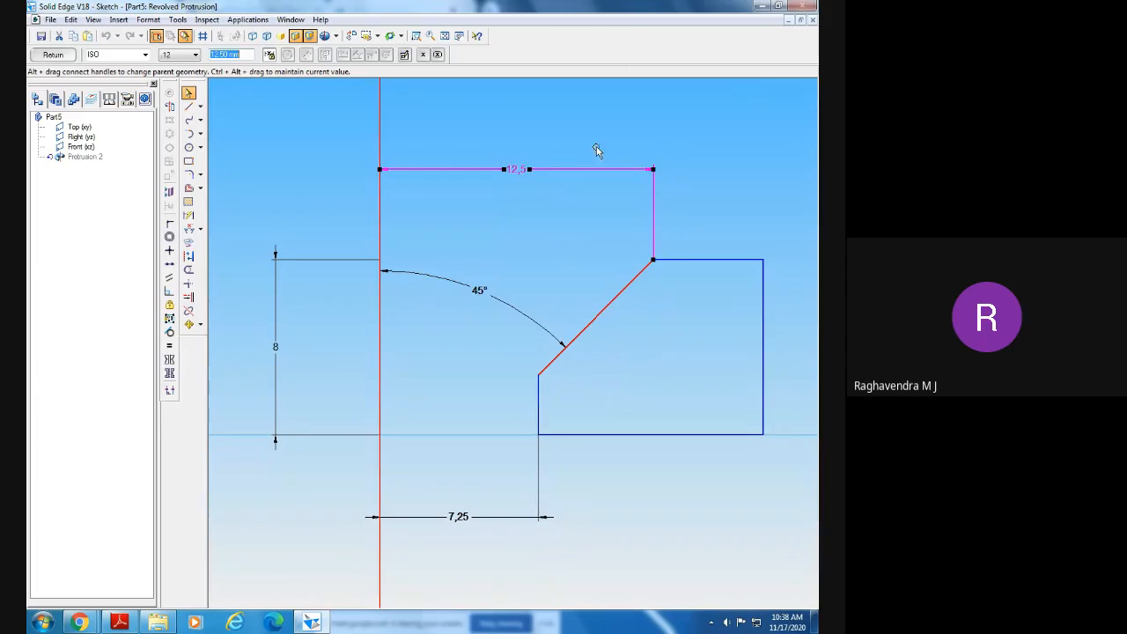
type("13.5")
key("Return")
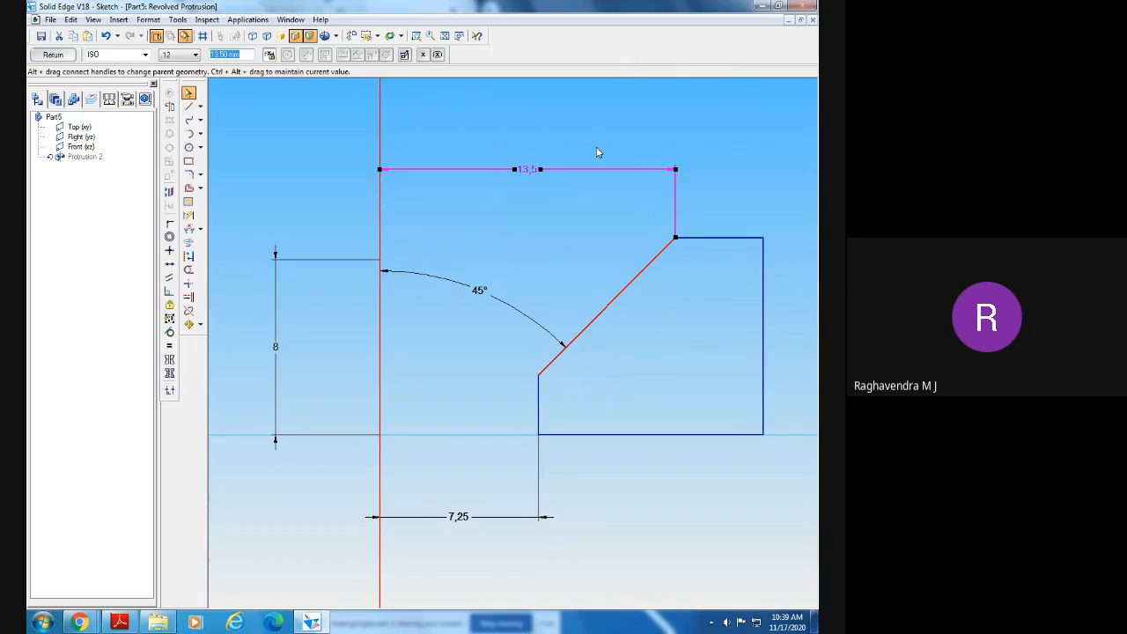
left_click(54, 54)
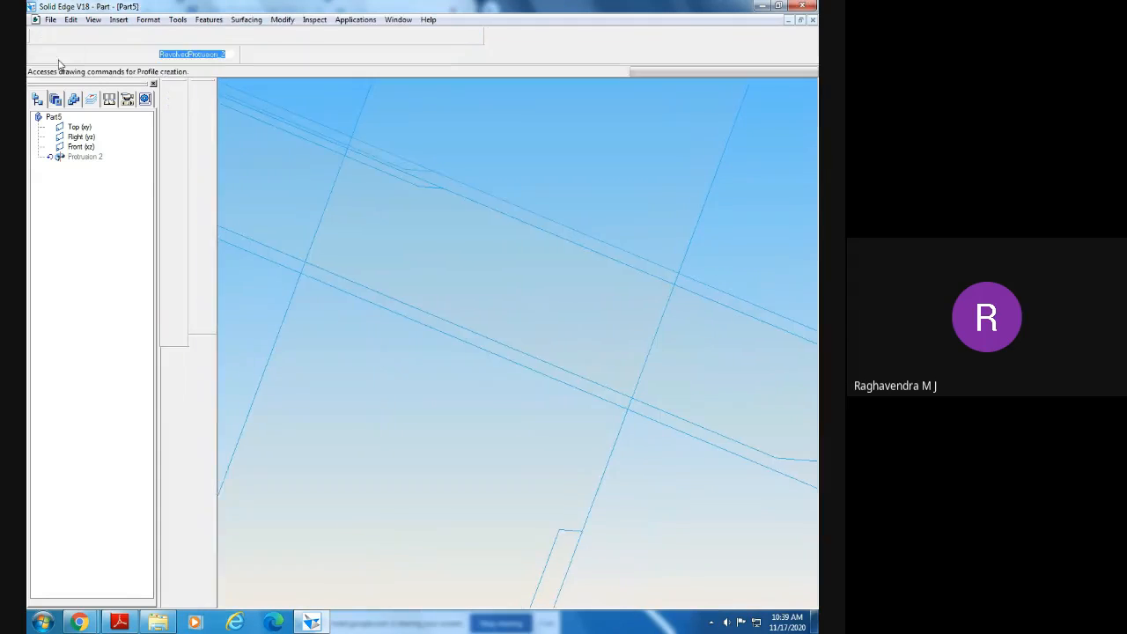
left_click(102, 55)
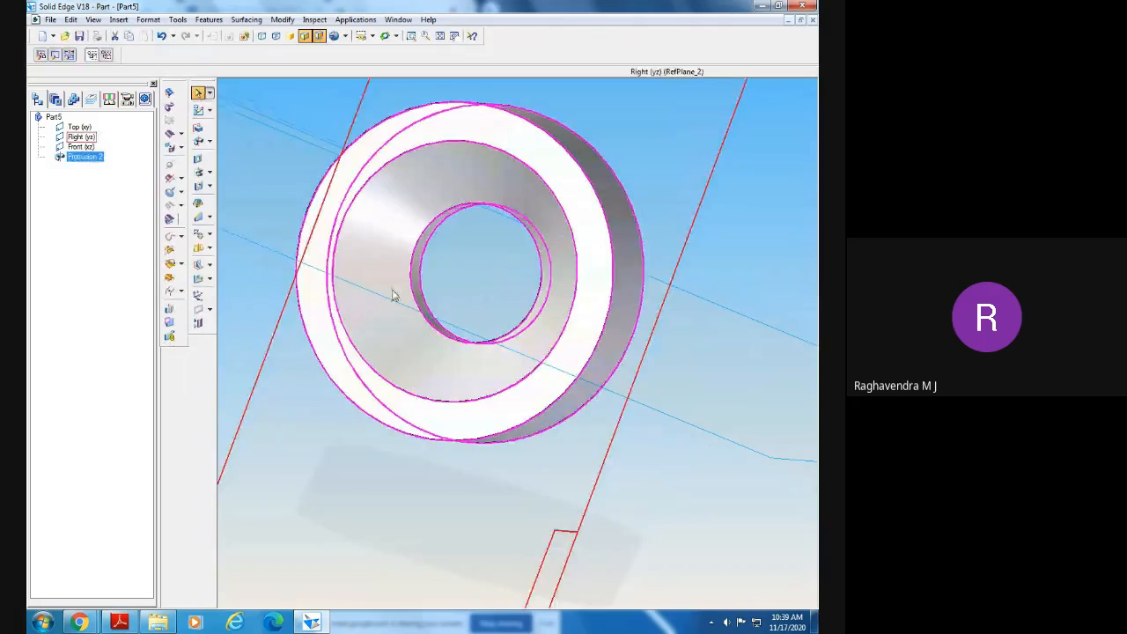
- Reopen the revolved protrusion's profile and set the distance from the axis to the sloped line's upper end to 12.5 mm
right_click(84, 157)
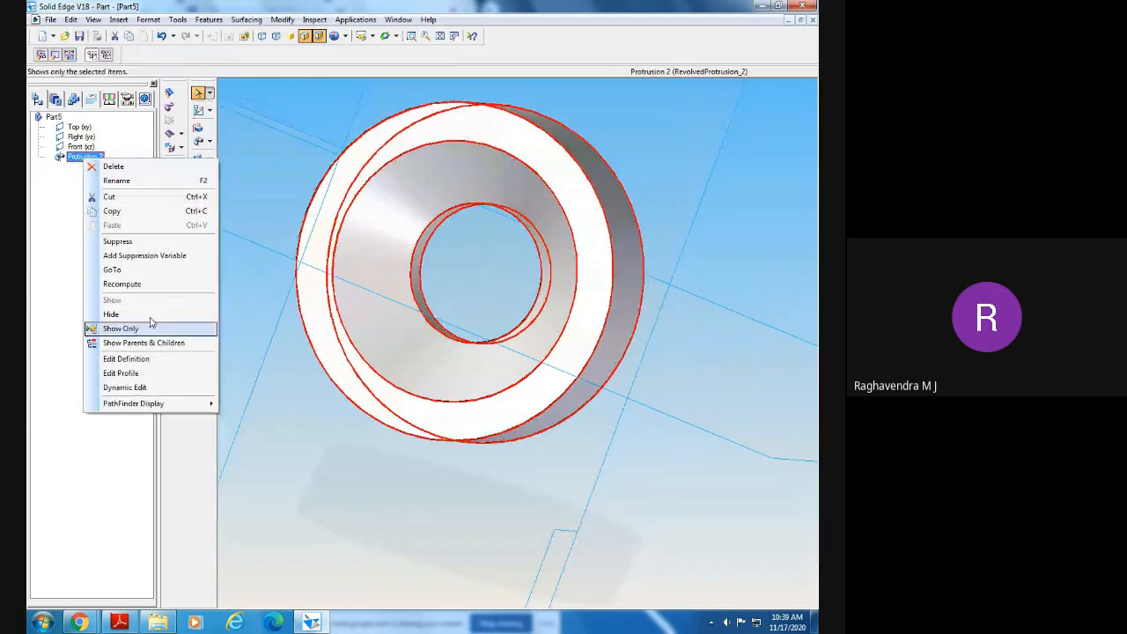
left_click(55, 211)
left_click(82, 159)
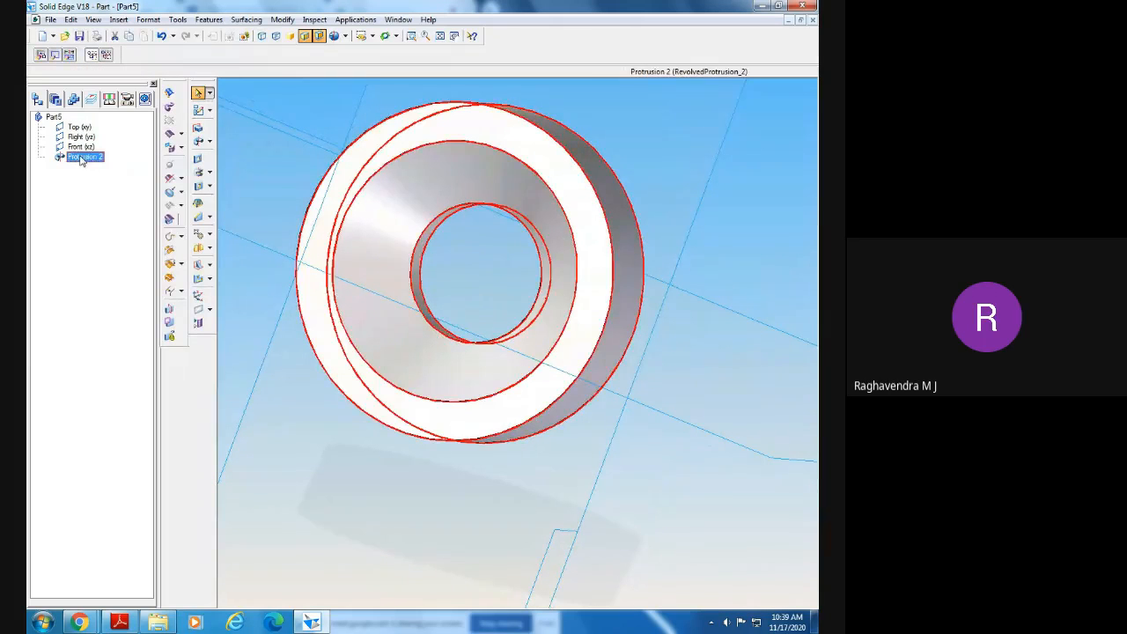
right_click(81, 159)
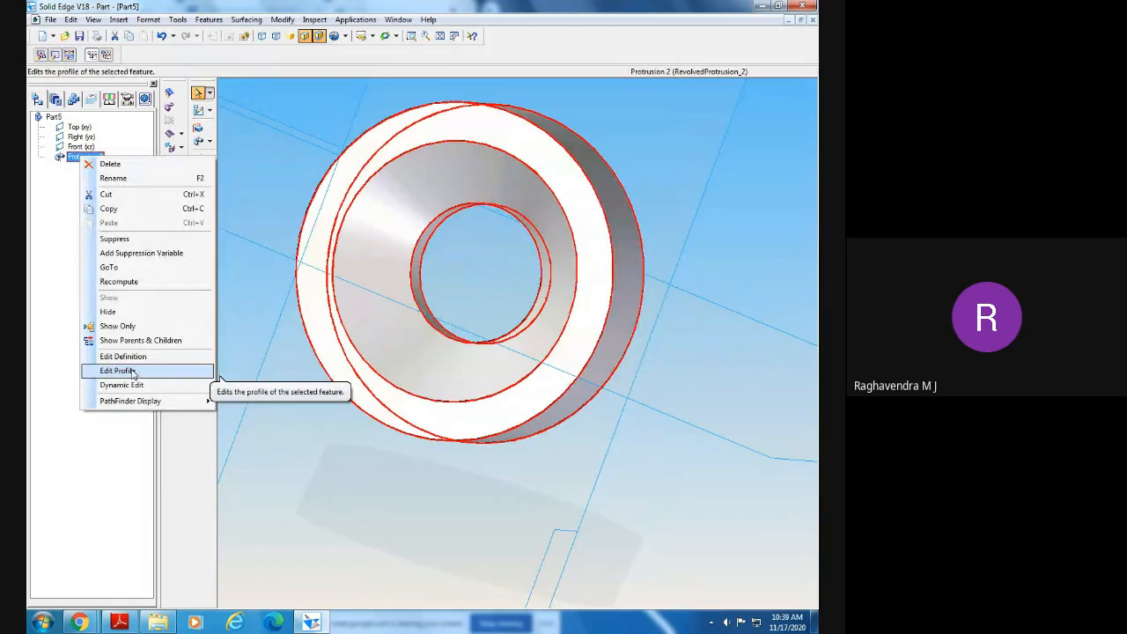
left_click(133, 371)
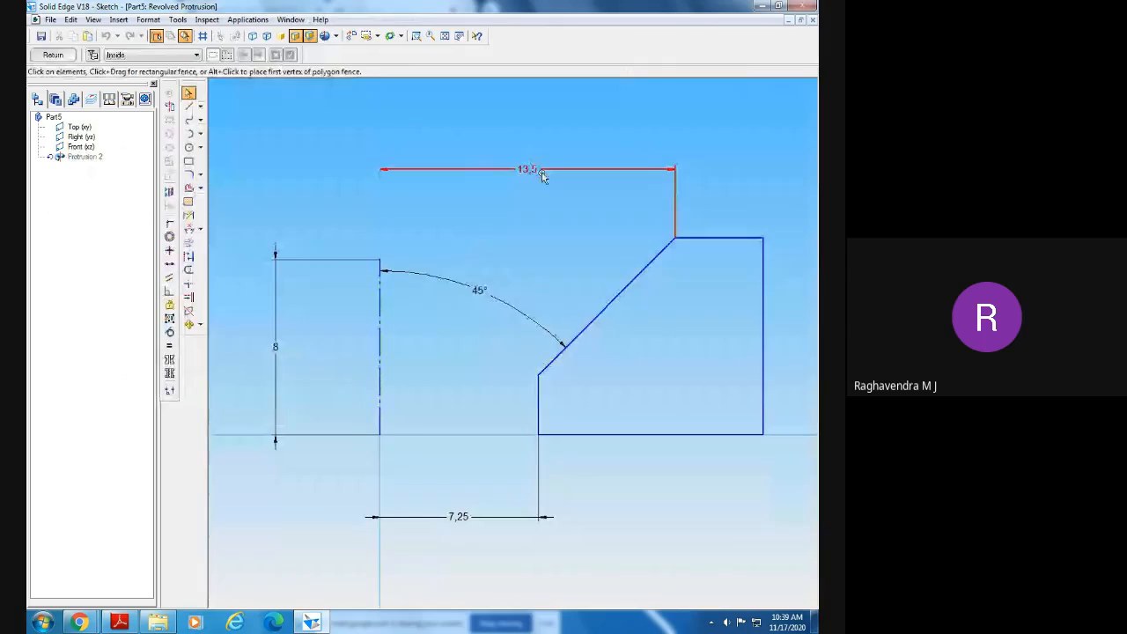
left_click(541, 174)
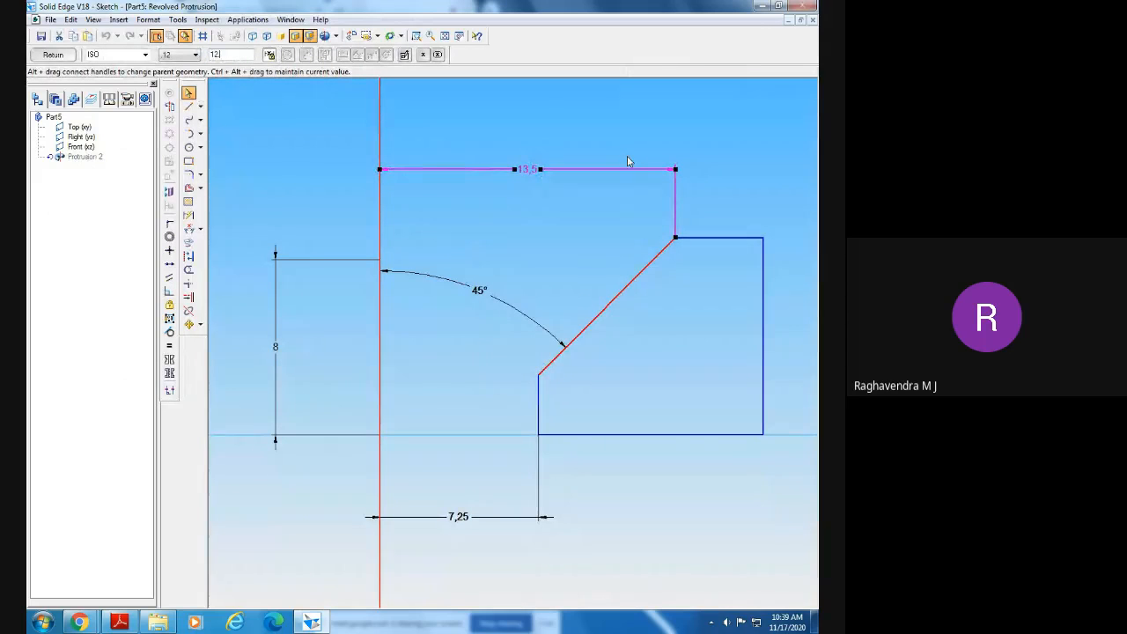
type("12.5")
key("Return")
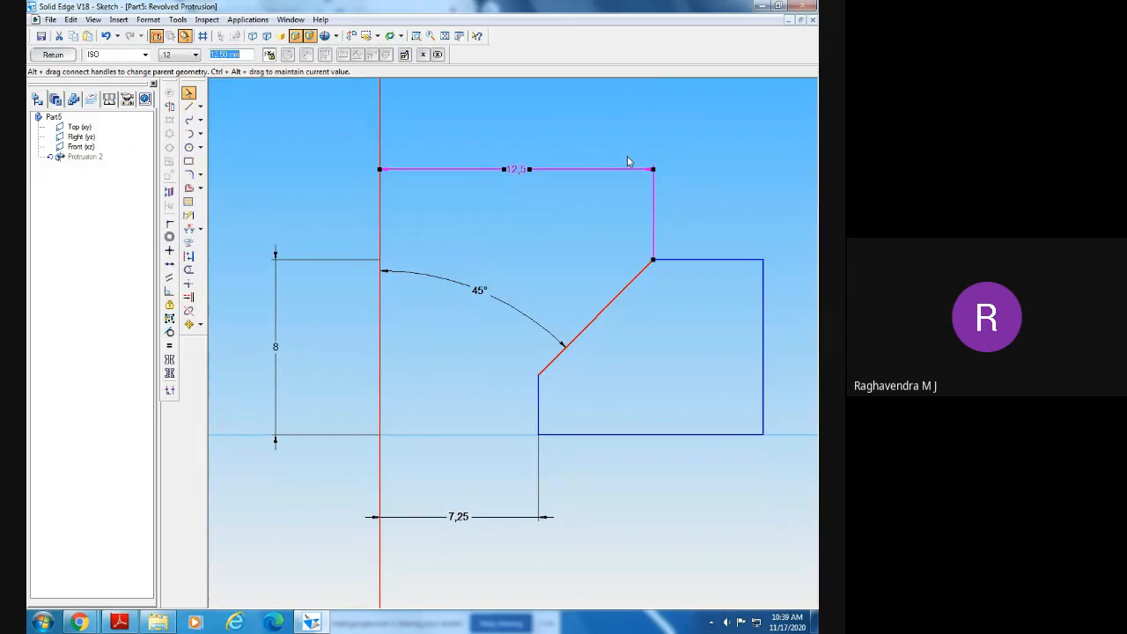
left_click(709, 217)
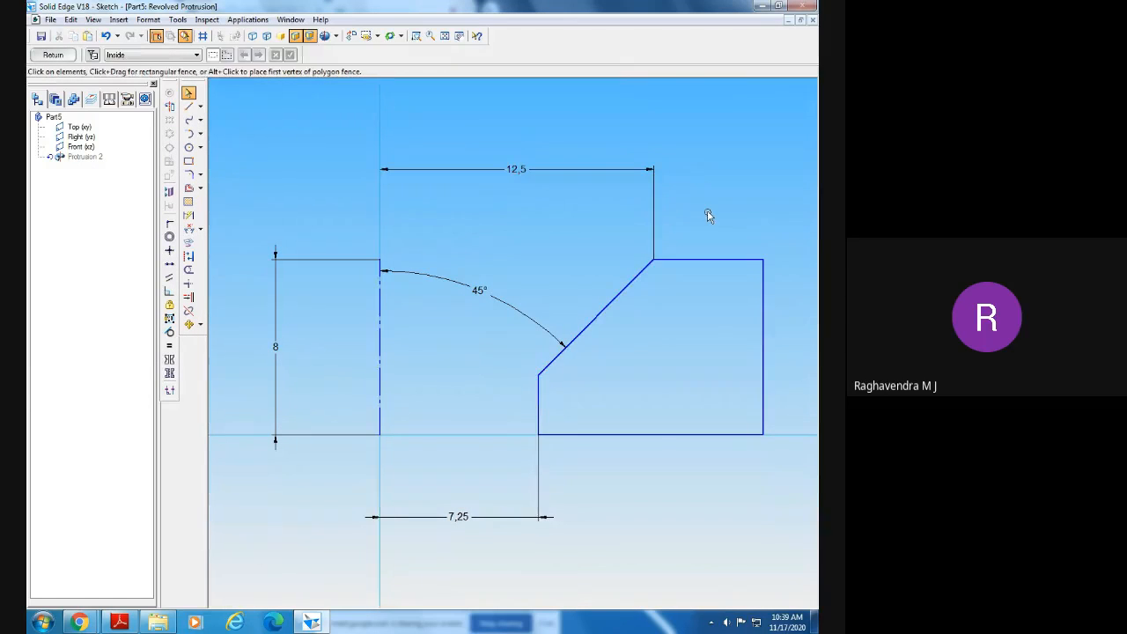
- Dimension the height of the profile's outer vertical edge and close the sketch to update the washer
left_click(189, 215)
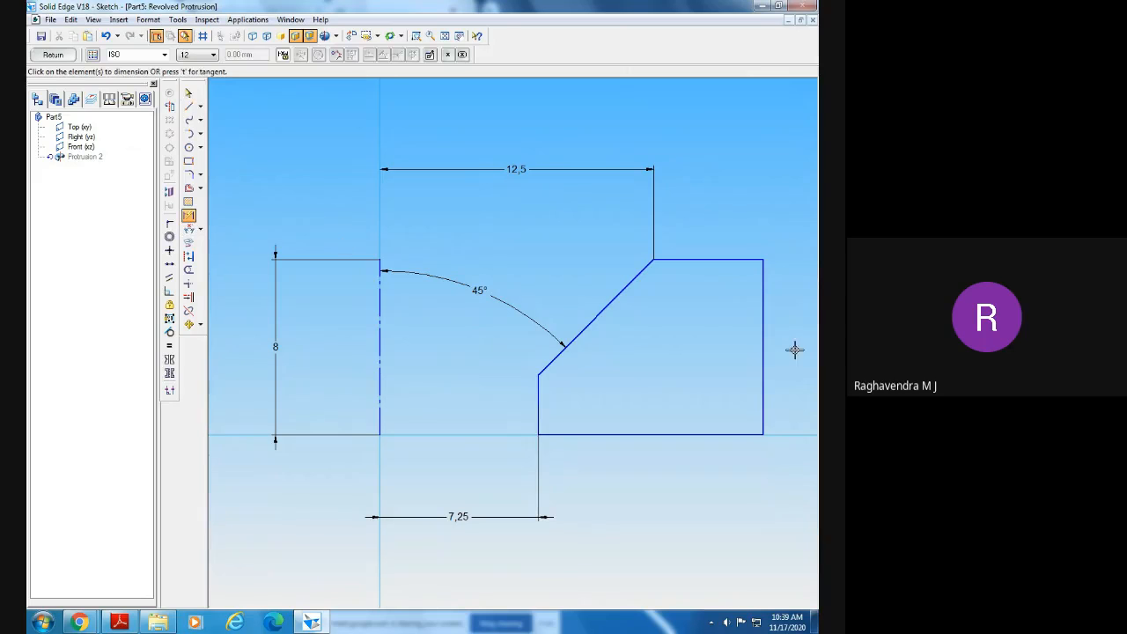
left_click(762, 343)
left_click(803, 348)
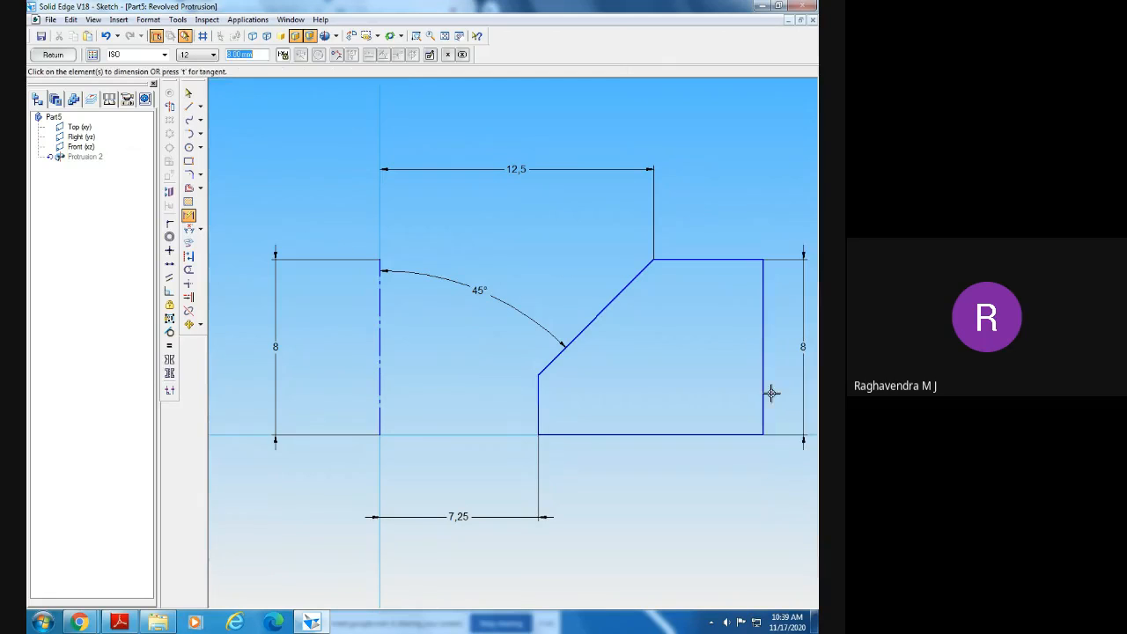
left_click(53, 54)
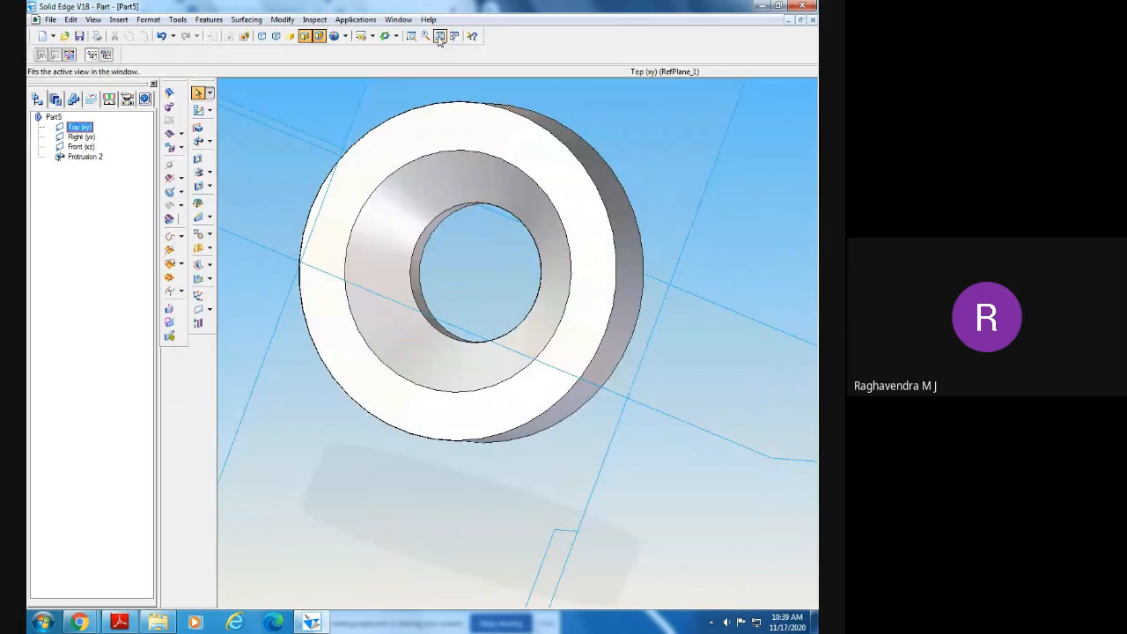
left_click(439, 36)
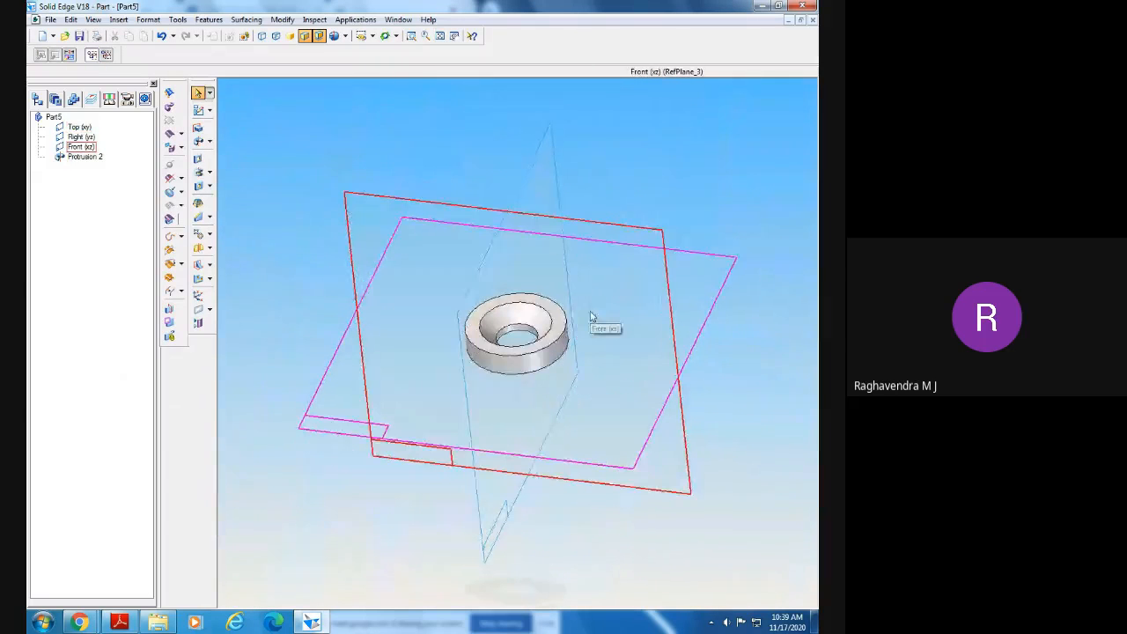
- Edit the revolved protrusion's definition and set its angle of revolution to 350°
right_click(90, 163)
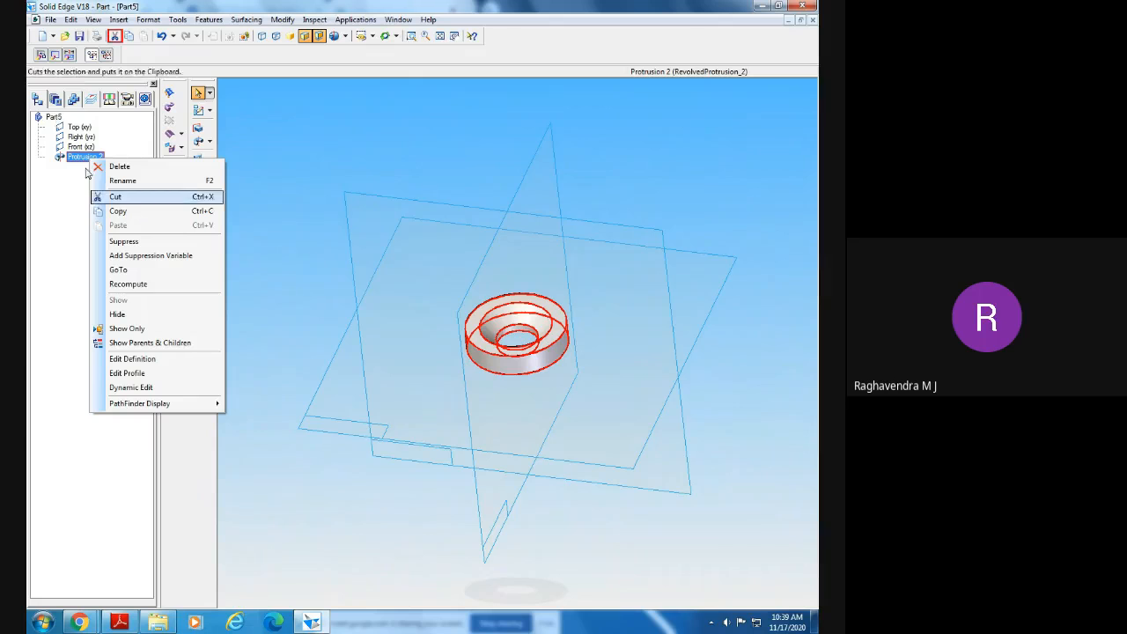
left_click(154, 360)
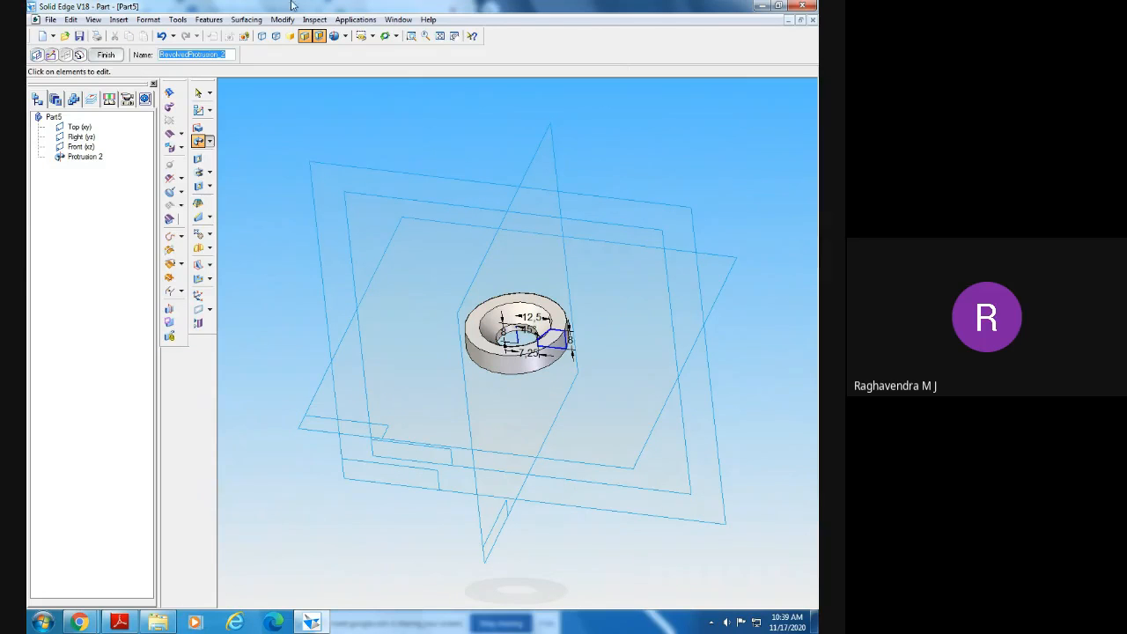
left_click(79, 54)
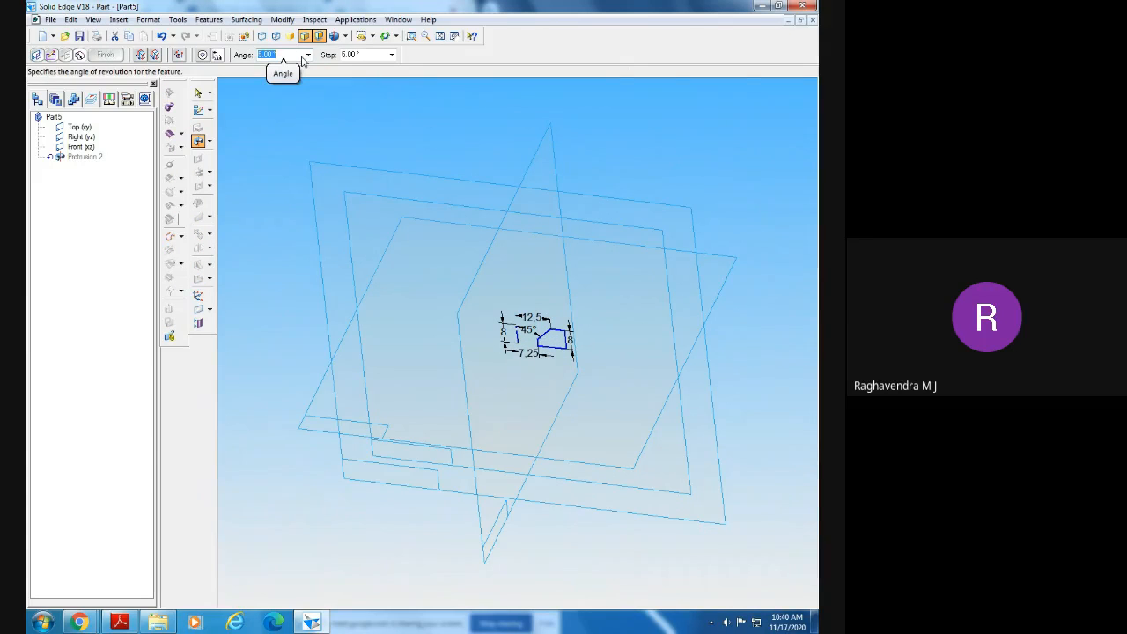
type("350")
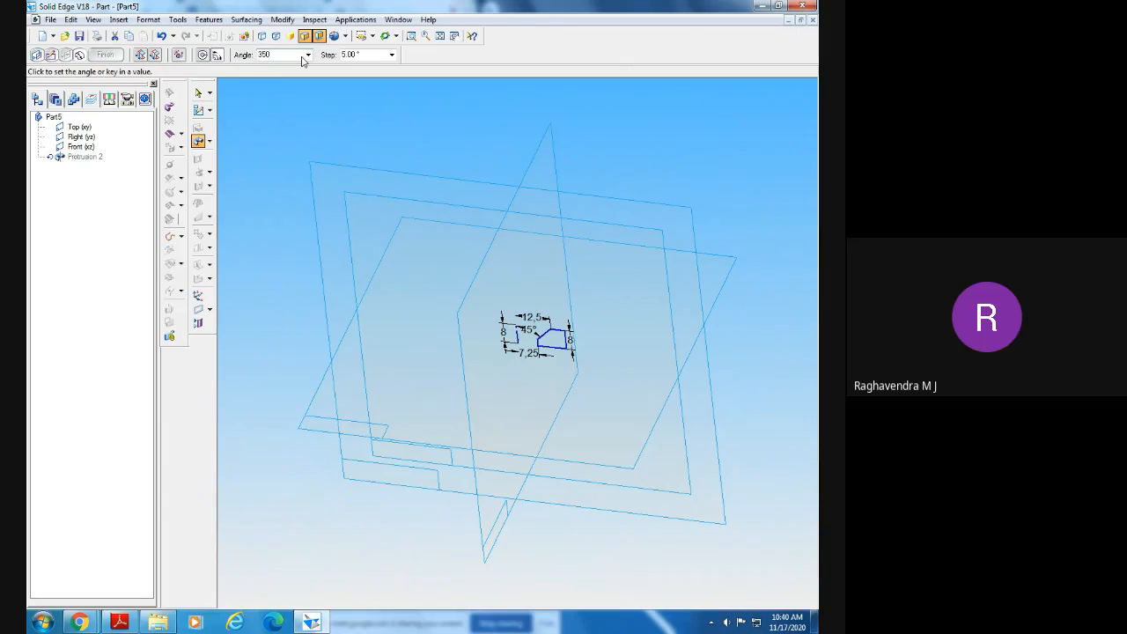
key("Return")
left_click(385, 231)
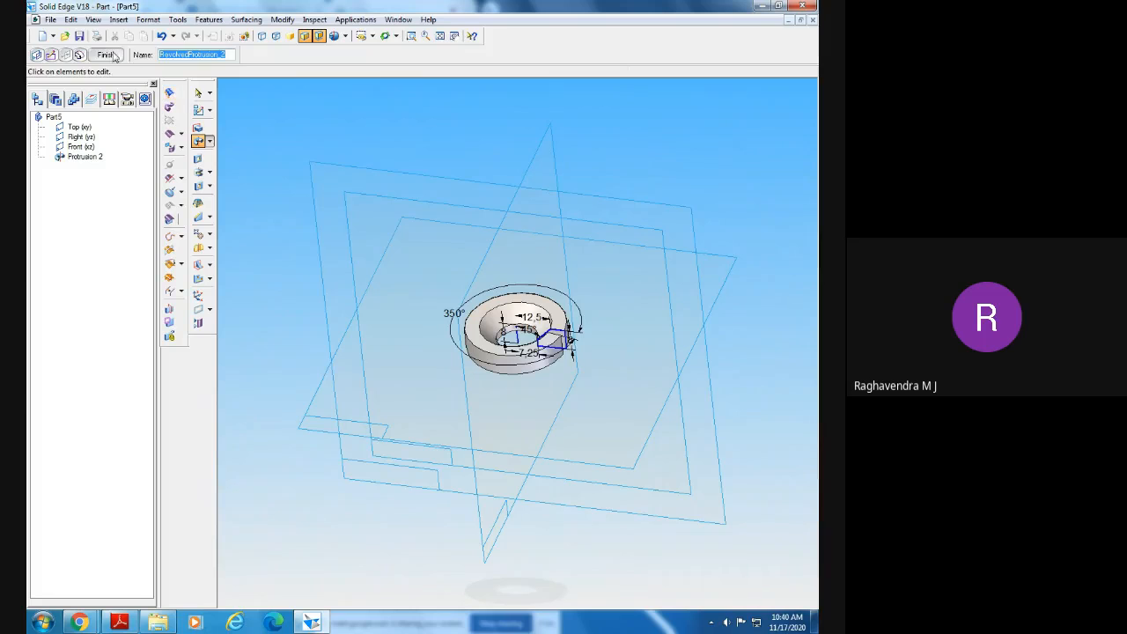
left_click(106, 54)
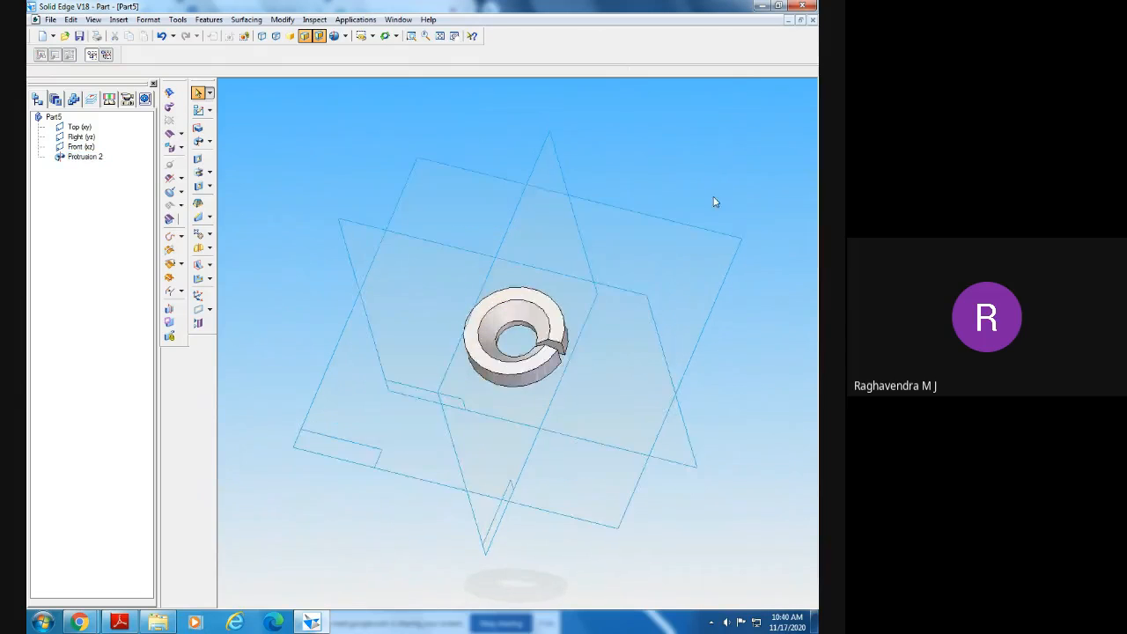
- Examine the gap and cut faces of the partly revolved washer up close and from several angles
middle_click_drag(714, 202, 725, 231)
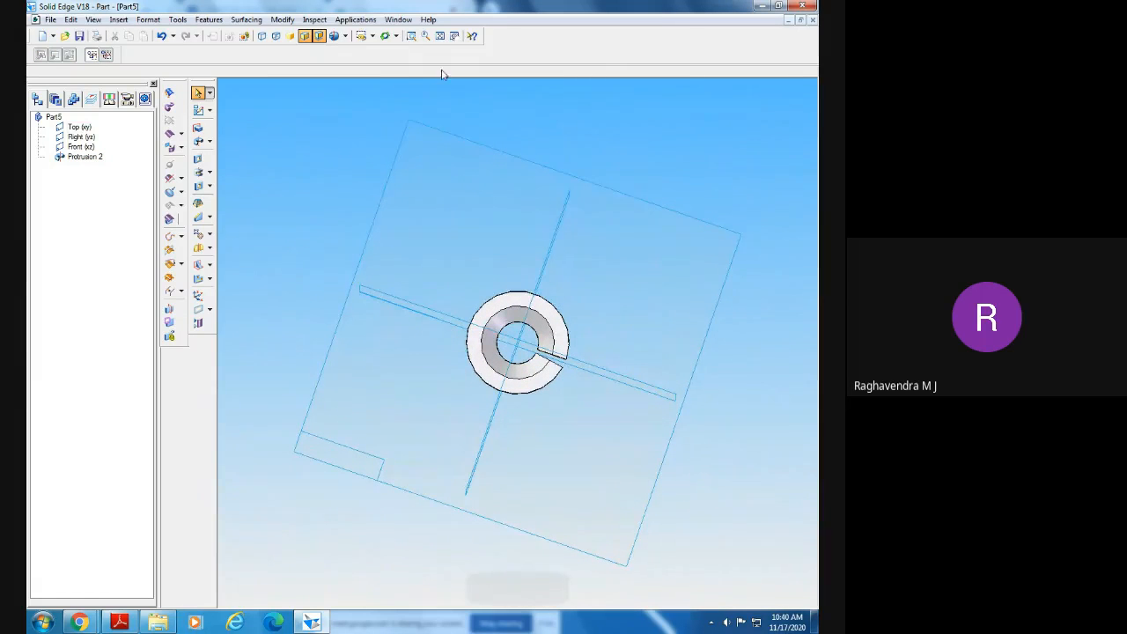
left_click(412, 36)
left_click_drag(487, 320, 663, 401)
middle_click_drag(625, 403, 611, 382)
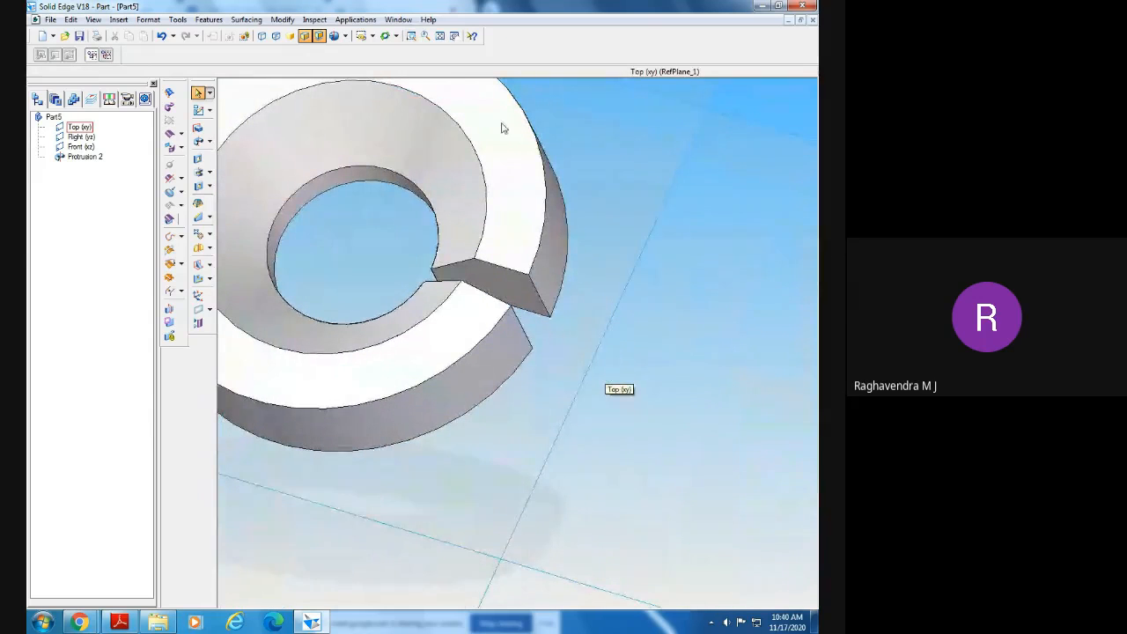
key("ctrl+shift+f")
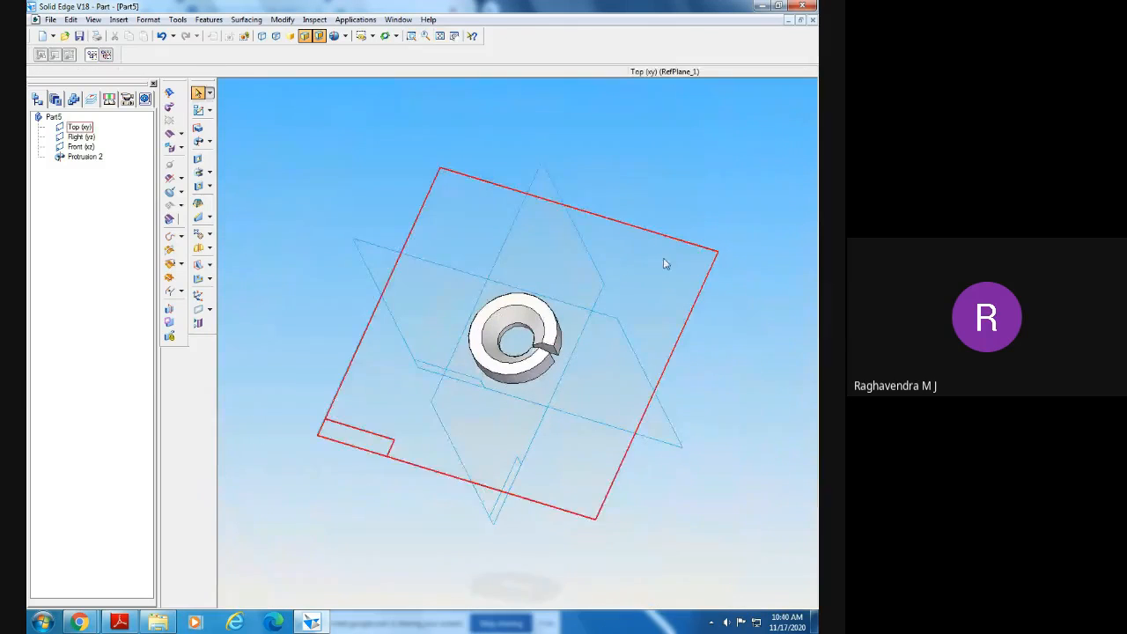
middle_click_drag(666, 263, 666, 296)
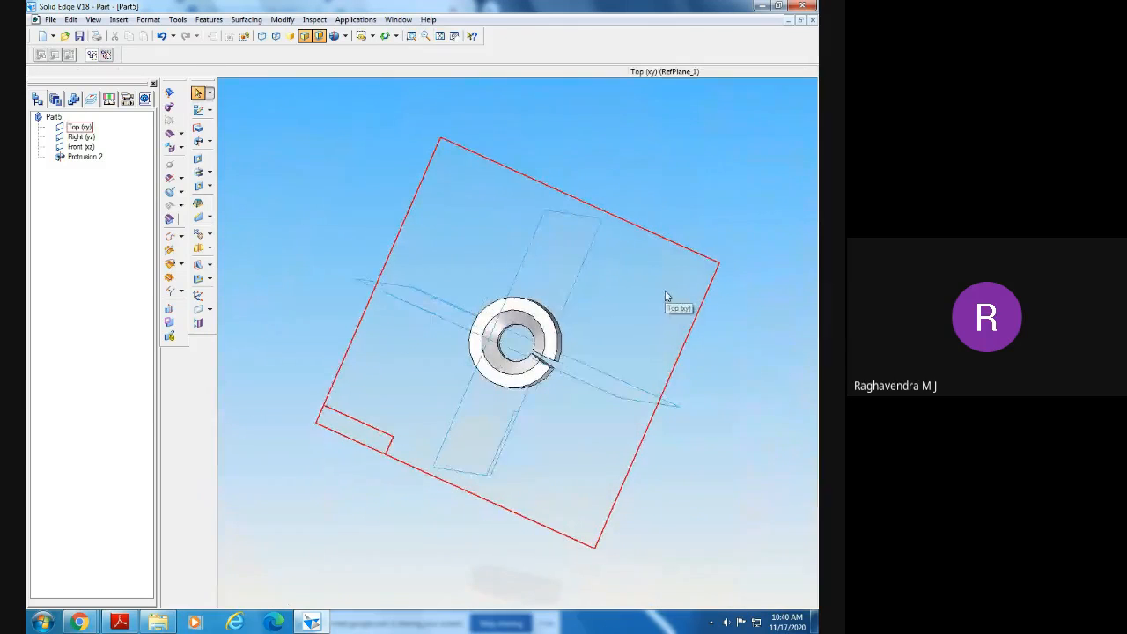
left_click(410, 37)
left_click_drag(440, 252, 739, 496)
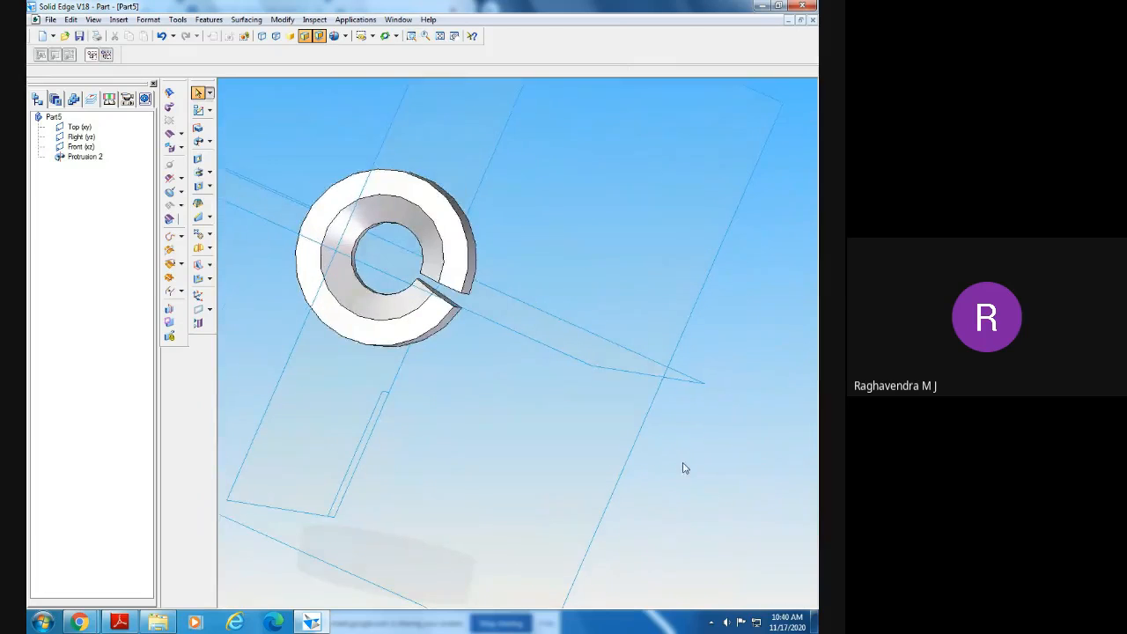
- Edit the definition of the washer's revolved protrusion and change its extent to a full 360° revolution
middle_click_drag(683, 463, 682, 437)
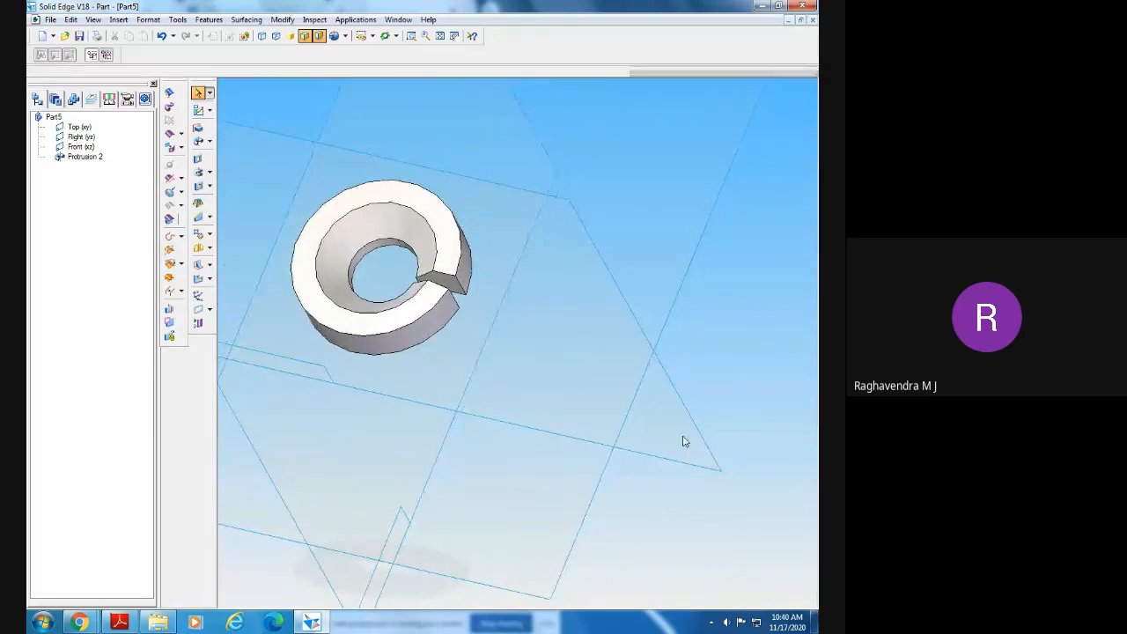
left_click(91, 161)
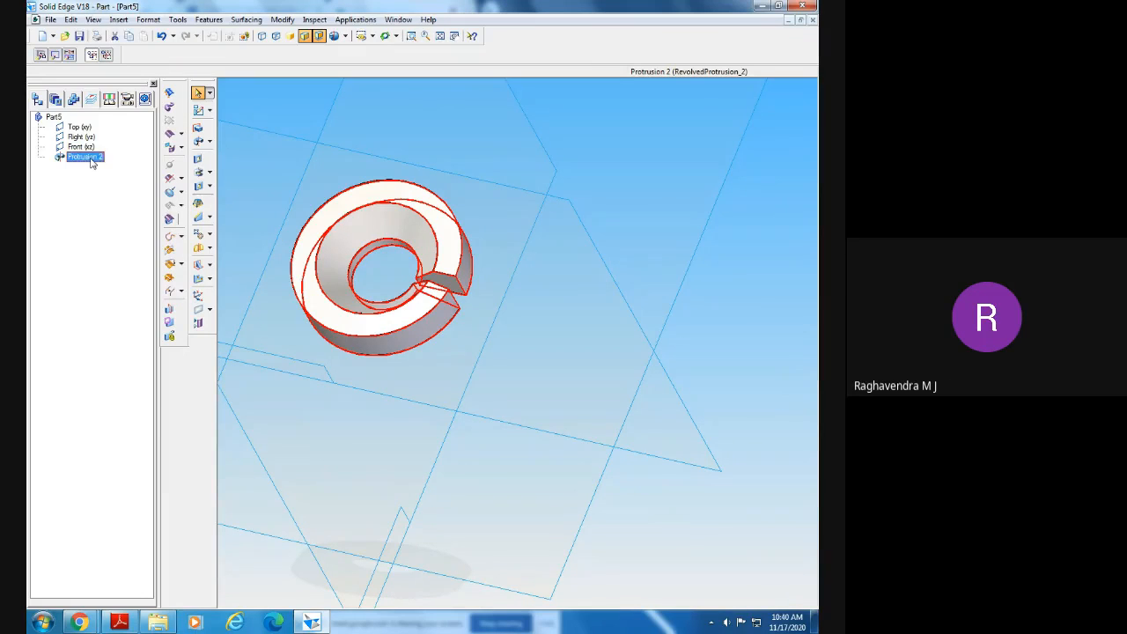
right_click(92, 161)
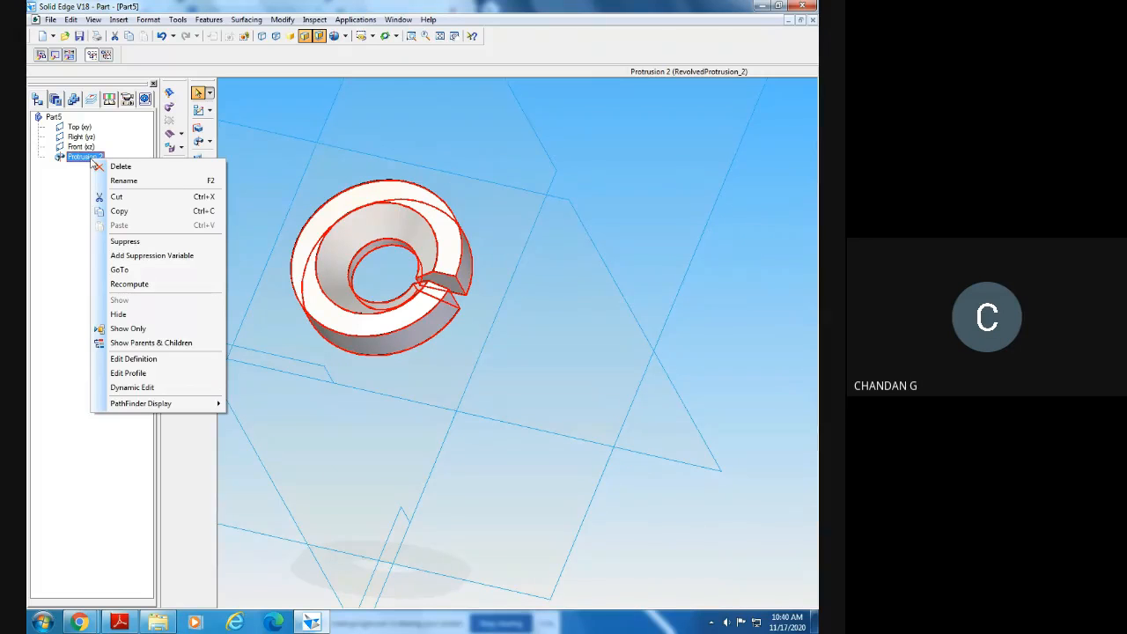
left_click(134, 359)
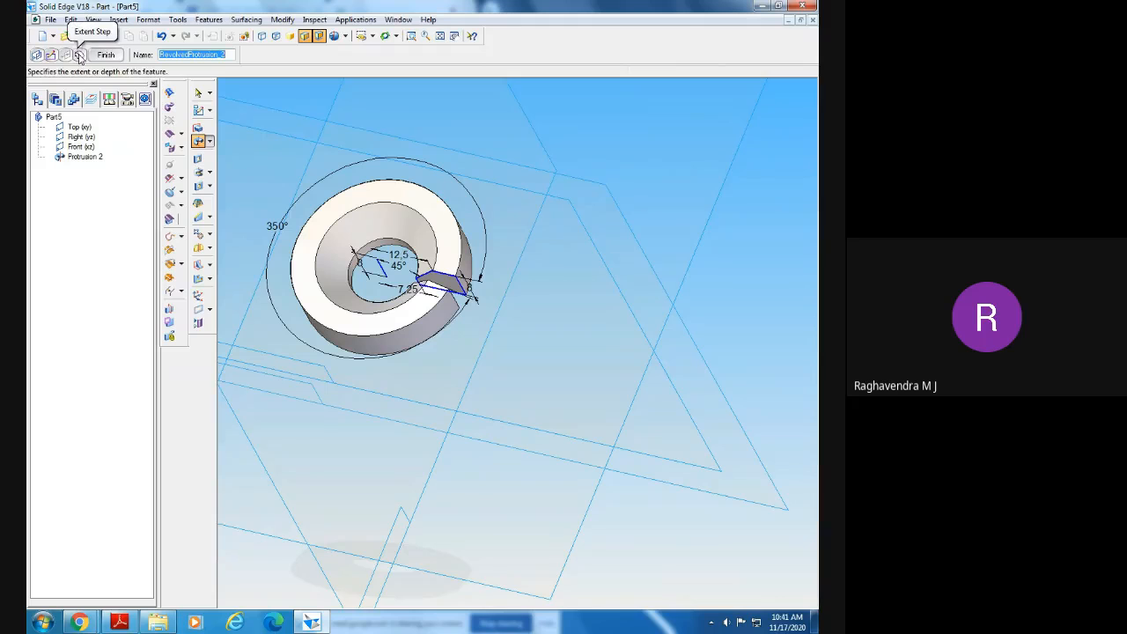
left_click(79, 56)
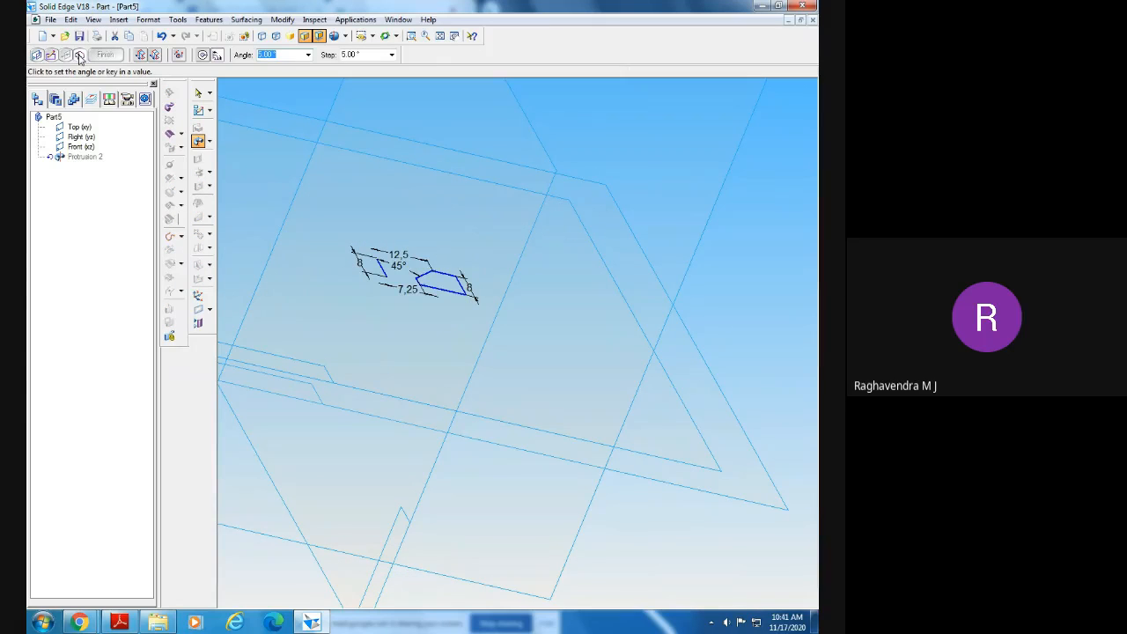
left_click(202, 55)
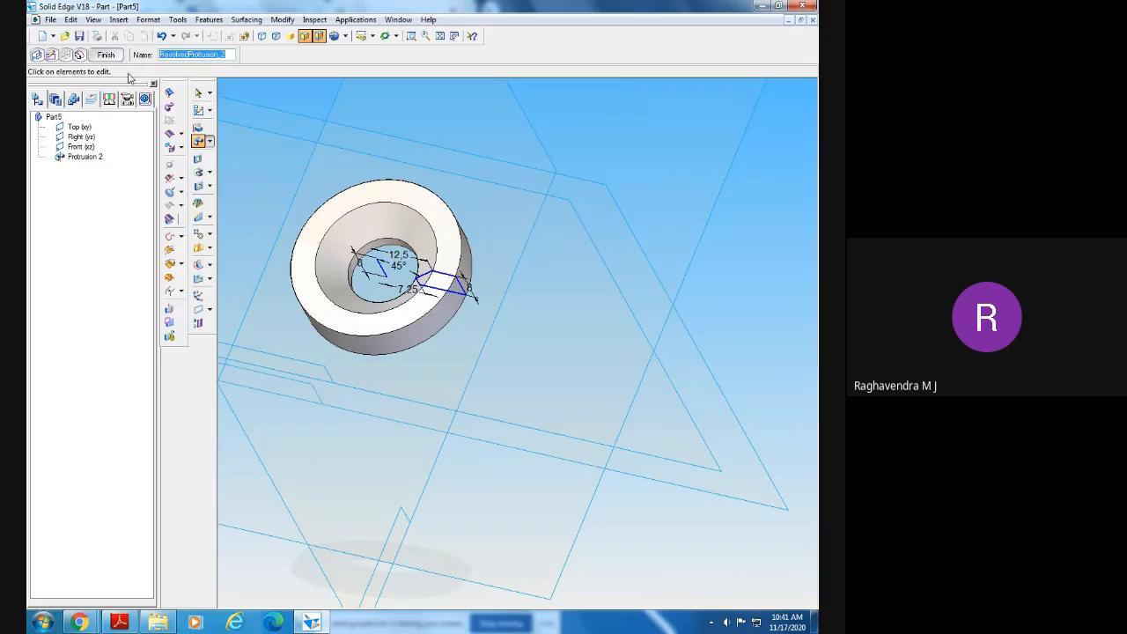
left_click(106, 54)
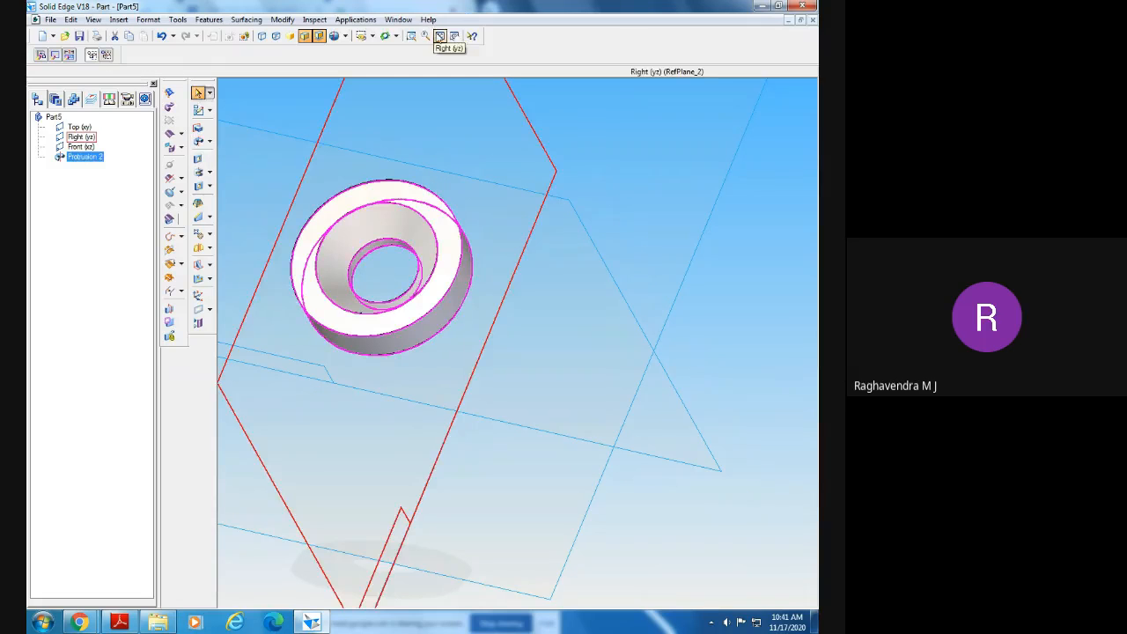
- Show the complete washer fitted to the window in an isometric view
left_click(439, 37)
left_click(662, 201)
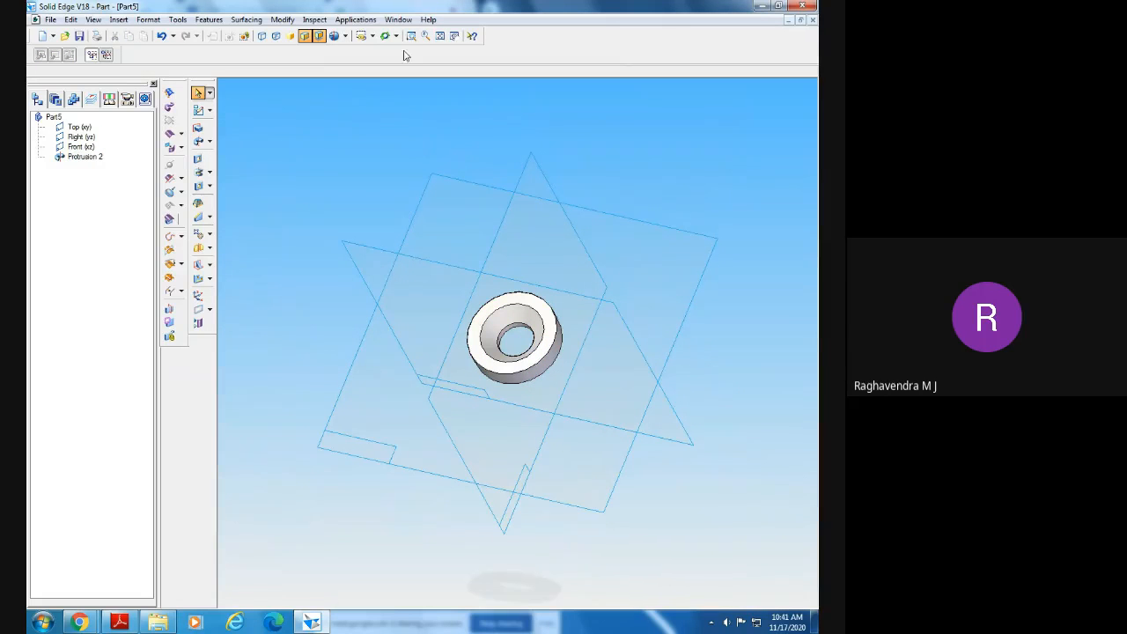
left_click(372, 36)
left_click(384, 70)
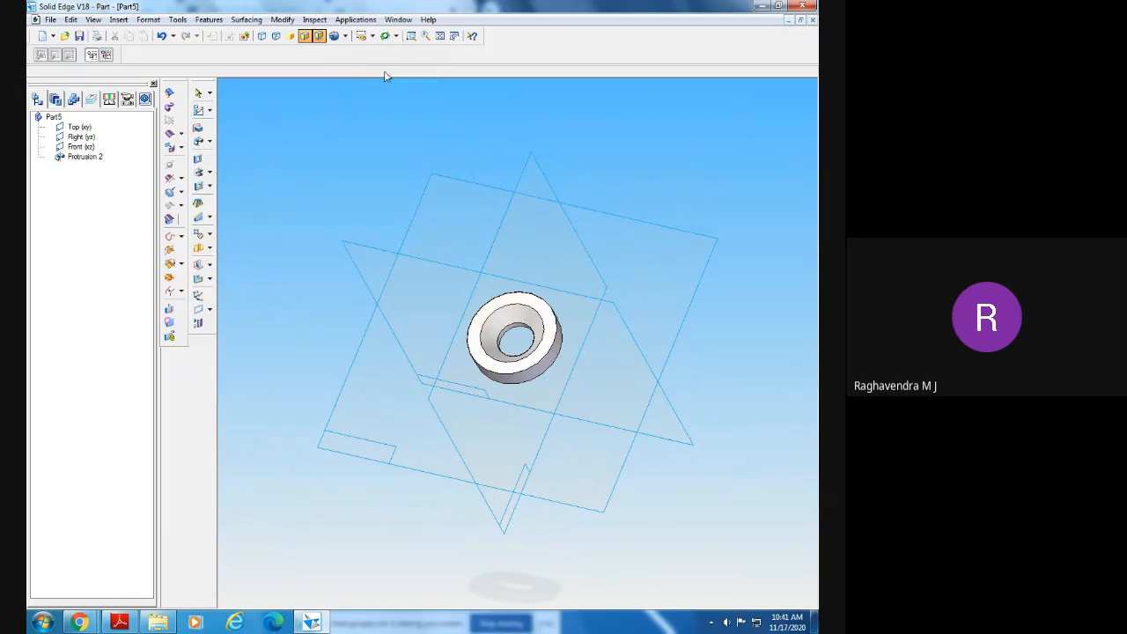
left_click(439, 37)
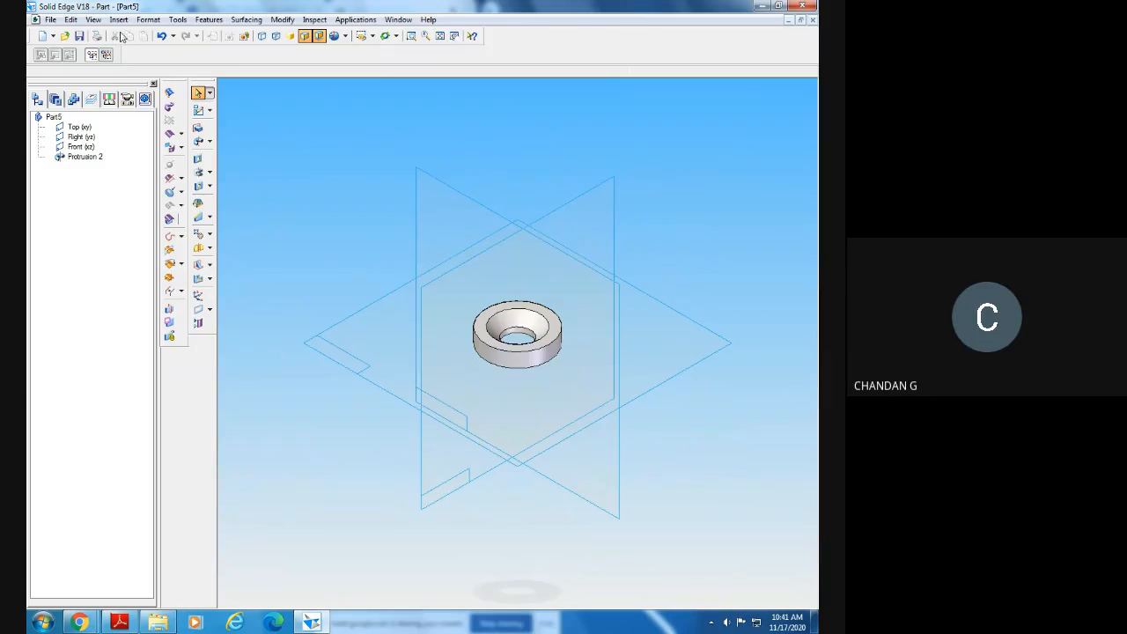
- Set the washer's material to fe410 in the material table and apply it to the model
left_click(176, 20)
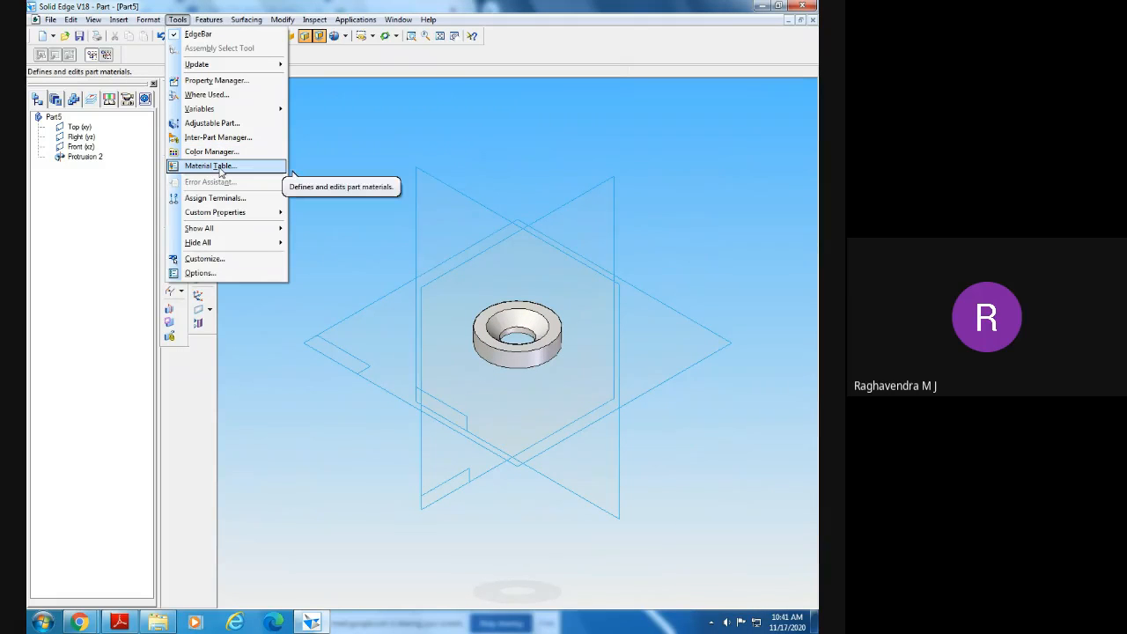
left_click(220, 168)
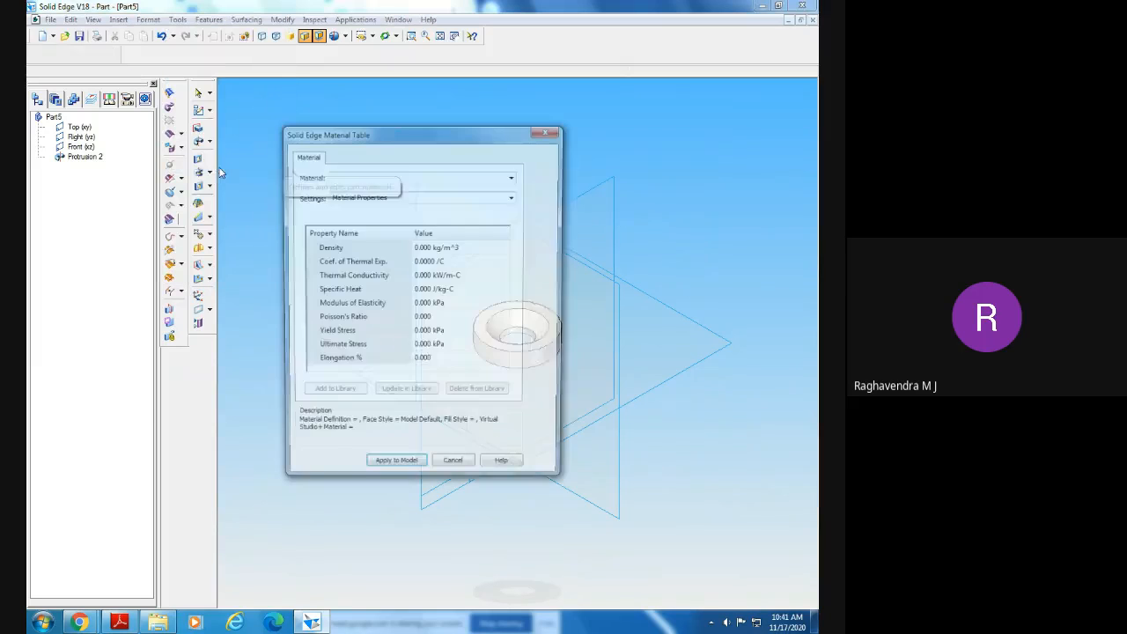
type("fe")
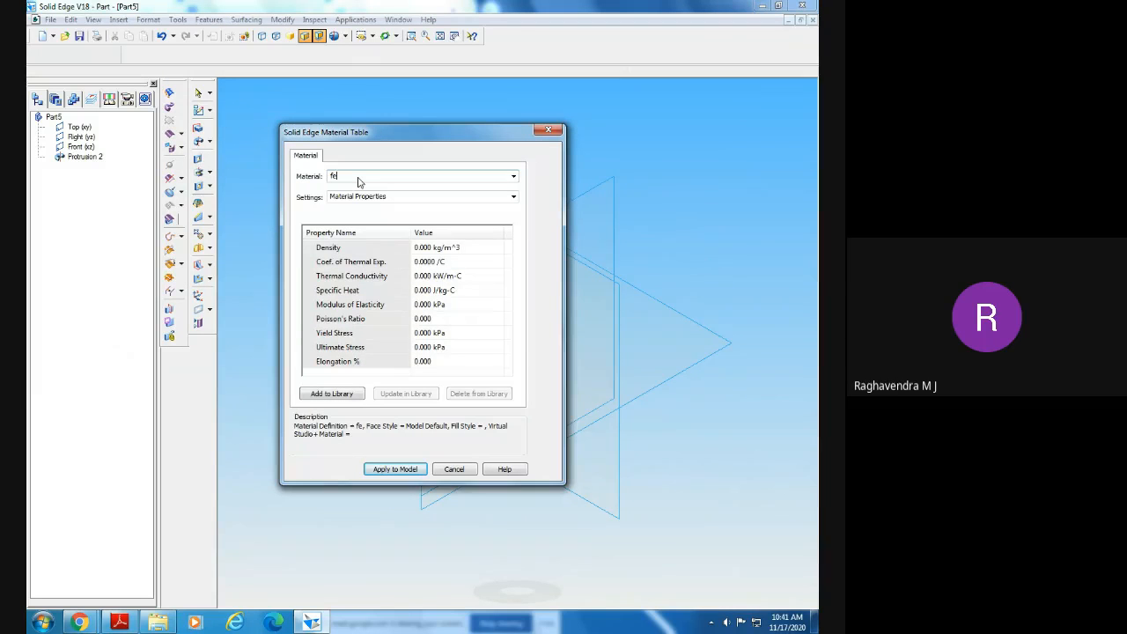
type("410")
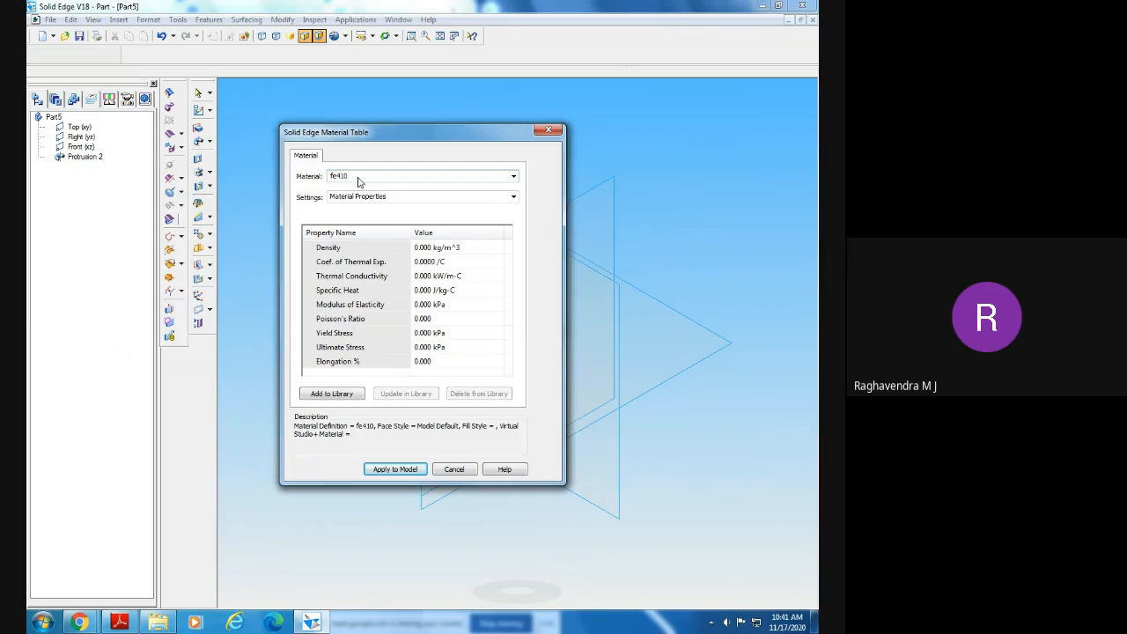
left_click(395, 469)
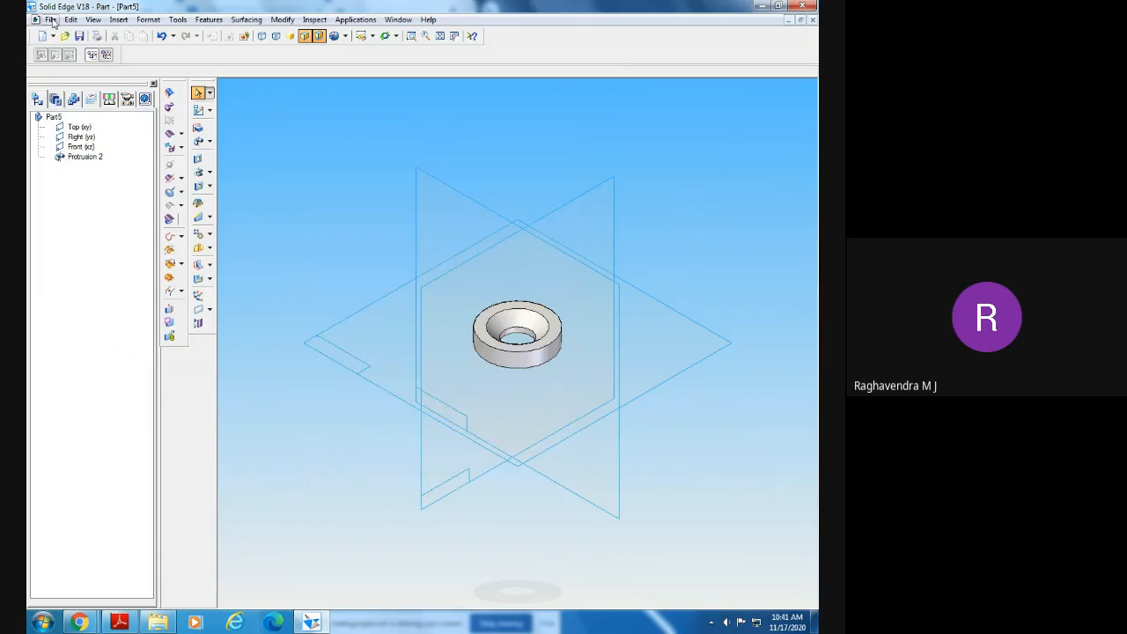
- Save the washer in the assembly drawings folder as "washer spl" and close the part document
left_click(51, 20)
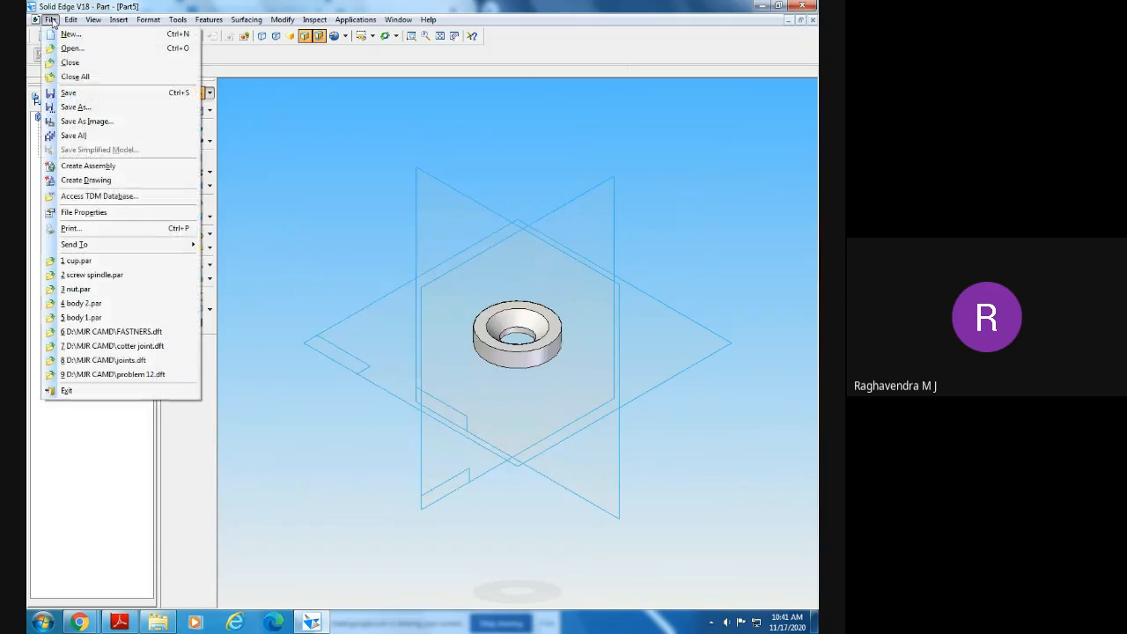
left_click(75, 107)
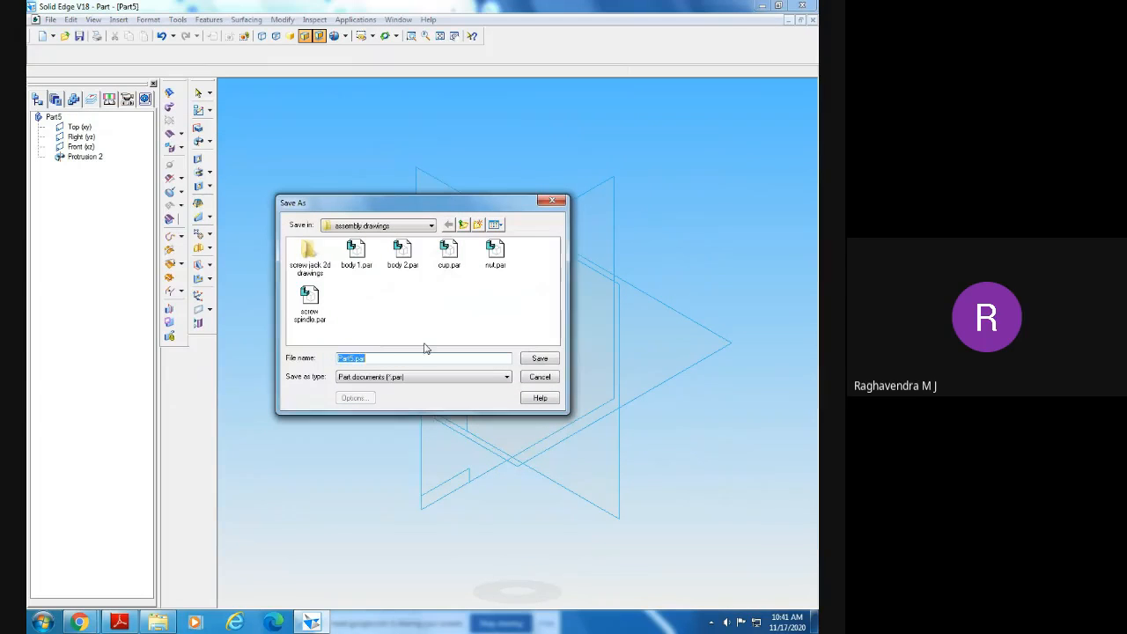
type("washer spl")
left_click(540, 359)
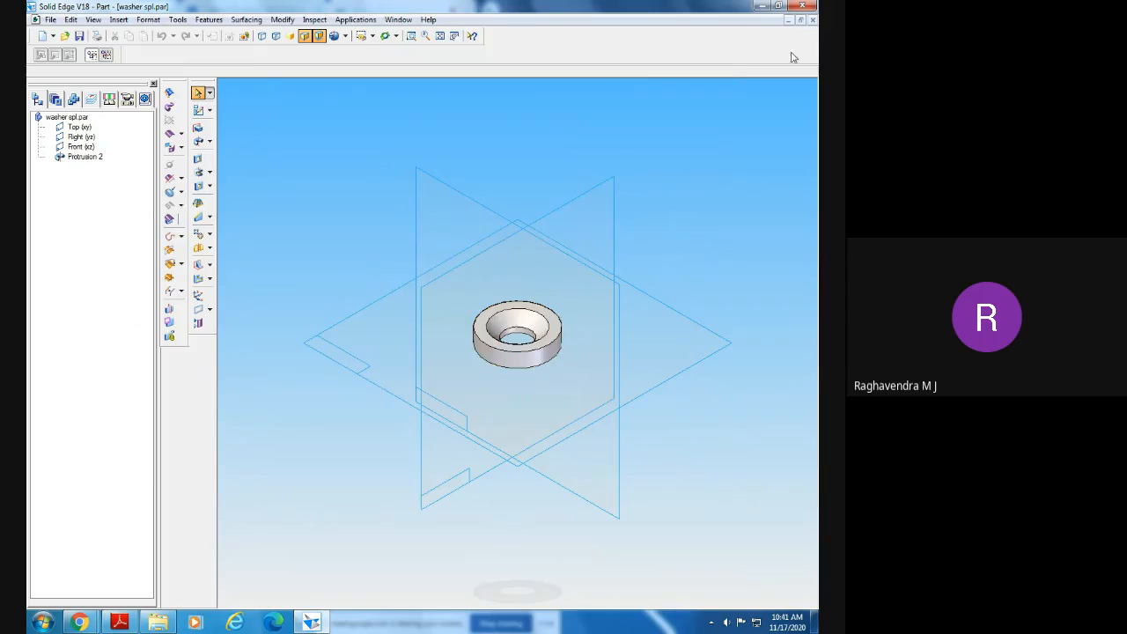
left_click(812, 19)
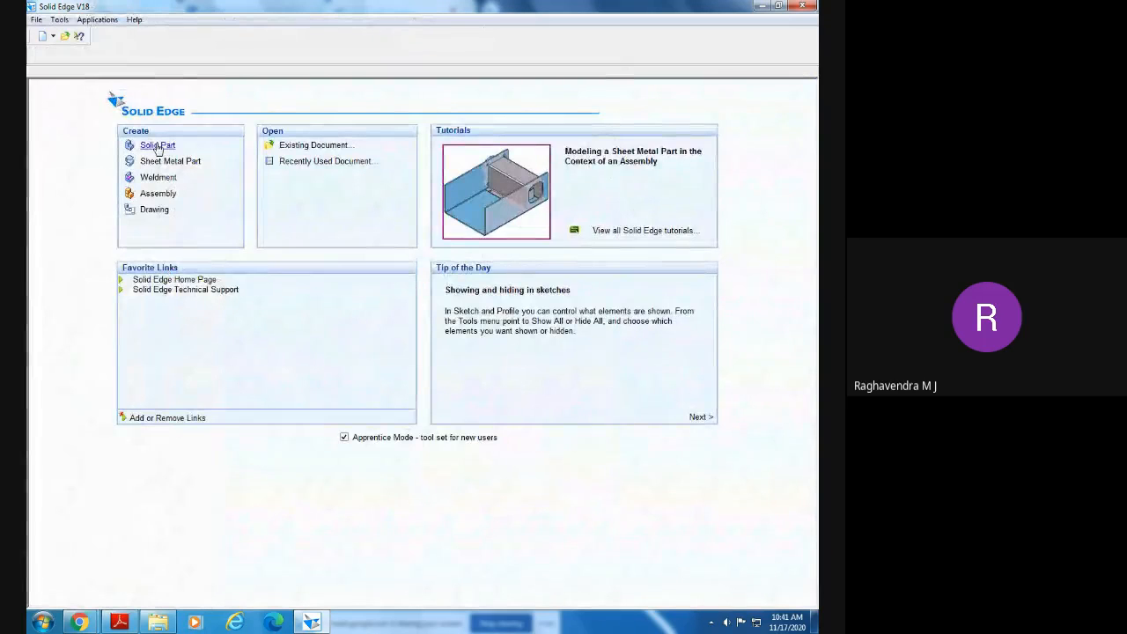
- Create a new solid part, then switch to the screw jack PDF in Adobe Reader and examine the CSK screw's dimensions (part 6)
left_click(348, 146)
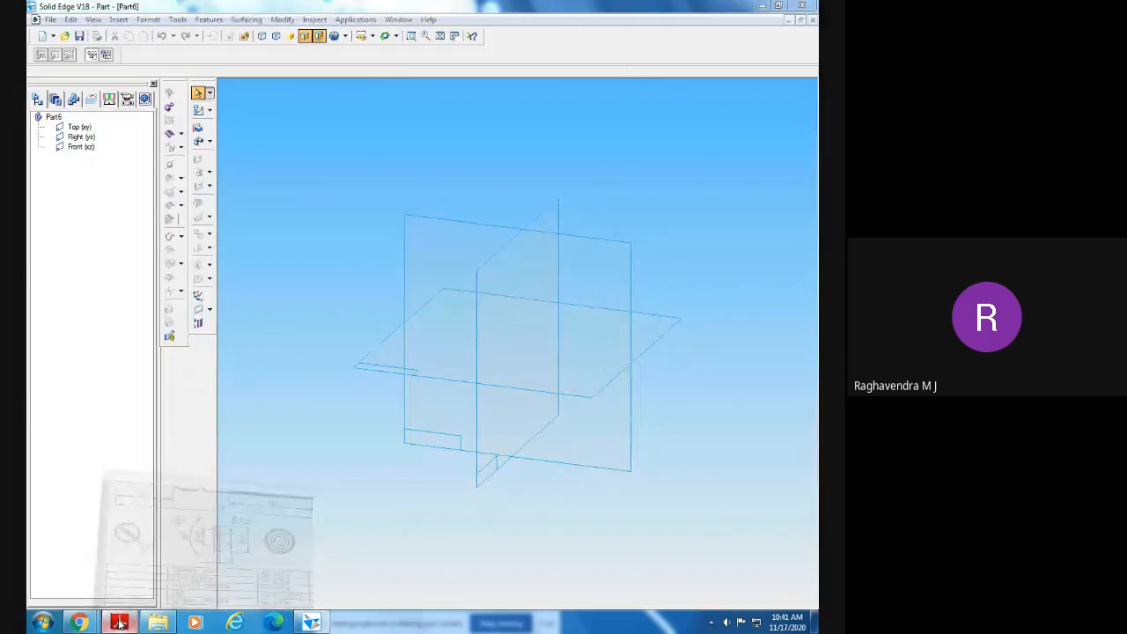
left_click(119, 623)
scroll(518, 394, "down", 3)
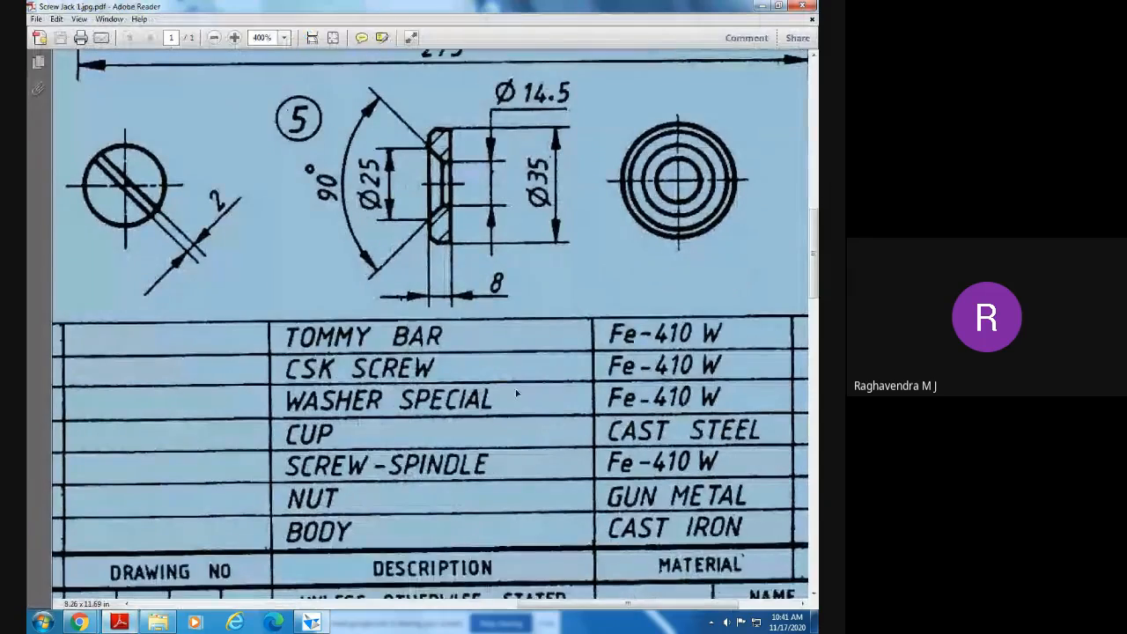
scroll(518, 394, "down", 4, "ctrl")
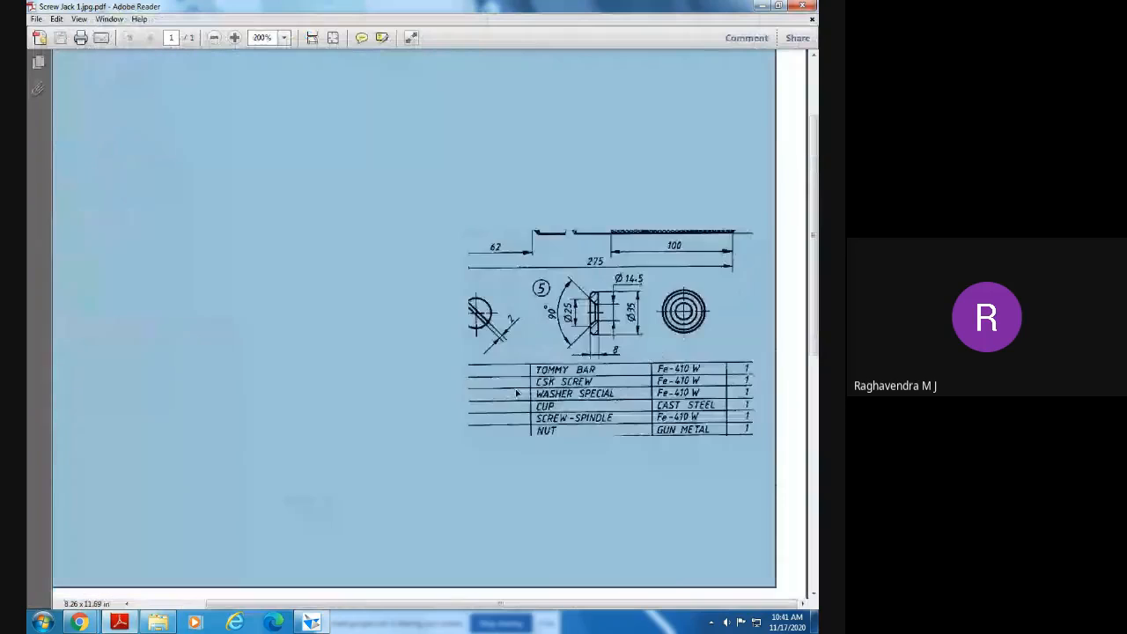
scroll(466, 456, "up", 1, "ctrl")
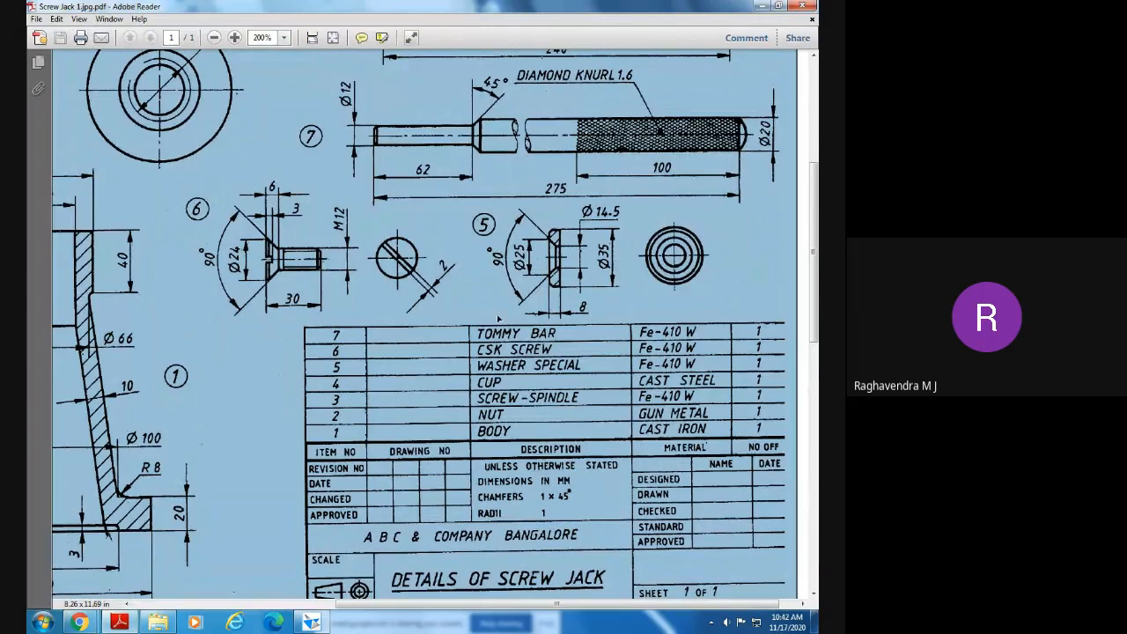
scroll(216, 232, "up", 1, "ctrl")
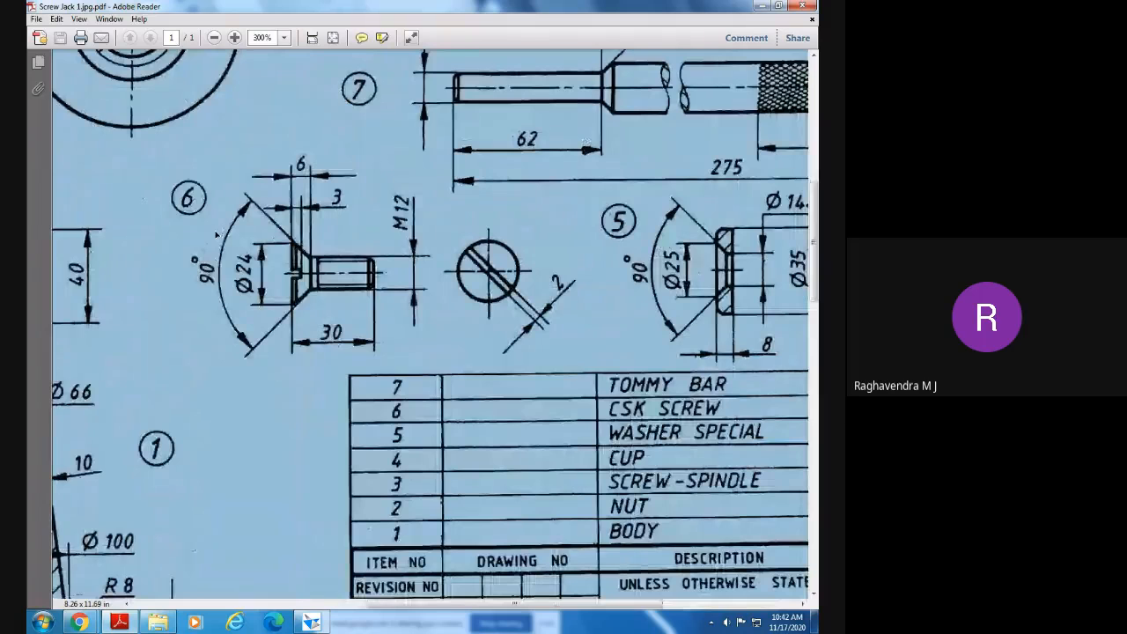
scroll(184, 202, "up", 1, "ctrl")
scroll(184, 202, "up", 1, "ctrl")
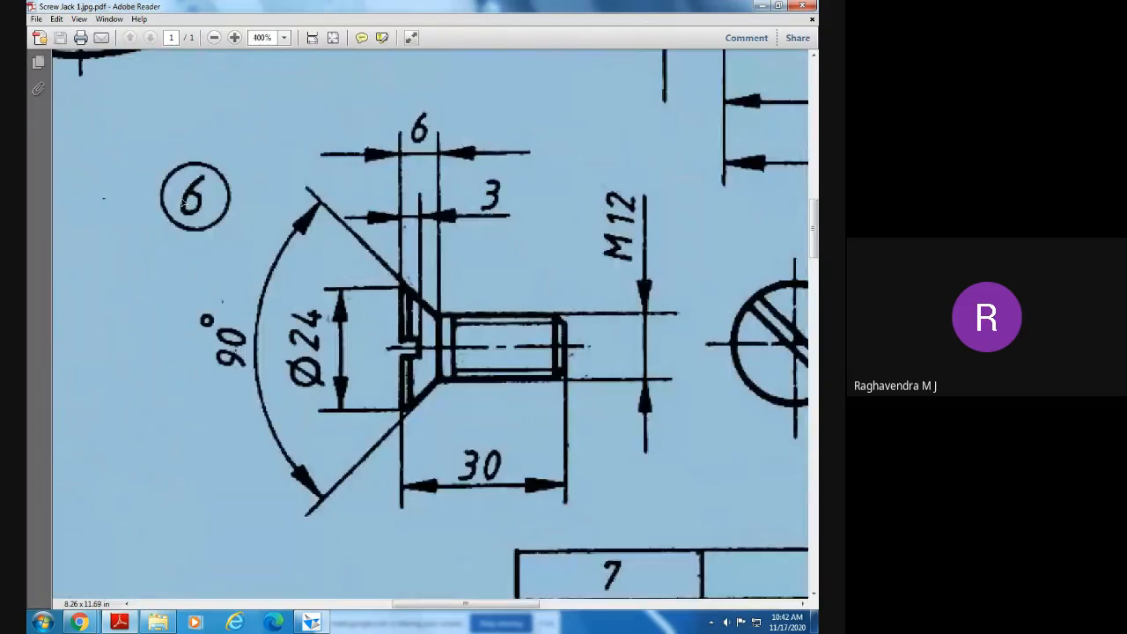
scroll(184, 202, "down", 1, "ctrl")
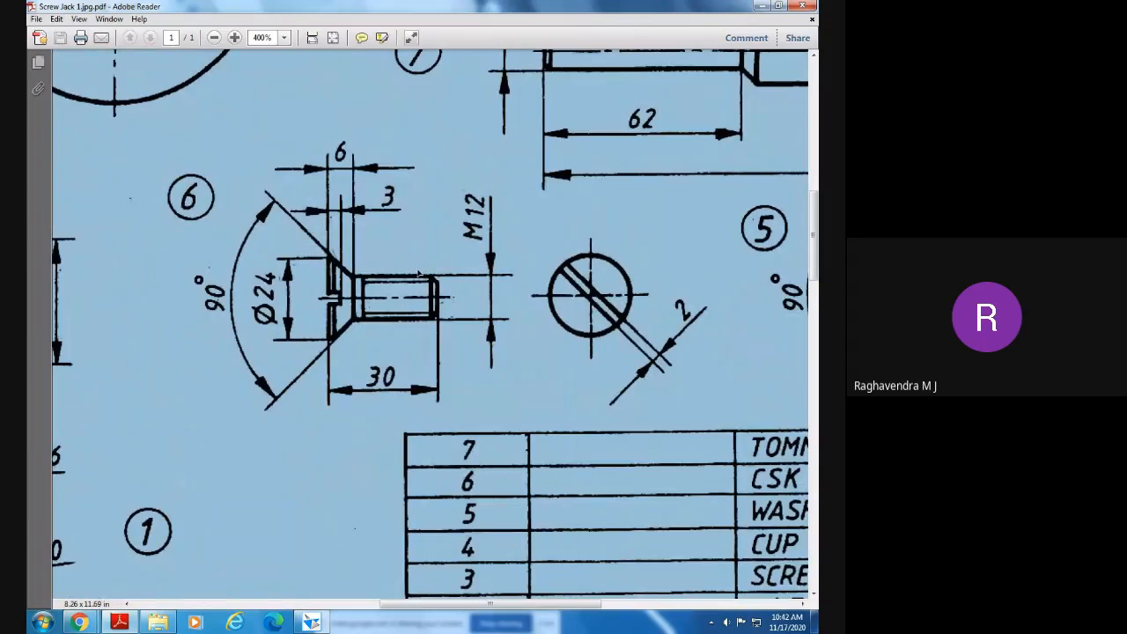
- Open the drawing file Screw Jack Part 6 CSK Screw.jpg.pdf from the screw jack 2d drawings folder
left_click(285, 315)
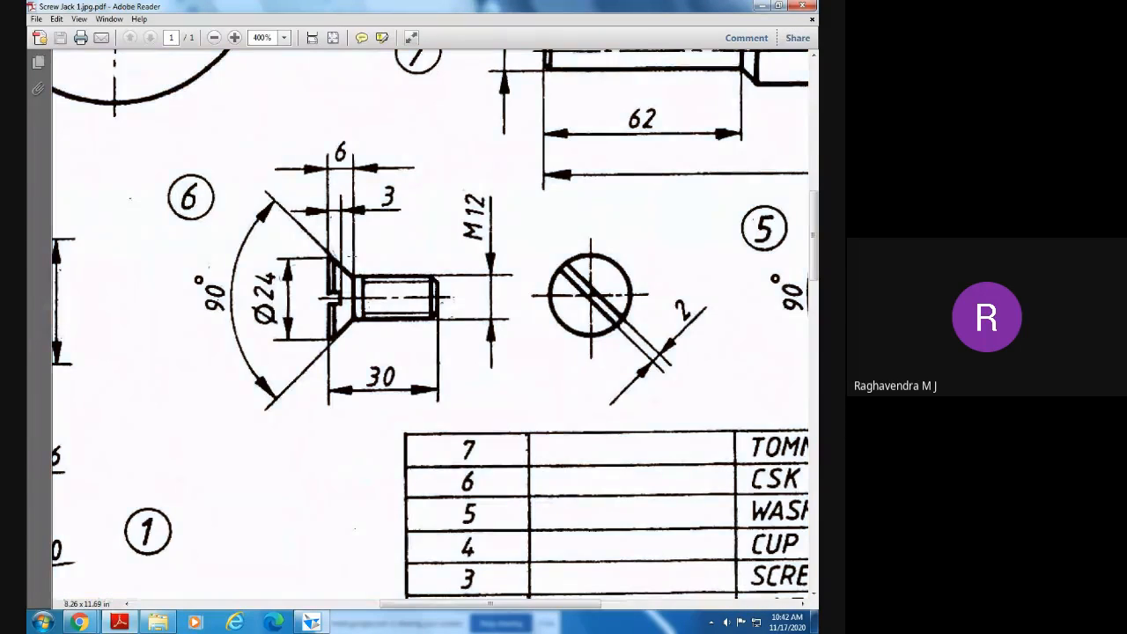
left_click(157, 622)
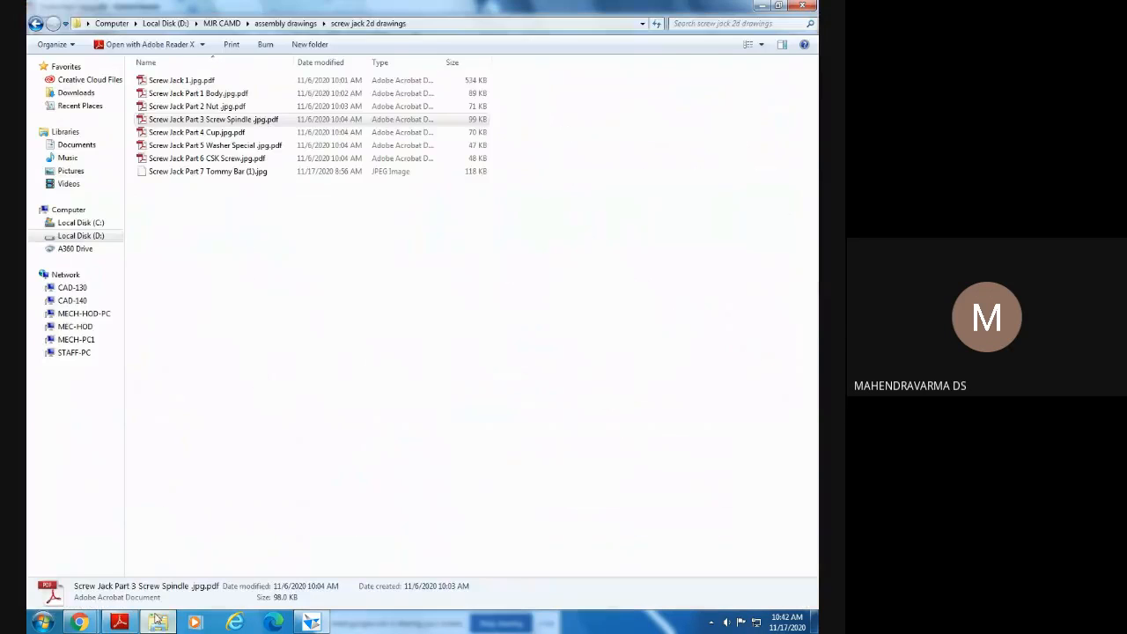
left_click(207, 159)
double_click(205, 159)
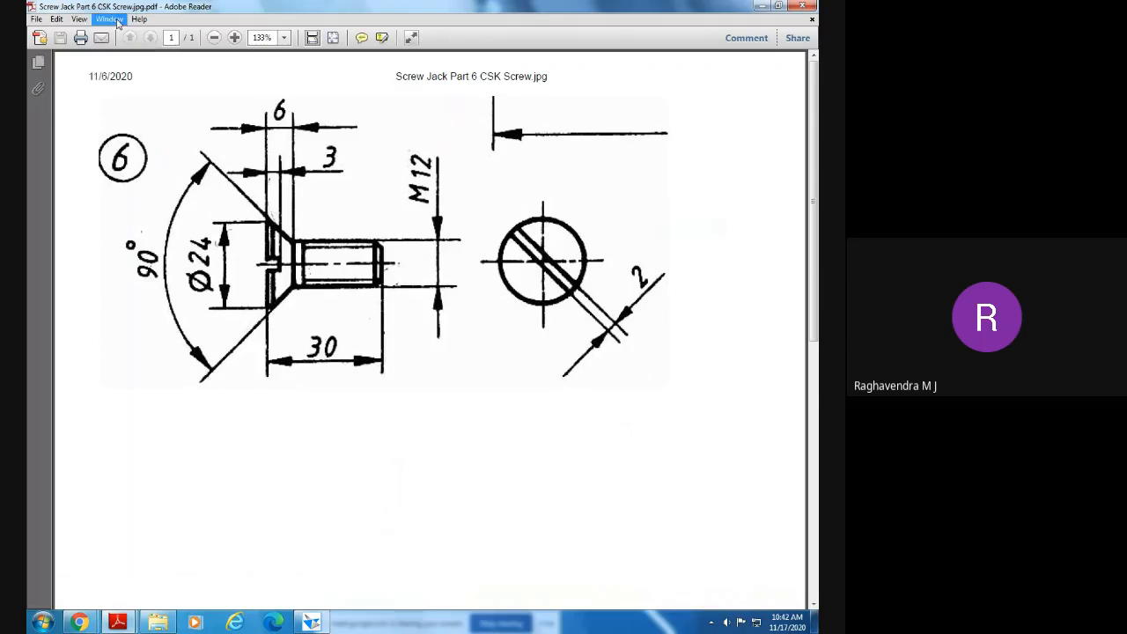
- Rotate the page view until the CSK screw's front view stands upright with its head uppermost
left_click(78, 19)
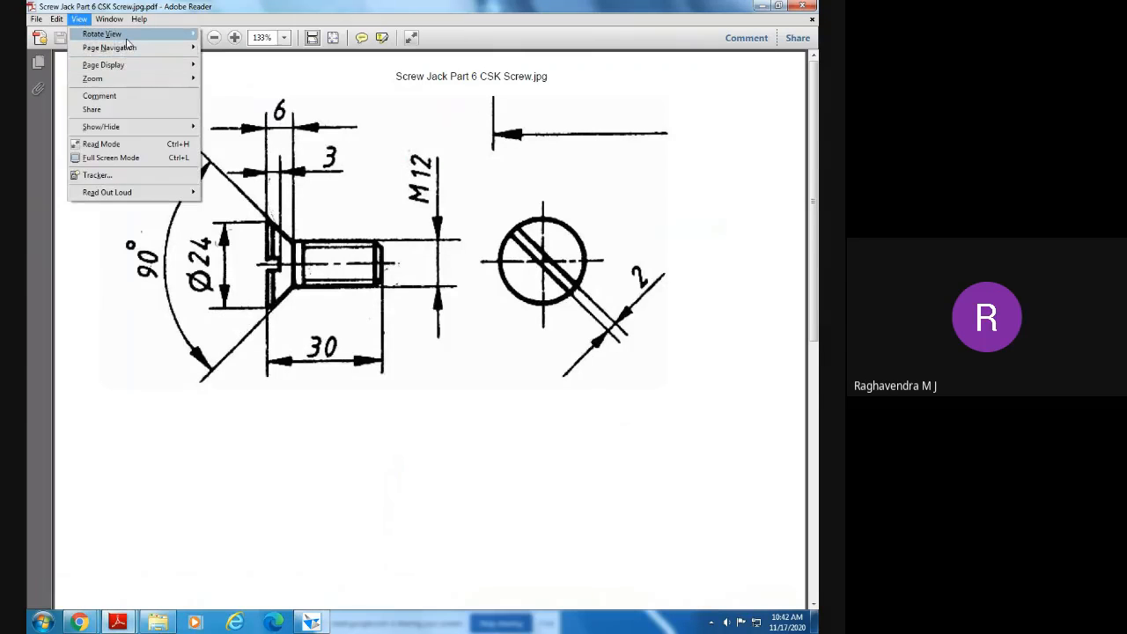
mouse_move(128, 35)
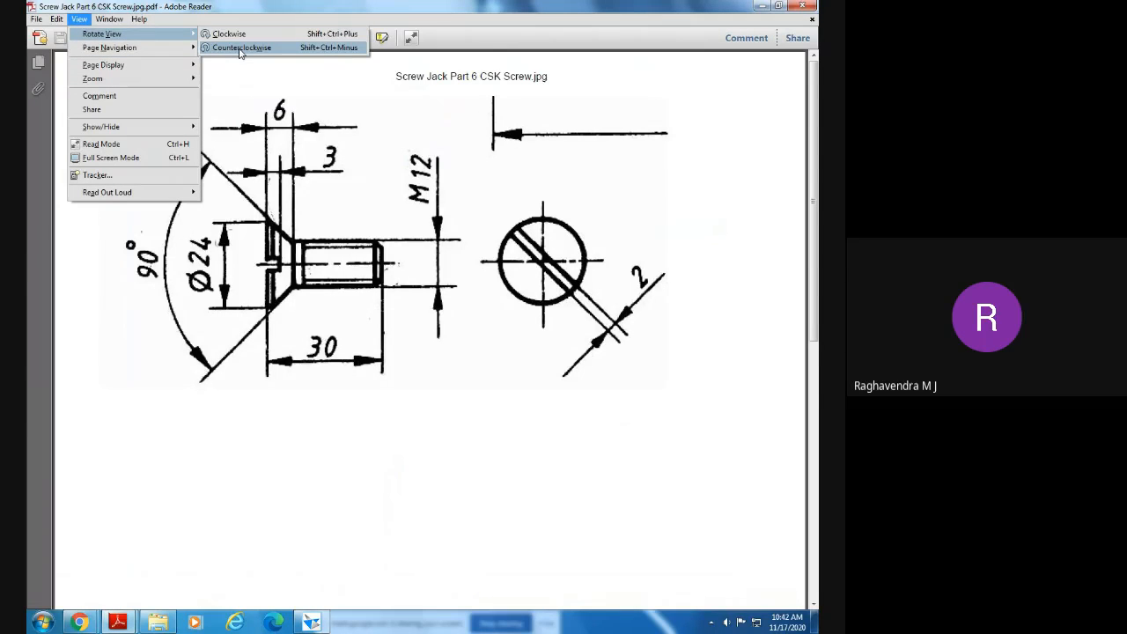
left_click(239, 48)
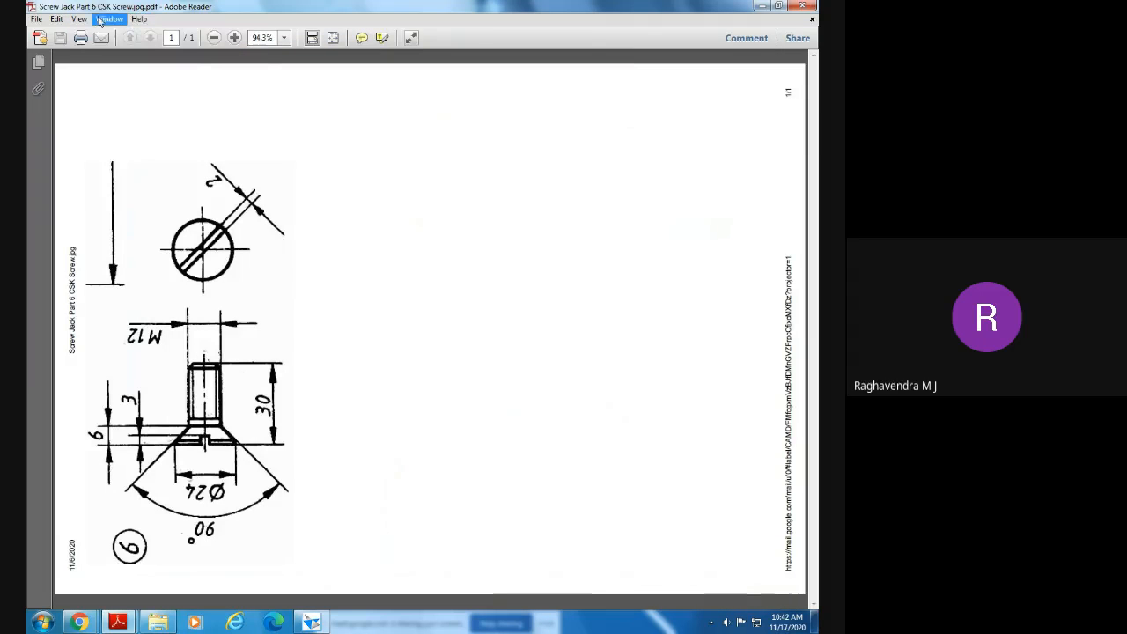
left_click(101, 20)
mouse_move(79, 19)
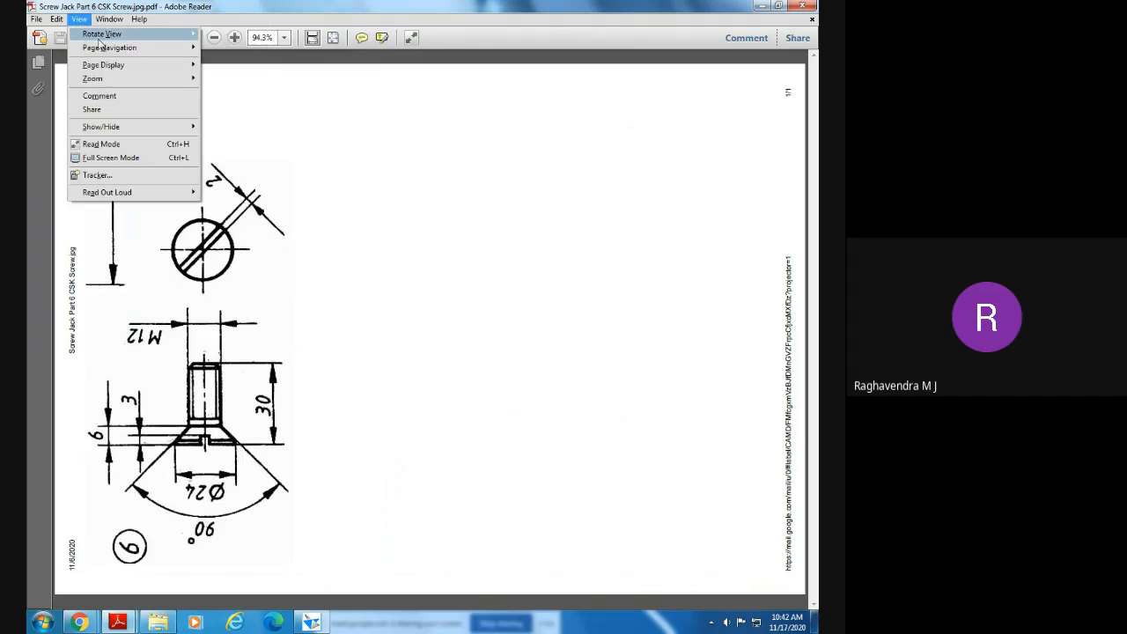
mouse_move(102, 35)
left_click(231, 35)
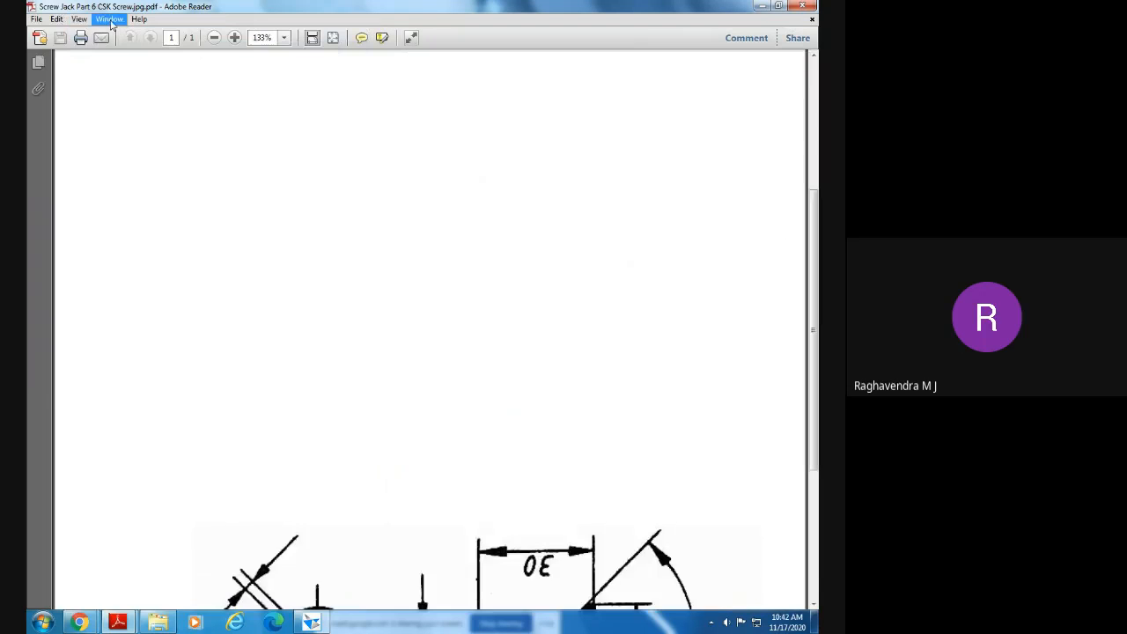
scroll(334, 255, "down", 5)
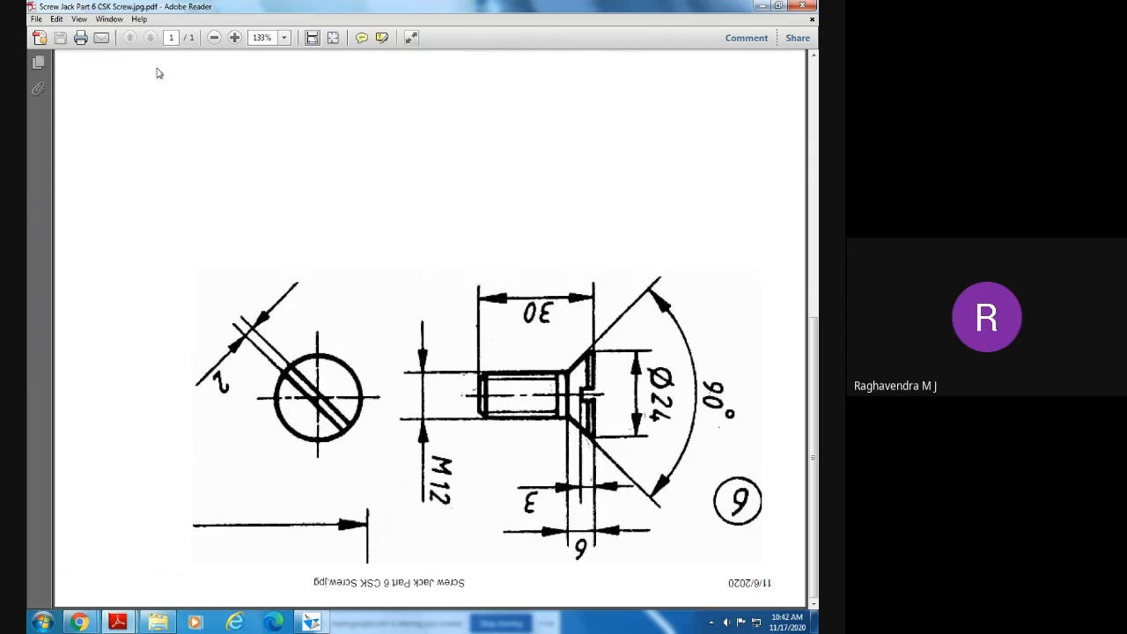
left_click(86, 21)
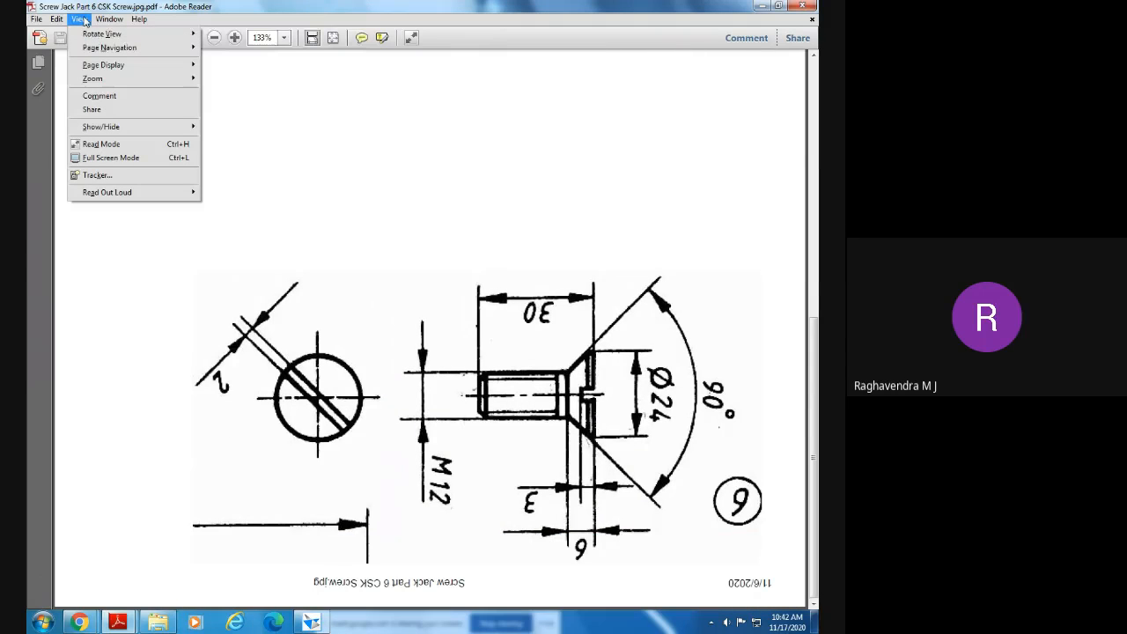
mouse_move(101, 37)
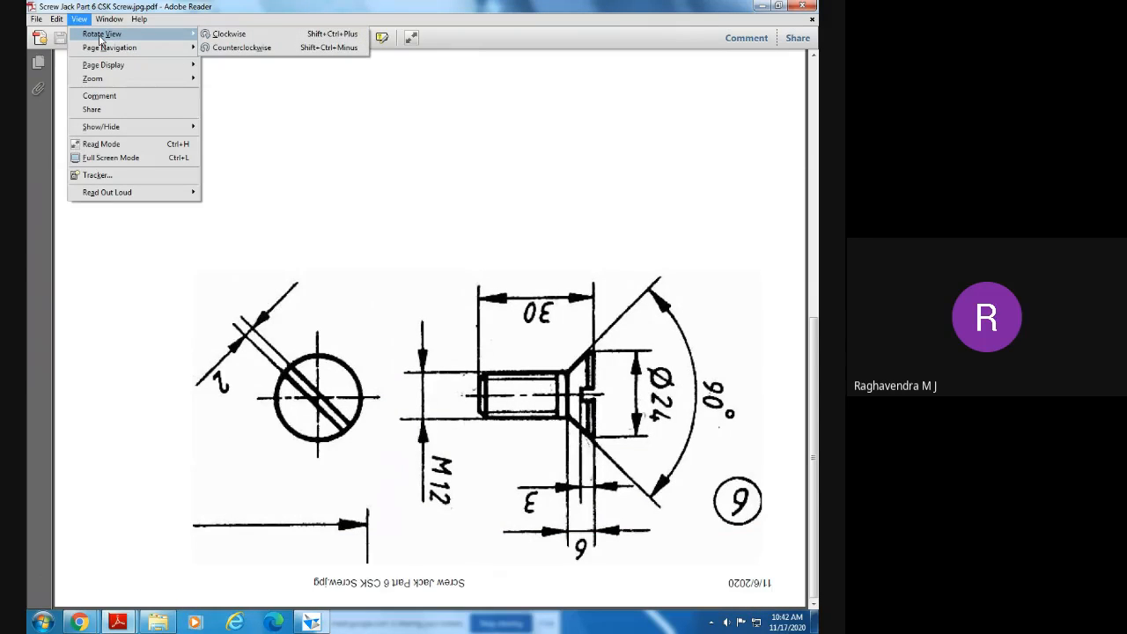
left_click(251, 48)
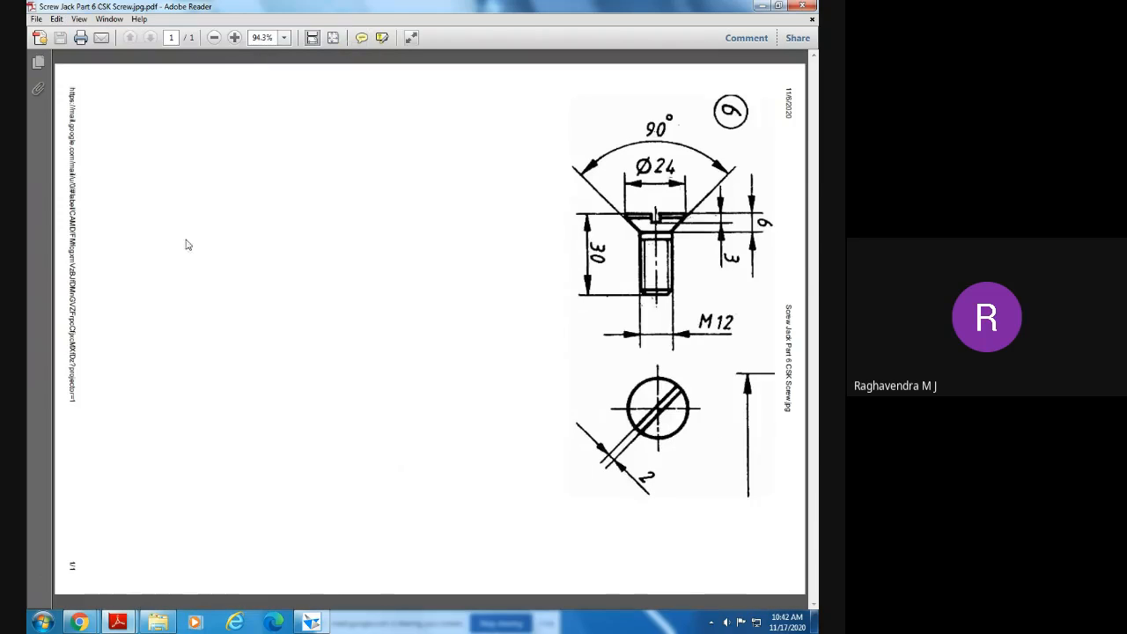
- Enlarge the rotated CSK screw drawing to 125% and examine its dimensions
left_click(766, 320)
left_click(755, 299)
left_click(738, 293)
scroll(738, 293, "up", 2, "ctrl")
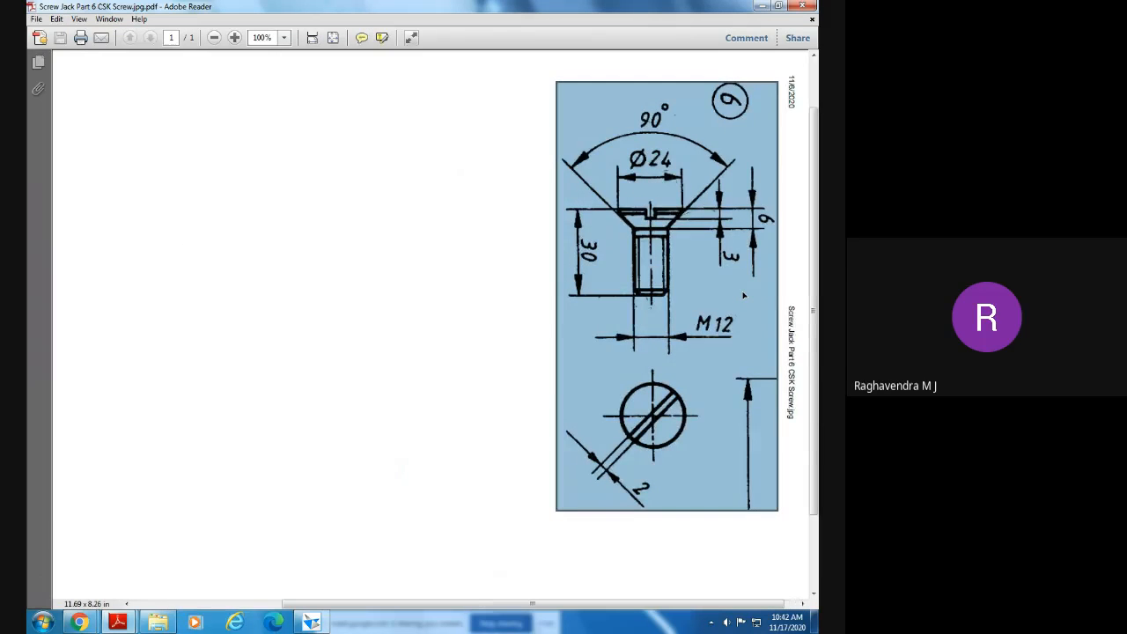
scroll(743, 241, "up", 1, "ctrl")
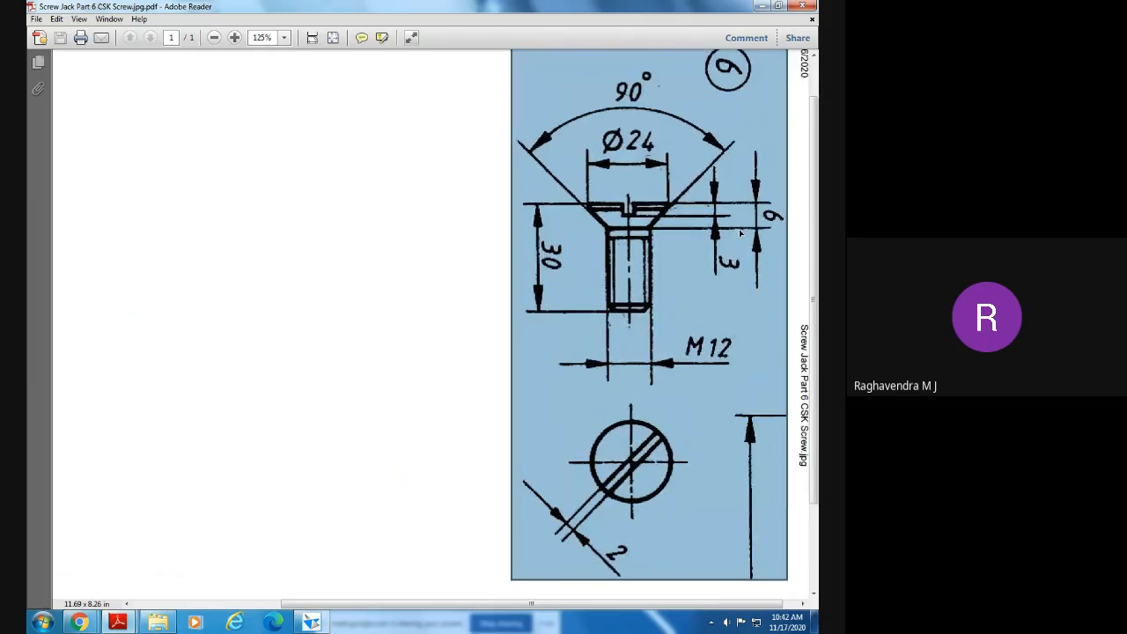
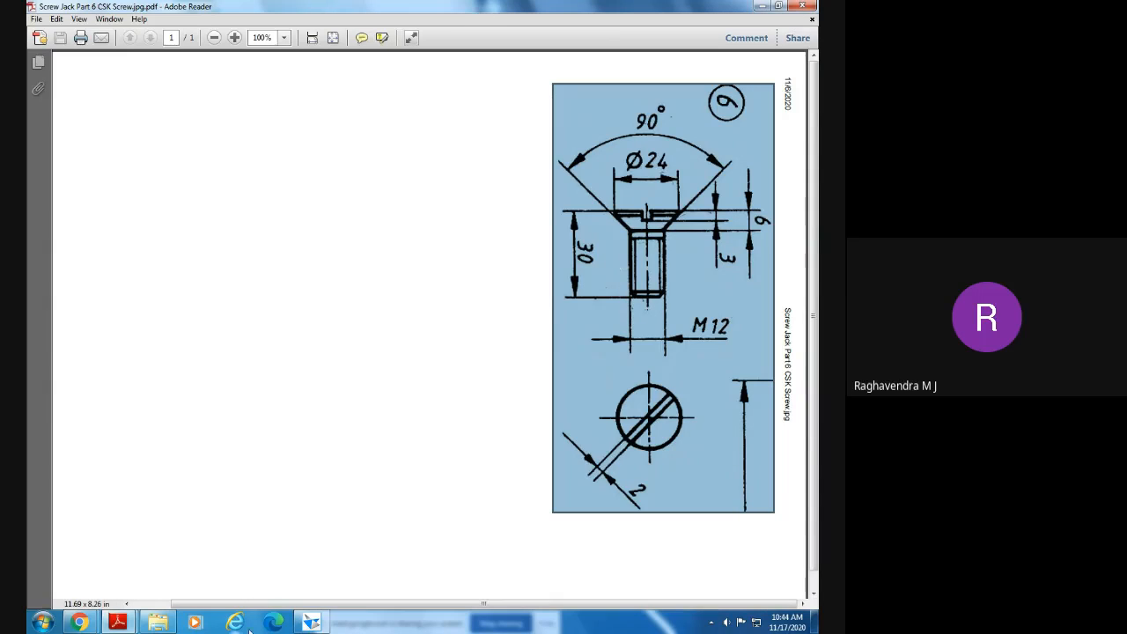
- Switch to Solid Edge and start a Revolved Protrusion sketch on the Front (xz) plane
left_click(309, 623)
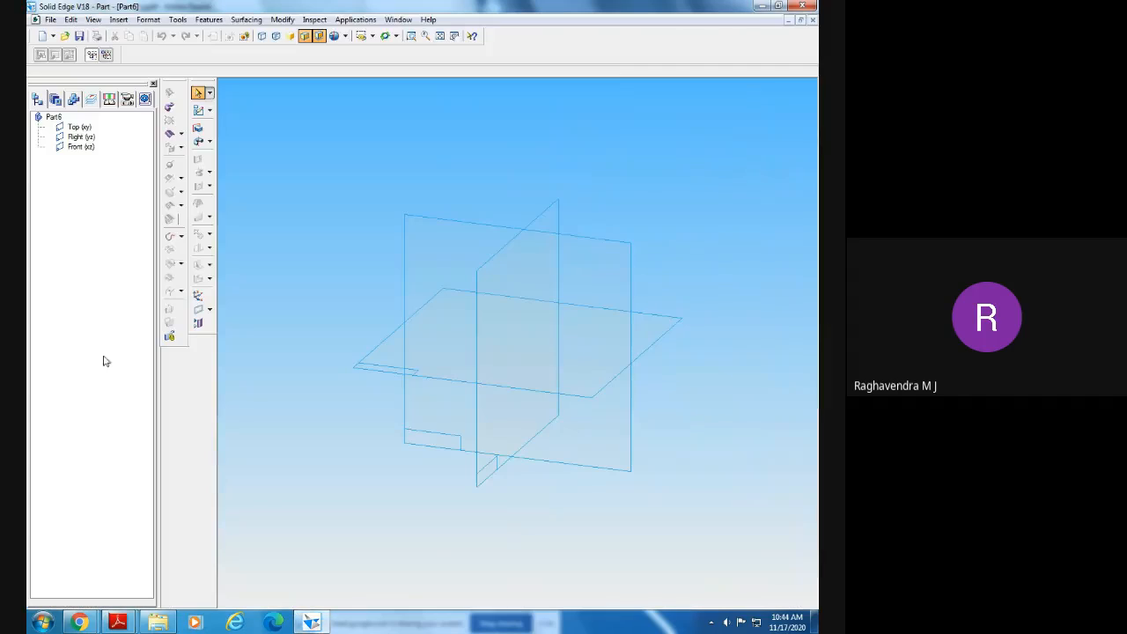
left_click(210, 144)
left_click(264, 144)
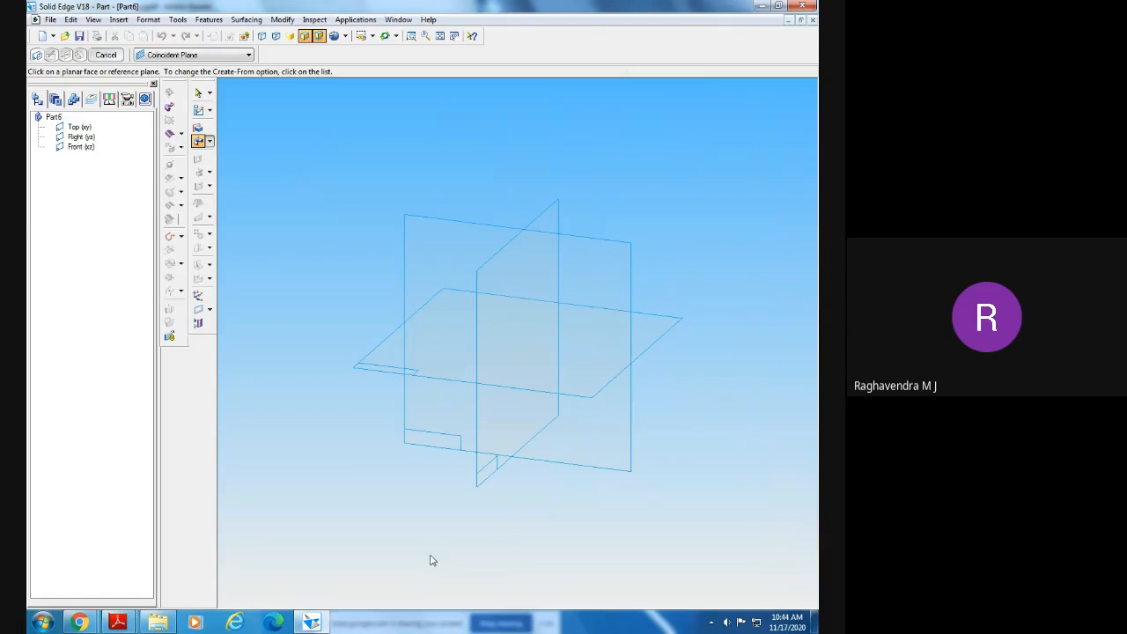
left_click(605, 269)
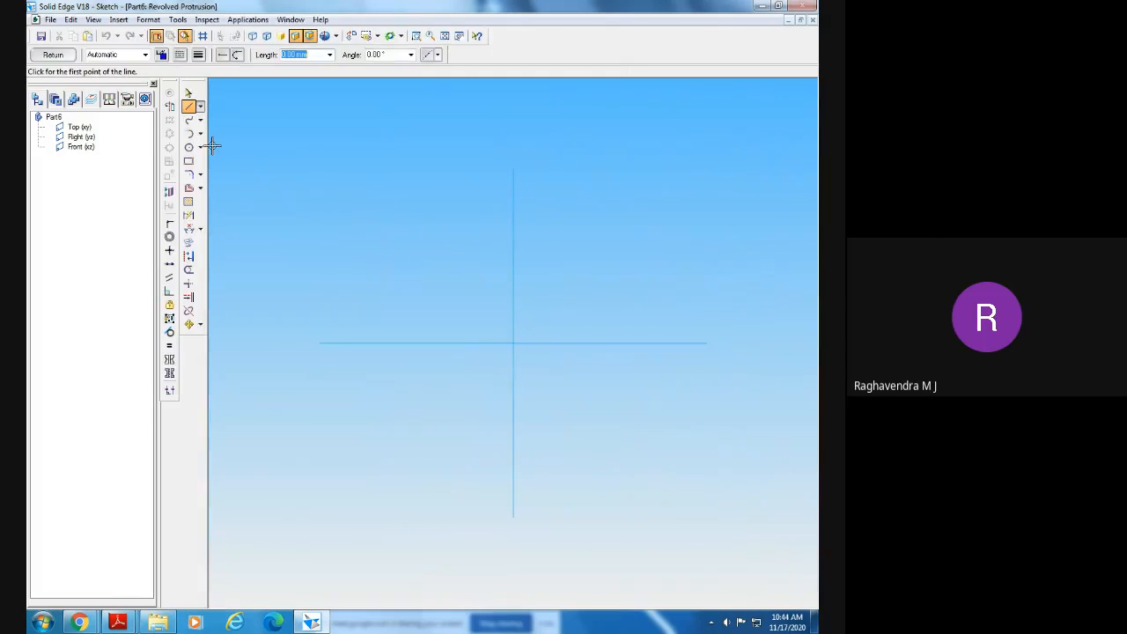
- Draw a 30 mm vertical line upward from the origin as the screw profile's axis edge
left_click(513, 342)
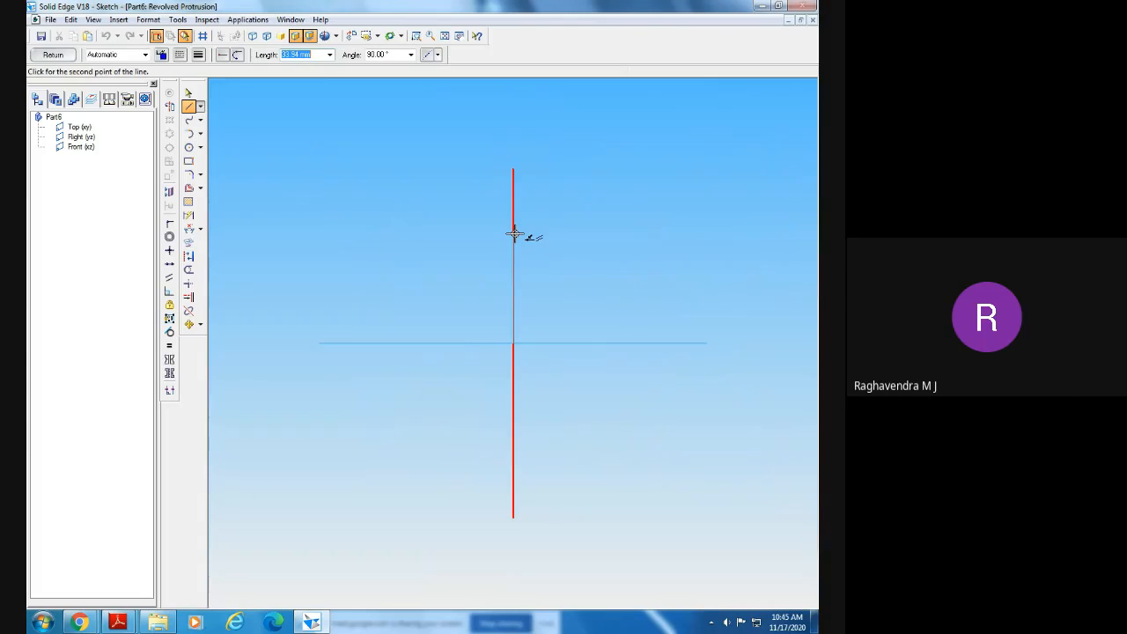
type("30")
key("Tab")
left_click(516, 235)
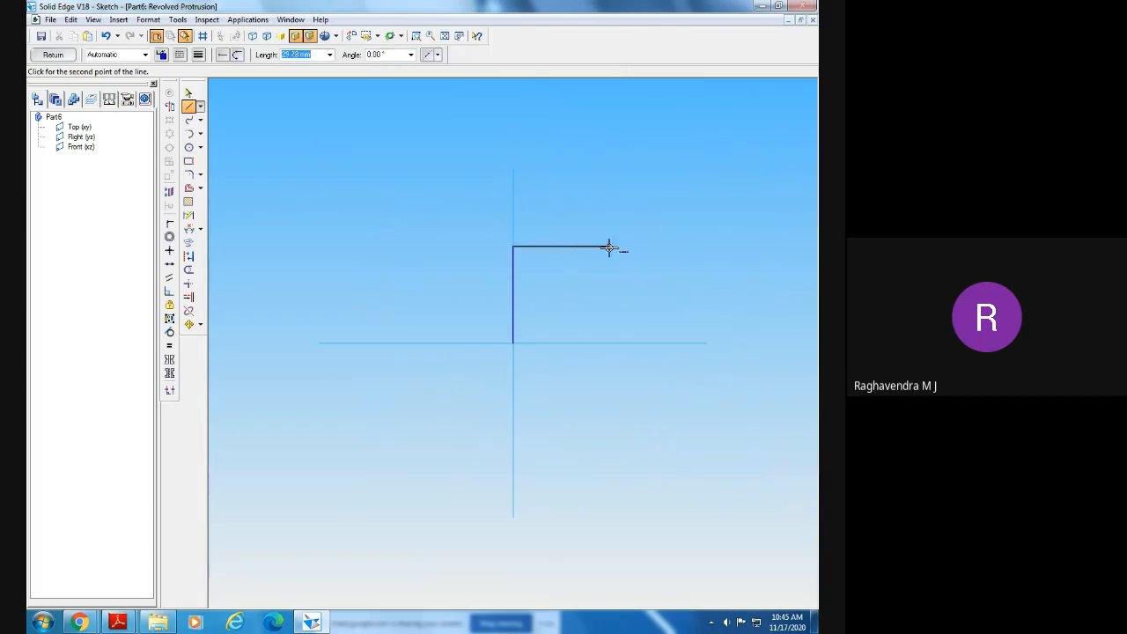
- Draw the 12 mm horizontal head edge from the axis line's upper end and close the profile with slanted, vertical shank and horizontal bottom lines
left_click(312, 623)
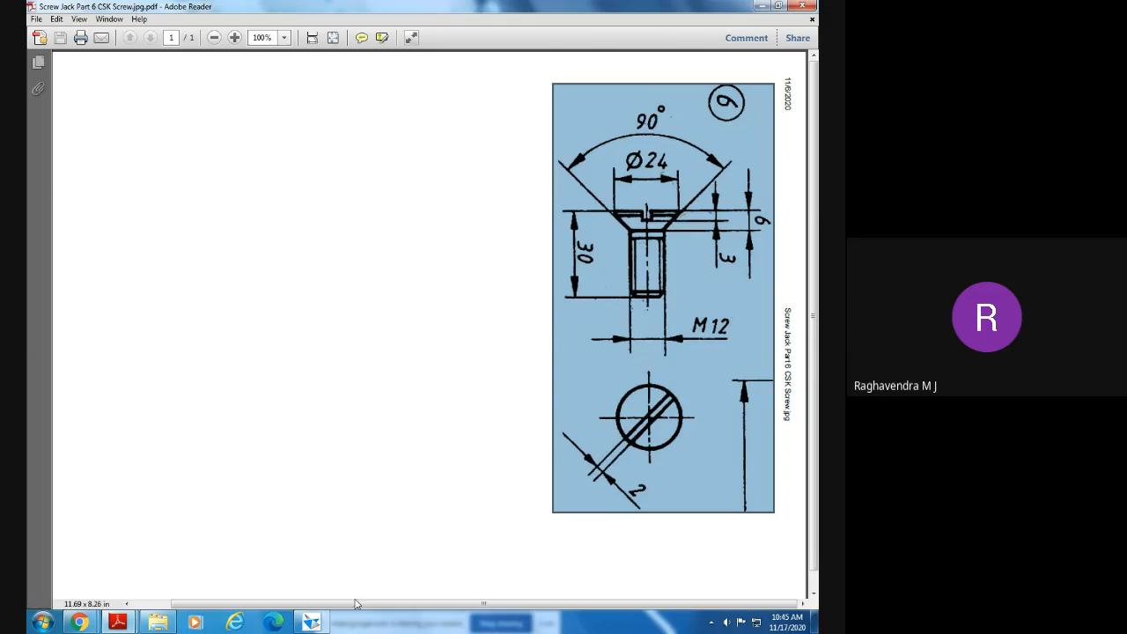
left_click(311, 622)
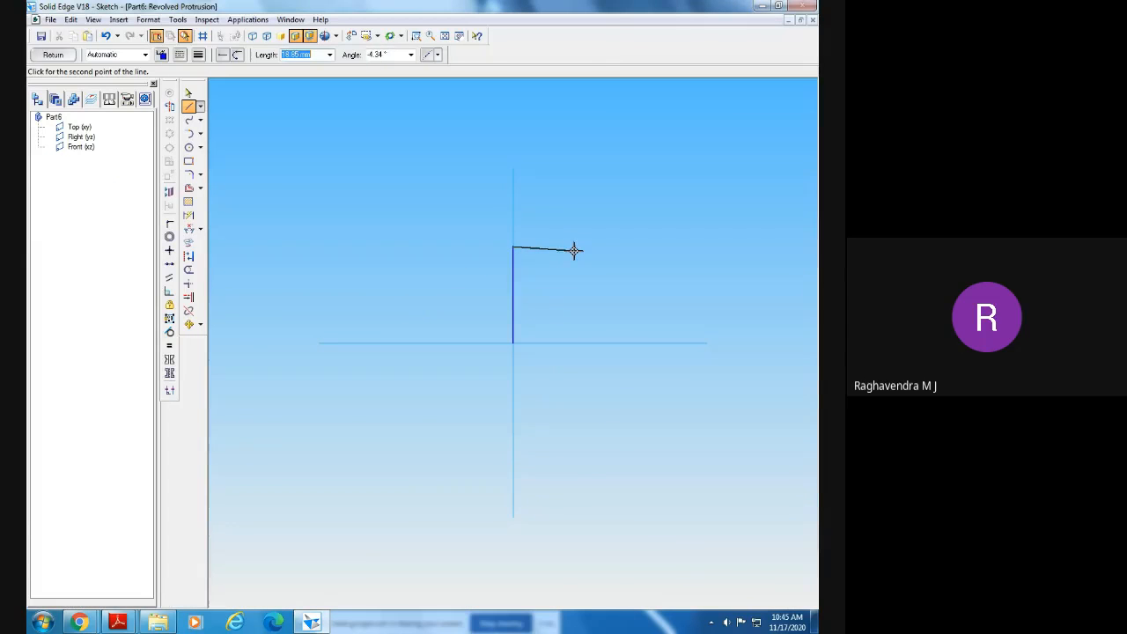
type("12")
key("Tab")
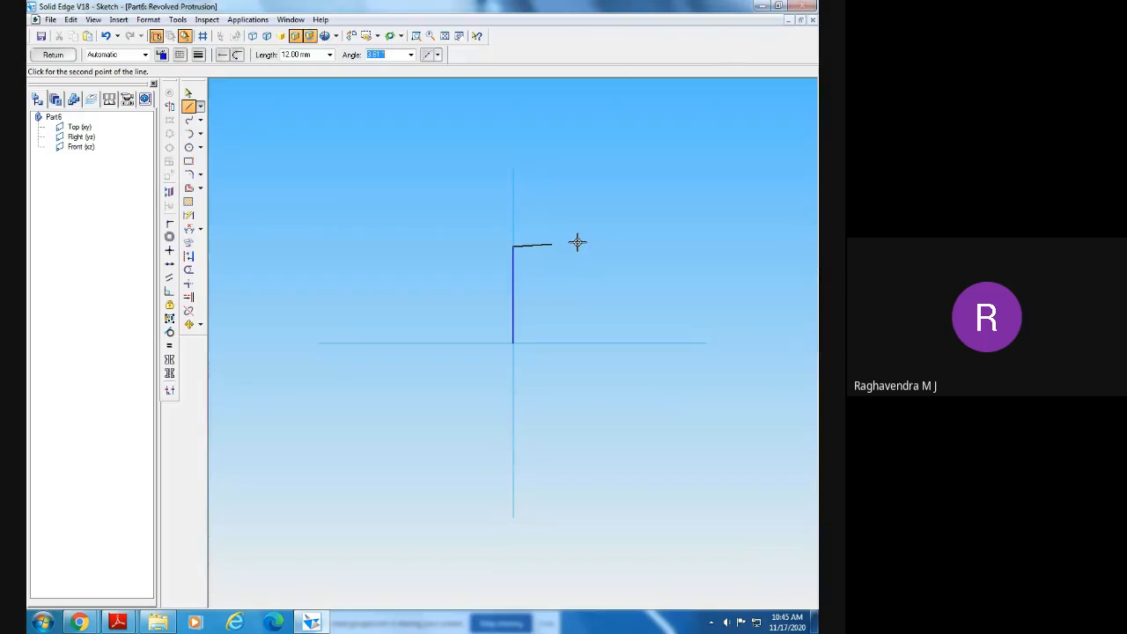
left_click(577, 246)
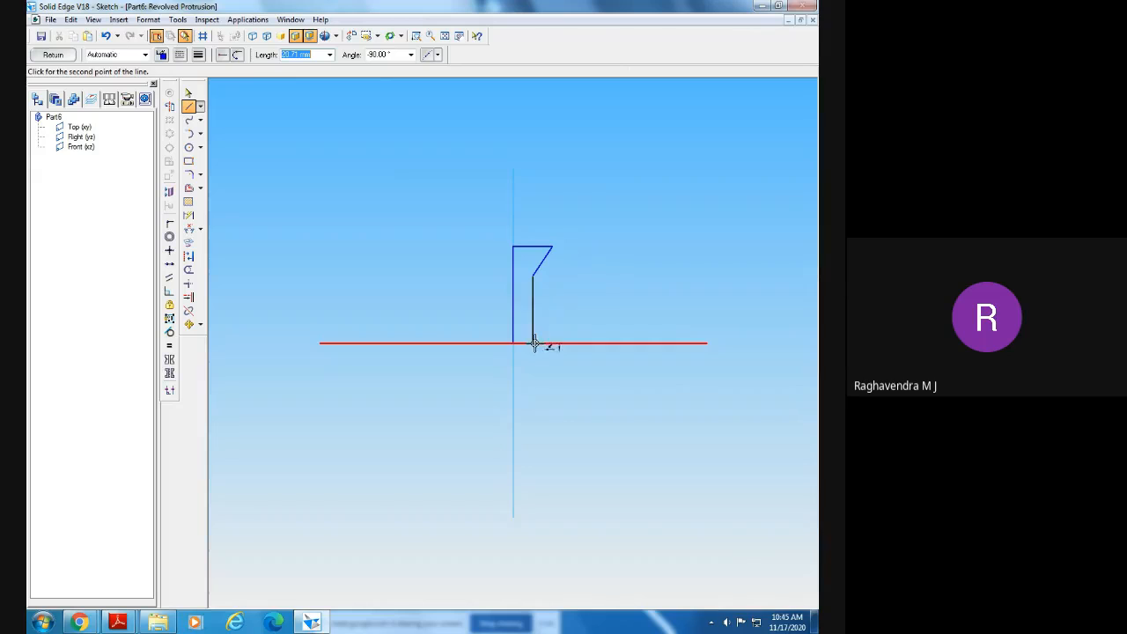
left_click(533, 342)
left_click(514, 343)
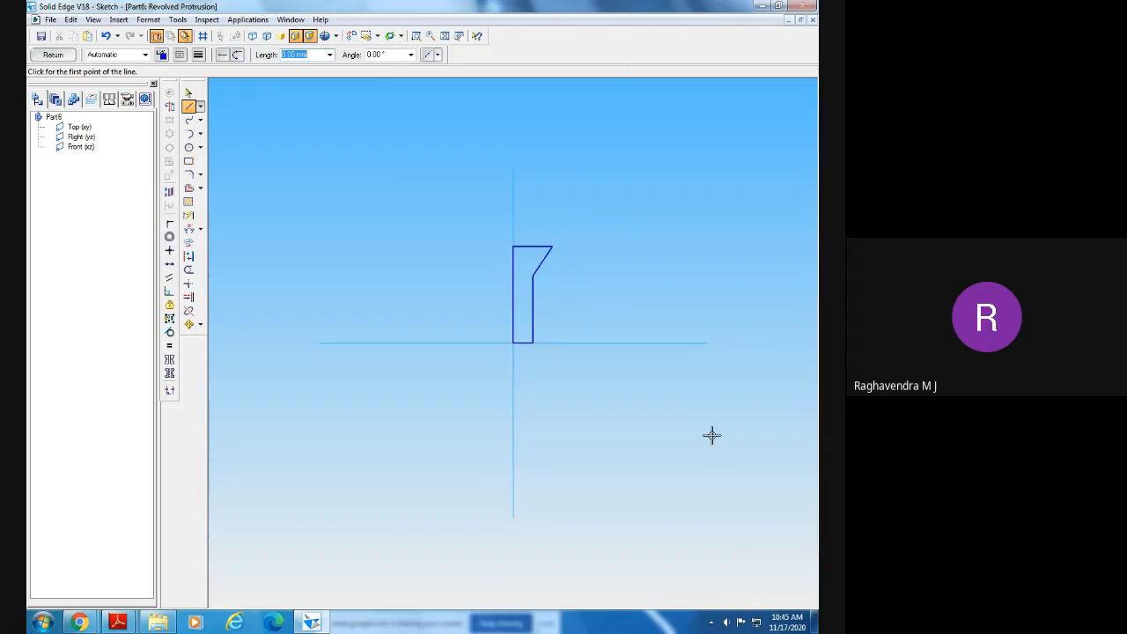
- Dimension the profile's vertical axis line and its horizontal head edge with SmartDimension
left_click(188, 215)
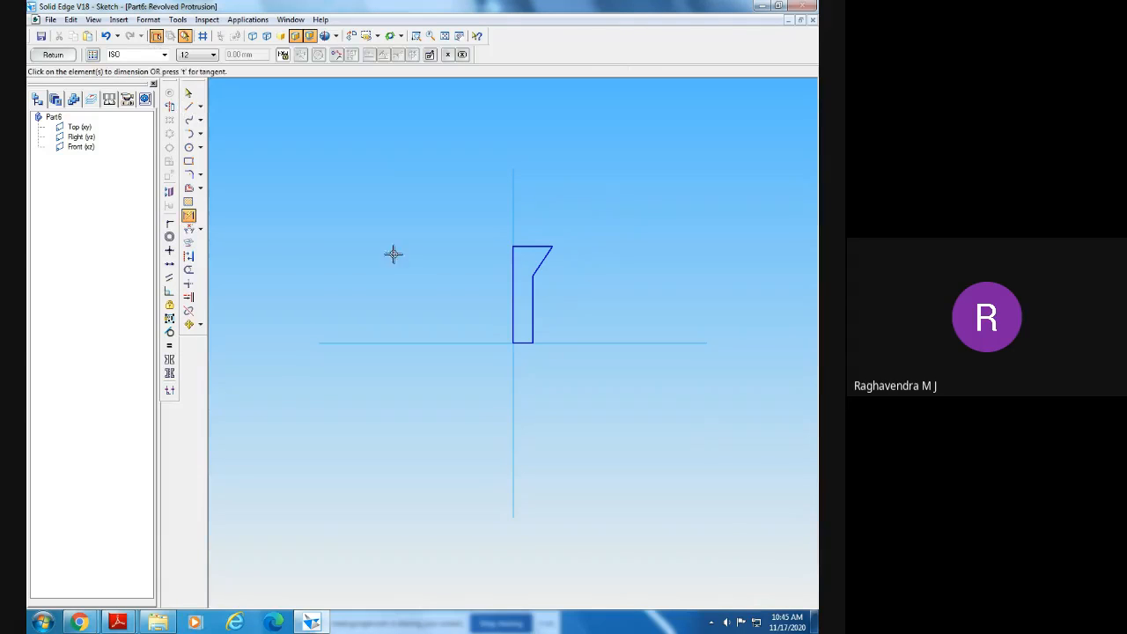
left_click(514, 290)
left_click(490, 292)
left_click(529, 247)
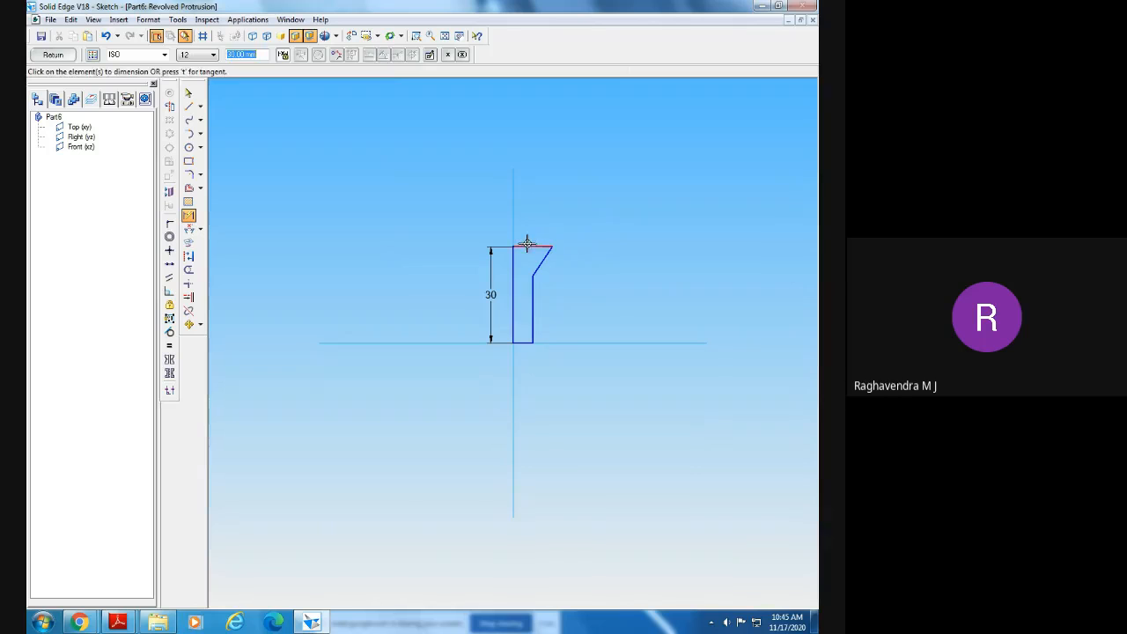
left_click(533, 211)
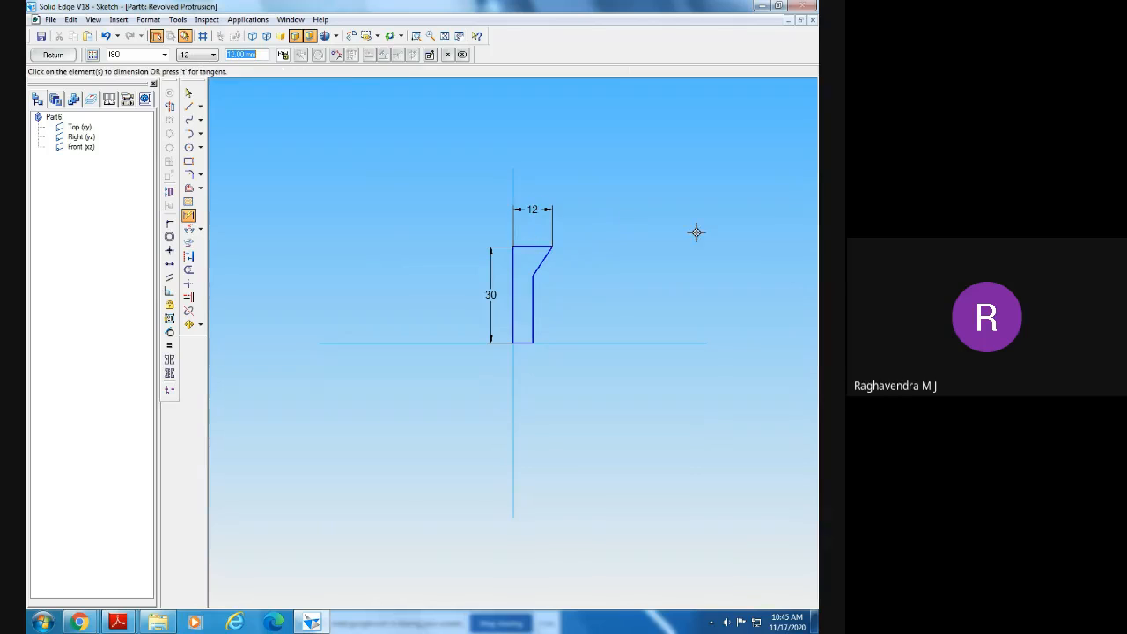
- Dimension the shank's width at the bottom of the profile and set it to 6 mm
left_click(513, 332)
left_click(533, 331)
left_click(527, 363)
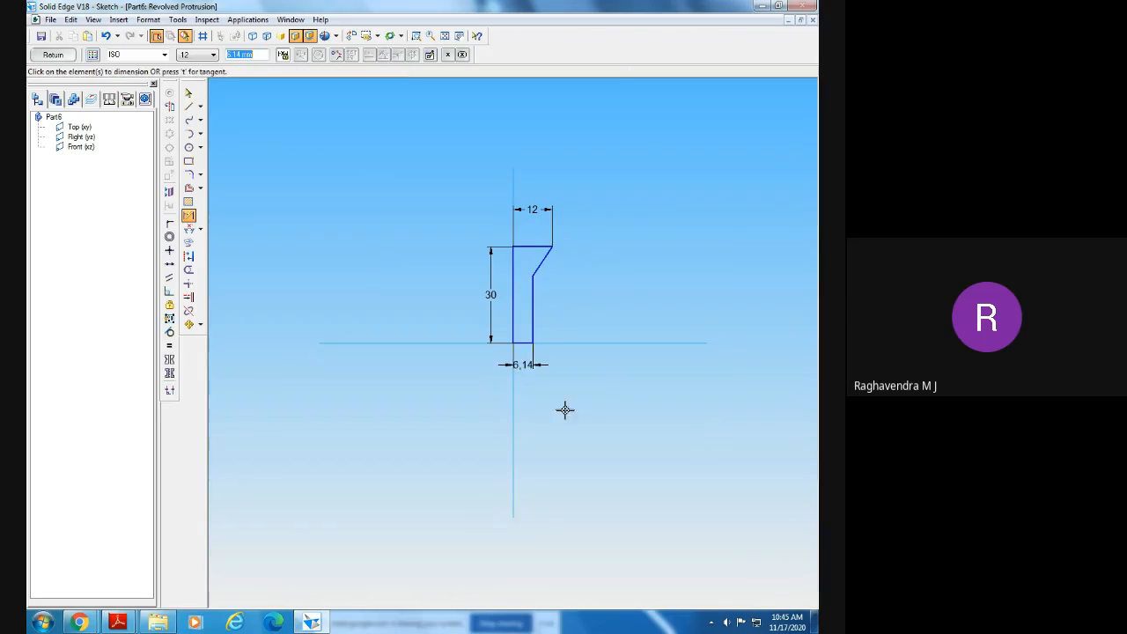
left_click(322, 622)
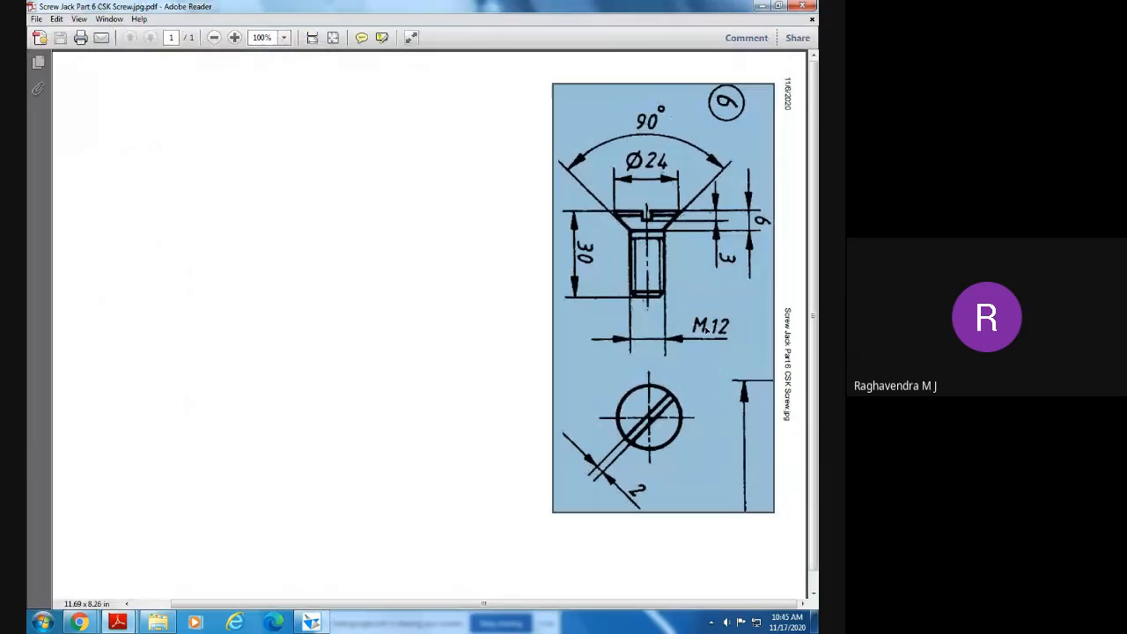
left_click(321, 621)
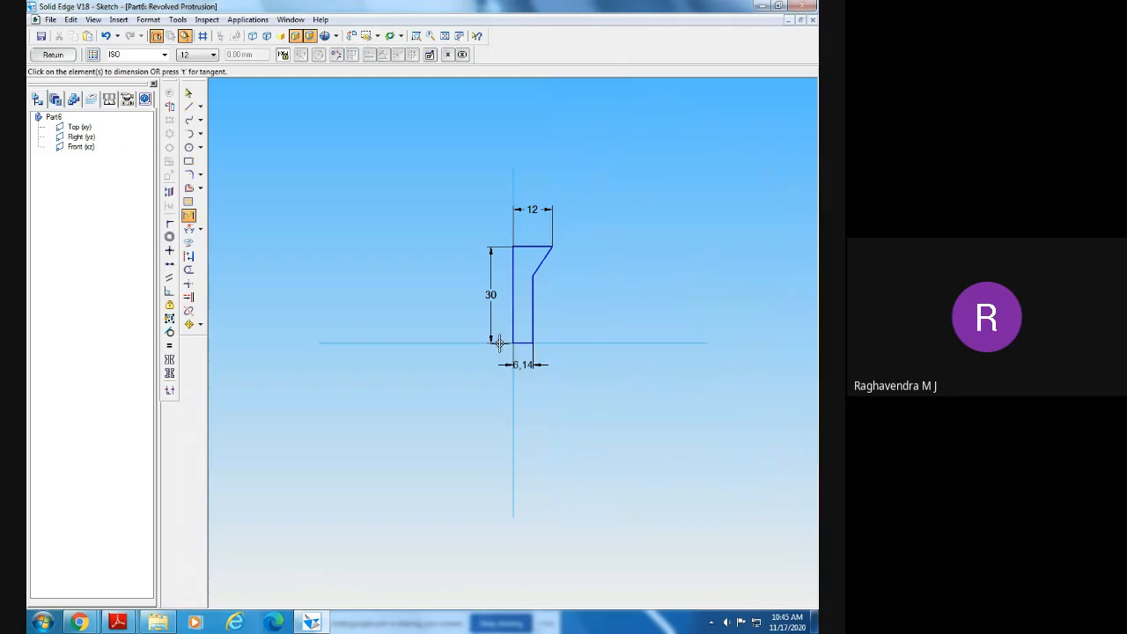
key("Escape")
left_click(523, 364)
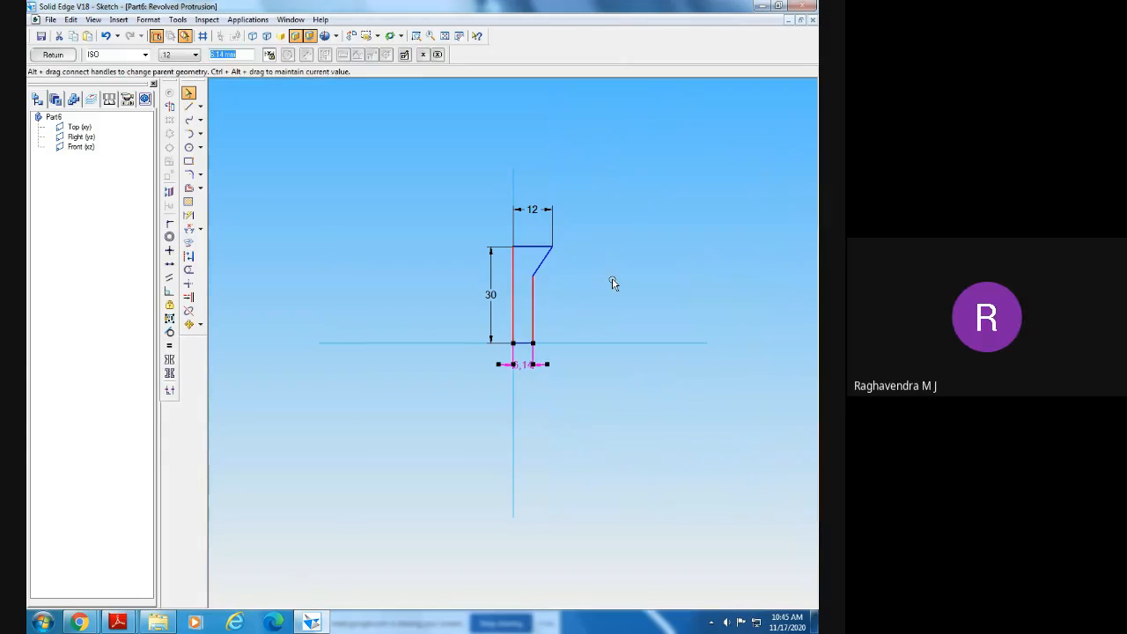
type("6")
key("Return")
left_click(590, 294)
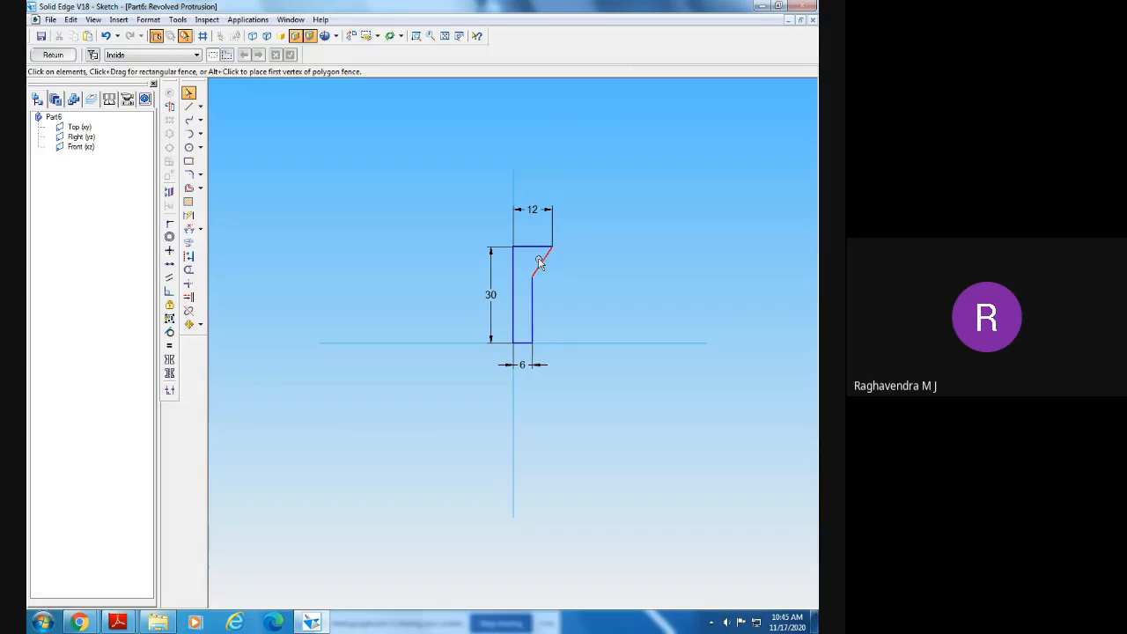
- Dimension the angle between the vertical reference axis and the slanted head line, and set it to 45°
left_click(312, 624)
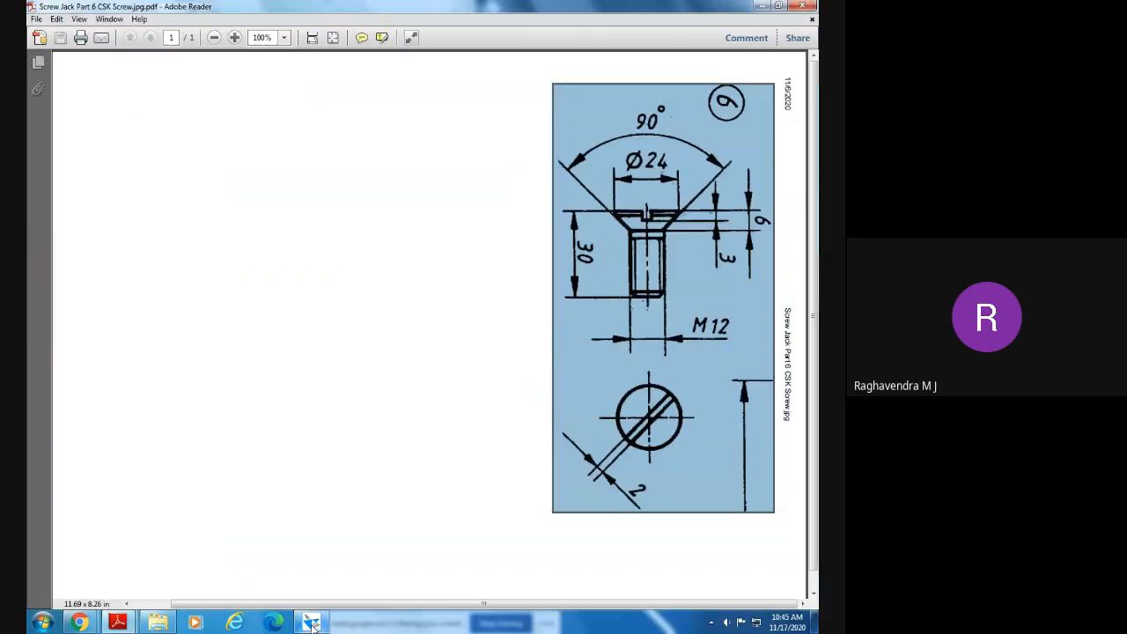
left_click(311, 623)
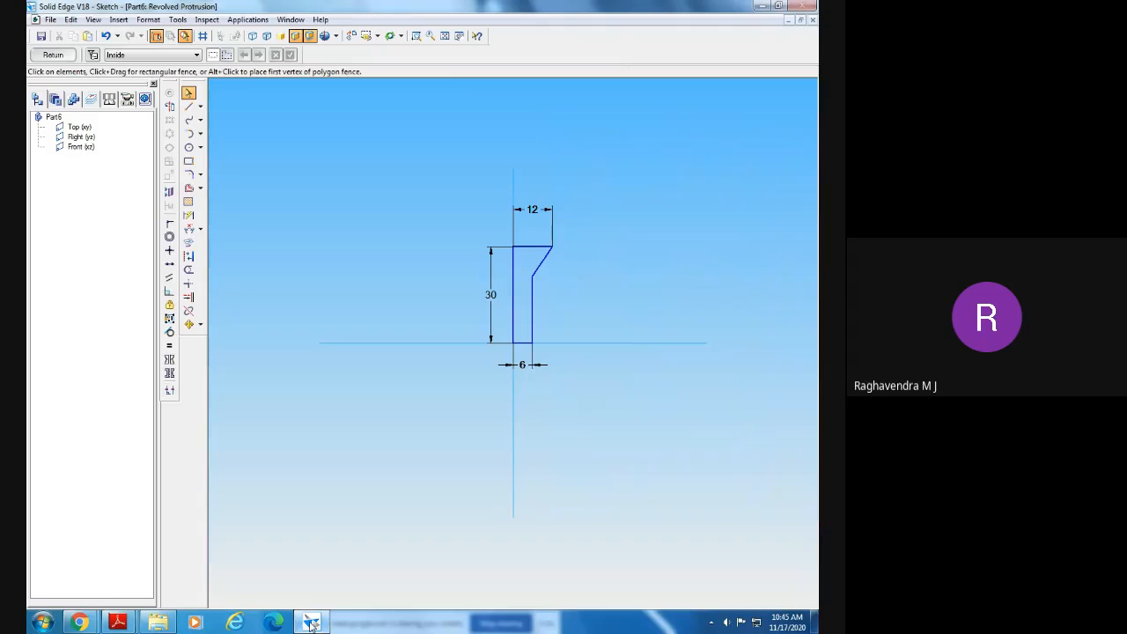
left_click(189, 229)
left_click(513, 228)
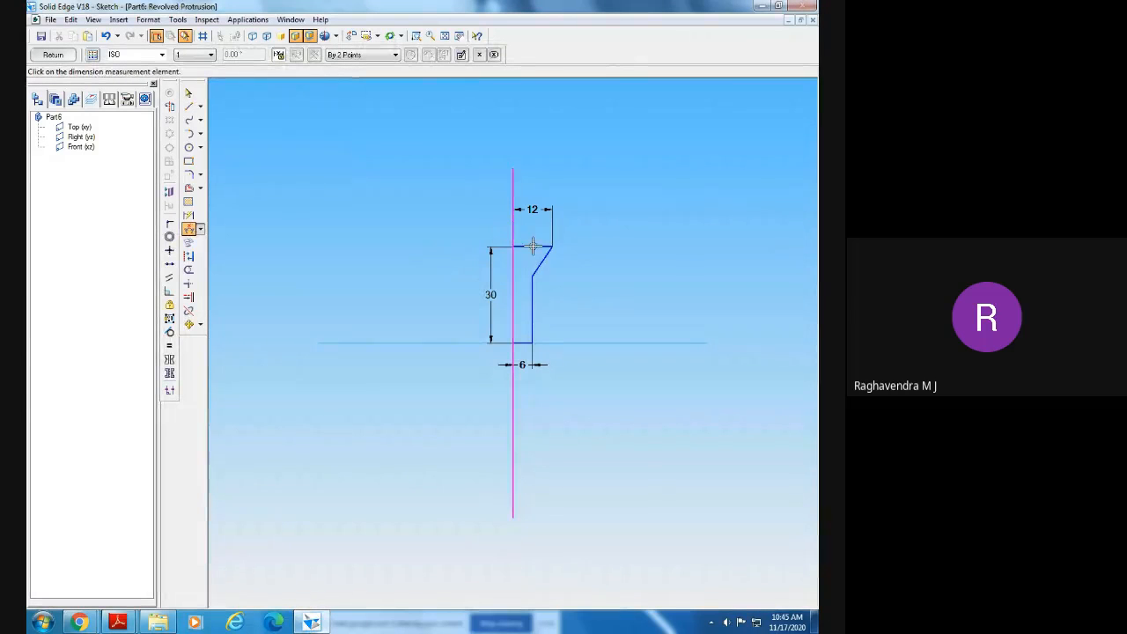
left_click(544, 257)
right_click(563, 187)
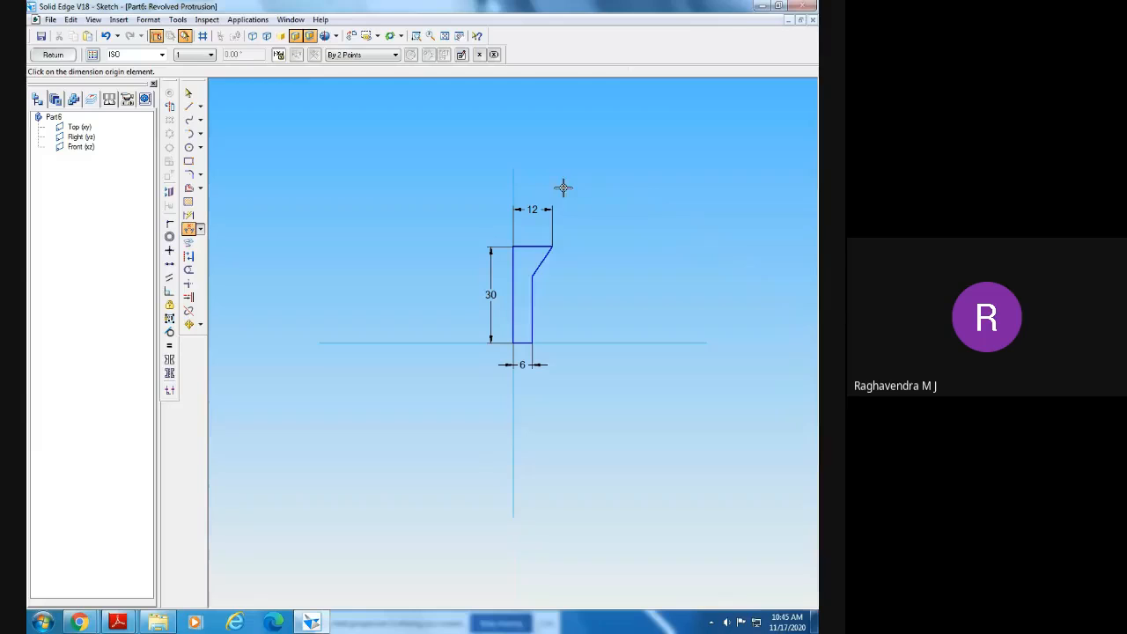
left_click(542, 267)
left_click(515, 191)
left_click(548, 176)
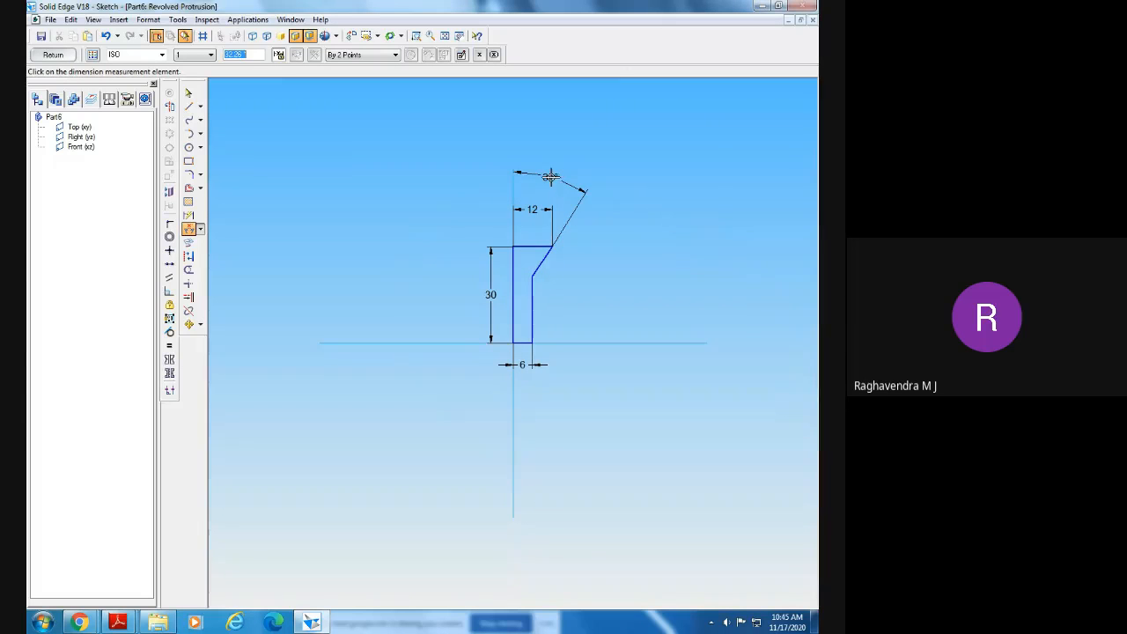
type("45")
key("Return")
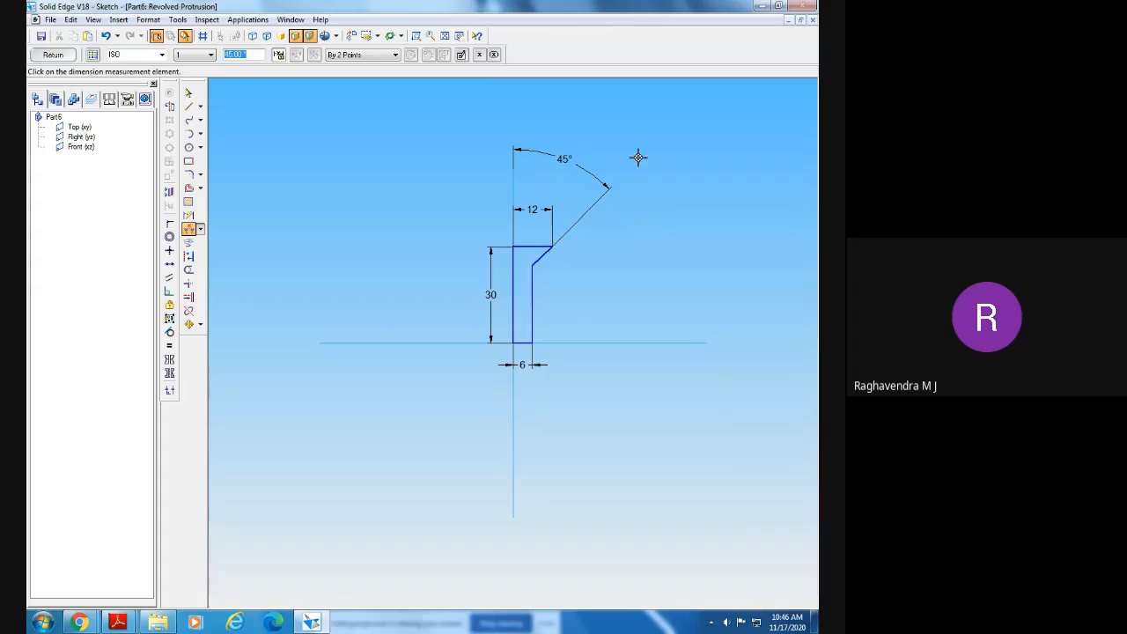
- Check the head height in the PDF drawing and add a vertical dimension from the head edge to the slanted line's lower end
left_click(312, 623)
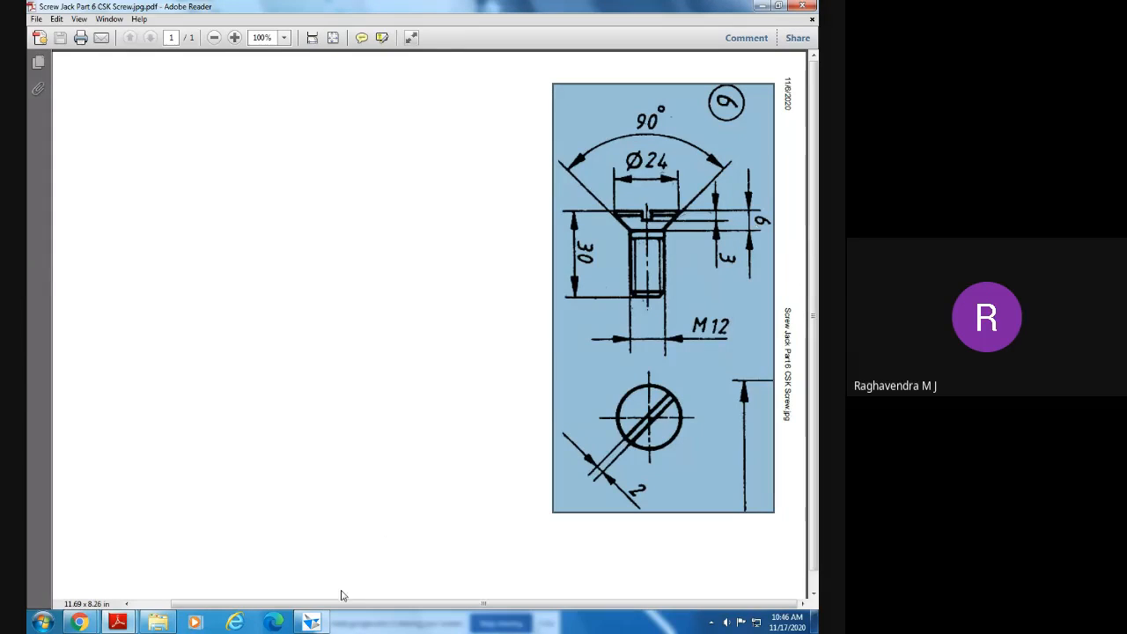
left_click(315, 622)
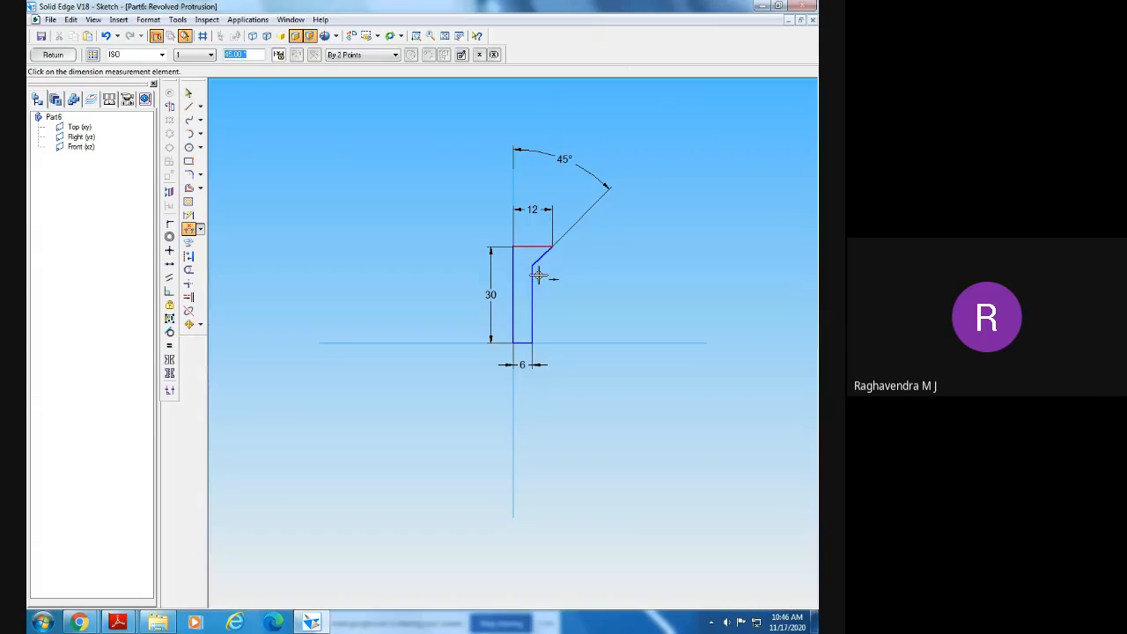
left_click(187, 93)
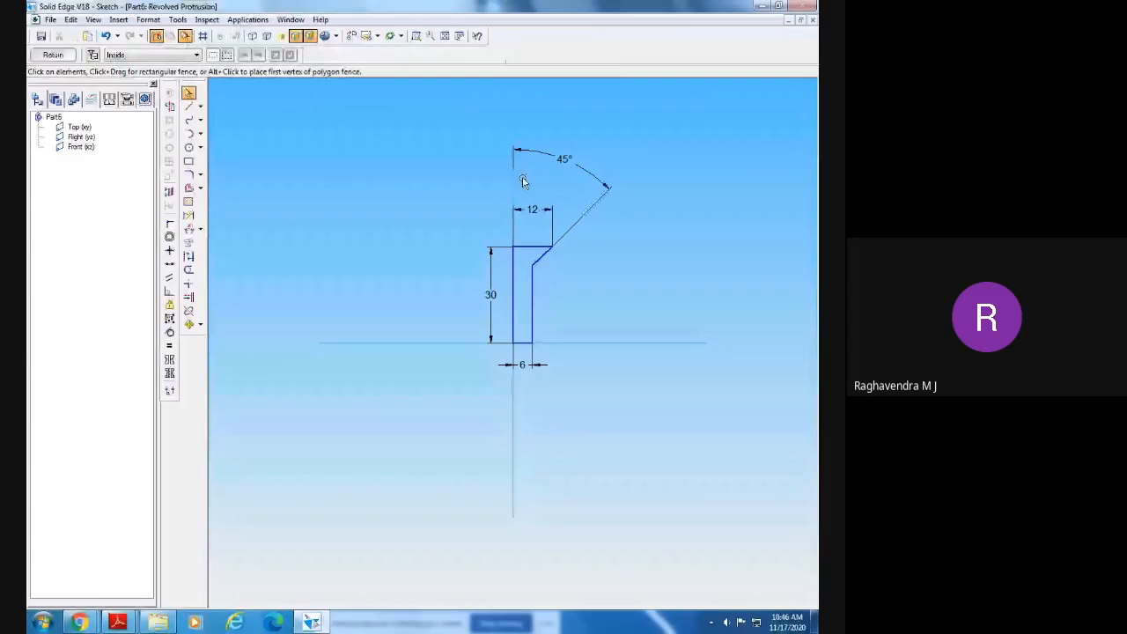
left_click(535, 247)
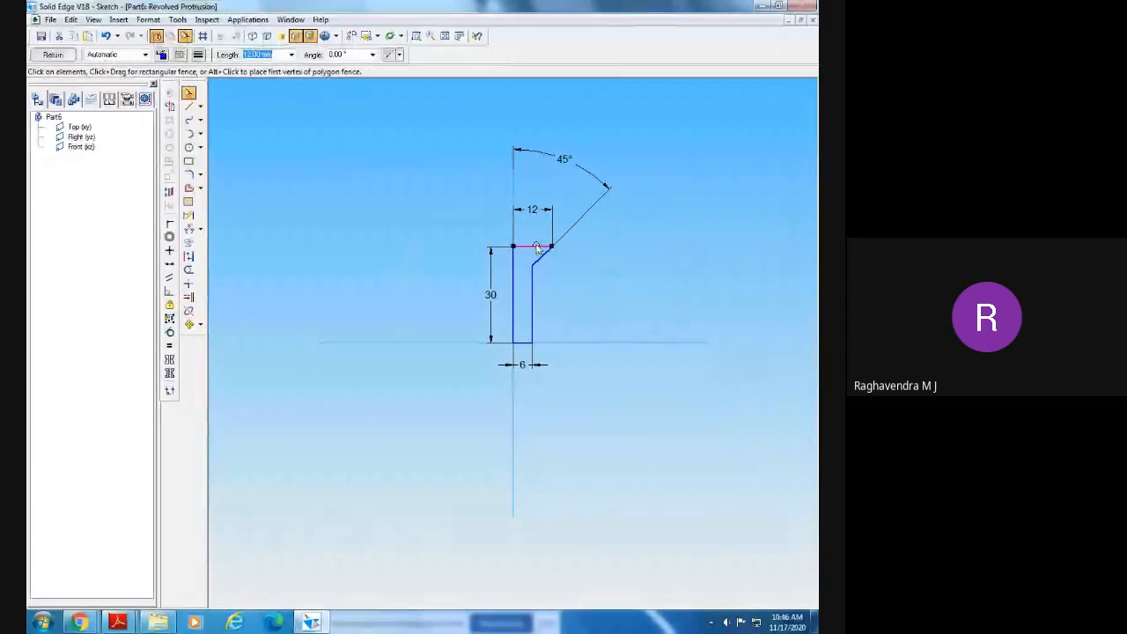
left_click(605, 191)
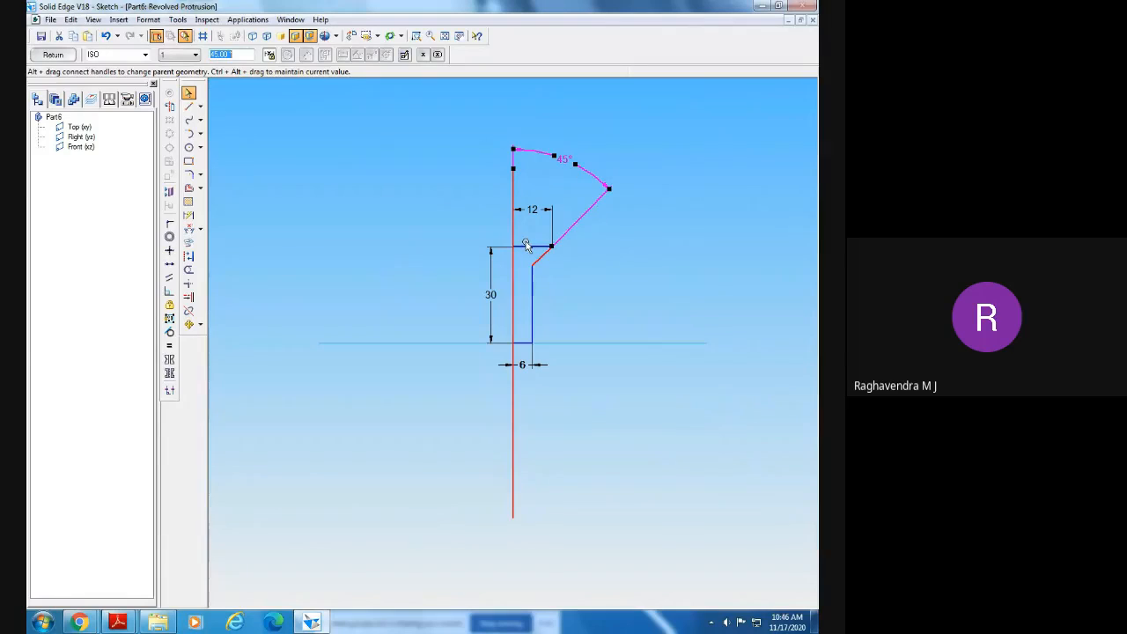
left_click(189, 215)
left_click(530, 246)
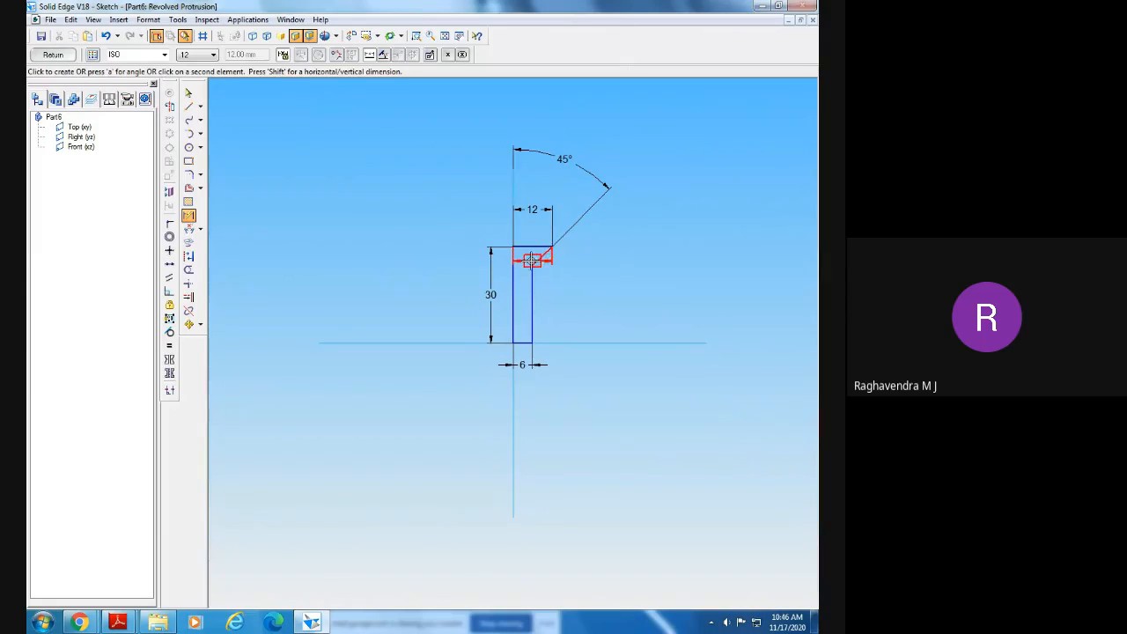
left_click(531, 264)
left_click(596, 255)
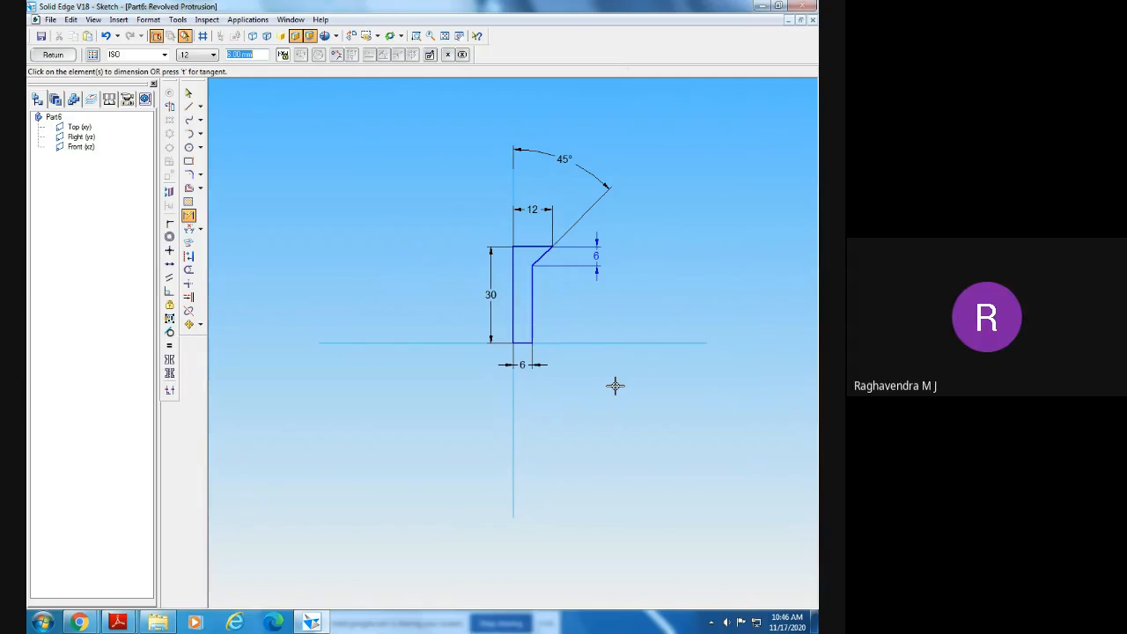
- Delete the vertical head height dimension beside the slanted line
left_click(189, 94)
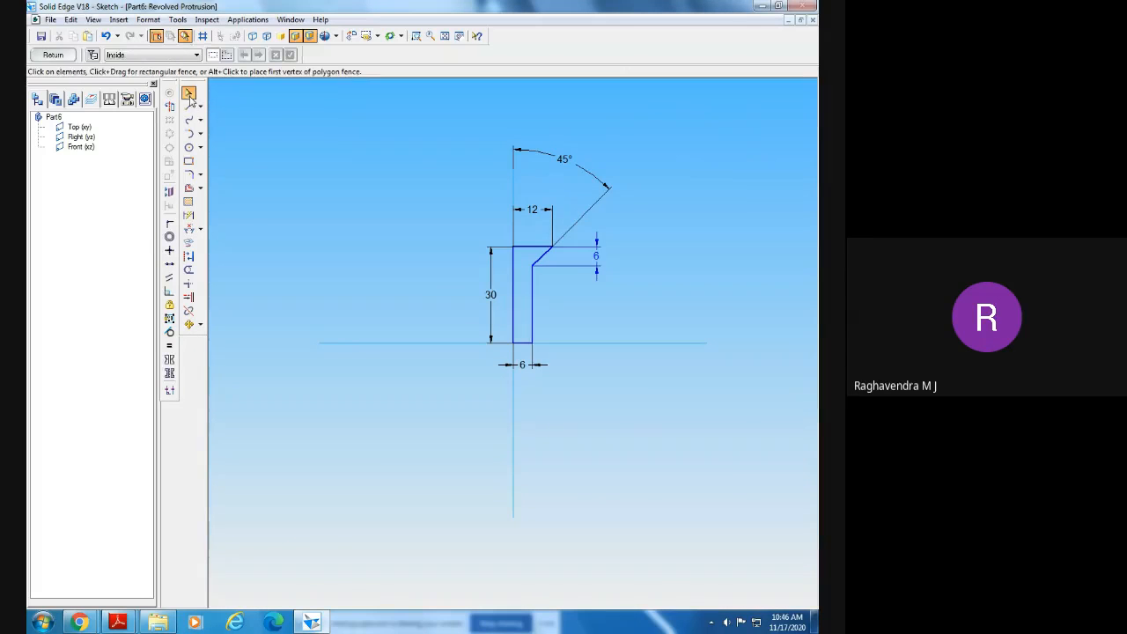
left_click(564, 236)
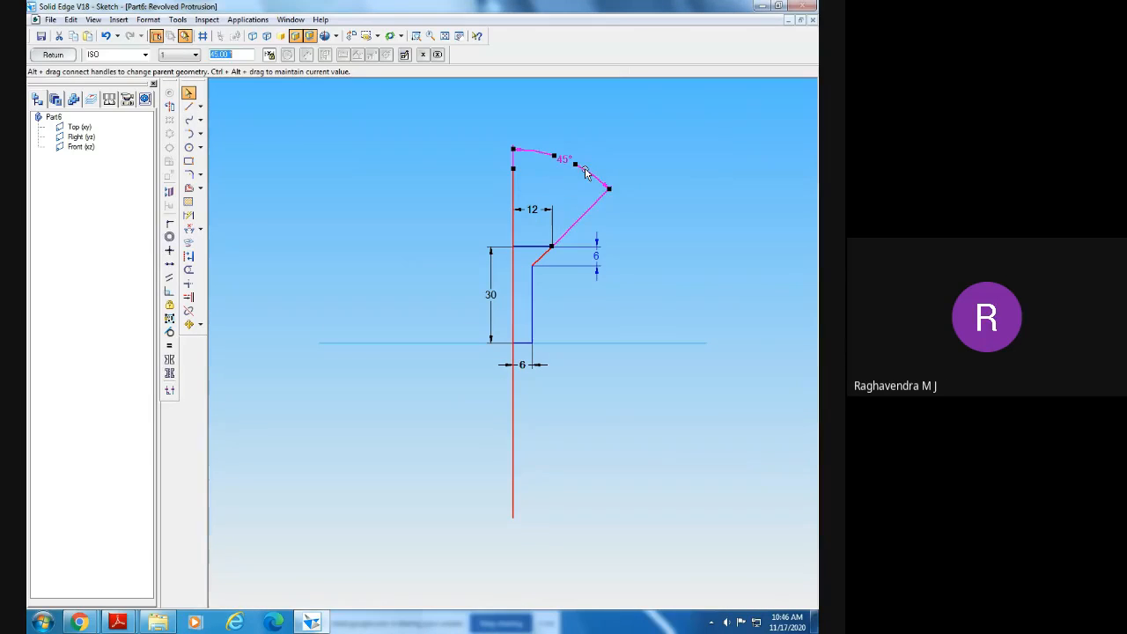
left_click(597, 258)
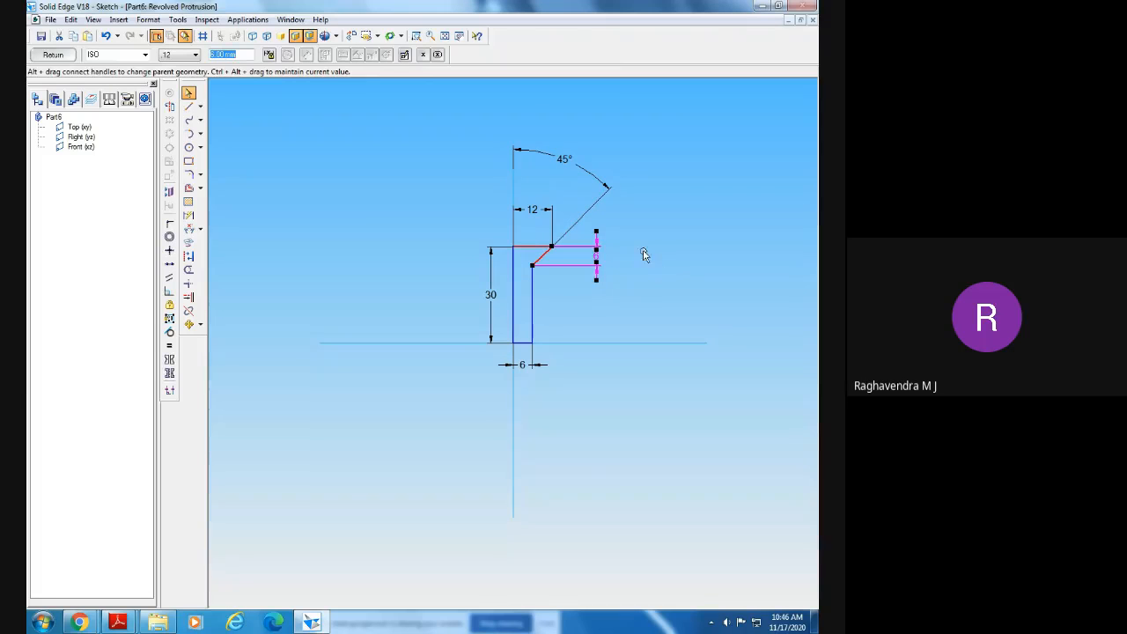
left_click(652, 202)
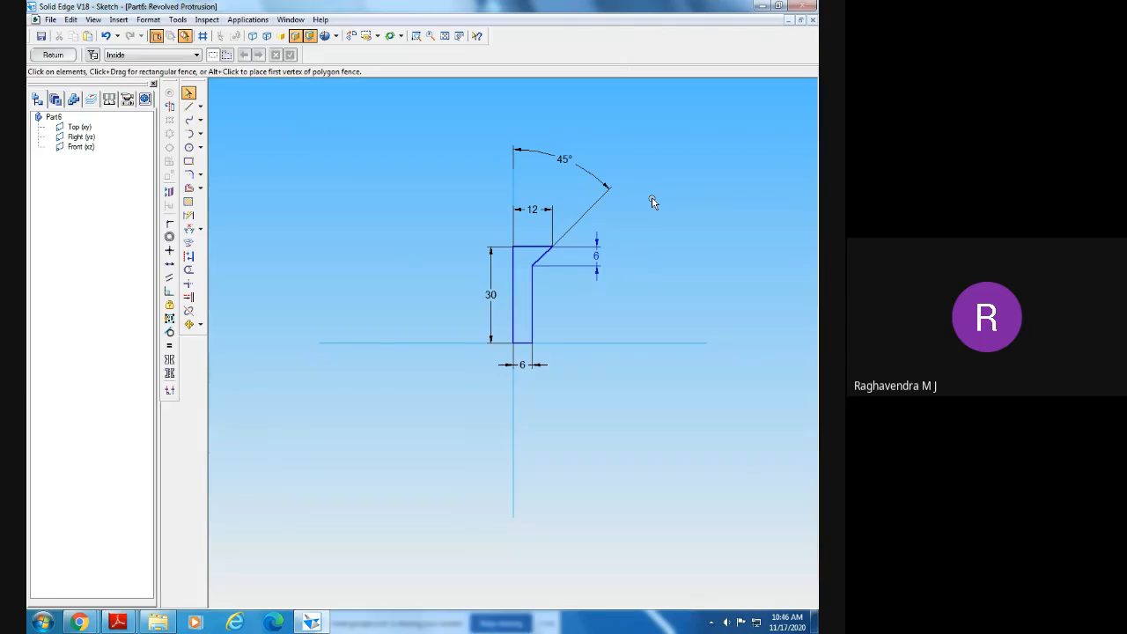
left_click(597, 258)
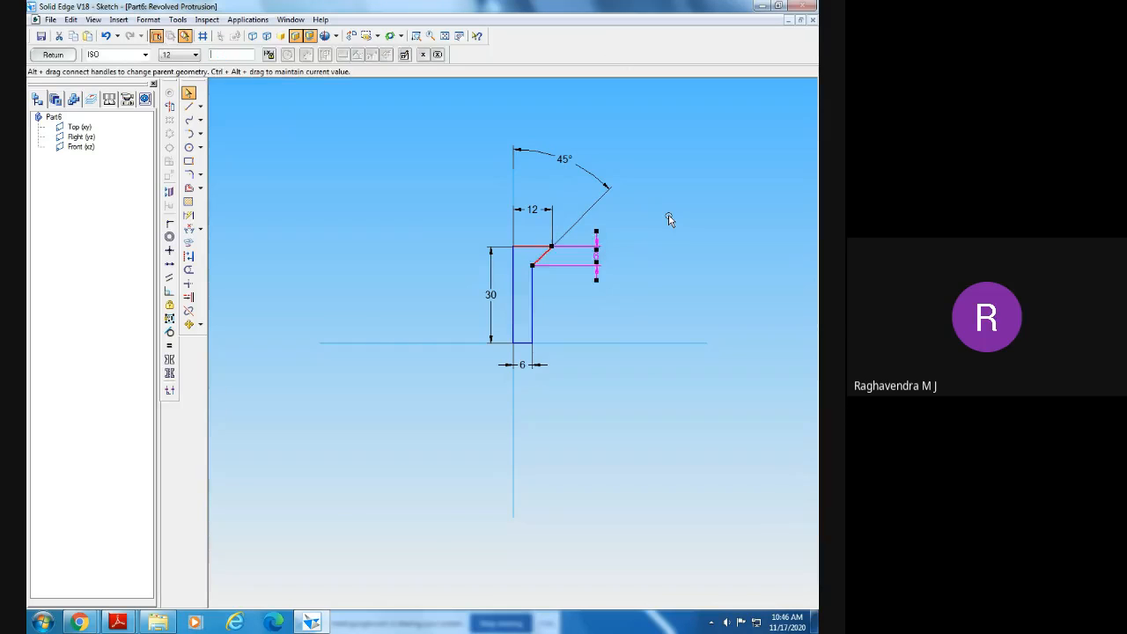
left_click(670, 219)
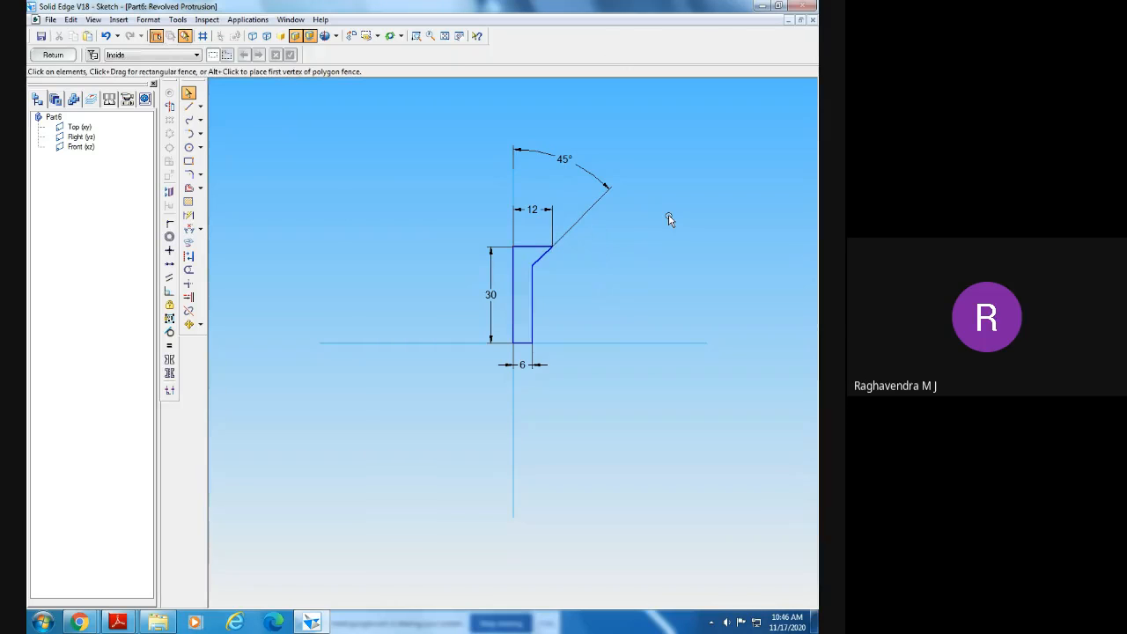
- Add the vertical head height dimension again farther from the profile, and remove it
left_click(188, 215)
left_click(531, 248)
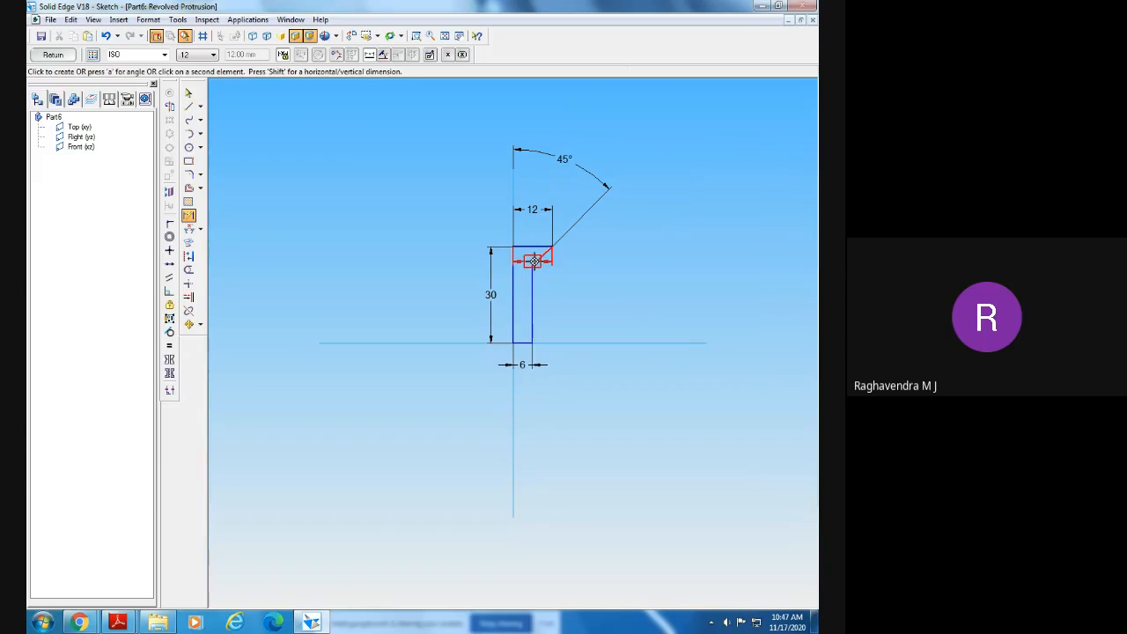
left_click(532, 264)
left_click(624, 256)
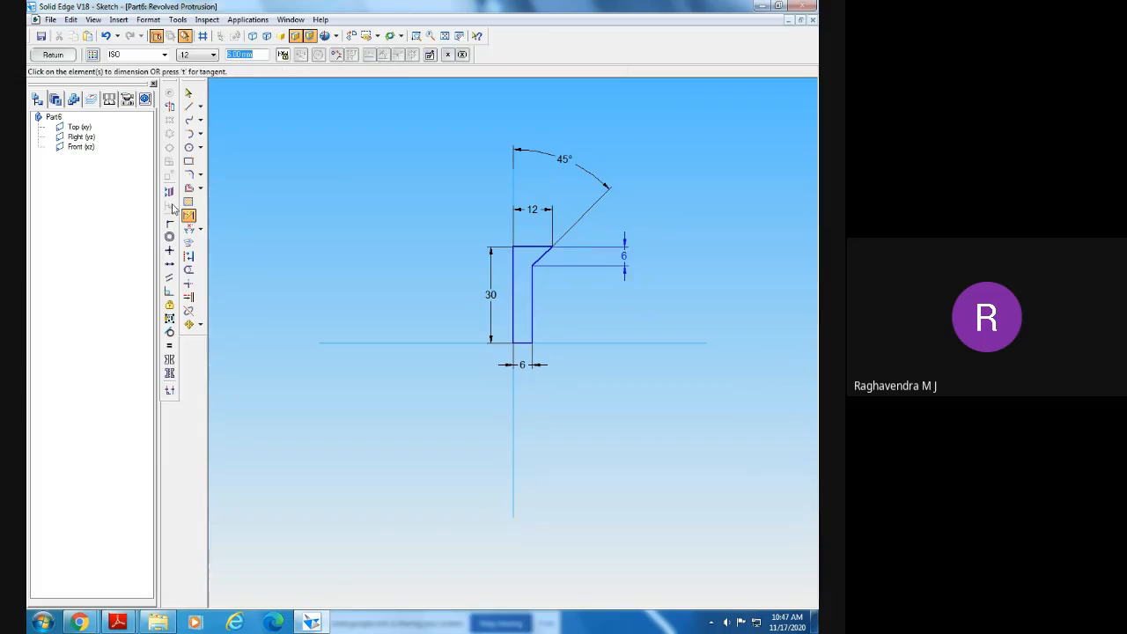
left_click(189, 93)
left_click(606, 269)
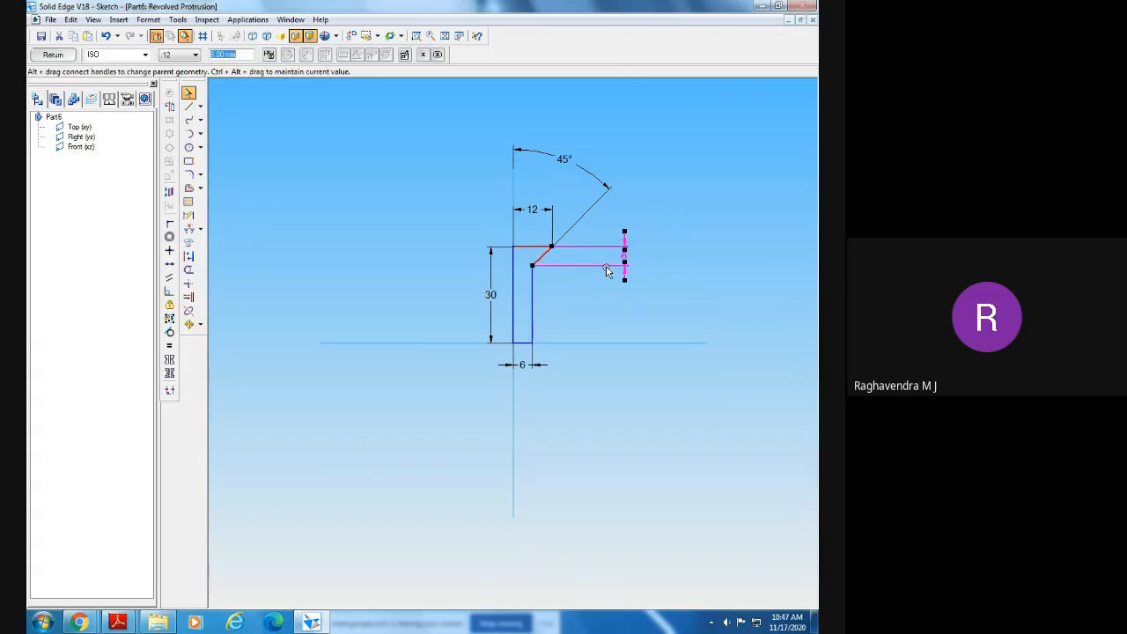
key("Delete")
- Place a SmartDimension for the conical head's vertical height, from the head edge to the slanted line's lower end
left_click(539, 210)
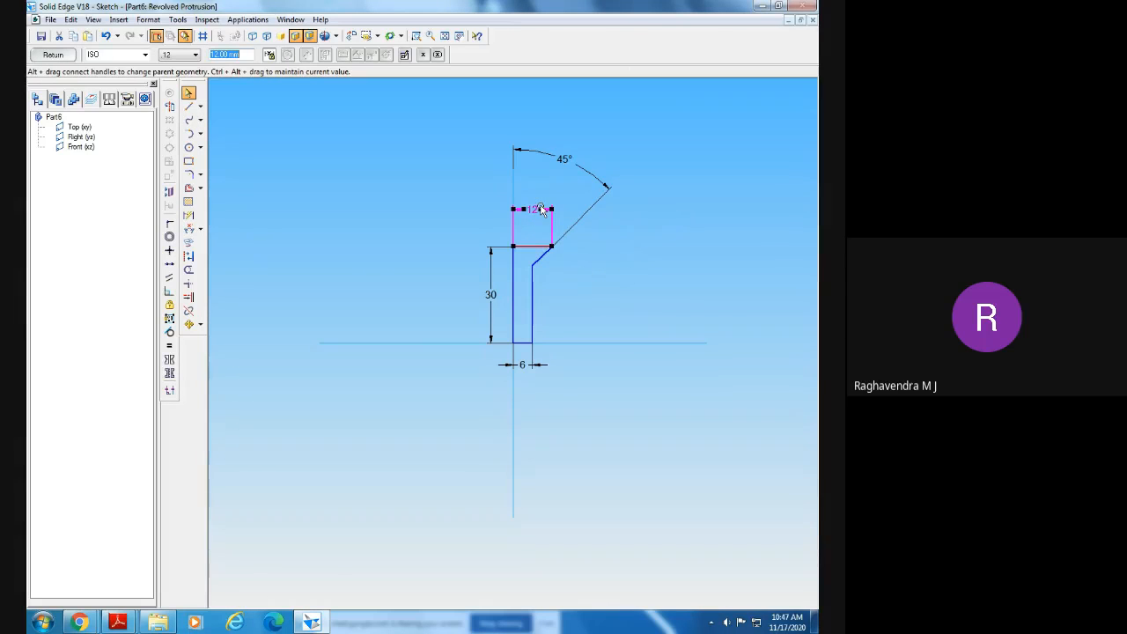
left_click(548, 247)
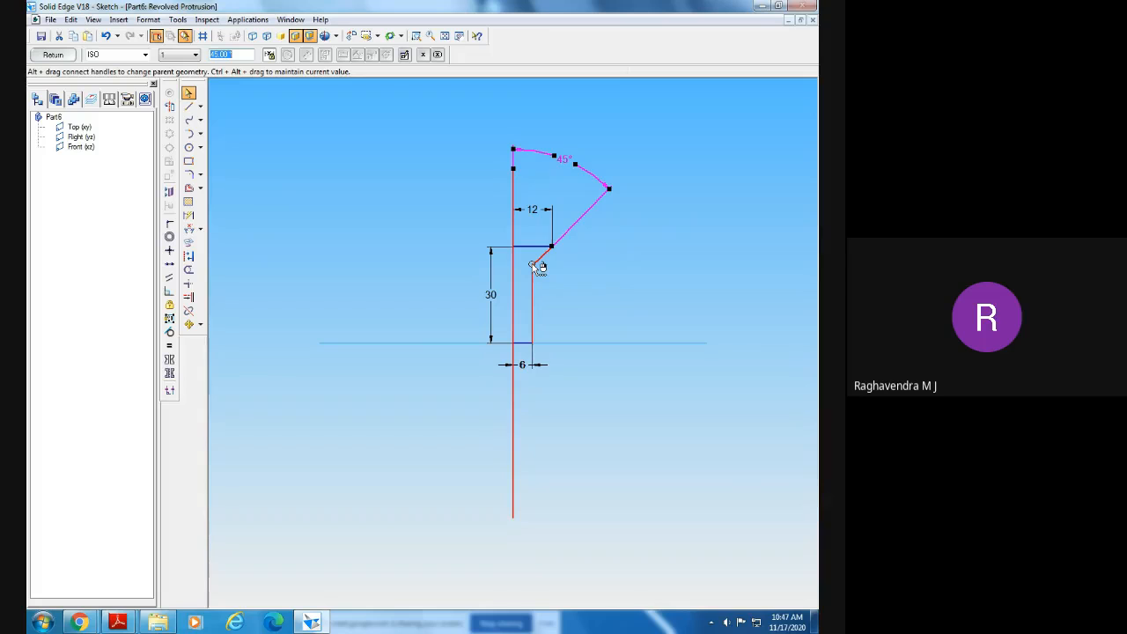
left_click(532, 209)
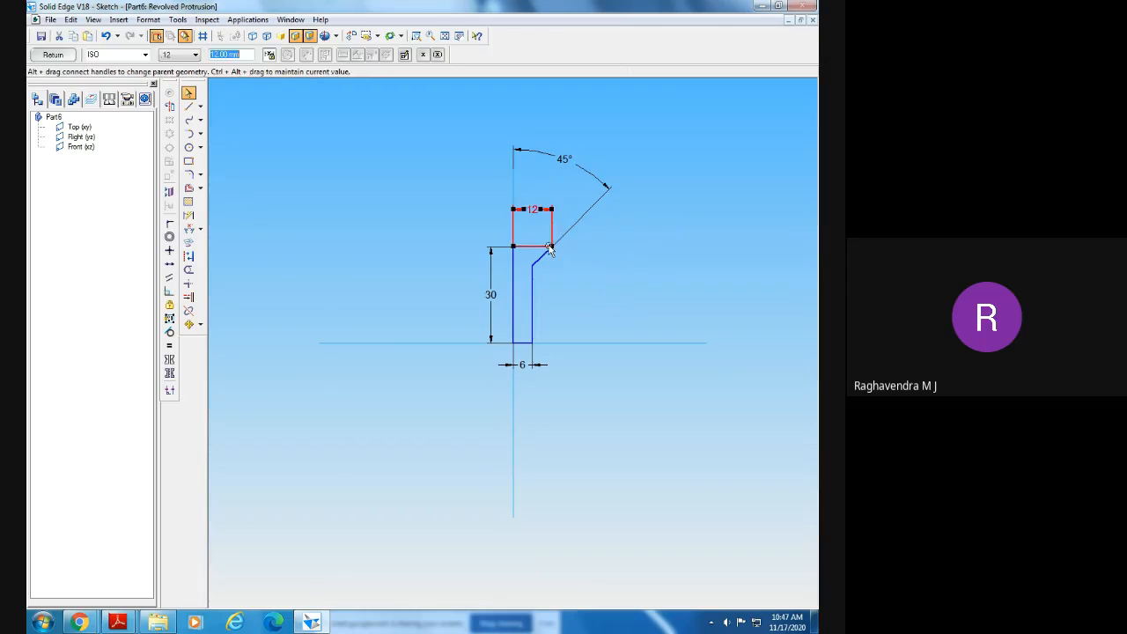
left_click(606, 183)
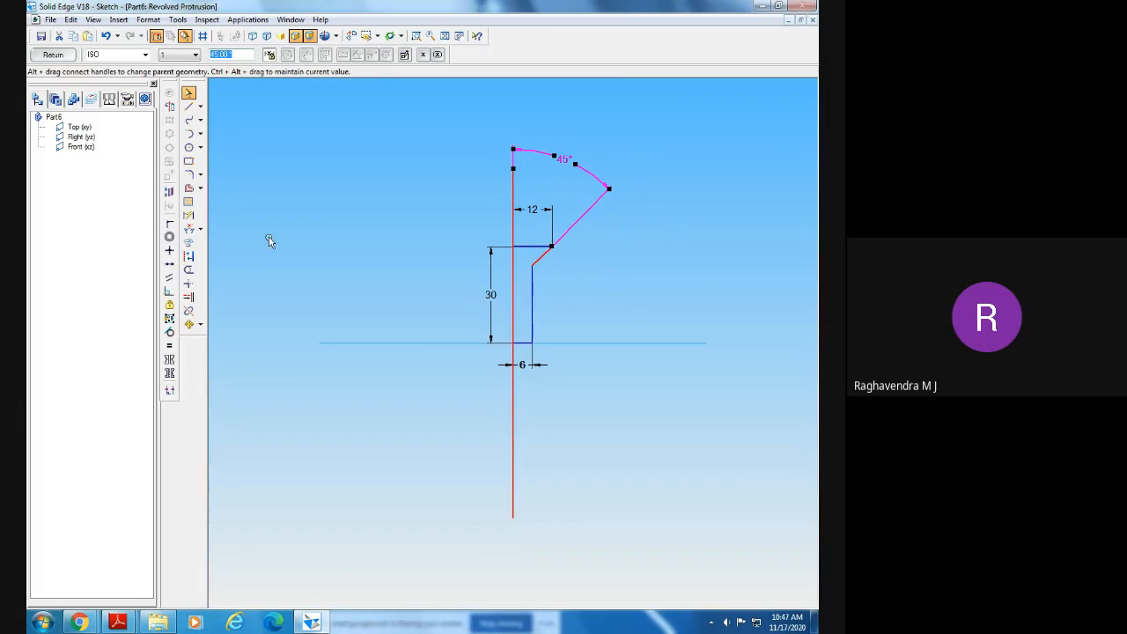
left_click(189, 218)
left_click(524, 247)
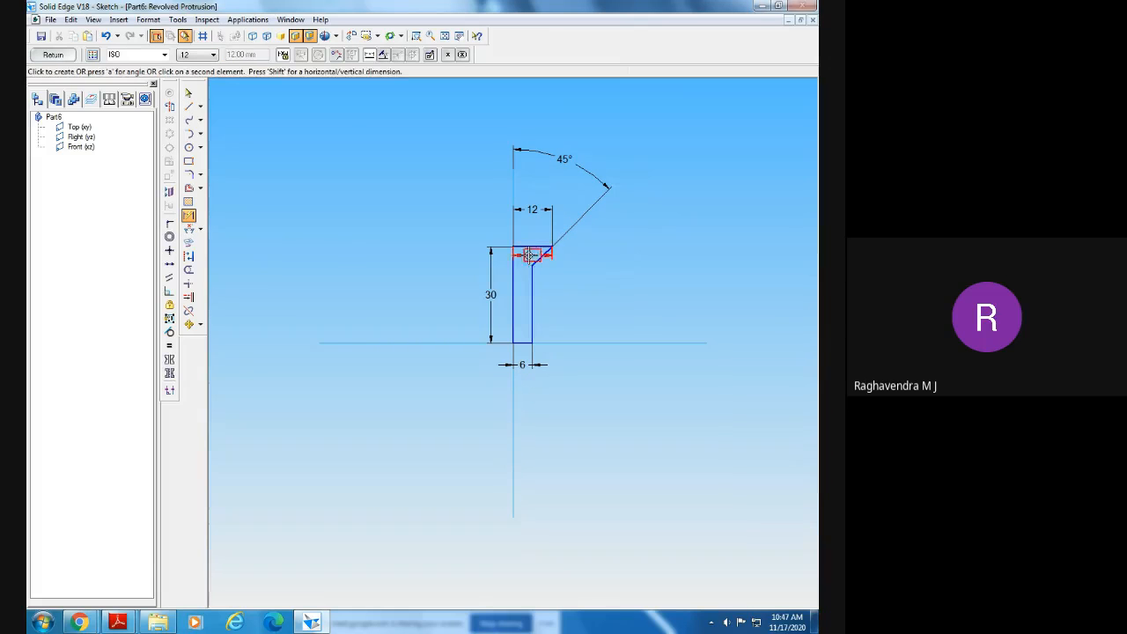
left_click(532, 265)
left_click(595, 255)
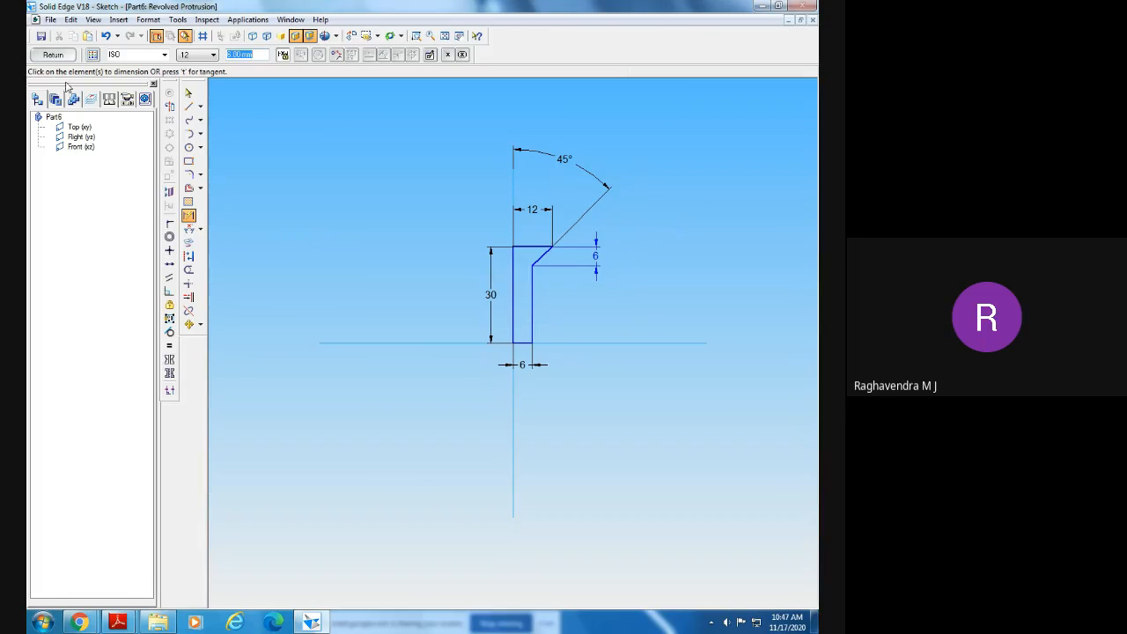
- Set the profile's vertical centre line as the axis of revolution and try to finish the sketch
left_click(170, 107)
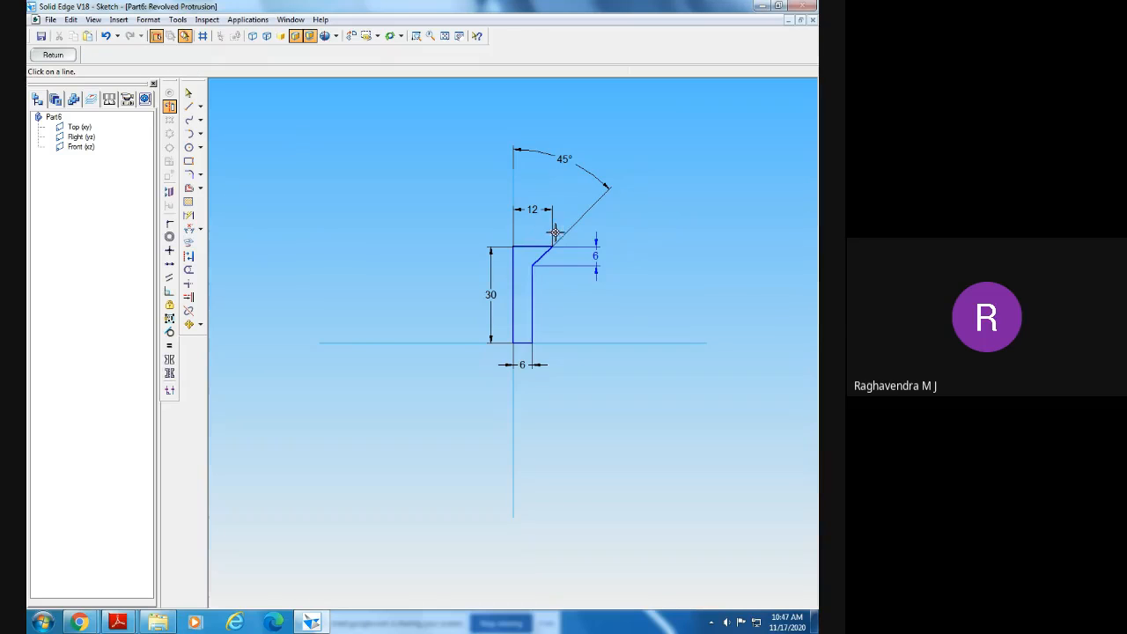
left_click(514, 315)
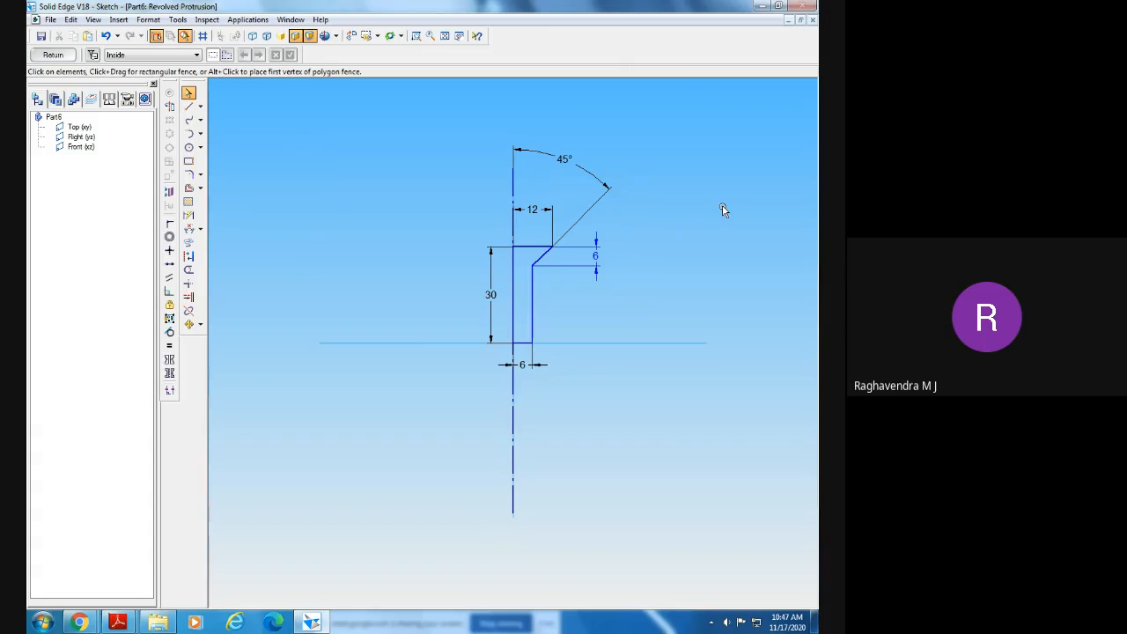
left_click(53, 54)
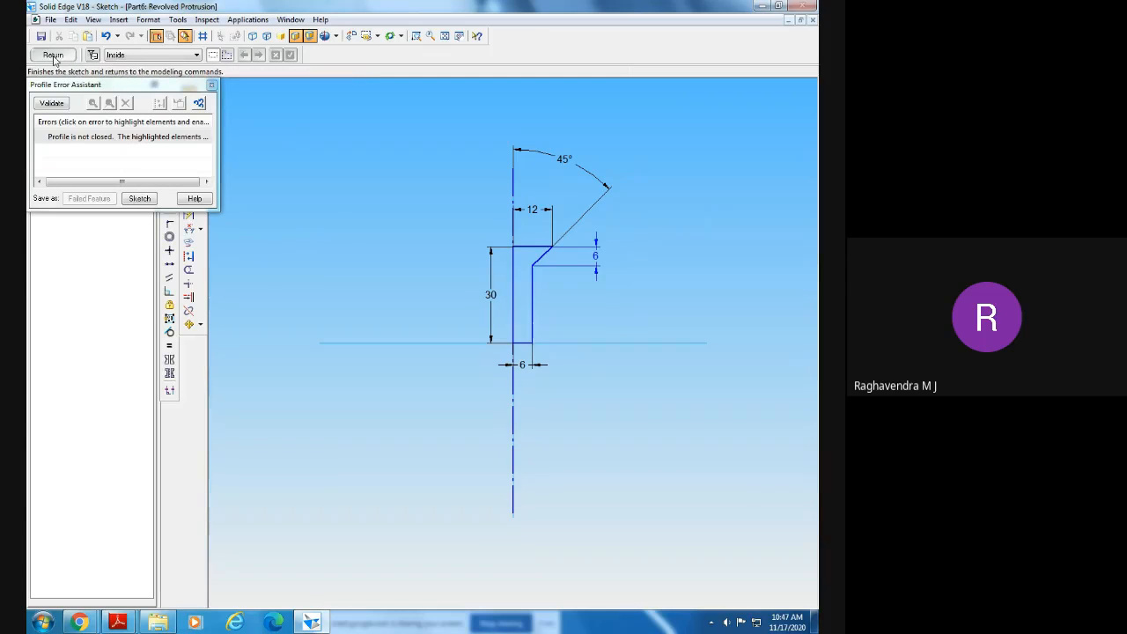
- Highlight the elements behind the unclosed-profile error and display the sketch's relationship handles around the profile
left_click(130, 138)
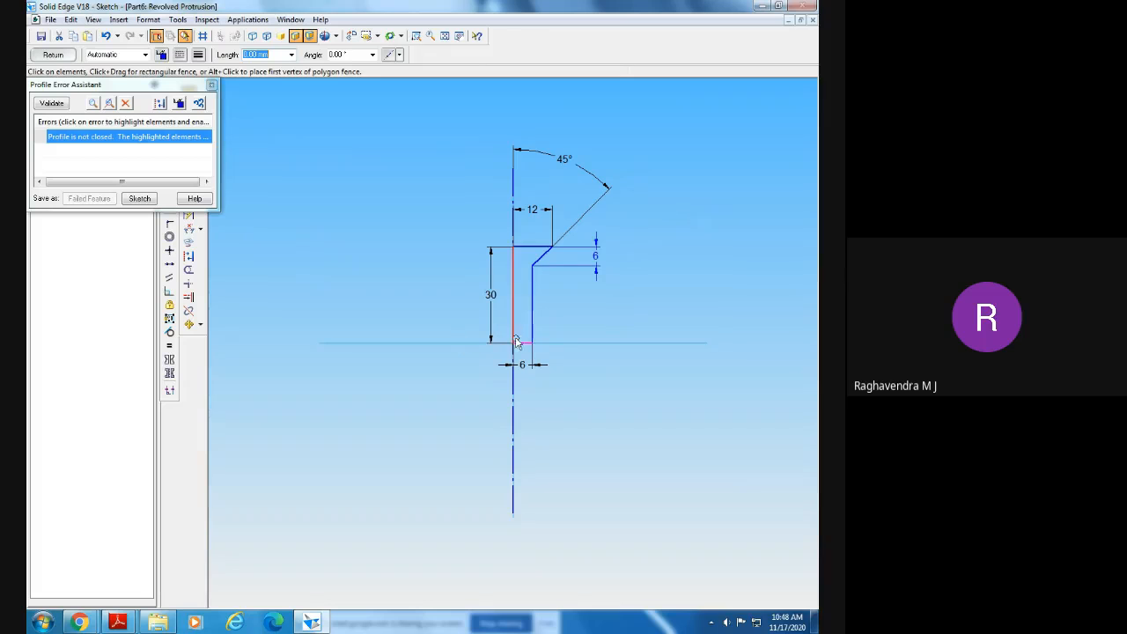
left_click(211, 85)
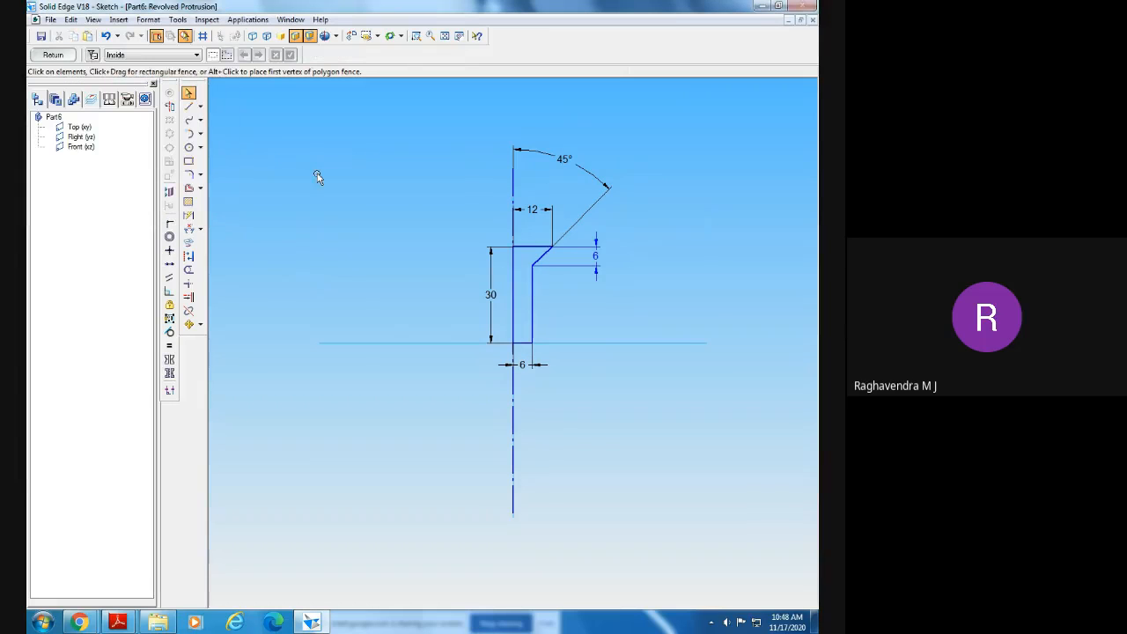
left_click(171, 390)
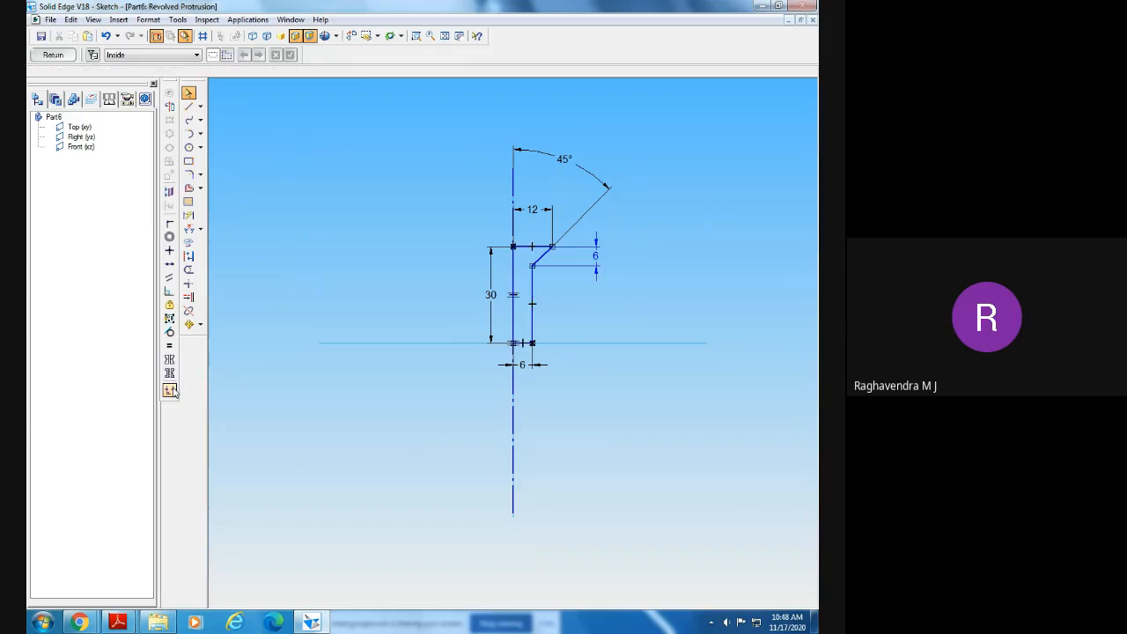
left_click(416, 35)
left_click_drag(502, 231, 539, 365)
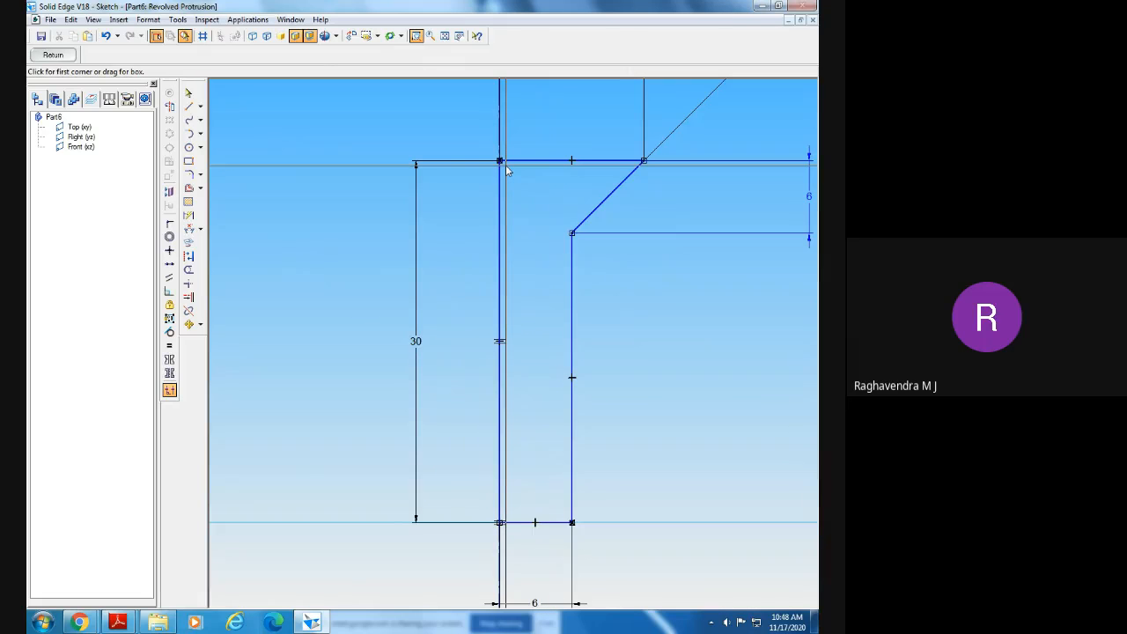
left_click(269, 259)
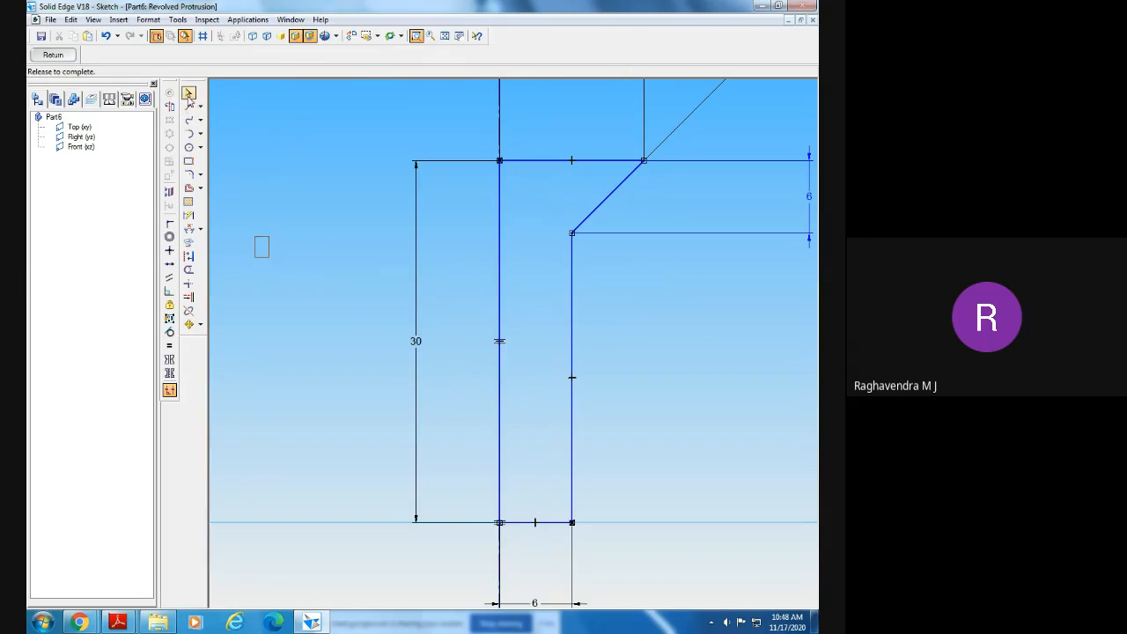
- Try again to finish the sketch and highlight the elements reported by the profile error
left_click(189, 93)
left_click(44, 55)
left_click(114, 138)
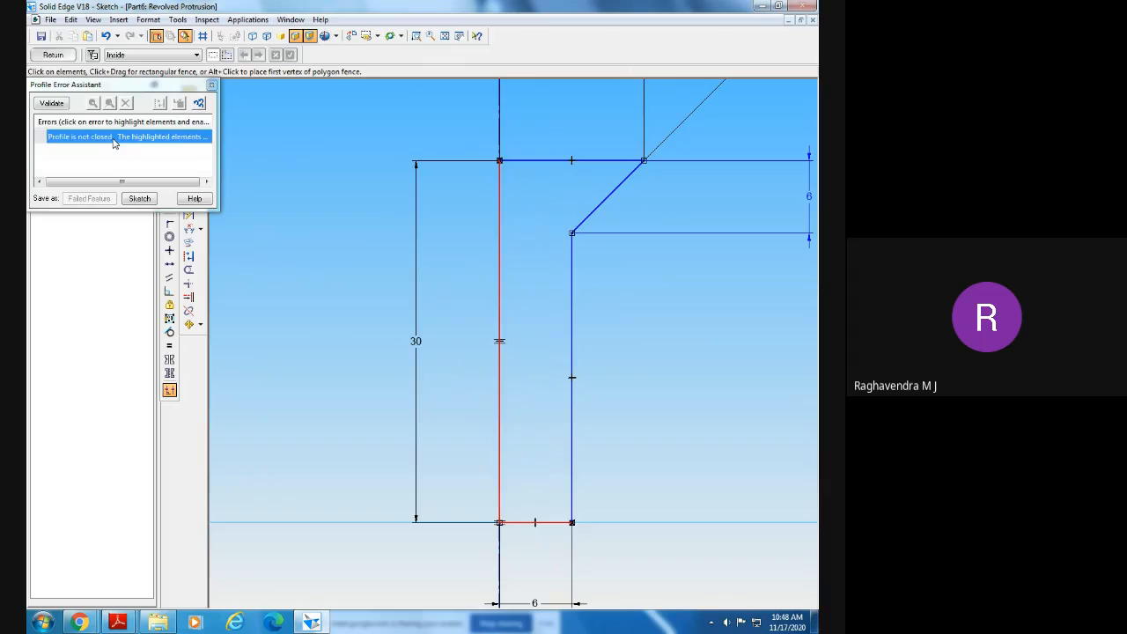
left_click(340, 329)
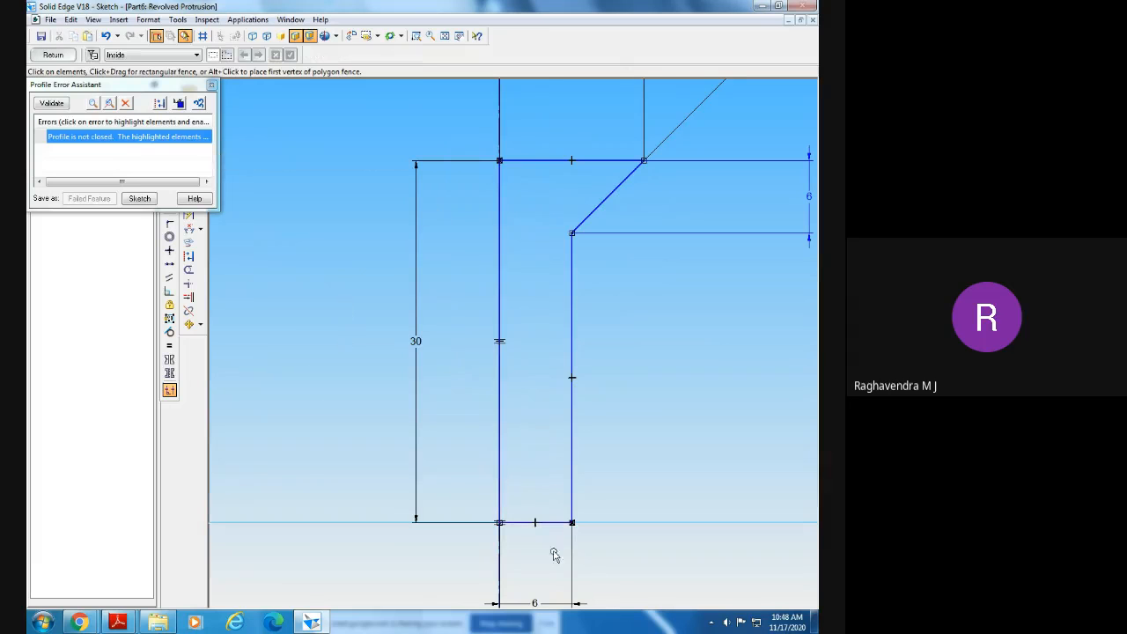
- Delete the profile's vertical line on the axis and redraw it from the head line's inner end to the bottom line's inner end
left_click(501, 467)
key("Delete")
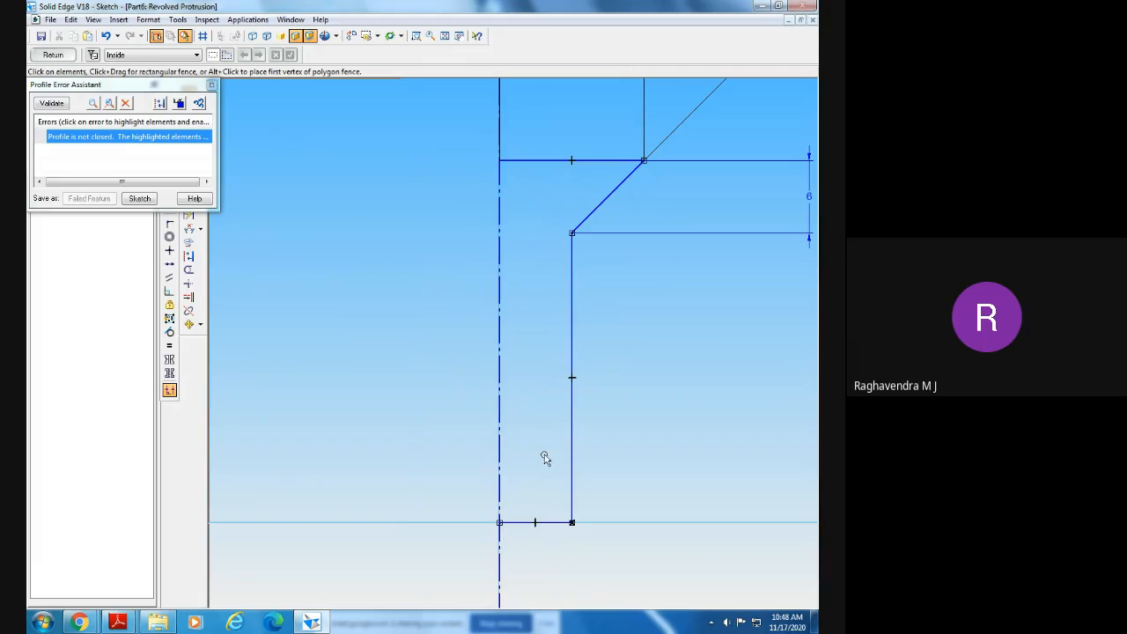
left_click(211, 84)
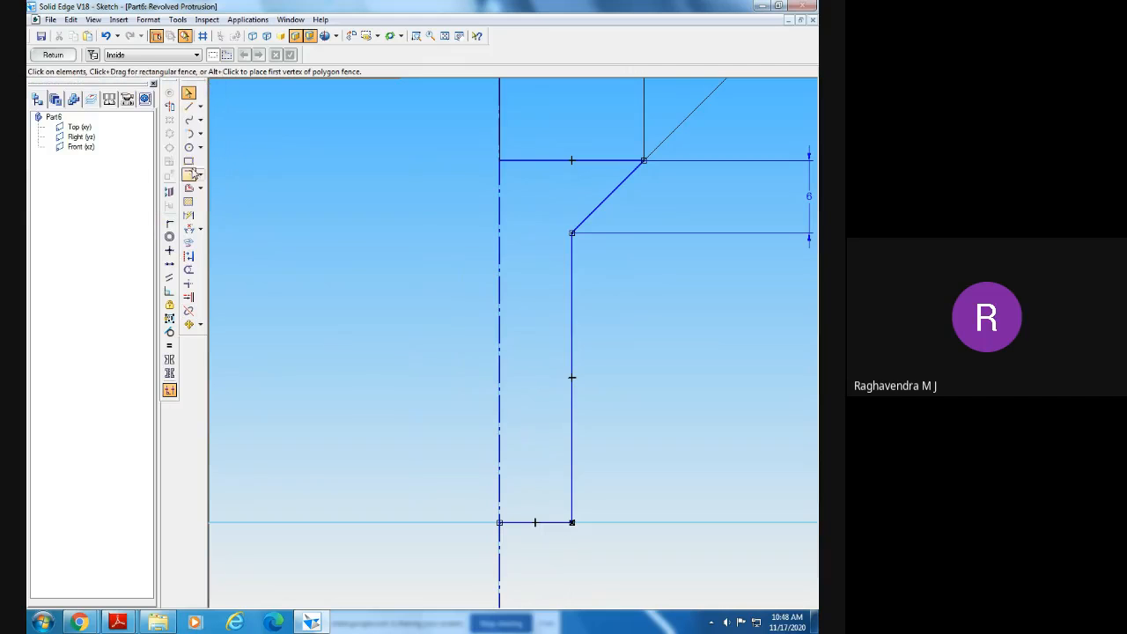
left_click(188, 106)
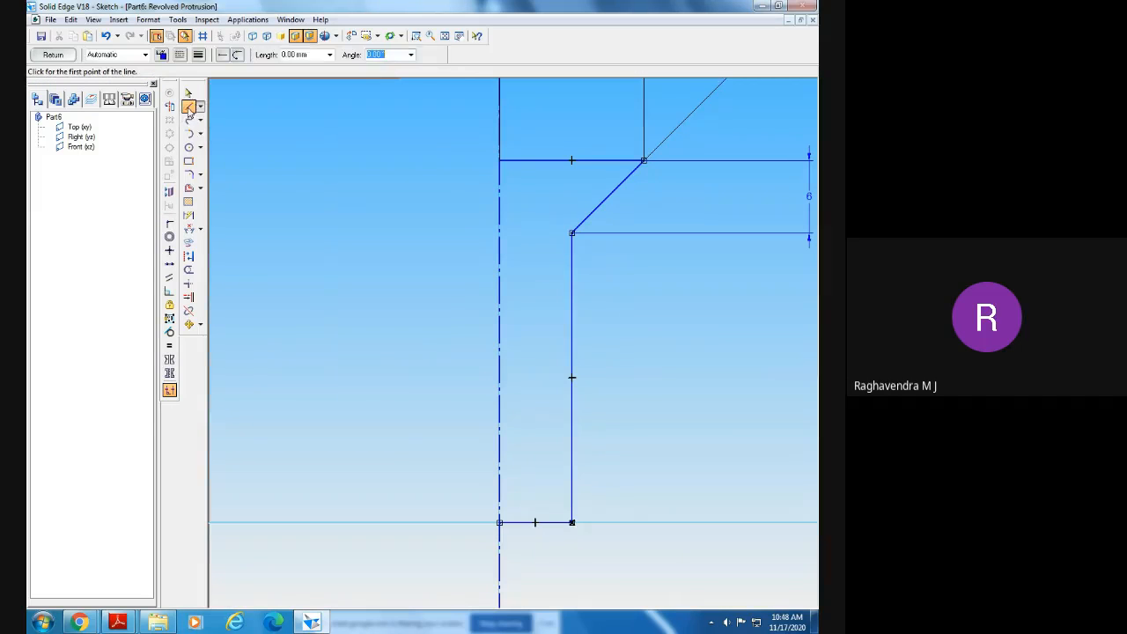
left_click(499, 160)
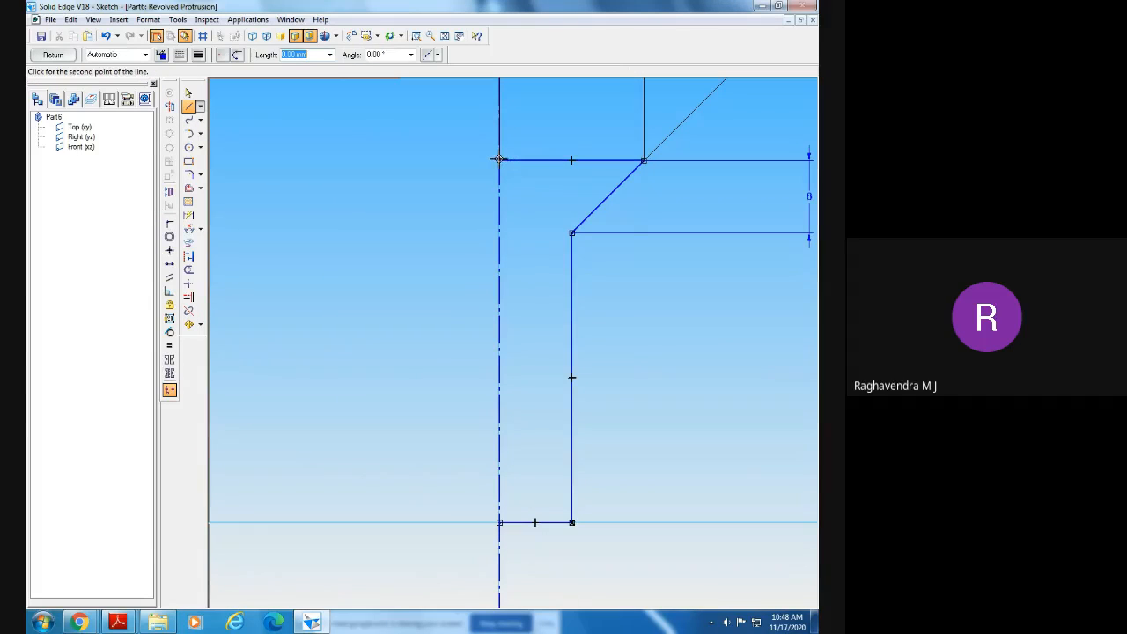
left_click(500, 522)
right_click(766, 317)
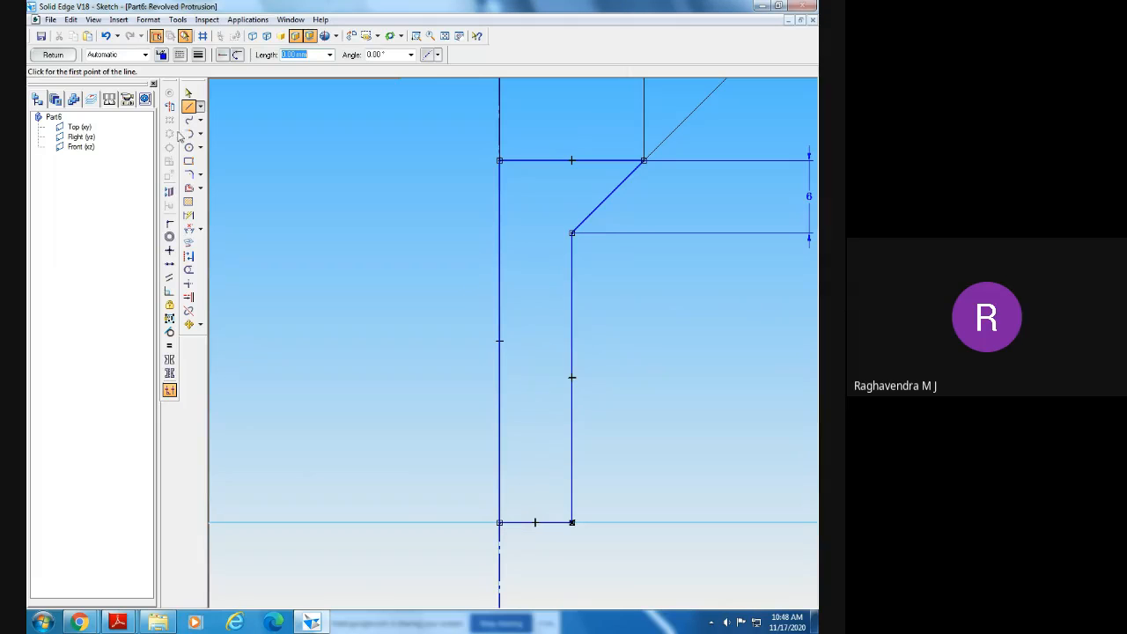
- Finish the sketch and revolve the profile through a full turn to complete the screw's protrusion
left_click(185, 93)
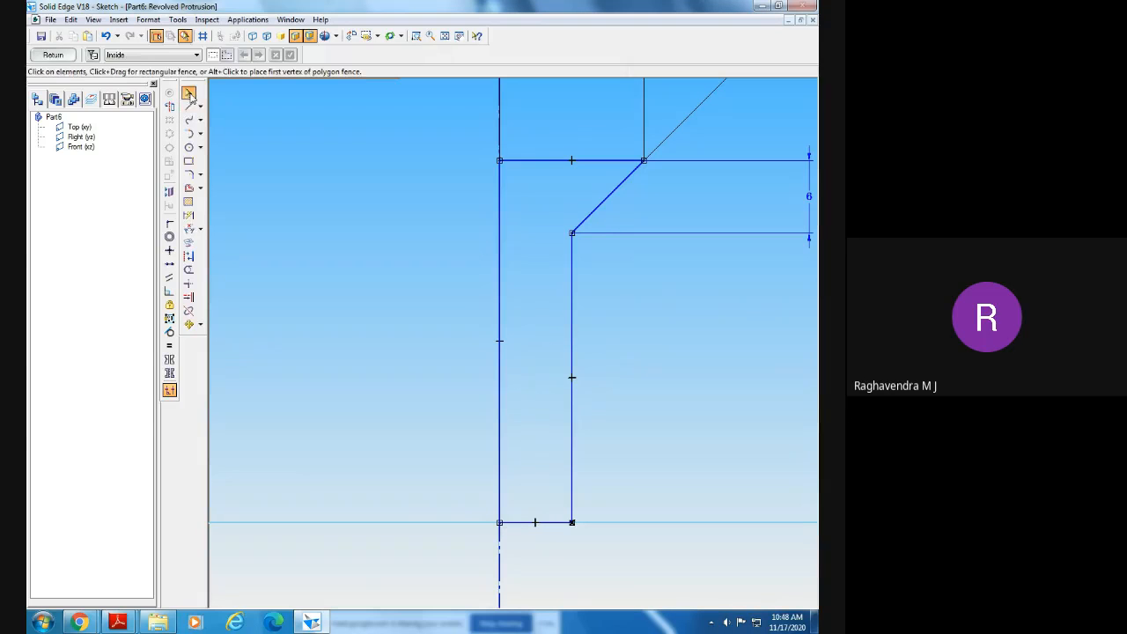
left_click(53, 55)
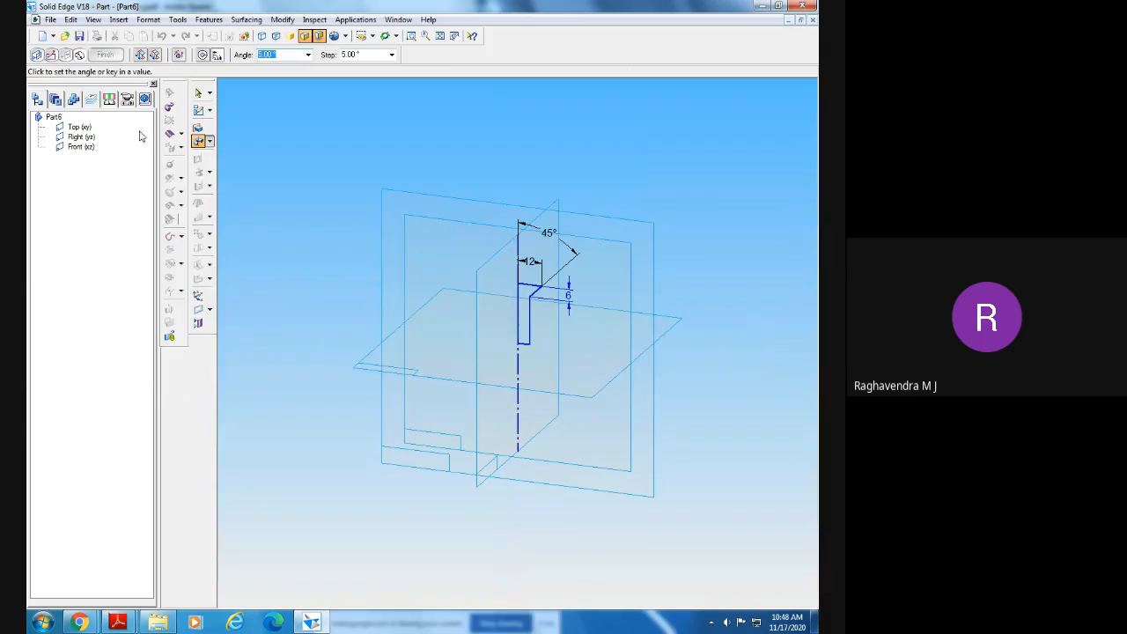
left_click(201, 56)
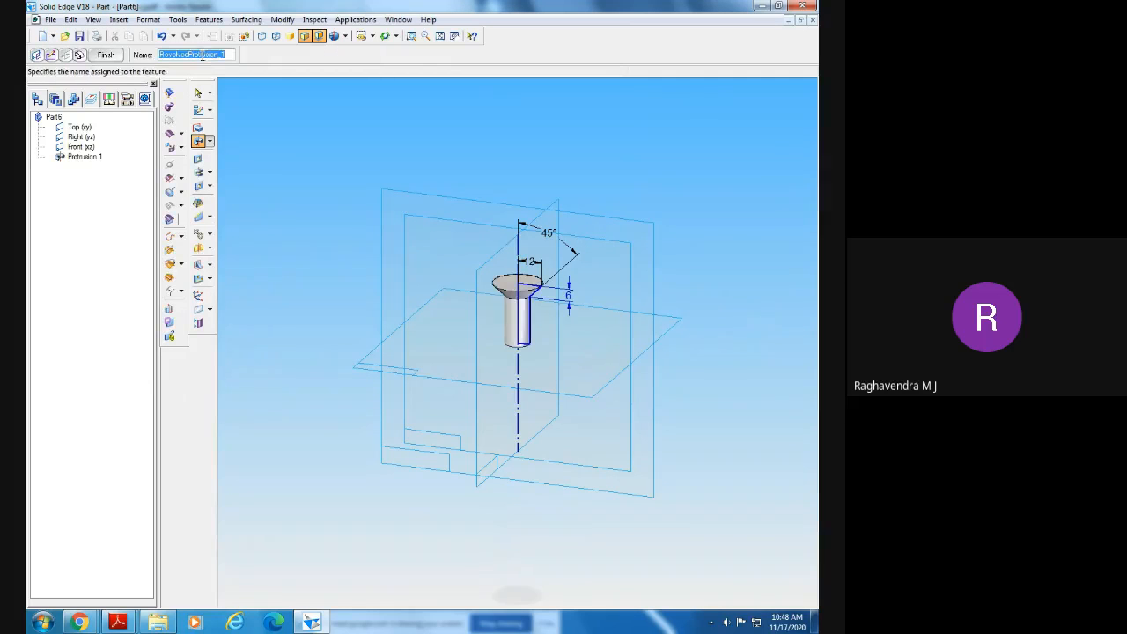
left_click(102, 55)
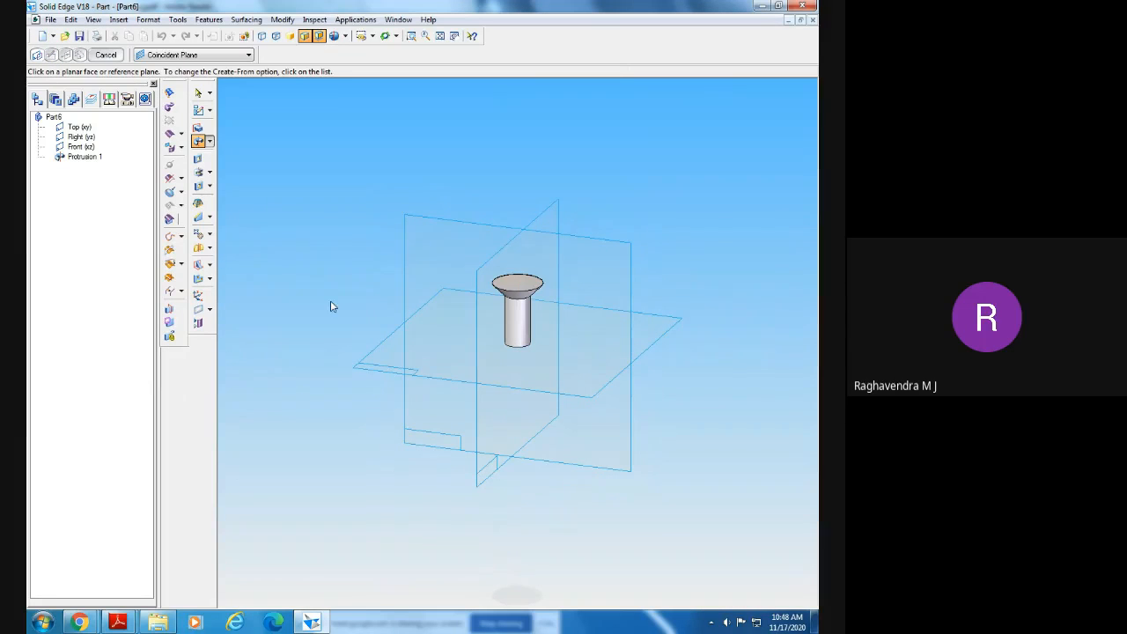
middle_click_drag(272, 420, 639, 397)
key("Escape")
- Inspect the revolved screw up close and check the head slot dimensions on its PDF drawing in Adobe Reader
middle_click_drag(640, 448, 525, 402)
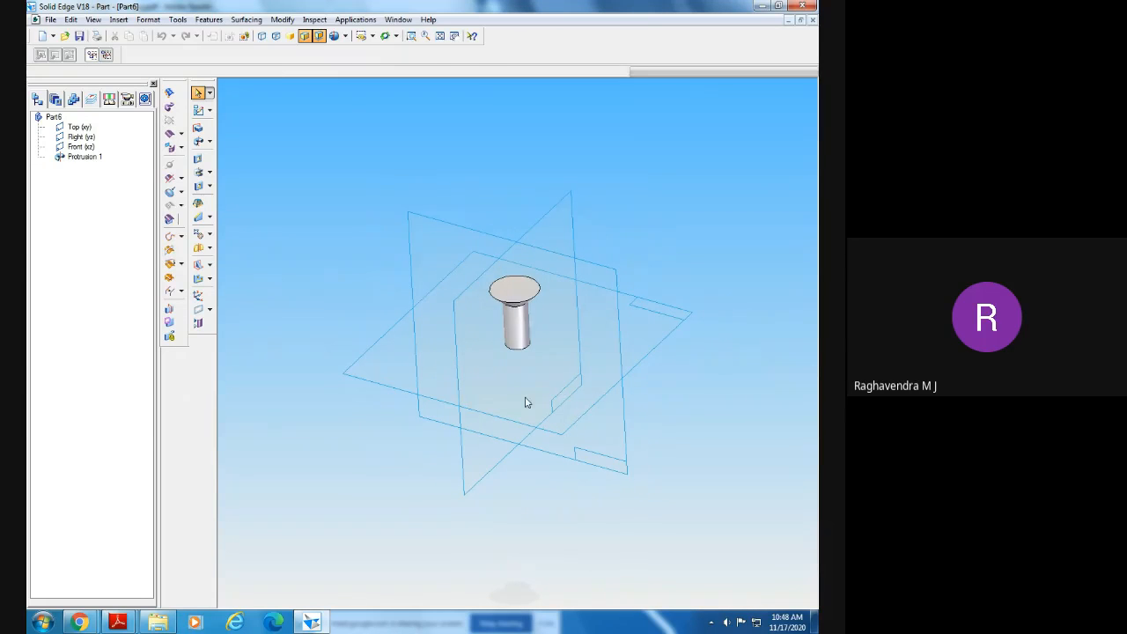
left_click(411, 35)
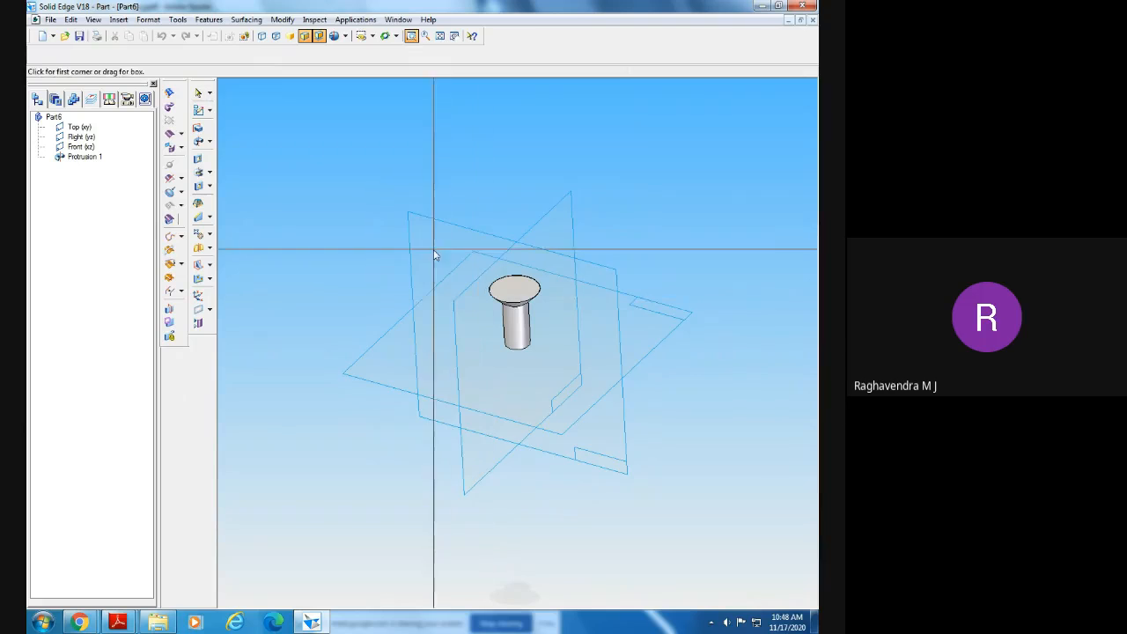
left_click_drag(433, 249, 649, 436)
middle_click_drag(702, 483, 614, 491)
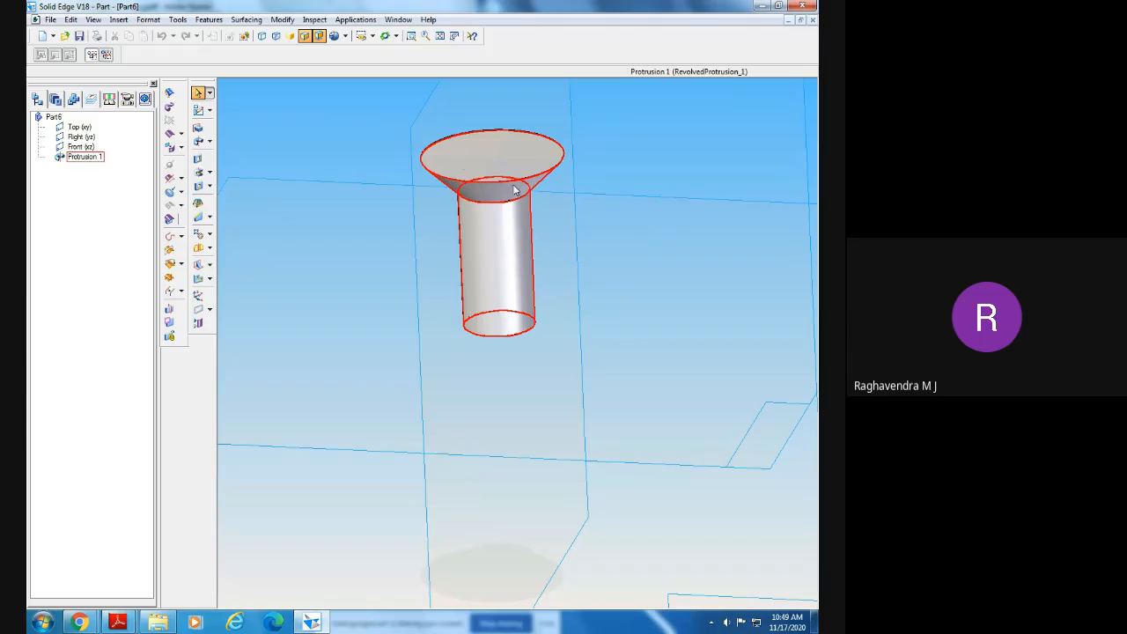
key("alt+Tab")
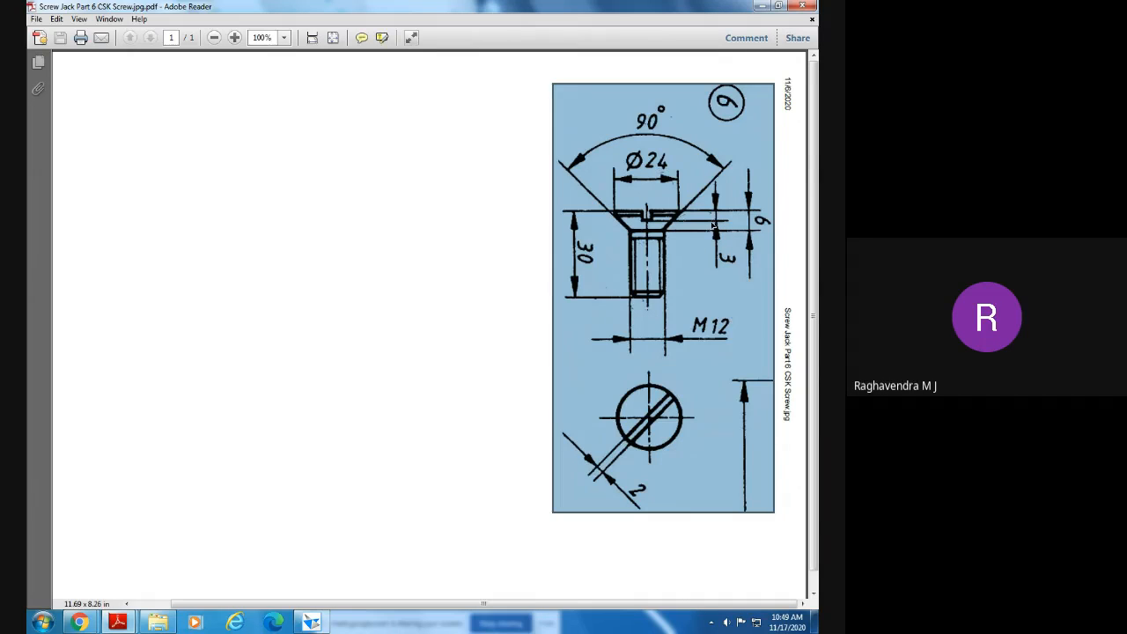
left_click(311, 623)
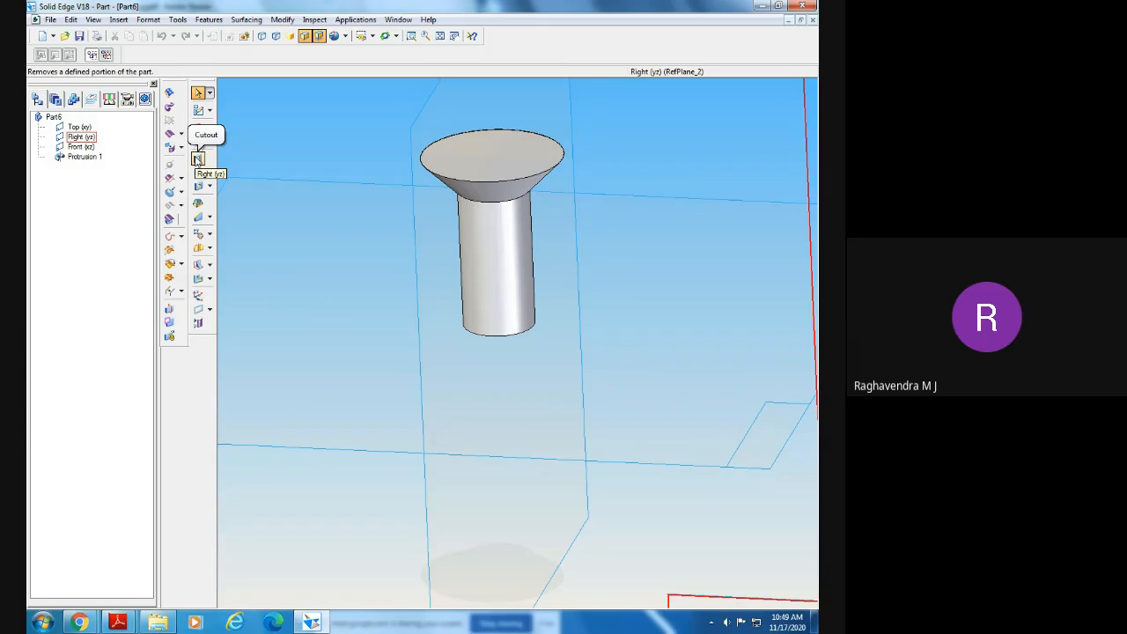
- Start a Cutout sketch on a vertical reference plane through the screw's axis
left_click(197, 159)
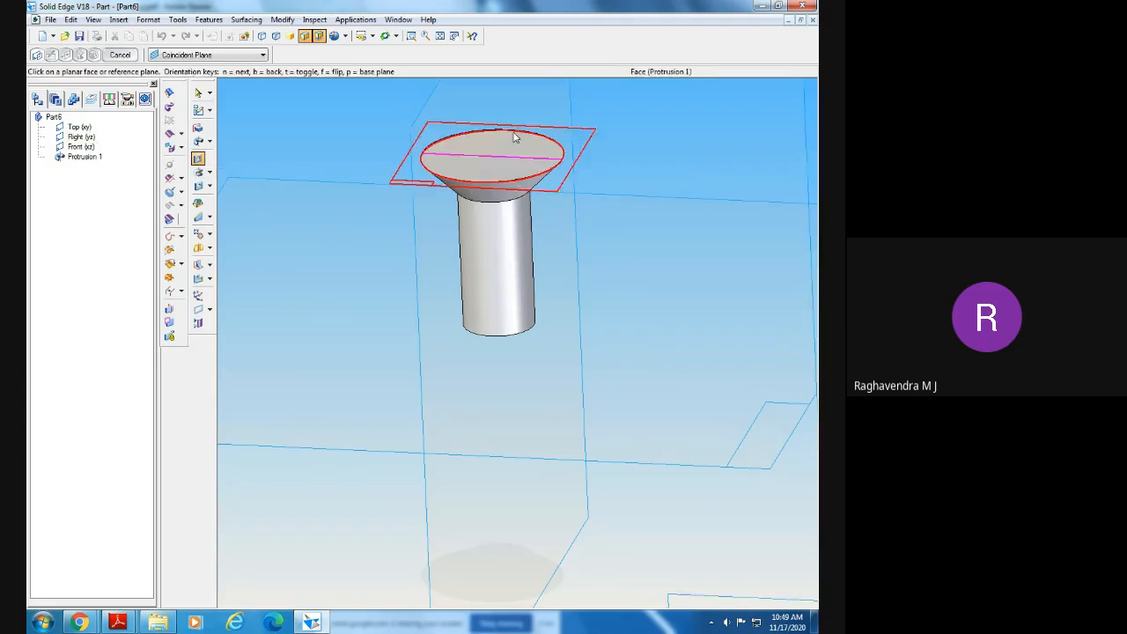
left_click(439, 35)
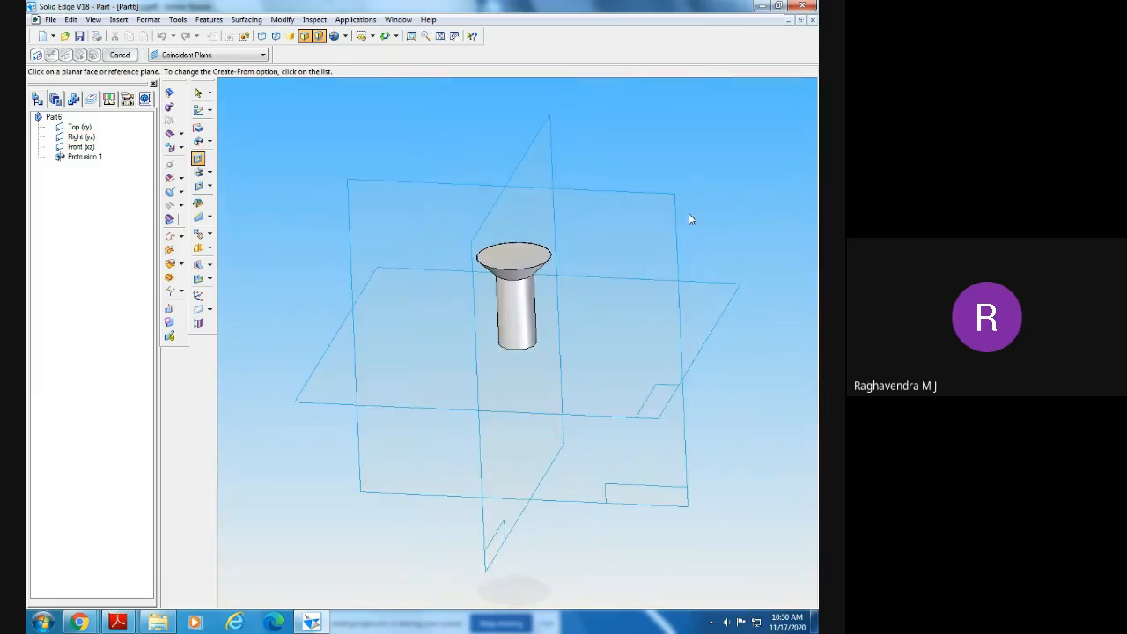
middle_click_drag(751, 257, 753, 286)
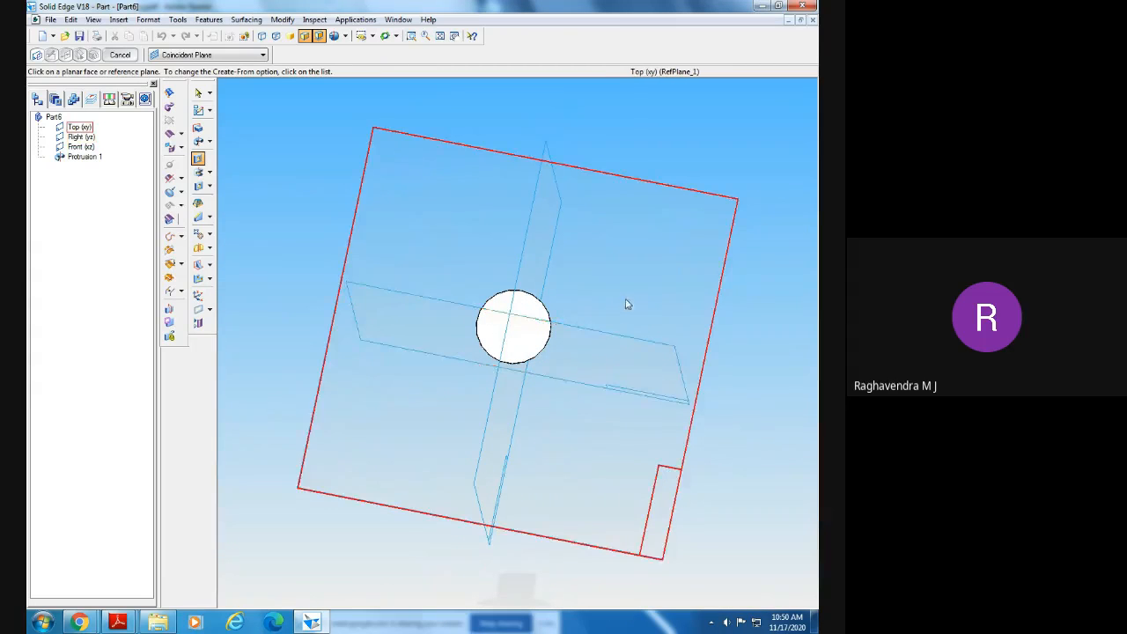
middle_click_drag(626, 300, 625, 312)
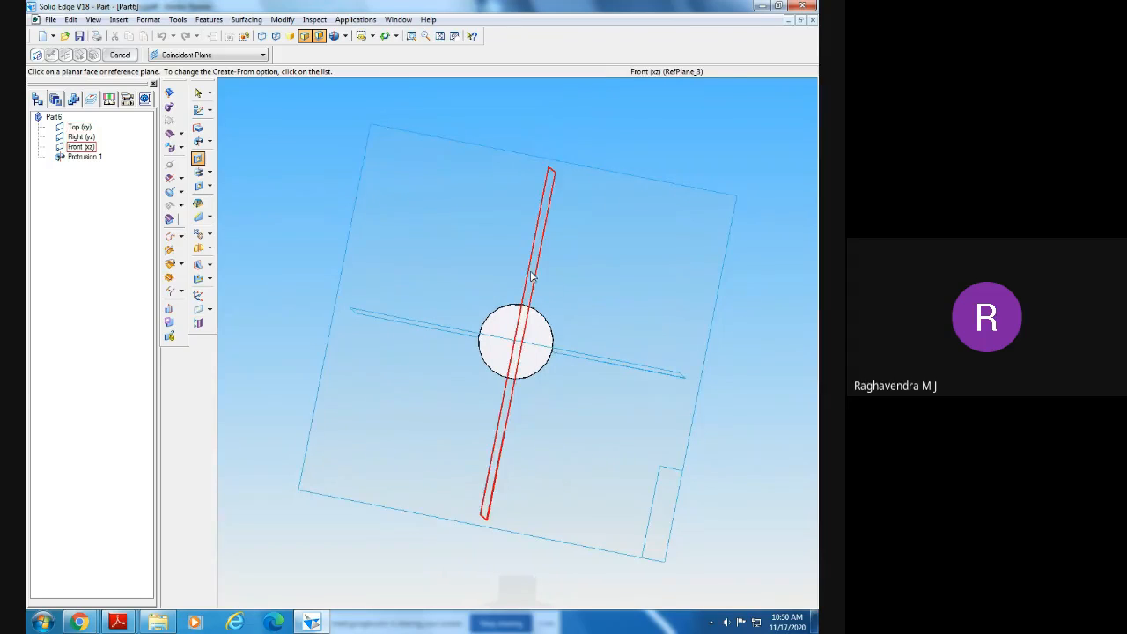
left_click(617, 327)
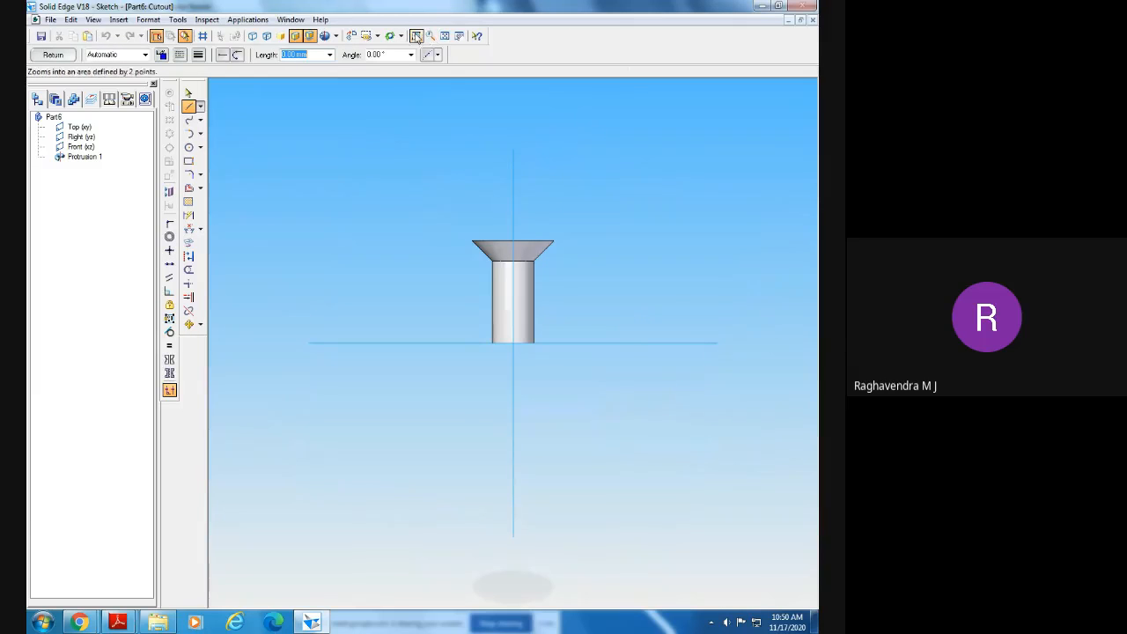
- Draw a rectangle about 2.73 mm wide and 1.87 mm high above the conical head, and hide the relationship handles
left_click(416, 36)
left_click(461, 217)
left_click(561, 268)
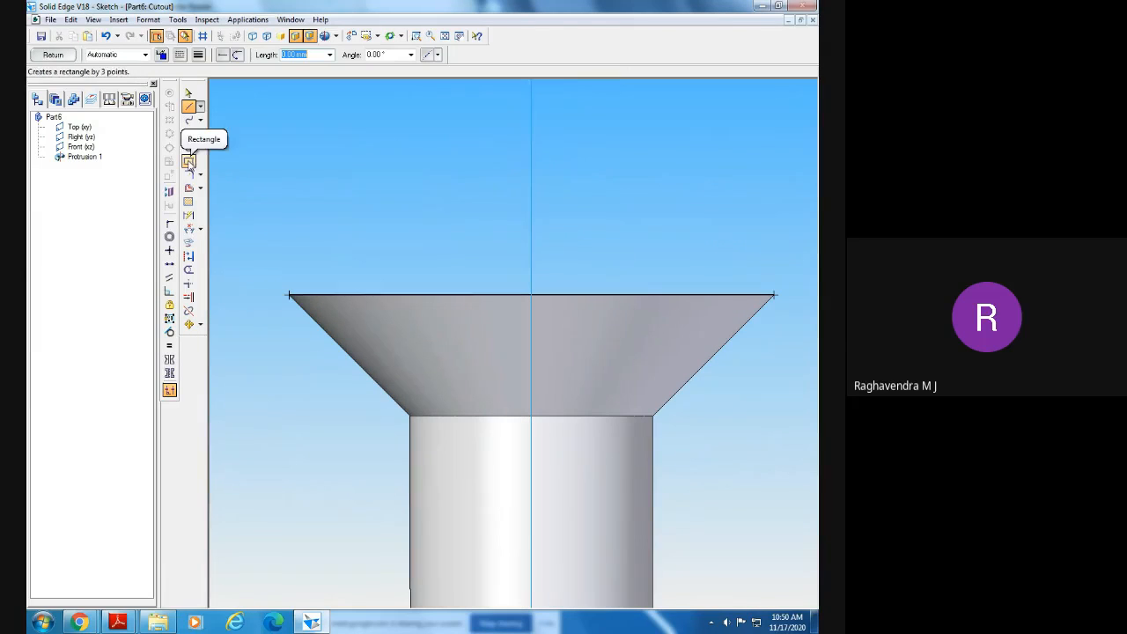
left_click(188, 162)
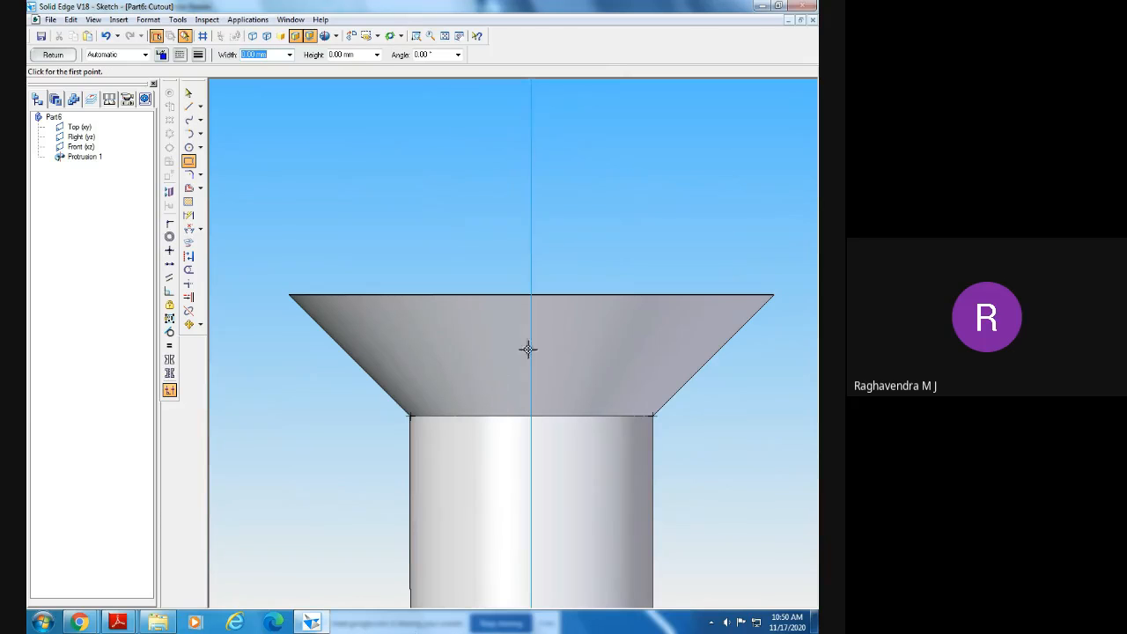
left_click(465, 208)
left_click(522, 248)
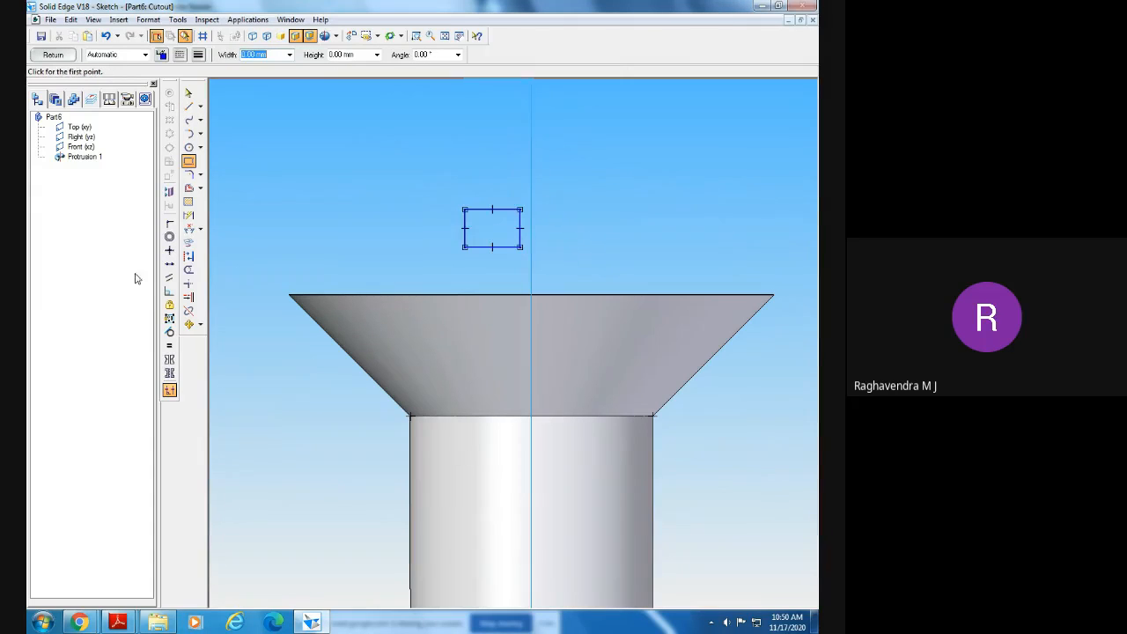
left_click(169, 390)
- Dimension the slot rectangle with a height of 3 mm and a width of 2 mm
left_click(189, 216)
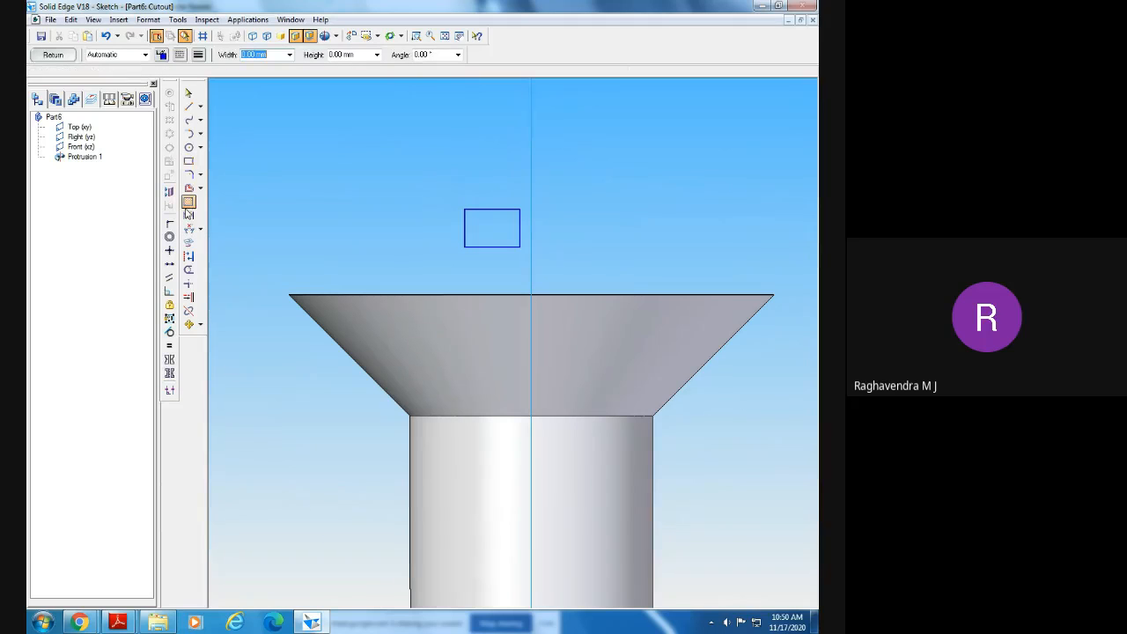
left_click(466, 220)
left_click(391, 219)
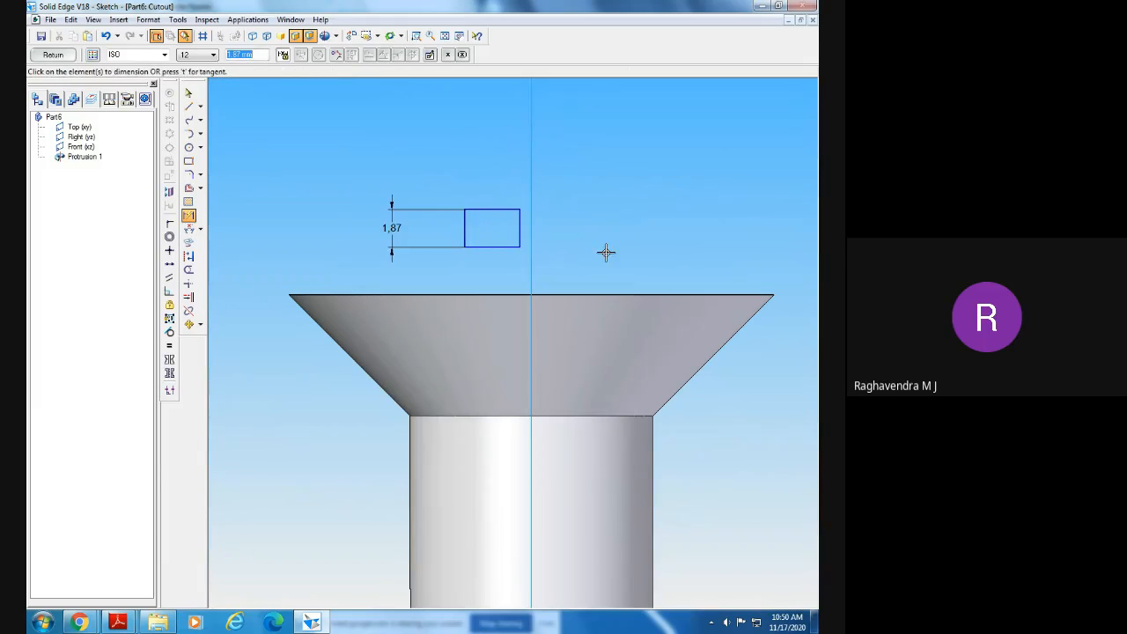
type("3")
key("Return")
left_click(475, 186)
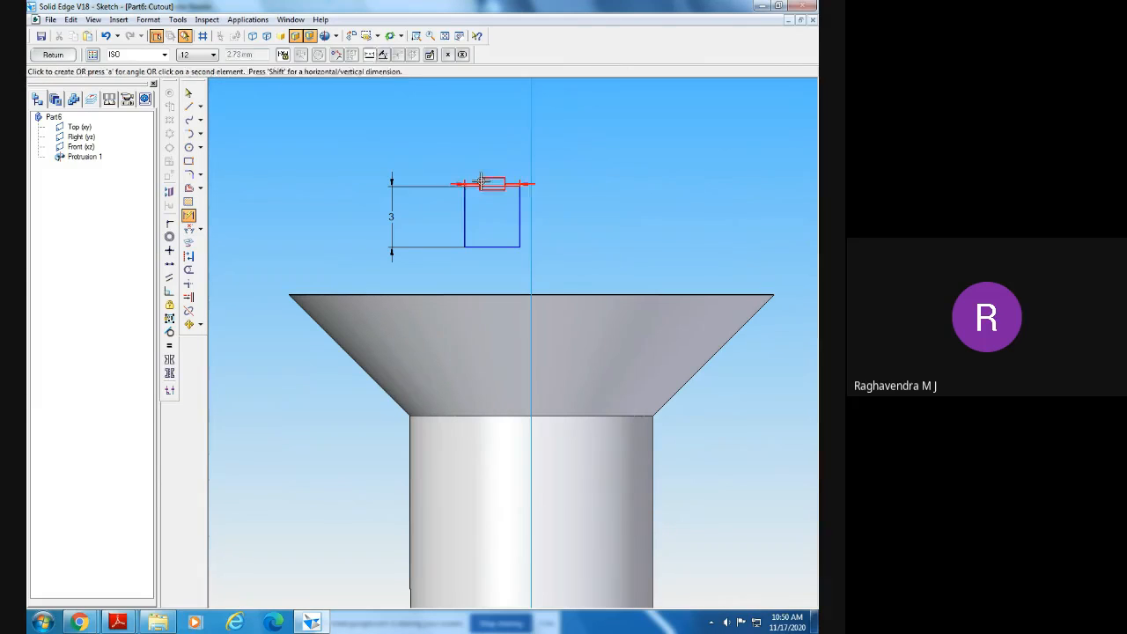
left_click(506, 163)
type("2")
key("Return")
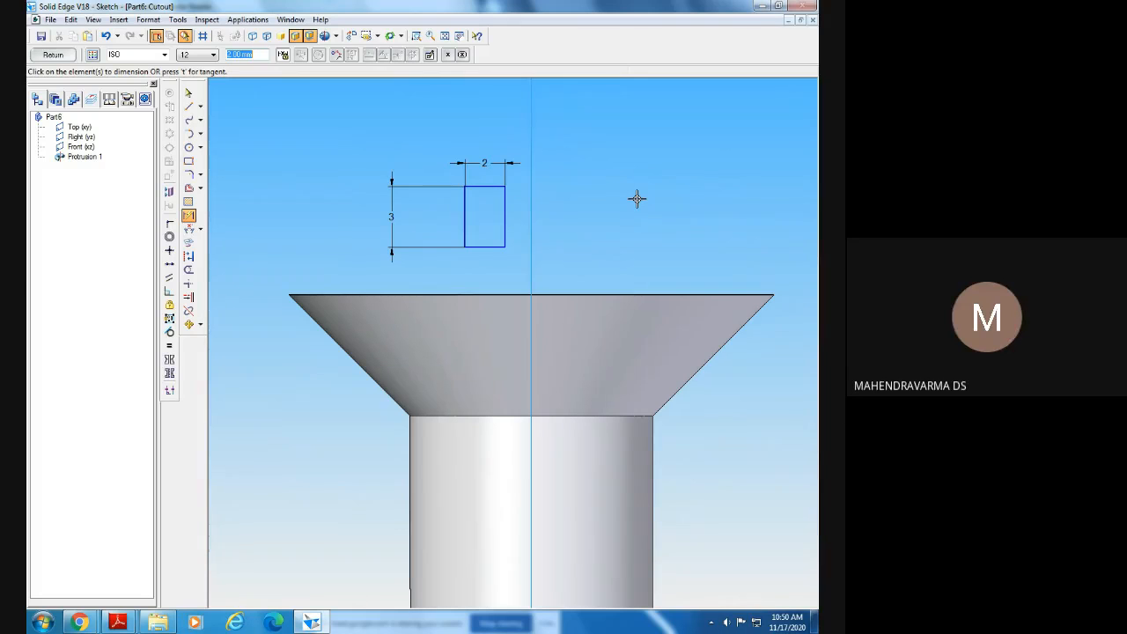
- Move the 2 x 3 mm rectangle by its upper edge's midpoint to the centre of the screw head's top edge
left_click(189, 94)
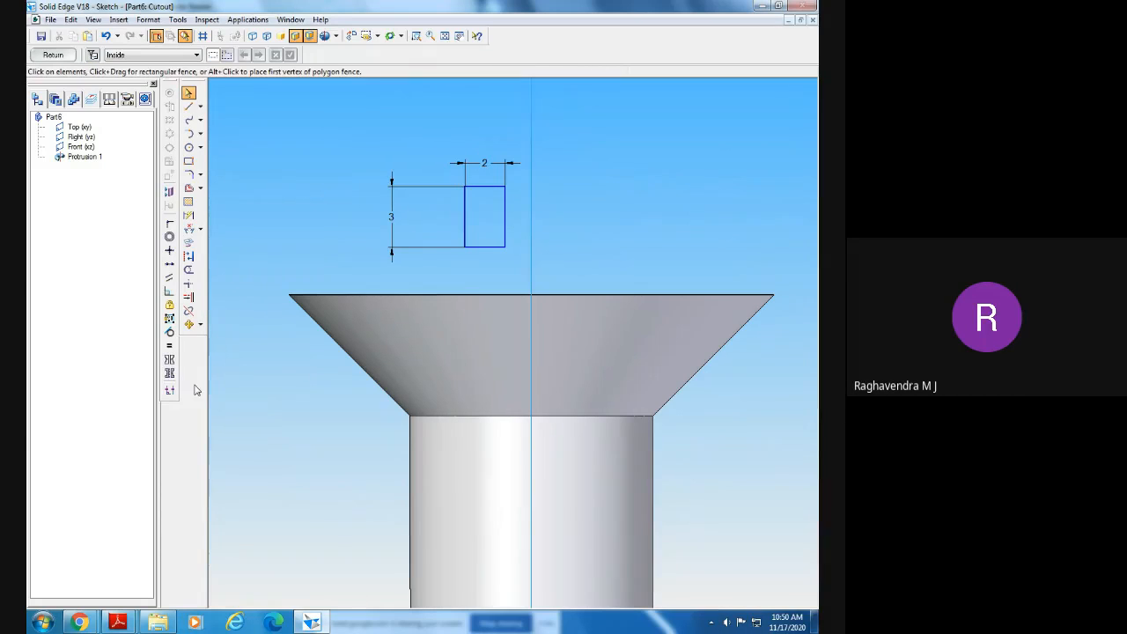
left_click(188, 324)
mouse_move(322, 122)
left_mouse_down()
mouse_move(382, 179)
mouse_move(599, 261)
left_mouse_up()
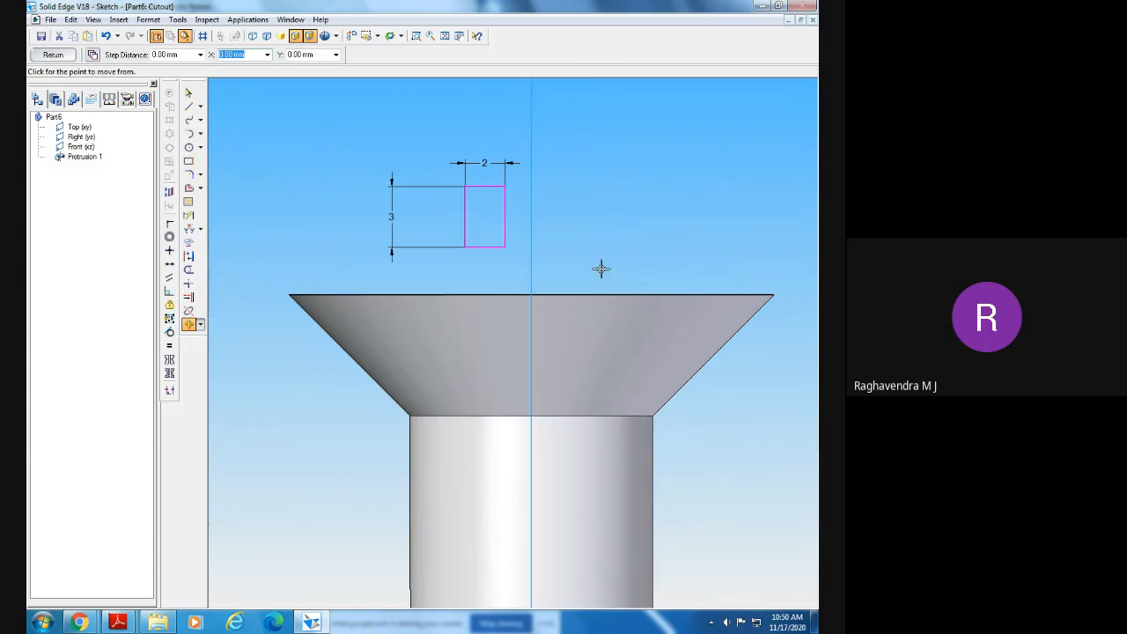
left_click(482, 185)
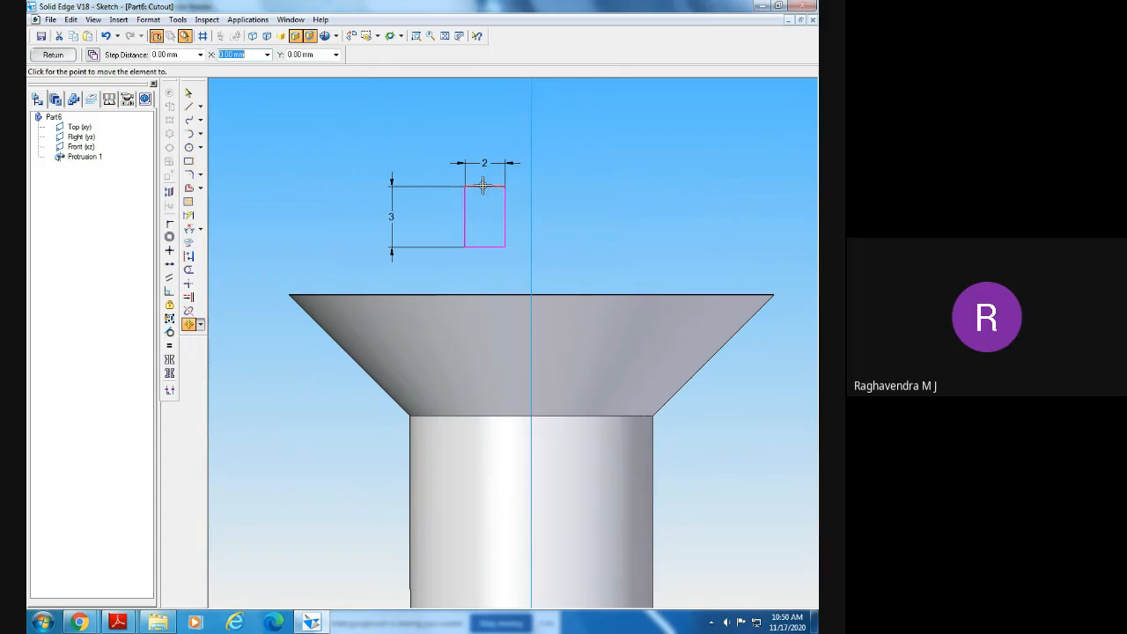
left_click(531, 294)
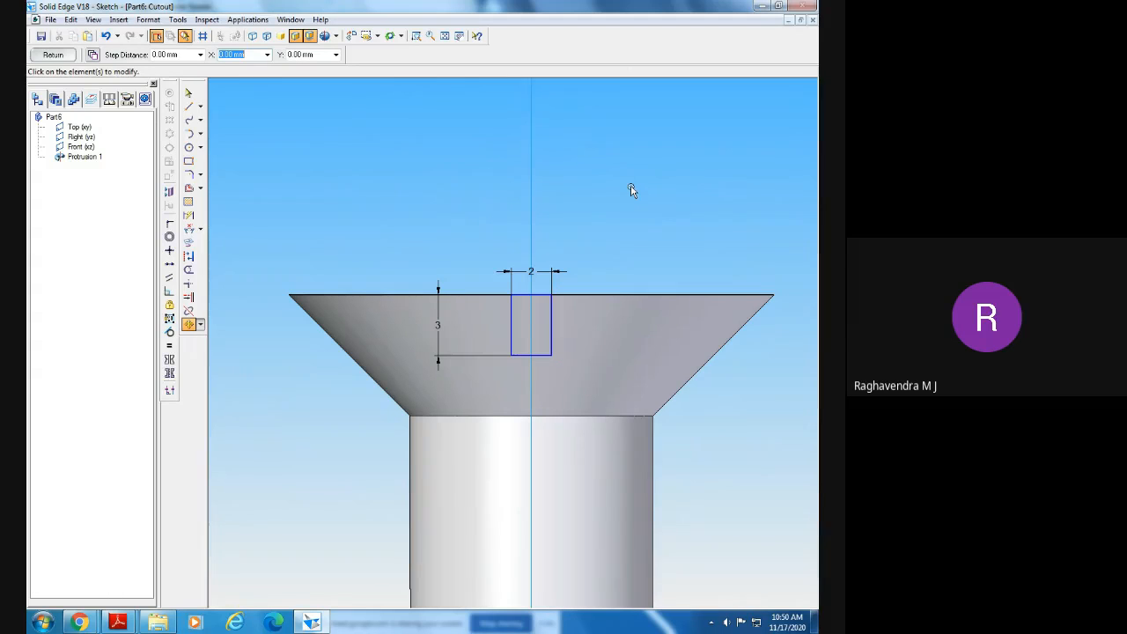
- Finish the sketch and cut the slot through the head with a symmetric extent of about 203 mm
left_click(52, 55)
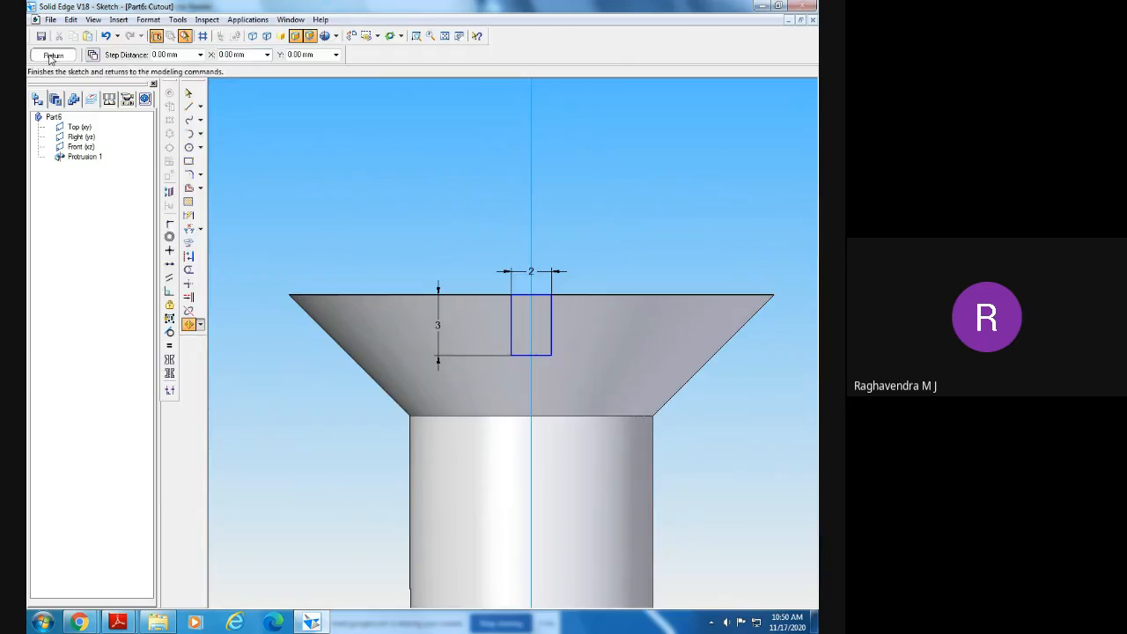
middle_click_drag(480, 415, 469, 440)
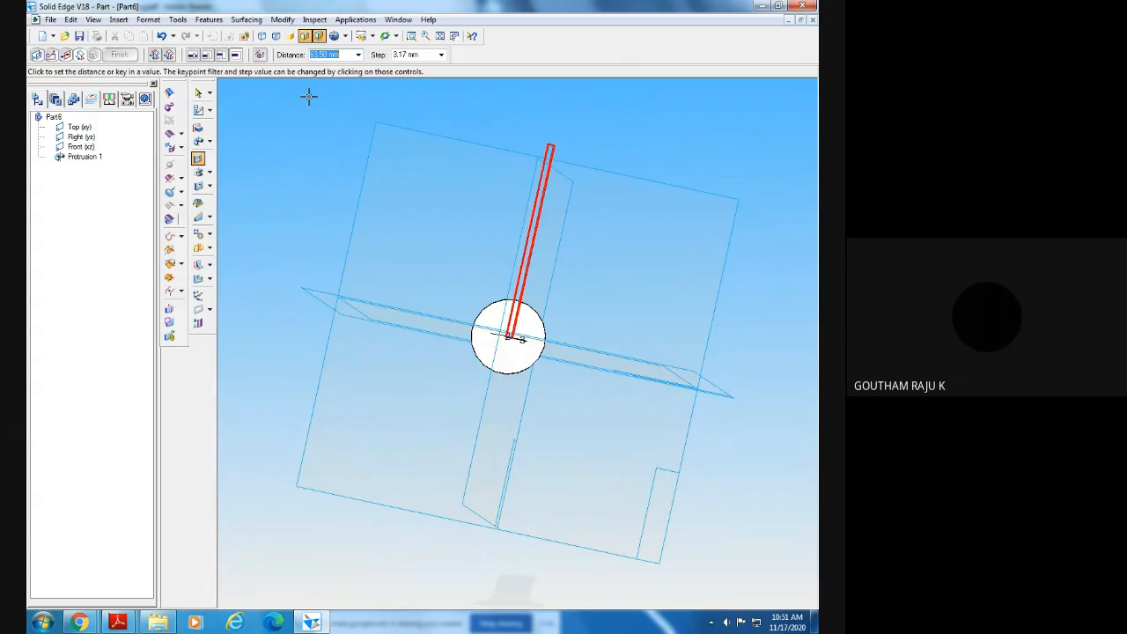
left_click(170, 55)
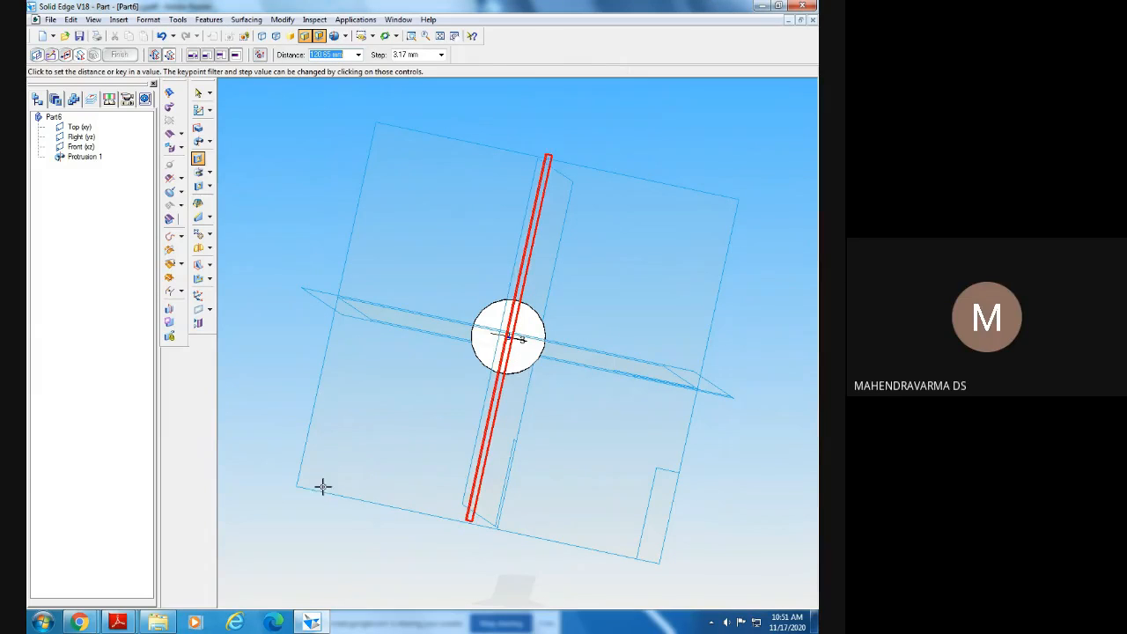
middle_click_drag(329, 502, 353, 468)
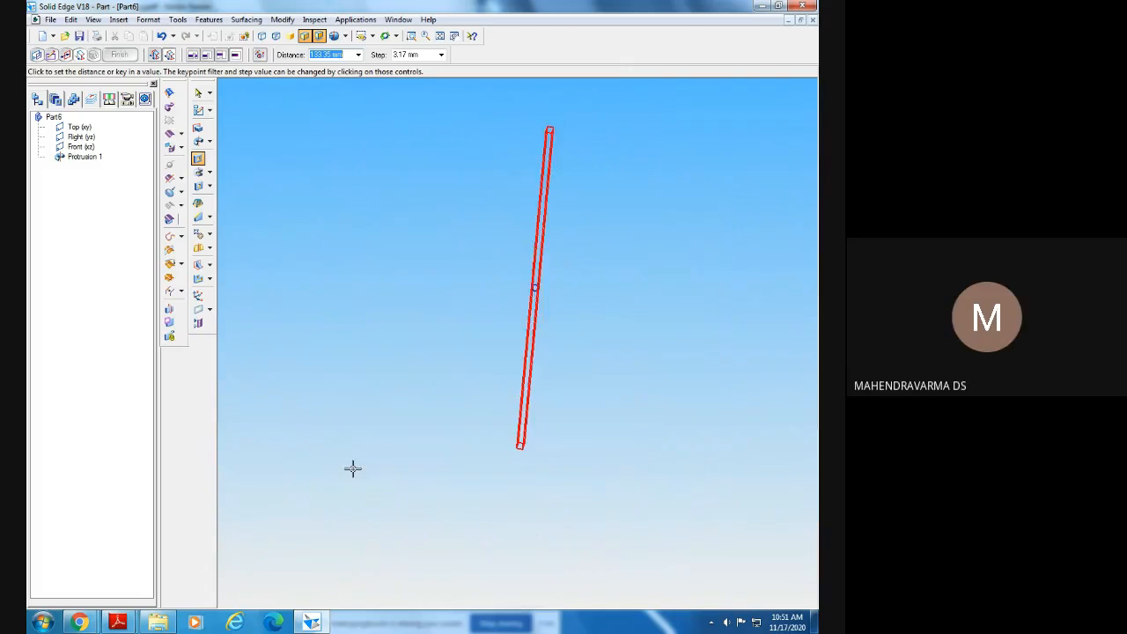
left_click(304, 513)
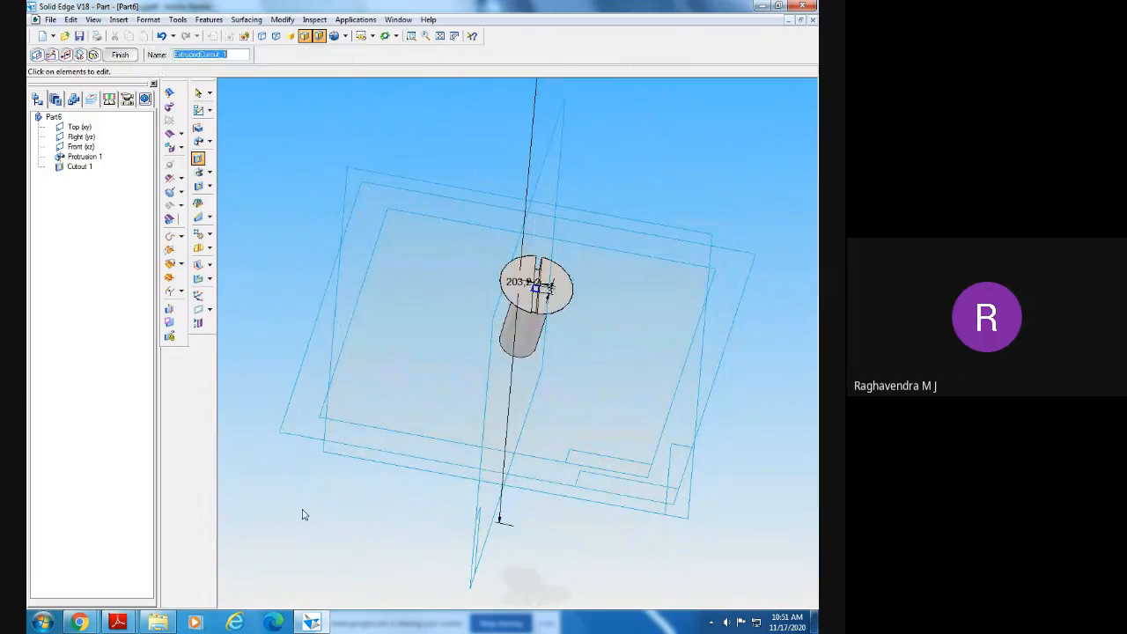
left_click(120, 54)
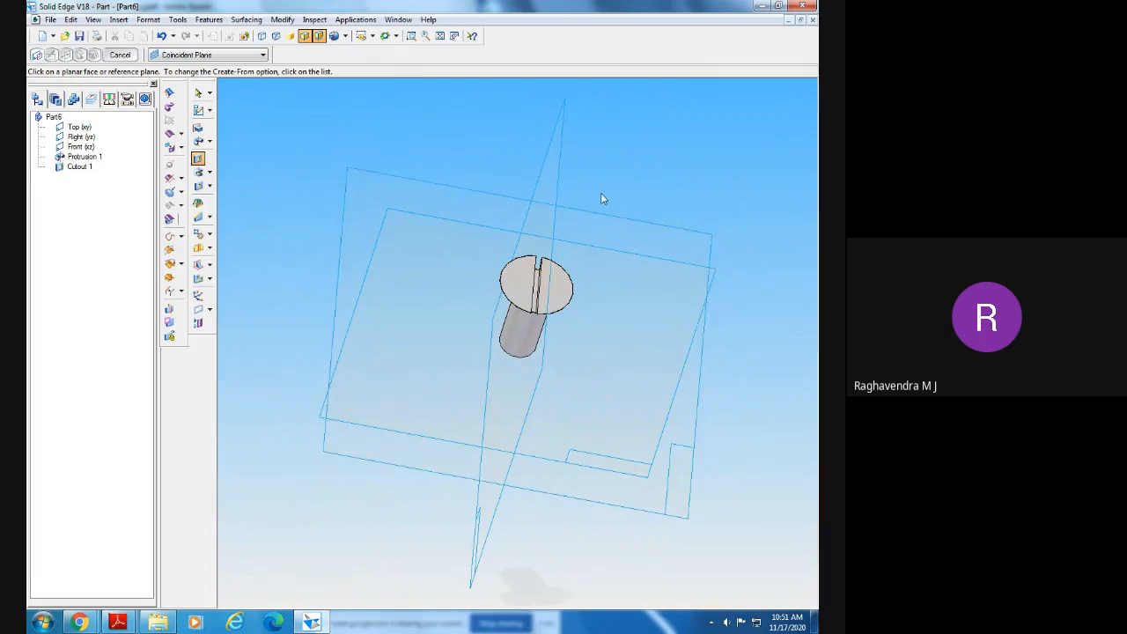
- Inspect the slotted screw up close from several angles, including the front and right views
middle_click_drag(602, 196, 571, 194)
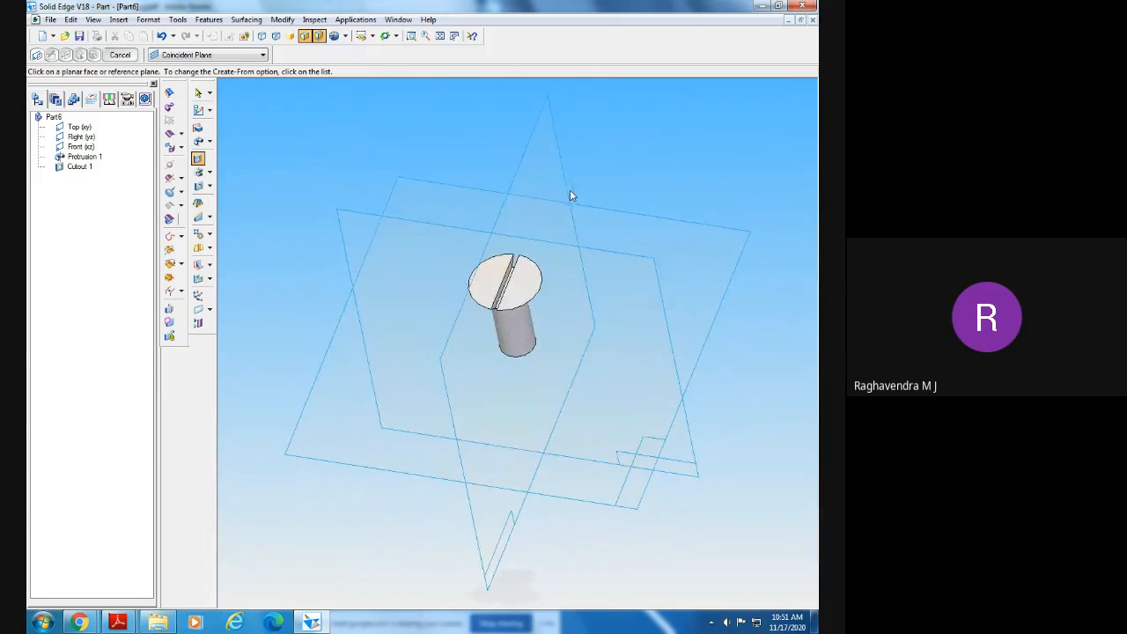
left_click(411, 35)
left_click_drag(458, 252, 591, 279)
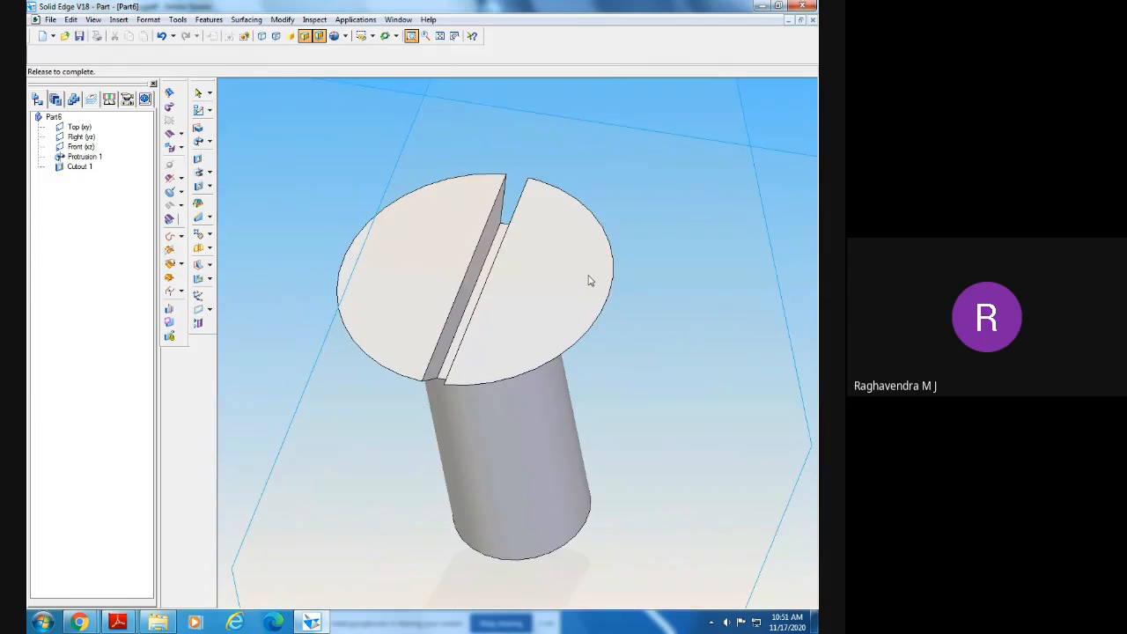
middle_click_drag(626, 439, 621, 397)
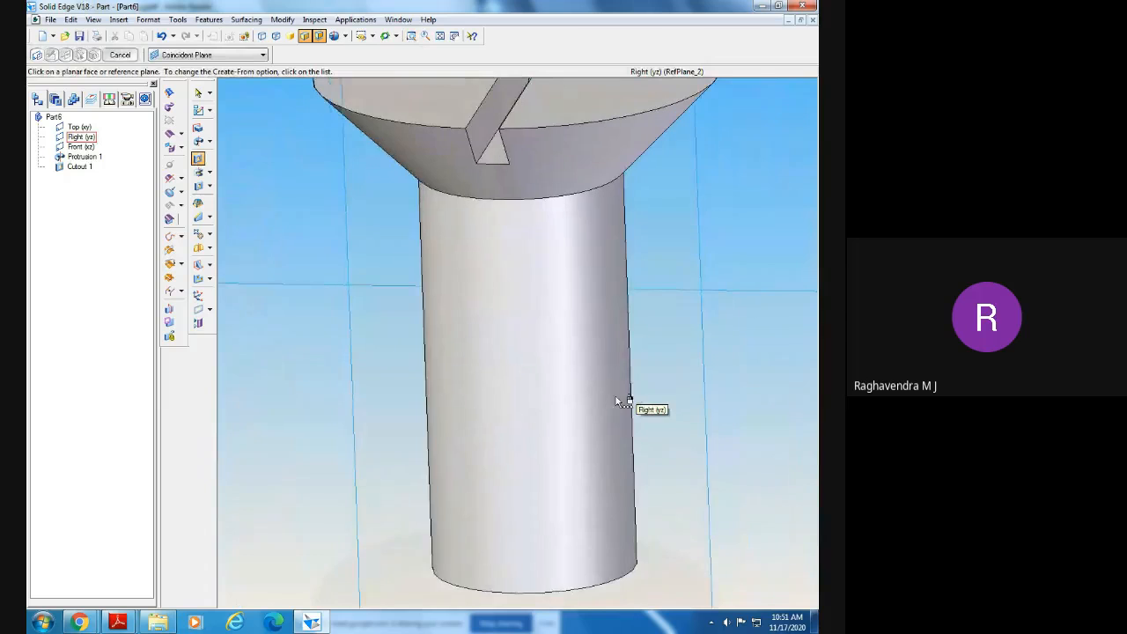
left_click(374, 36)
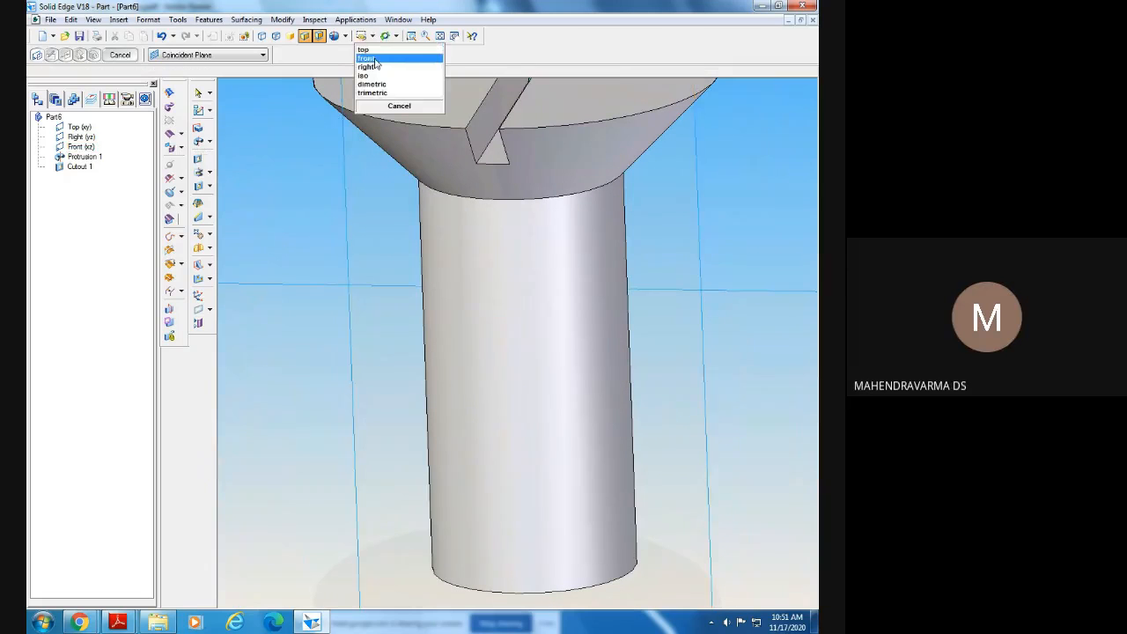
left_click(366, 58)
left_click(440, 36)
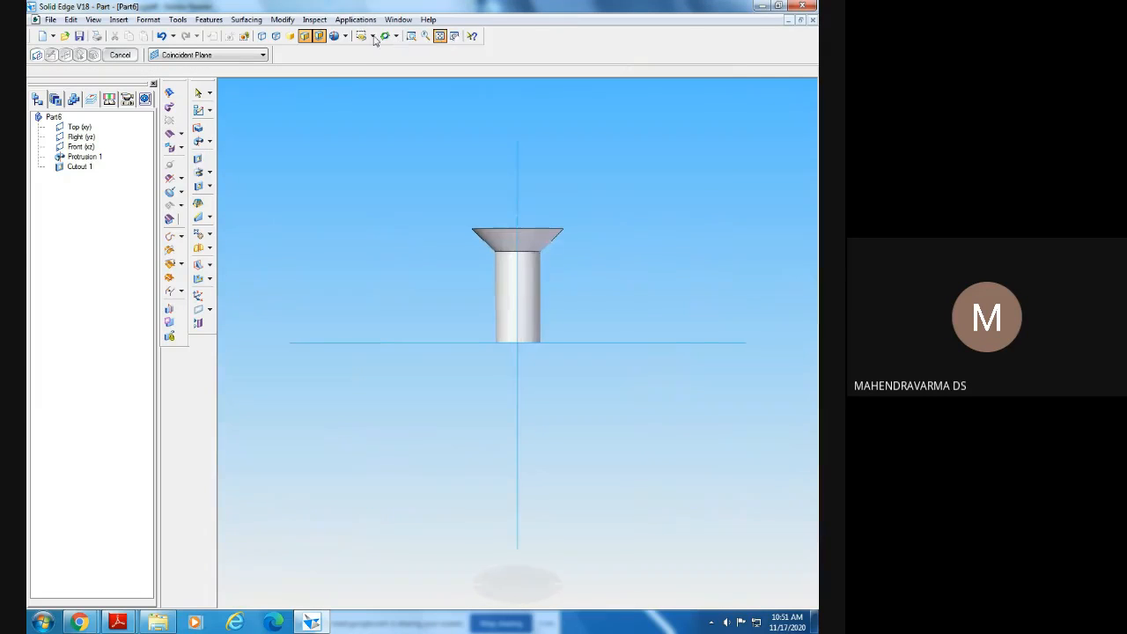
left_click(373, 36)
left_click(379, 70)
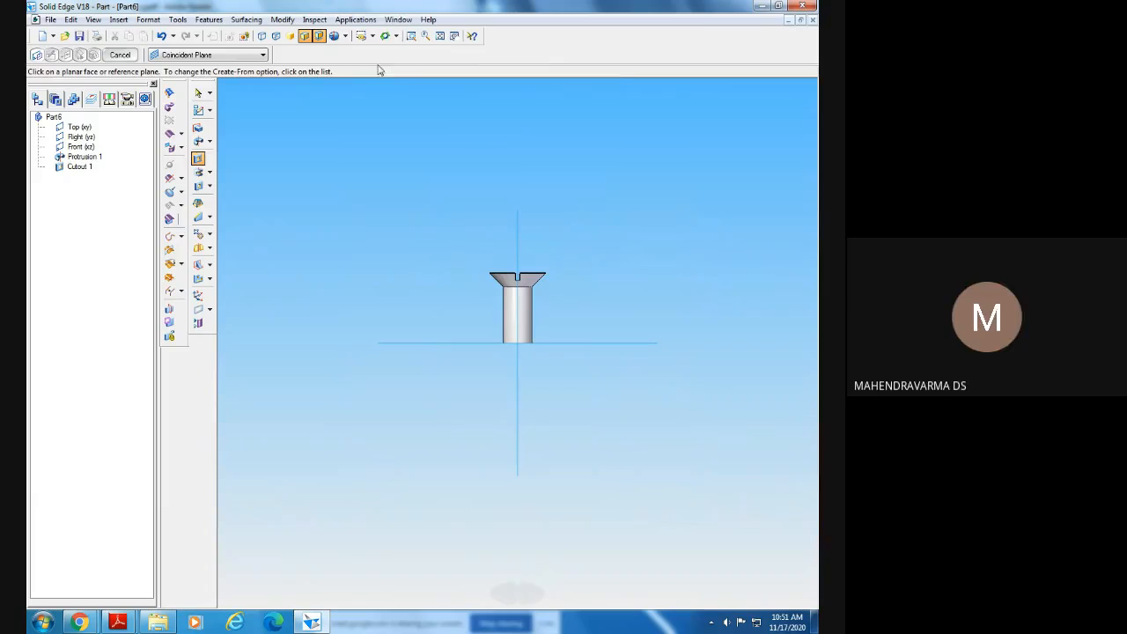
left_click(411, 35)
left_click_drag(445, 220, 588, 370)
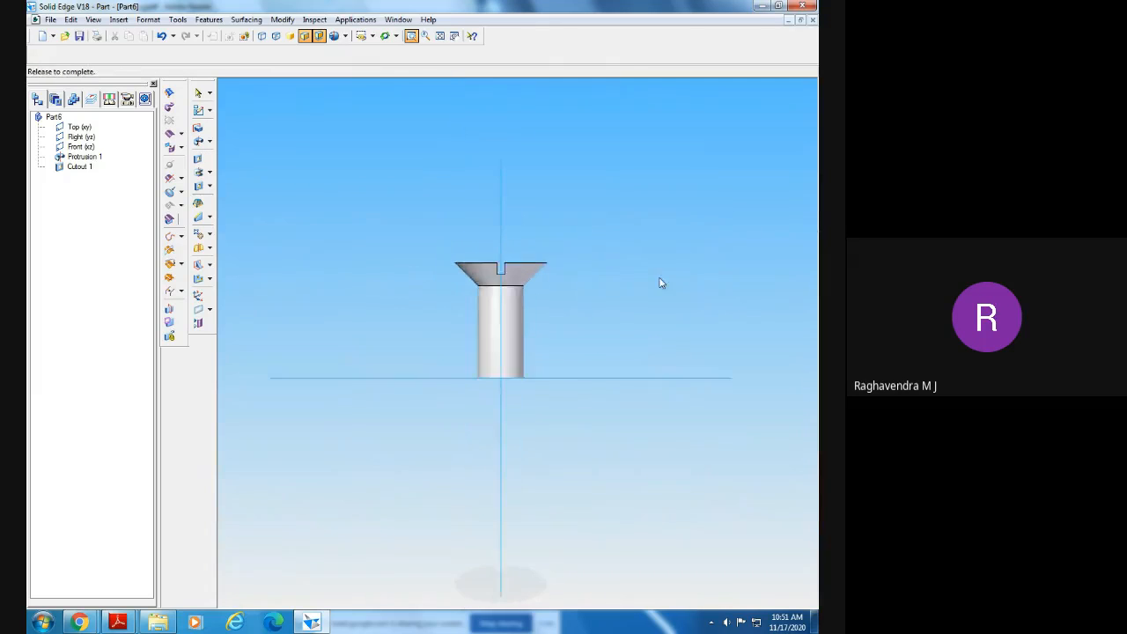
left_click_drag(327, 182, 652, 485)
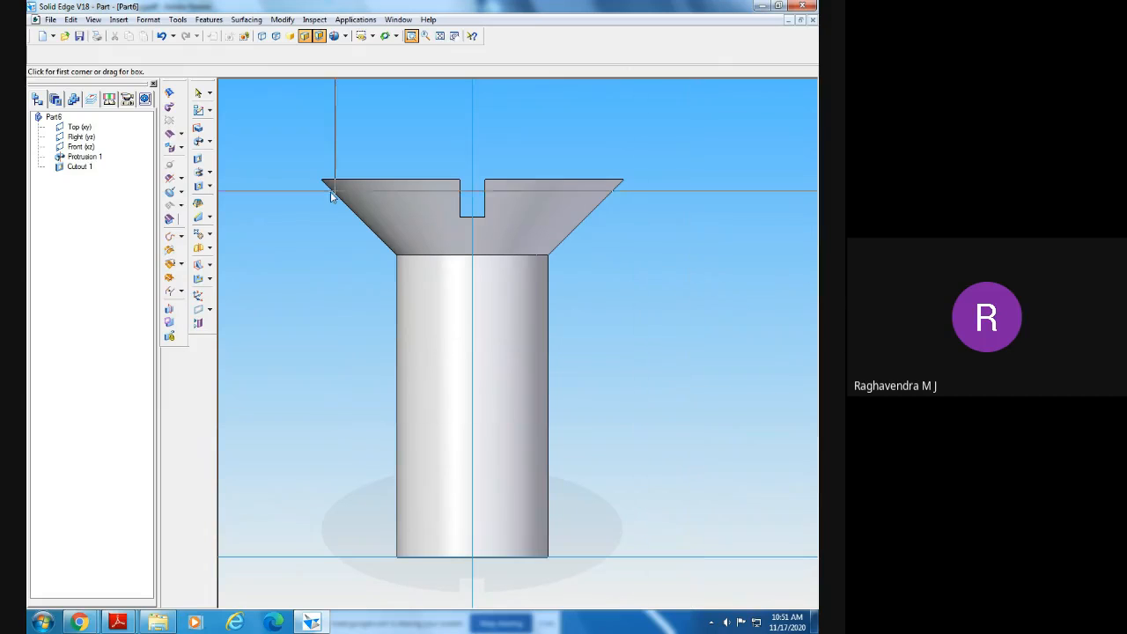
- Check the shank's thread callout on the screw's PDF drawing in Adobe Reader and return to Solid Edge
left_click(198, 158)
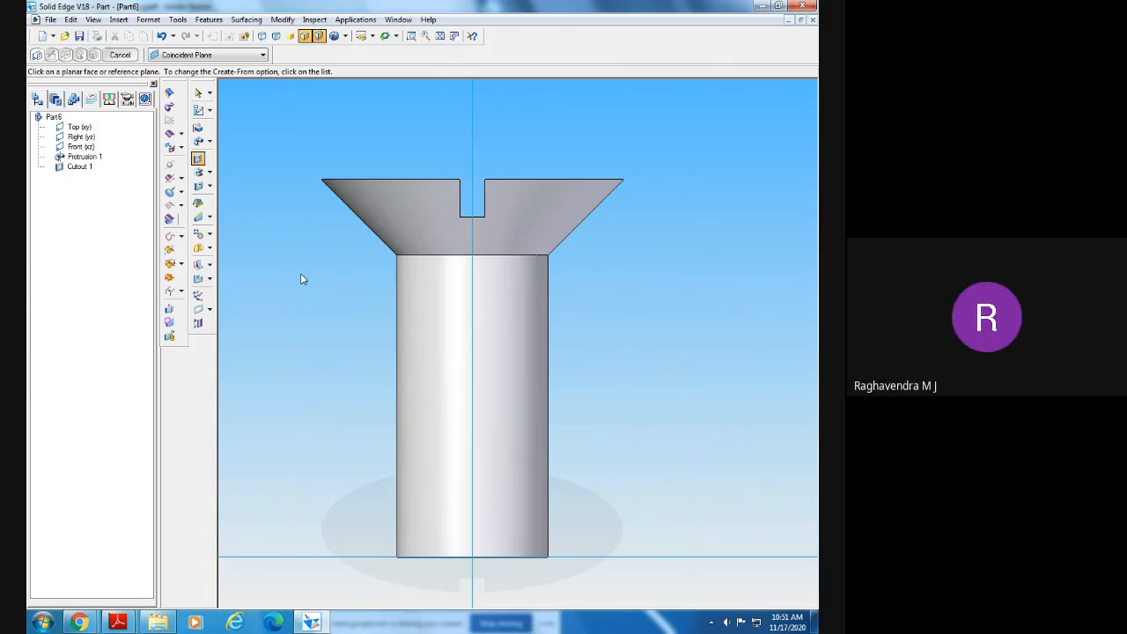
key("alt+Tab")
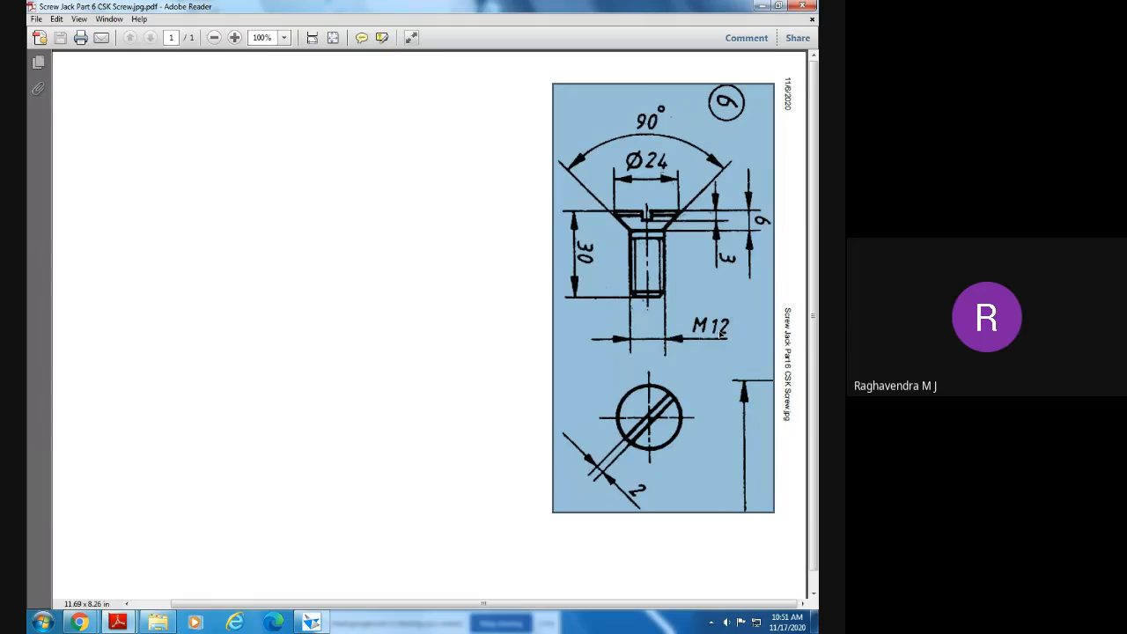
left_click(311, 623)
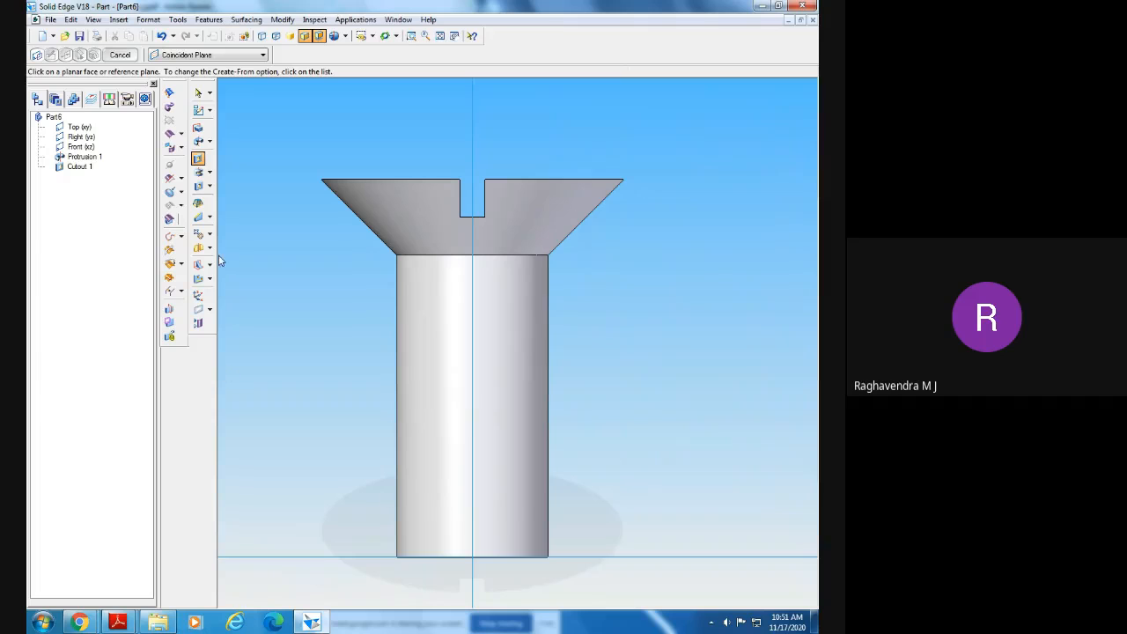
- Start a straight thread on the screw's cylindrical shank, offset from its lower end
left_click(209, 187)
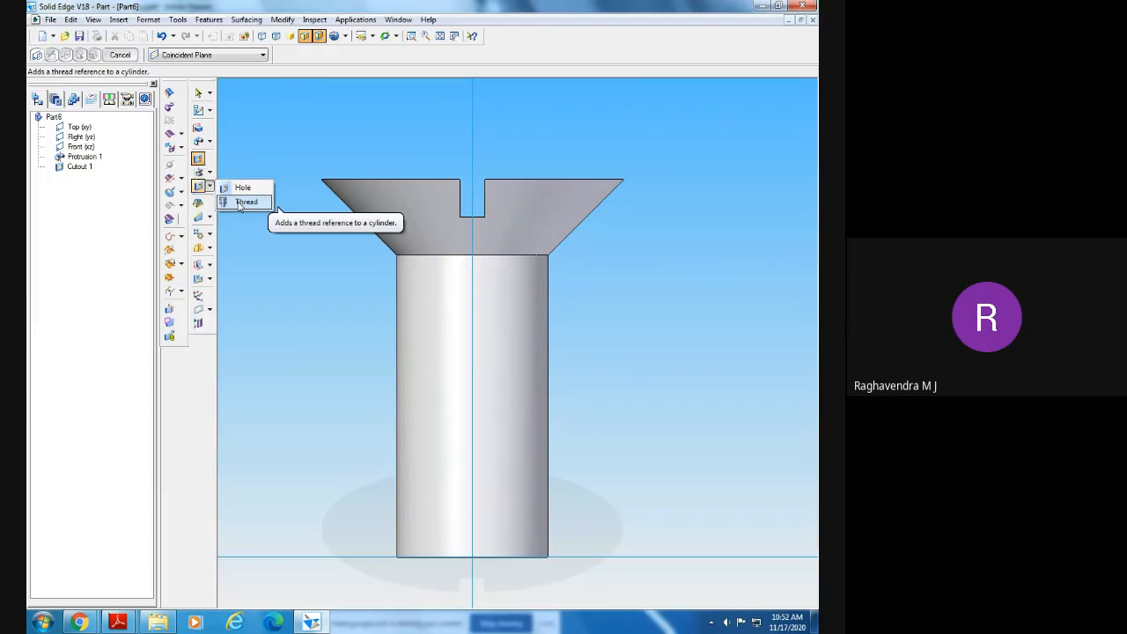
left_click(239, 204)
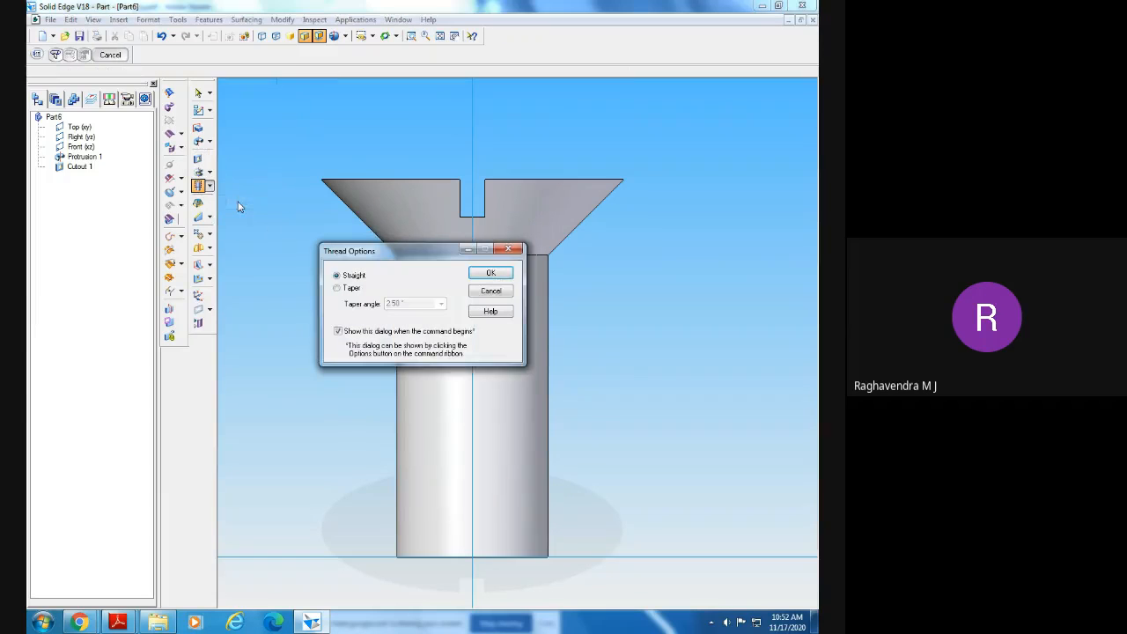
left_click(491, 273)
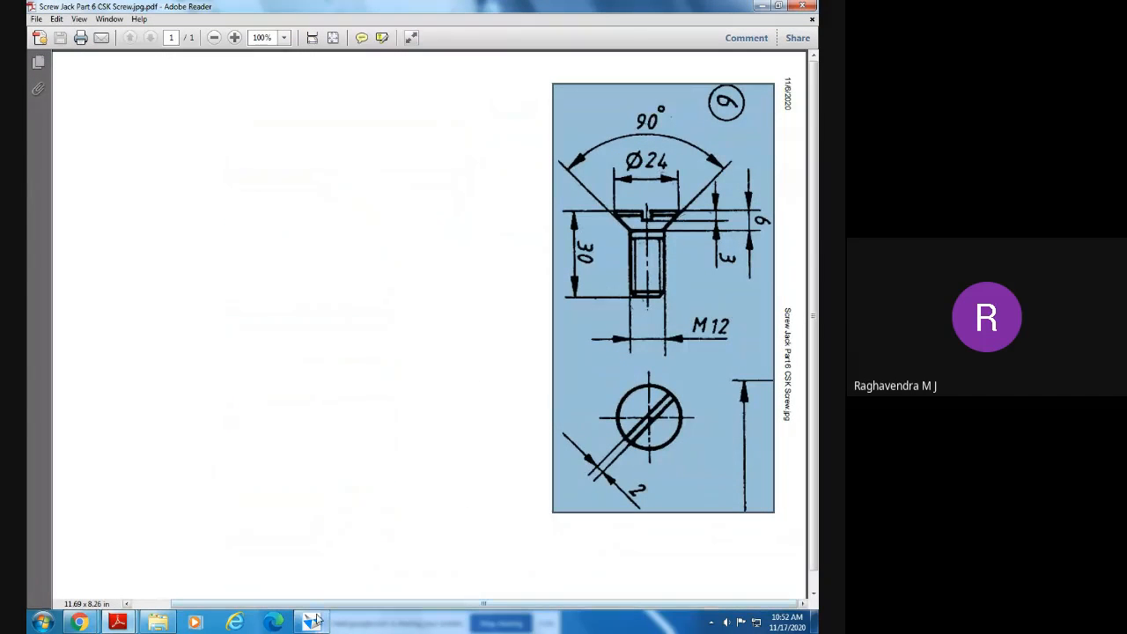
left_click(273, 619)
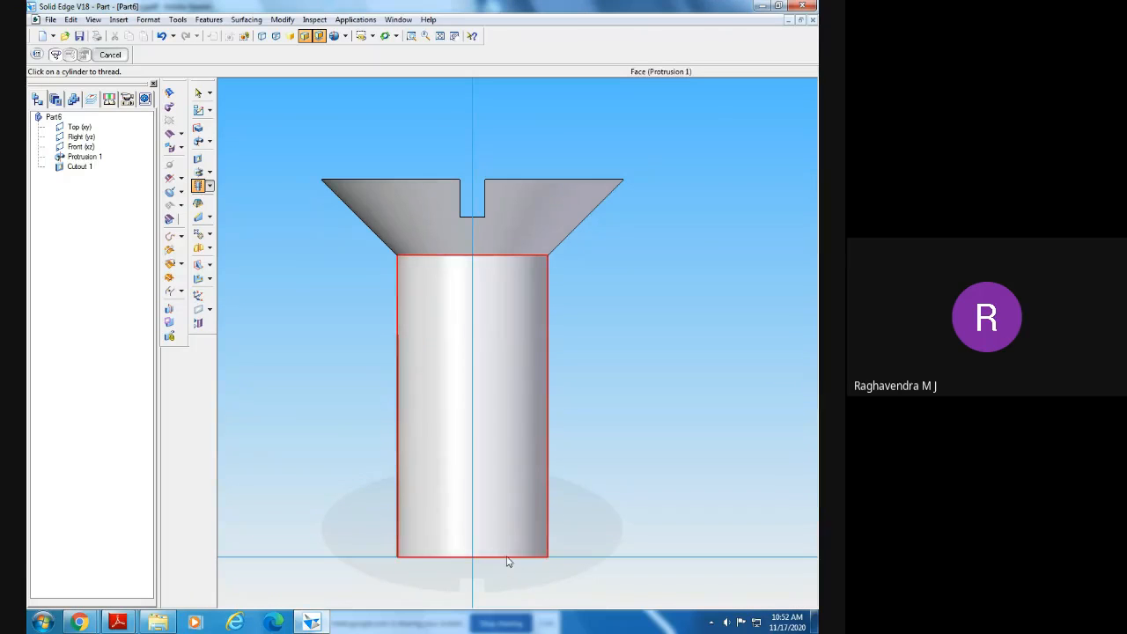
left_click(509, 561)
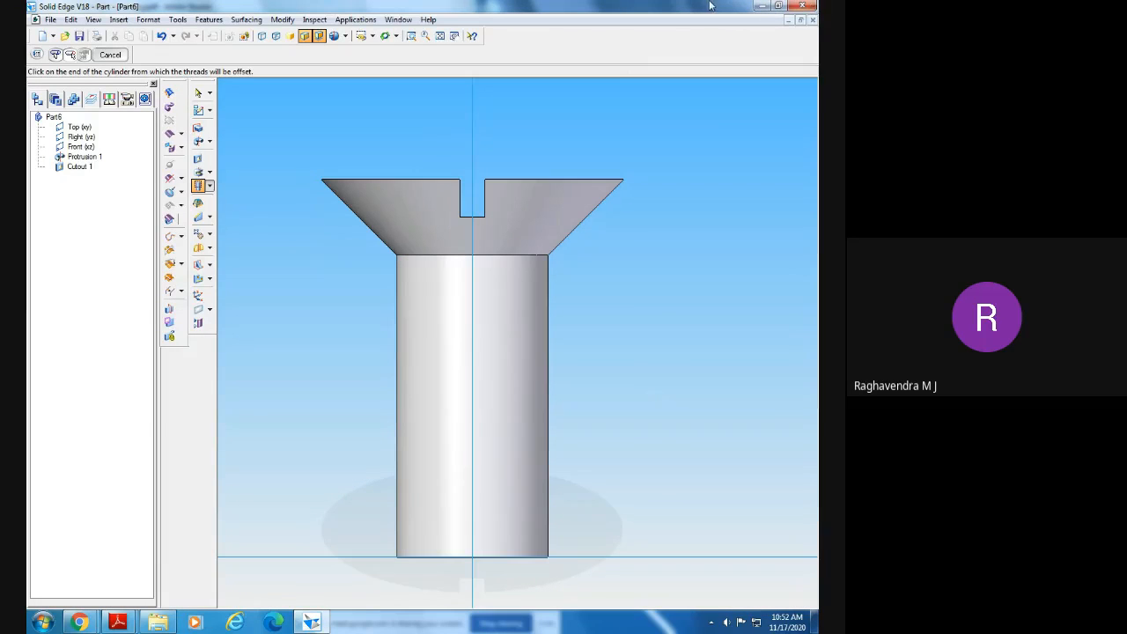
left_click(439, 558)
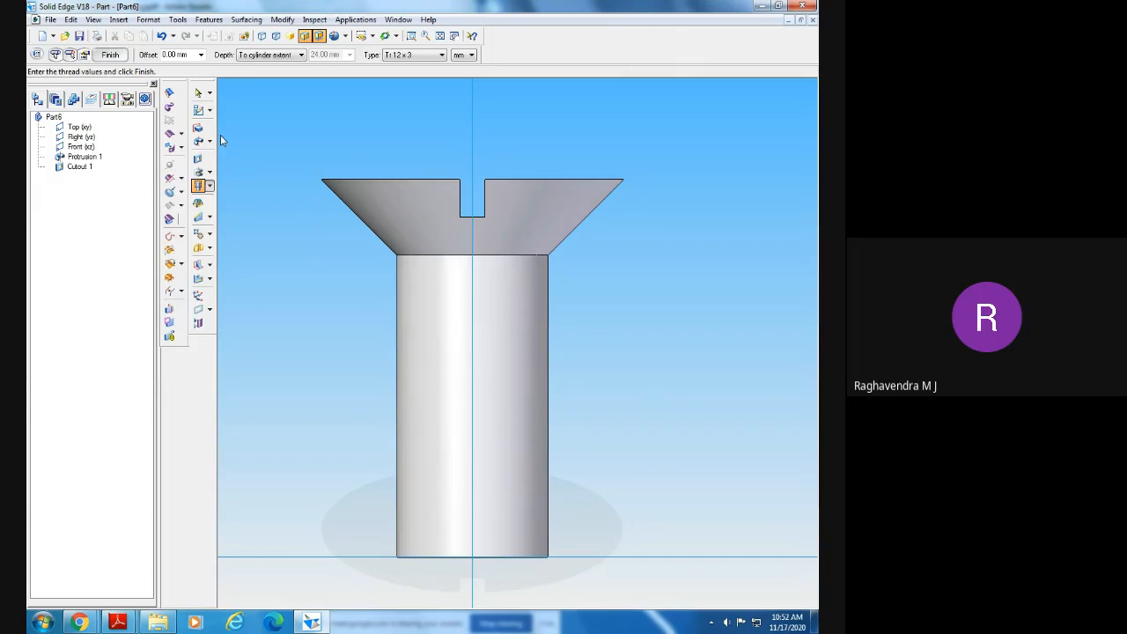
- Try the Finite value option for the thread depth and switch back to To cylinder extent
left_click(264, 54)
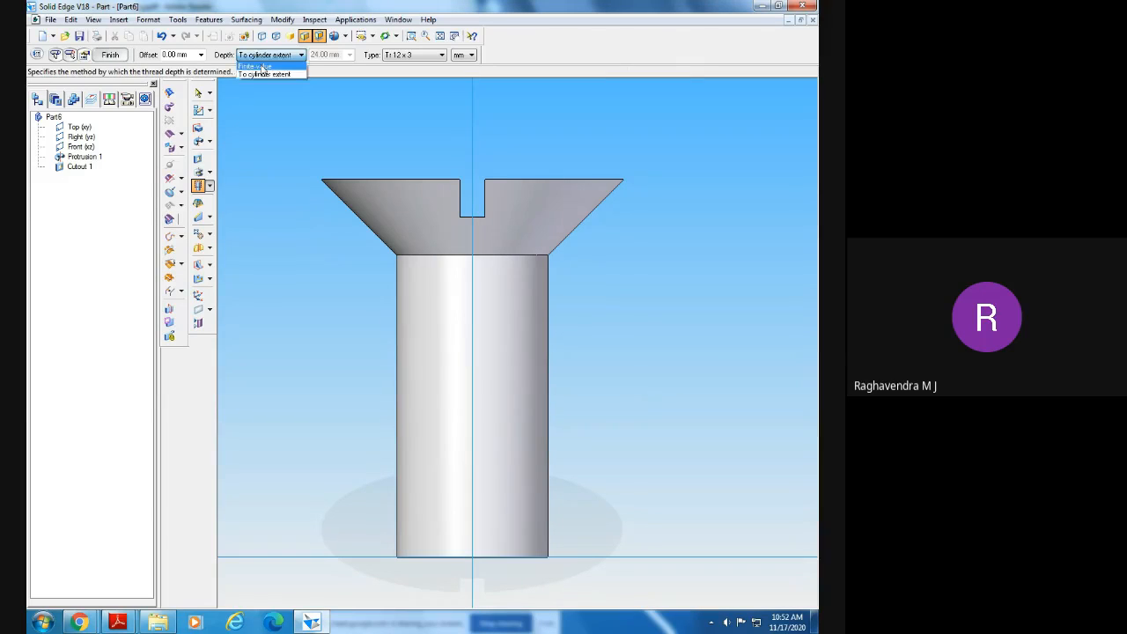
left_click(261, 67)
left_click(263, 56)
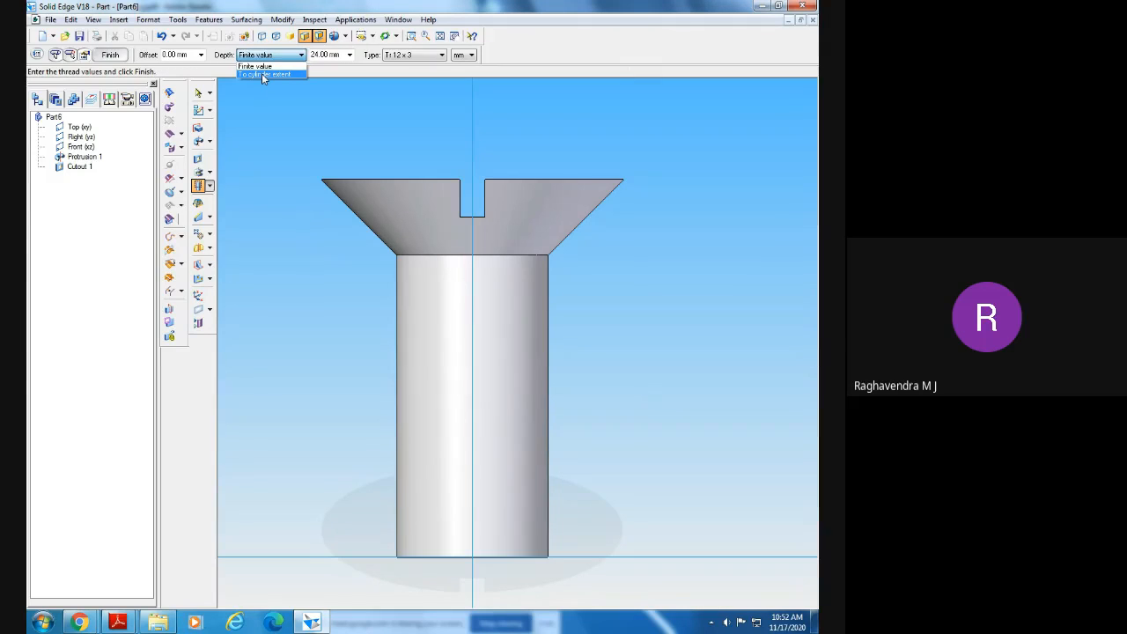
left_click(263, 75)
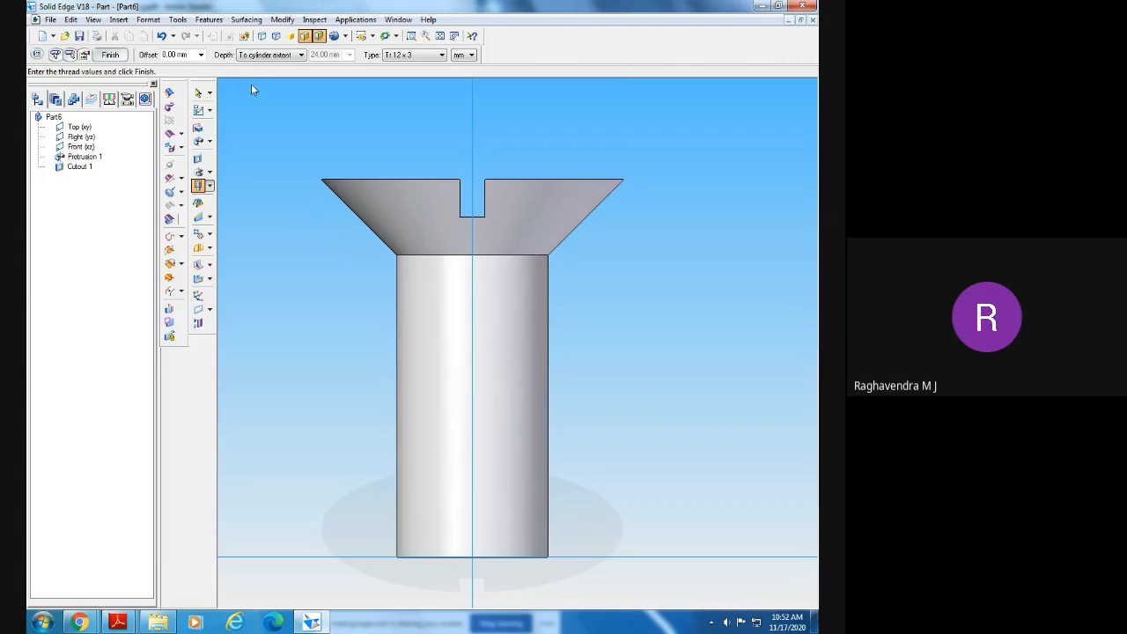
left_click(268, 56)
left_click(264, 65)
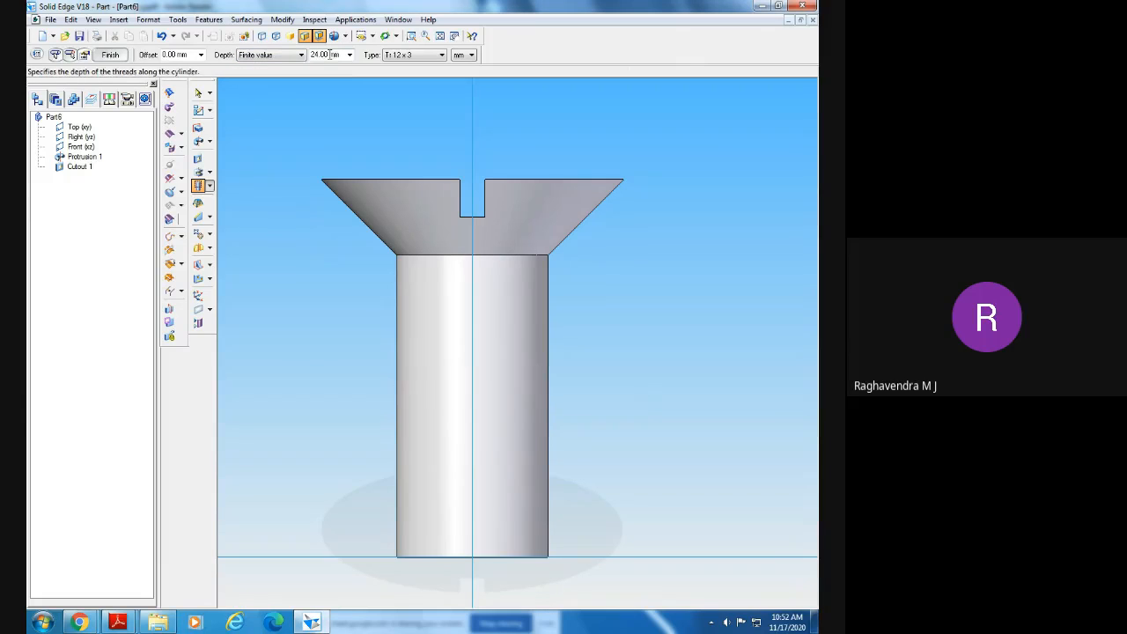
left_click(268, 56)
left_click(333, 55)
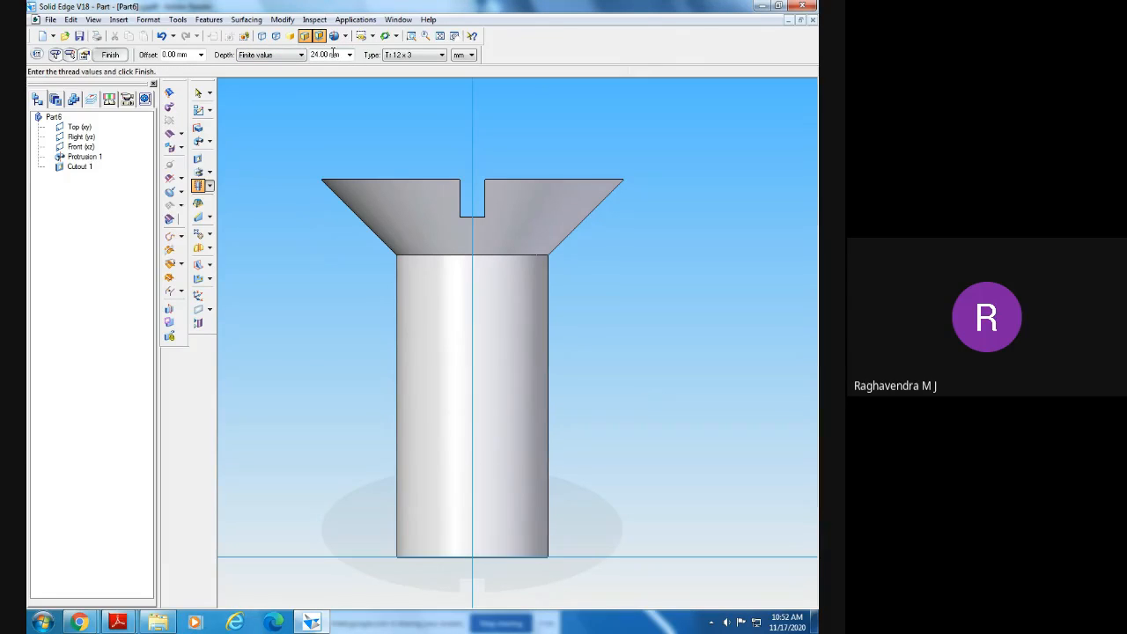
left_click(271, 55)
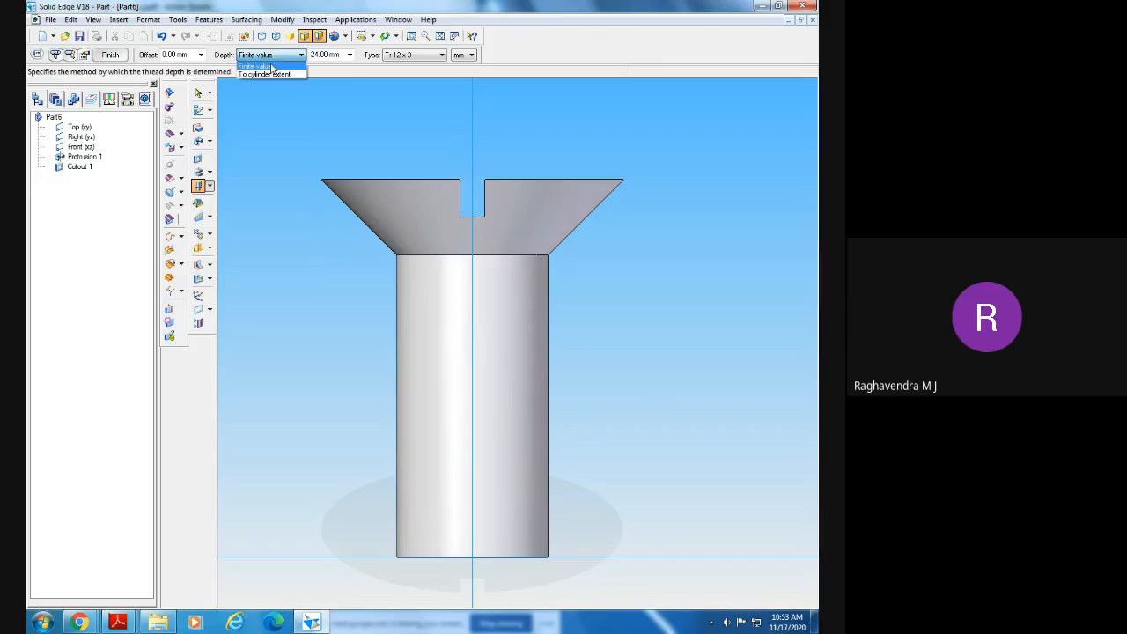
left_click(269, 74)
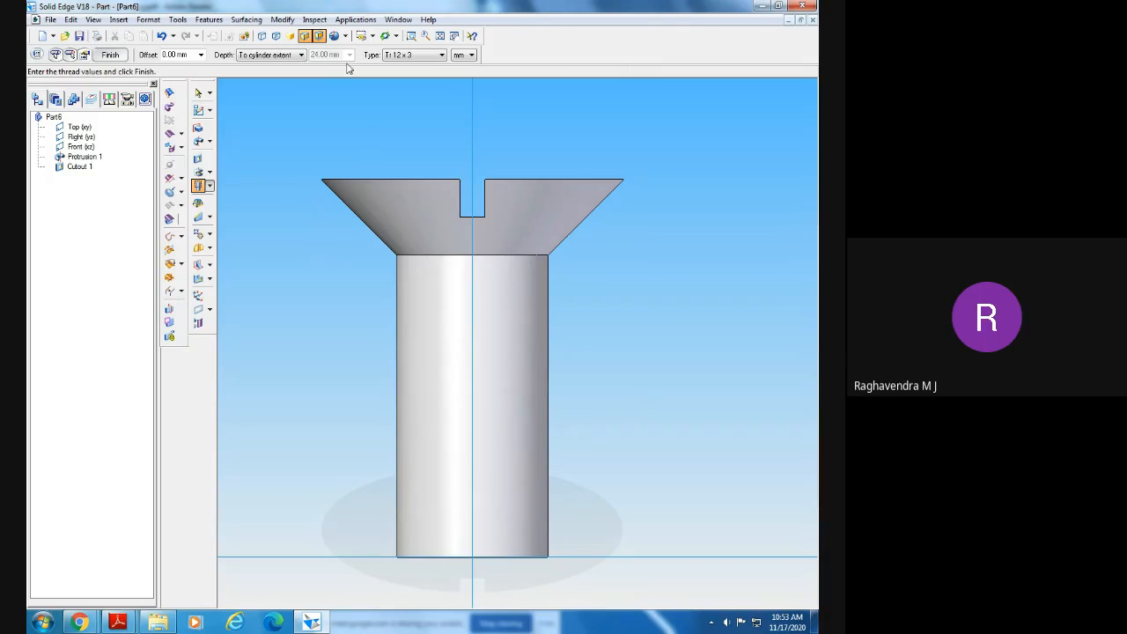
- Set the shank's thread type to M12, check the callout on the PDF drawing in Adobe Reader and return to Solid Edge
left_click(413, 55)
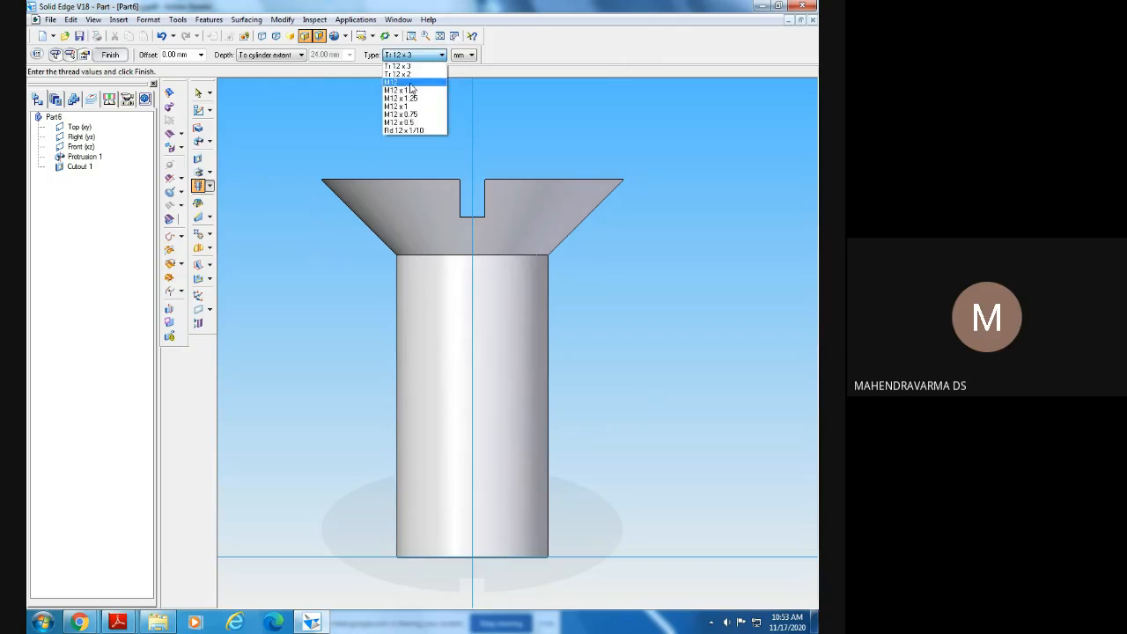
left_click(411, 84)
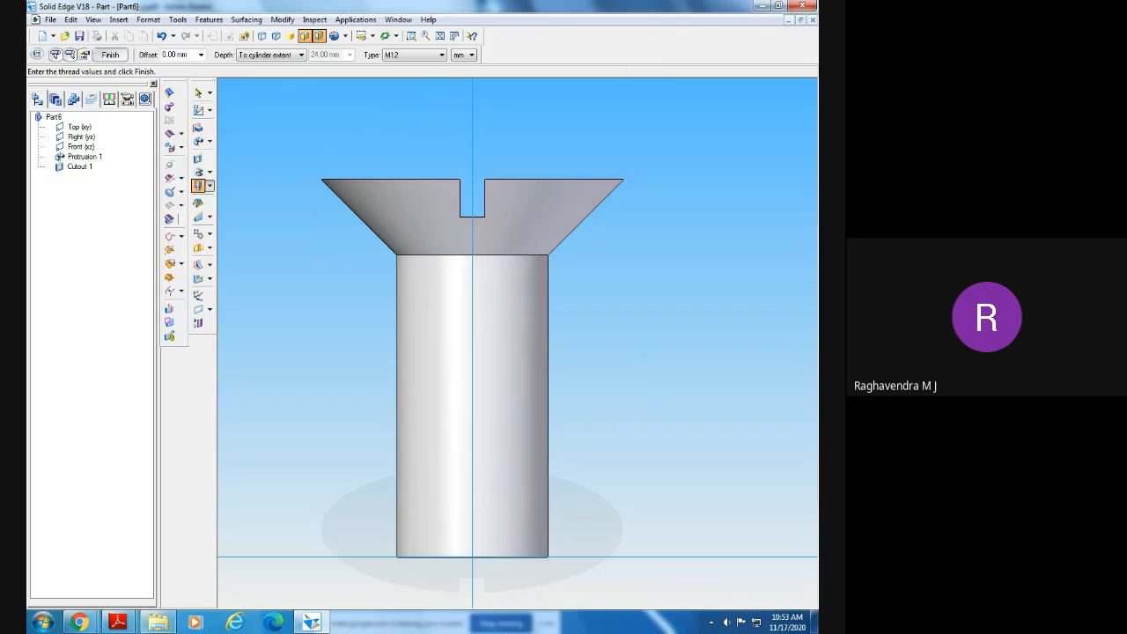
mouse_move(117, 624)
left_click(221, 577)
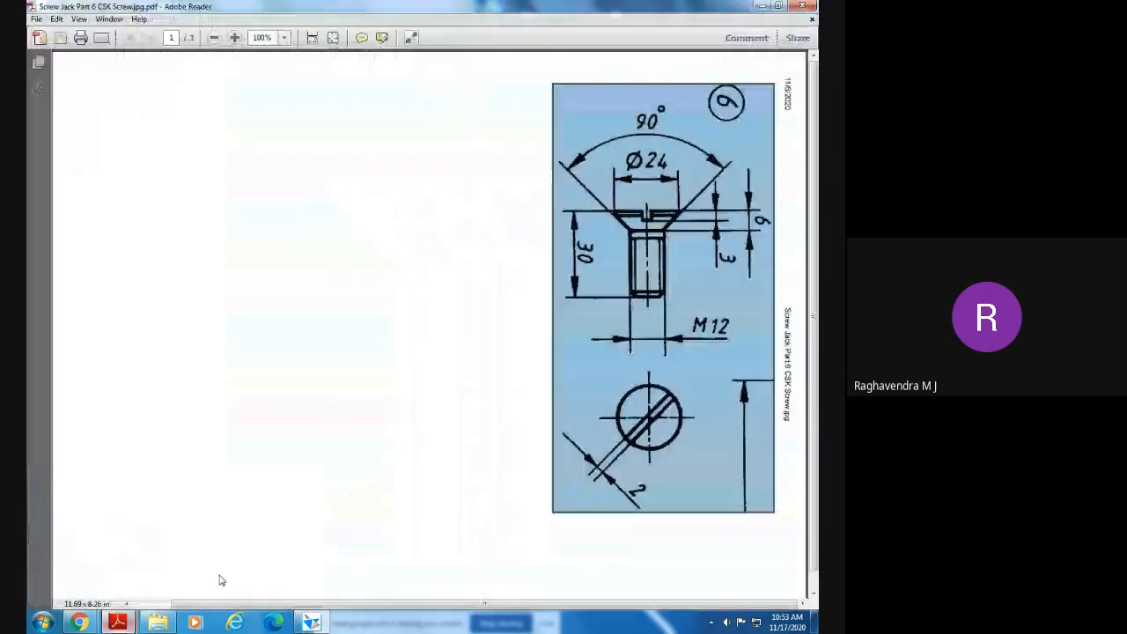
key("alt+Tab")
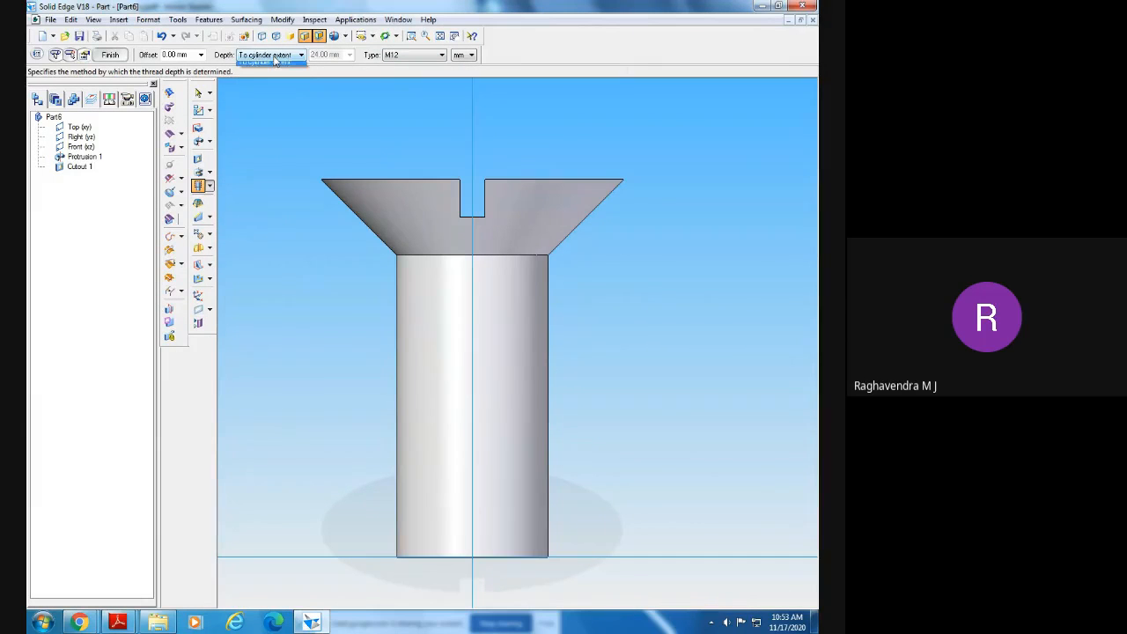
- Try a finite thread depth of 22 mm and switch the depth back to To cylinder extent
left_click(274, 57)
left_click(274, 66)
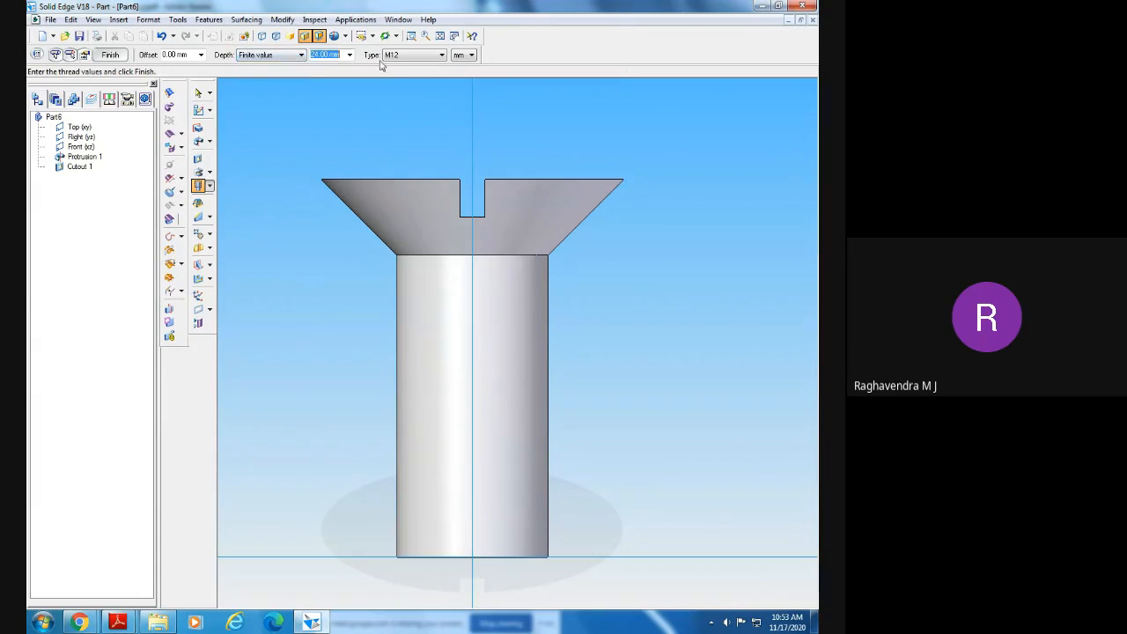
type("22")
left_click(257, 58)
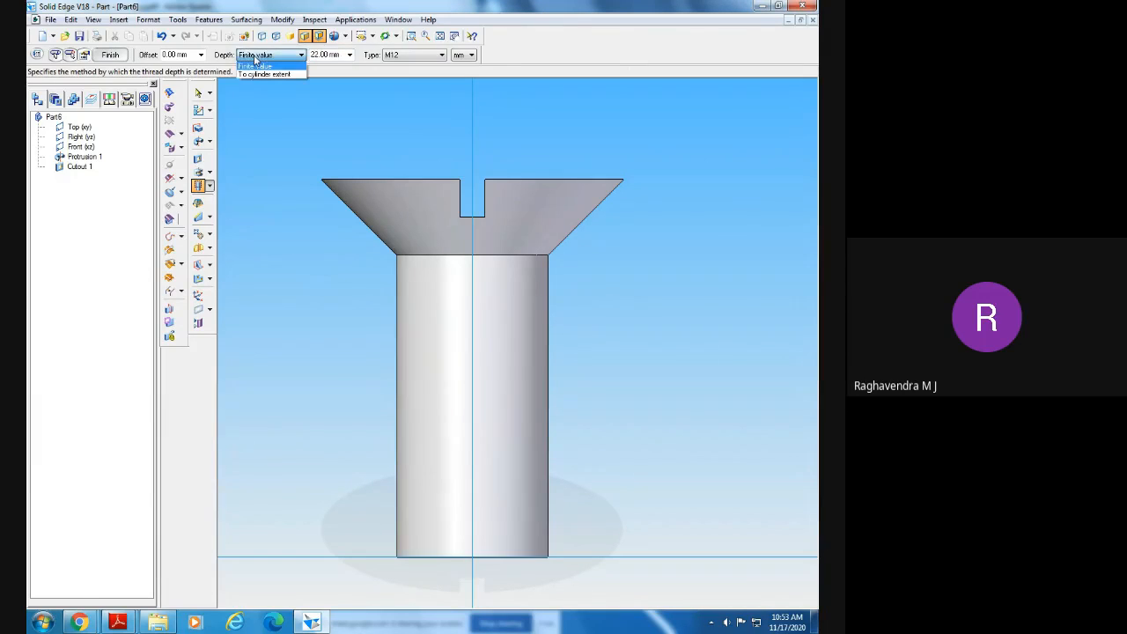
left_click(269, 74)
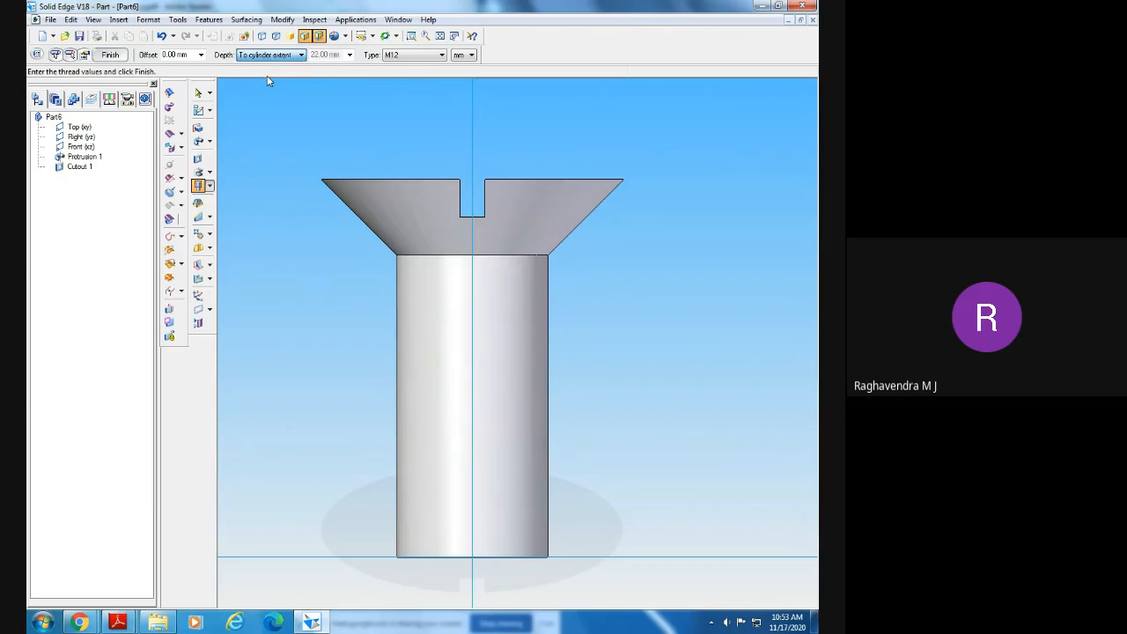
- Try a finite thread depth of 24 mm and restore the To cylinder extent option
left_click(280, 55)
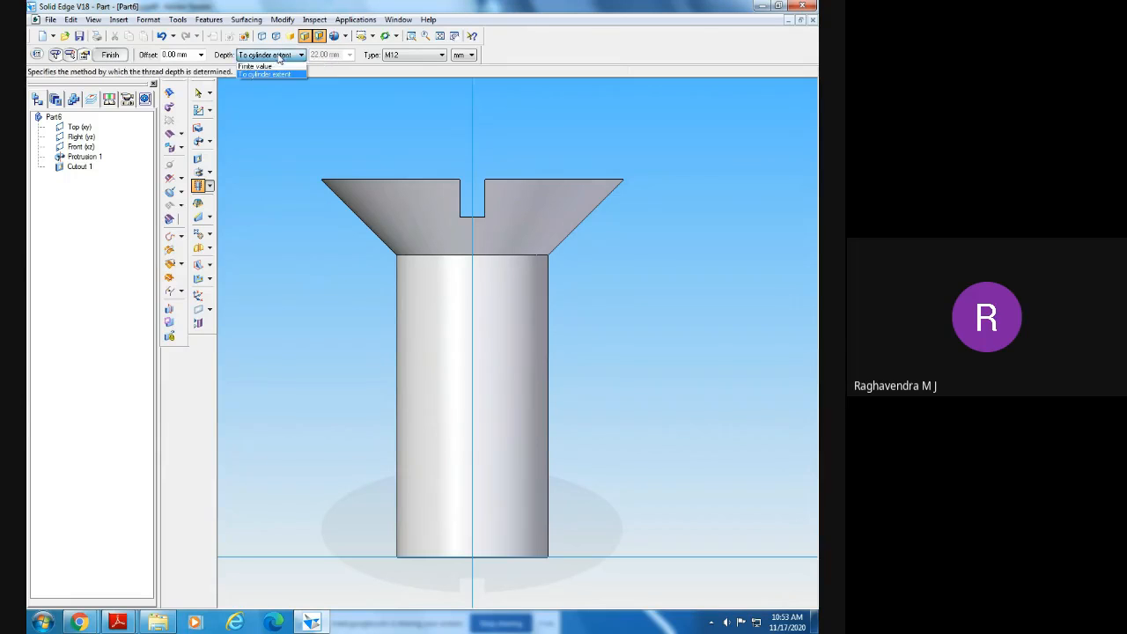
left_click(264, 66)
left_click(280, 54)
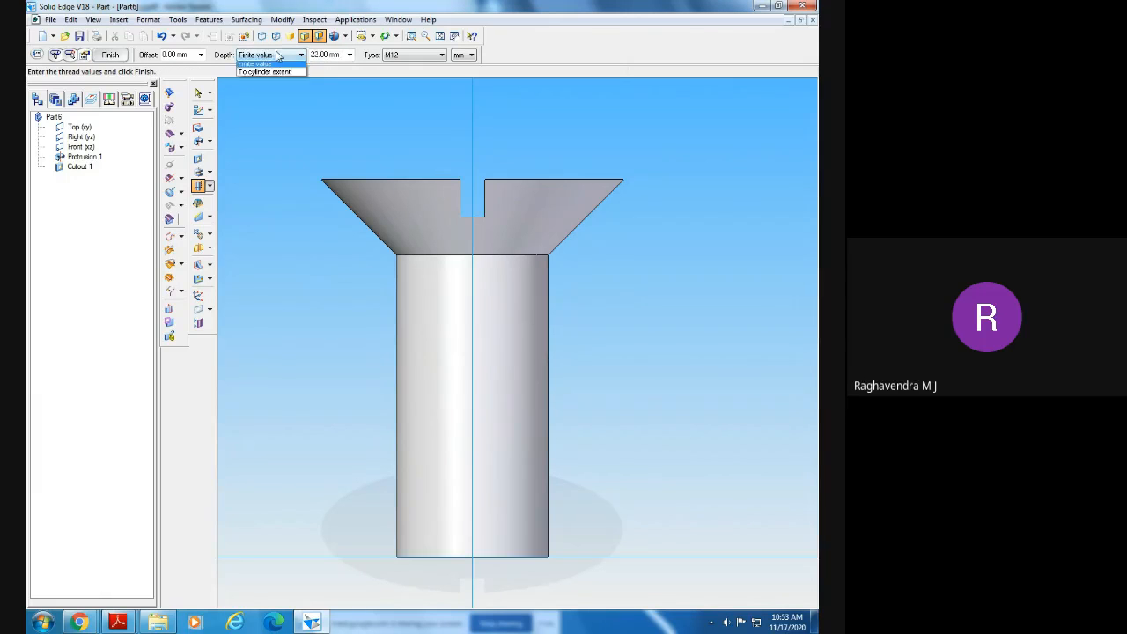
left_click(325, 54)
left_click(349, 55)
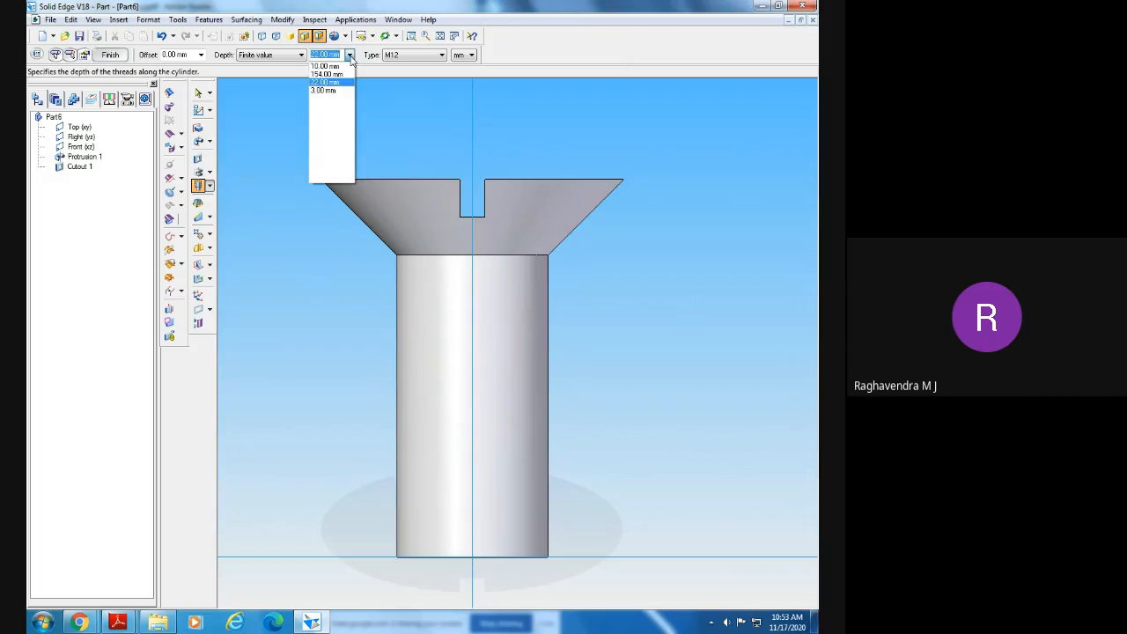
type("24")
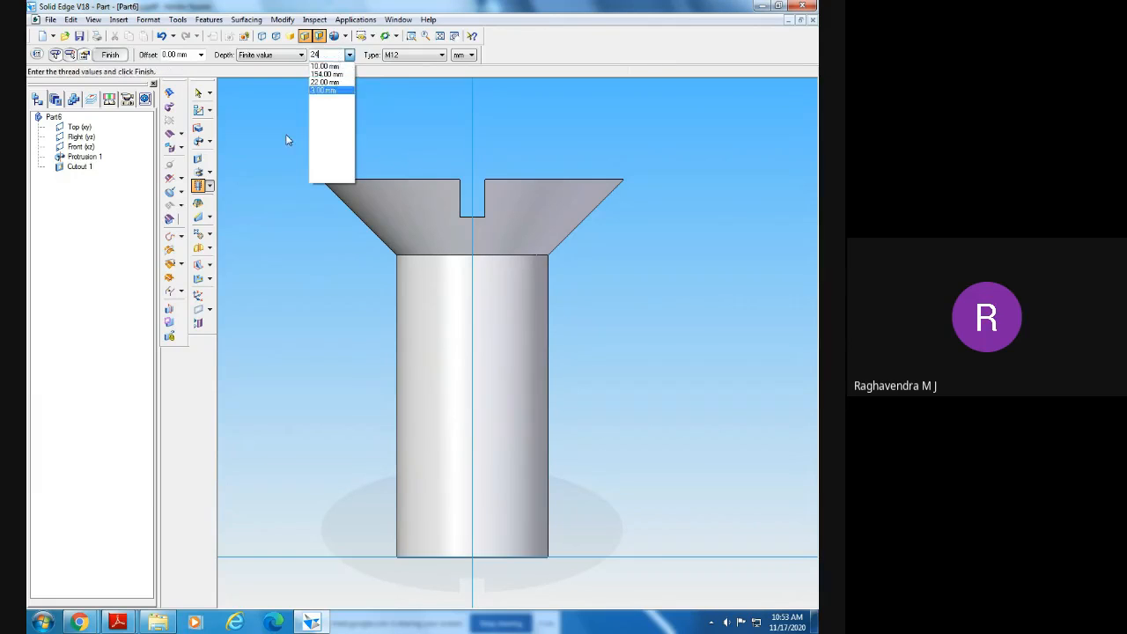
left_click(286, 134)
left_click(271, 57)
left_click(275, 75)
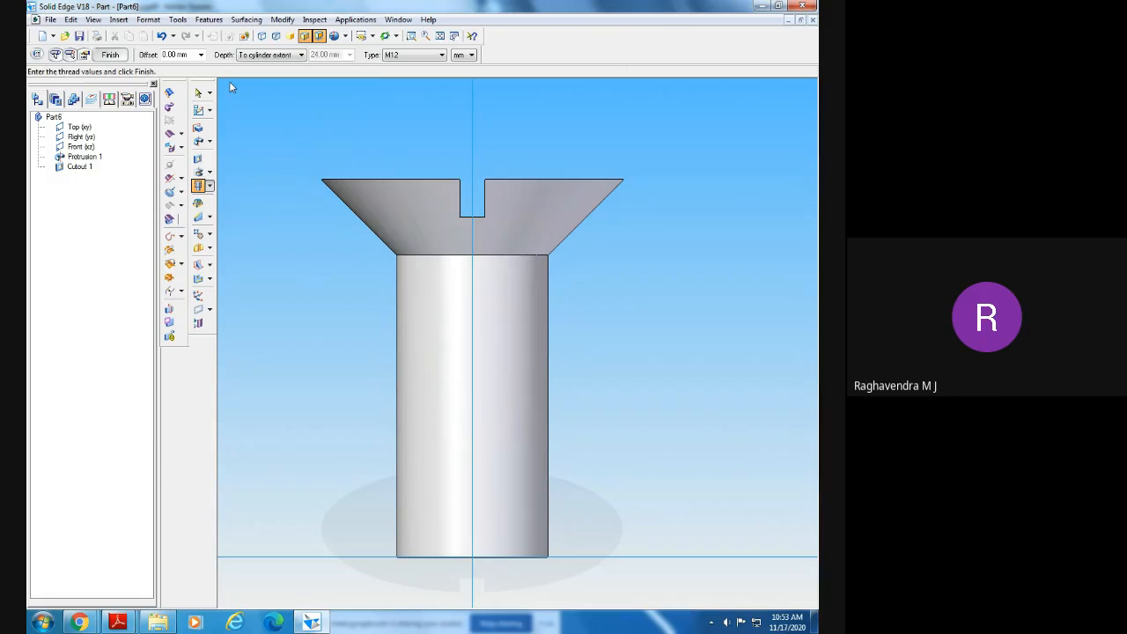
- Finish the M12 thread over the full length of the shank and leave the Thread command
left_click(110, 55)
left_click(110, 55)
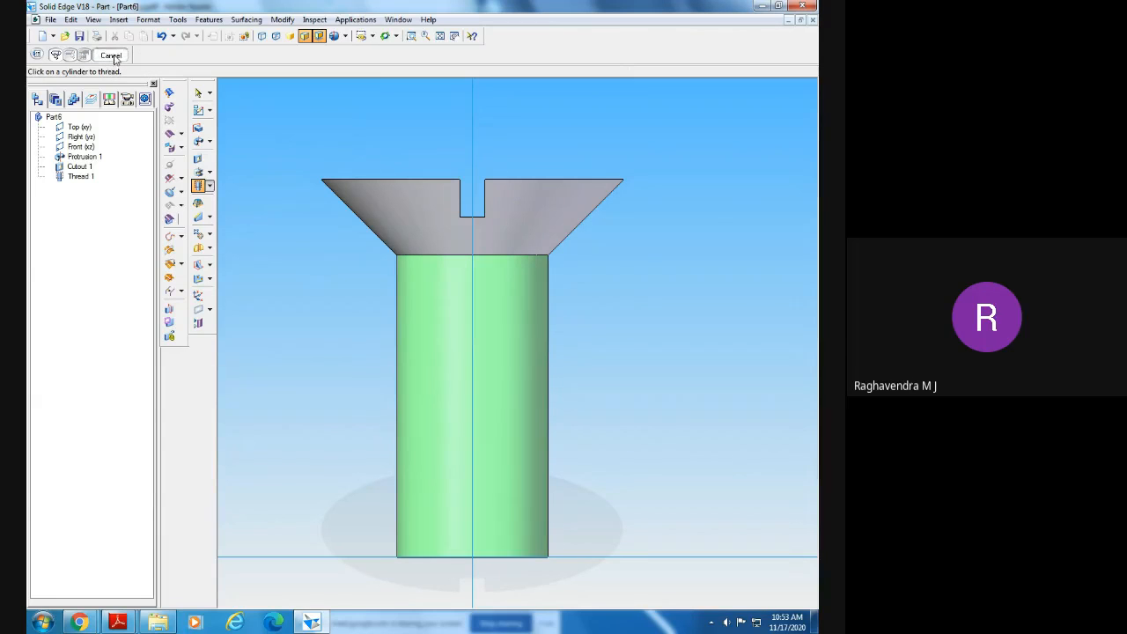
middle_click_drag(673, 361, 736, 354)
- Look for the thread display option and review the view format's rendering, lights, background and reflection box settings
left_click(180, 21)
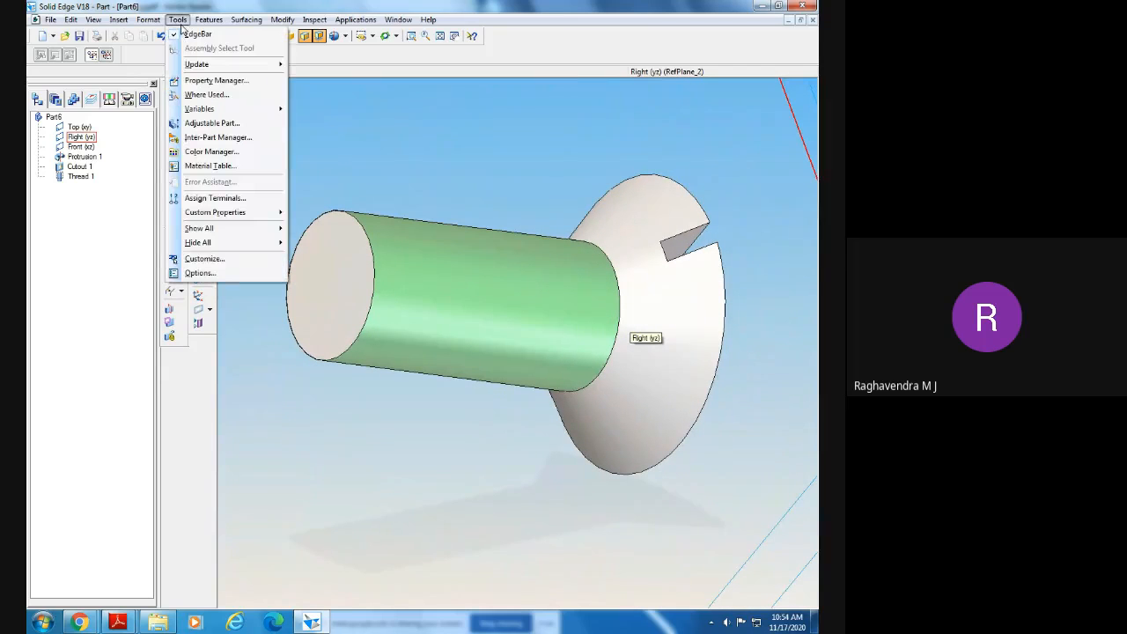
mouse_move(202, 24)
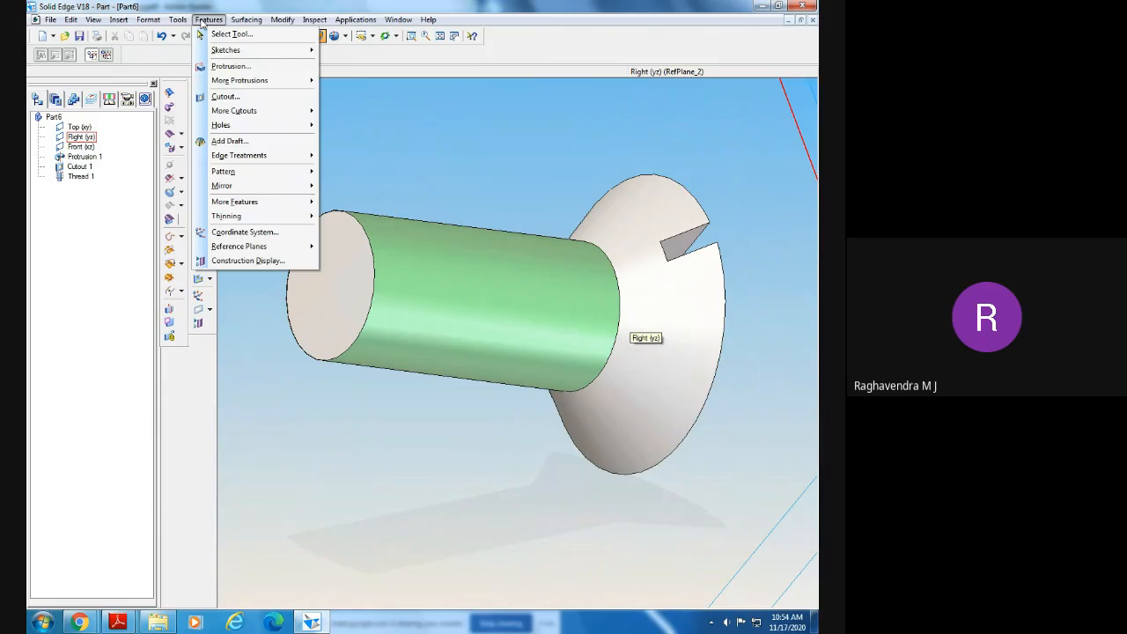
mouse_move(246, 84)
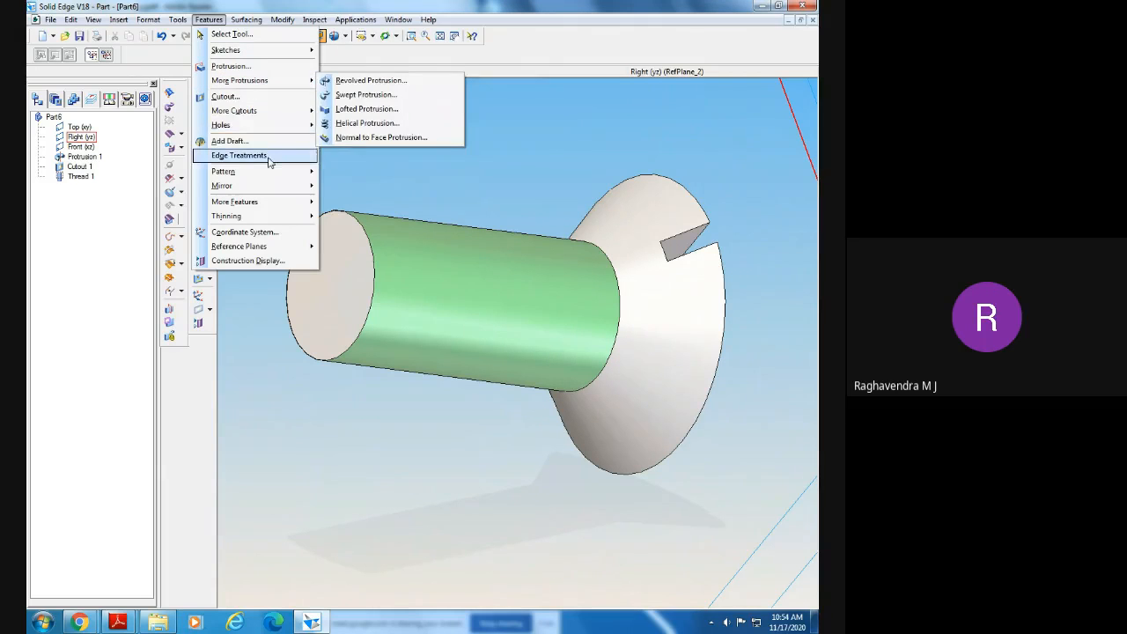
mouse_move(244, 26)
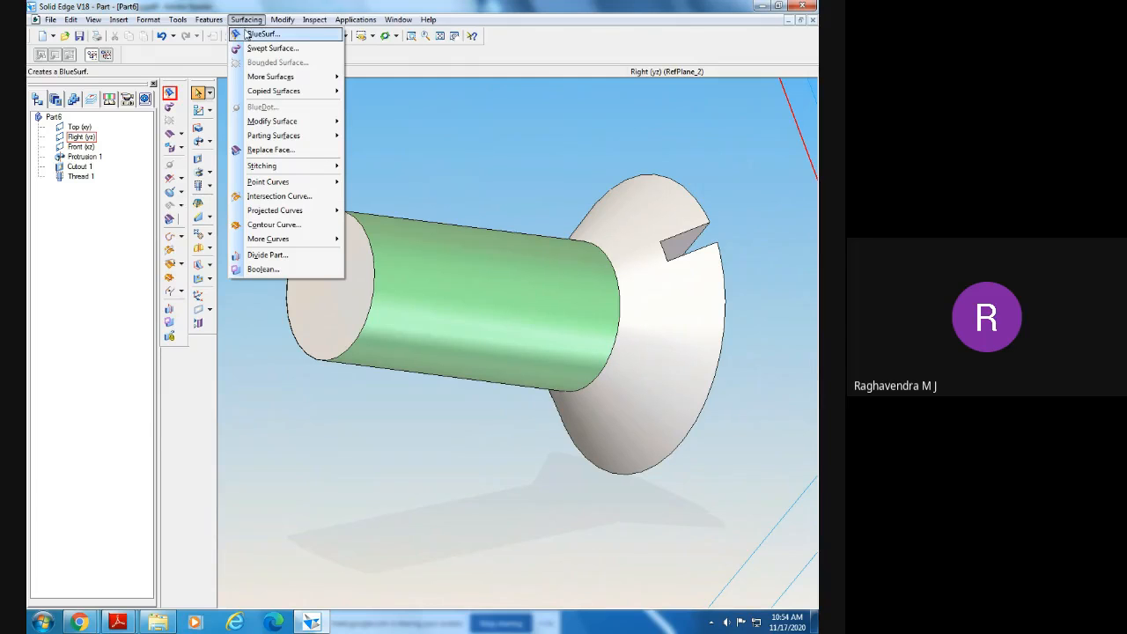
mouse_move(287, 25)
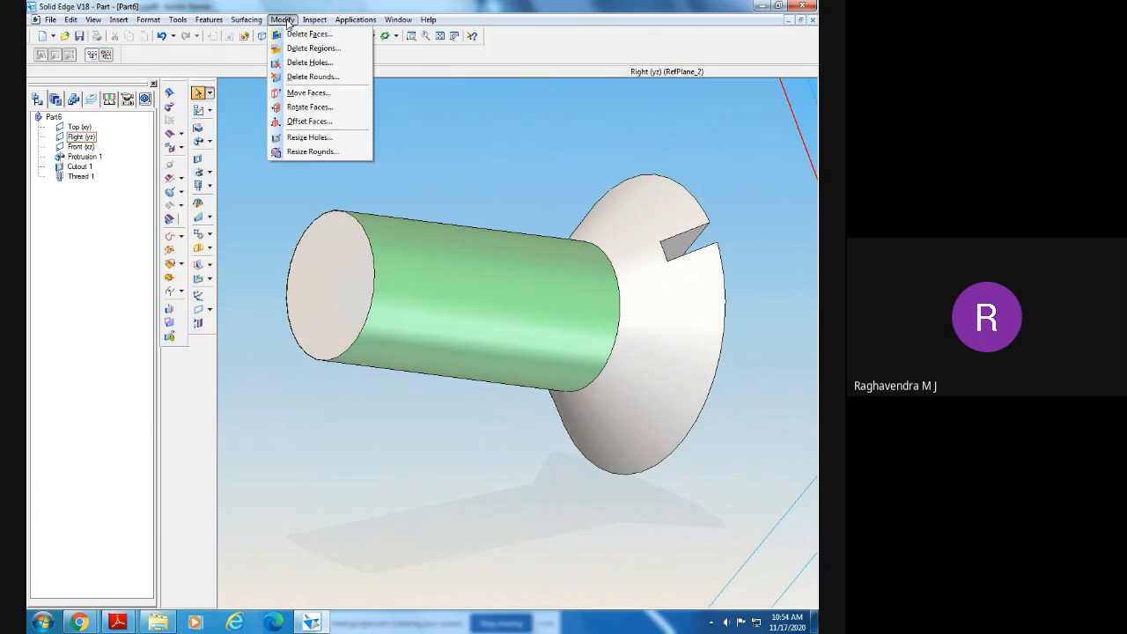
mouse_move(70, 25)
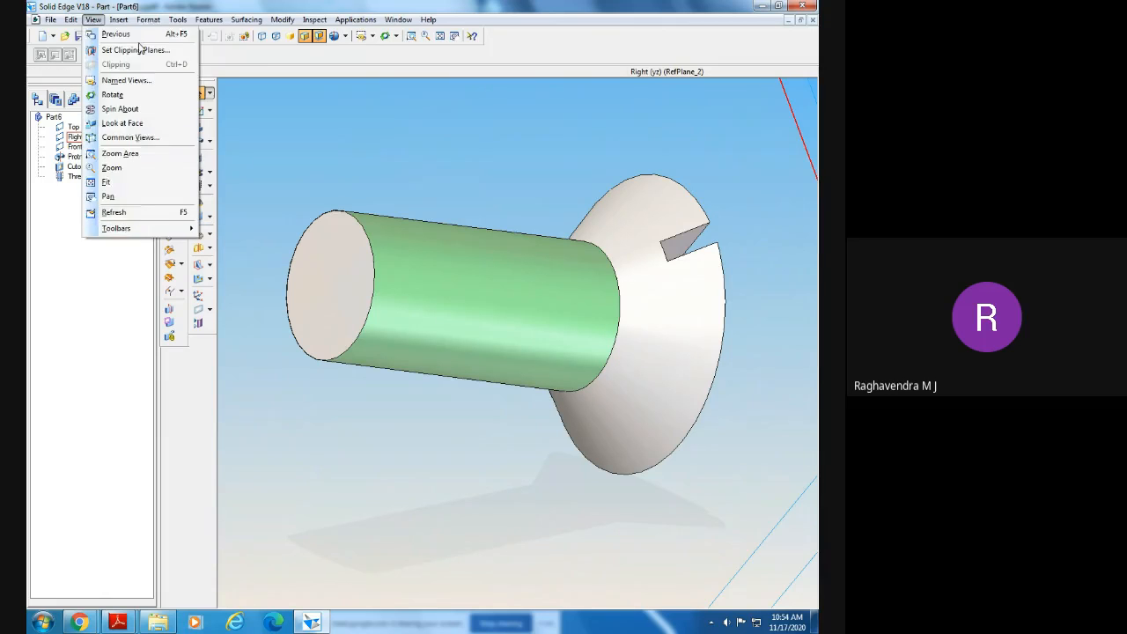
mouse_move(125, 19)
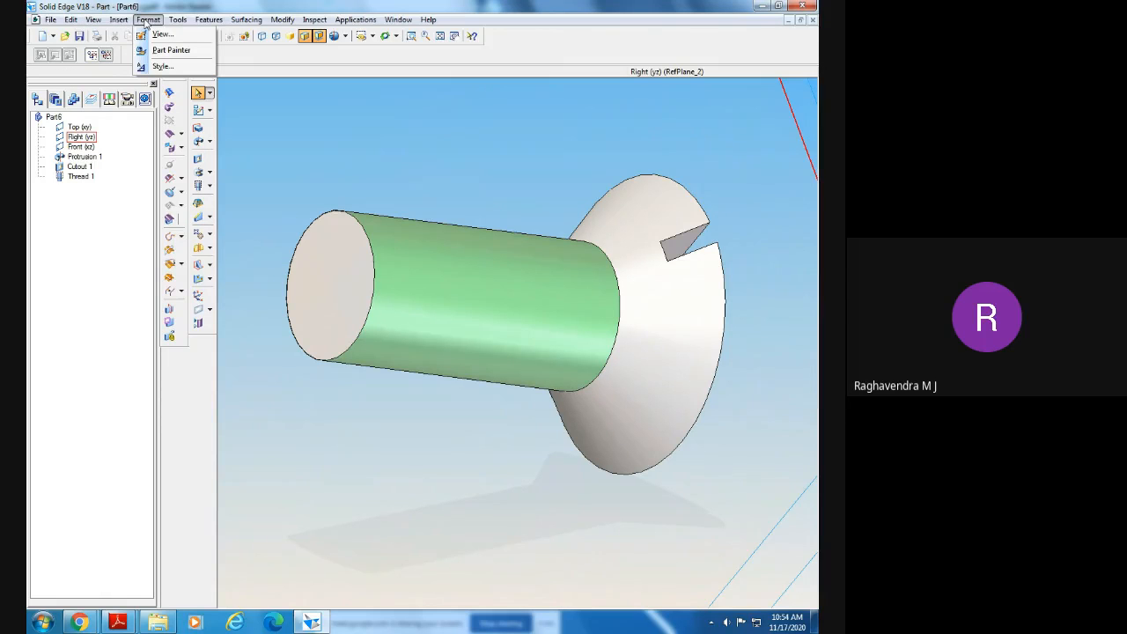
left_click(163, 35)
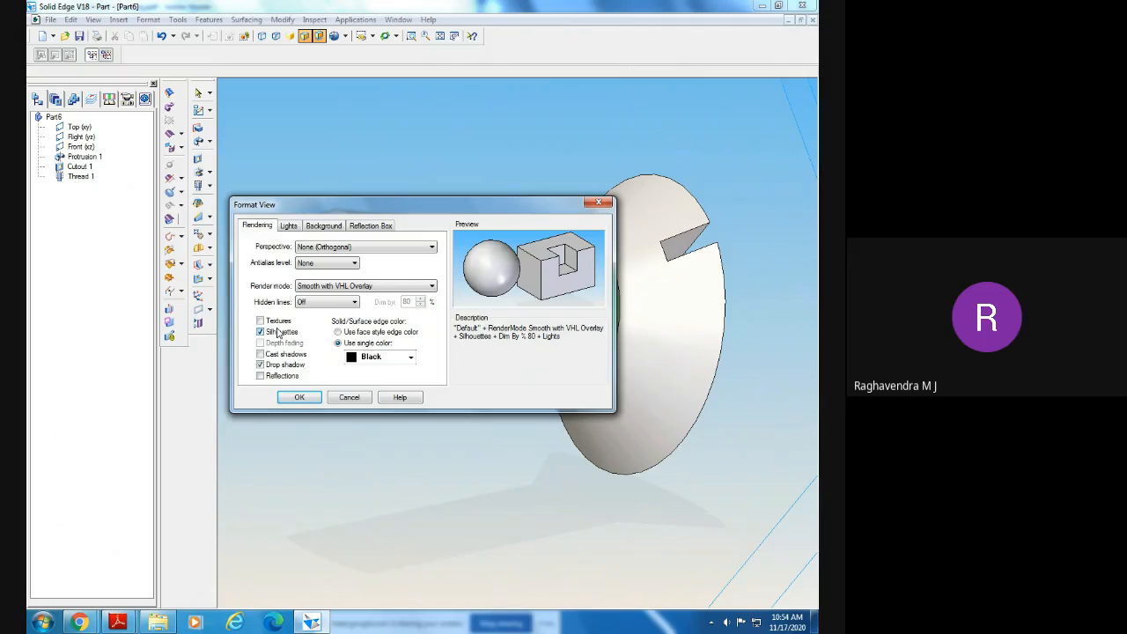
left_click(292, 228)
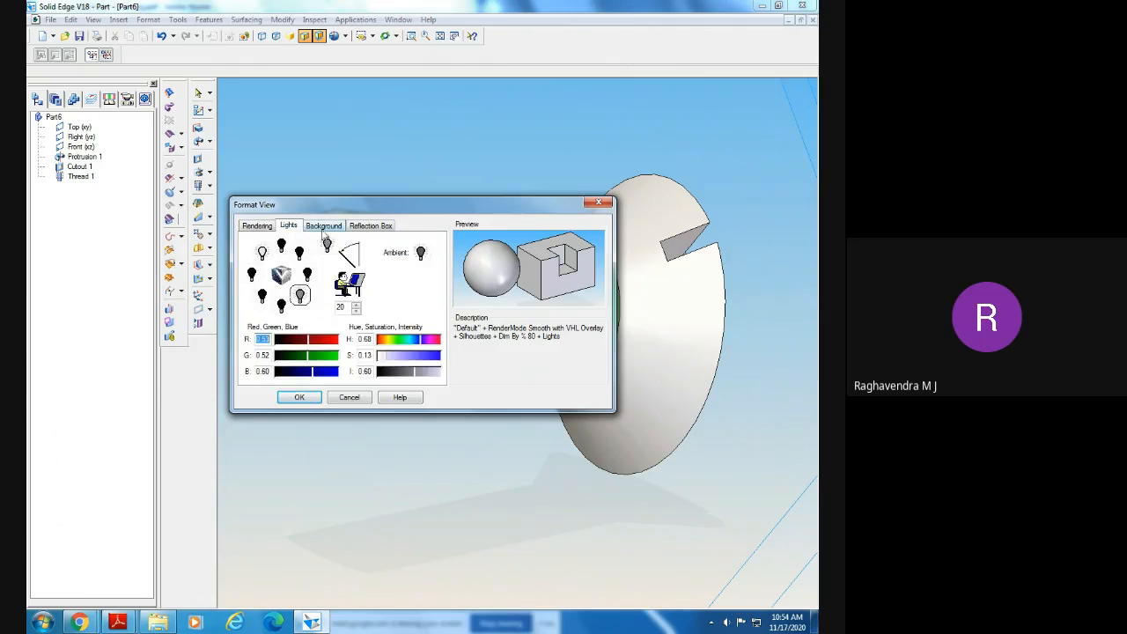
left_click(325, 227)
left_click(370, 228)
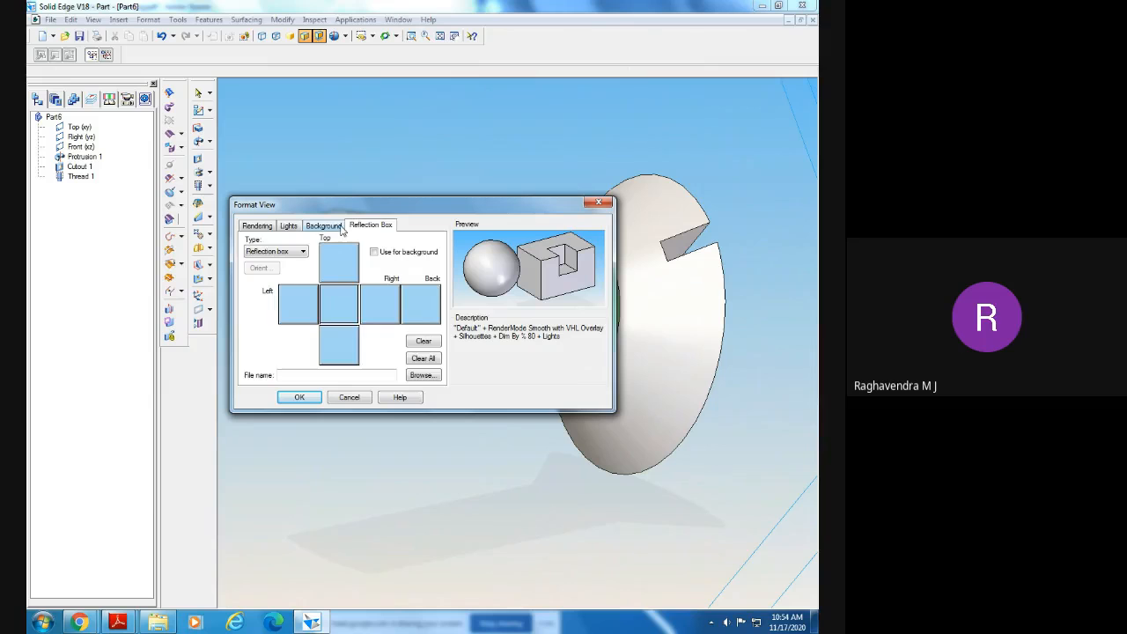
- Try toggling the Silhouettes and Textures rendering options and close the view format settings without applying them
left_click(263, 230)
left_click(284, 332)
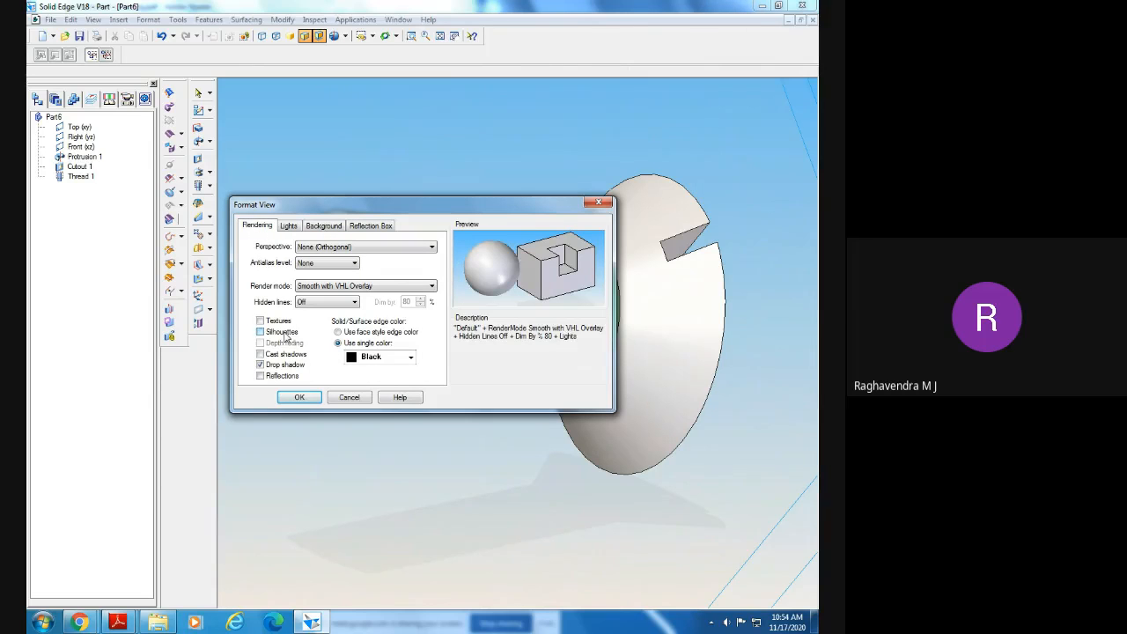
left_click(284, 333)
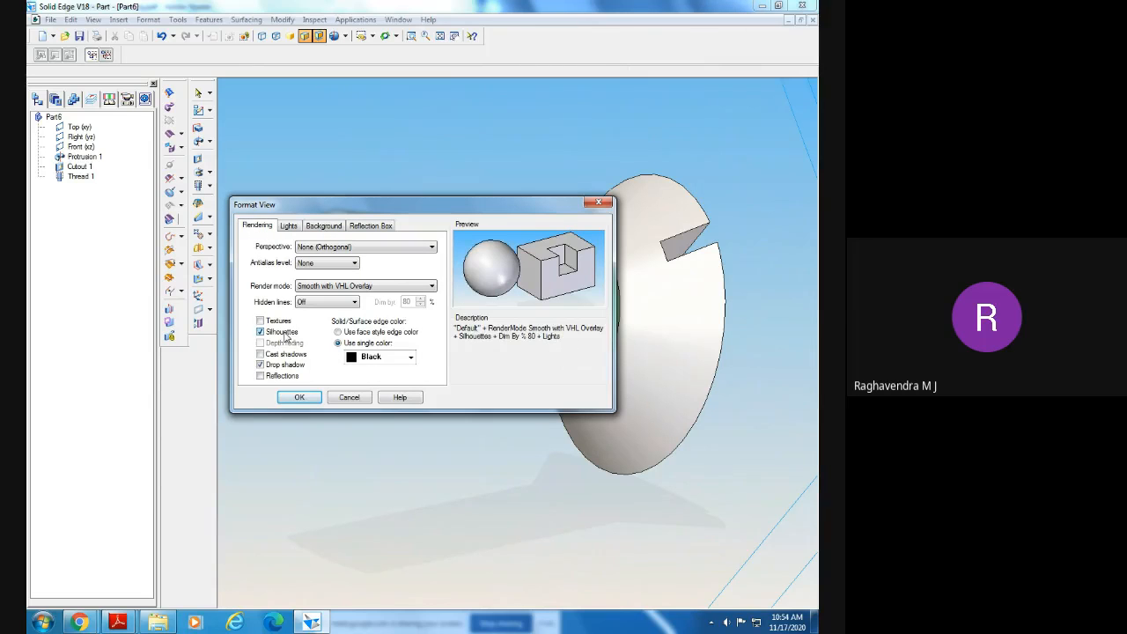
left_click(261, 321)
left_click(596, 205)
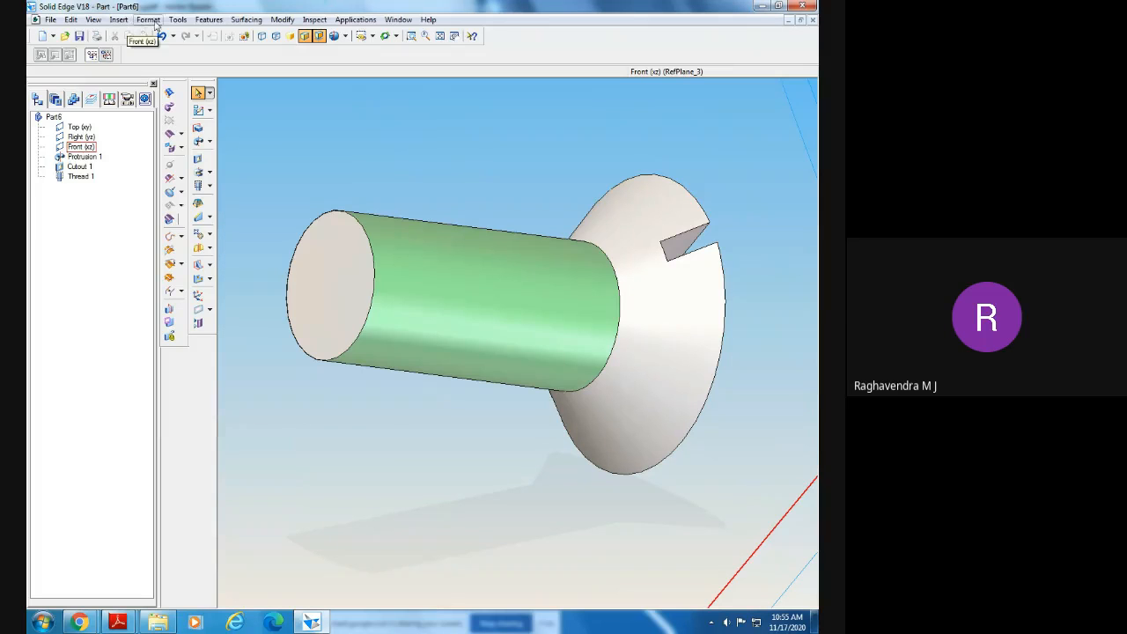
- Turn on Textures in the view's rendering settings and apply the change to show the shank's threads
left_click(148, 19)
left_click(156, 39)
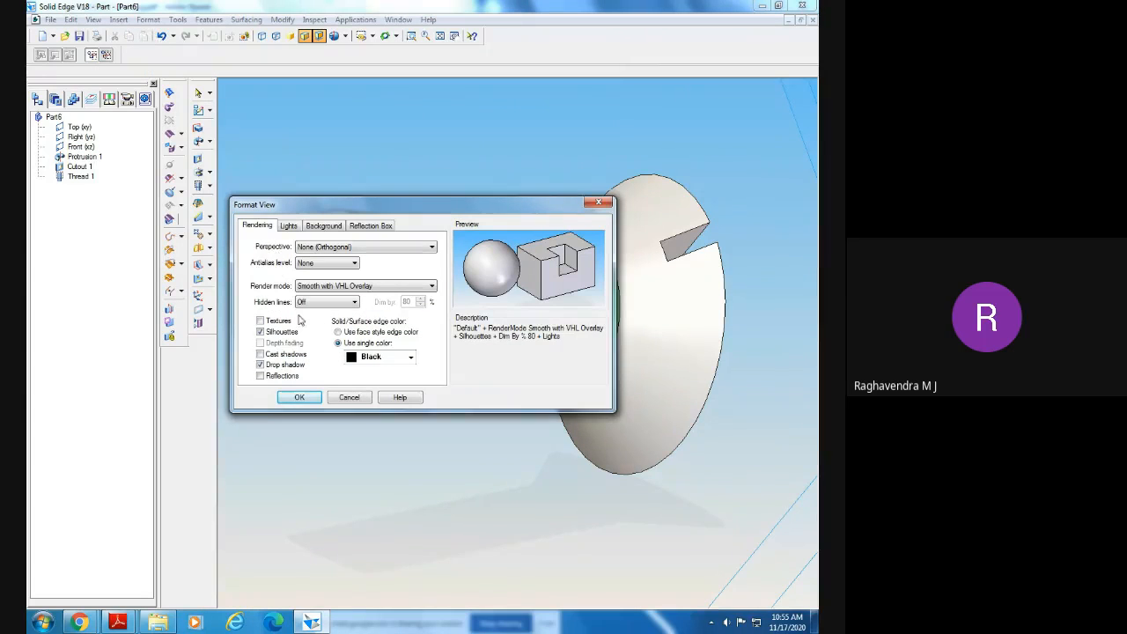
left_click(261, 321)
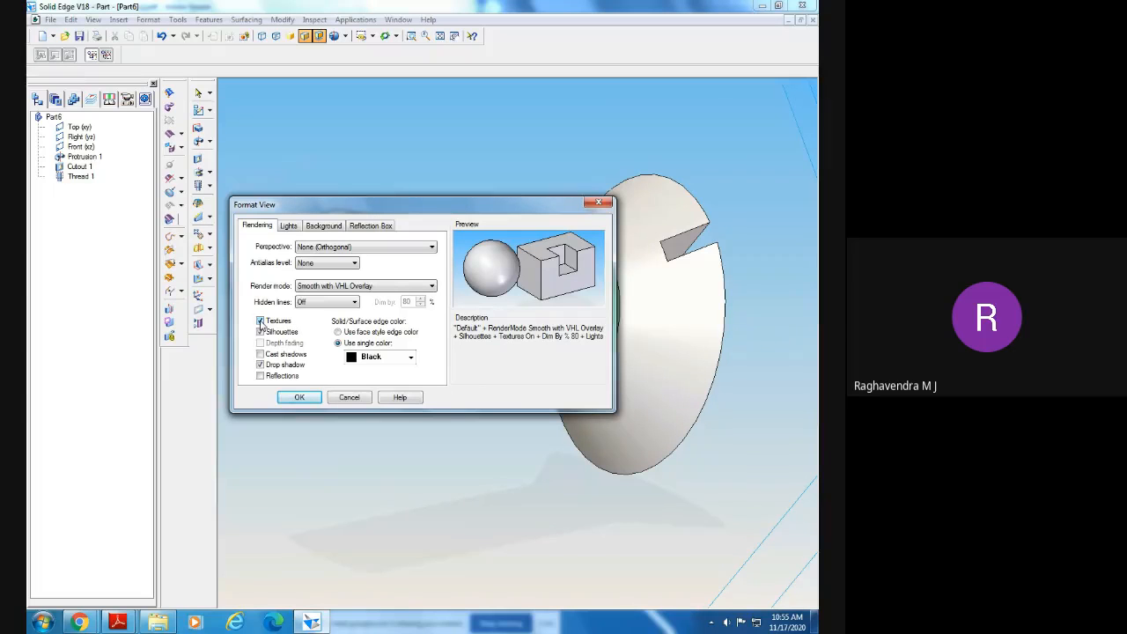
left_click(299, 397)
left_click(379, 456)
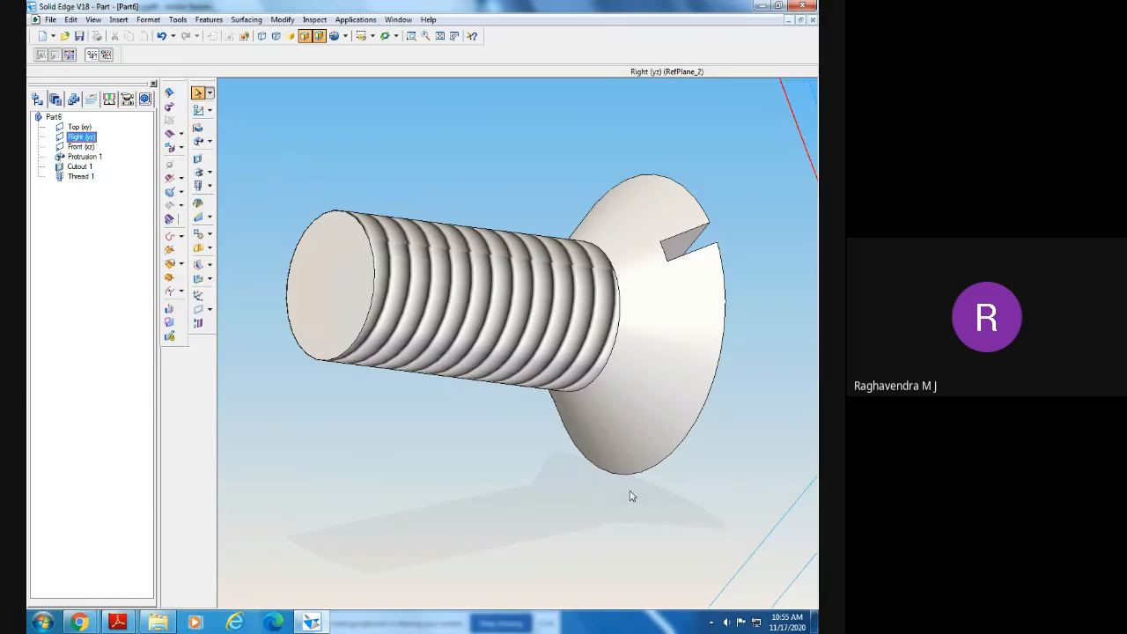
- Inspect the threaded shank and slotted head up close from several angles and fit the whole model in view
middle_click_drag(630, 491, 562, 494)
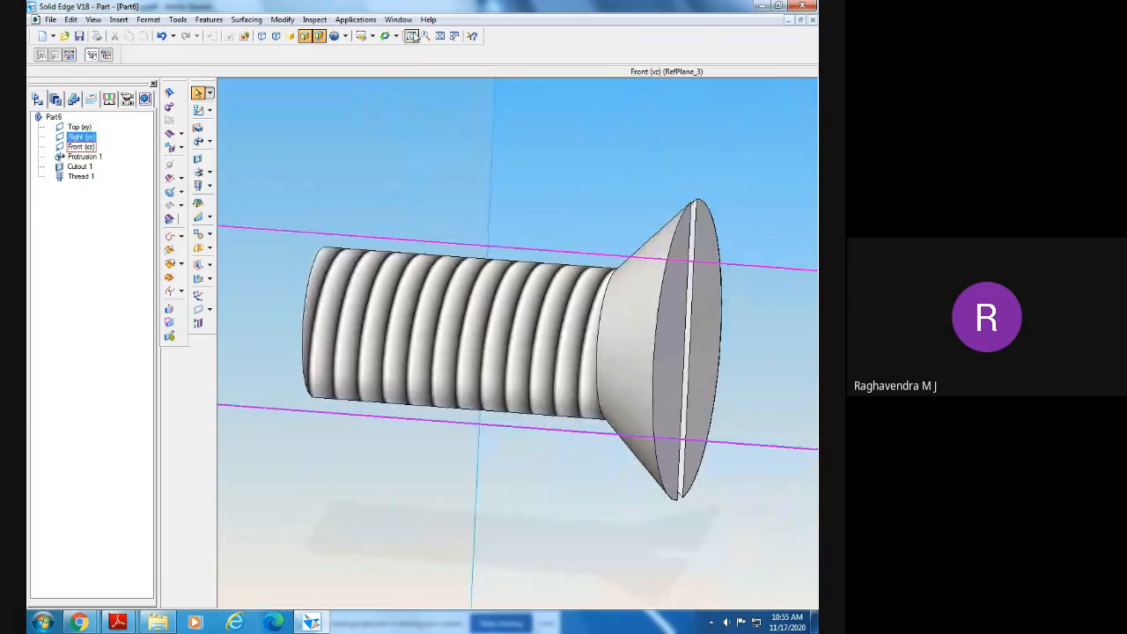
left_click(440, 37)
middle_click_drag(457, 437, 496, 458)
left_click(411, 35)
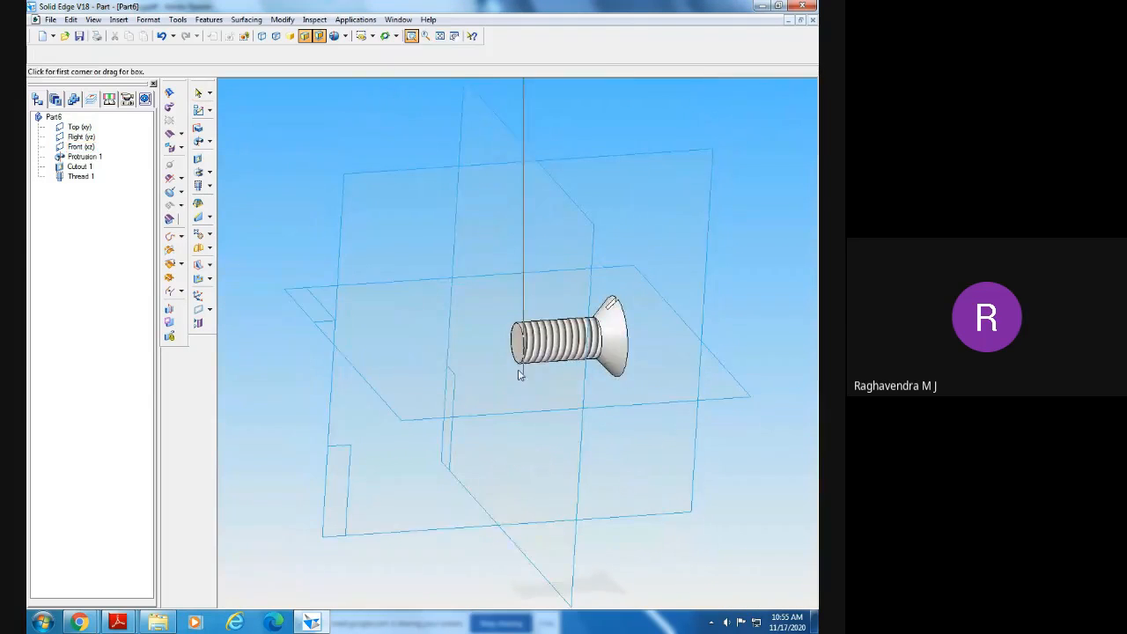
left_click_drag(487, 298, 645, 431)
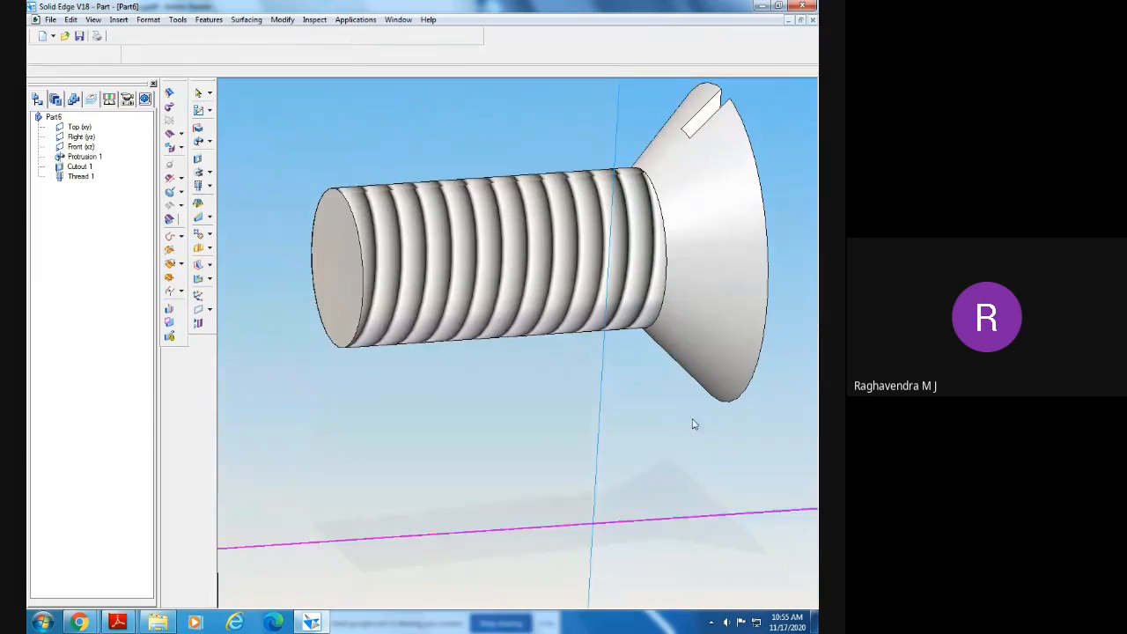
middle_click_drag(645, 427, 678, 551)
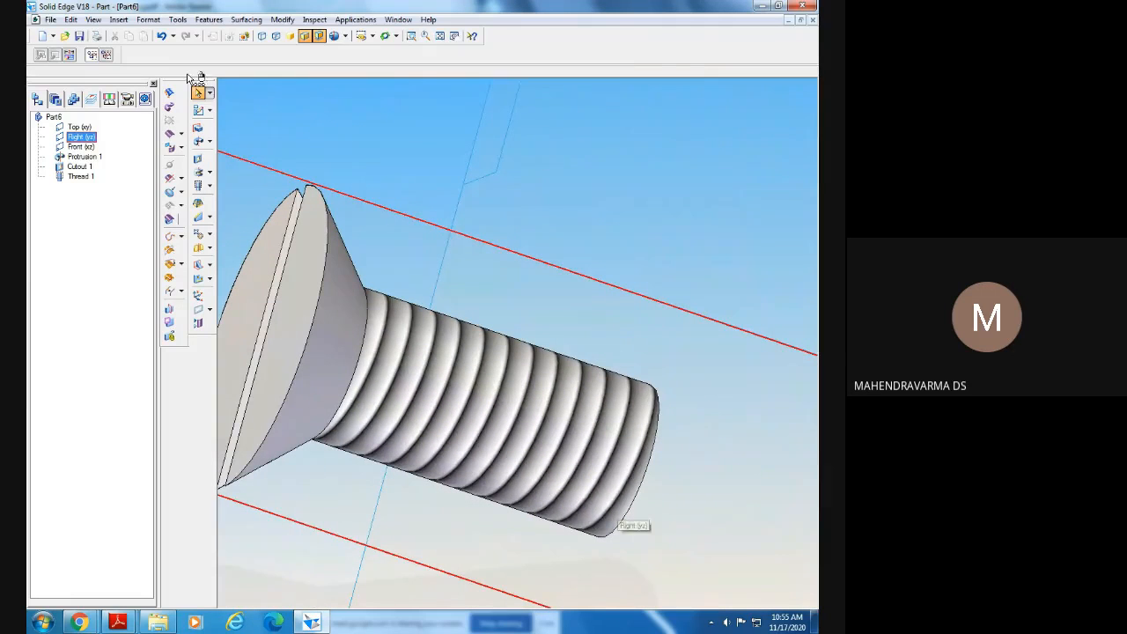
left_click(439, 36)
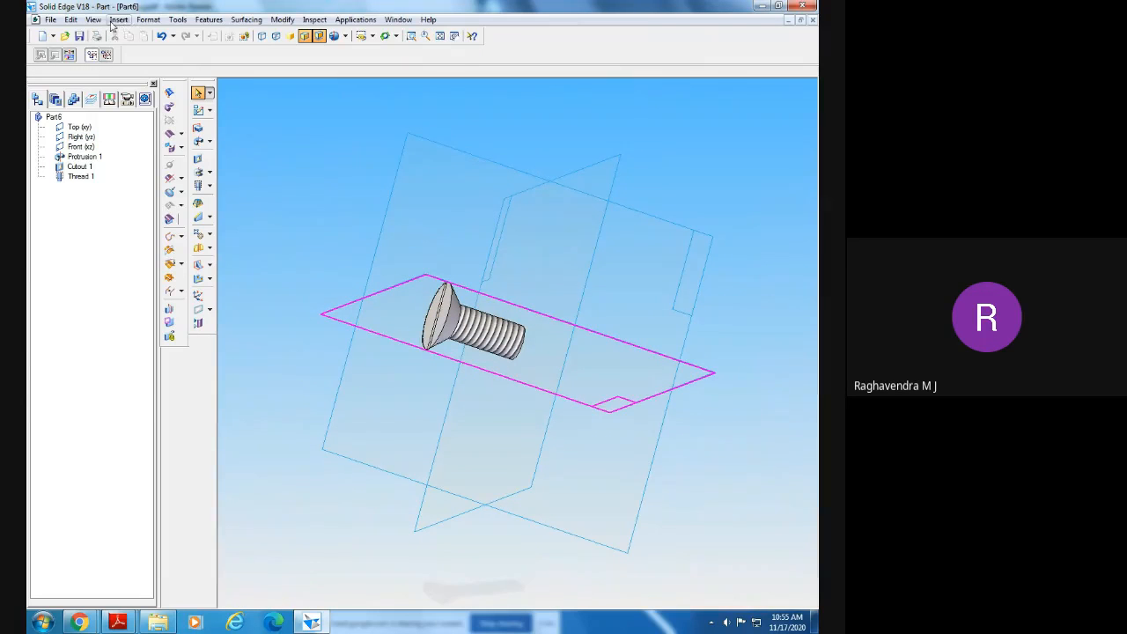
- Review the Textures rendering option and the lights in the view format settings, then examine the threaded shank from another angle
left_click(148, 19)
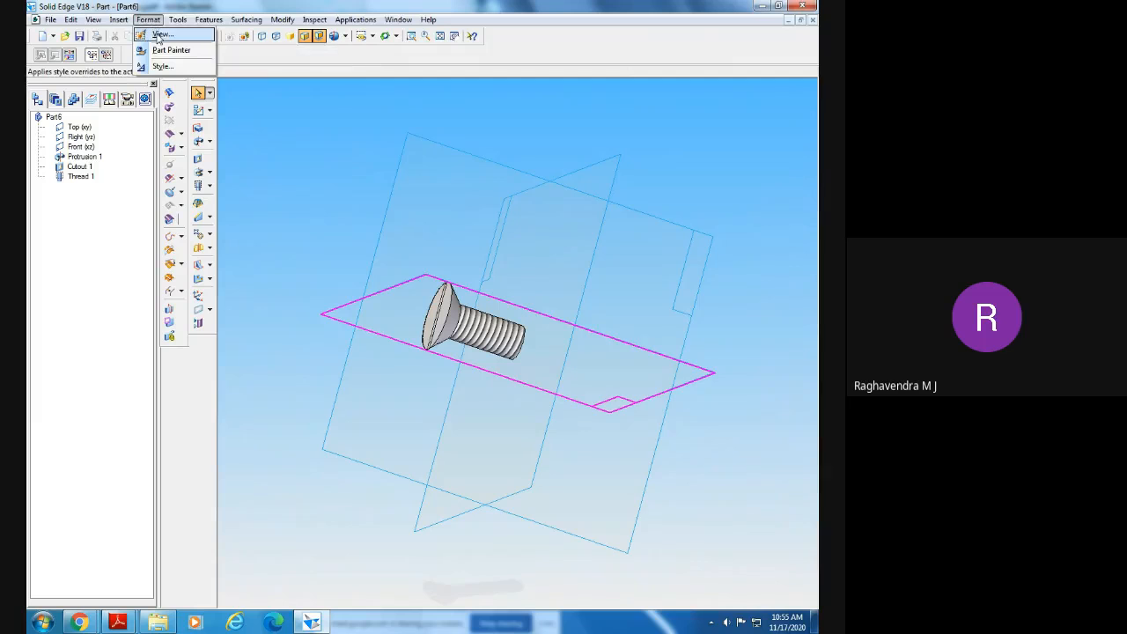
left_click(159, 34)
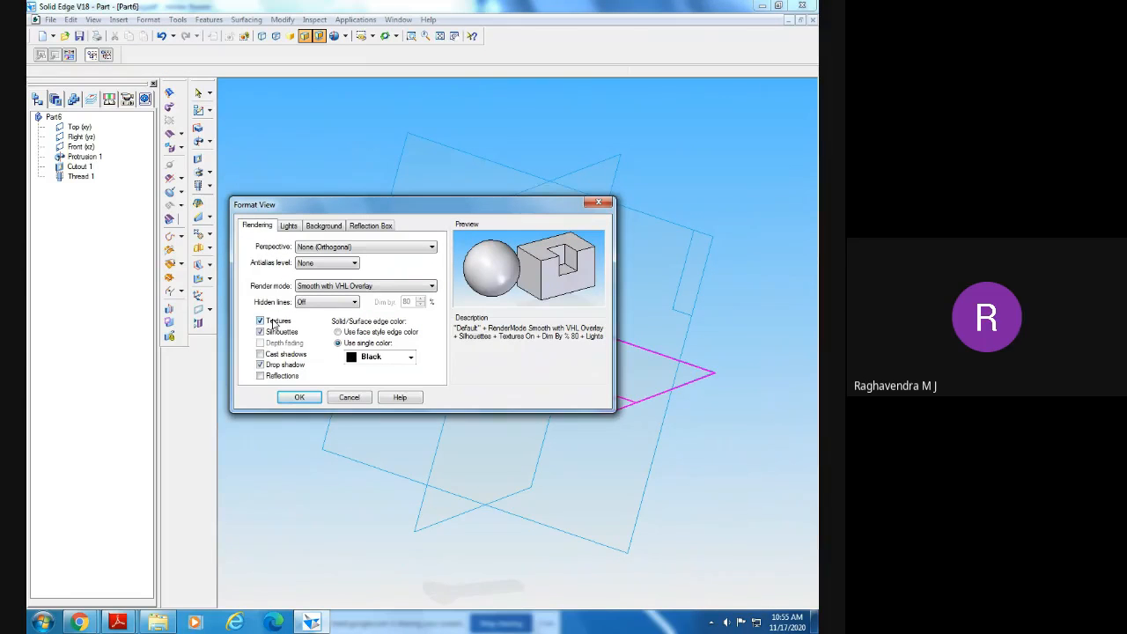
left_click(291, 227)
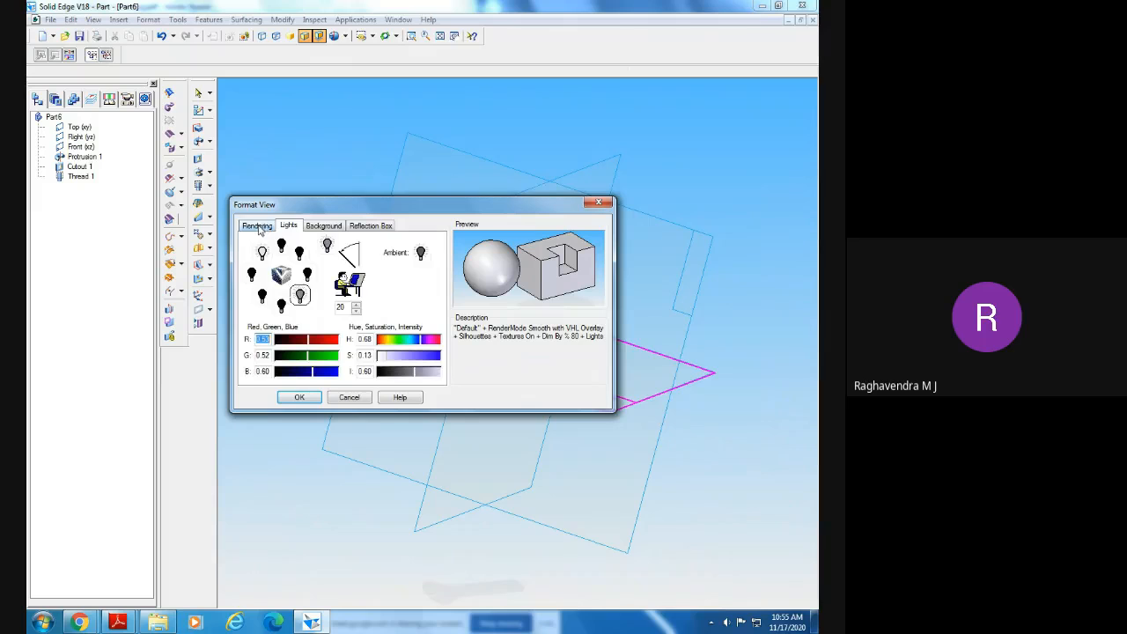
left_click(259, 226)
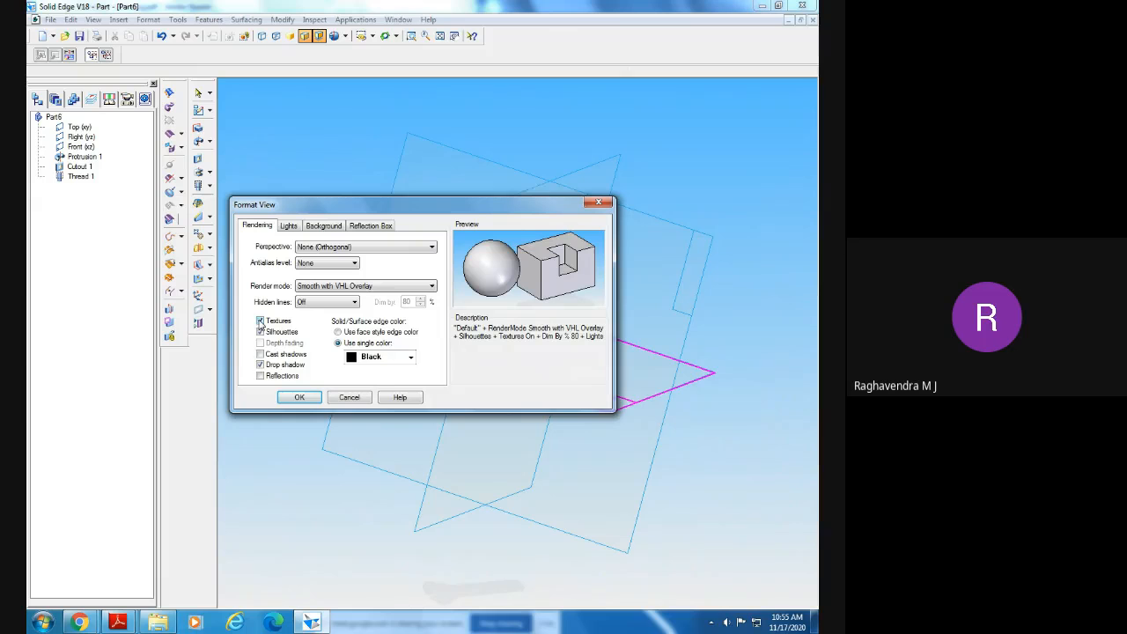
left_click(299, 397)
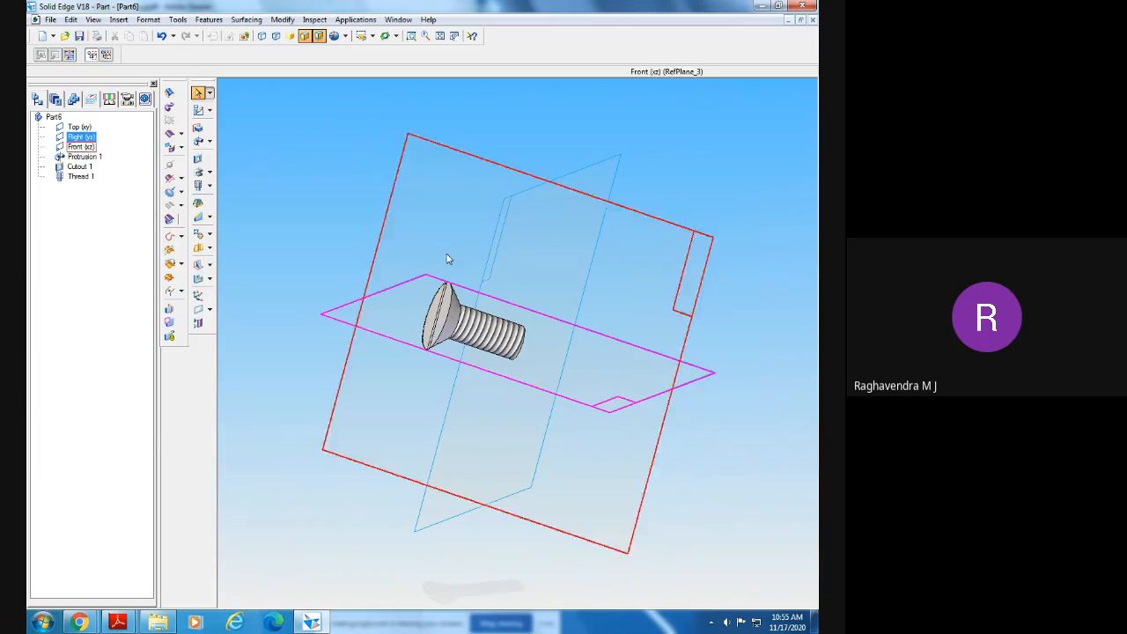
middle_click_drag(530, 383, 502, 394)
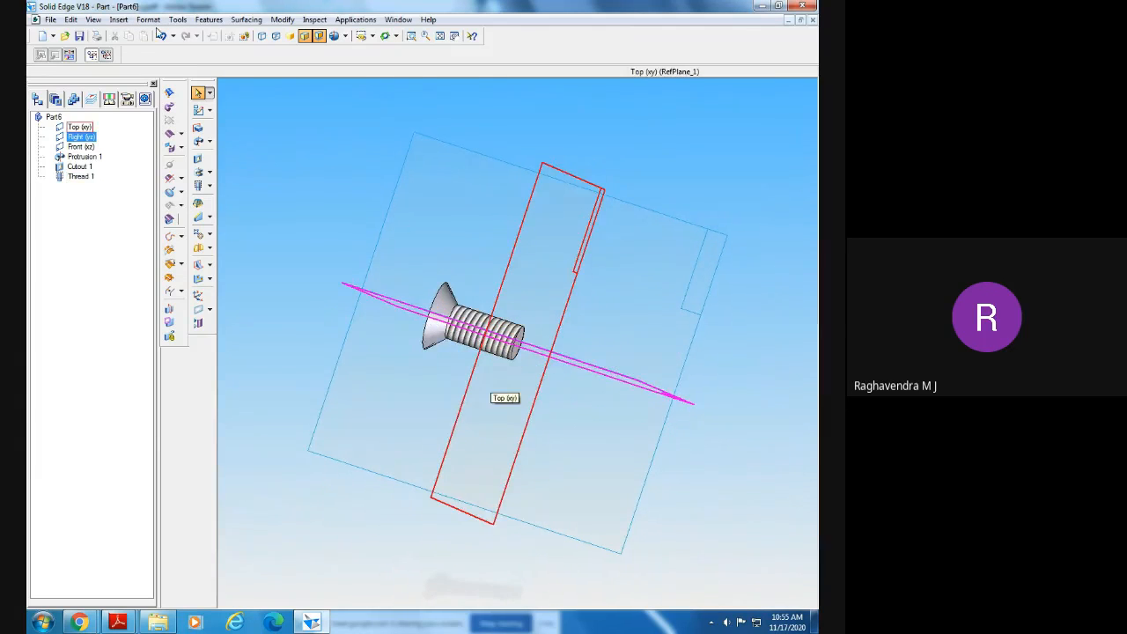
- Turn off Textures in the view's rendering settings and display the whole screw in a fitted isometric view
left_click(177, 20)
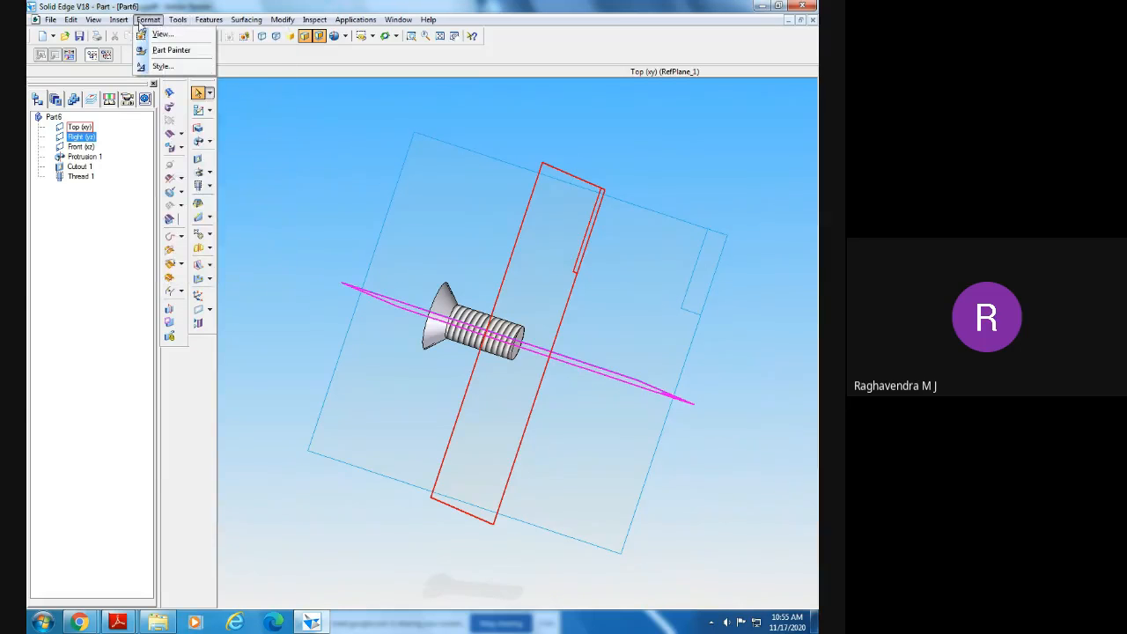
left_click(163, 34)
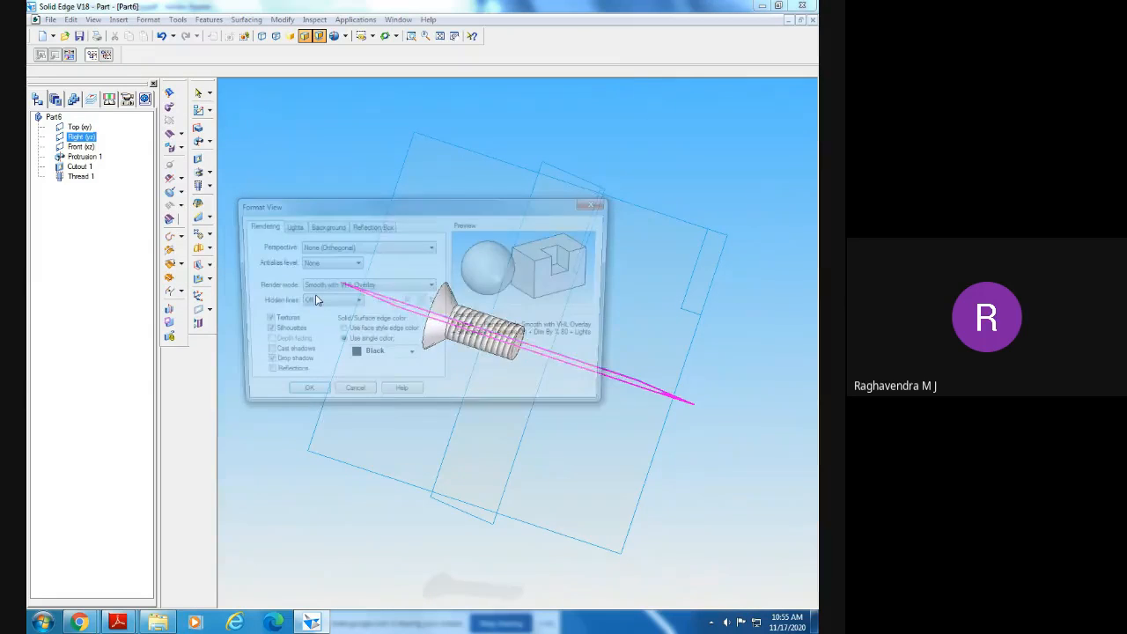
left_click(277, 321)
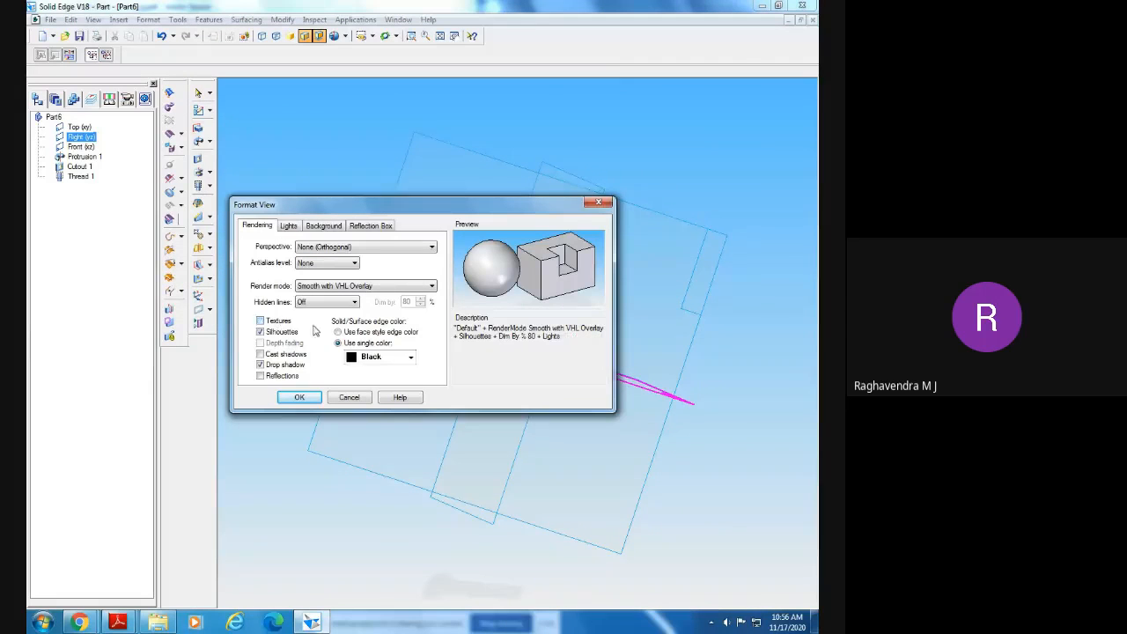
left_click(297, 398)
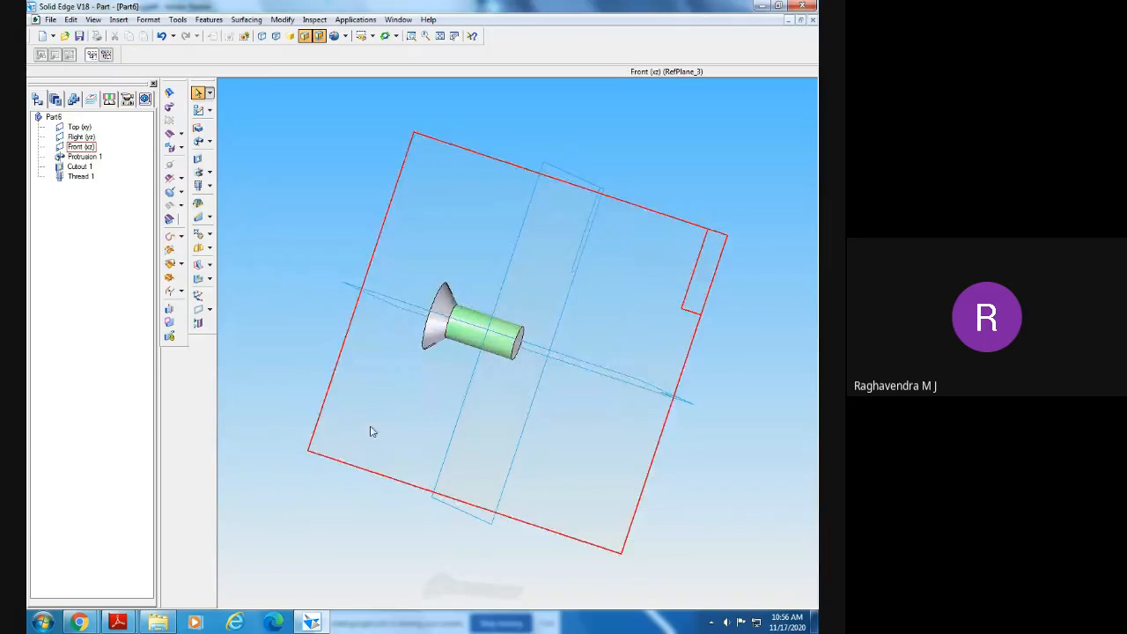
middle_click_drag(372, 433, 599, 221)
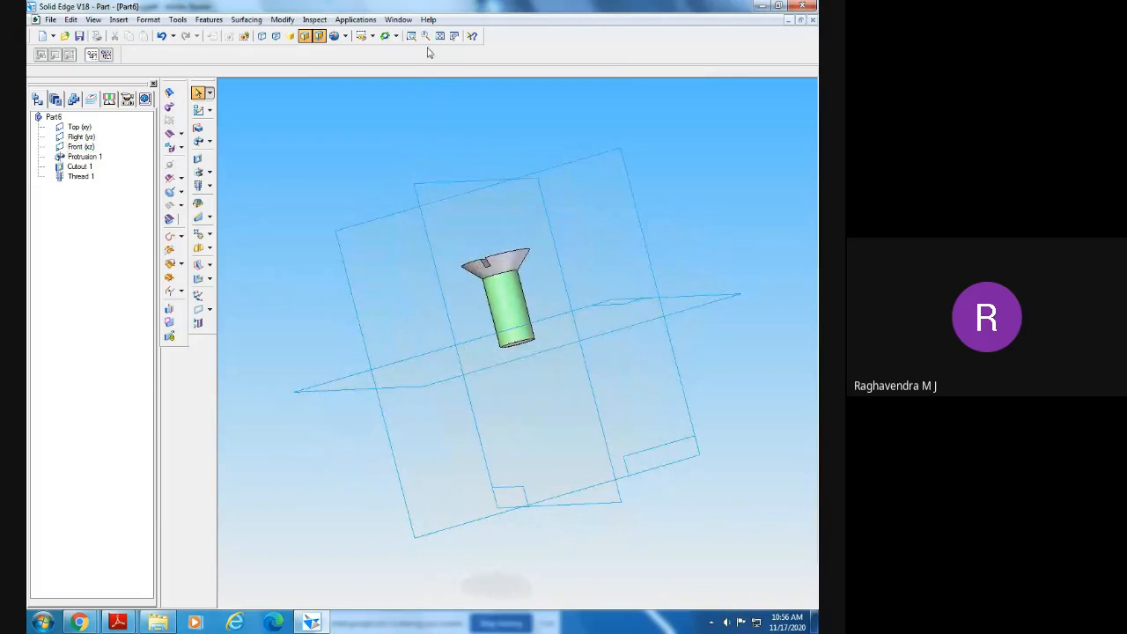
left_click(362, 36)
left_click(365, 76)
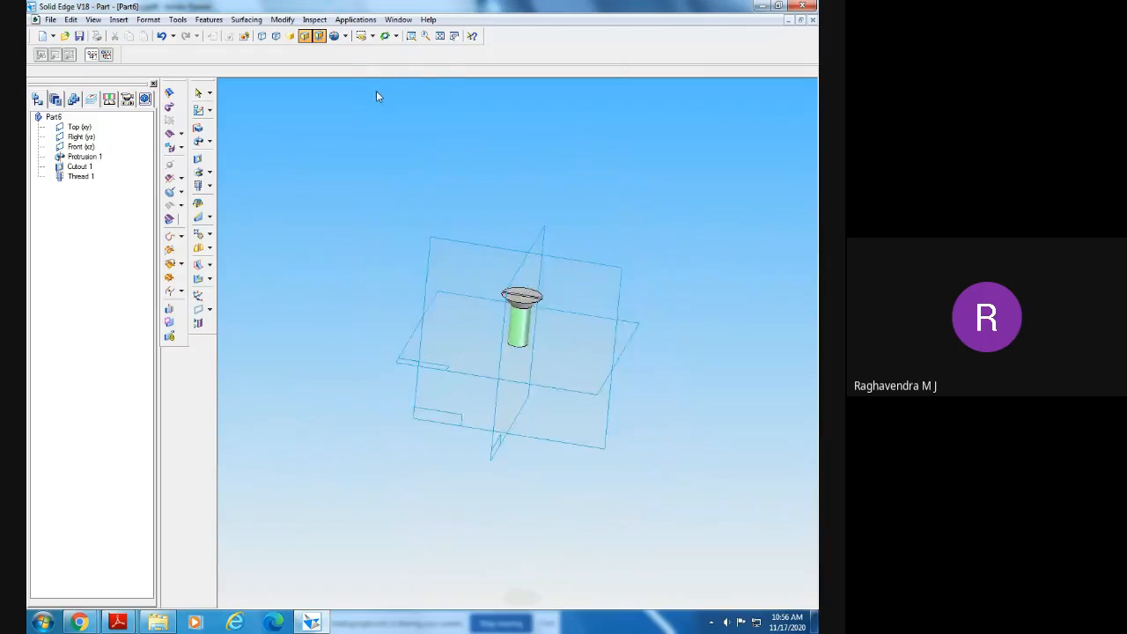
left_click(440, 37)
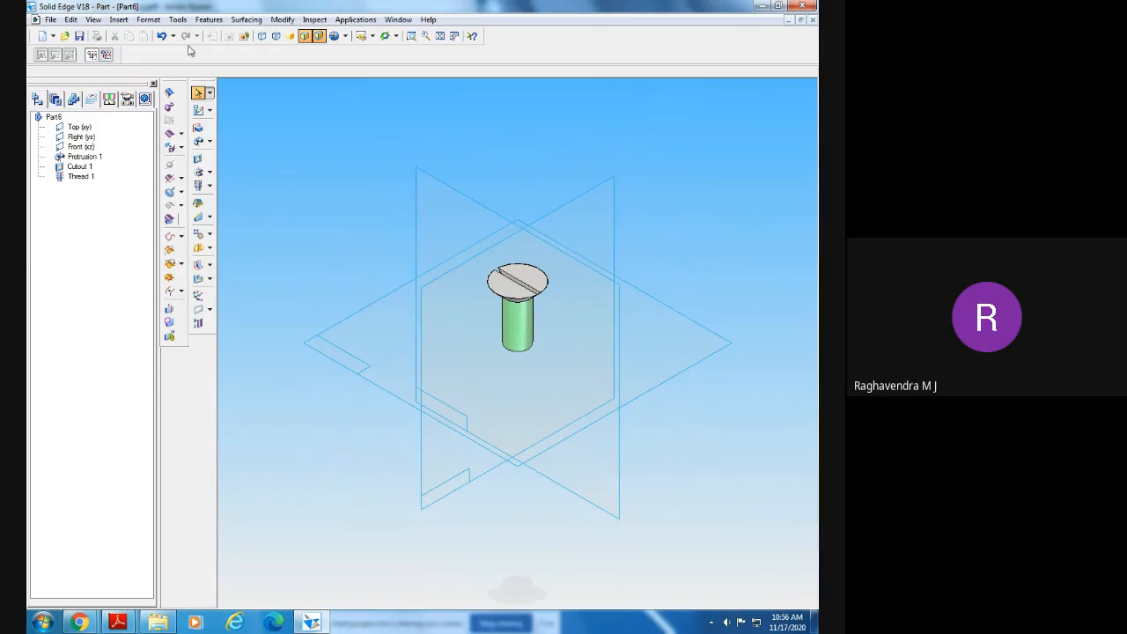
- Turn Textures on and off again in the view's rendering settings, applying each change to compare the shank's thread display
left_click(149, 20)
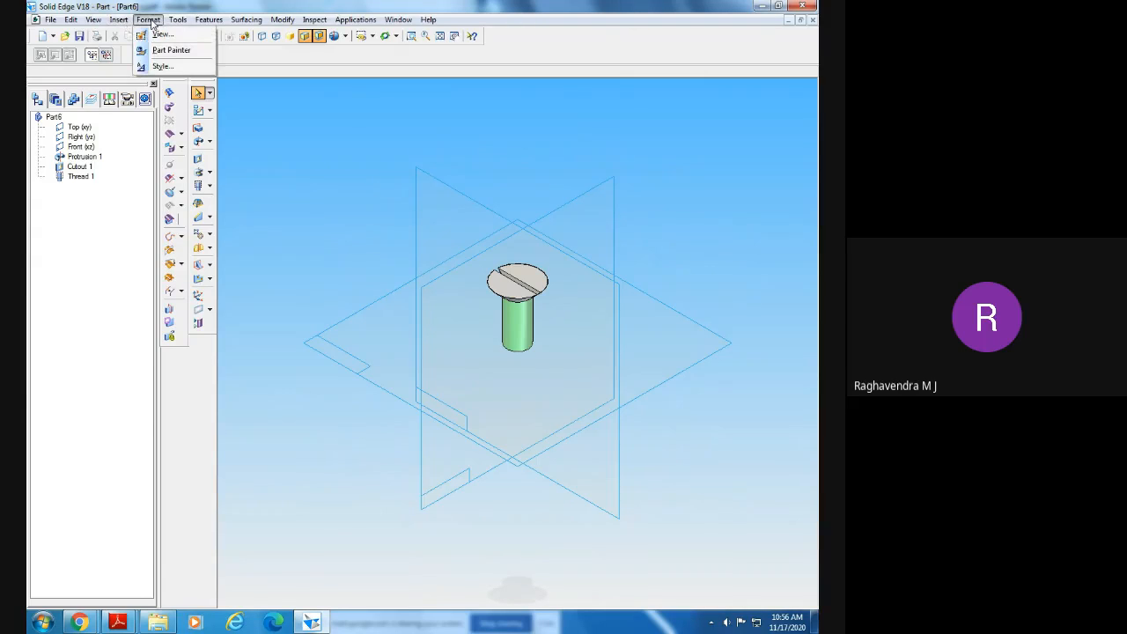
left_click(163, 33)
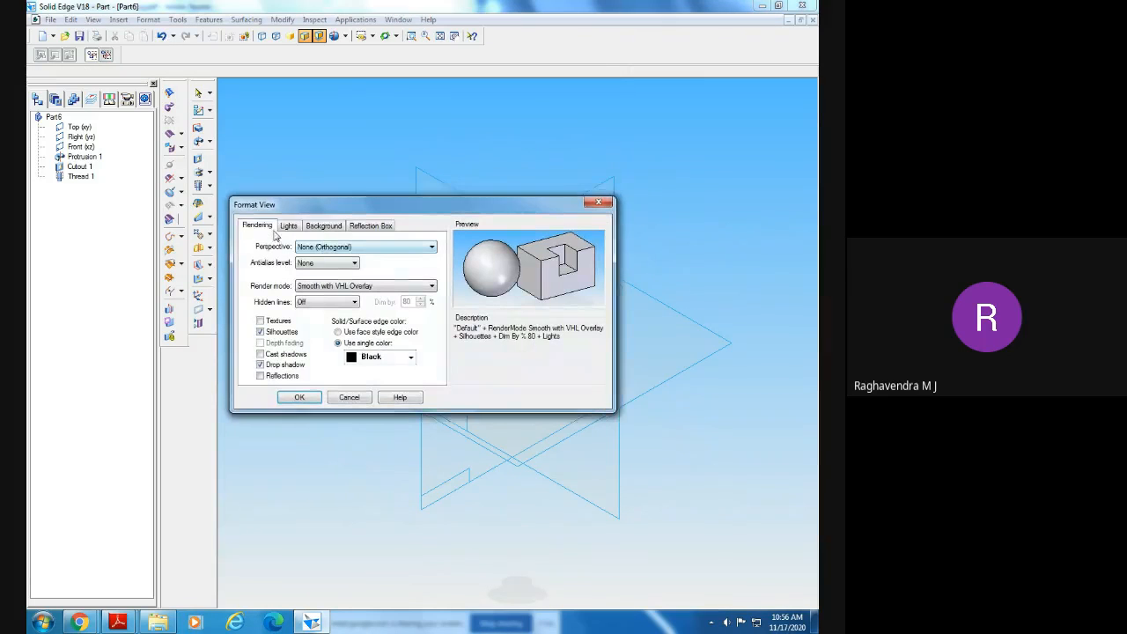
left_click(260, 321)
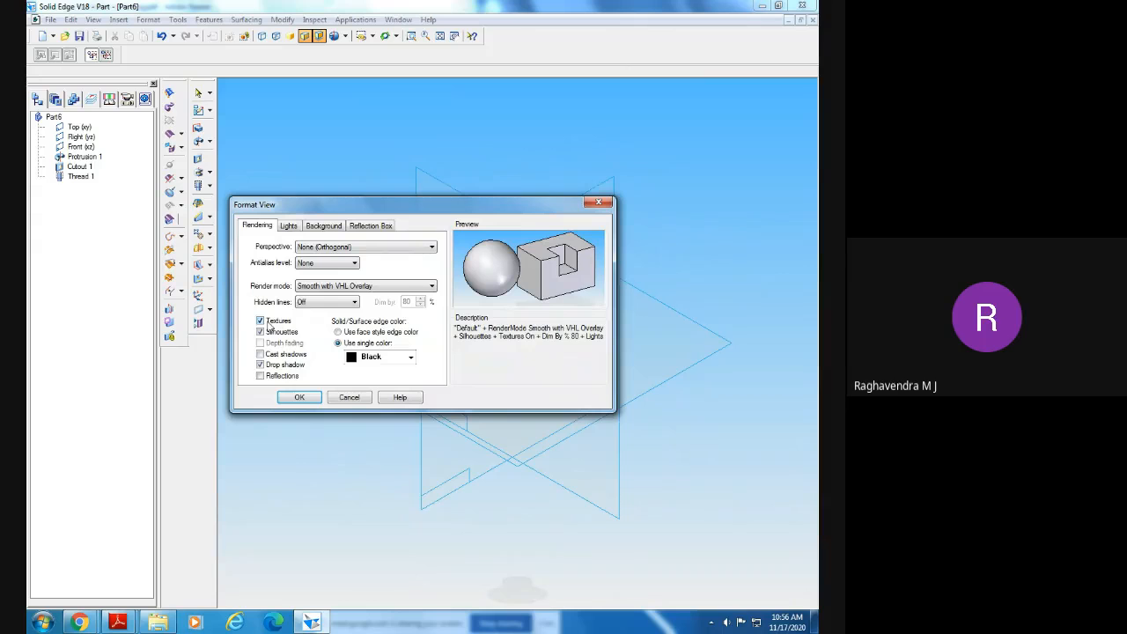
left_click(293, 399)
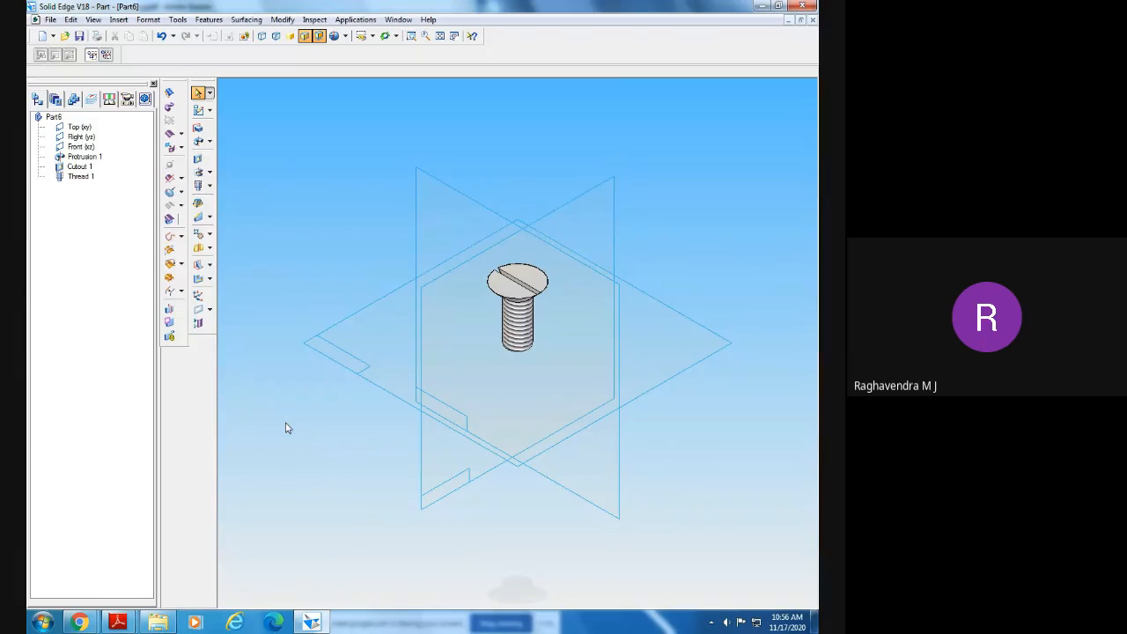
left_click(147, 19)
left_click(158, 32)
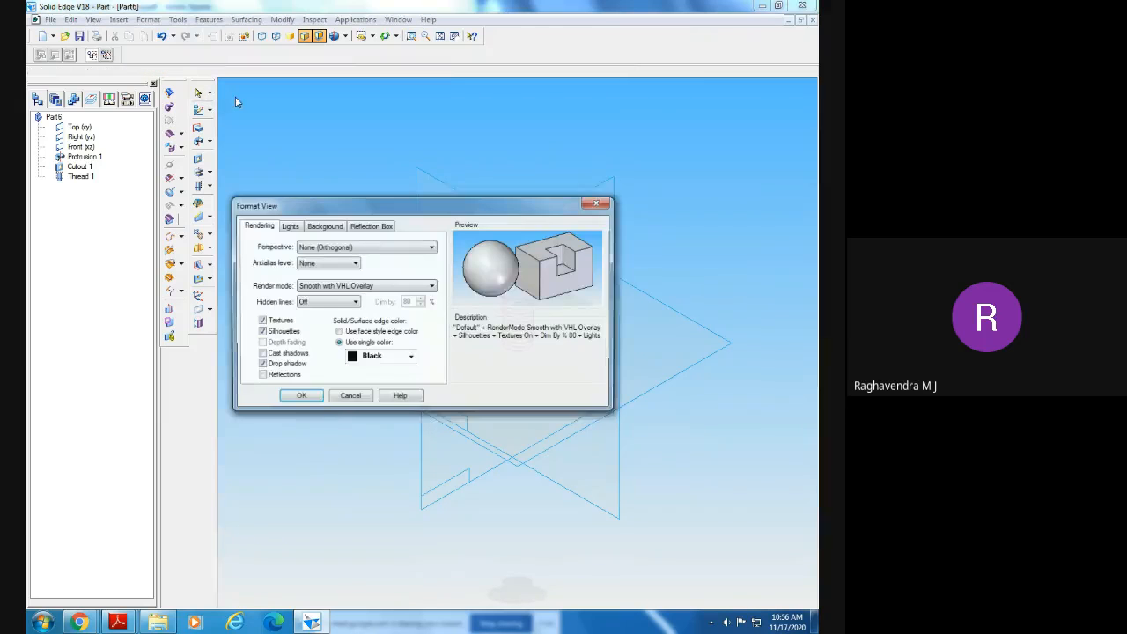
left_click(279, 320)
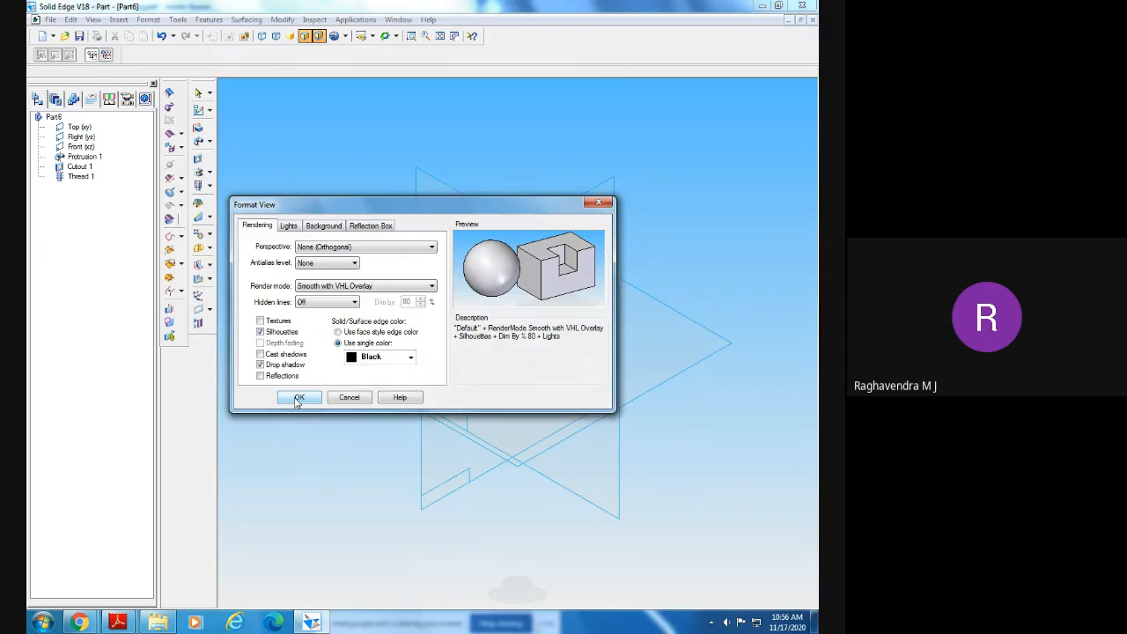
left_click(298, 398)
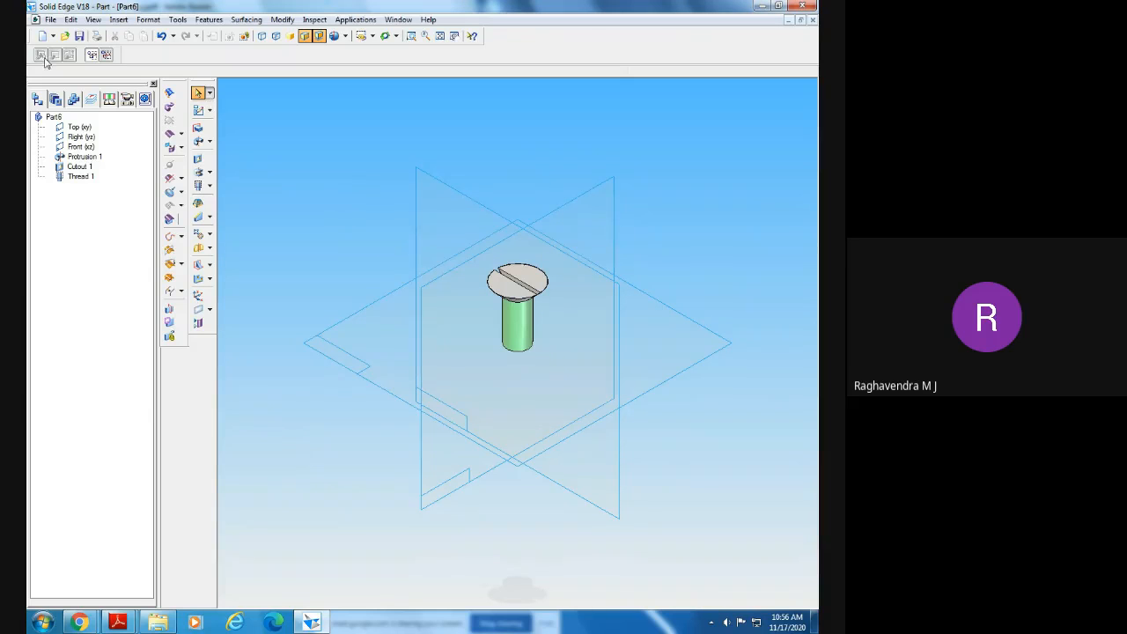
- Enter fe 410 as the screw's material in the material table and apply it to the model
left_click(50, 20)
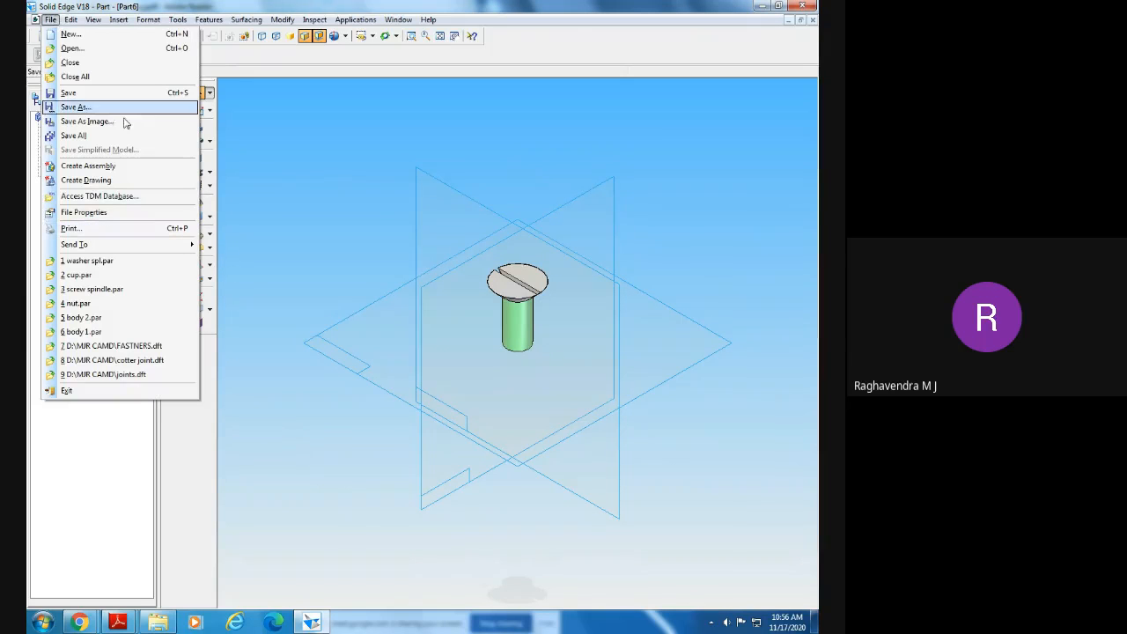
left_click(178, 19)
left_click(178, 19)
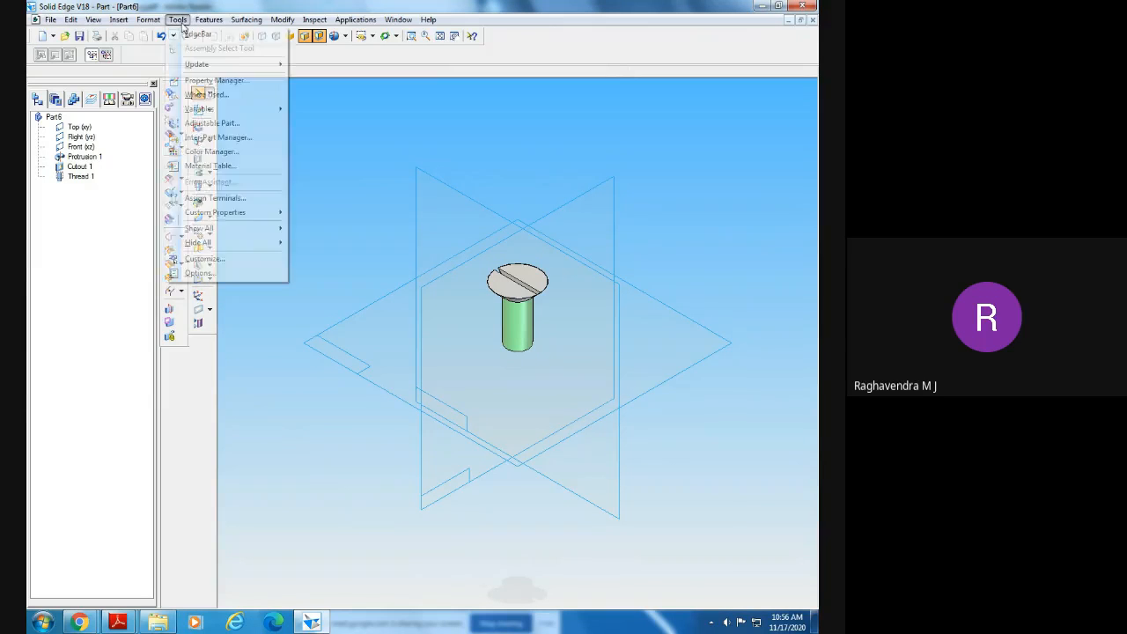
left_click(209, 165)
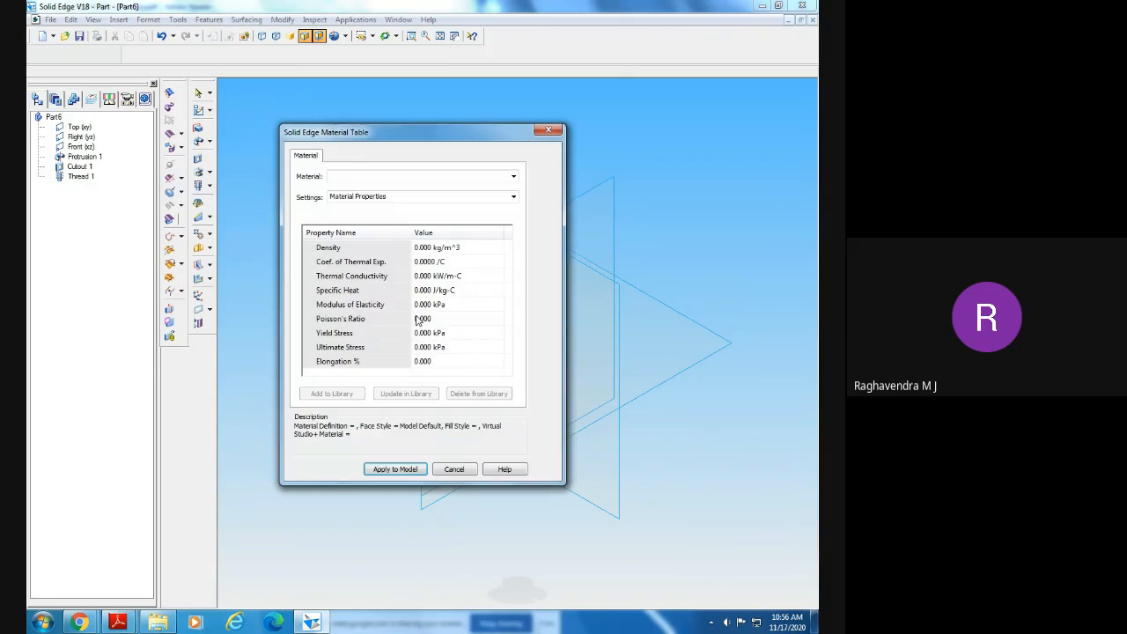
left_click(351, 177)
type("cfe")
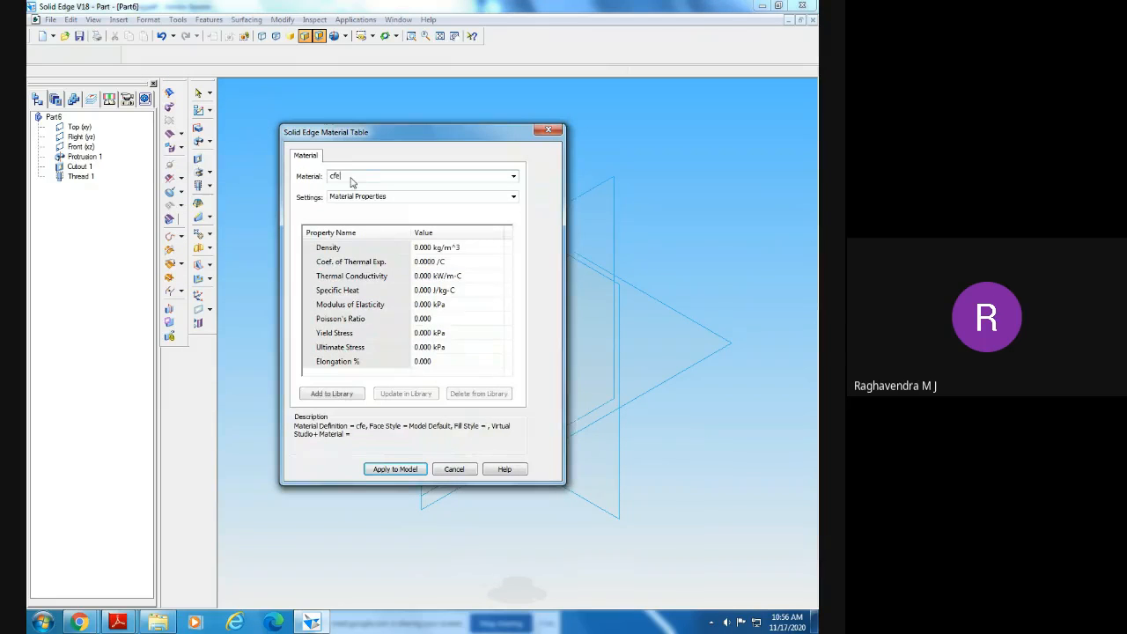
key("BackSpace")
key("BackSpace")
key("BackSpace")
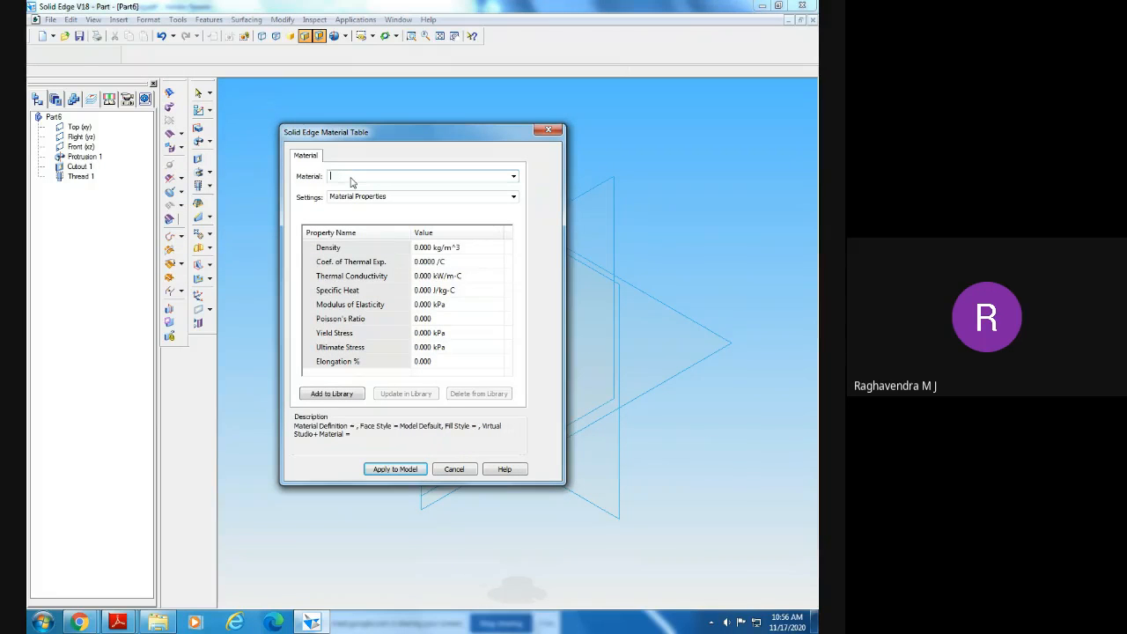
type("fe 410")
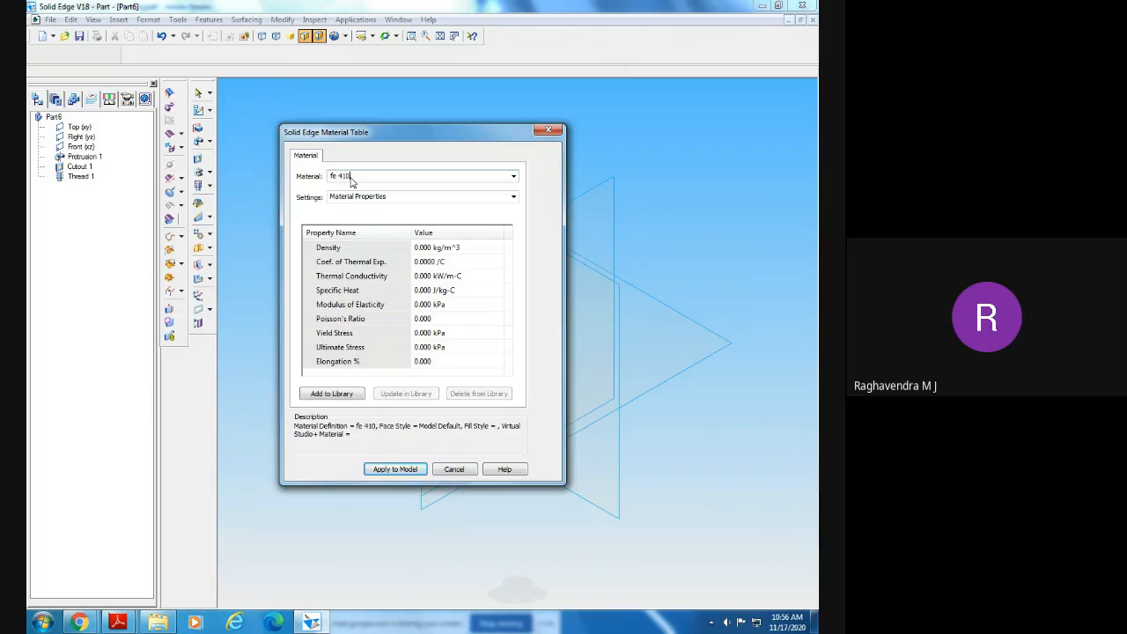
left_click(396, 470)
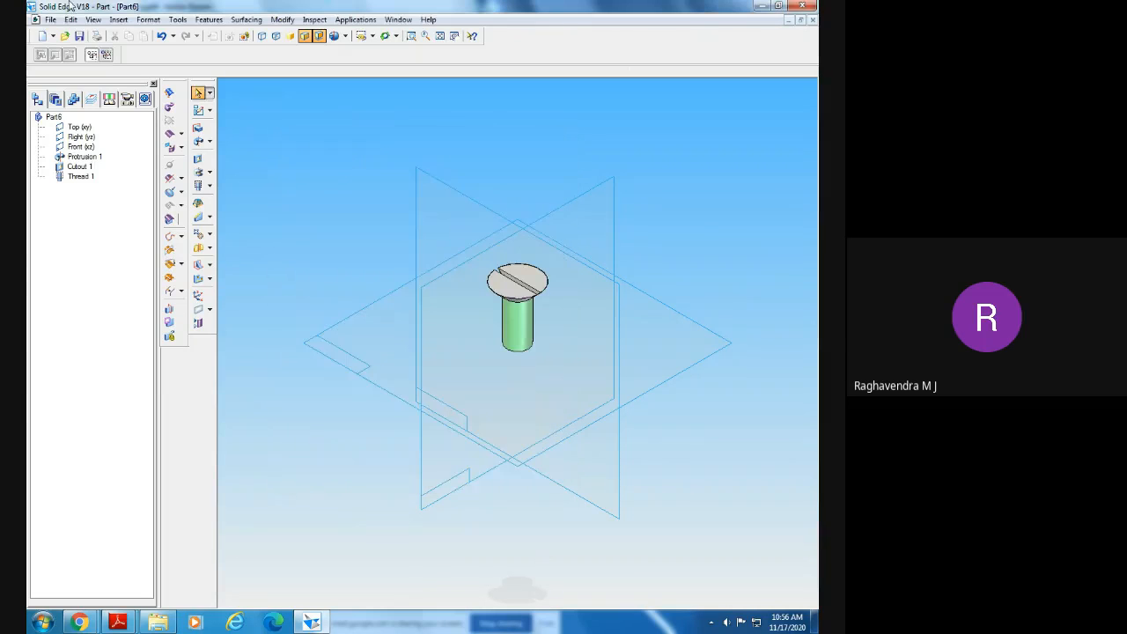
- Save the part as "sck screw" in the assembly drawings folder and close it
left_click(51, 20)
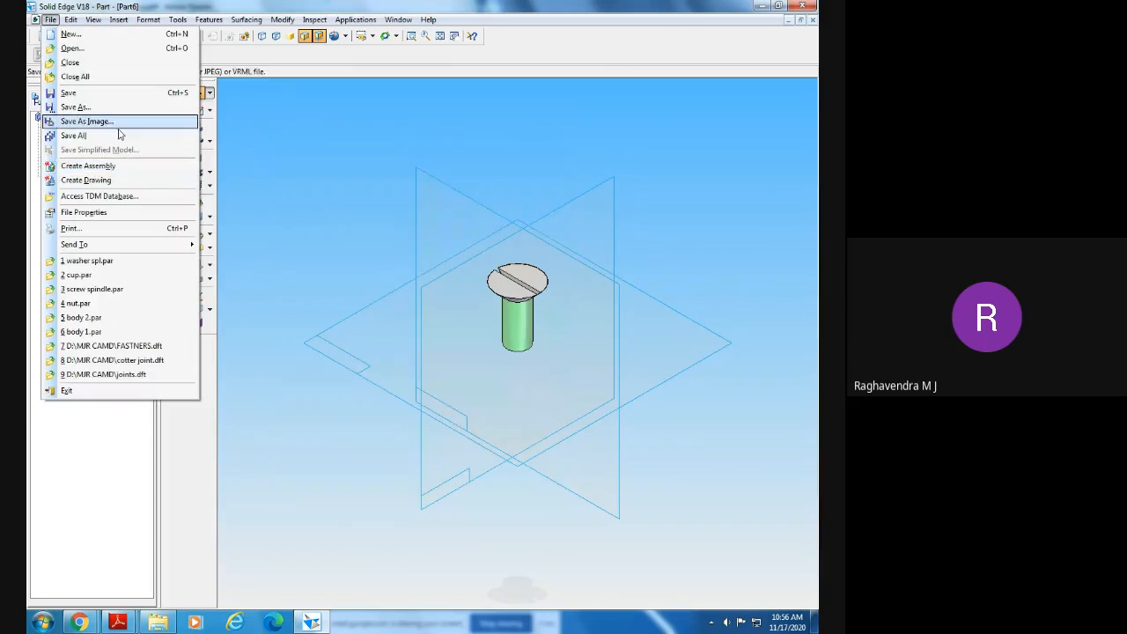
left_click(75, 107)
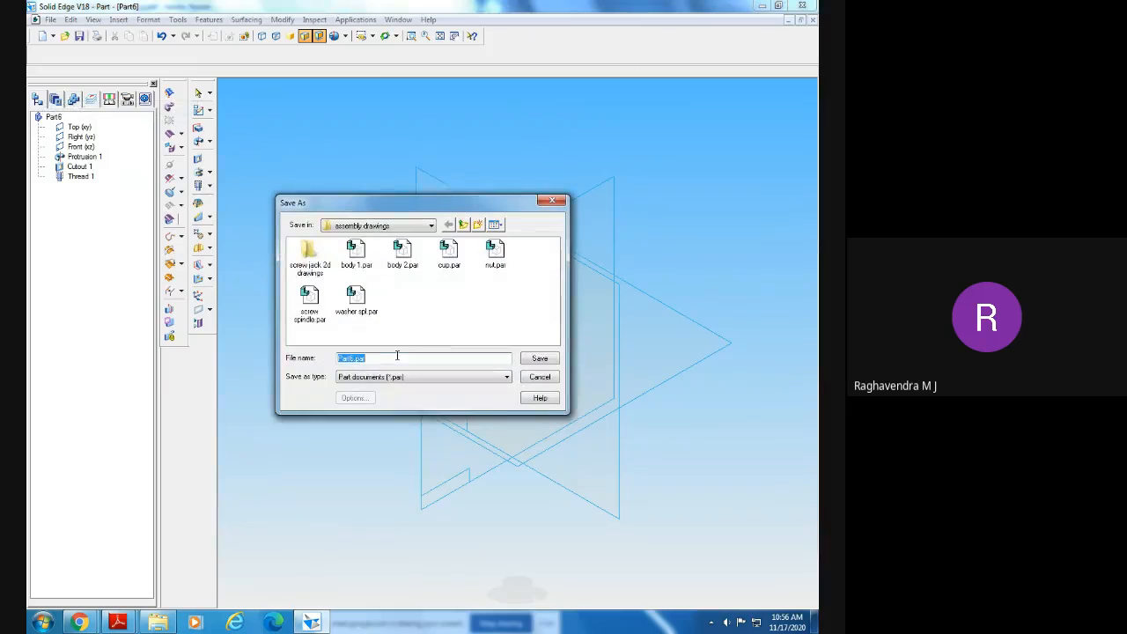
type("sck screw")
left_click(540, 360)
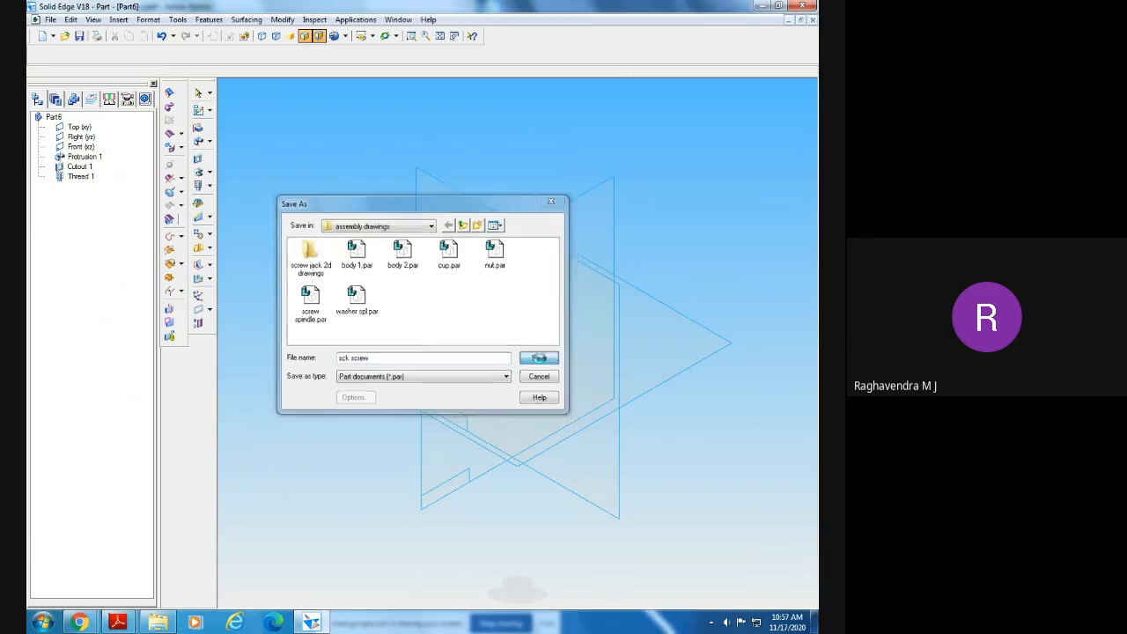
left_click(812, 20)
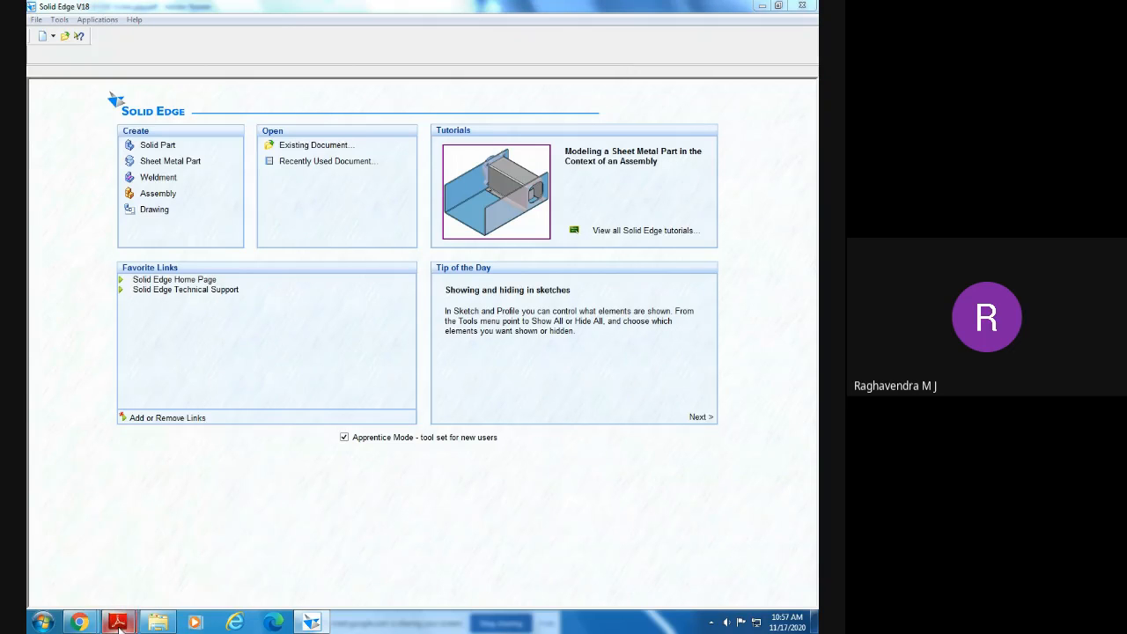
- Switch to the screw jack PDF in Adobe Reader and examine the drawing of part 7, the tommy bar, and the parts list
mouse_move(119, 622)
left_click(138, 556)
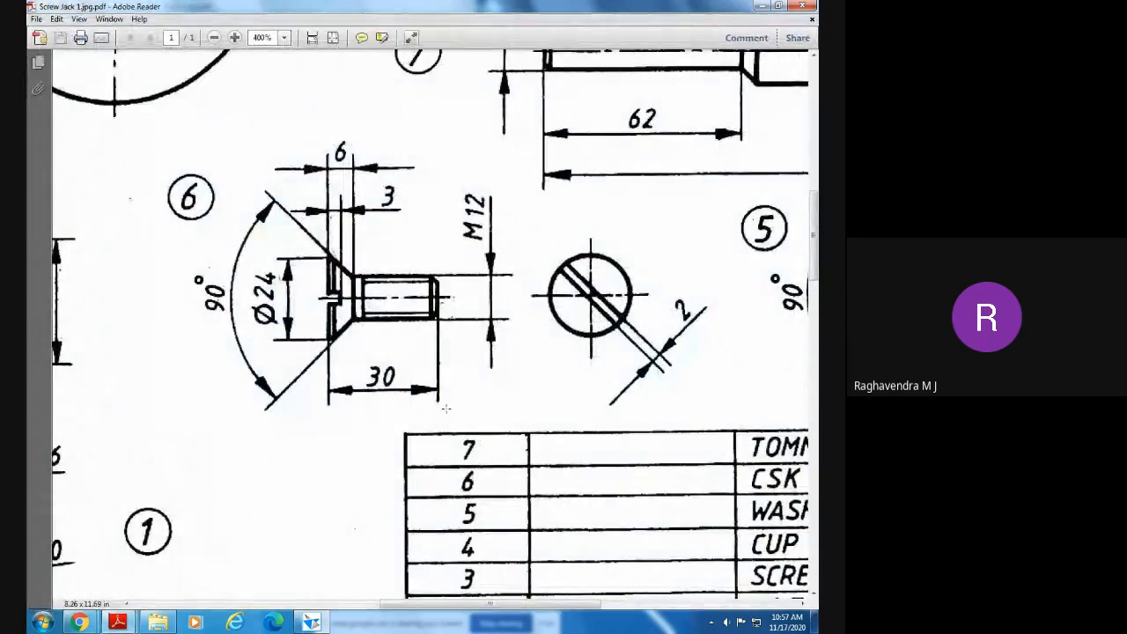
scroll(445, 409, "down", 2, "ctrl")
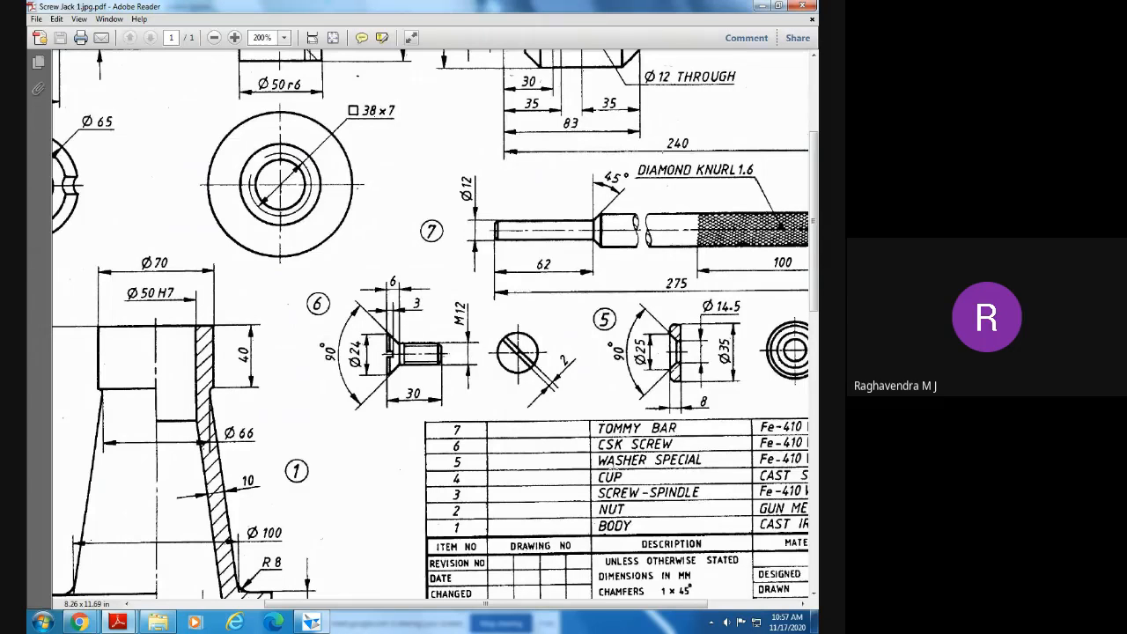
scroll(625, 449, "down", 1, "ctrl")
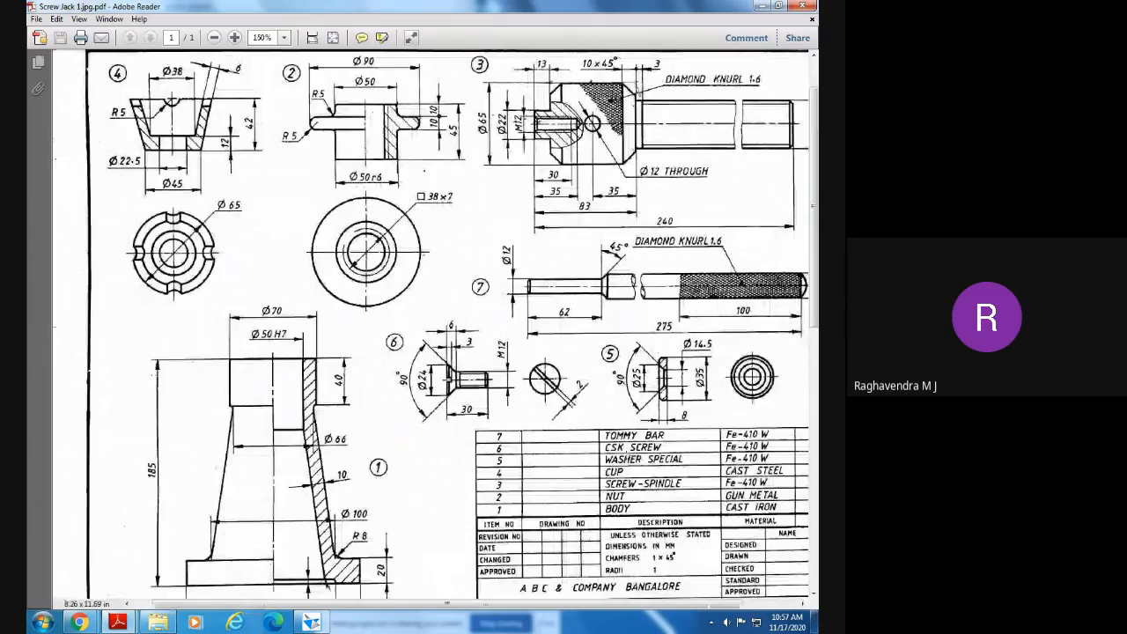
scroll(757, 471, "up", 1, "ctrl")
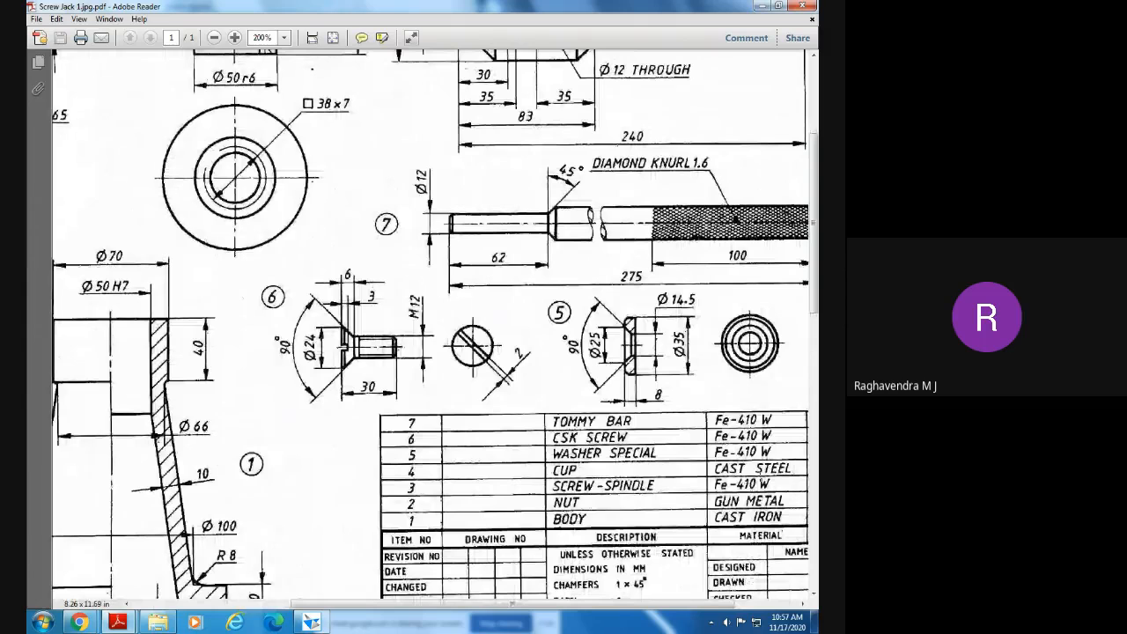
- Compare the tommy bar's views and dimensions with the other screw jack parts on the full PDF sheet
scroll(765, 471, "down", 2, "ctrl")
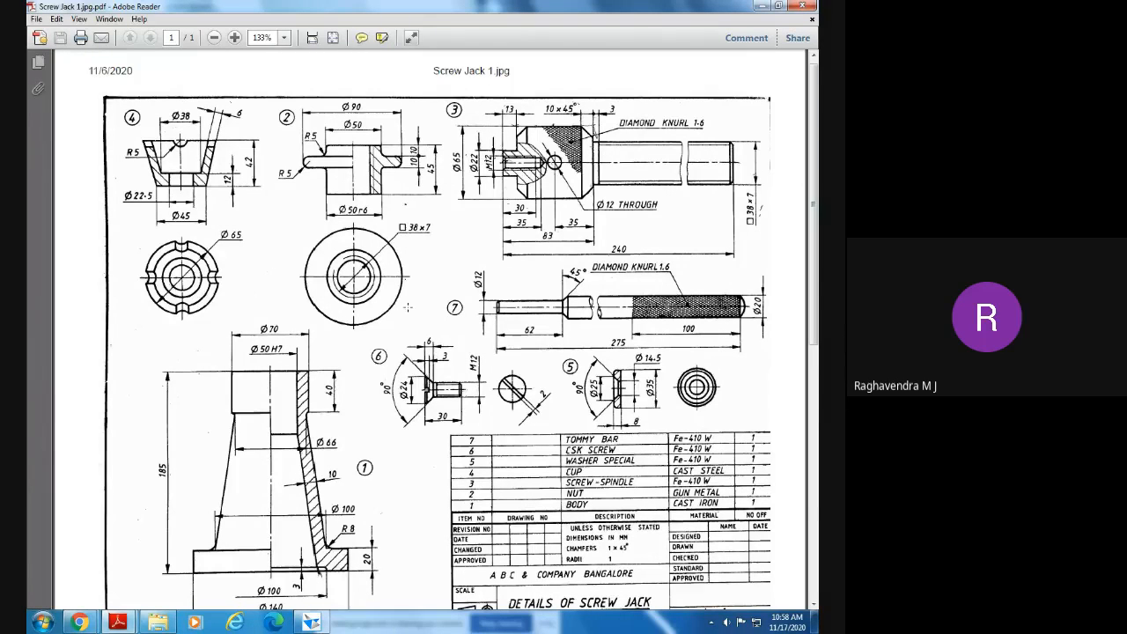
left_click(374, 333)
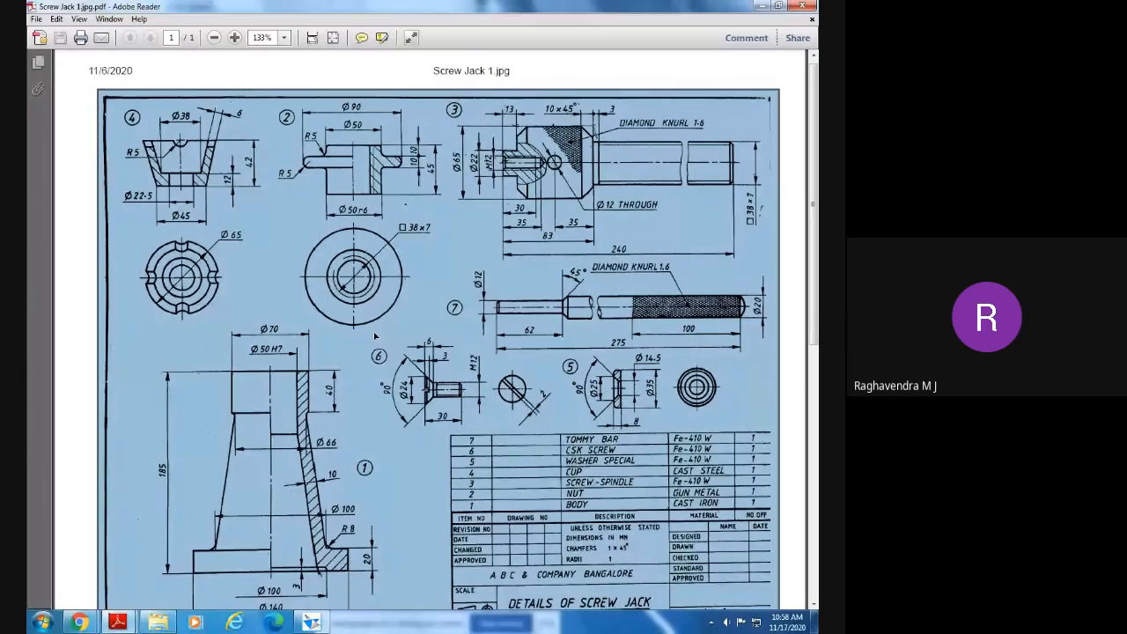
left_click(575, 446)
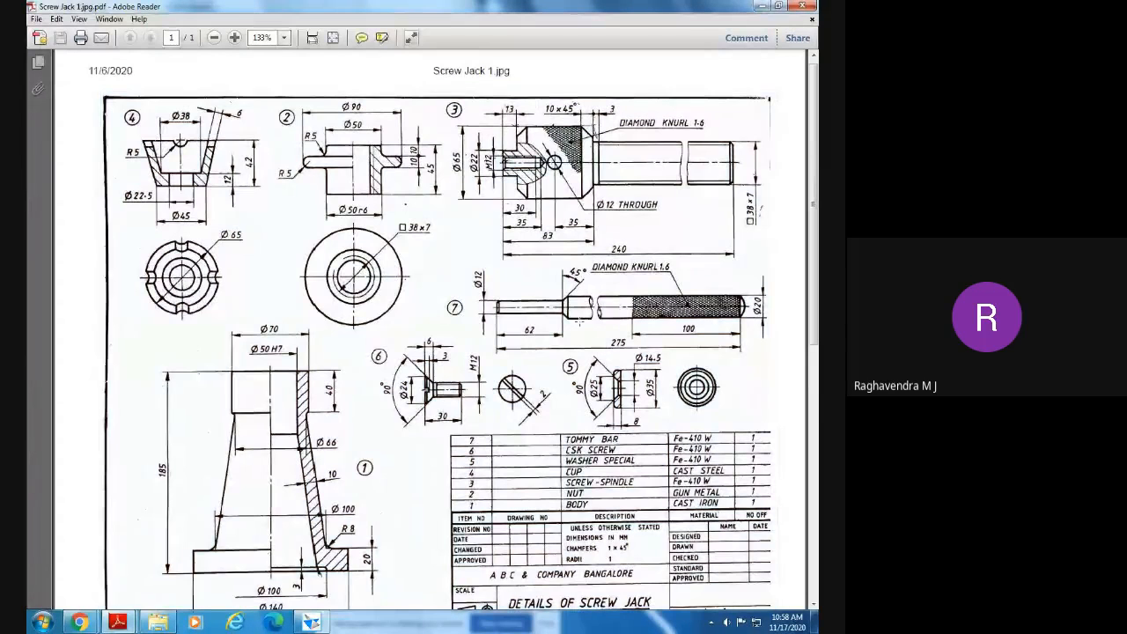
left_click(578, 326)
left_click(579, 327)
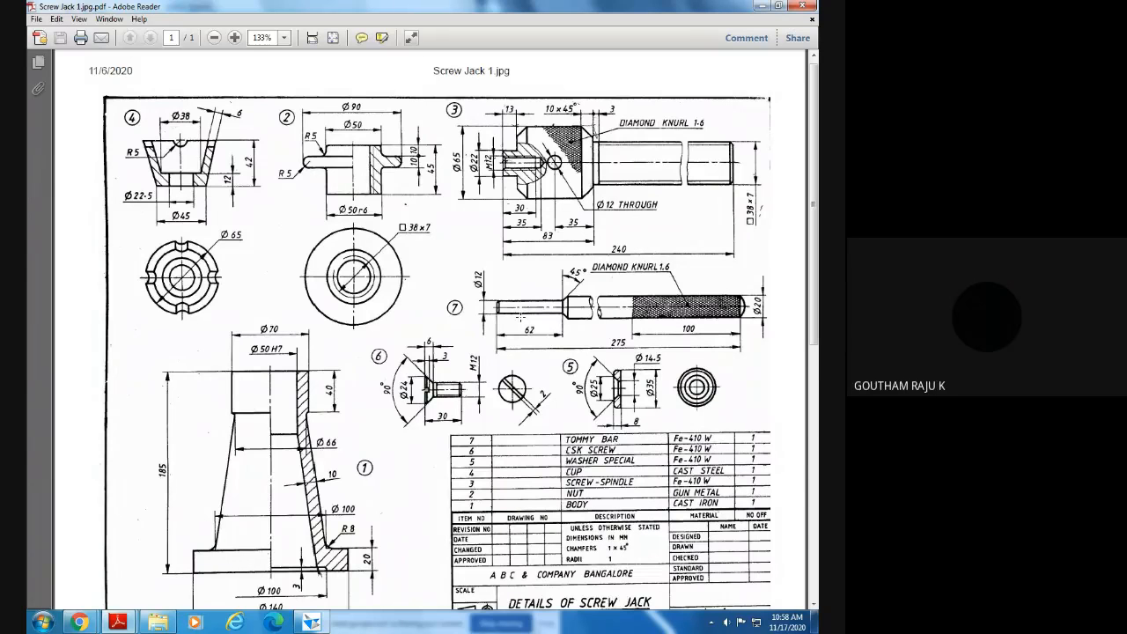
left_click(311, 622)
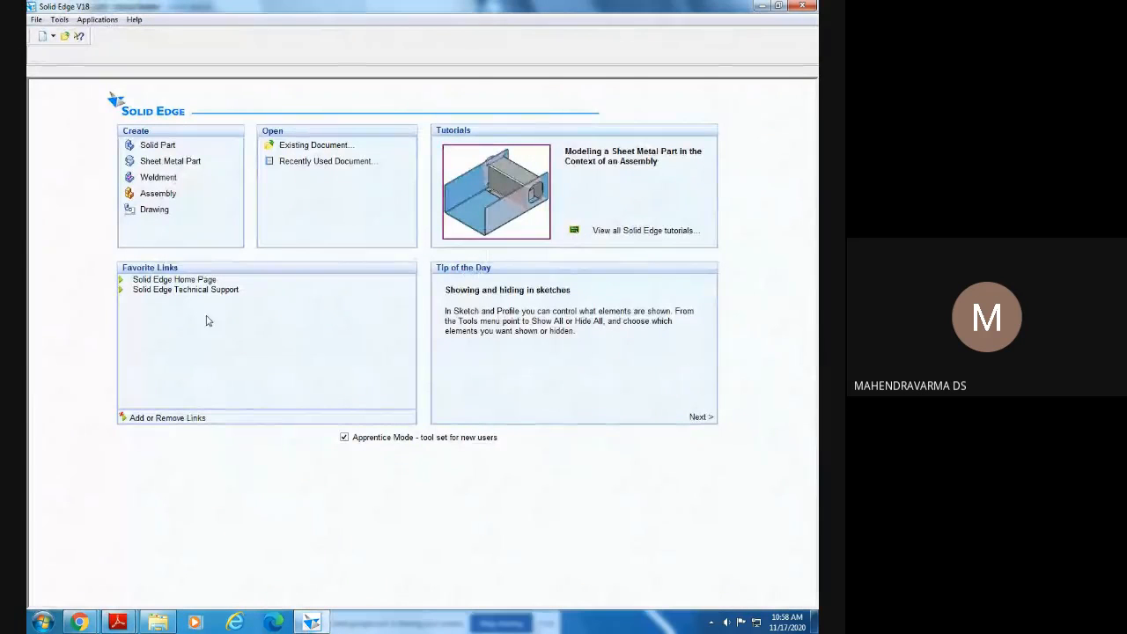
left_click(310, 622)
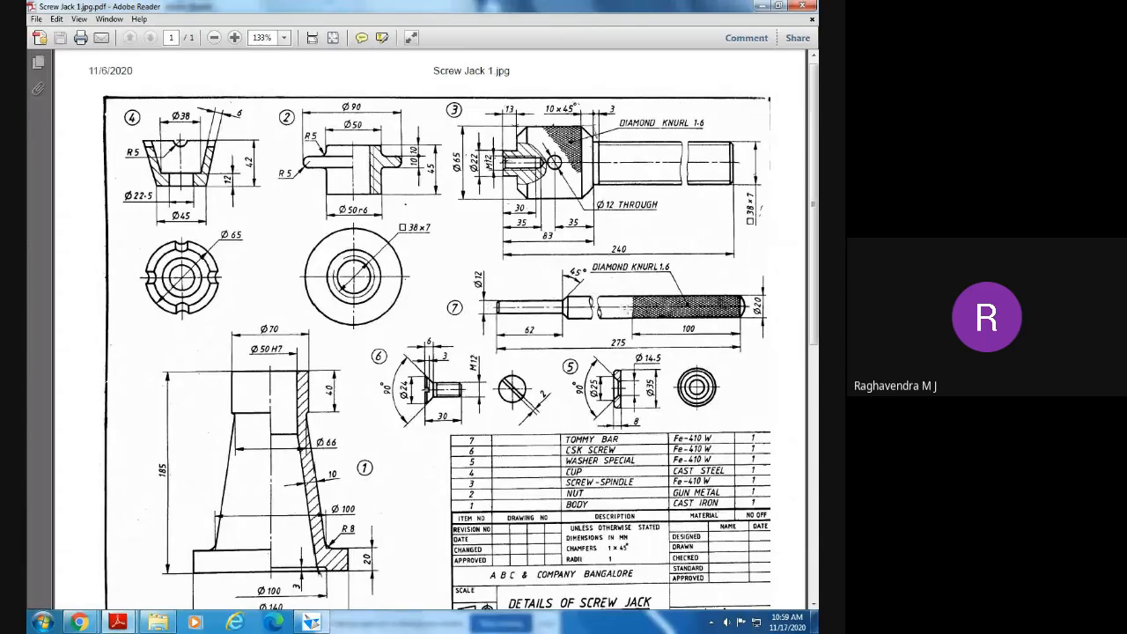
left_click(514, 314)
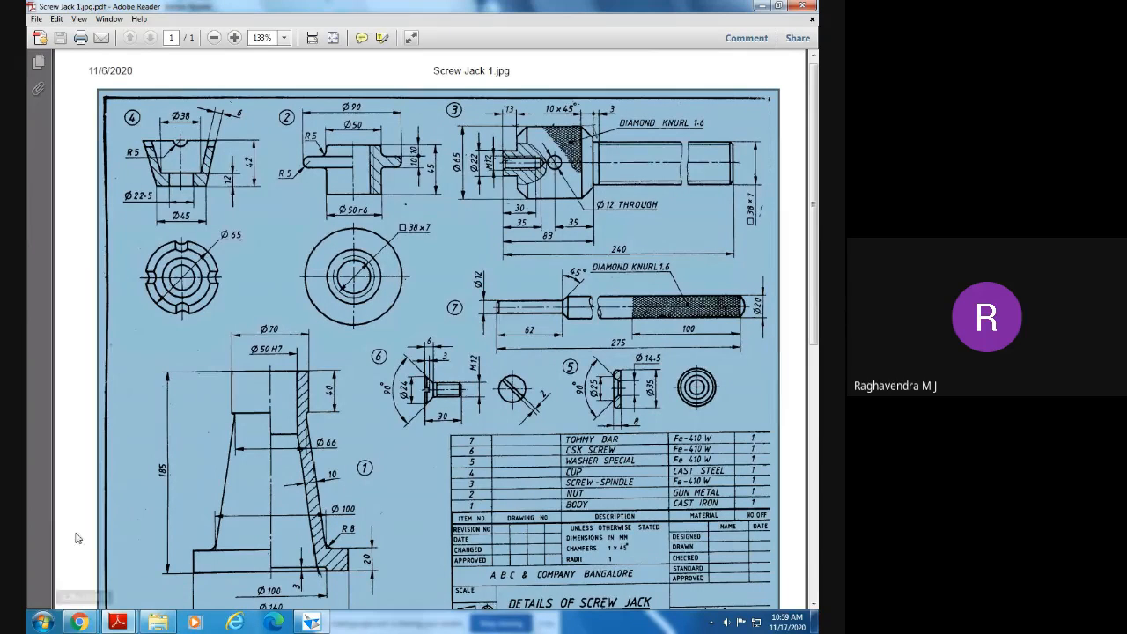
- Switch to Solid Edge and start a revolved protrusion profile on the front (xz) plane of a new solid part
left_click(311, 624)
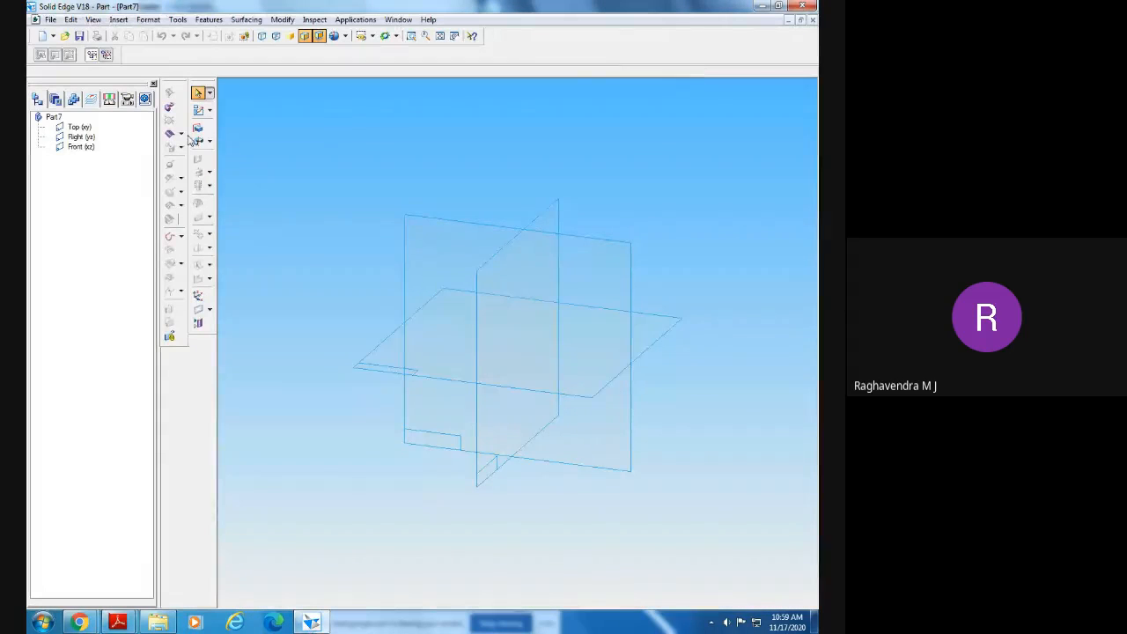
left_click(209, 142)
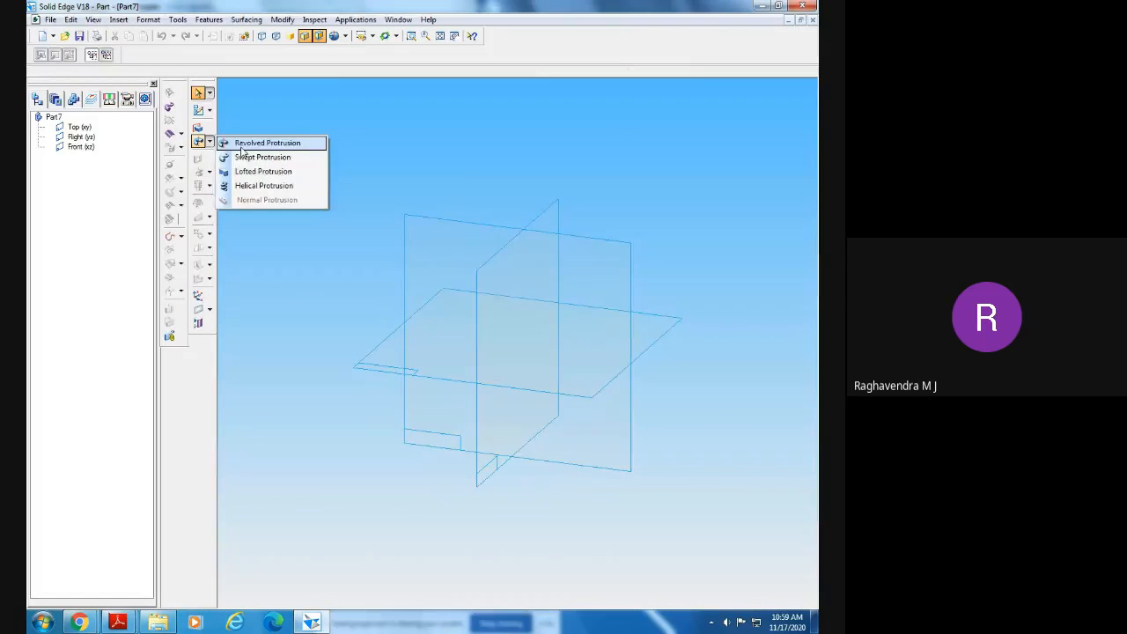
left_click(242, 146)
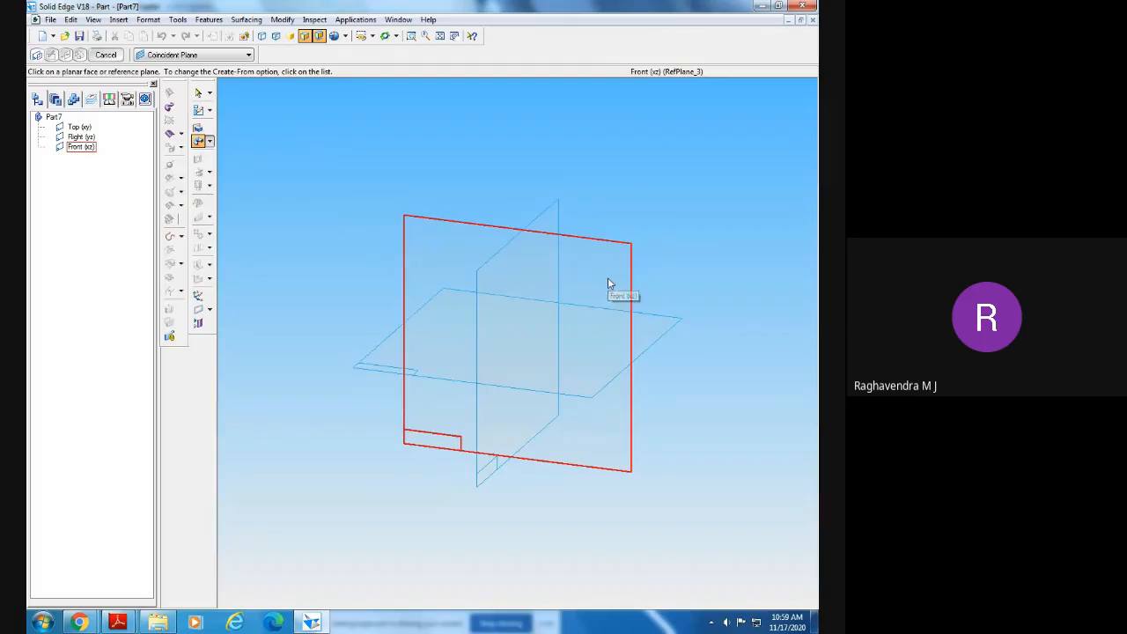
left_click(609, 278)
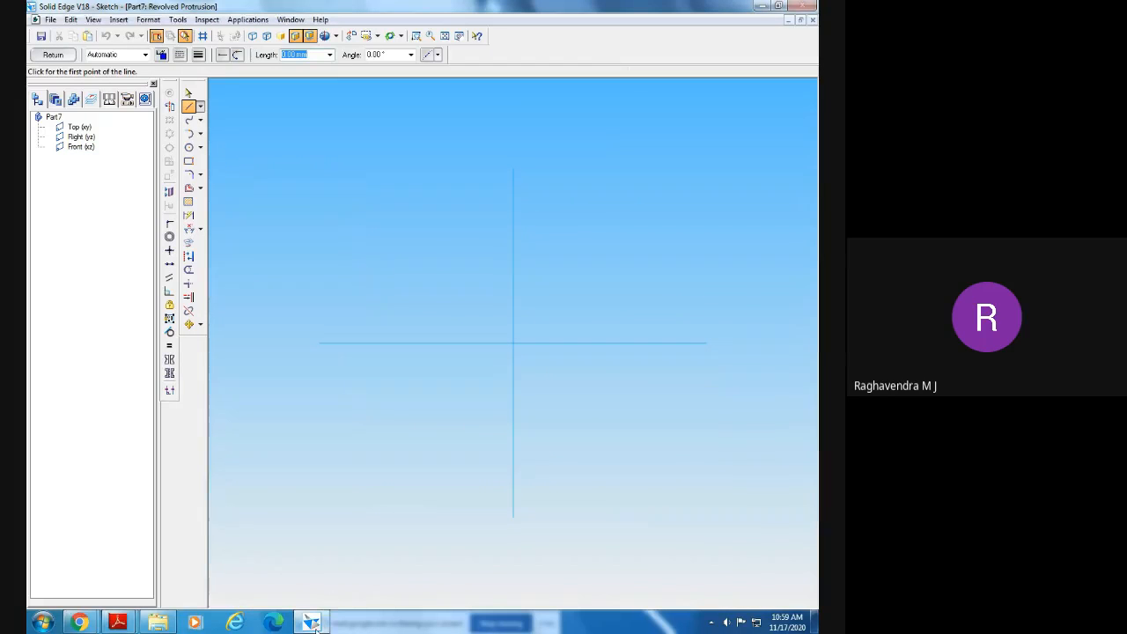
- Open Screw Jack Part 7 Tommy Bar (1).jpg from the screw jack 2d drawings folder and rotate the image clockwise to stand the bar upright
mouse_move(117, 623)
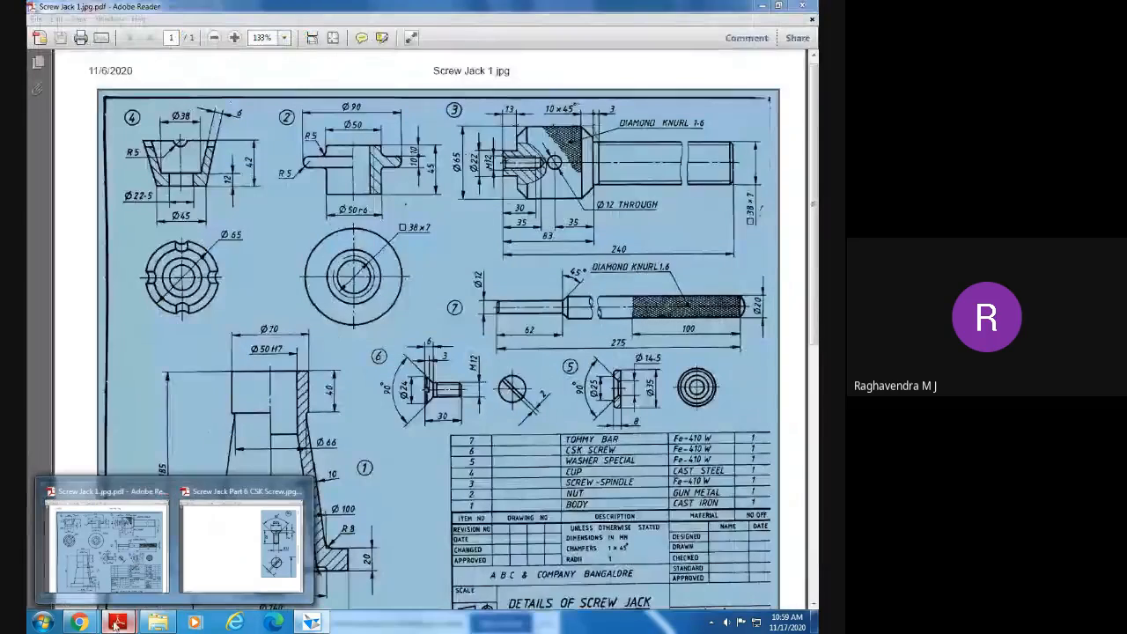
left_click(158, 623)
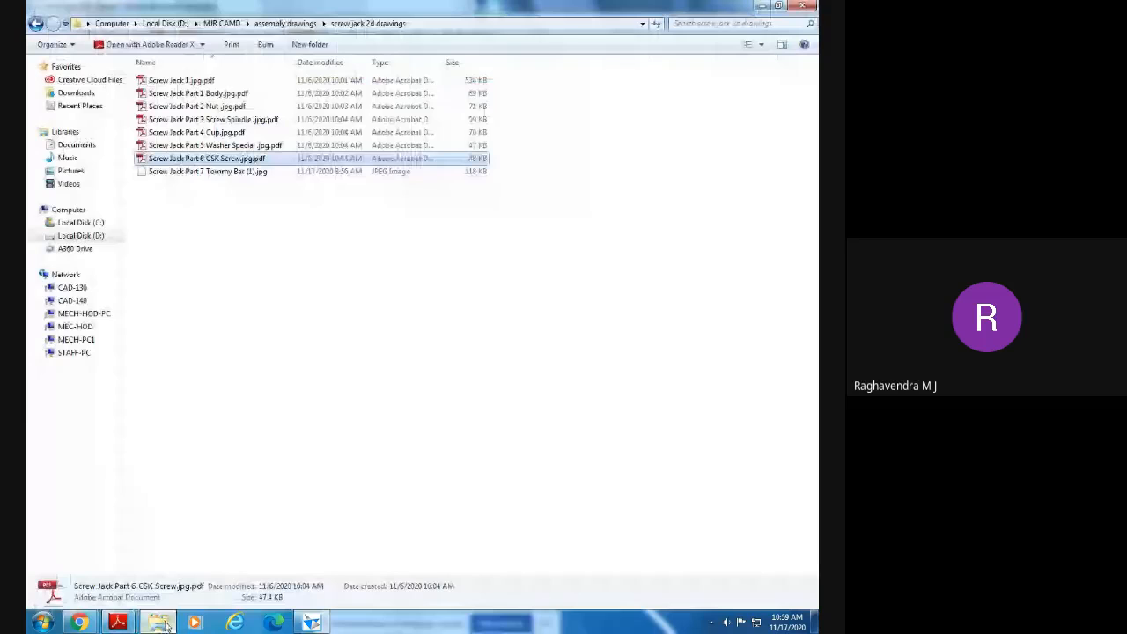
double_click(181, 172)
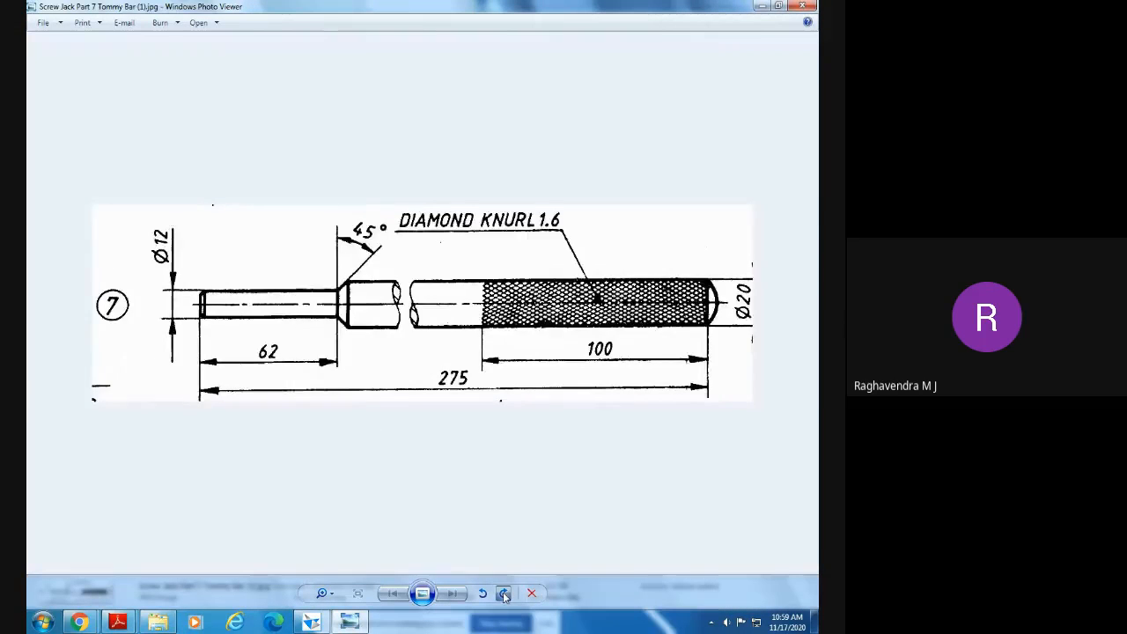
left_click(504, 595)
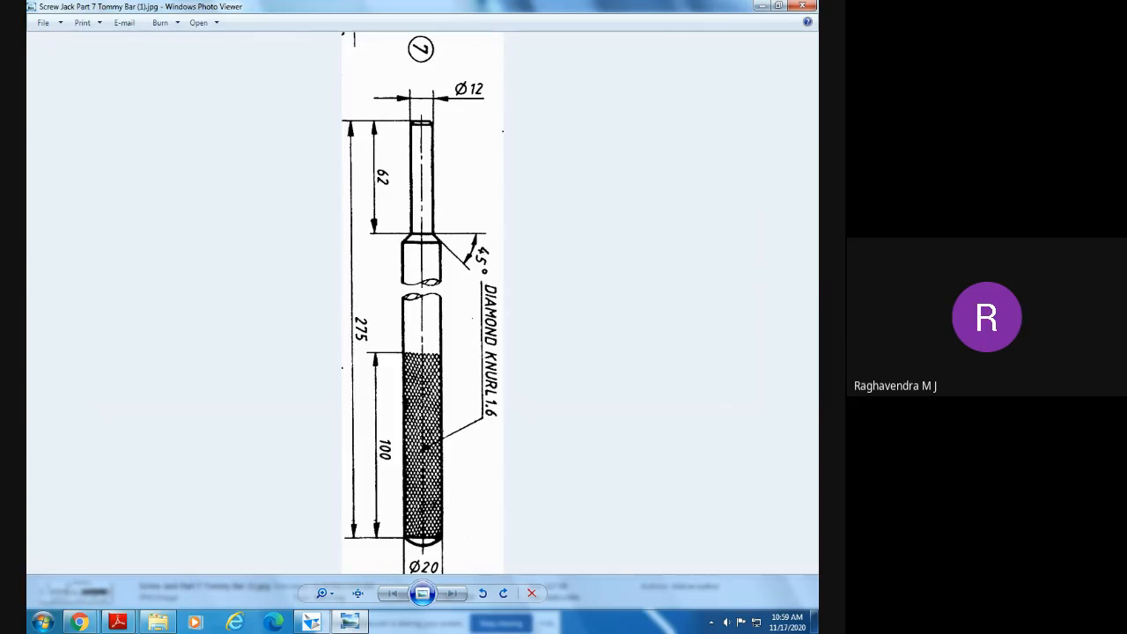
left_click(311, 621)
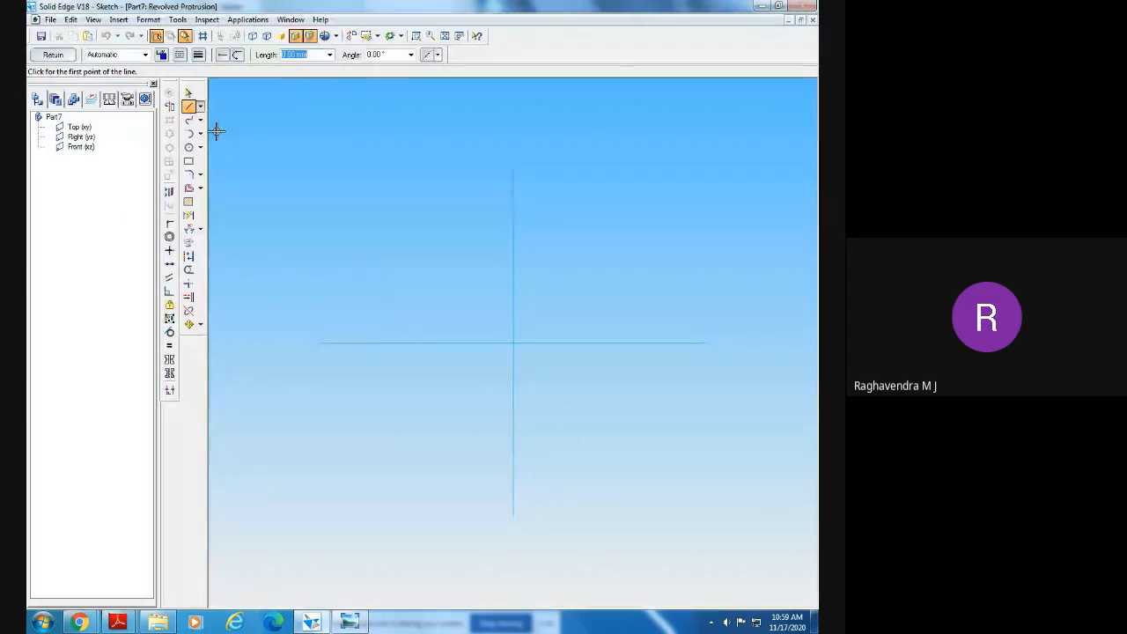
left_click(349, 621)
mouse_move(319, 624)
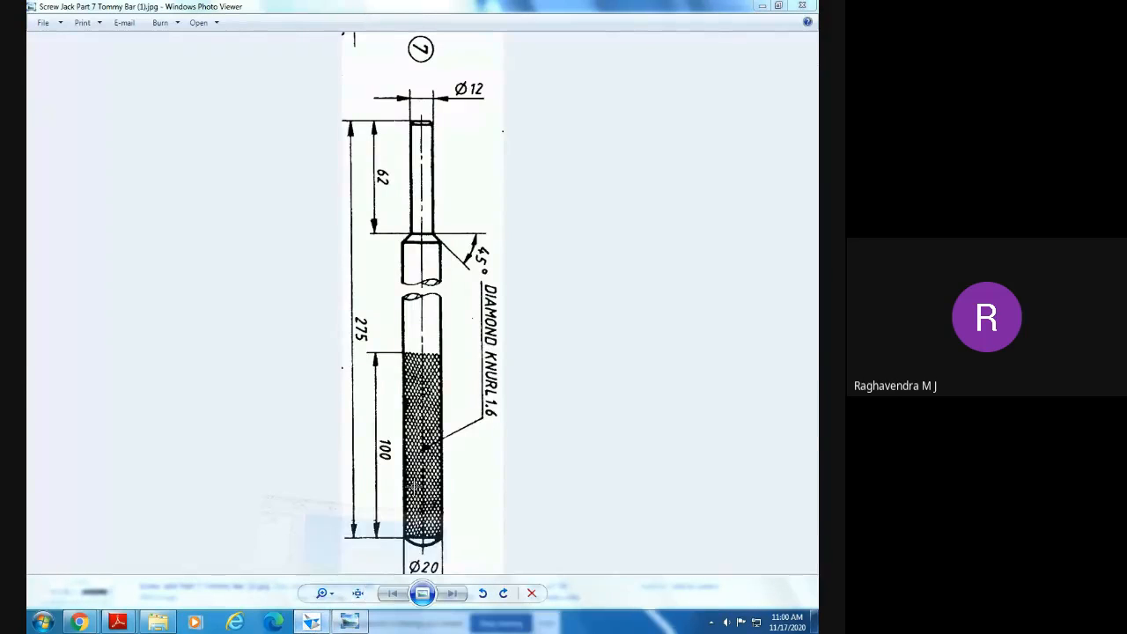
- Switch back to Solid Edge and draw a 275 mm vertical line upward from the origin as the bar's centre line
left_click(311, 622)
left_click(514, 343)
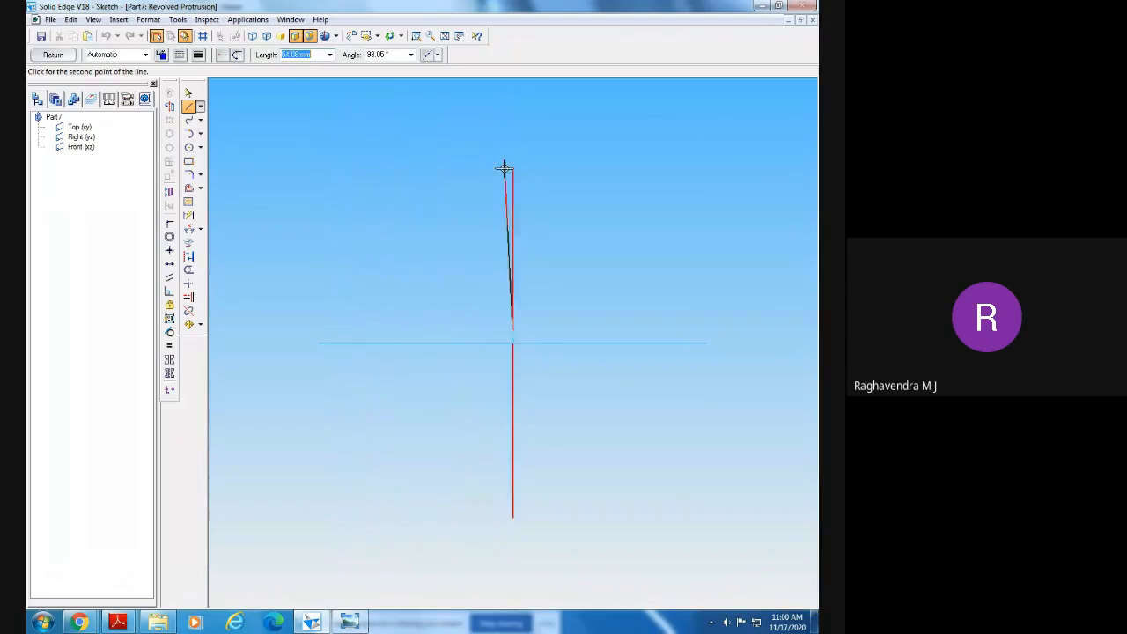
type("275")
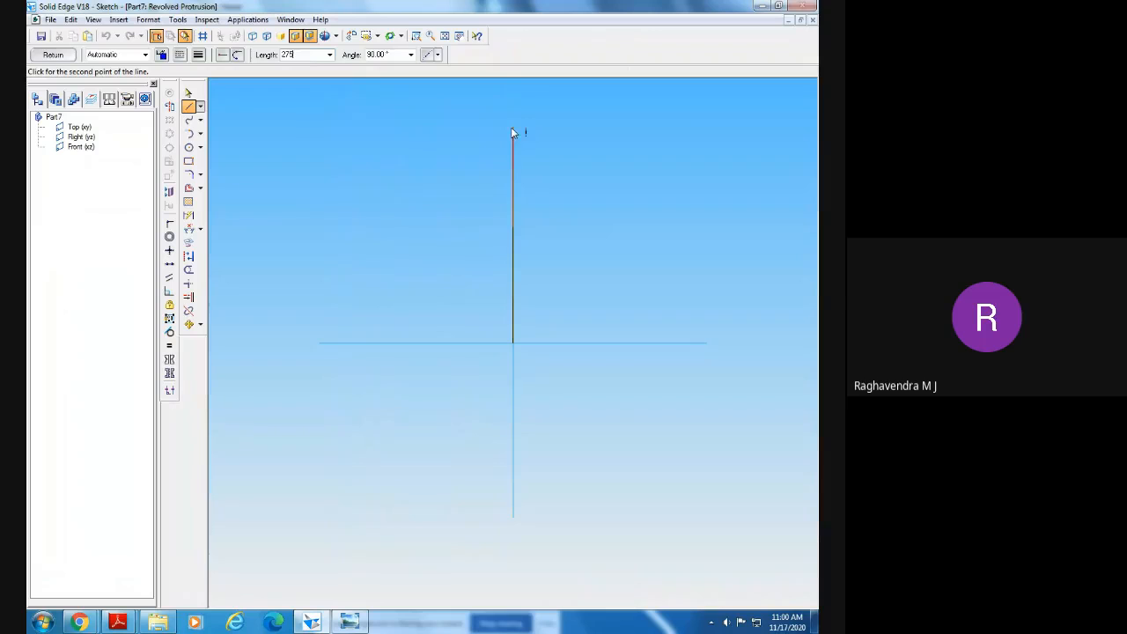
key("Tab")
left_click(512, 129)
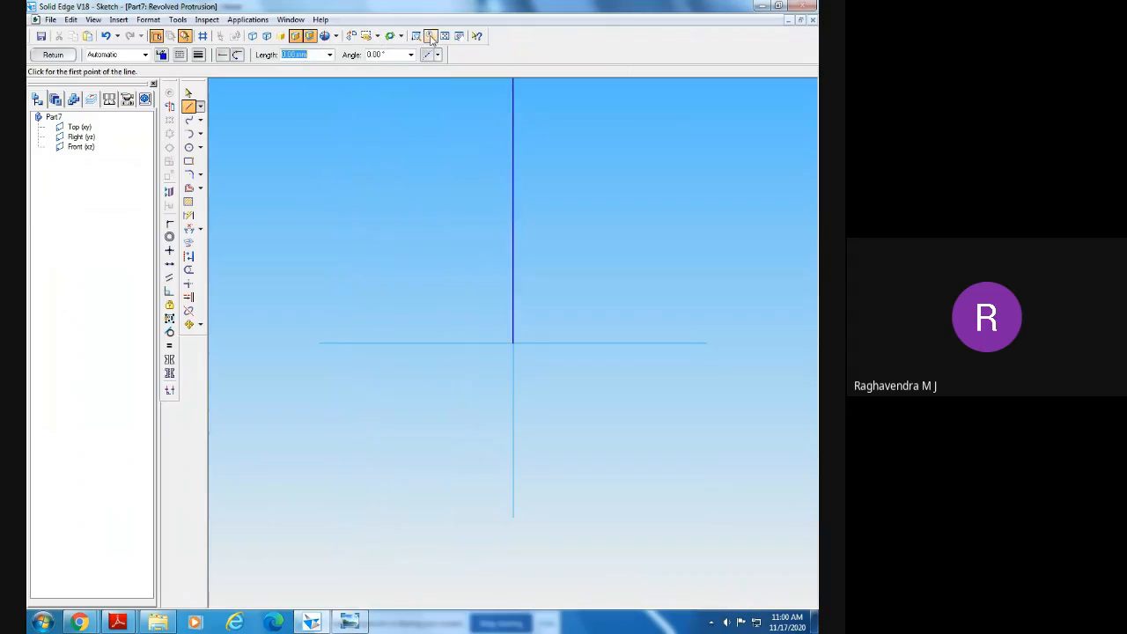
left_click(445, 36)
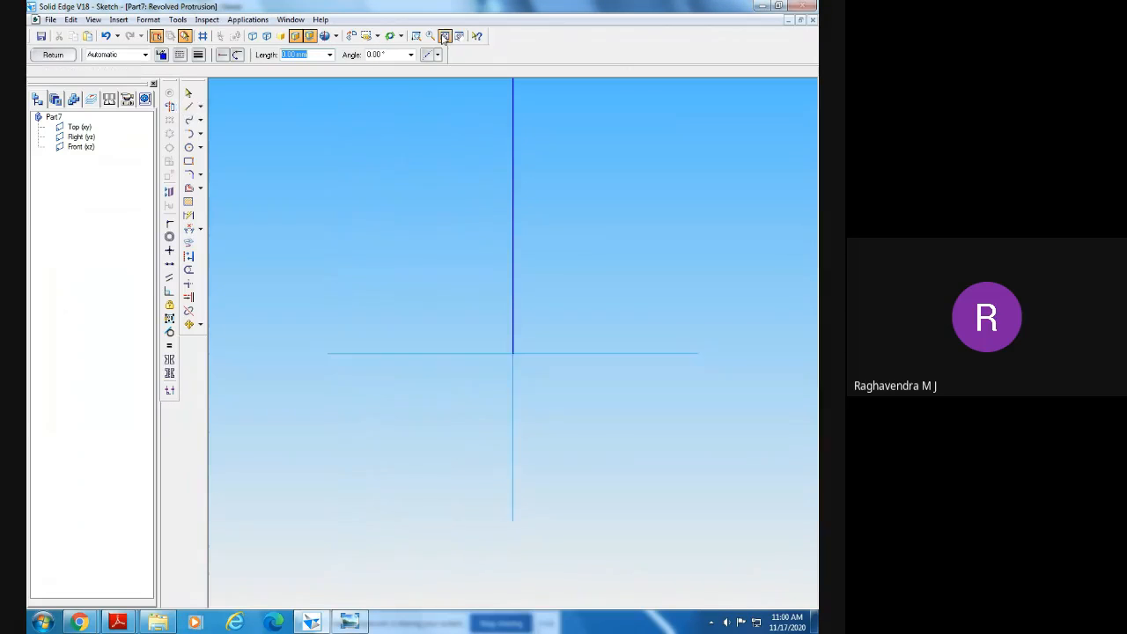
- Draw a 6 mm horizontal line outward from the centre line's upper end, continuing with a 62 mm vertical line downward, checking the tommy bar image
left_click(350, 622)
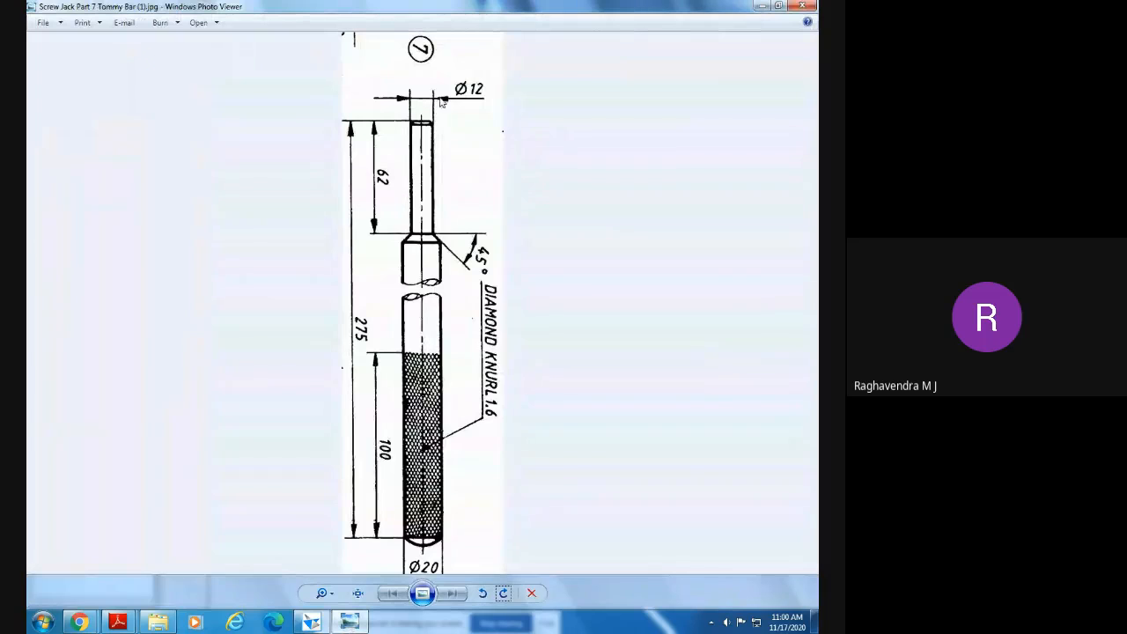
left_click(349, 623)
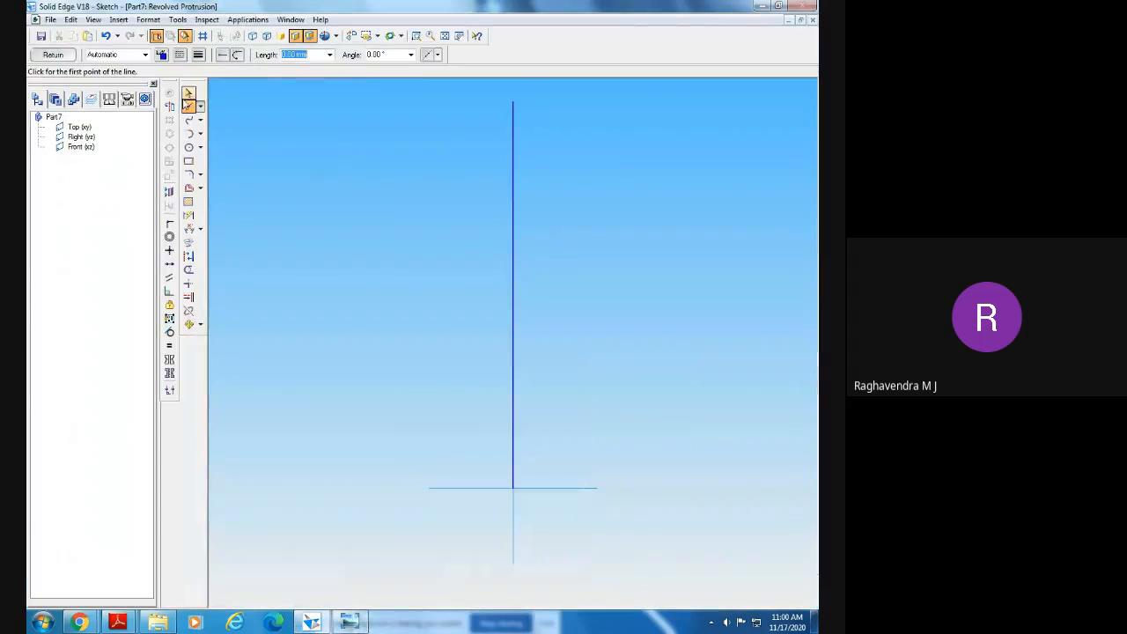
left_click(514, 102)
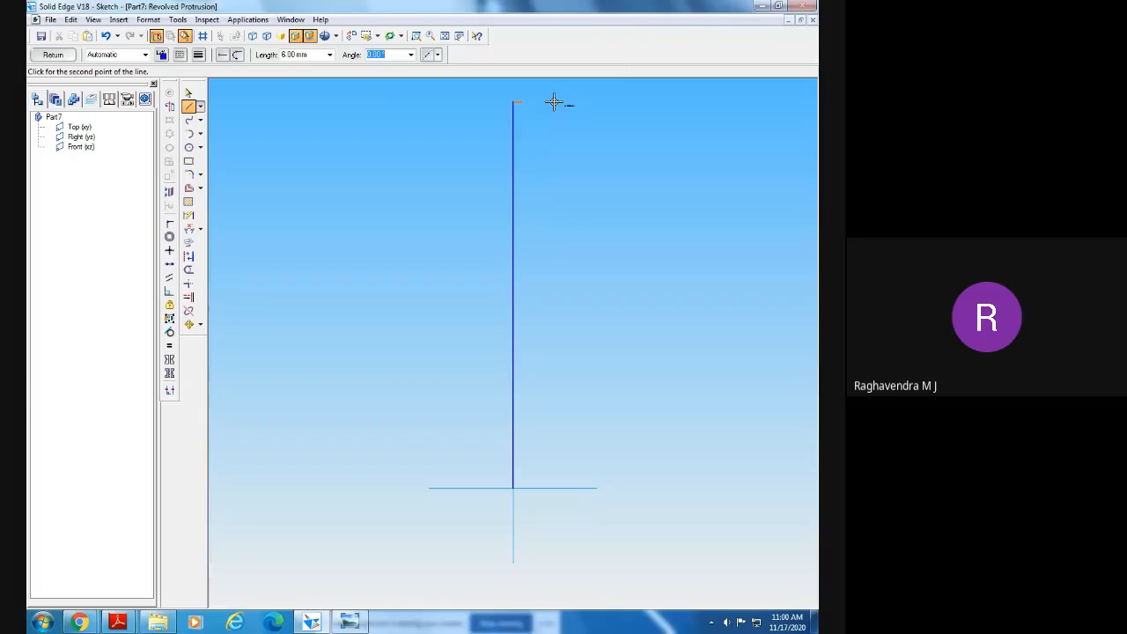
left_click(350, 623)
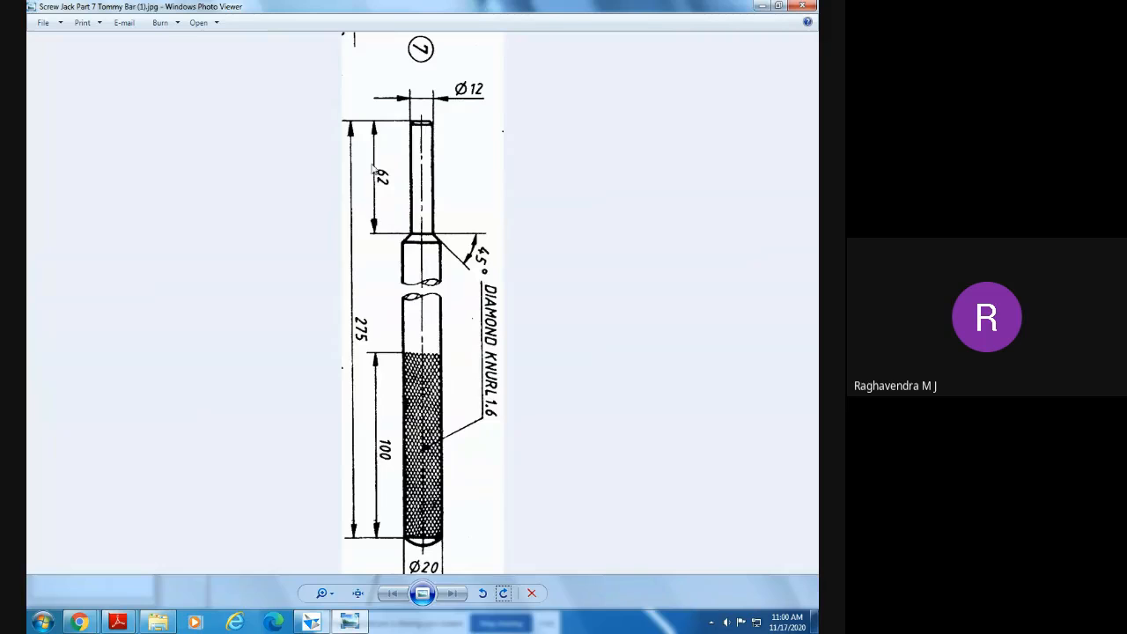
left_click(351, 622)
type("62")
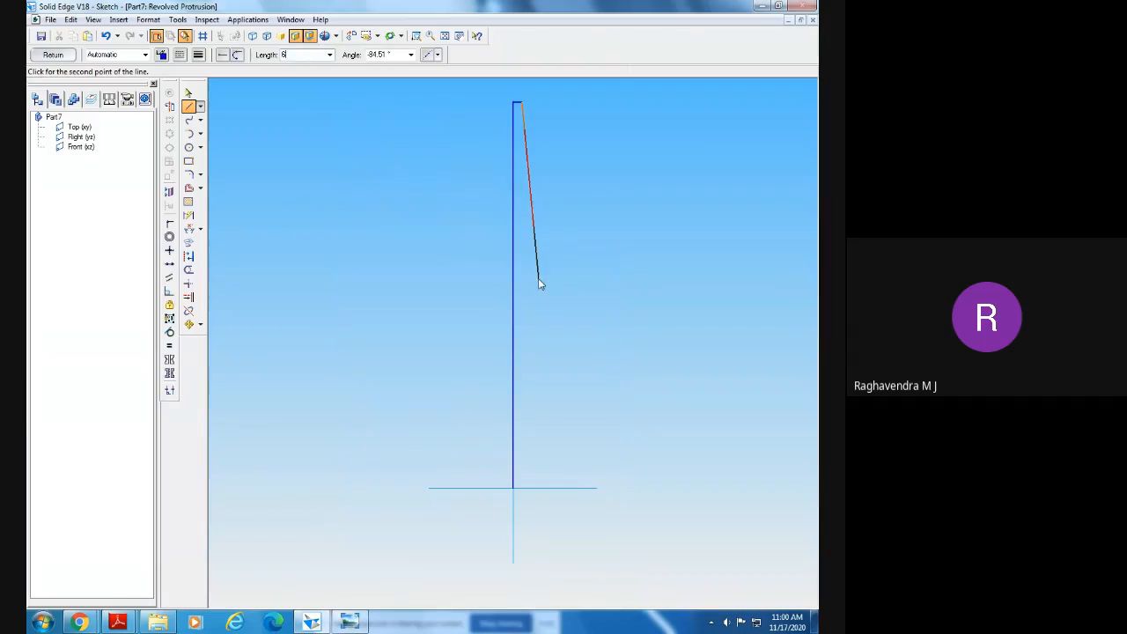
key("Tab")
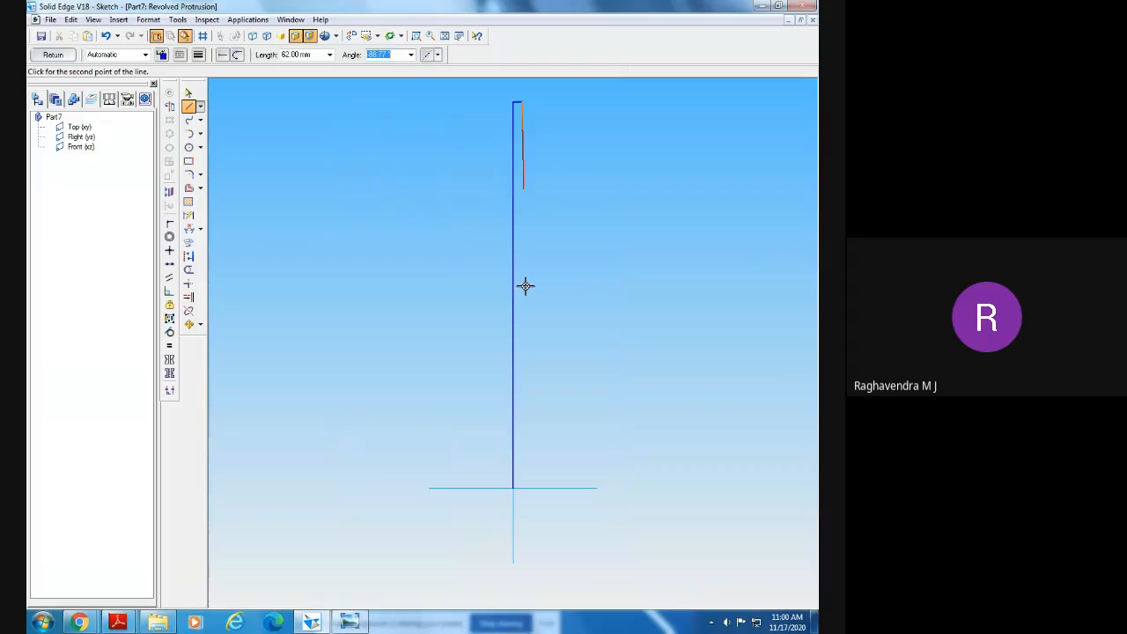
left_click(522, 286)
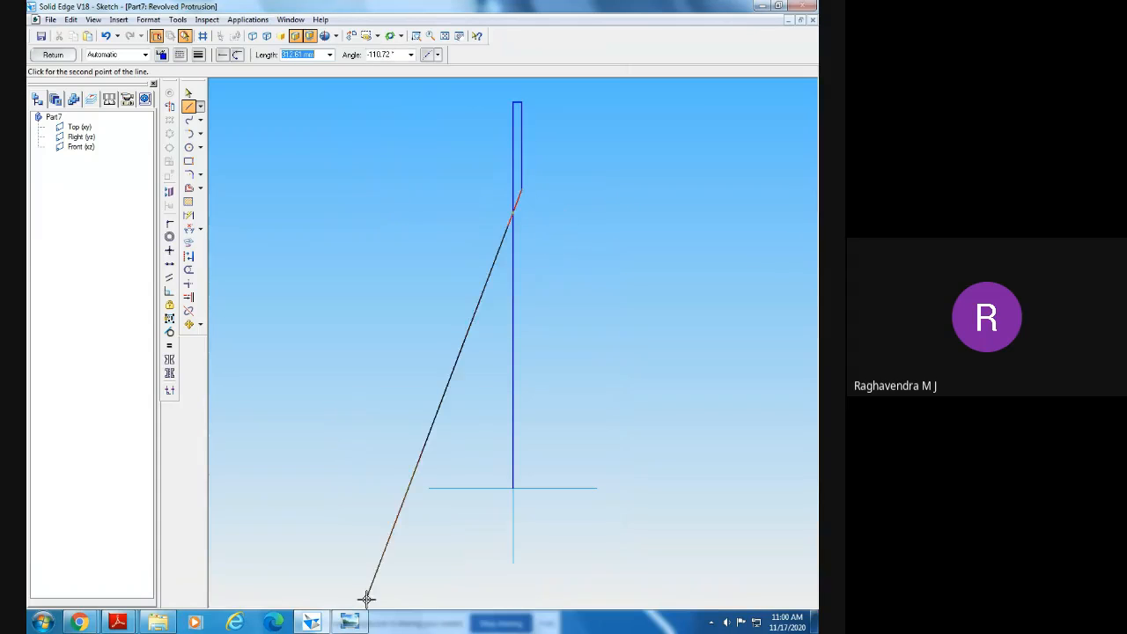
- Check the tommy bar image and close the profile with a shoulder about 10.8 mm wide, a vertical side down to the horizontal axis and a base line
left_click(349, 623)
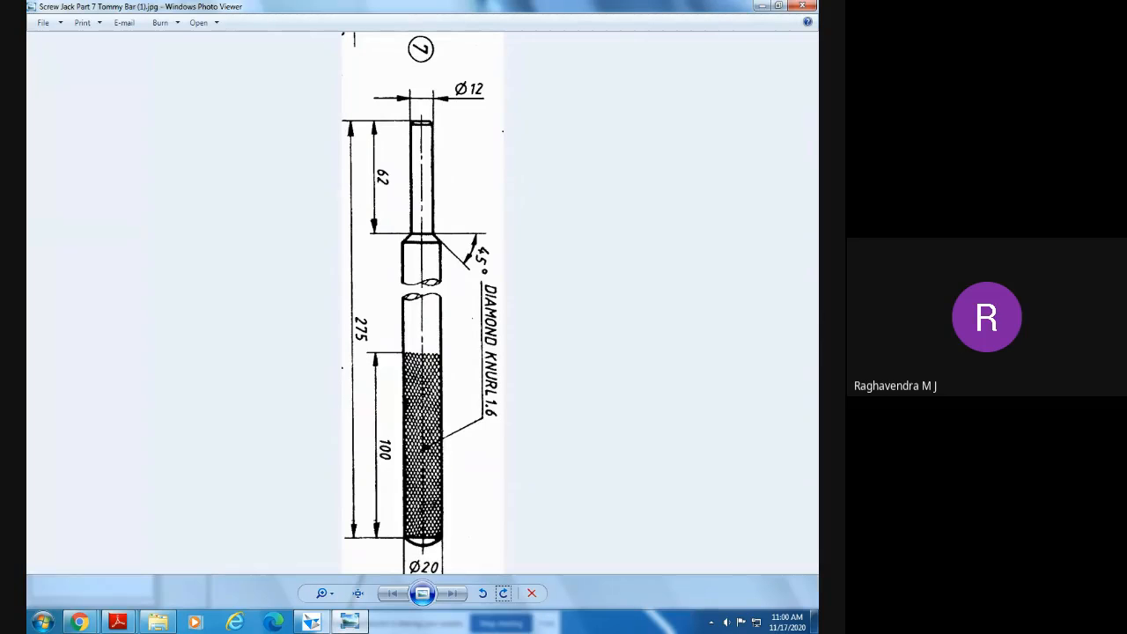
left_click(348, 625)
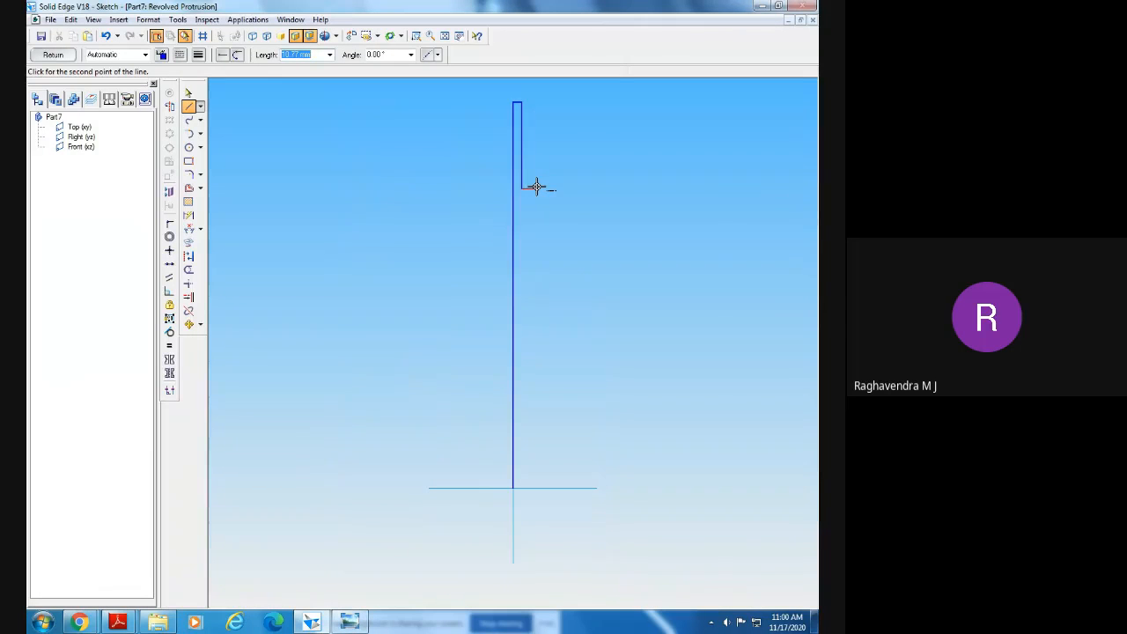
left_click(537, 187)
left_click(537, 488)
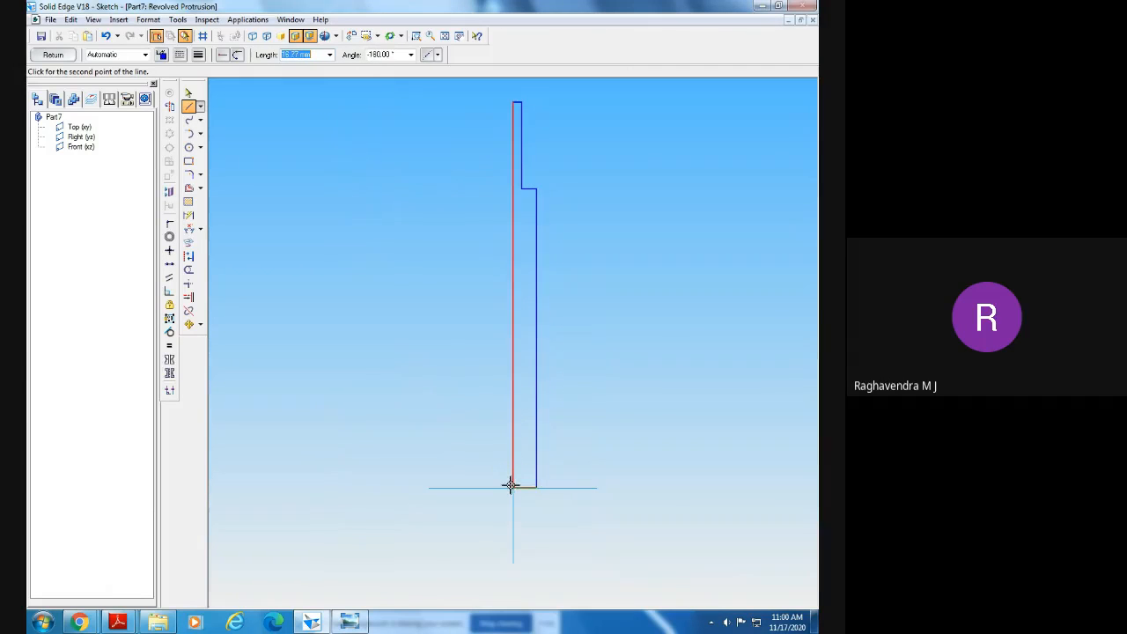
left_click(512, 487)
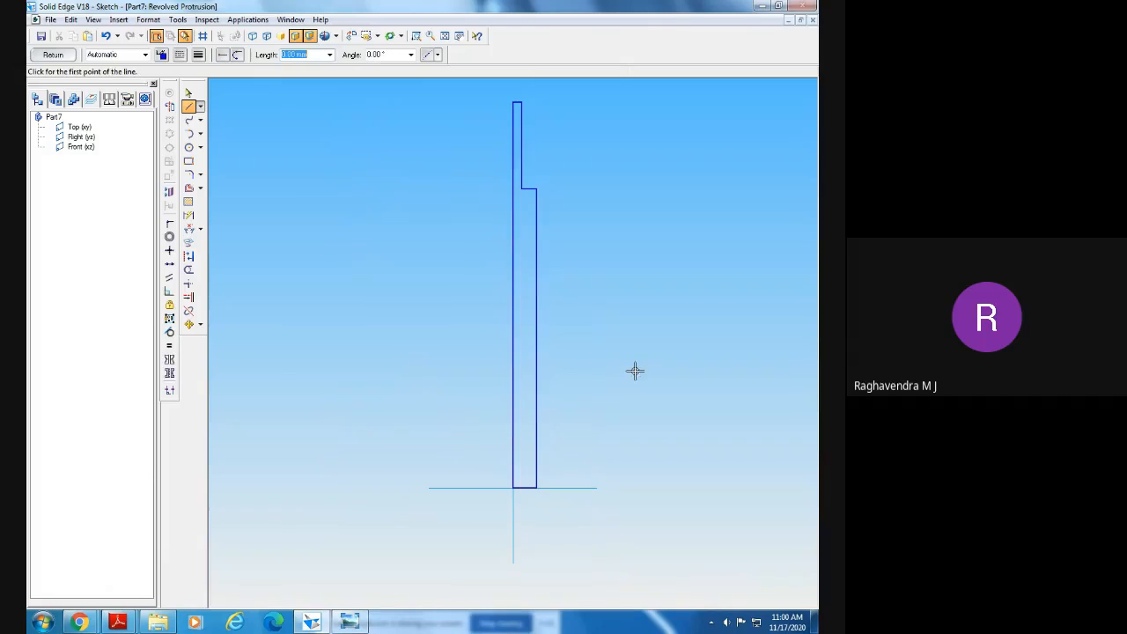
- Dimension the wider section's distance from the centre line as 10 mm and add a length dimension to the narrow section
left_click(188, 216)
left_click(515, 370)
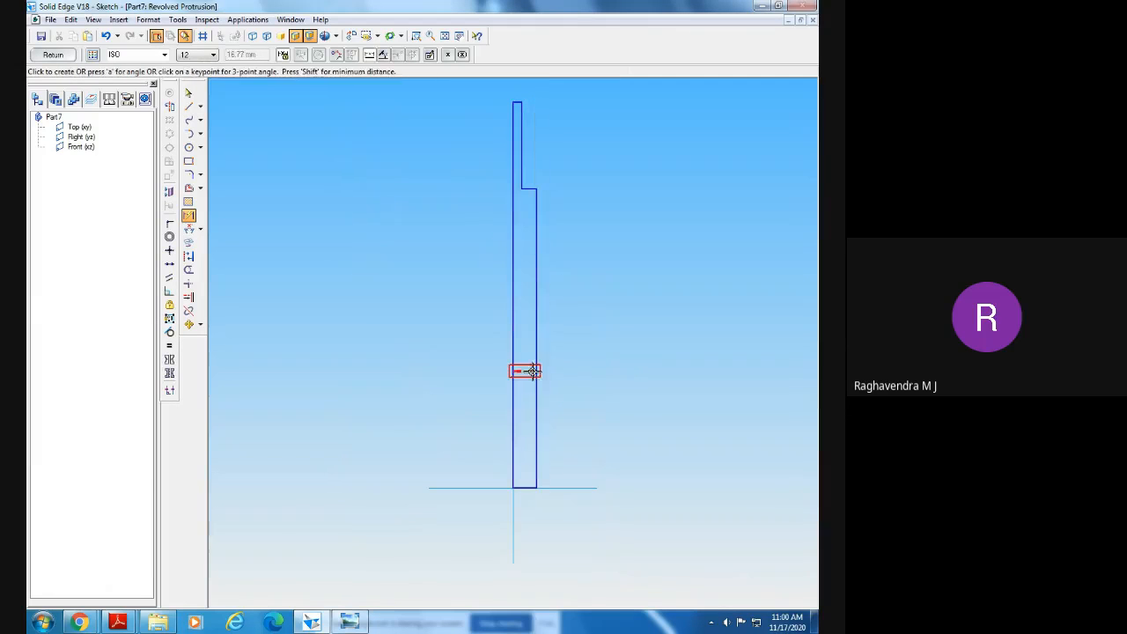
left_click(532, 371)
type("10")
key("Return")
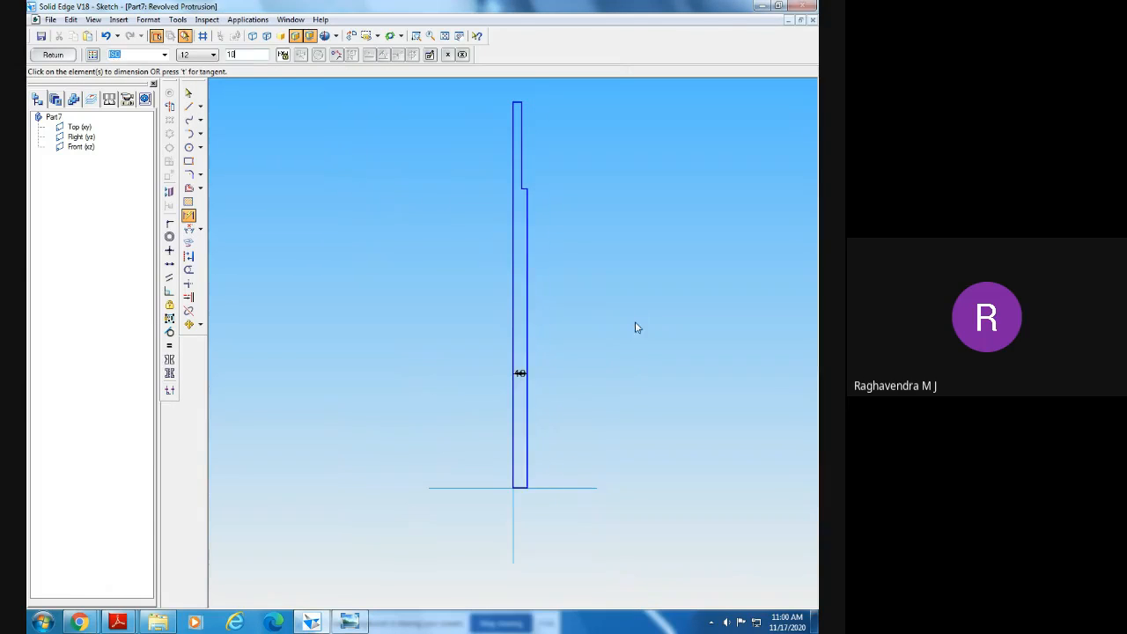
left_click(515, 143)
left_click(570, 148)
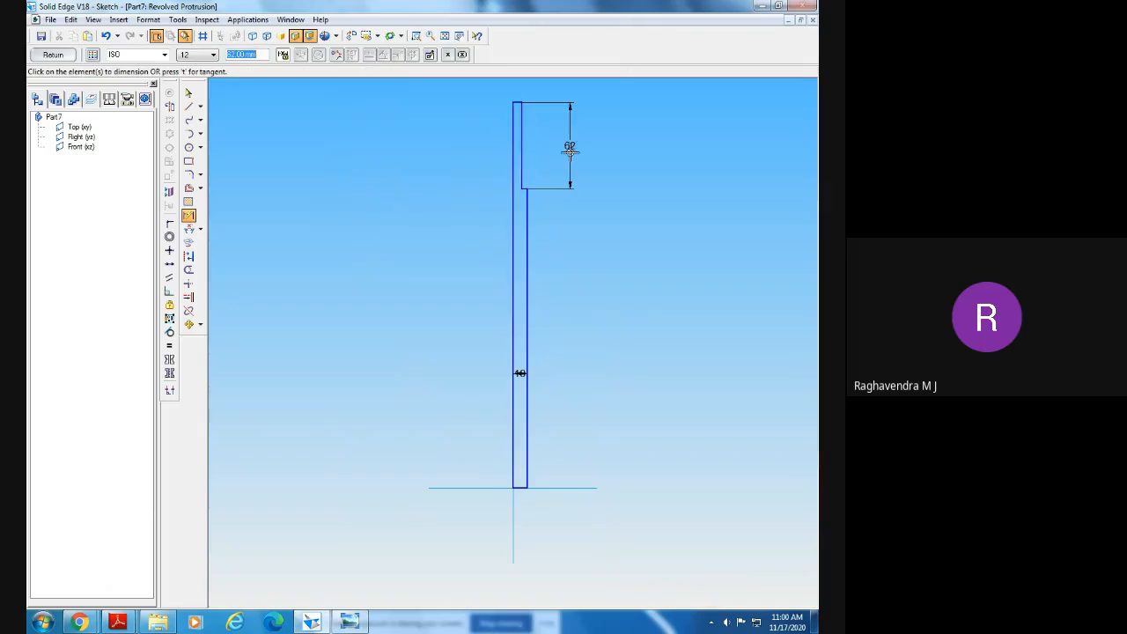
- Dimension the narrow end's width and the centre line's full length, and check the sketch against the tommy bar image
left_click(516, 101)
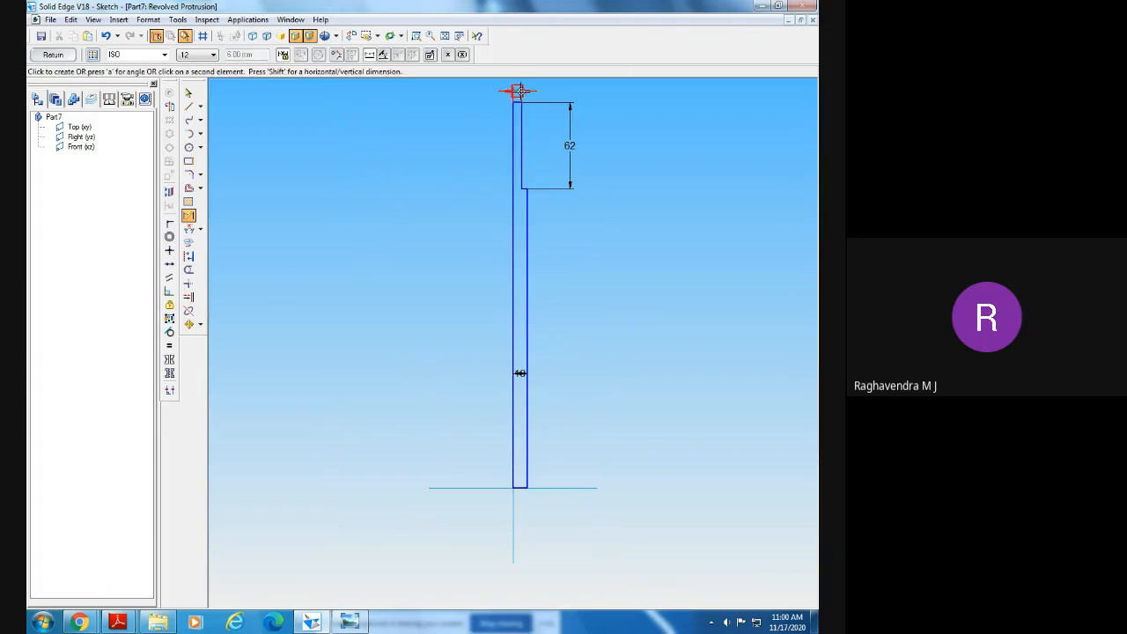
left_click(516, 92)
left_click(517, 232)
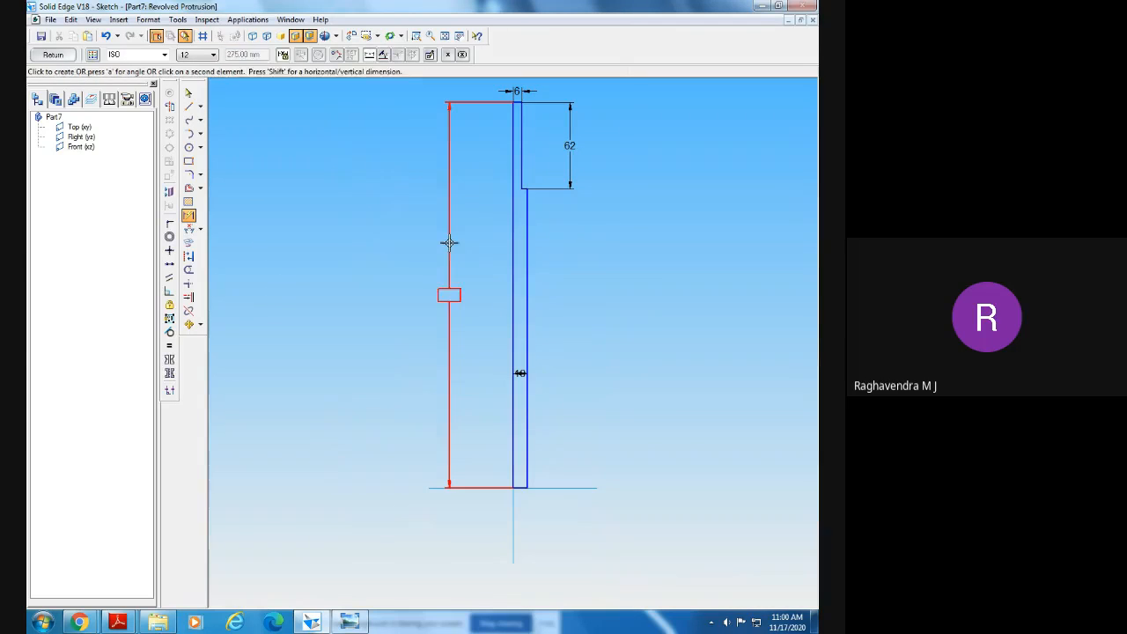
left_click(449, 294)
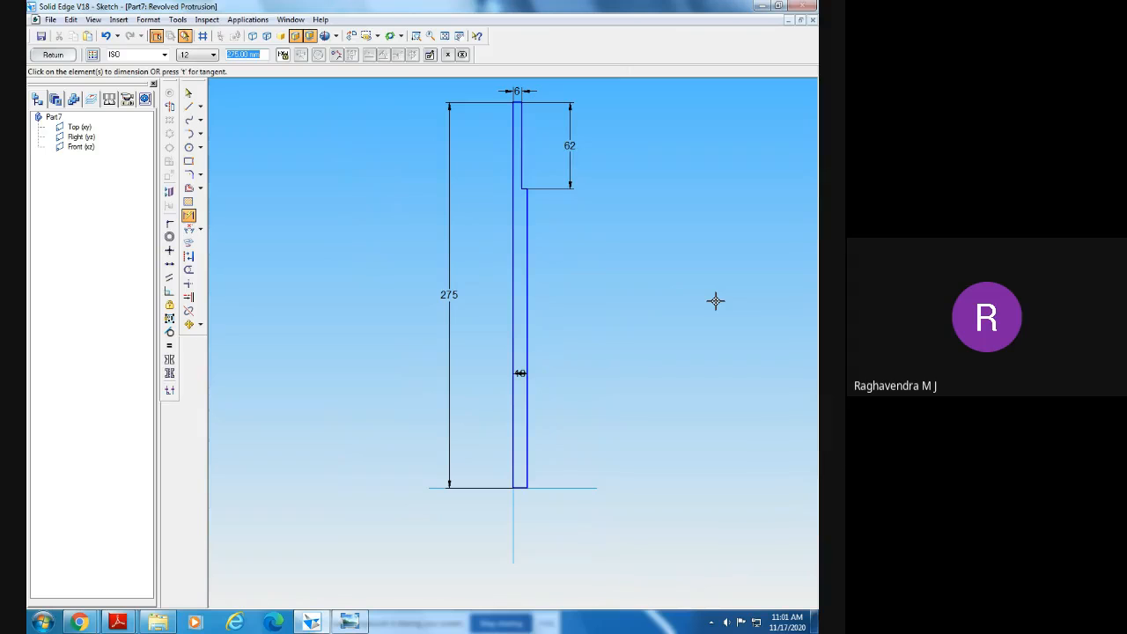
left_click(348, 622)
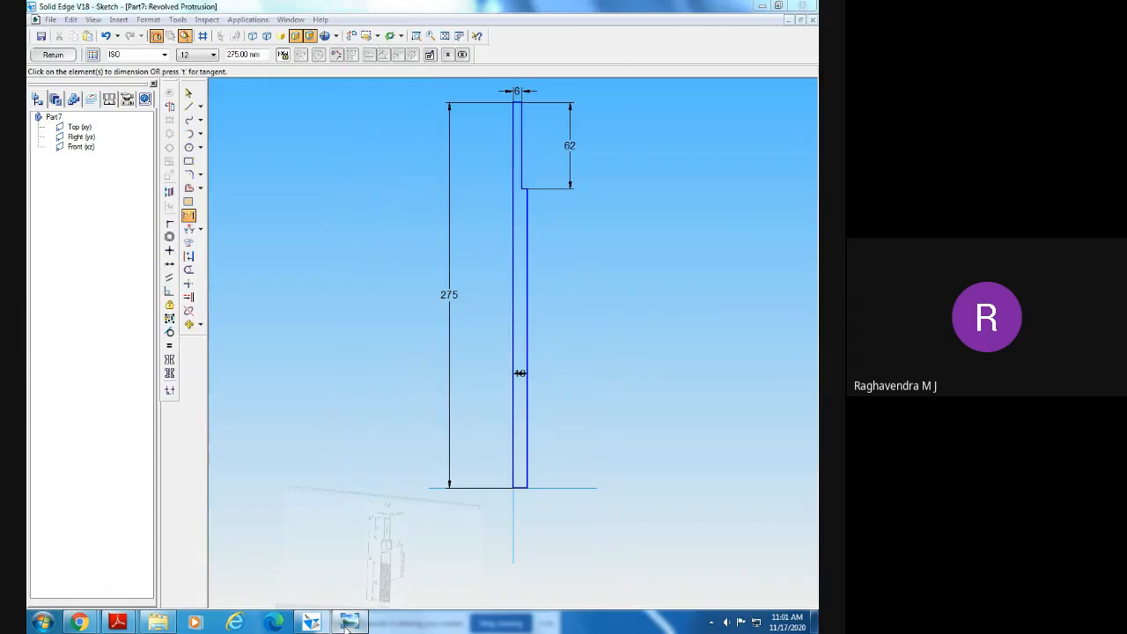
left_click(348, 626)
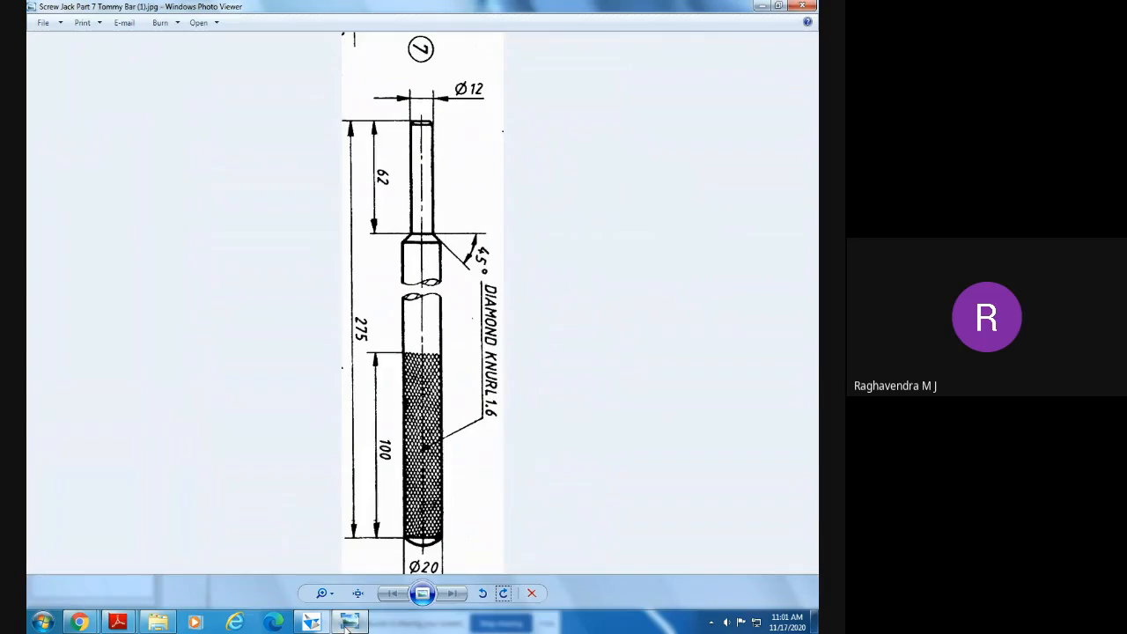
left_click(348, 623)
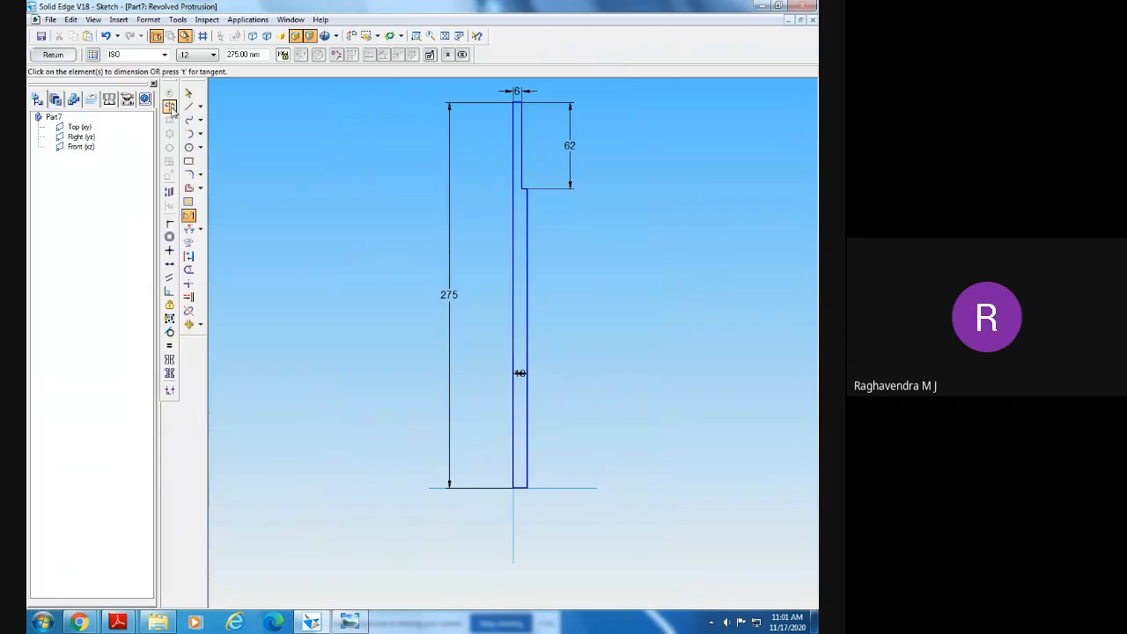
- Set the long vertical centre line as the axis of revolution and revolve the profile through a full turn into a solid bar
left_click(169, 106)
left_click(514, 257)
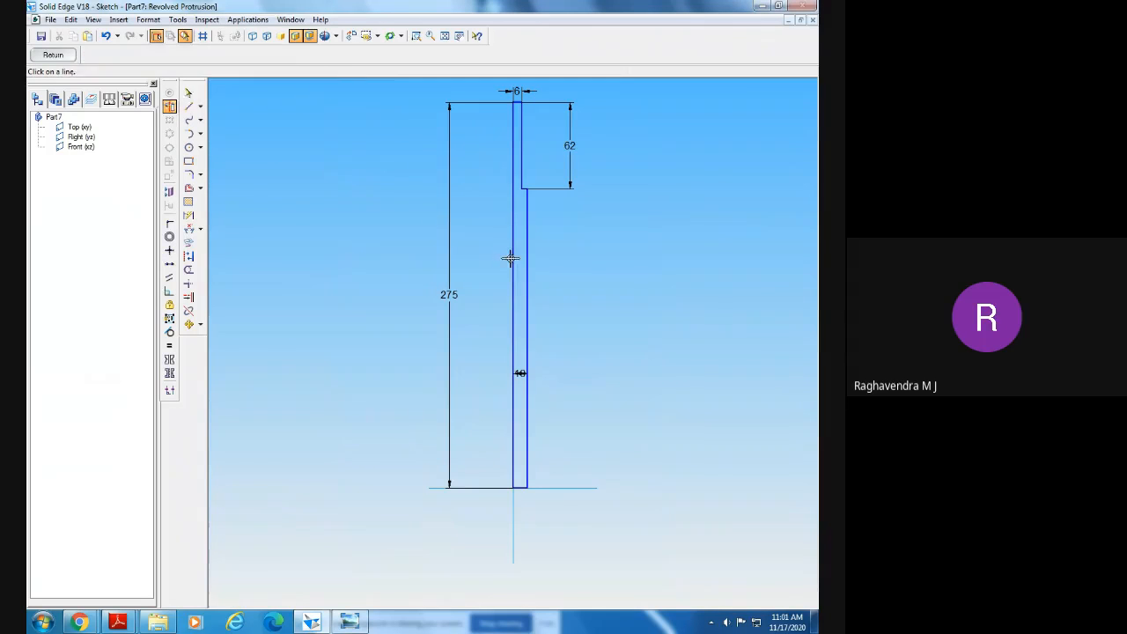
left_click(54, 55)
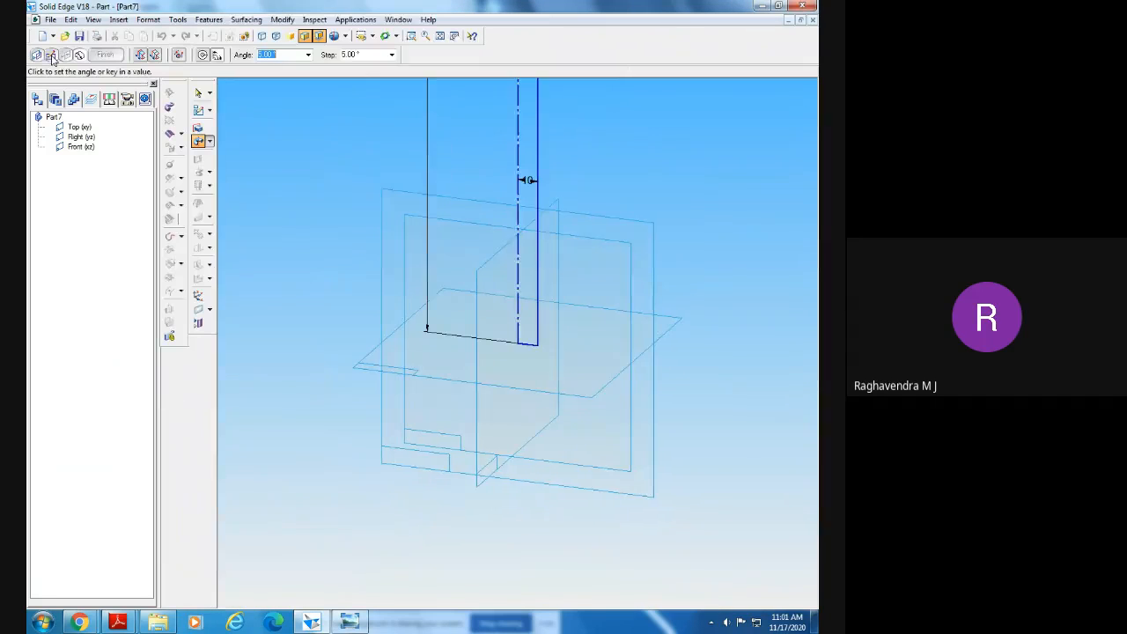
left_click(202, 54)
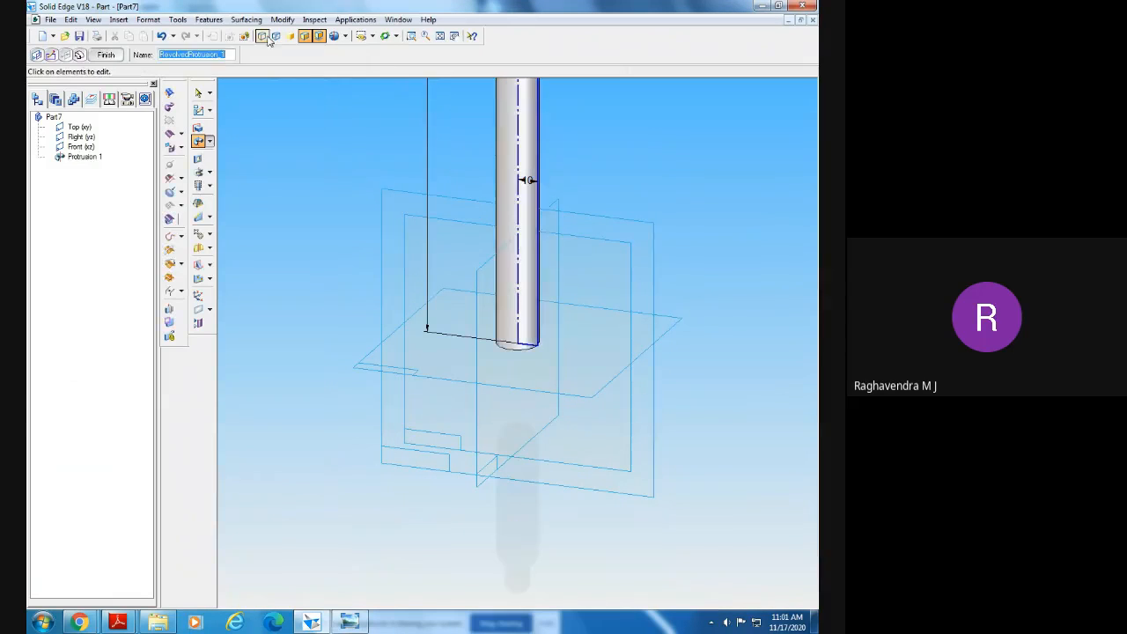
left_click(439, 35)
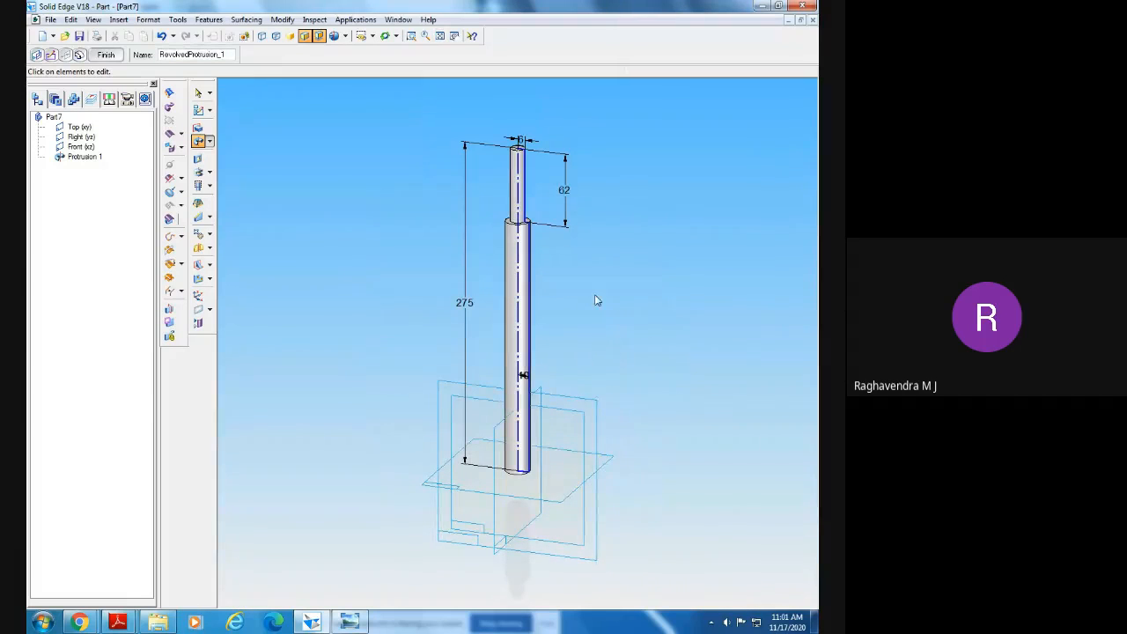
left_click(110, 56)
middle_click_drag(388, 276, 396, 479)
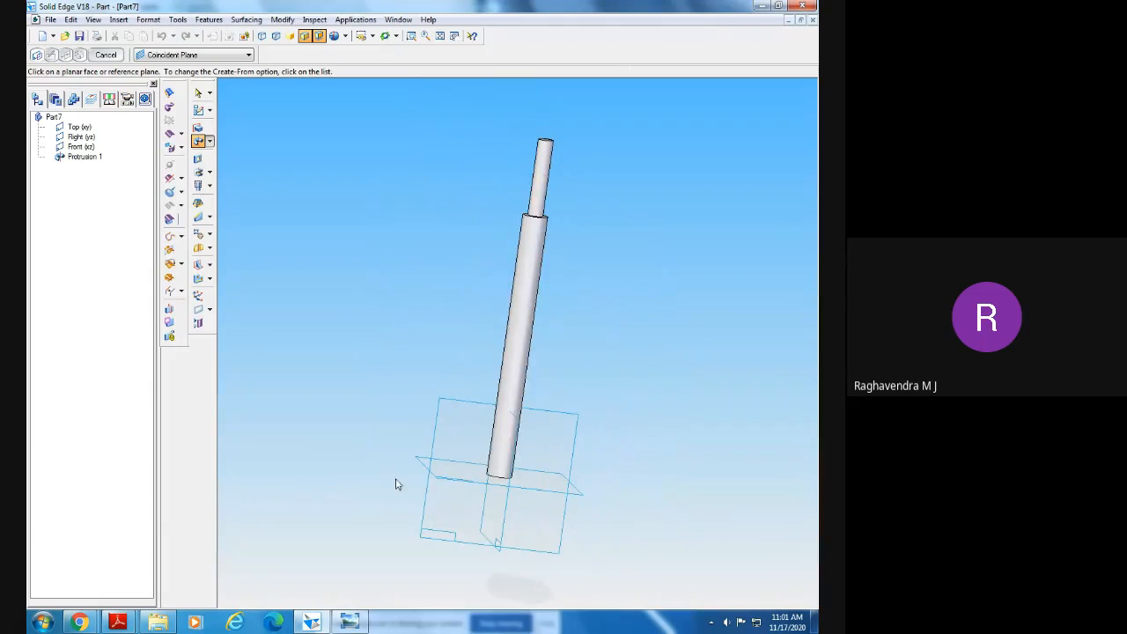
- Check the shoulder in the tommy bar image and chamfer the wider section's upper edge with a 3 mm setback
left_click(349, 622)
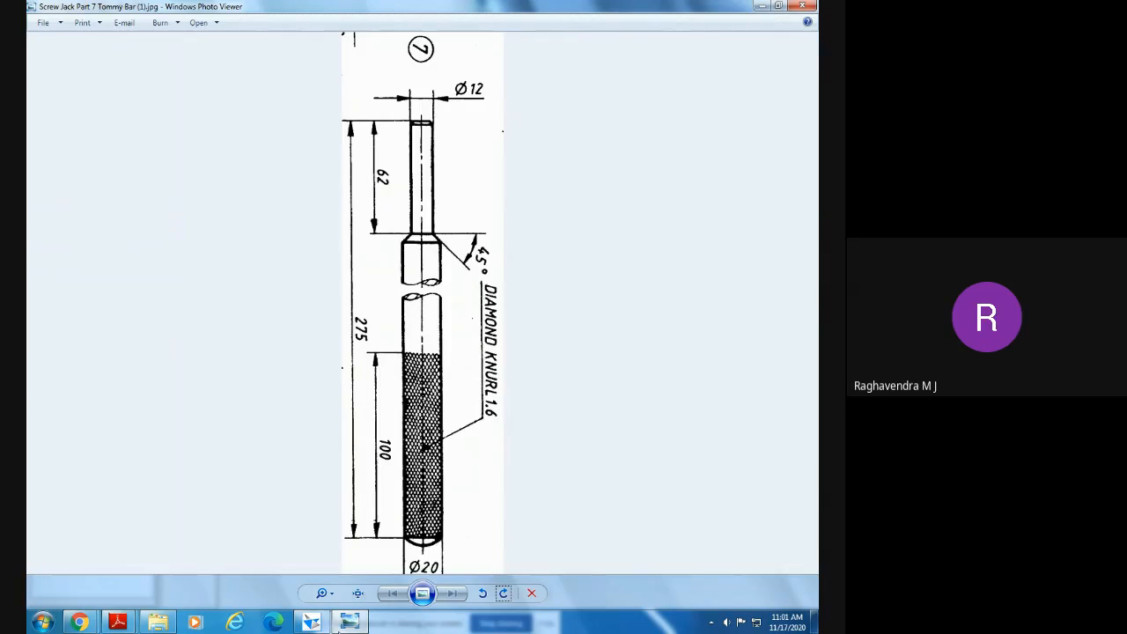
left_click(350, 622)
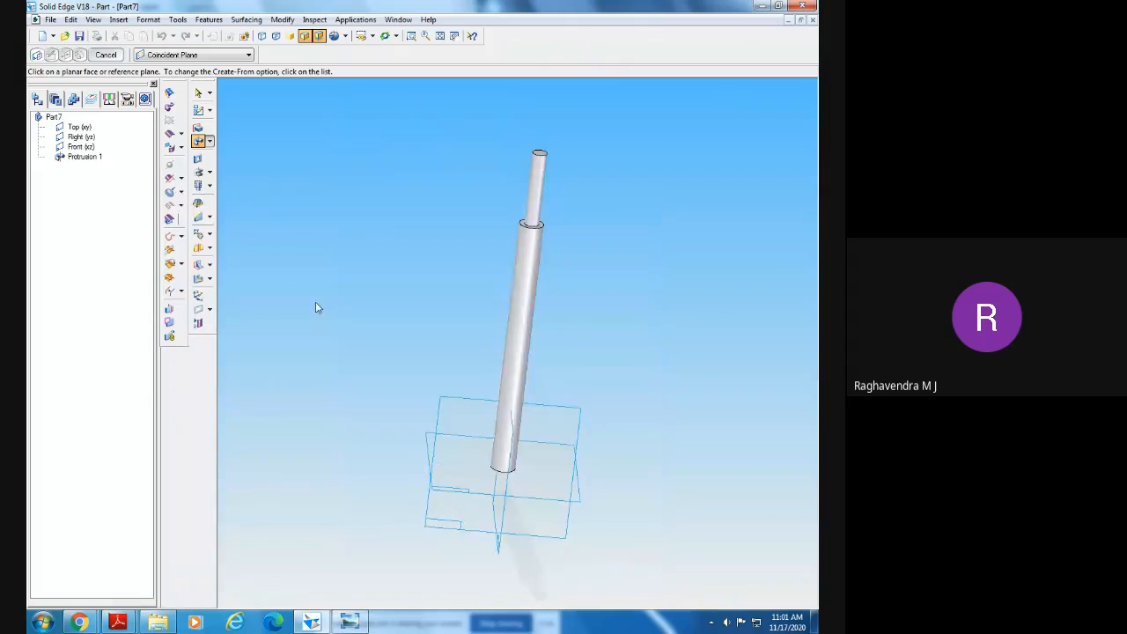
left_click(211, 218)
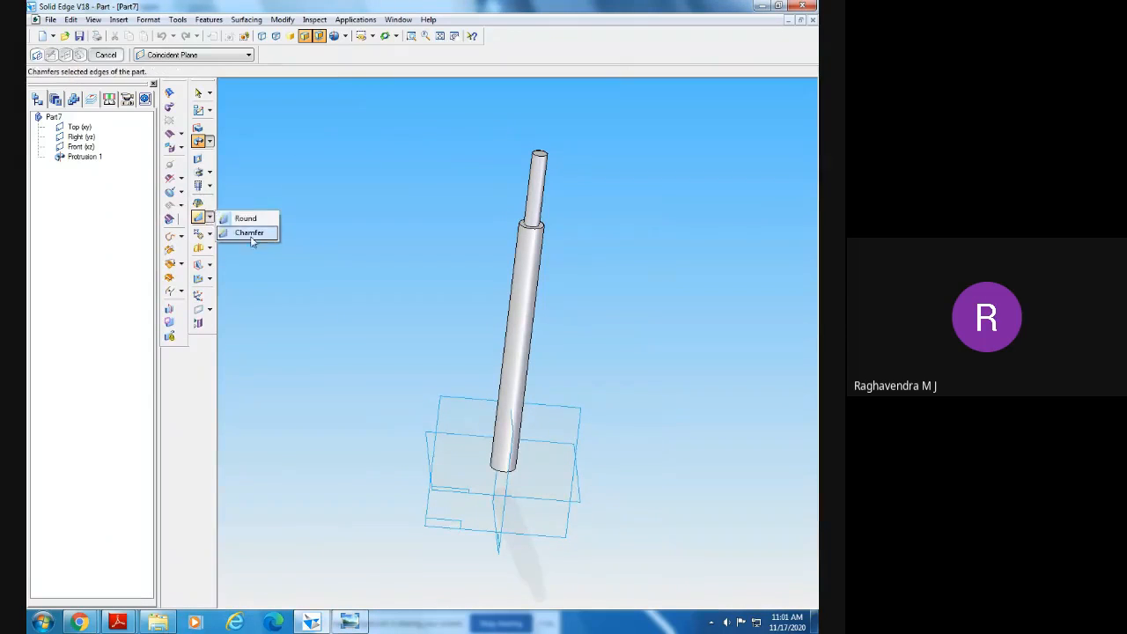
left_click(250, 233)
left_click(539, 227)
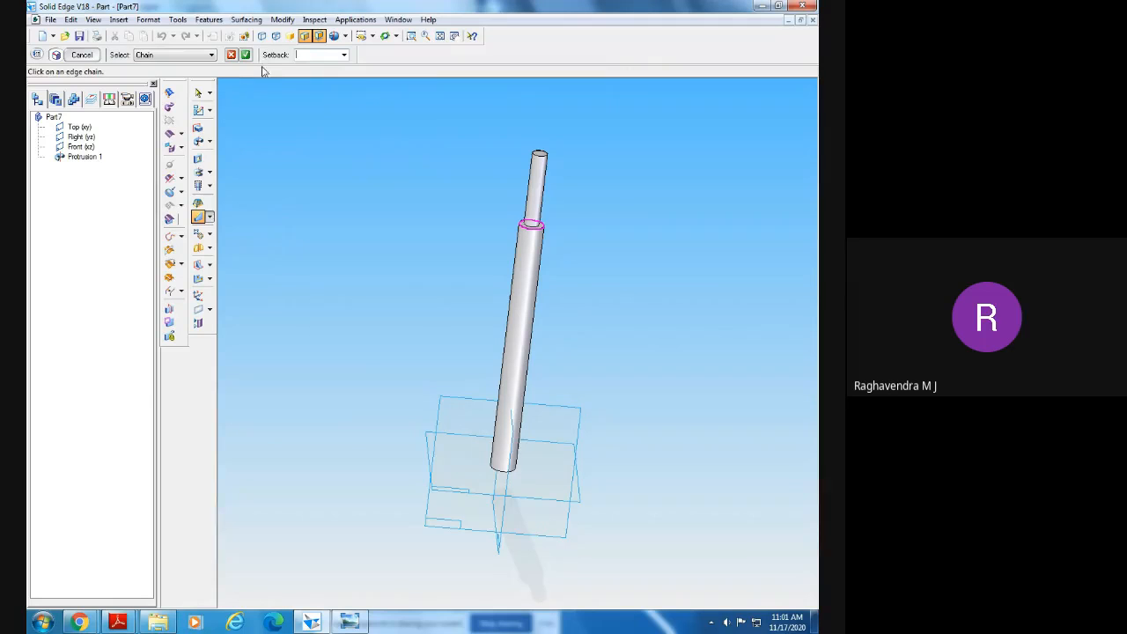
left_click(344, 55)
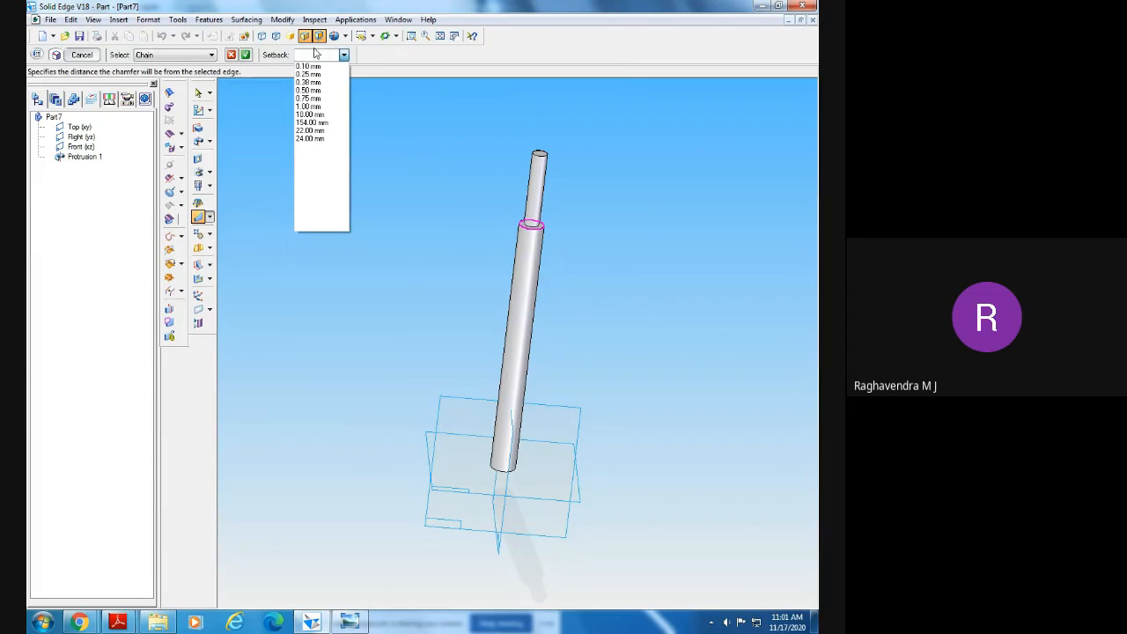
left_click(213, 55)
left_click(212, 55)
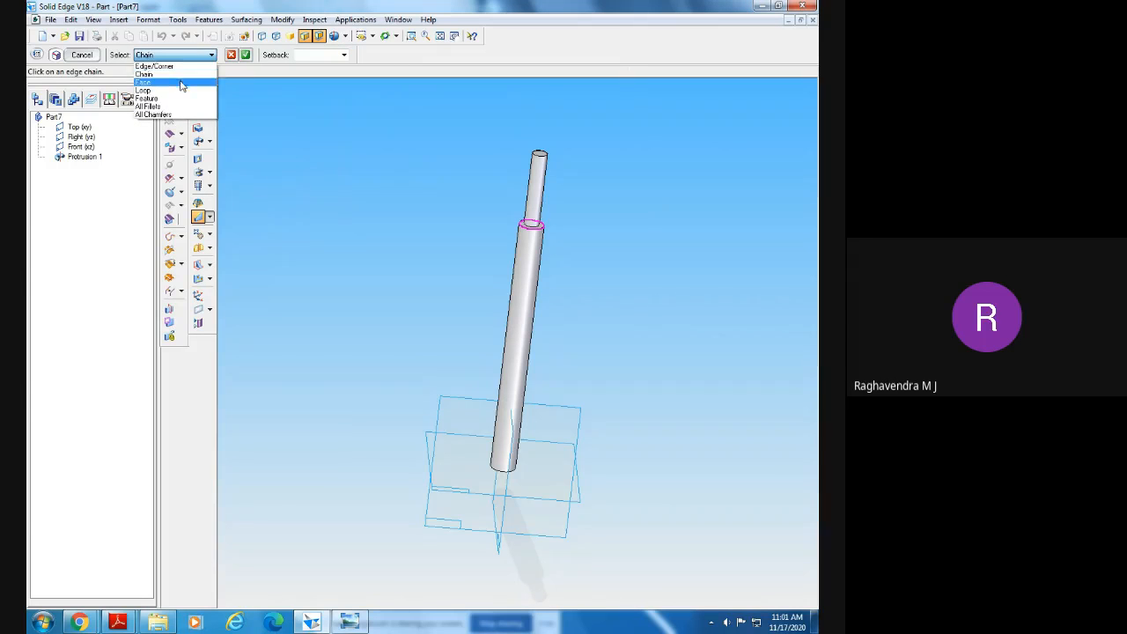
left_click(181, 83)
left_click(212, 56)
left_click(193, 72)
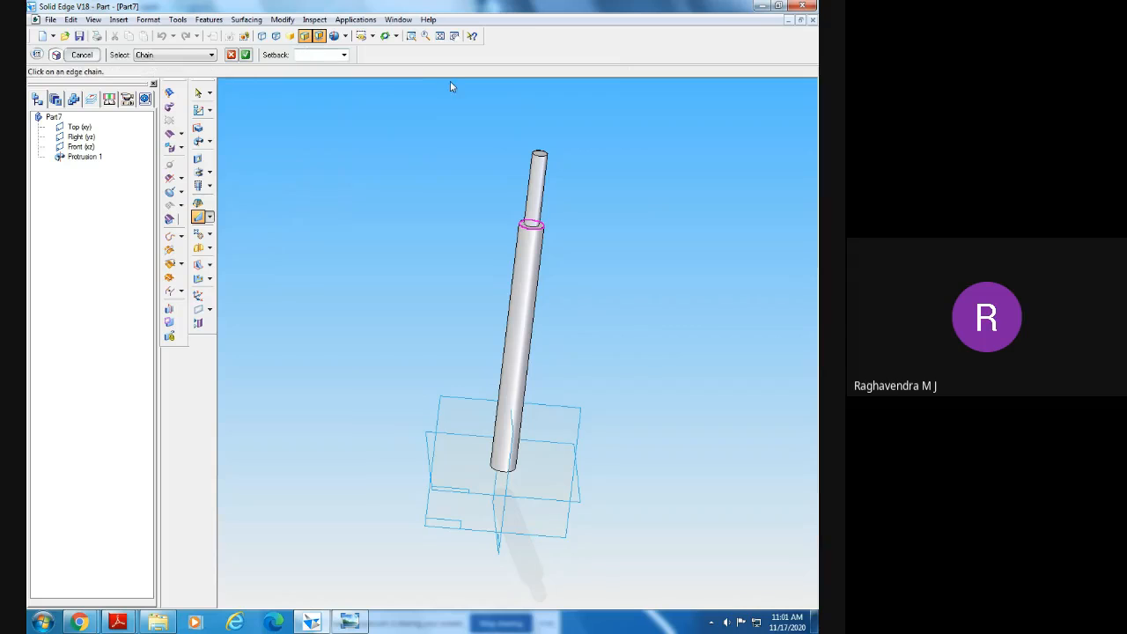
type("2")
key("Return")
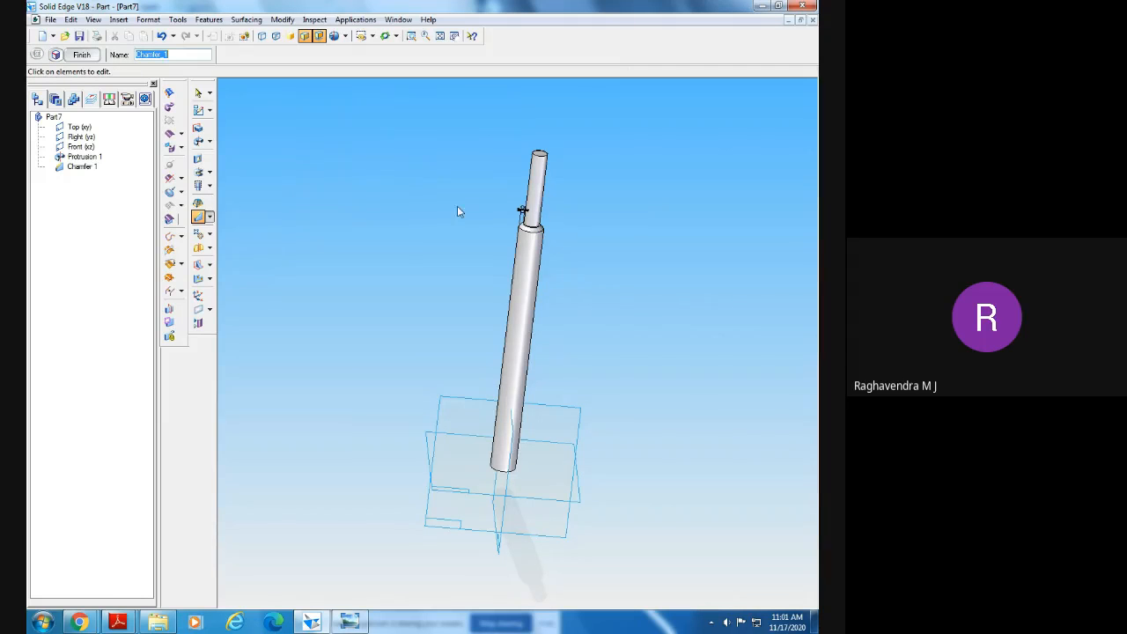
- Examine the chamfered shoulder up close and end the Chamfer command
middle_click_drag(457, 211, 271, 206)
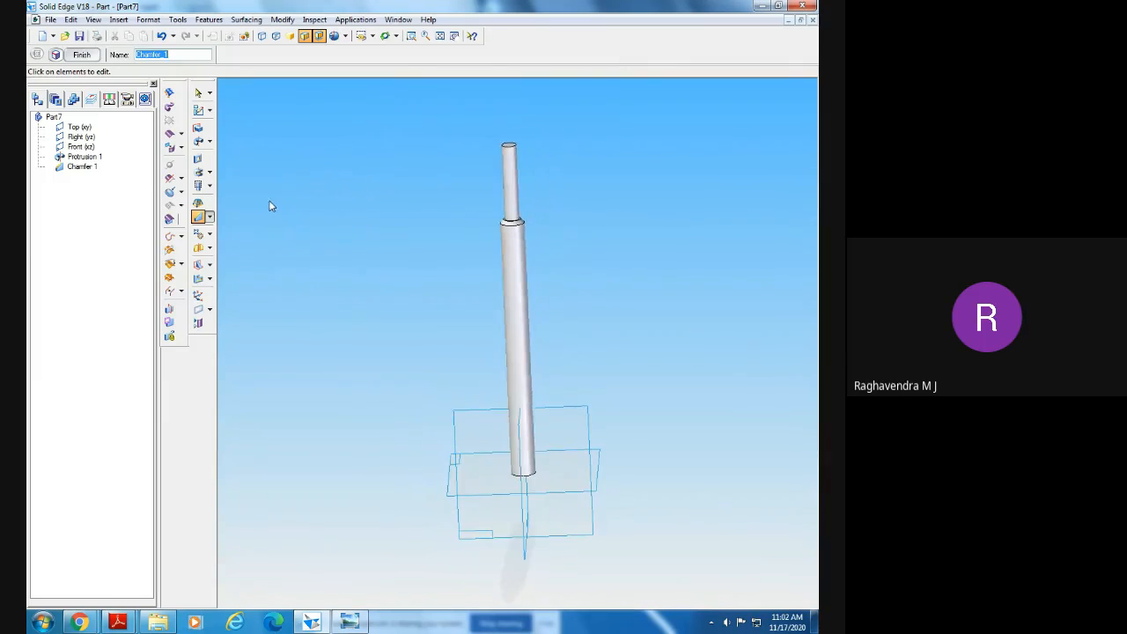
left_click(411, 36)
left_click_drag(468, 181, 606, 257)
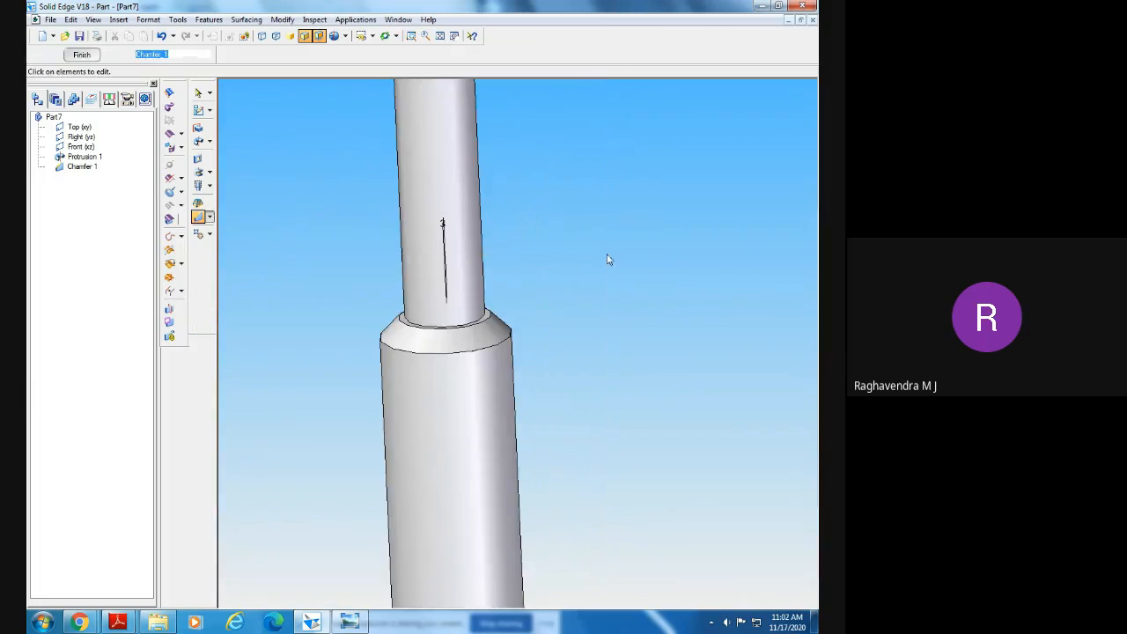
left_click(81, 55)
middle_click_drag(632, 305, 654, 290)
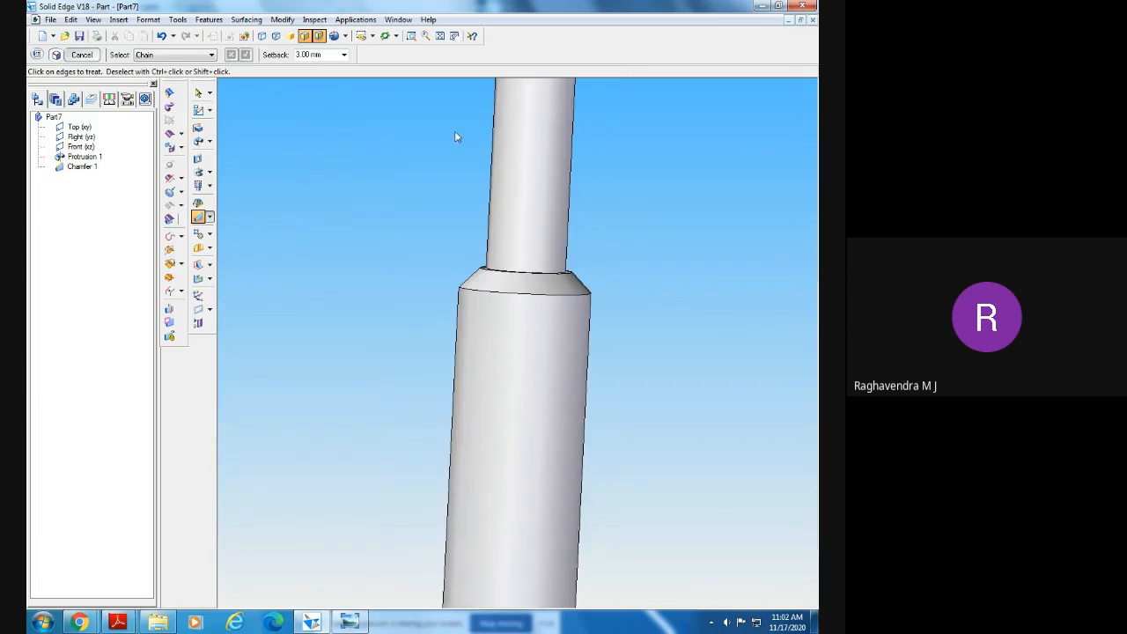
left_click(440, 36)
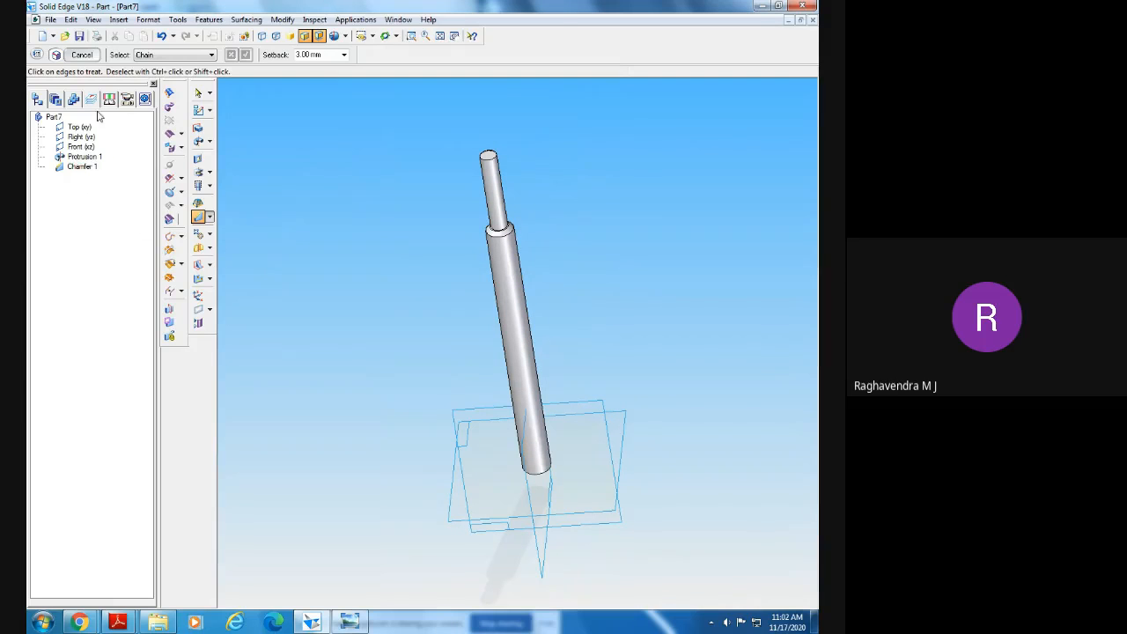
key("Escape")
- Reopen the shoulder chamfer's definition and accept it with the 3 mm setback
left_click(82, 166)
right_click(82, 167)
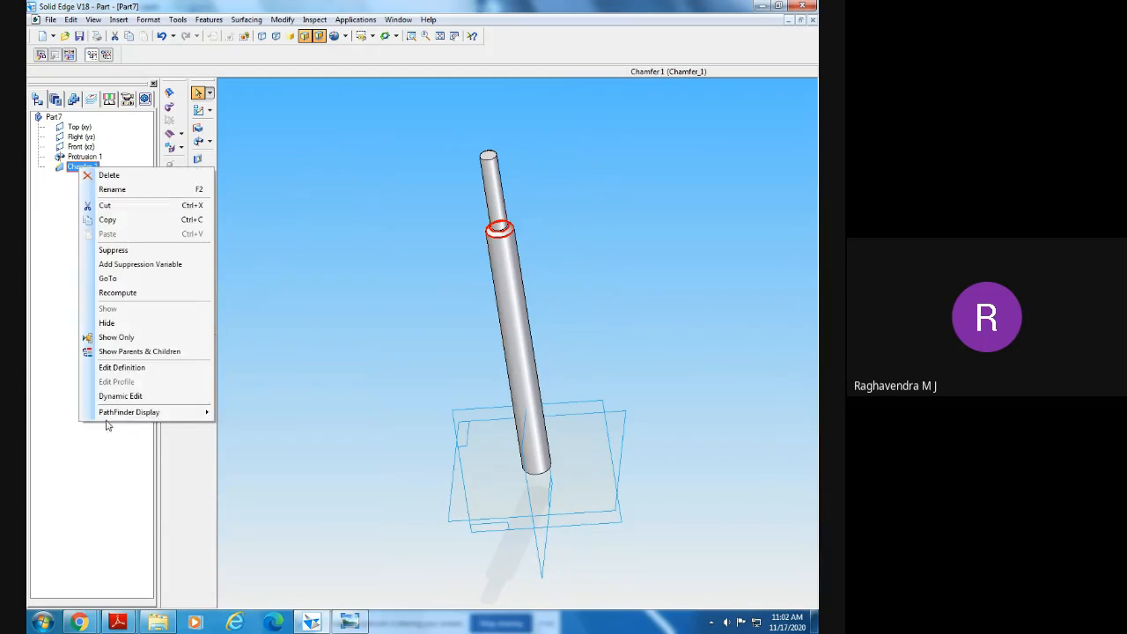
left_click(123, 368)
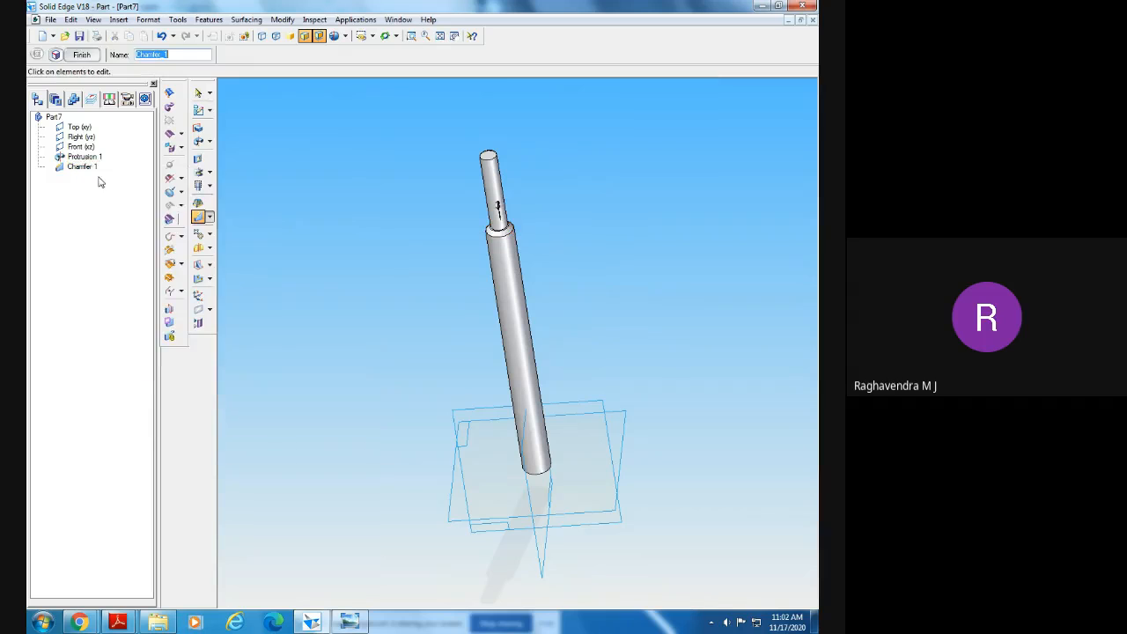
left_click(55, 54)
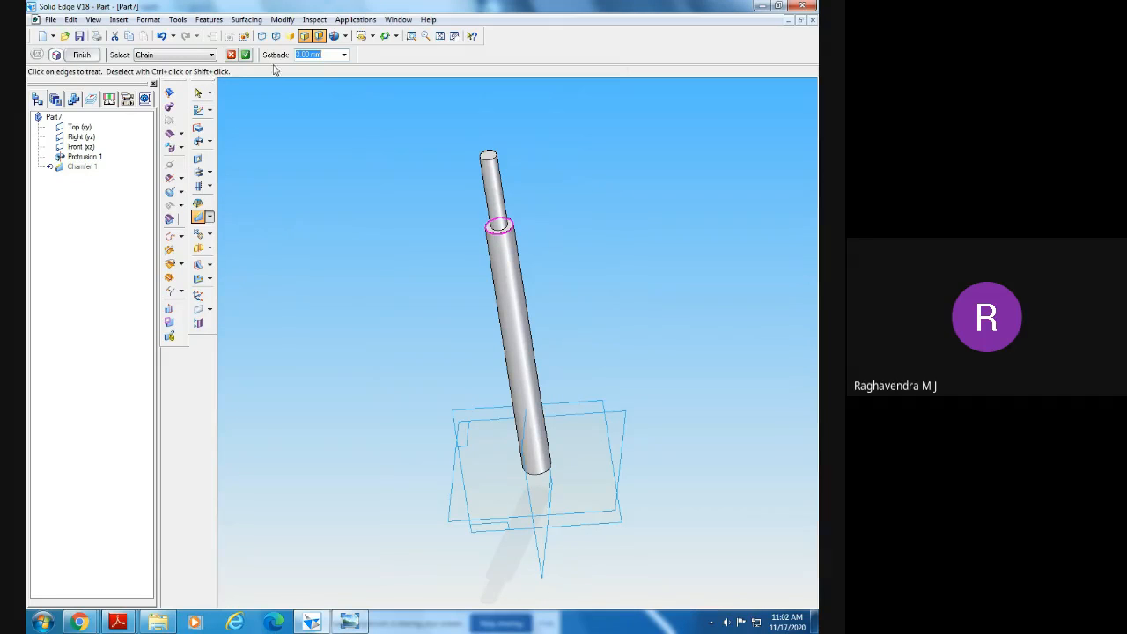
key("Return")
left_click(82, 55)
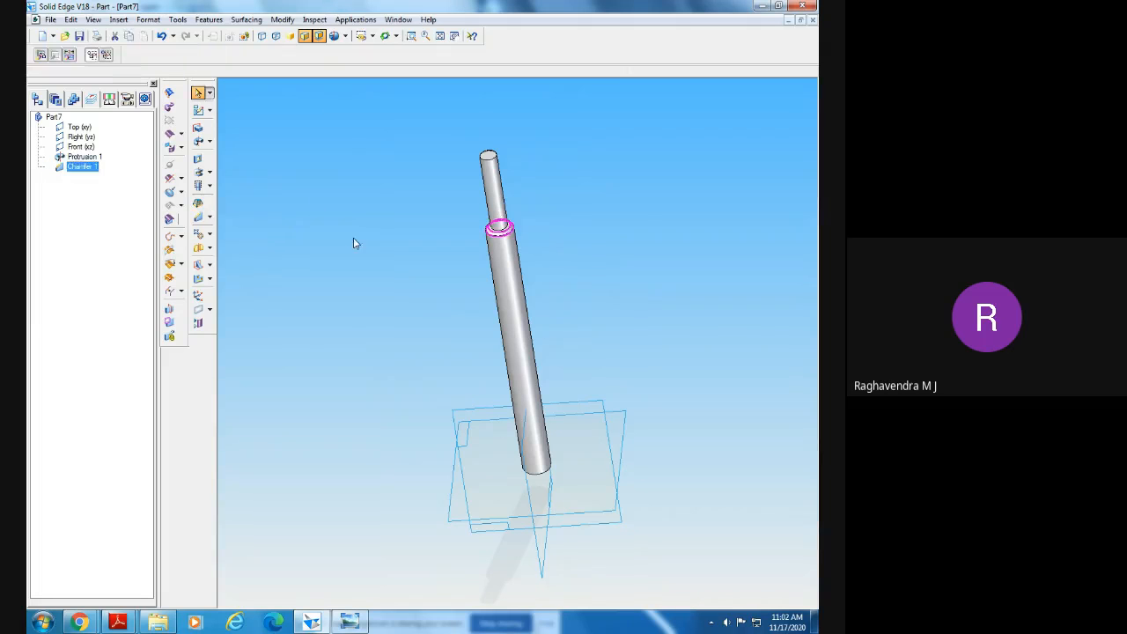
- Compare the bar with the tommy bar image and delete the shoulder chamfer
left_click(388, 273)
middle_click_drag(407, 326, 428, 308)
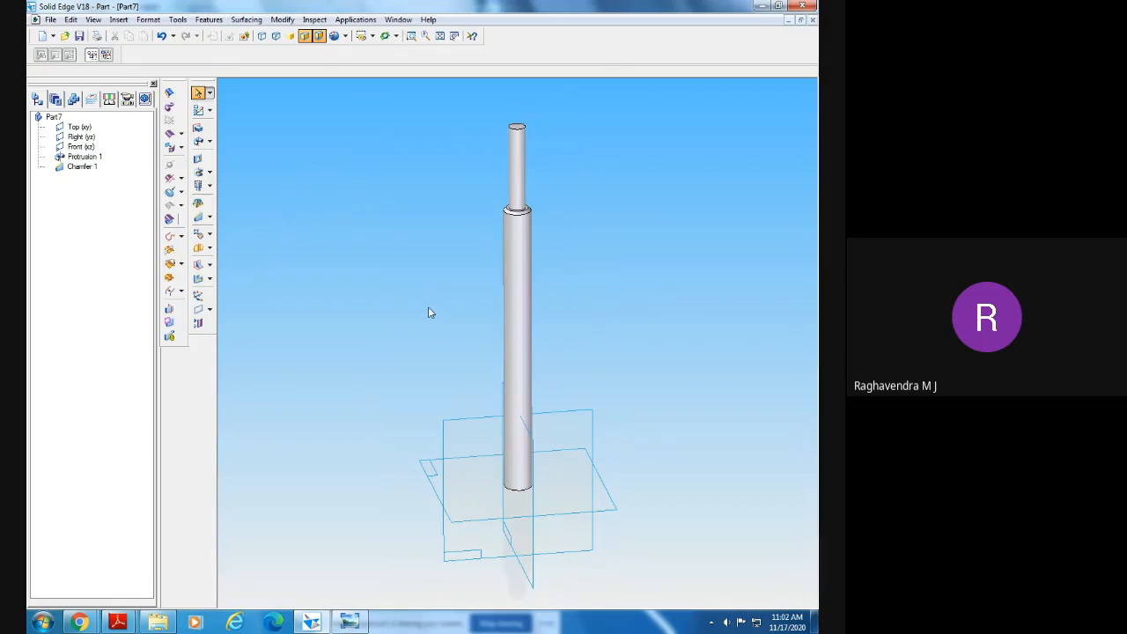
left_click(349, 627)
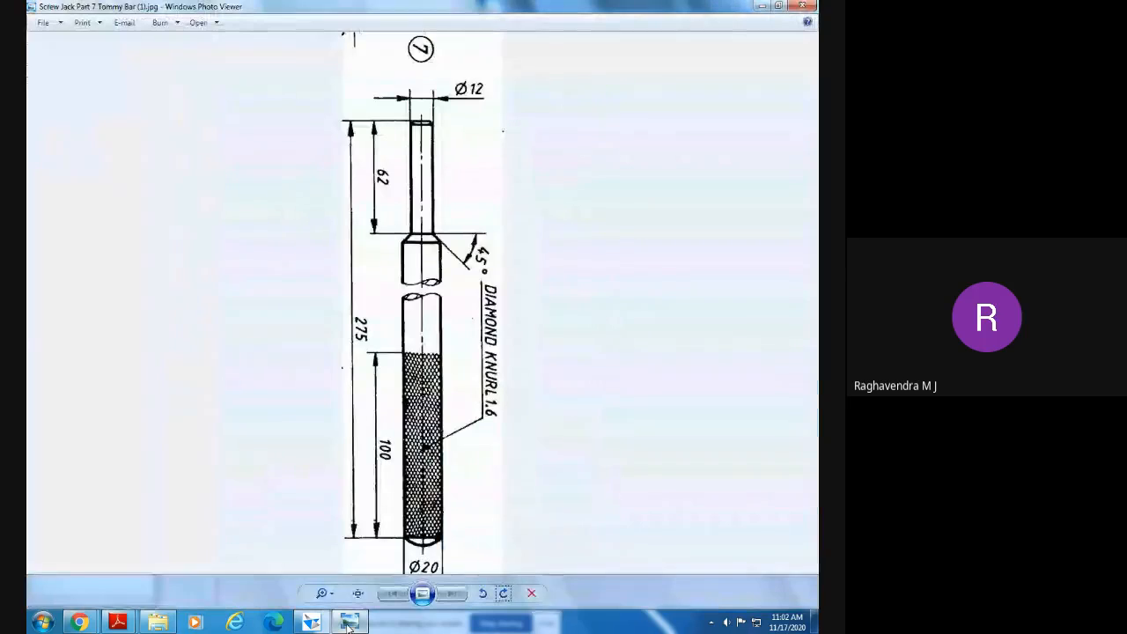
left_click(349, 627)
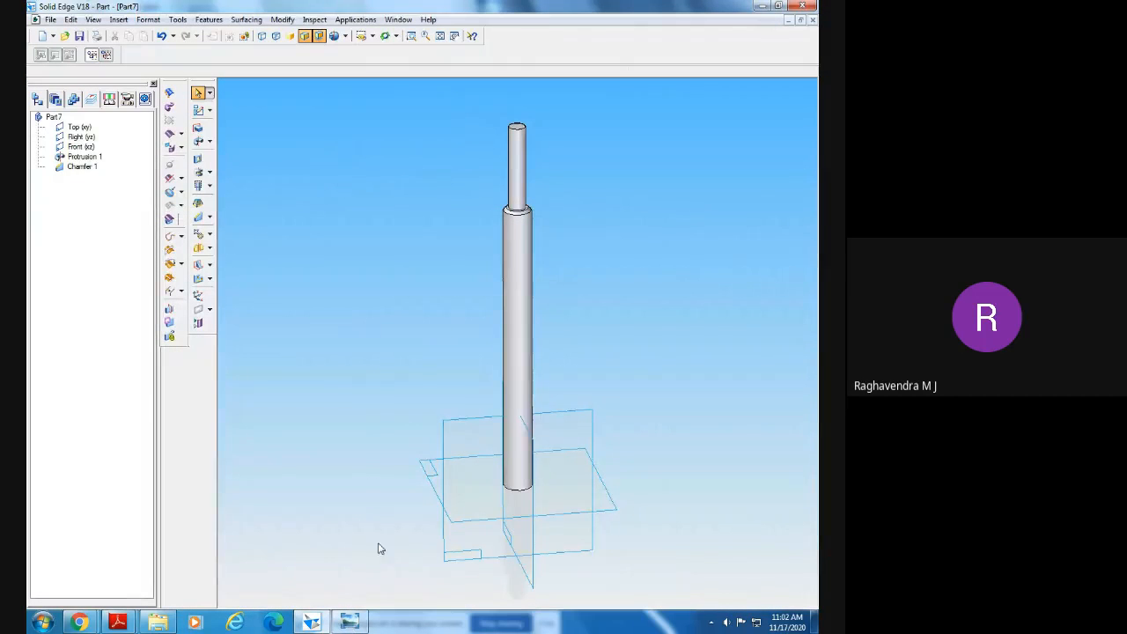
left_click(355, 624)
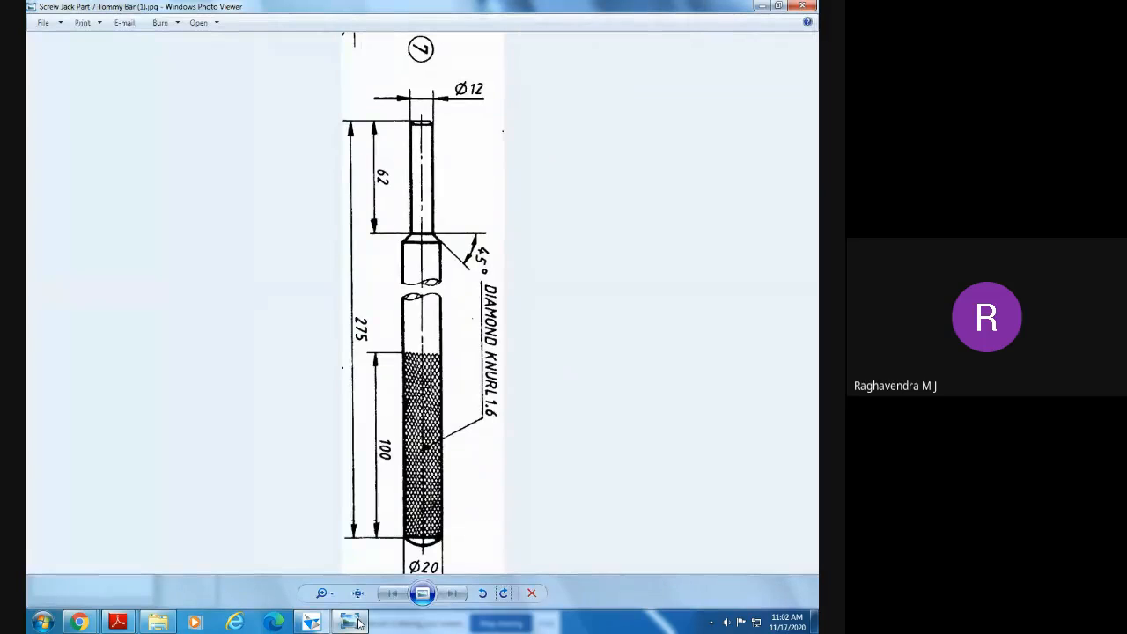
left_click(359, 624)
left_click(814, 622)
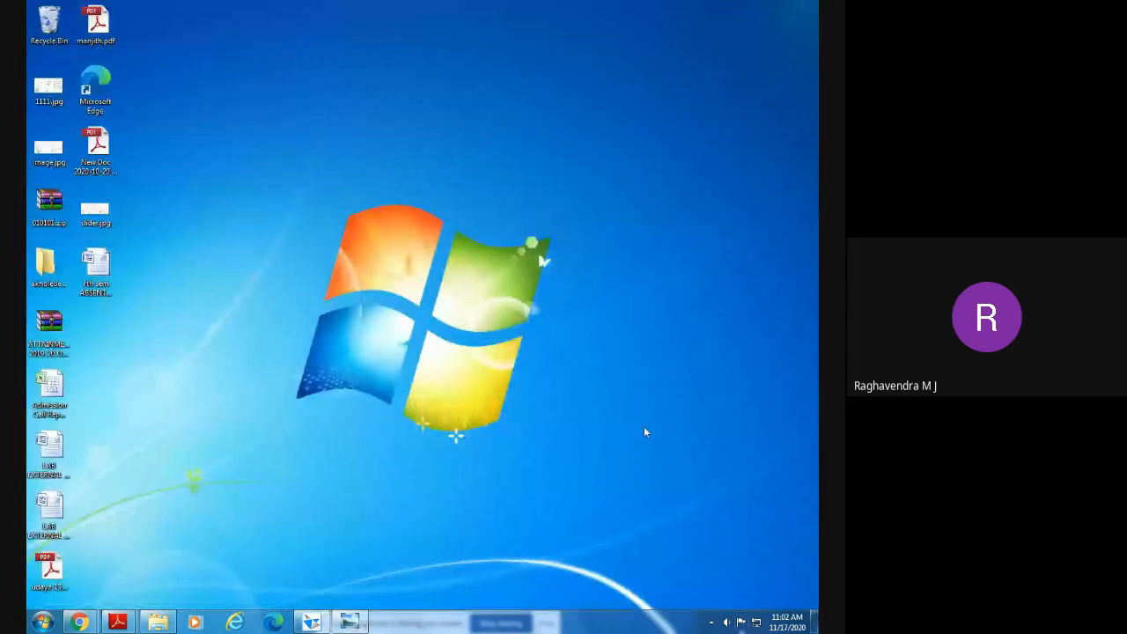
left_click(311, 623)
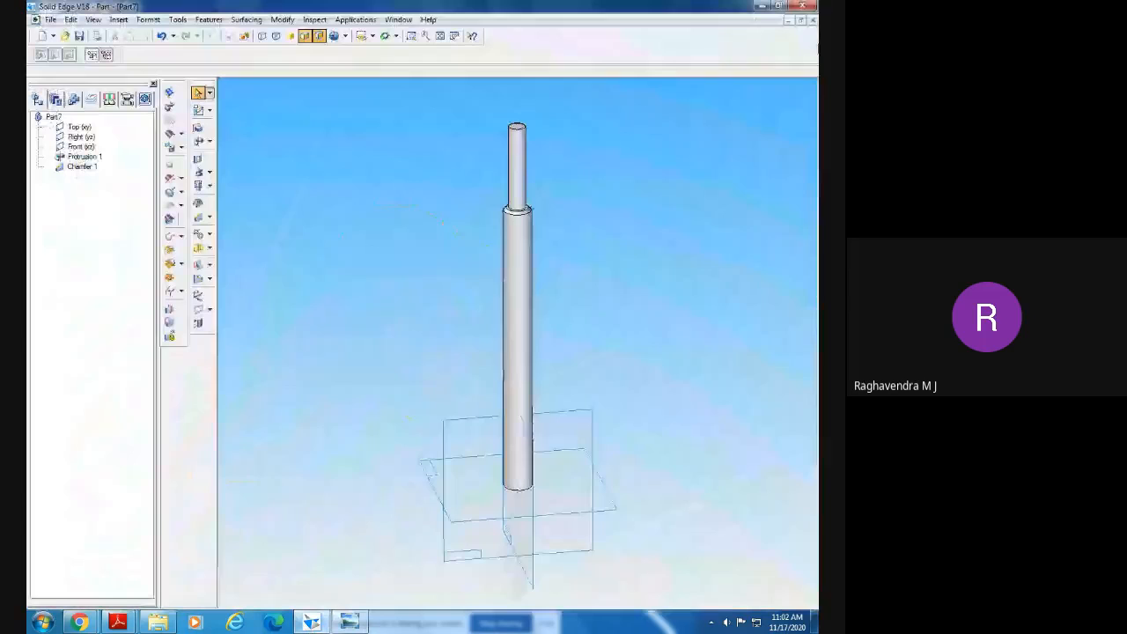
right_click(70, 168)
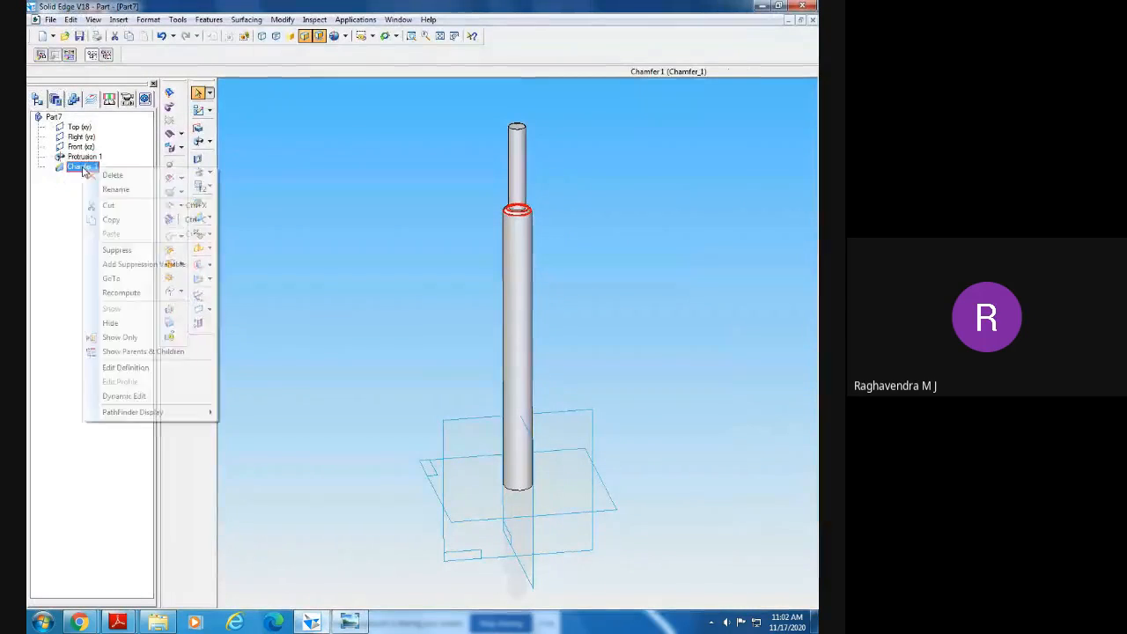
left_click(98, 187)
right_click(80, 157)
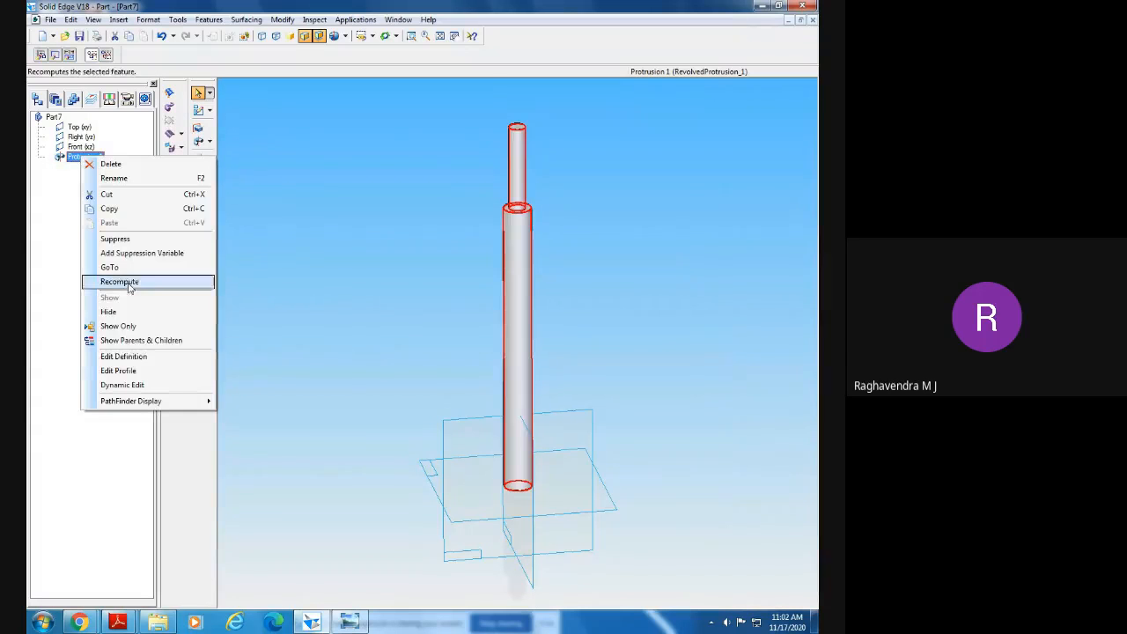
left_click(124, 357)
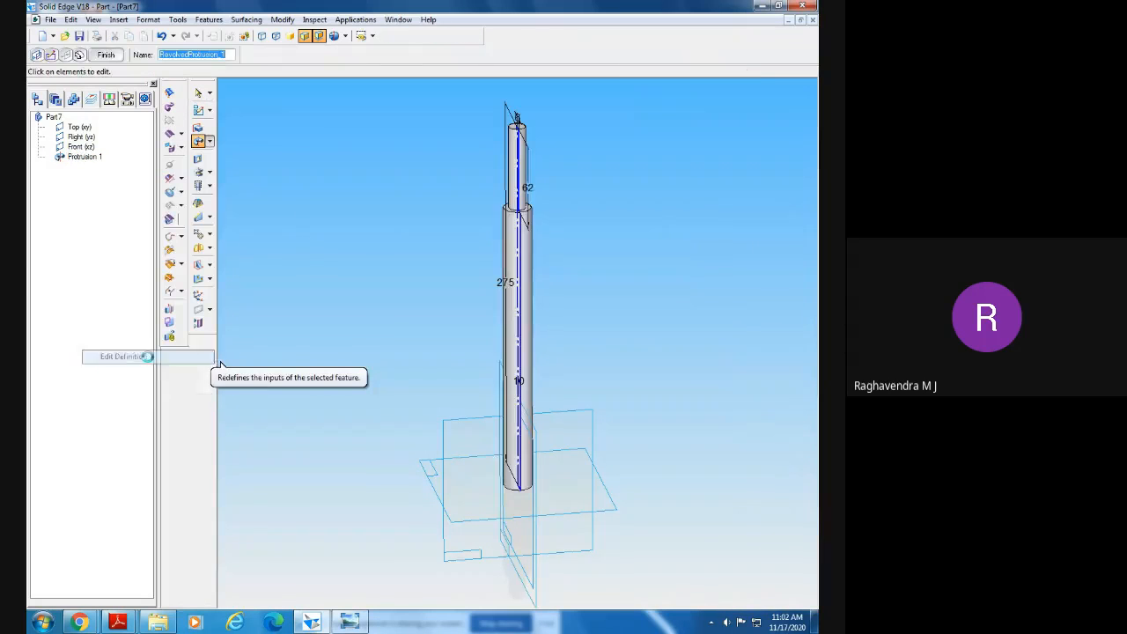
left_click(108, 55)
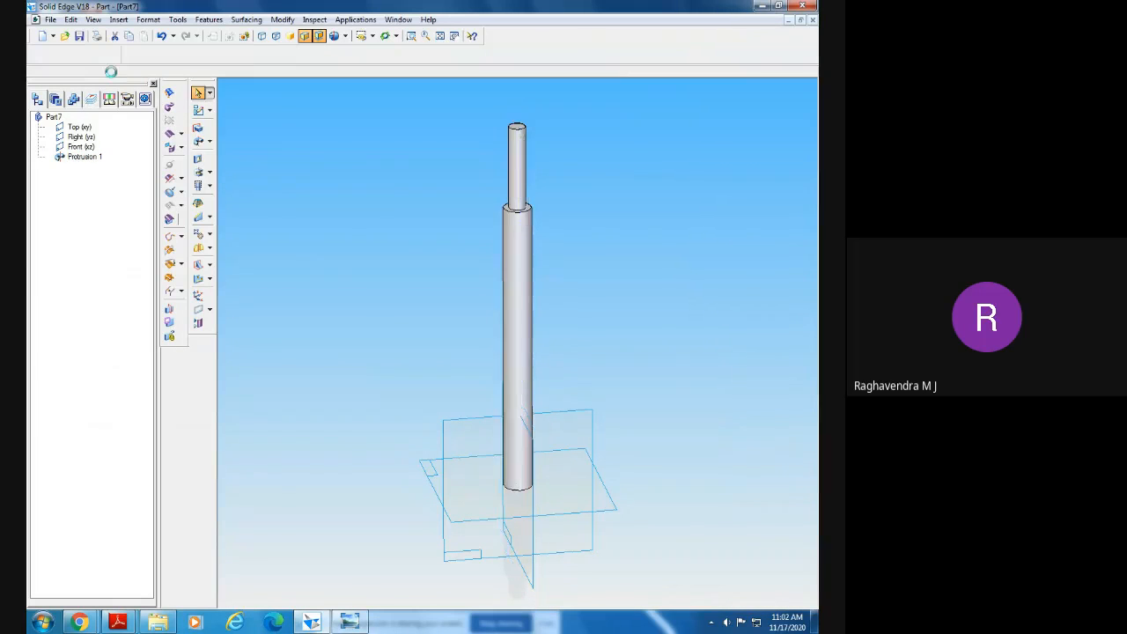
- Open the bar's revolved protrusion profile for editing and check its stepped shoulder against the tommy bar image
left_click(85, 157)
right_click(88, 159)
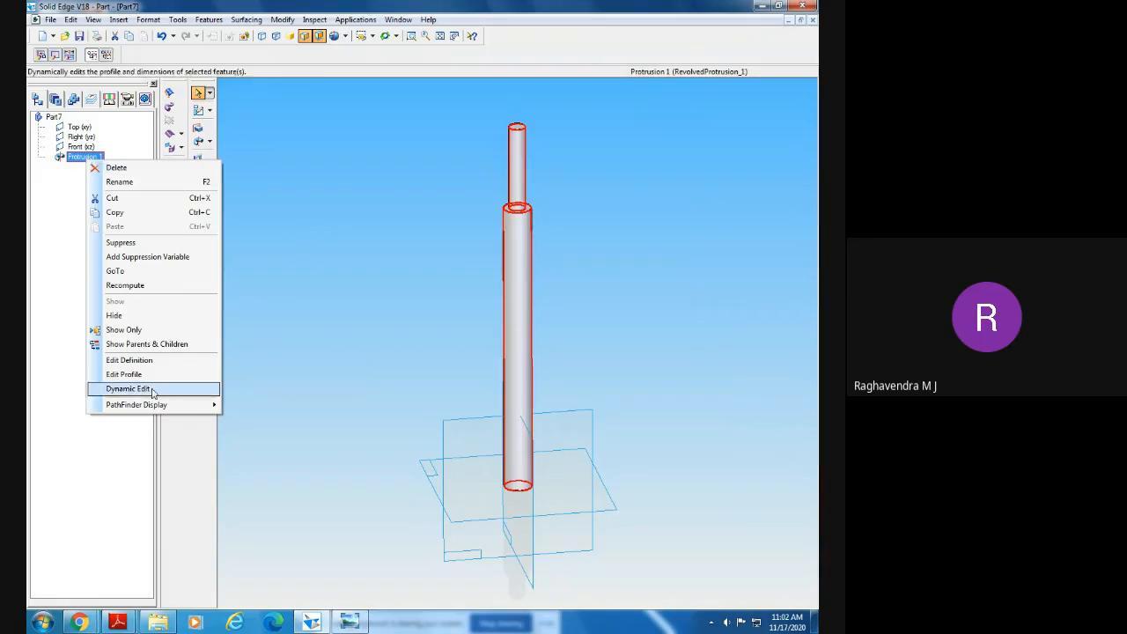
left_click(123, 373)
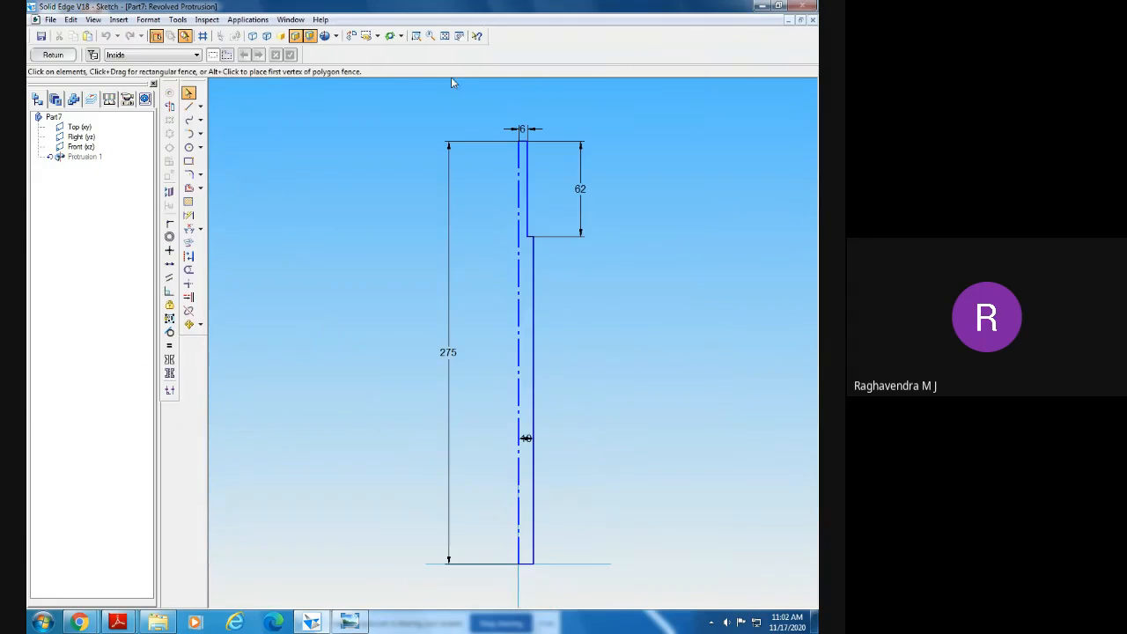
left_click(416, 36)
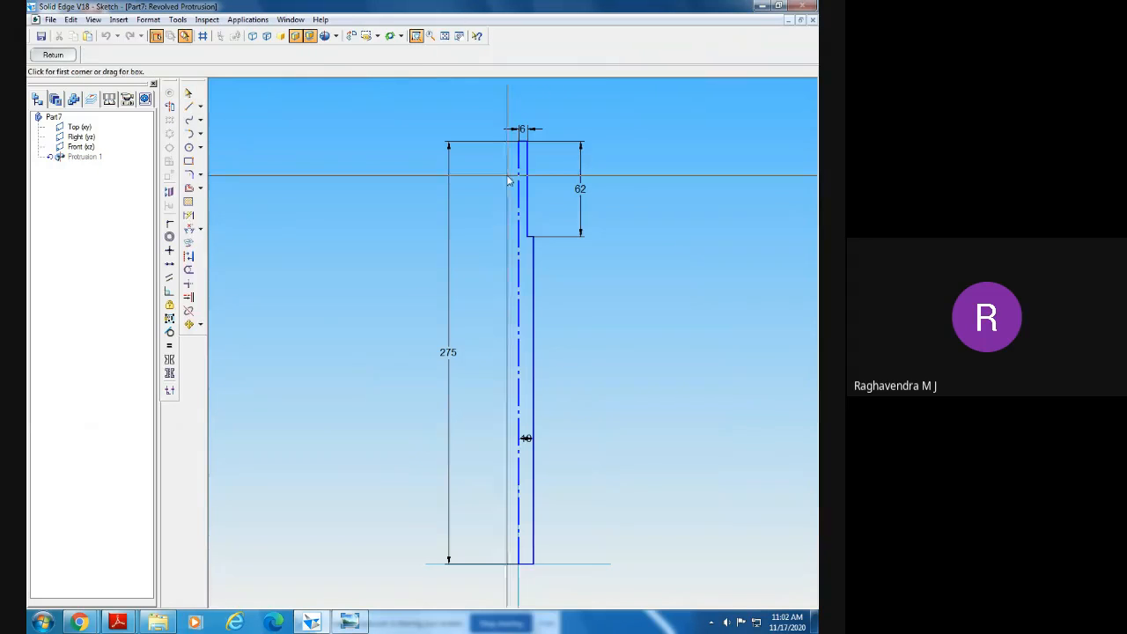
left_click_drag(507, 177, 578, 221)
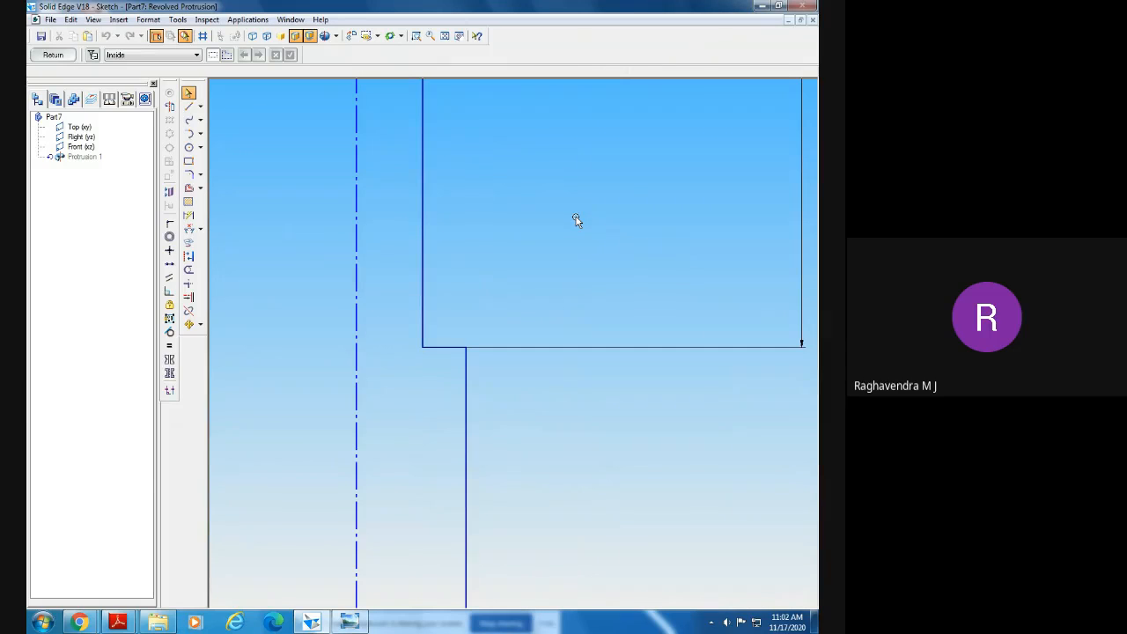
left_click(349, 623)
left_click(311, 622)
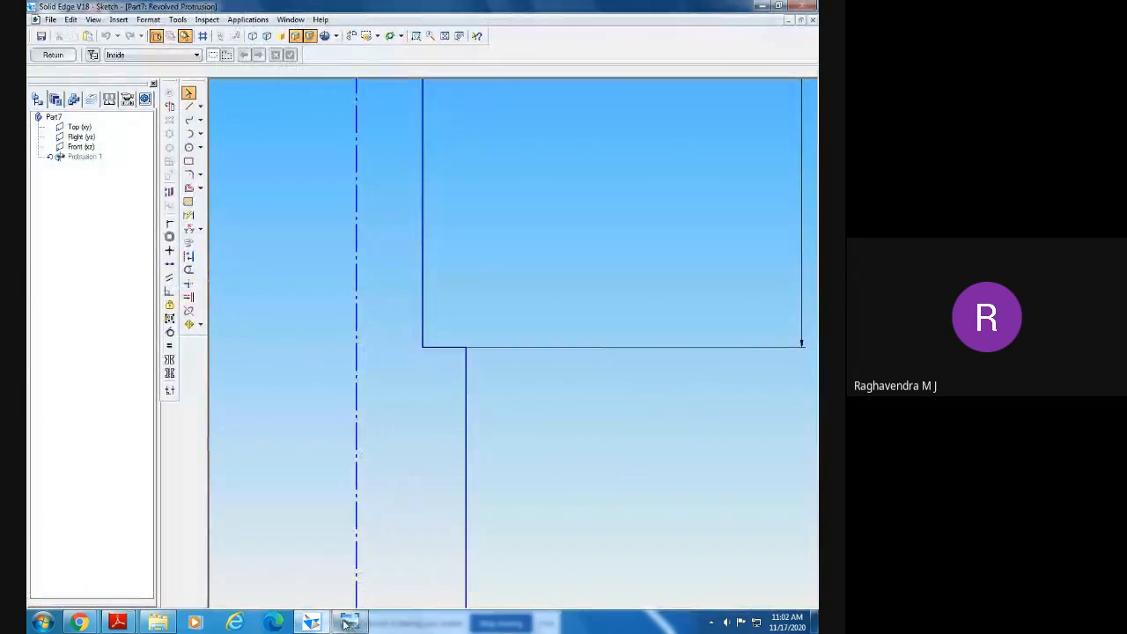
- Draw a sloped line about 11 mm long from the shoulder's inner corner past the wider section's edge and trim the excess into a tapered shoulder
left_click(187, 106)
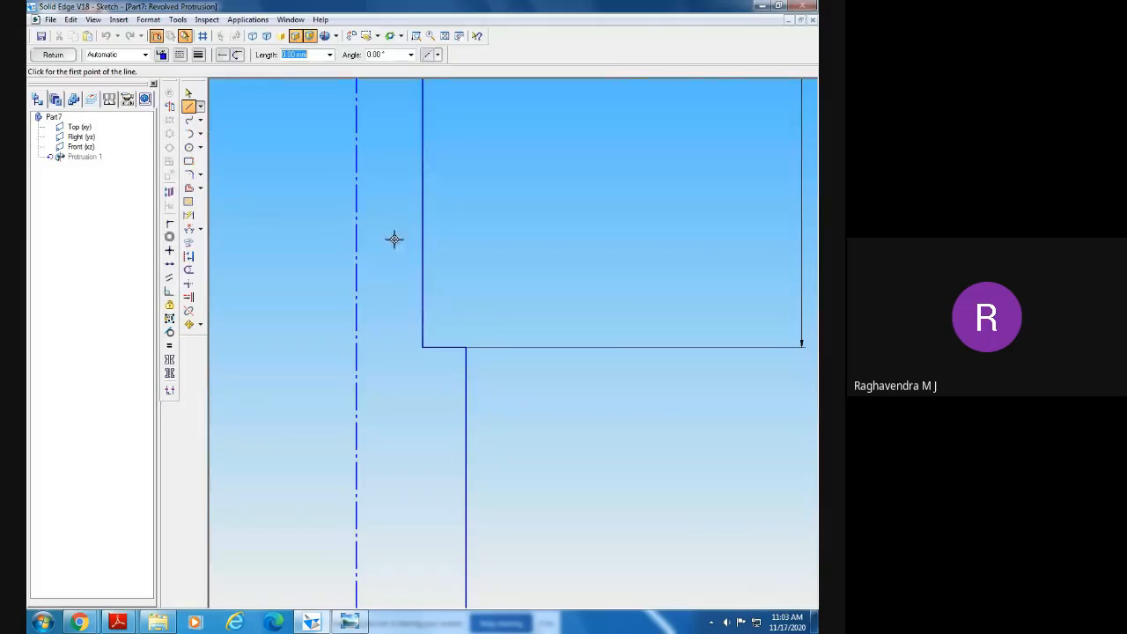
left_click(421, 347)
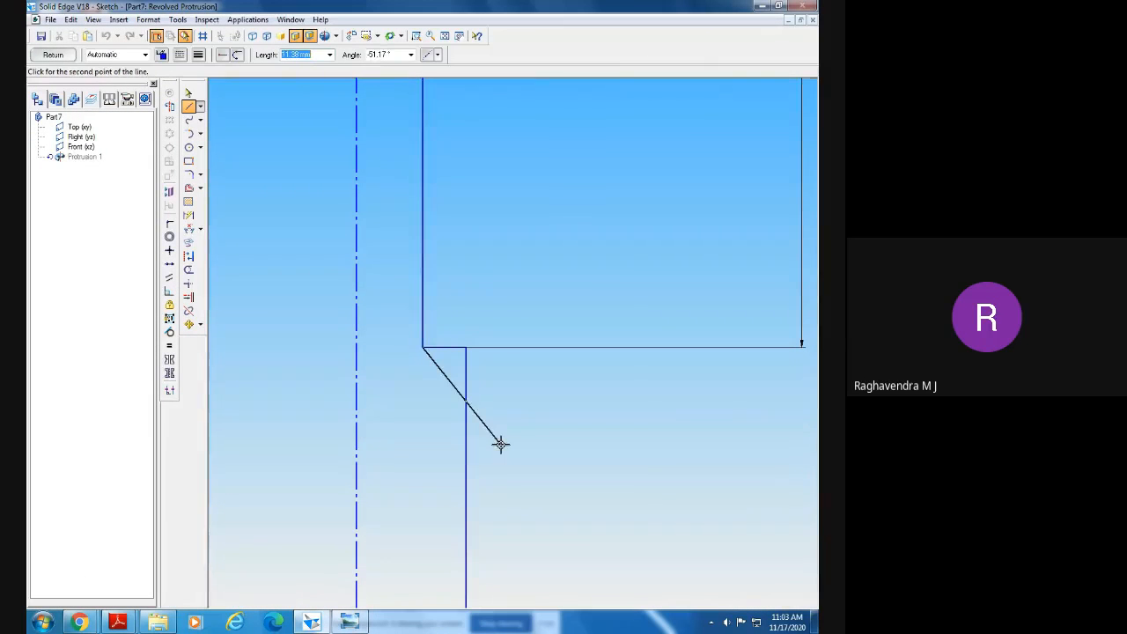
left_click(500, 444)
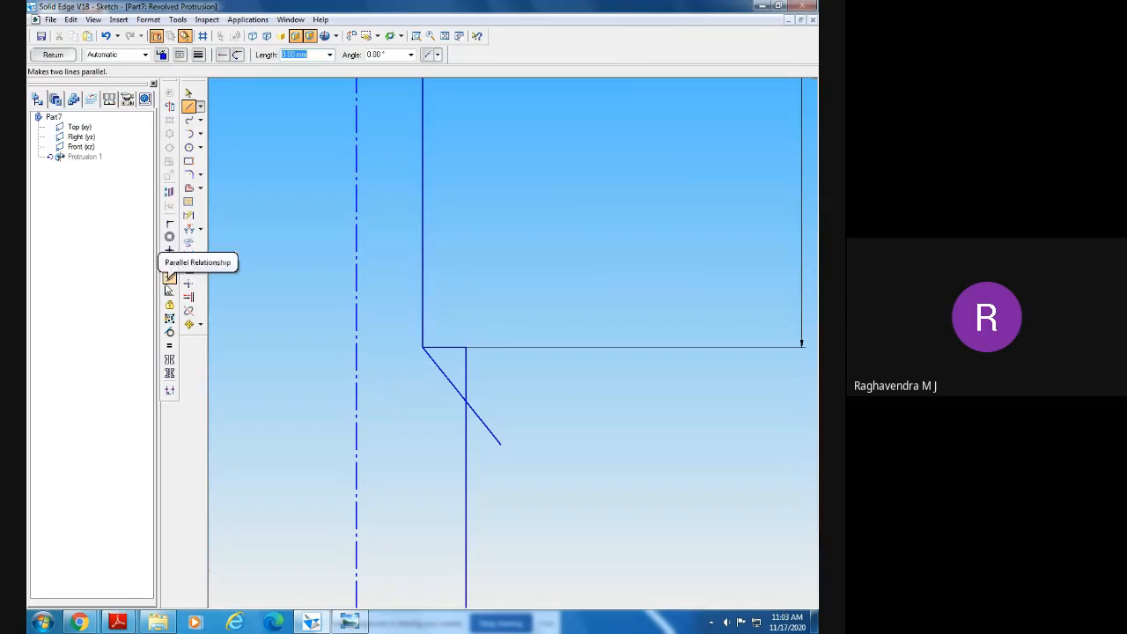
left_click(189, 270)
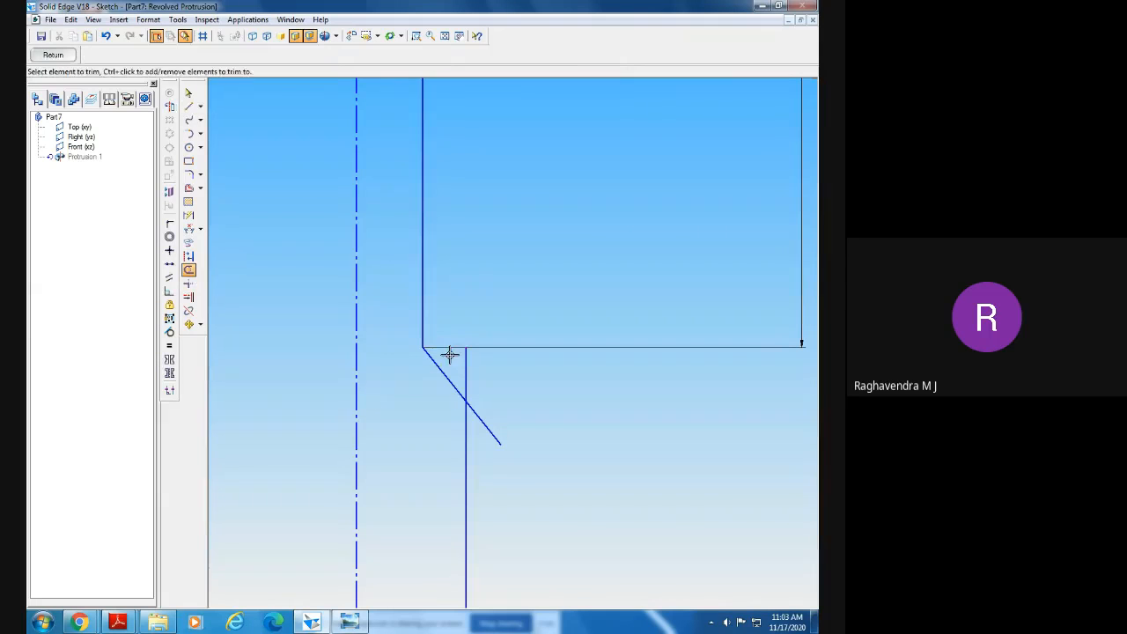
left_click(466, 362)
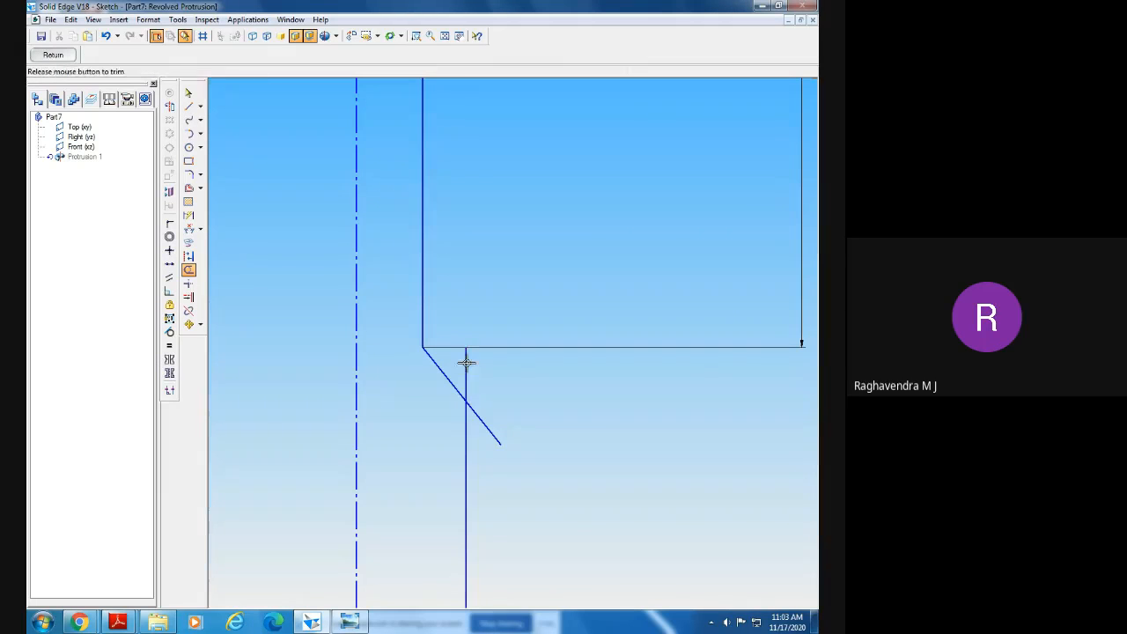
left_click(496, 439)
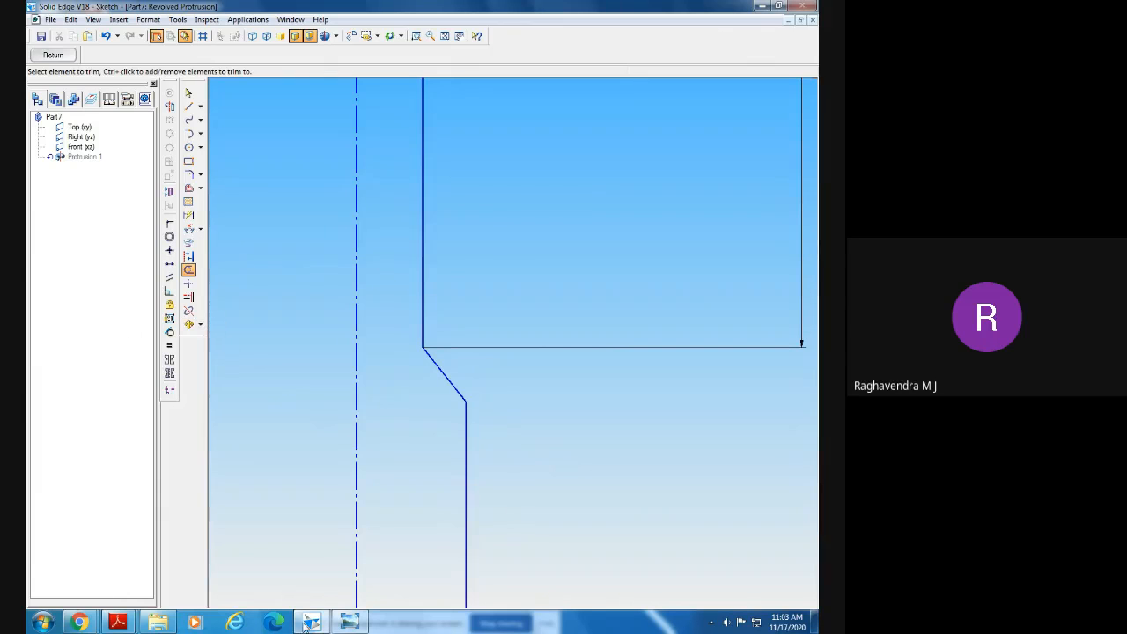
- Dimension the angle between the sloped shoulder line and the wider section's vertical edge at 45° and finish the revolved protrusion
left_click(349, 624)
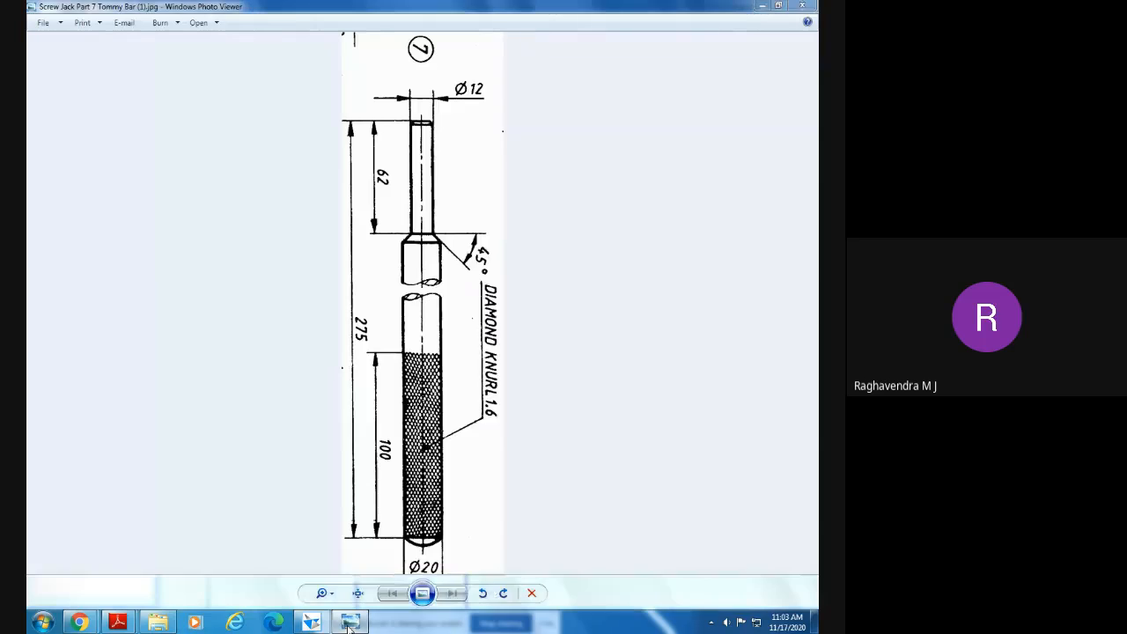
left_click(349, 624)
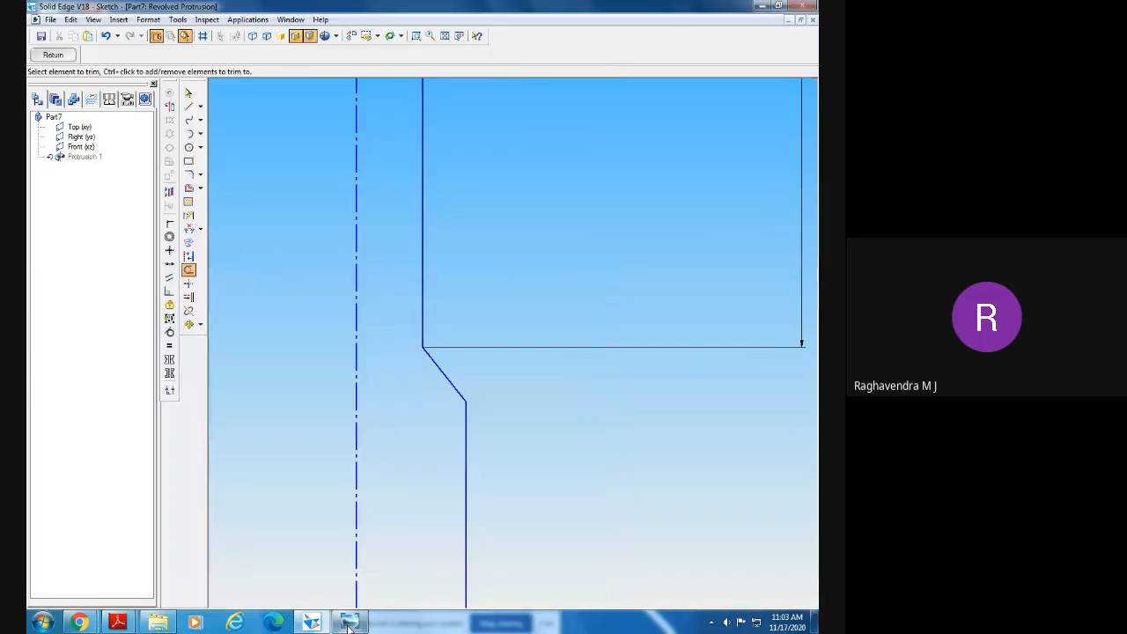
left_click(200, 230)
left_click(252, 244)
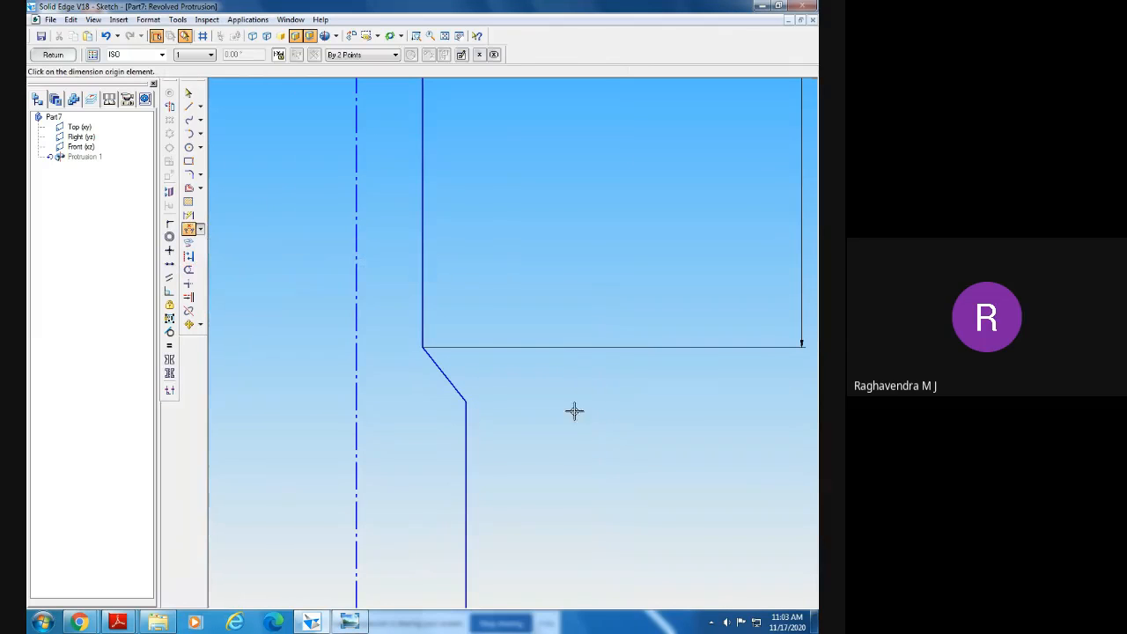
left_click(468, 414)
left_click(458, 385)
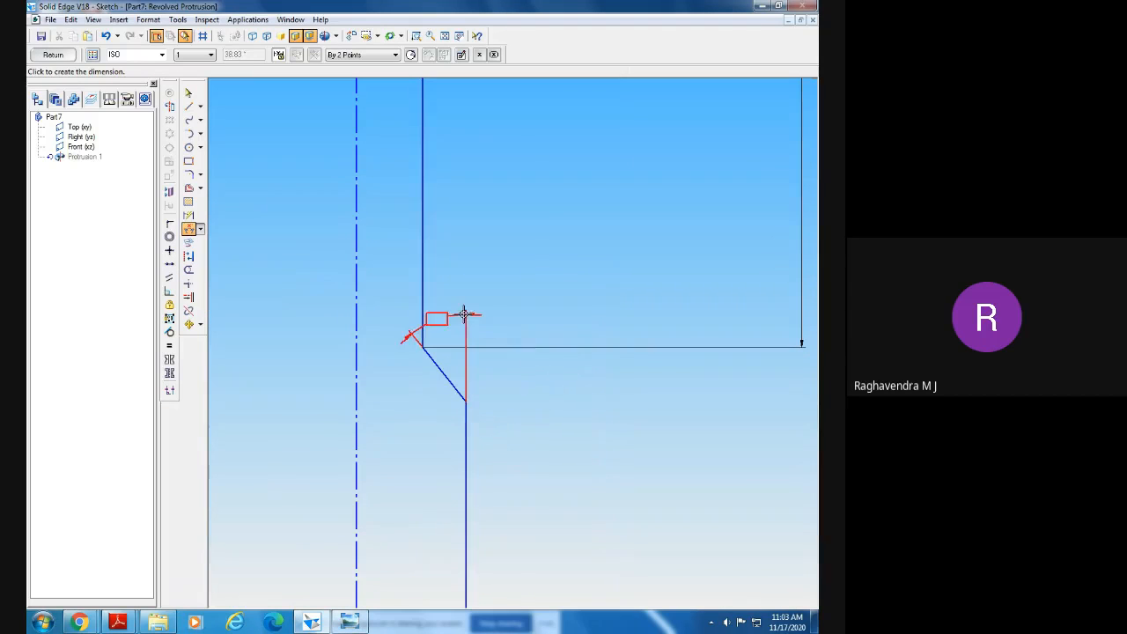
left_click(457, 307)
type("4")
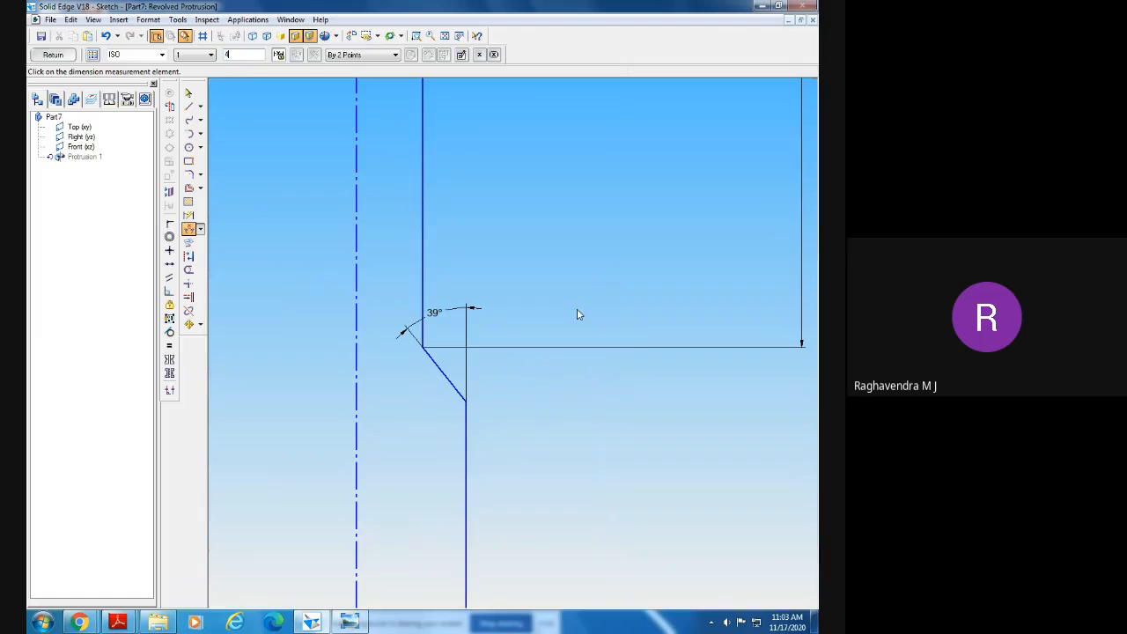
type("5")
key("Return")
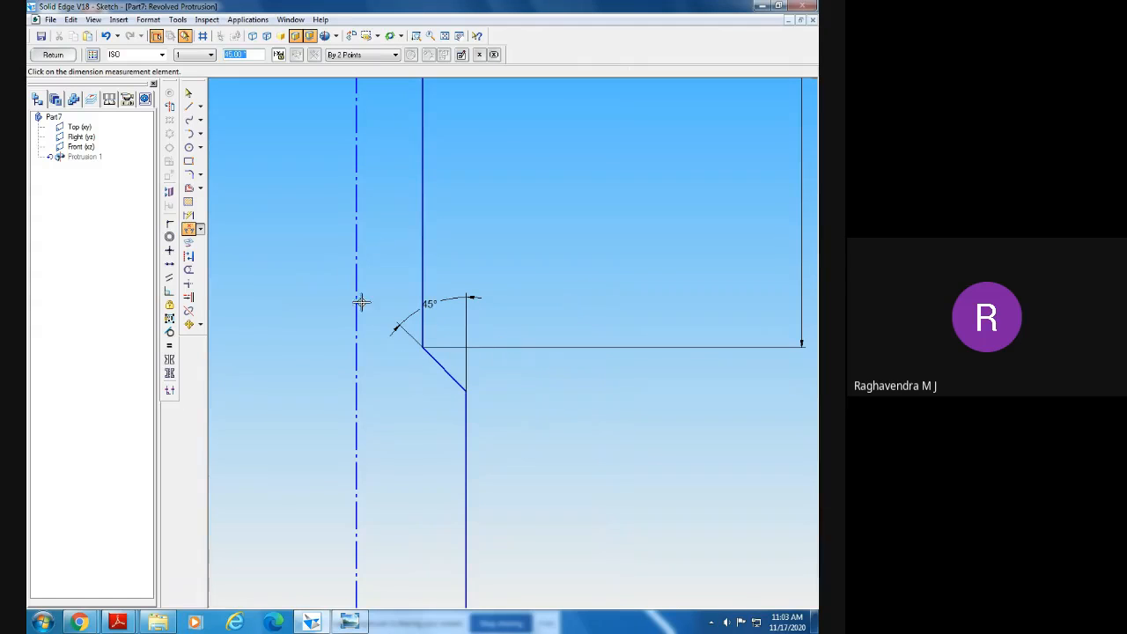
left_click(64, 55)
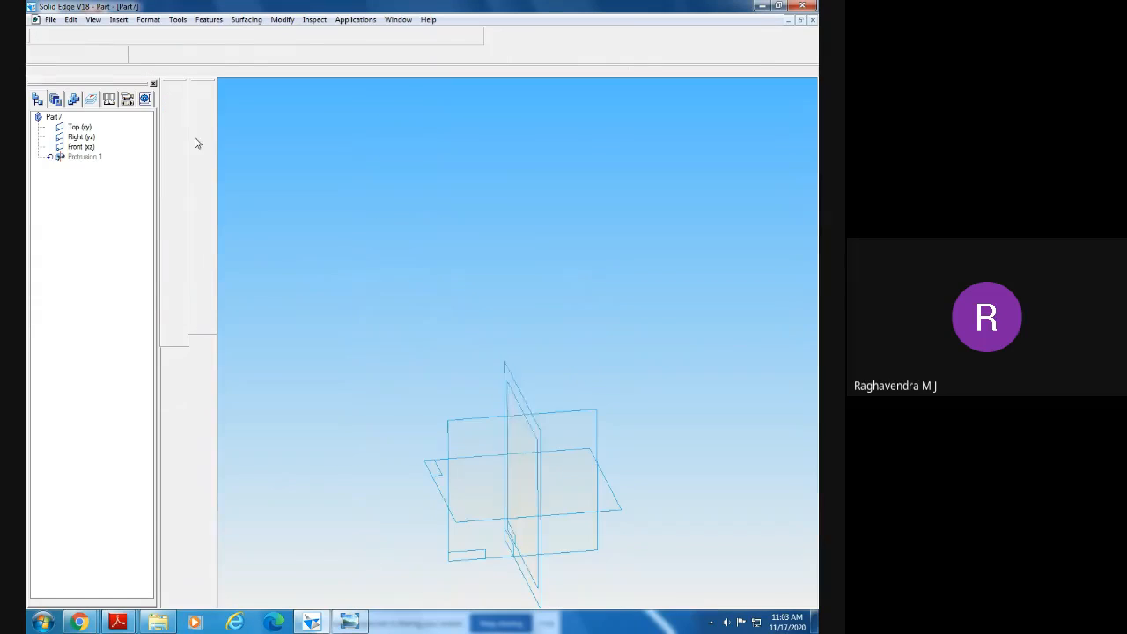
left_click(110, 55)
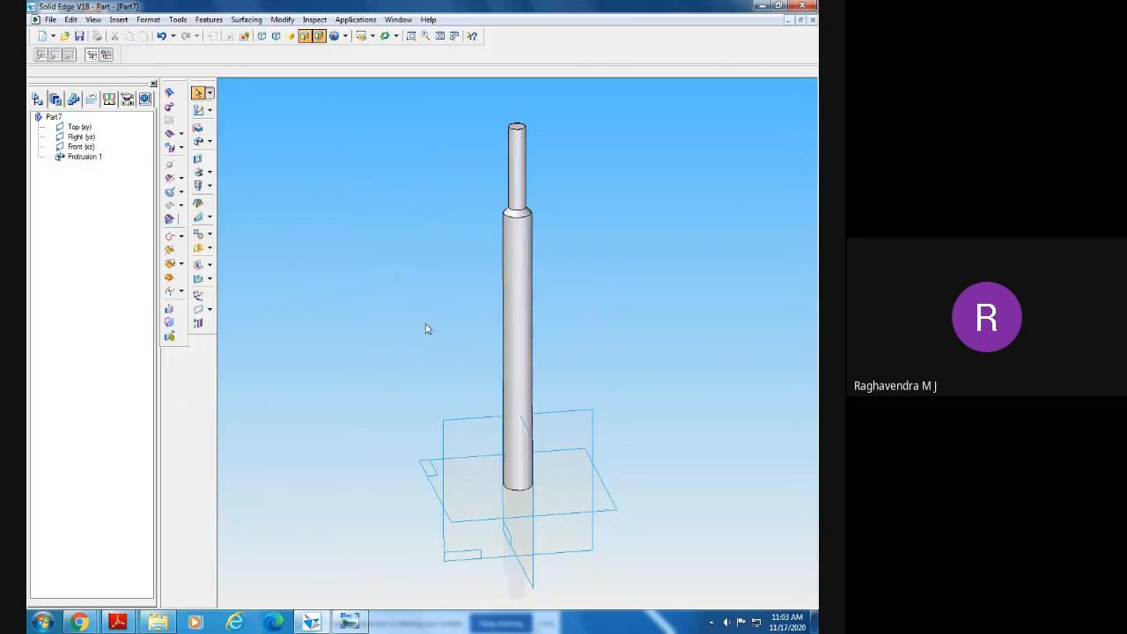
- Round the circular edge at the wide end of the tommy bar with a 5 mm radius
middle_click_drag(425, 323, 294, 221)
middle_click_drag(336, 296, 247, 251)
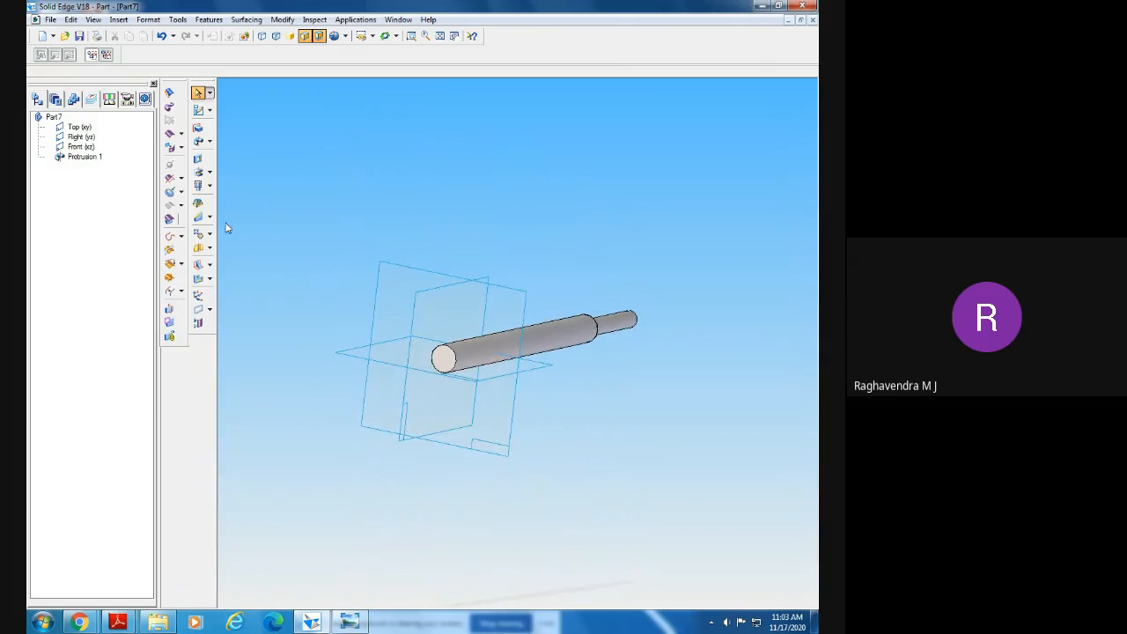
left_click(209, 218)
left_click(246, 220)
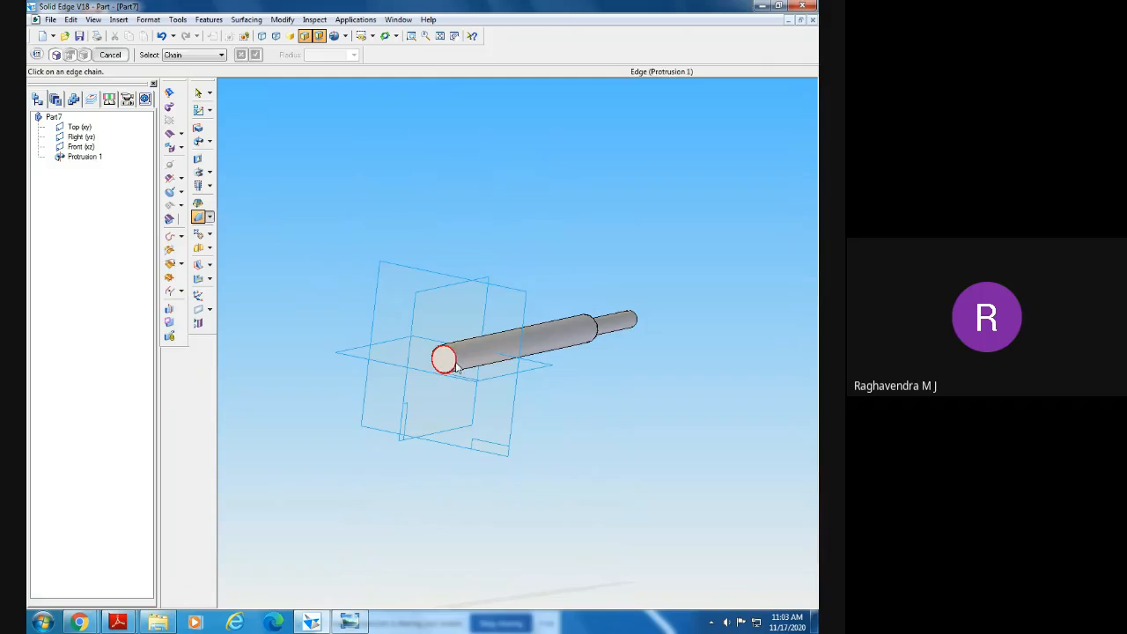
left_click(453, 366)
middle_click_drag(428, 444, 405, 493)
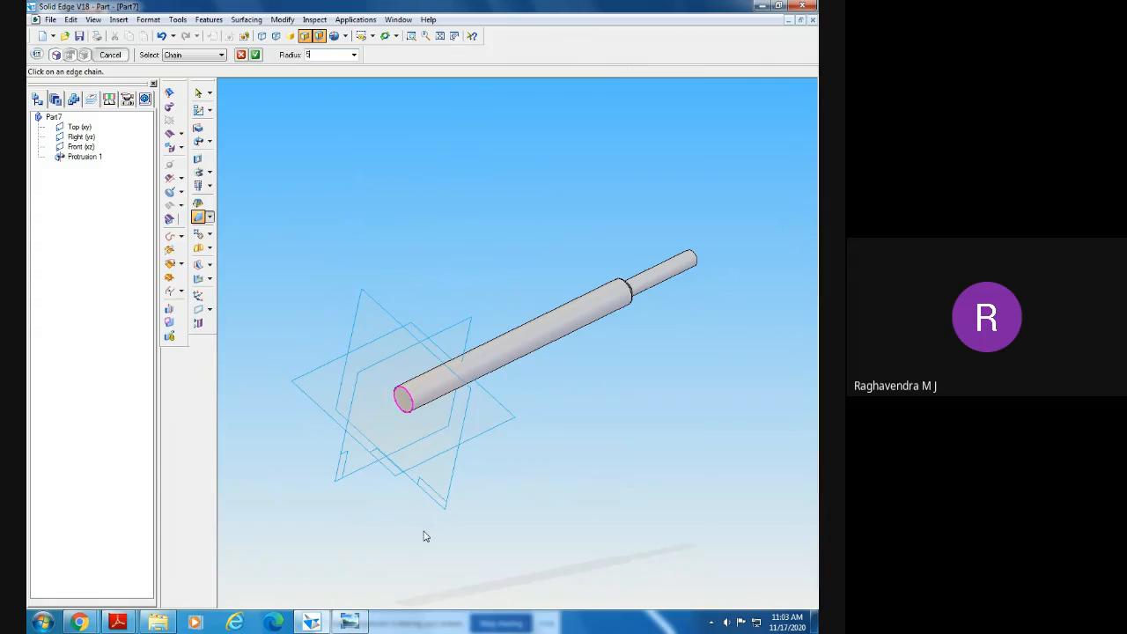
key("Return")
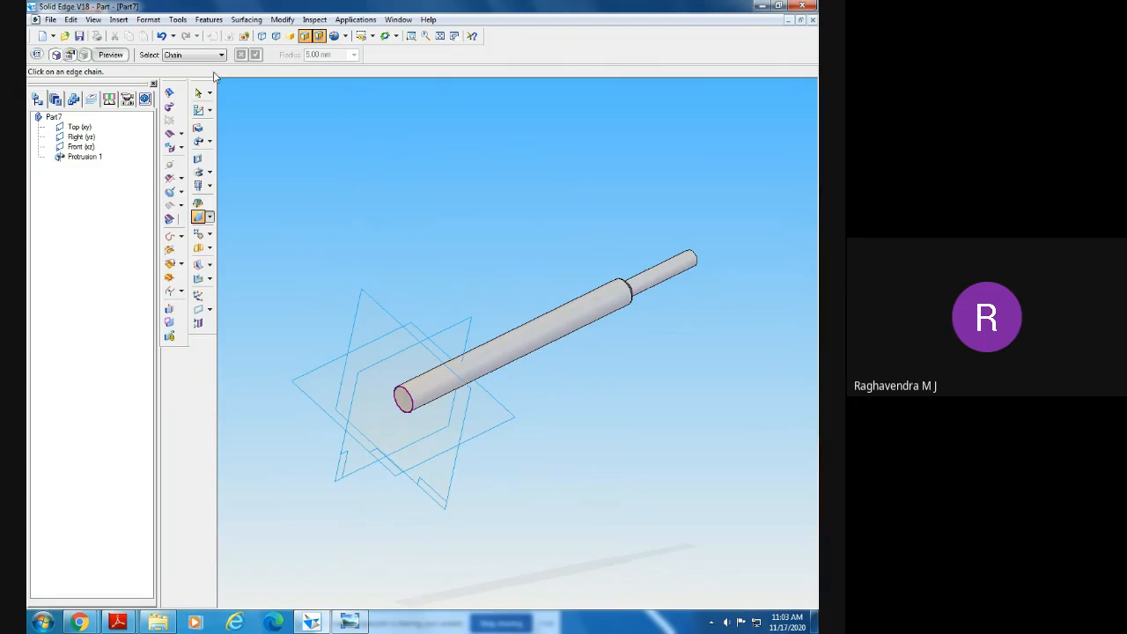
left_click(110, 54)
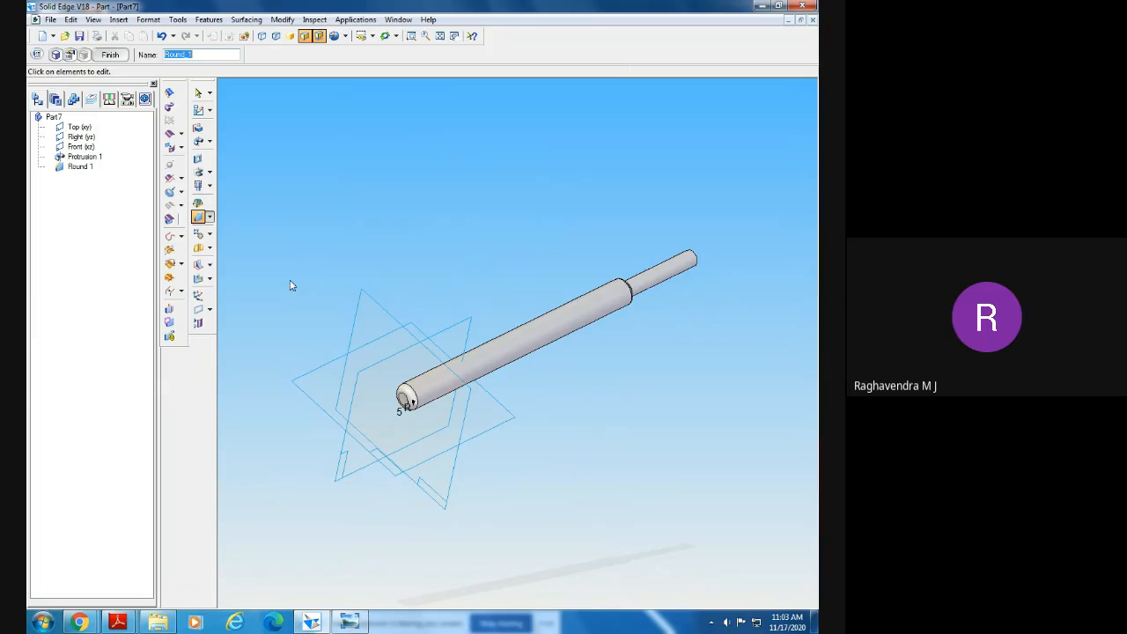
left_click(112, 55)
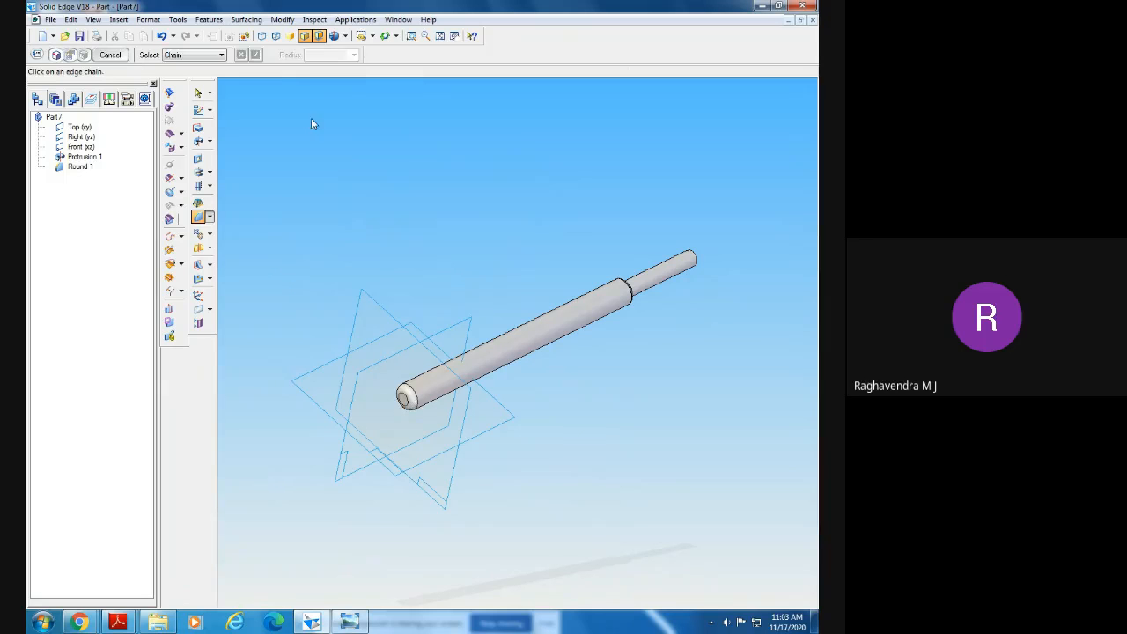
- Compare the rounded wide end with the tommy bar image and delete the end round
middle_click_drag(352, 240, 511, 299)
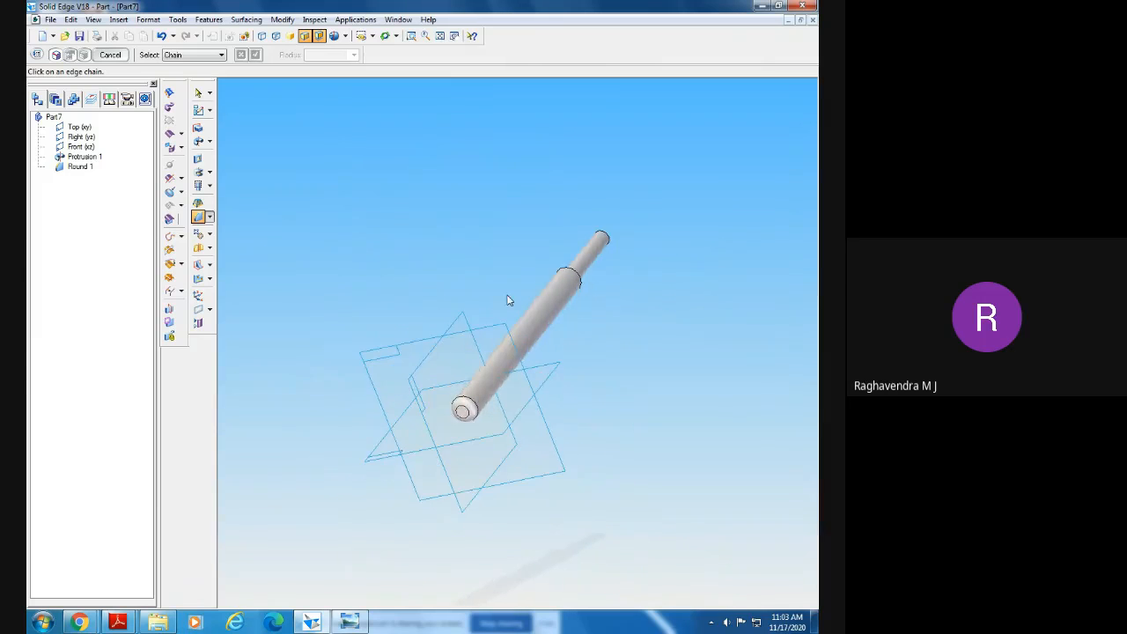
mouse_move(350, 624)
left_click(385, 555)
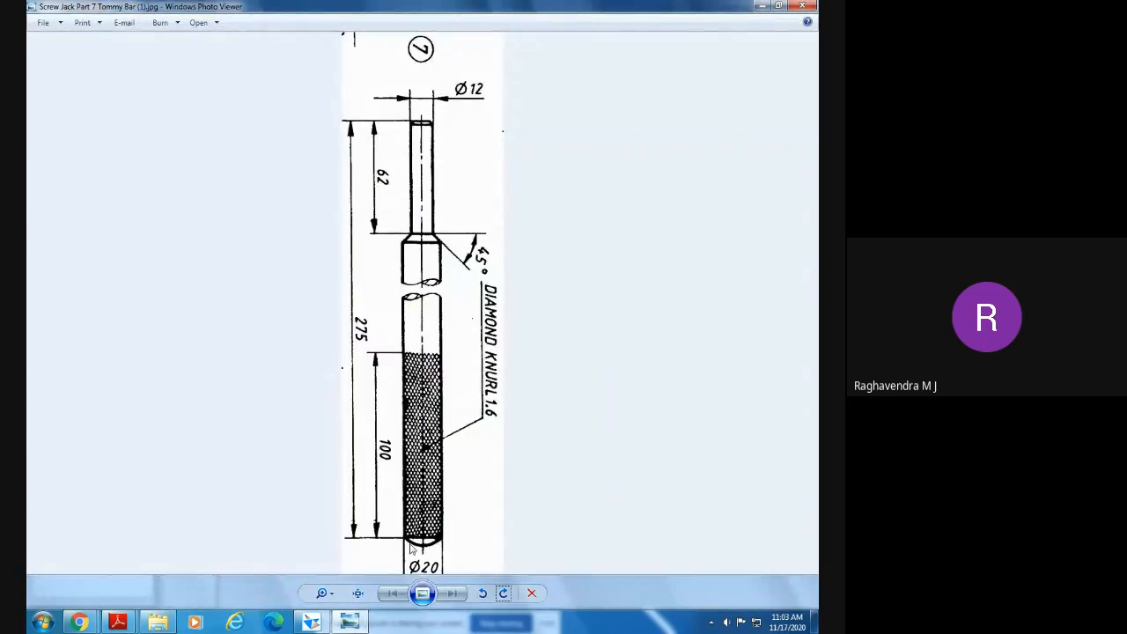
left_click(352, 622)
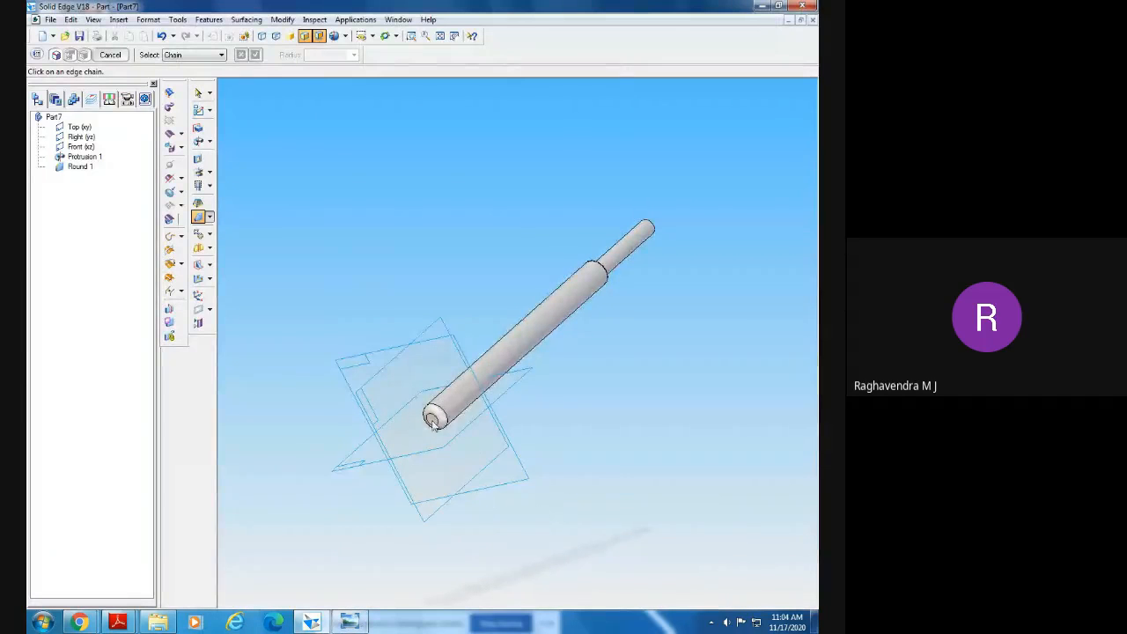
left_click(110, 55)
right_click(82, 167)
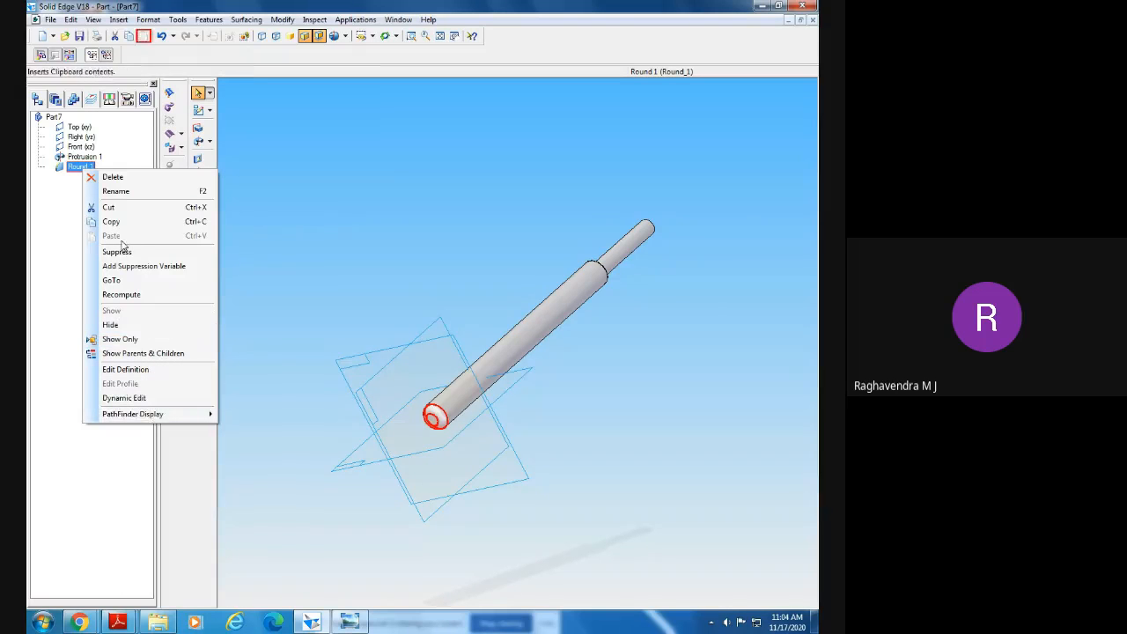
left_click(119, 177)
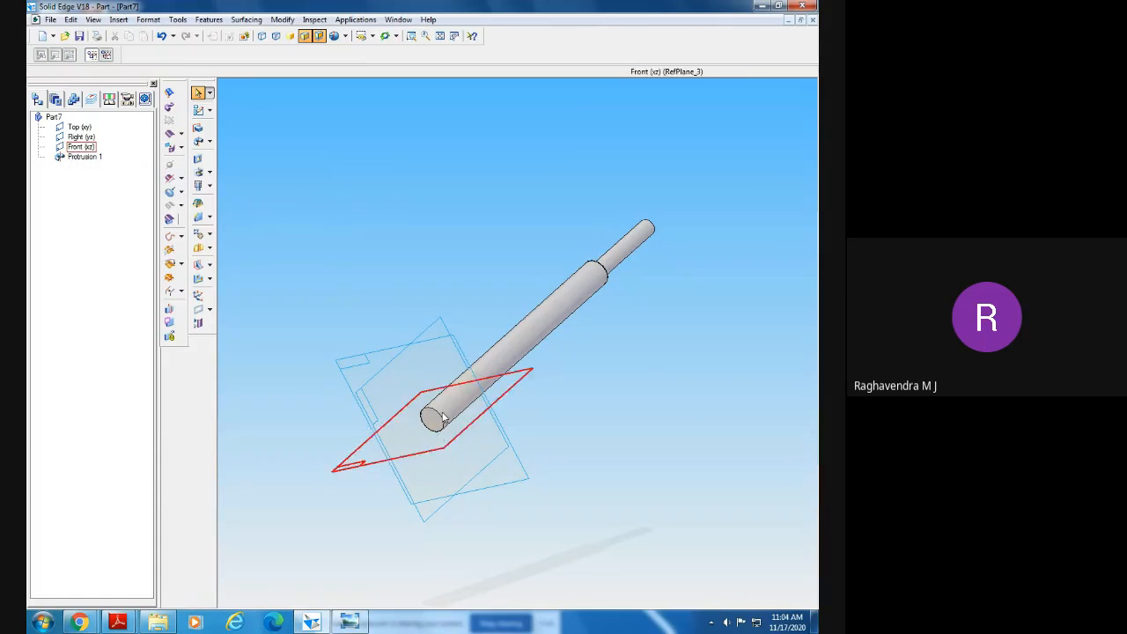
left_click(356, 619)
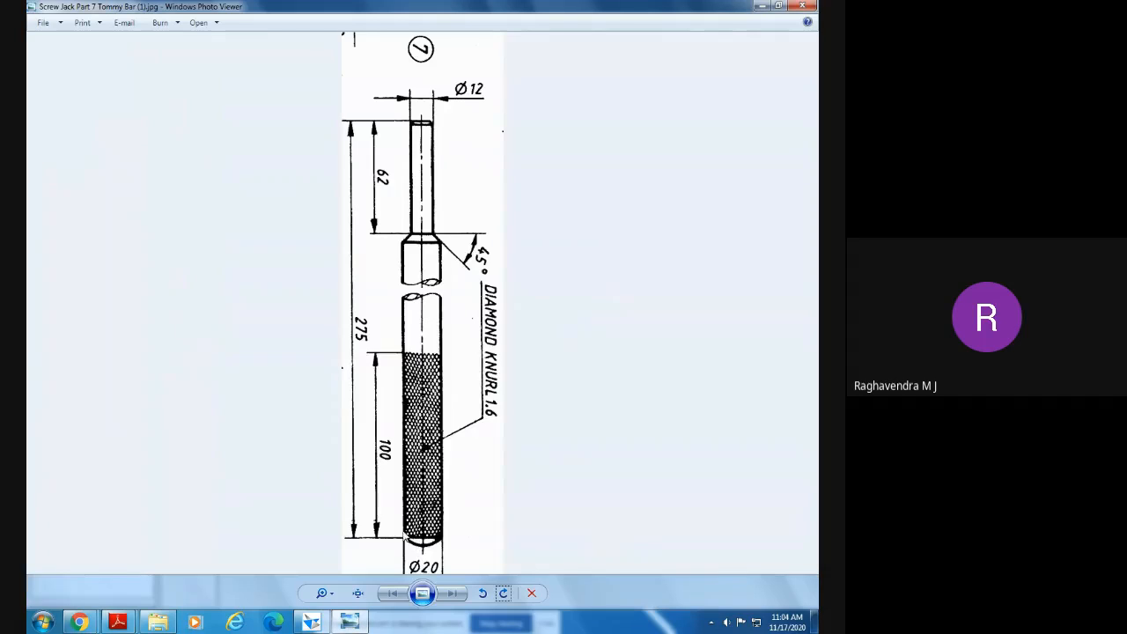
left_click(349, 623)
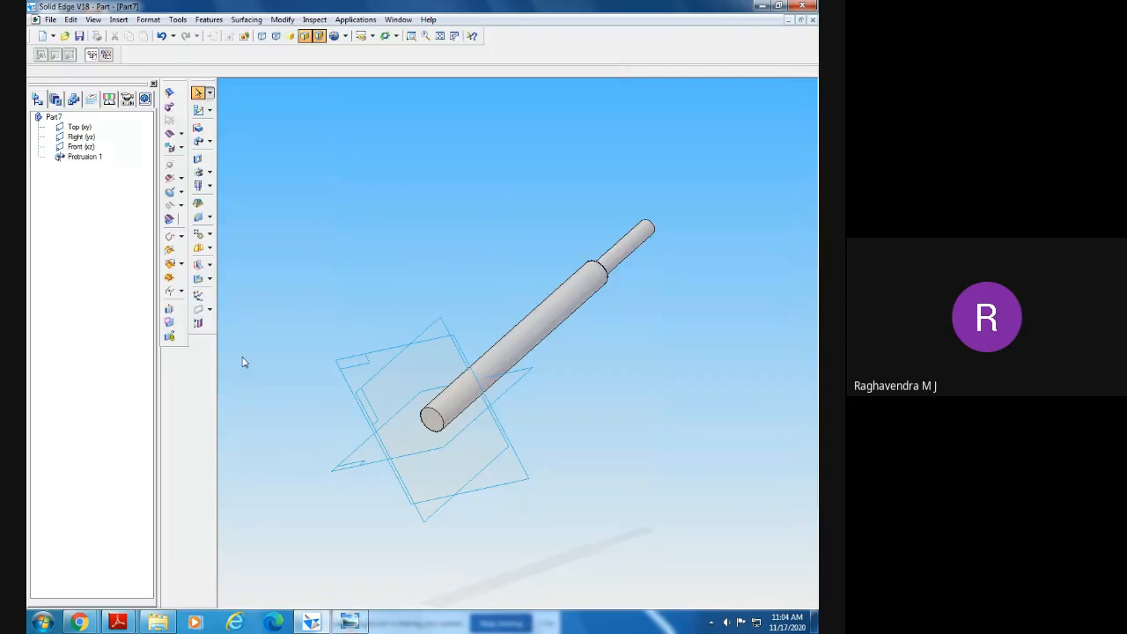
- Round the circular edge at the wide end of the tommy bar with a 10 mm radius
left_click(199, 217)
left_click(433, 421)
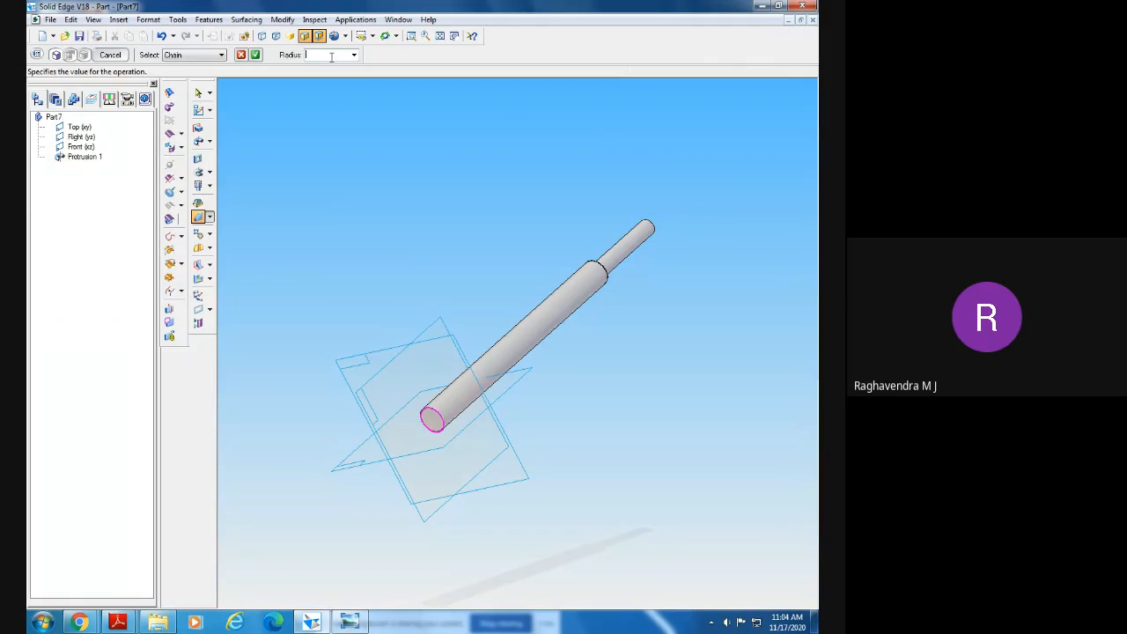
type("10")
key("Return")
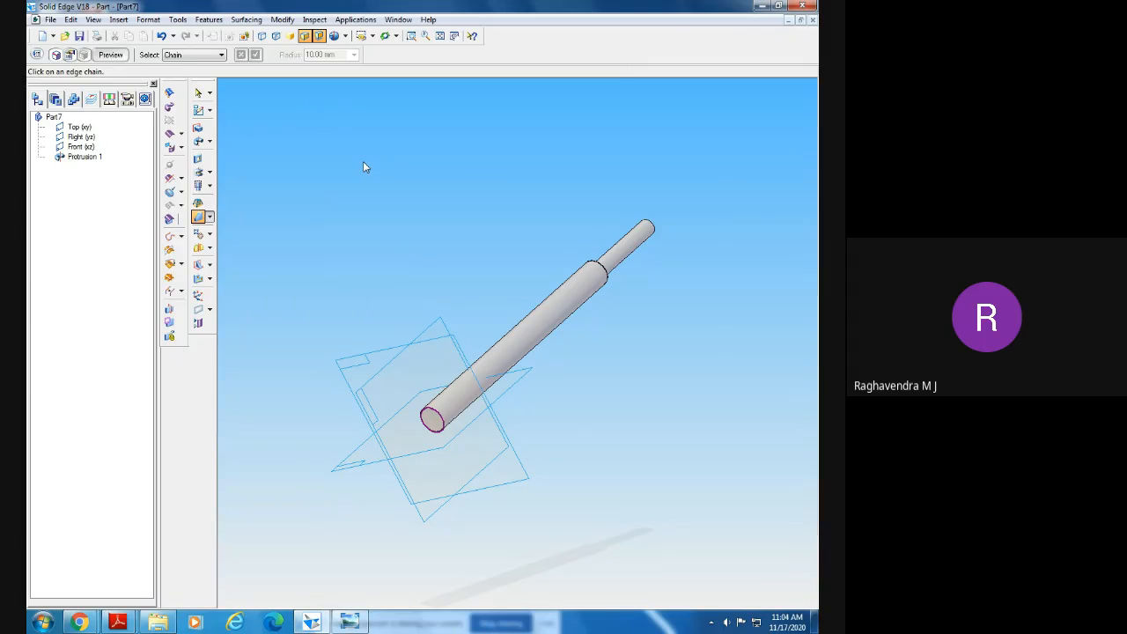
middle_click_drag(413, 189, 405, 212)
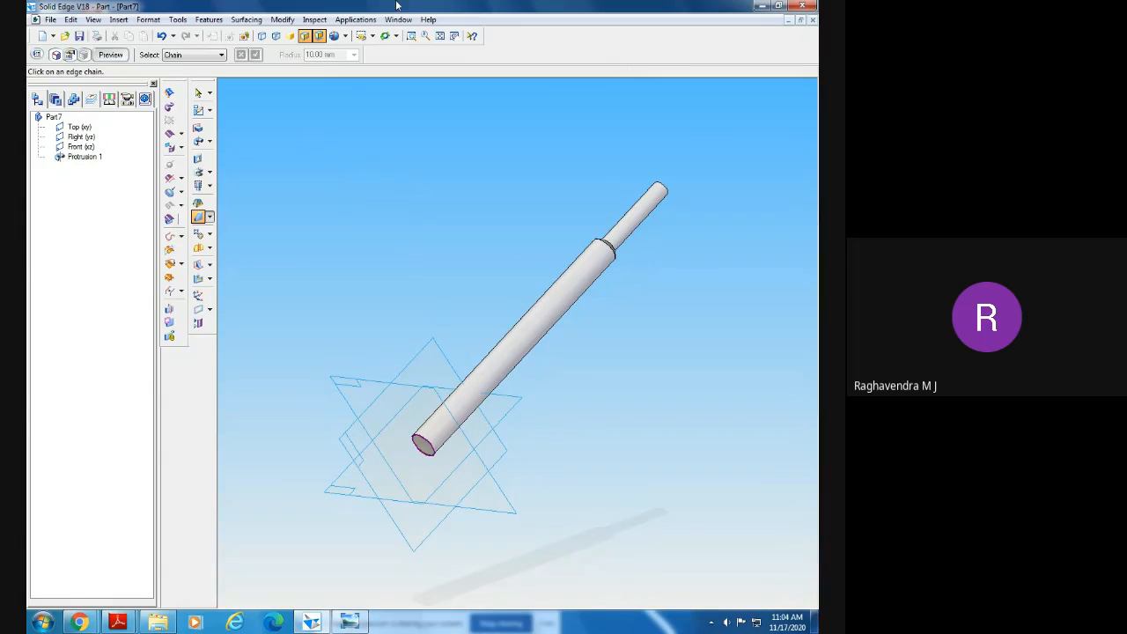
left_click(111, 55)
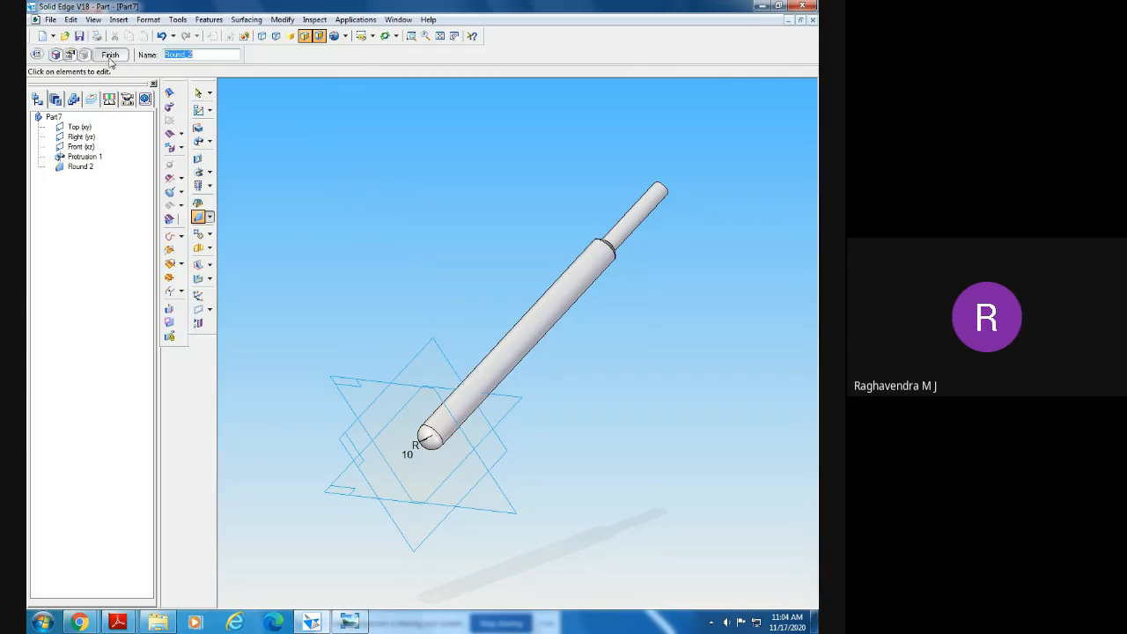
left_click(110, 58)
- Compare the domed tommy bar with its drawing image and show the whole part in the isometric view
middle_click_drag(315, 217, 413, 277)
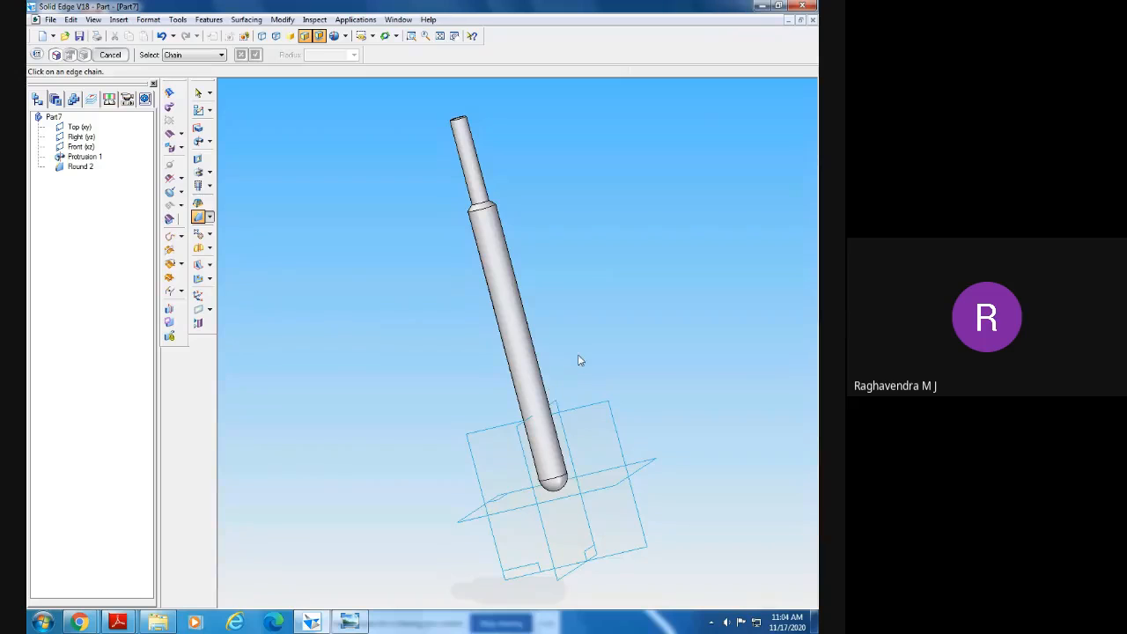
middle_click_drag(578, 354, 385, 79)
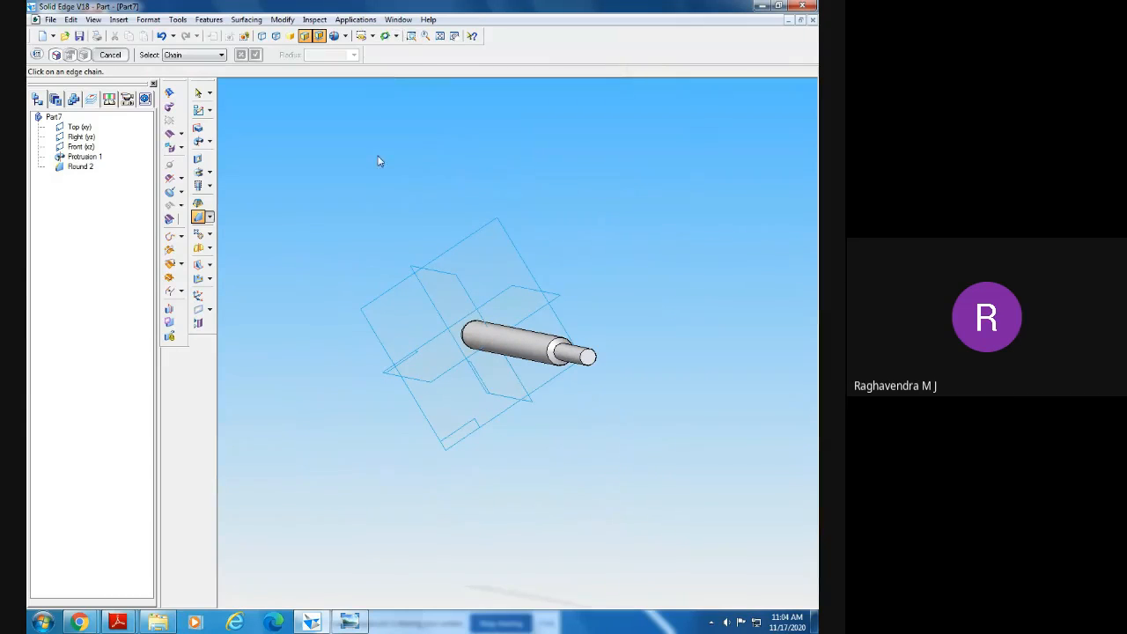
left_click(349, 621)
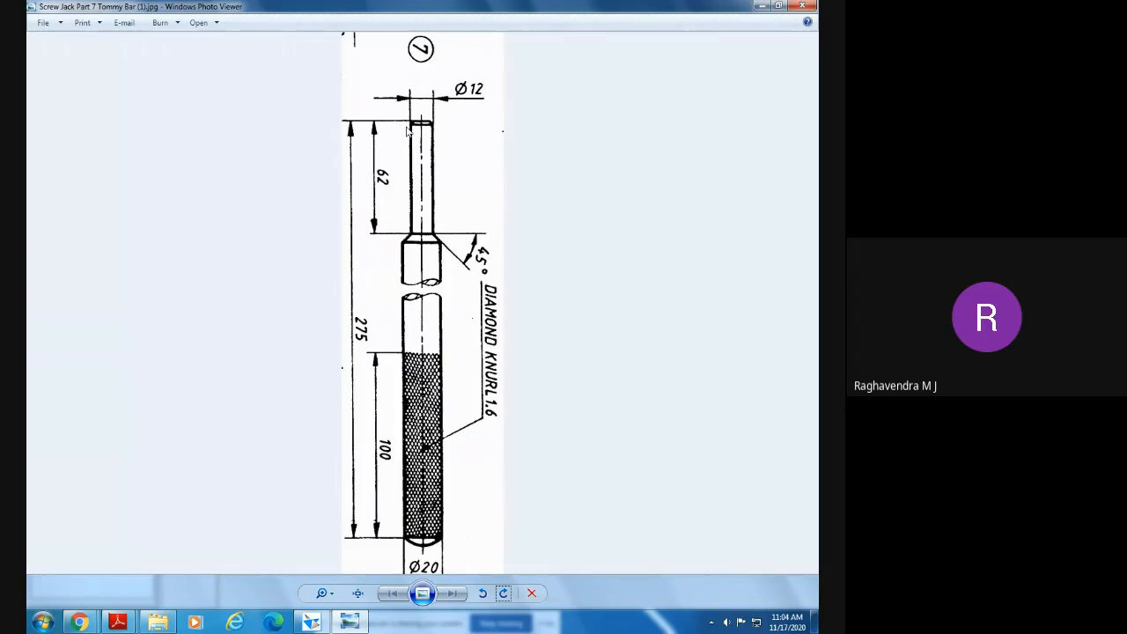
left_click(351, 624)
middle_click_drag(659, 443, 335, 12)
left_click(373, 36)
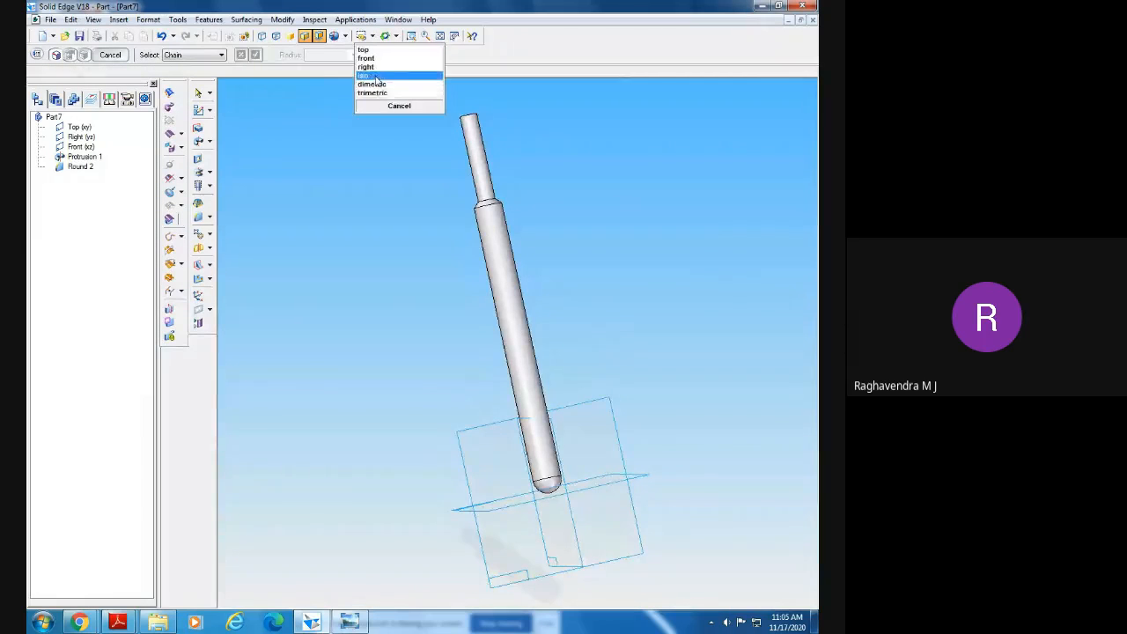
left_click(396, 86)
left_click(440, 36)
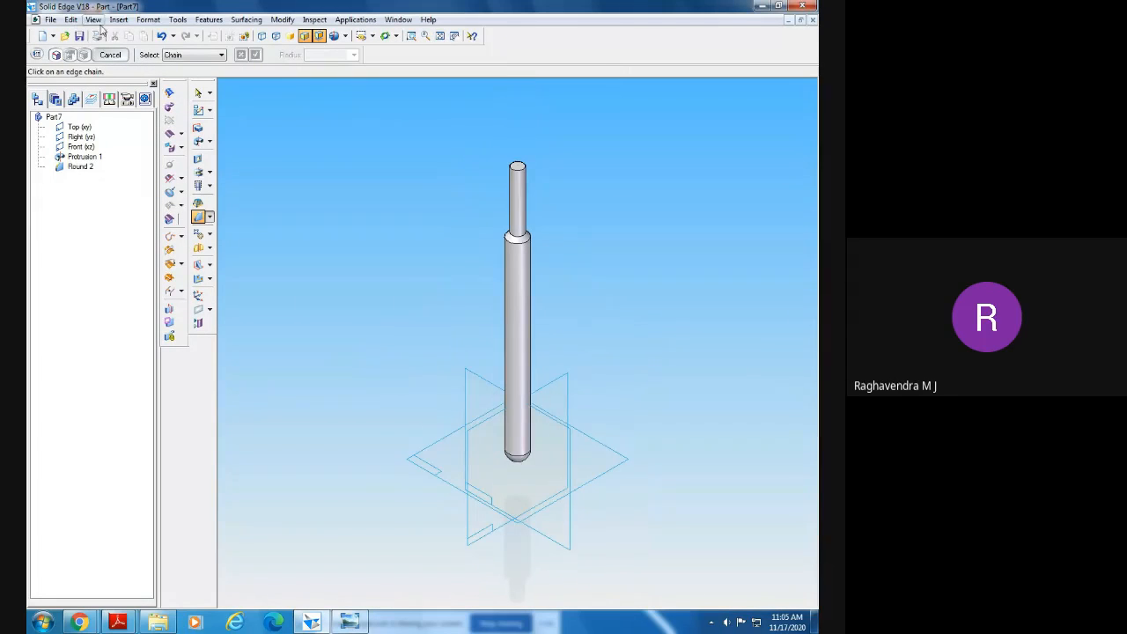
- Assign the material fe410 to the tommy bar model through the material table
left_click(140, 21)
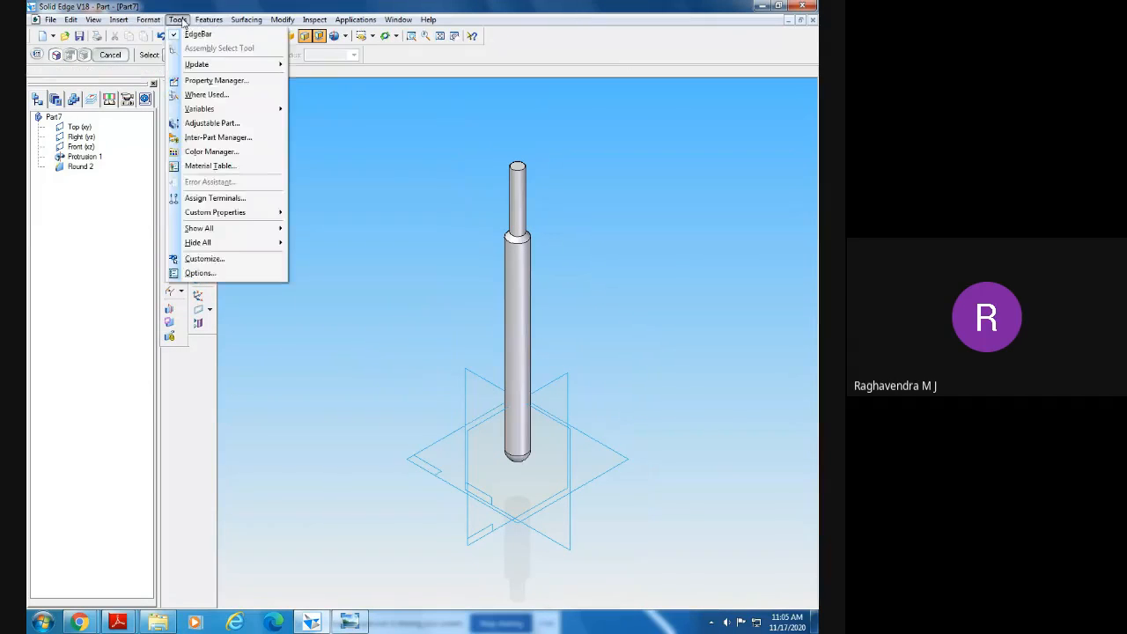
left_click(209, 165)
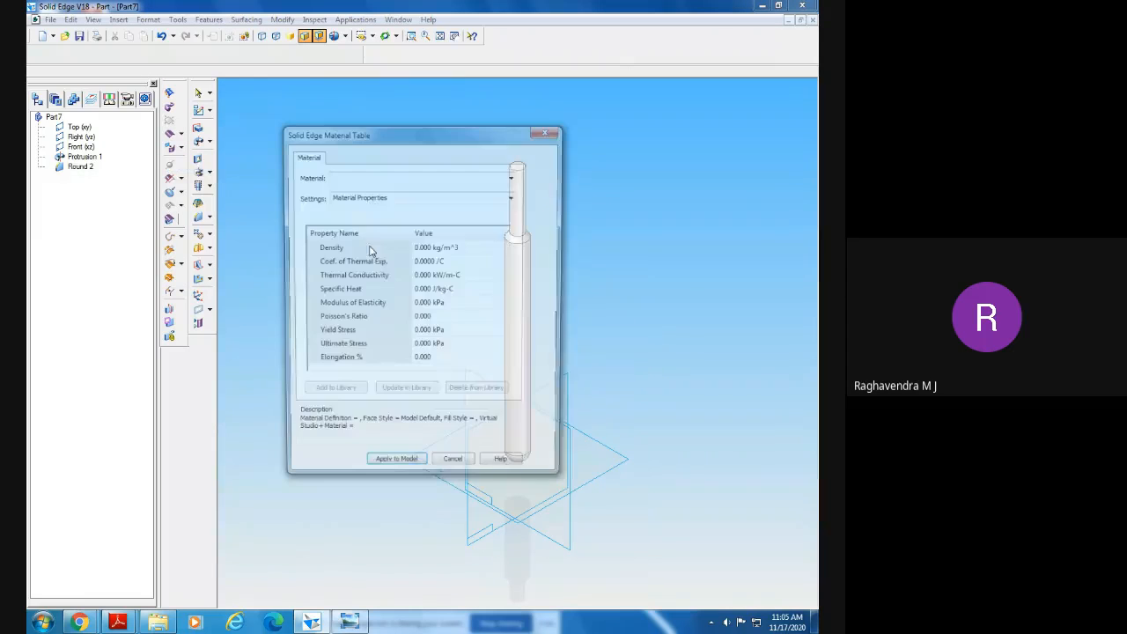
left_click(364, 176)
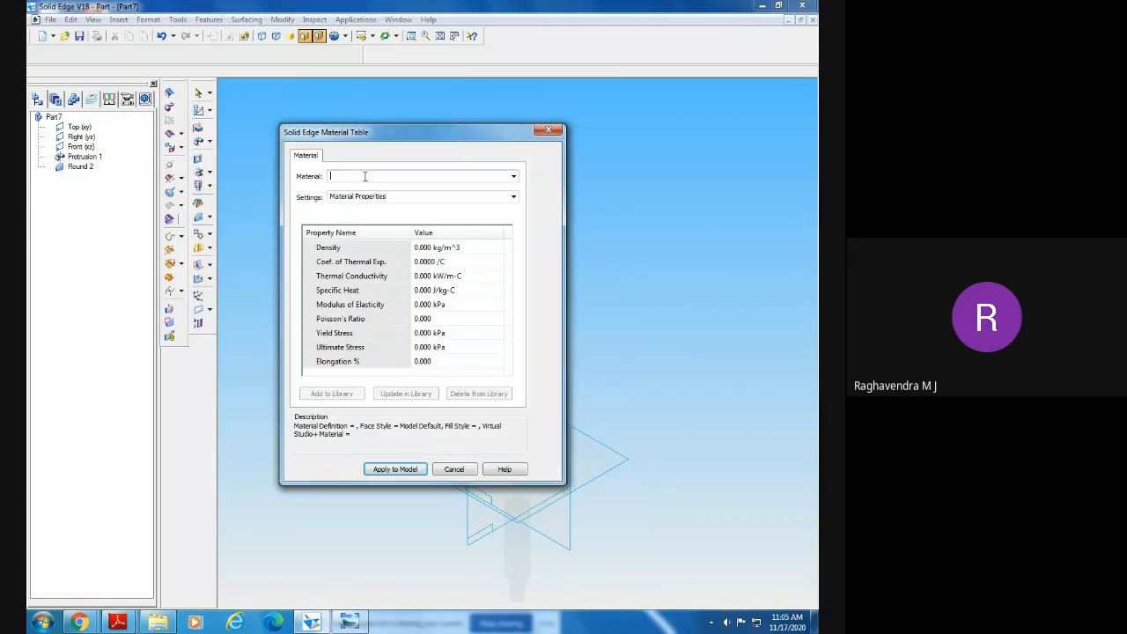
type("fe410")
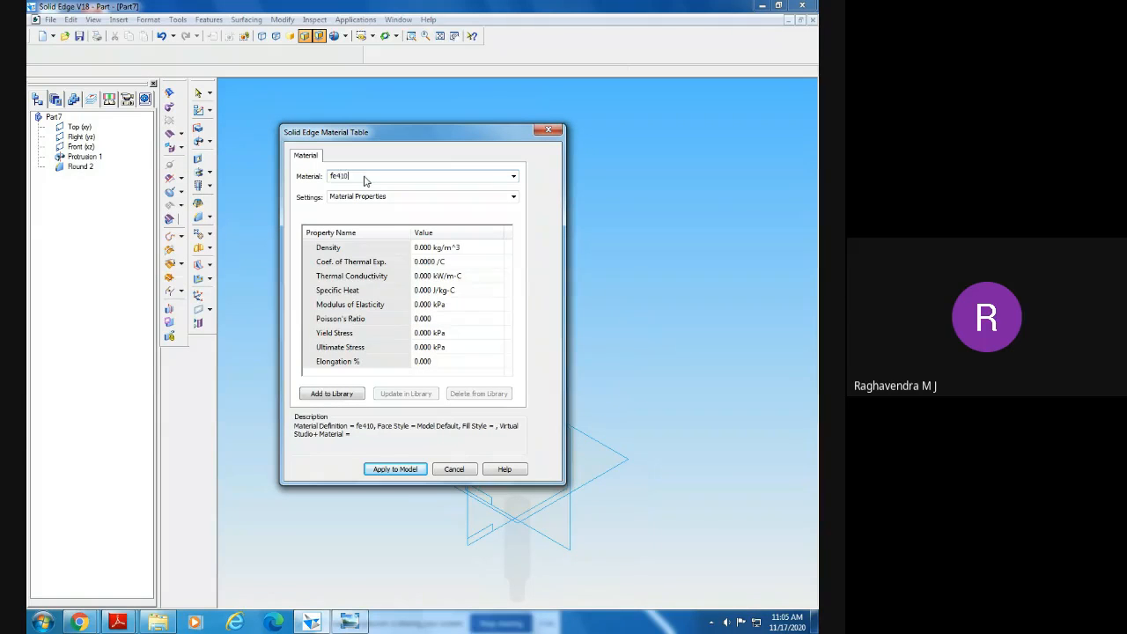
left_click(393, 469)
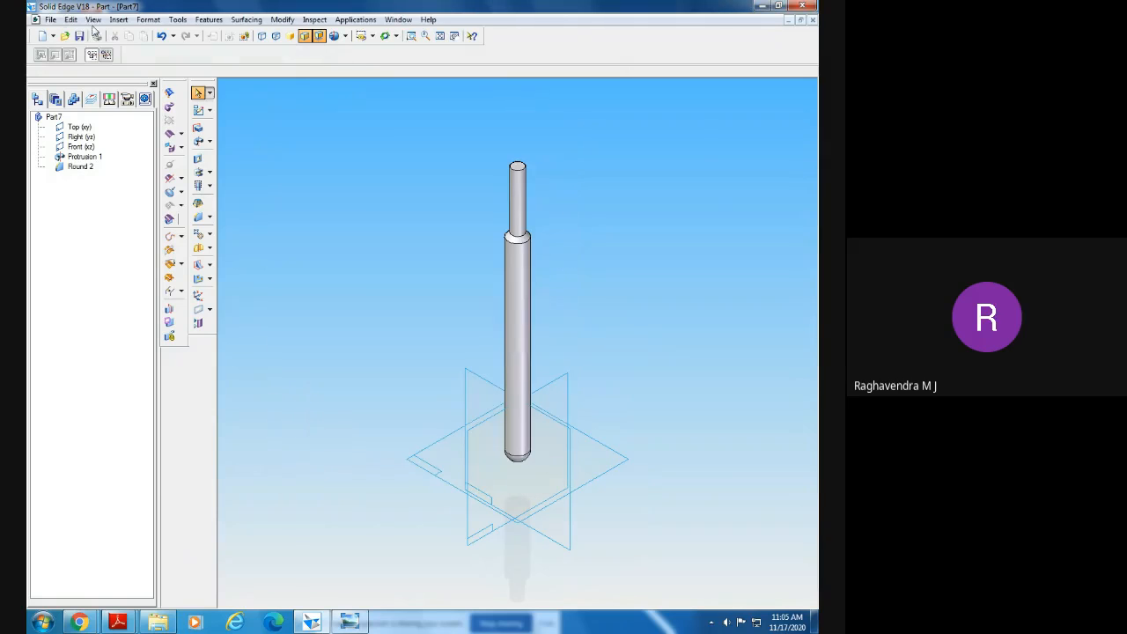
- Save the part as "tommy bar" in the assembly drawings folder
left_click(50, 19)
left_click(97, 109)
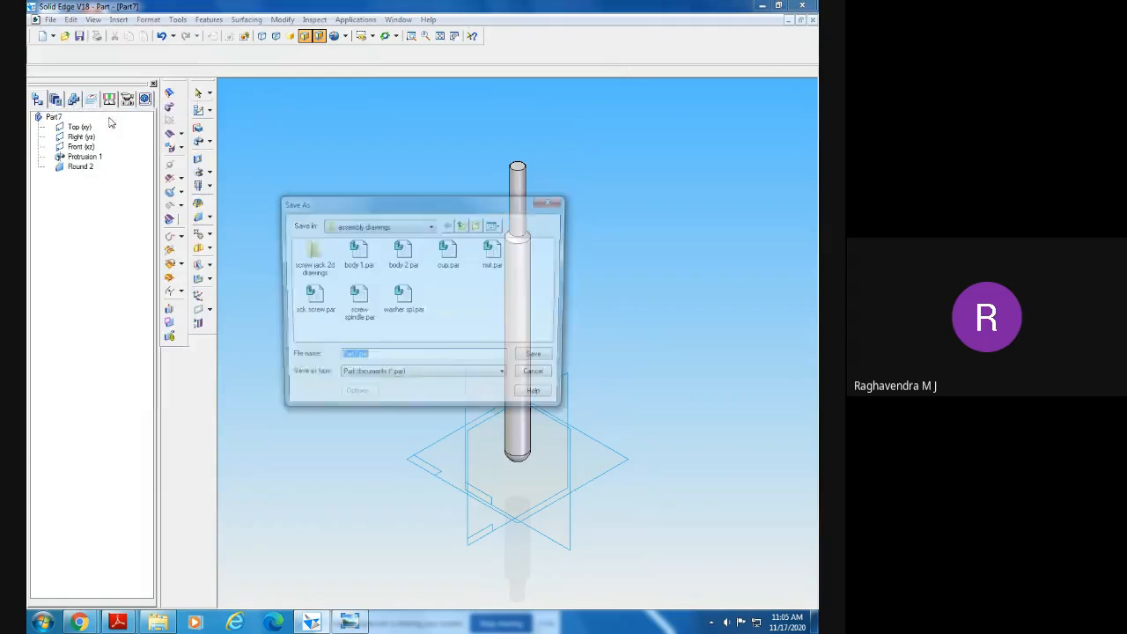
type("t")
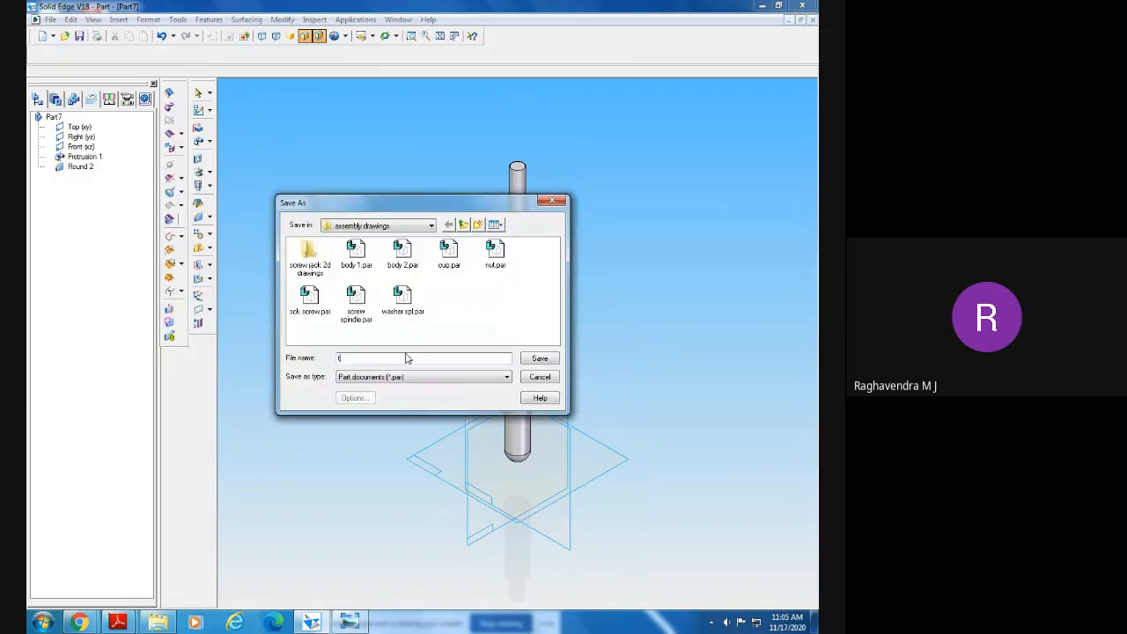
type("om")
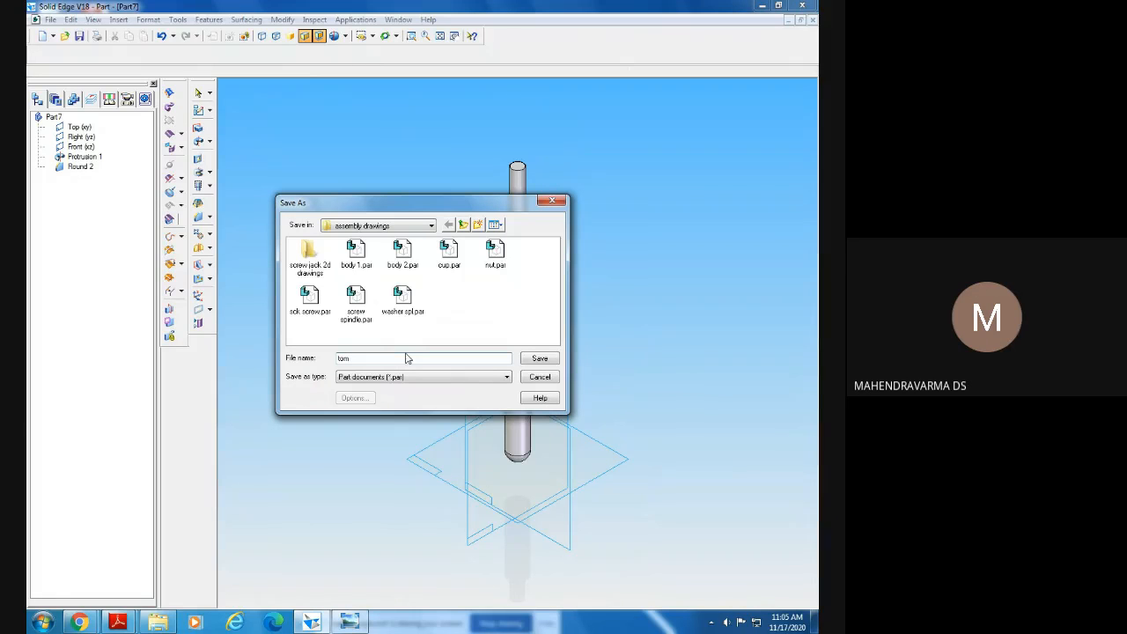
type("my bar")
left_click(538, 359)
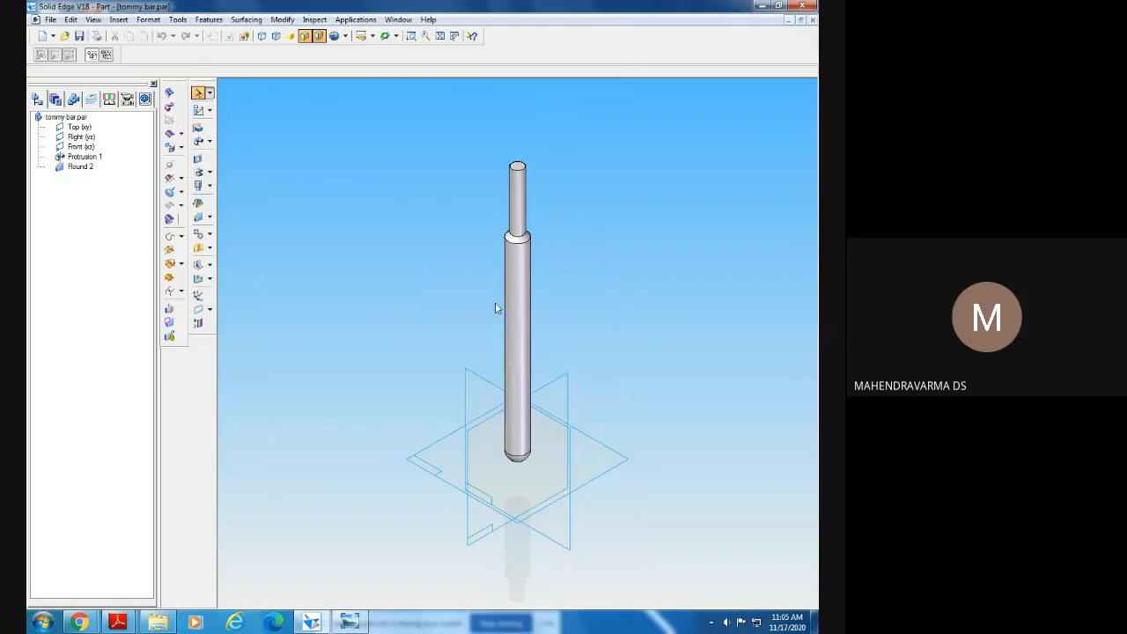
- Check the finished tommy bar from several angles against its drawing image, including the small end and shoulder
middle_click_drag(677, 387, 422, 511)
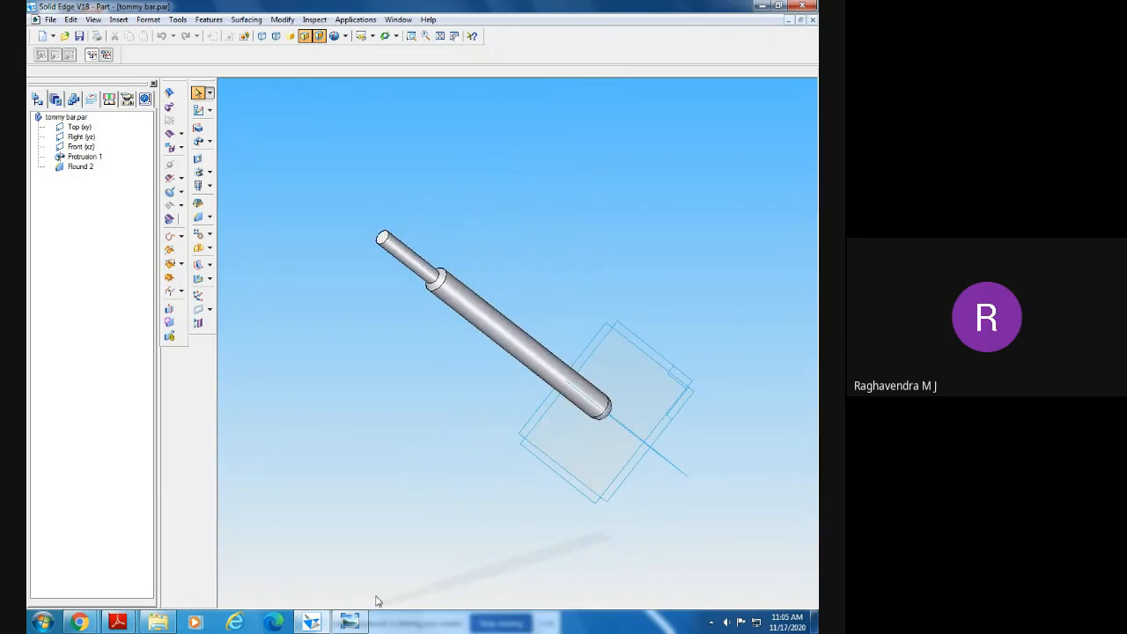
left_click(360, 622)
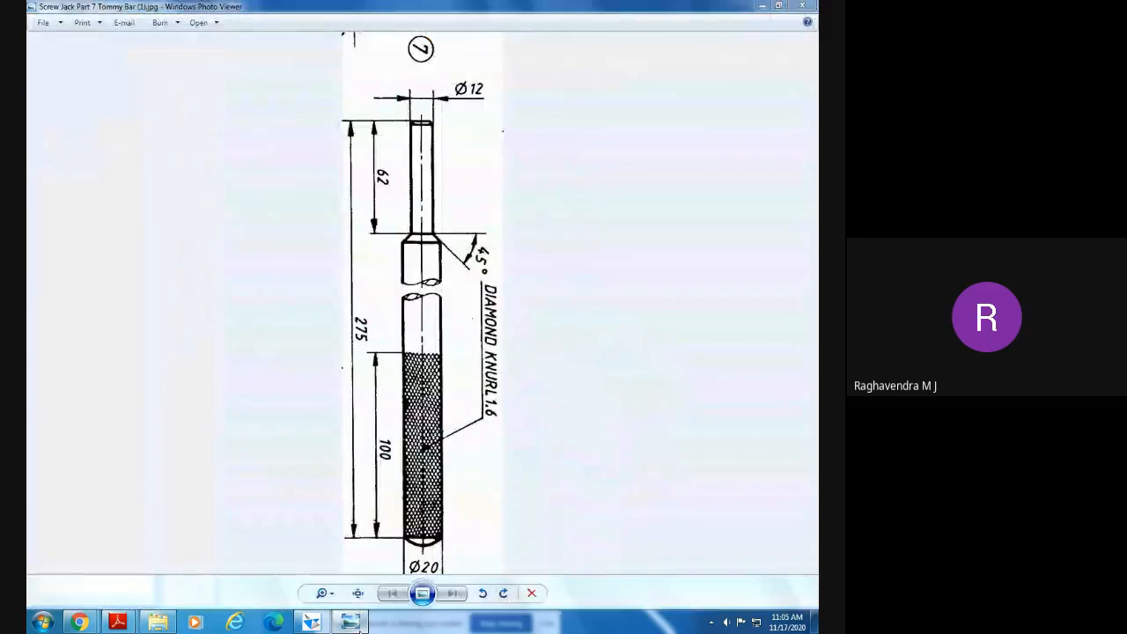
left_click(360, 622)
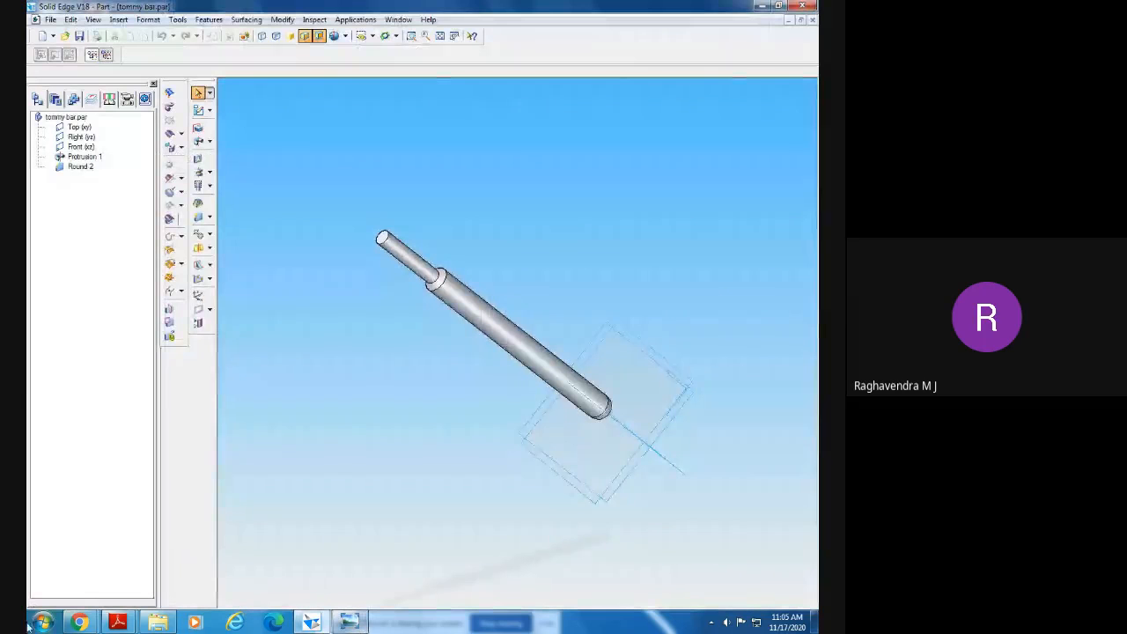
left_click(349, 622)
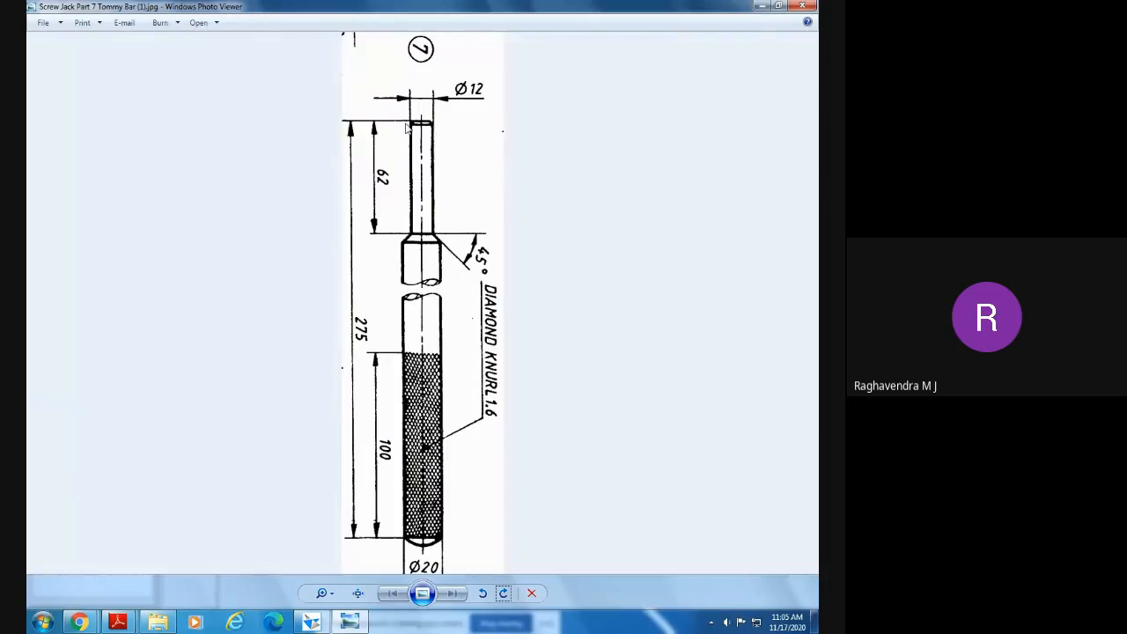
left_click(352, 622)
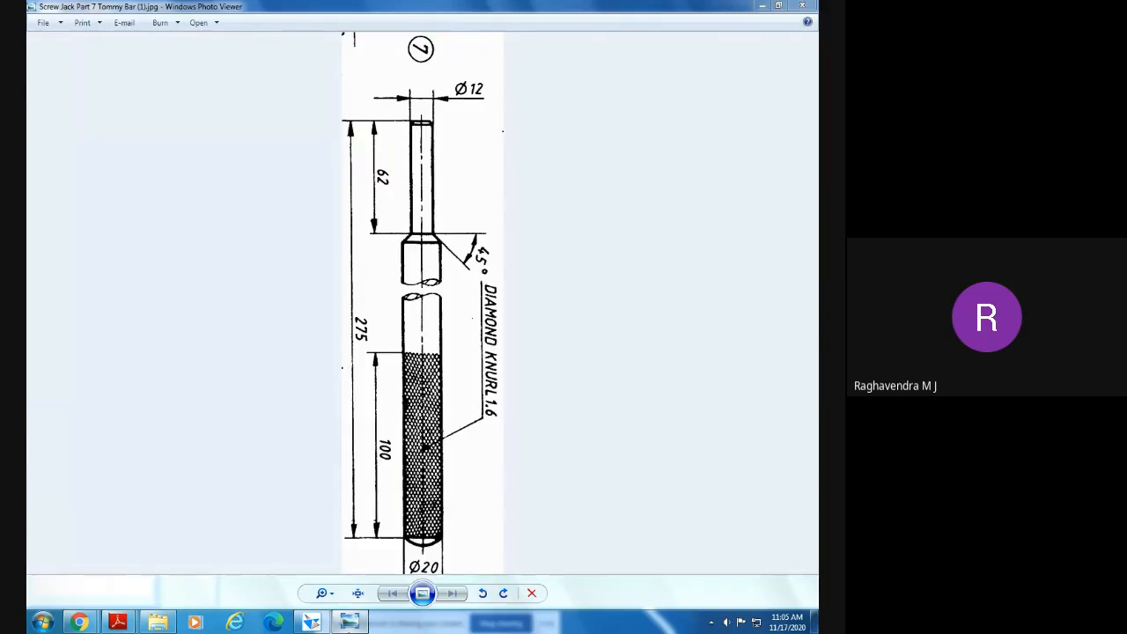
middle_click_drag(398, 363, 497, 454)
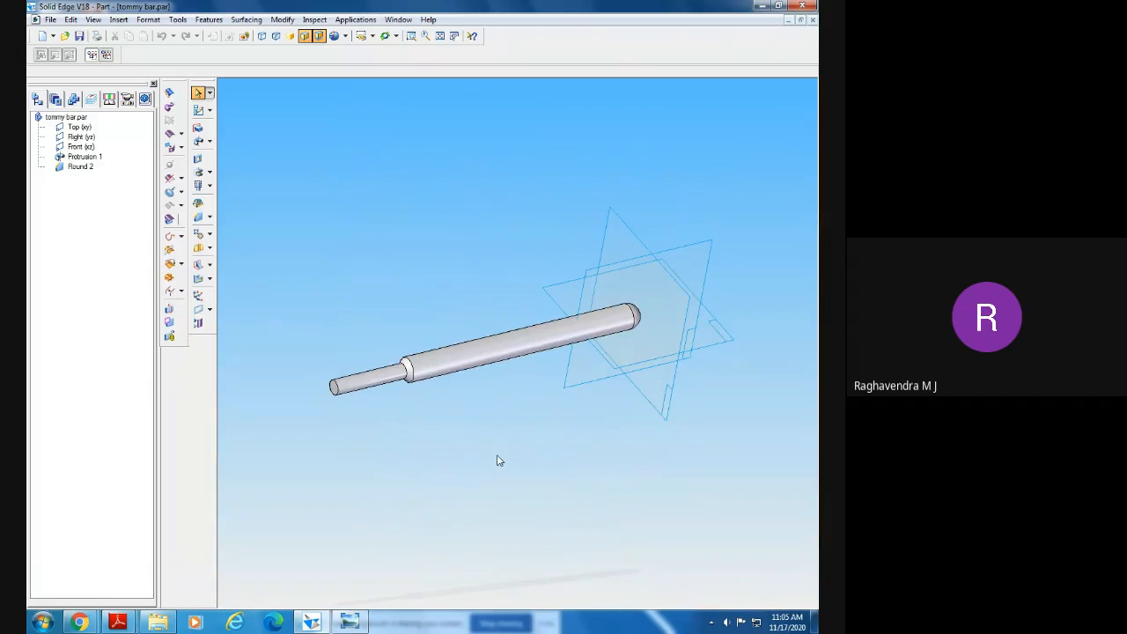
left_click(440, 36)
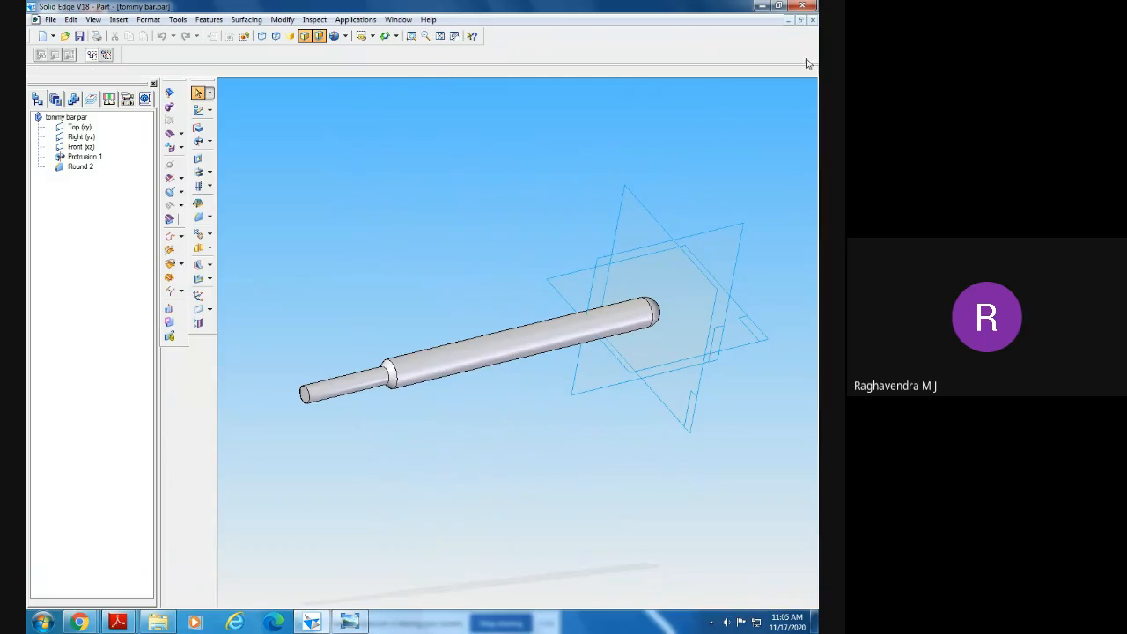
- Close the tommy bar part with its changes saved, minimize the program and stop sharing the screen
left_click(812, 19)
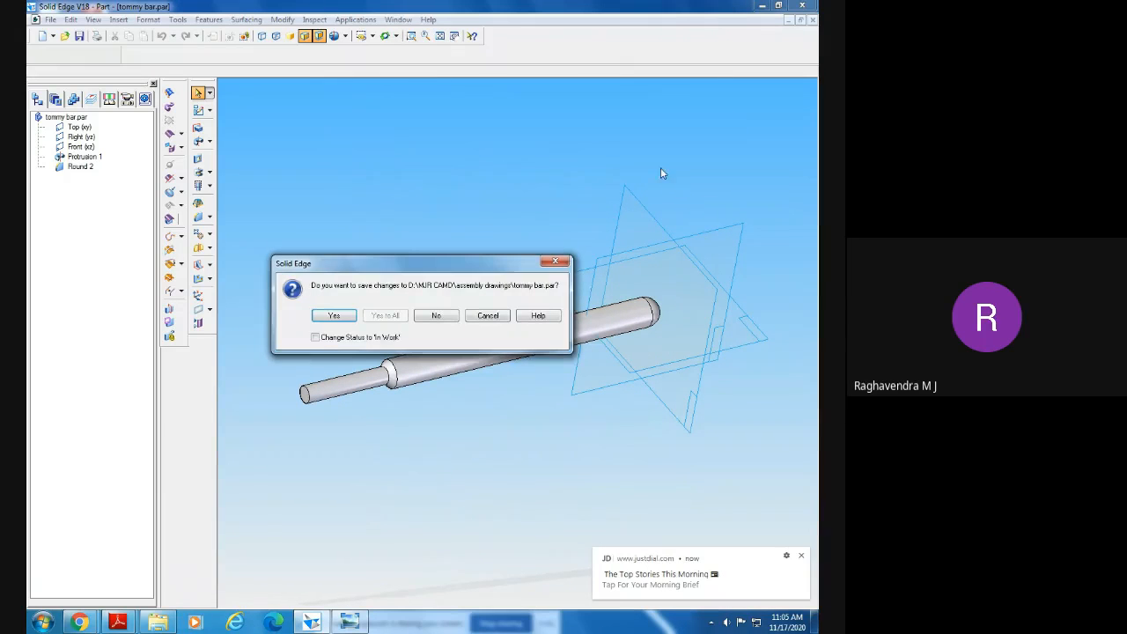
left_click(332, 317)
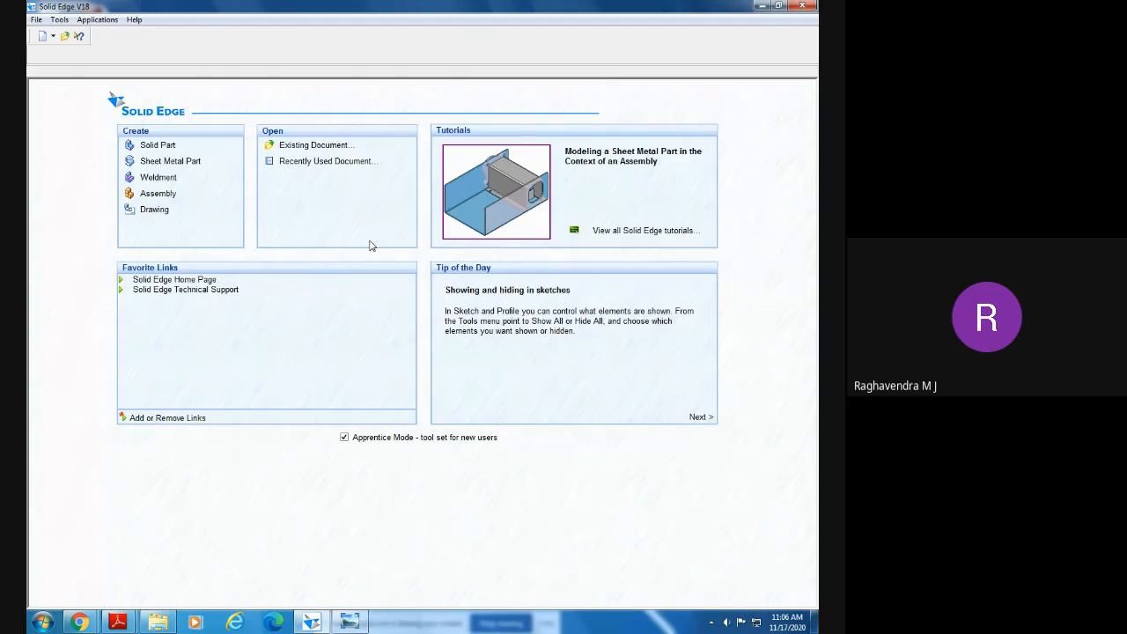
left_click(759, 7)
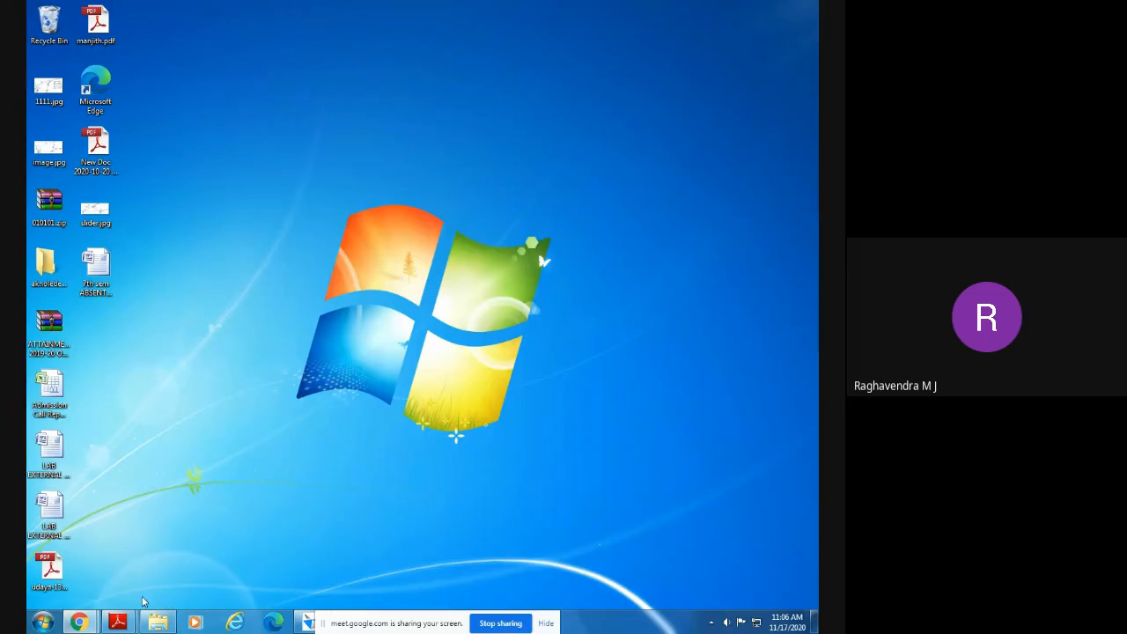
left_click(498, 624)
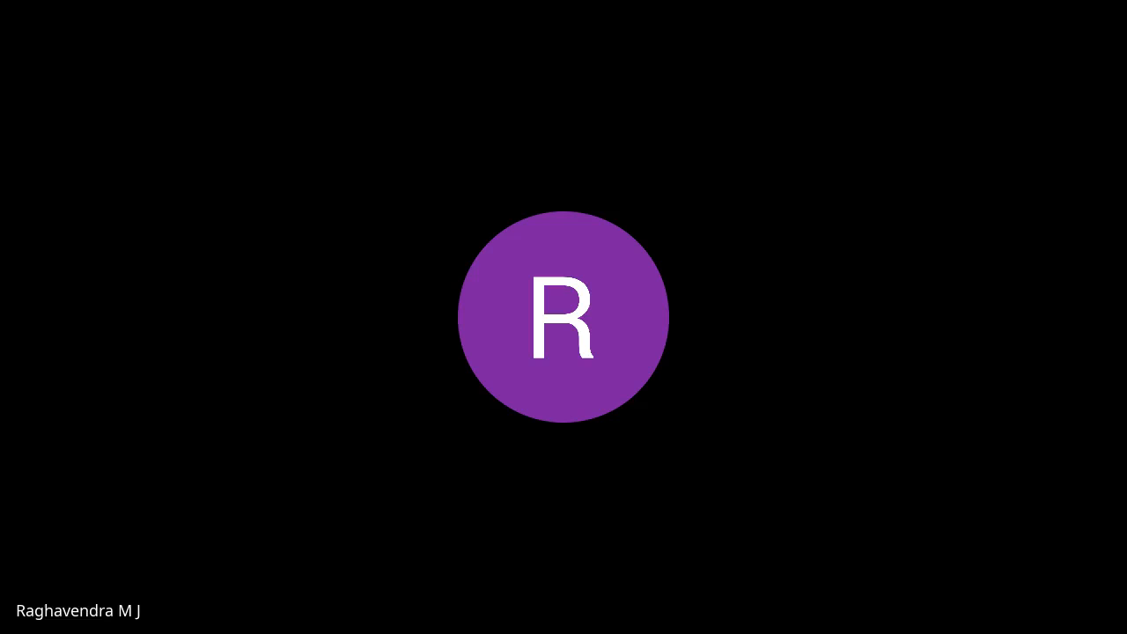